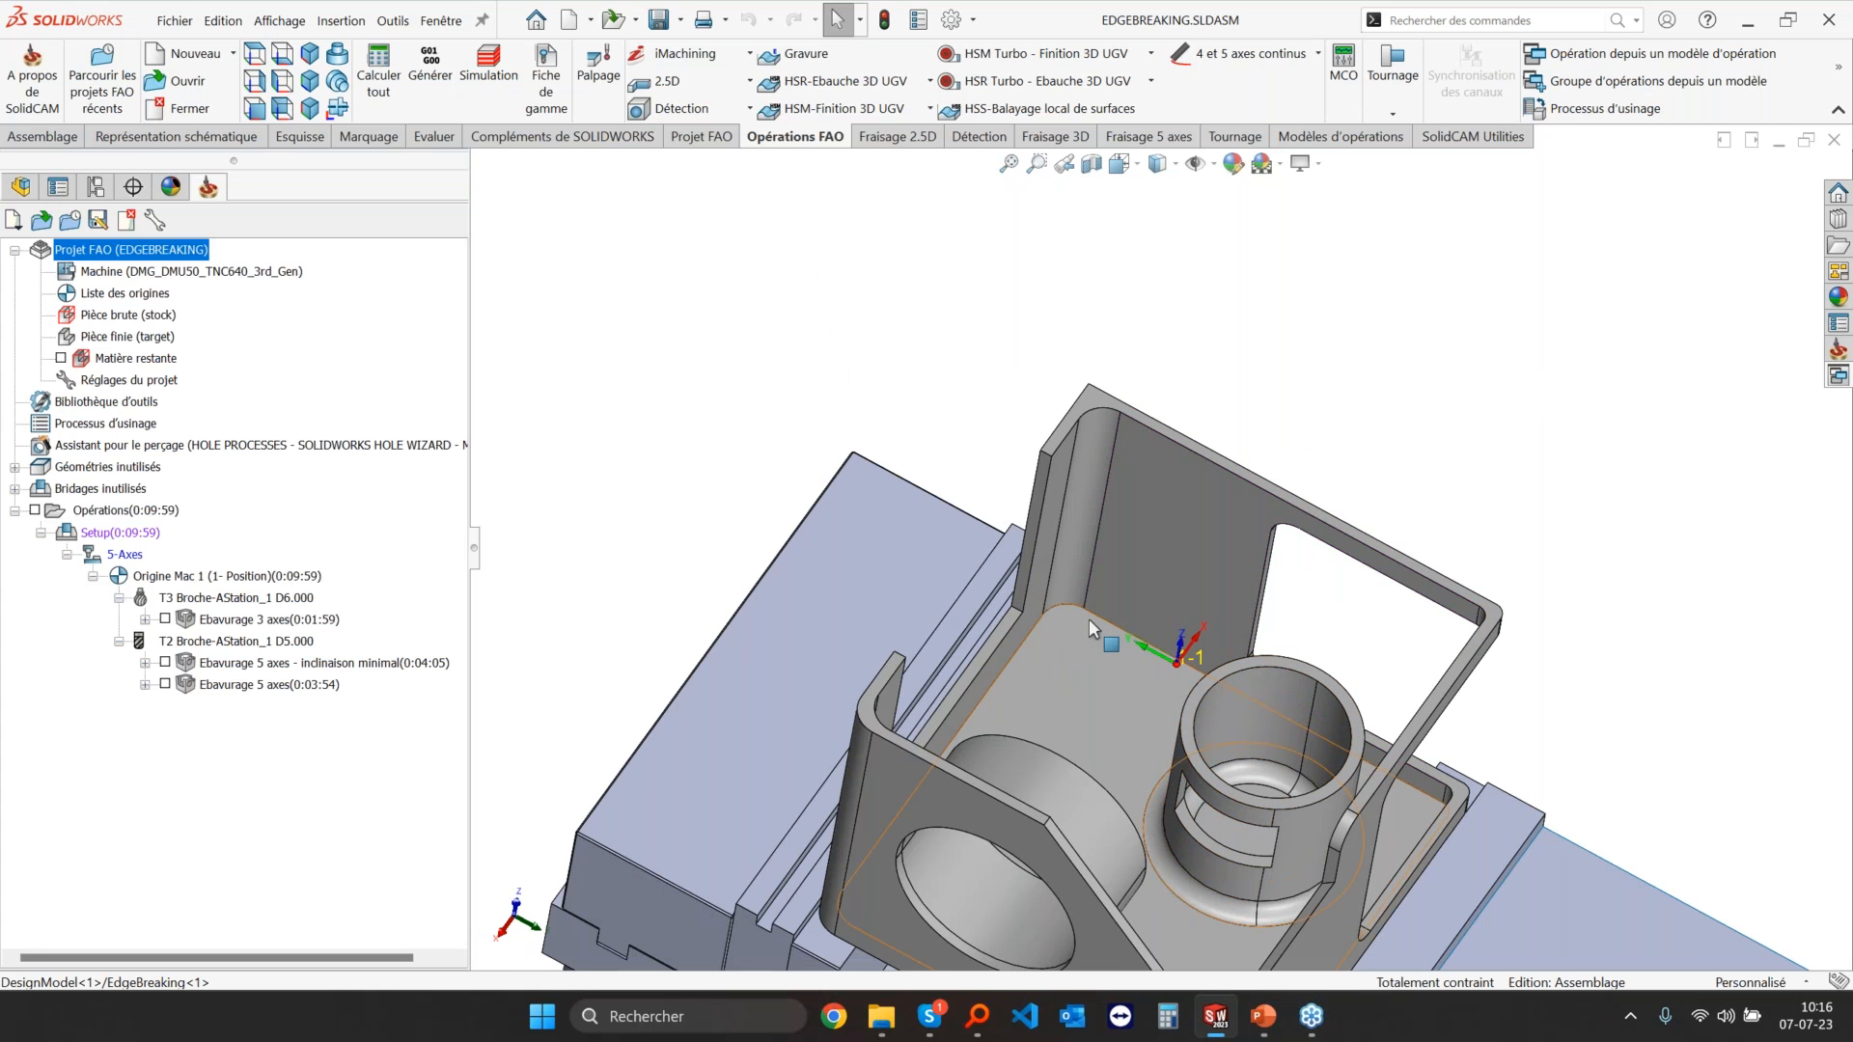
# Step: Inspect the thin-walled part clamped in the vise from several angles and distances
pyautogui.scroll(4, 1171, 608)
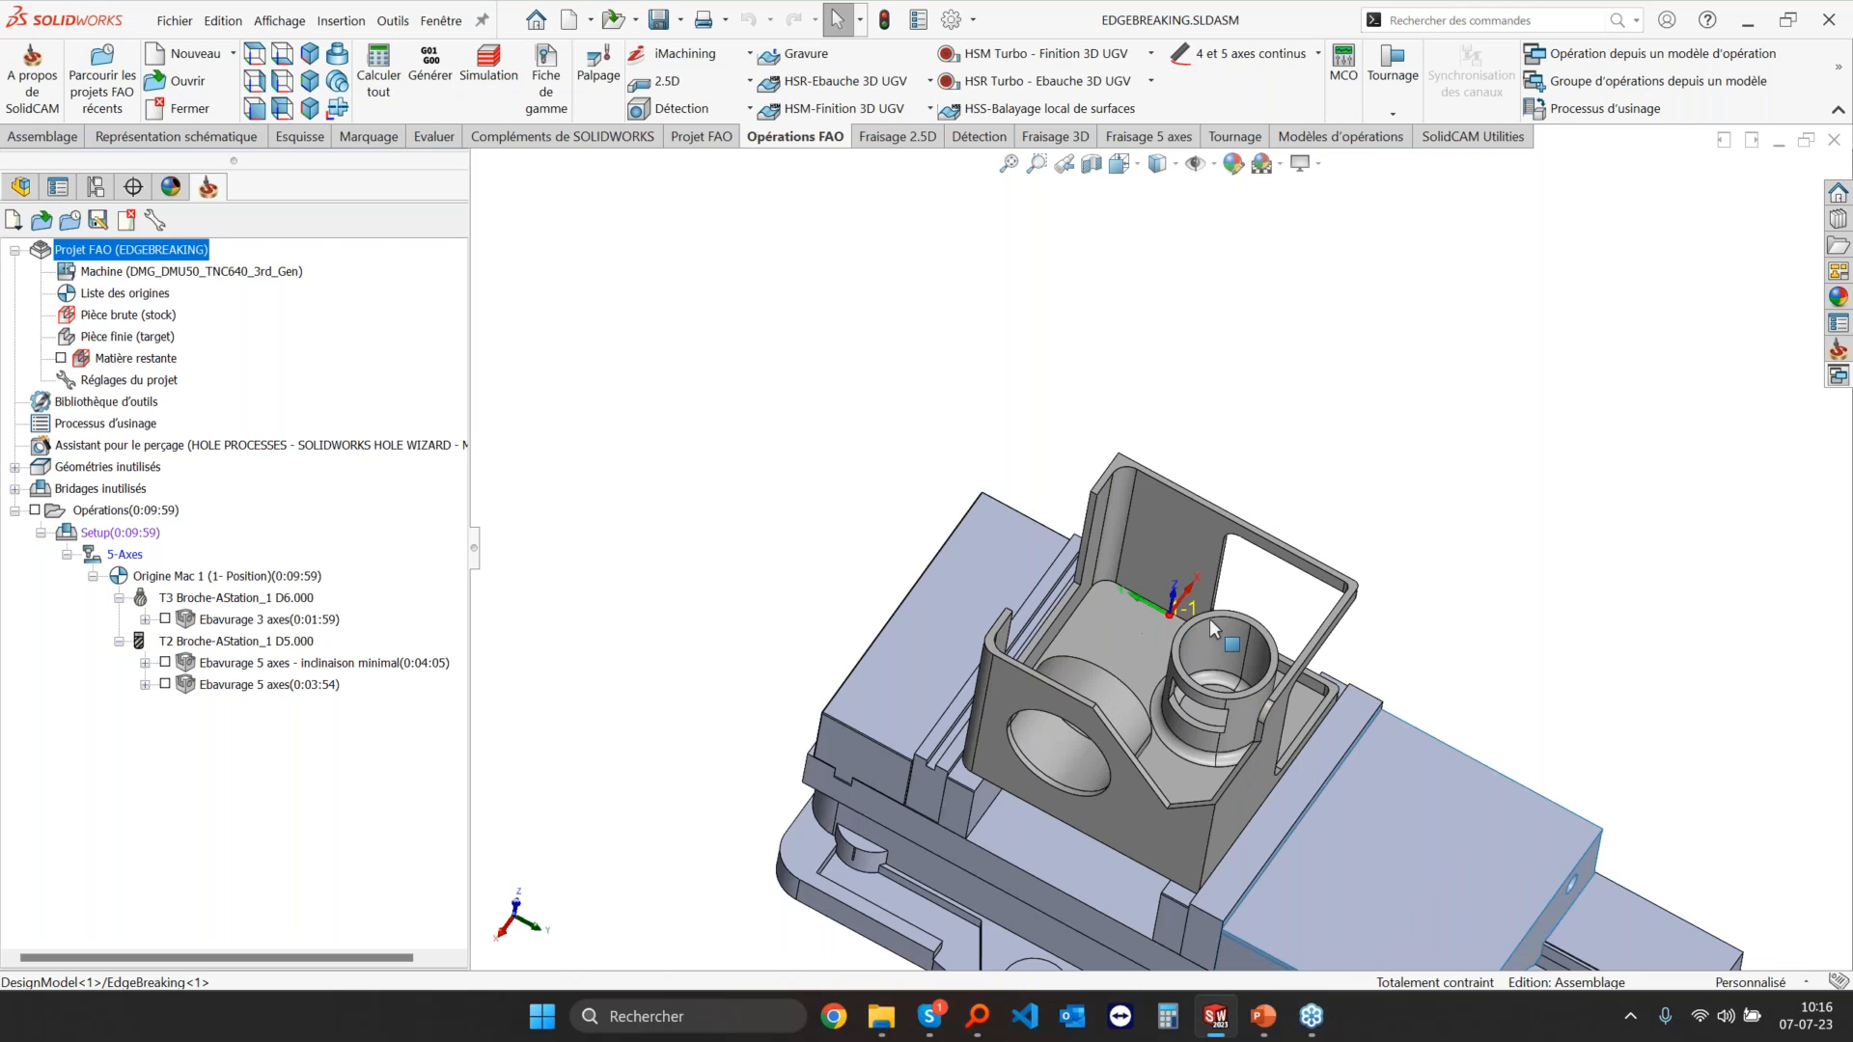
pyautogui.scroll(-3, 1284, 731)
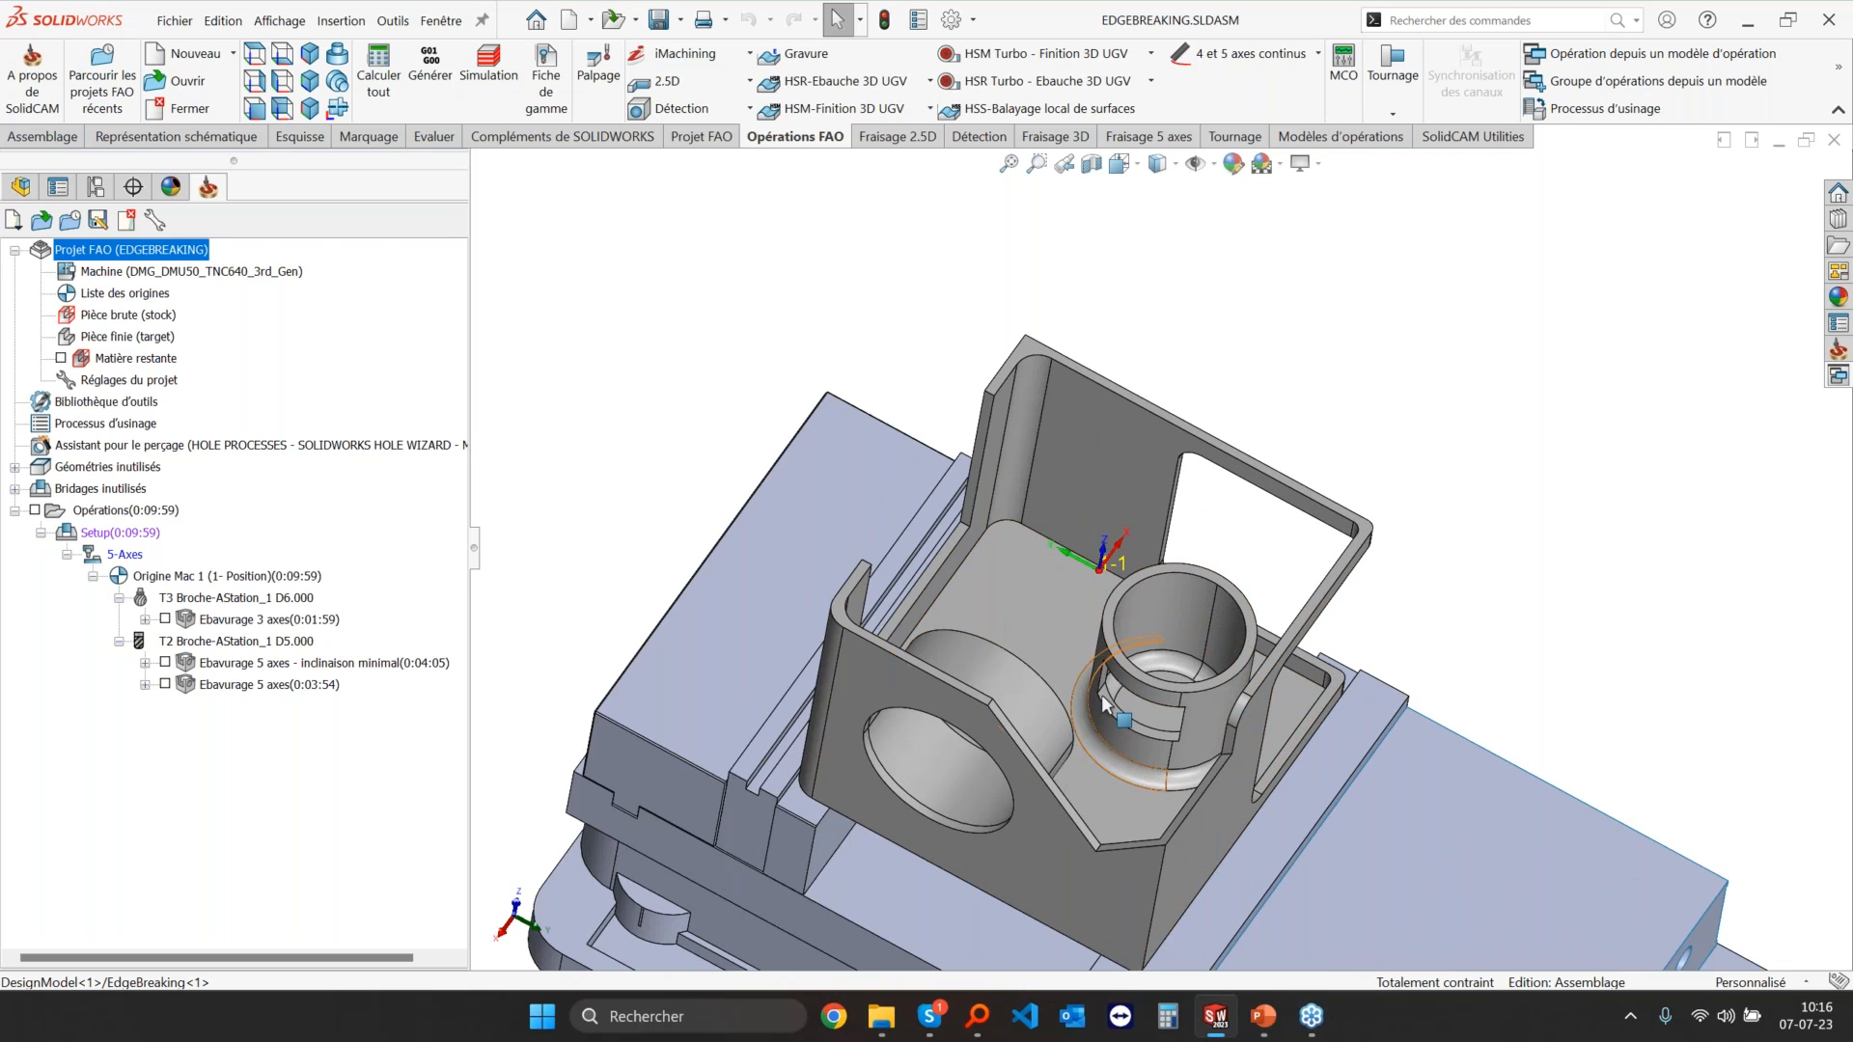
pyautogui.moveTo(1119, 608); pyautogui.dragTo(924, 465, button='middle')
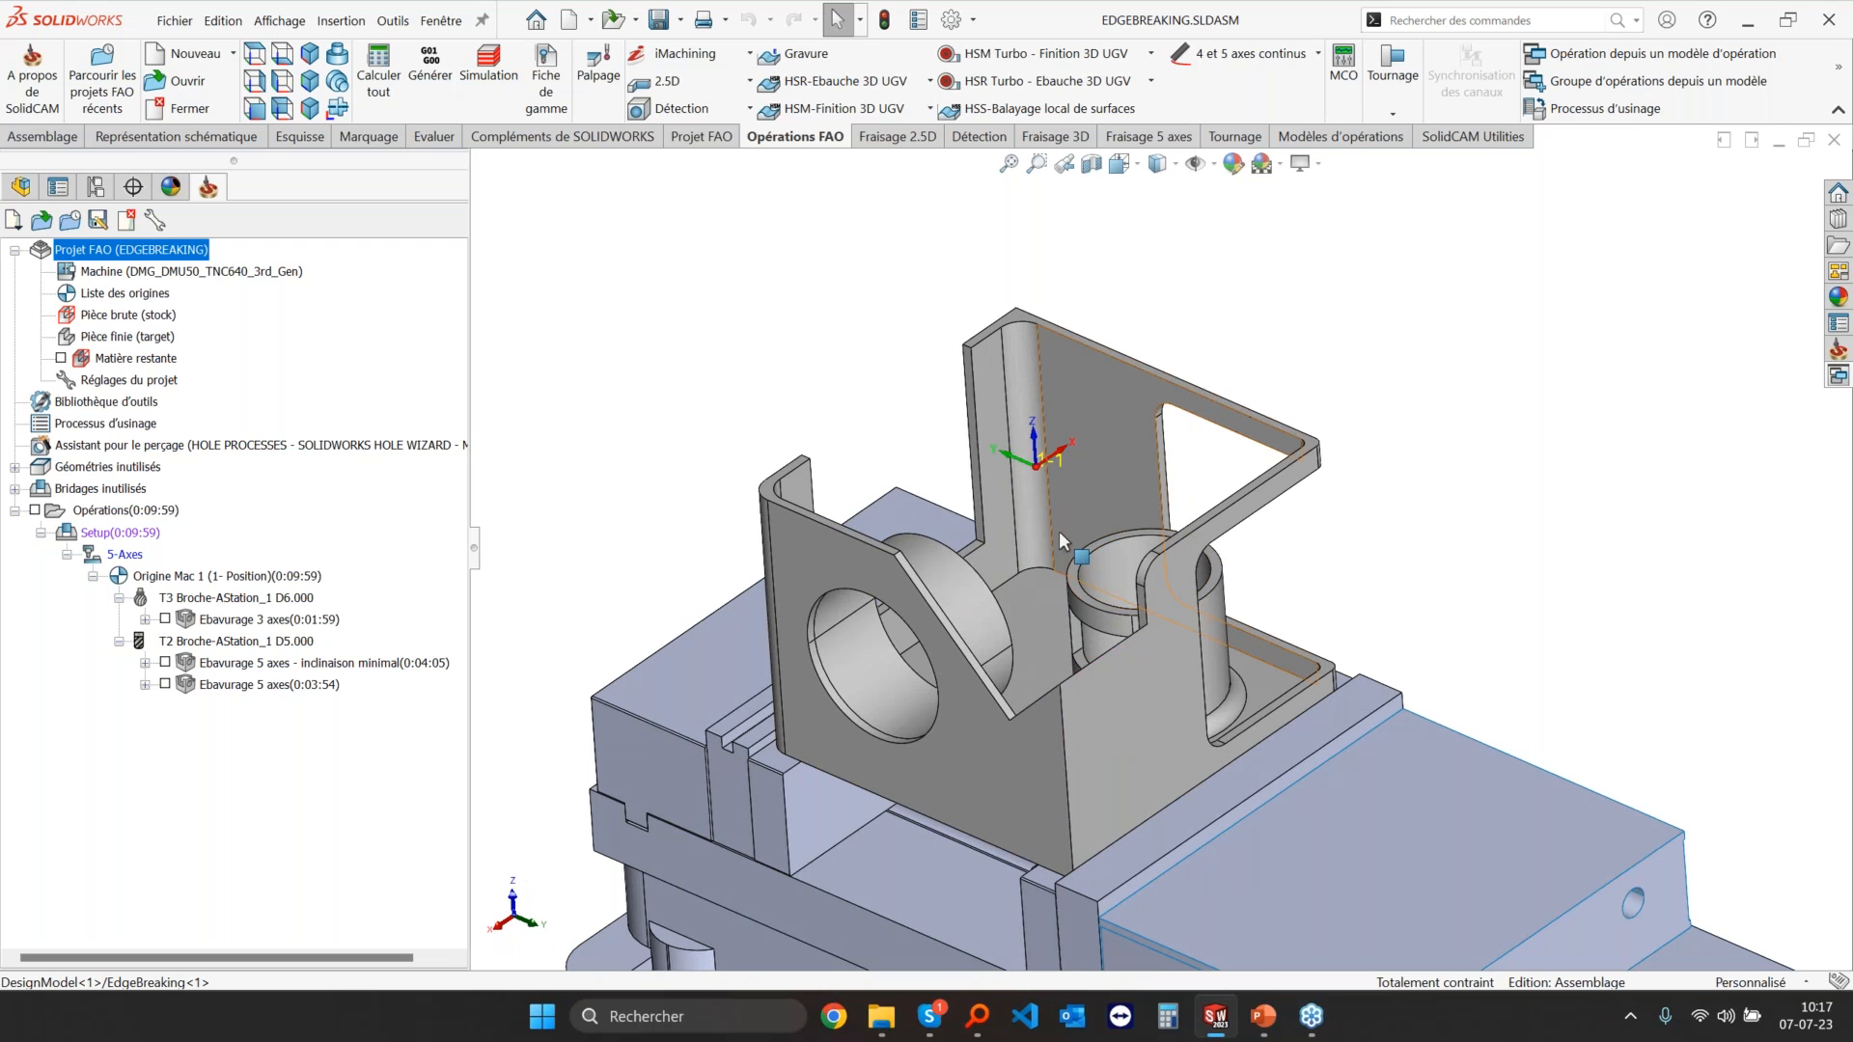
pyautogui.scroll(-3, 1442, 514)
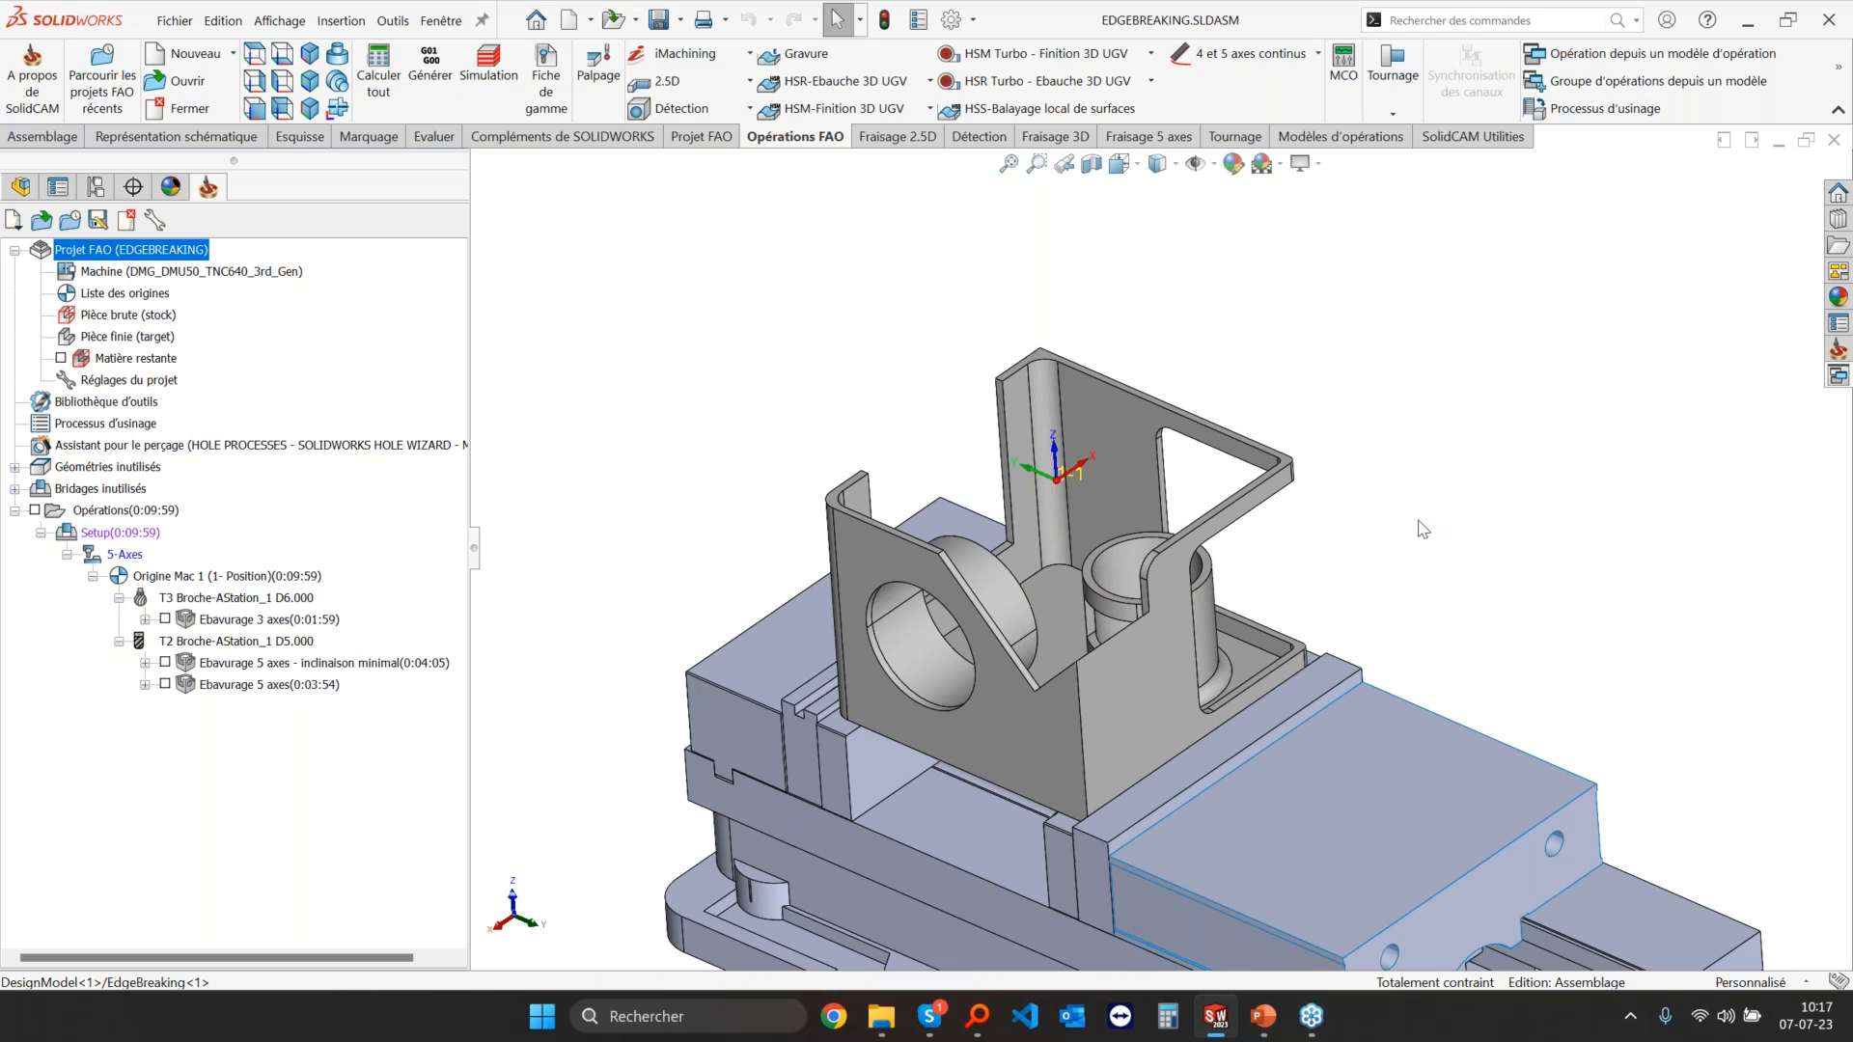
pyautogui.scroll(3, 1380, 639)
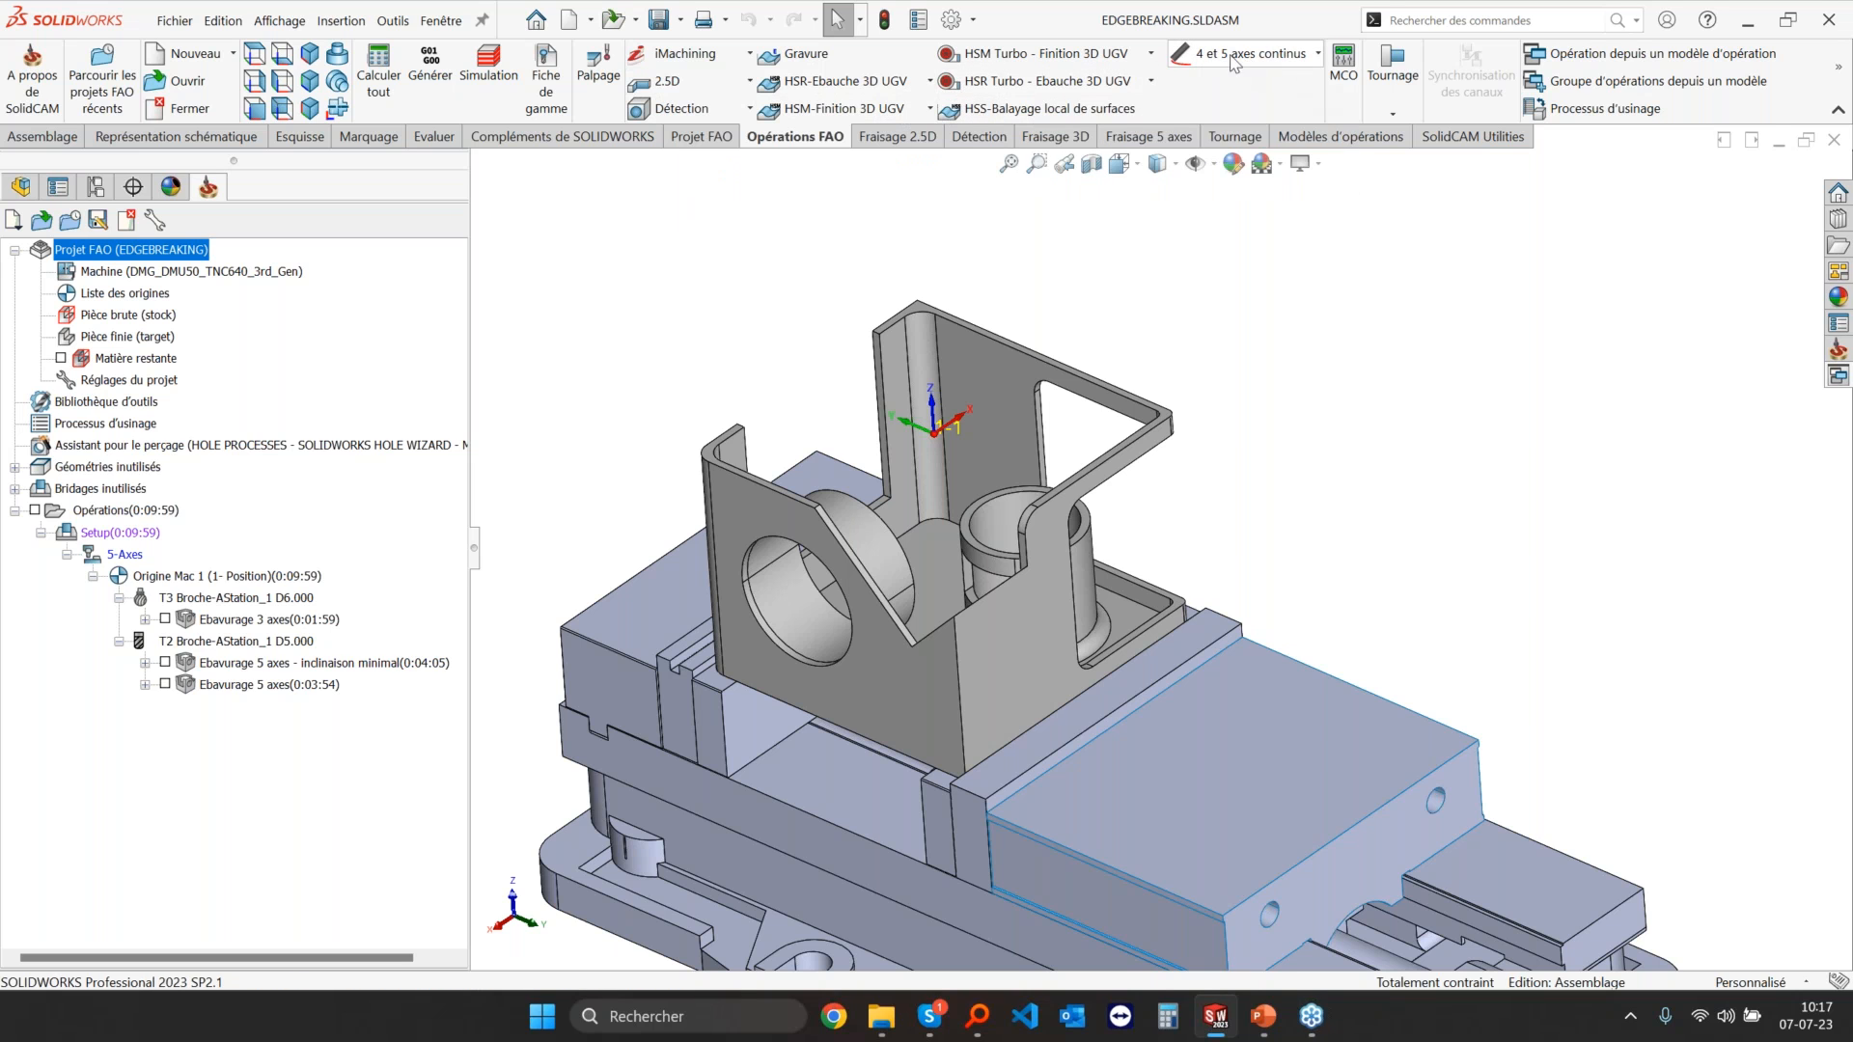
# Step: Review the available continuous 4- and 5-axis, 2.5D and detection operation types
pyautogui.click(1317, 58)
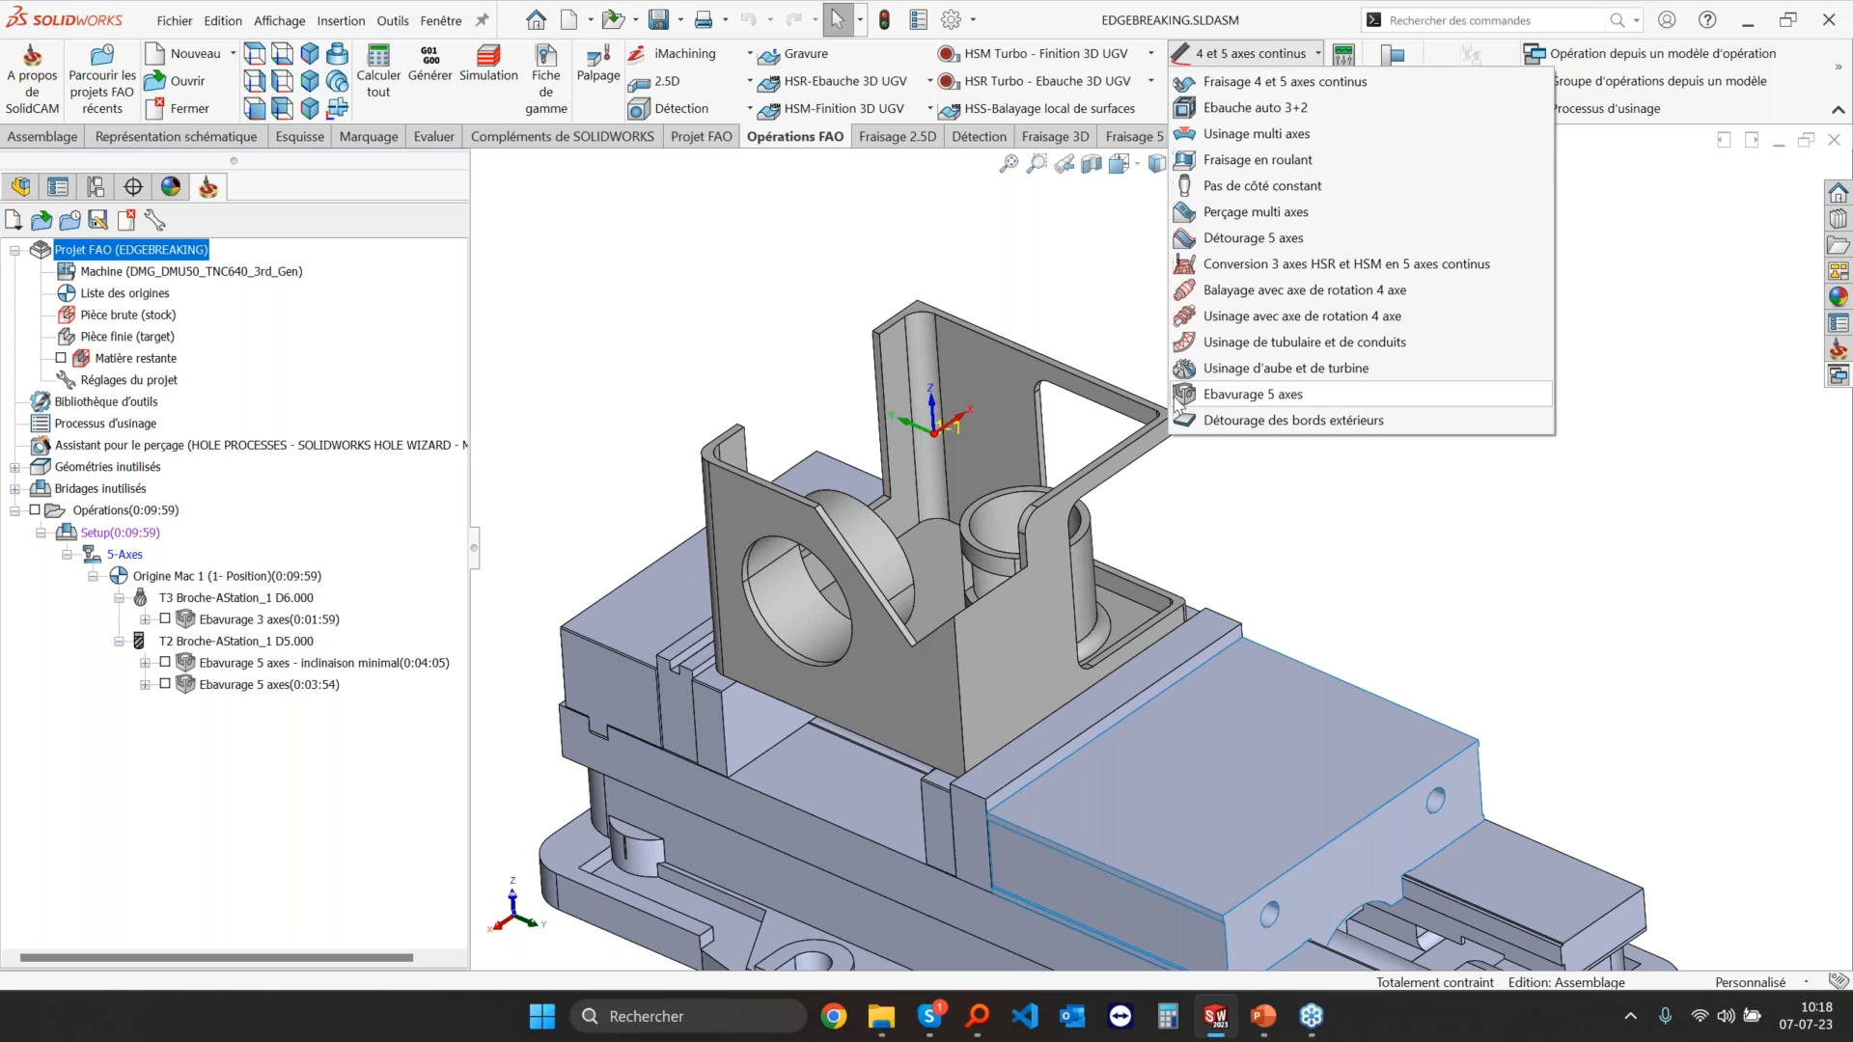
pyautogui.click(1013, 295)
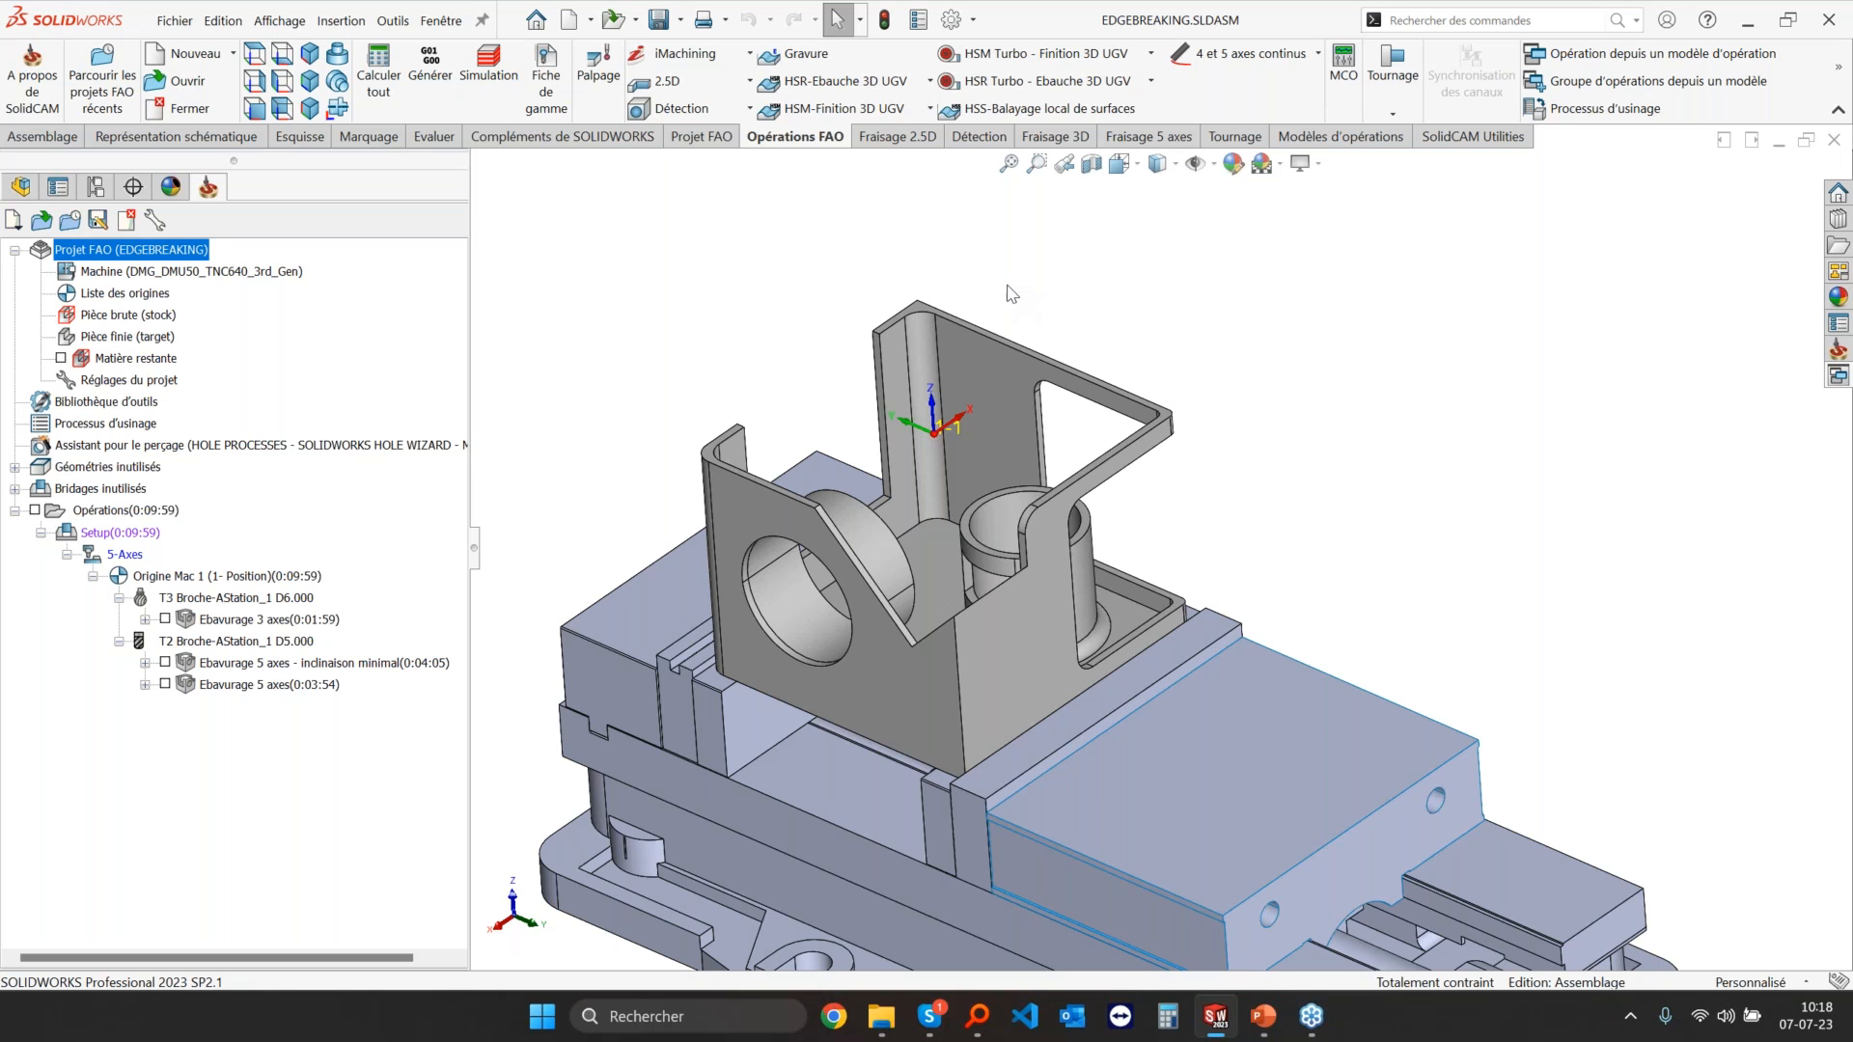
pyautogui.click(683, 108)
pyautogui.click(676, 55)
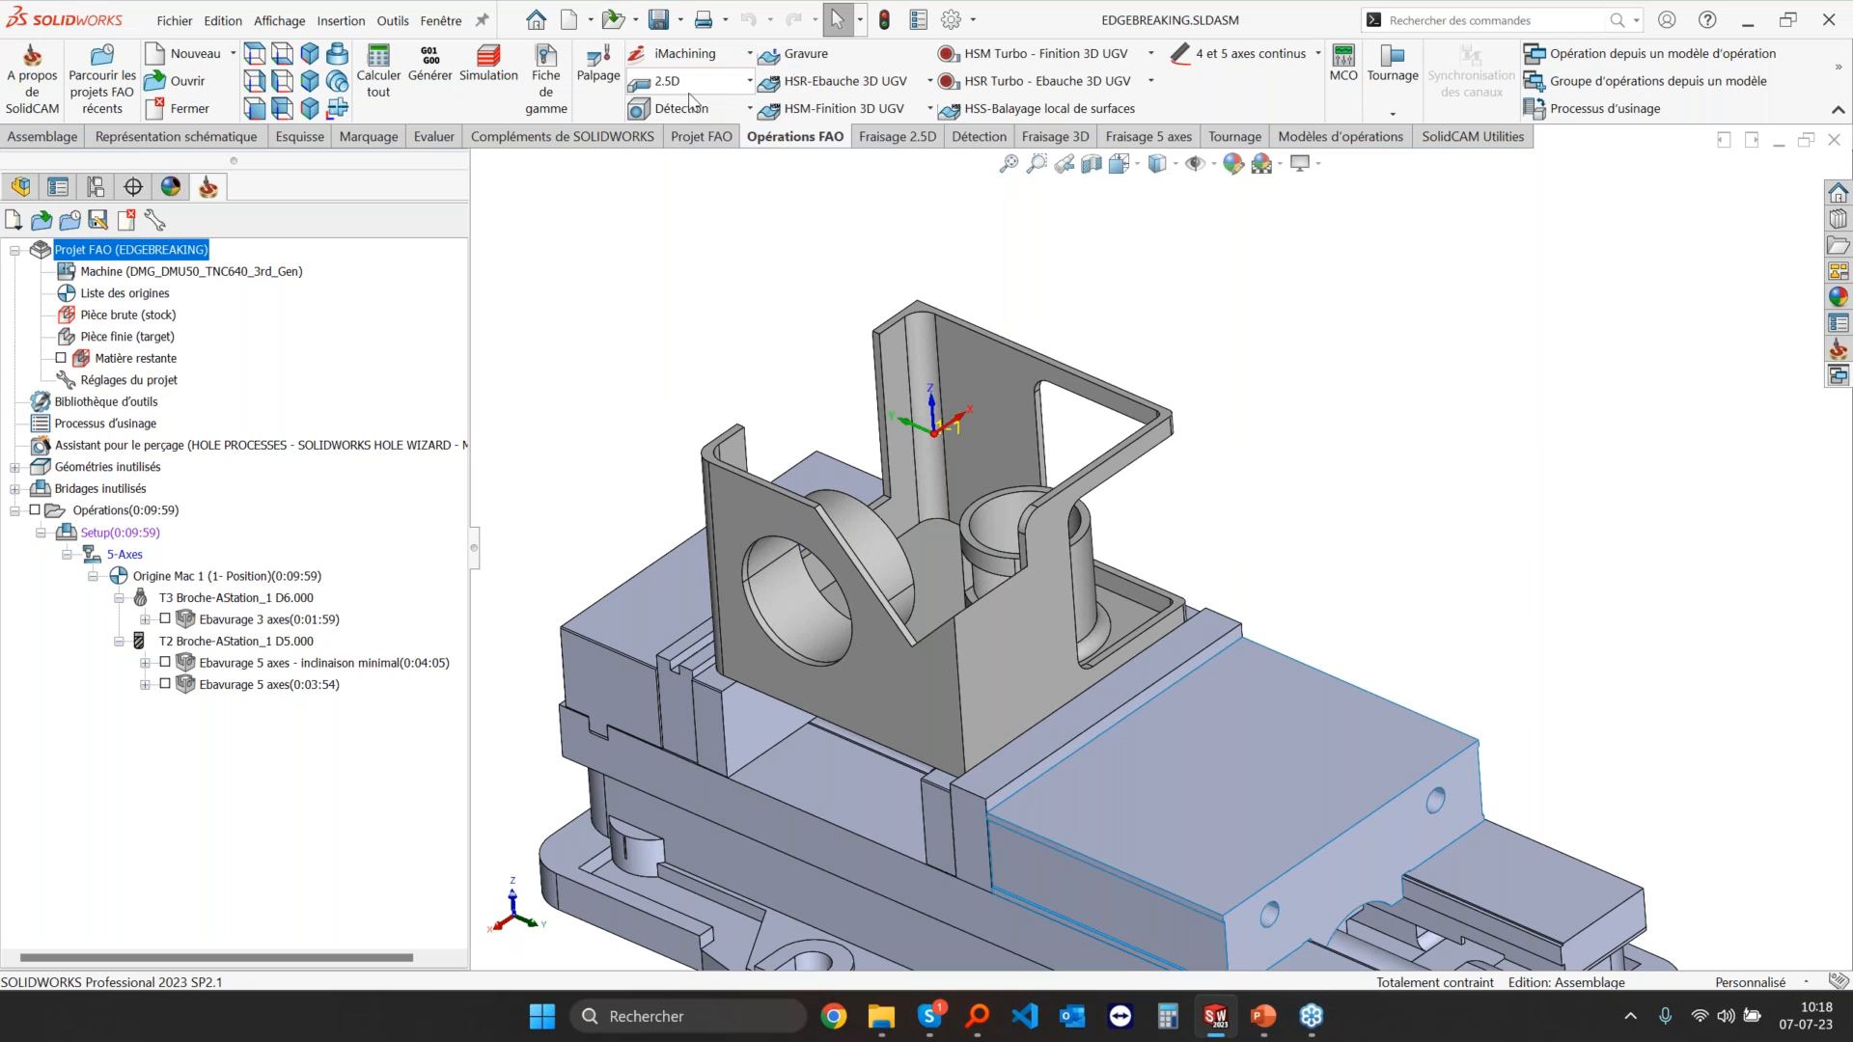
pyautogui.click(684, 112)
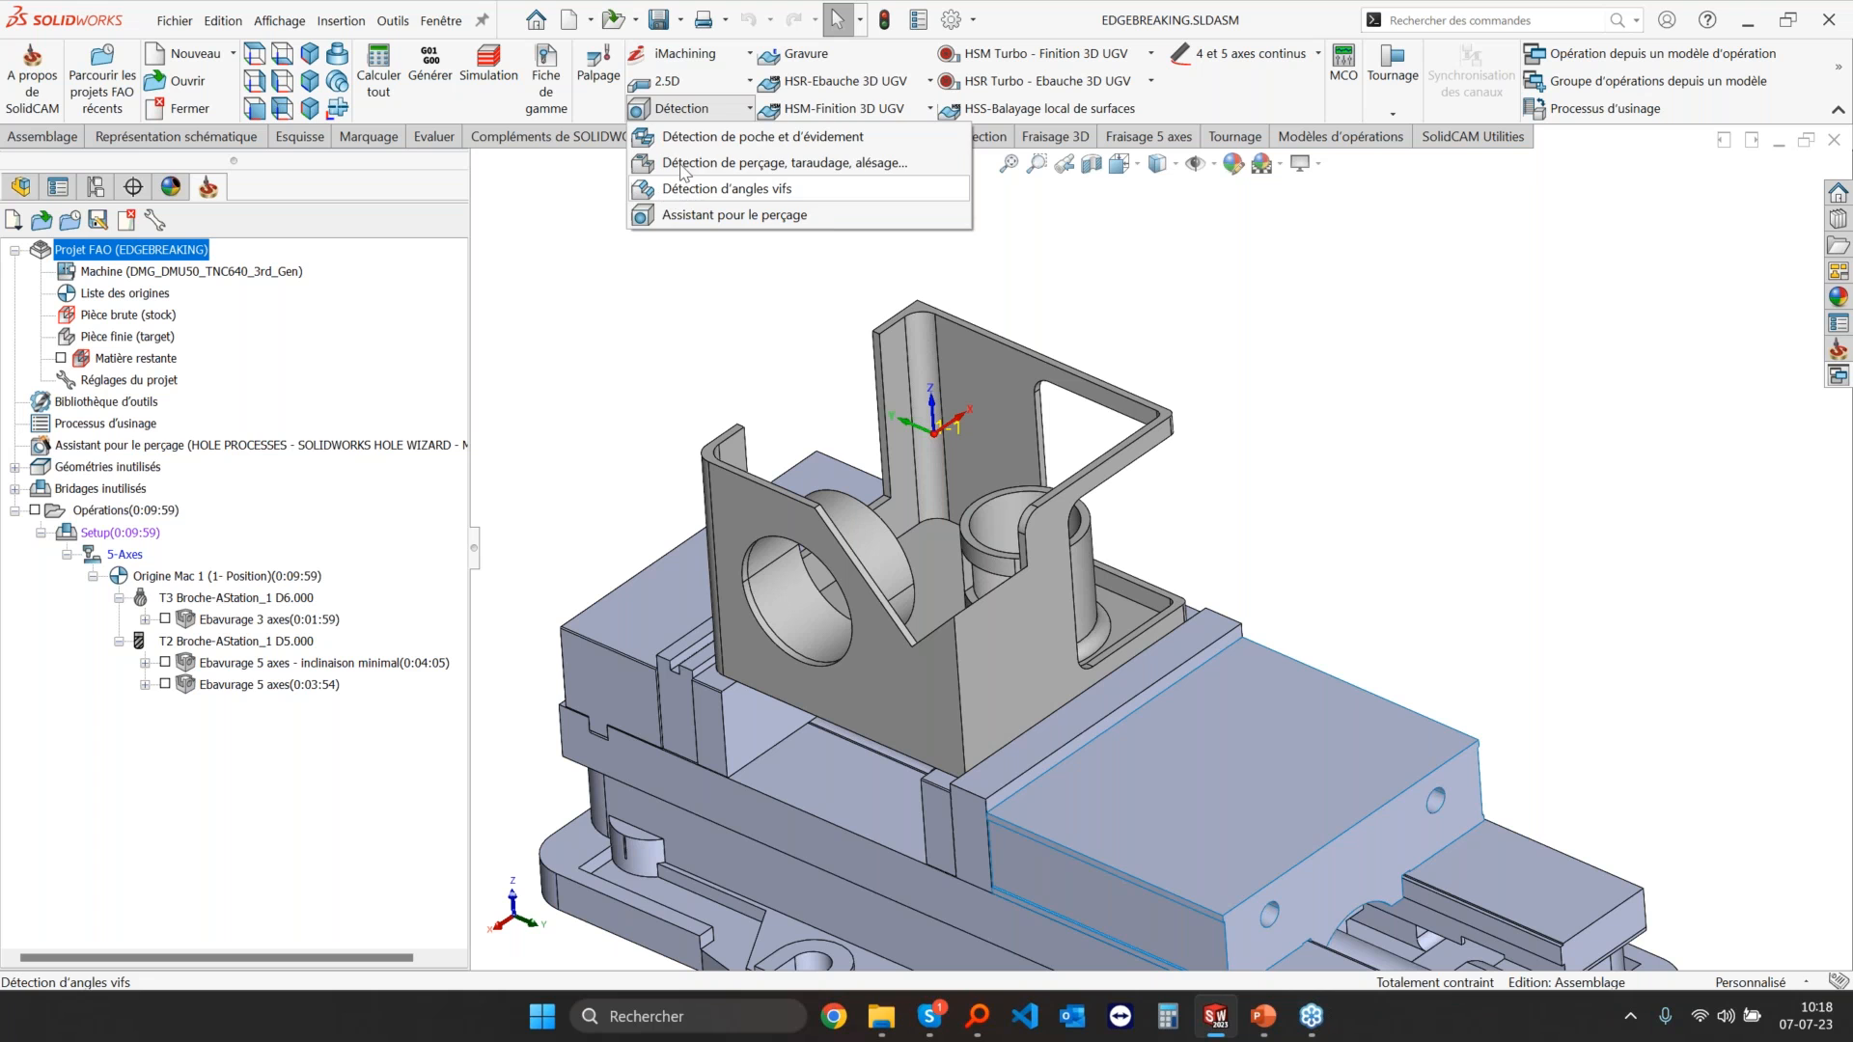
pyautogui.click(666, 81)
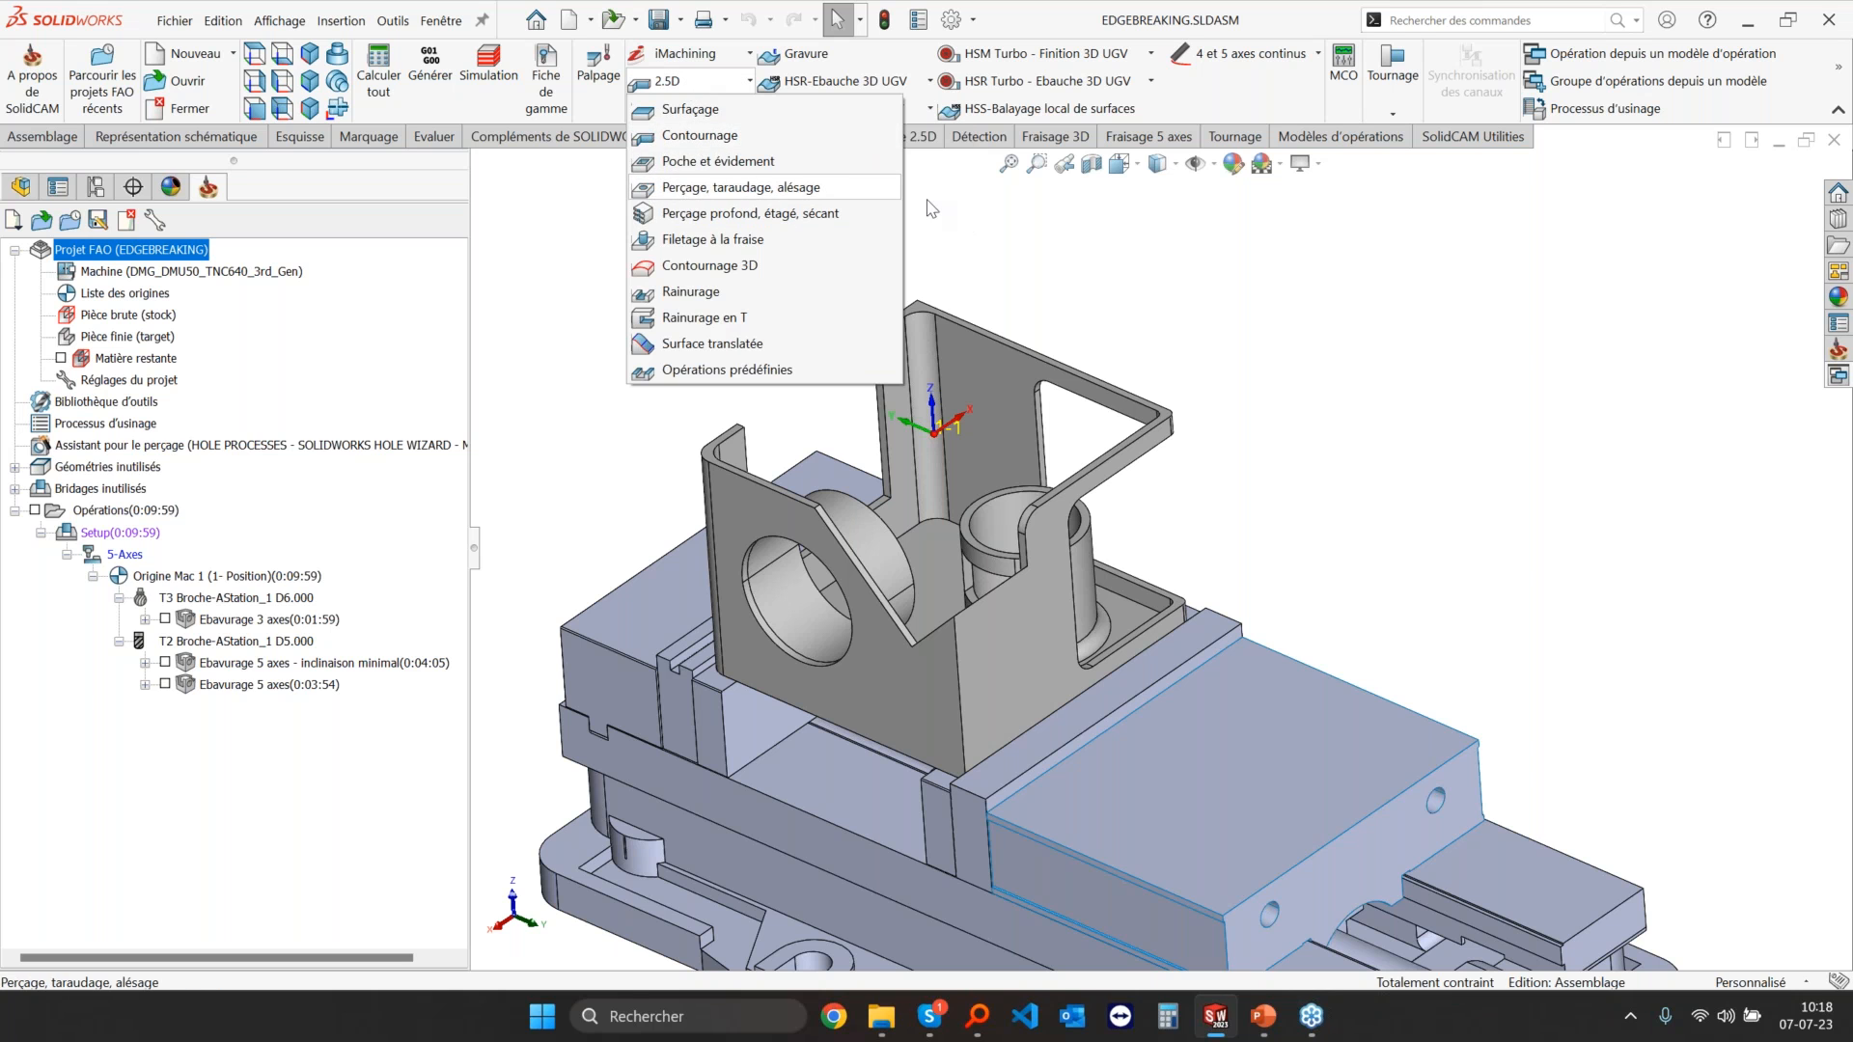
pyautogui.click(699, 114)
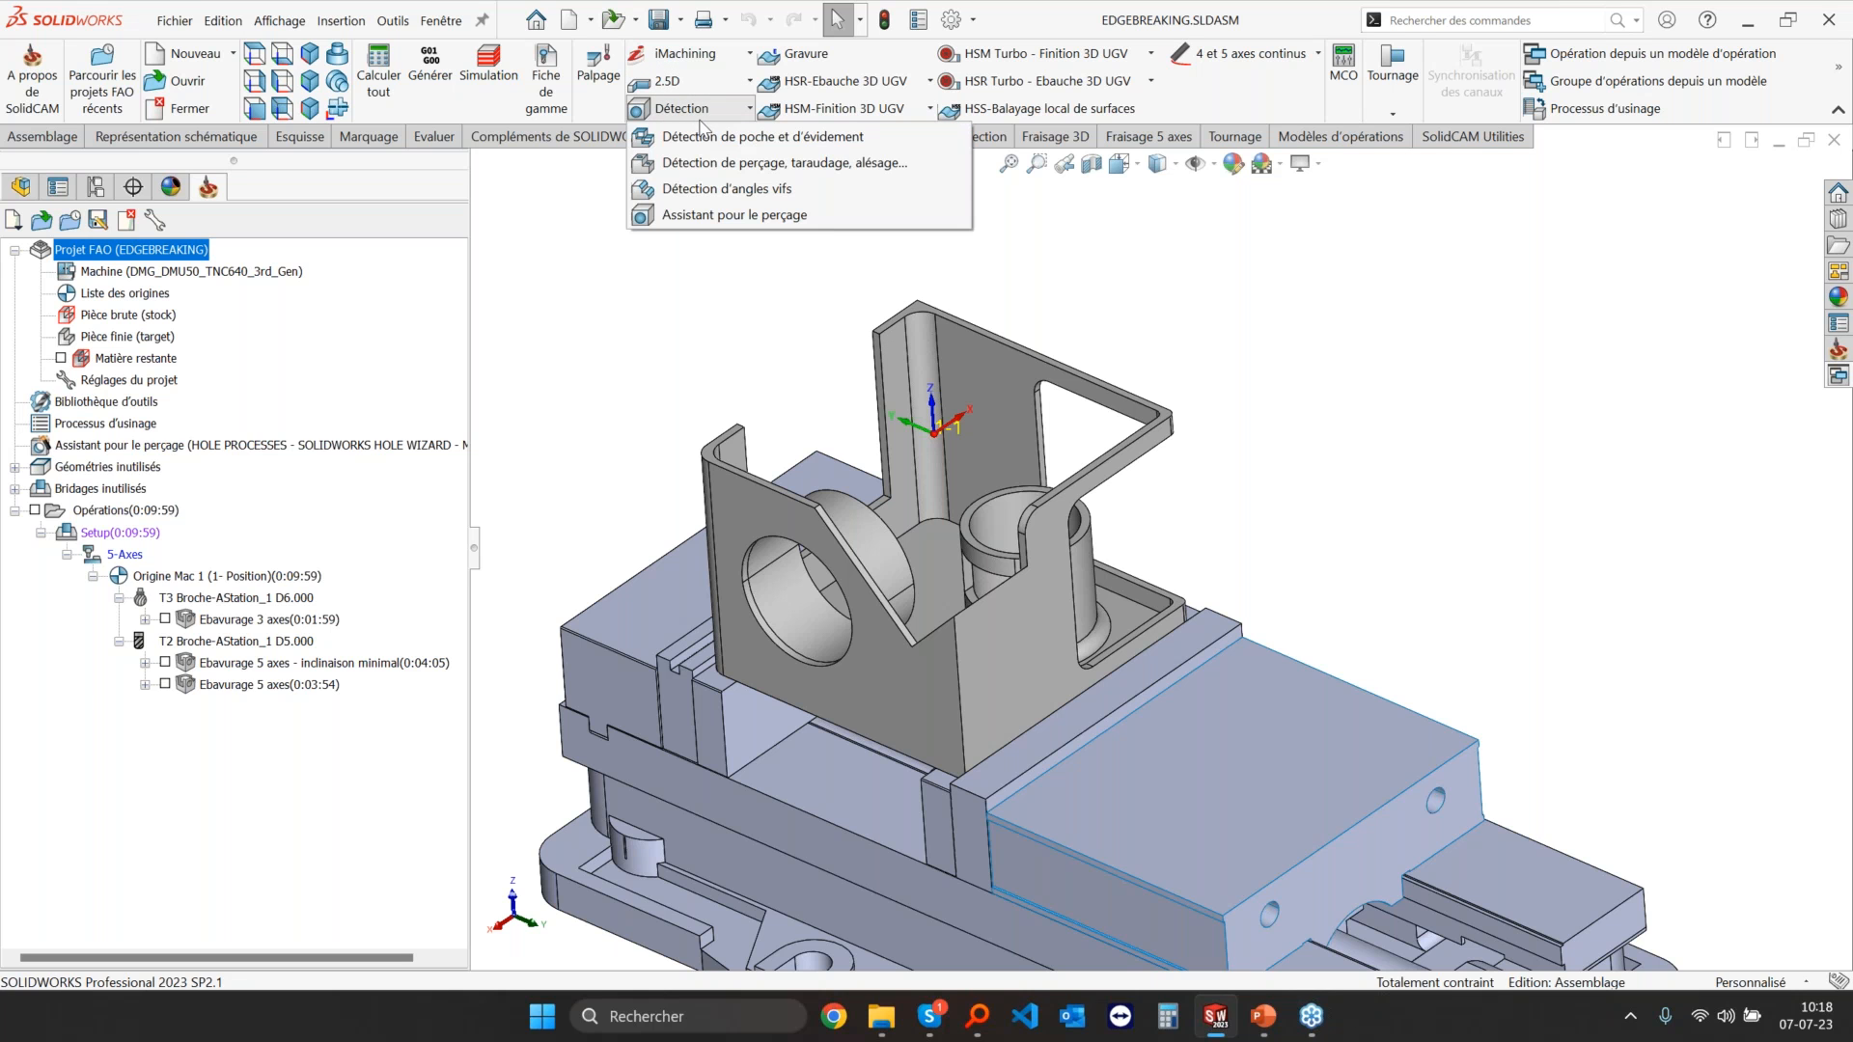
# Step: Review the tool types offered for a new Détection d'angles vifs operation and close the operation without saving it
pyautogui.click(726, 188)
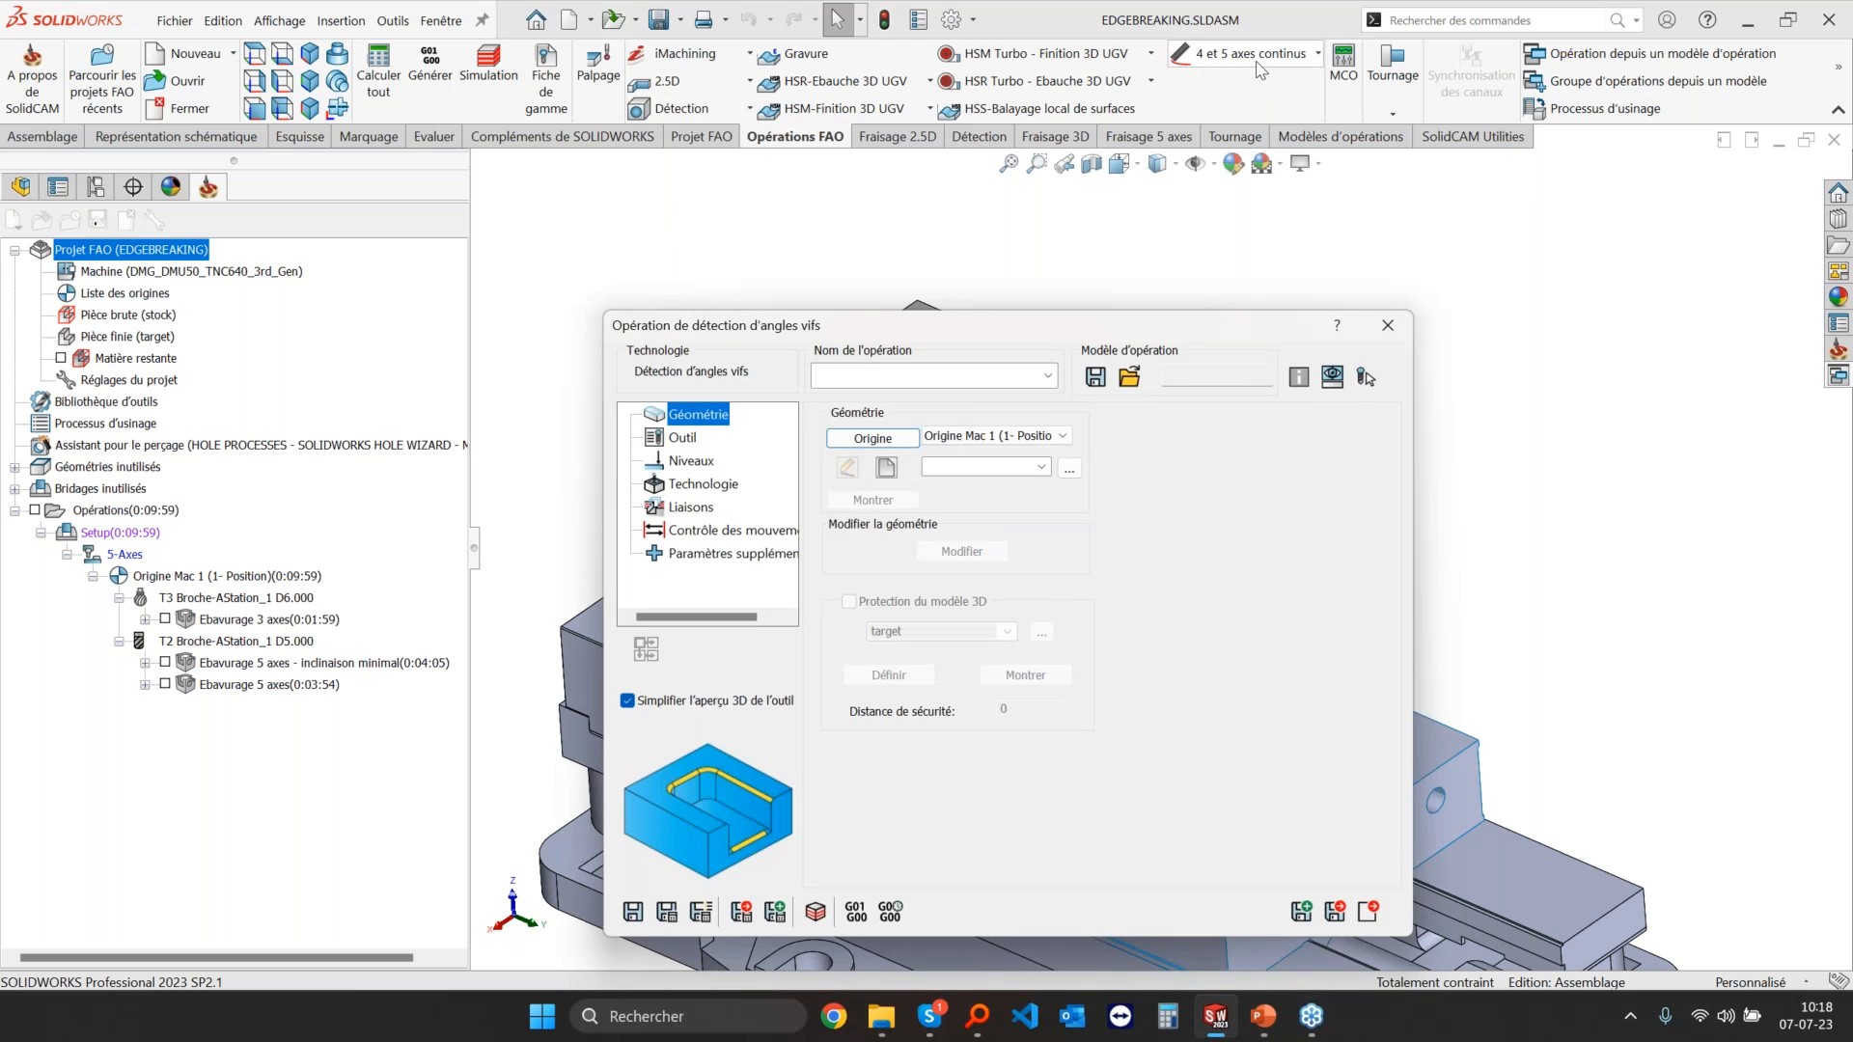
pyautogui.click(1257, 62)
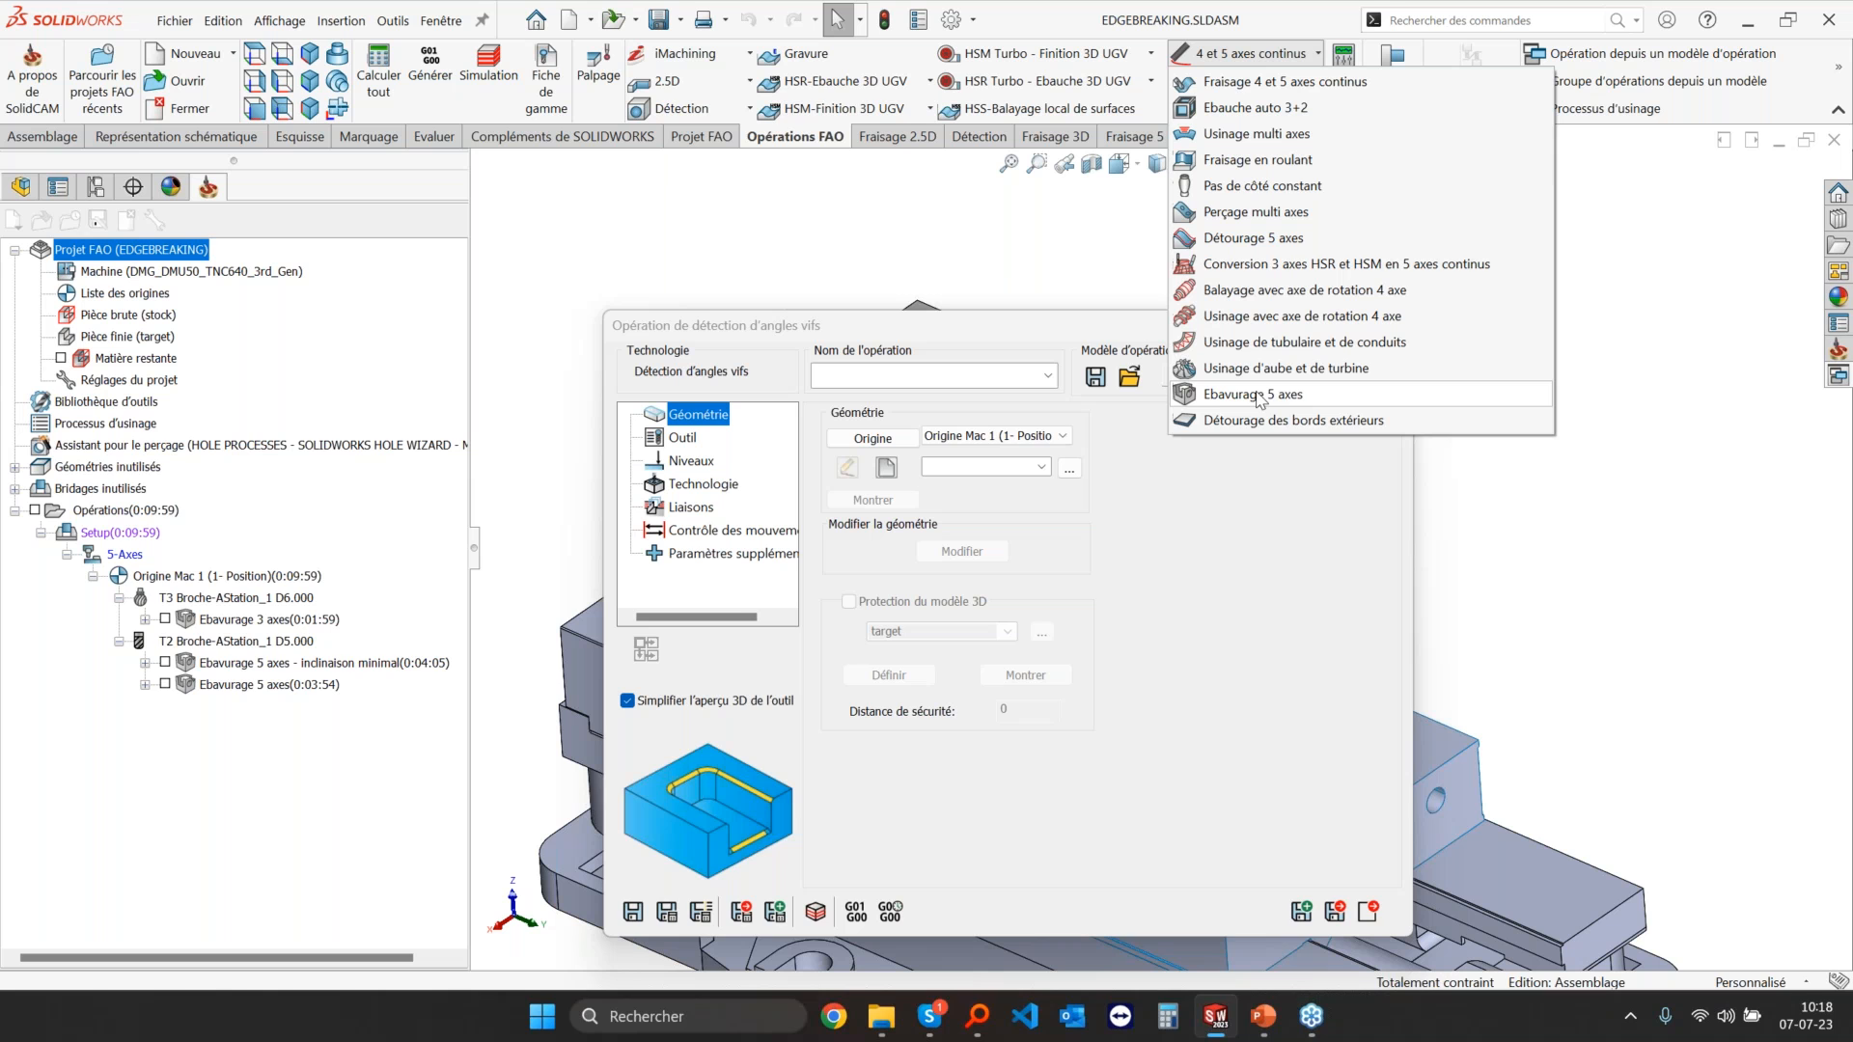
pyautogui.click(762, 360)
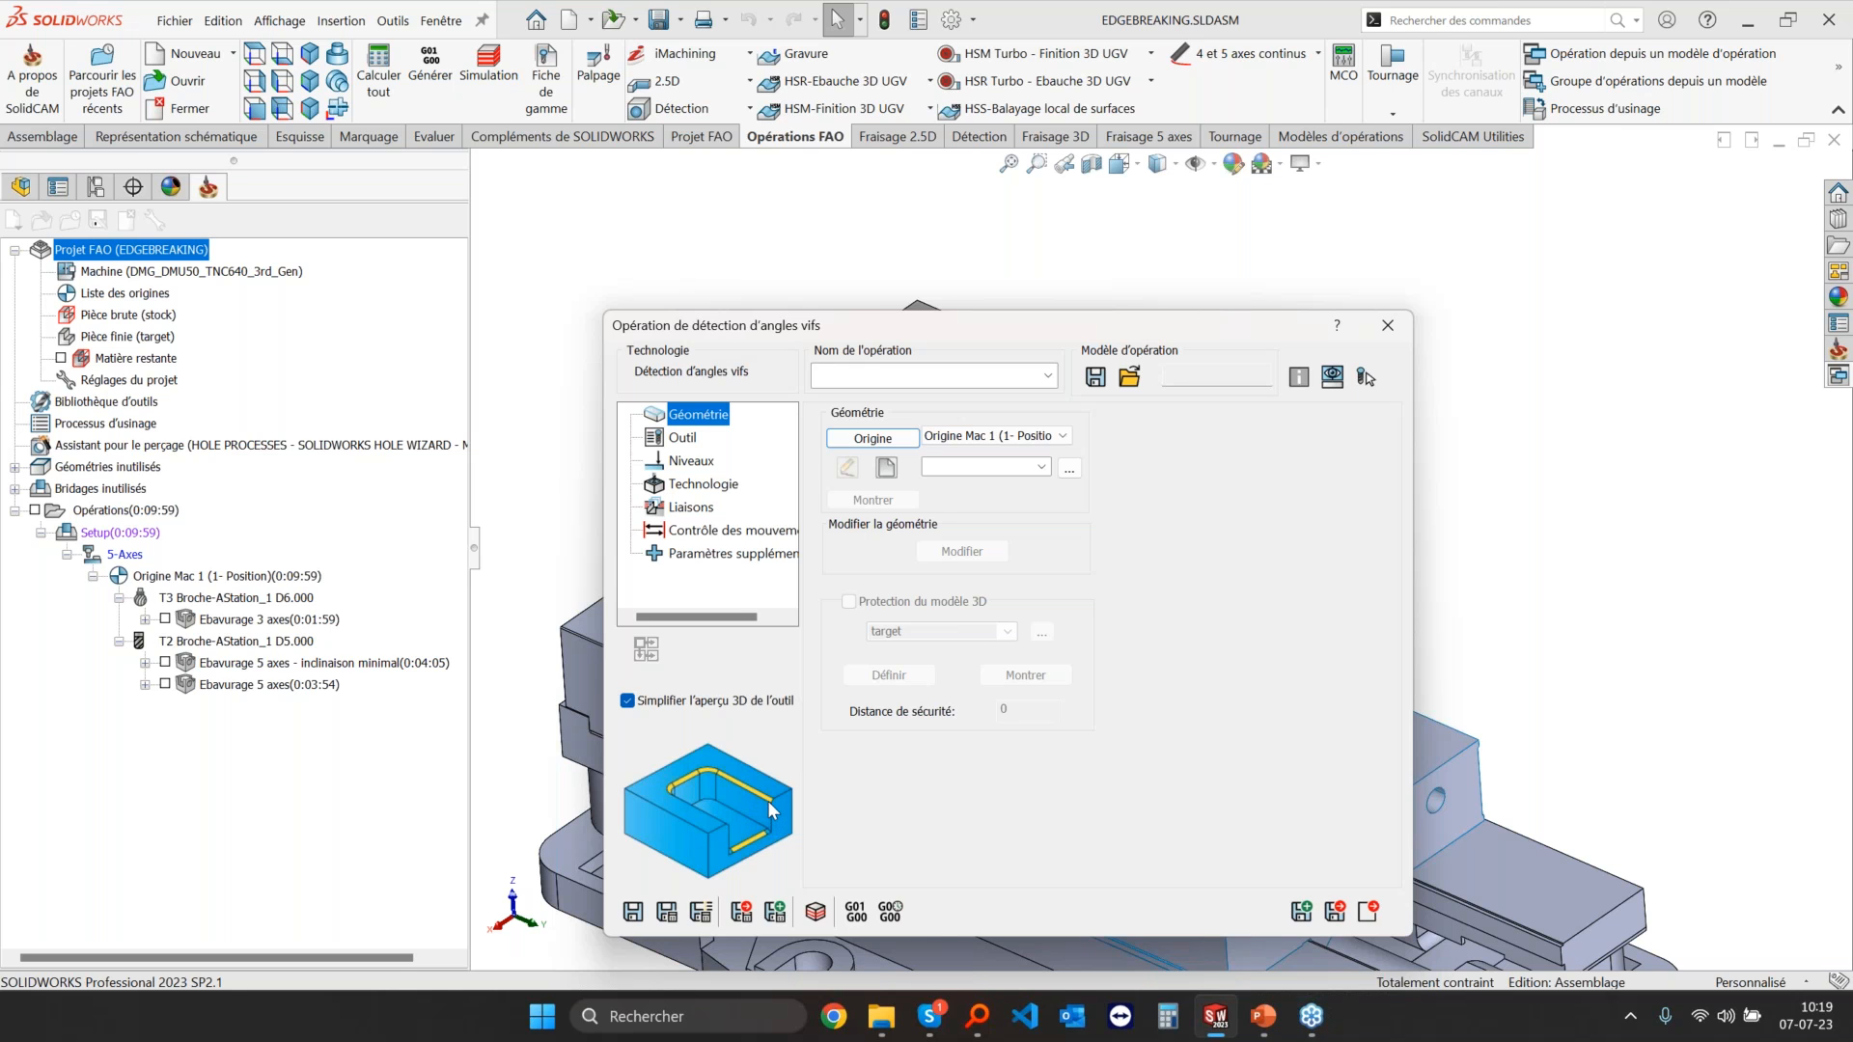
pyautogui.click(1245, 53)
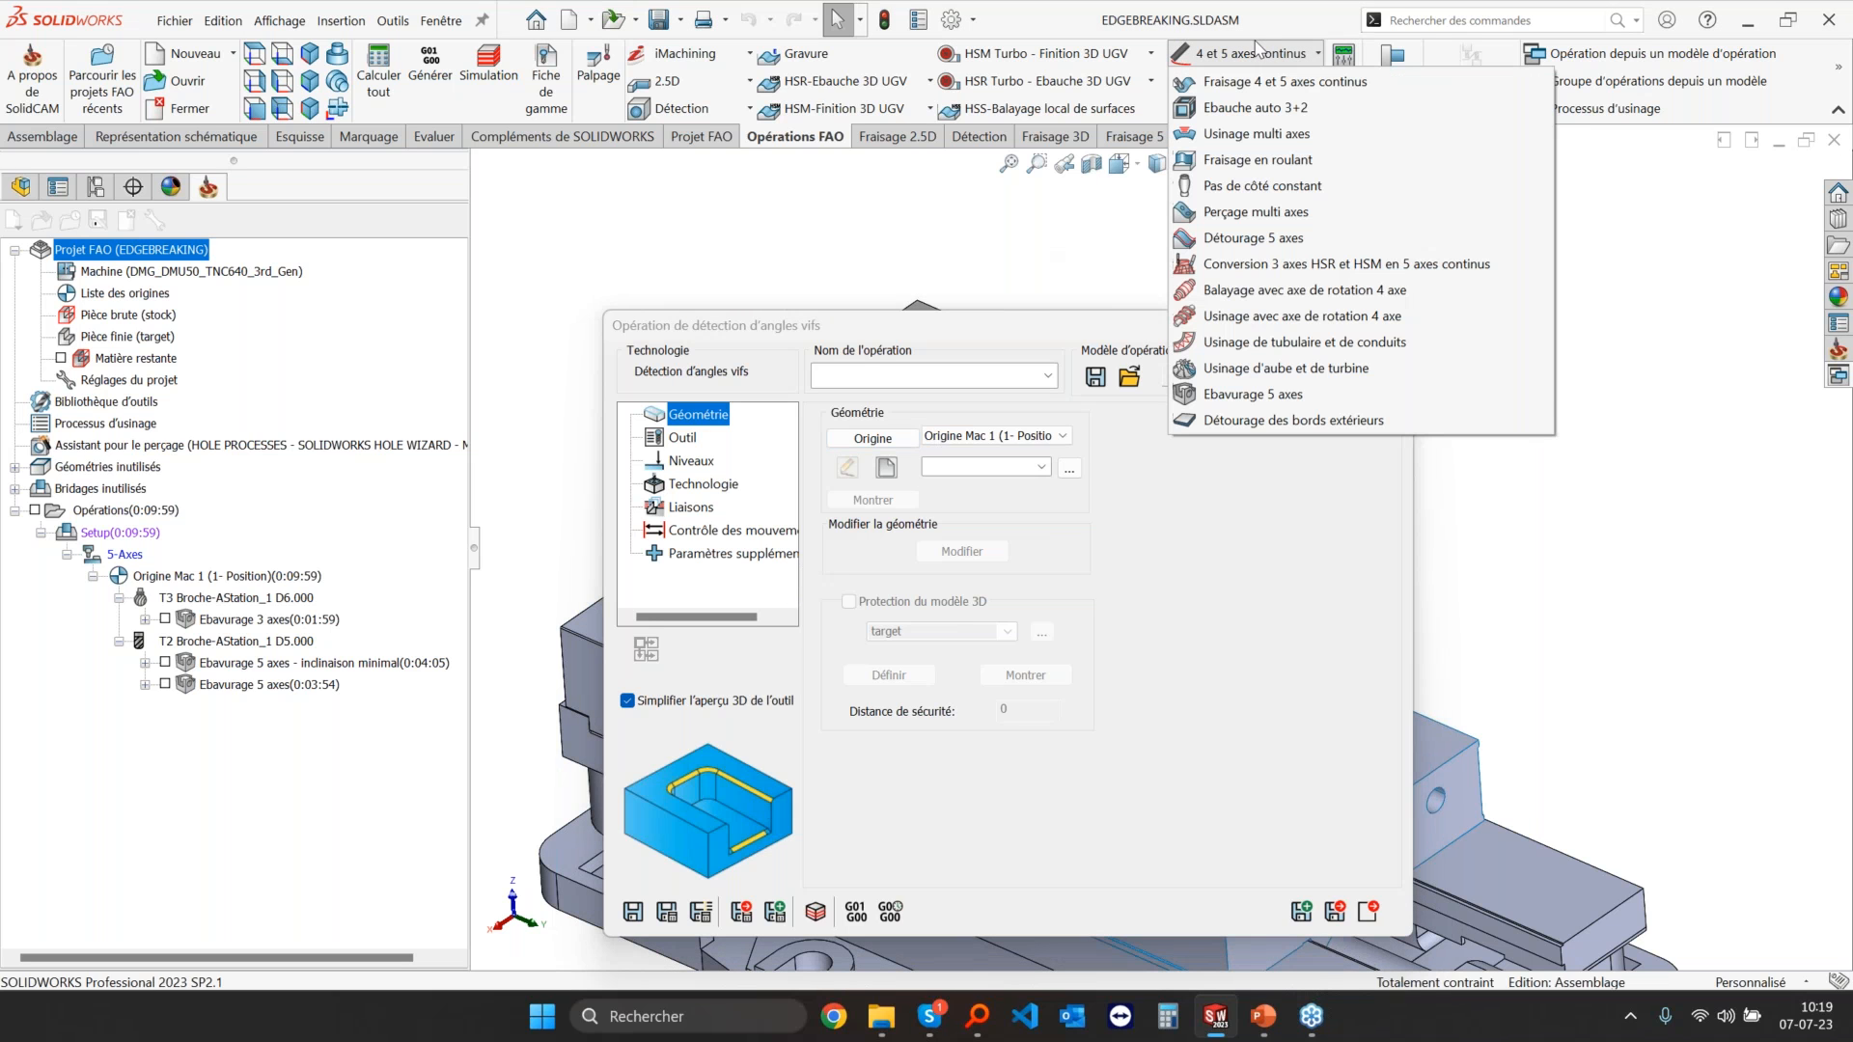
pyautogui.click(1293, 396)
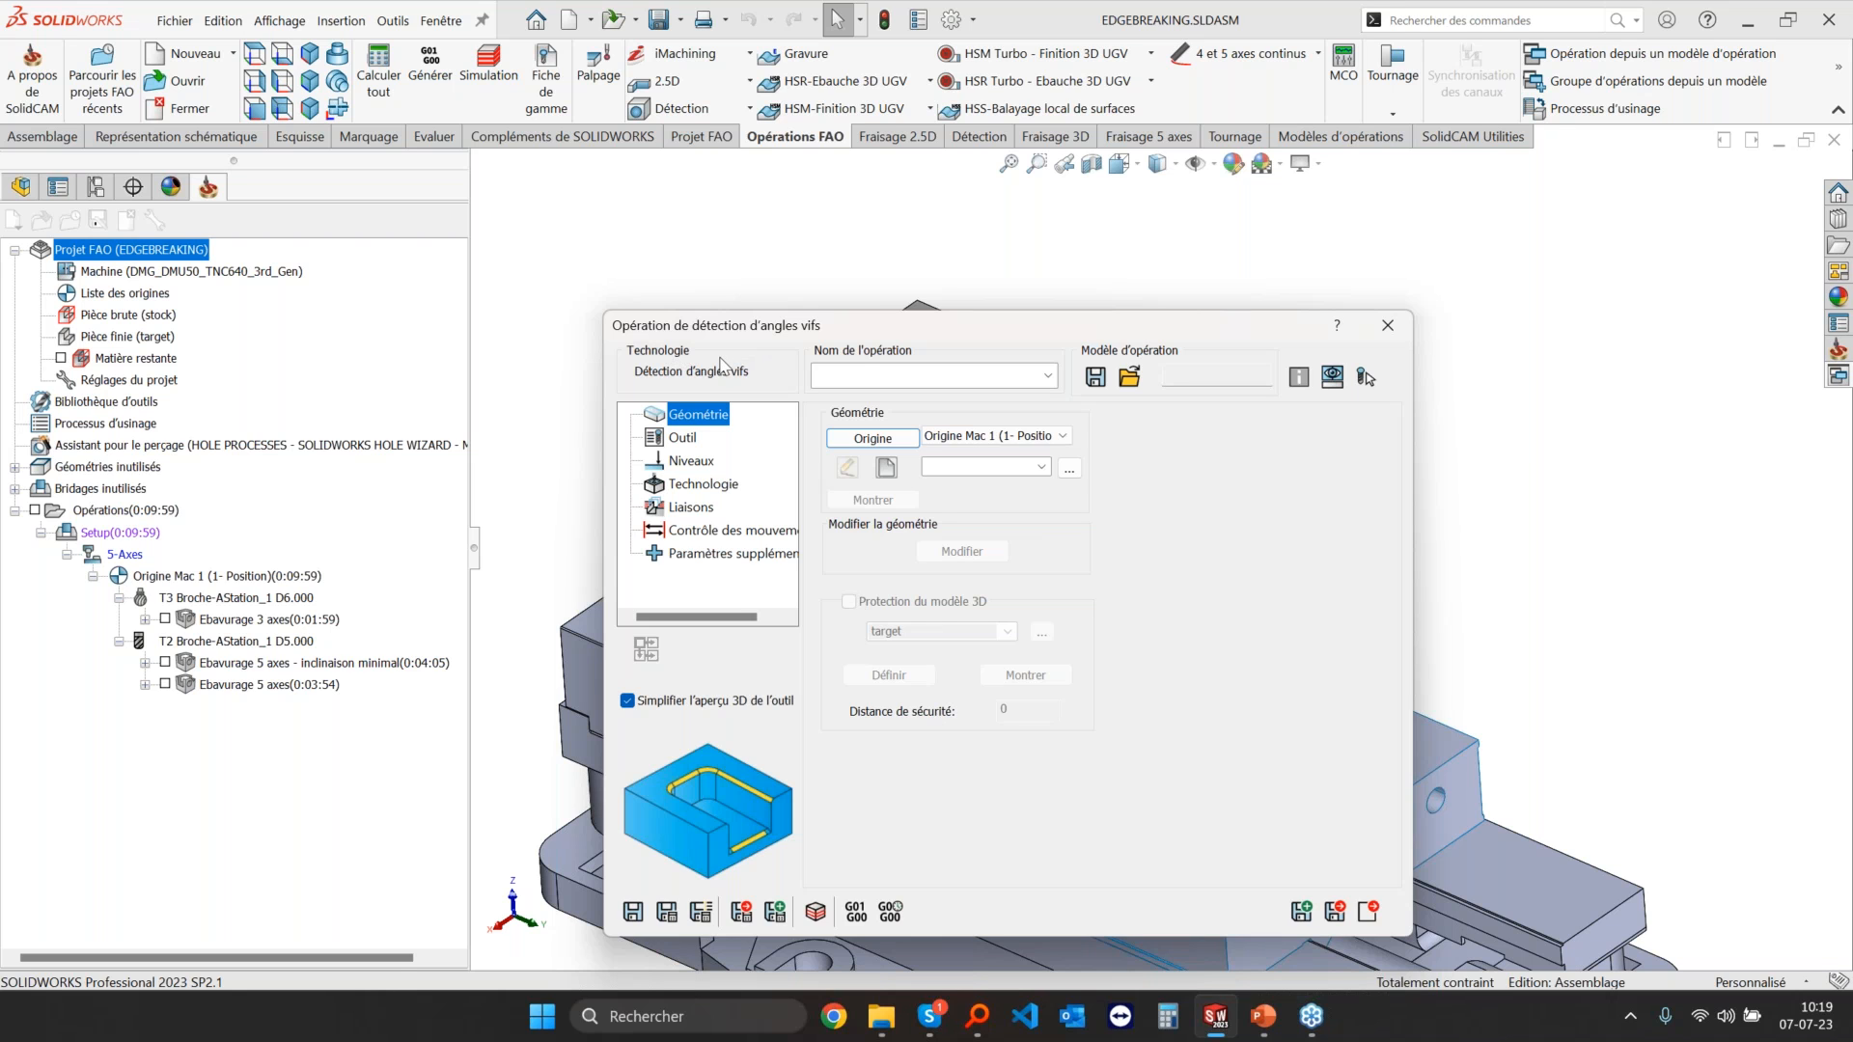
pyautogui.click(684, 439)
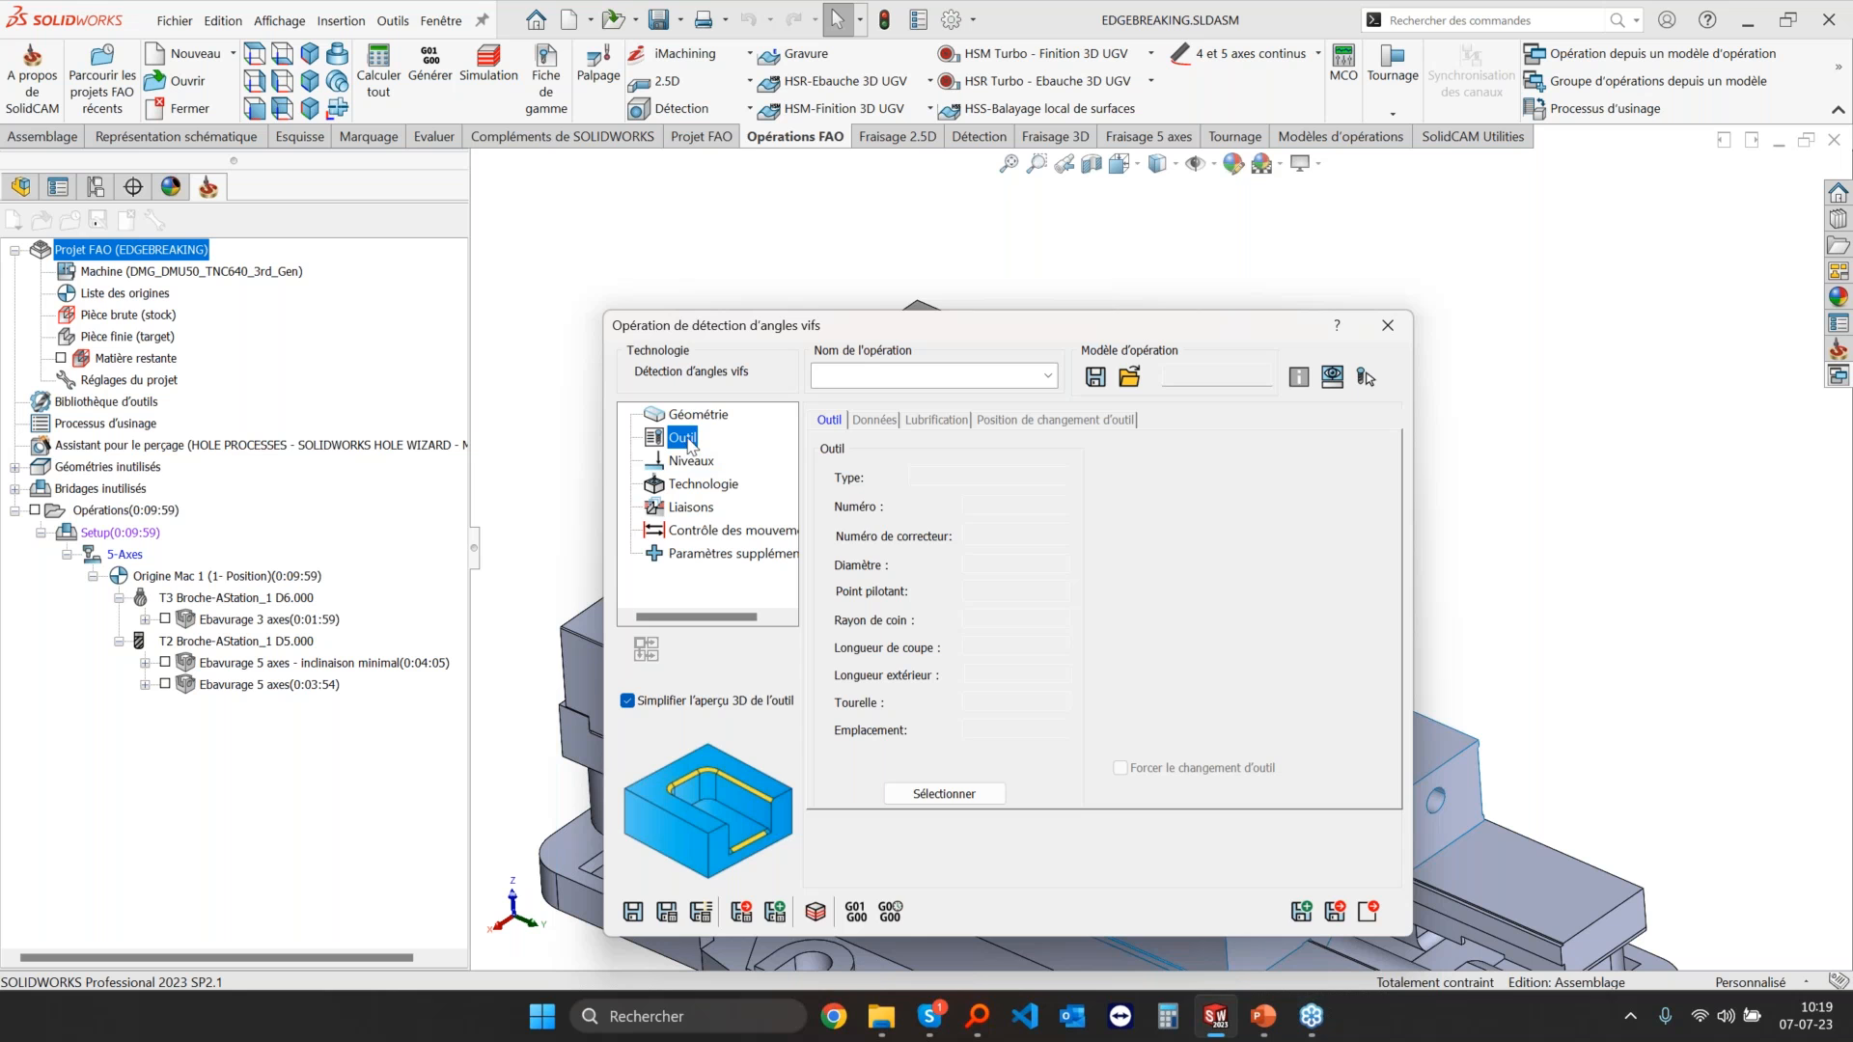
pyautogui.click(980, 796)
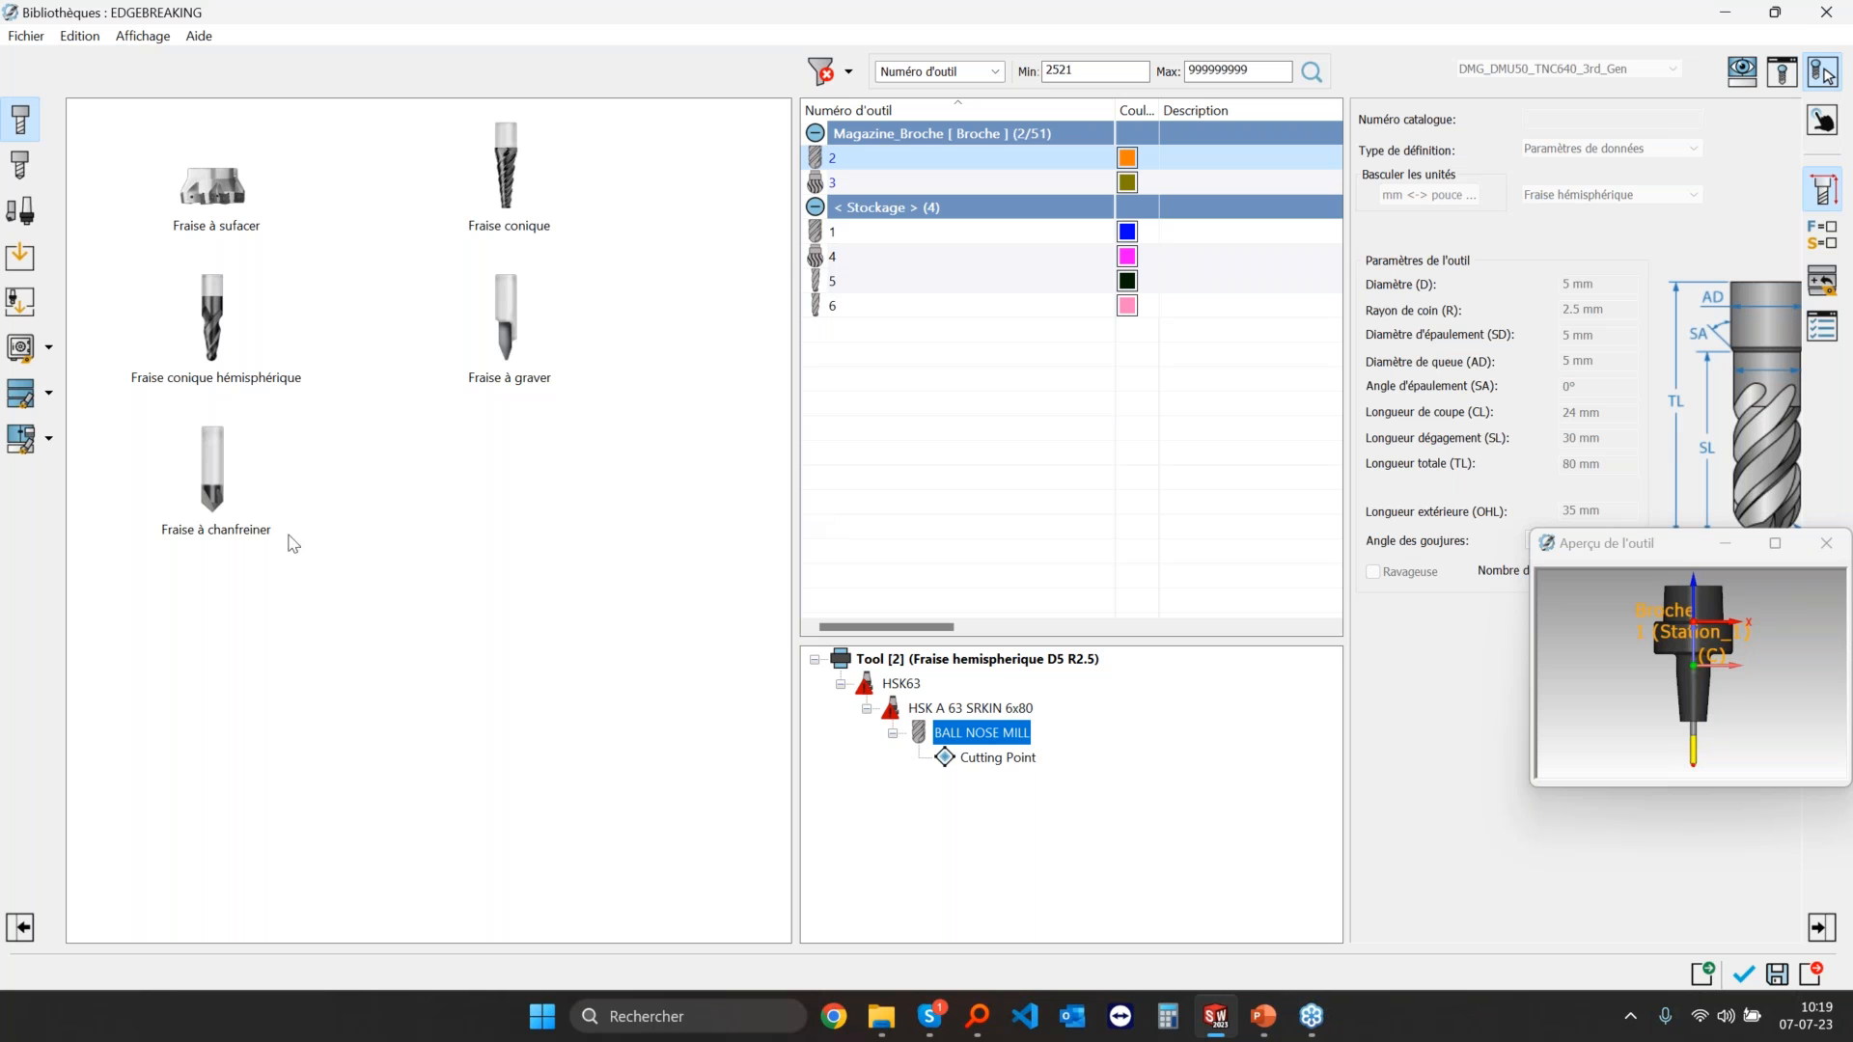
pyautogui.click(1844, 9)
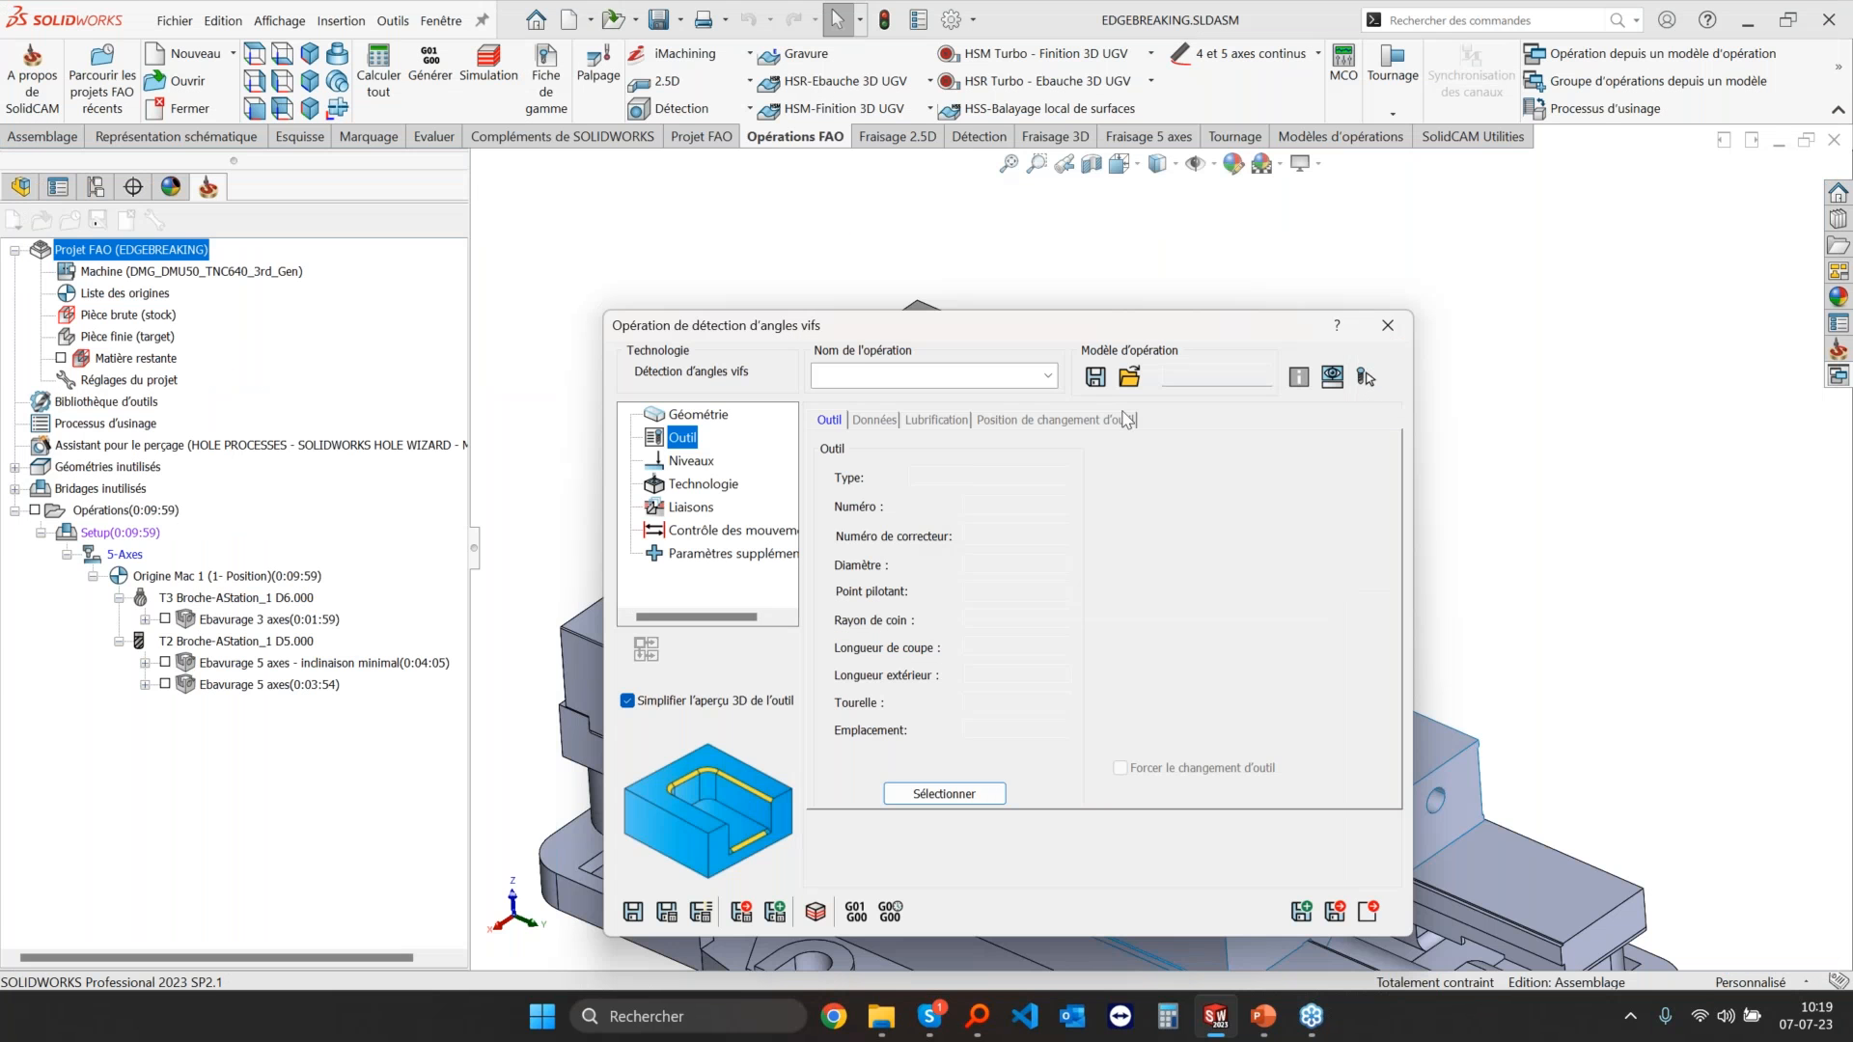
pyautogui.click(1390, 325)
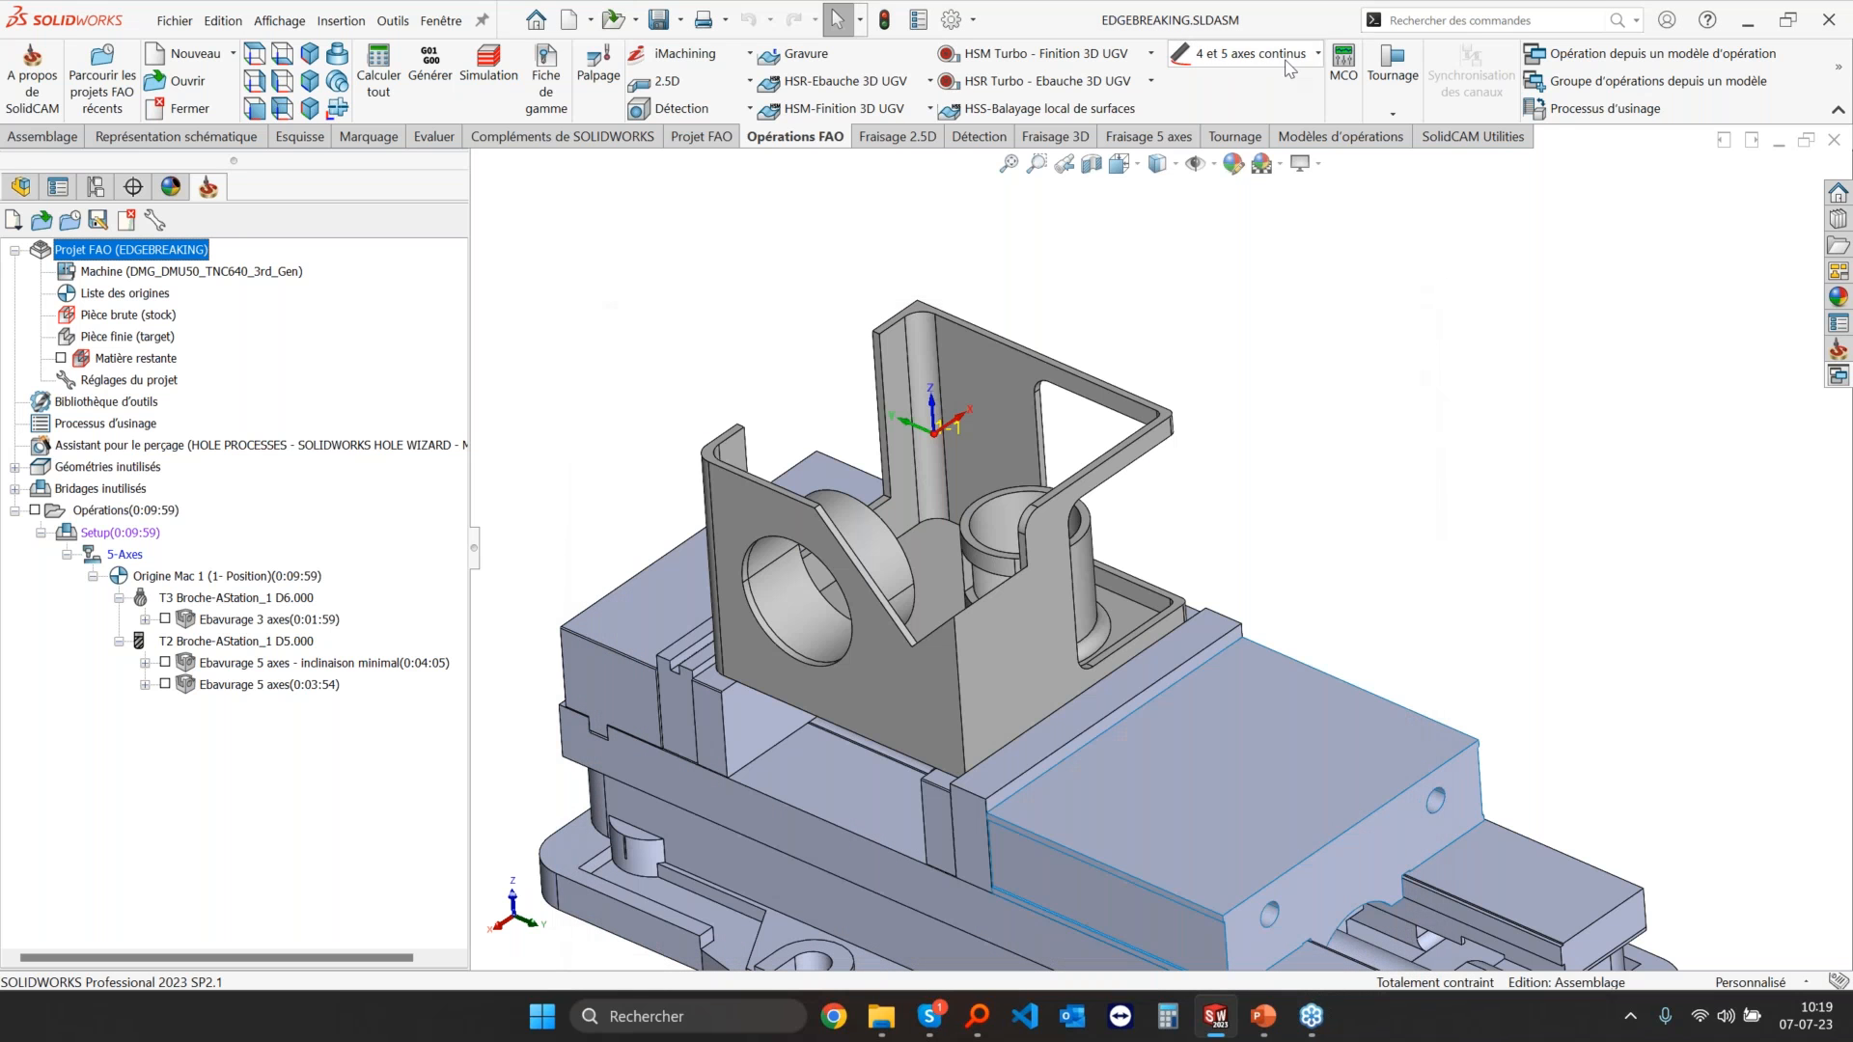
# Step: Review the tool types offered for a new Ebavurage 5 axes operation and exit the operation without saving it
pyautogui.click(1245, 53)
pyautogui.click(1257, 406)
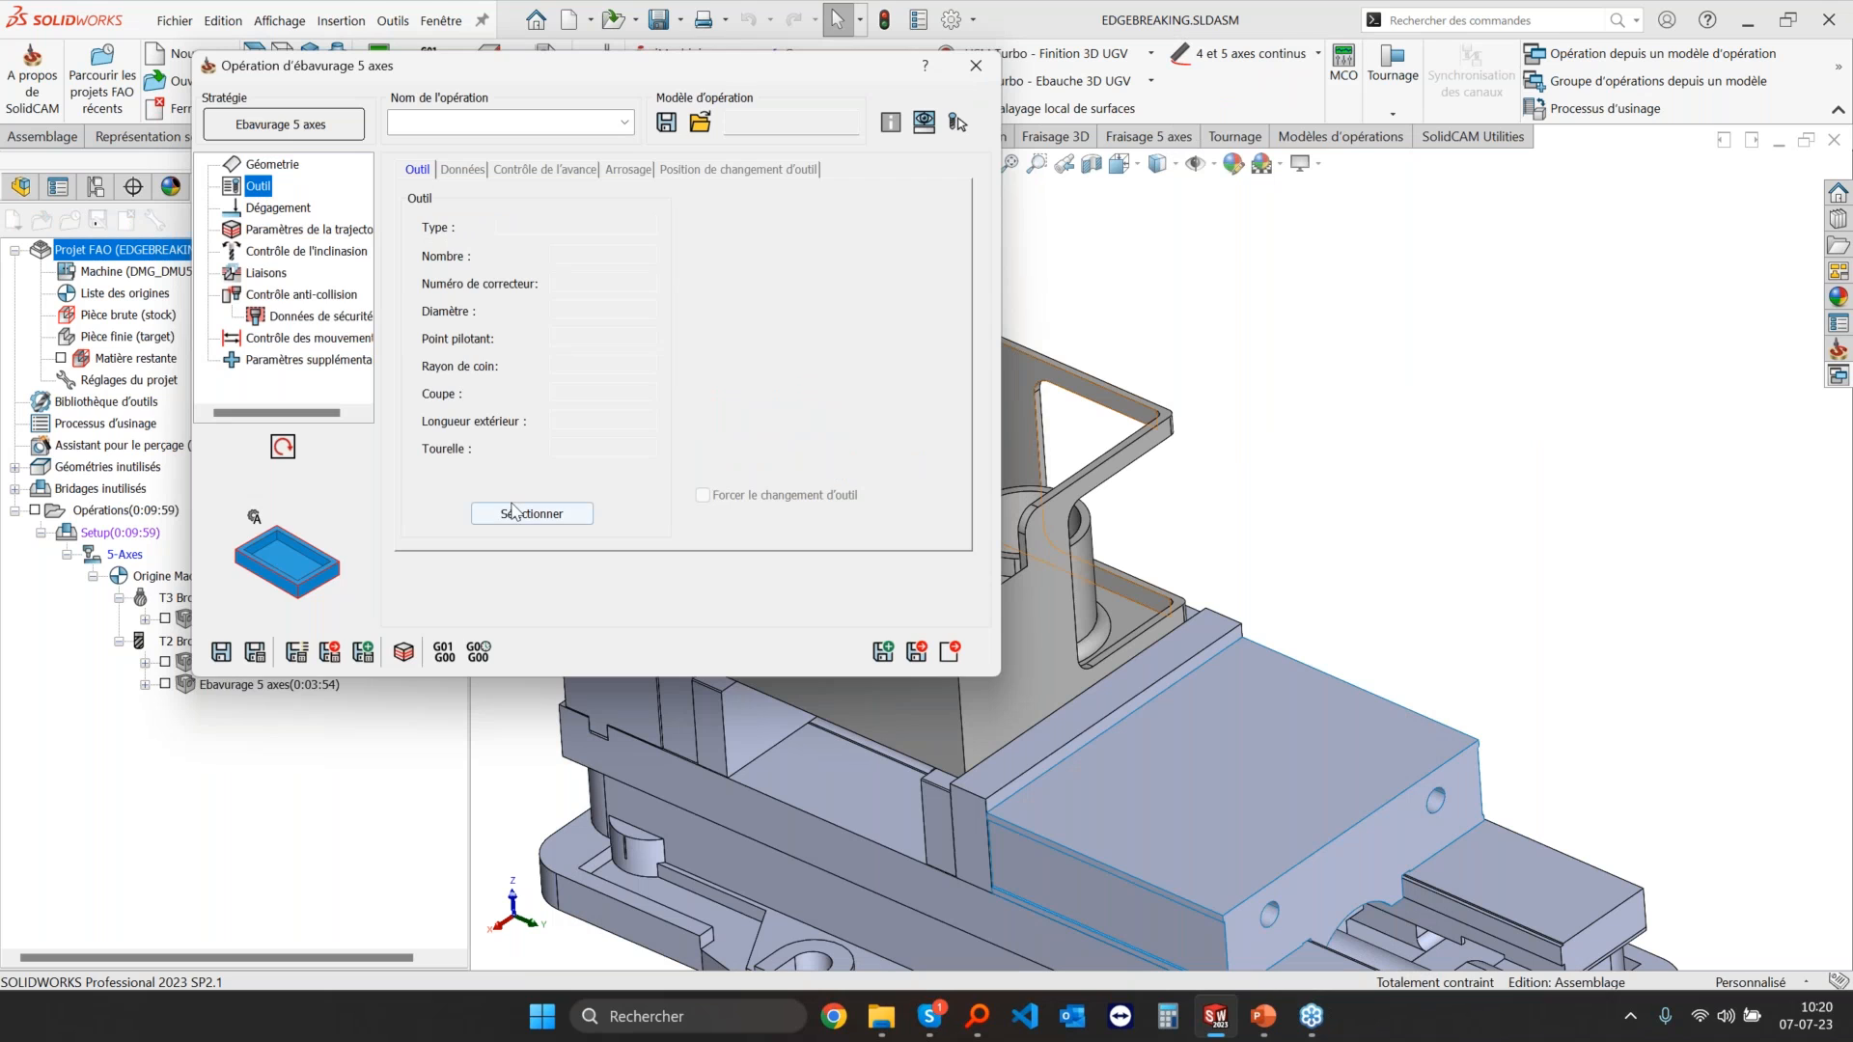
pyautogui.click(512, 512)
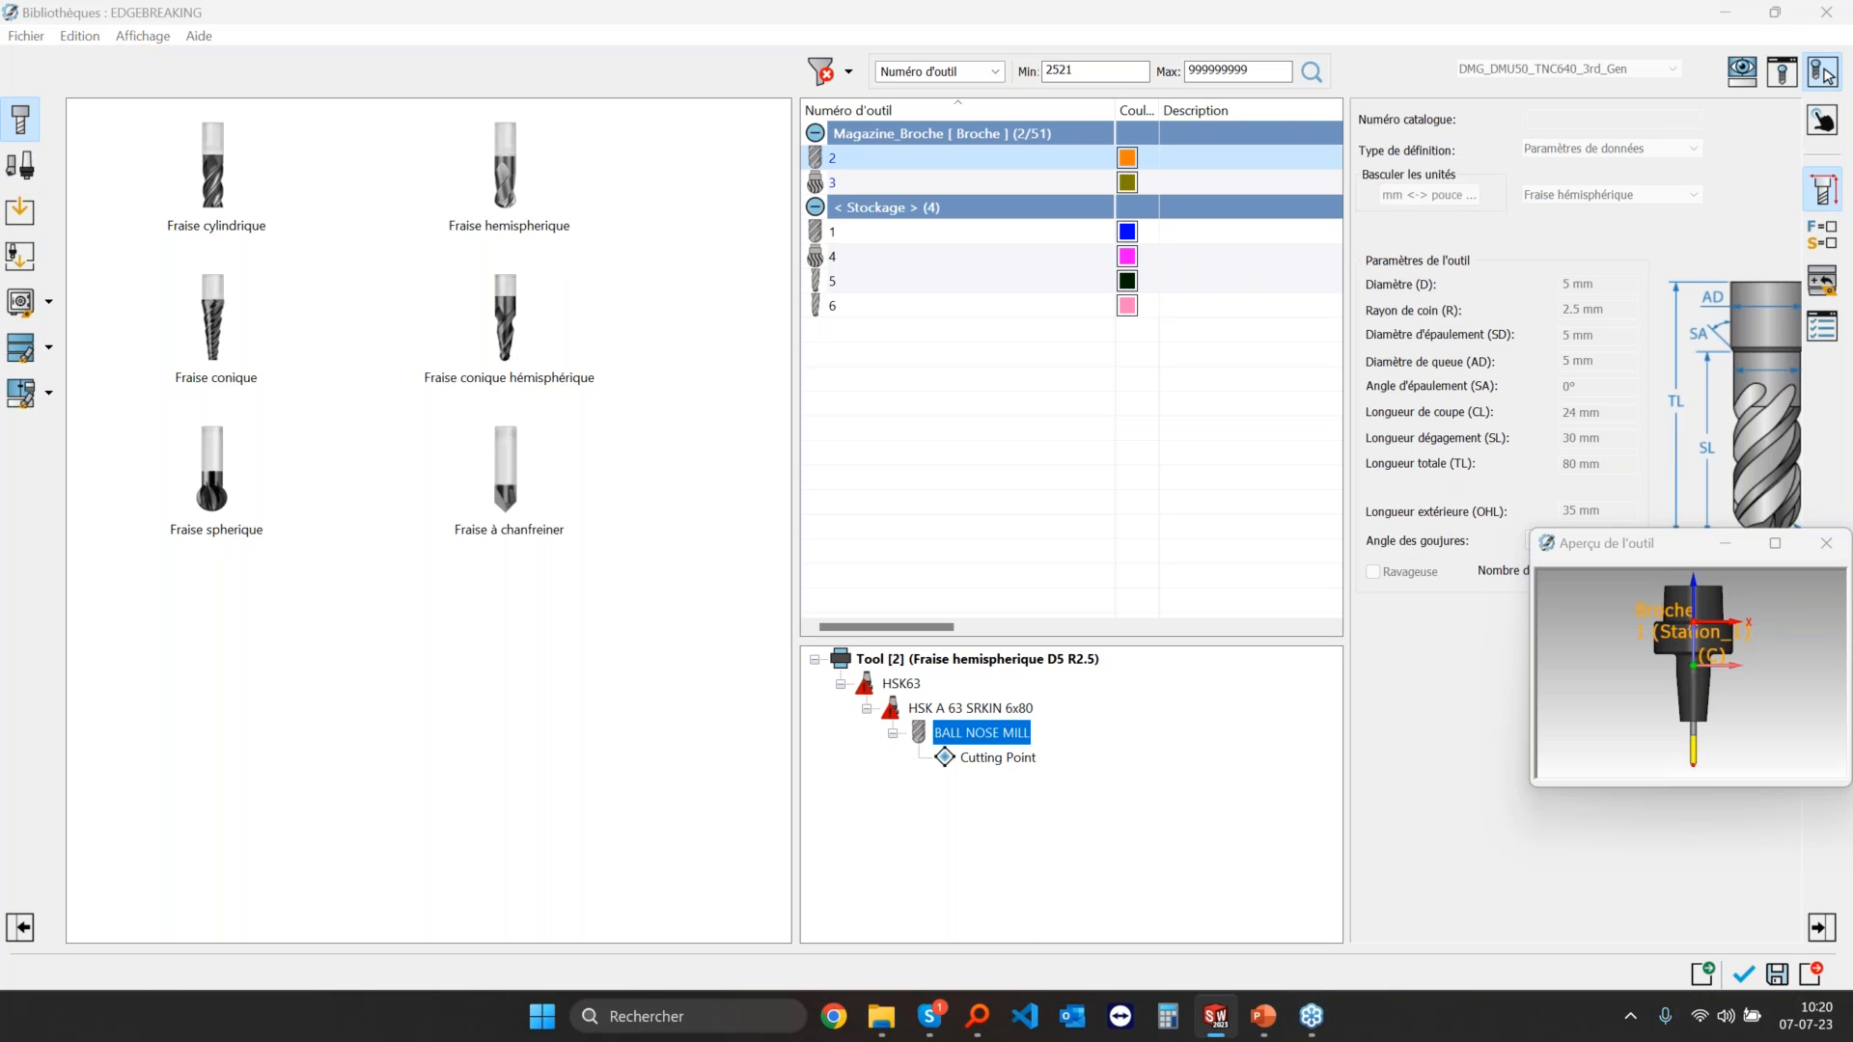
pyautogui.click(1845, 12)
pyautogui.click(963, 652)
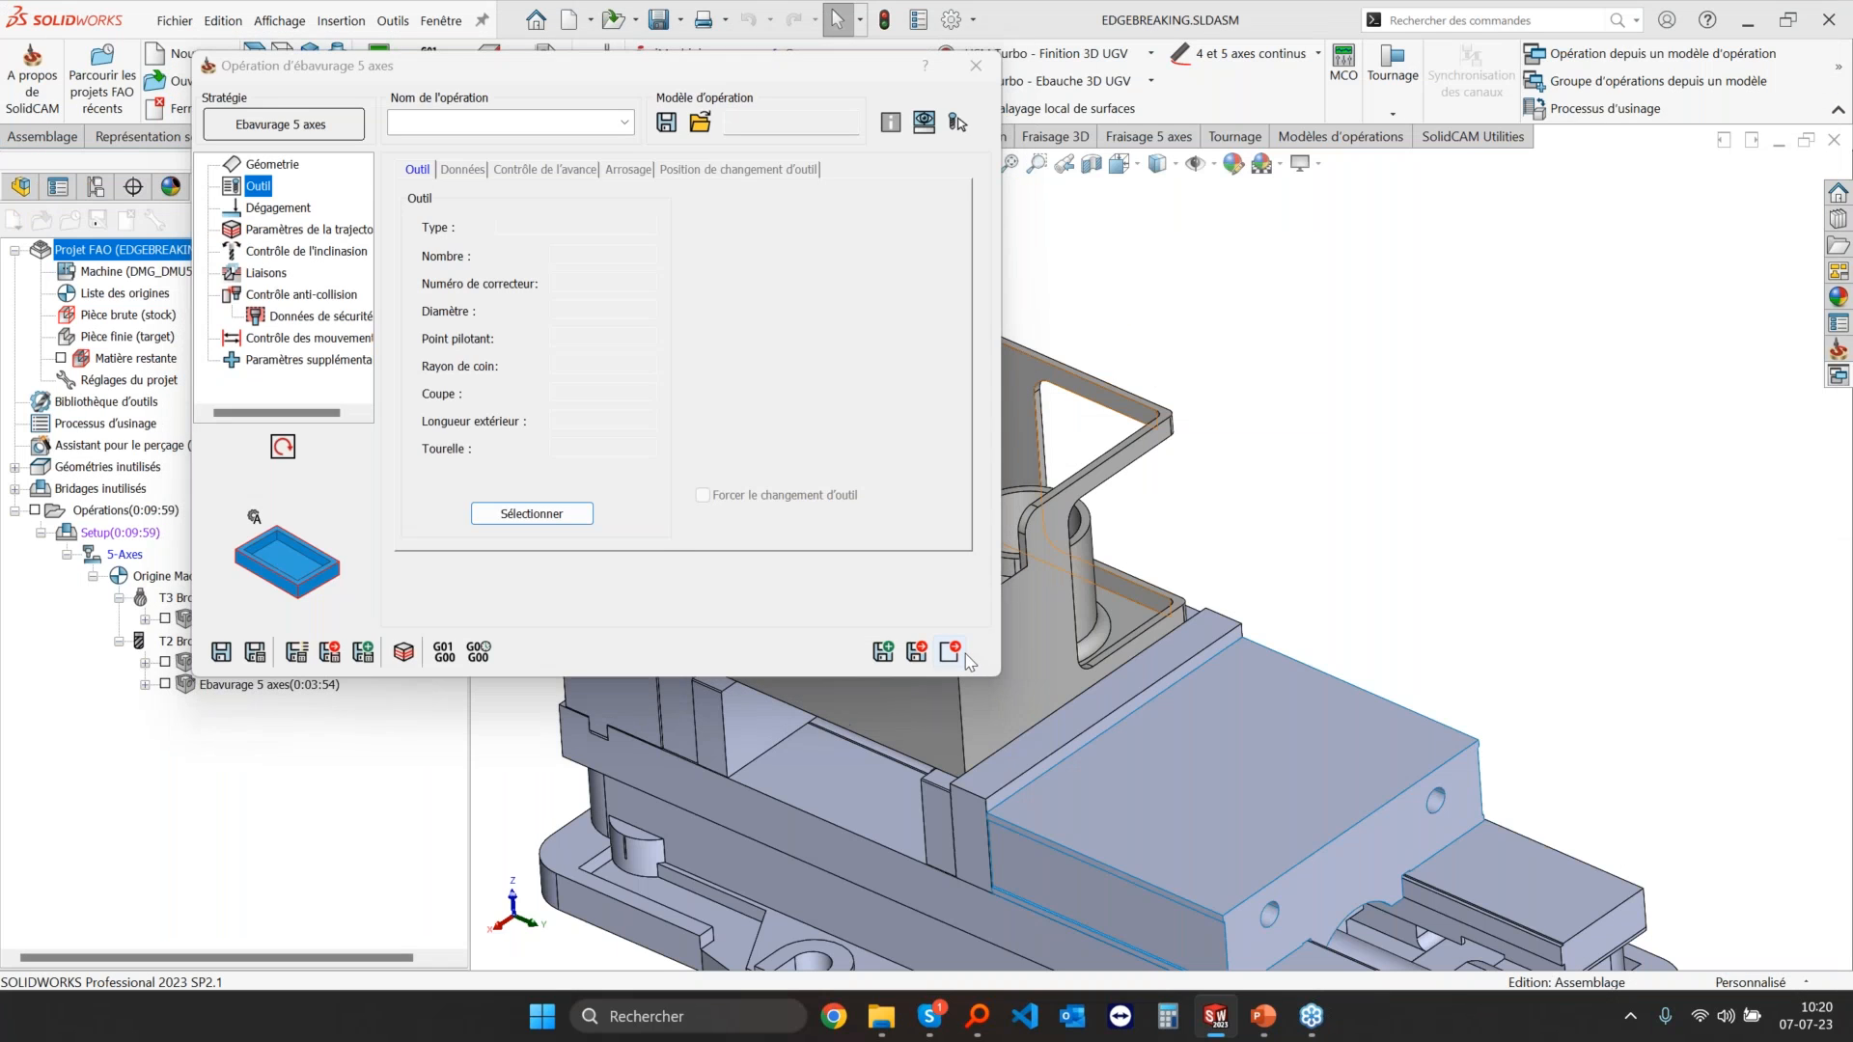
# Step: Select the sloped edge and adjoining rounded corner edge of the side wall, and review the detection and 4/5-axis operation types
pyautogui.click(741, 116)
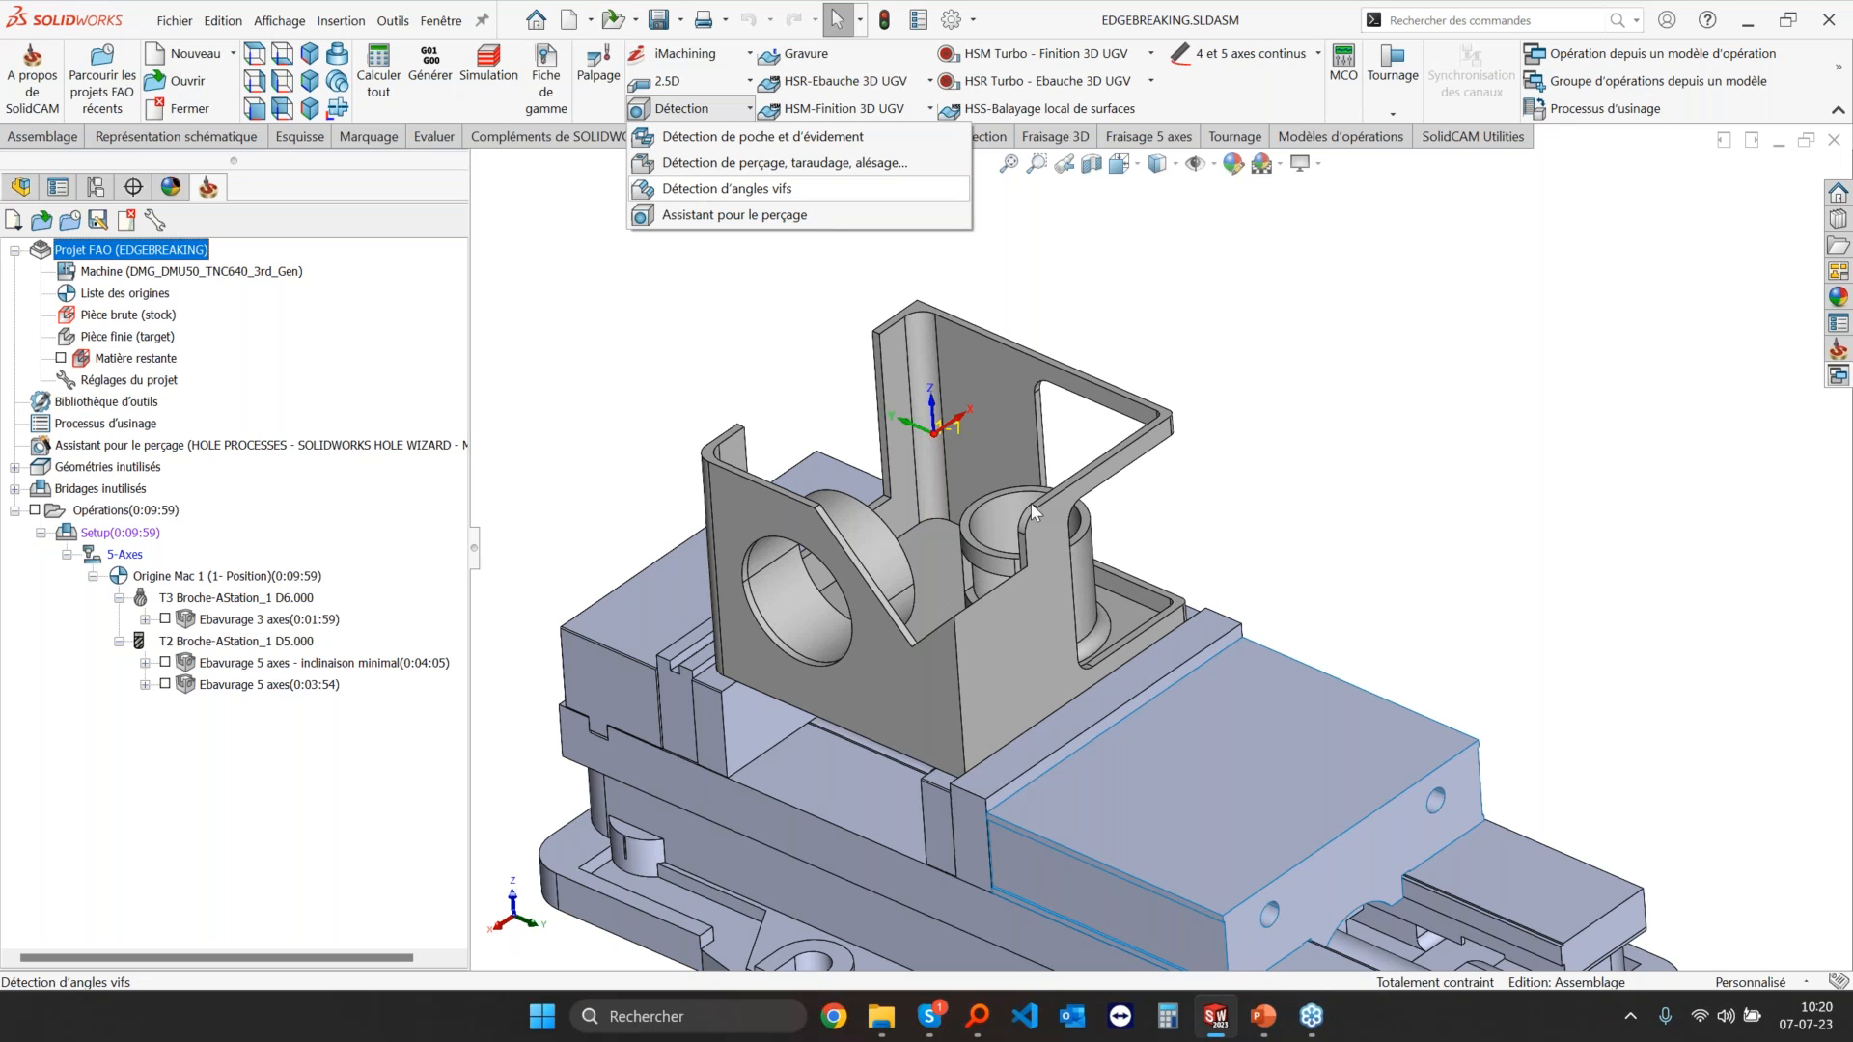
pyautogui.click(702, 190)
pyautogui.click(1142, 442)
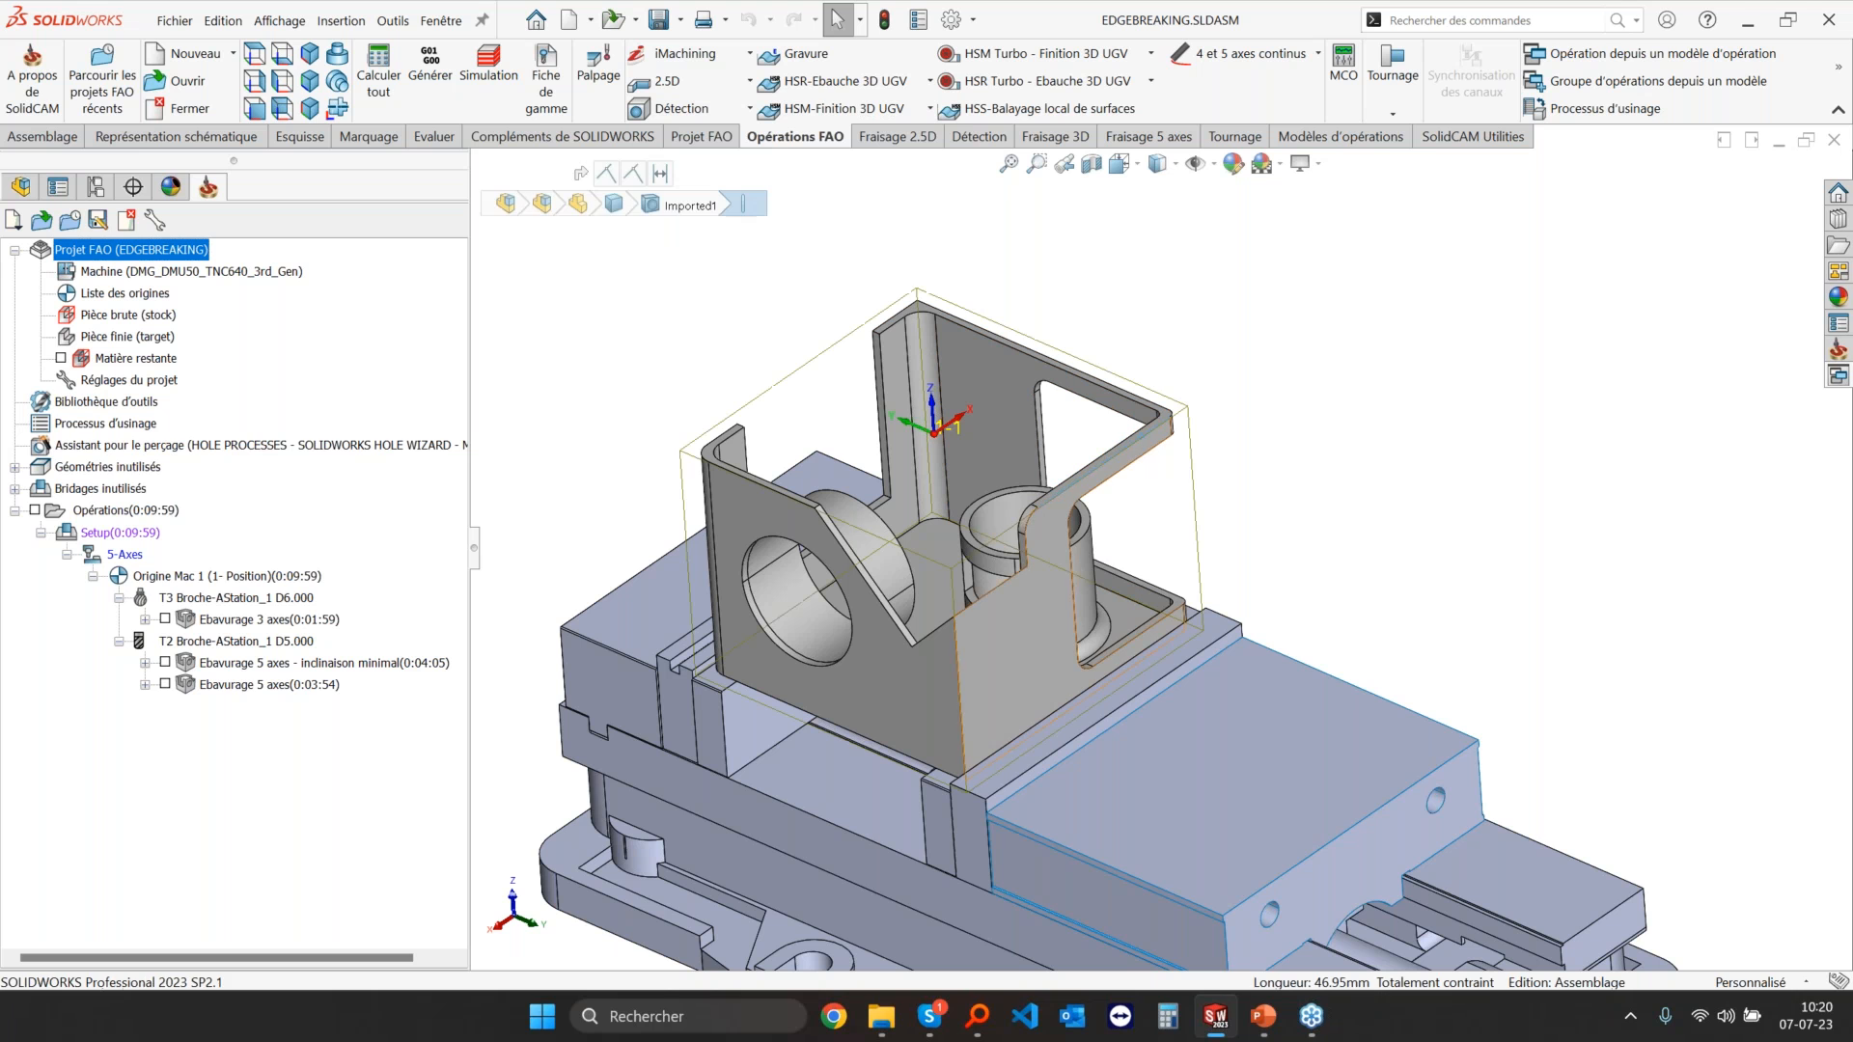
pyautogui.keyDown('ctrl'); pyautogui.click(1031, 517); pyautogui.keyUp('ctrl')
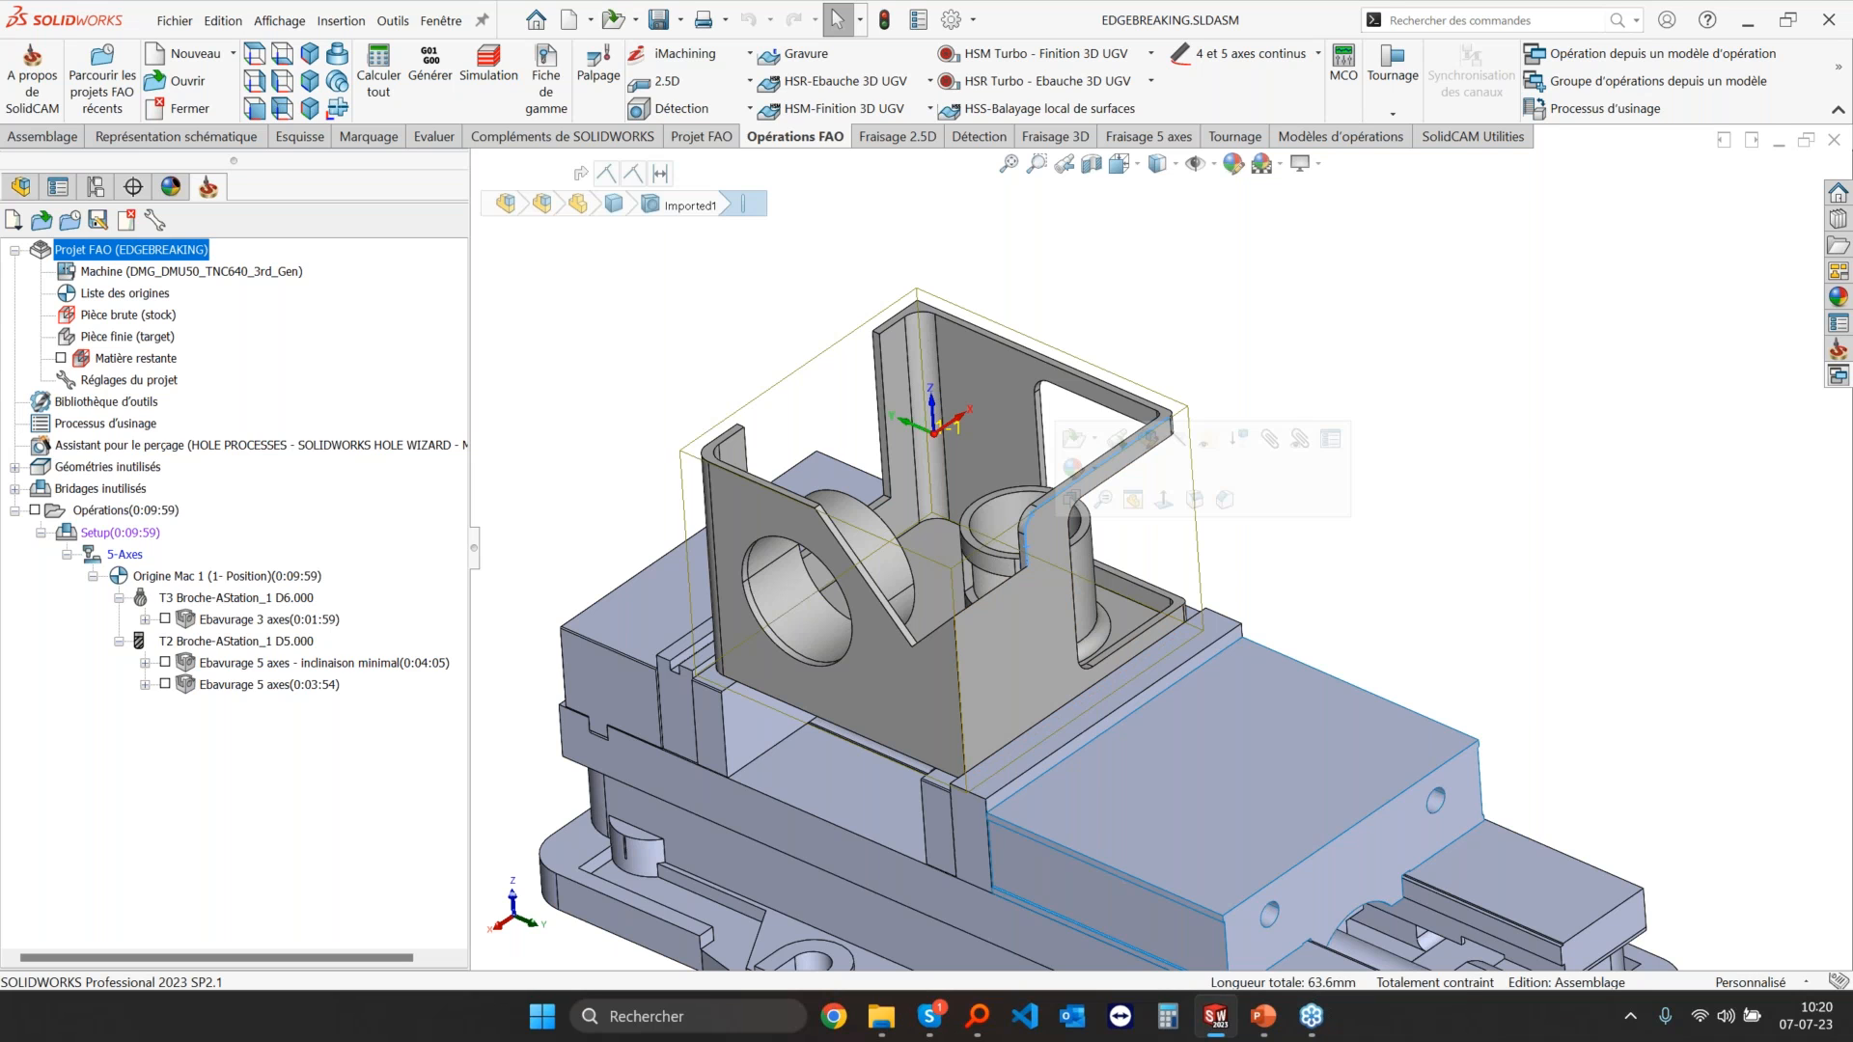
pyautogui.click(1317, 54)
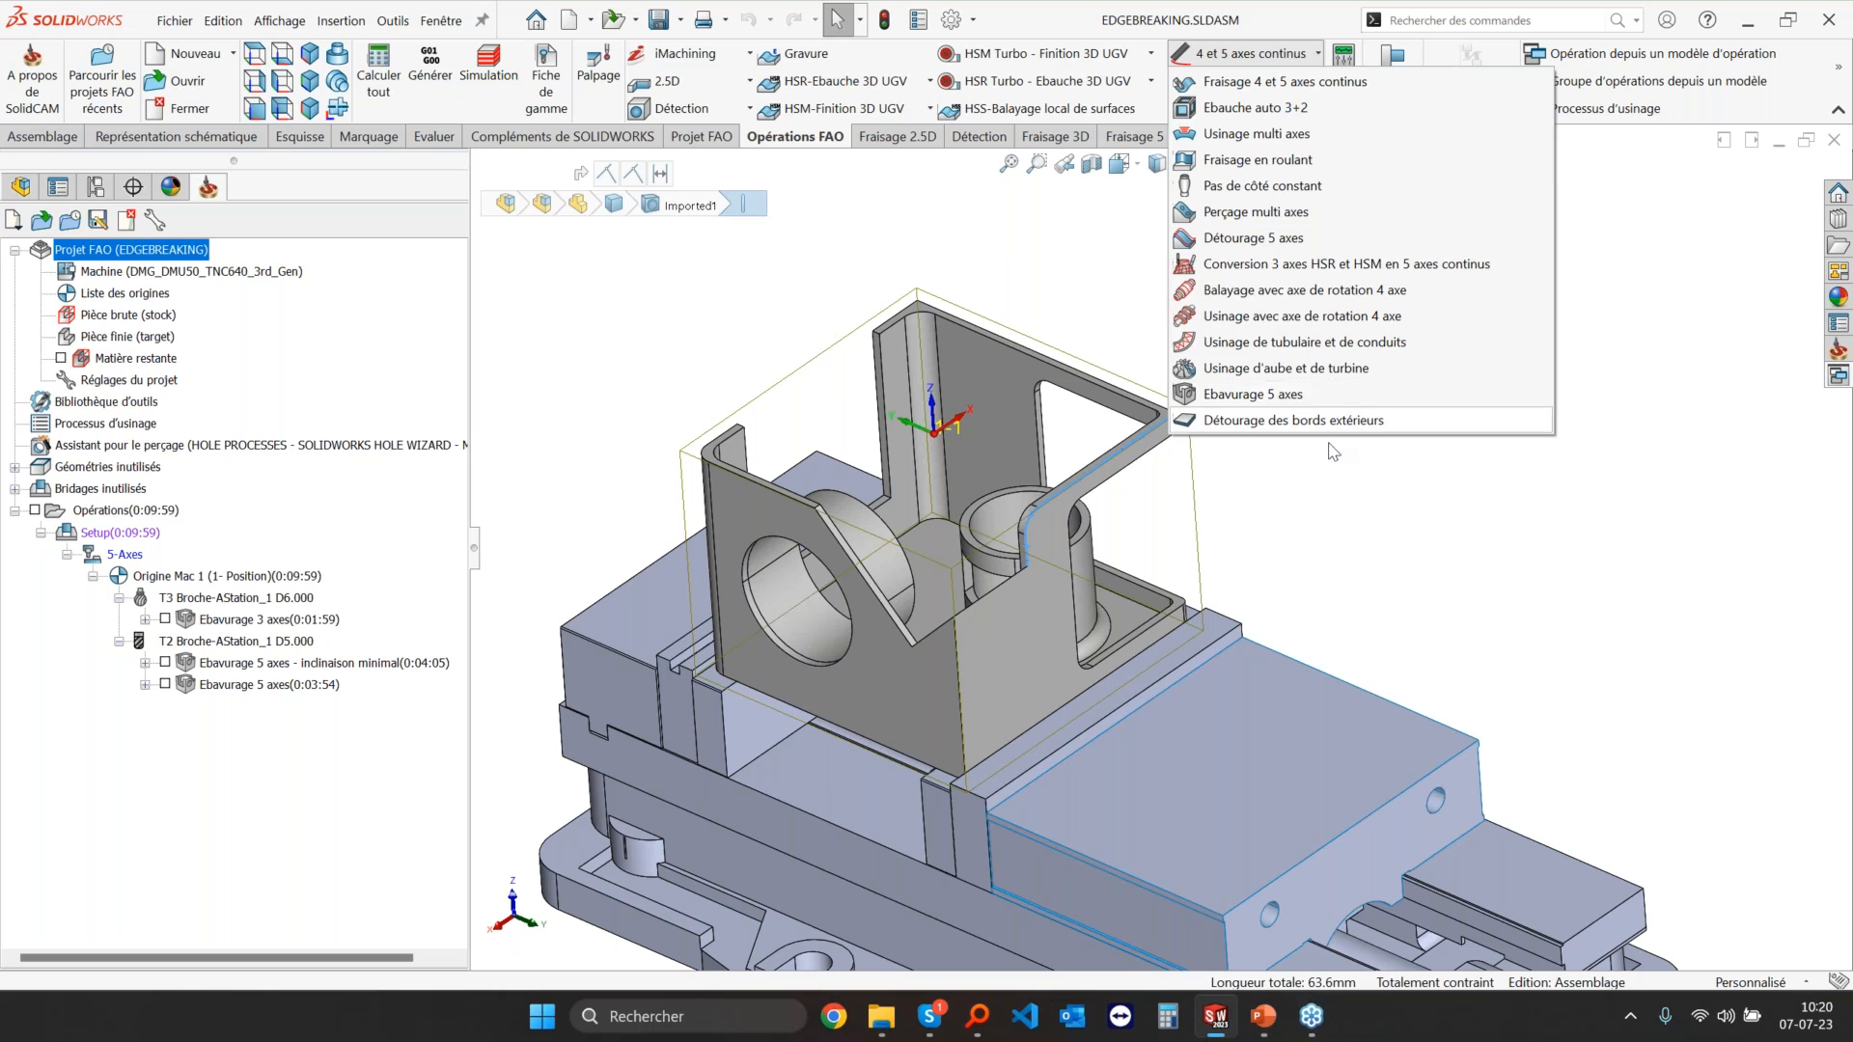
pyautogui.click(1416, 566)
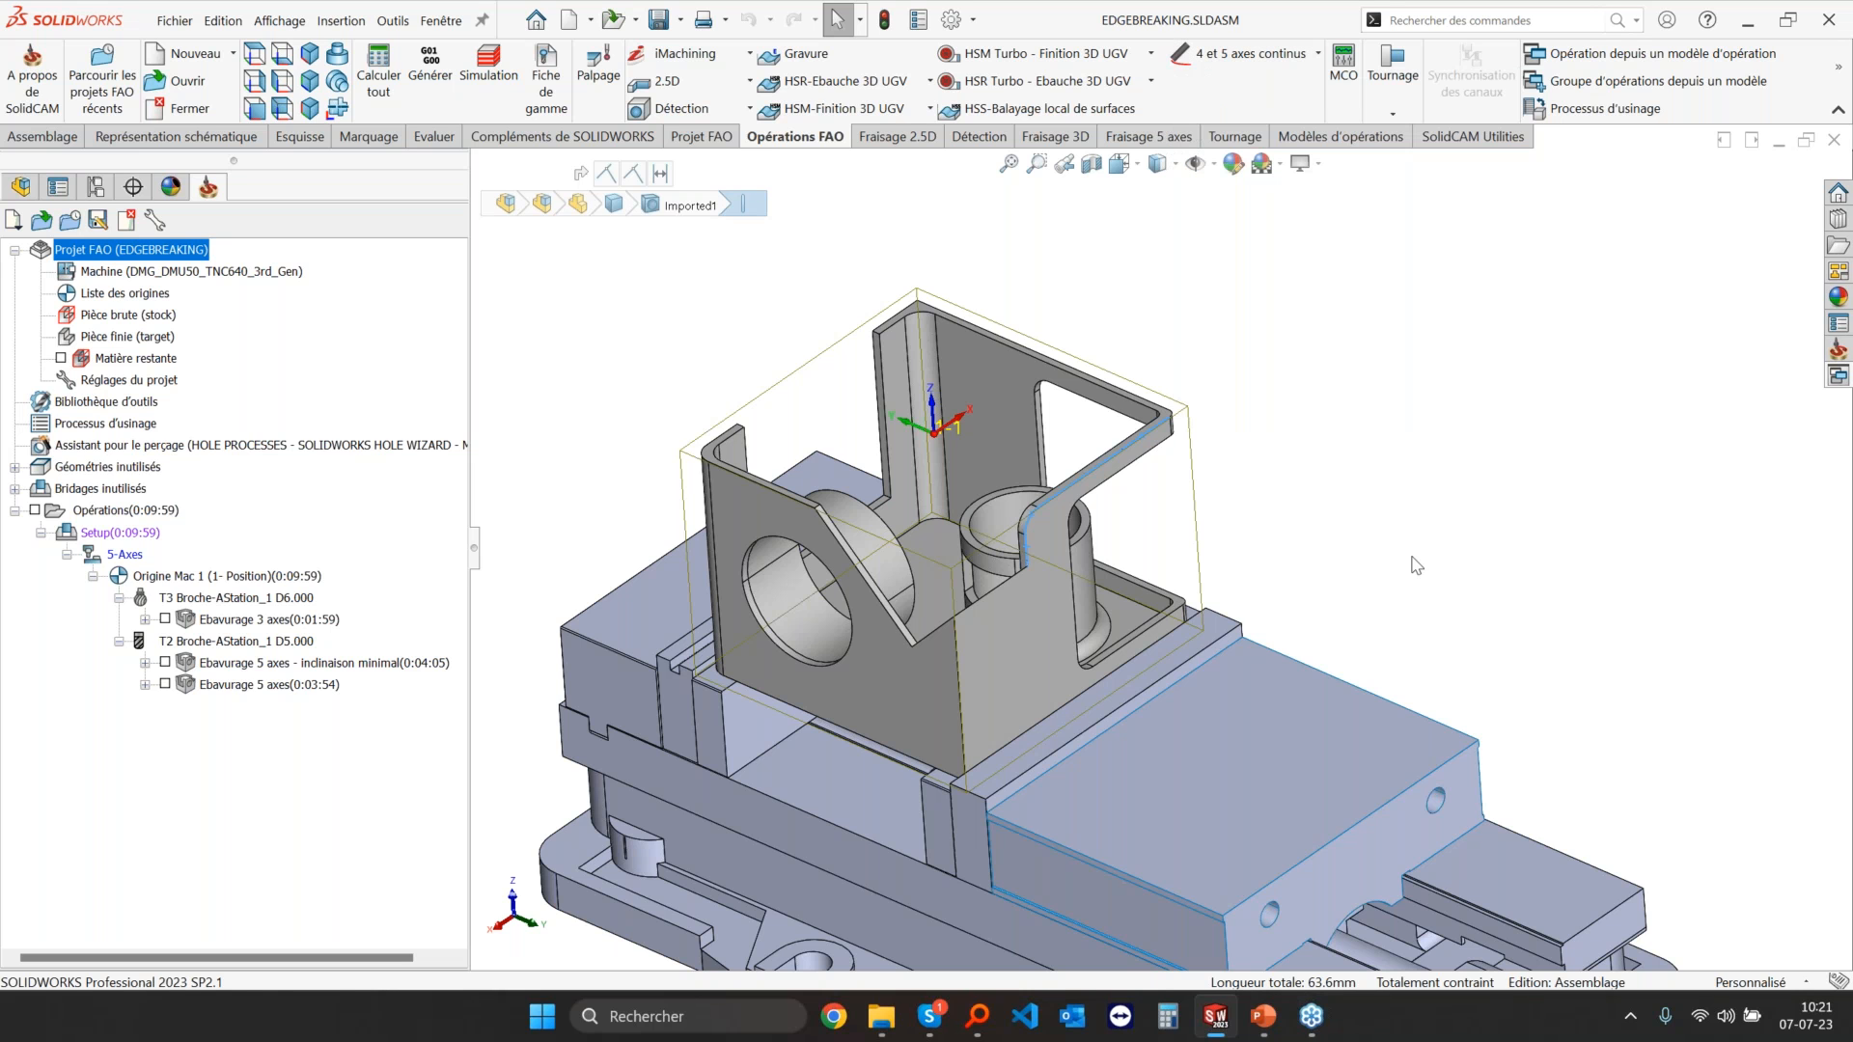
# Step: Open the existing Ebavurage 3 axes operation for editing and bring up its geometry settings
pyautogui.click(268, 620)
pyautogui.doubleClick(268, 621)
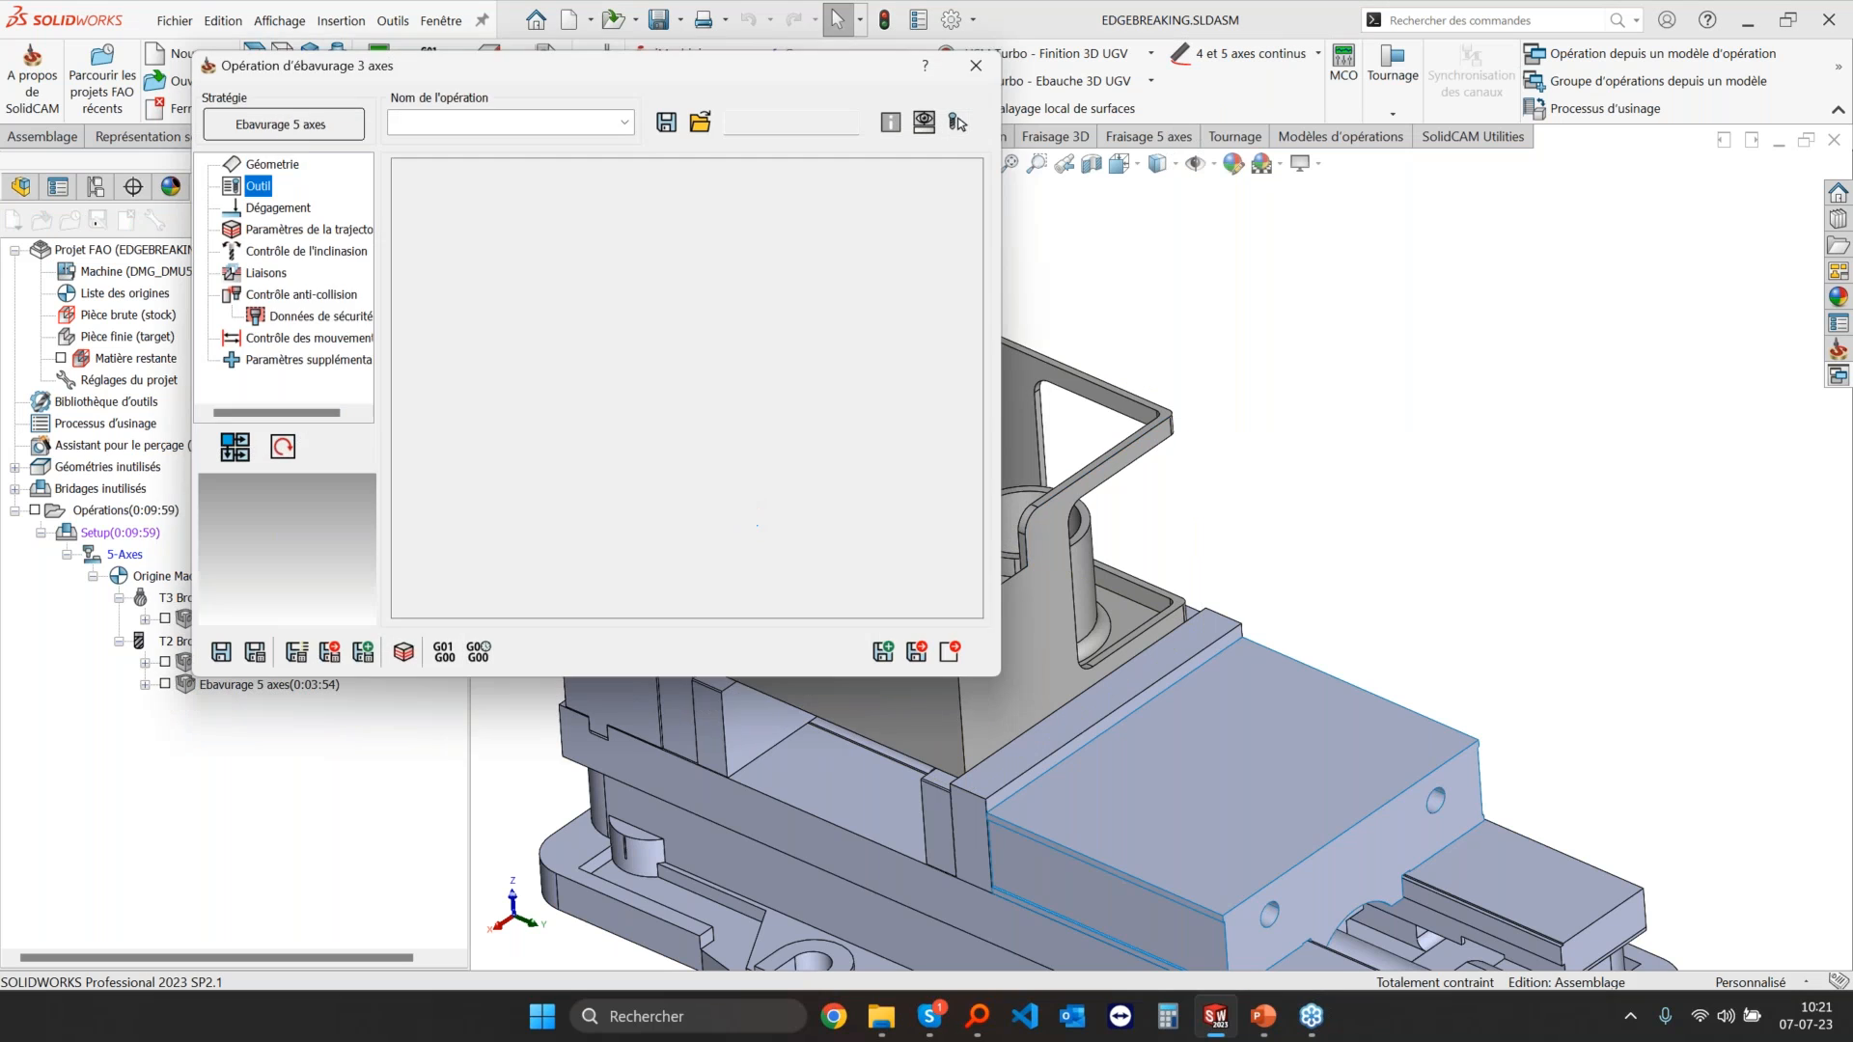
pyautogui.moveTo(500, 72); pyautogui.dragTo(814, 173)
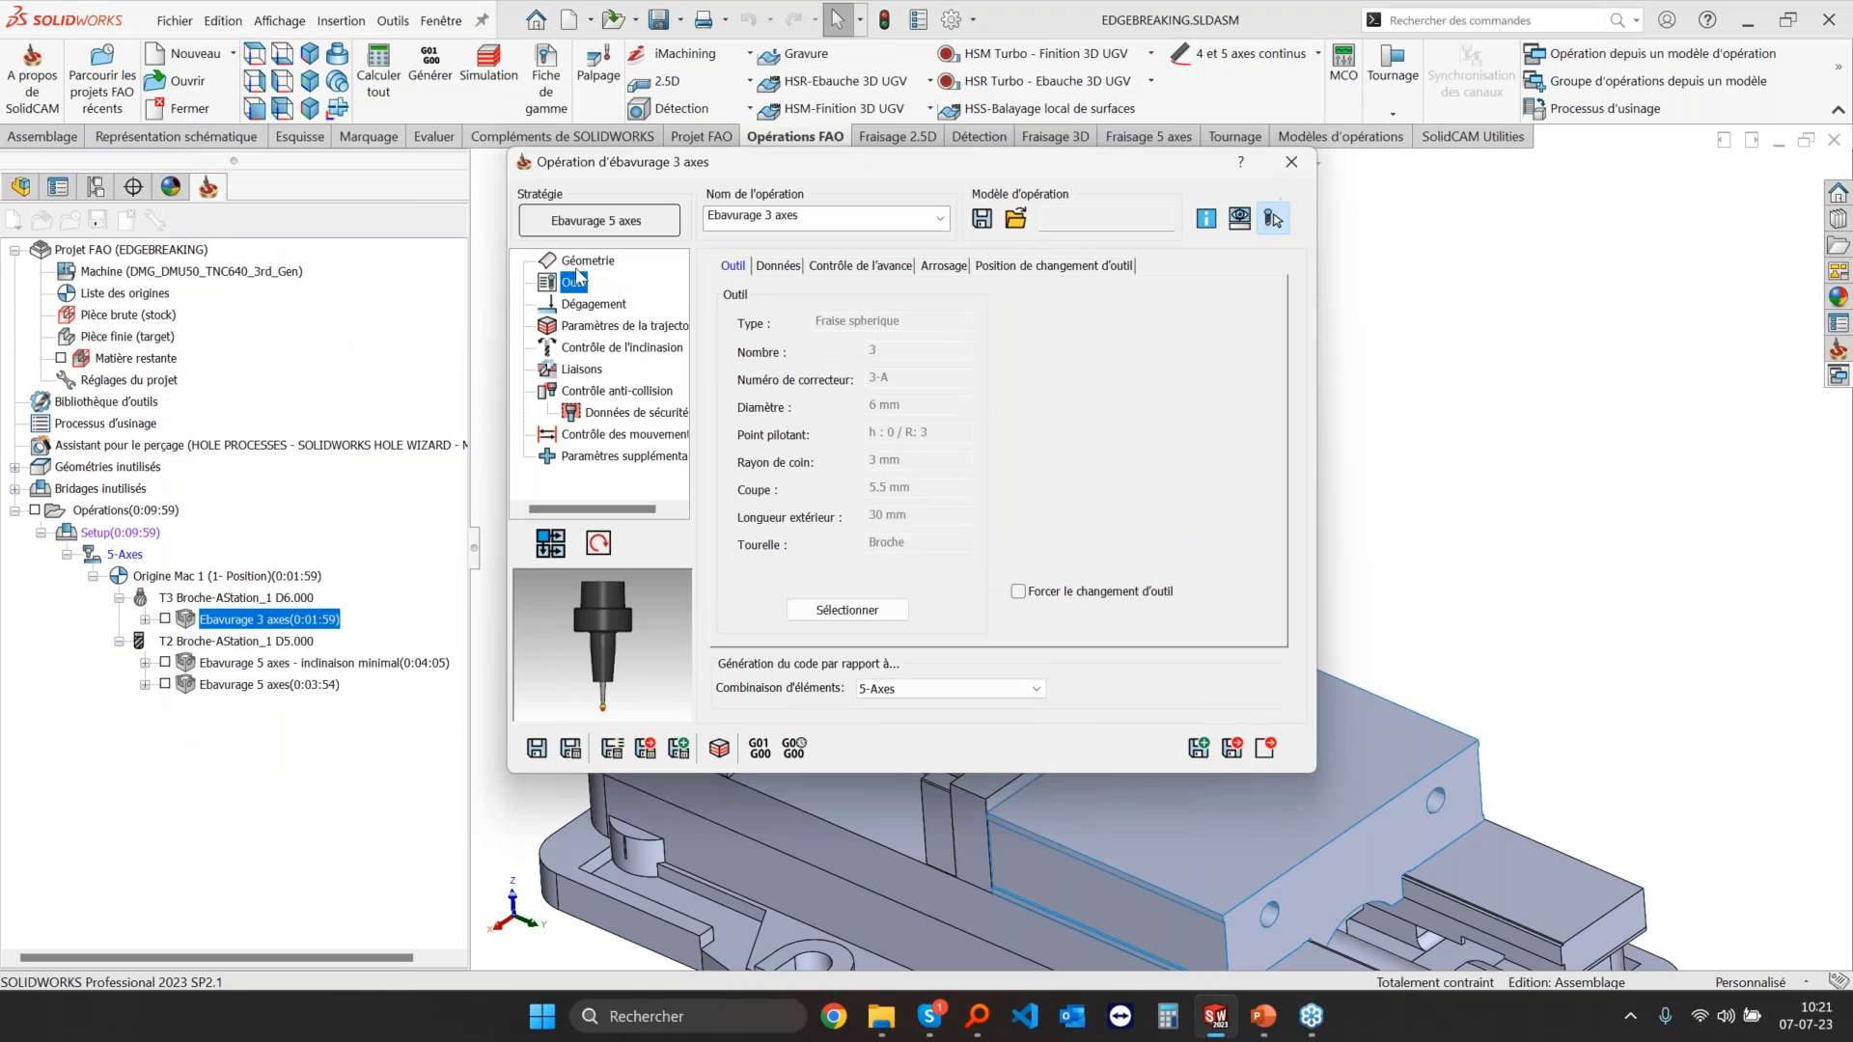
pyautogui.click(582, 263)
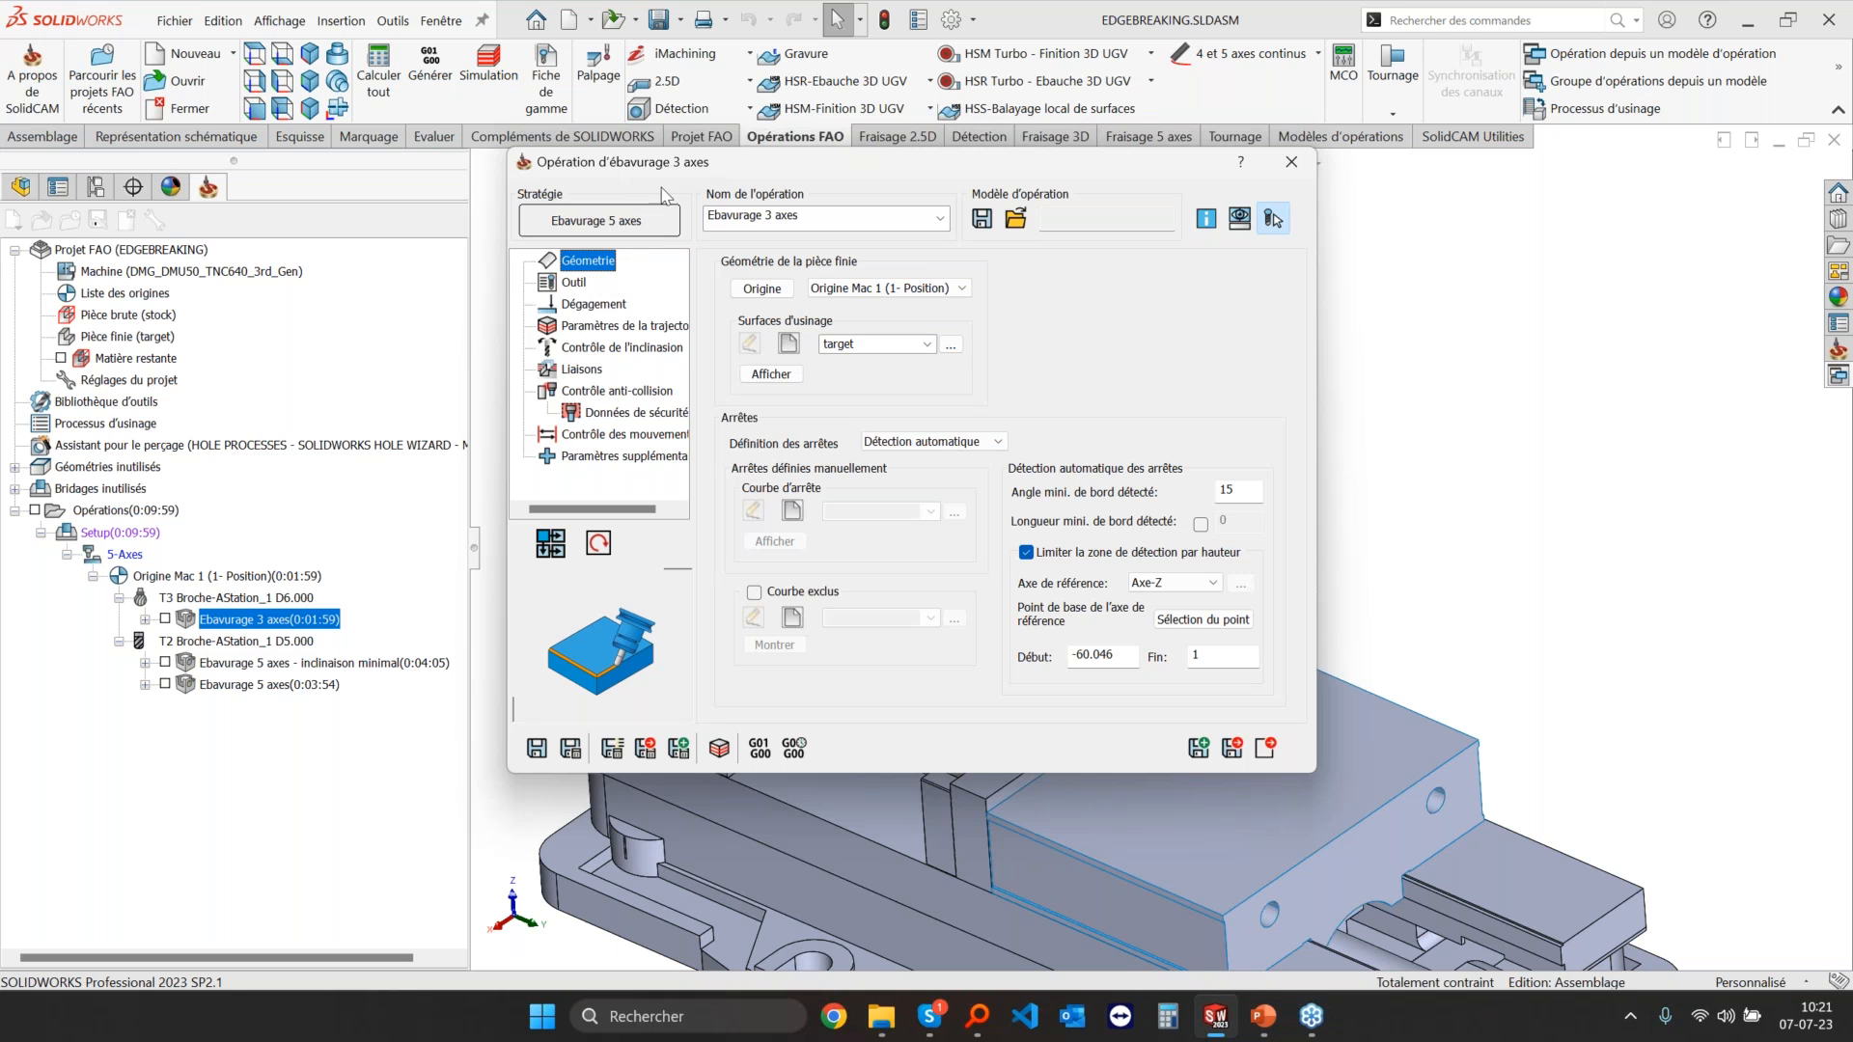
# Step: Display the target machining surfaces on the model and close the geometry preview
pyautogui.click(772, 375)
pyautogui.scroll(-3, 877, 524)
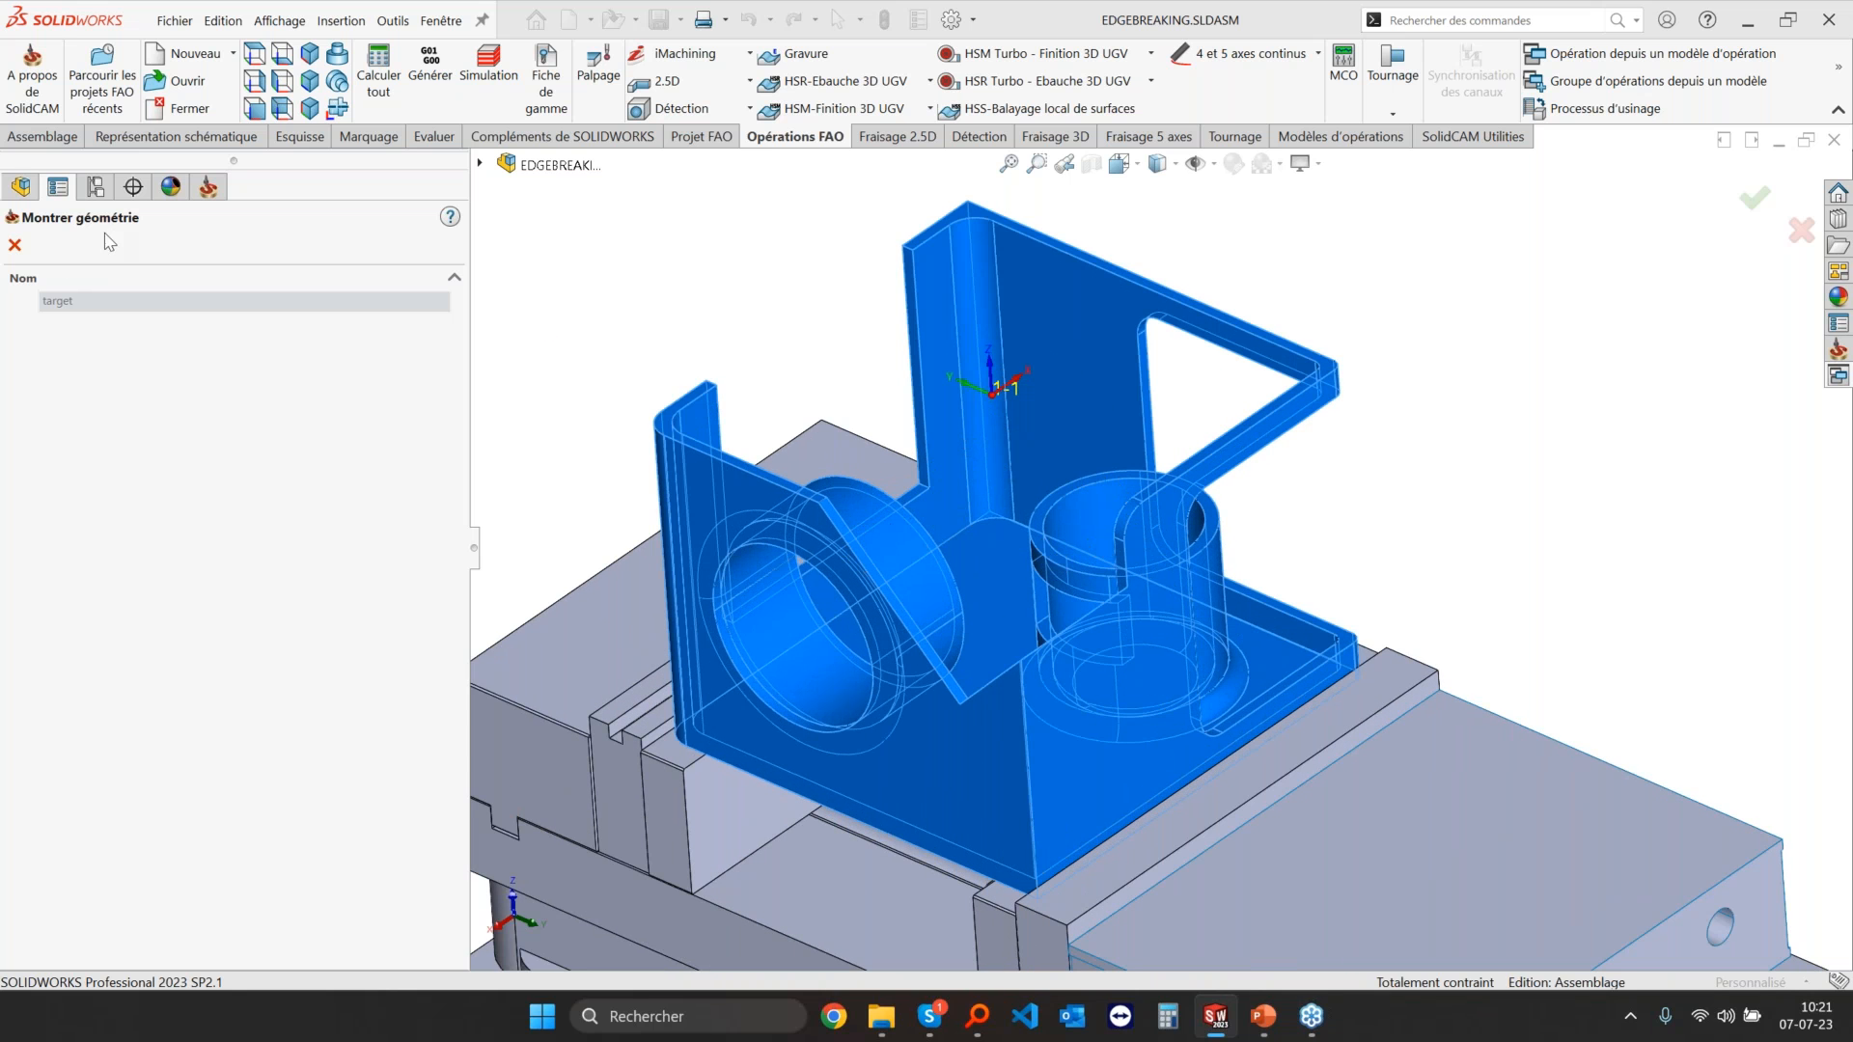
pyautogui.click(17, 247)
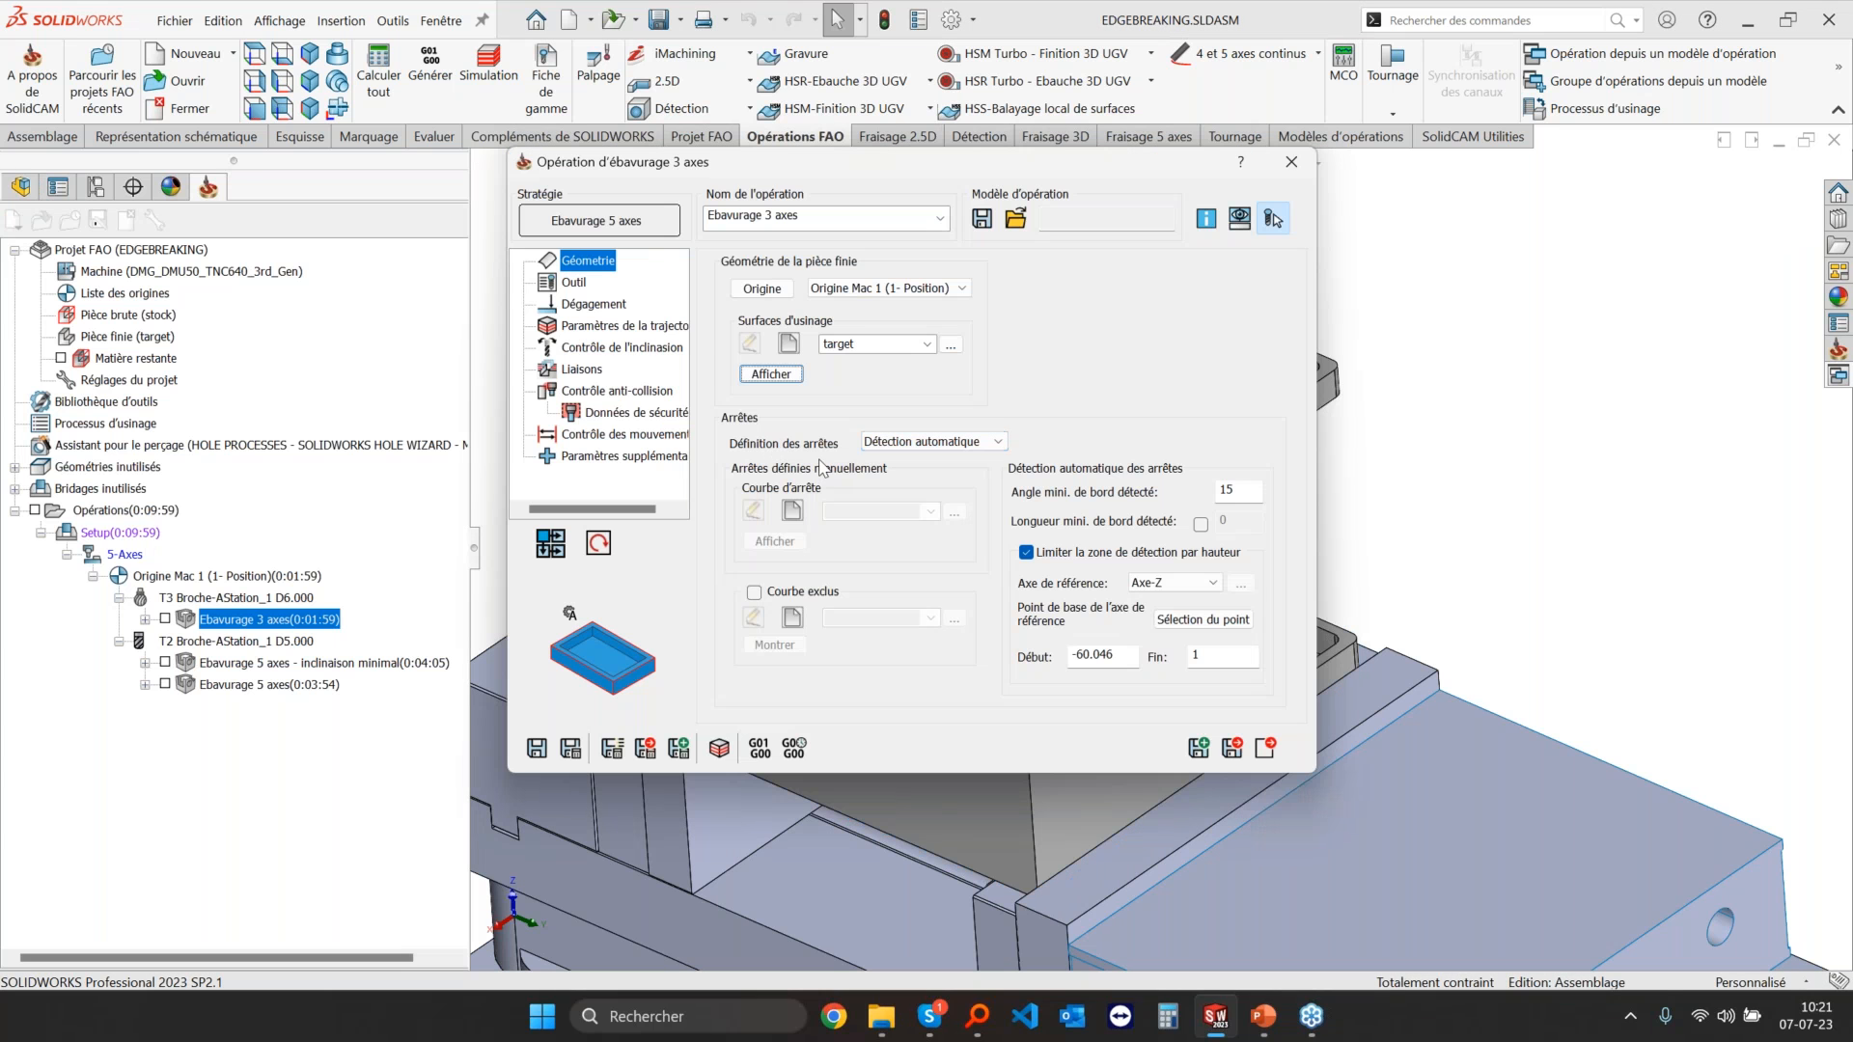
# Step: Enable the excluded curve and define its new Contournage geometry from the edge where the base meets the rear wall
pyautogui.click(904, 449)
pyautogui.click(755, 593)
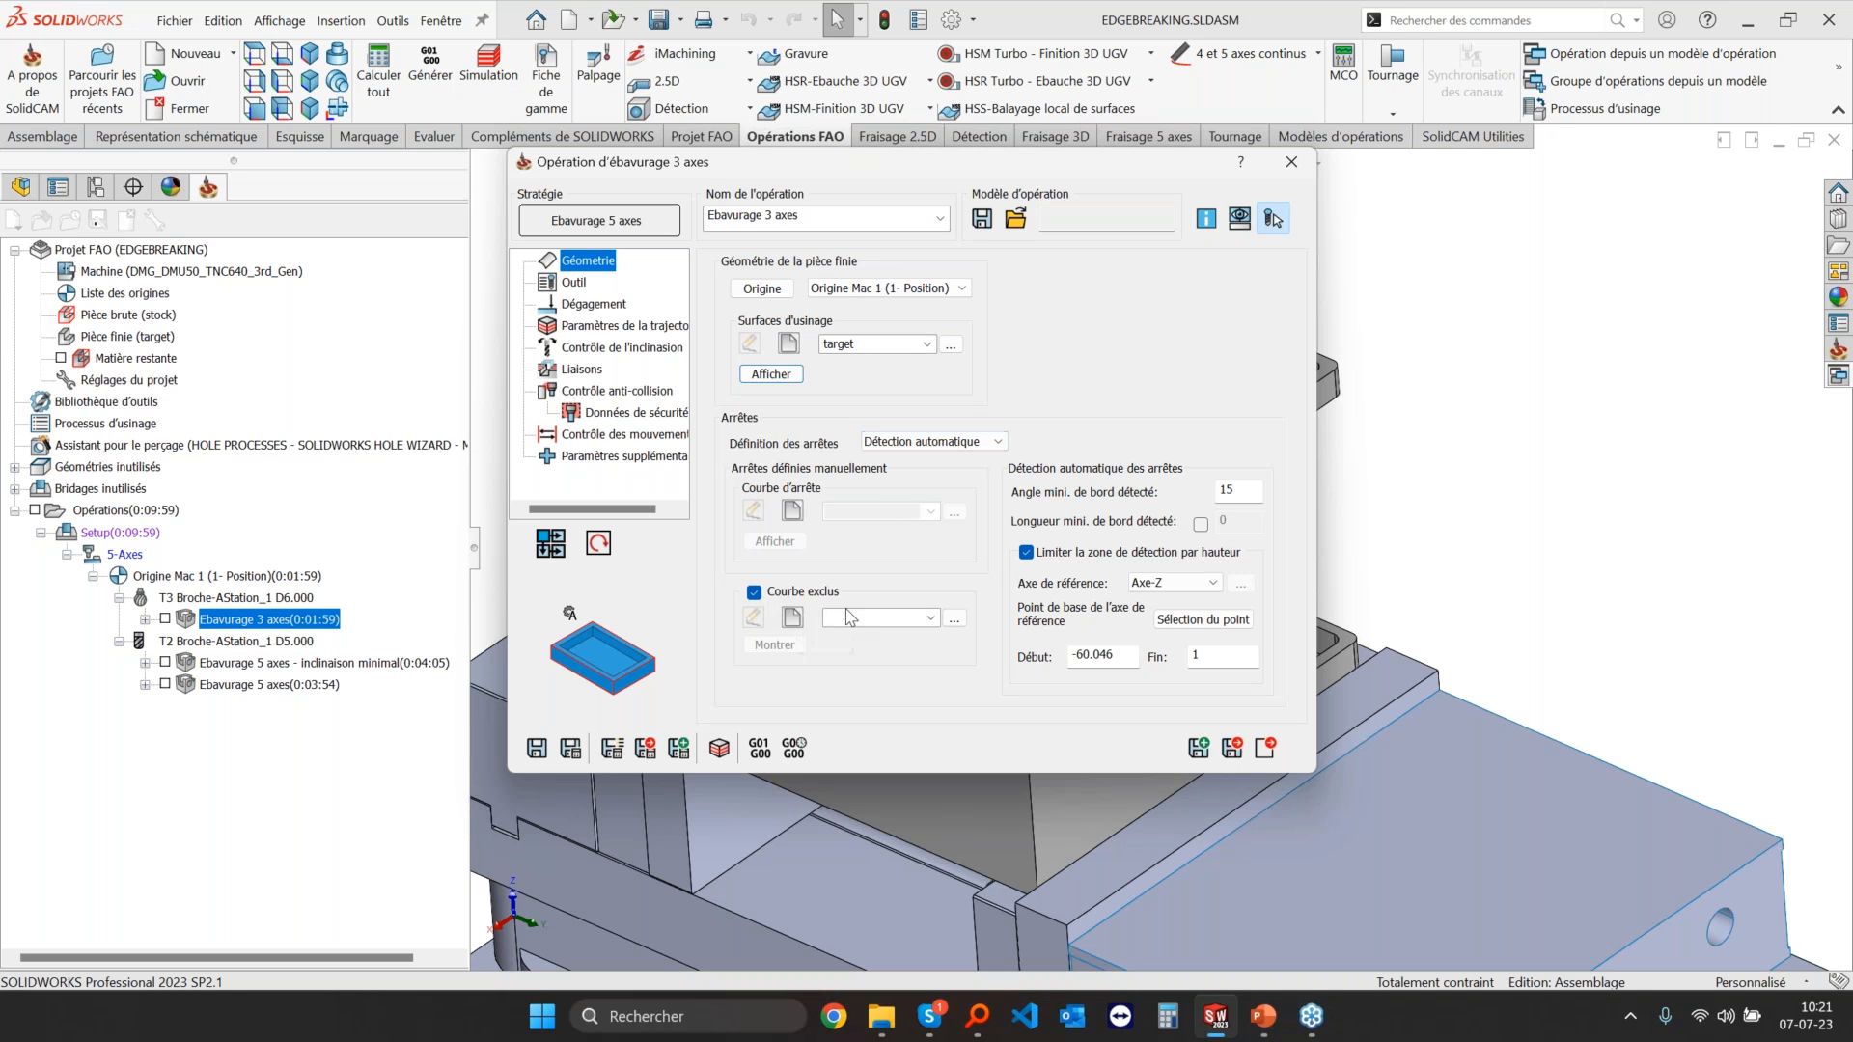
pyautogui.click(792, 617)
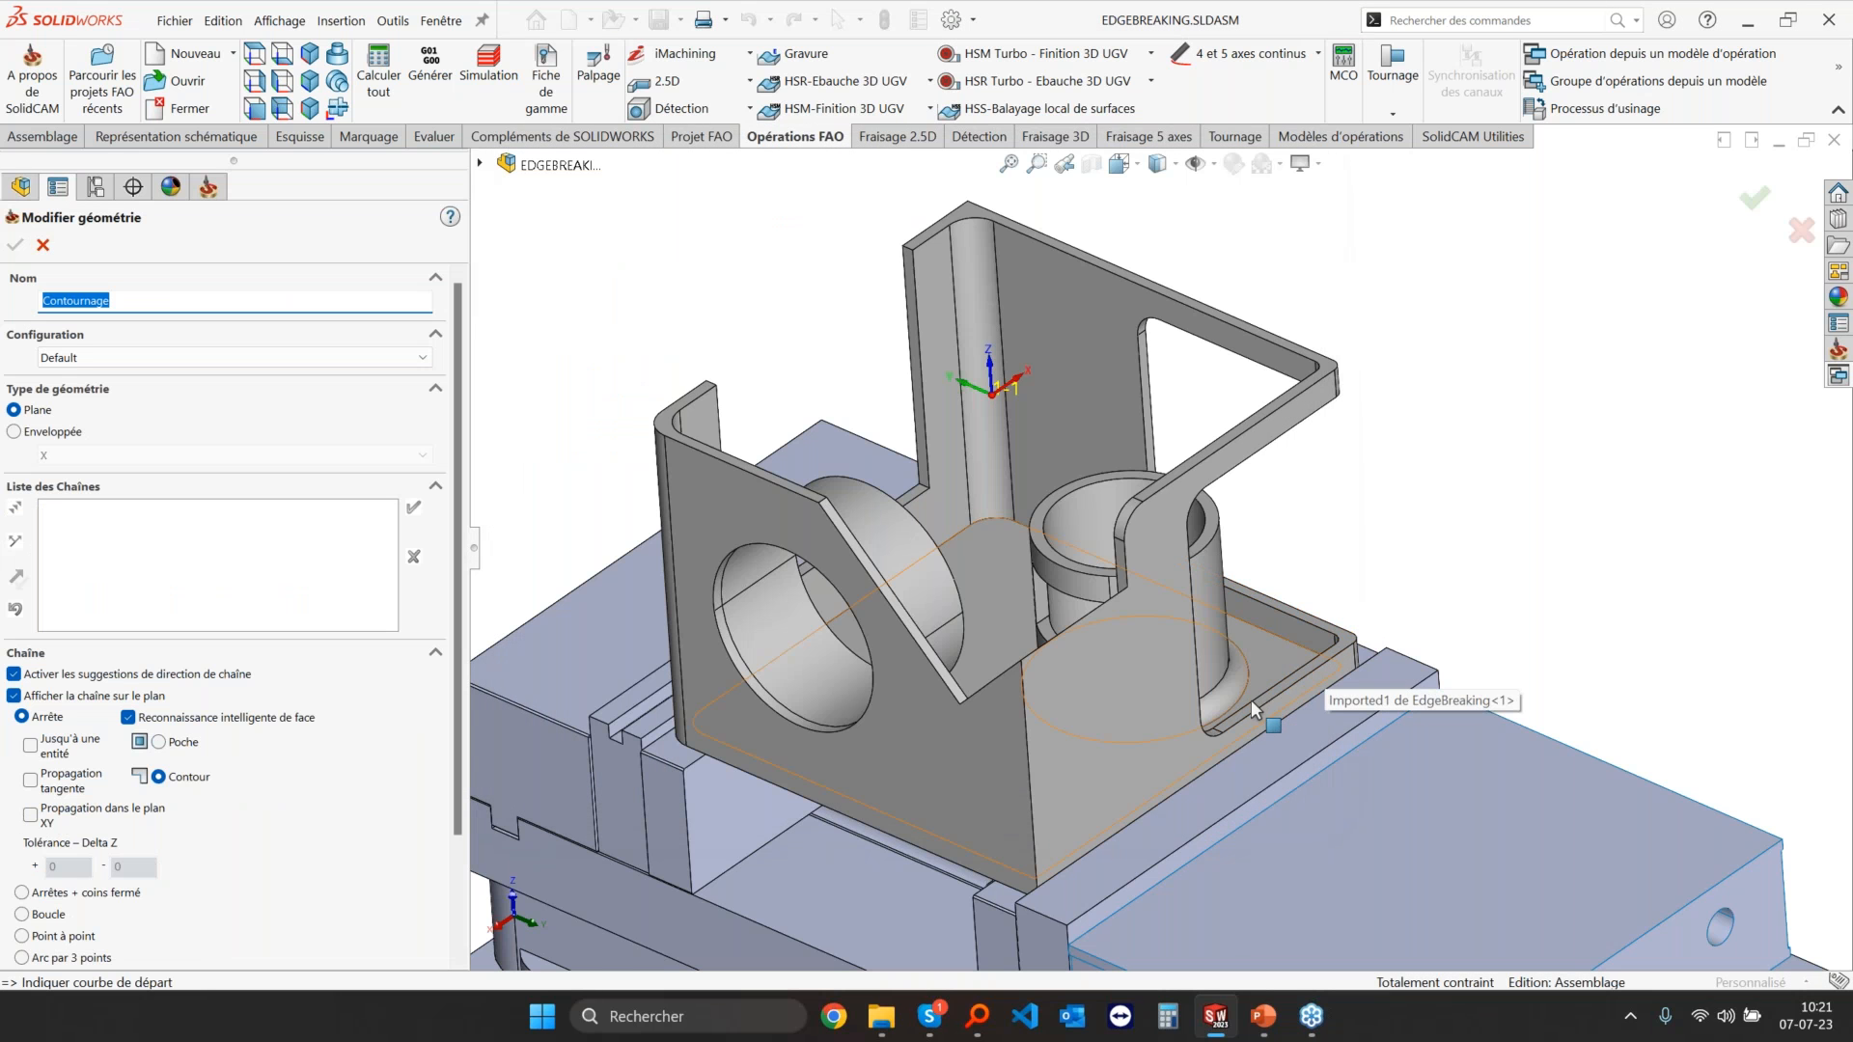
pyautogui.moveTo(1253, 710); pyautogui.dragTo(1330, 643, button='middle')
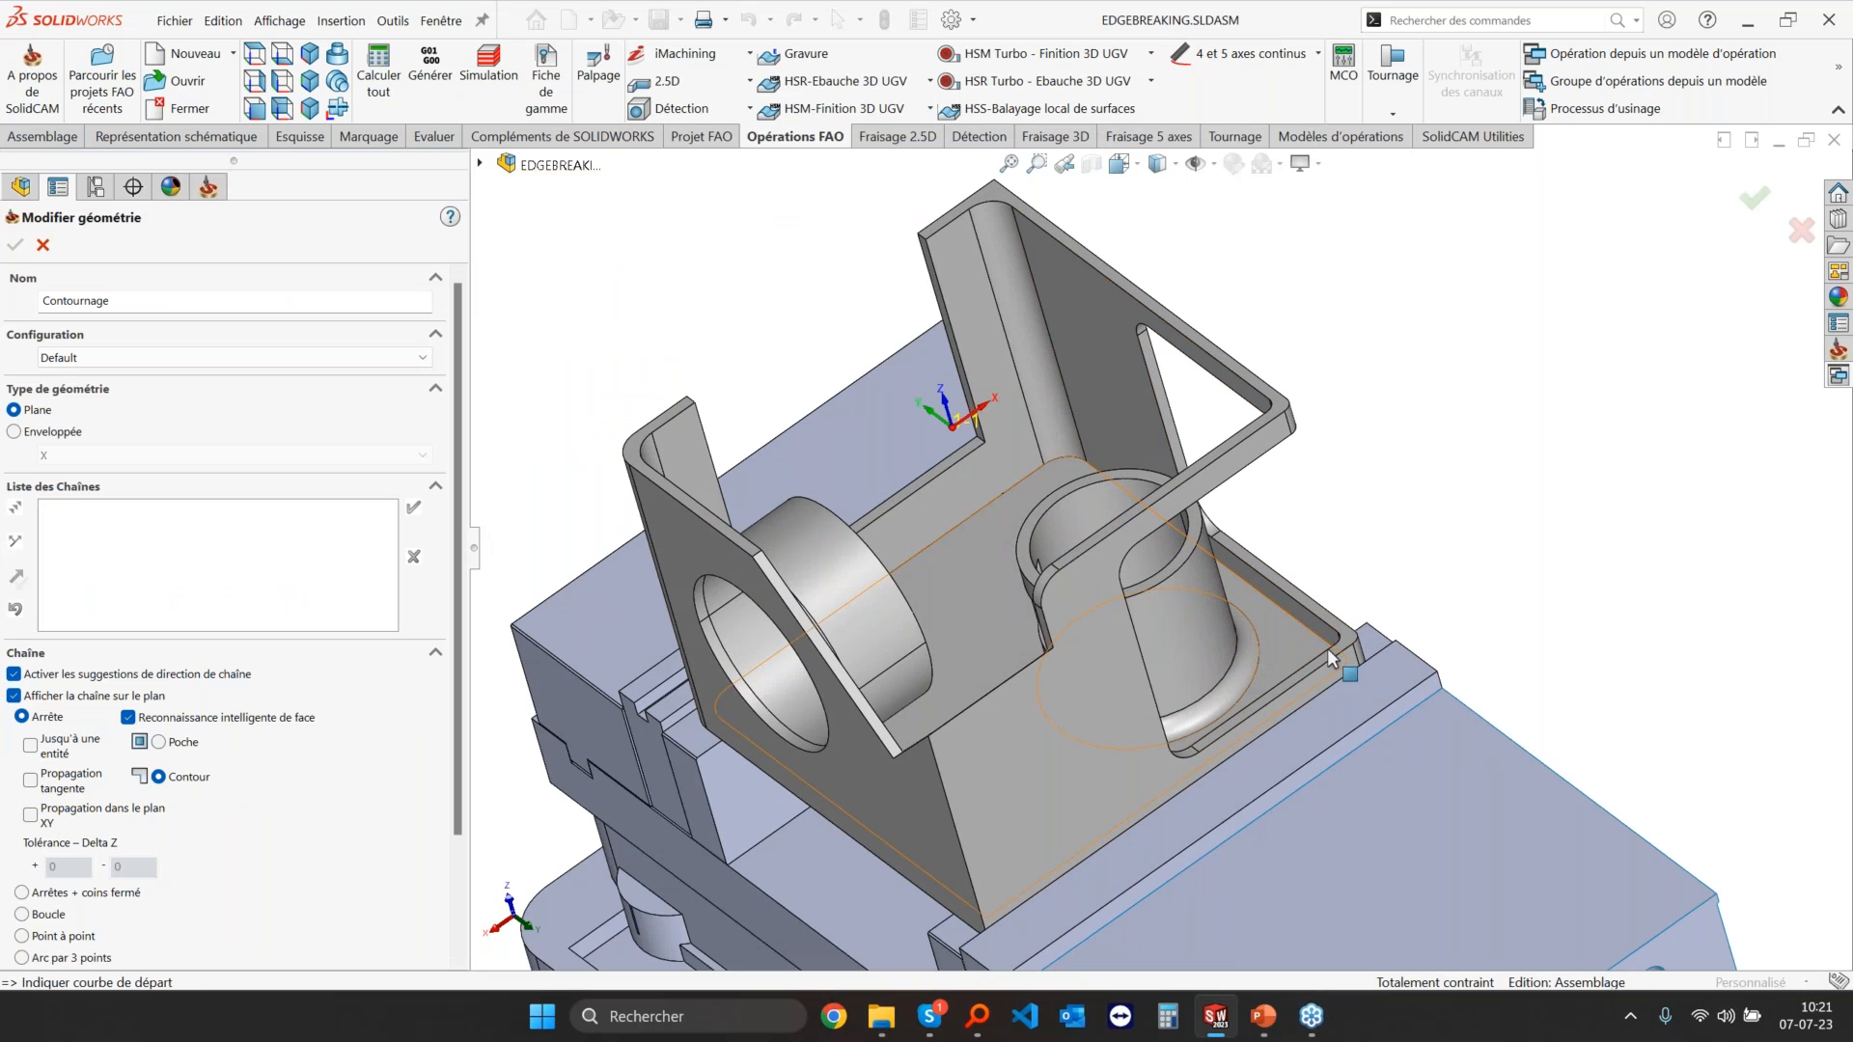
pyautogui.click(971, 450)
pyautogui.click(413, 506)
pyautogui.click(19, 247)
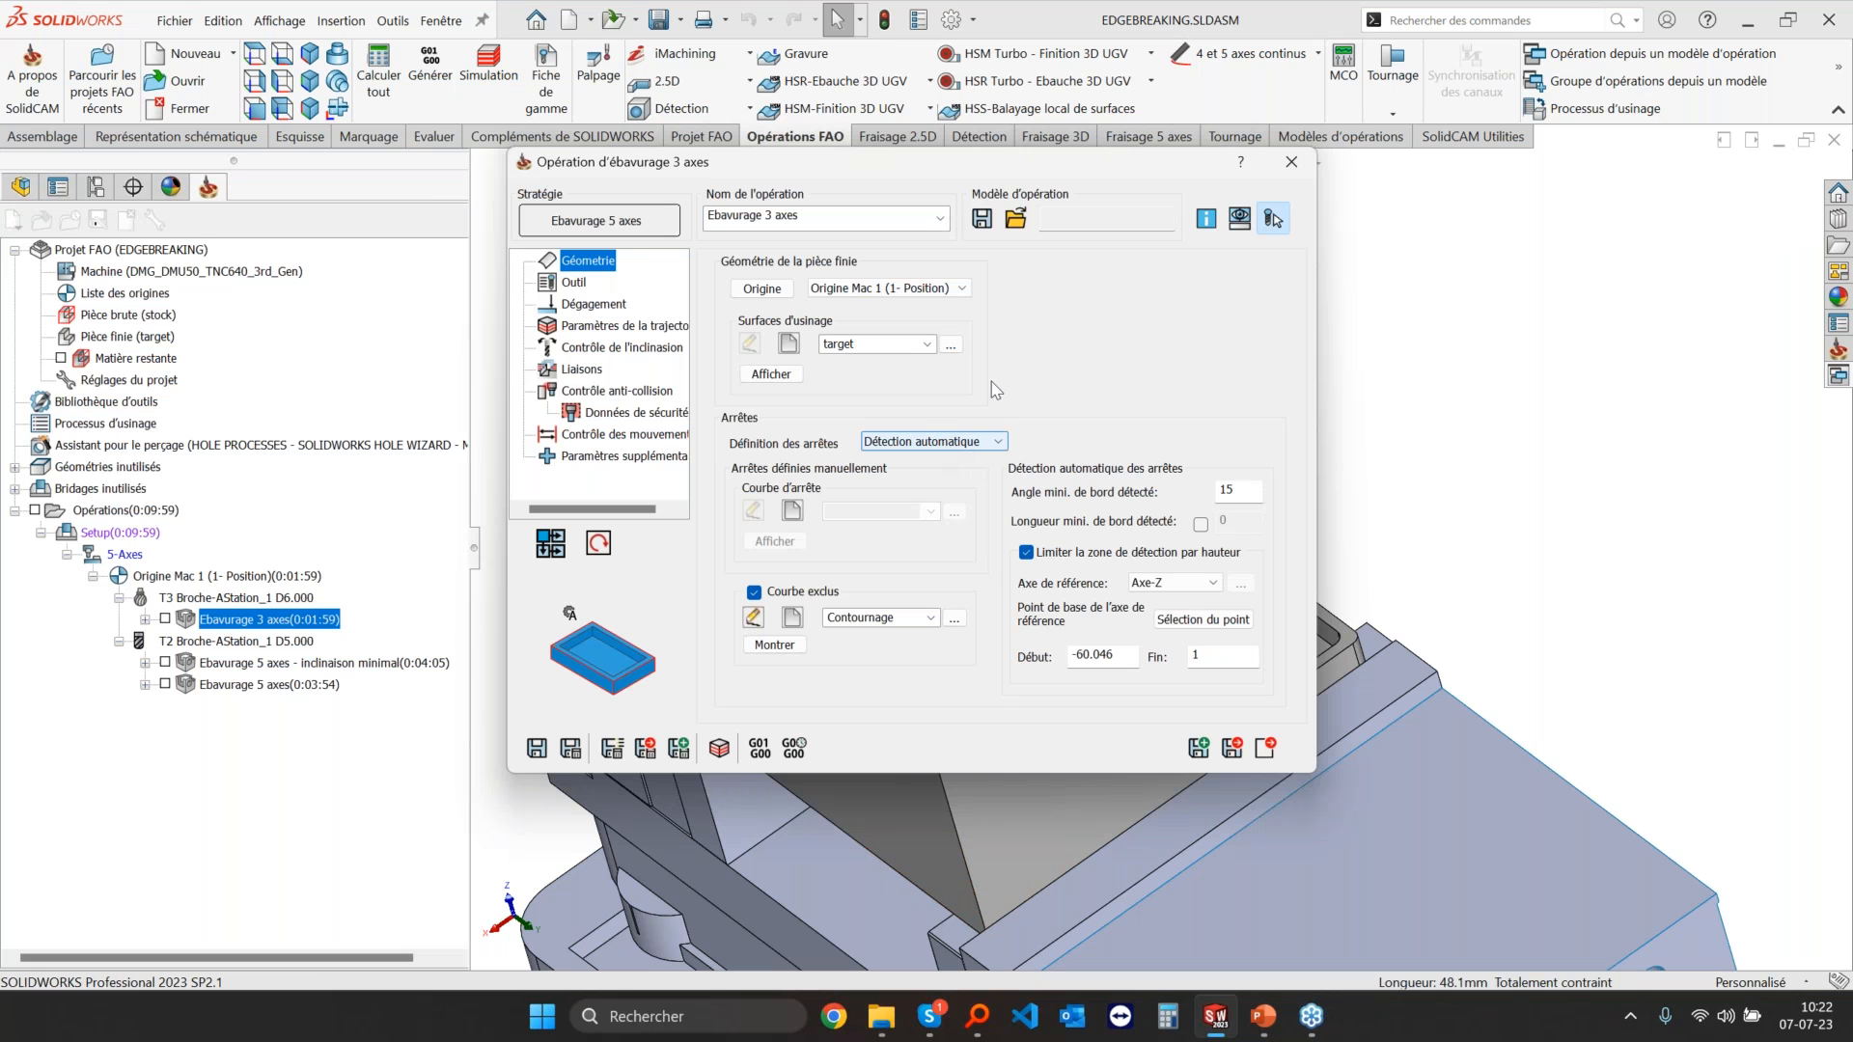
# Step: Move the operation window aside to uncover the part, check the excluded Contournage chain, and disable the excluded curve
pyautogui.moveTo(1029, 162); pyautogui.dragTo(686, 160)
pyautogui.scroll(5, 1158, 521)
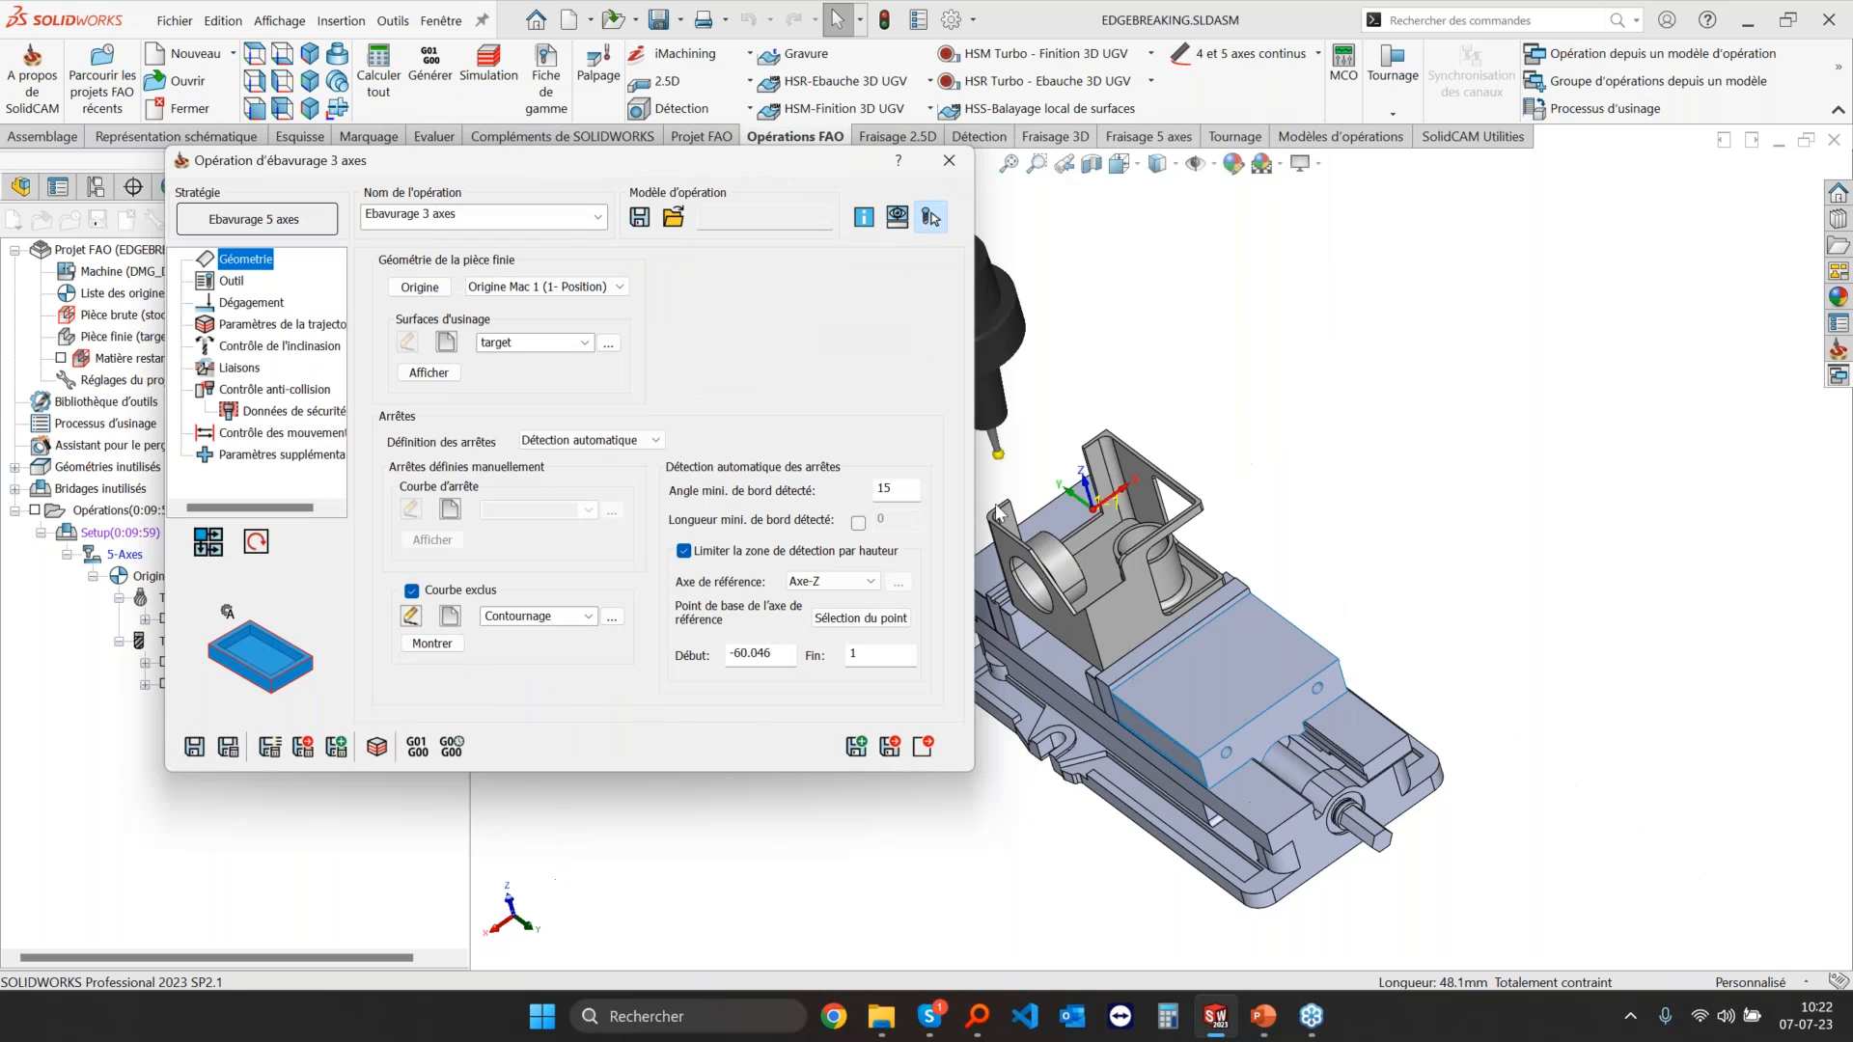
pyautogui.scroll(-4, 1014, 453)
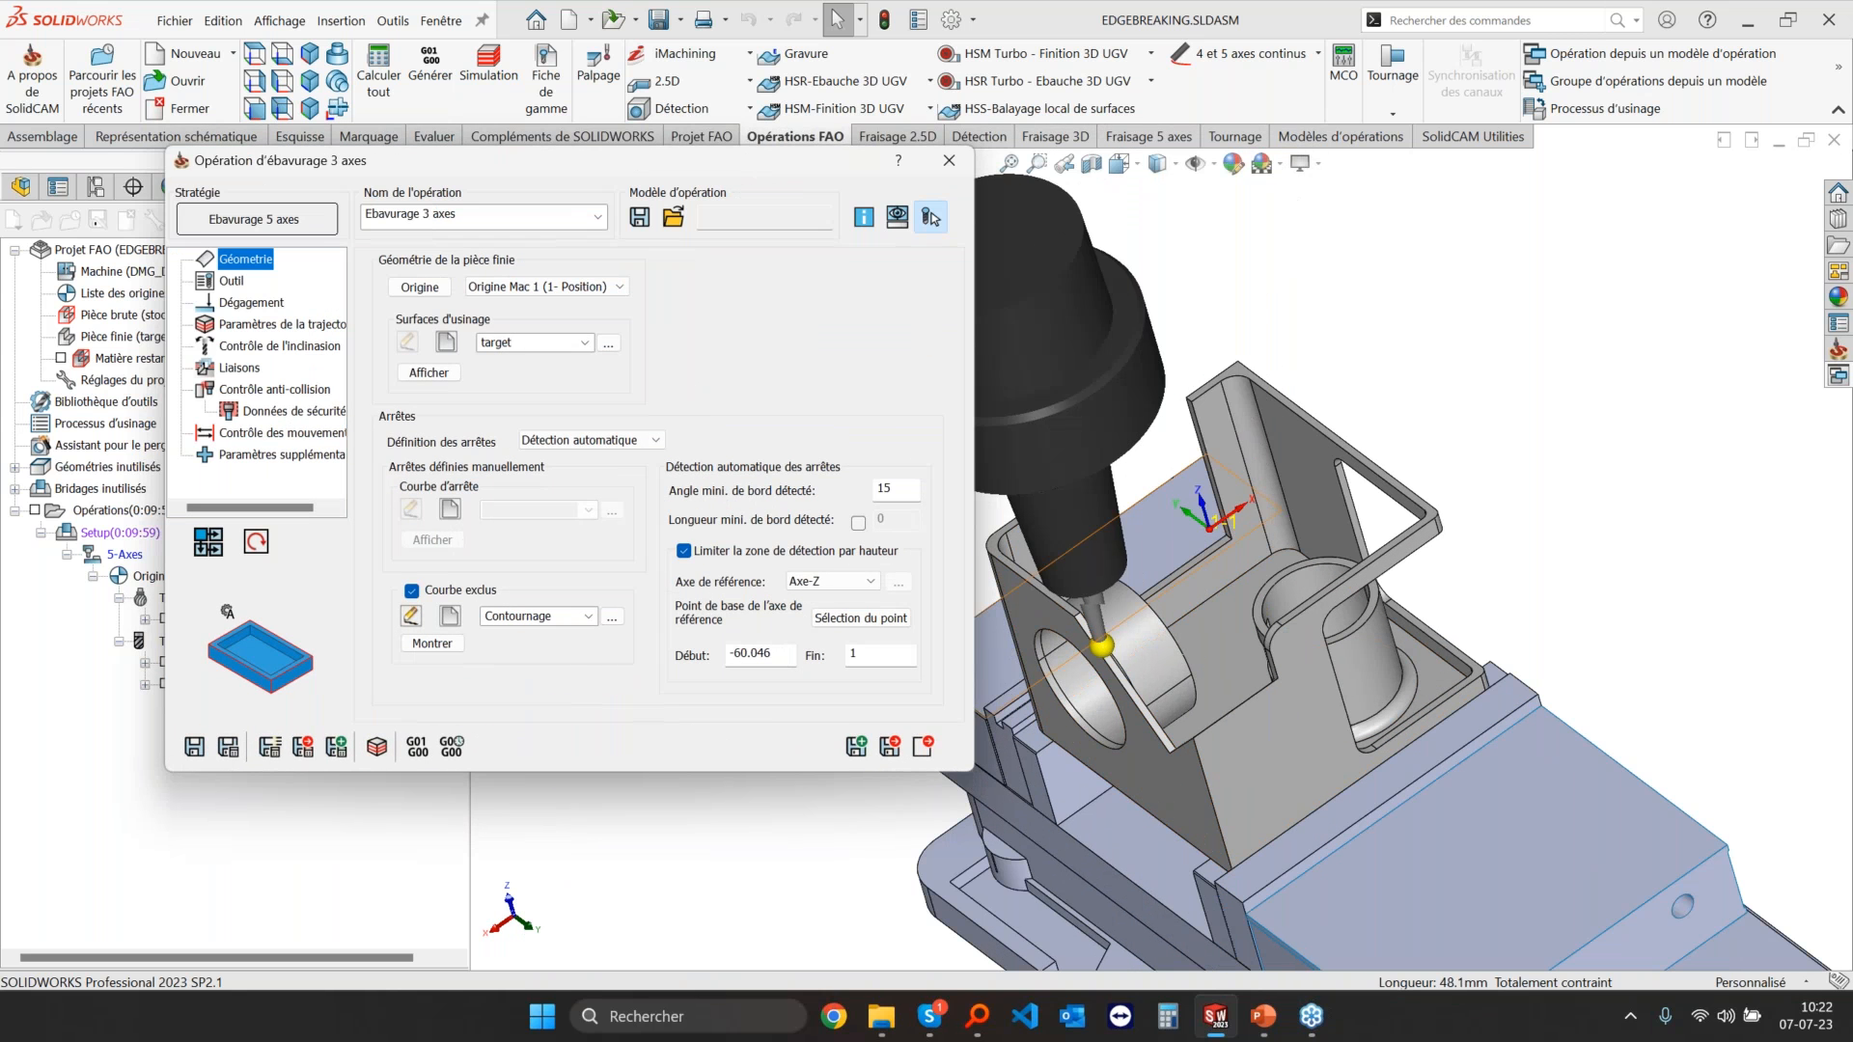
pyautogui.click(521, 616)
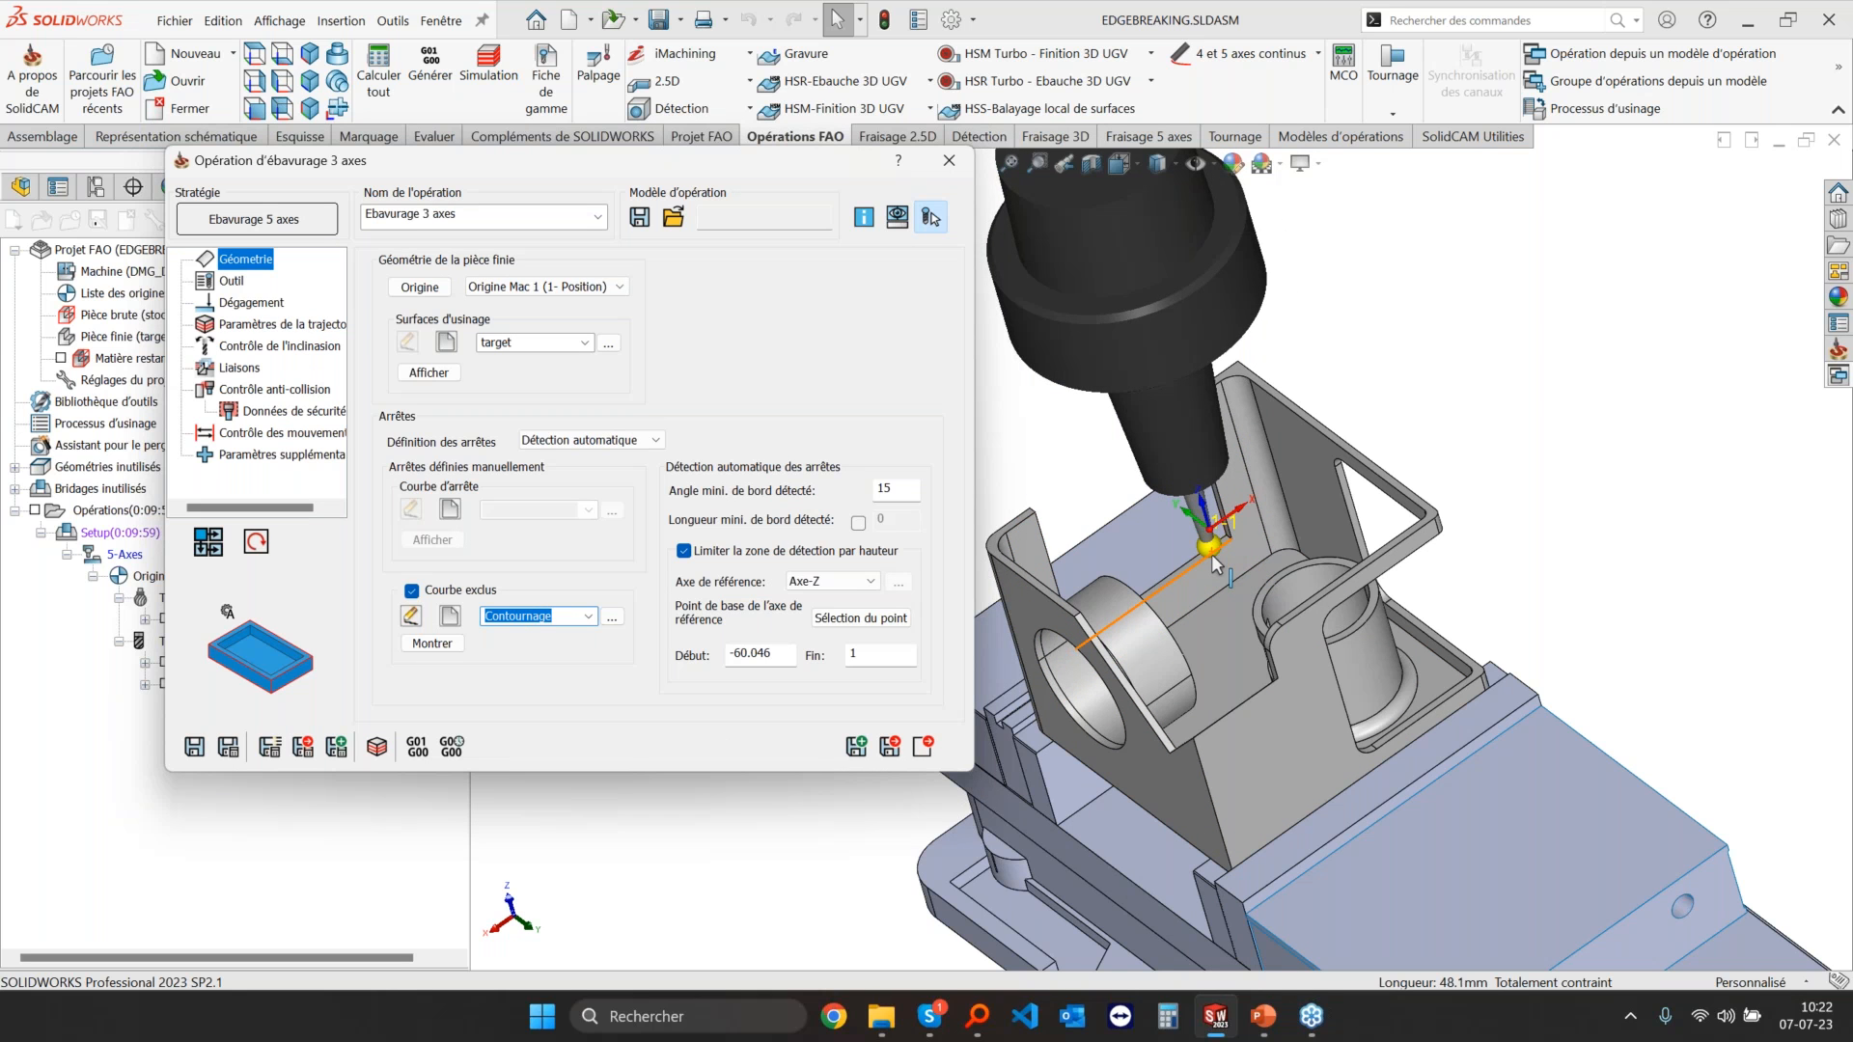
pyautogui.click(412, 591)
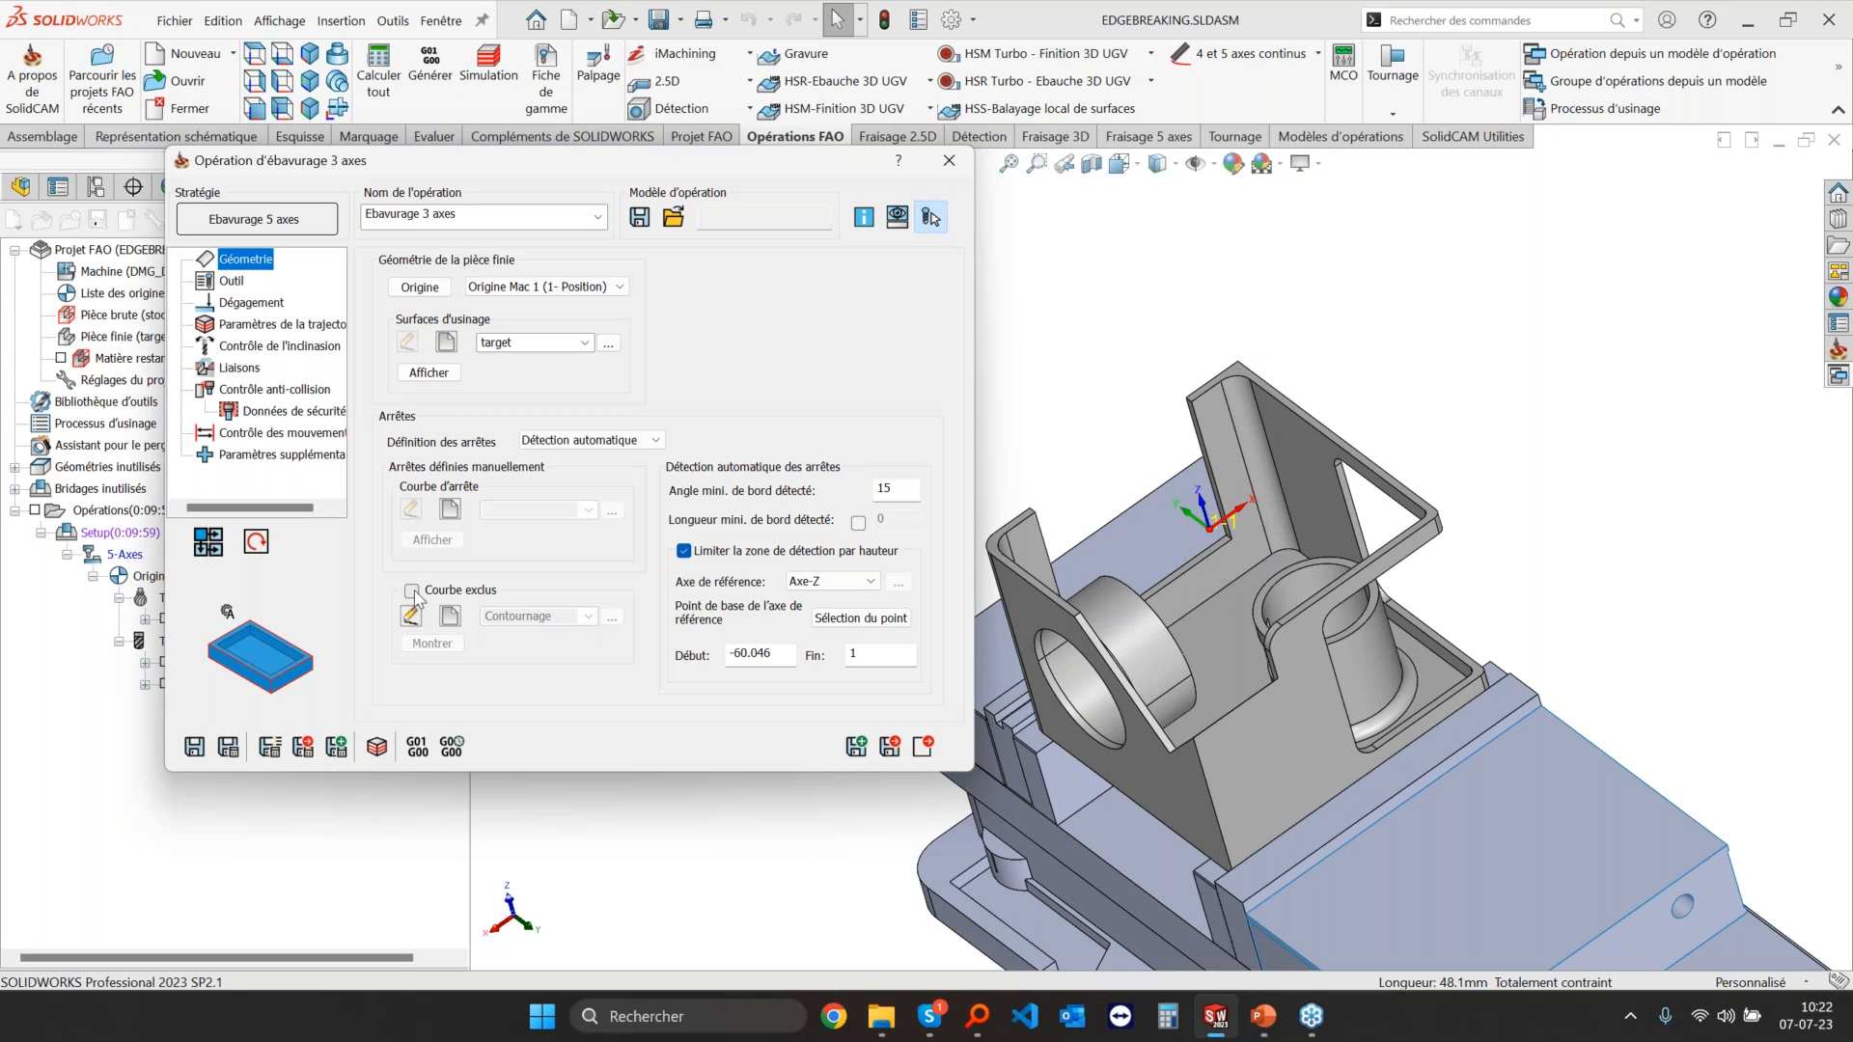
# Step: Set the edge definition to Manuellement, choose Contournage as the edge curve, preview its chain on the model, and close the preview
pyautogui.click(608, 443)
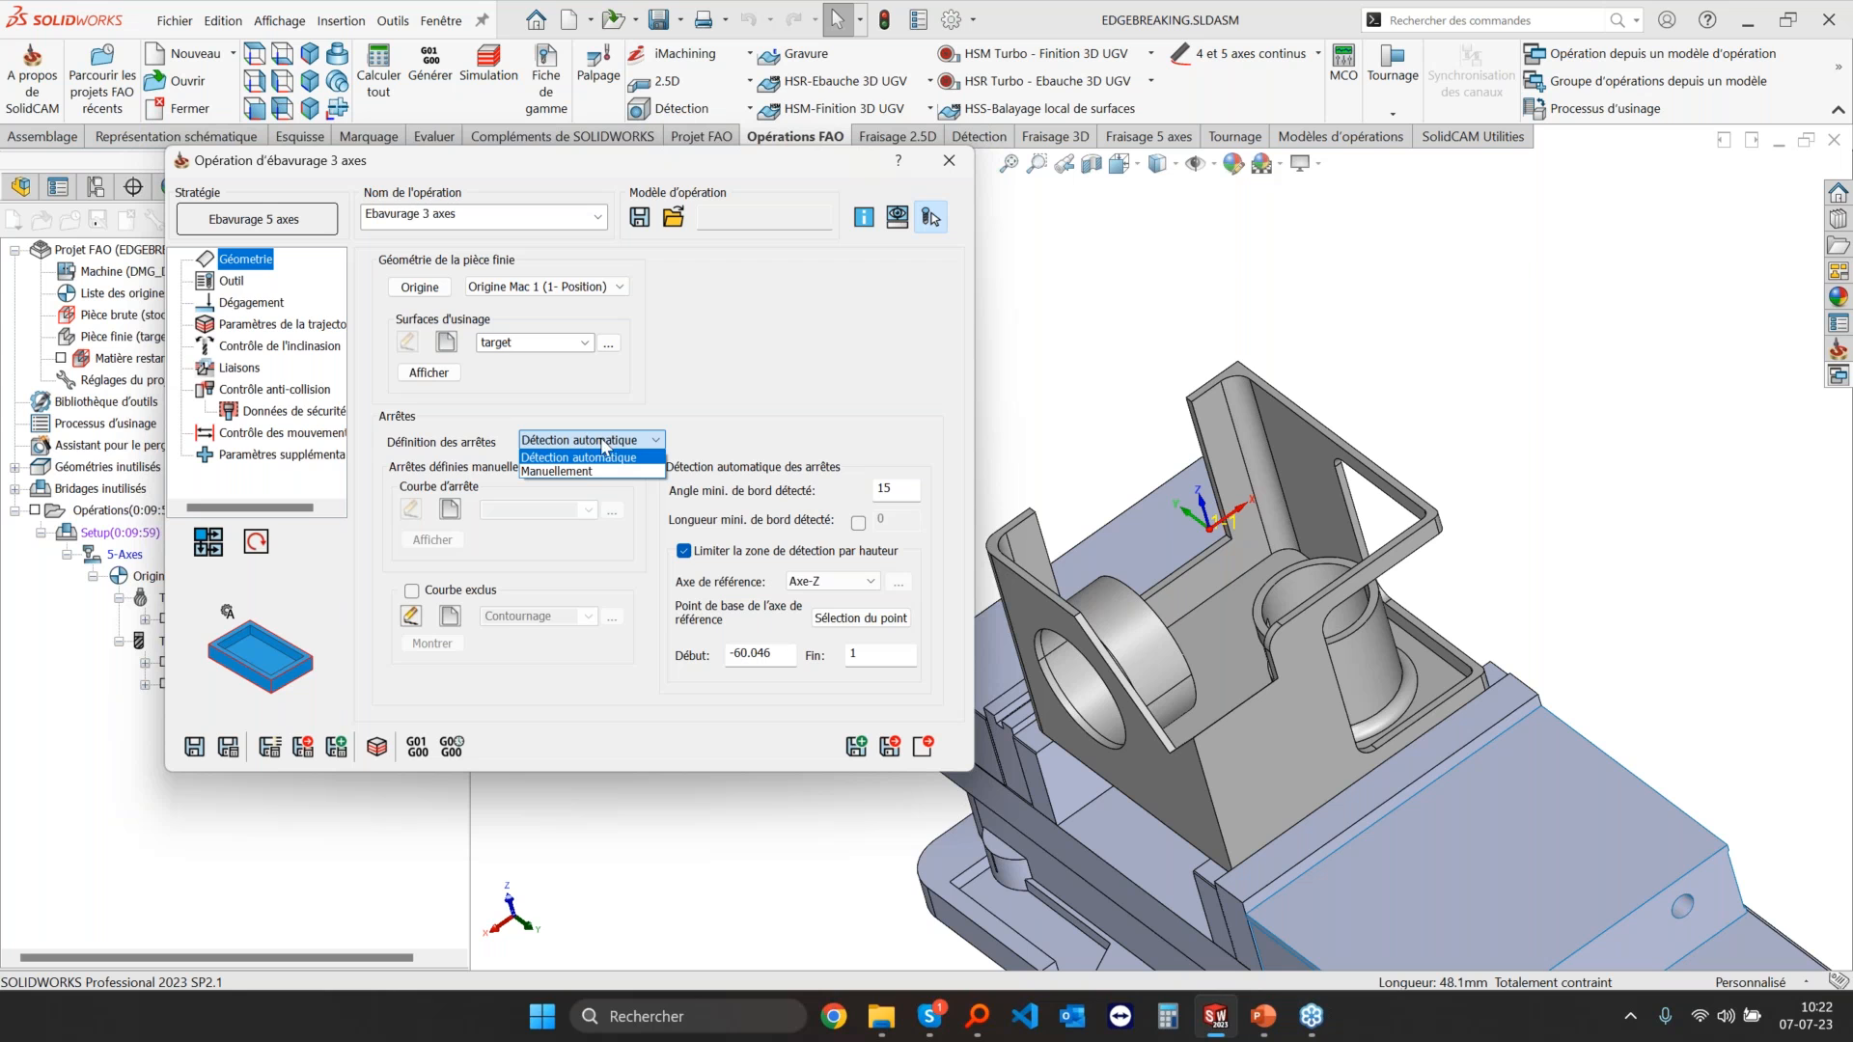
pyautogui.click(575, 471)
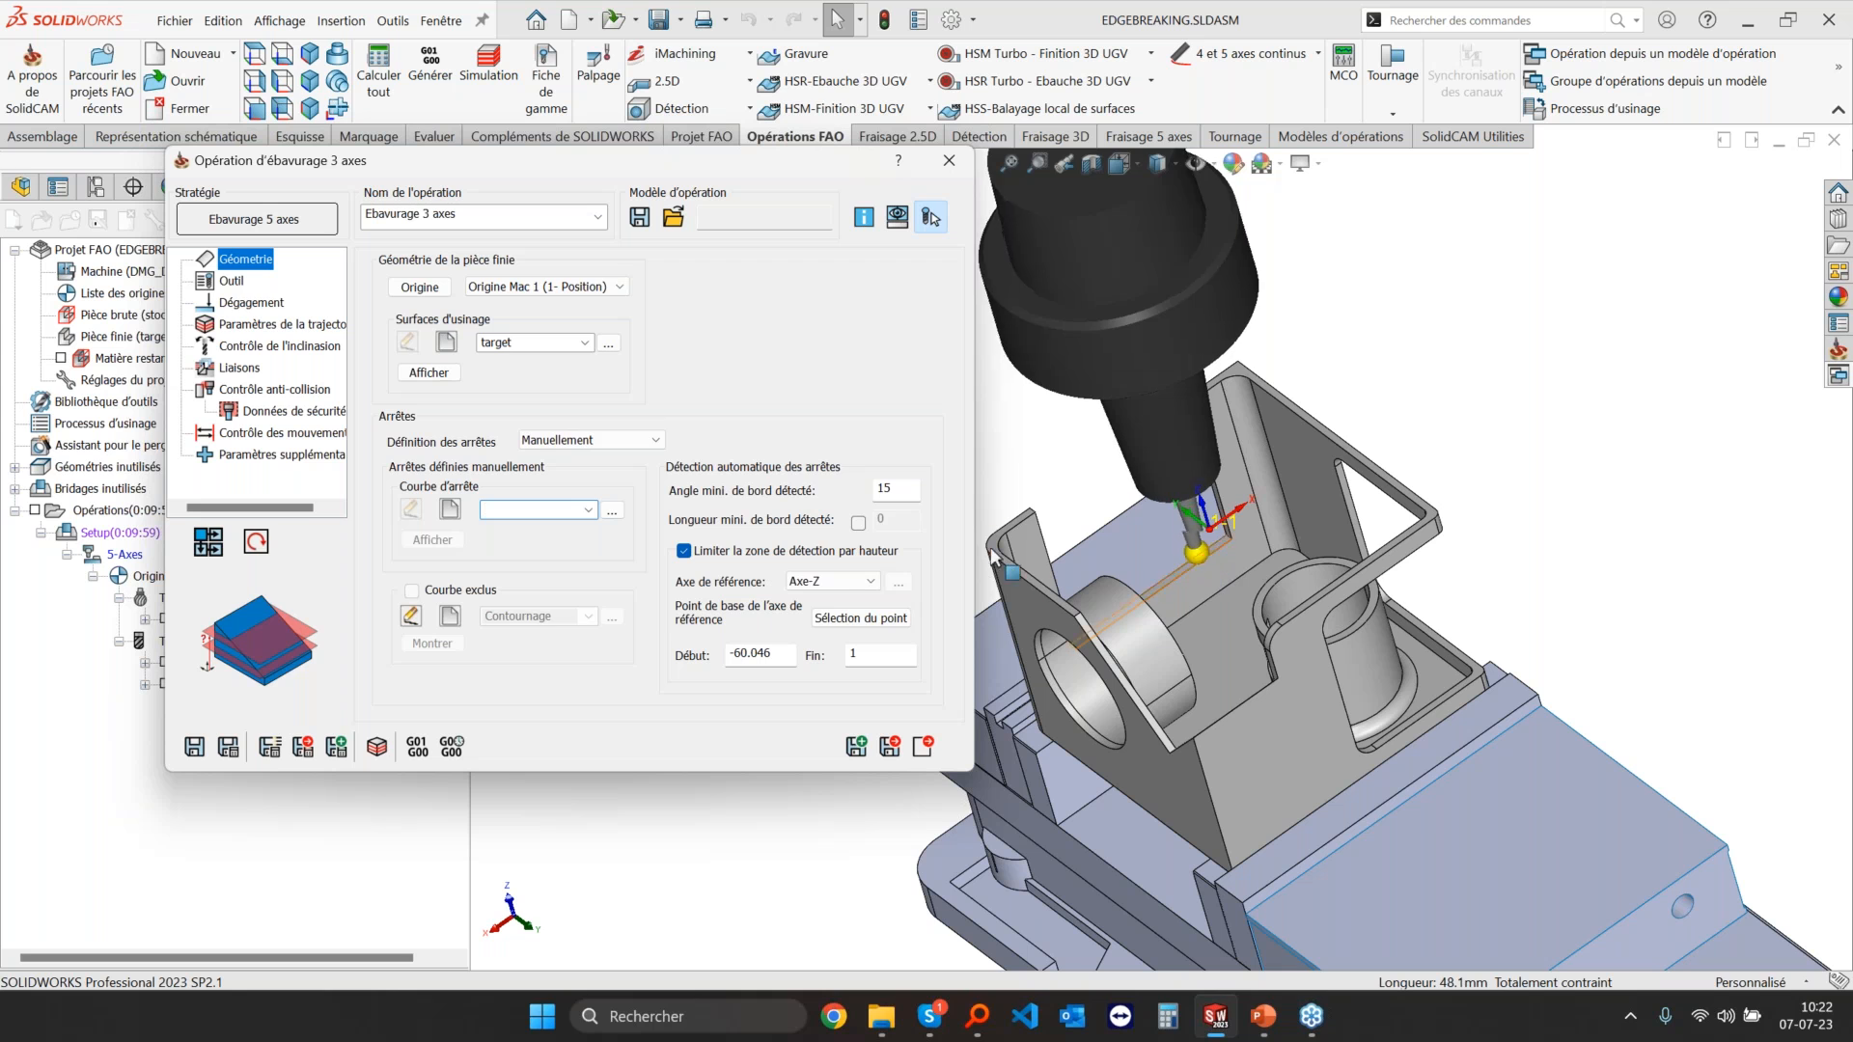
pyautogui.click(588, 510)
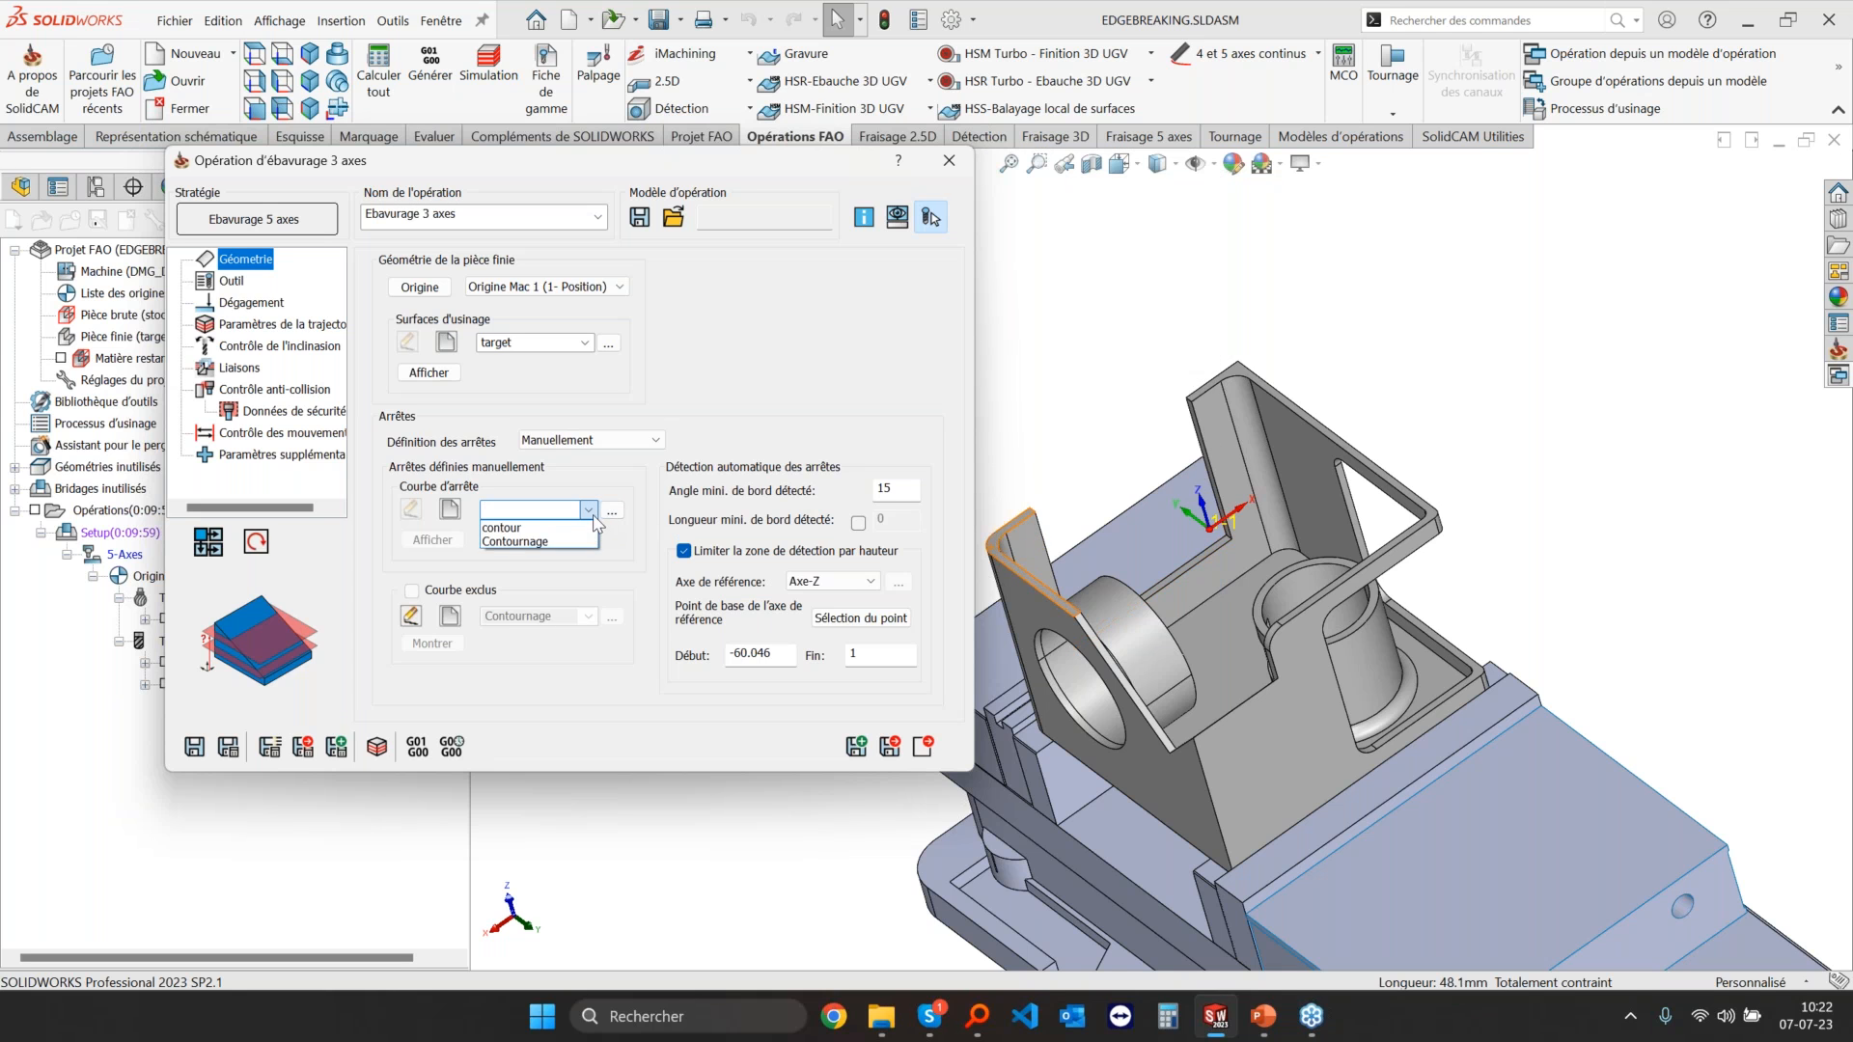
pyautogui.click(555, 543)
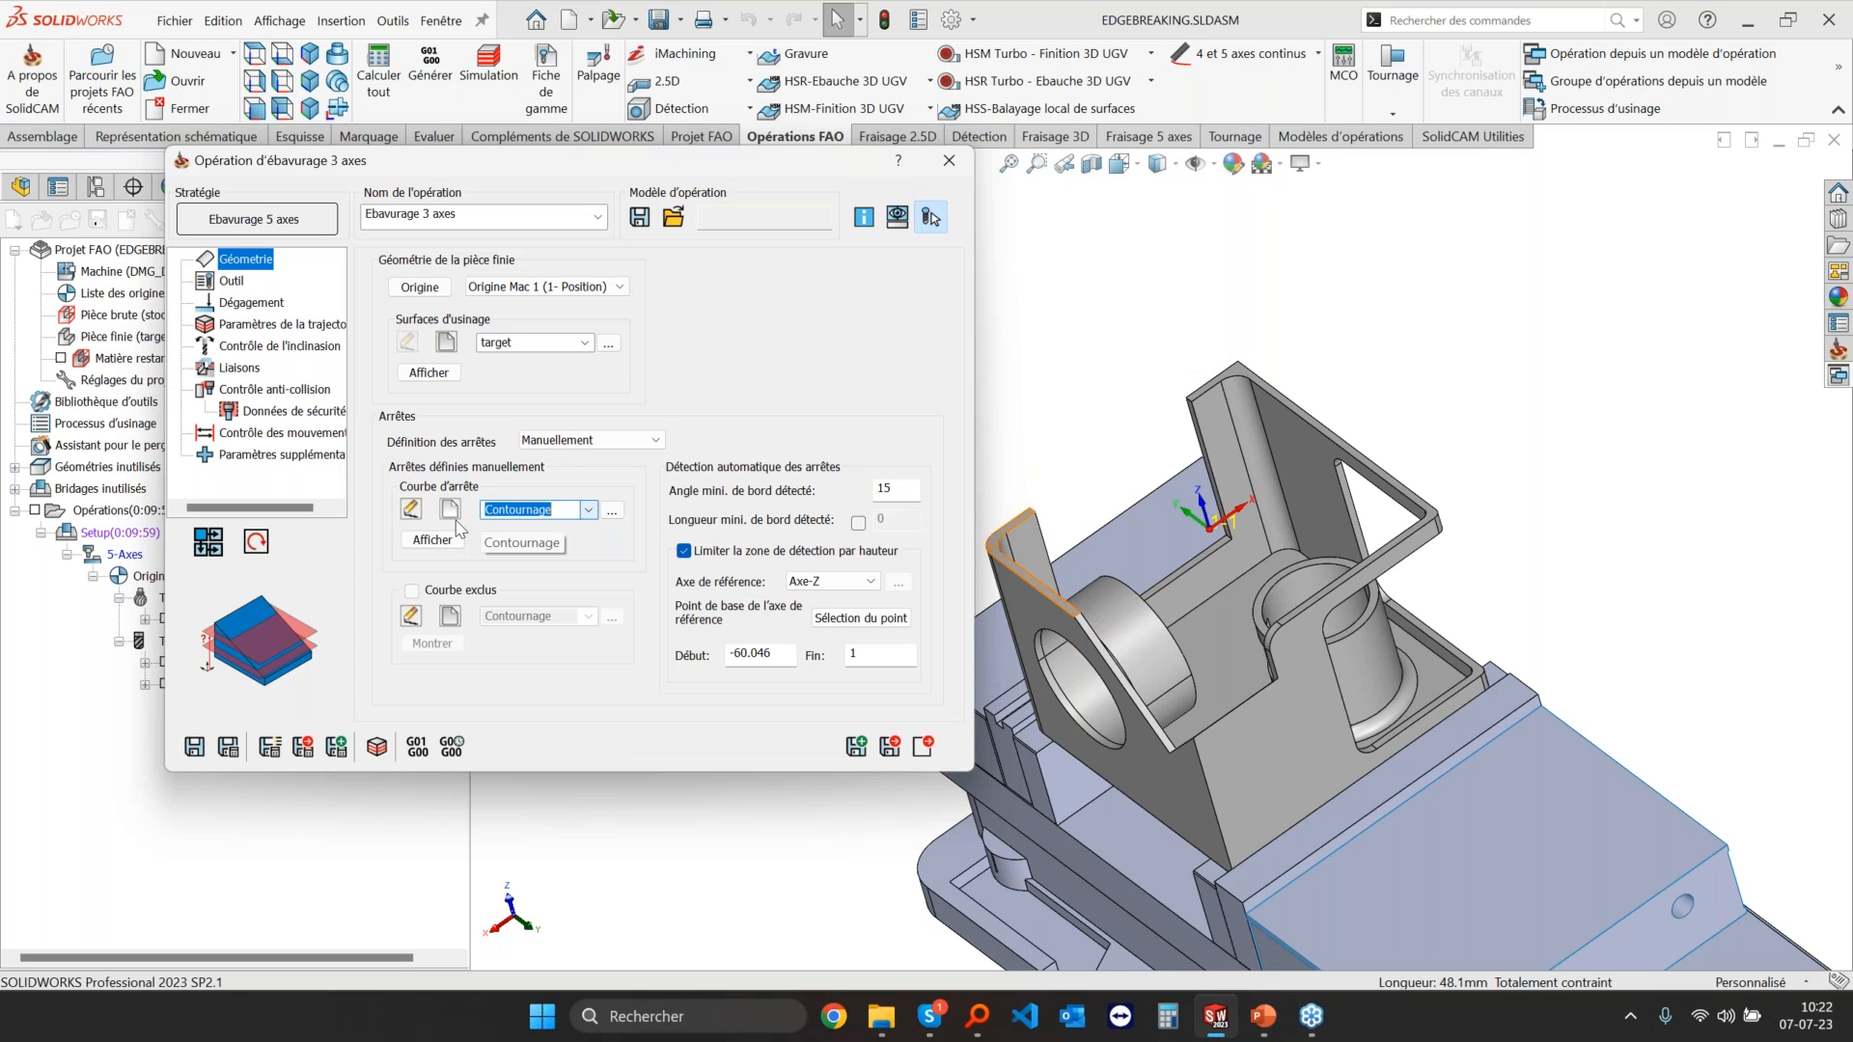
pyautogui.click(446, 538)
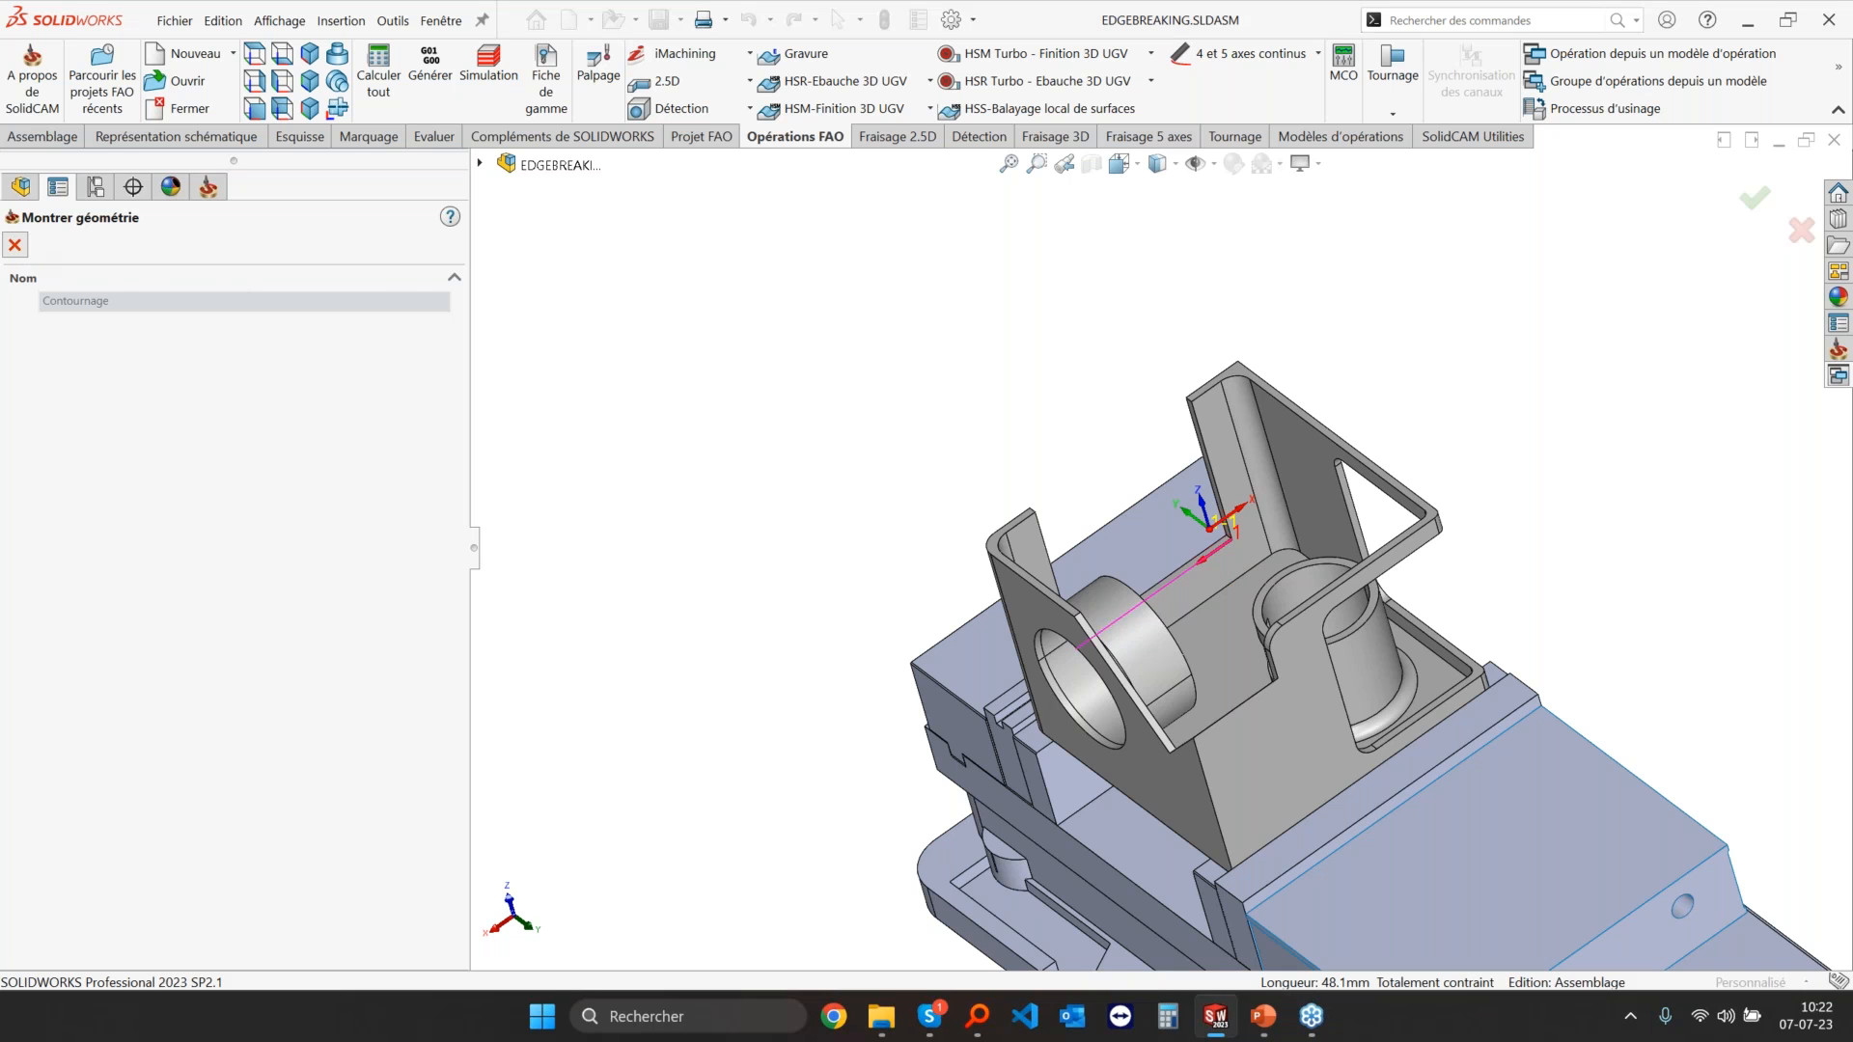
pyautogui.click(14, 244)
# Step: Return the edge definition to Détection automatique and look closely at the edges around the bored side wall
pyautogui.click(614, 444)
pyautogui.click(591, 467)
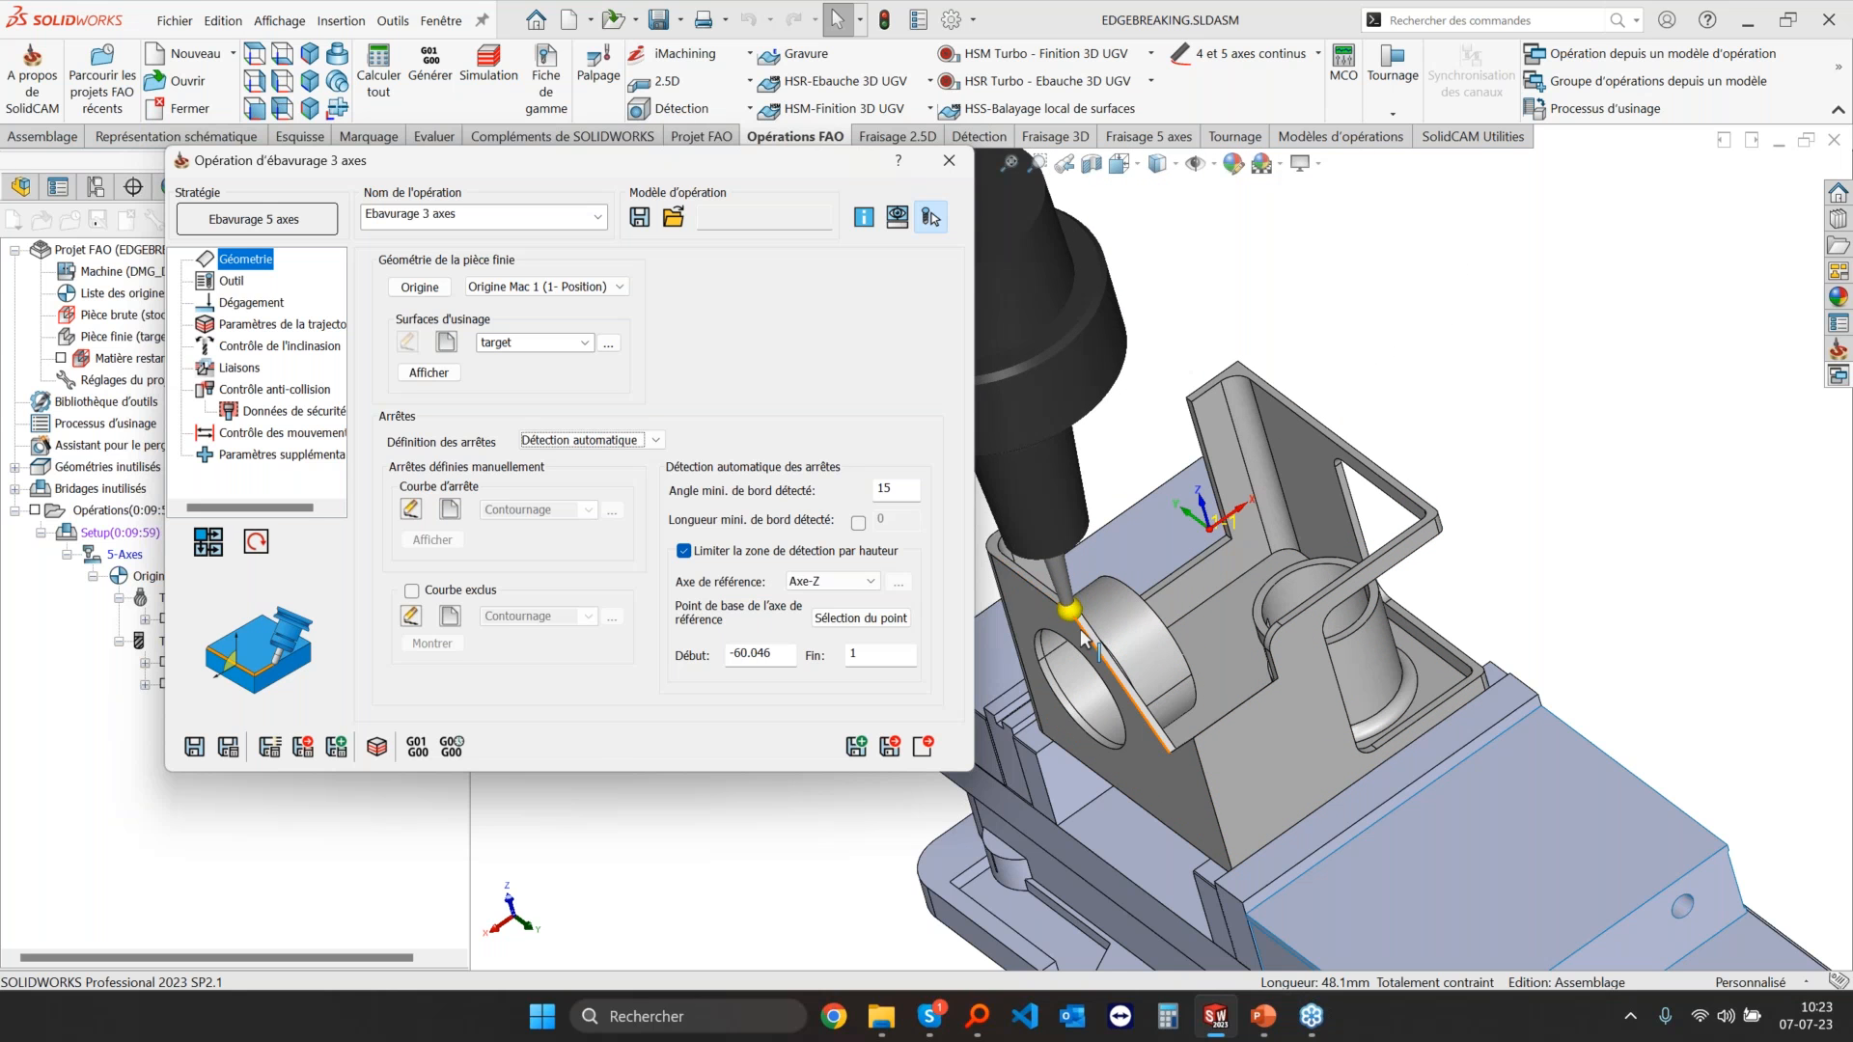
pyautogui.scroll(-2, 1073, 616)
pyautogui.scroll(-3, 1073, 616)
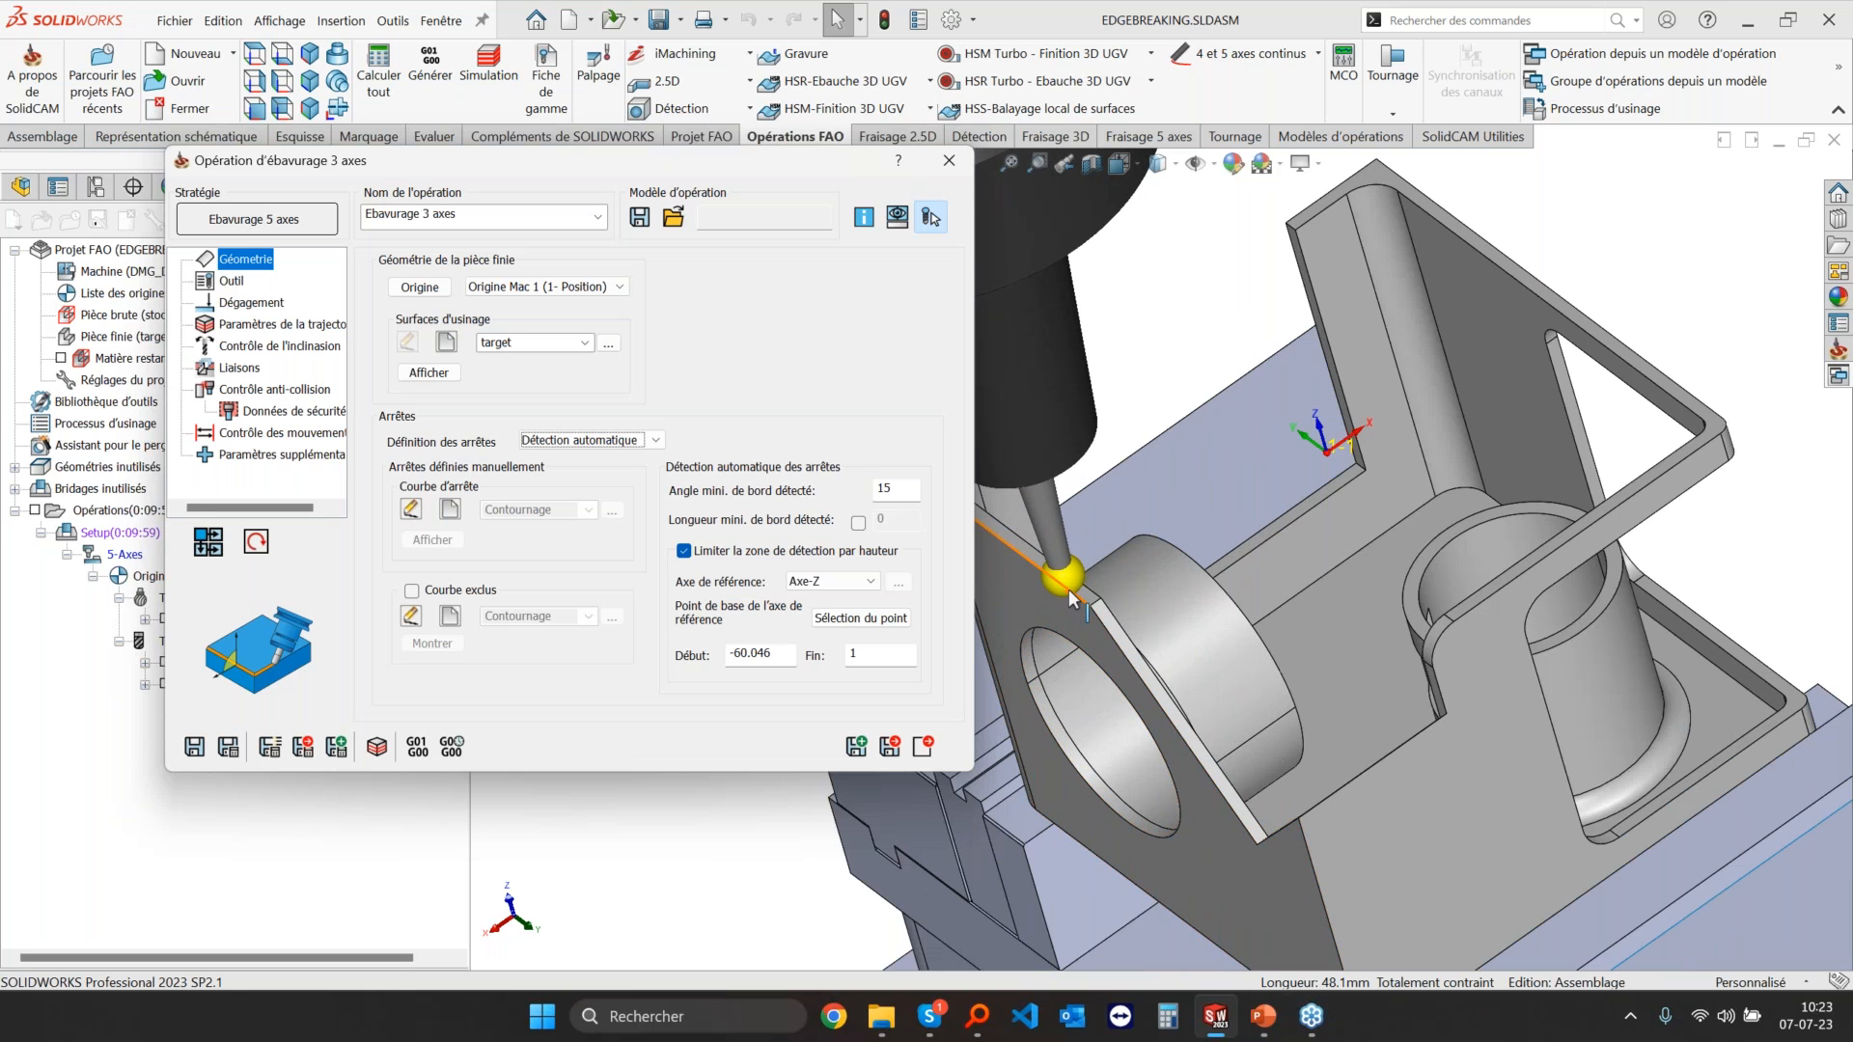
# Step: Open Paint and draw a profile with a steep, a sloped and a horizontal segment, crossed by a long horizontal reference line
pyautogui.click(663, 1018)
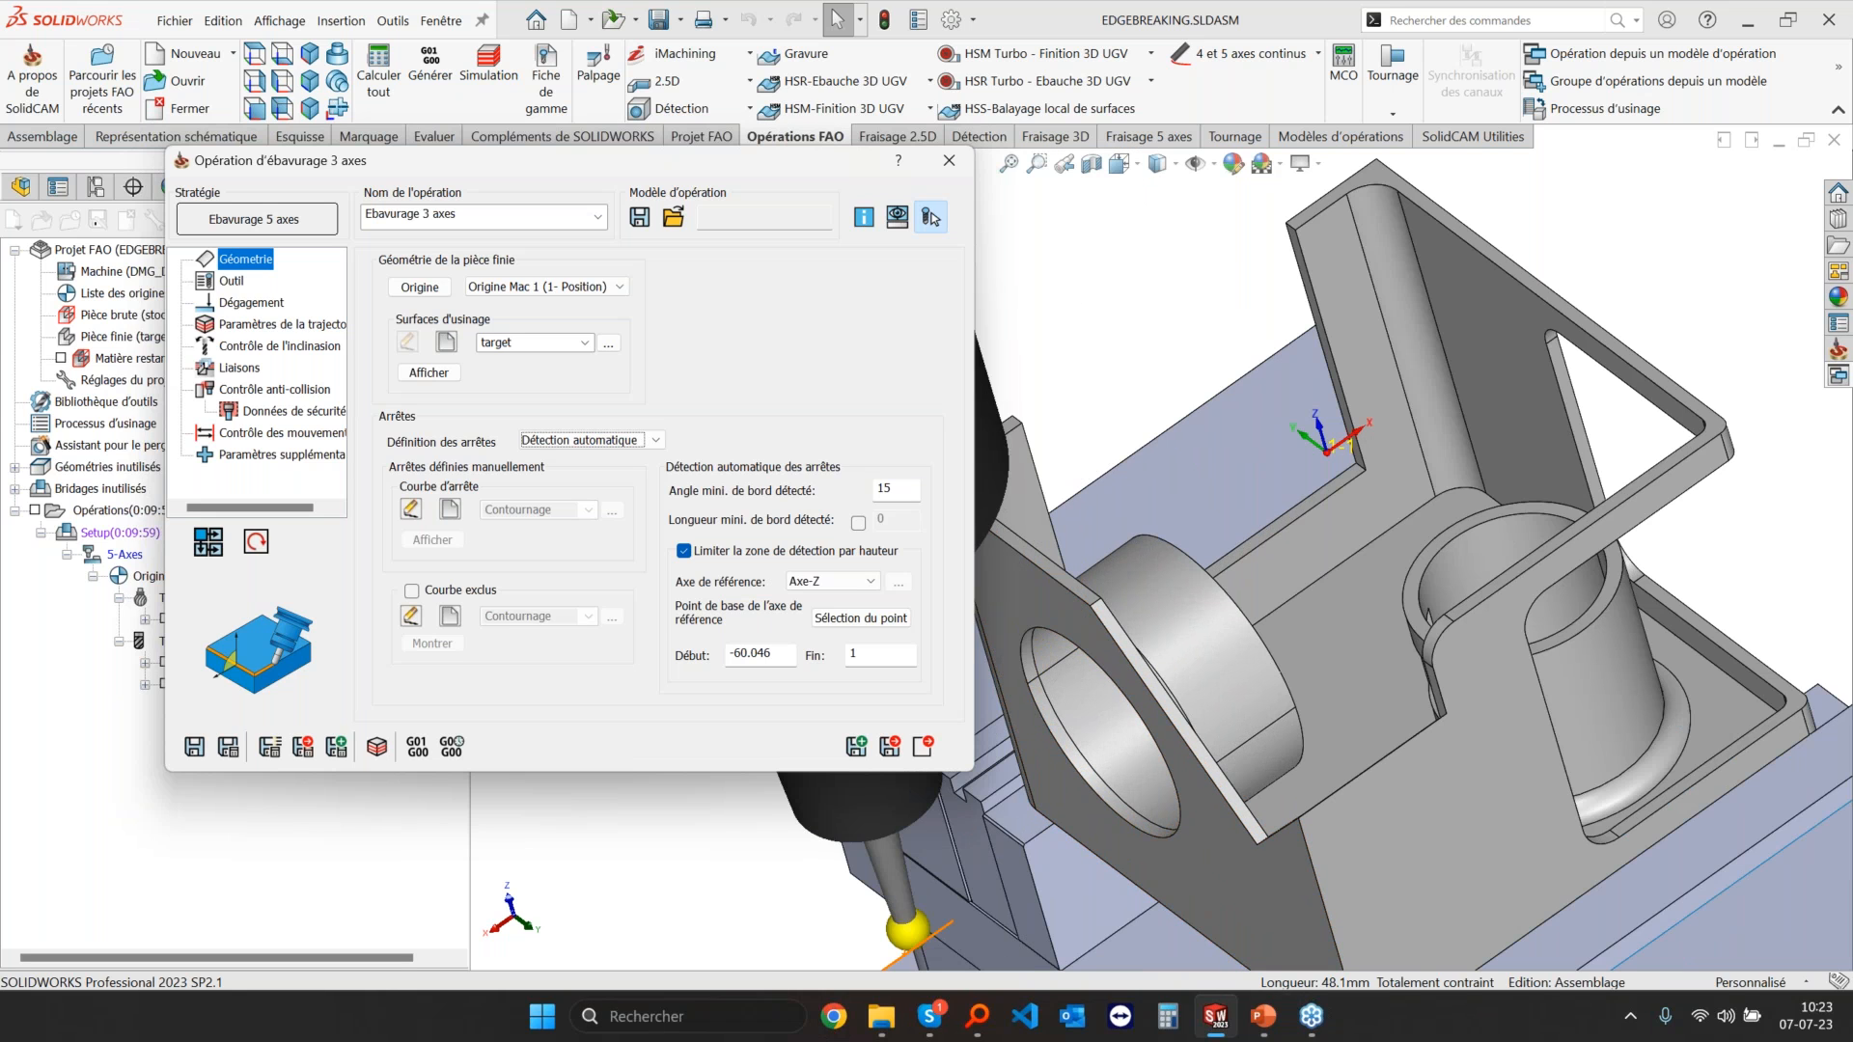
pyautogui.write('paint')
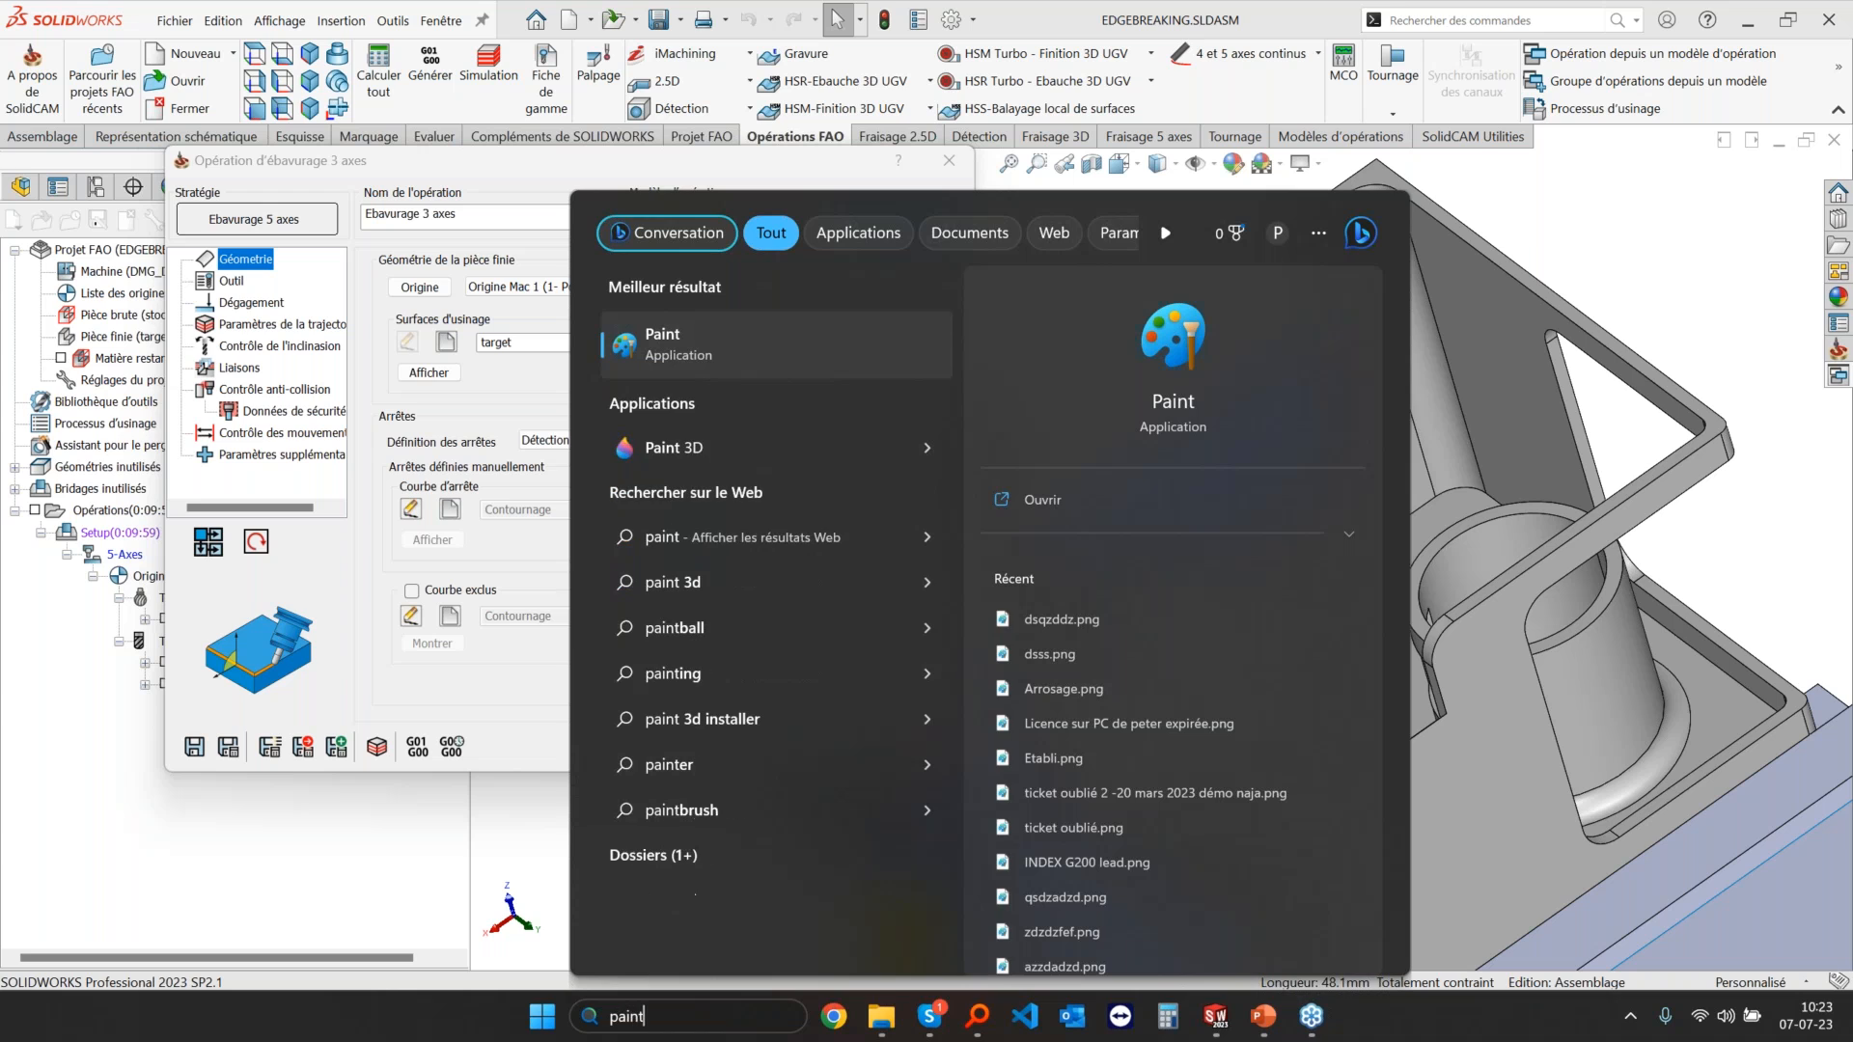
pyautogui.click(776, 351)
pyautogui.click(547, 107)
pyautogui.moveTo(978, 277)
pyautogui.mouseDown()
pyautogui.moveTo(673, 564)
pyautogui.moveTo(659, 738)
pyautogui.mouseUp()
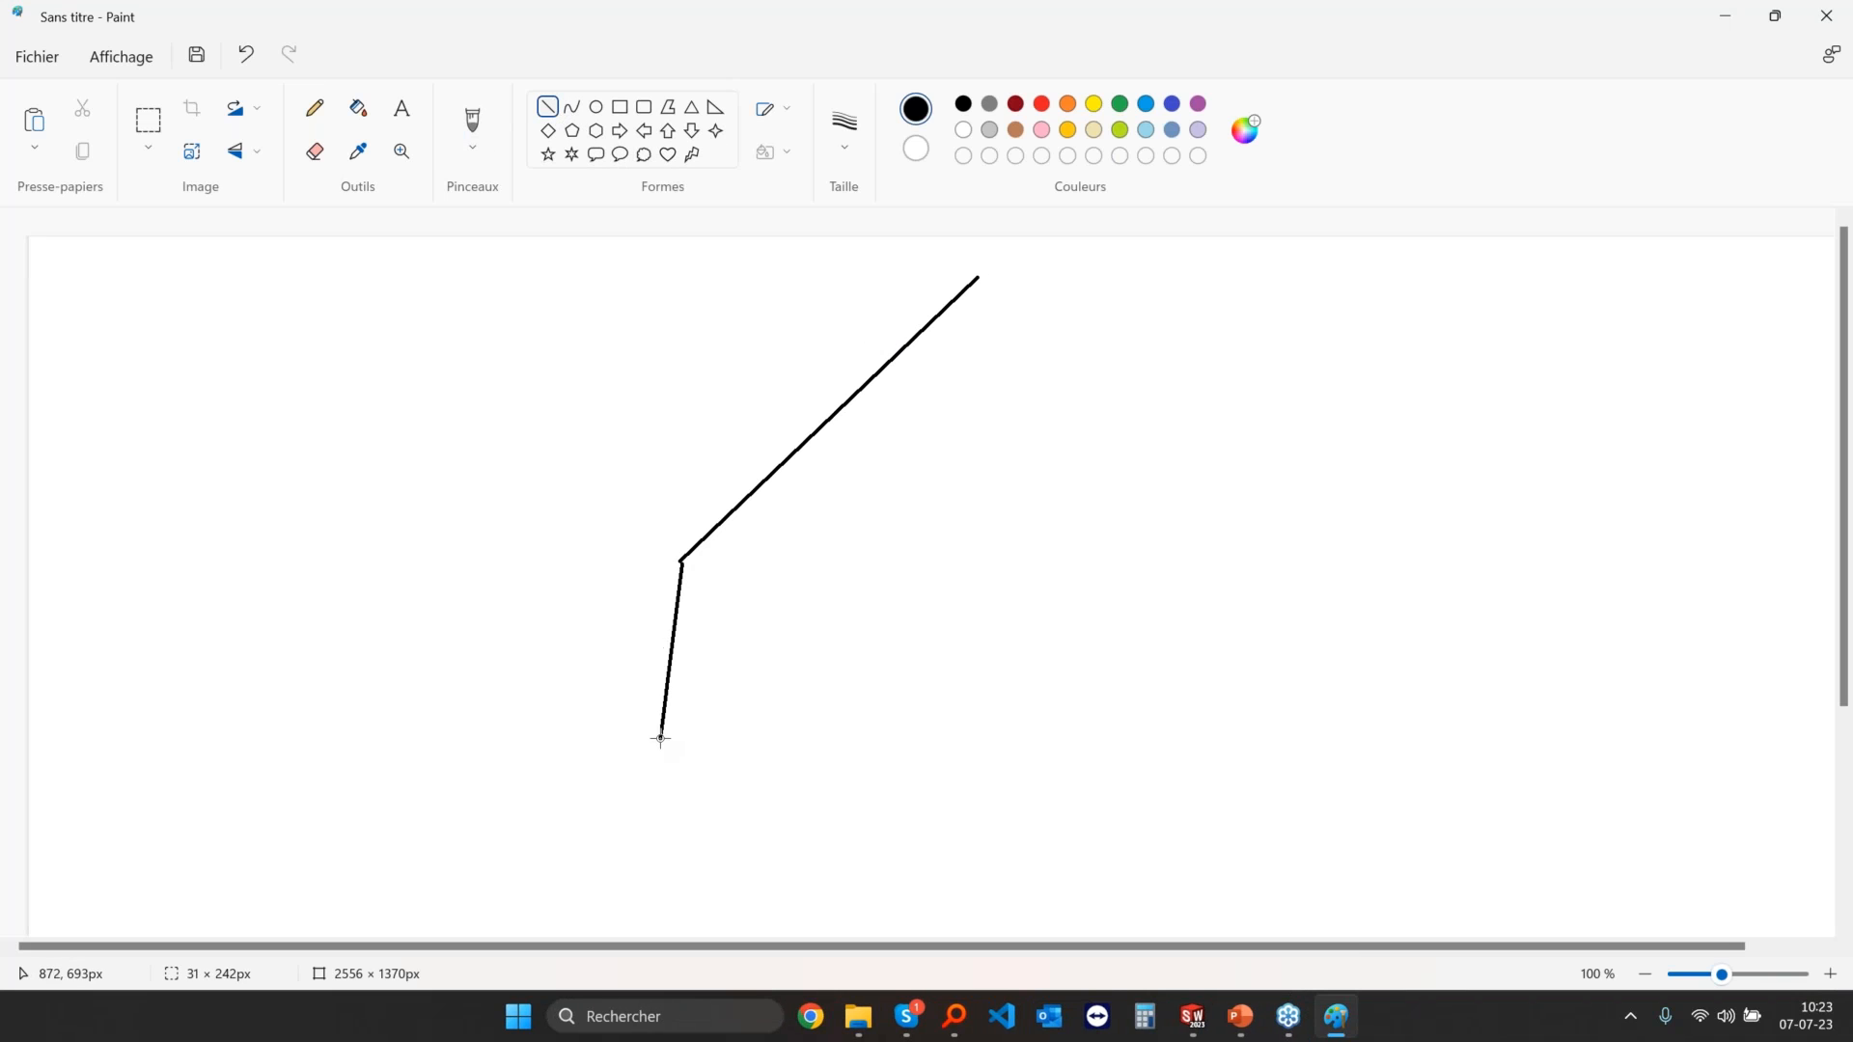
pyautogui.click(860, 692)
pyautogui.moveTo(538, 556); pyautogui.dragTo(1295, 557)
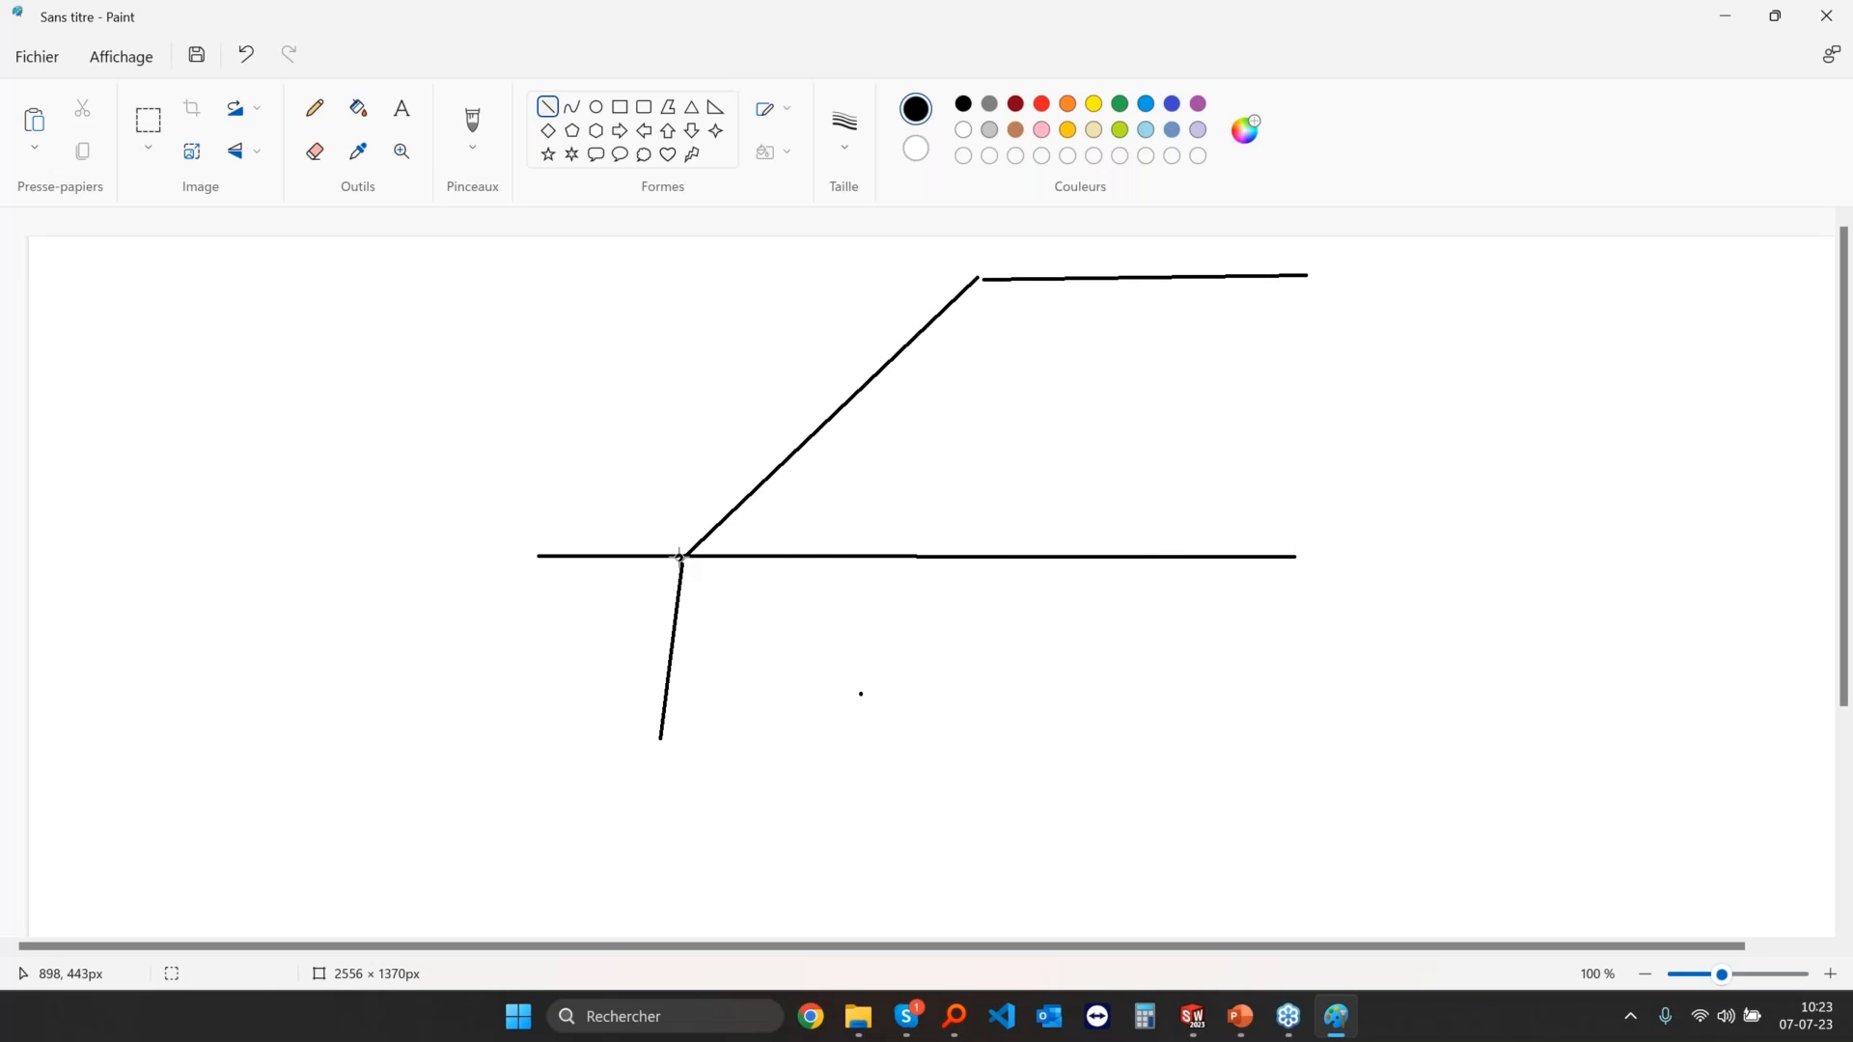
# Step: Sketch a shallow sloped line with an arc marking its angle to the horizontal reference, and undo both
pyautogui.moveTo(740, 555); pyautogui.dragTo(1299, 380)
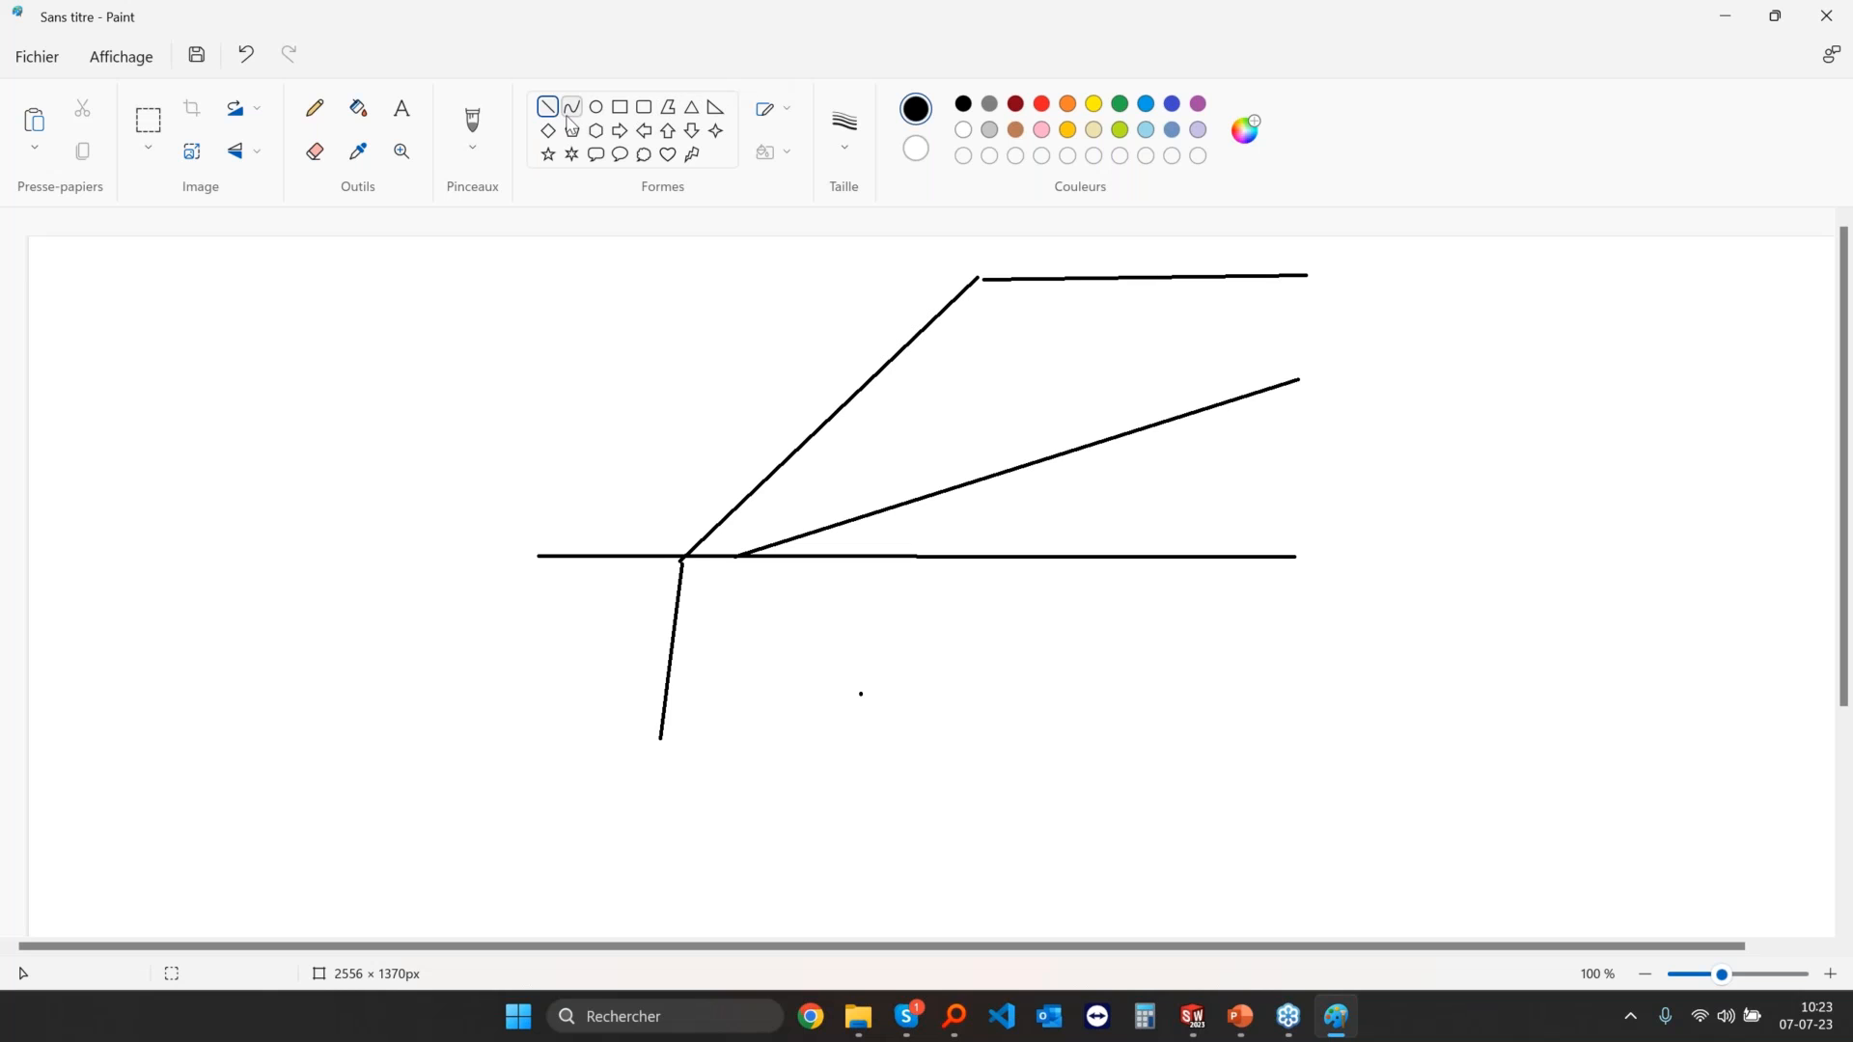
pyautogui.click(571, 106)
pyautogui.moveTo(1128, 433)
pyautogui.mouseDown()
pyautogui.moveTo(1107, 557)
pyautogui.moveTo(1222, 526)
pyautogui.mouseUp()
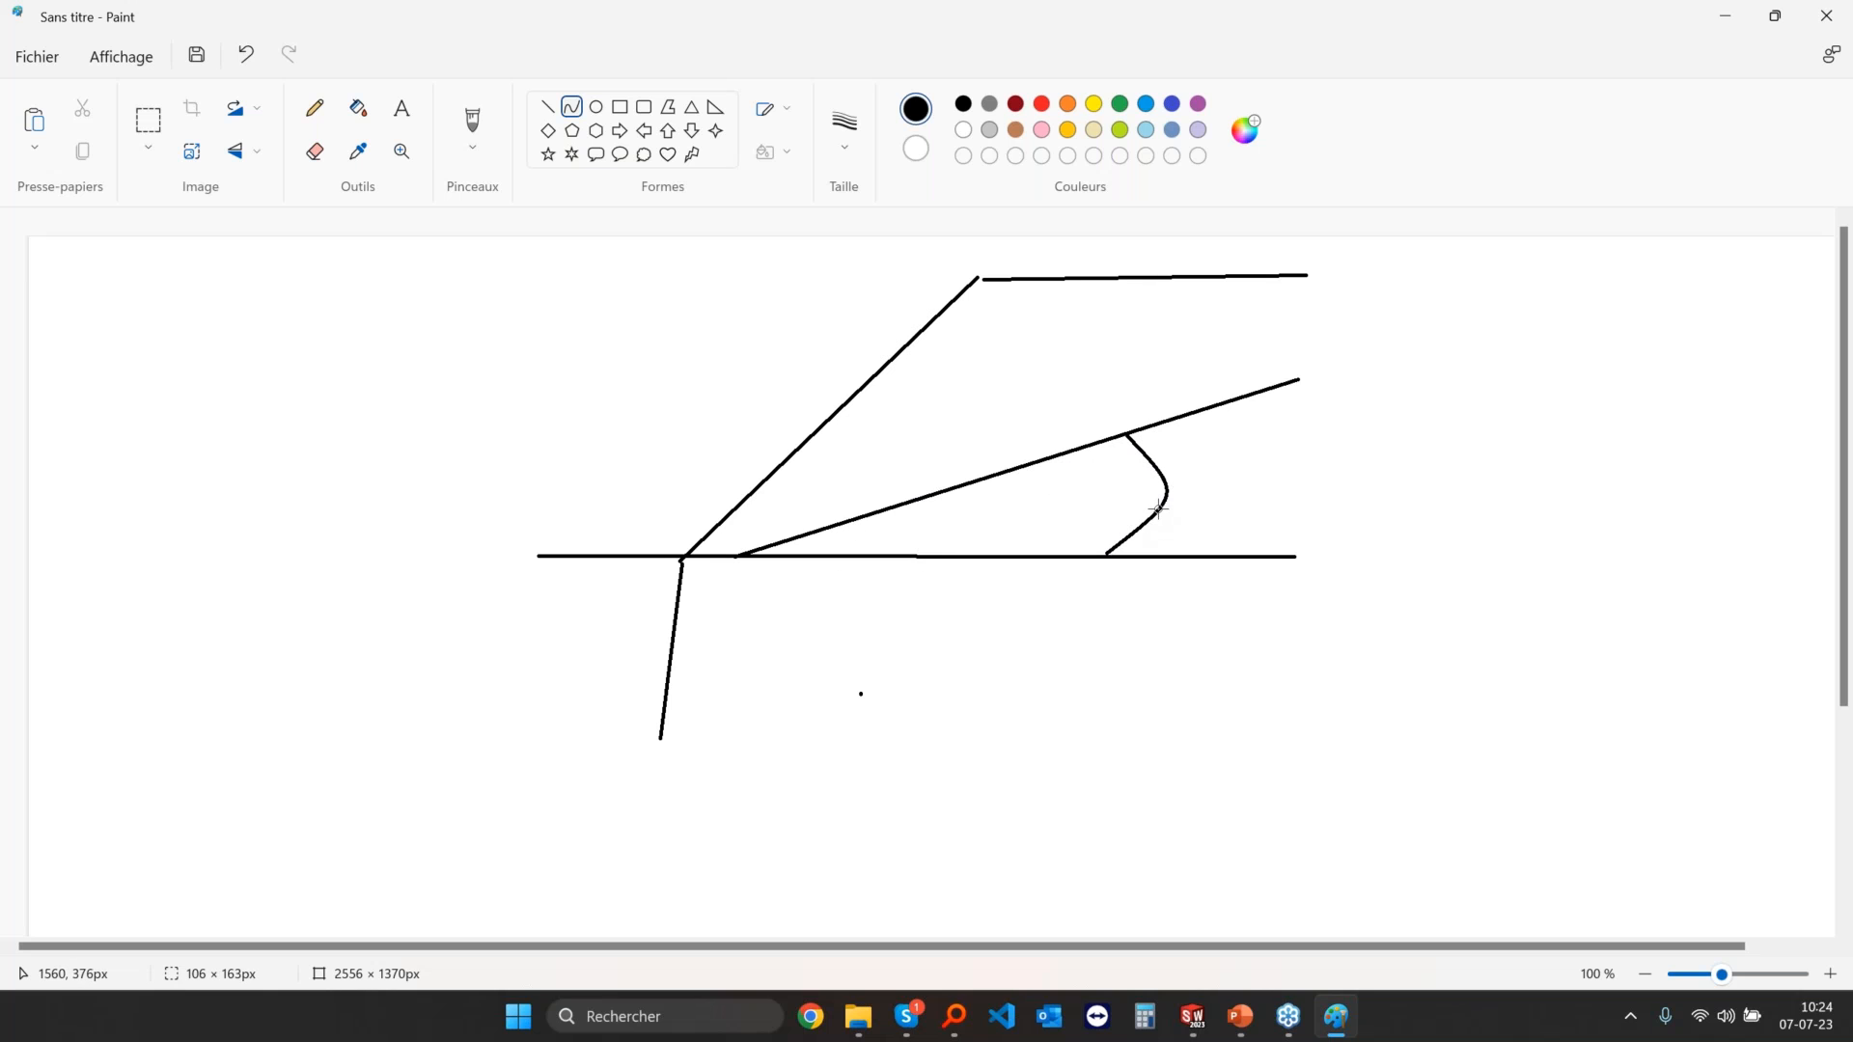
pyautogui.hotkey('ctrl', 'z')
pyautogui.hotkey('ctrl', 'z')
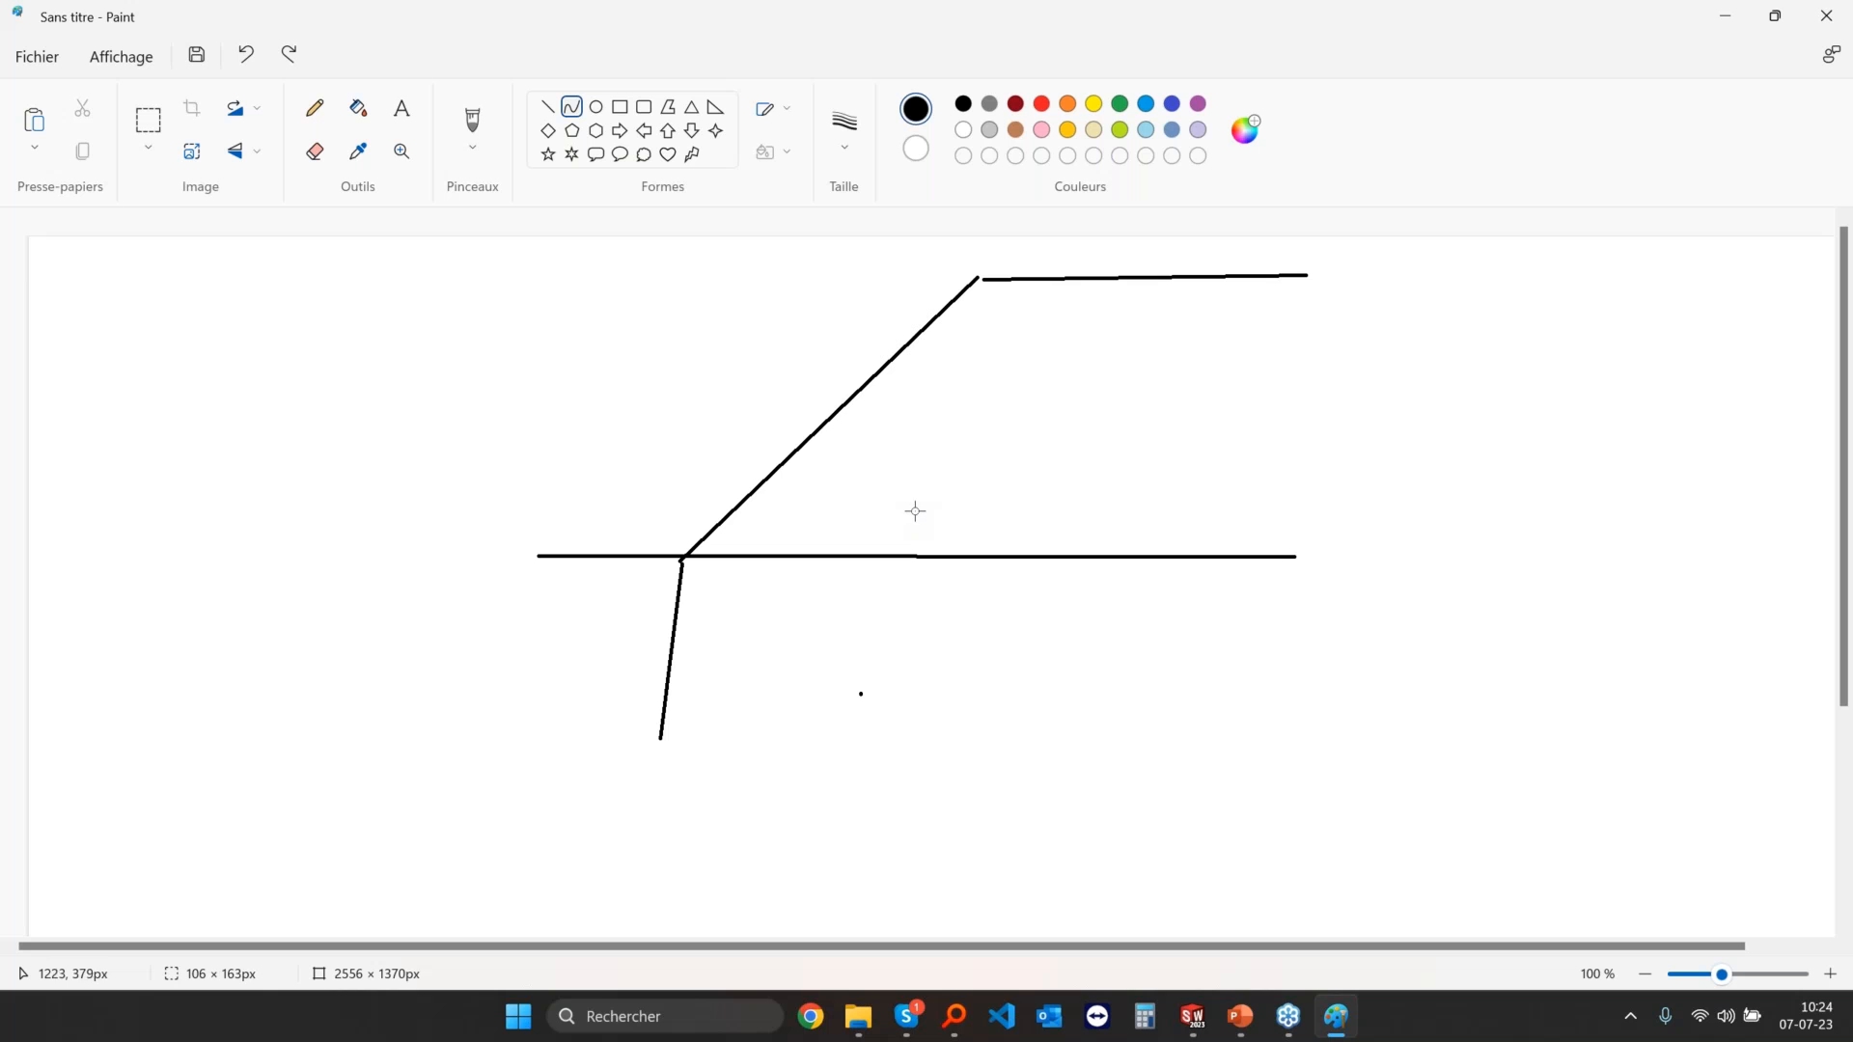
# Step: Switch back to SOLIDWORKS and examine the minimum edge angle and minimum edge length settings for automatic detection
pyautogui.click(1725, 15)
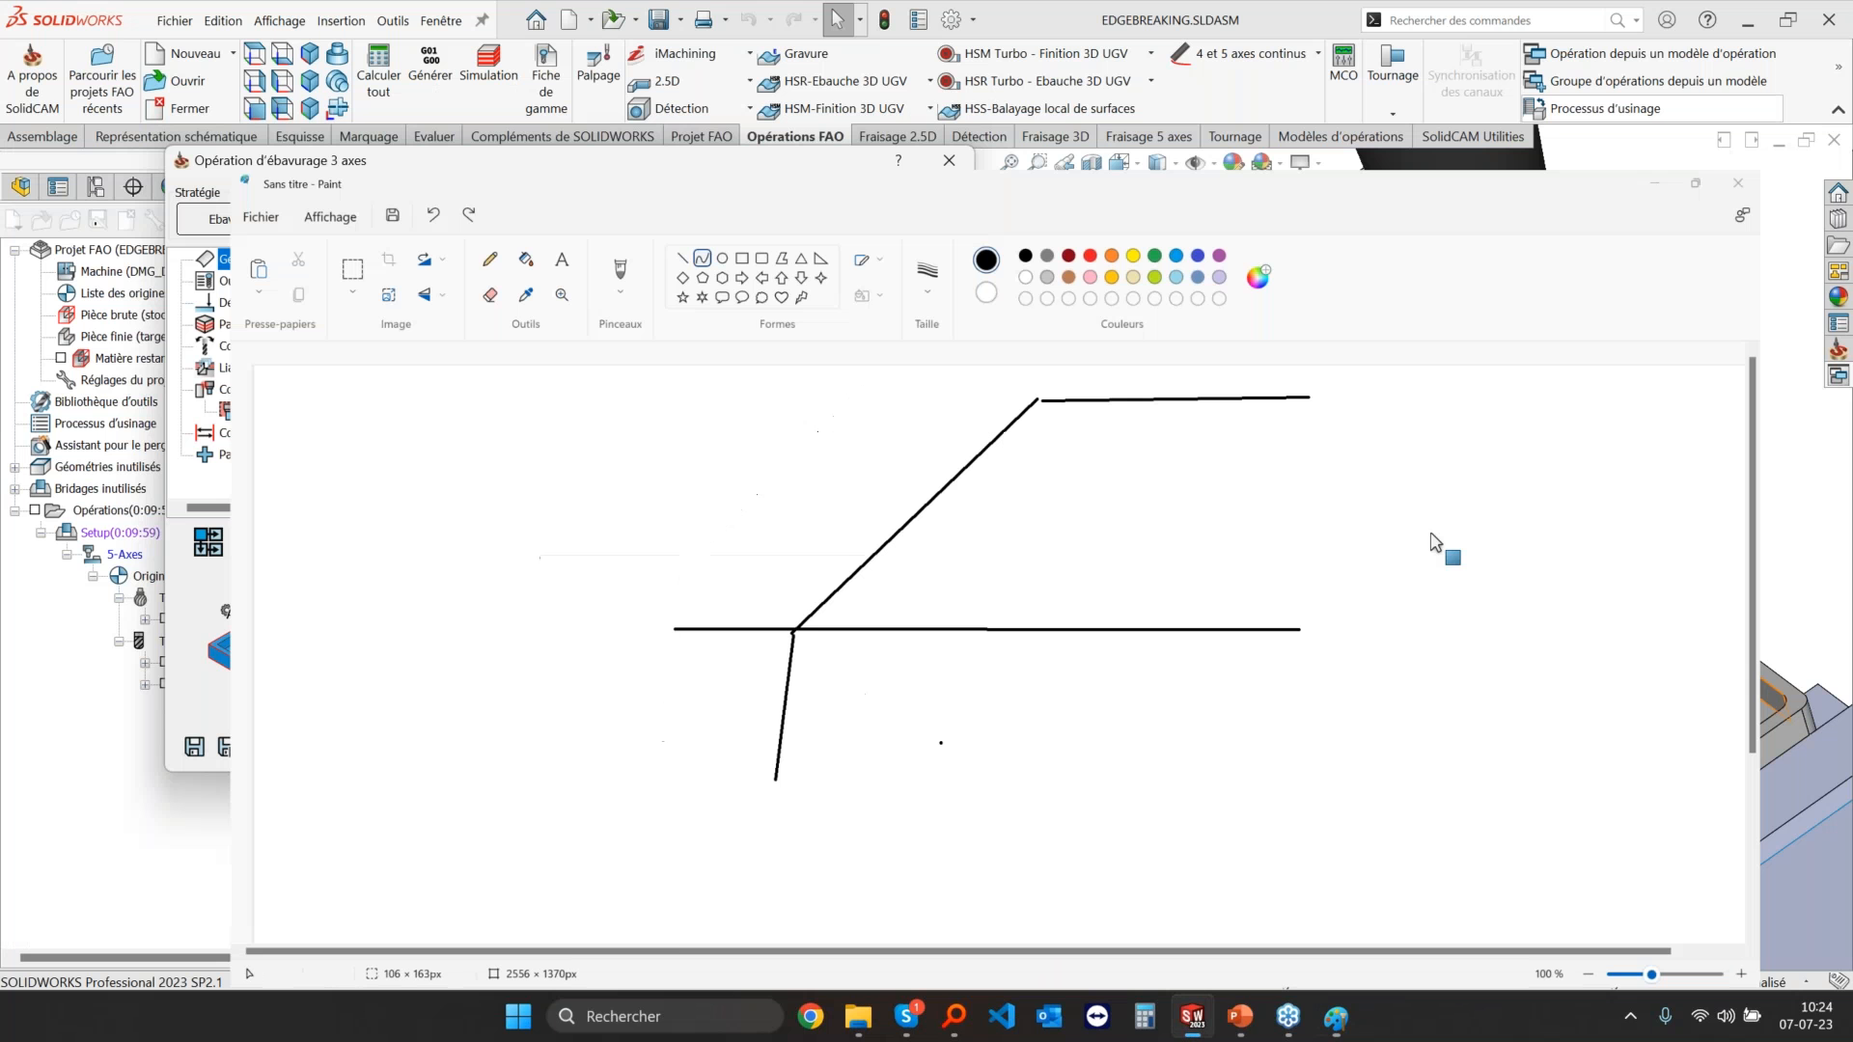
pyautogui.click(858, 522)
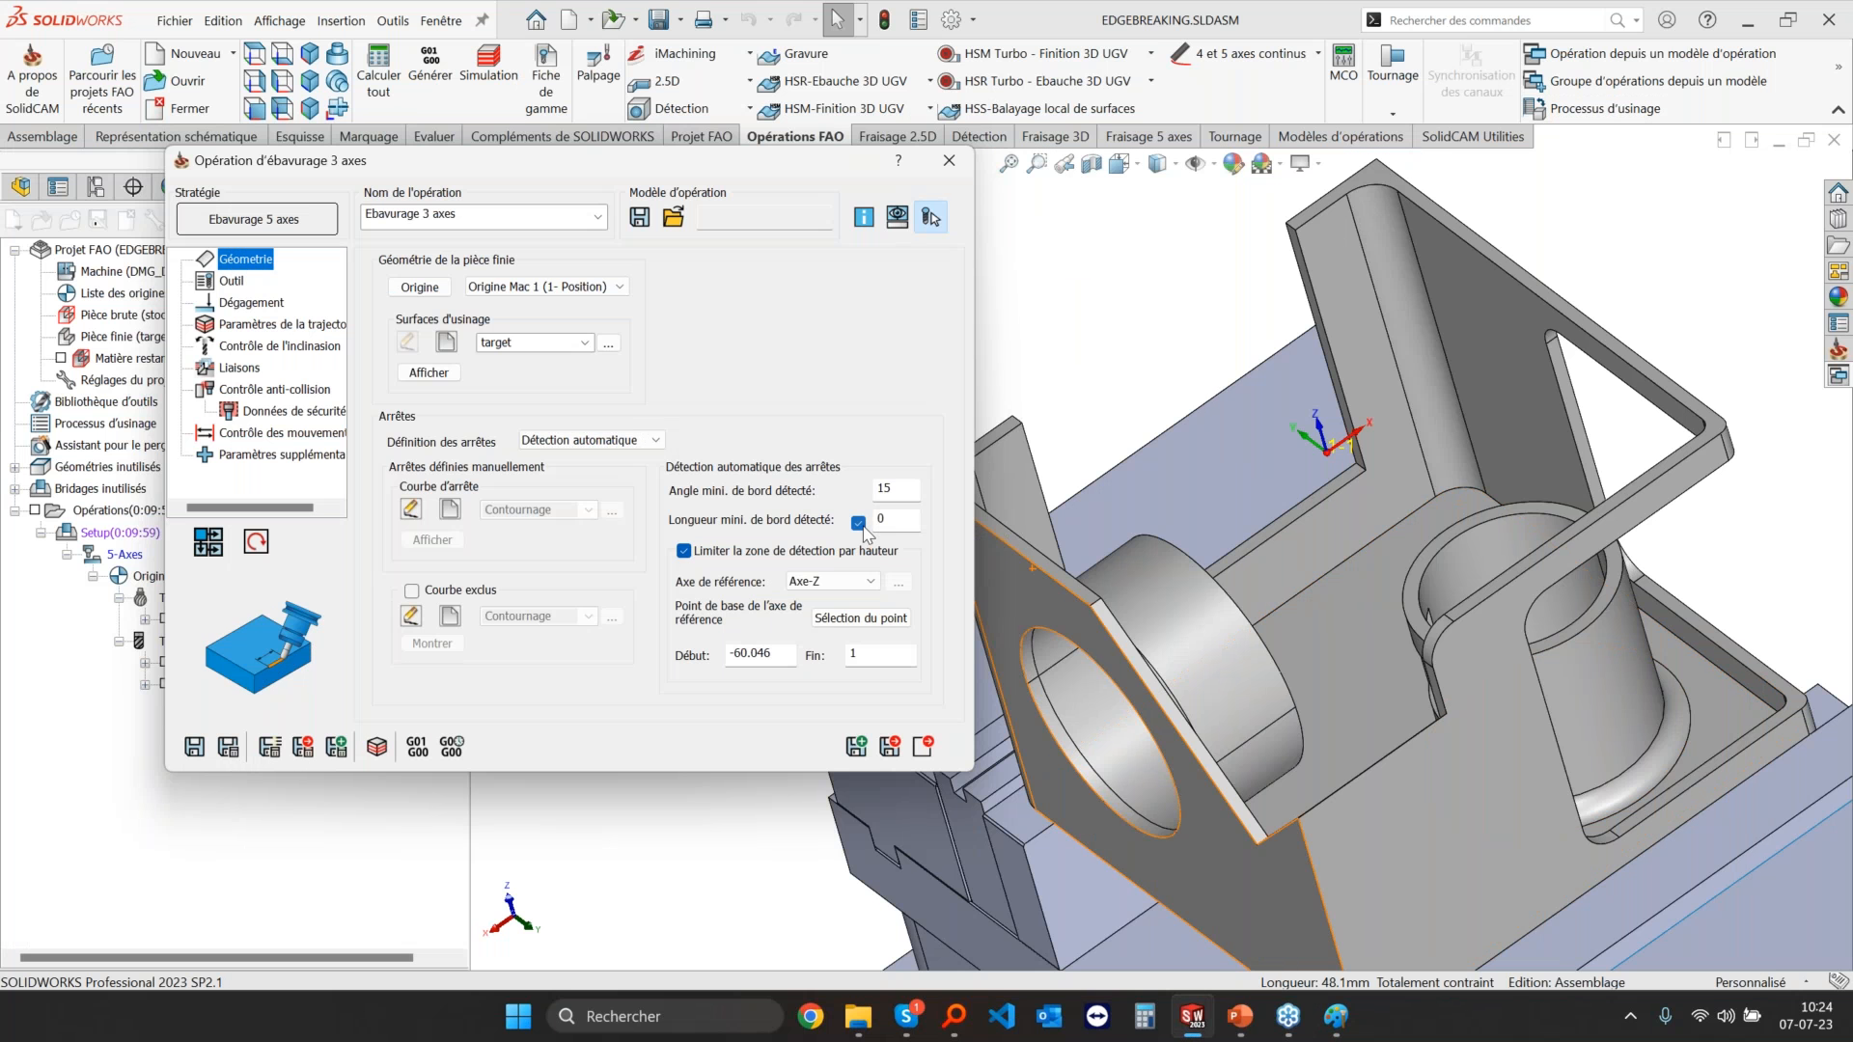
pyautogui.click(858, 522)
pyautogui.doubleClick(892, 492)
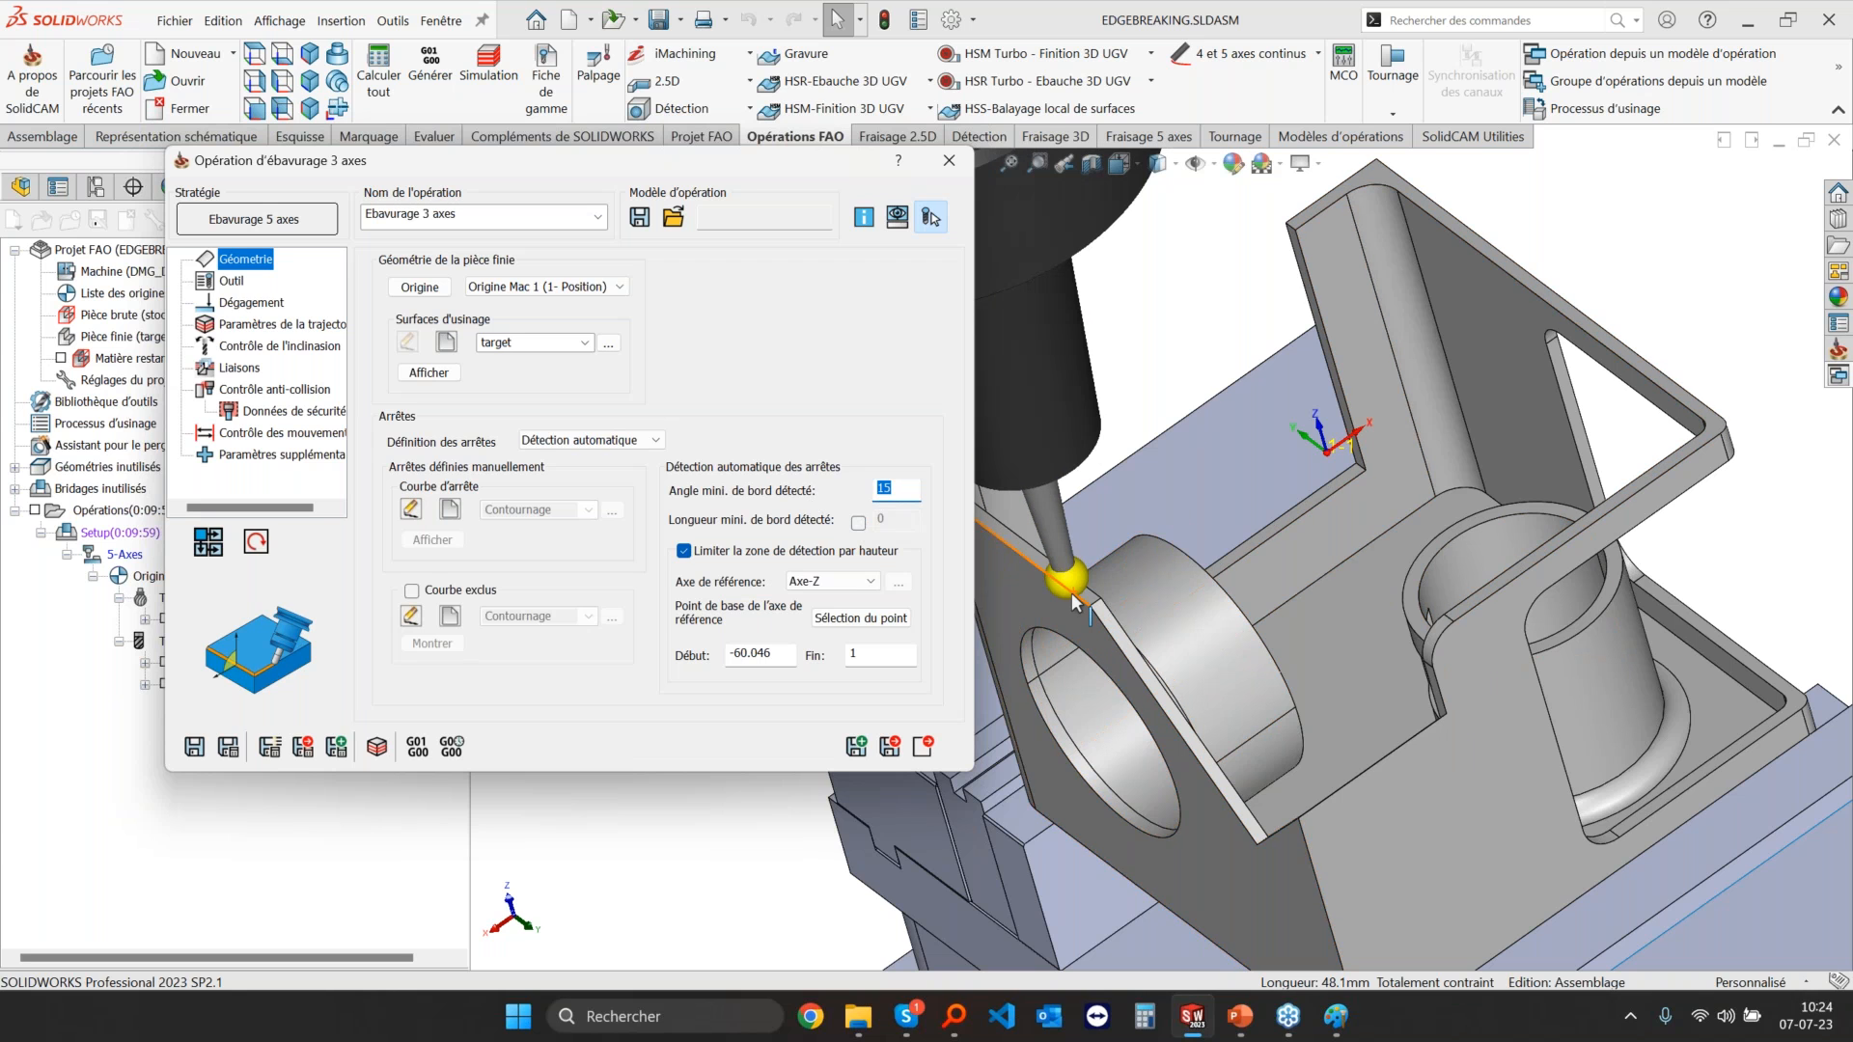
# Step: Enable the minimum detected edge length, select the small arc edge beside the upright cylinder, and set the length to 5
pyautogui.click(858, 522)
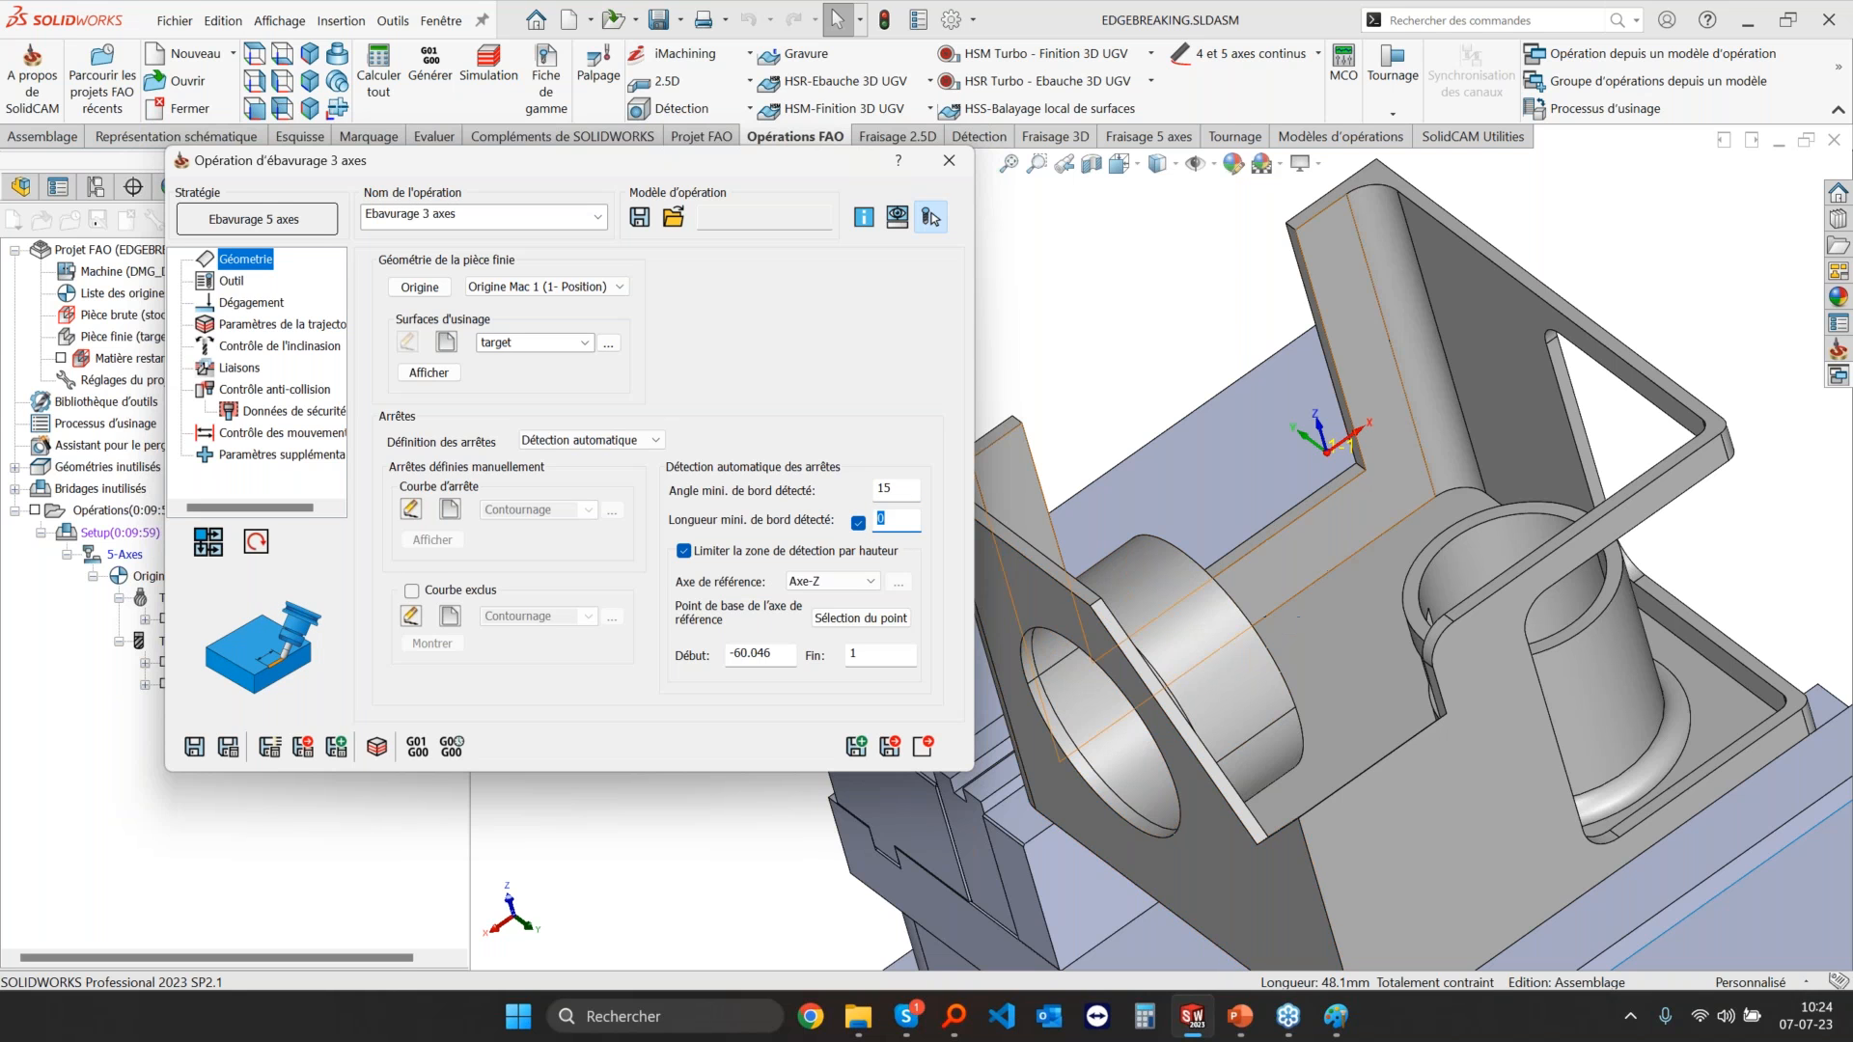
pyautogui.click(1449, 630)
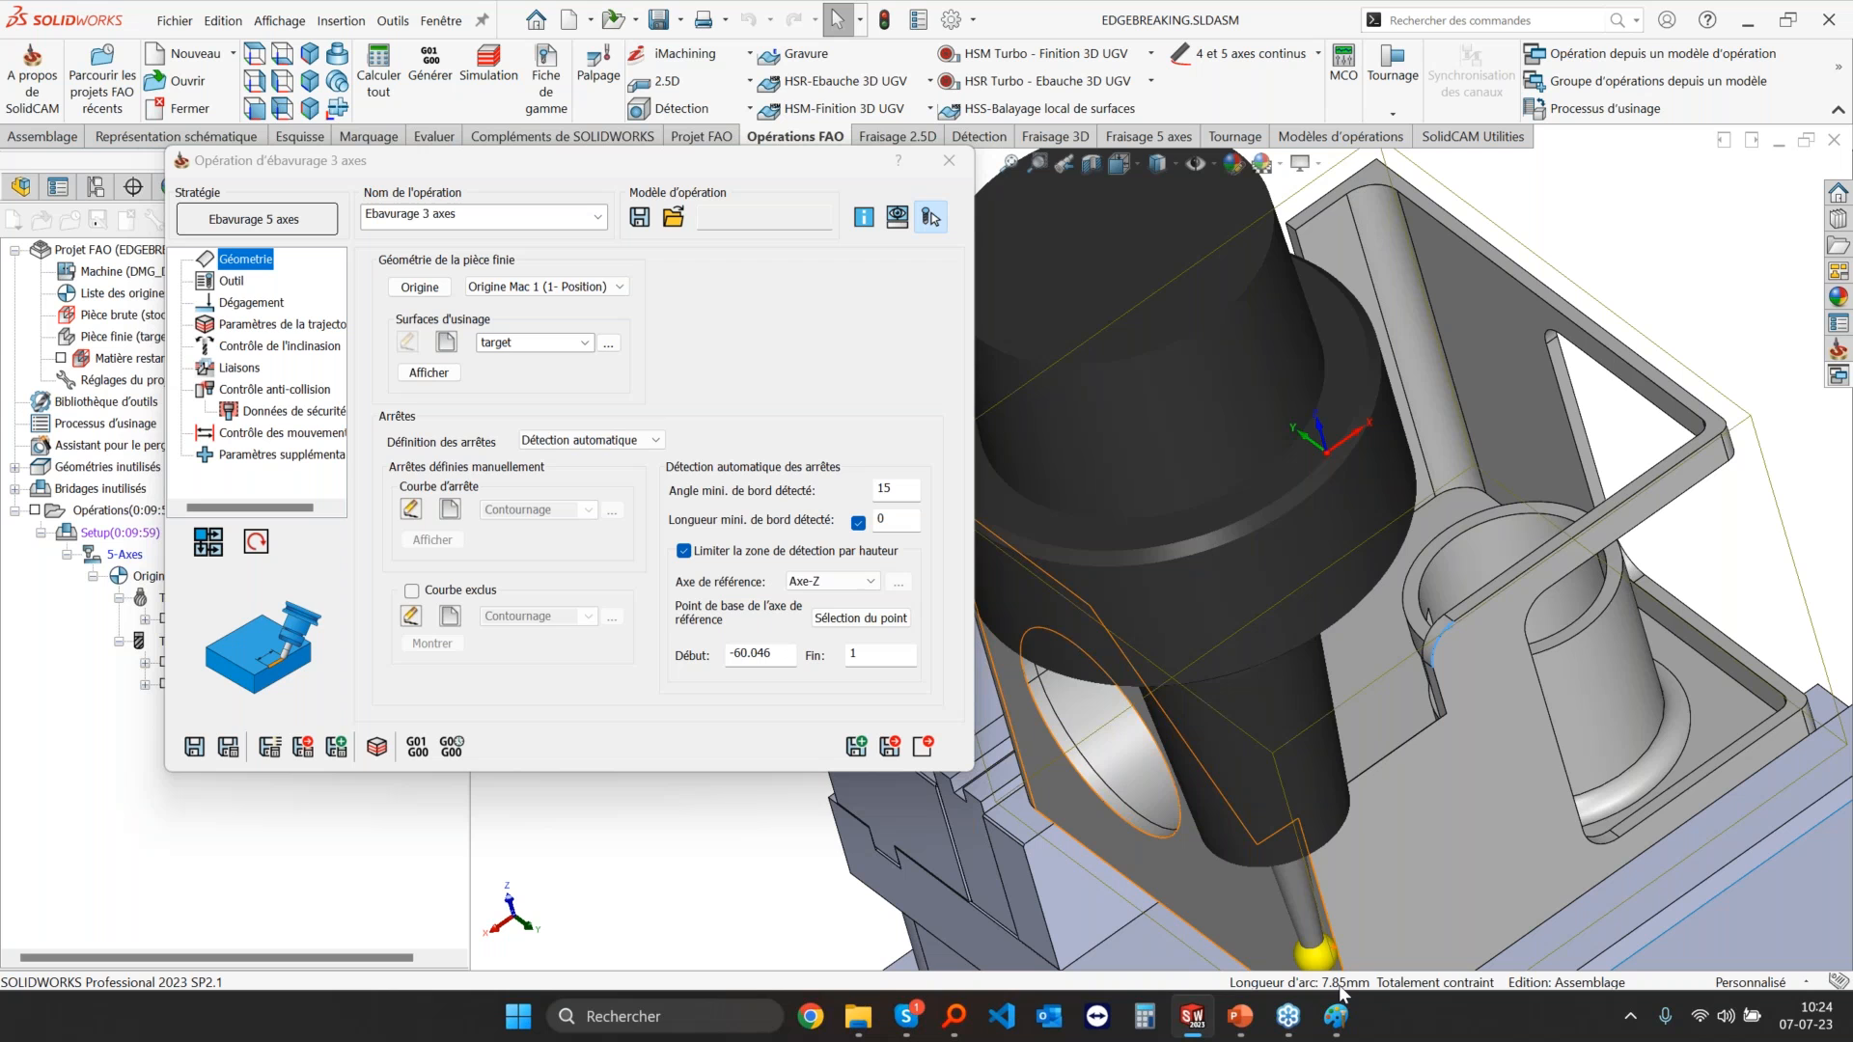
pyautogui.click(897, 519)
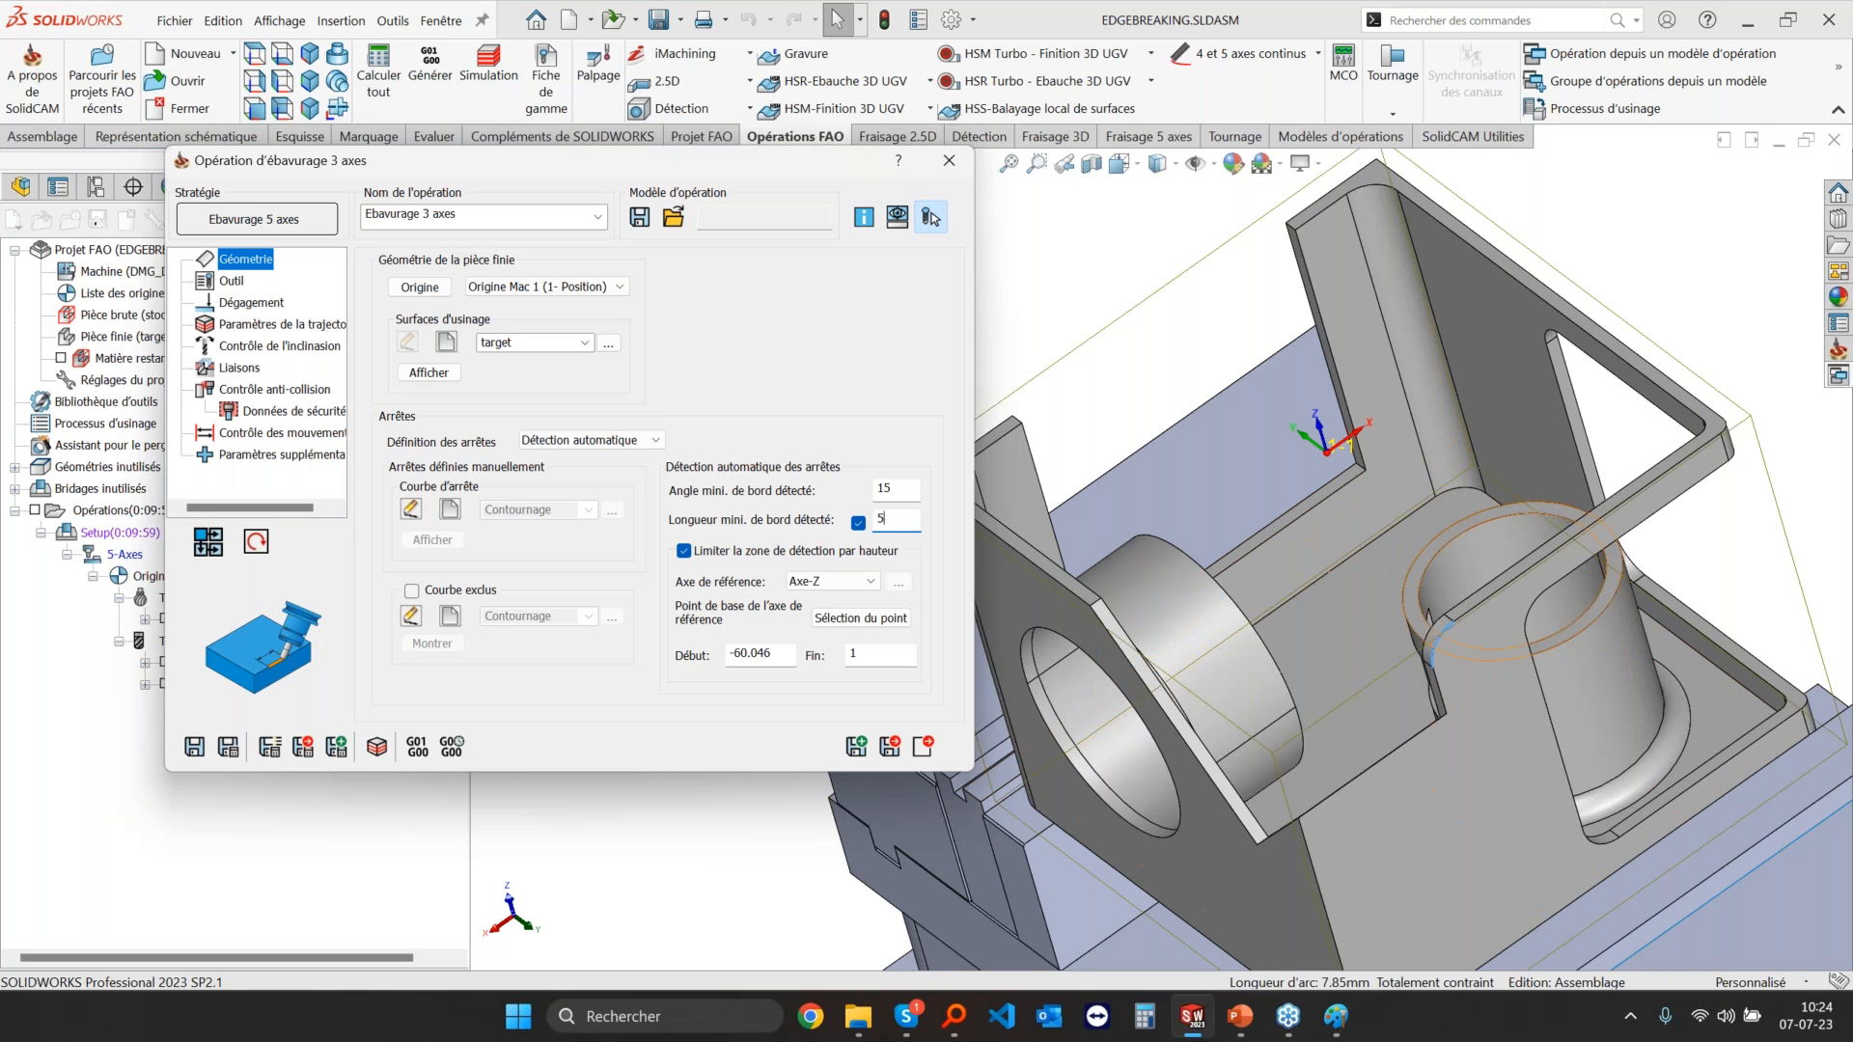
# Step: Set the minimum detected edge length to 10 and turn that length filter off
pyautogui.moveTo(890, 519); pyautogui.dragTo(846, 524)
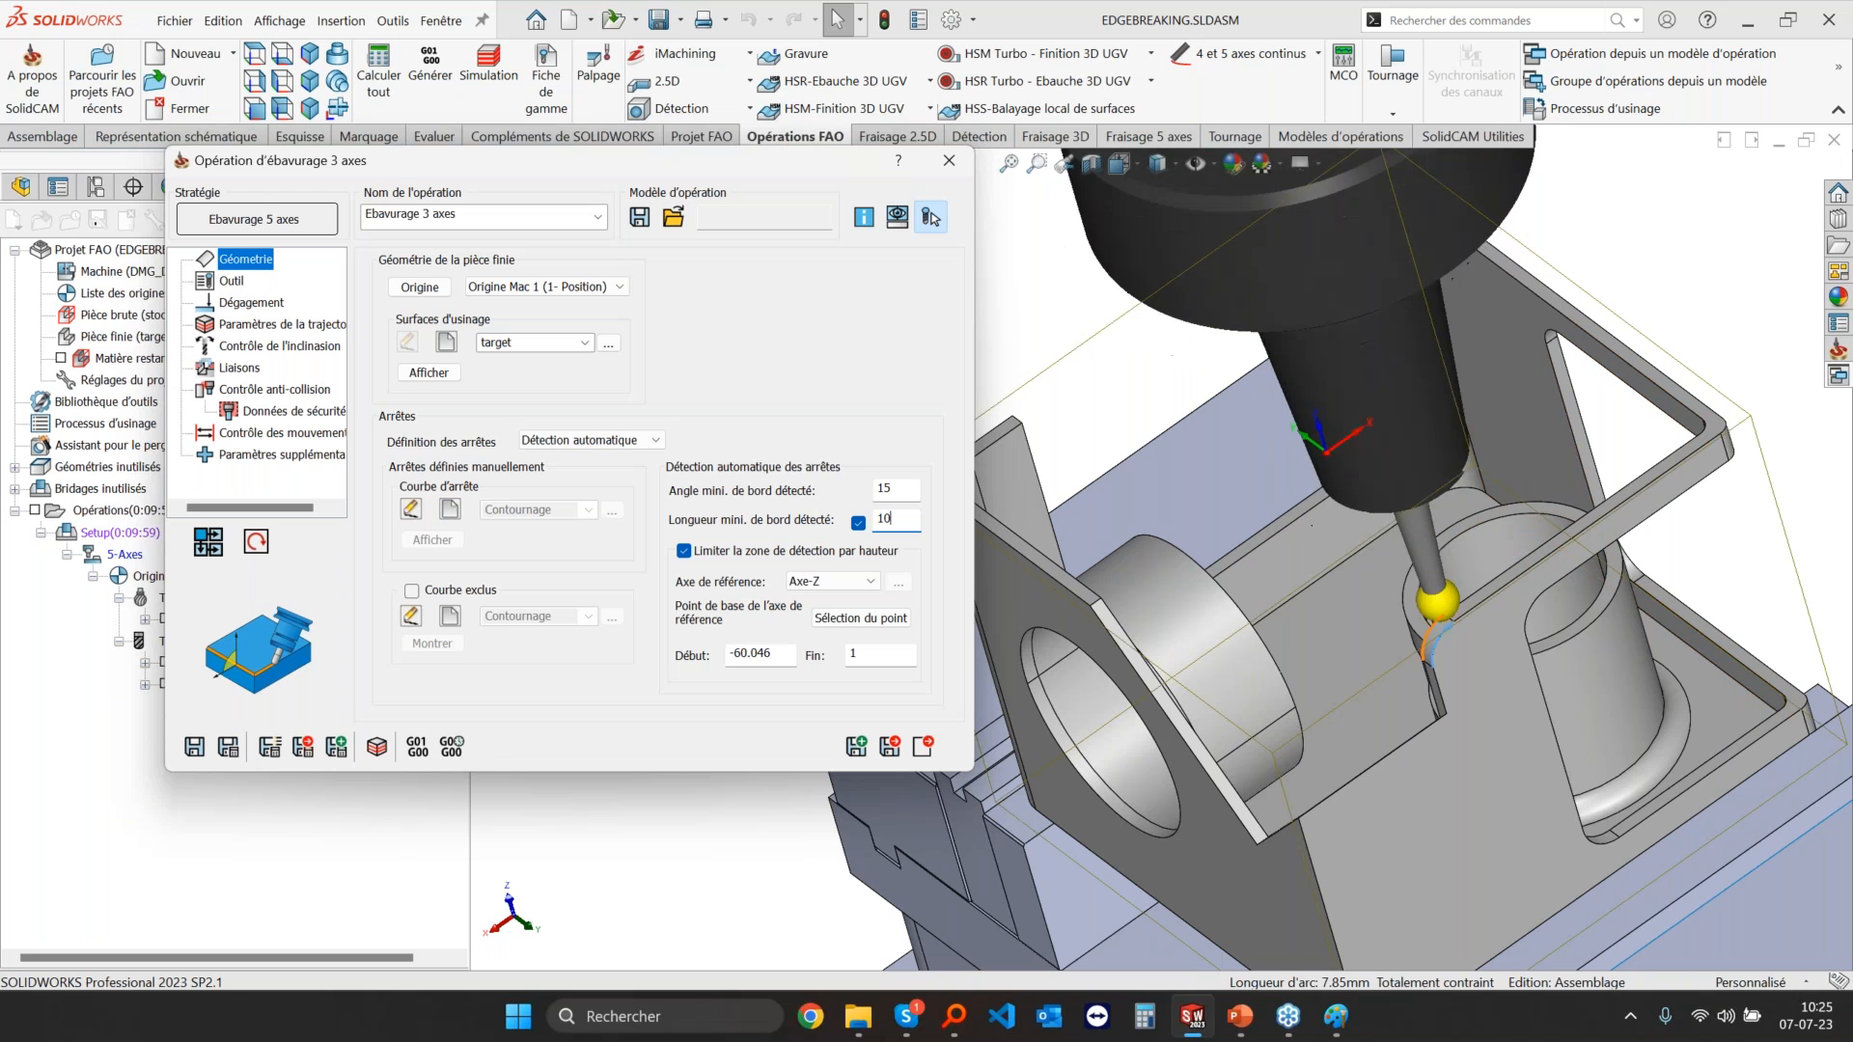
pyautogui.moveTo(890, 519); pyautogui.dragTo(834, 531)
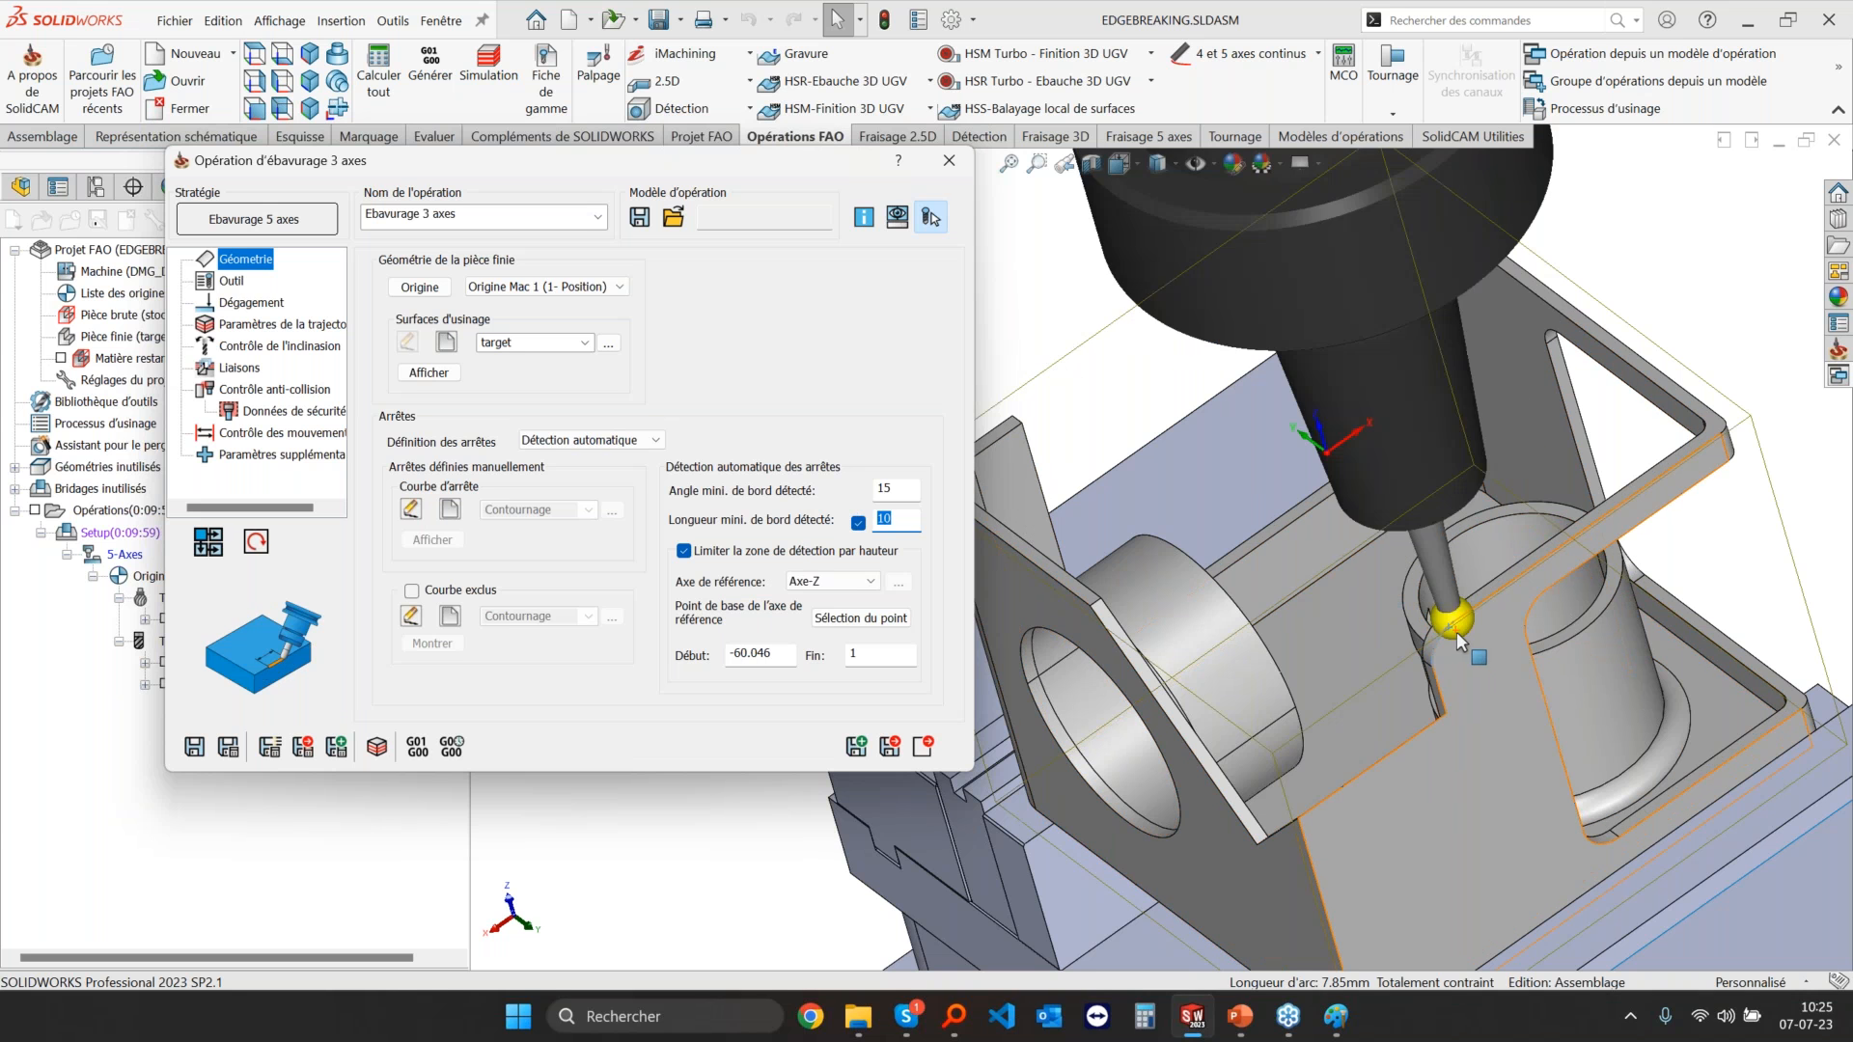
pyautogui.click(858, 522)
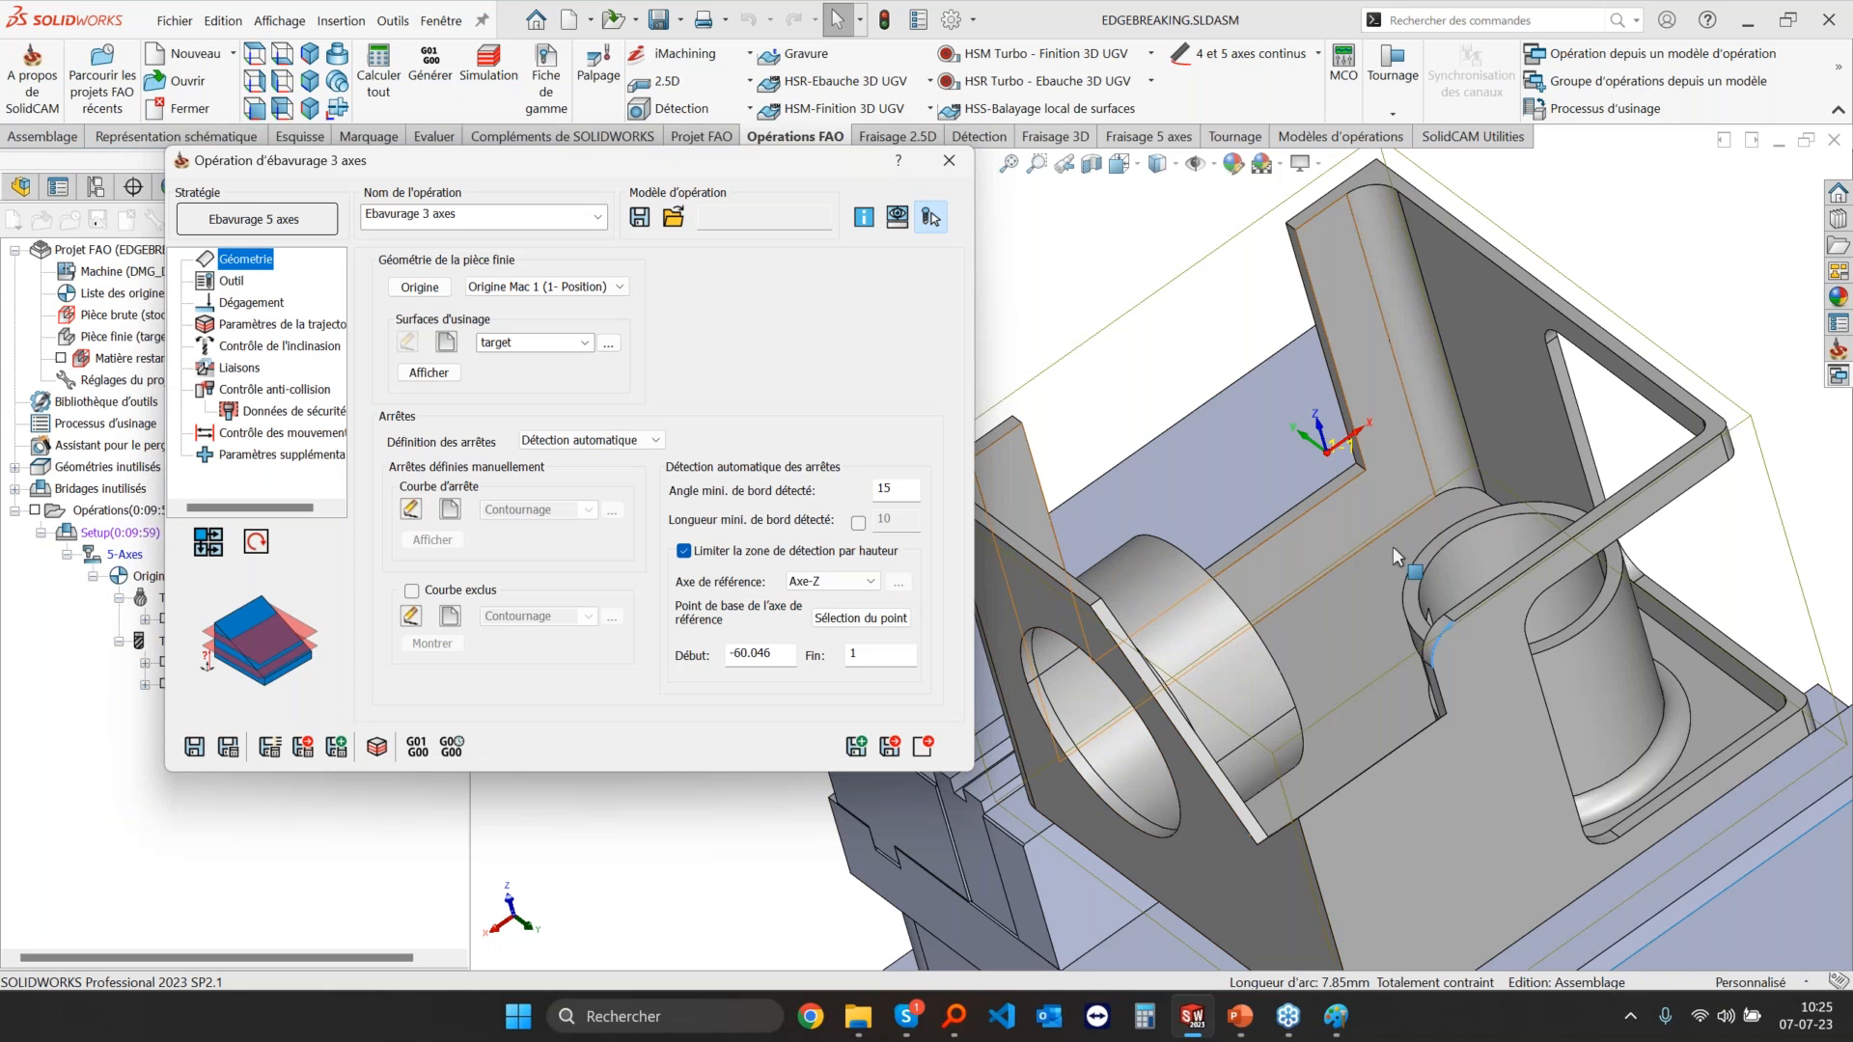
# Step: Review the start and end heights of the detection zone against the part and disable limiting detection by height
pyautogui.click(1490, 666)
pyautogui.moveTo(1490, 666); pyautogui.dragTo(1303, 827, button='middle')
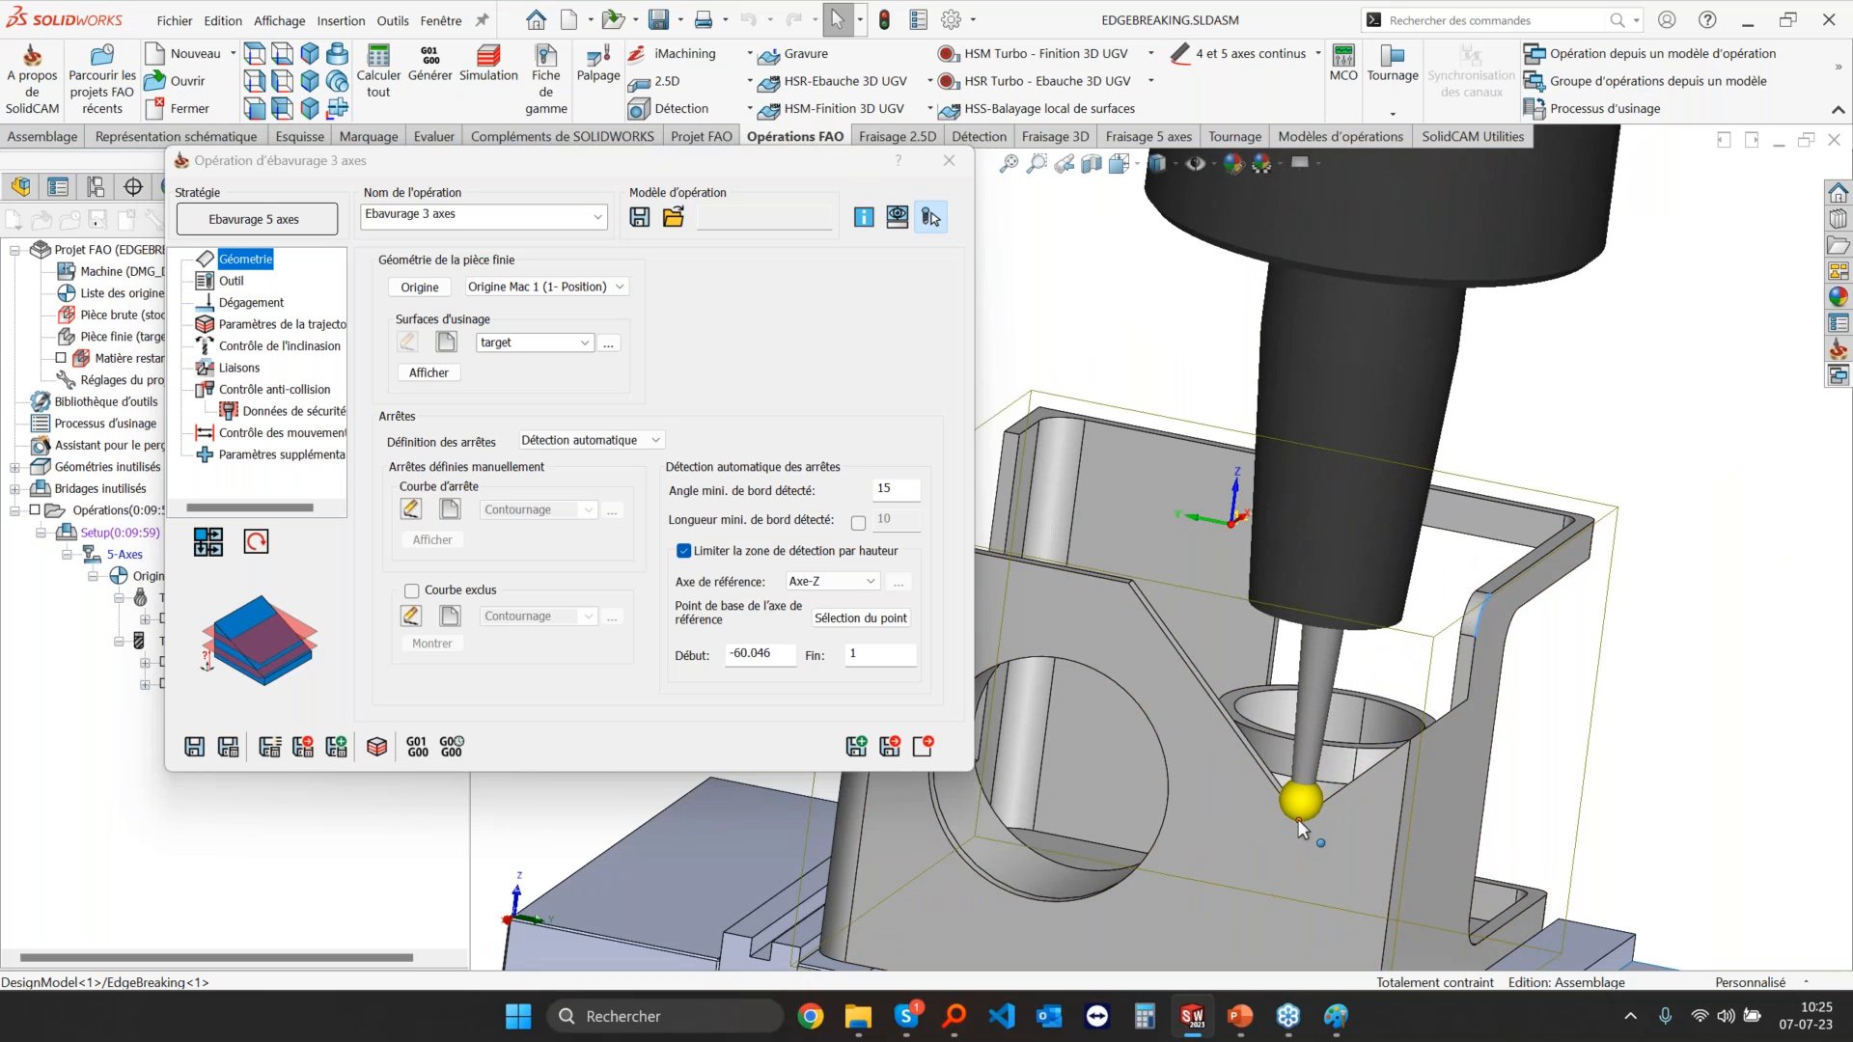
pyautogui.scroll(3, 1298, 801)
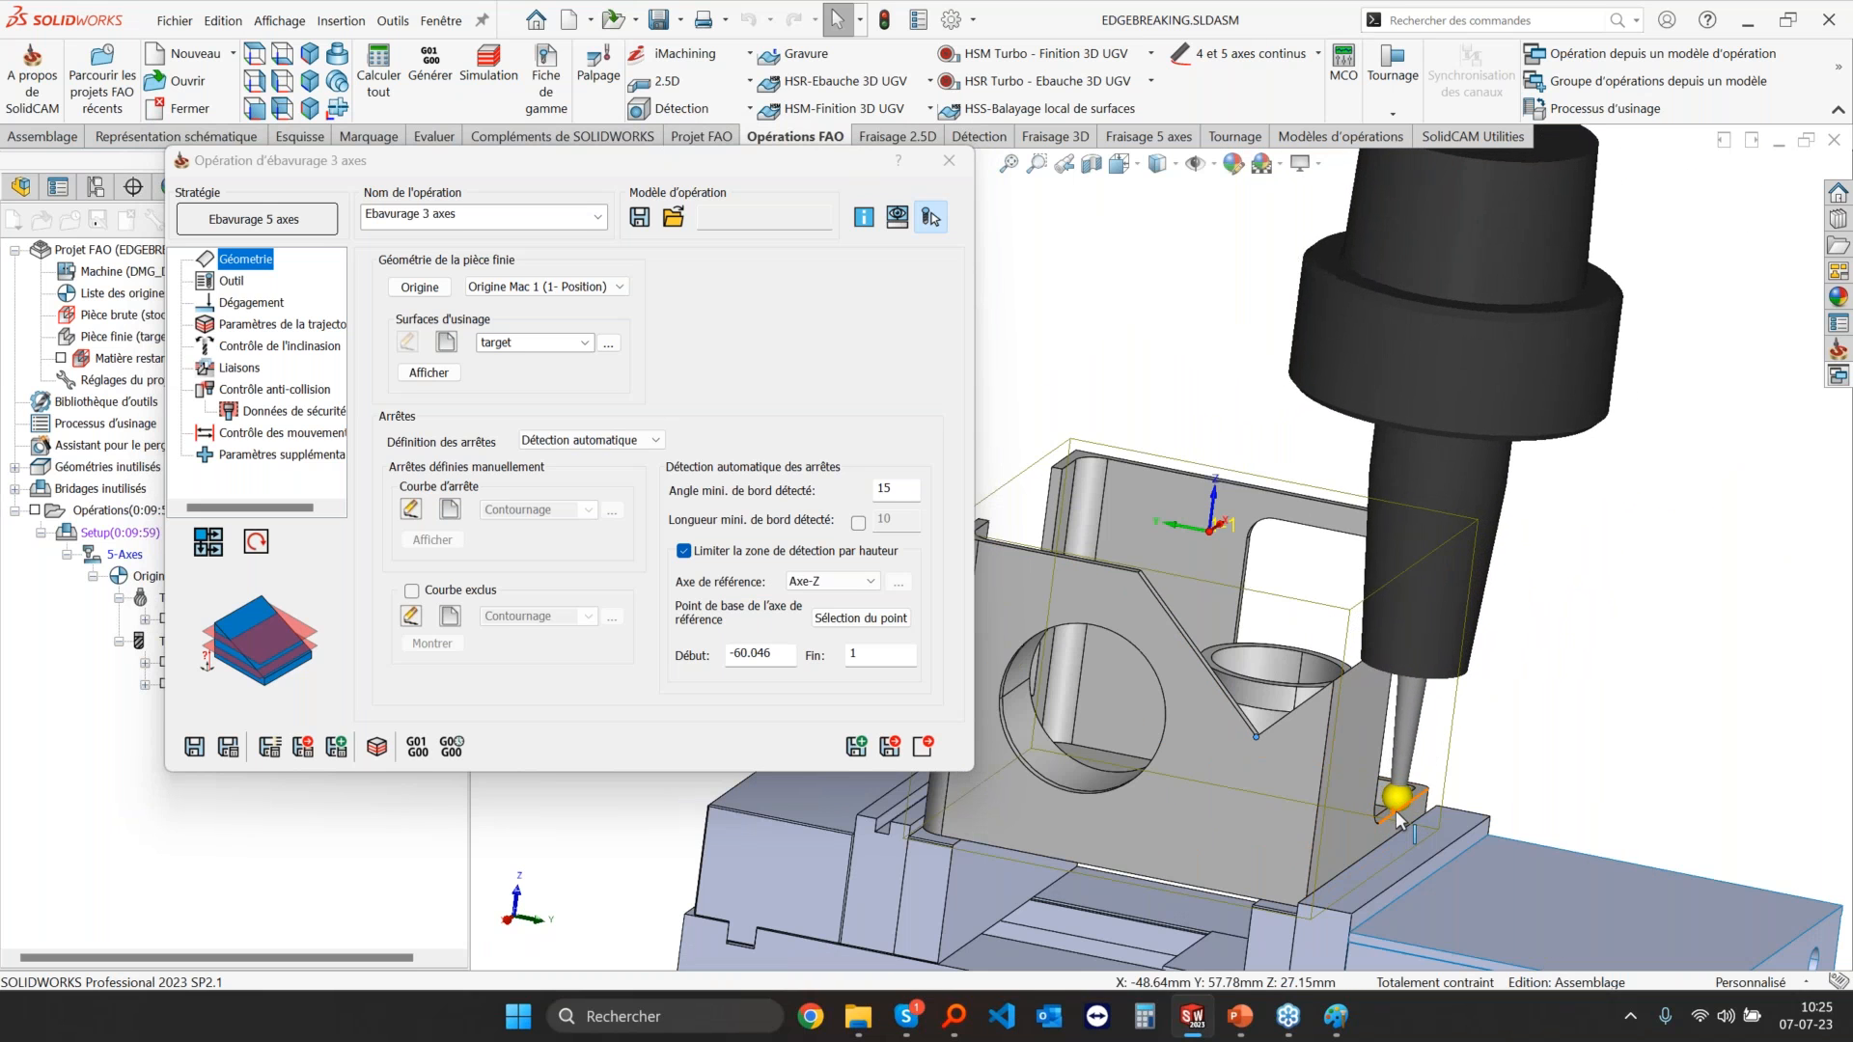
pyautogui.click(773, 654)
pyautogui.click(862, 658)
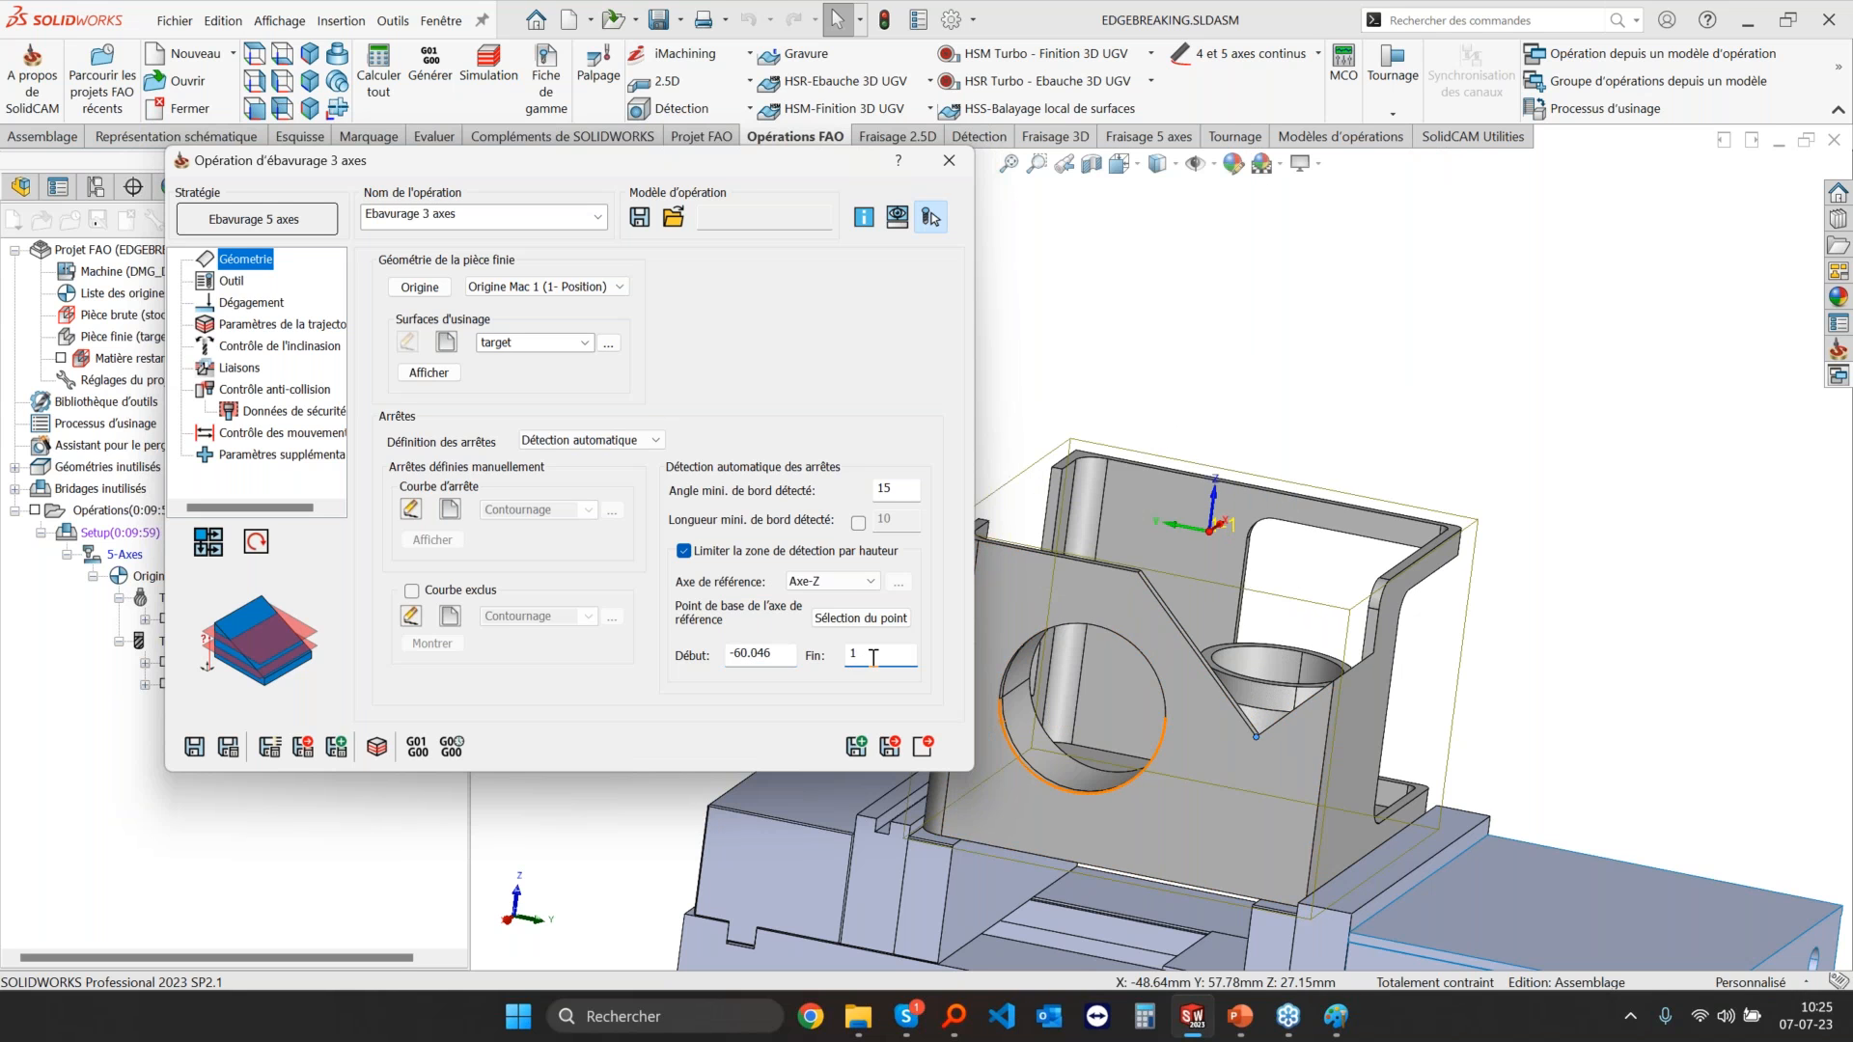
pyautogui.click(719, 558)
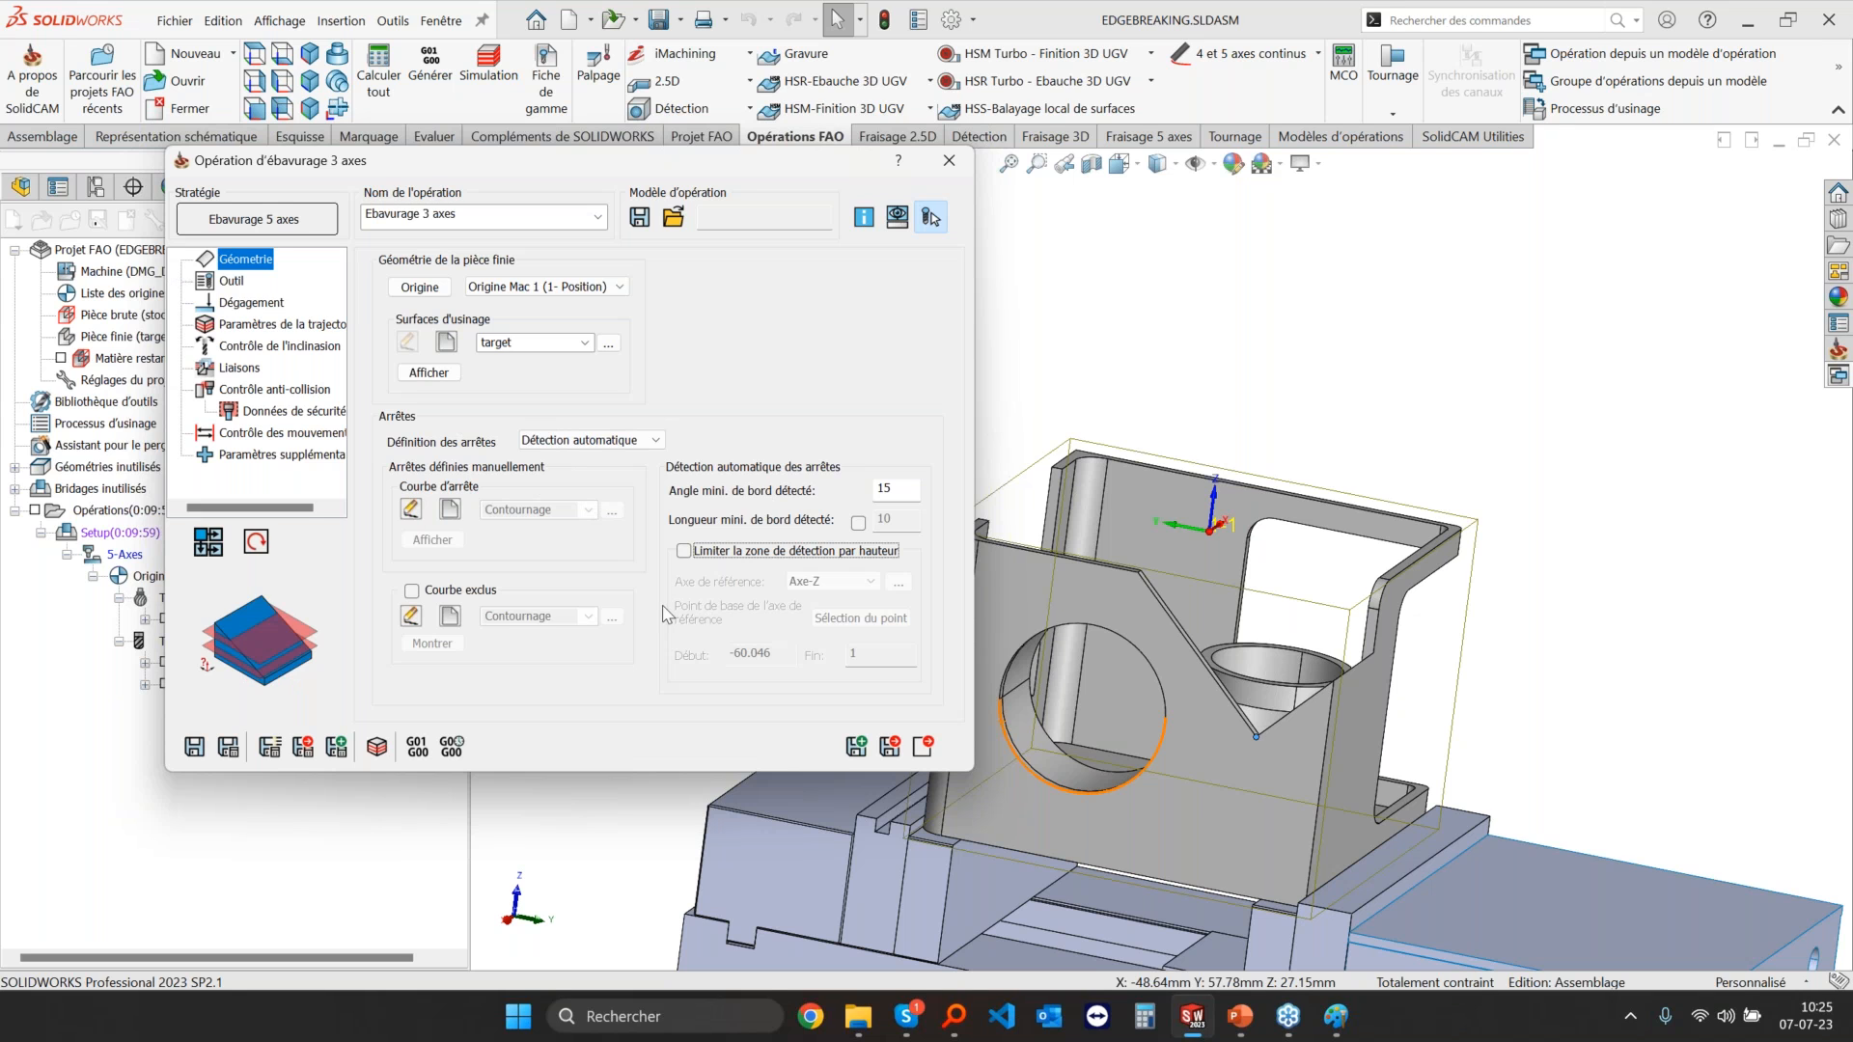
# Step: Review the operation's spherical tool data, motion control and anti-collision settings
pyautogui.click(232, 283)
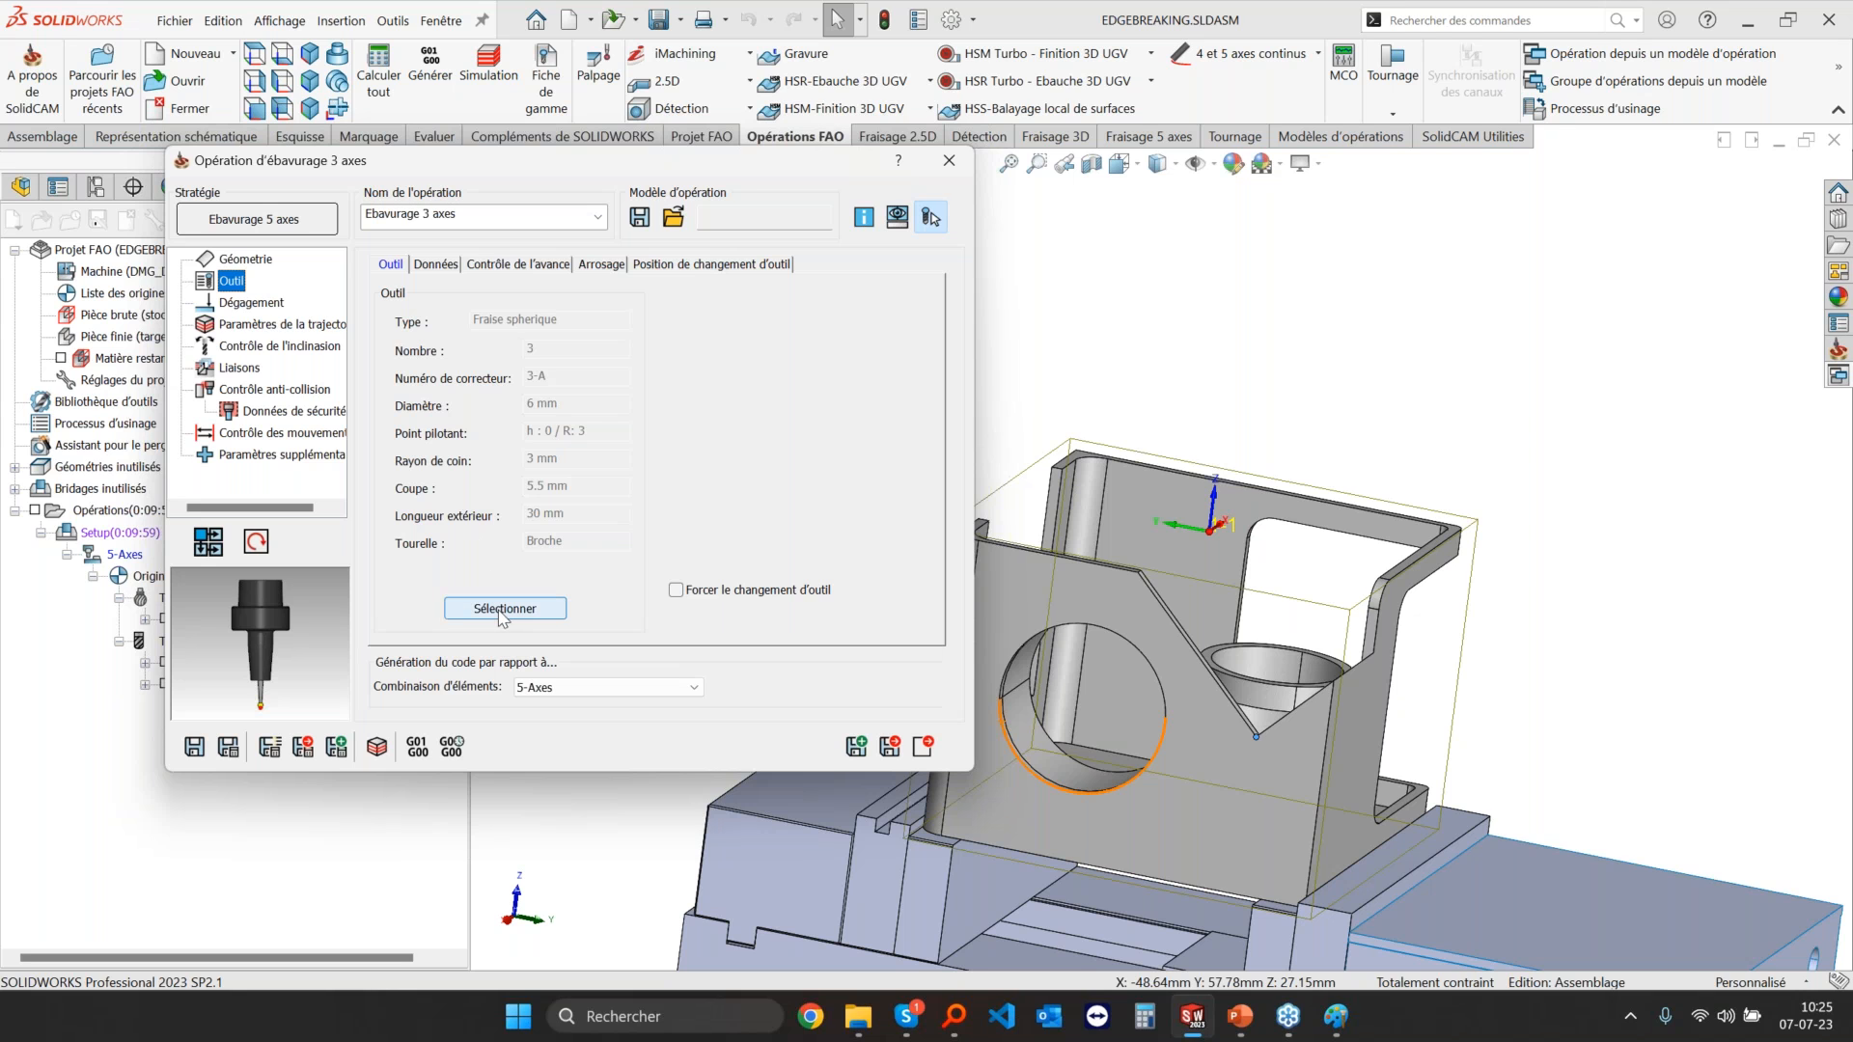
pyautogui.scroll(5, 268, 695)
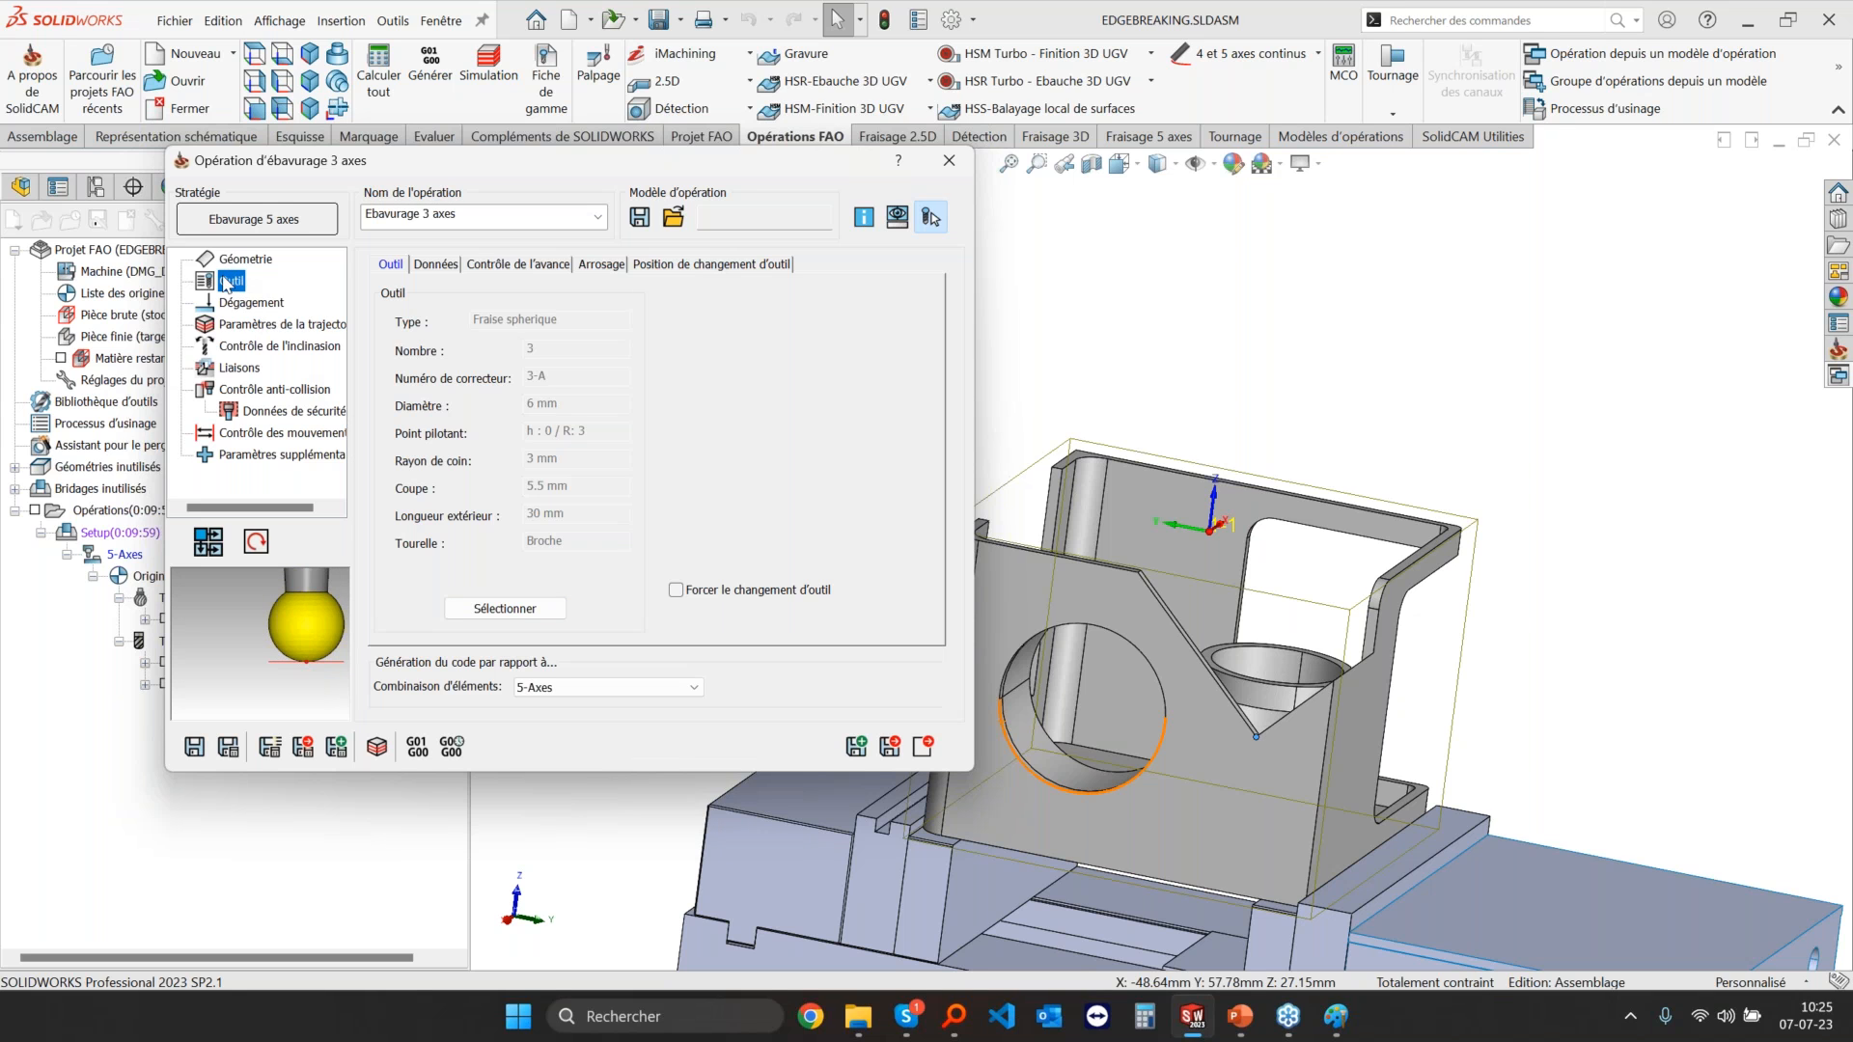
pyautogui.click(257, 433)
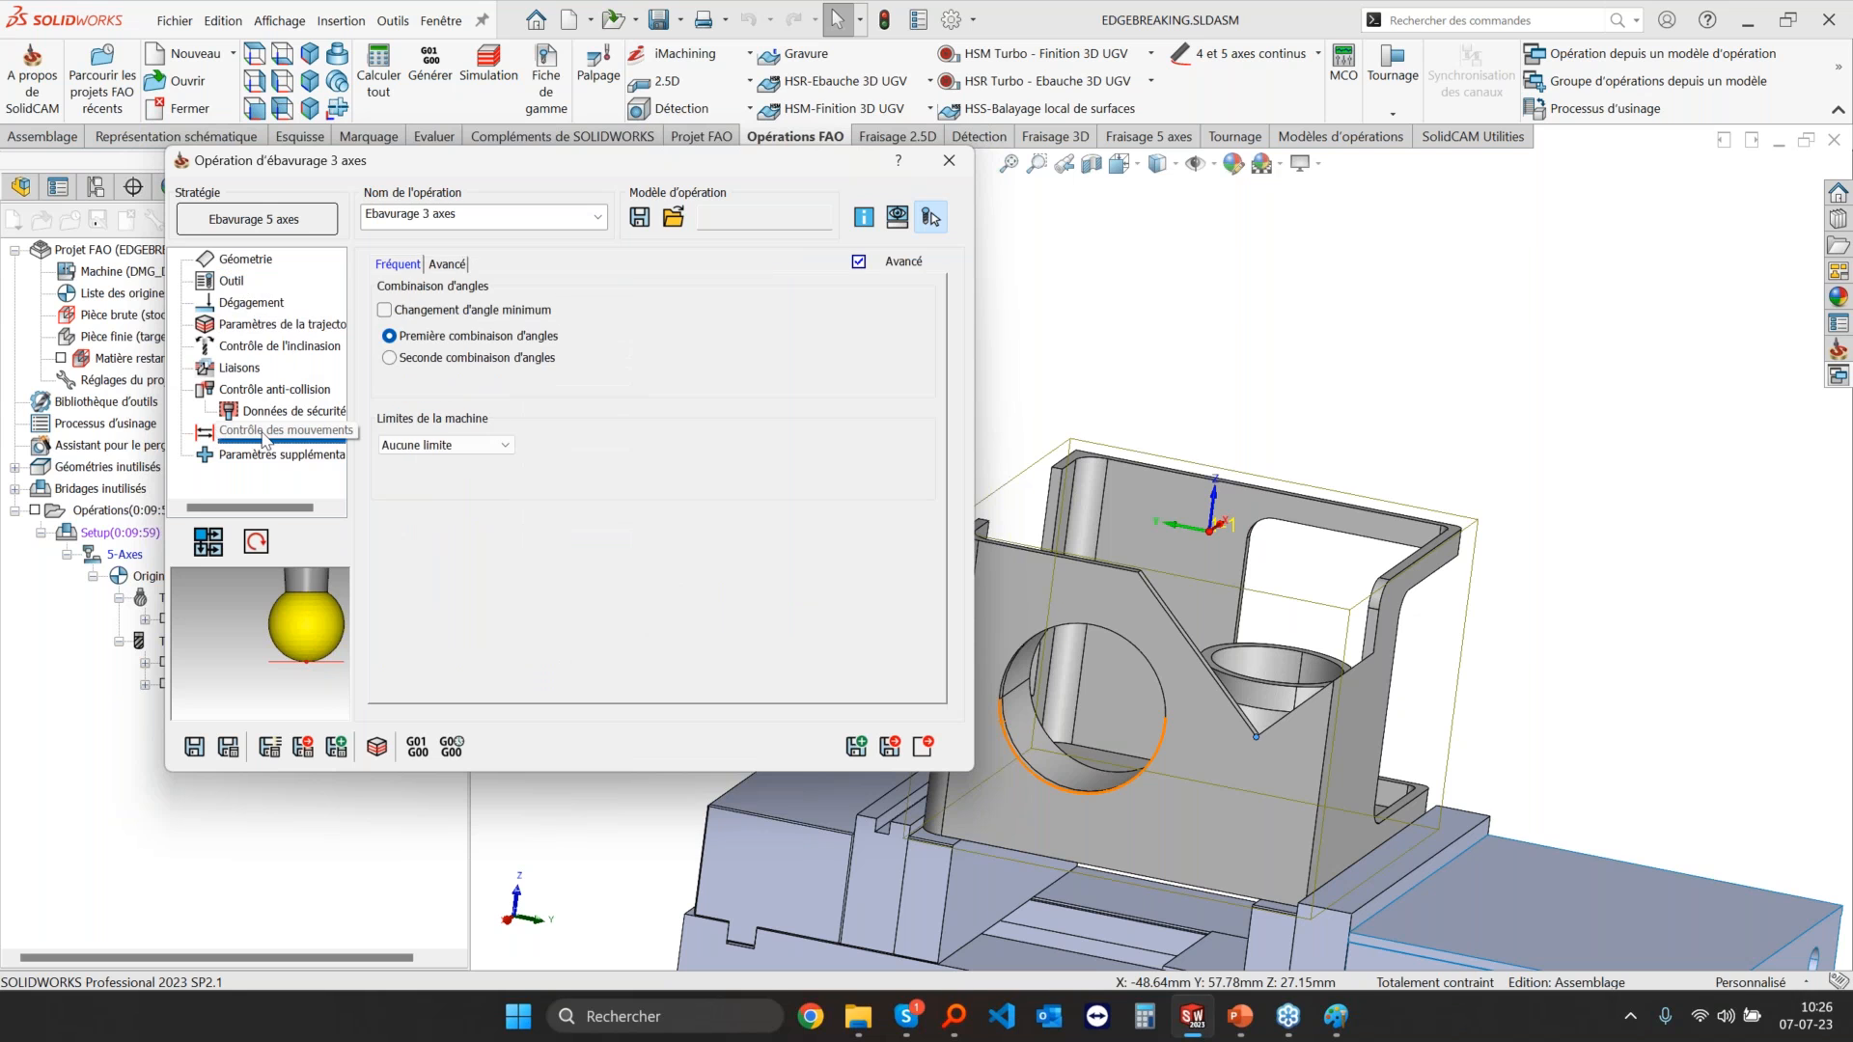
pyautogui.click(243, 390)
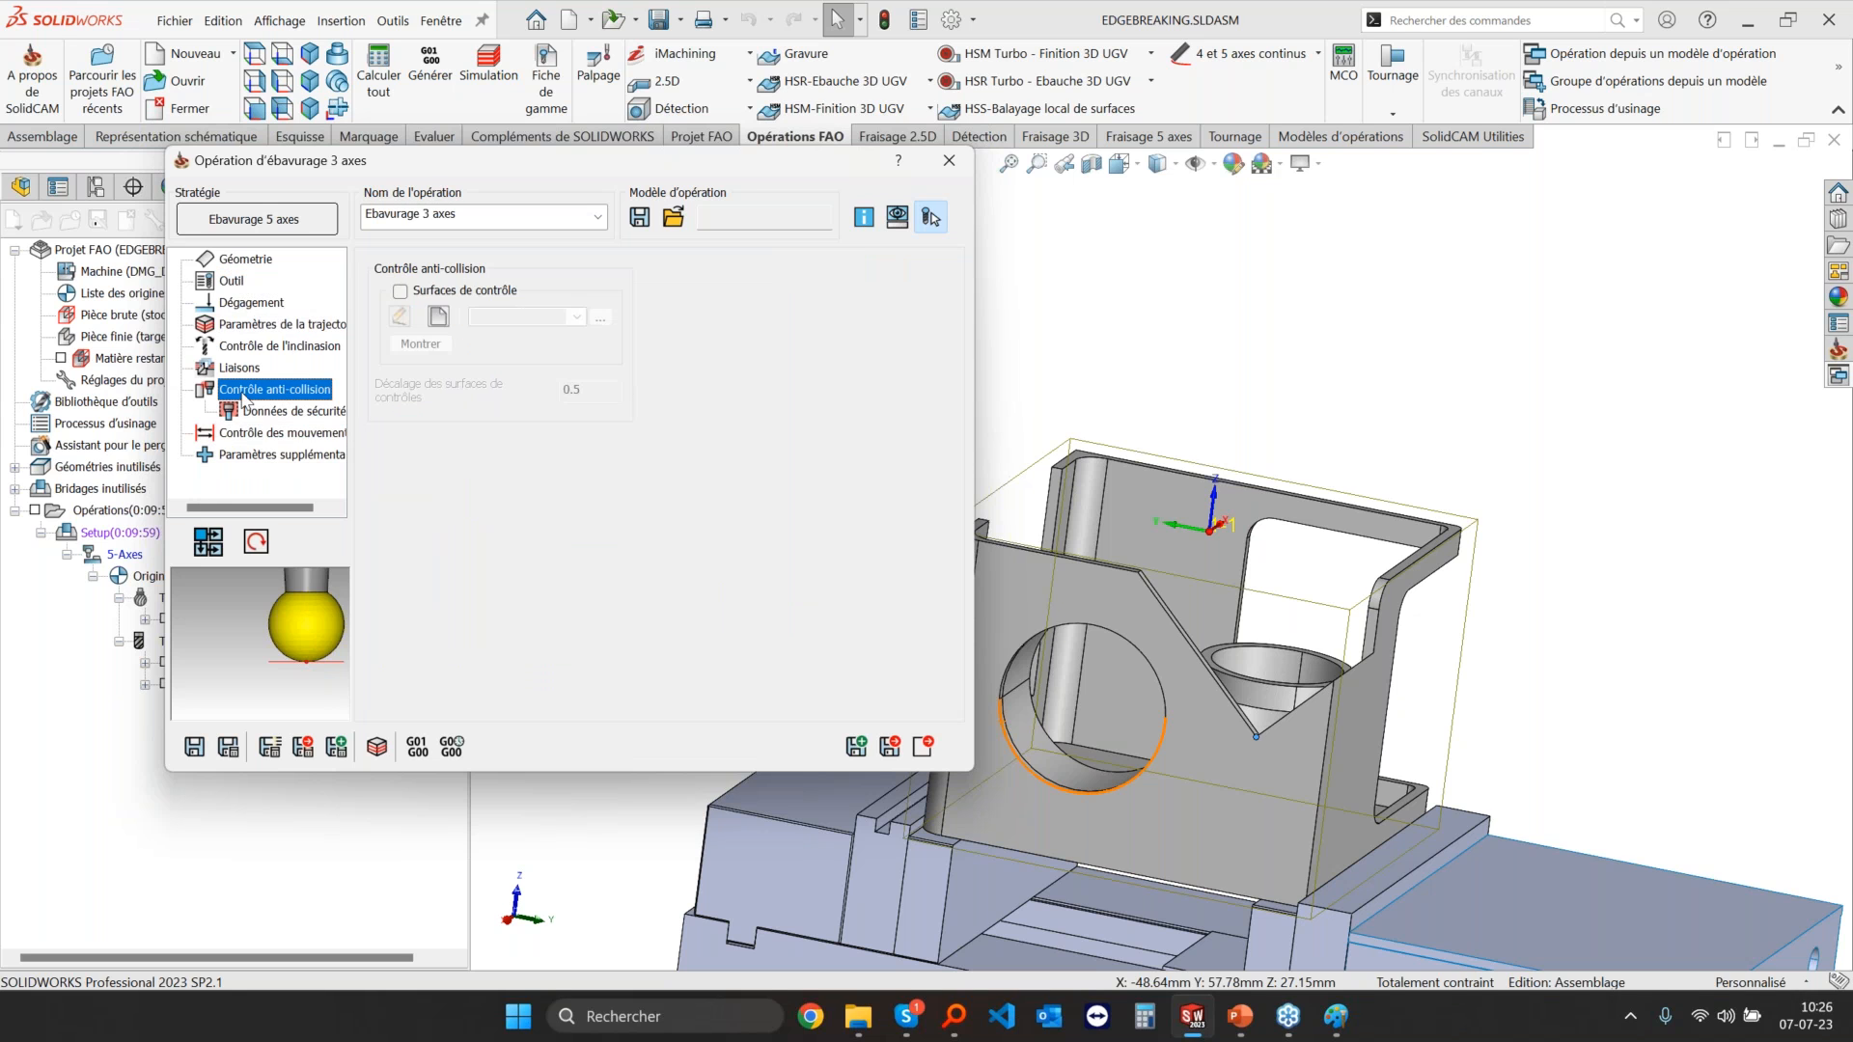
# Step: Review the output formats offered for the operation's tilt control, from 3 Axes to 5 Axes
pyautogui.click(251, 347)
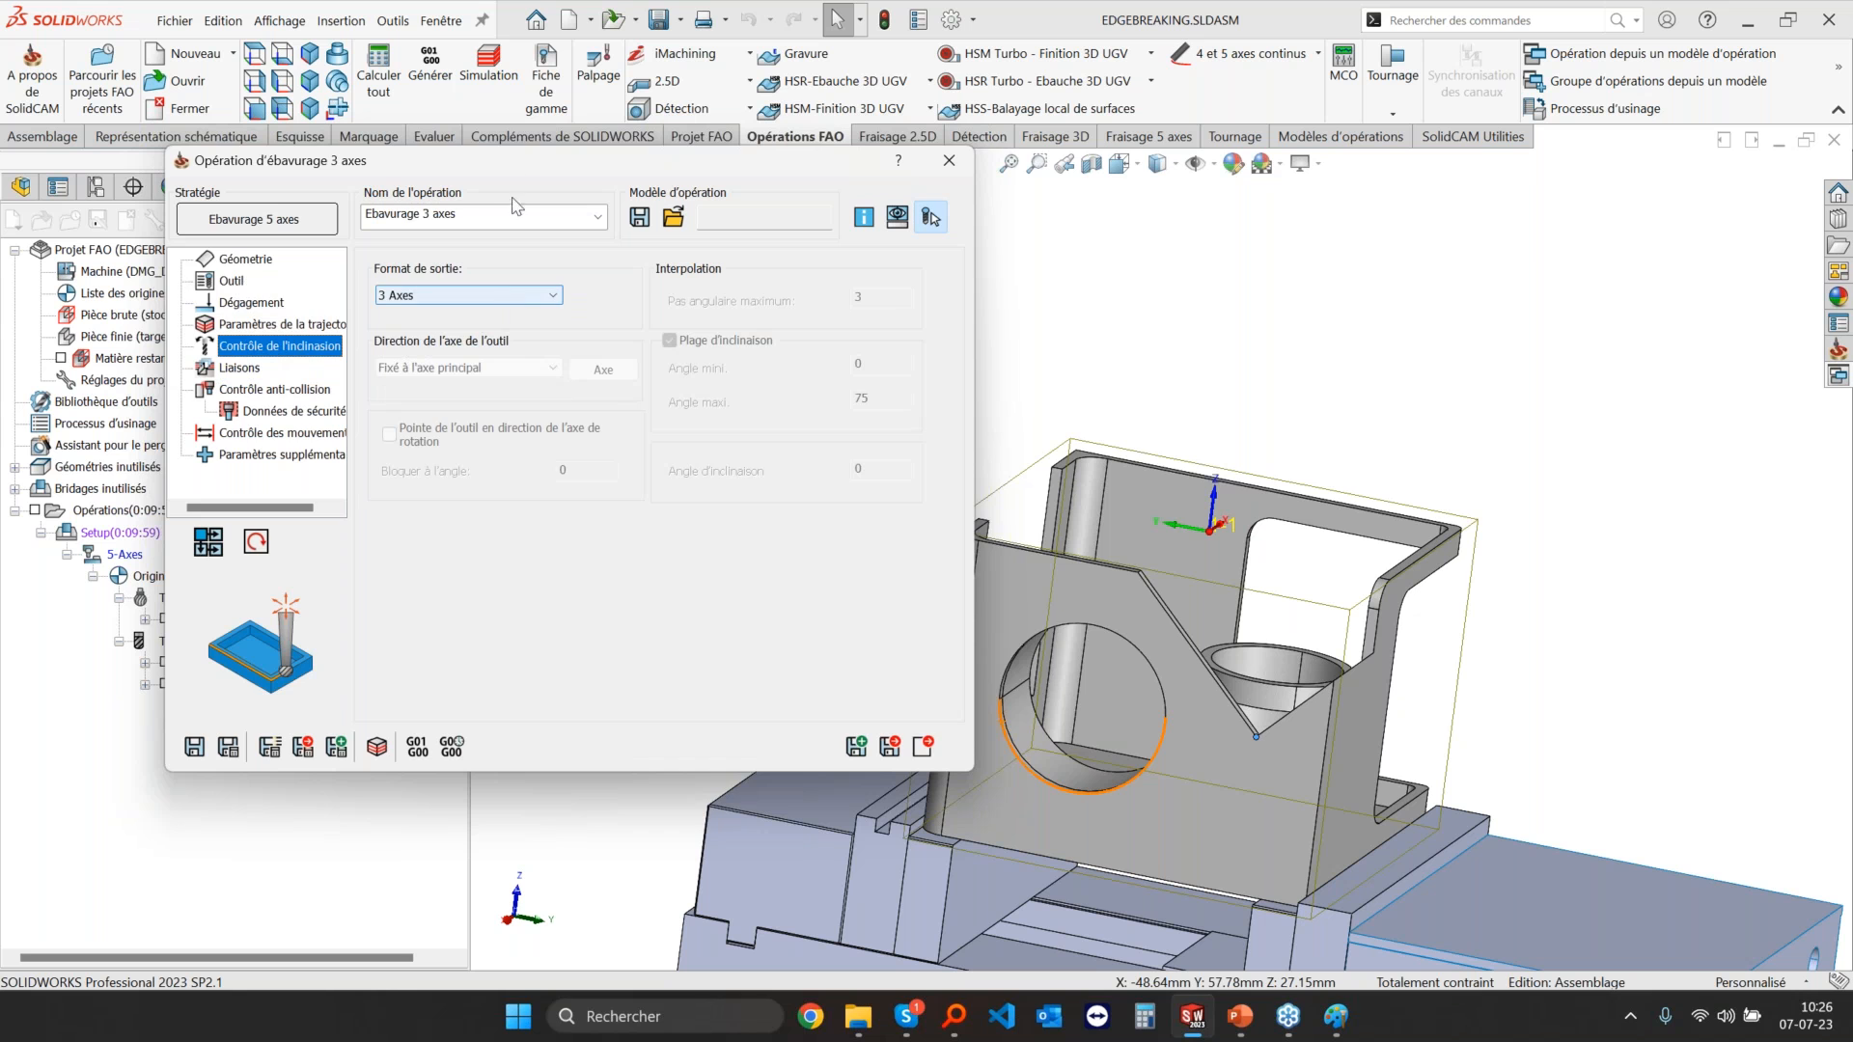
pyautogui.moveTo(511, 172); pyautogui.dragTo(808, 189)
pyautogui.click(769, 312)
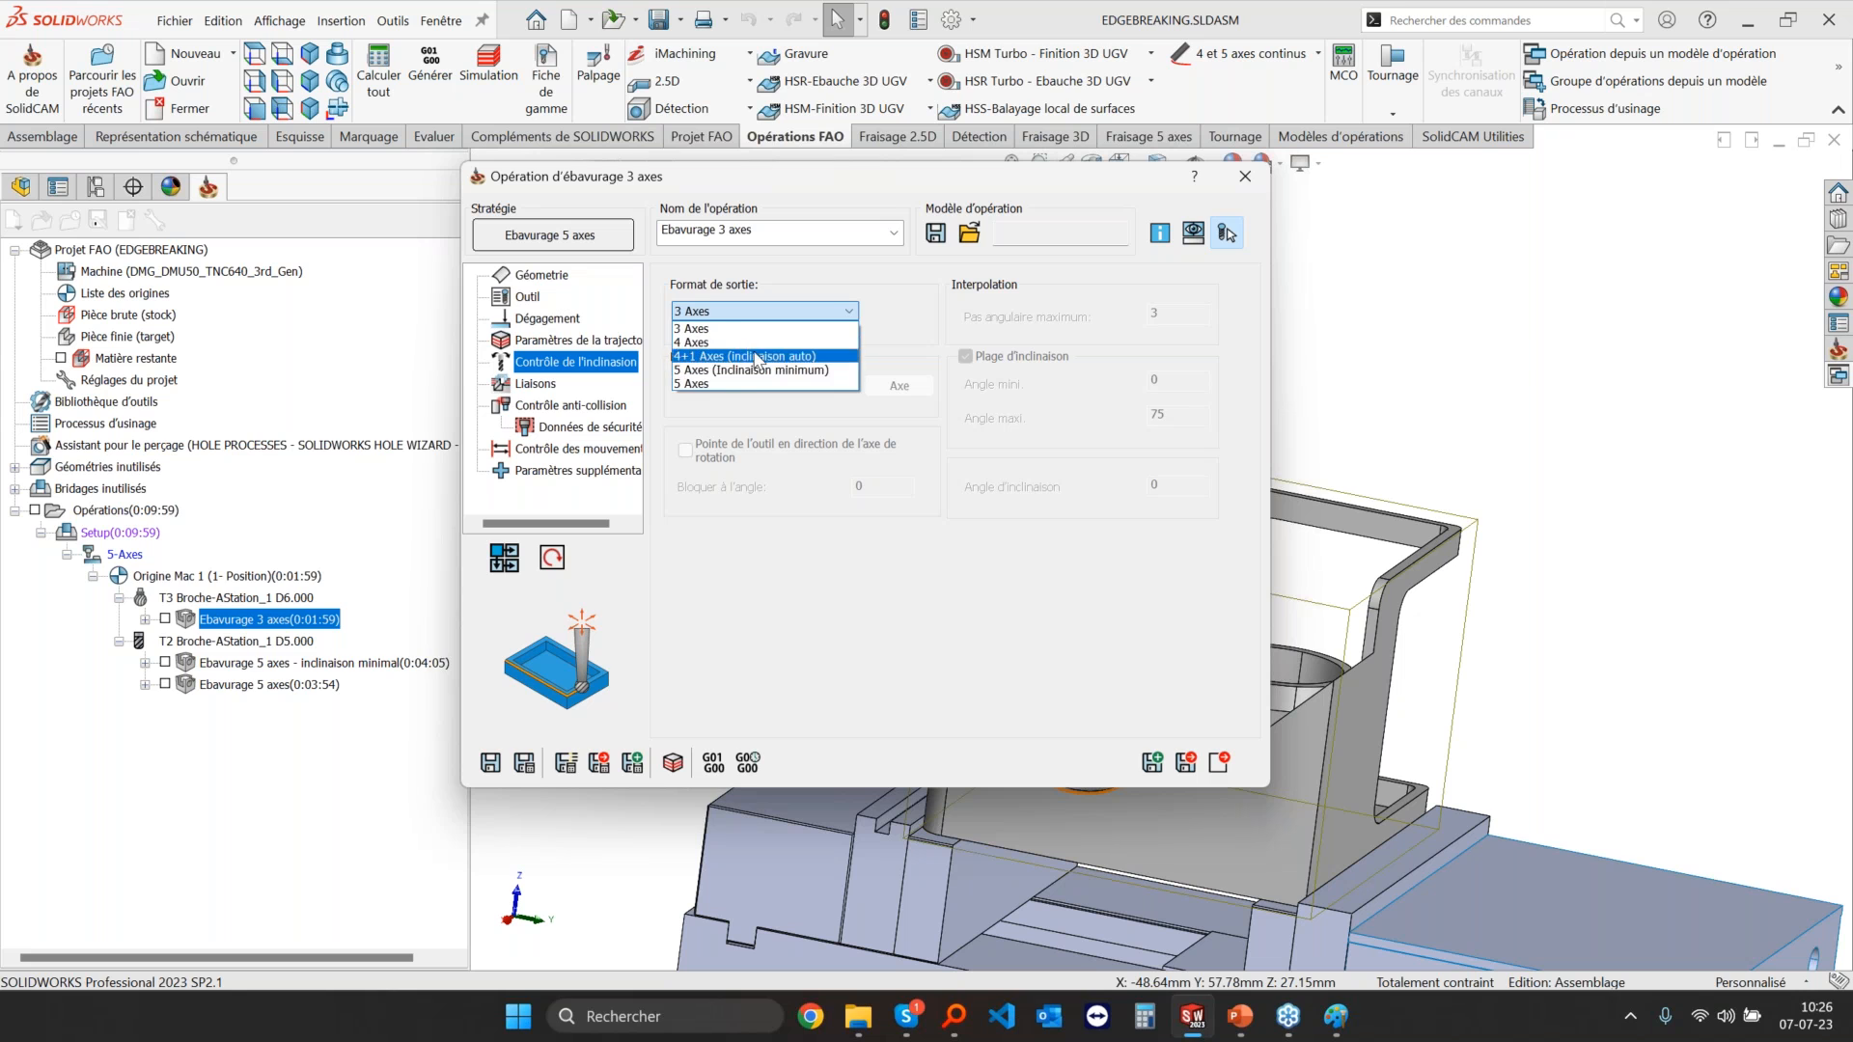
pyautogui.click(976, 640)
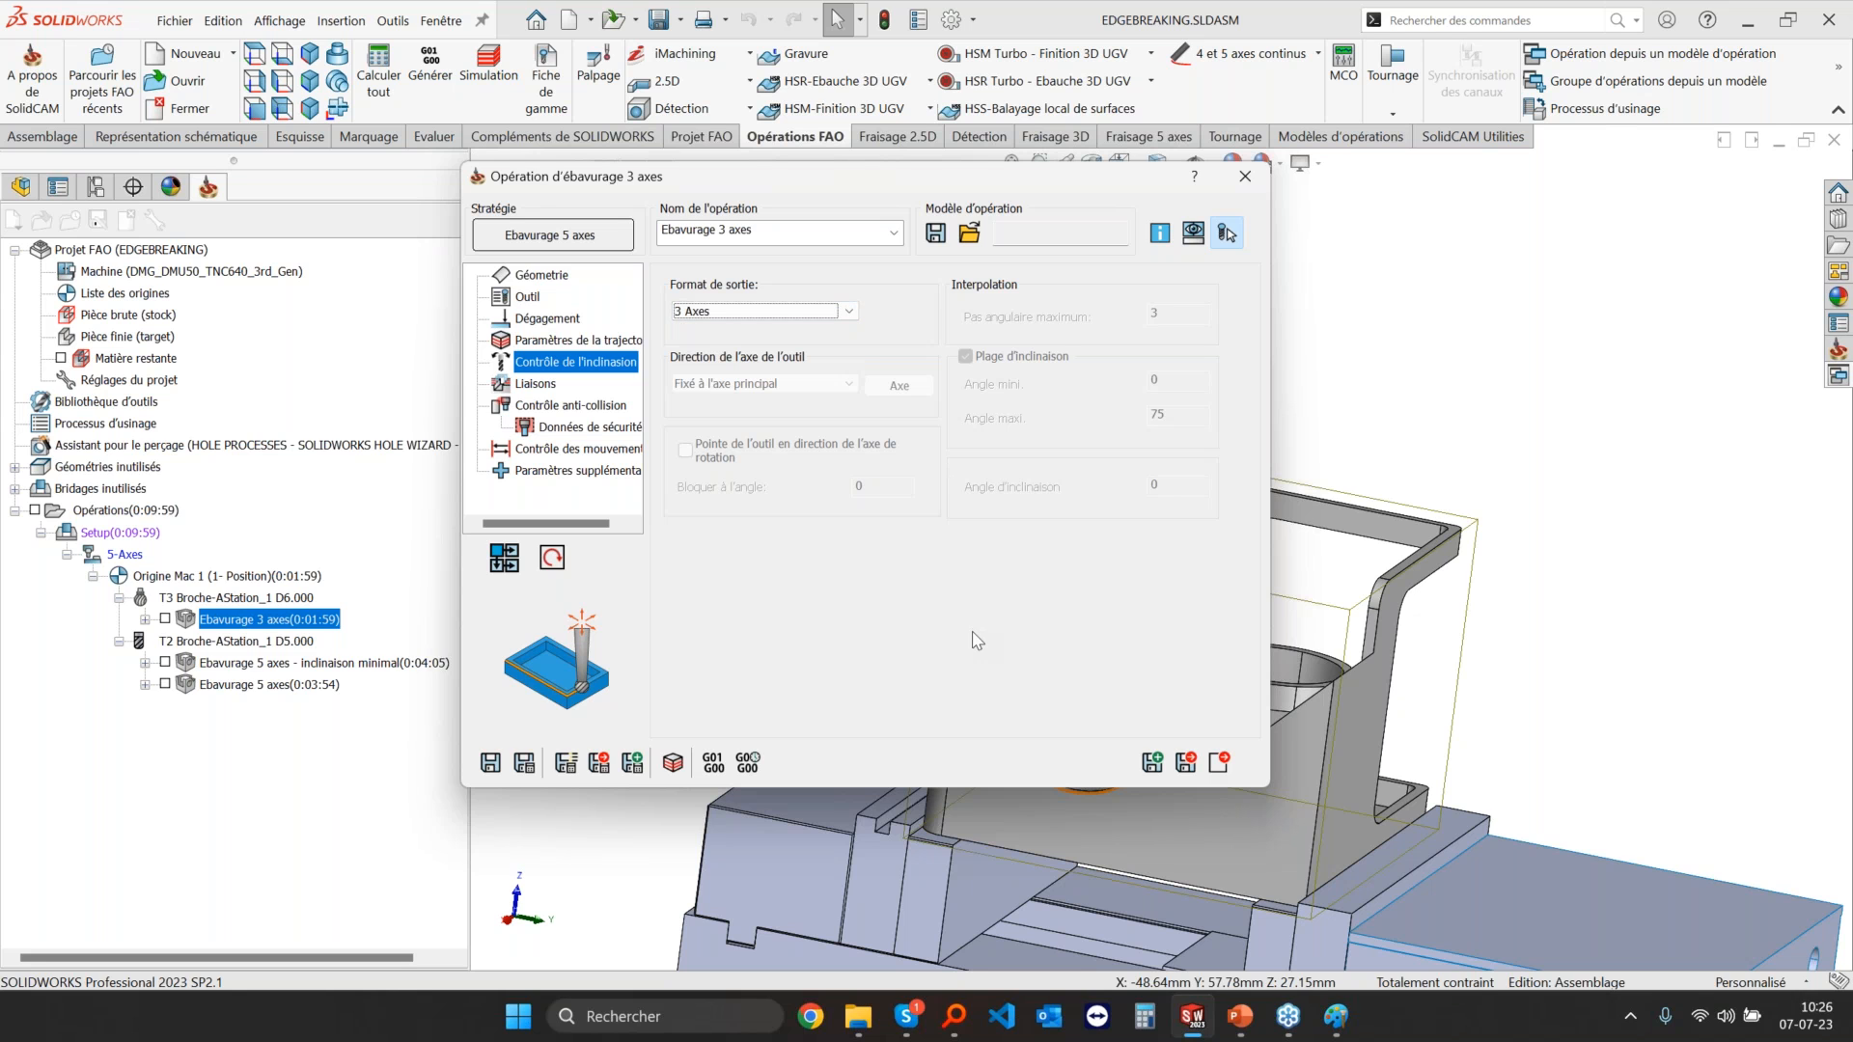
# Step: Preview the spherical tool against the part's upper rim and compare it with the available output formats
pyautogui.click(1499, 451)
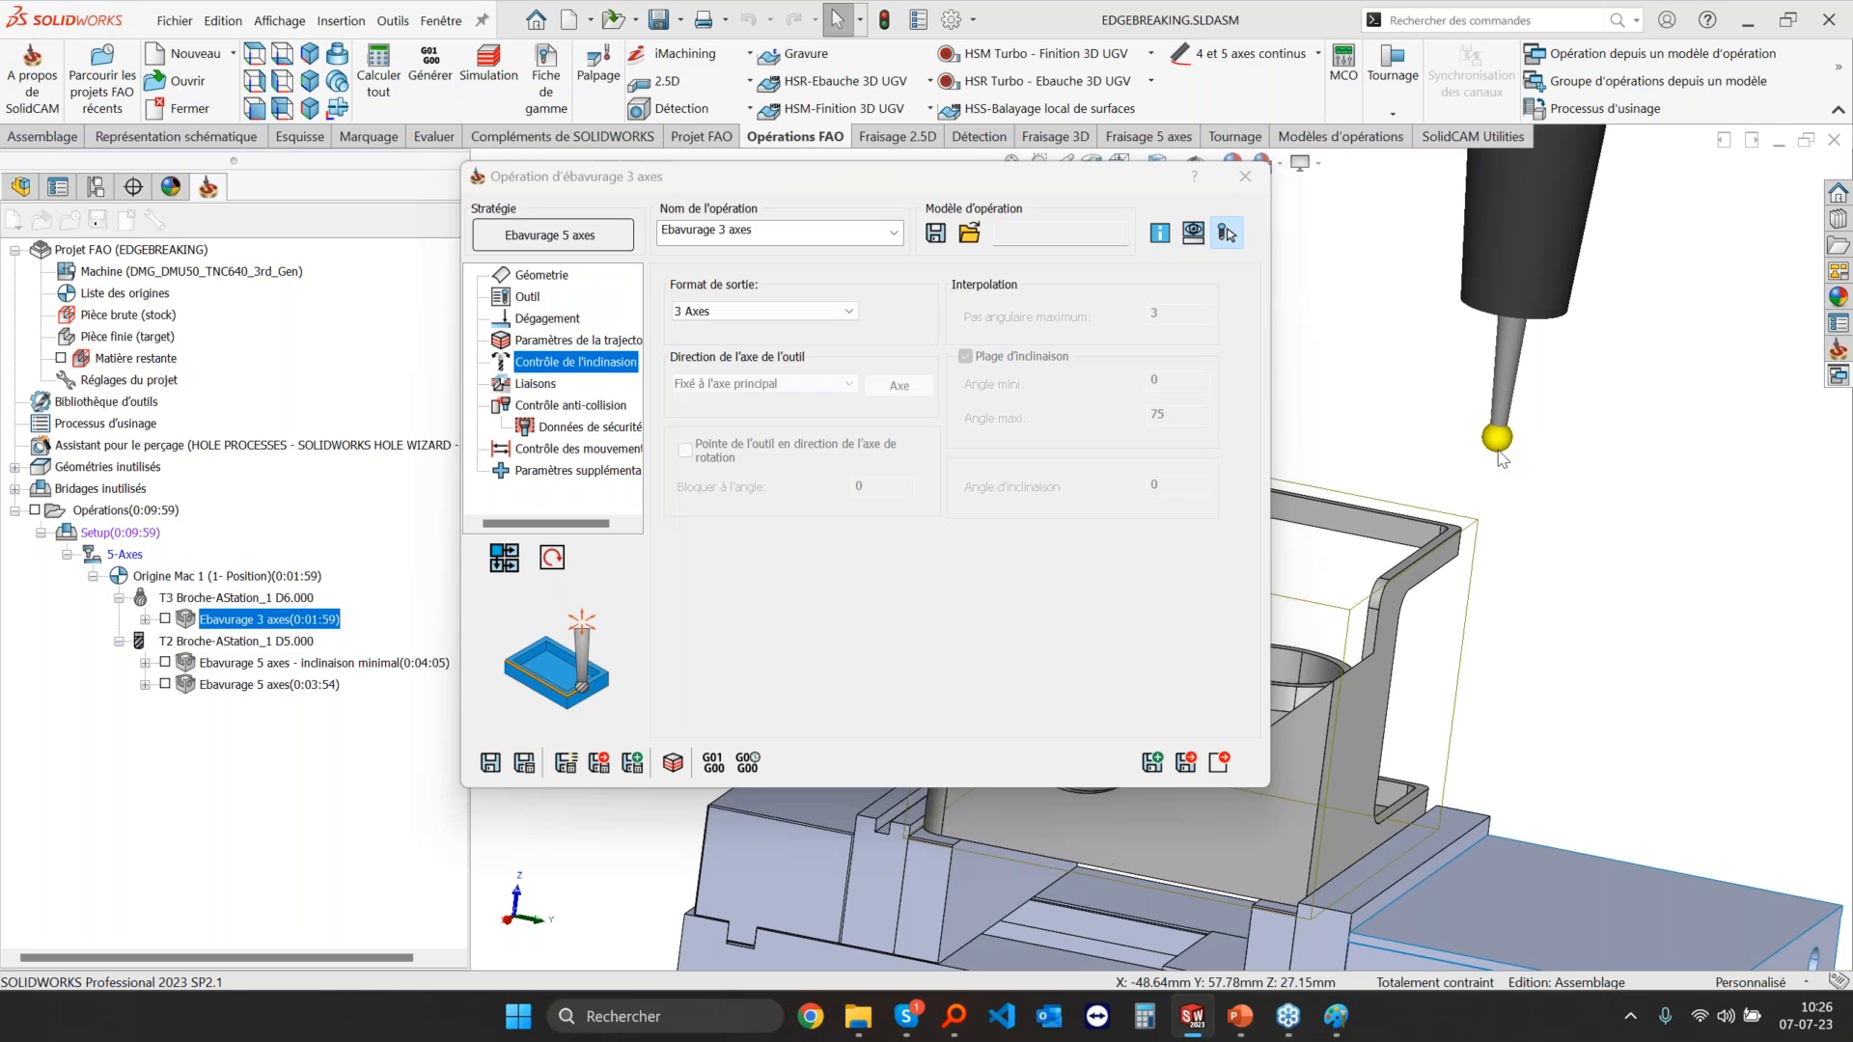
pyautogui.scroll(-3, 1490, 498)
pyautogui.moveTo(1403, 571)
pyautogui.mouseDown(button='middle')
pyautogui.moveTo(1430, 542)
pyautogui.moveTo(1415, 579)
pyautogui.mouseUp(button='middle')
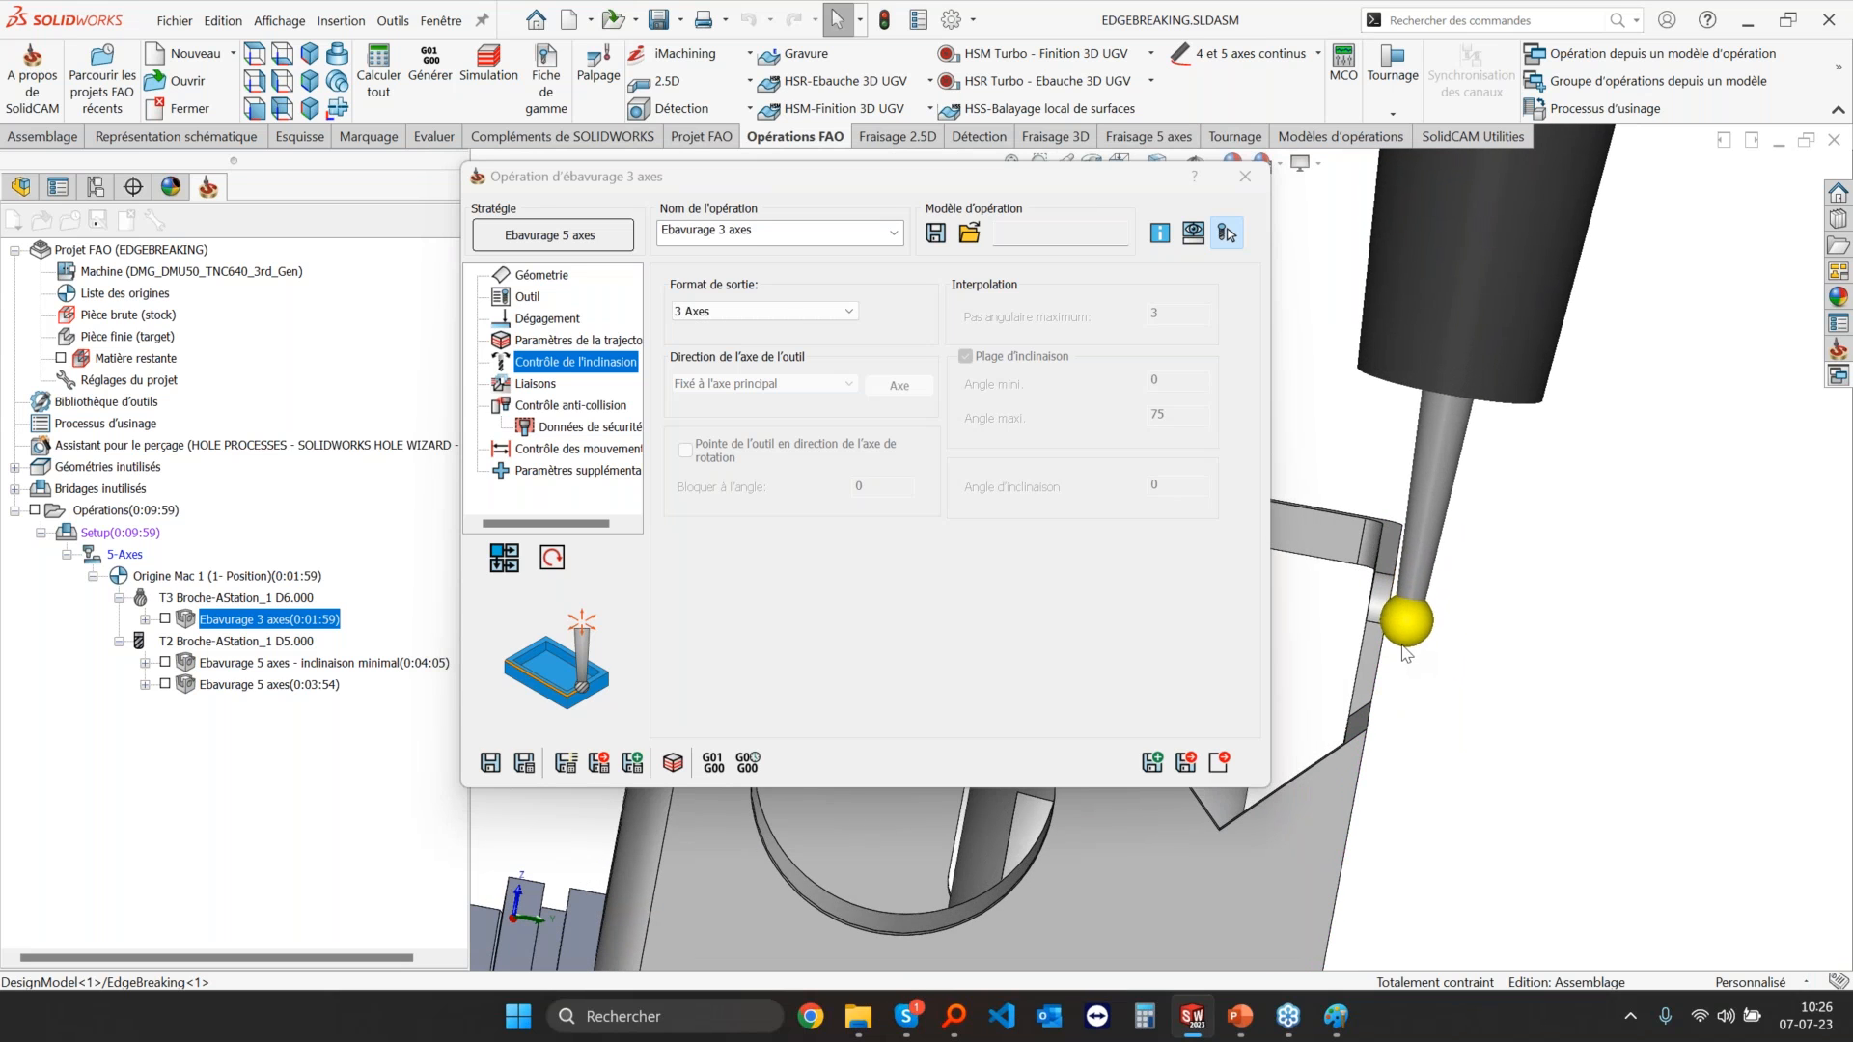
pyautogui.moveTo(1406, 623); pyautogui.dragTo(1529, 562, button='middle')
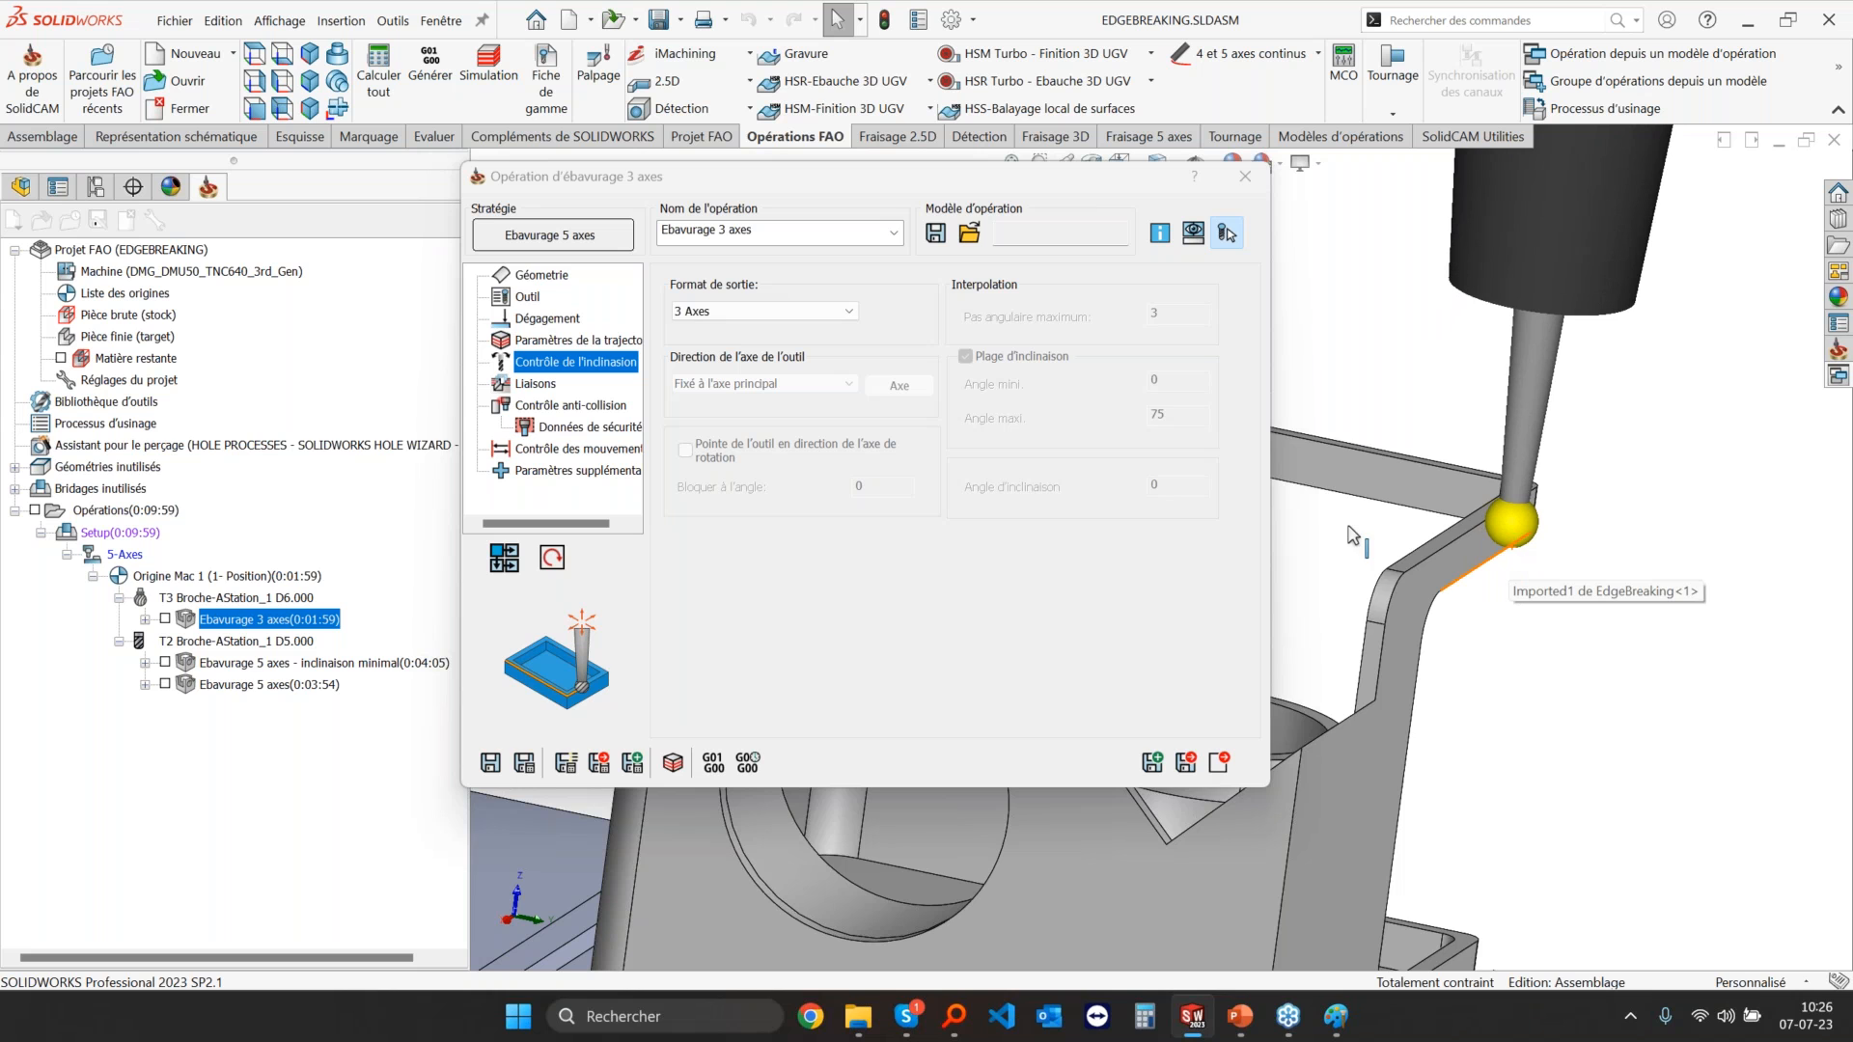
pyautogui.scroll(5, 1356, 536)
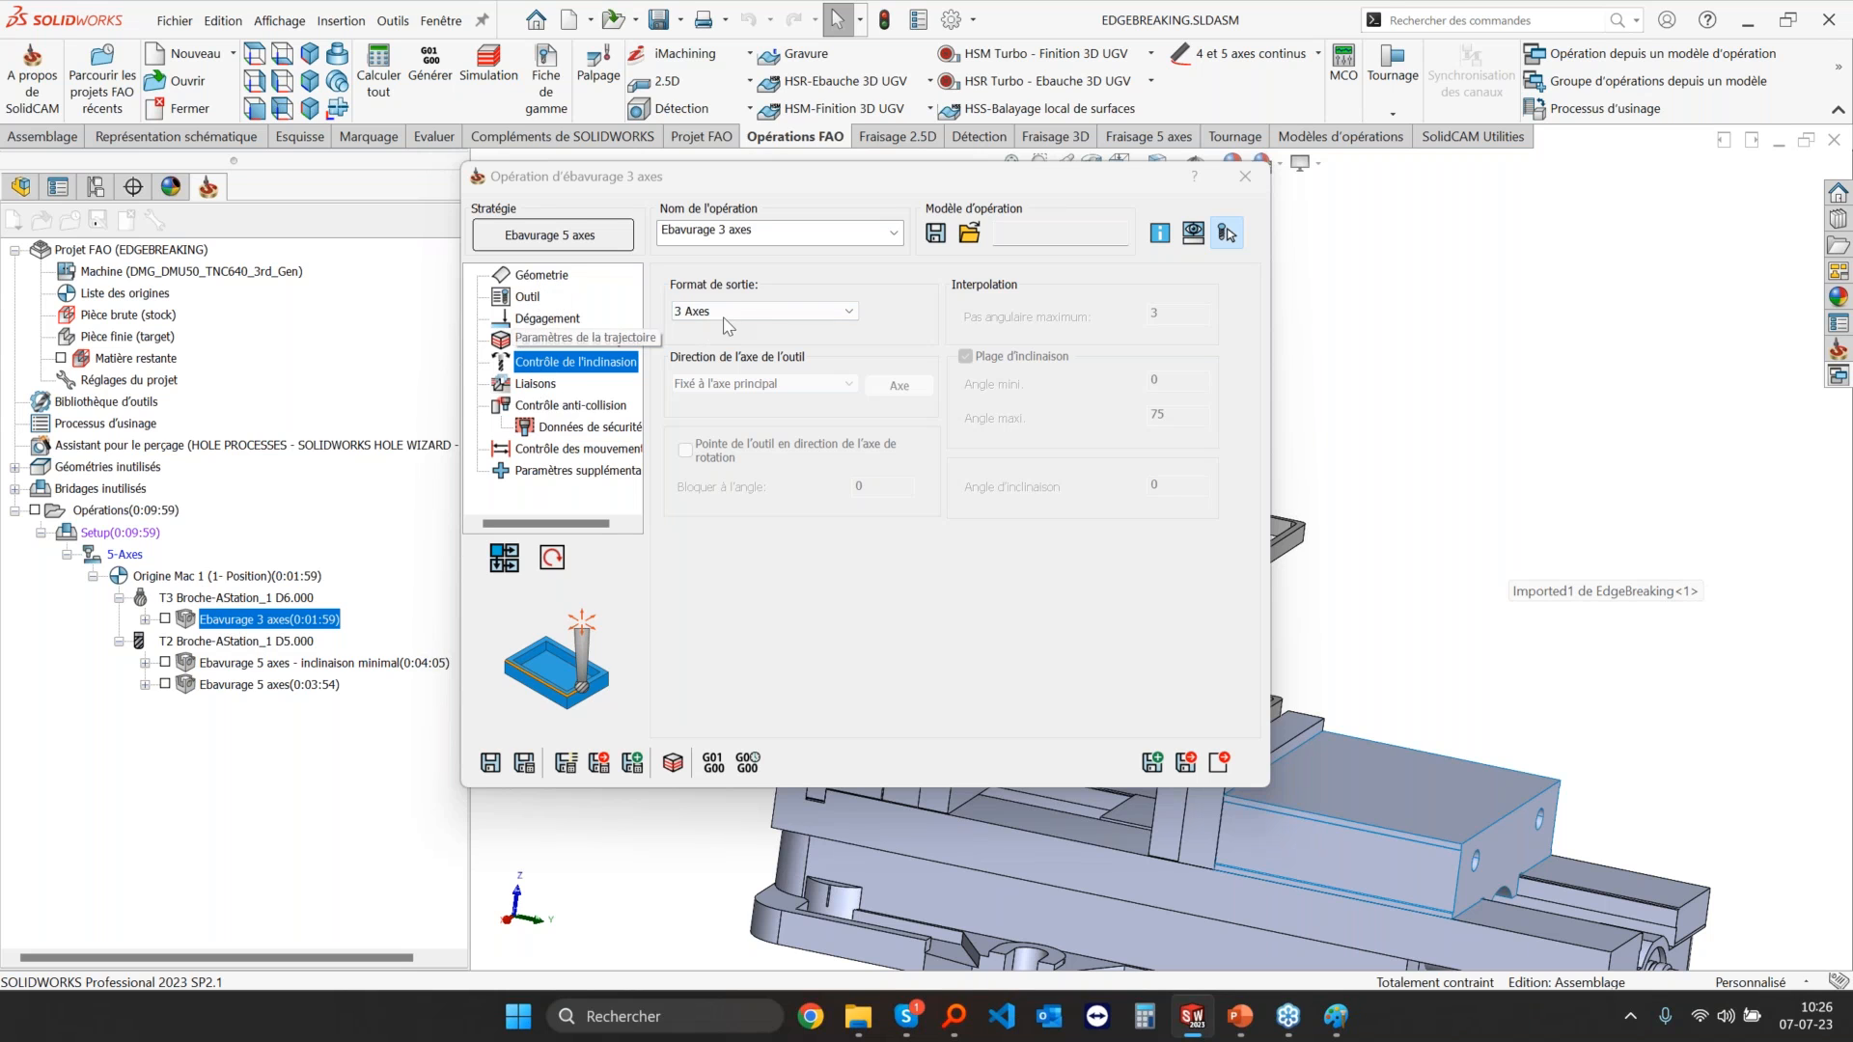
pyautogui.click(736, 312)
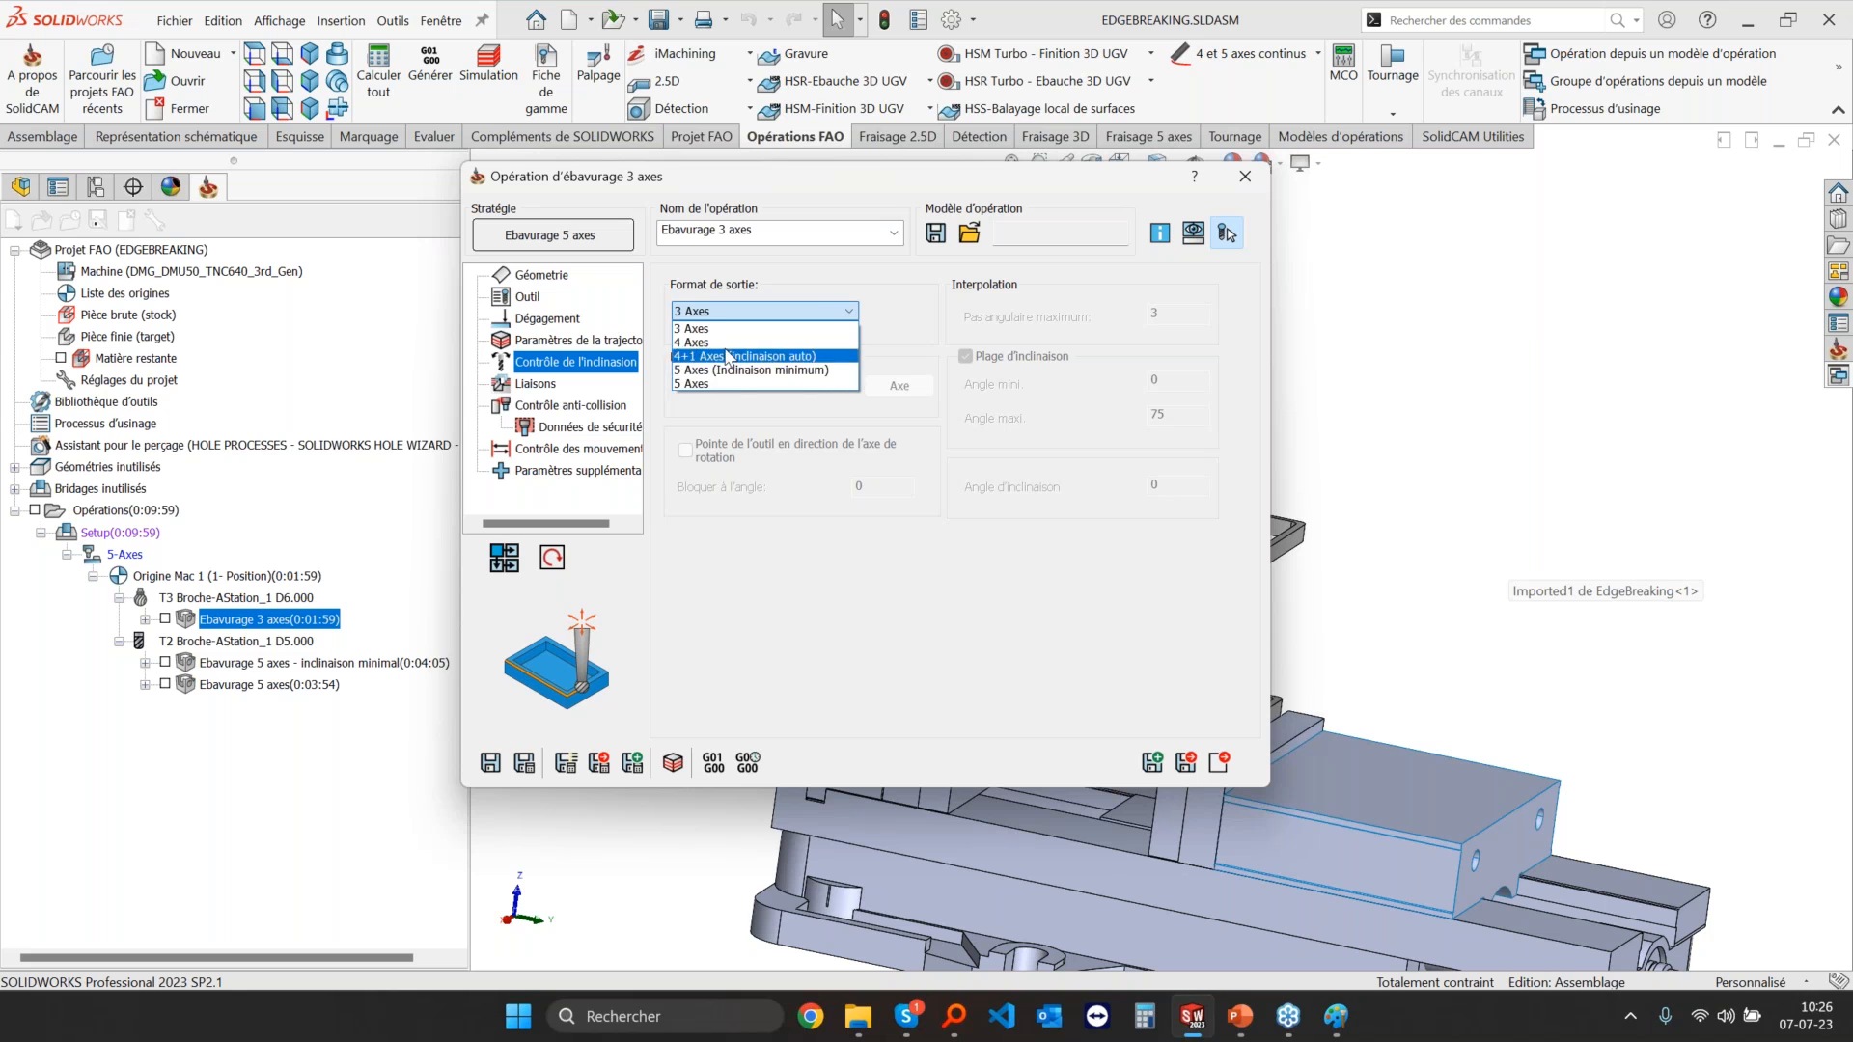
pyautogui.click(790, 552)
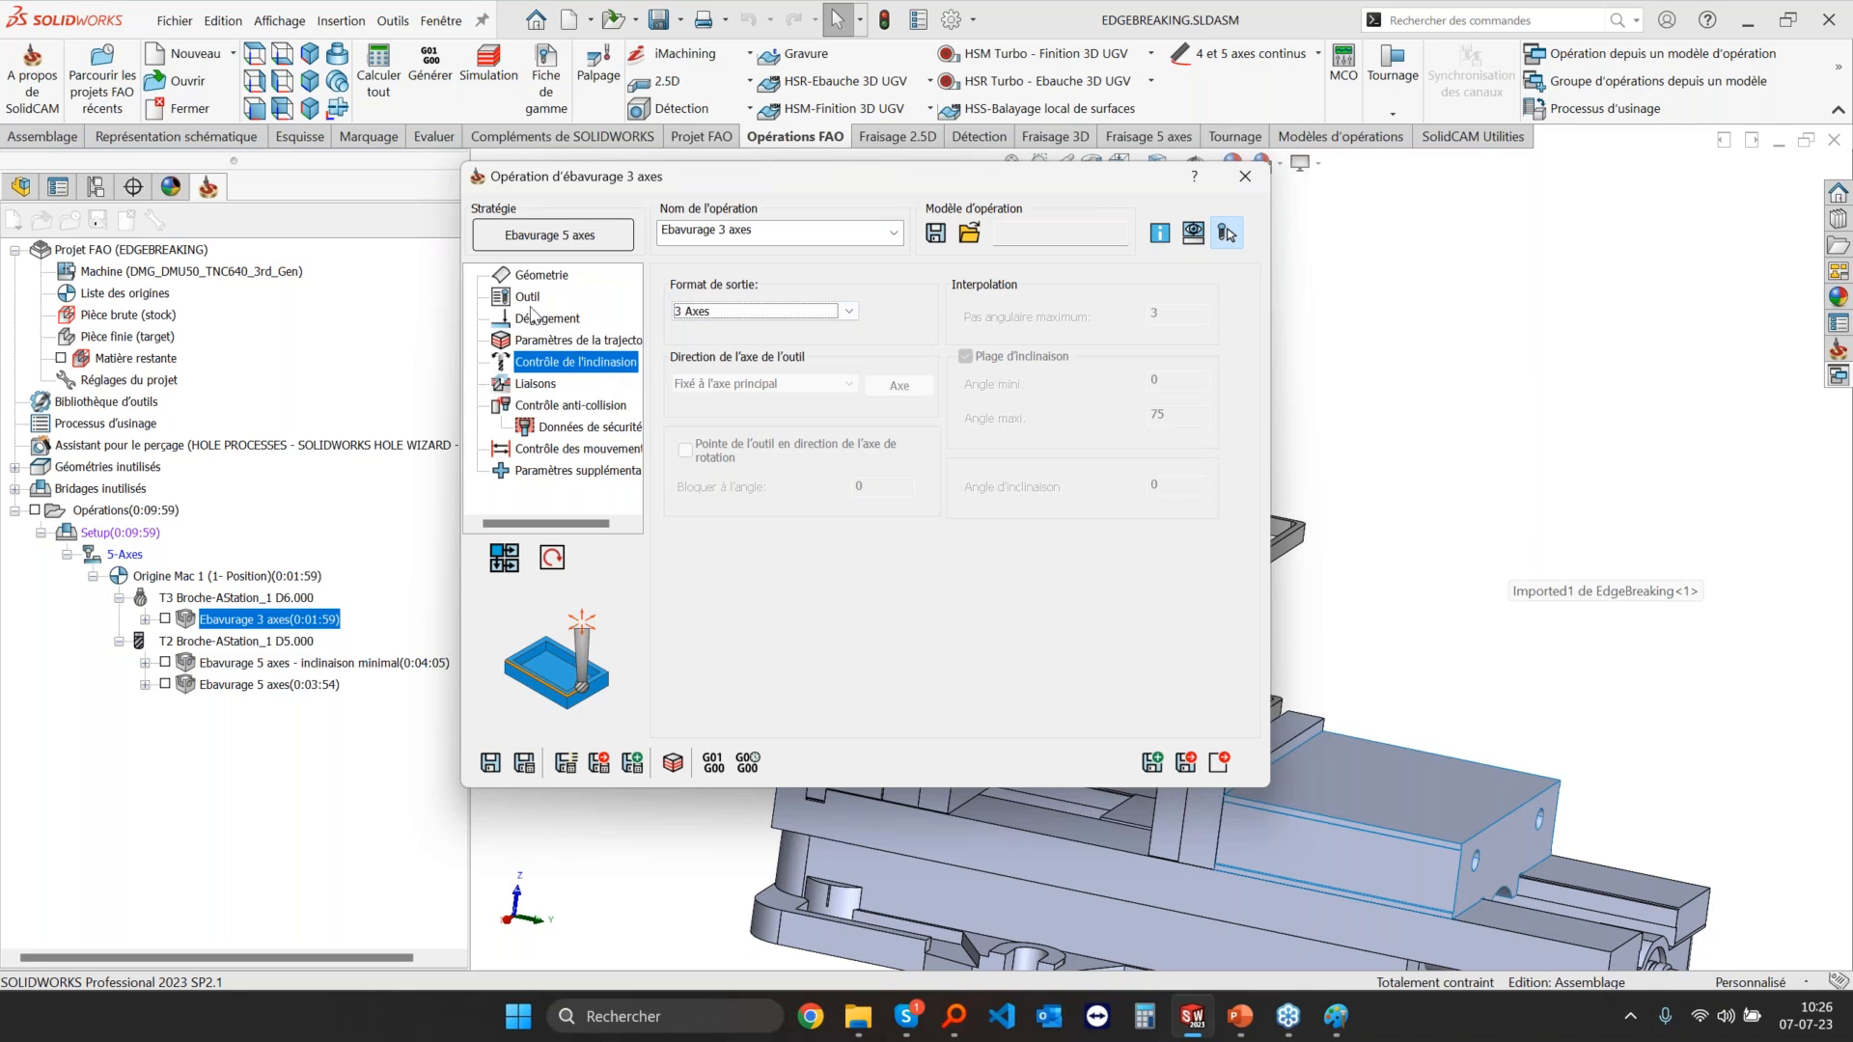
# Step: Review the toolpath parameters for chamfer shape, width, number of passes along the edges, direction and overlap/extension distance
pyautogui.click(522, 341)
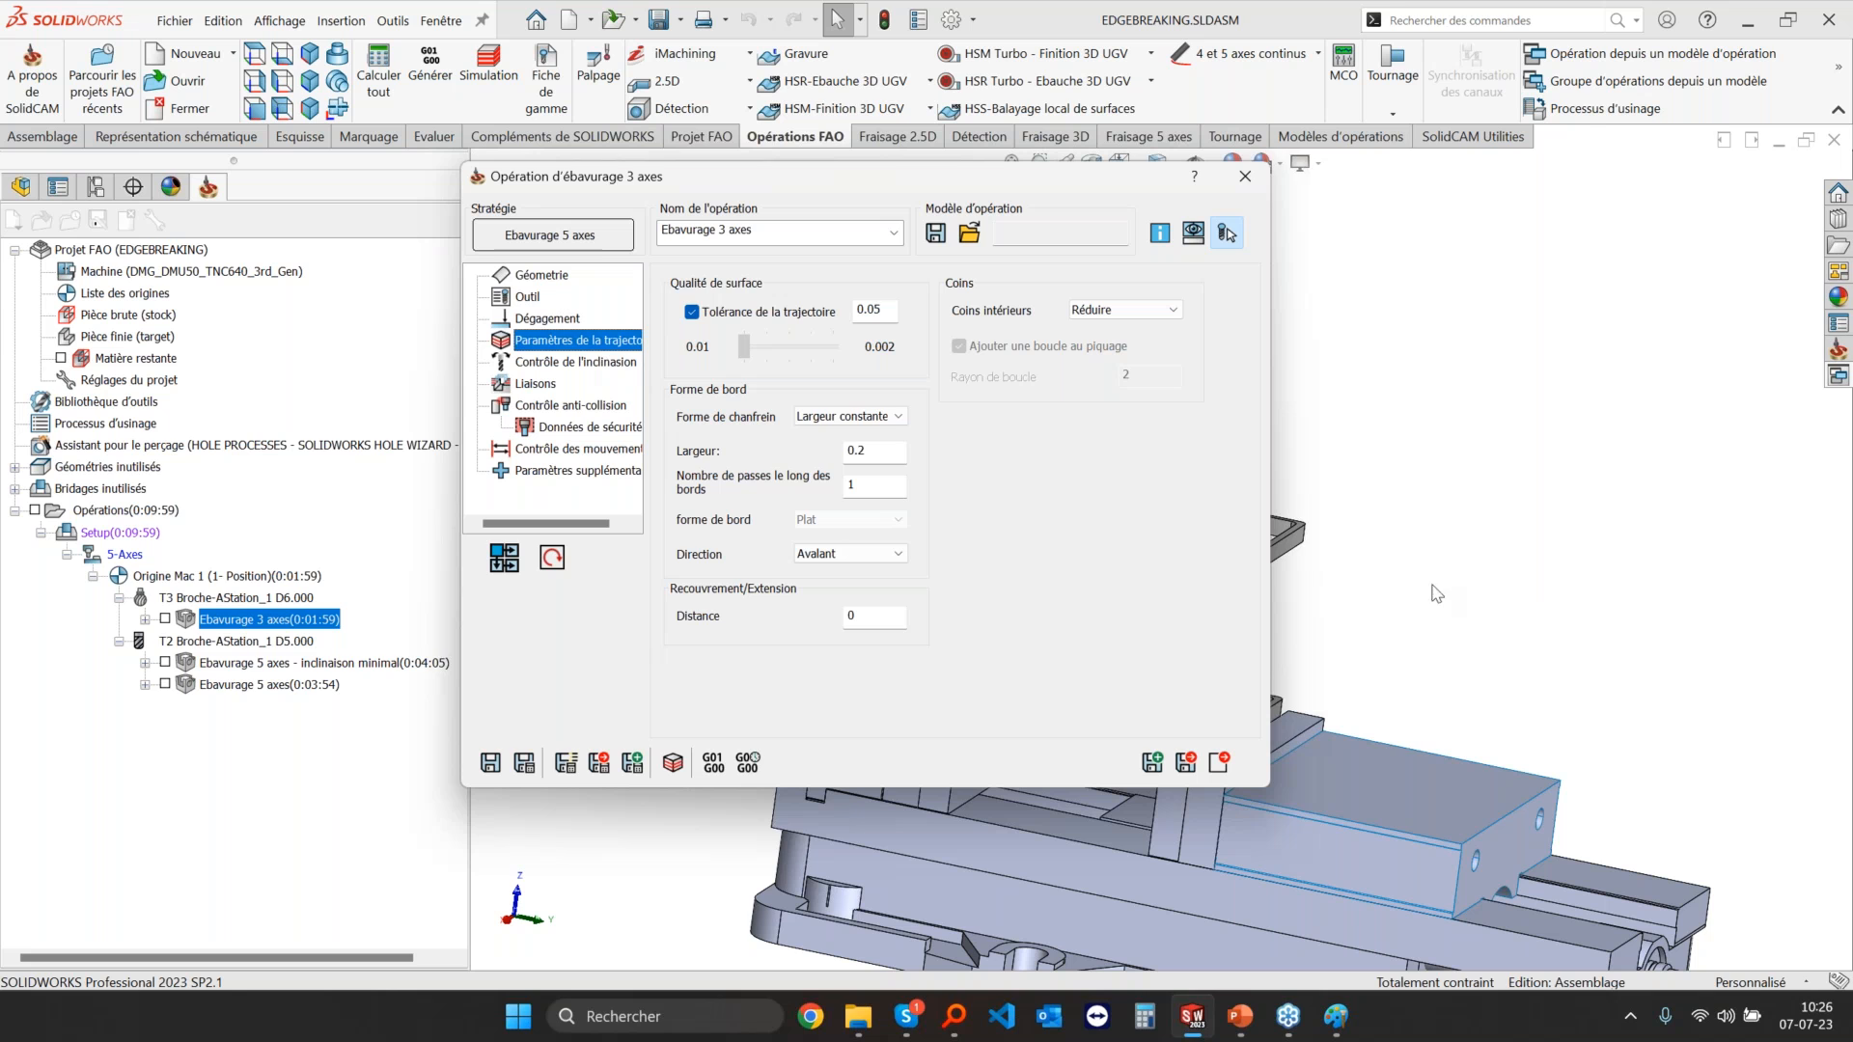
pyautogui.click(898, 416)
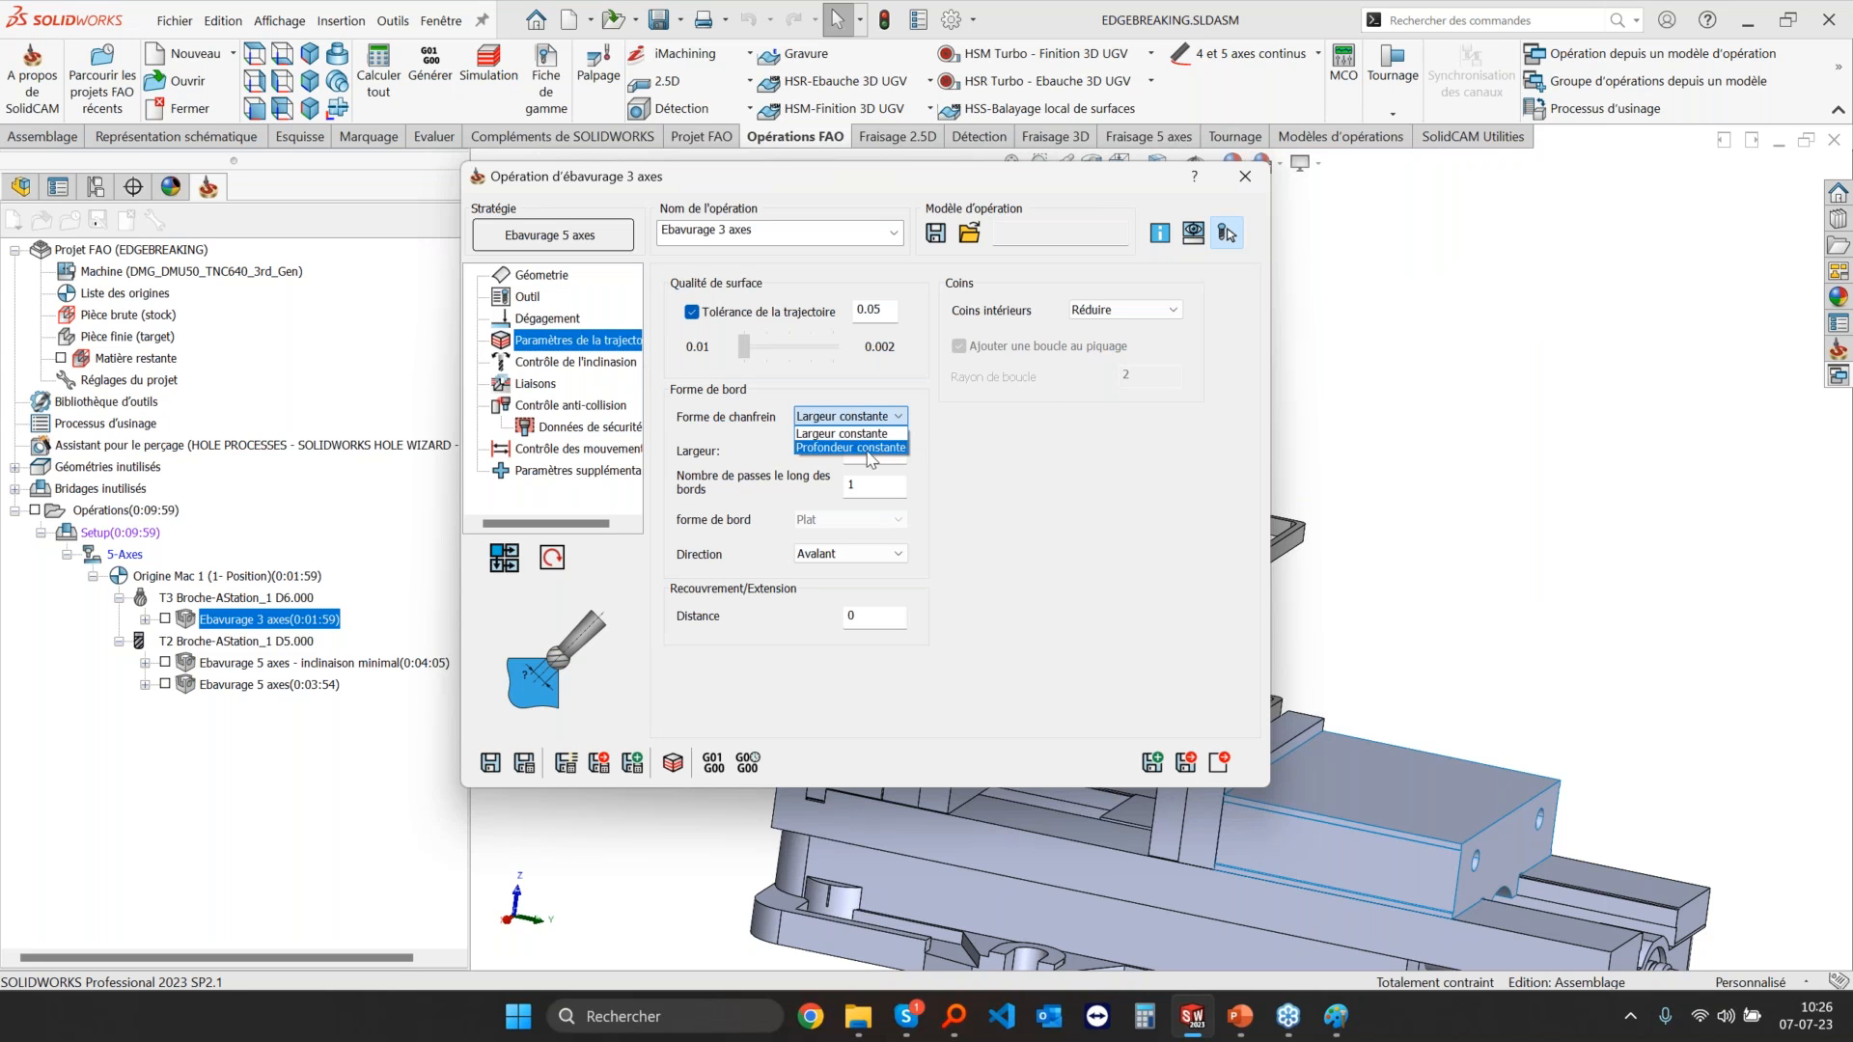
pyautogui.click(951, 459)
pyautogui.click(881, 450)
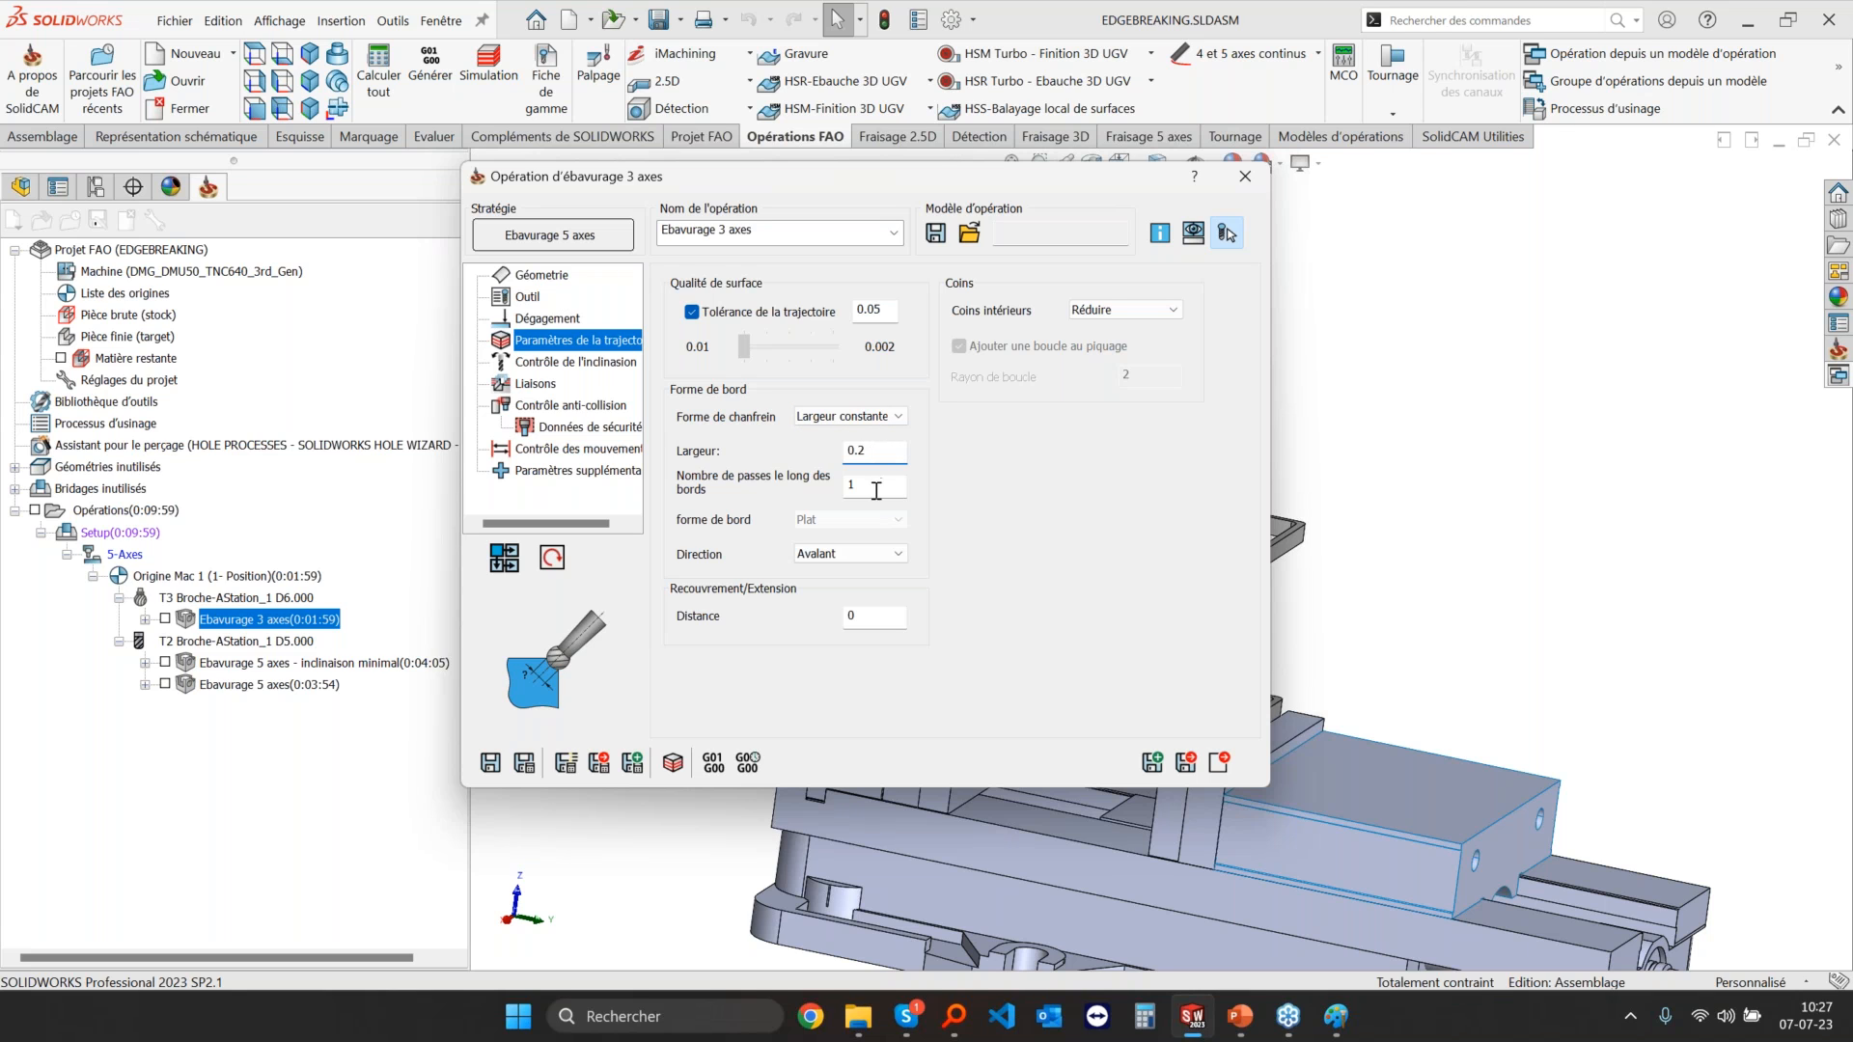
pyautogui.click(876, 491)
pyautogui.click(849, 557)
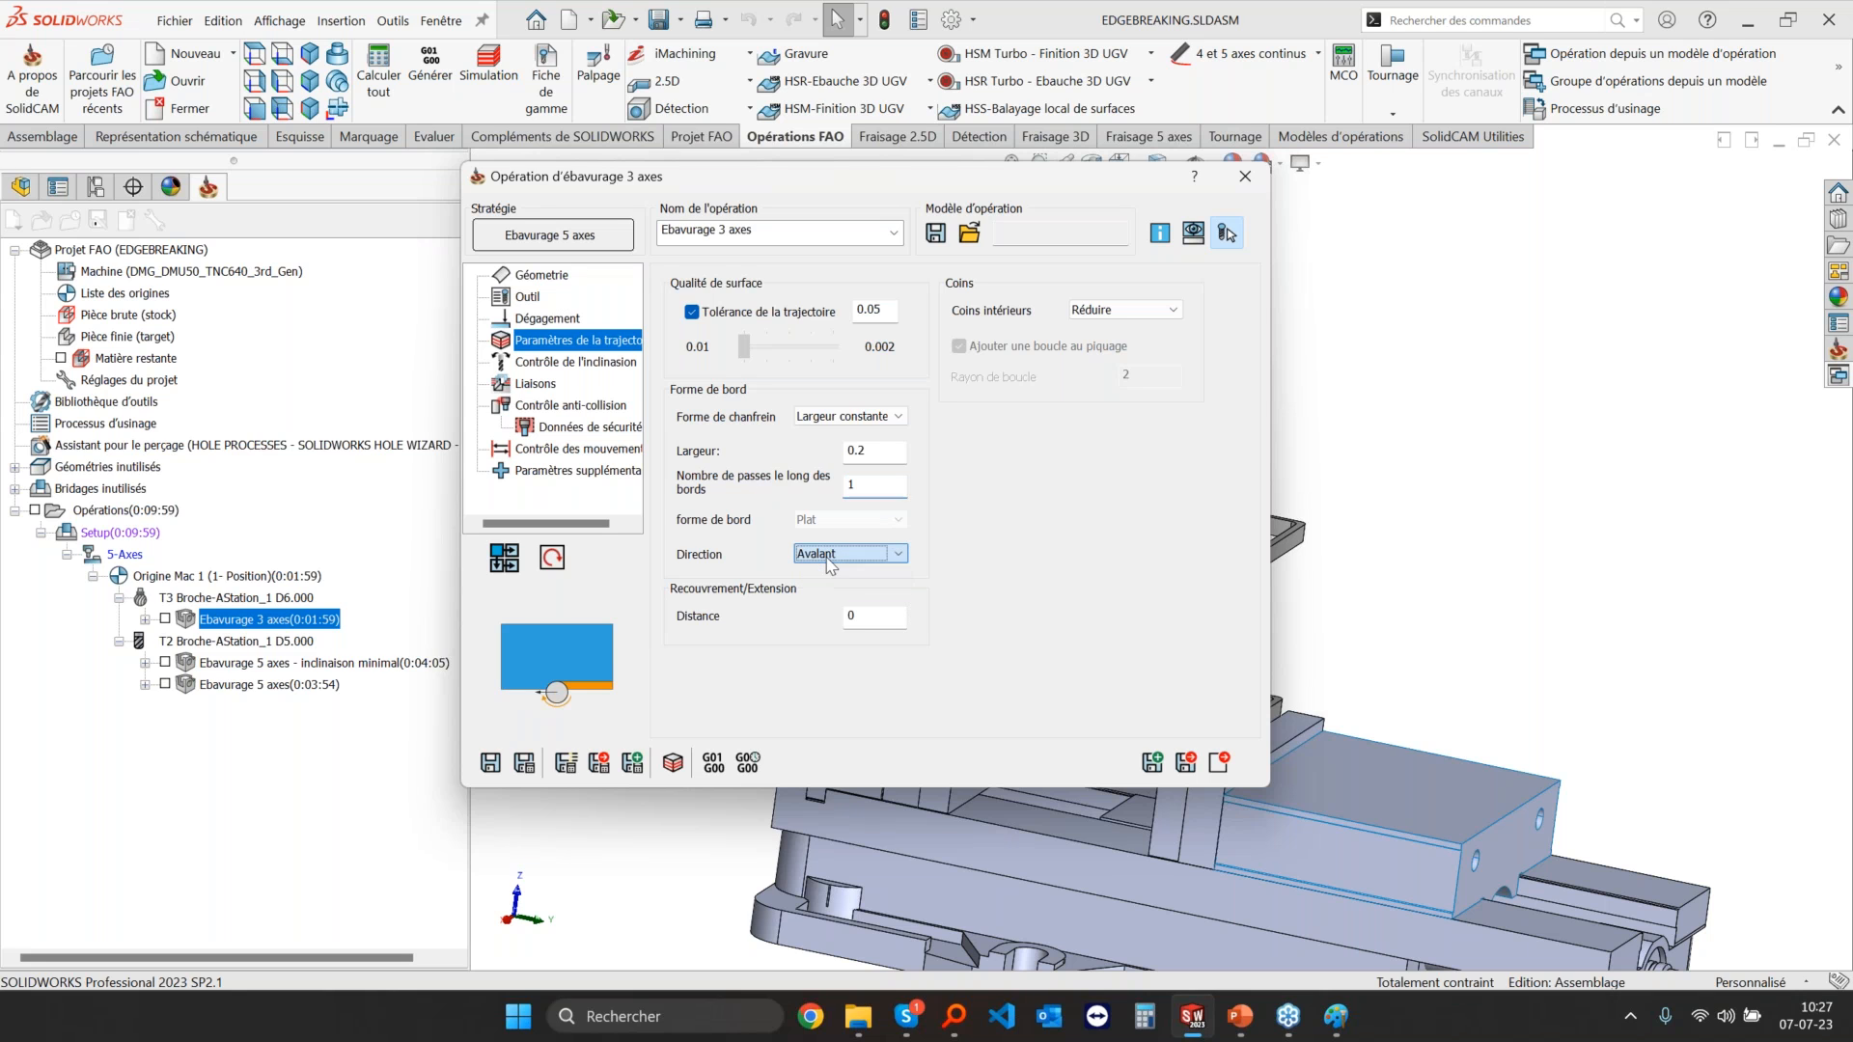
pyautogui.click(864, 615)
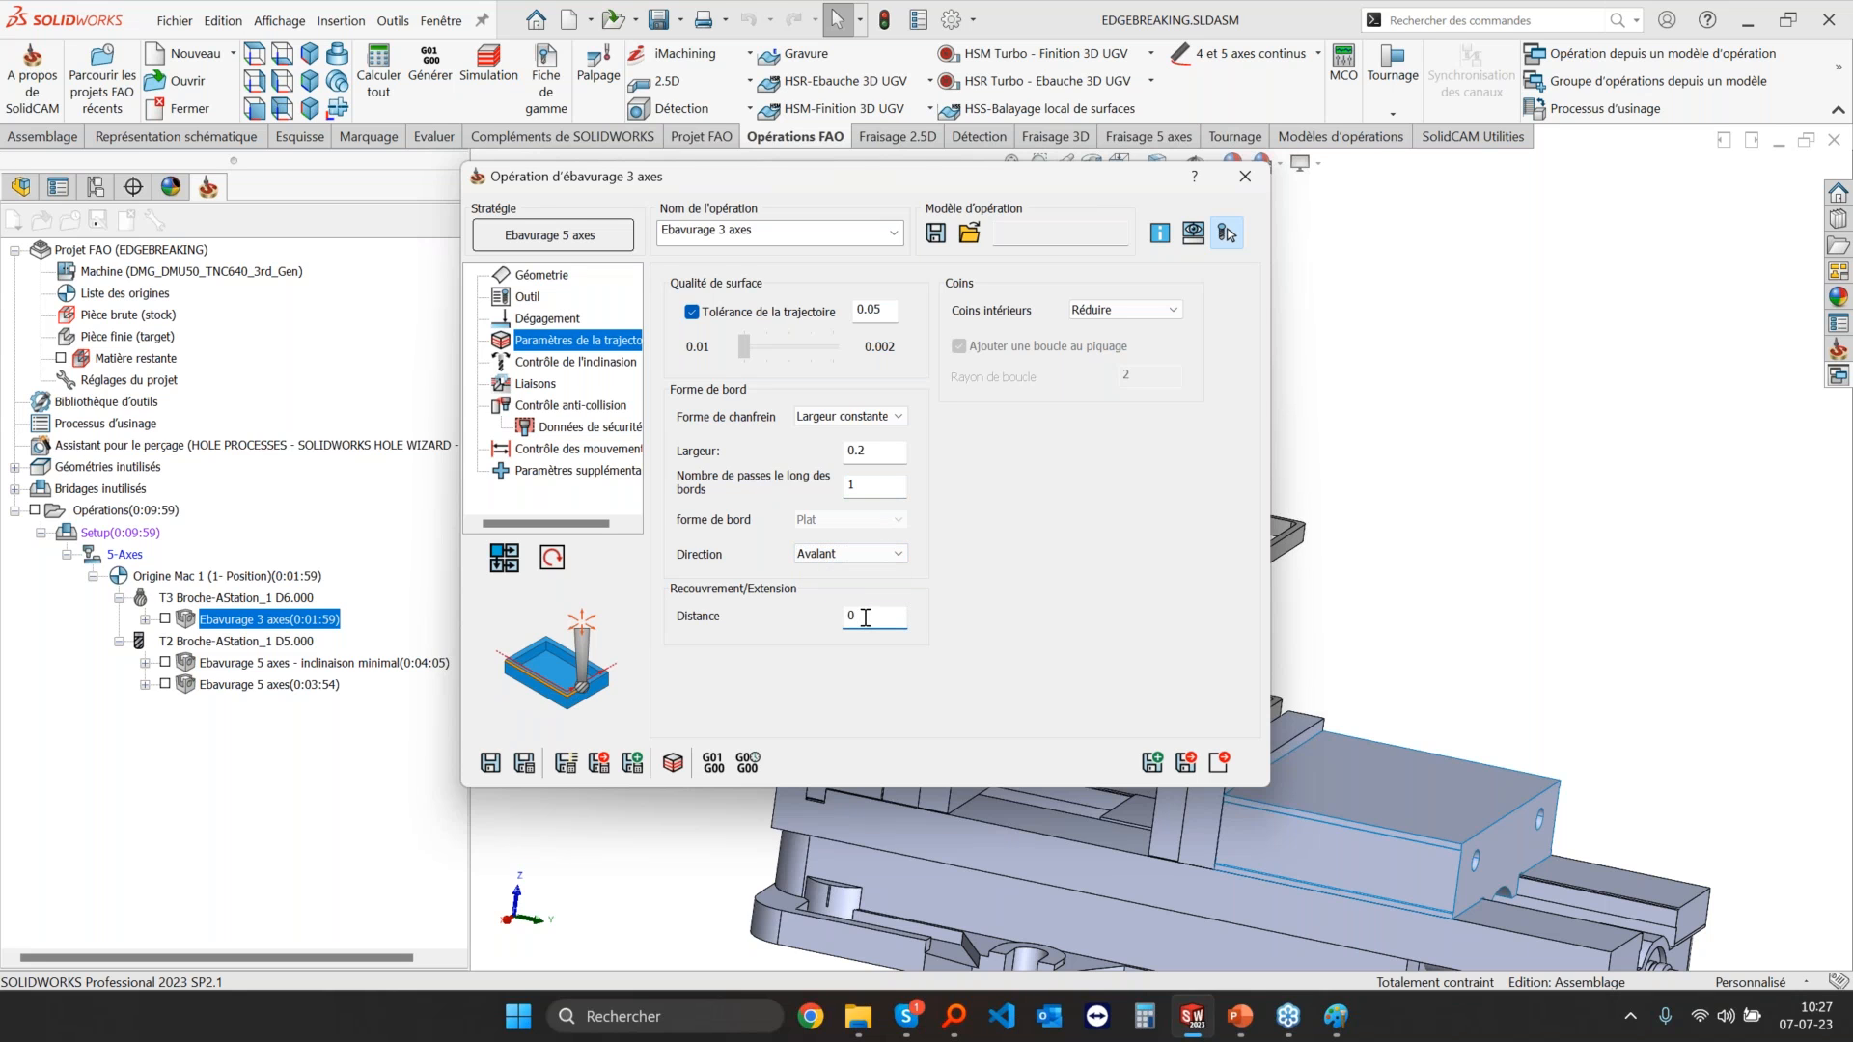
# Step: Exit the Ebavurage 3 axes operation and save its Contournage geometry
pyautogui.click(1220, 762)
pyautogui.click(386, 540)
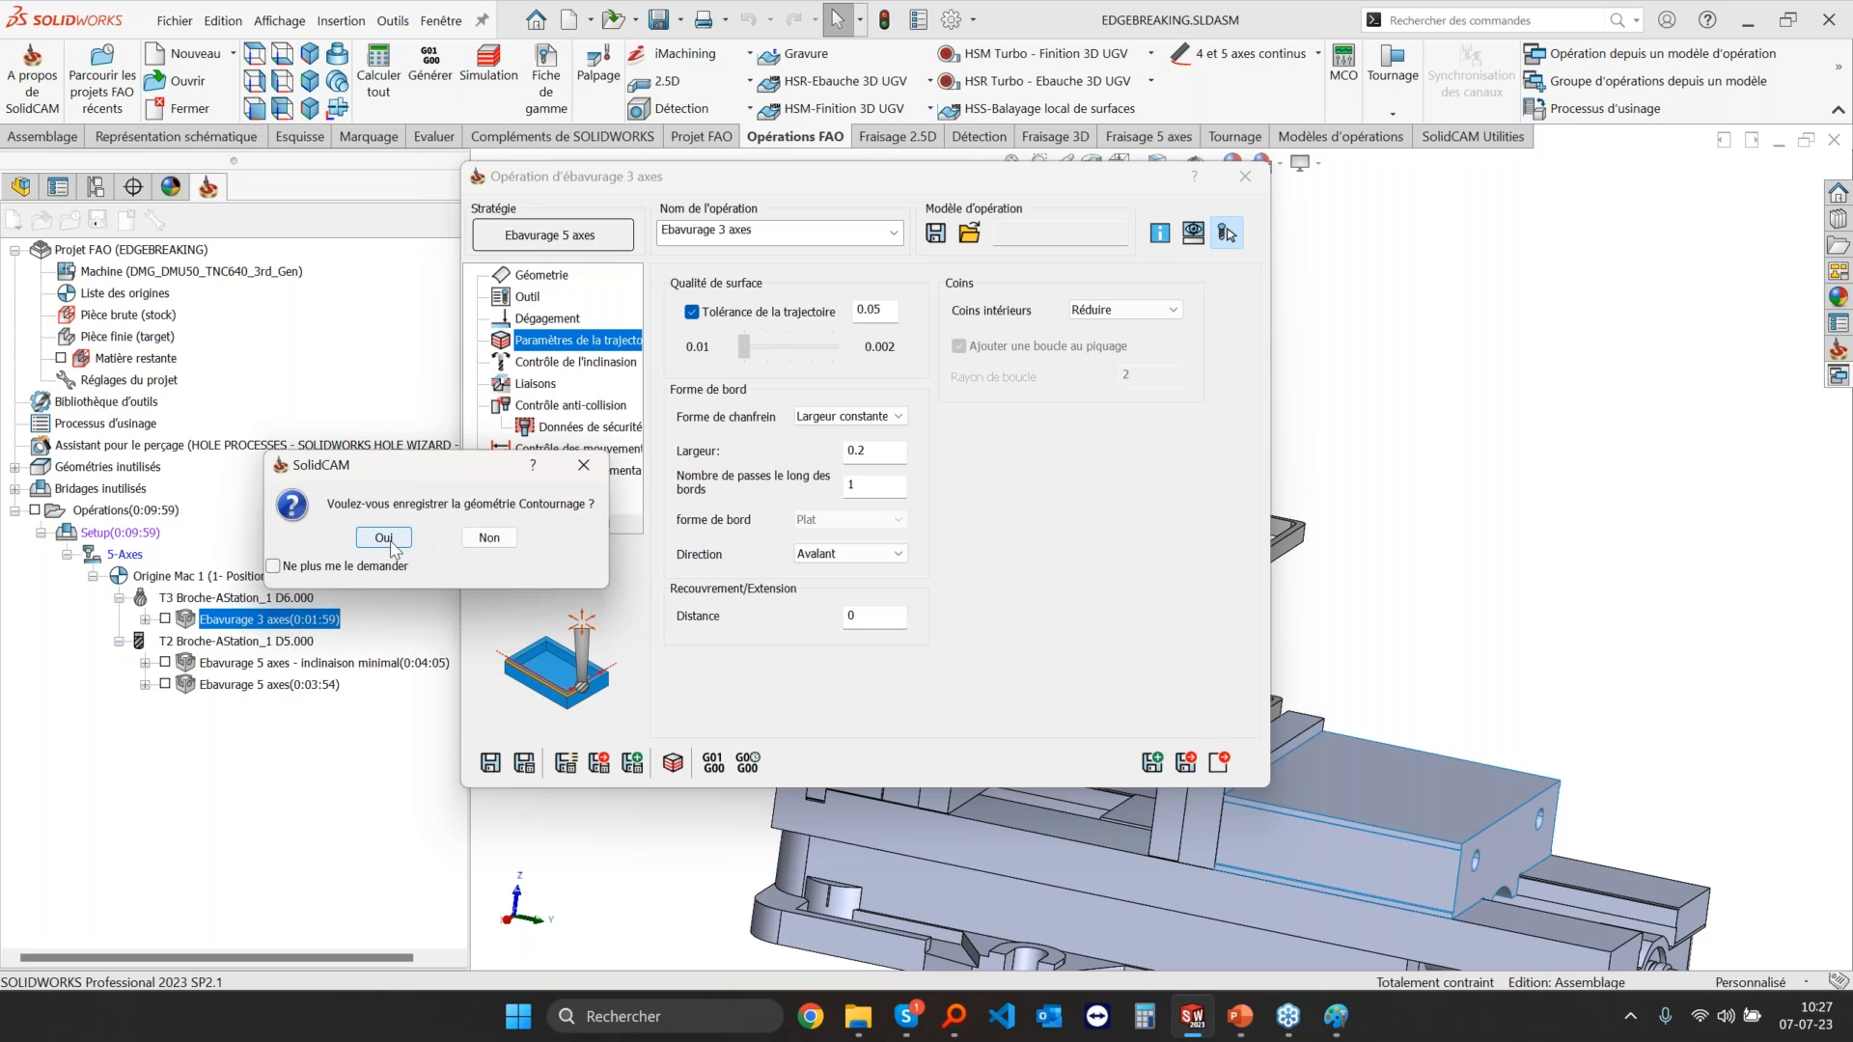
pyautogui.click(384, 538)
# Step: Simulate the Ebavurage 3 axes operation and play its toolpath on the part
pyautogui.rightClick(286, 618)
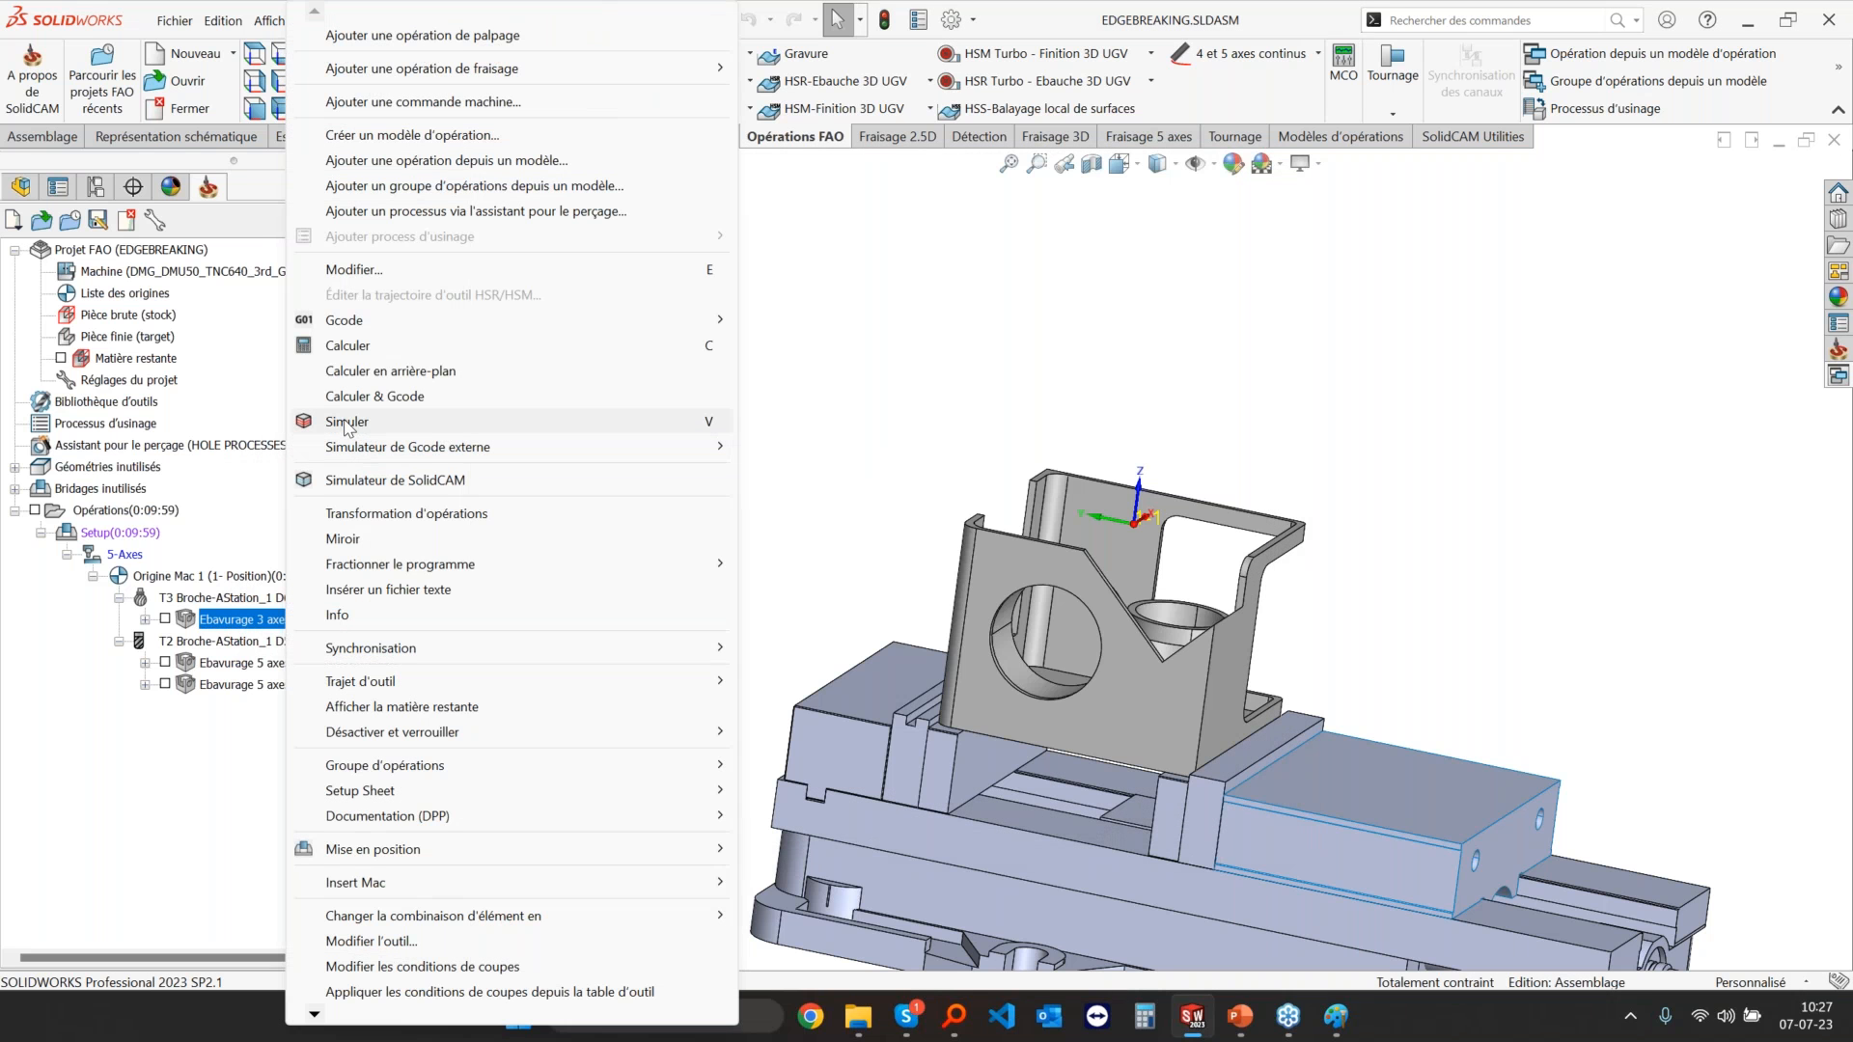
pyautogui.click(346, 424)
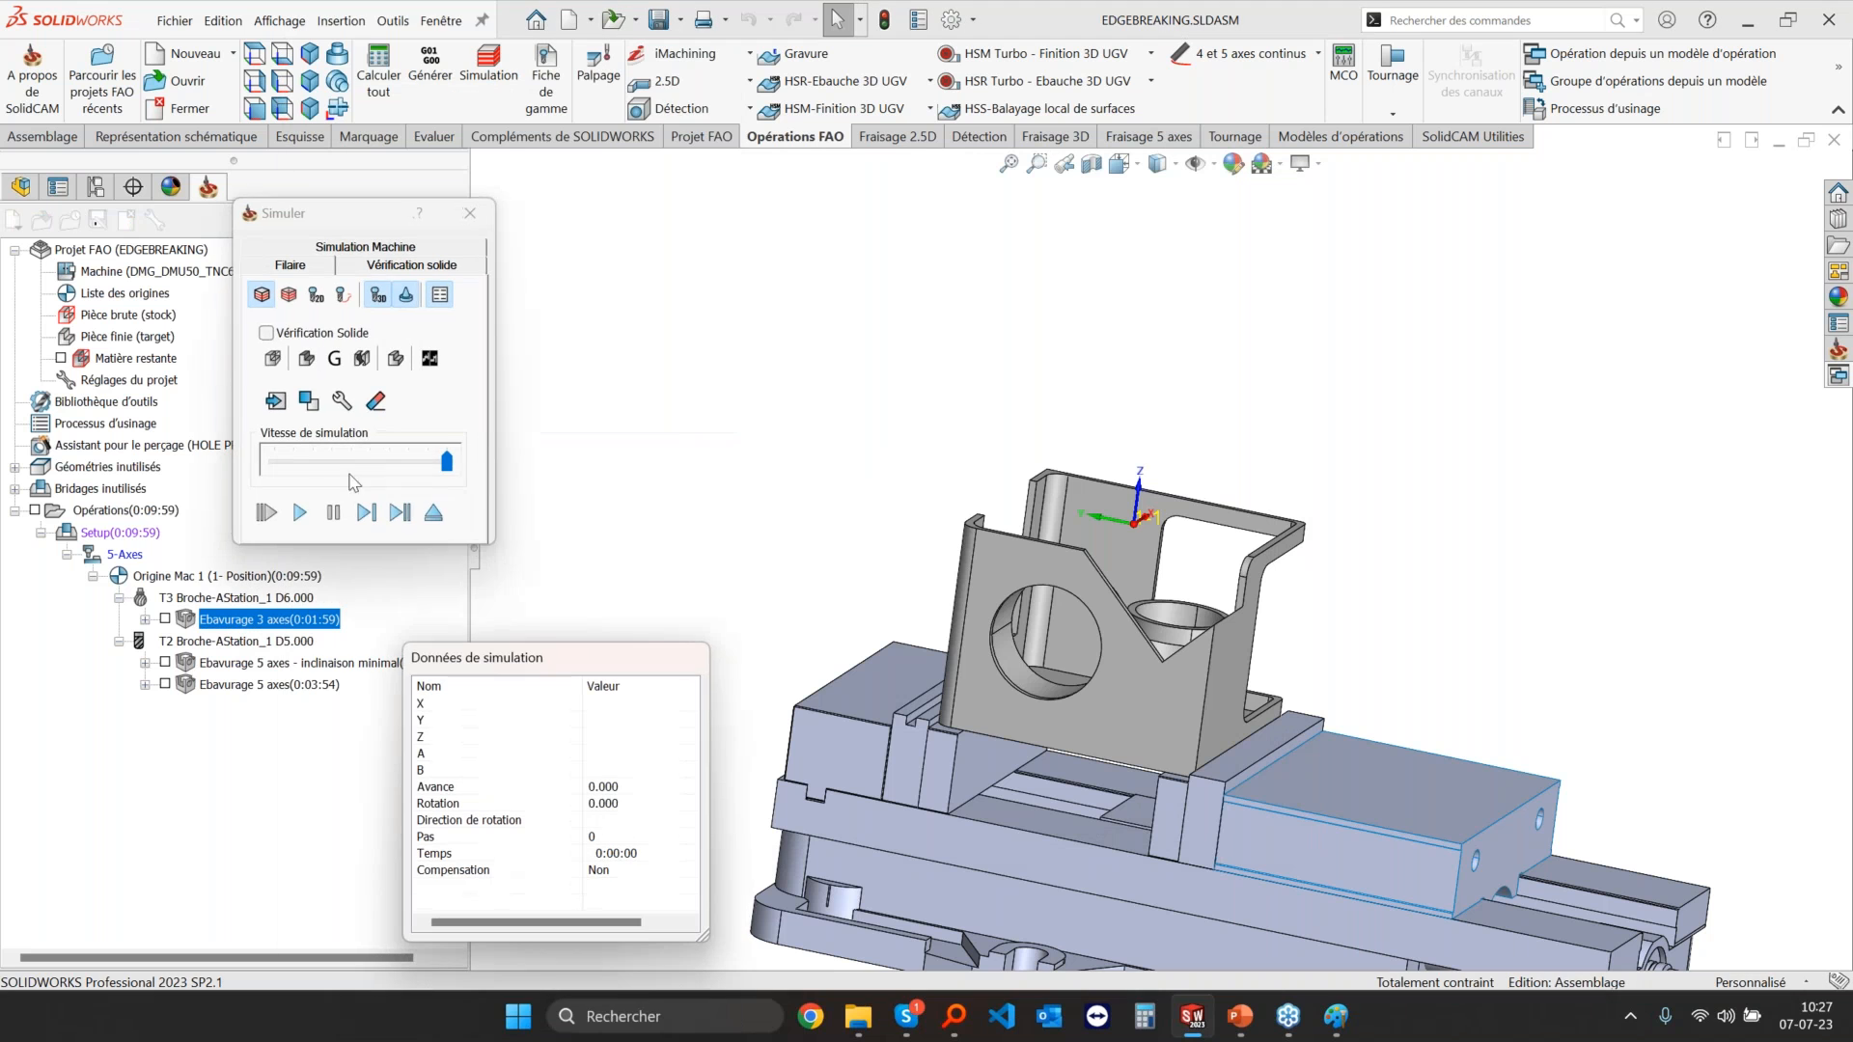
pyautogui.click(298, 518)
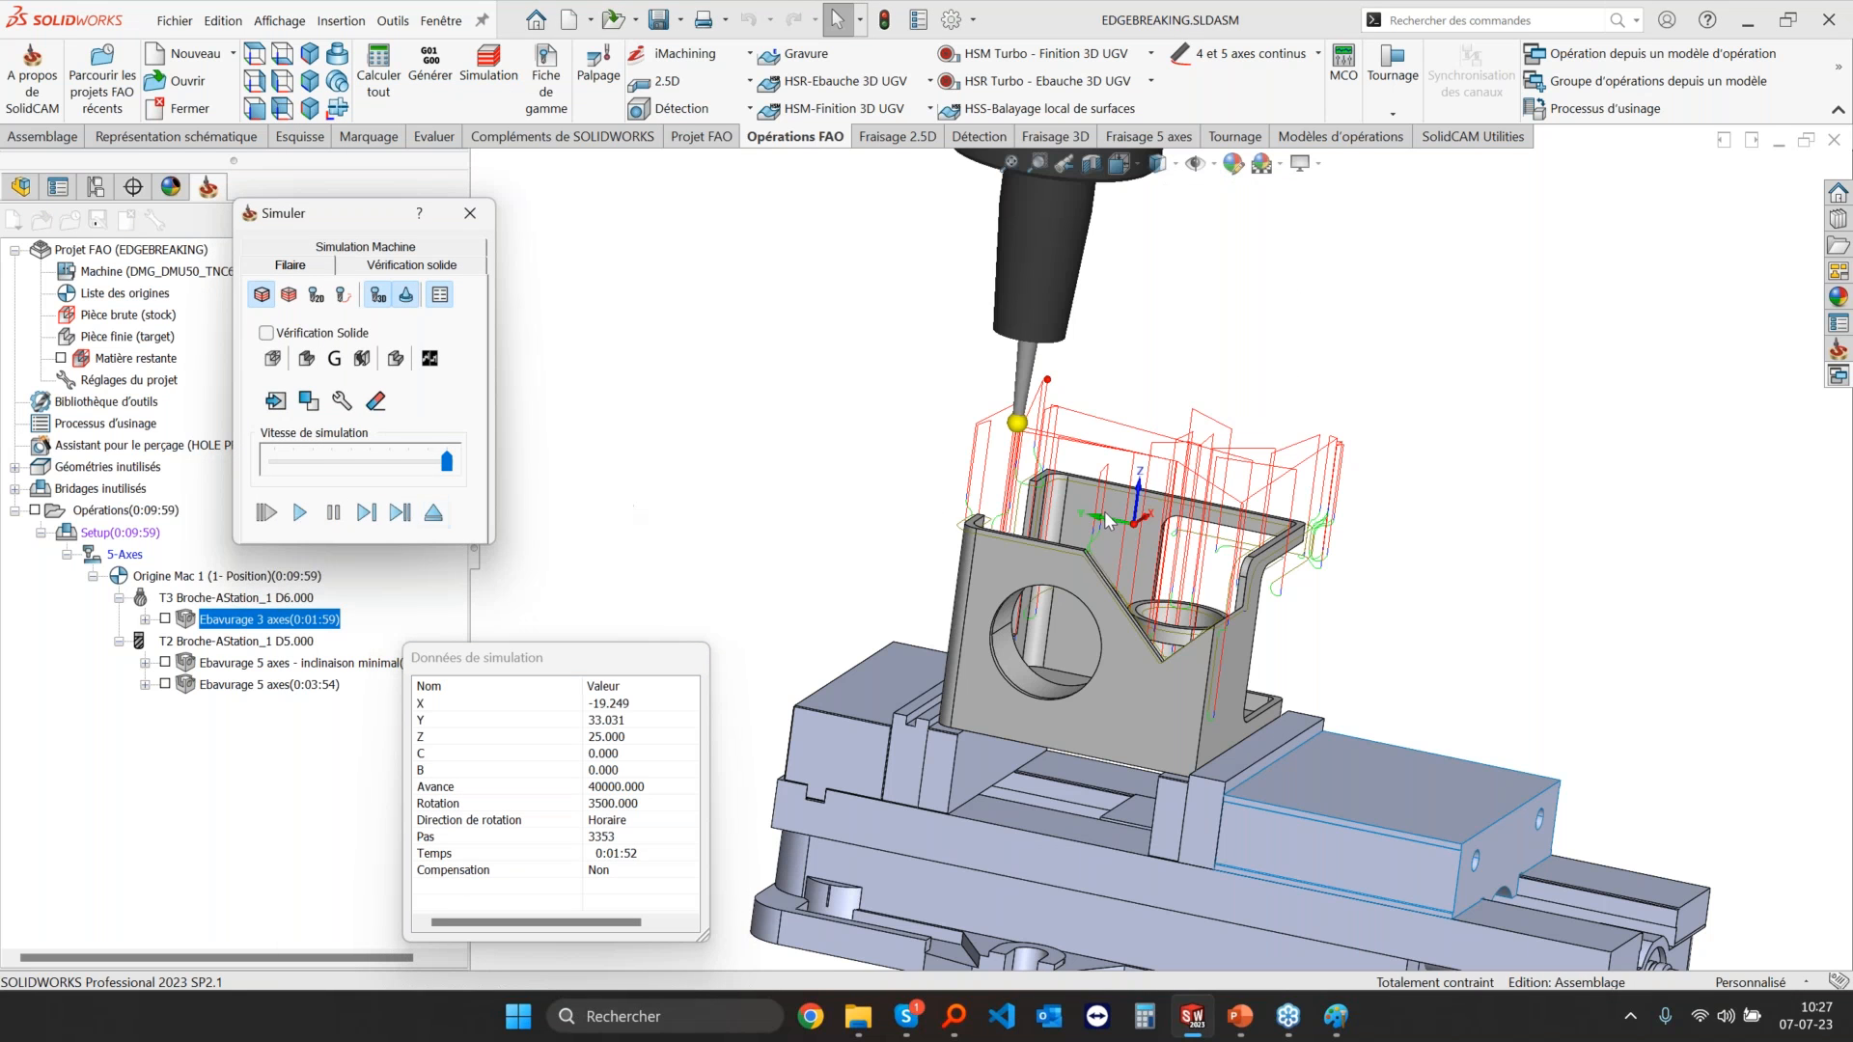
# Step: Examine the simulated 3-axis toolpath from several sides, including the vertical corner edge and the tool's approach and retract moves
pyautogui.moveTo(975, 386); pyautogui.dragTo(943, 454, button='middle')
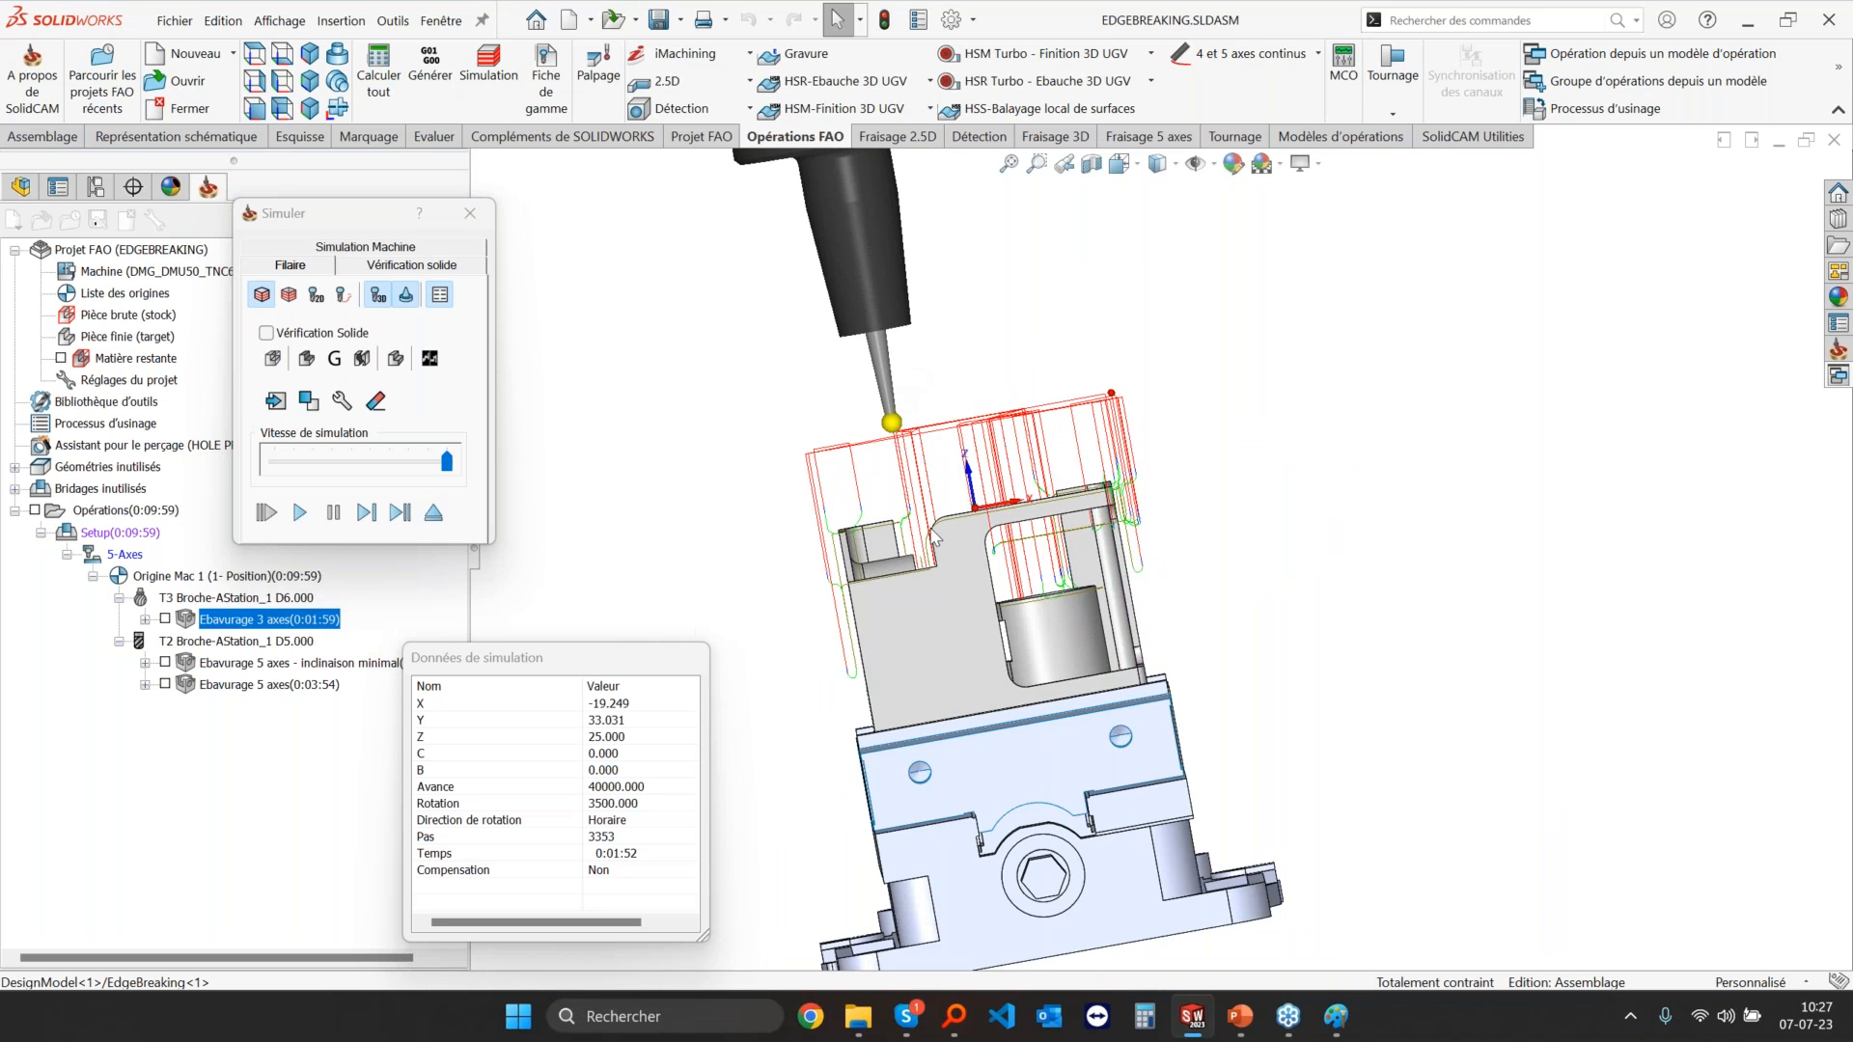
pyautogui.moveTo(925, 565); pyautogui.dragTo(1018, 618, button='middle')
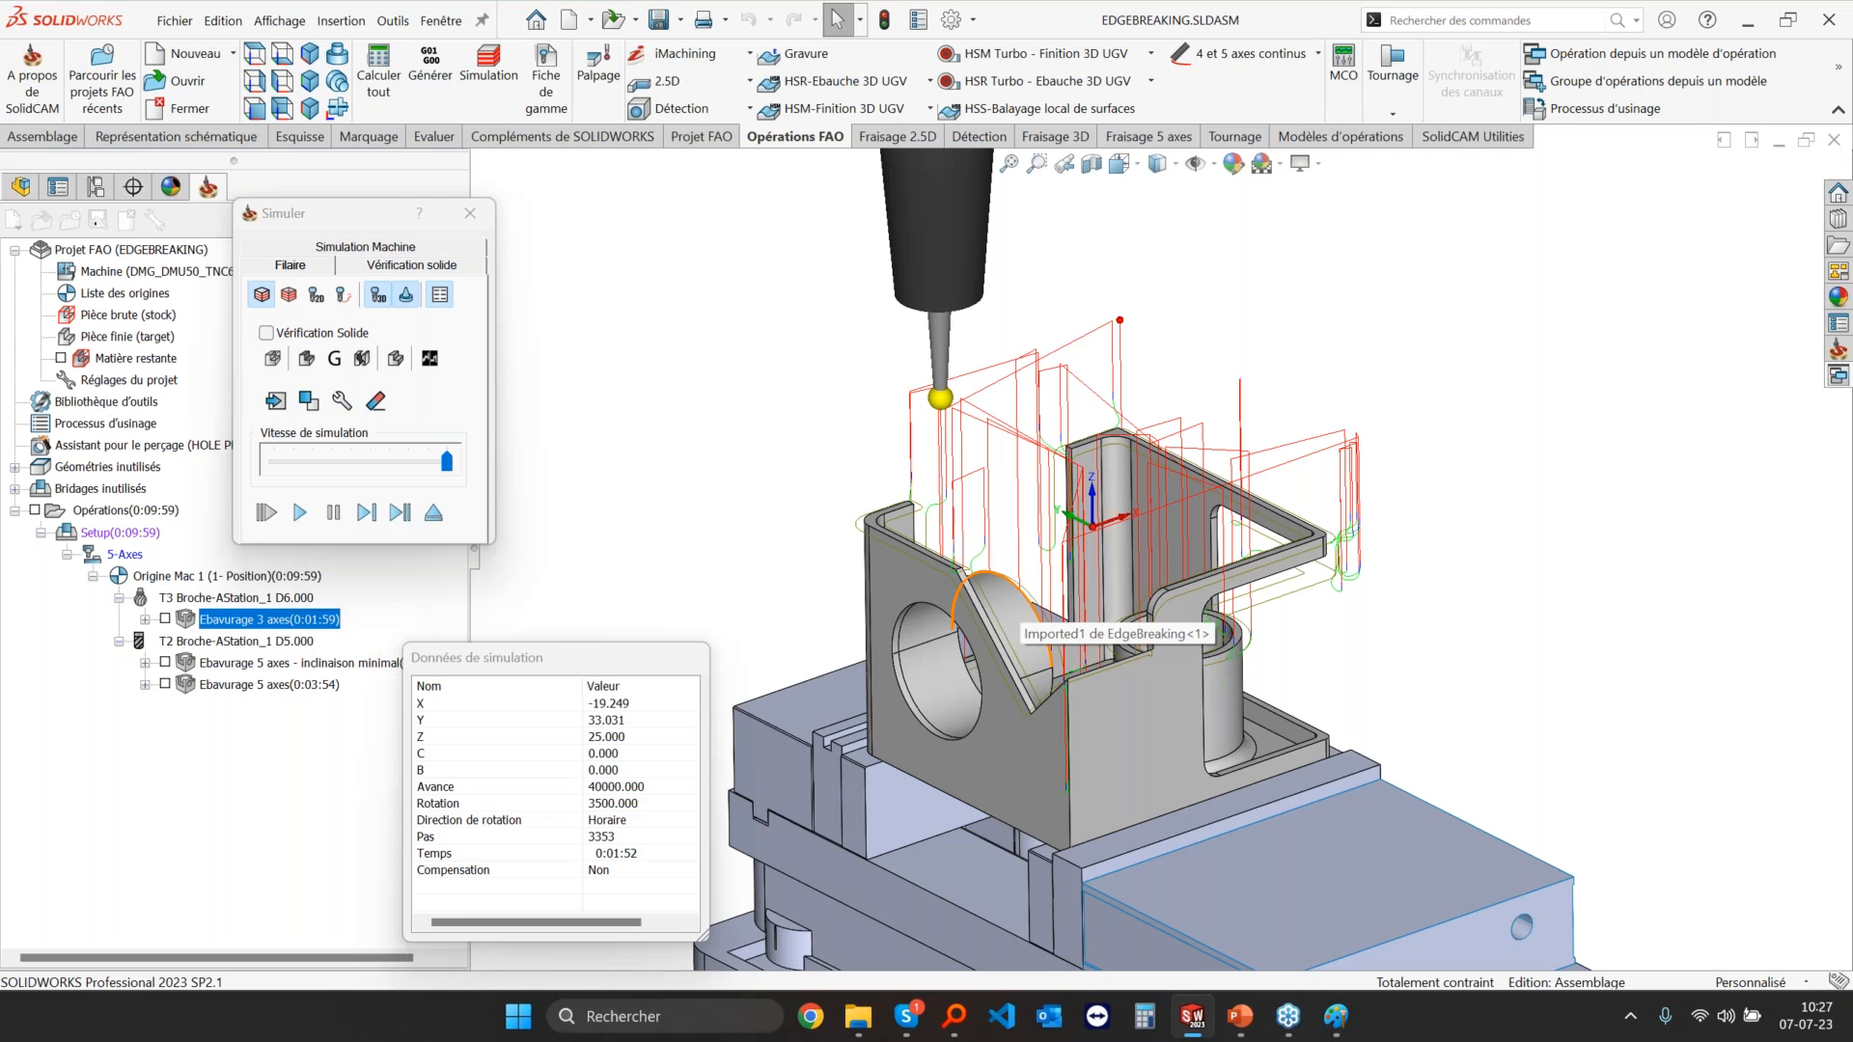
pyautogui.click(1066, 707)
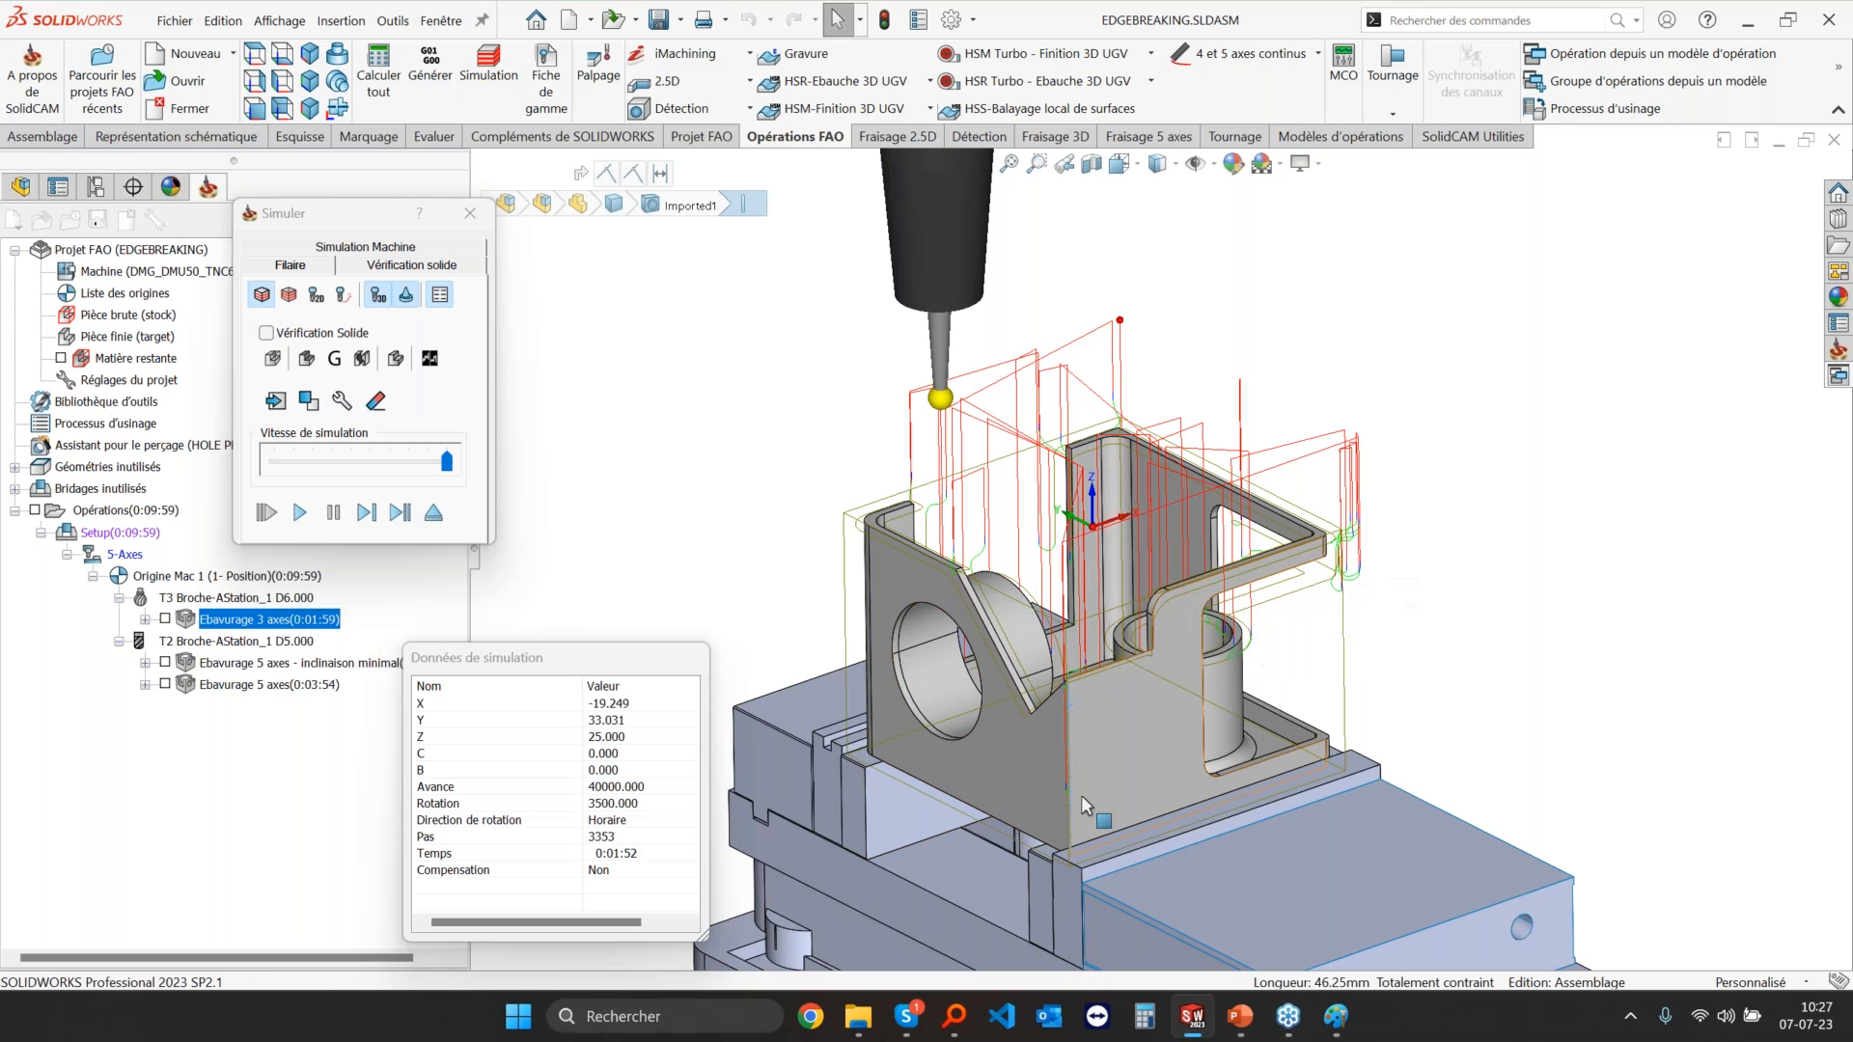
pyautogui.moveTo(1082, 772); pyautogui.dragTo(1266, 760, button='middle')
pyautogui.scroll(-3, 1148, 769)
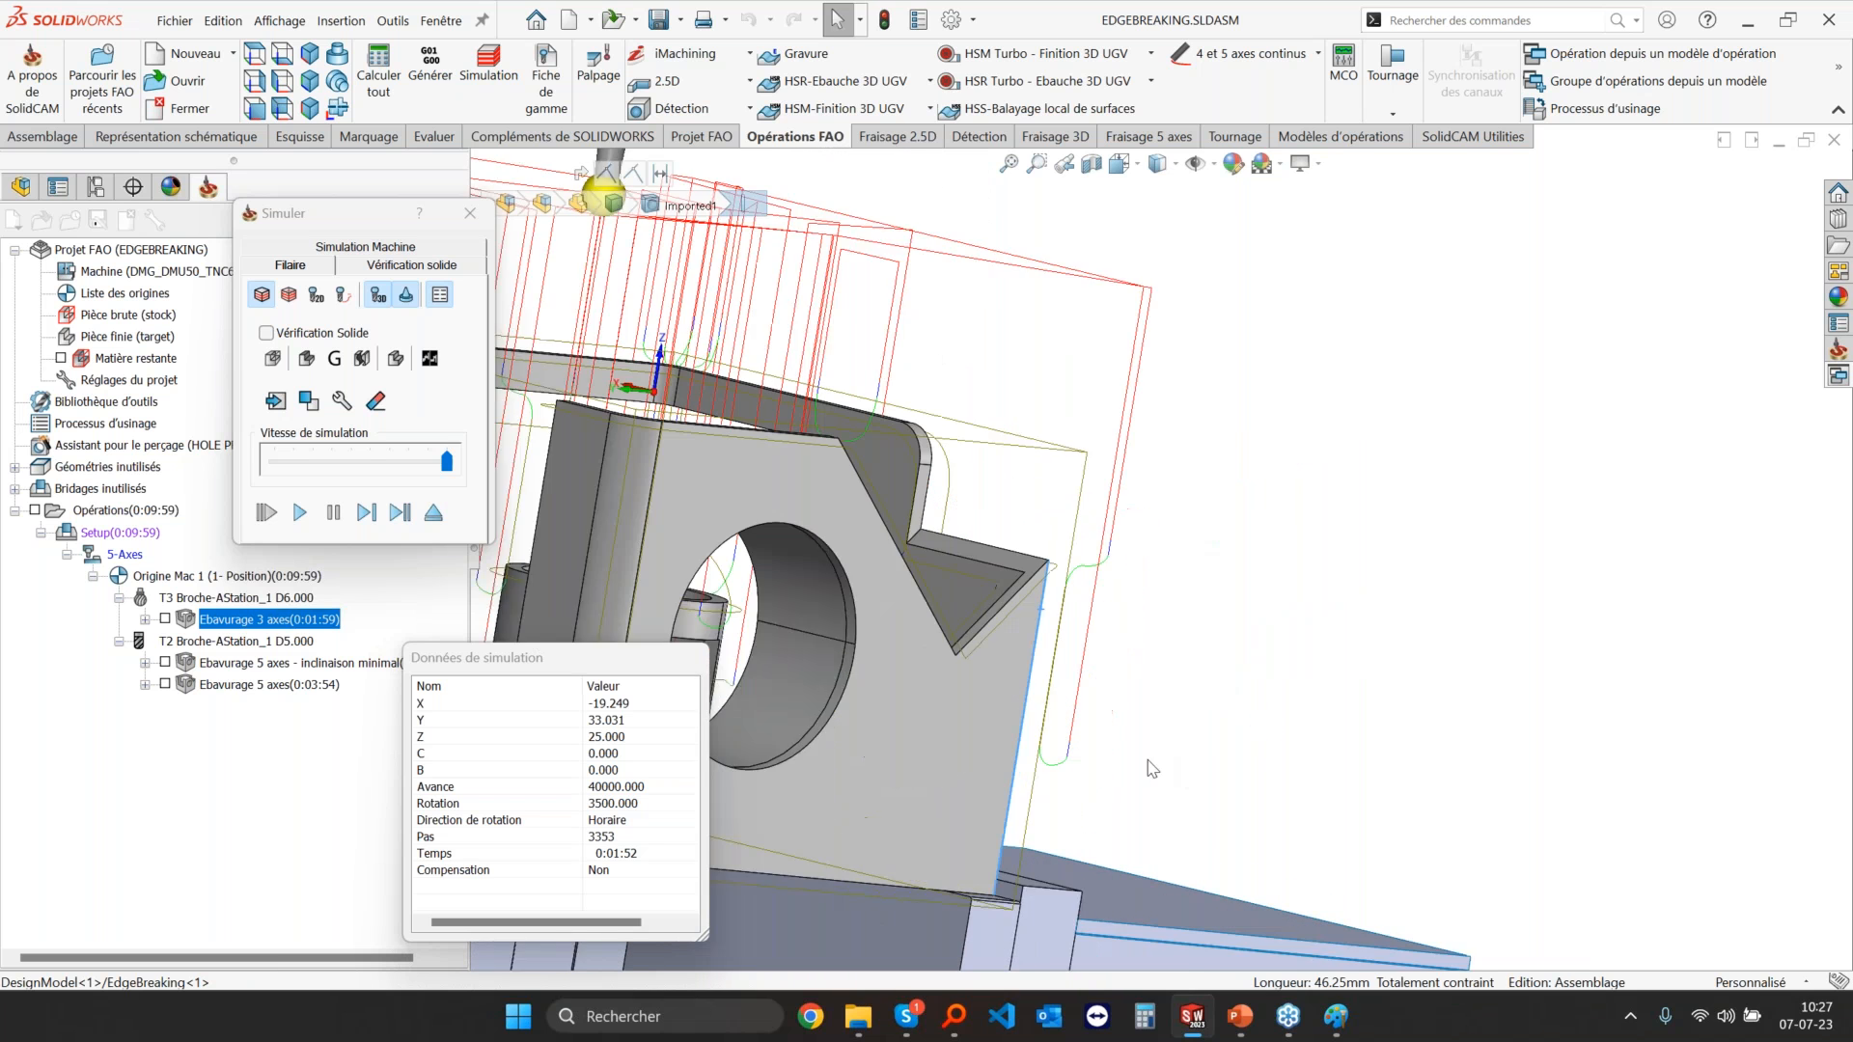
pyautogui.scroll(-1, 1147, 768)
pyautogui.click(1144, 805)
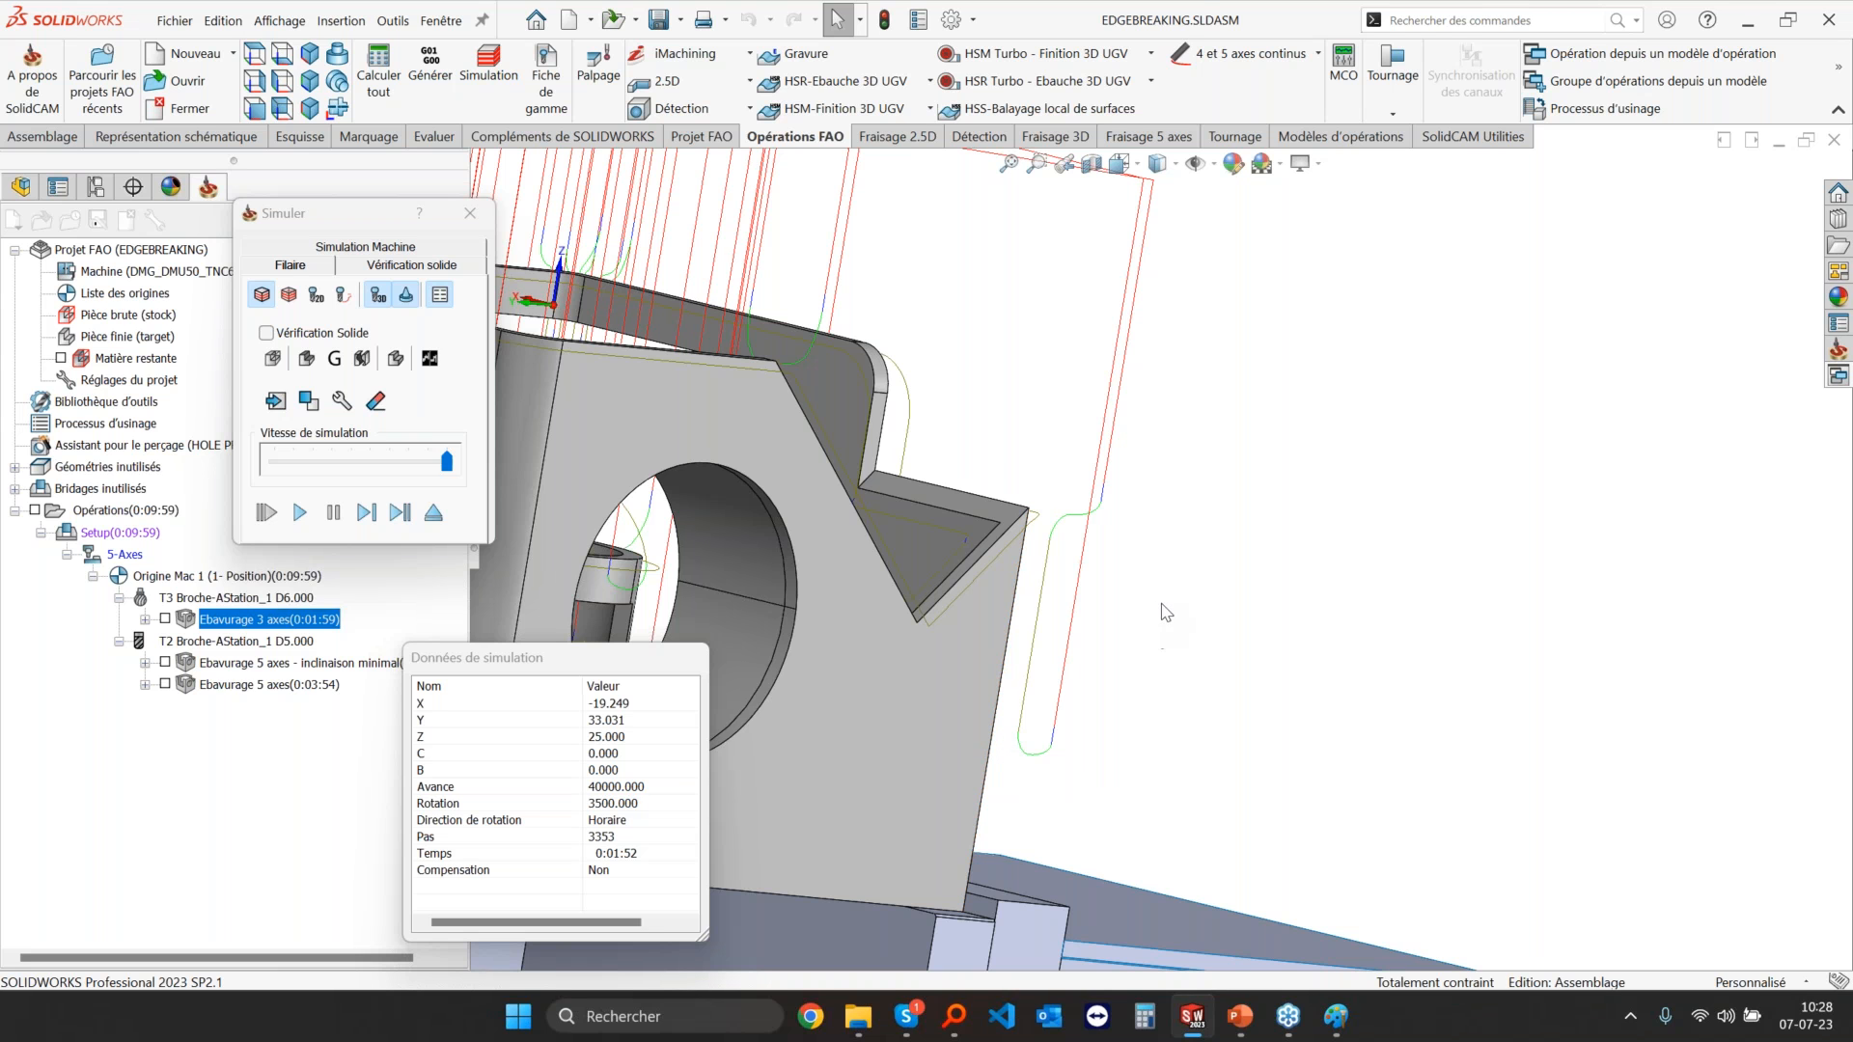
pyautogui.moveTo(1165, 732); pyautogui.dragTo(1121, 707, button='middle')
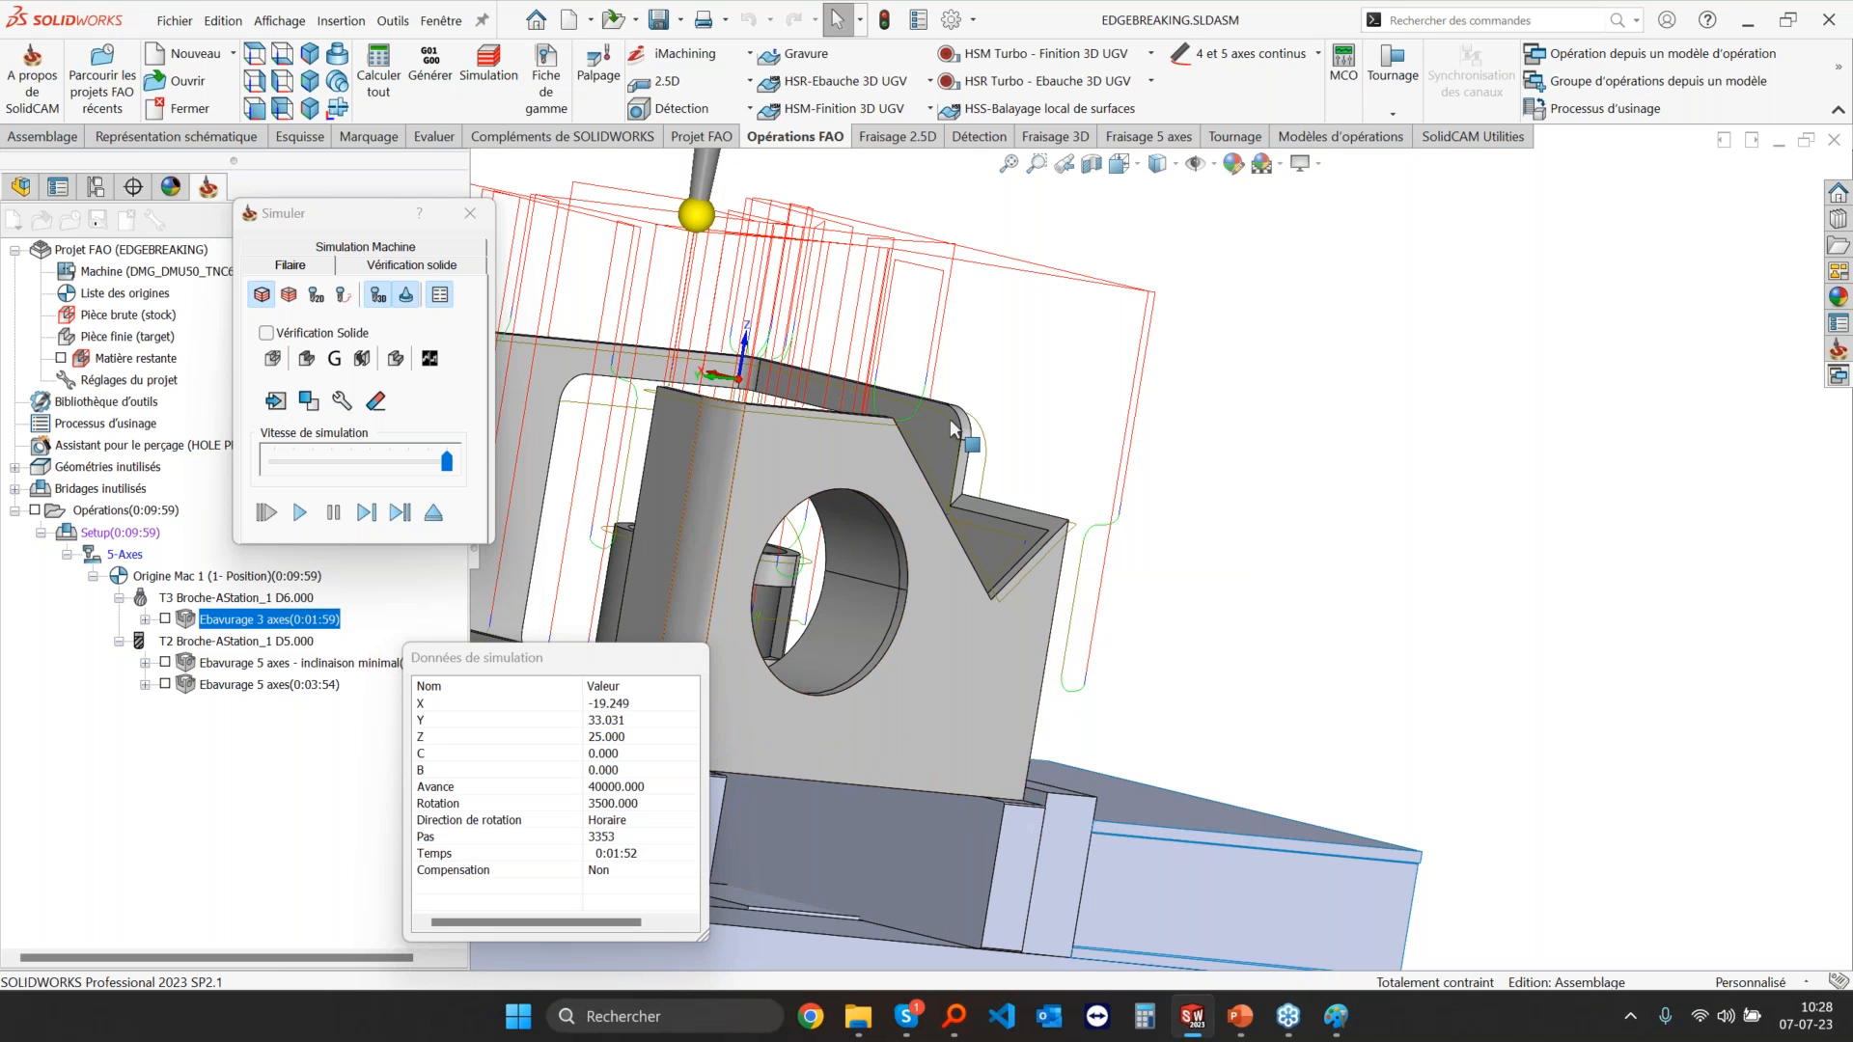
pyautogui.scroll(5, 955, 430)
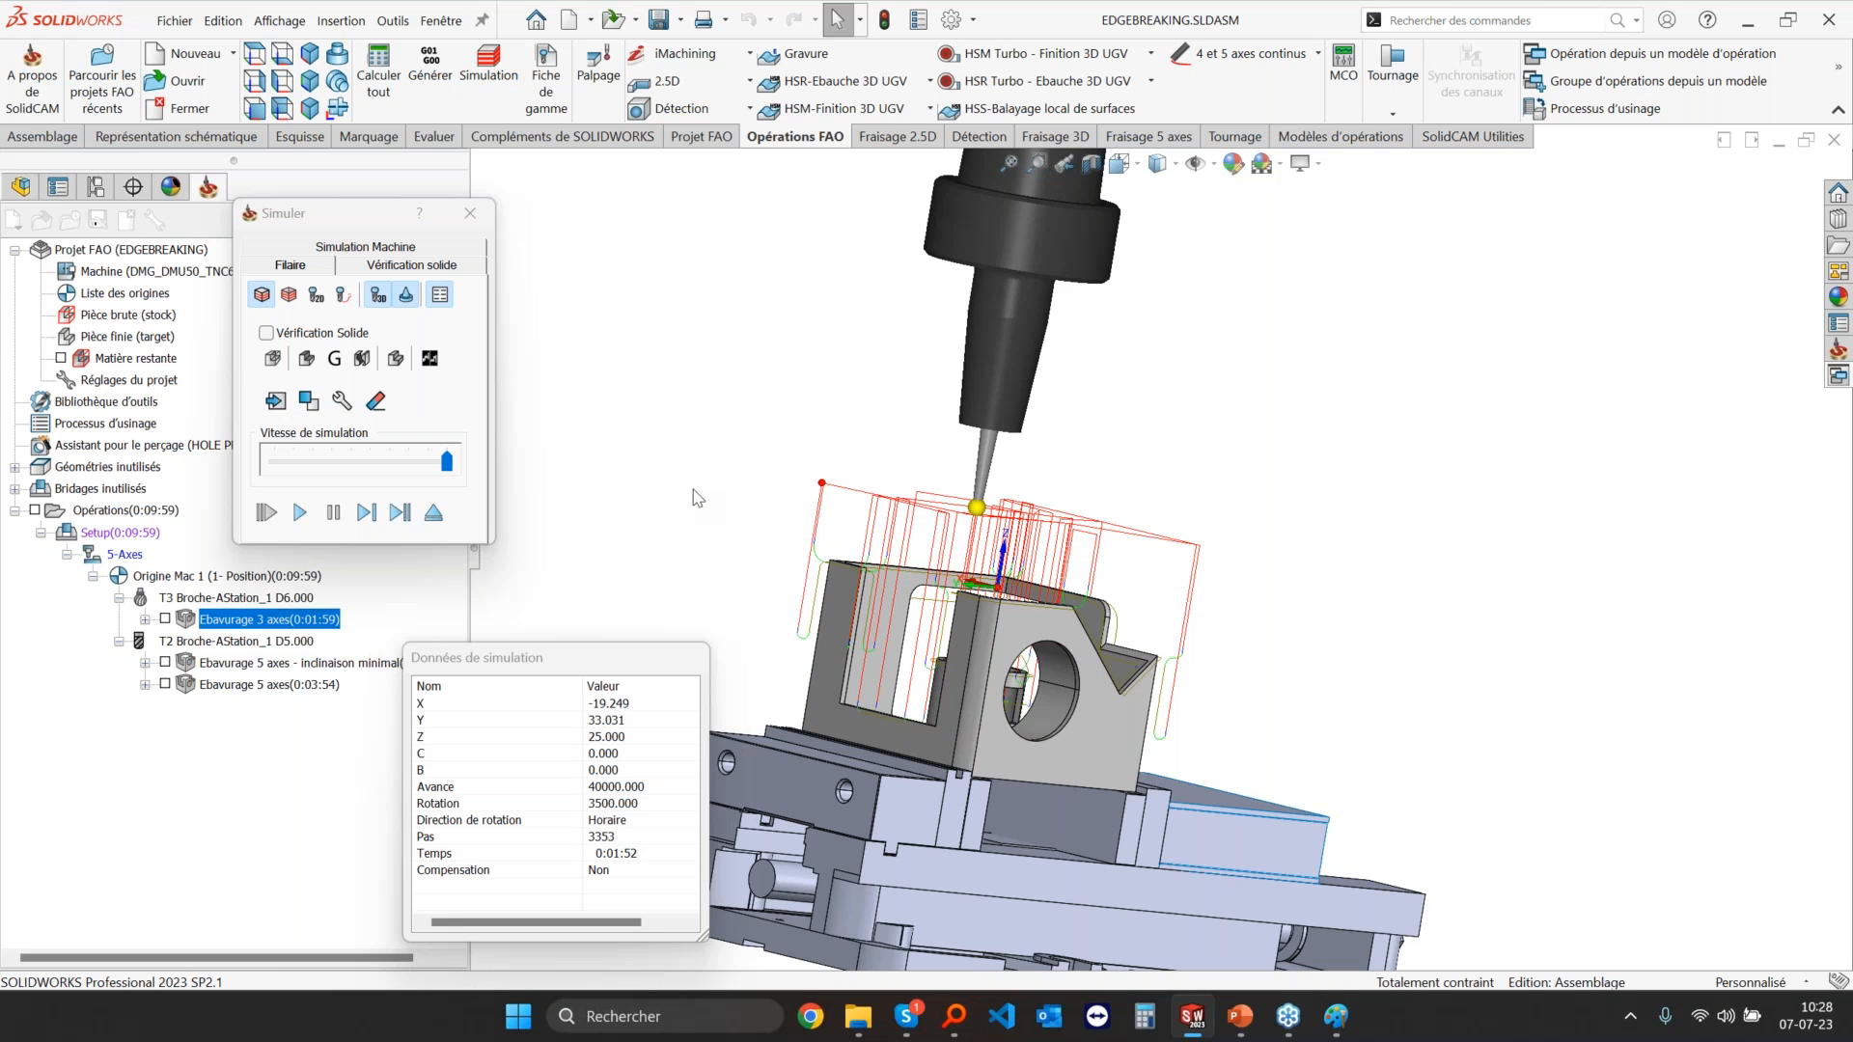
# Step: Run the solid verification of the 3-axis deburring and inspect the machined edges on the rim and upright cylinder
pyautogui.click(333, 534)
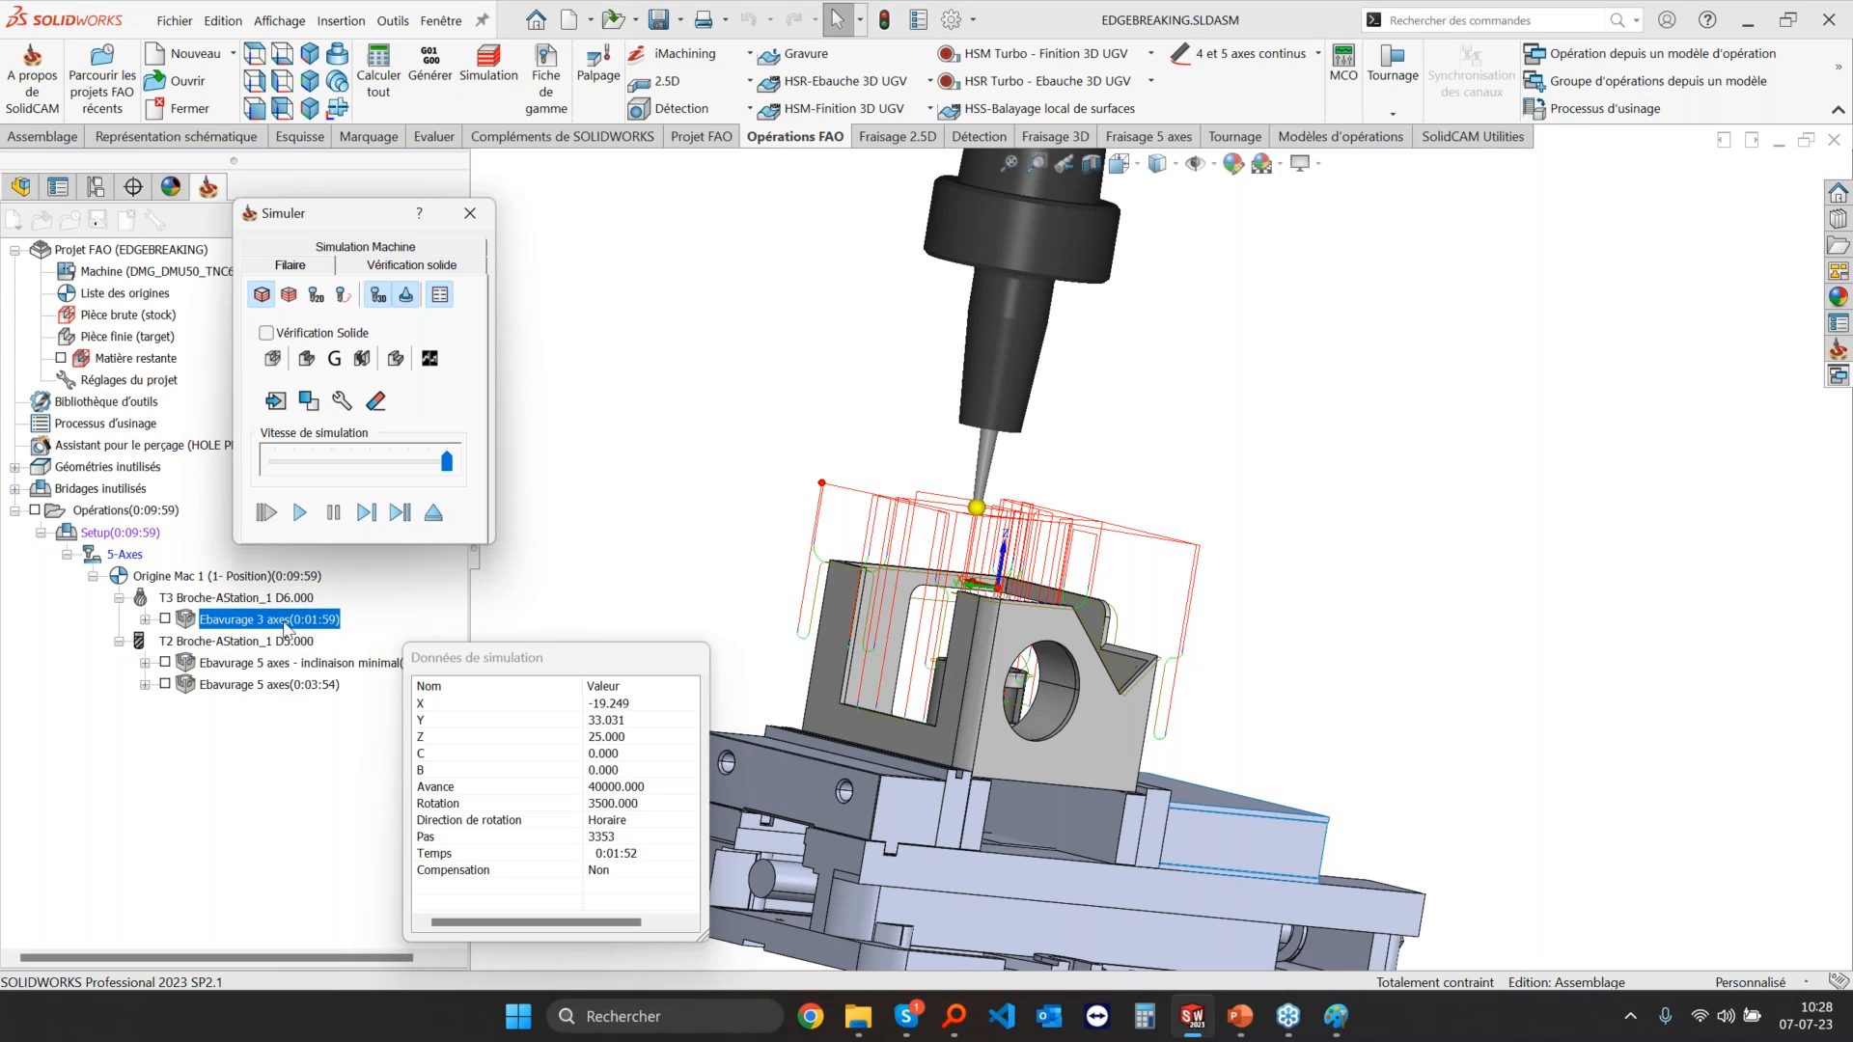
pyautogui.click(382, 274)
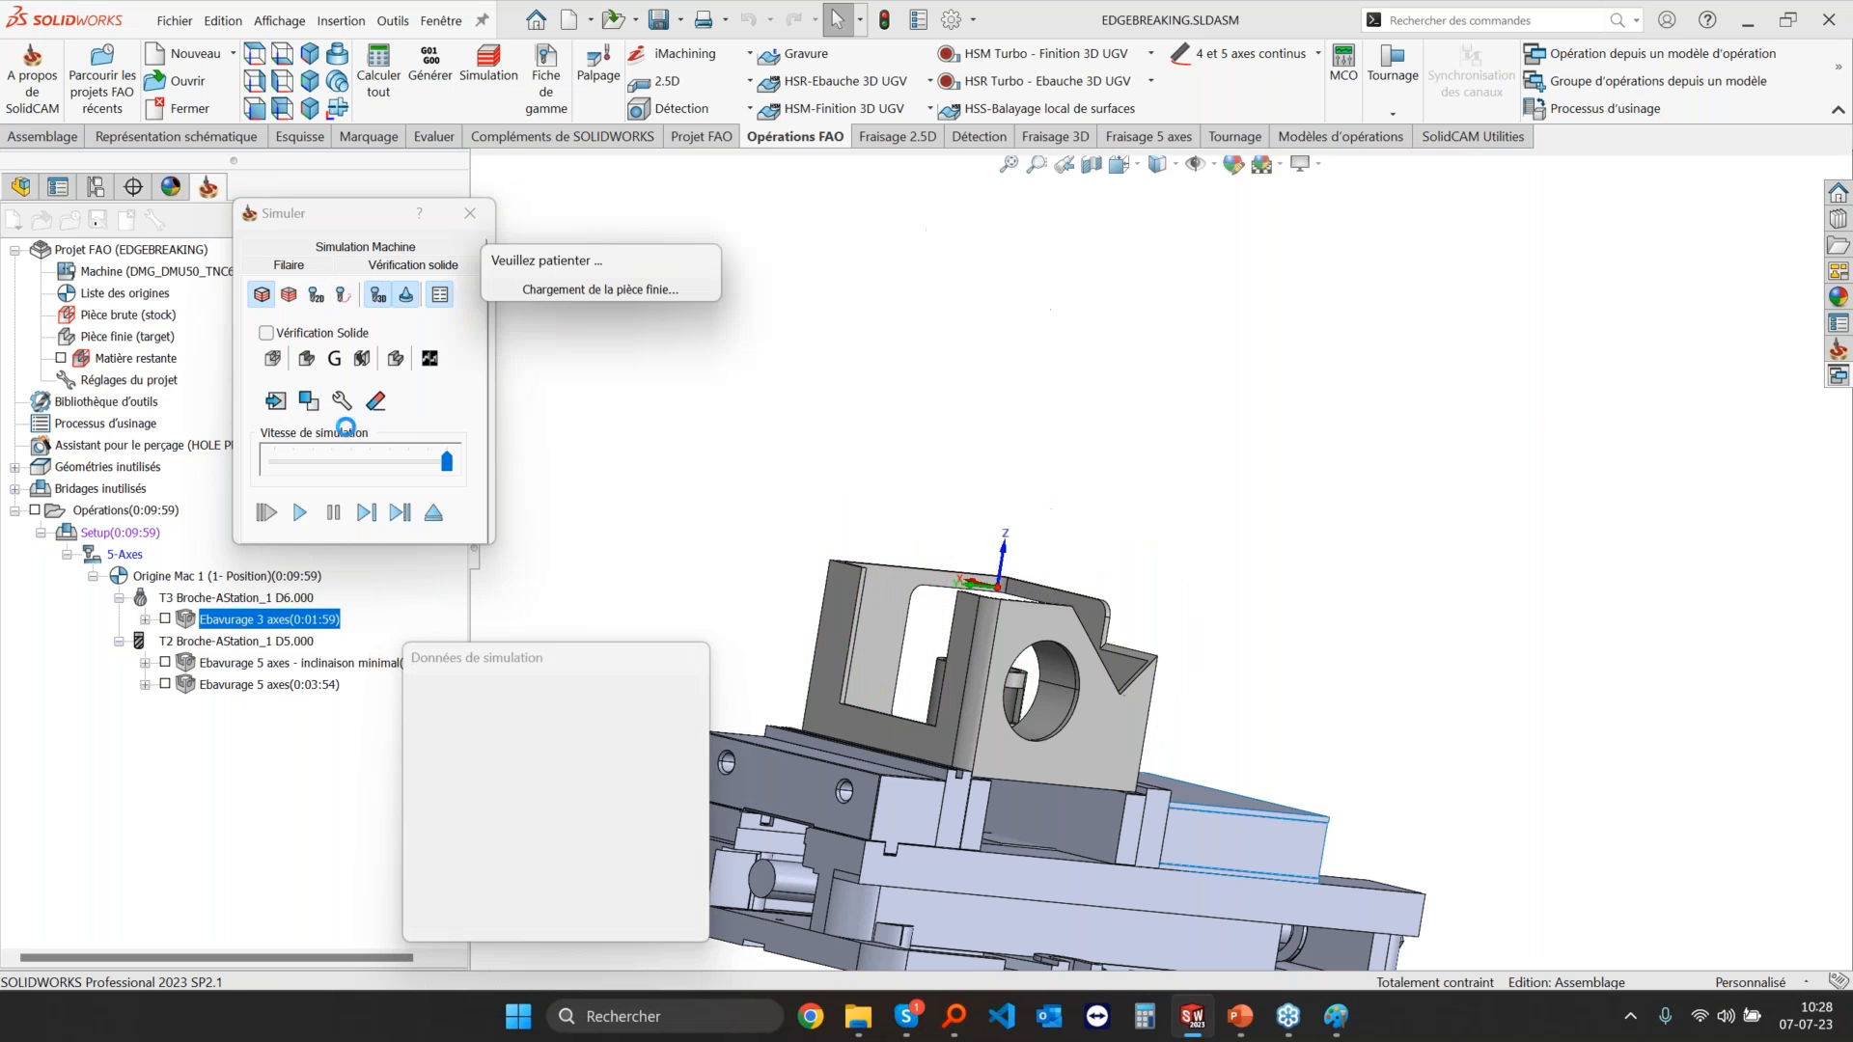
pyautogui.moveTo(446, 461); pyautogui.dragTo(296, 478)
pyautogui.click(301, 513)
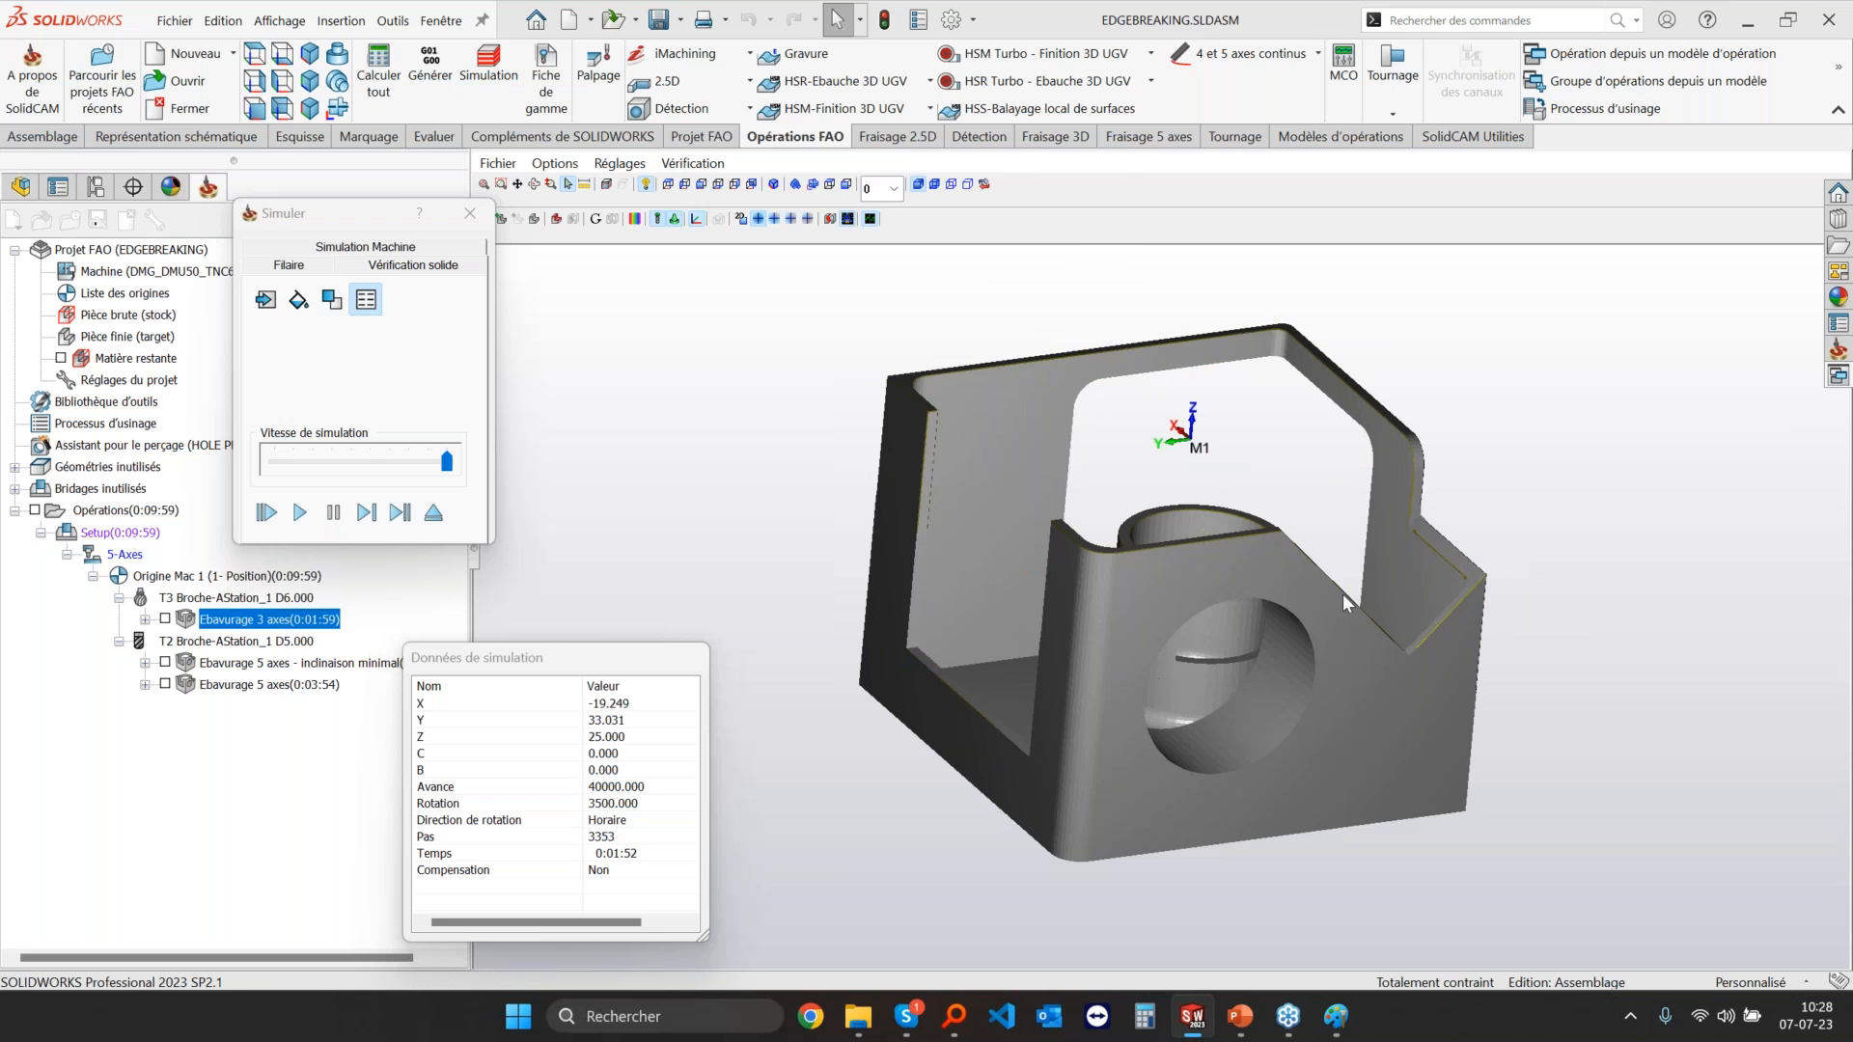
pyautogui.moveTo(1269, 593); pyautogui.dragTo(1184, 531, button='middle')
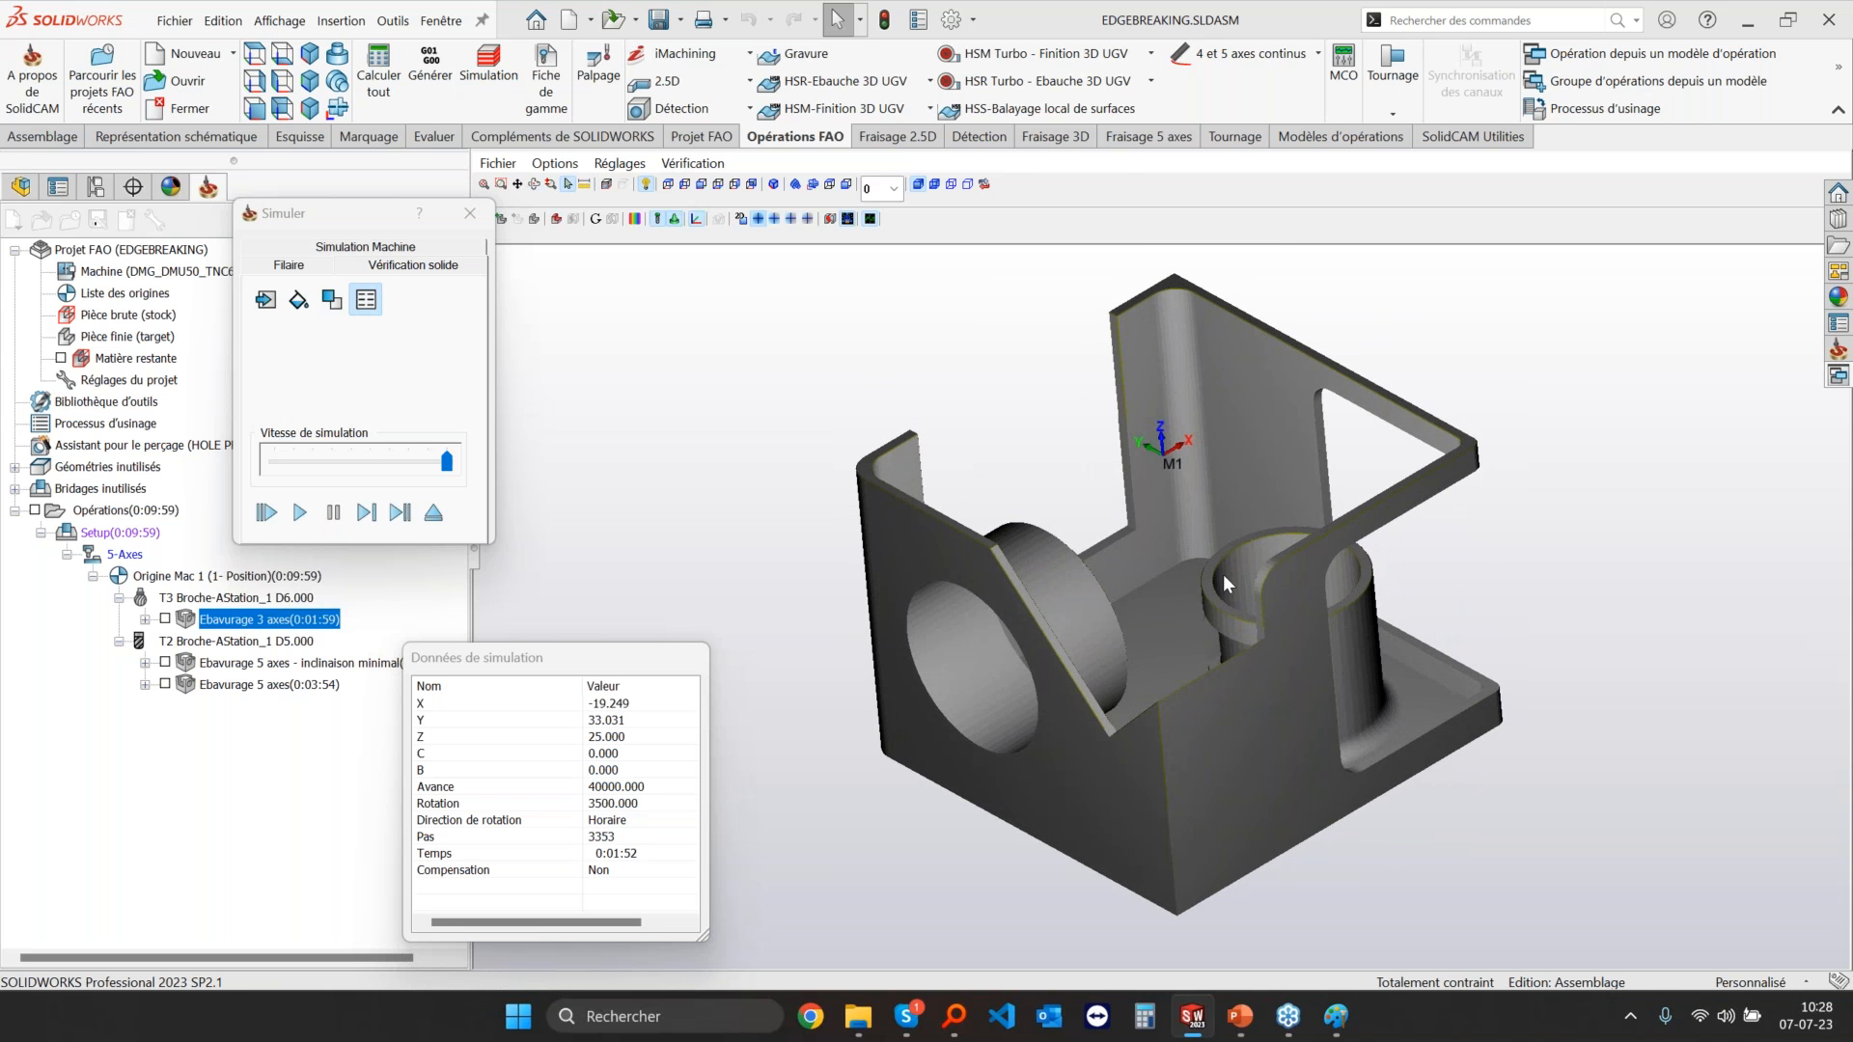
pyautogui.moveTo(1200, 638)
pyautogui.mouseDown(button='middle')
pyautogui.moveTo(1208, 608)
pyautogui.moveTo(1214, 632)
pyautogui.moveTo(1284, 666)
pyautogui.moveTo(1216, 606)
pyautogui.mouseUp(button='middle')
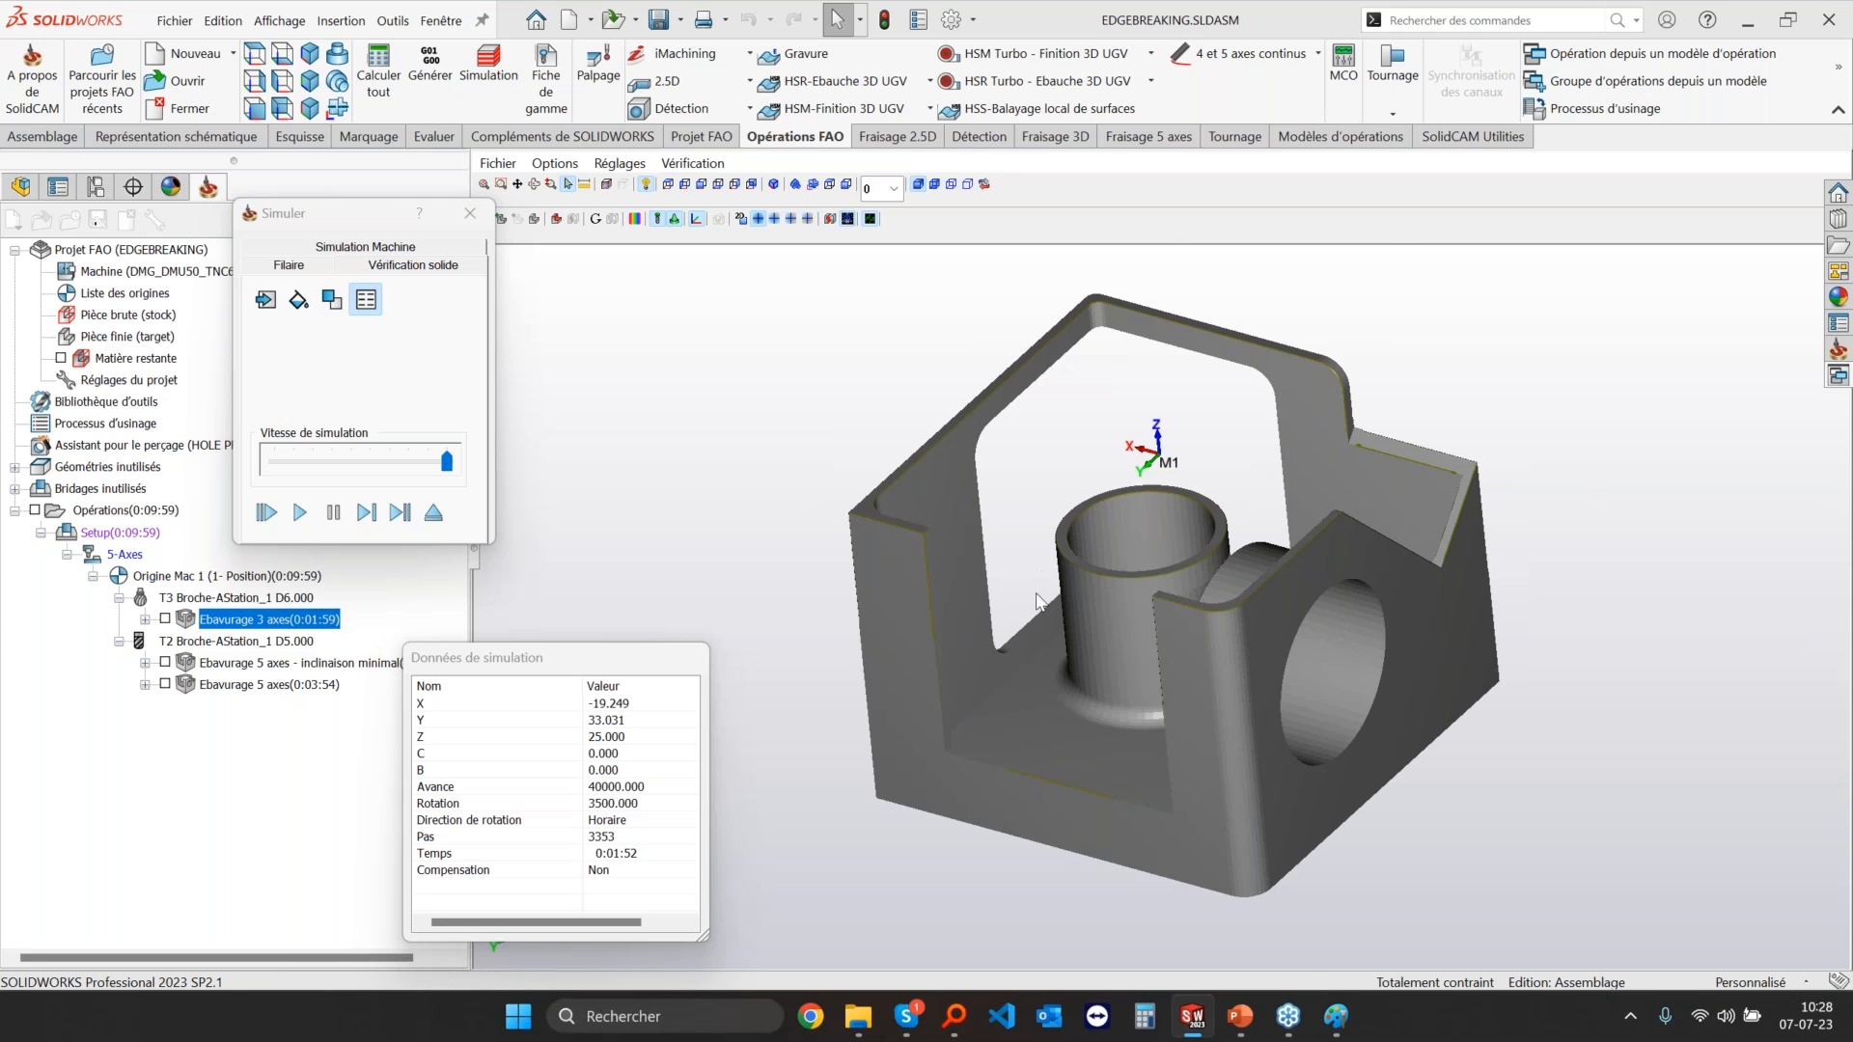
pyautogui.scroll(4, 997, 604)
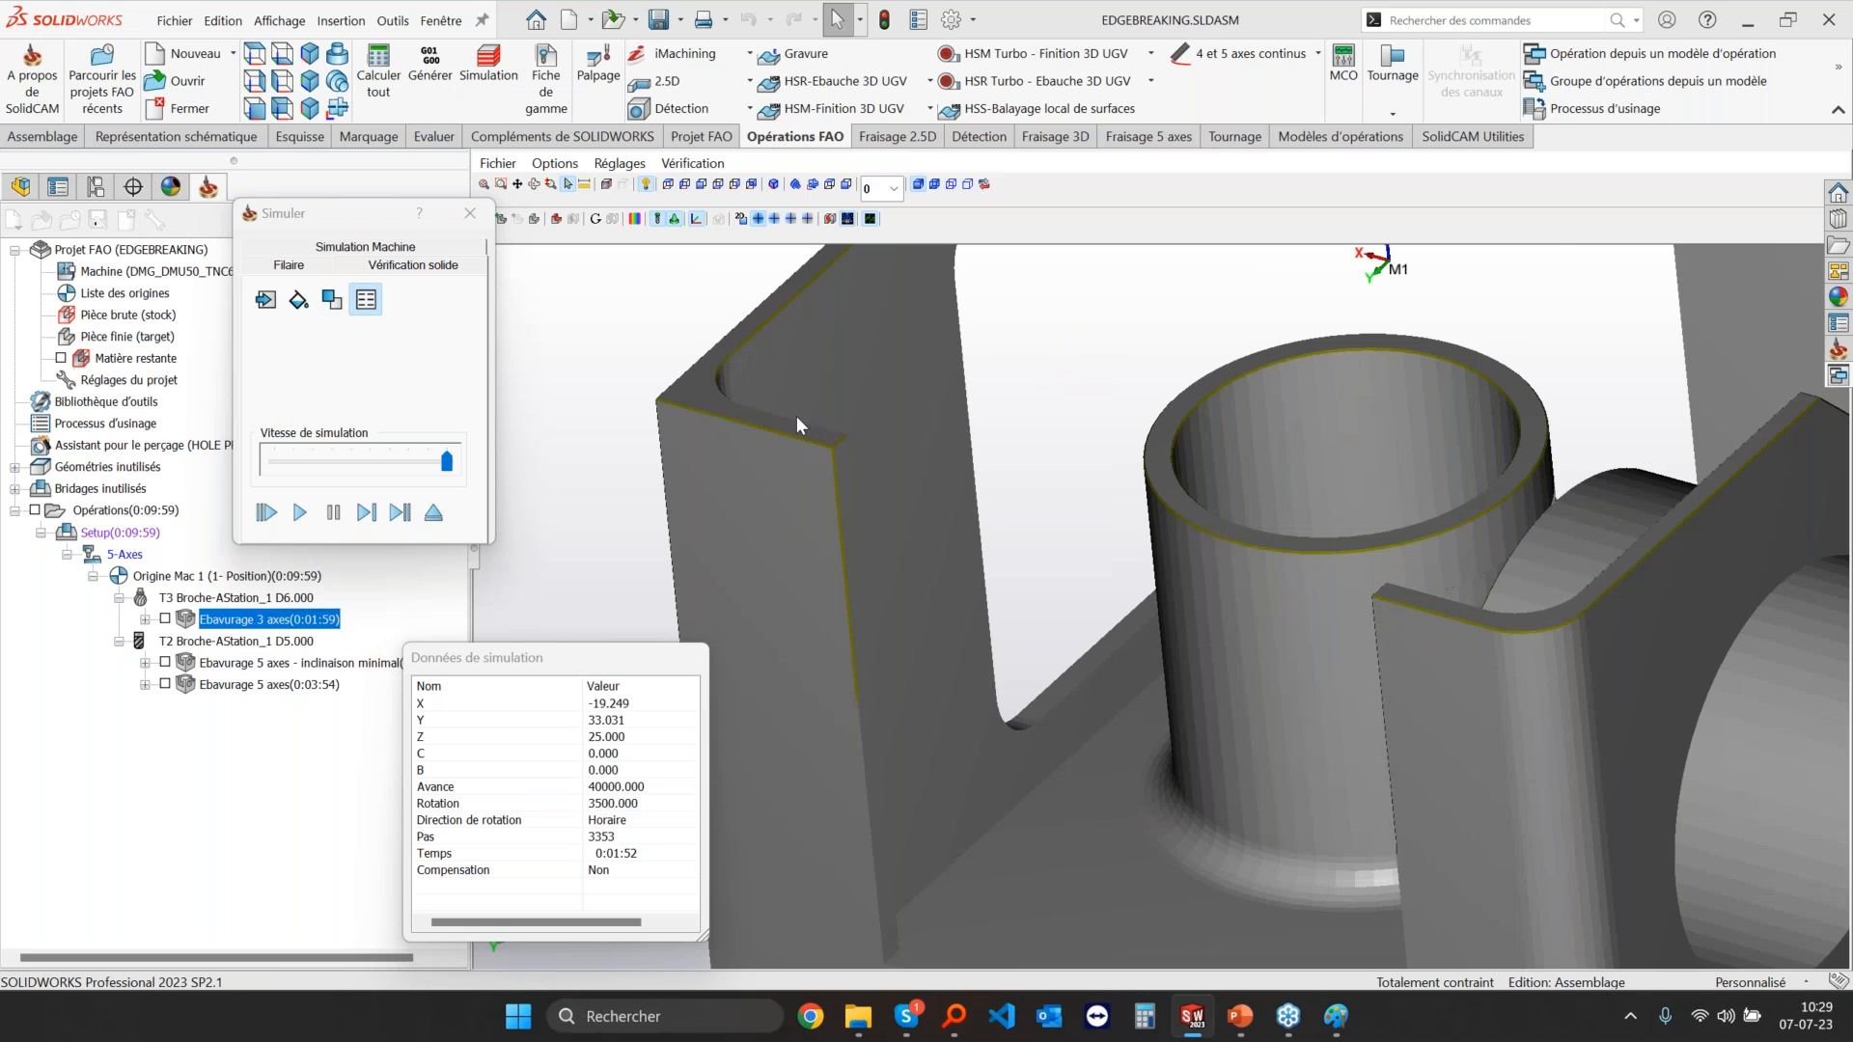
# Step: Replay the solid verification of the 3-axis deburring at reduced speed and follow the ball tool along the outer wall's upper edges
pyautogui.scroll(-5, 898, 391)
pyautogui.scroll(8, 925, 461)
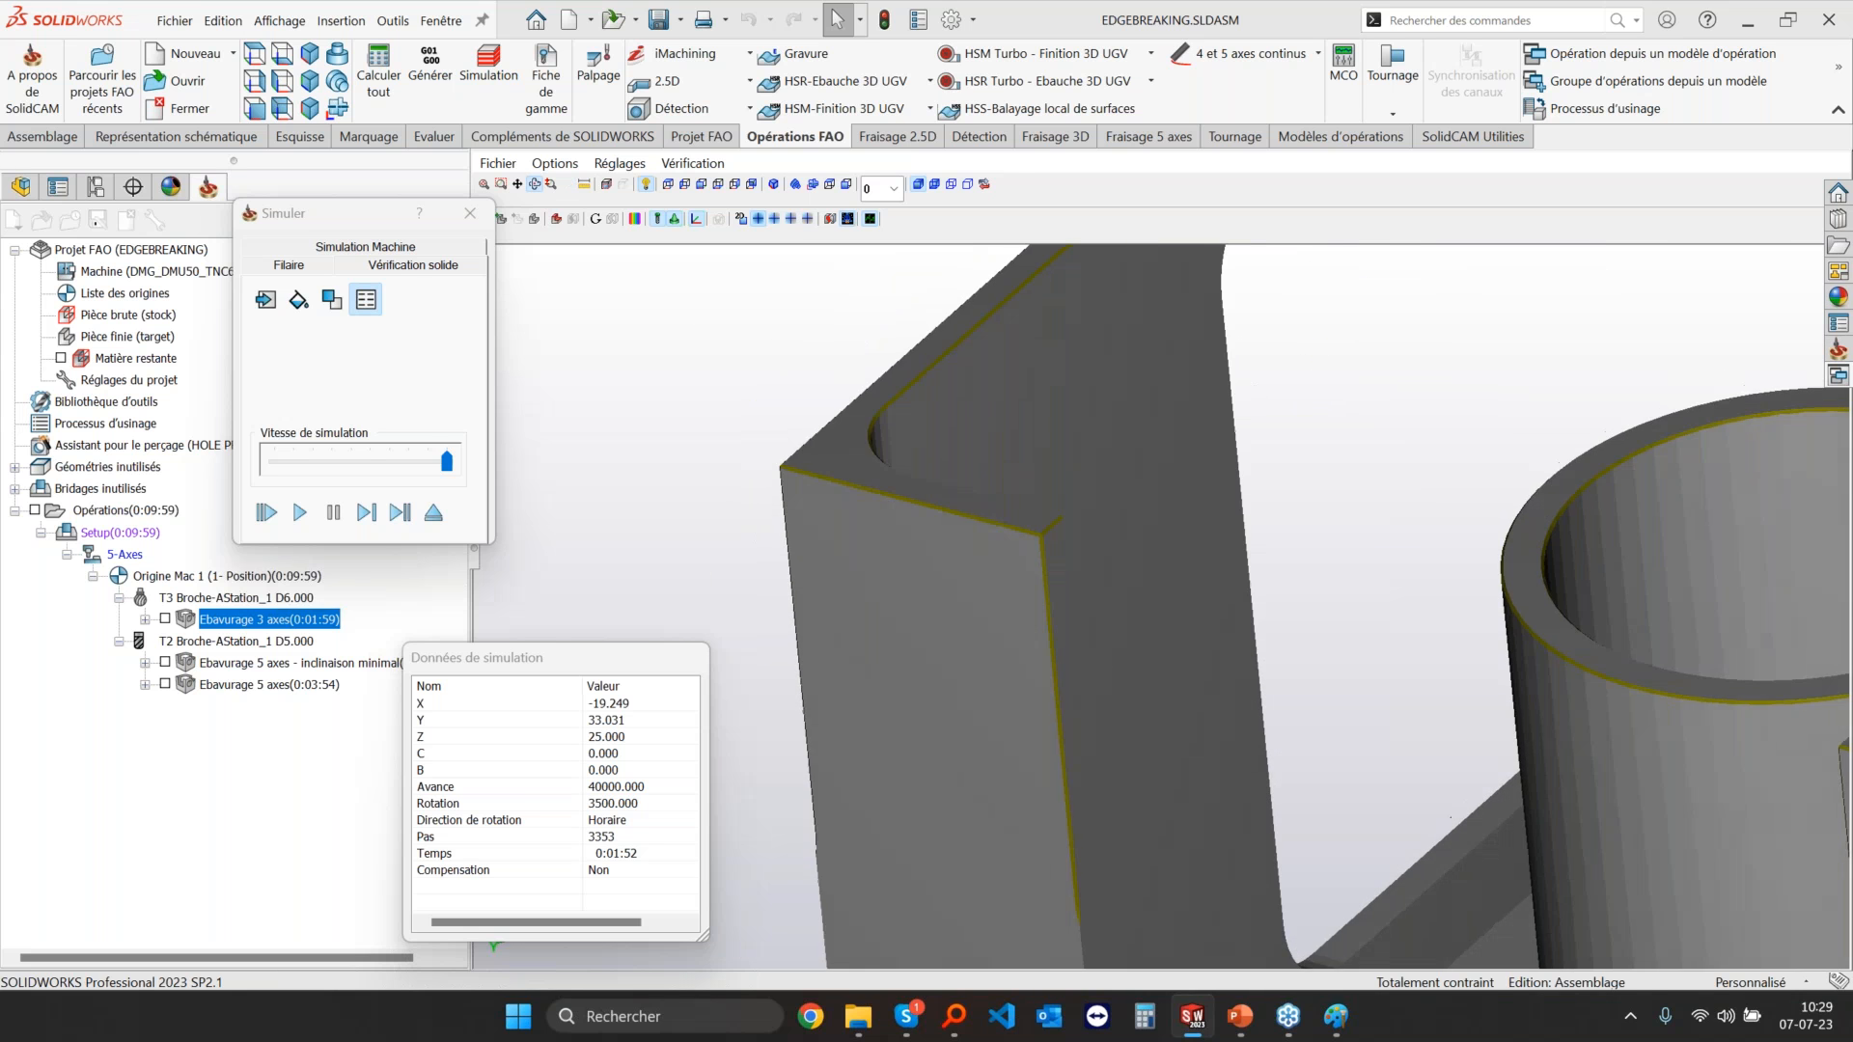
pyautogui.click(311, 468)
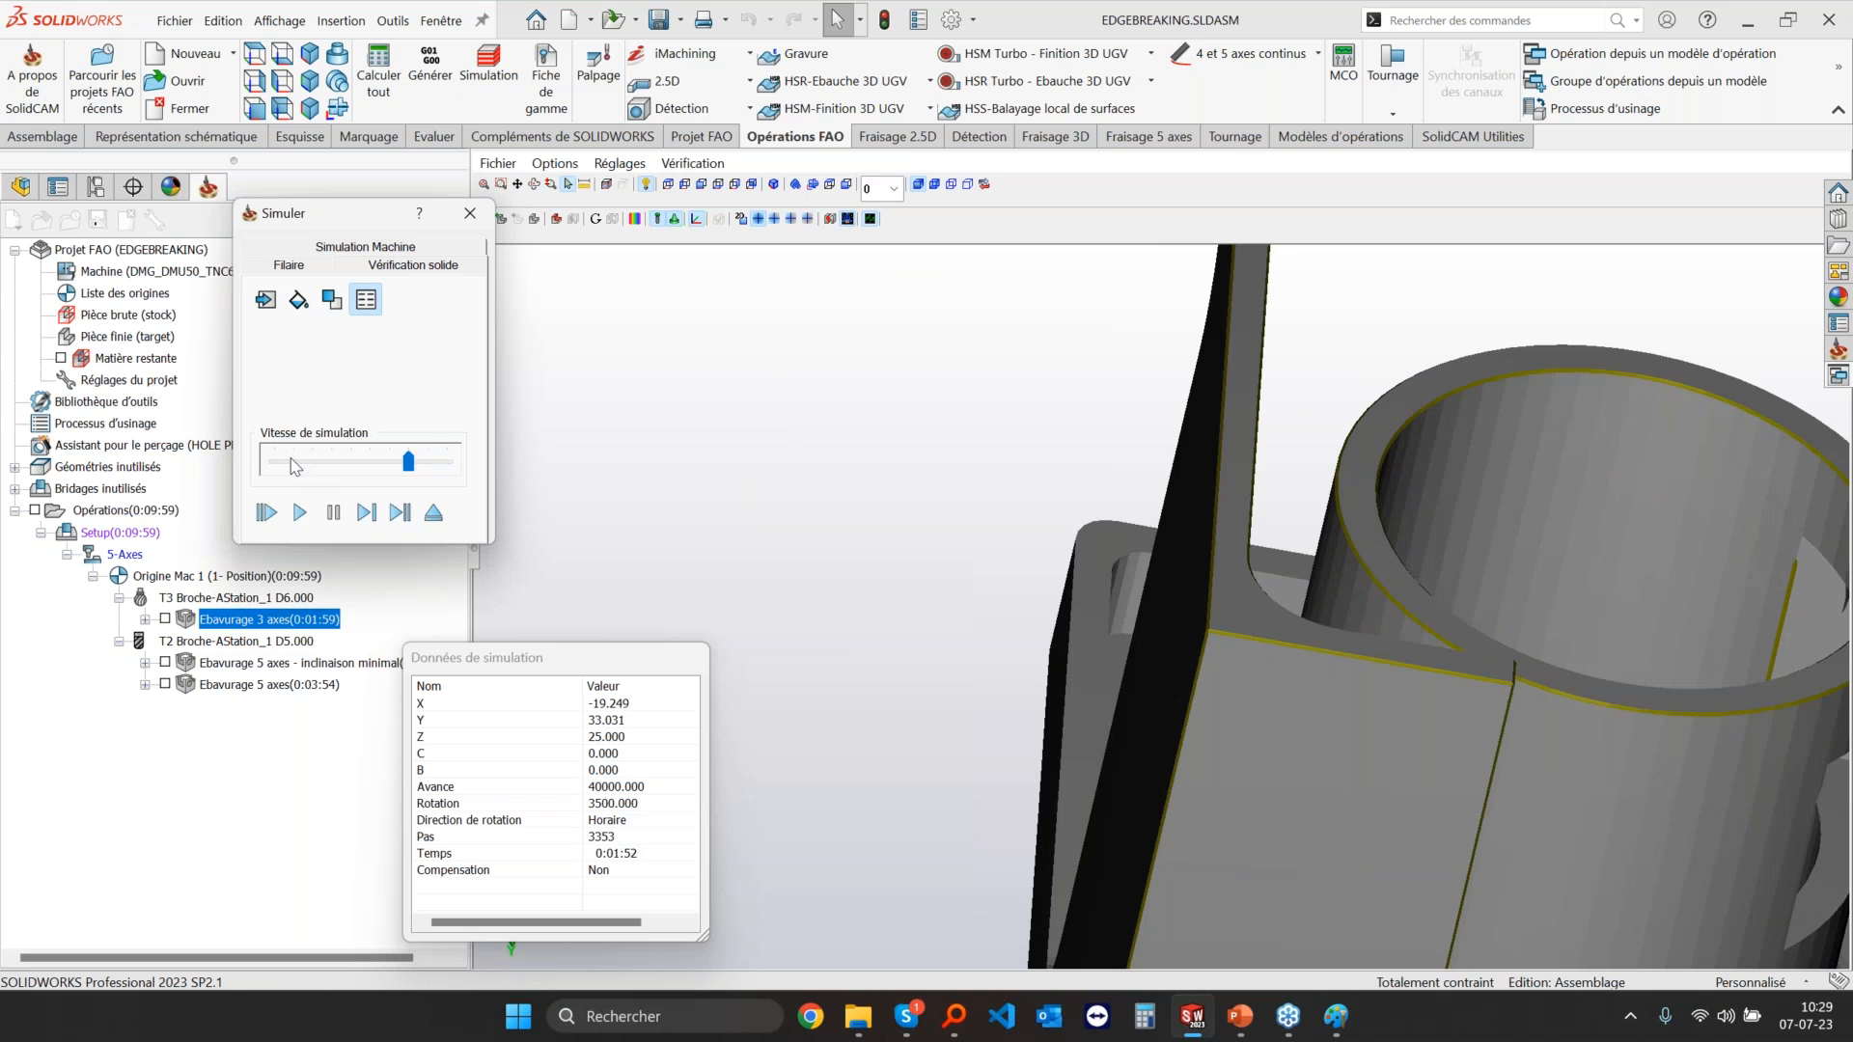
pyautogui.click(299, 511)
pyautogui.scroll(-5, 1161, 490)
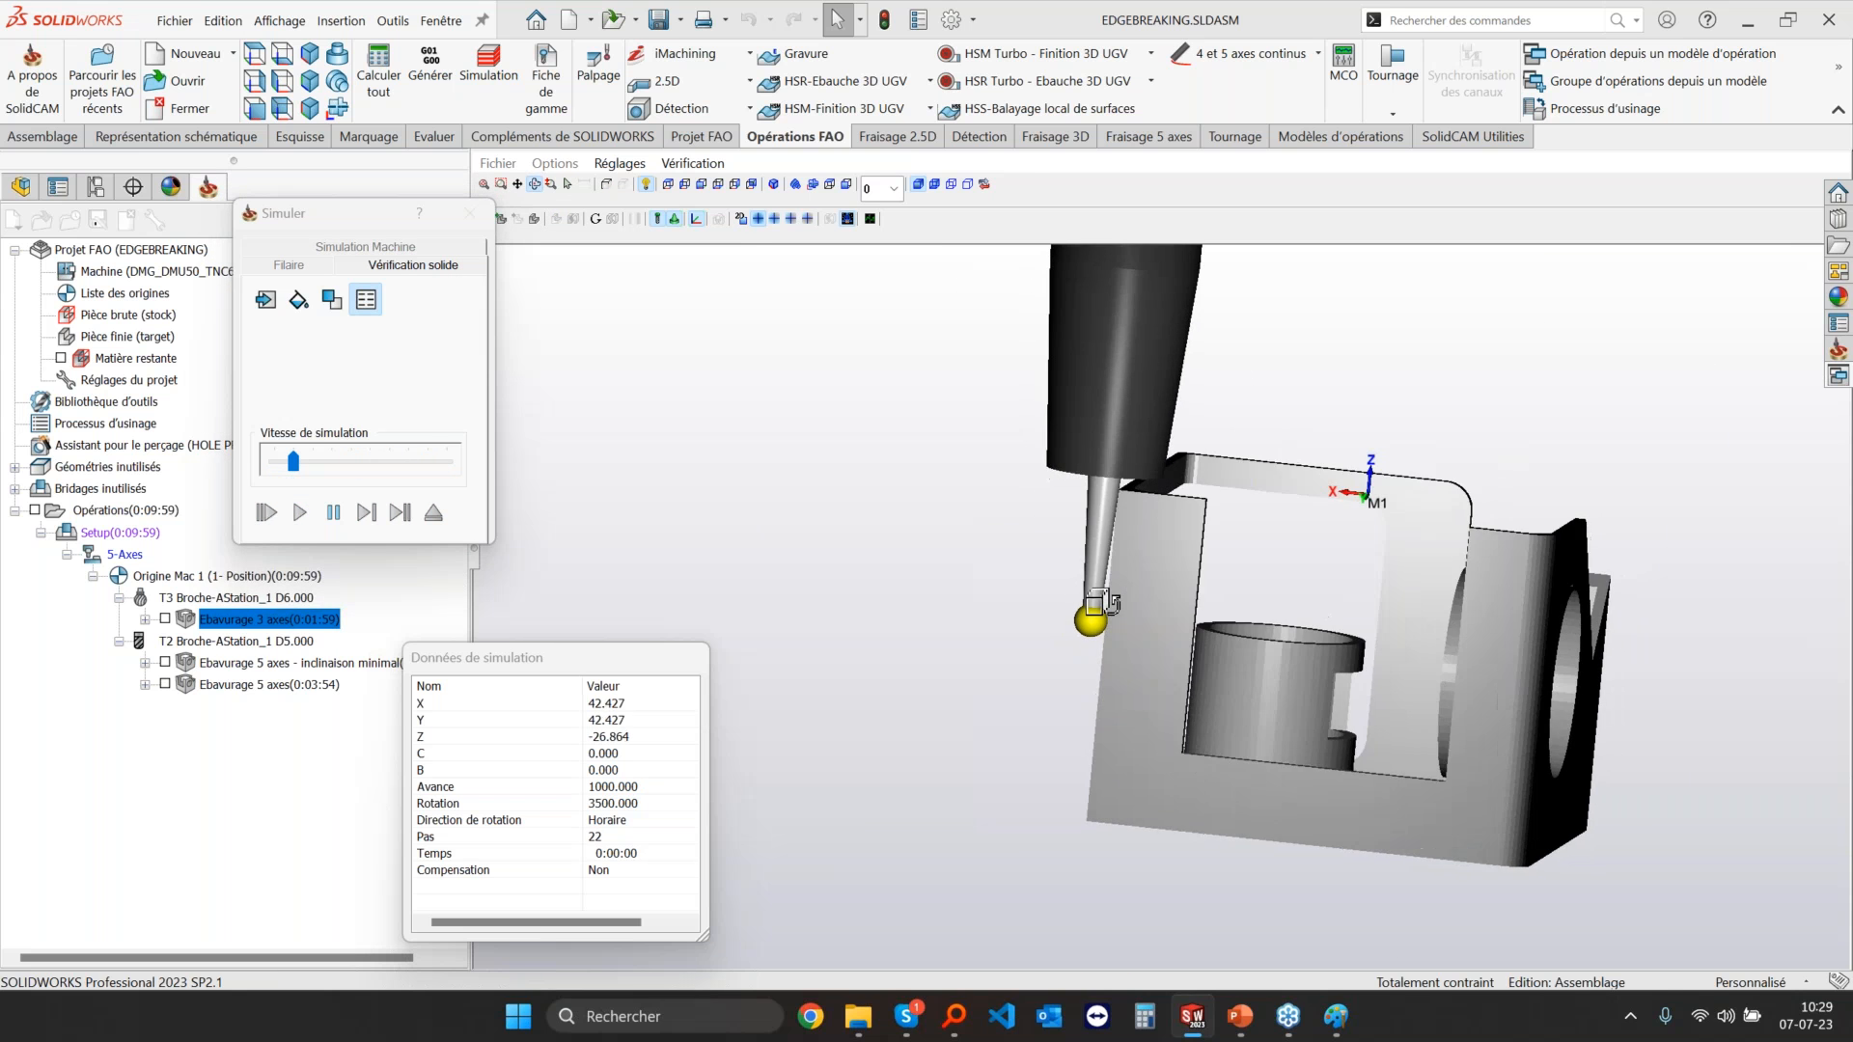
pyautogui.moveTo(1108, 607); pyautogui.dragTo(1174, 581, button='middle')
pyautogui.scroll(2, 1174, 581)
pyautogui.scroll(2, 1174, 581)
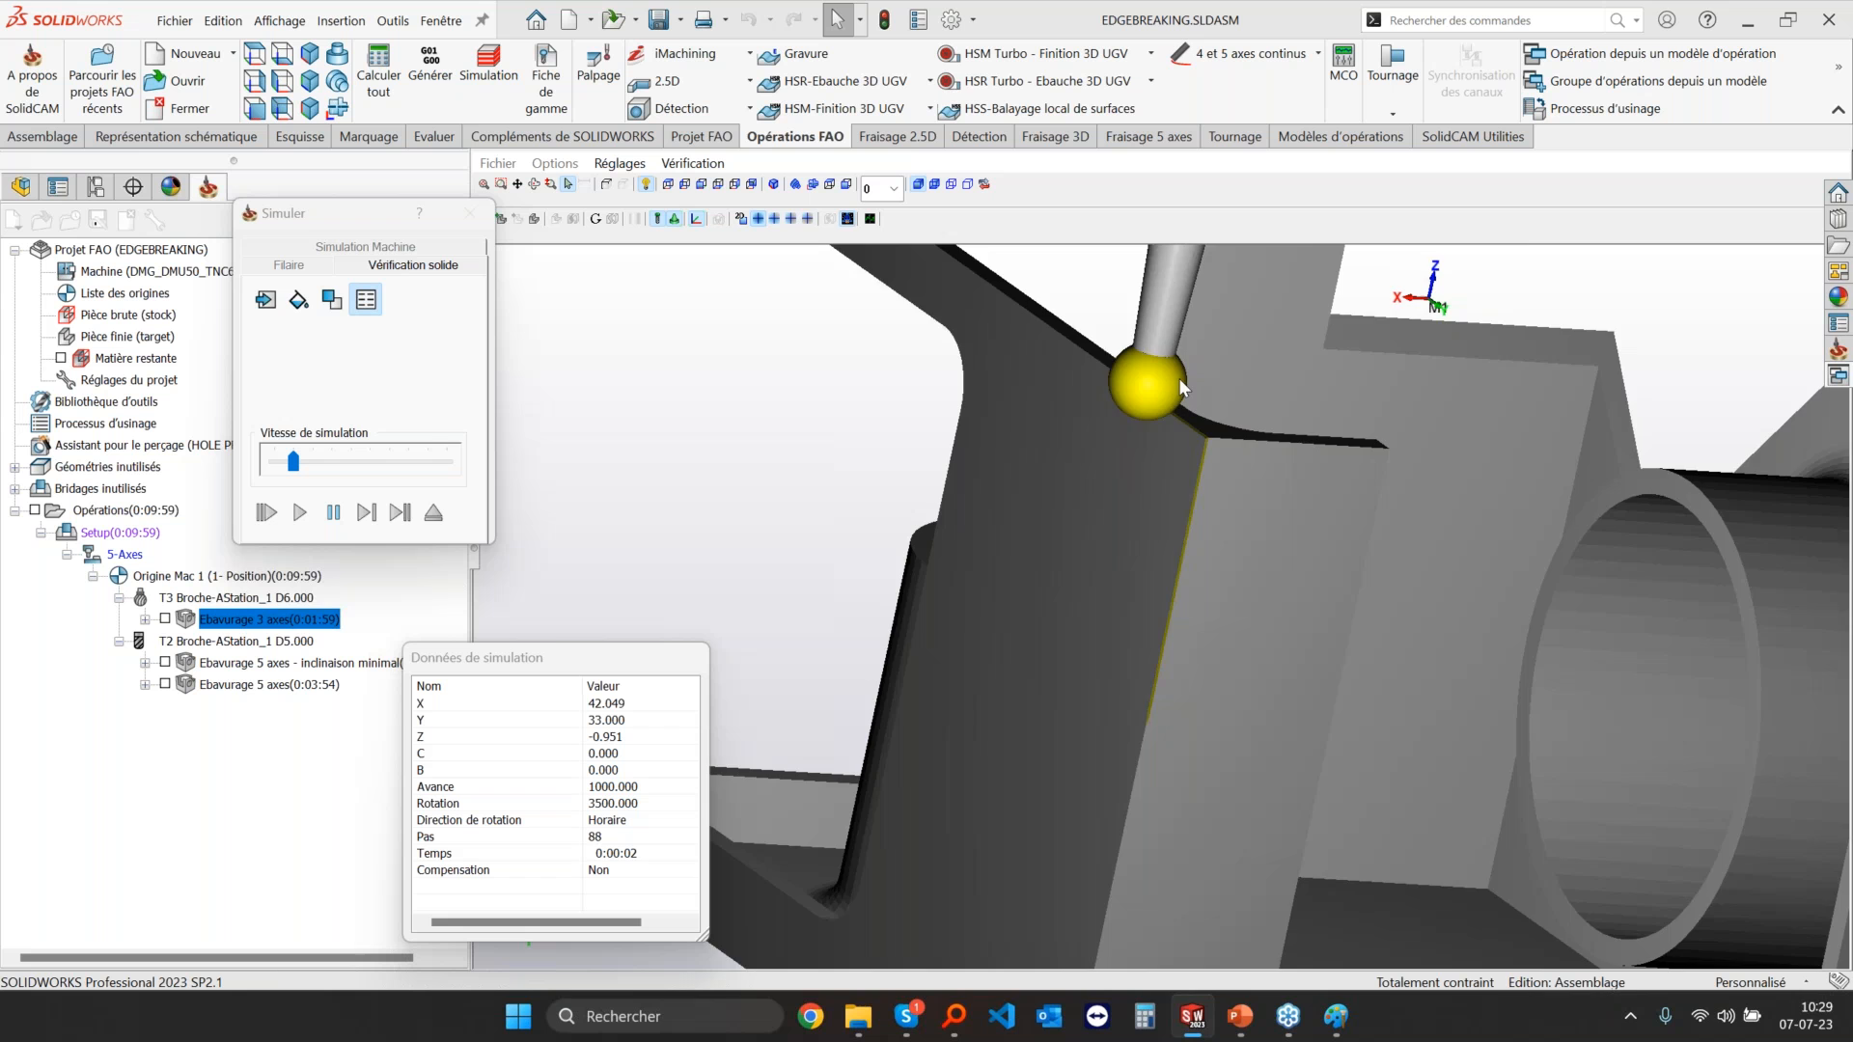
pyautogui.scroll(-5, 1158, 375)
pyautogui.scroll(4, 1126, 308)
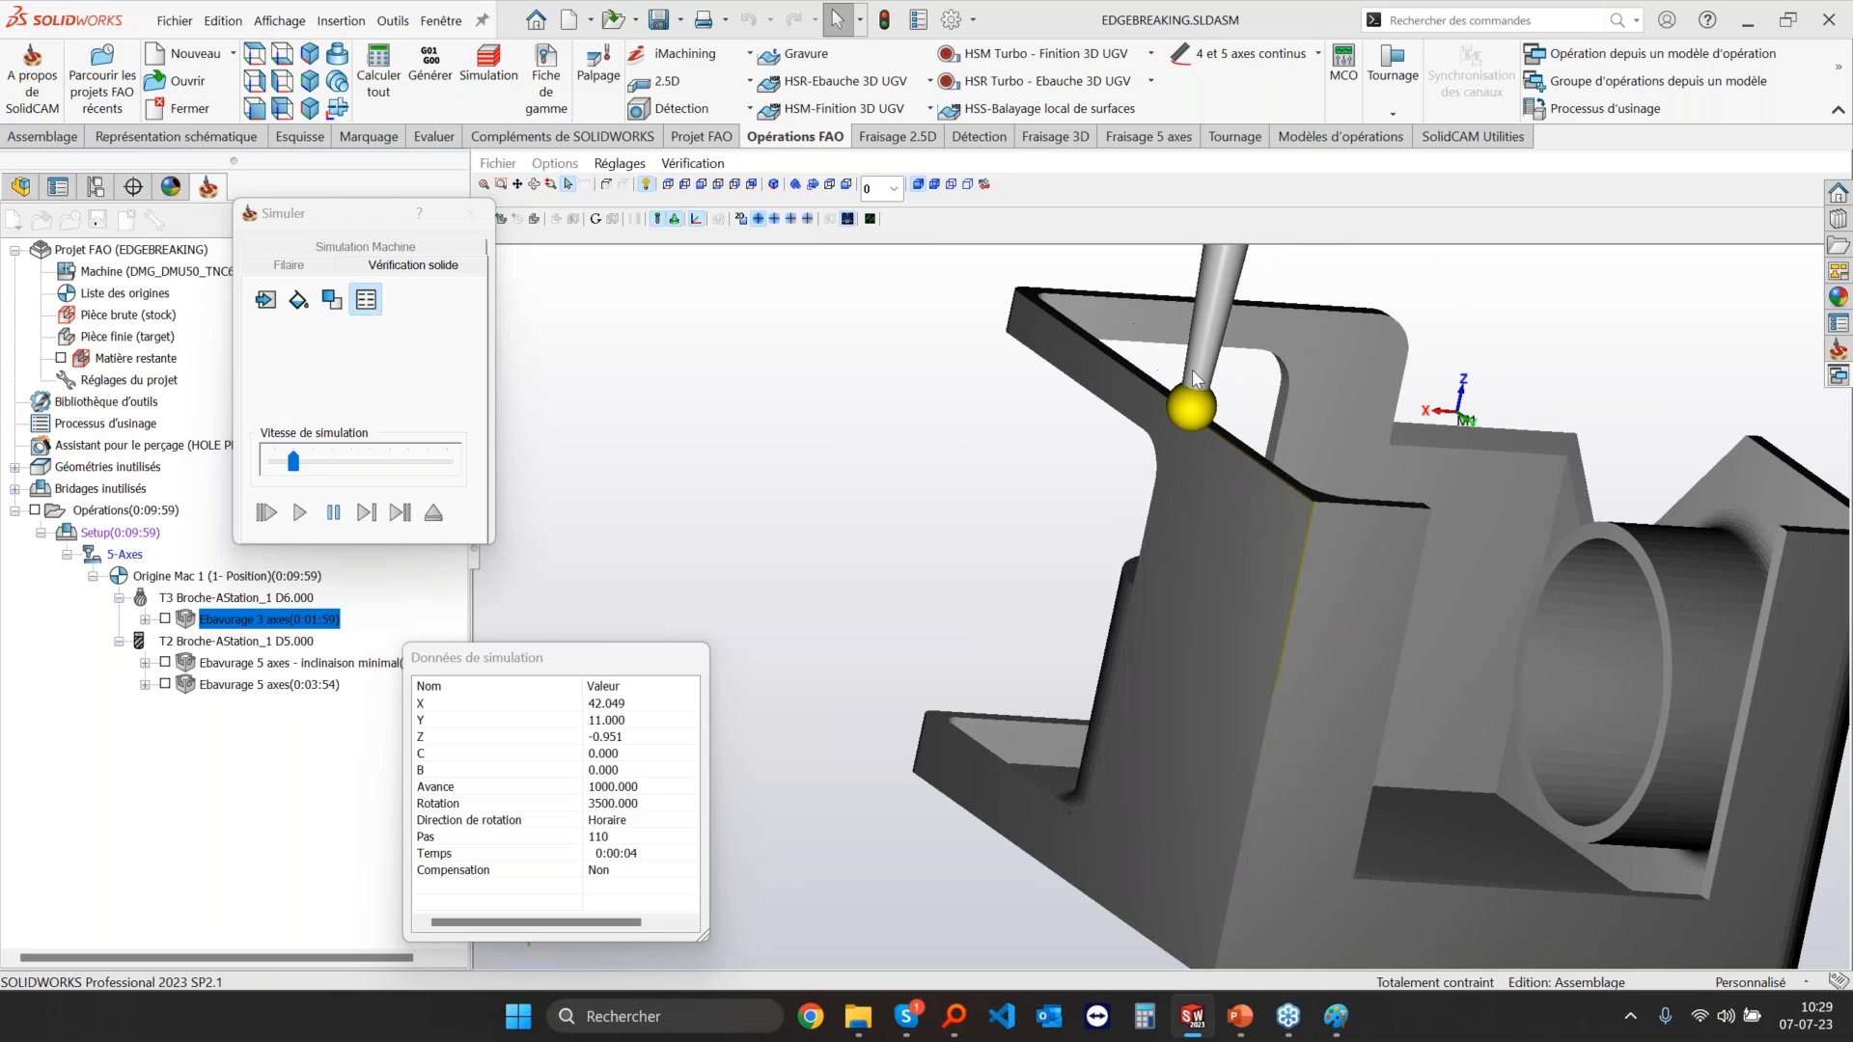
pyautogui.keyDown('ctrl'); pyautogui.moveTo(1179, 420); pyautogui.dragTo(1162, 577, button='middle'); pyautogui.keyUp('ctrl')
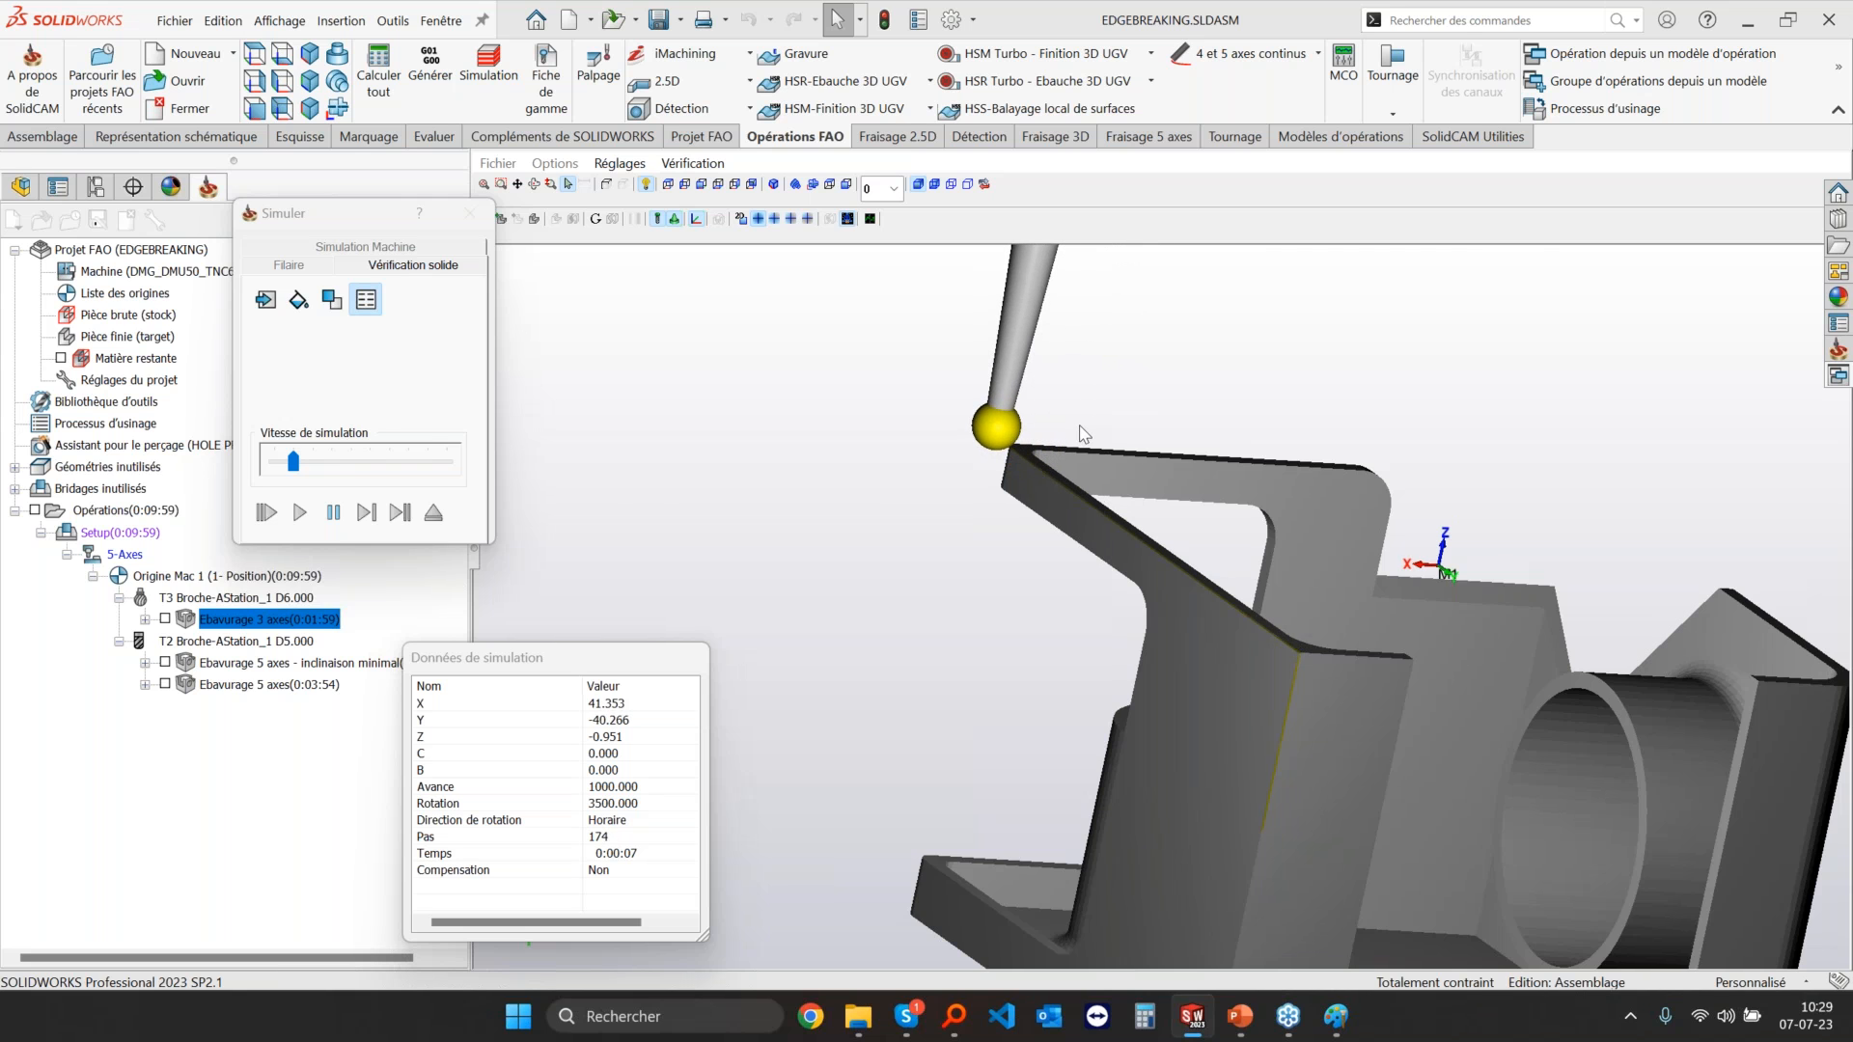
pyautogui.scroll(2, 1040, 444)
# Step: Raise the simulation speed slightly and follow the tool around the upright cylinder's rim and along the opposite wall
pyautogui.moveTo(317, 470); pyautogui.dragTo(340, 473)
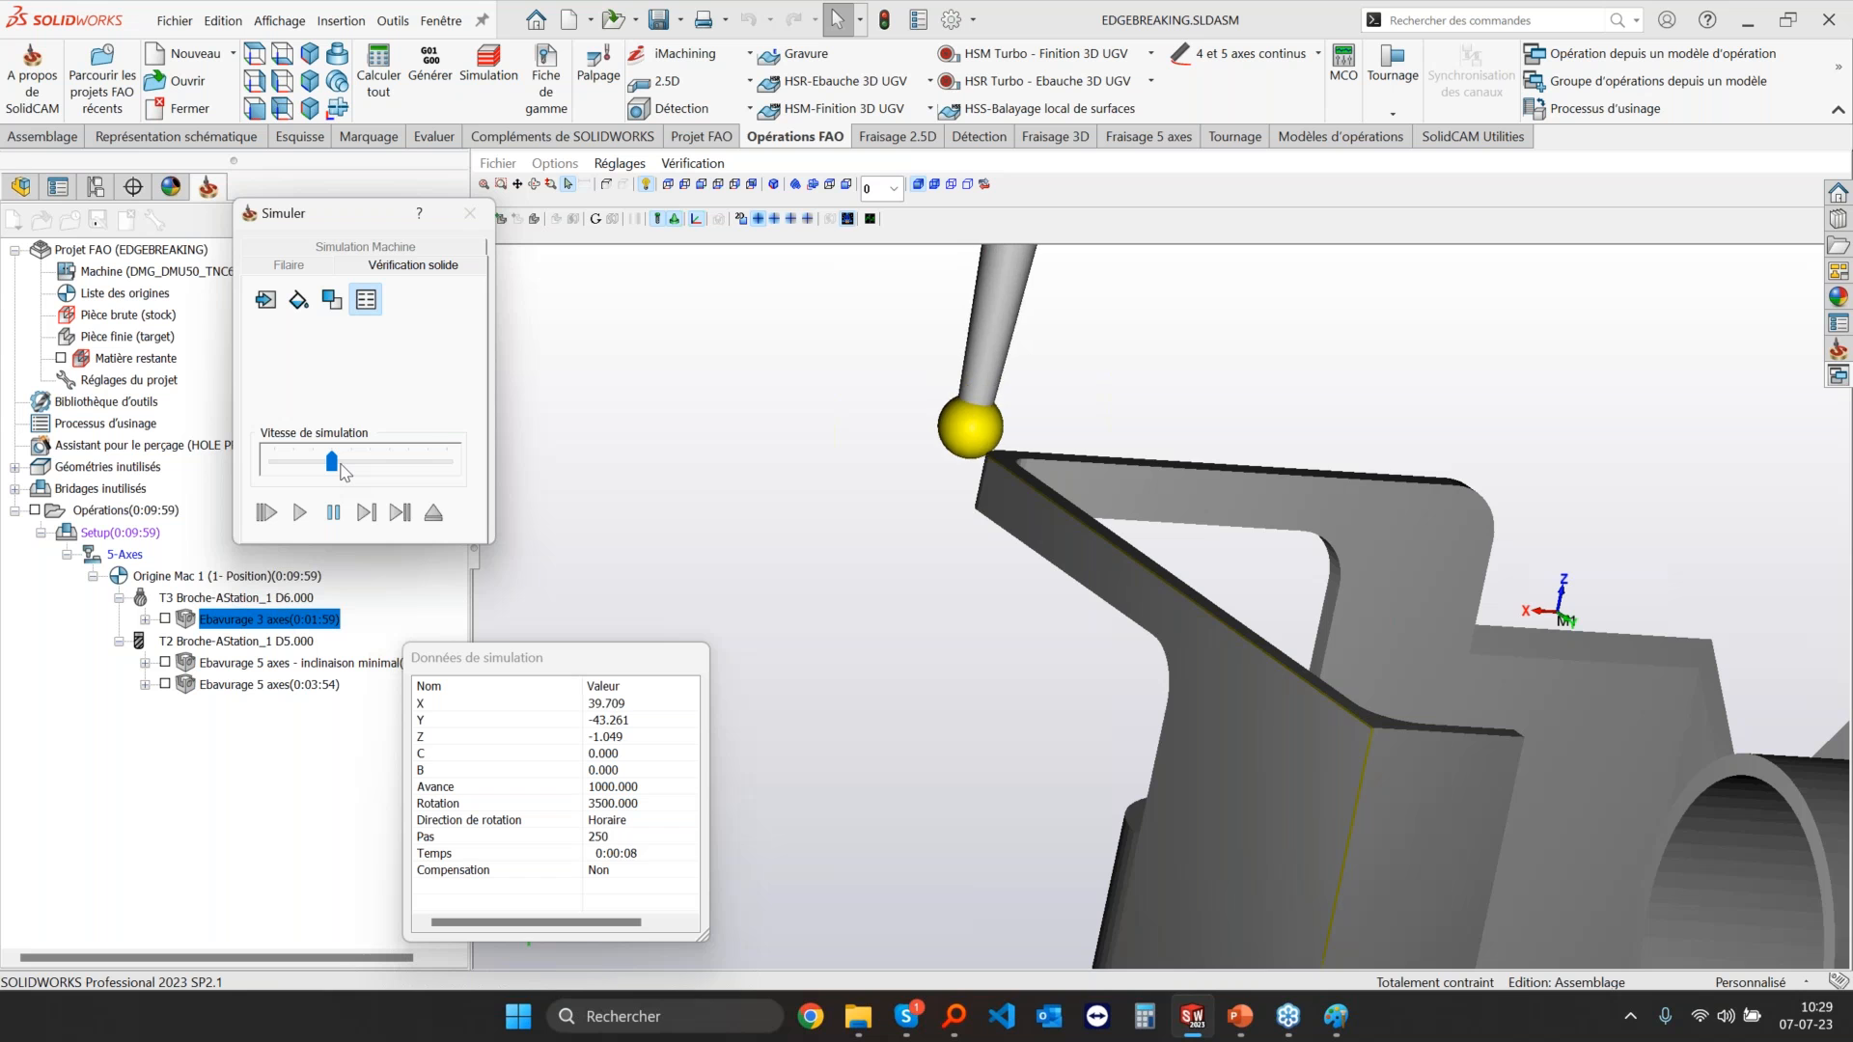
pyautogui.moveTo(1075, 504); pyautogui.dragTo(1448, 759, button='middle')
pyautogui.scroll(-4, 1526, 774)
pyautogui.scroll(2, 1611, 783)
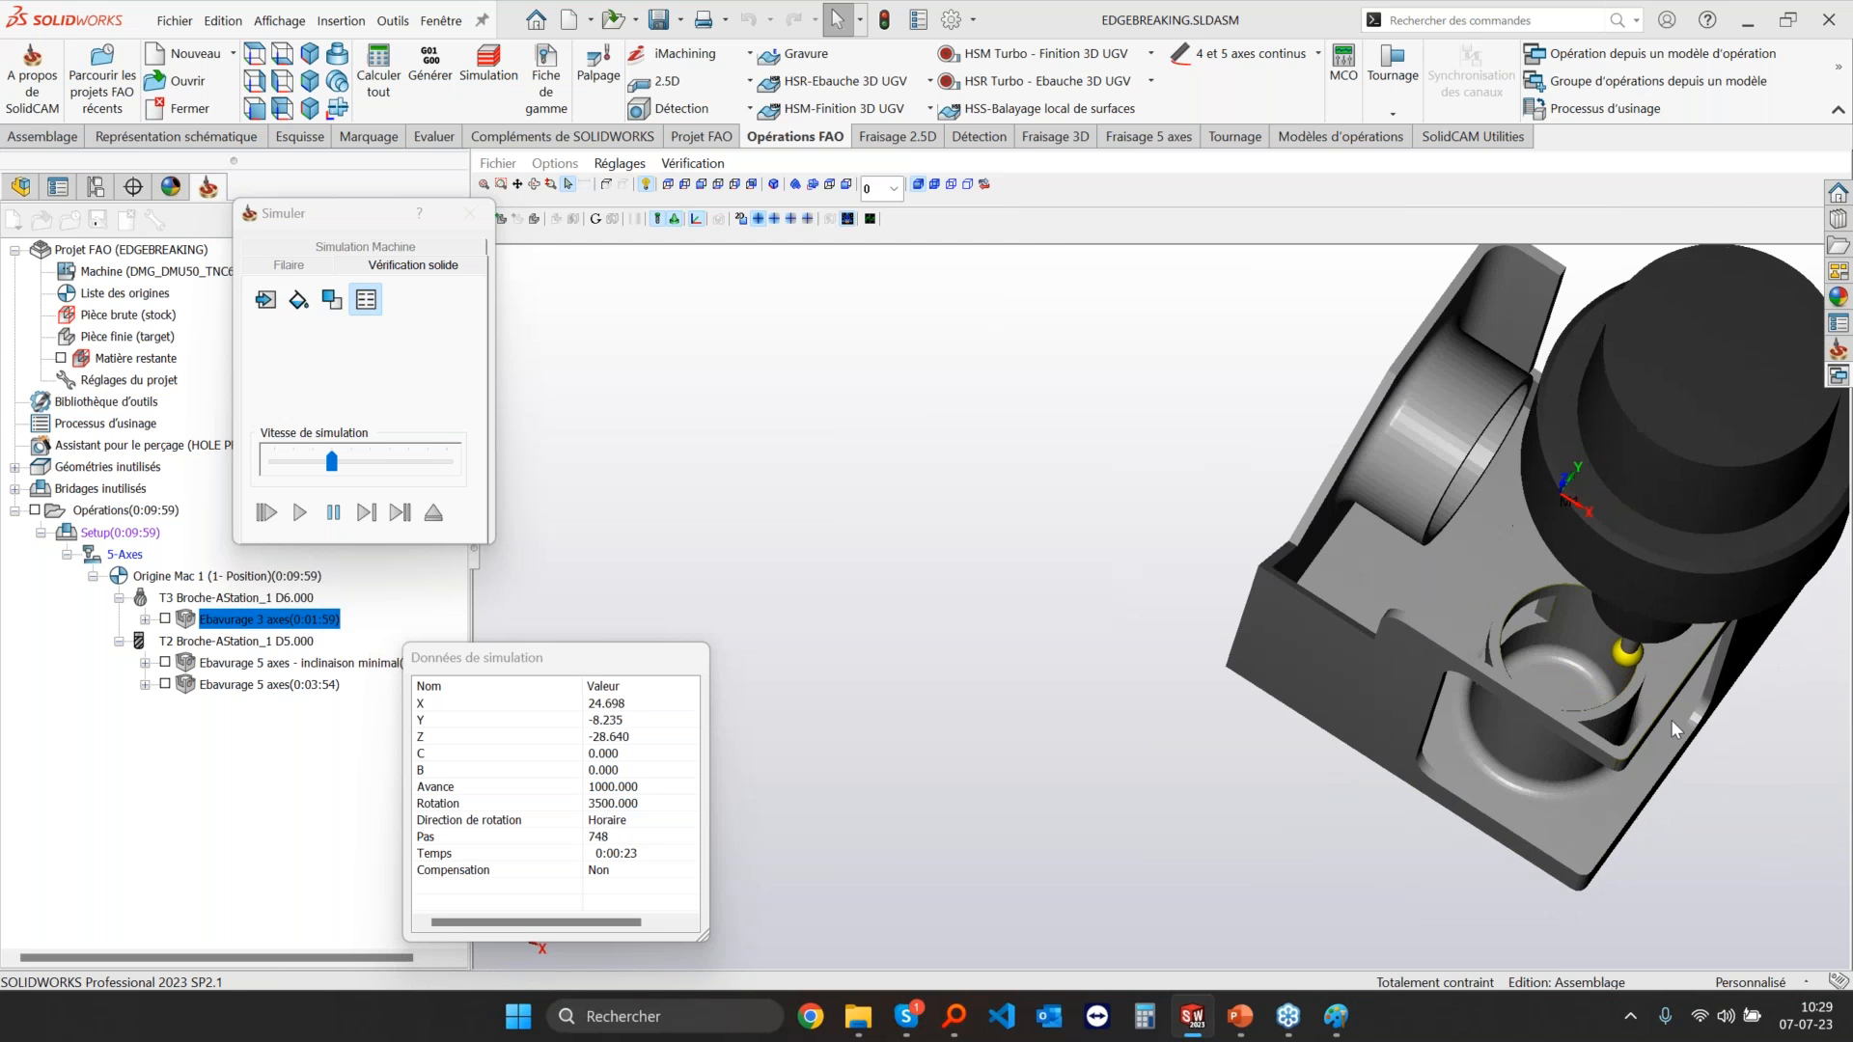
pyautogui.scroll(-3, 1679, 675)
pyautogui.scroll(-1, 1599, 635)
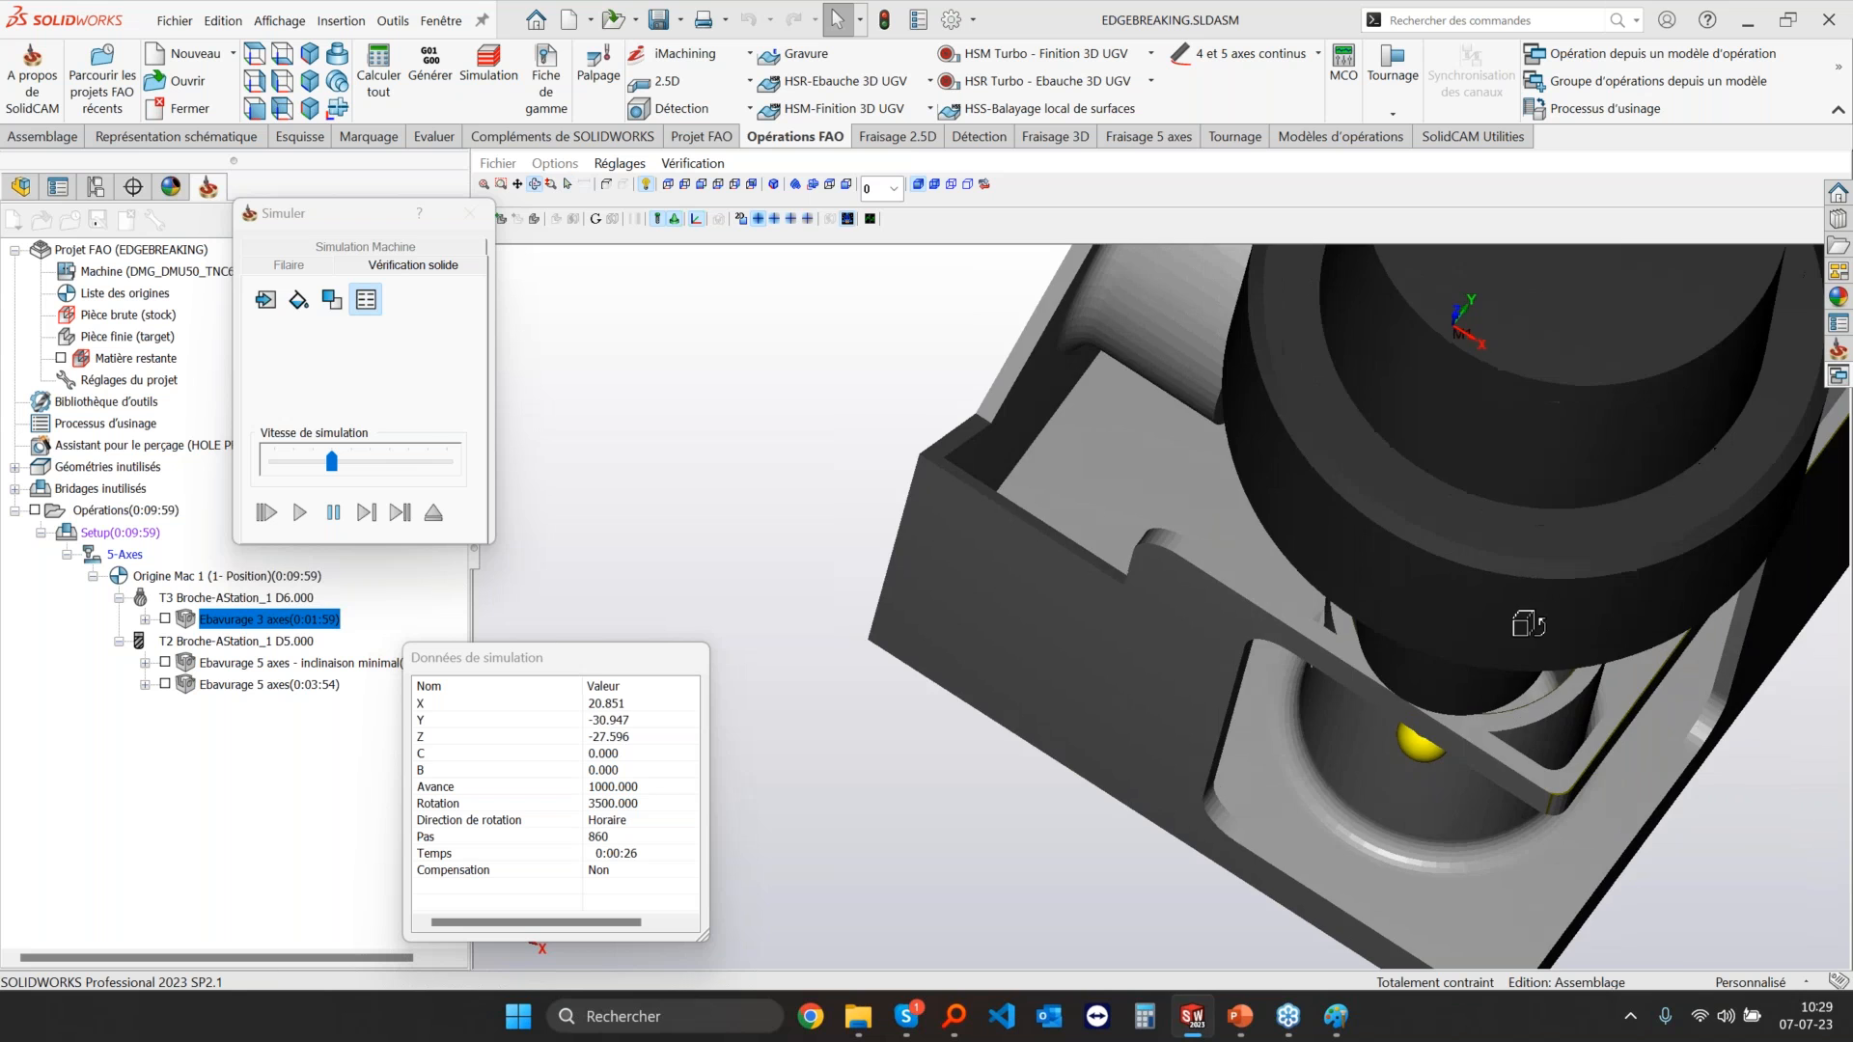
pyautogui.scroll(2, 1564, 646)
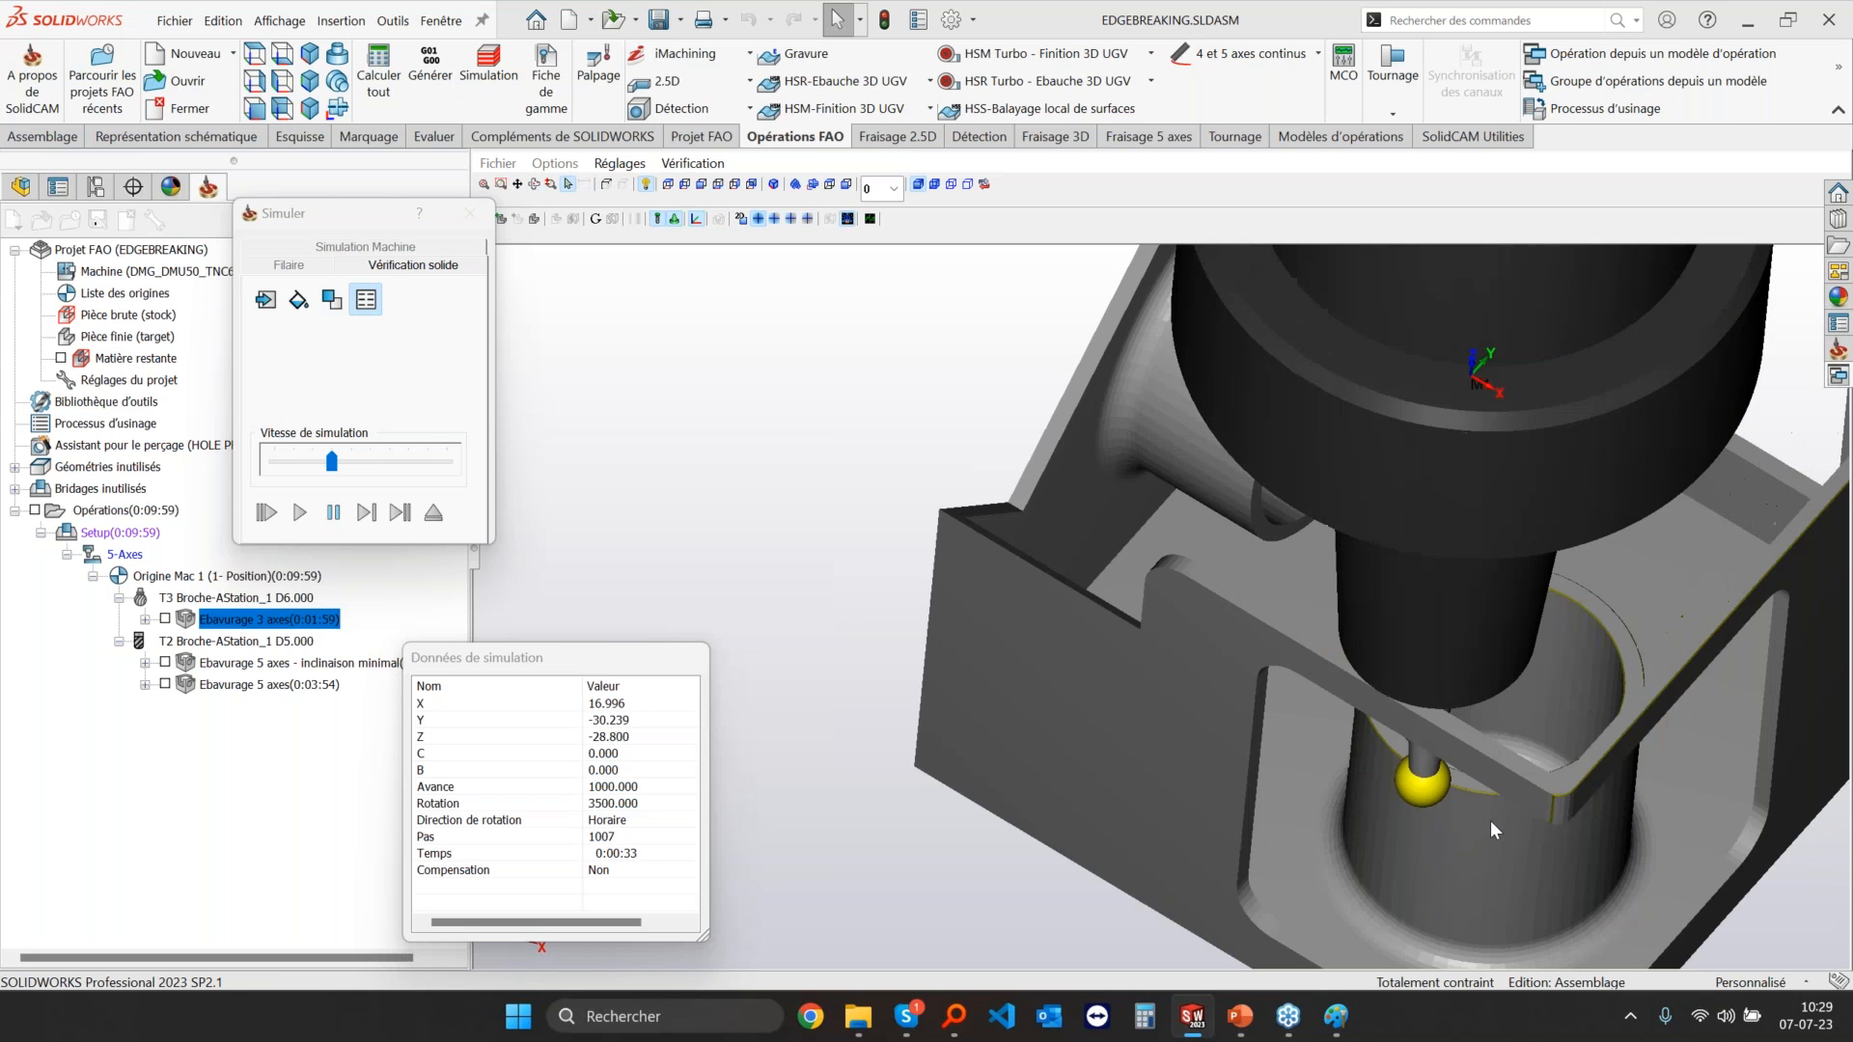
pyautogui.scroll(3, 1490, 820)
pyautogui.moveTo(1491, 813); pyautogui.dragTo(1508, 773, button='middle')
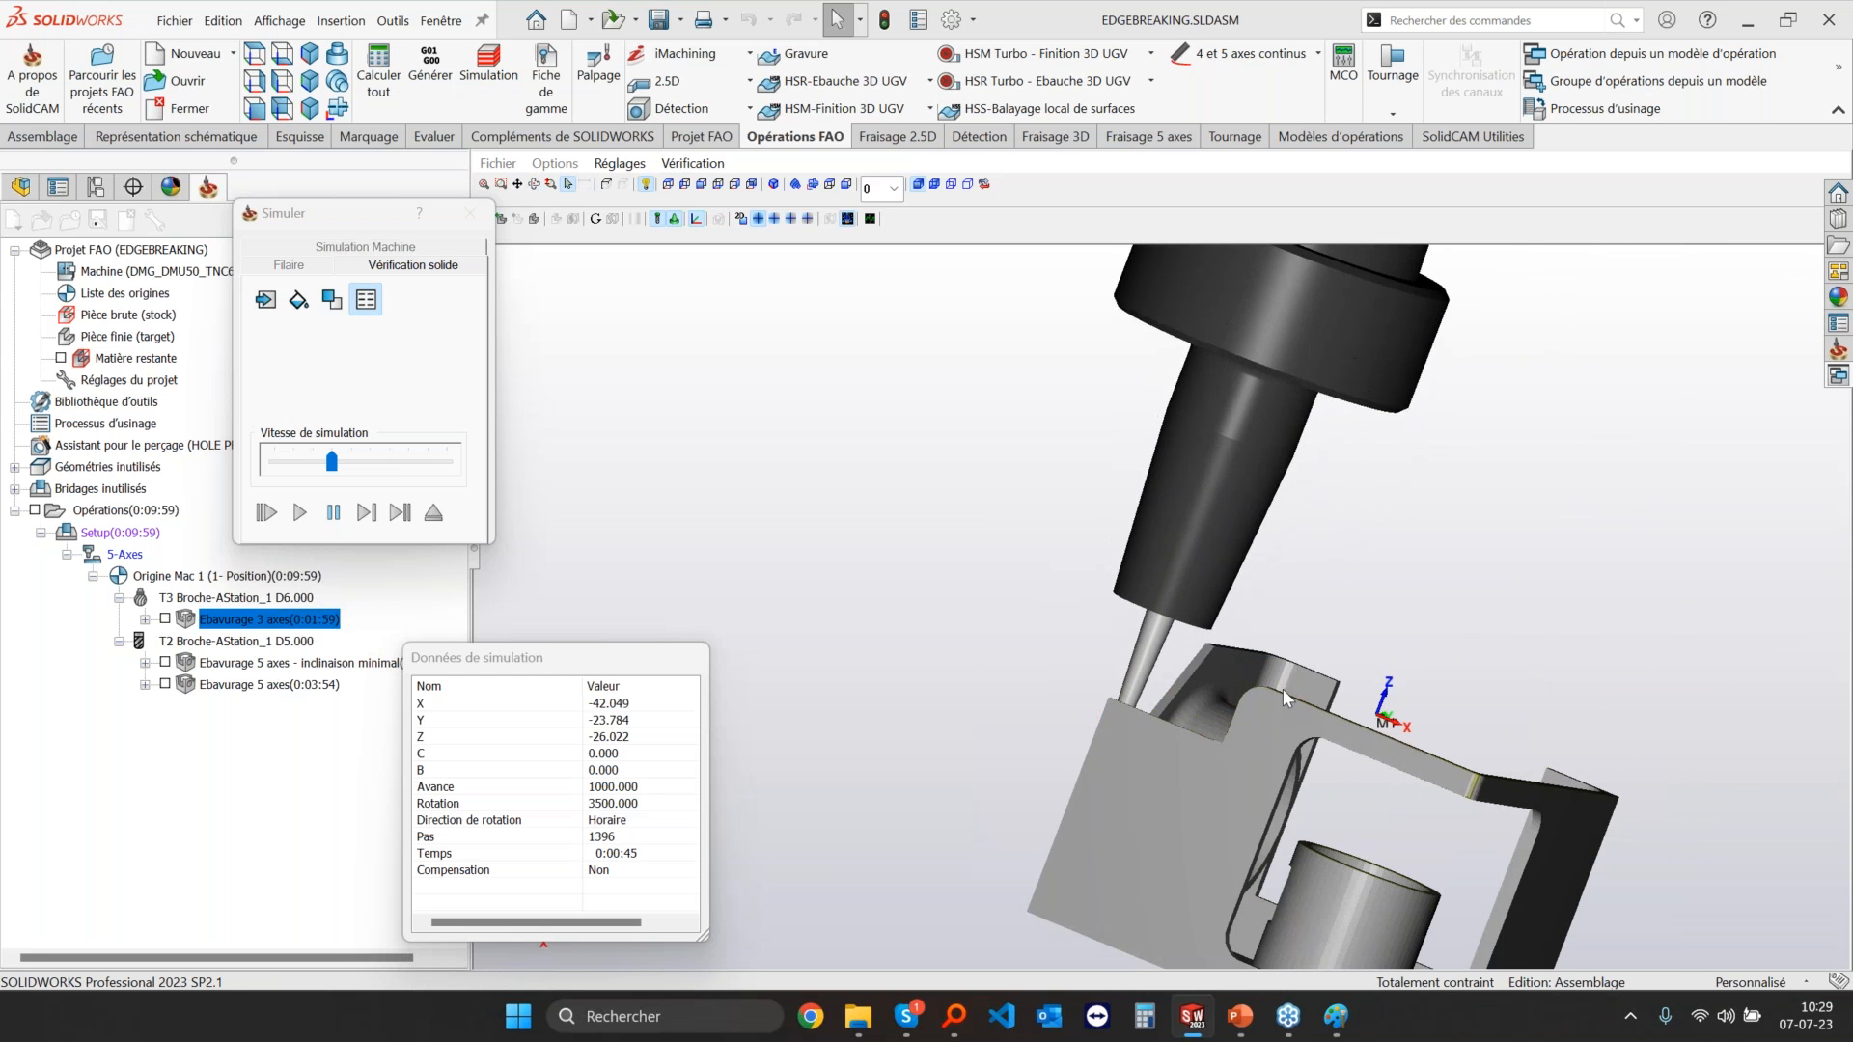
pyautogui.scroll(-5, 1282, 689)
# Step: Pause the verification and examine the deburred wall edges up close, including the sharp inner corner where the wall slopes
pyautogui.click(331, 513)
pyautogui.scroll(3, 1208, 705)
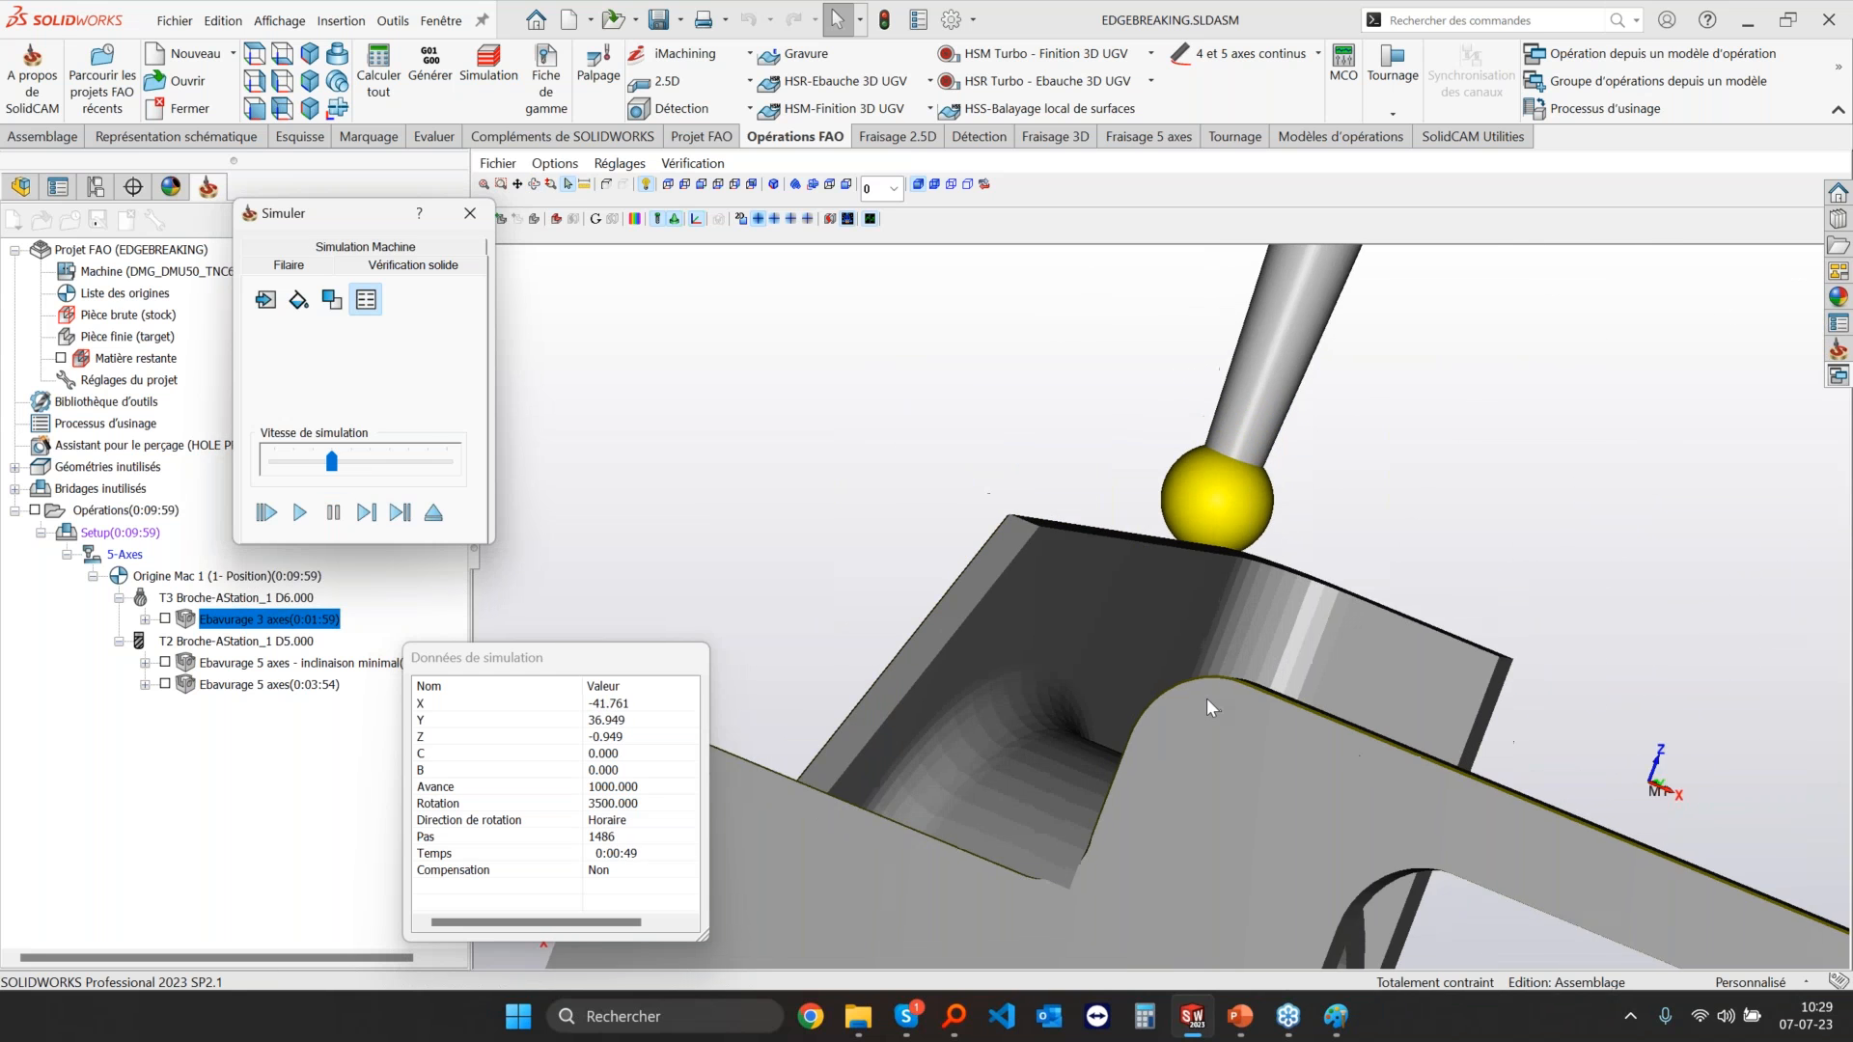
pyautogui.moveTo(1207, 706); pyautogui.dragTo(1457, 861, button='middle')
pyautogui.scroll(-5, 1457, 861)
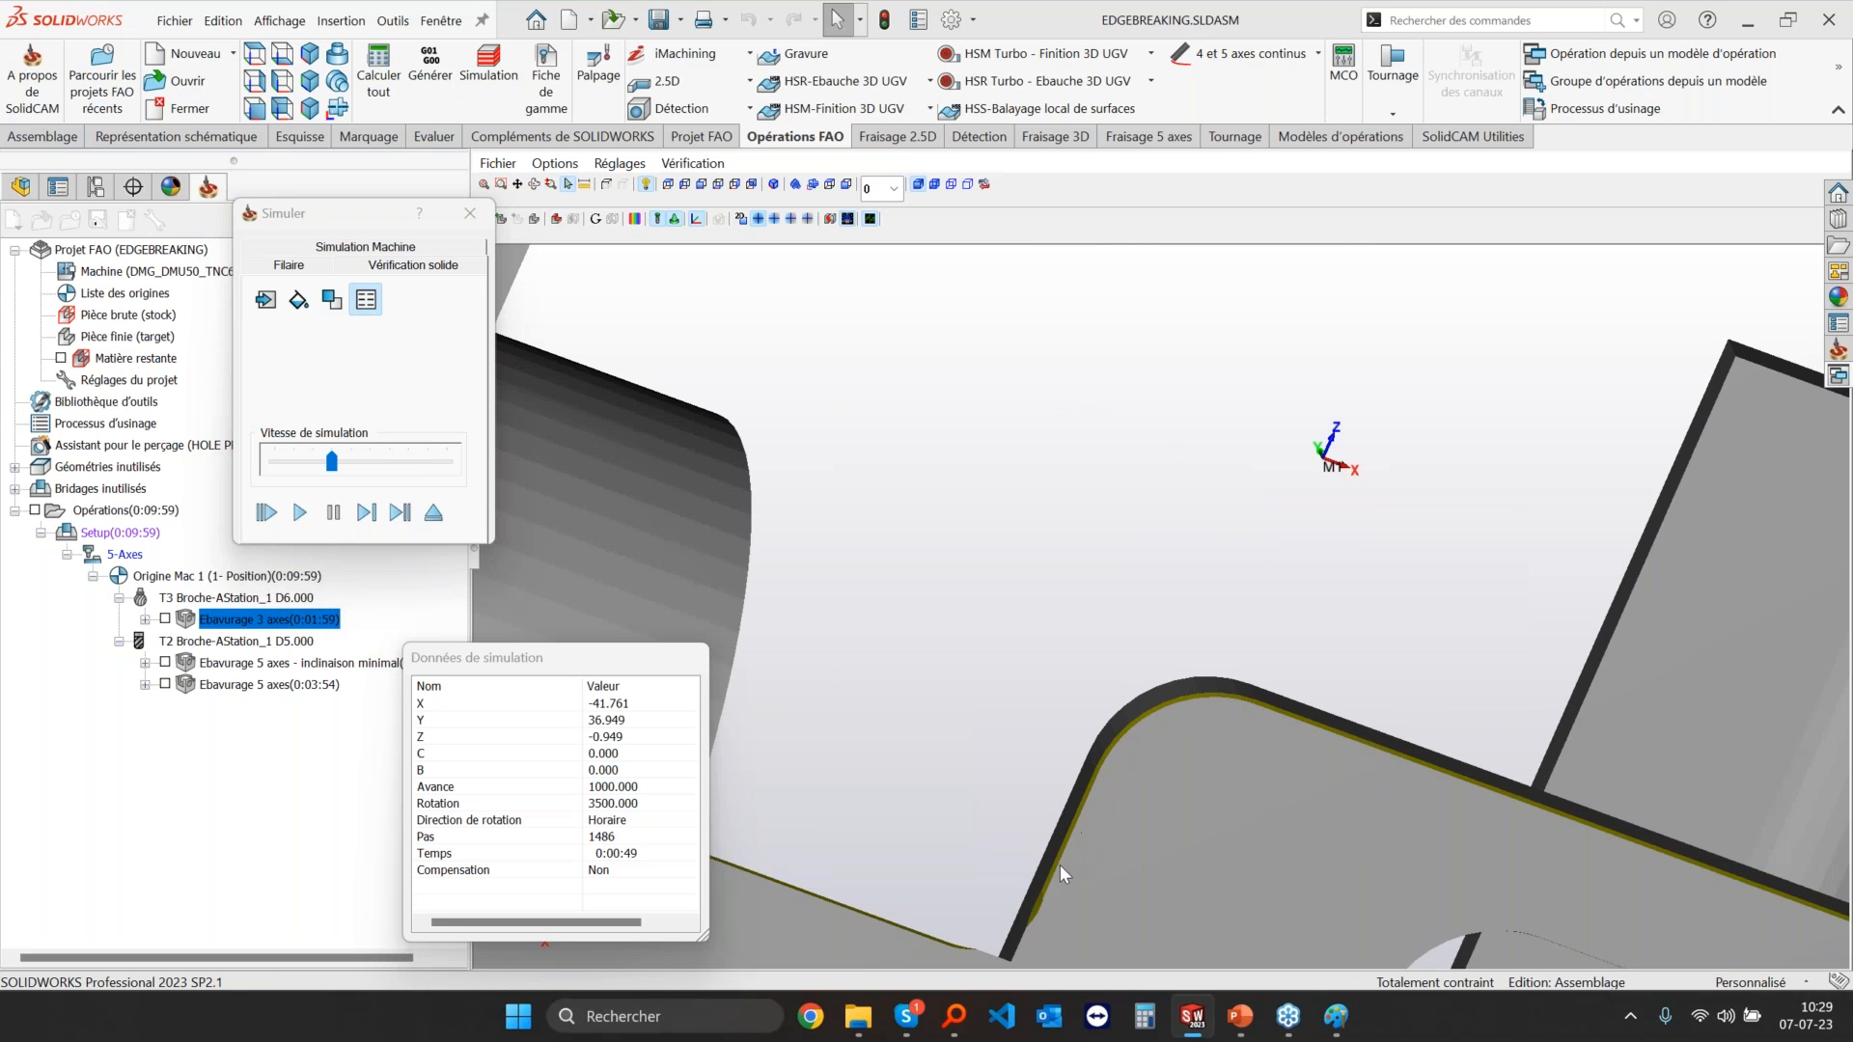
pyautogui.scroll(3, 1058, 801)
pyautogui.moveTo(987, 787); pyautogui.dragTo(1052, 841, button='middle')
pyautogui.scroll(-3, 1089, 849)
pyautogui.scroll(3, 1089, 848)
pyautogui.scroll(-5, 1133, 818)
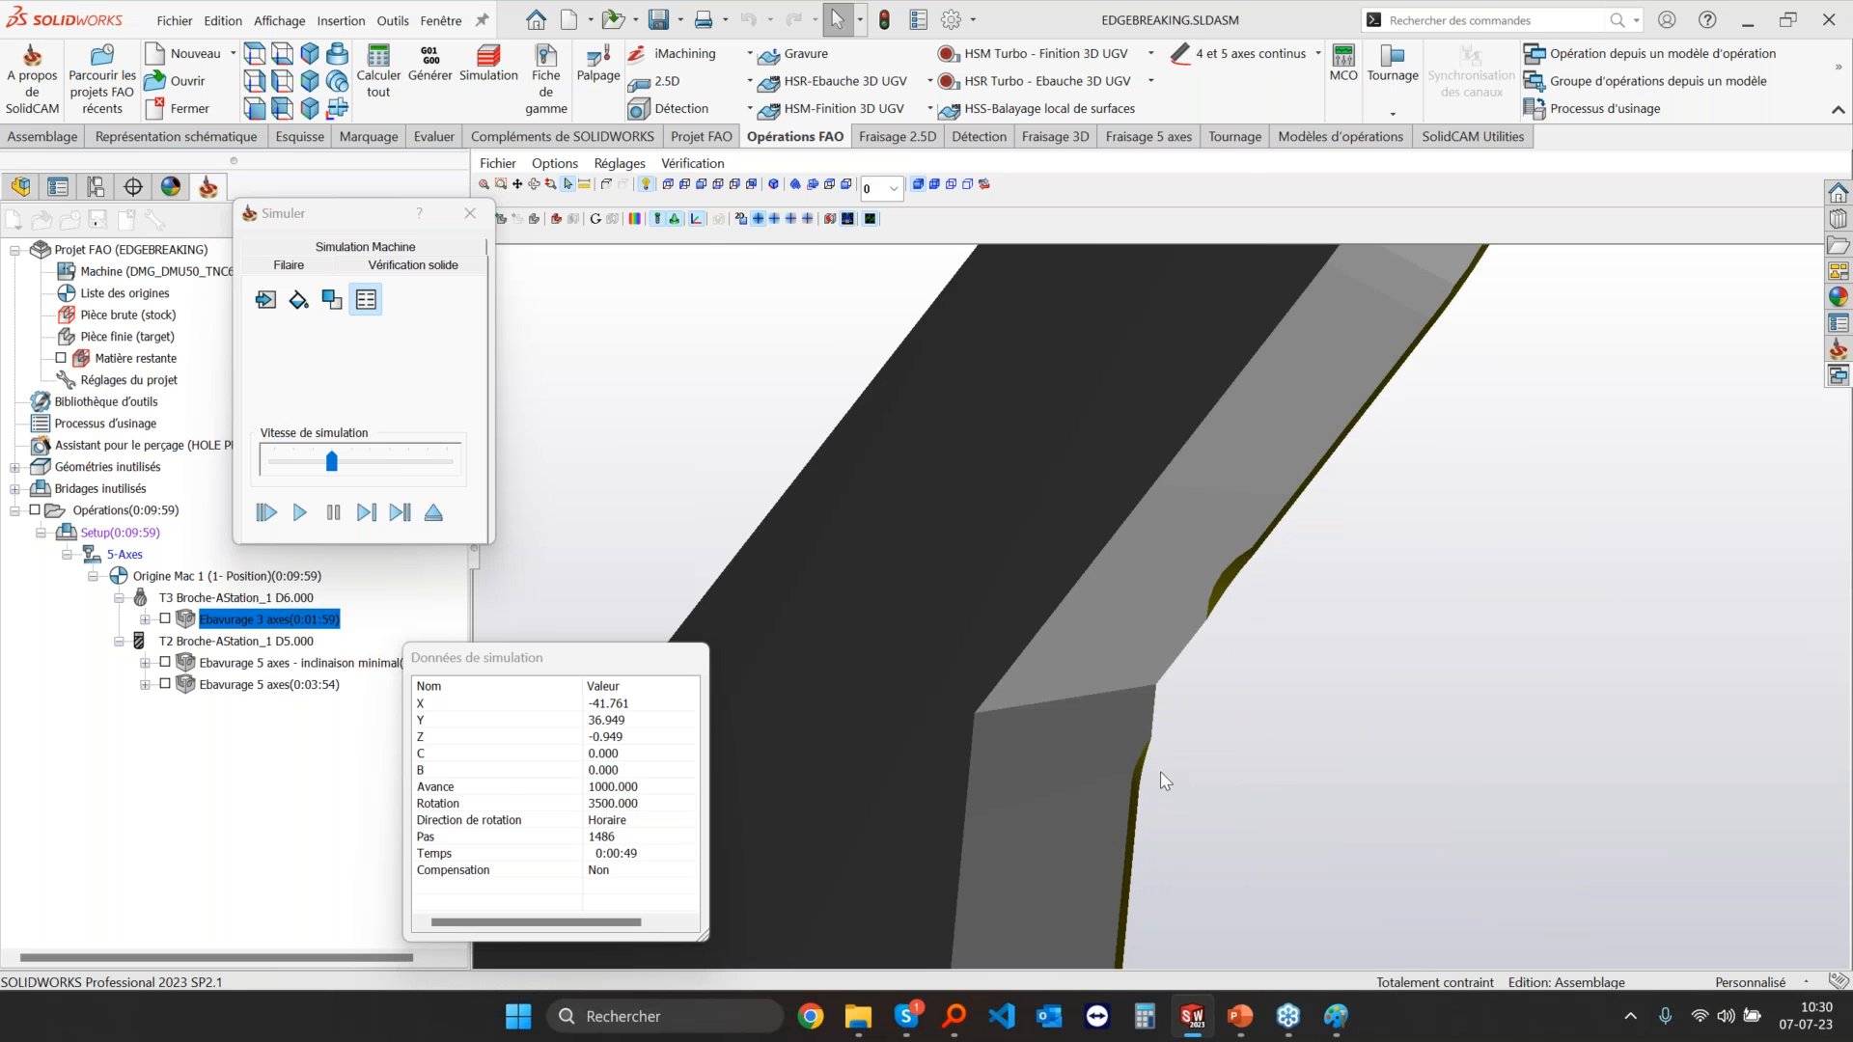
pyautogui.scroll(3, 1147, 788)
pyautogui.scroll(-2, 1139, 786)
pyautogui.moveTo(1139, 786); pyautogui.dragTo(1333, 857, button='middle')
pyautogui.scroll(-2, 1329, 848)
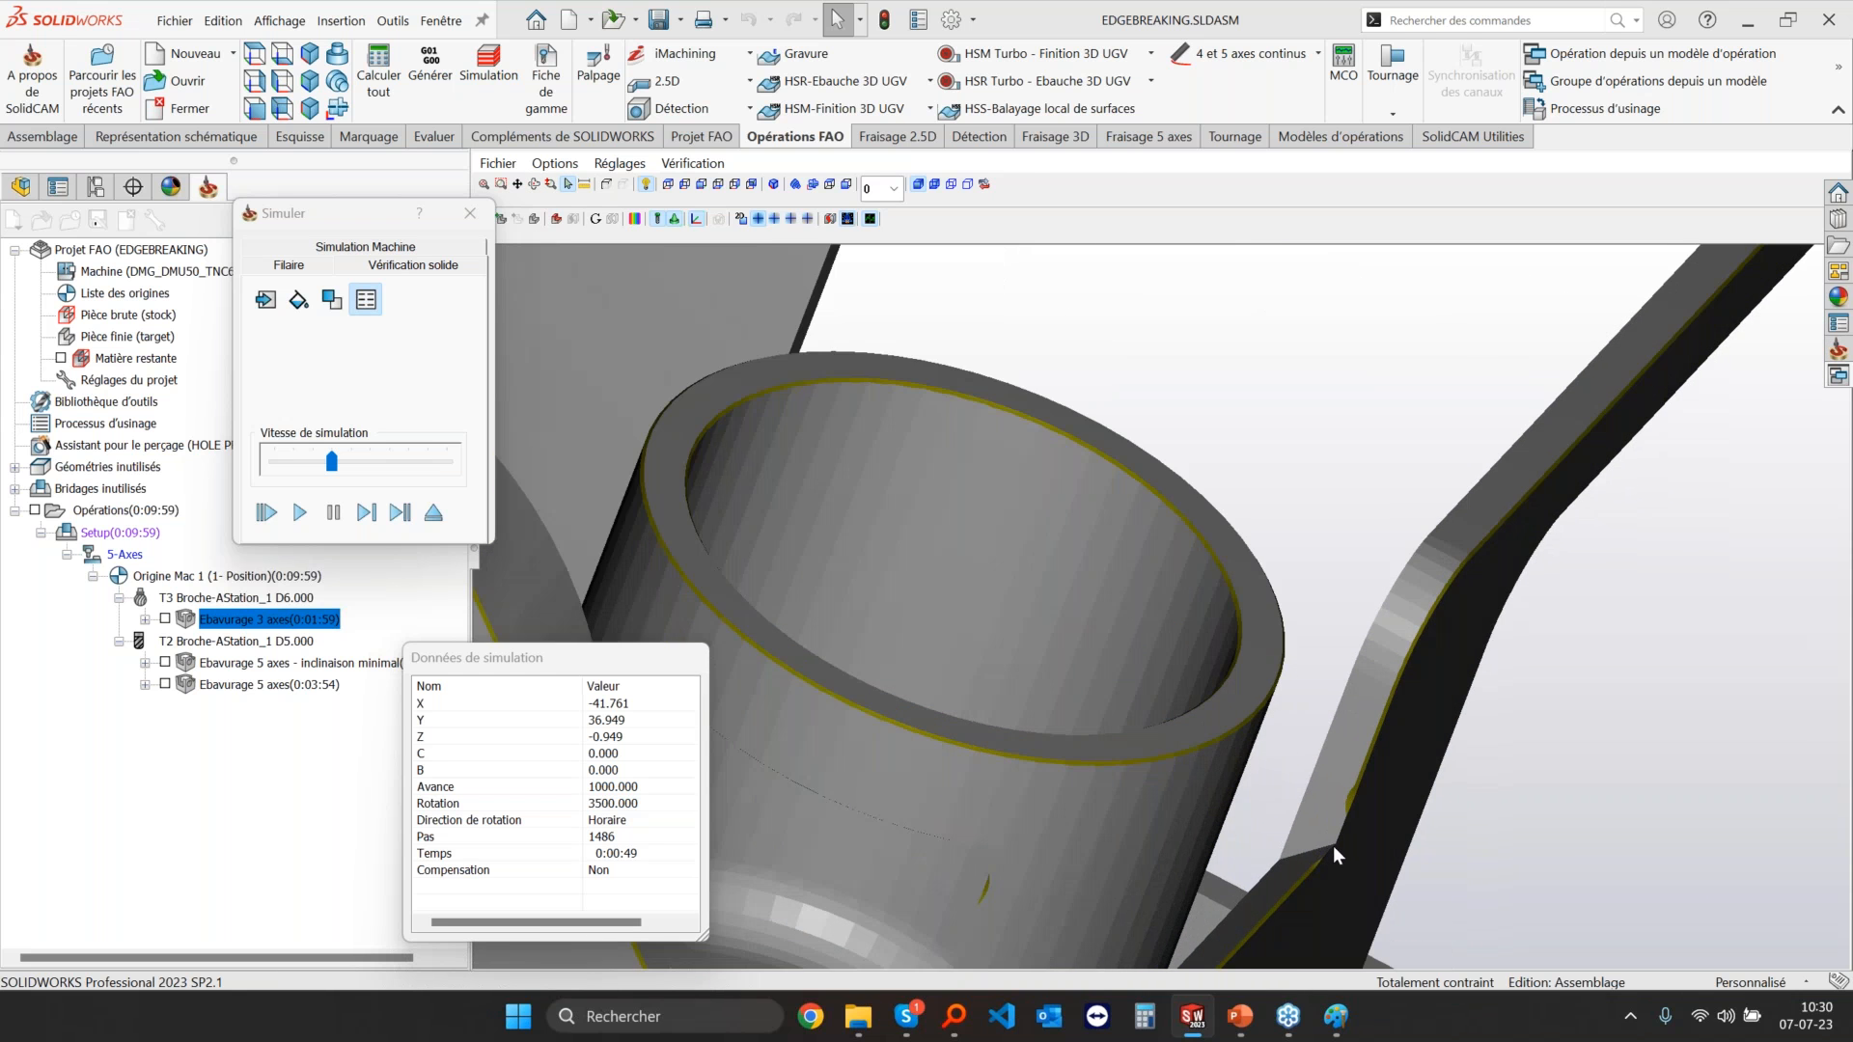
pyautogui.scroll(5, 1334, 846)
# Step: Resume the verification, watch the tool work around the horizontal cylinder, and run the rest at maximum simulation speed
pyautogui.click(329, 512)
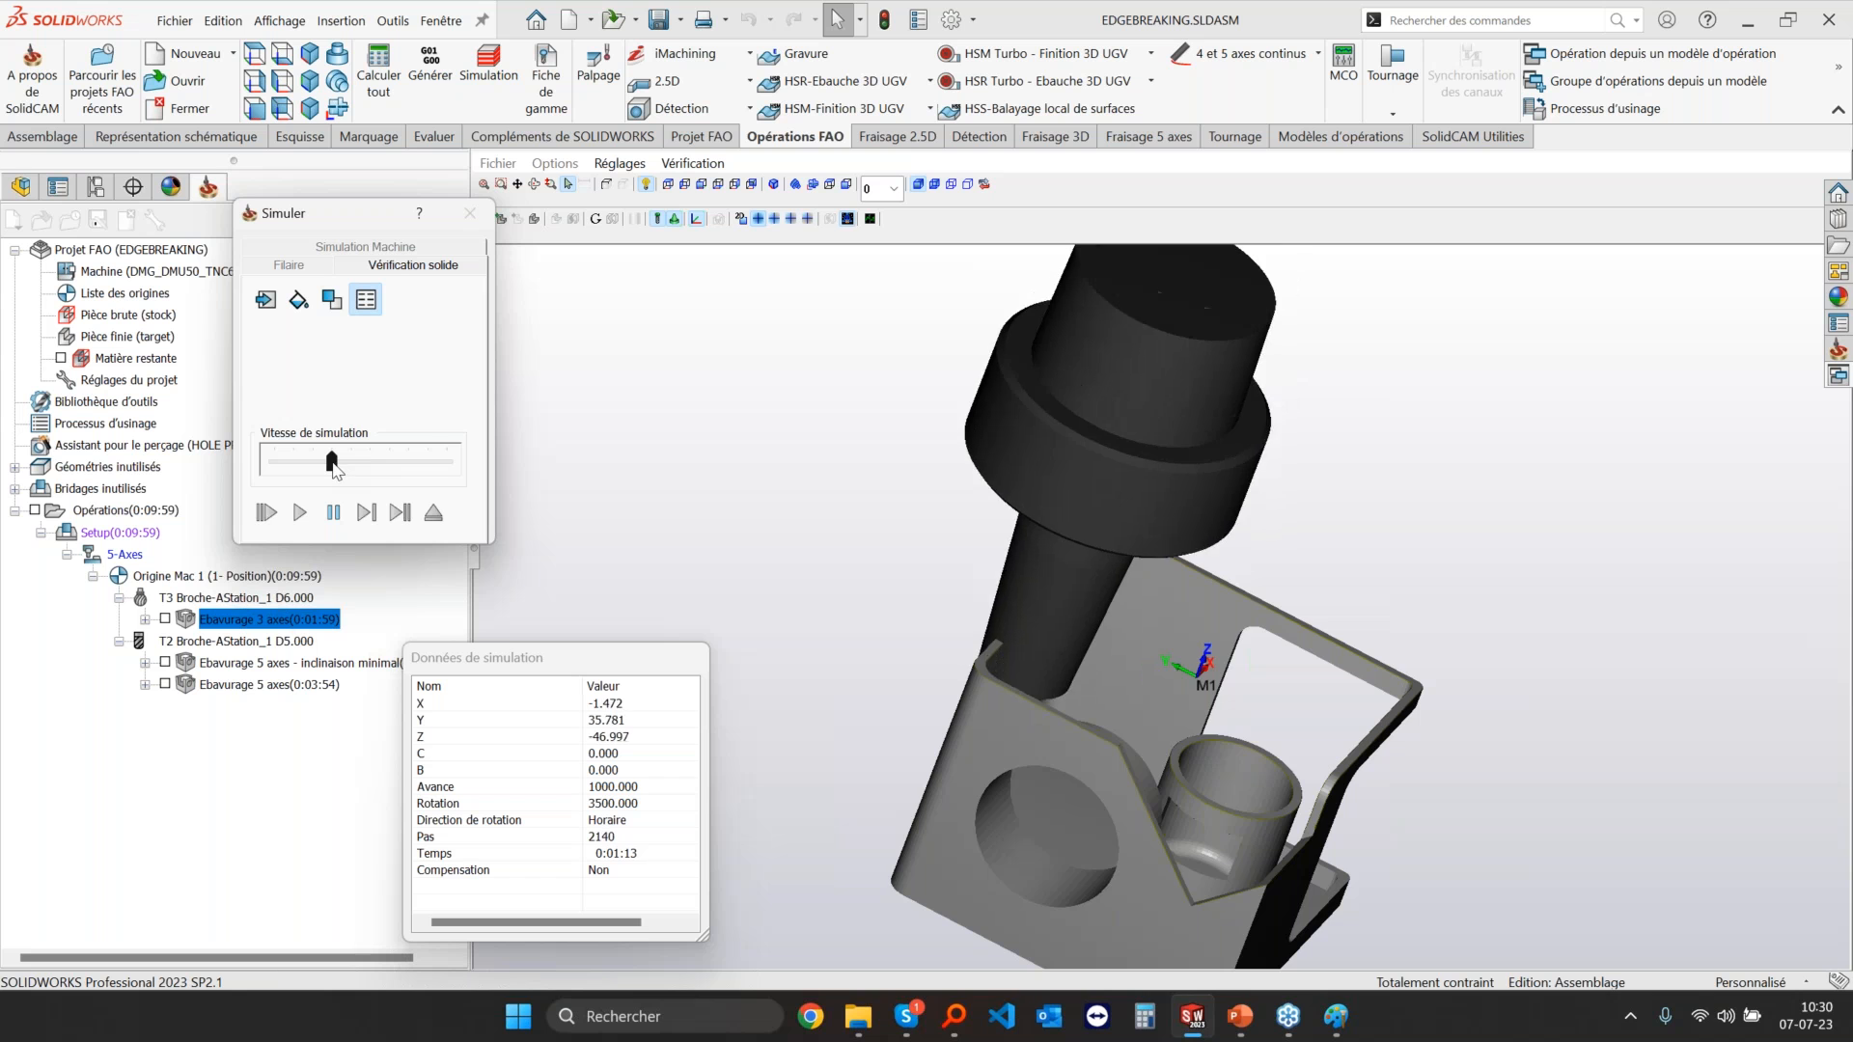
pyautogui.moveTo(1064, 751); pyautogui.dragTo(1110, 855, button='middle')
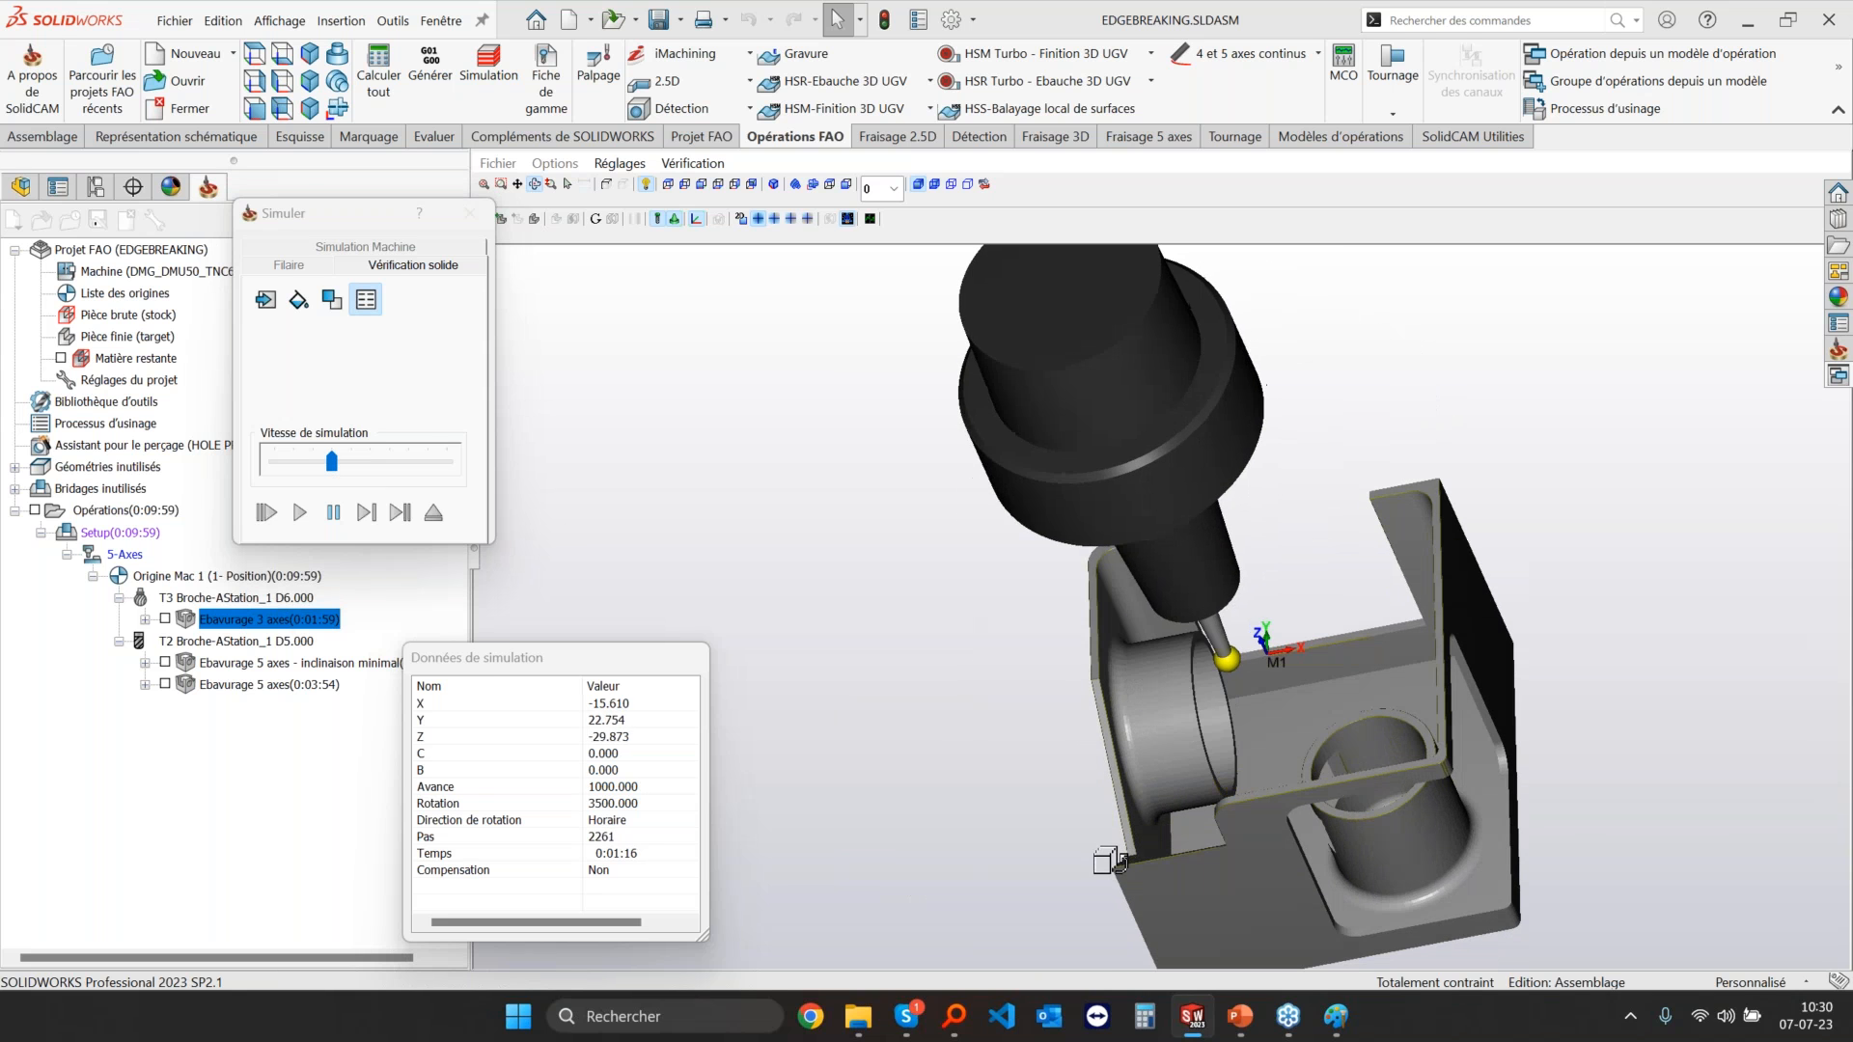
pyautogui.scroll(6, 1253, 761)
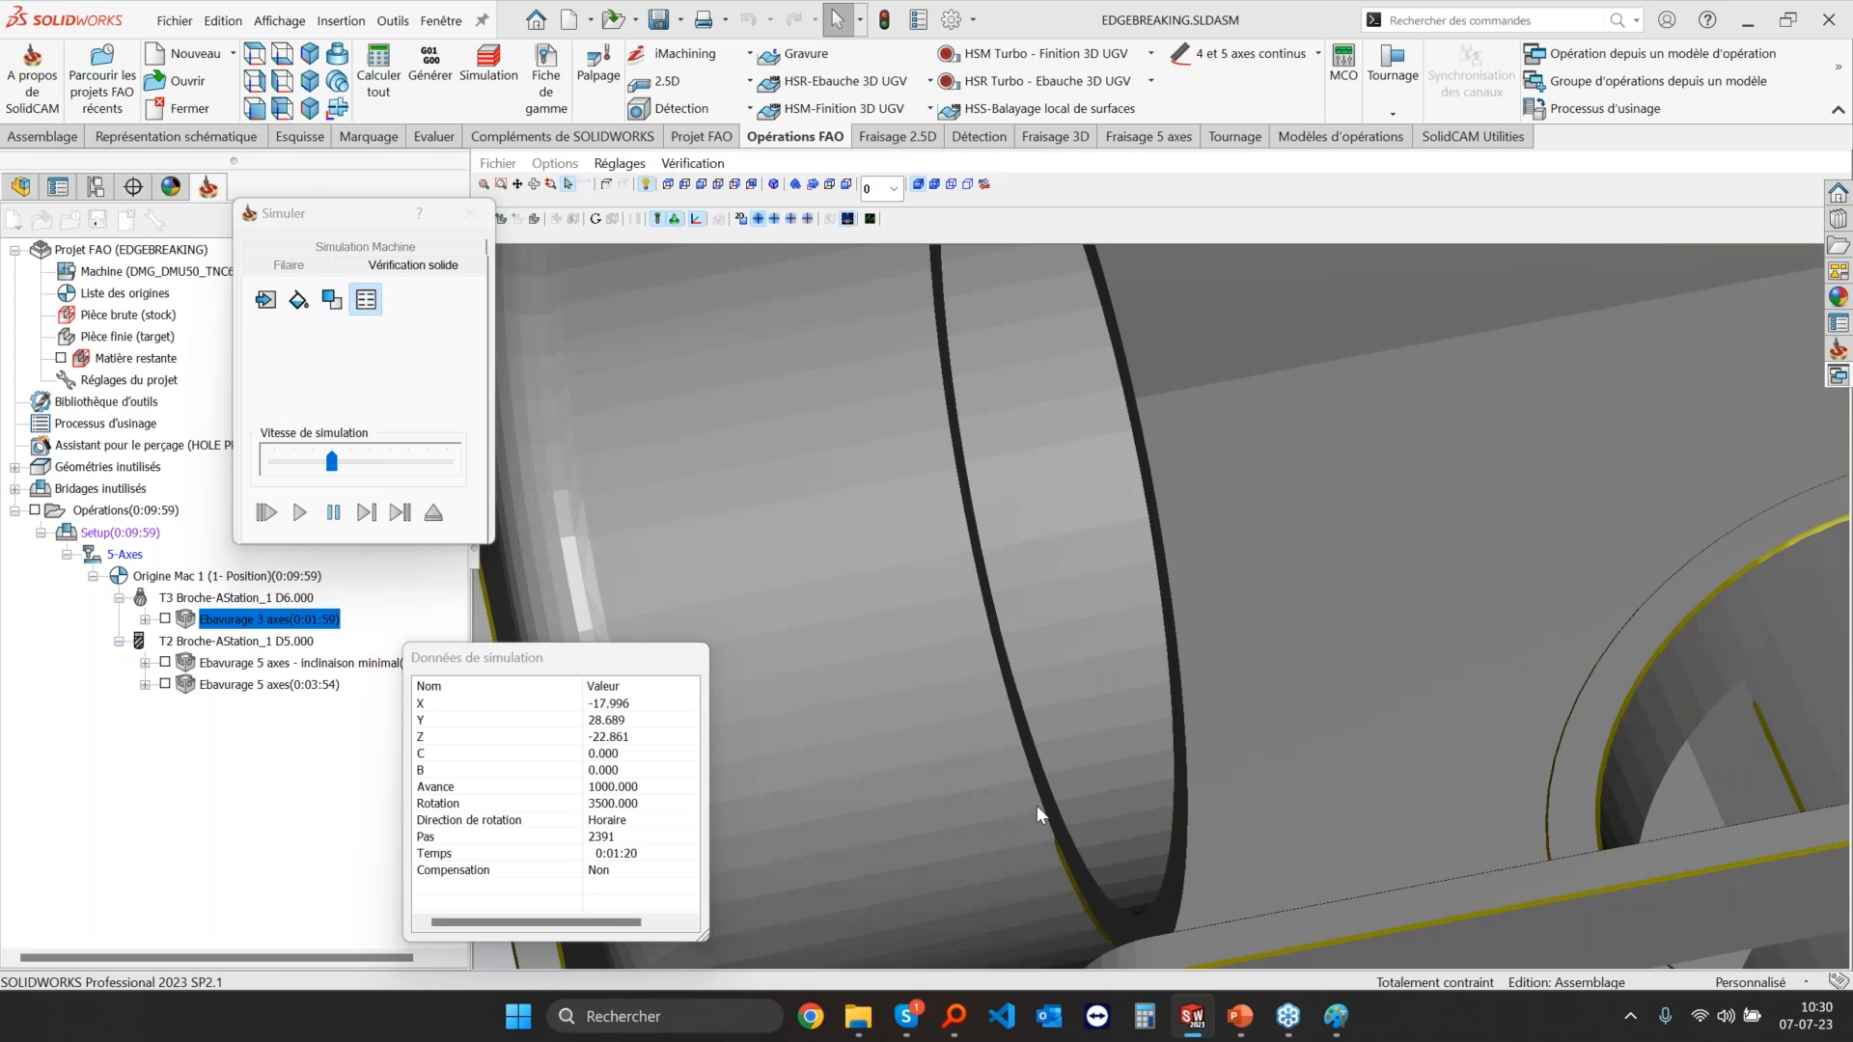
pyautogui.scroll(-6, 1037, 805)
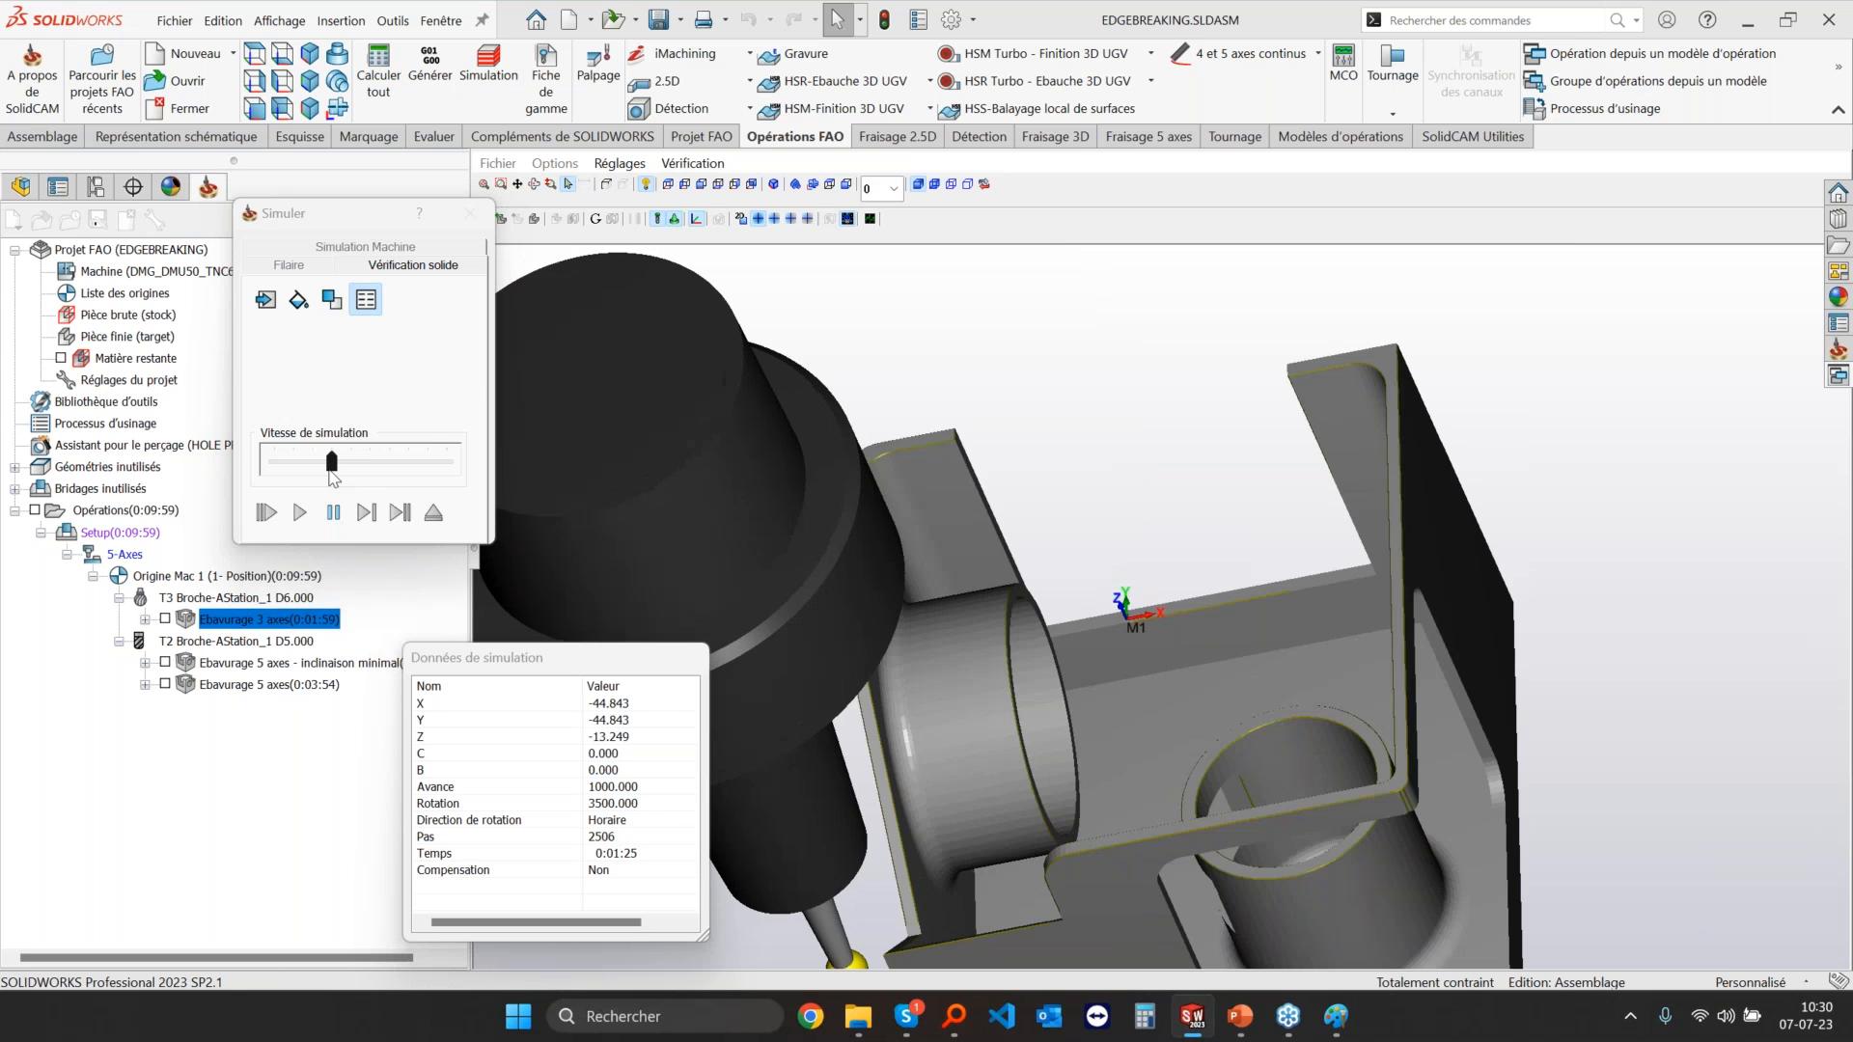
pyautogui.moveTo(332, 462); pyautogui.dragTo(494, 475)
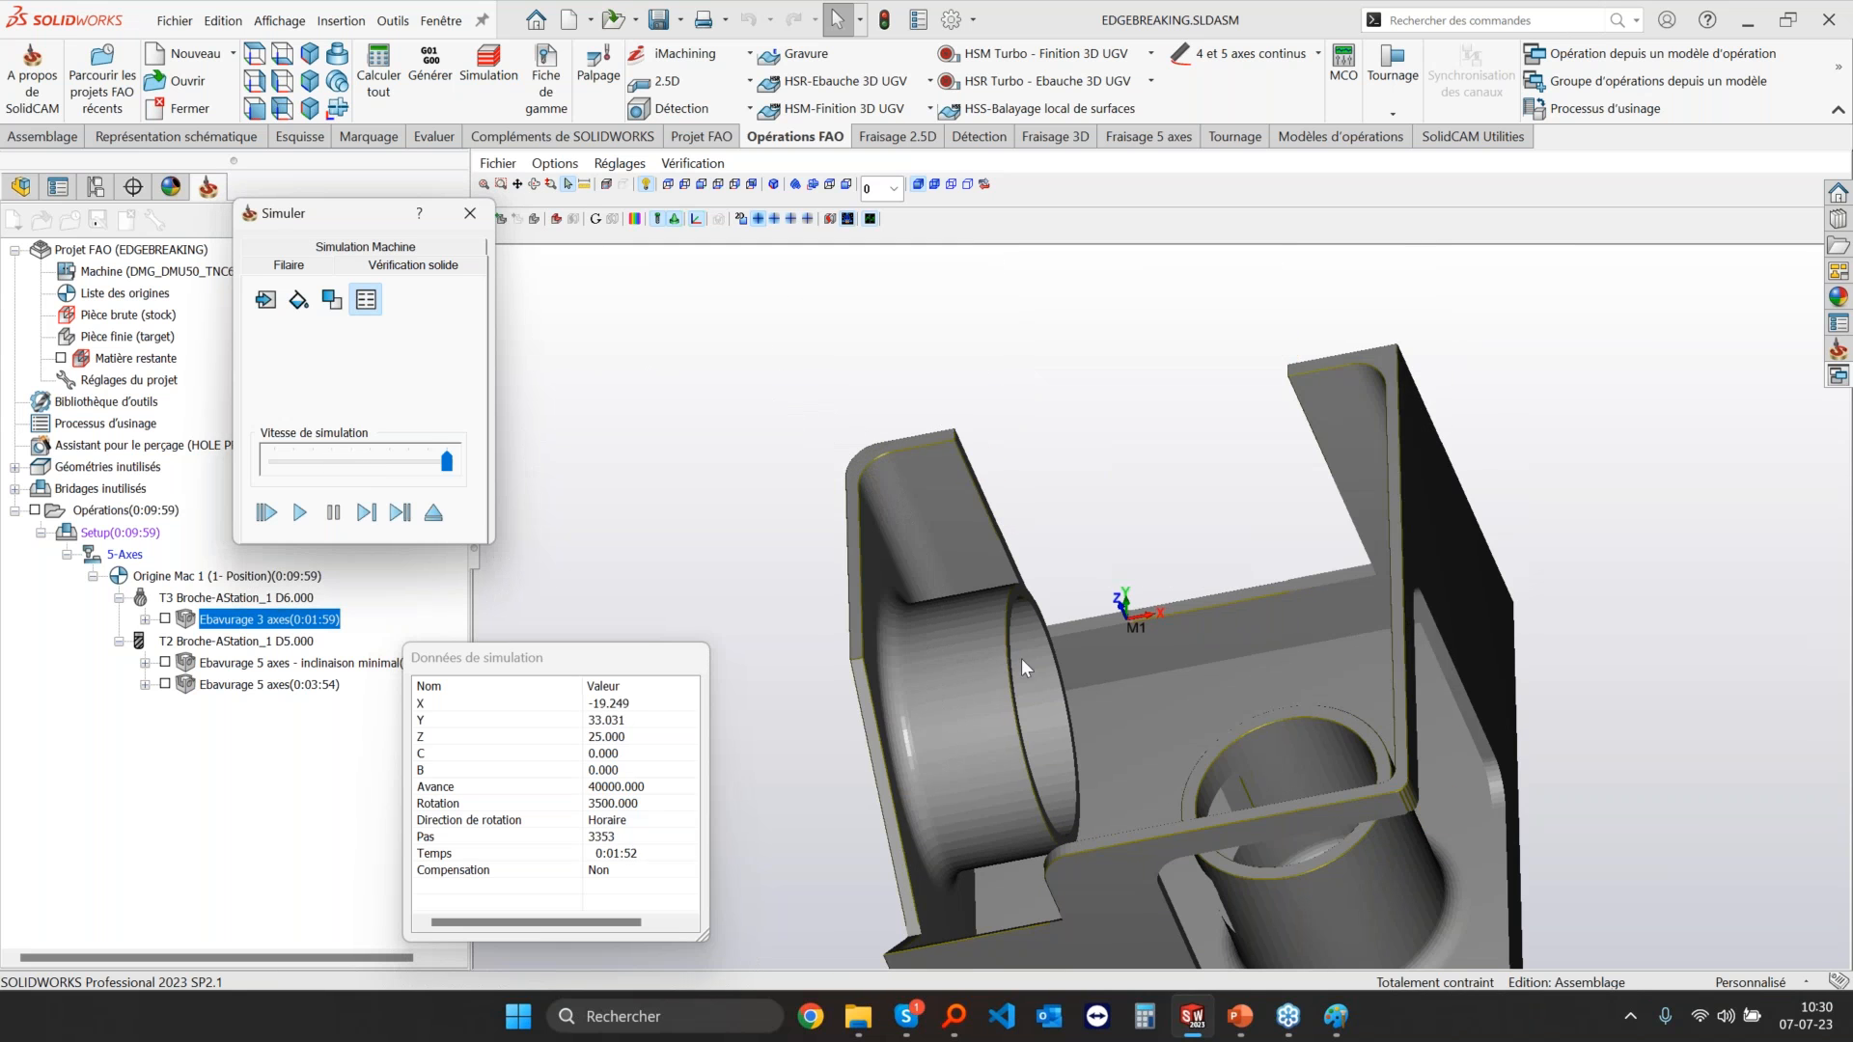
# Step: Inspect the finished deburring on the horizontal cylinder's rim and the upright cylinder's edges from several sides, and quit the simulation
pyautogui.scroll(6, 1016, 658)
pyautogui.moveTo(981, 622); pyautogui.dragTo(1095, 461, button='middle')
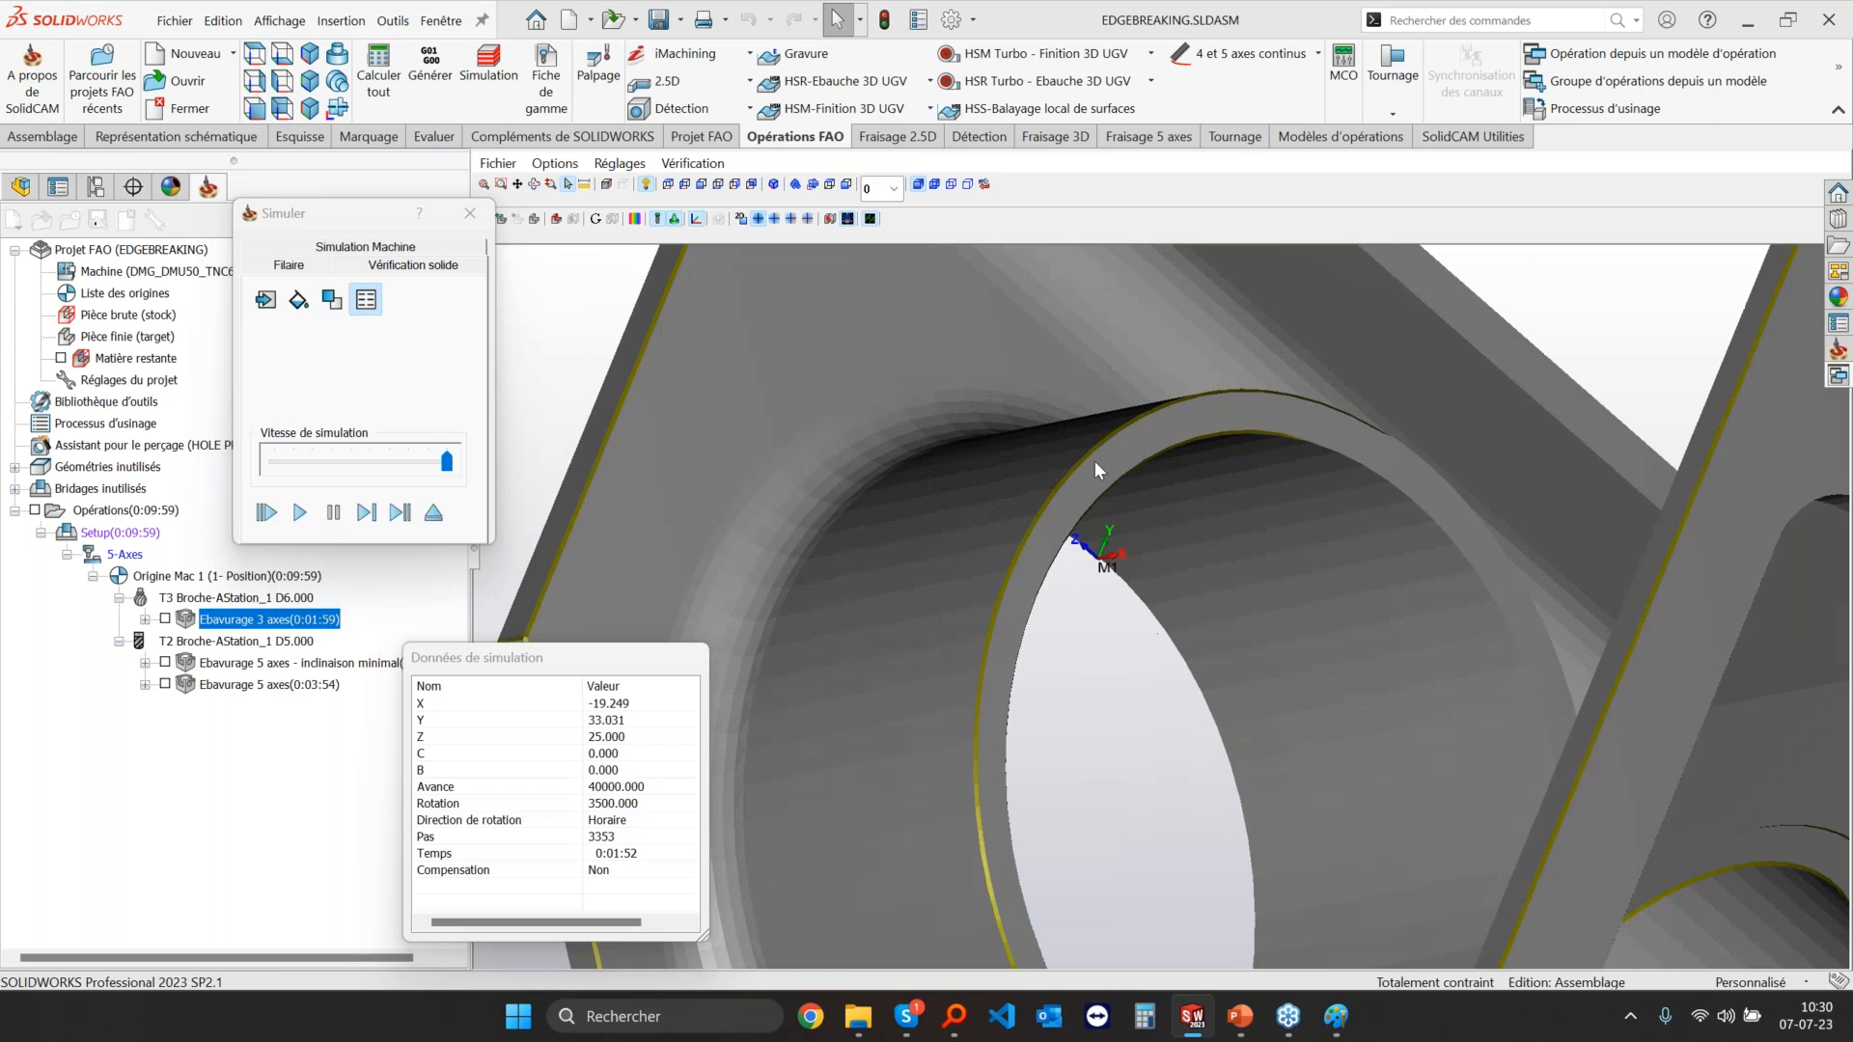
pyautogui.scroll(-4, 1025, 527)
pyautogui.moveTo(1147, 639); pyautogui.dragTo(1172, 674, button='middle')
pyautogui.scroll(5, 1119, 743)
pyautogui.scroll(5, 1109, 768)
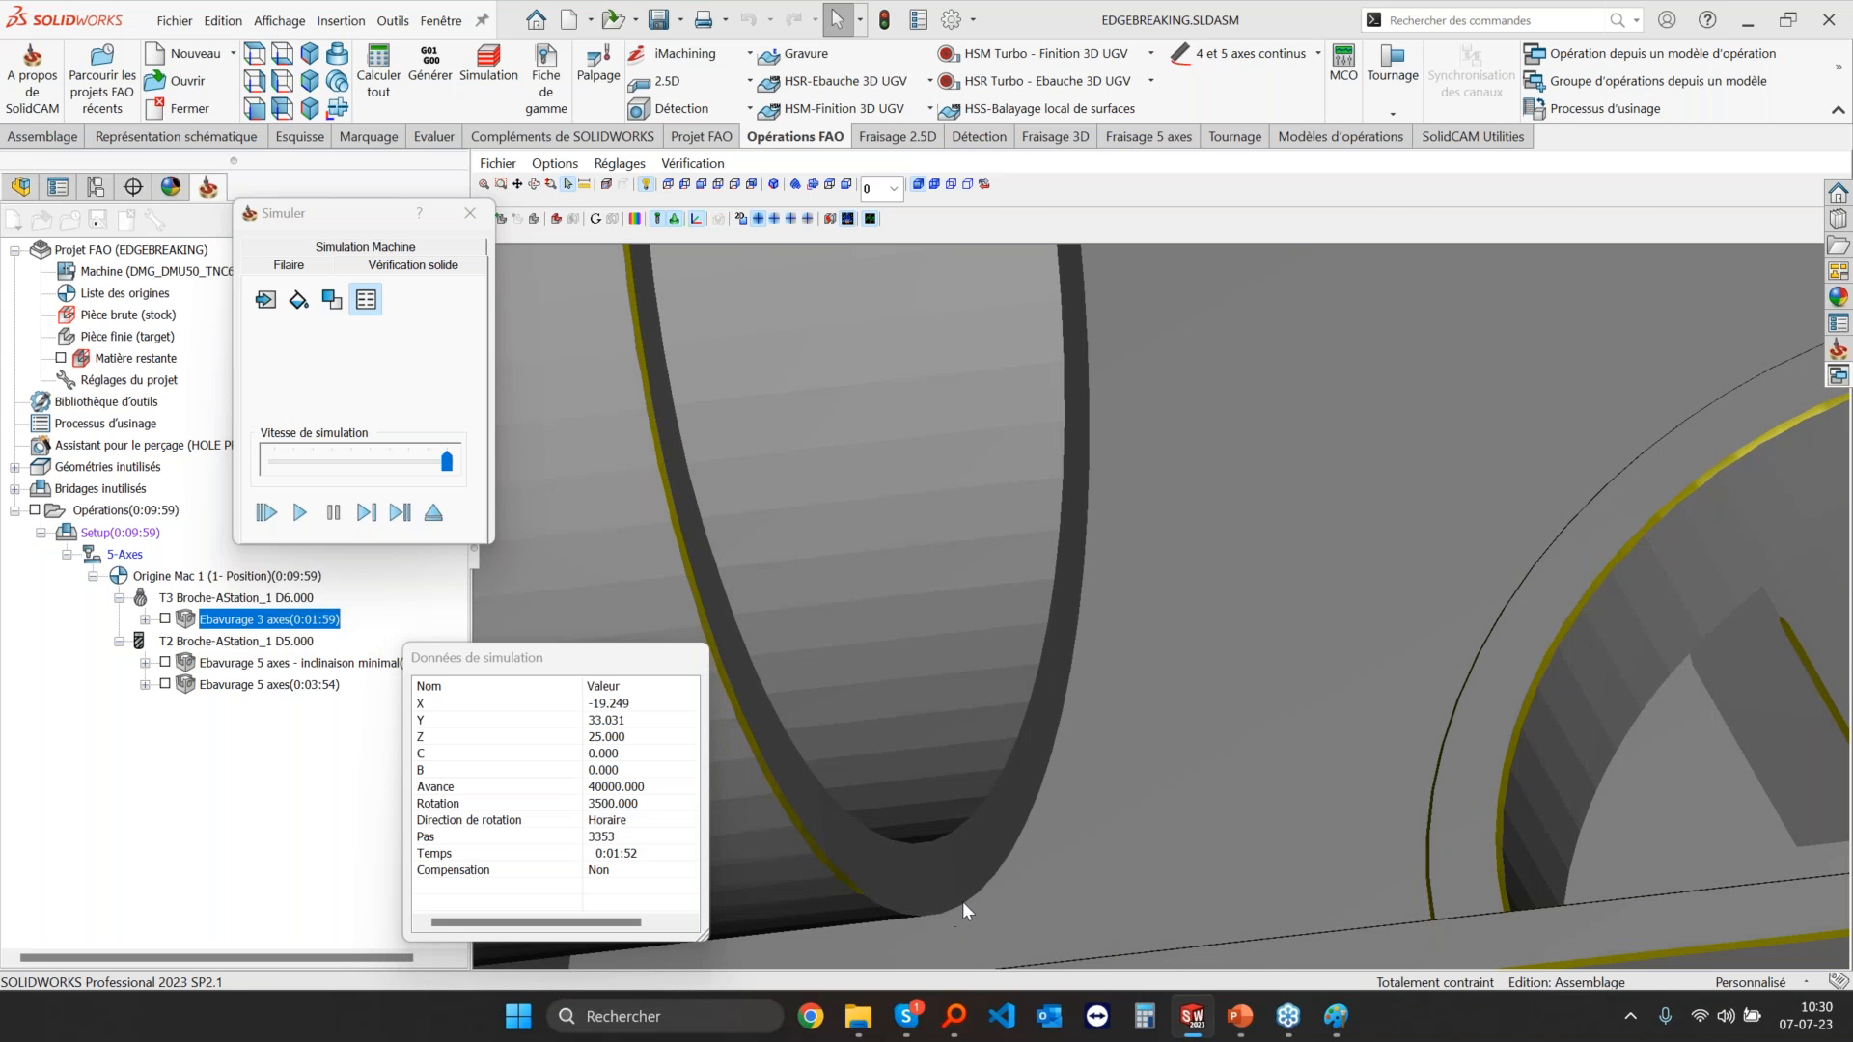
pyautogui.scroll(-5, 967, 894)
pyautogui.moveTo(1016, 808); pyautogui.dragTo(1124, 846, button='middle')
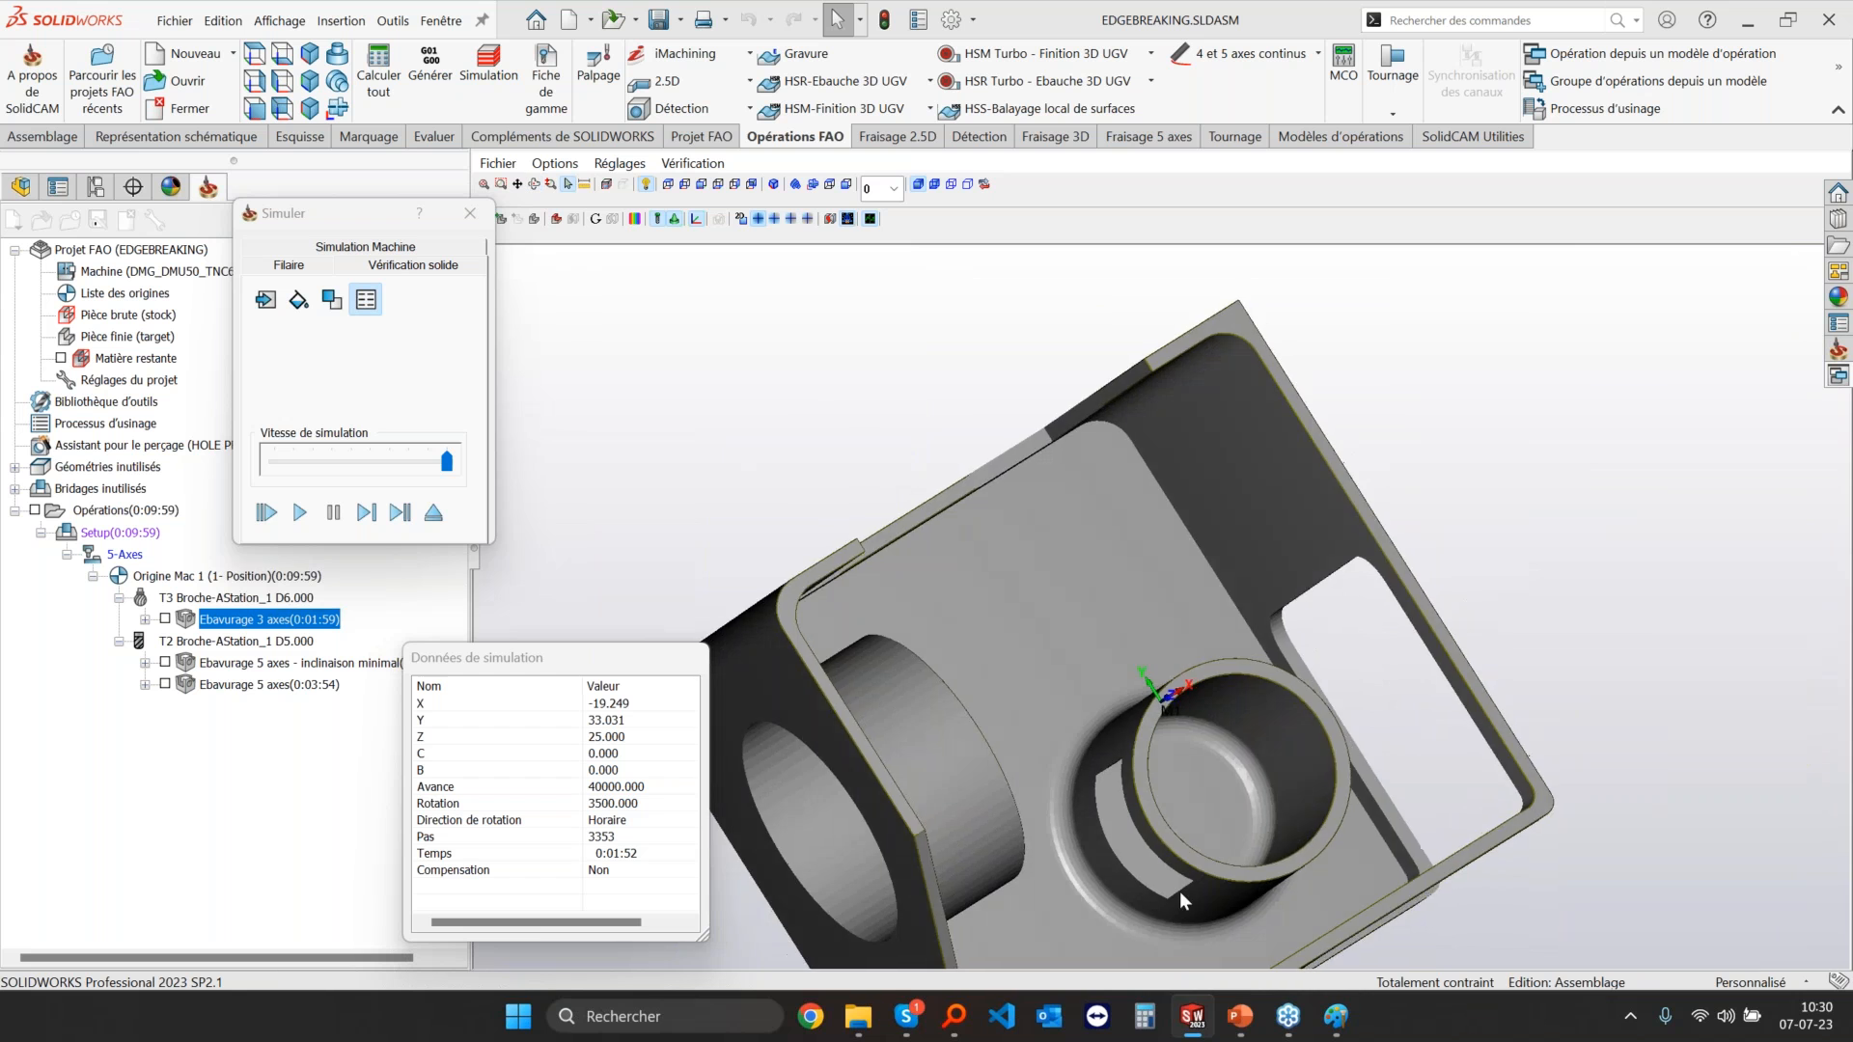
pyautogui.scroll(5, 1124, 847)
pyautogui.scroll(-8, 1124, 846)
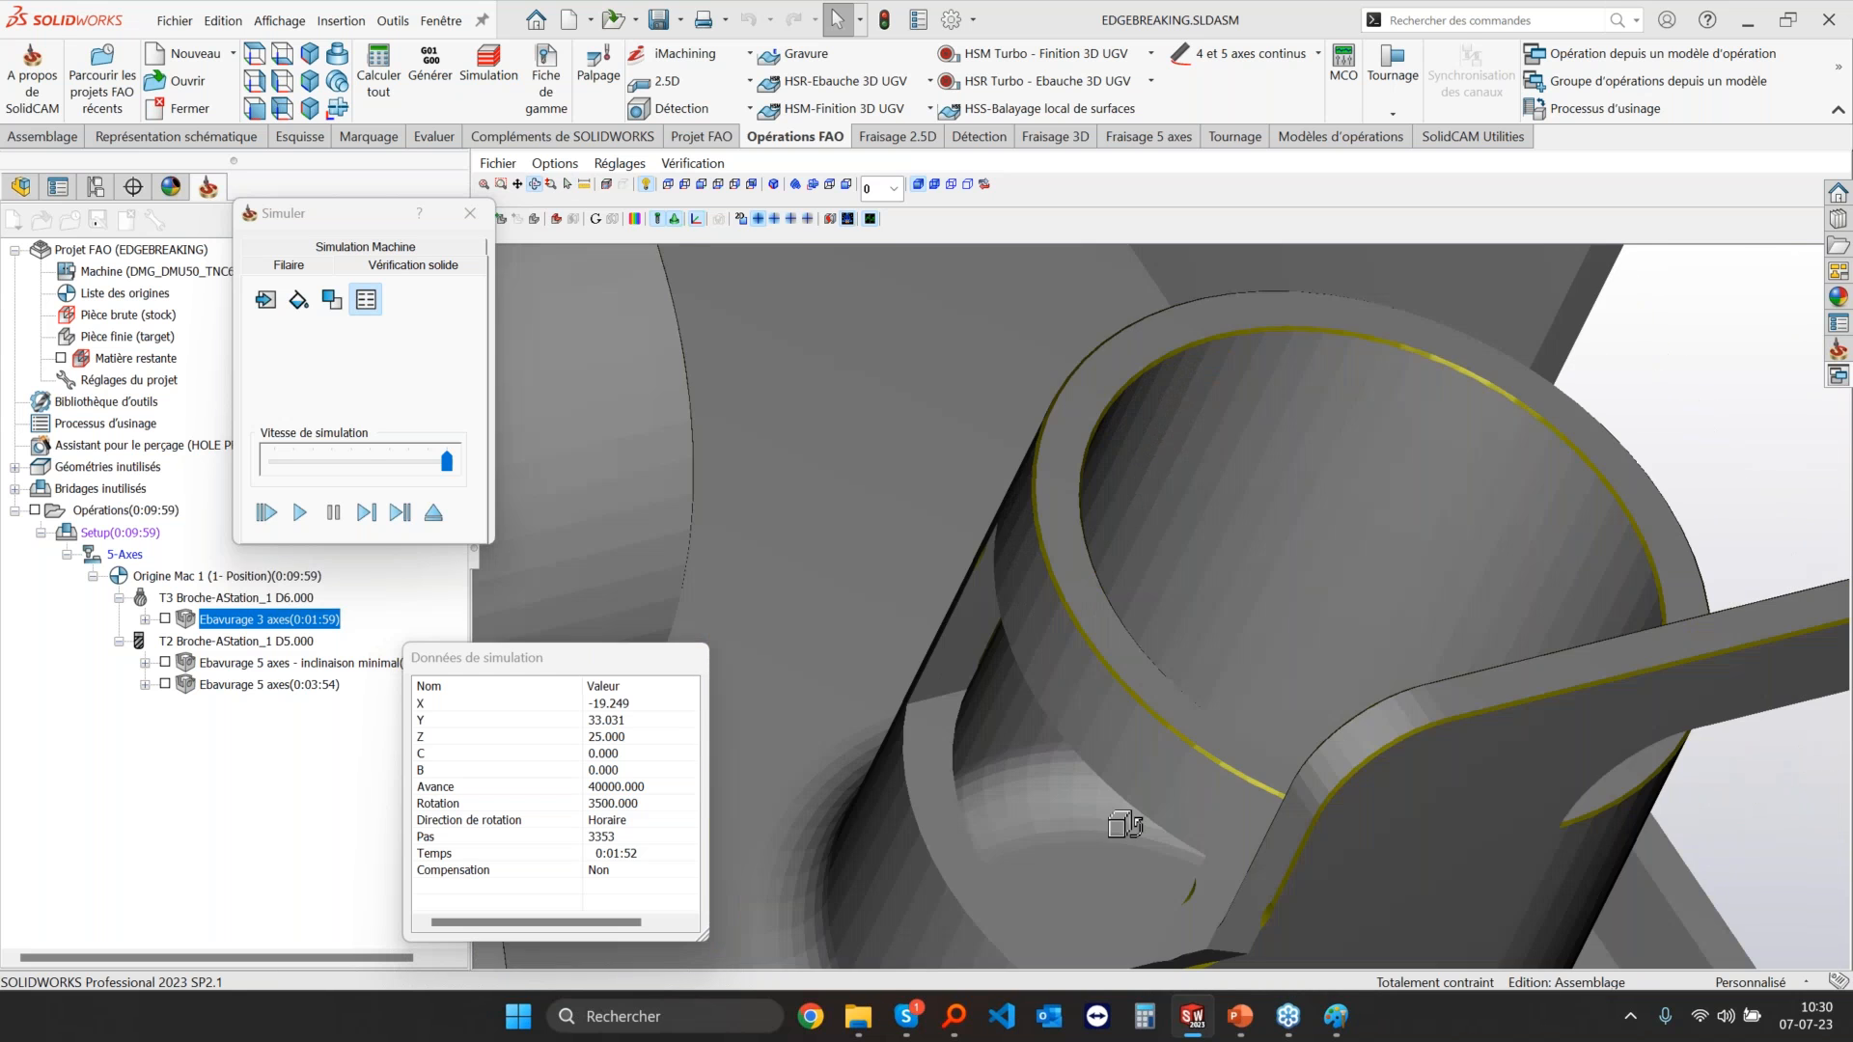
pyautogui.scroll(-5, 968, 720)
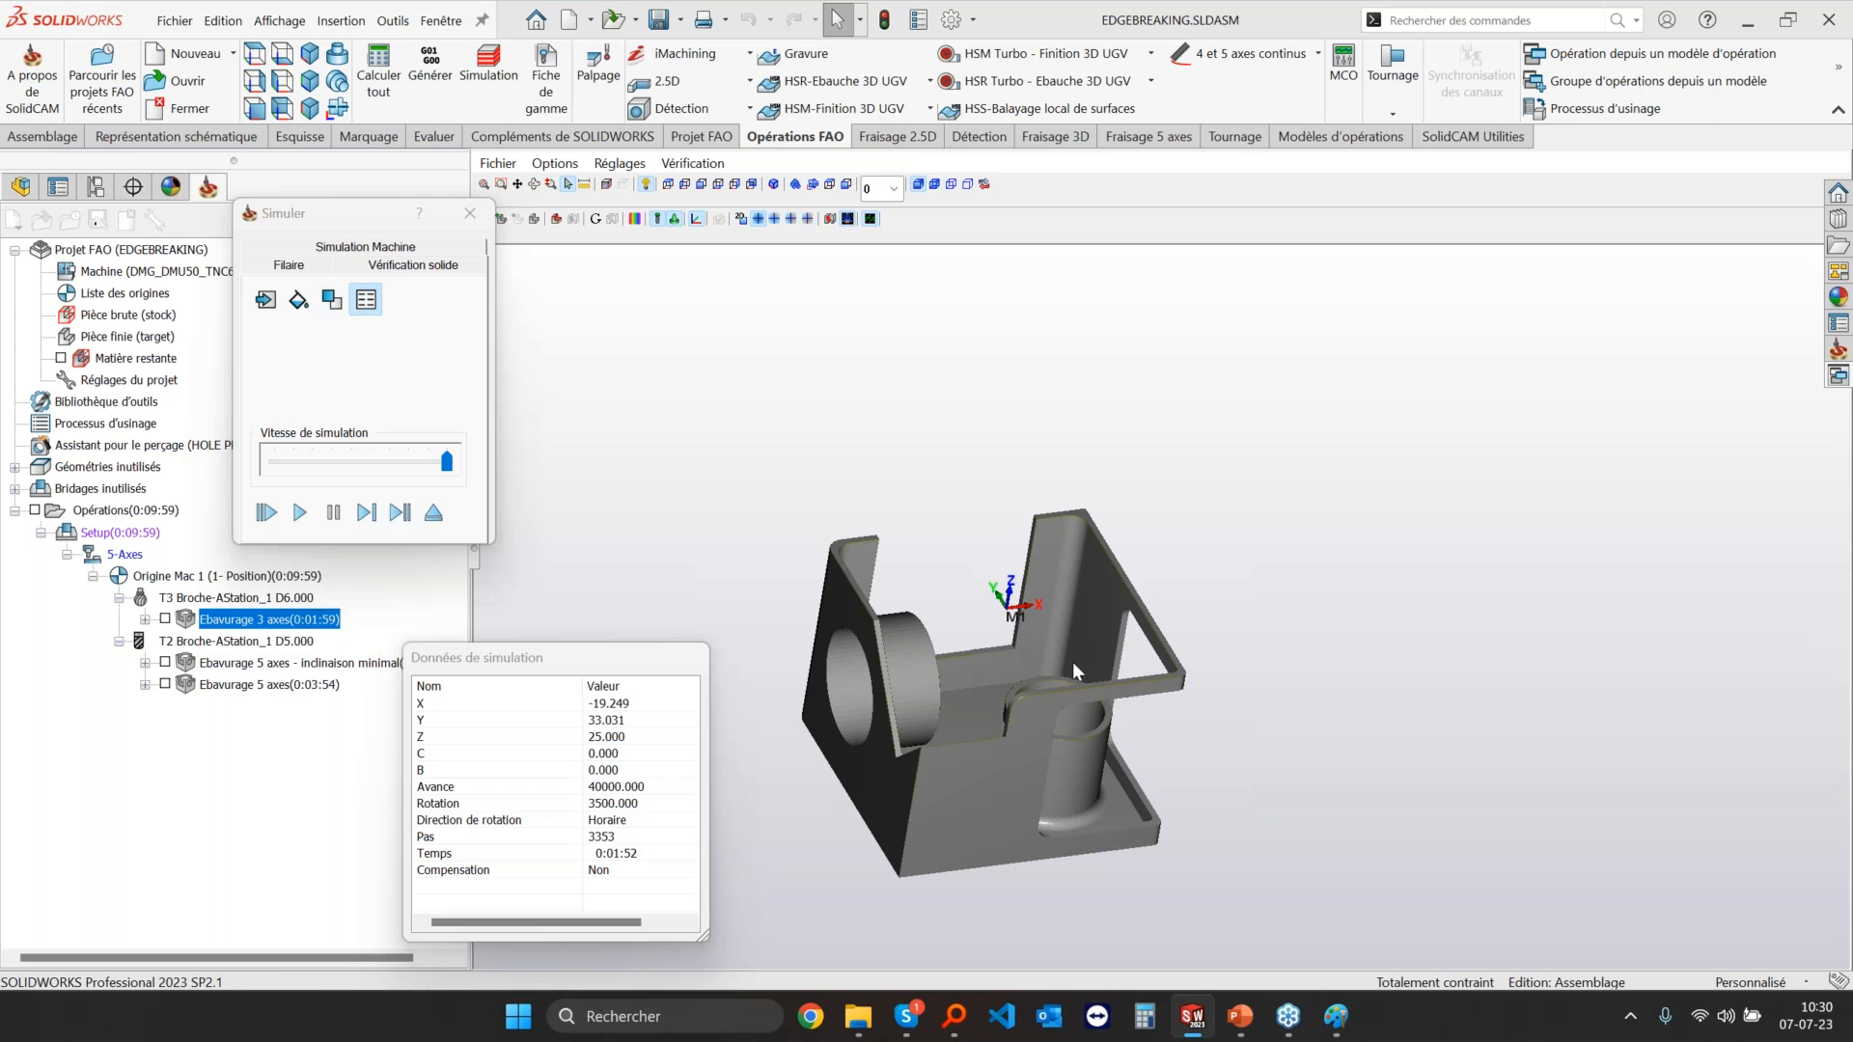
pyautogui.click(432, 518)
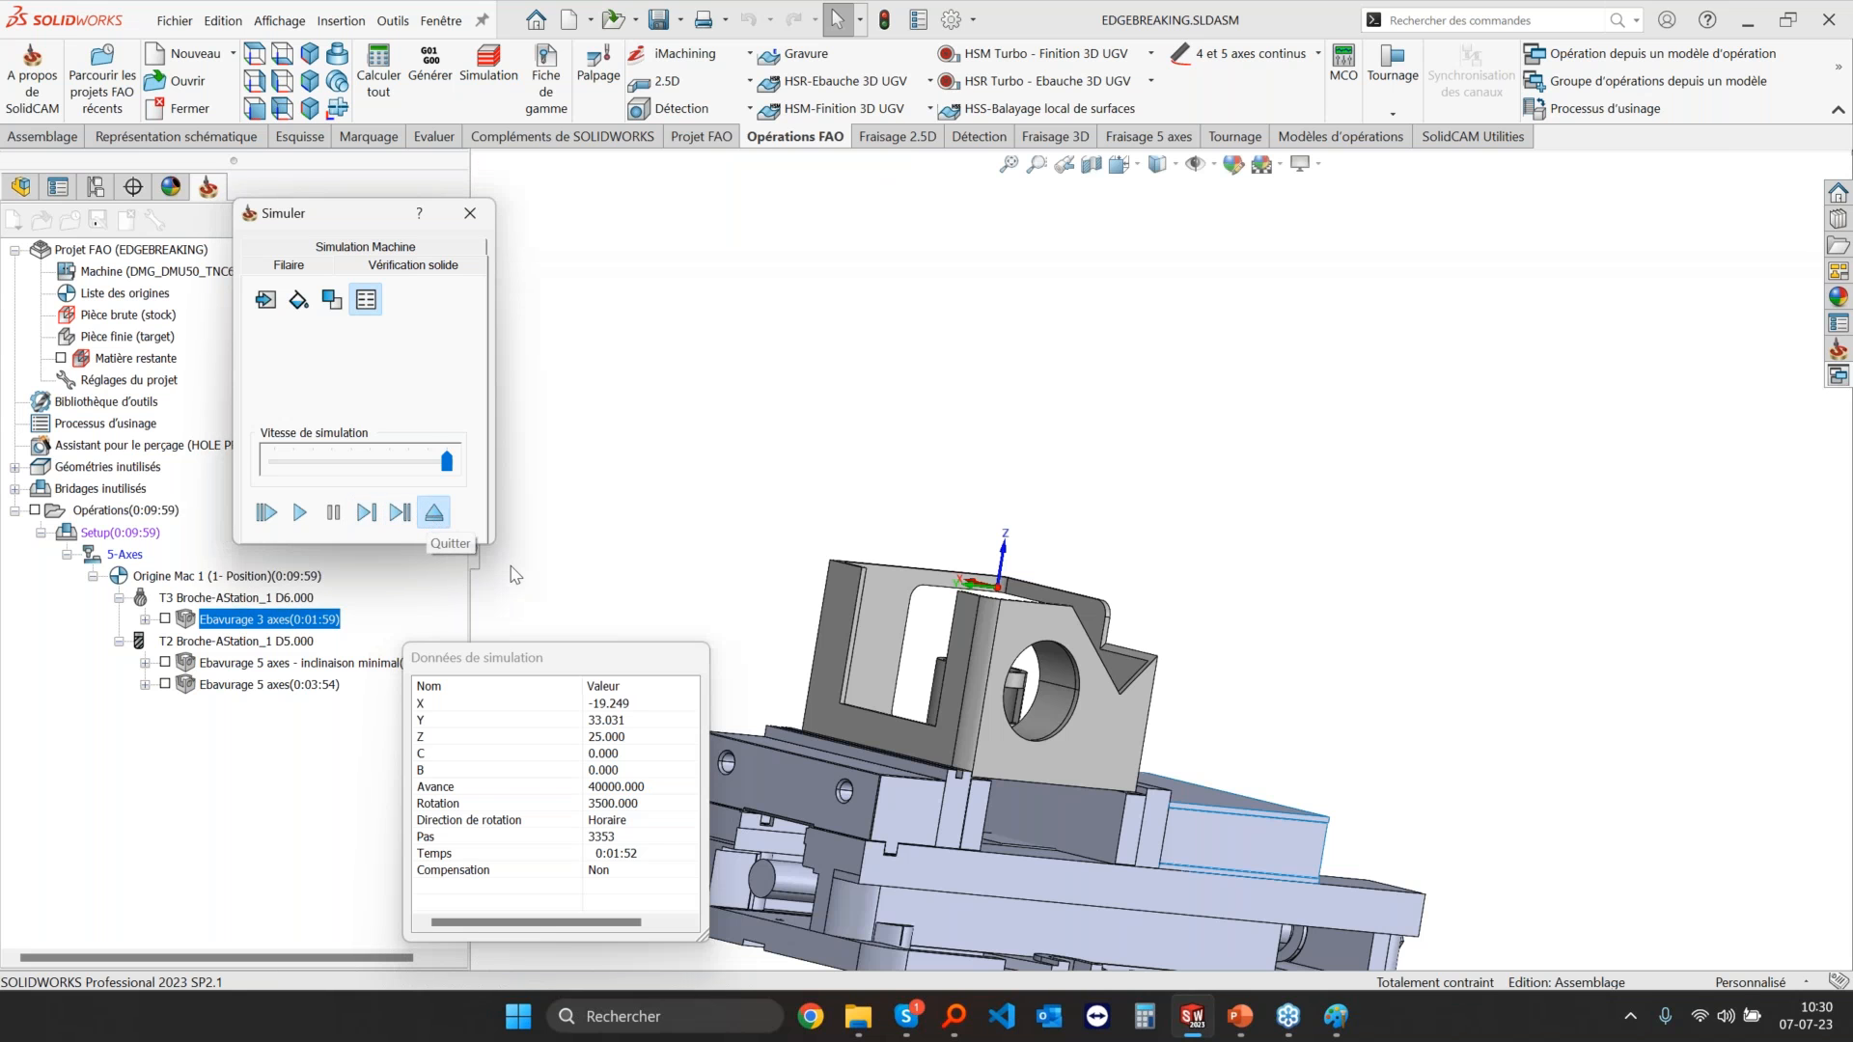
# Step: Reopen and exit the Ebavurage 3 axes operation, and deactivate it in the operation tree
pyautogui.doubleClick(289, 620)
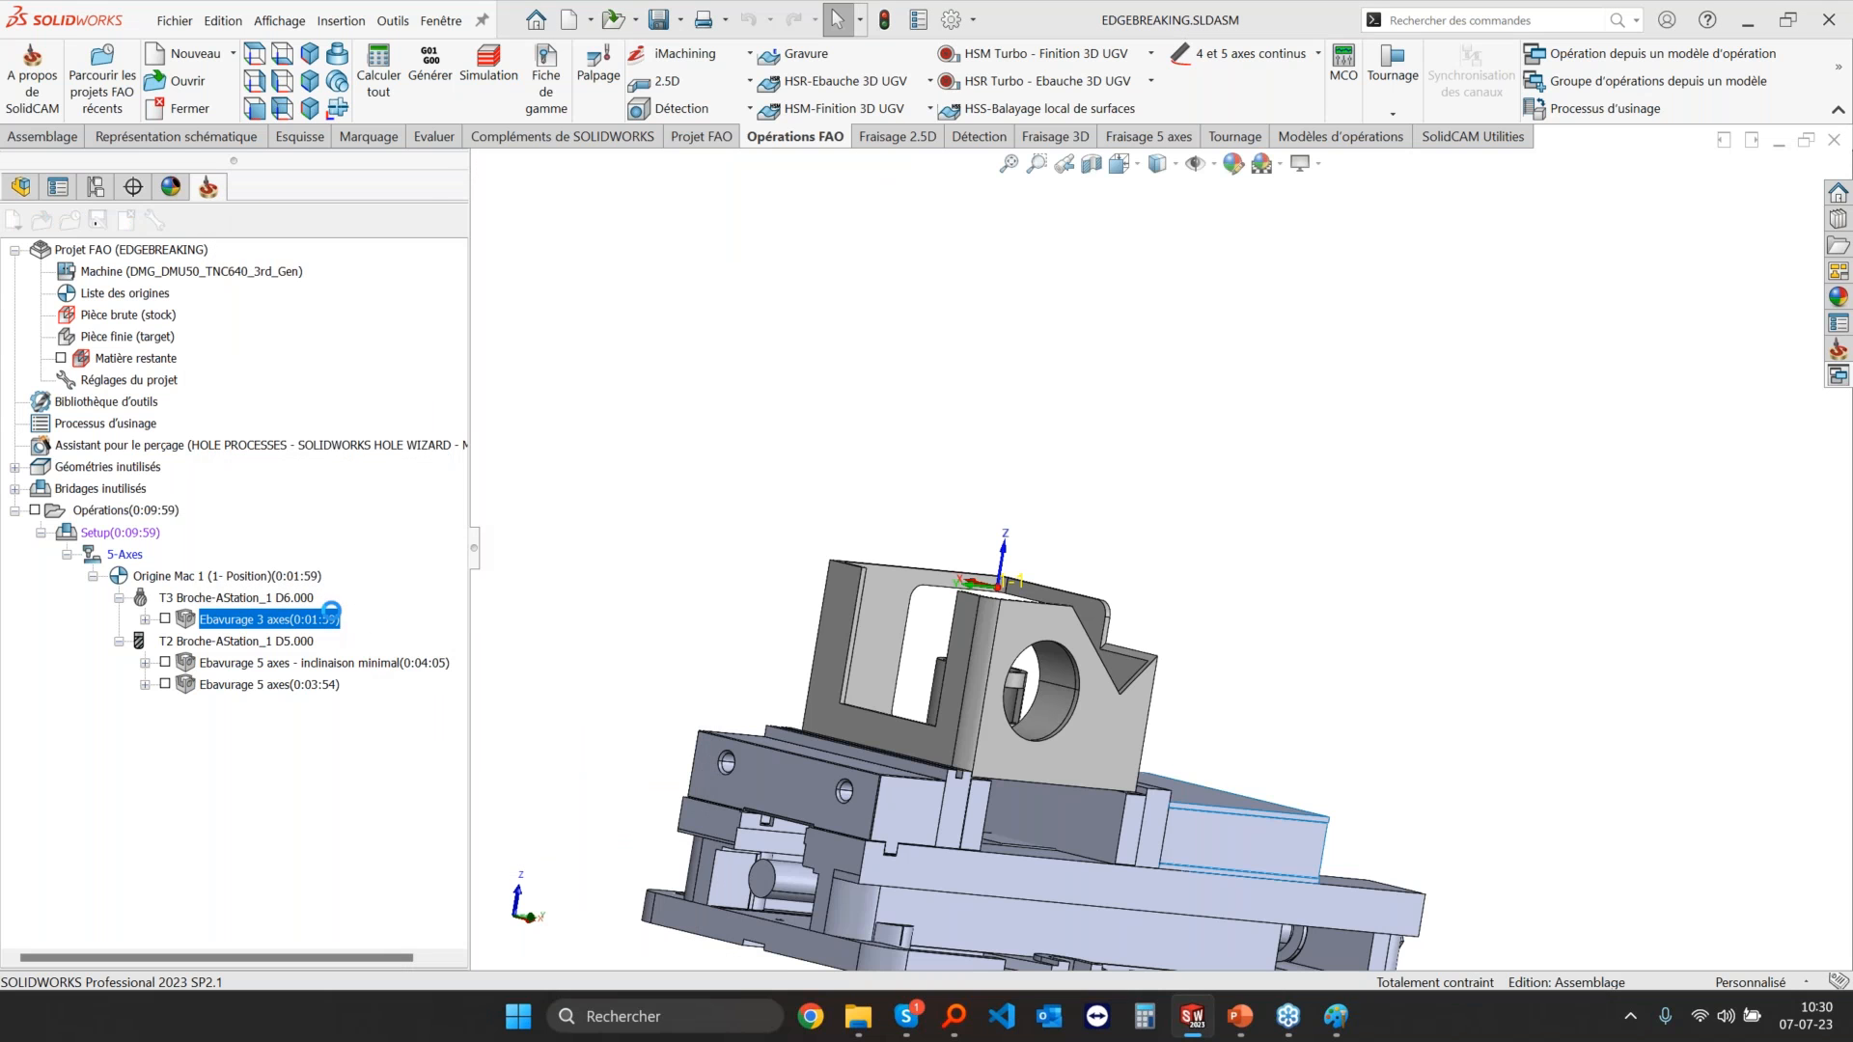
pyautogui.click(1219, 763)
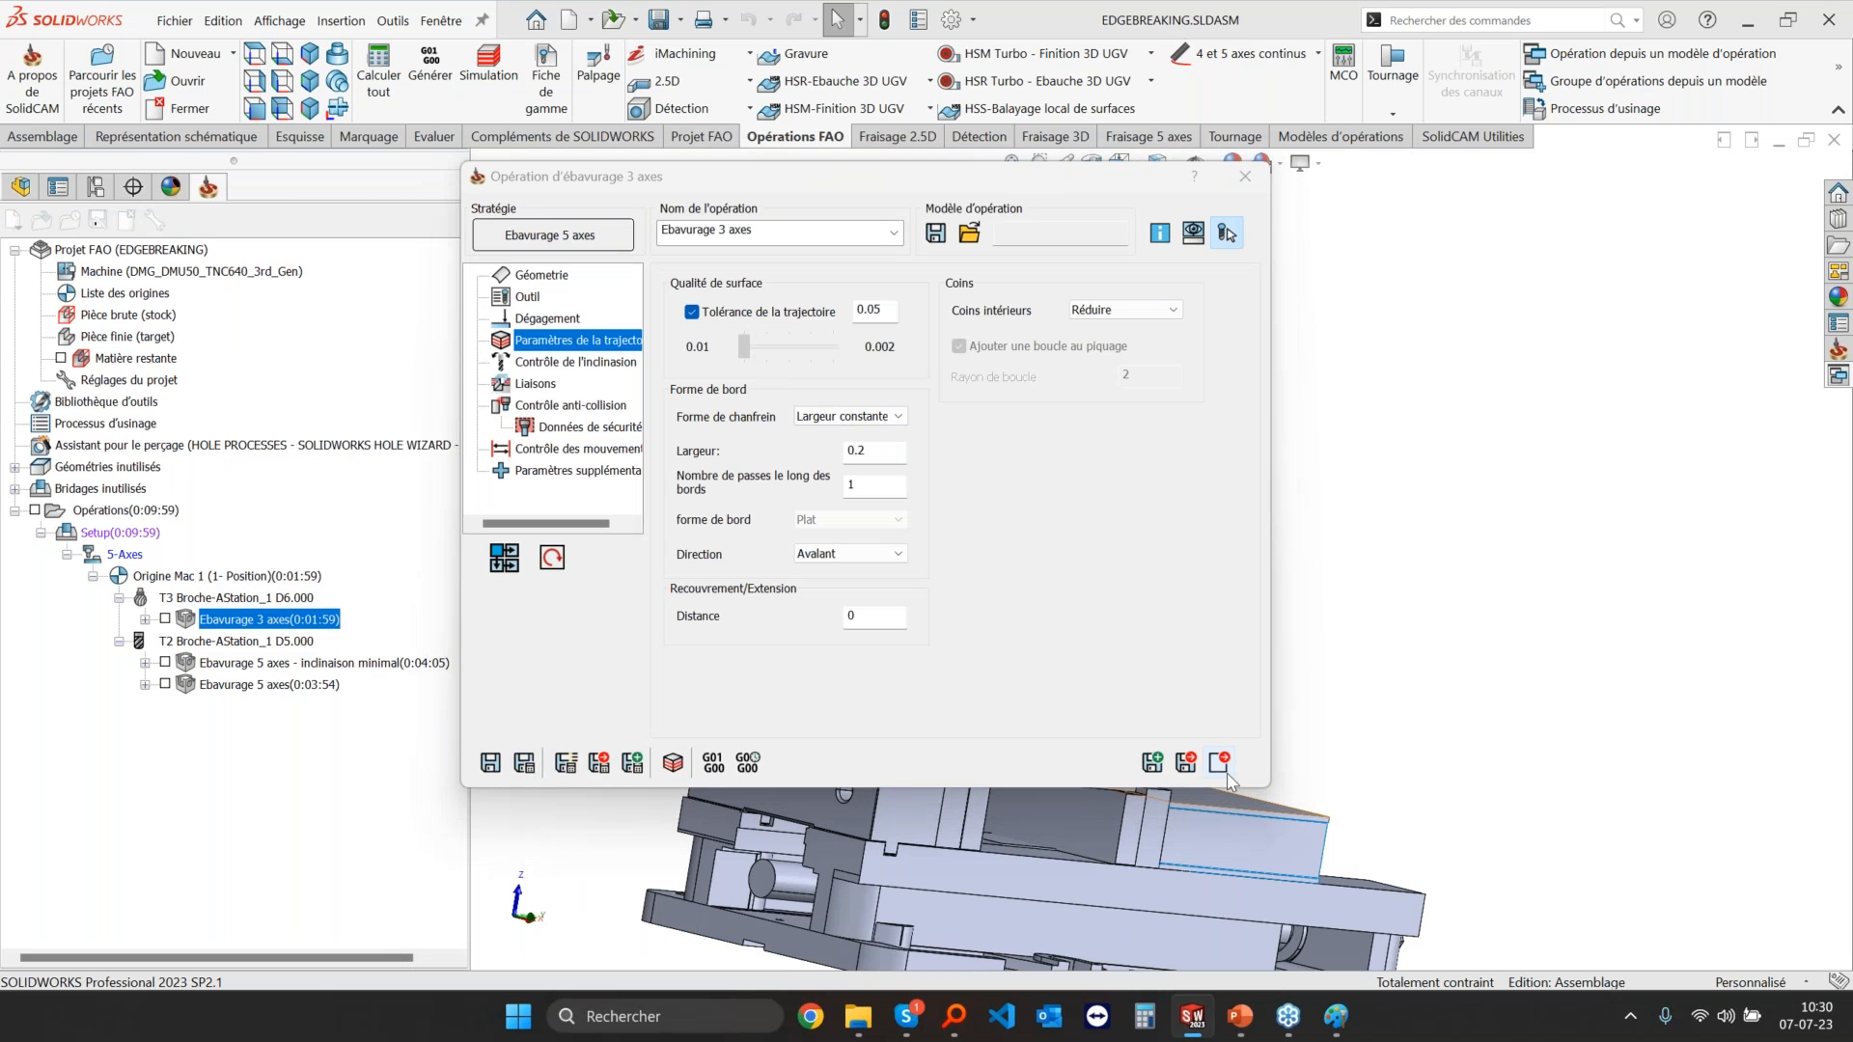
pyautogui.rightClick(228, 620)
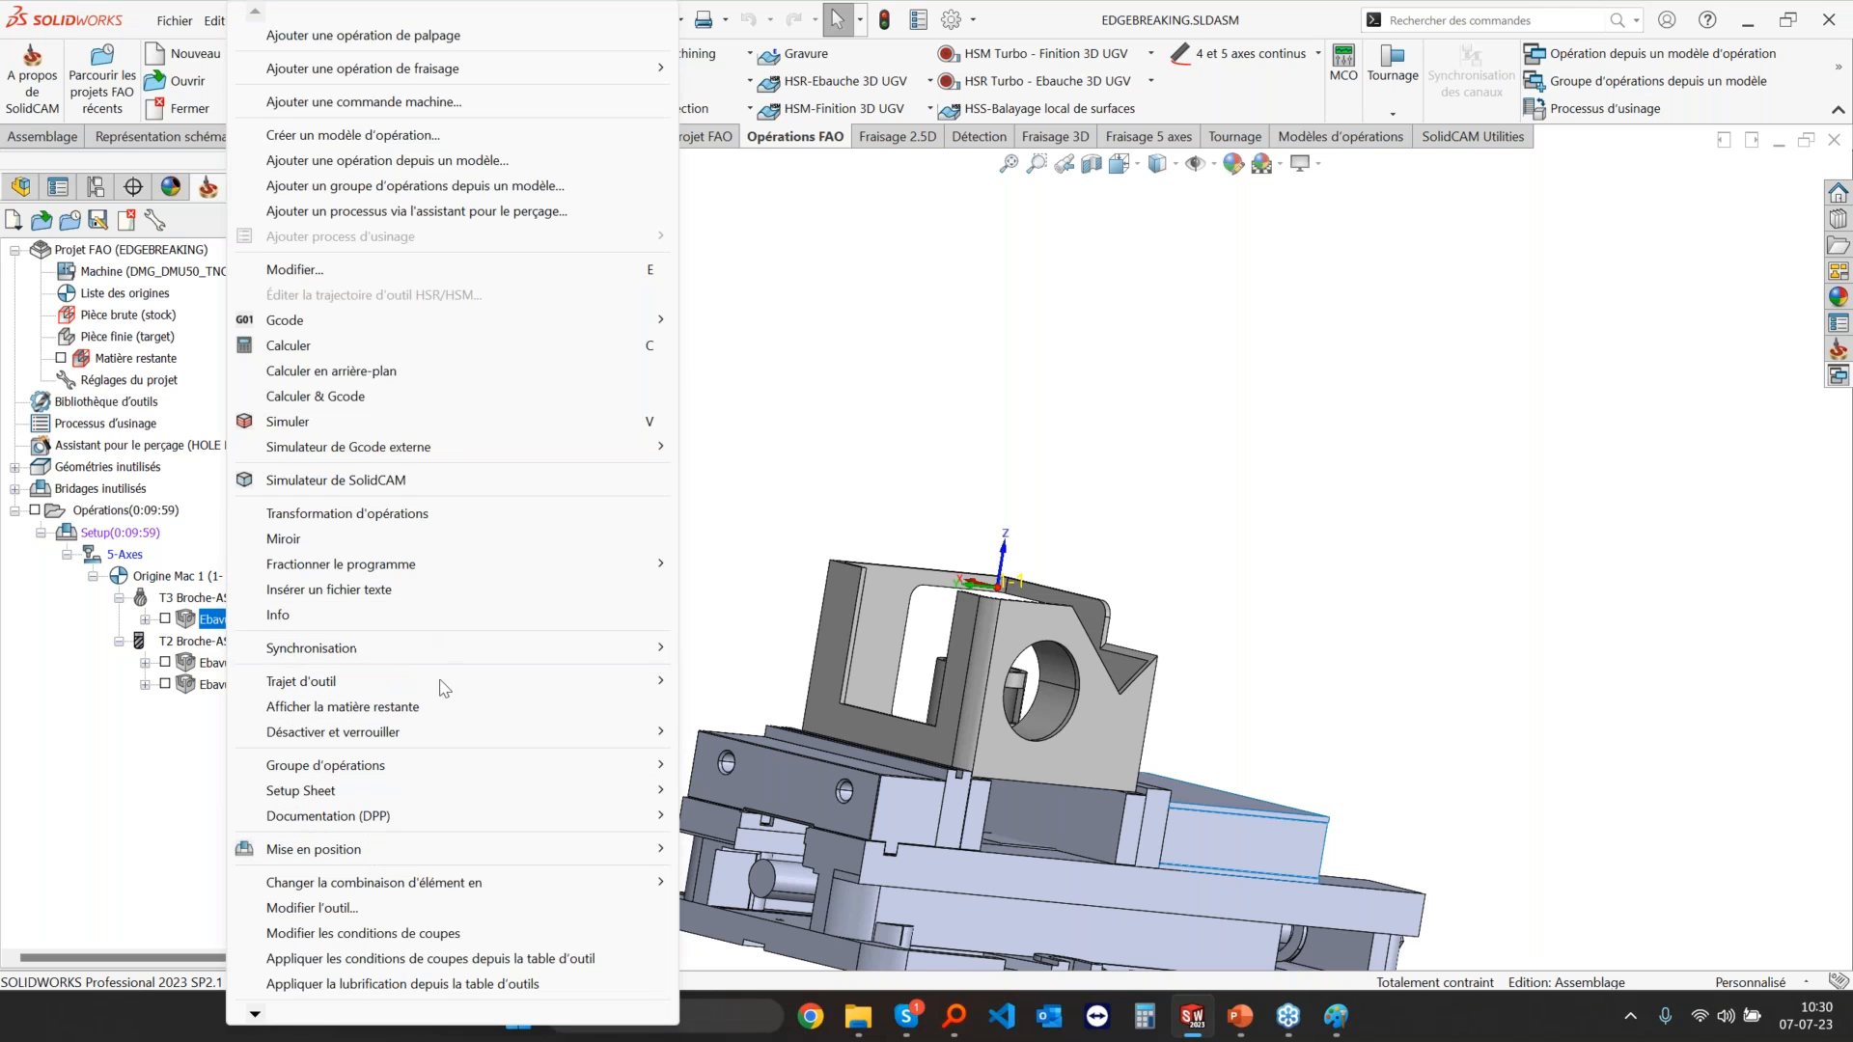
pyautogui.moveTo(355, 733)
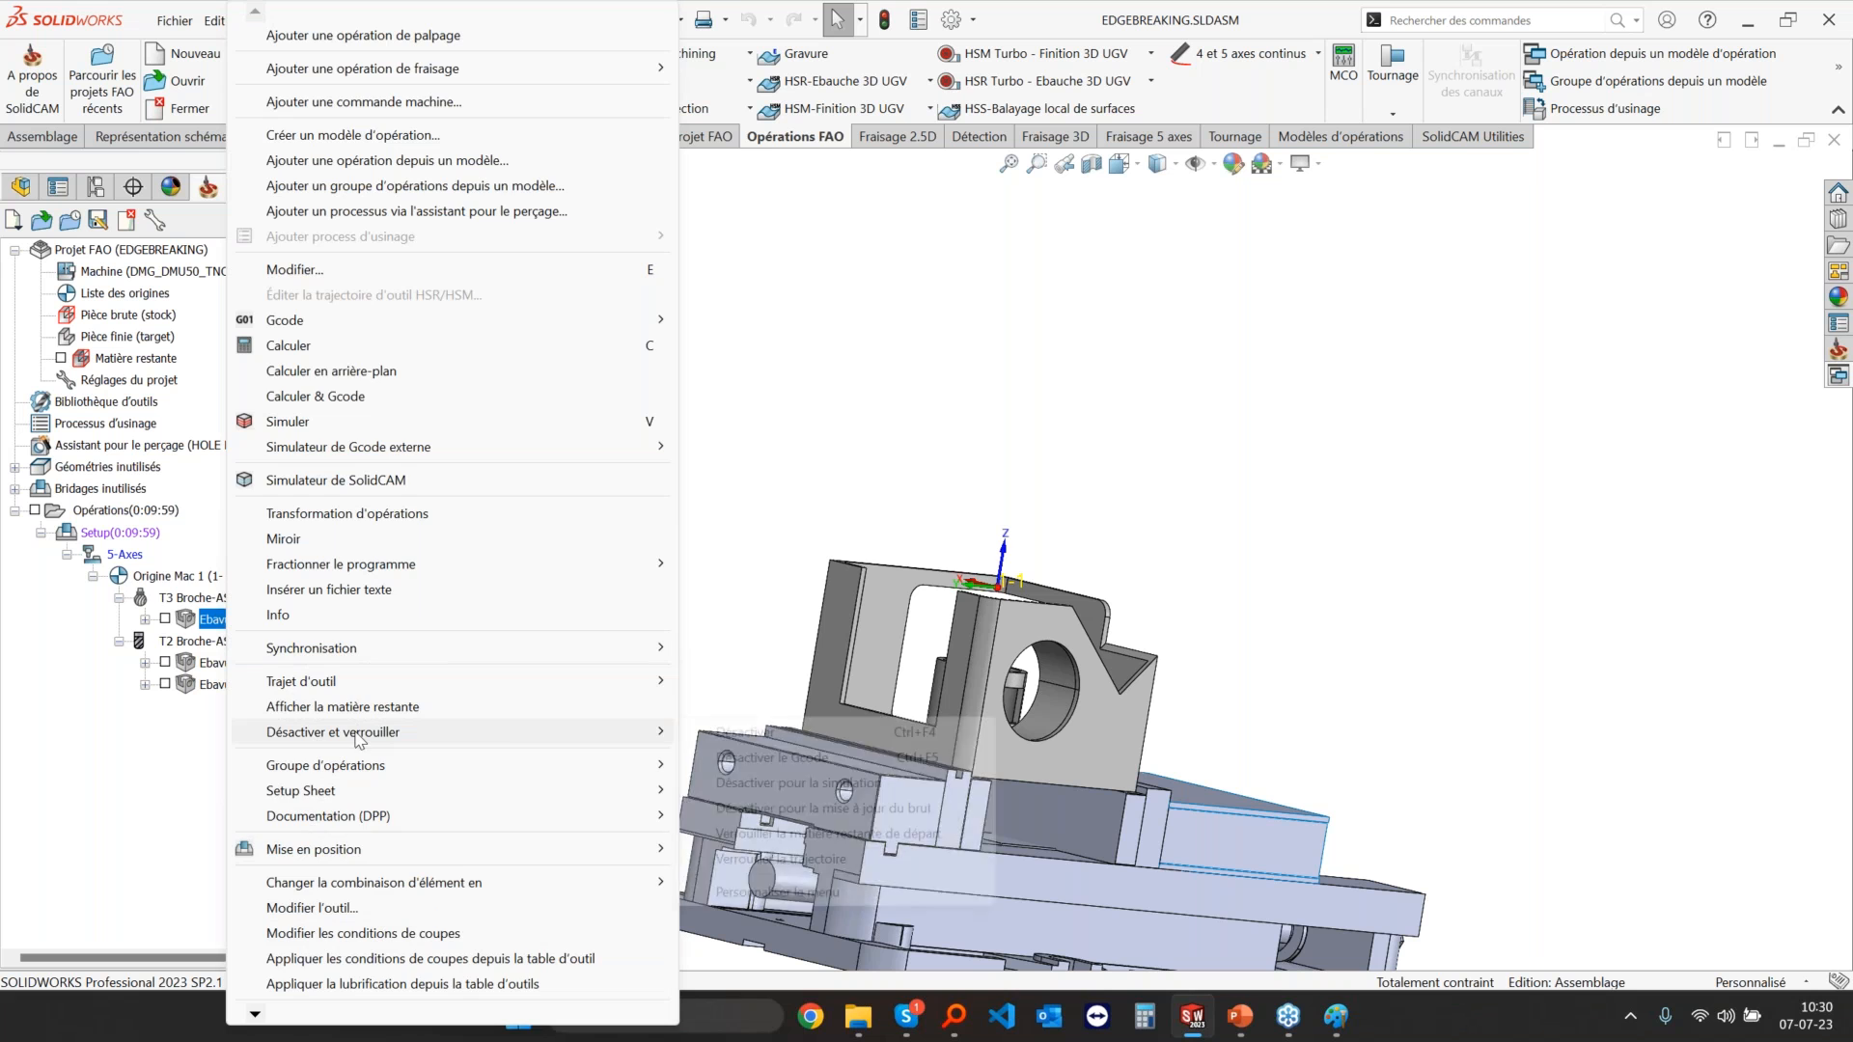
pyautogui.click(762, 733)
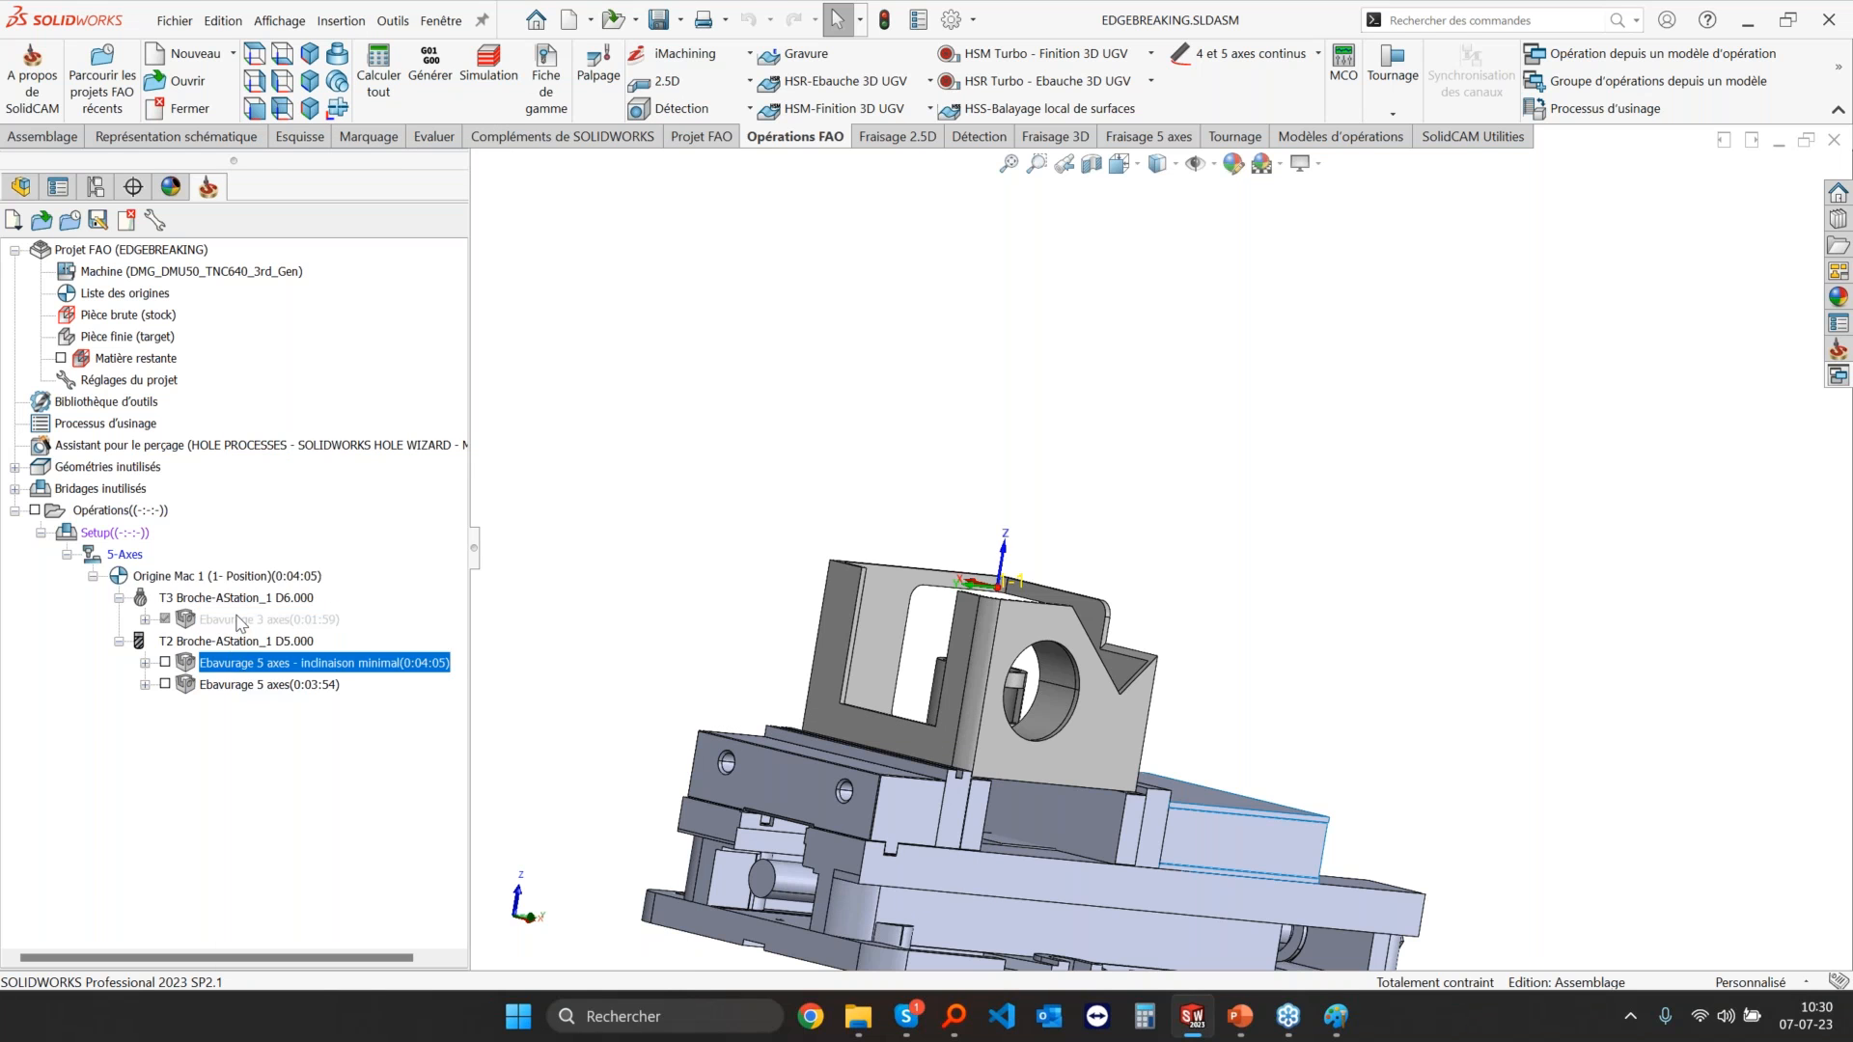
pyautogui.click(231, 622)
# Step: Open the Ebavurage 5 axes - inclinaison minimal operation and review the output formats available in its tilt control
pyautogui.doubleClick(222, 666)
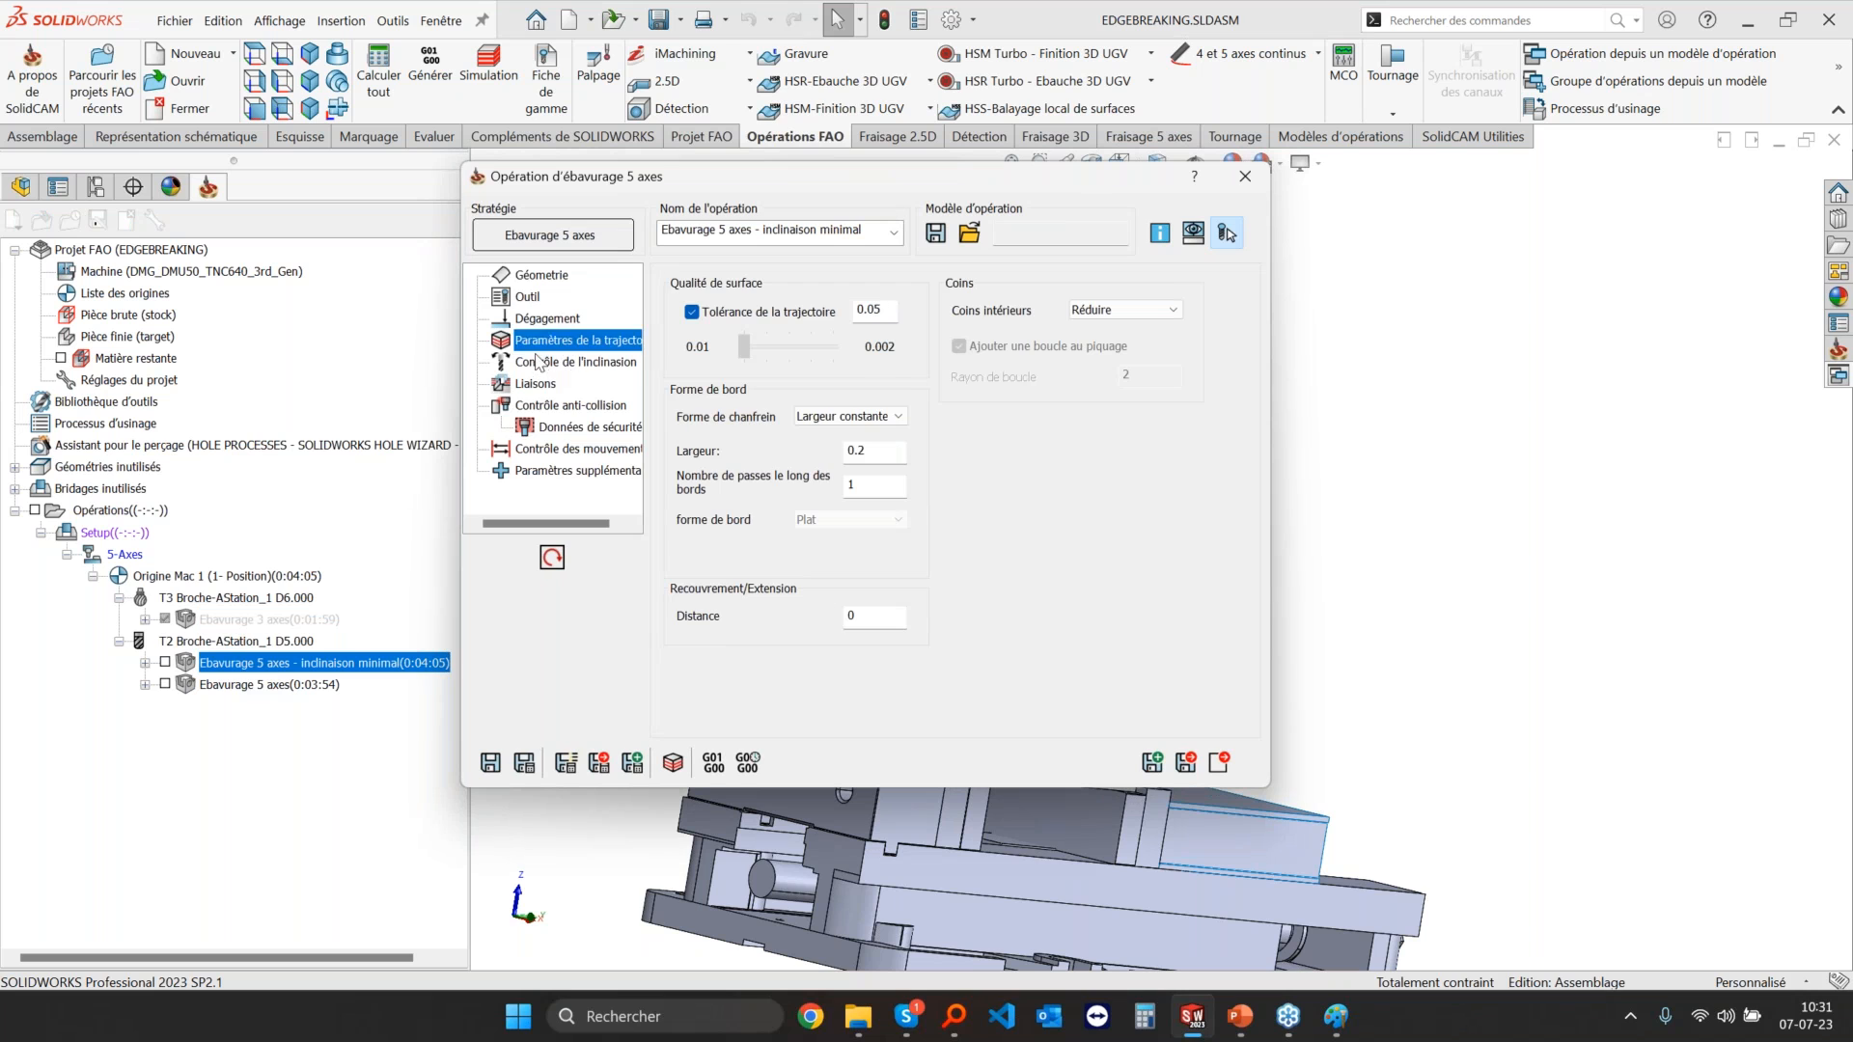
pyautogui.click(526, 366)
pyautogui.click(759, 309)
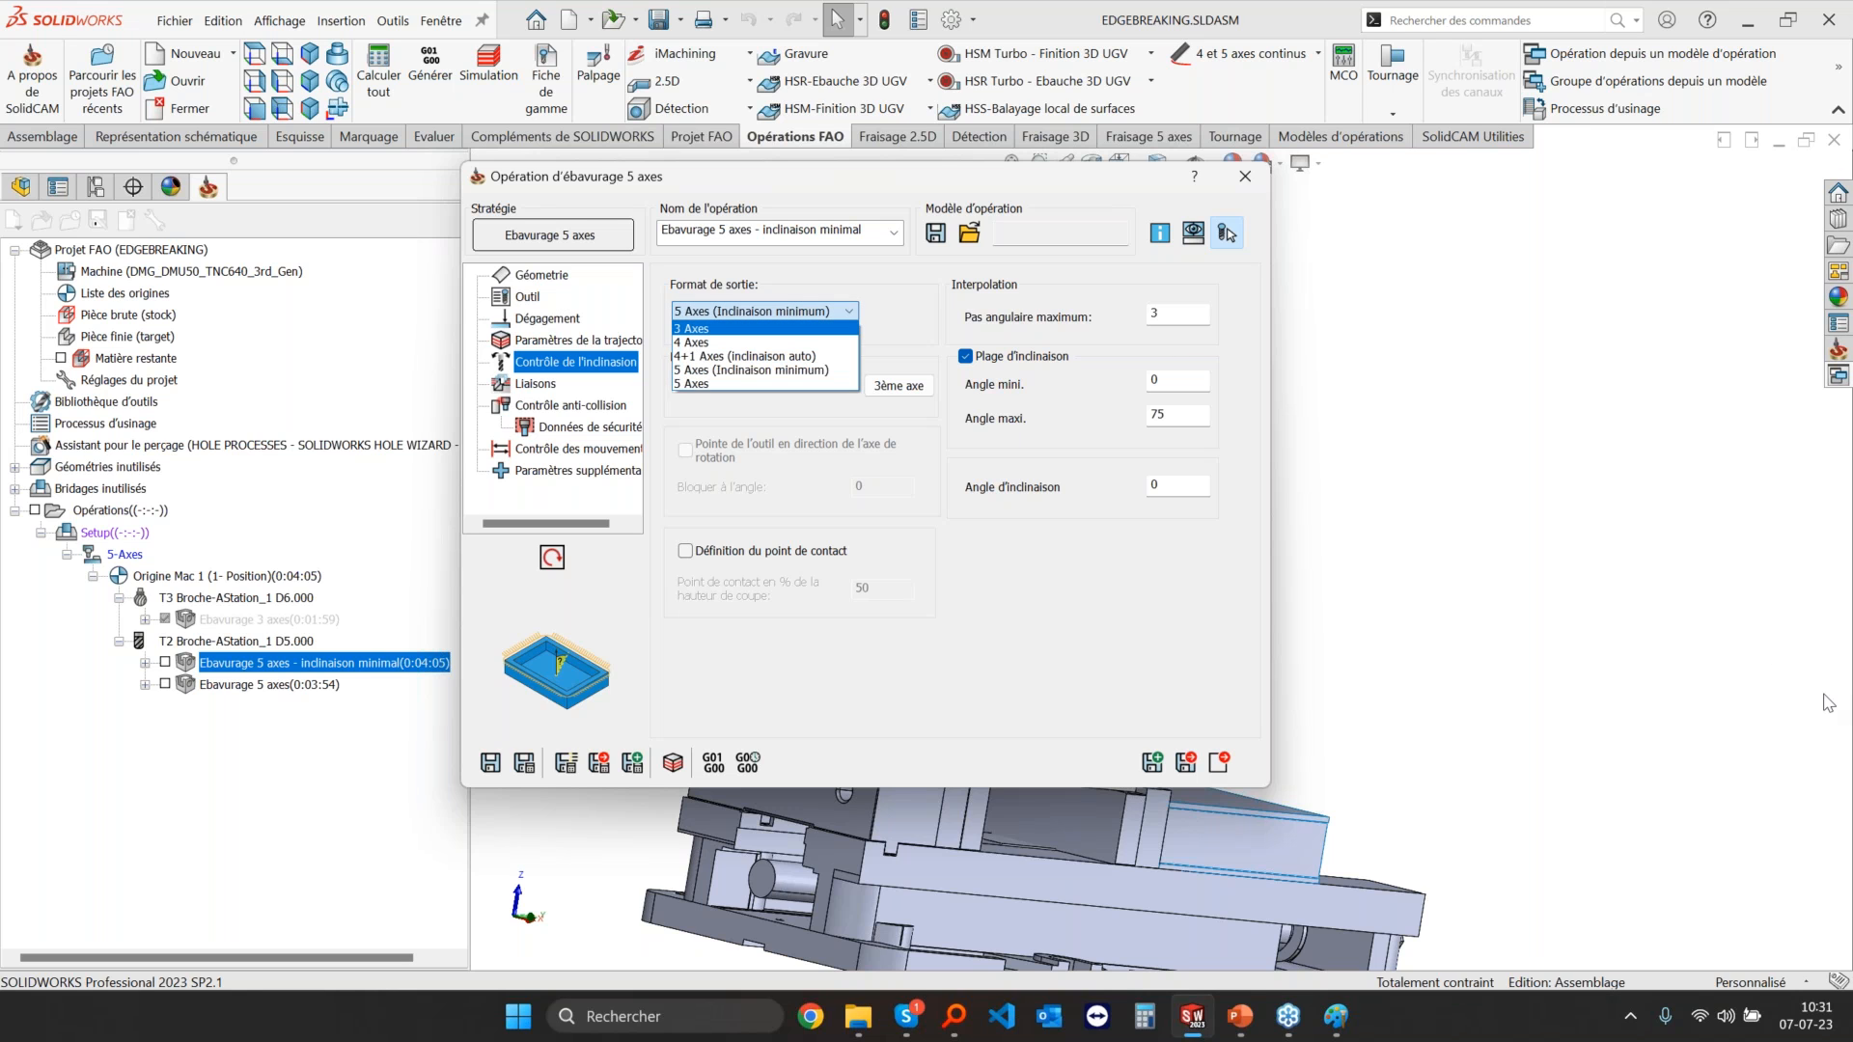
pyautogui.click(1834, 759)
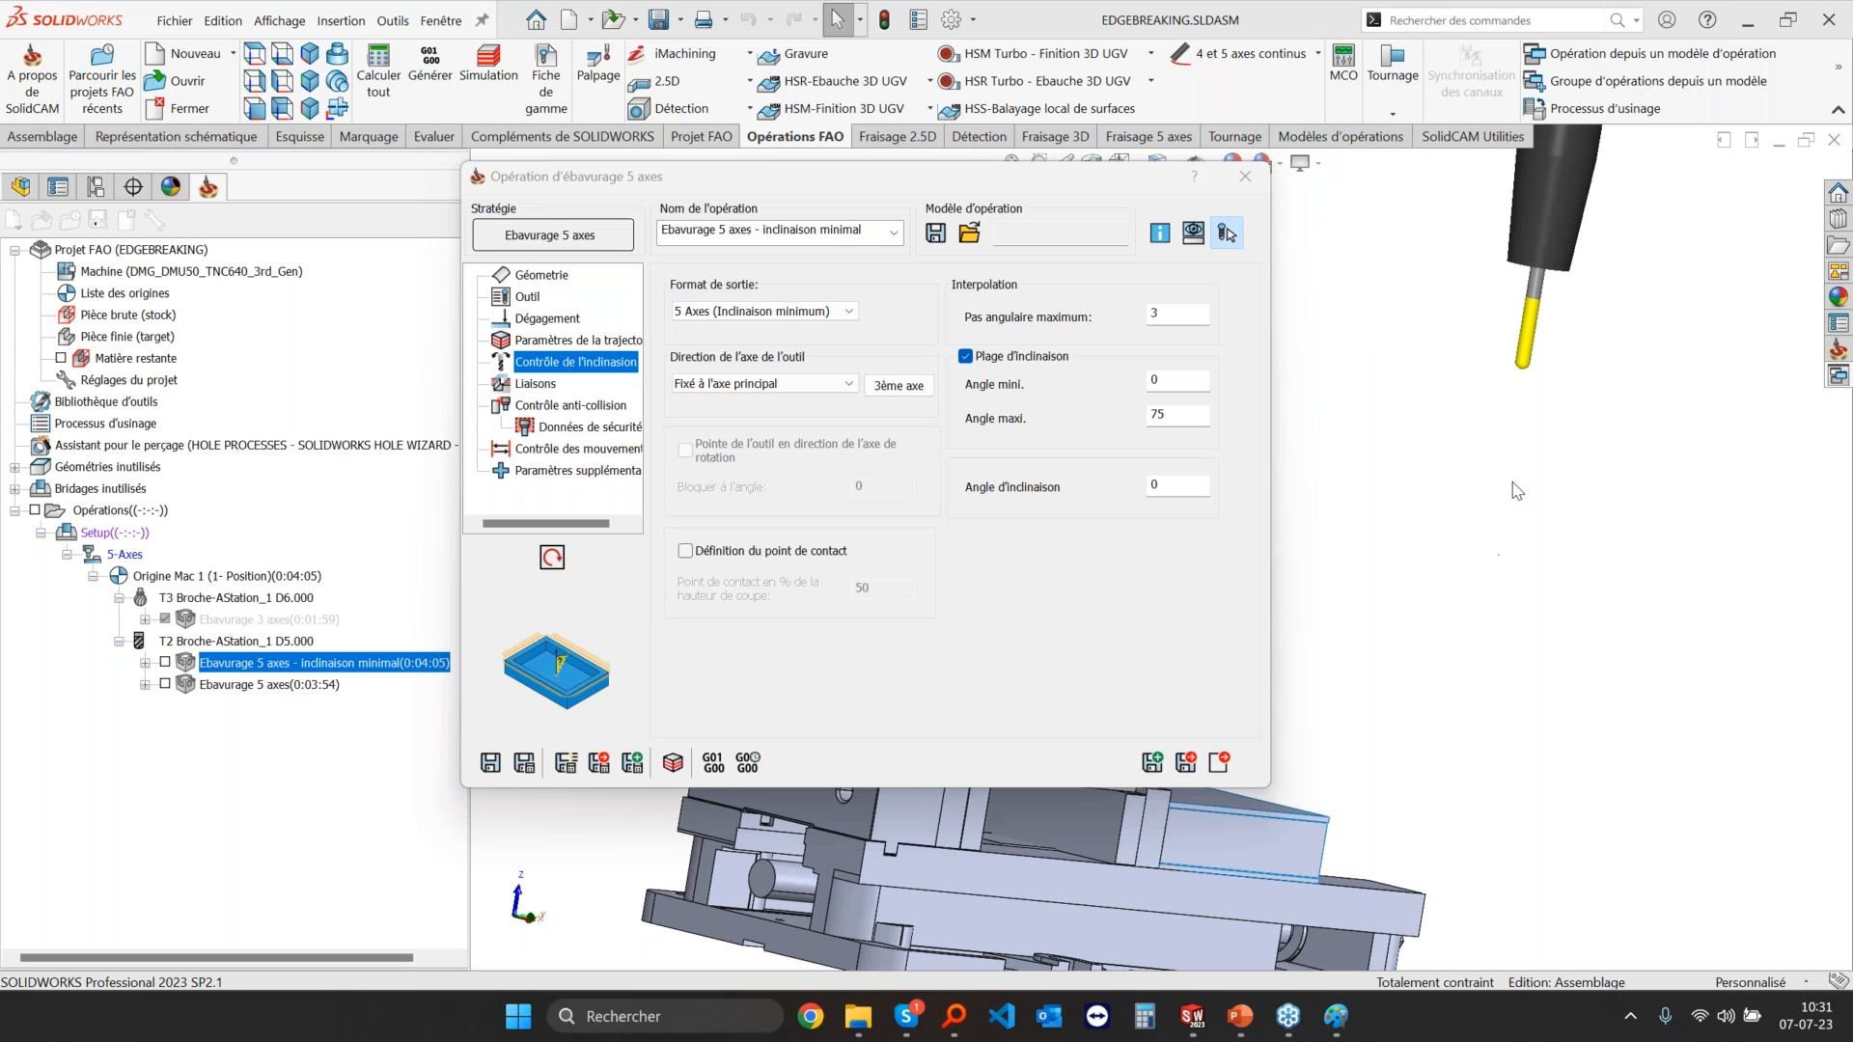
# Step: Review the operation's ball nose mill in the tool library and examine how it reaches the upright cylinder's edges on the part
pyautogui.click(527, 297)
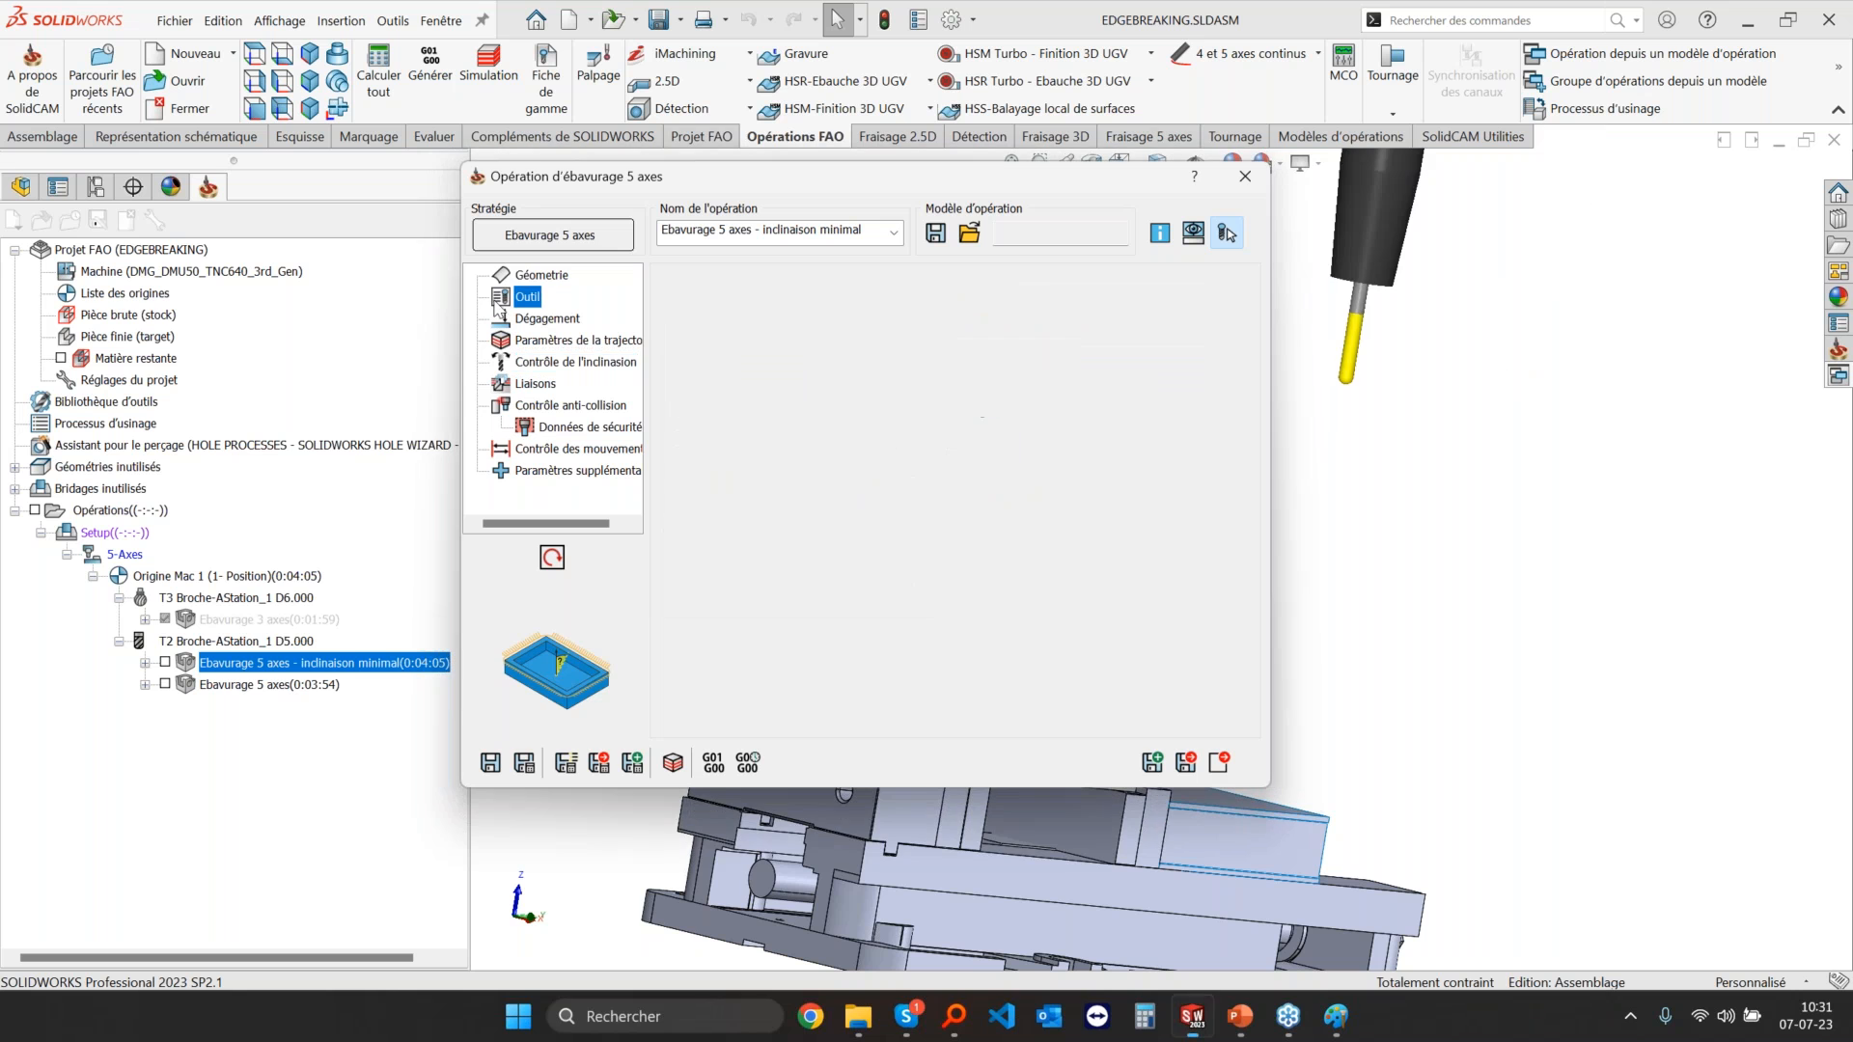
pyautogui.click(799, 625)
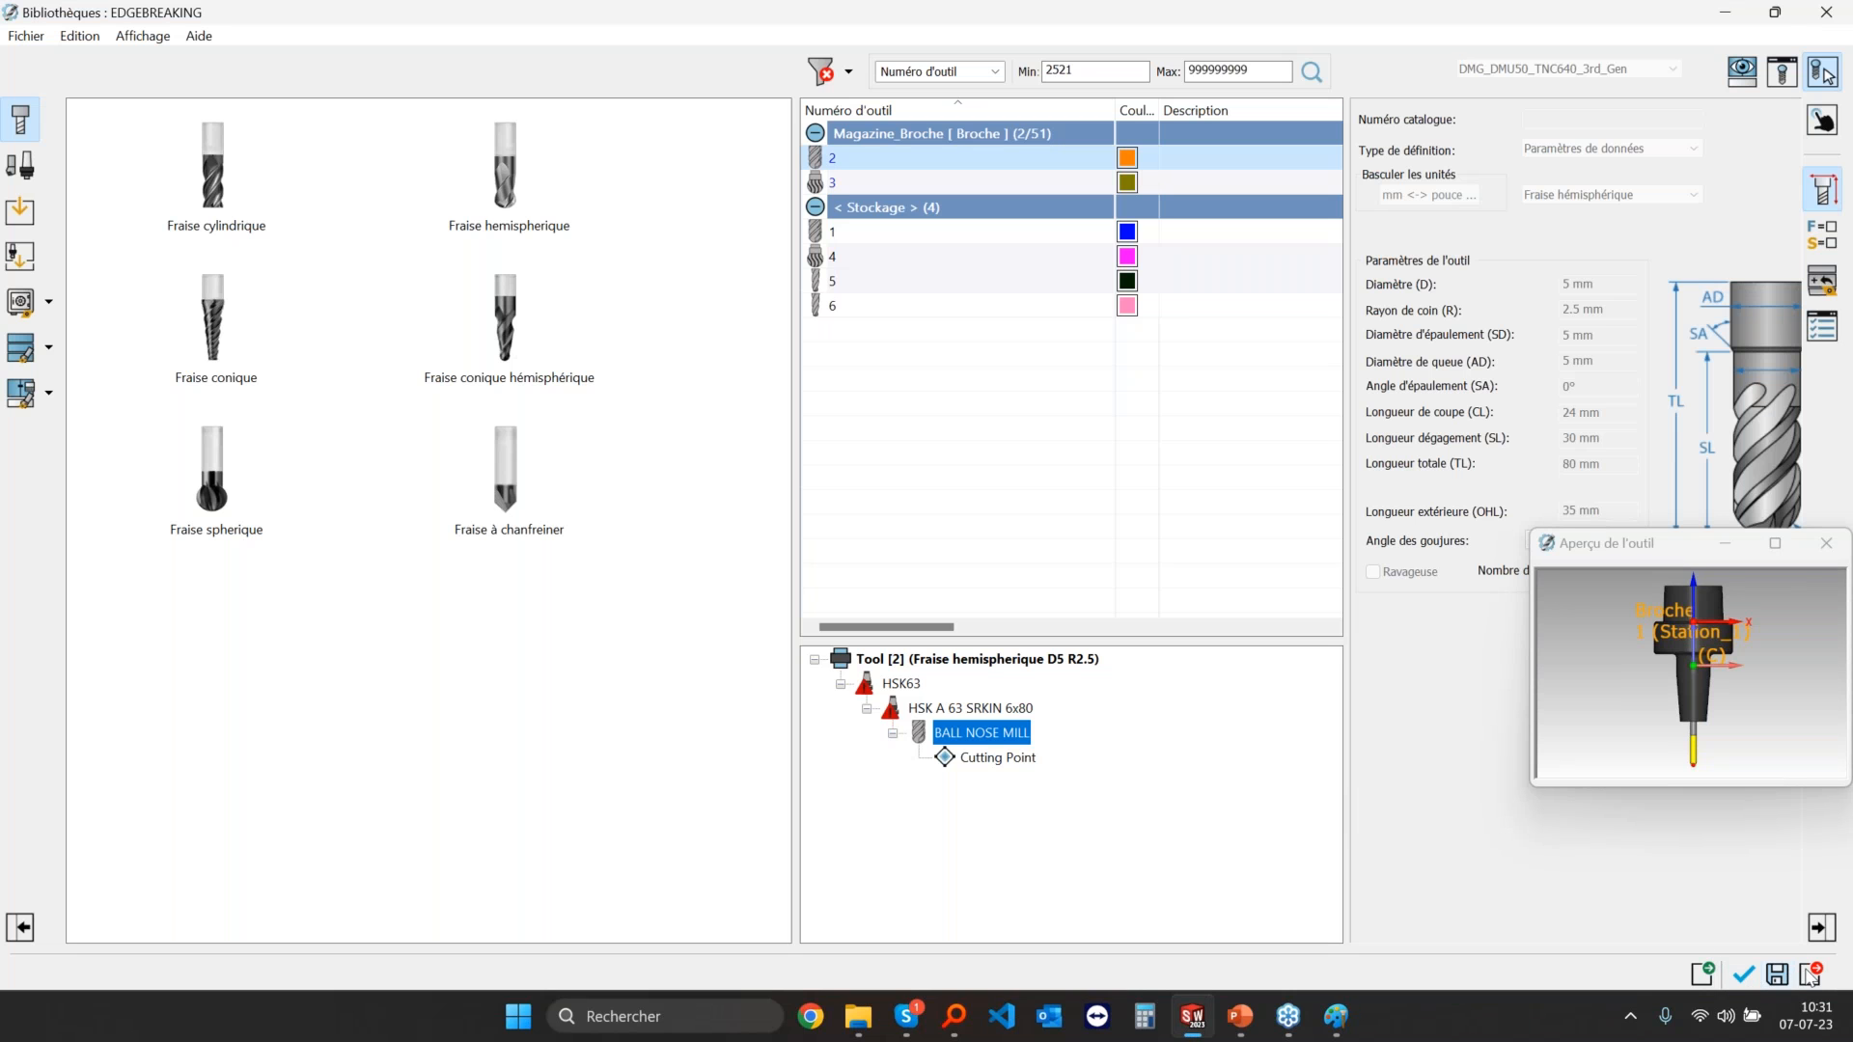
pyautogui.click(1743, 975)
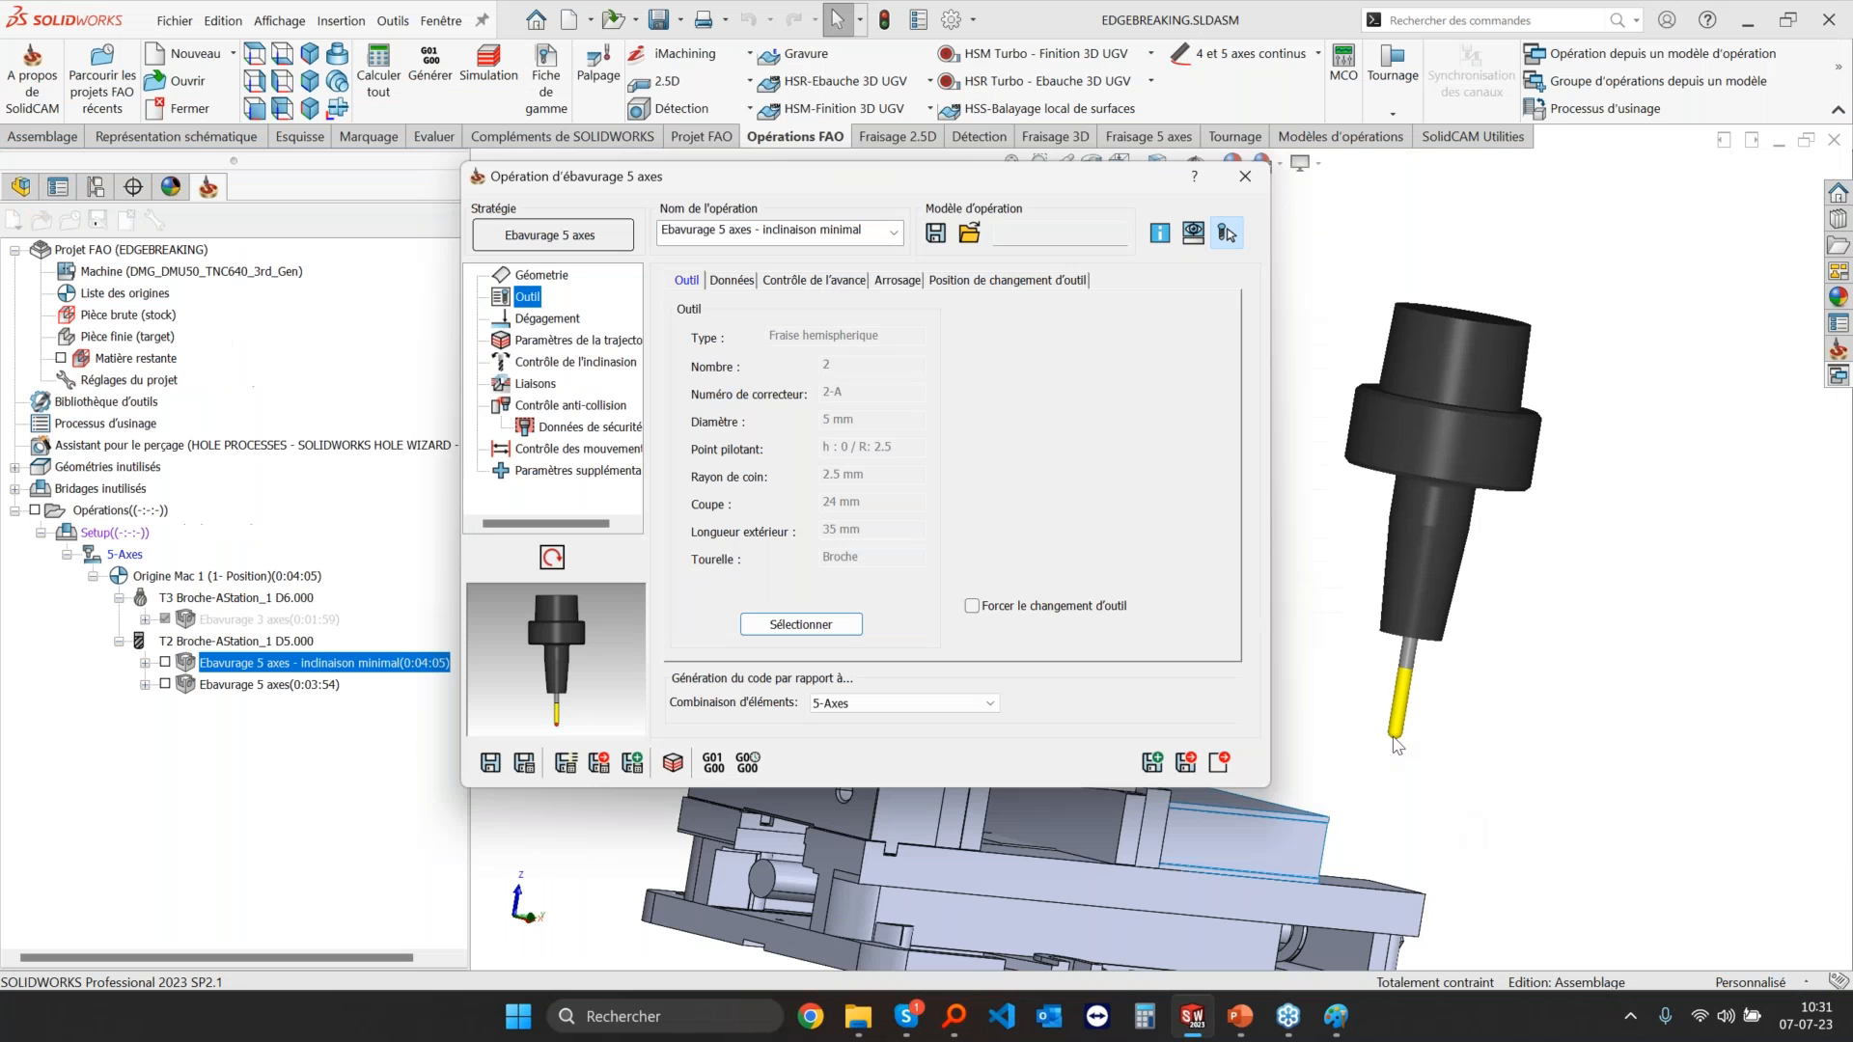
pyautogui.hotkey('alt', 'Tab')
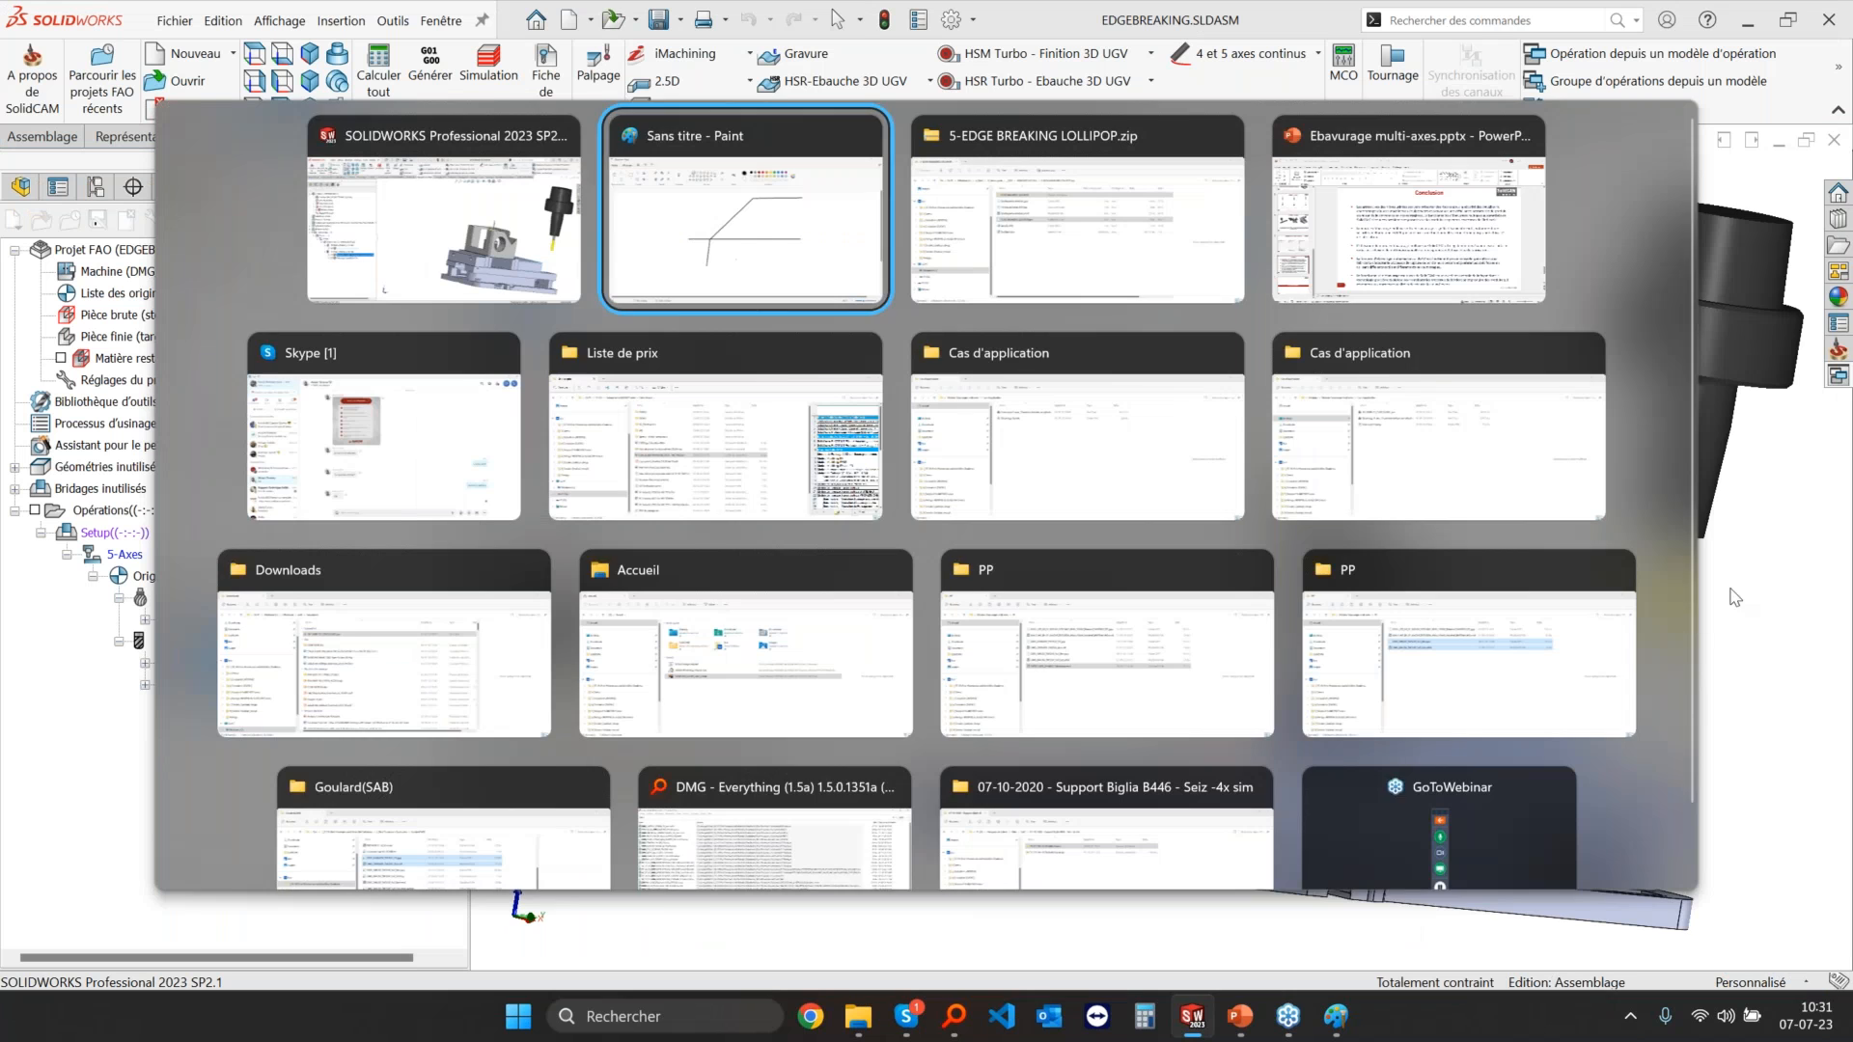
pyautogui.press('Escape')
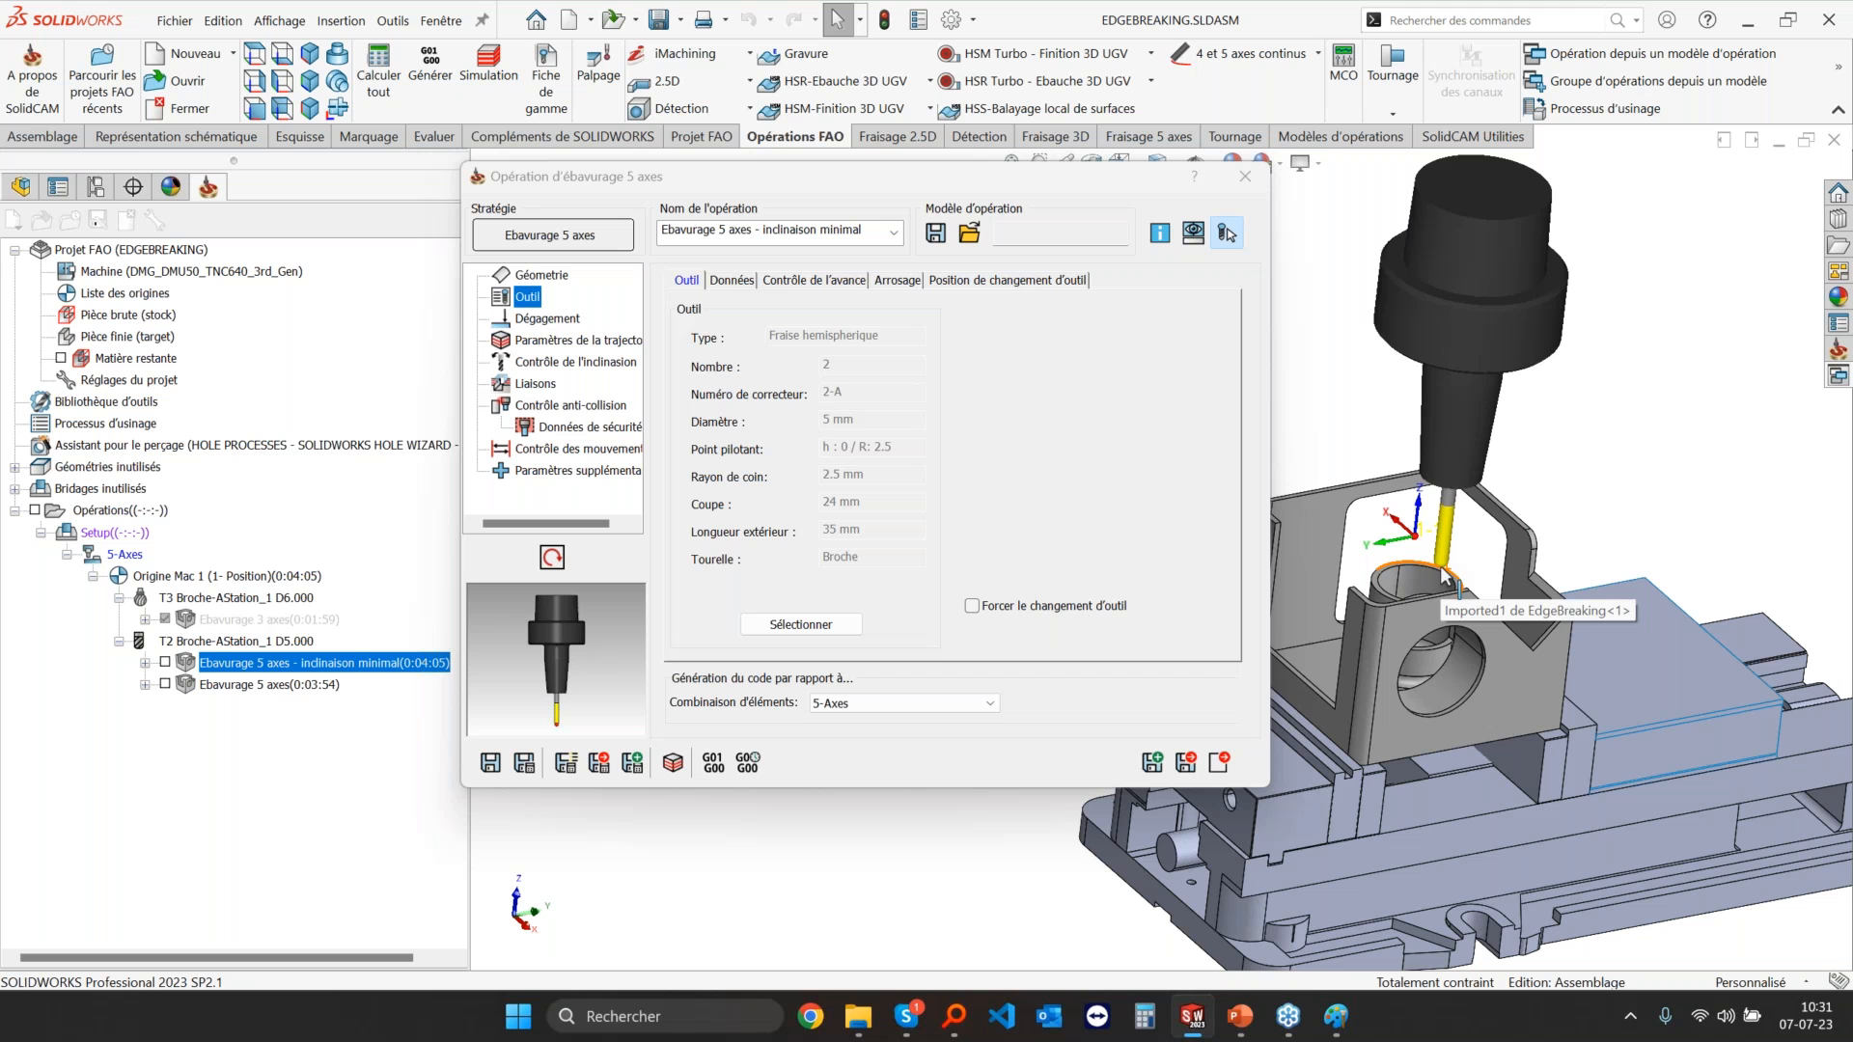
pyautogui.scroll(-3, 1448, 577)
pyautogui.scroll(5, 1730, 647)
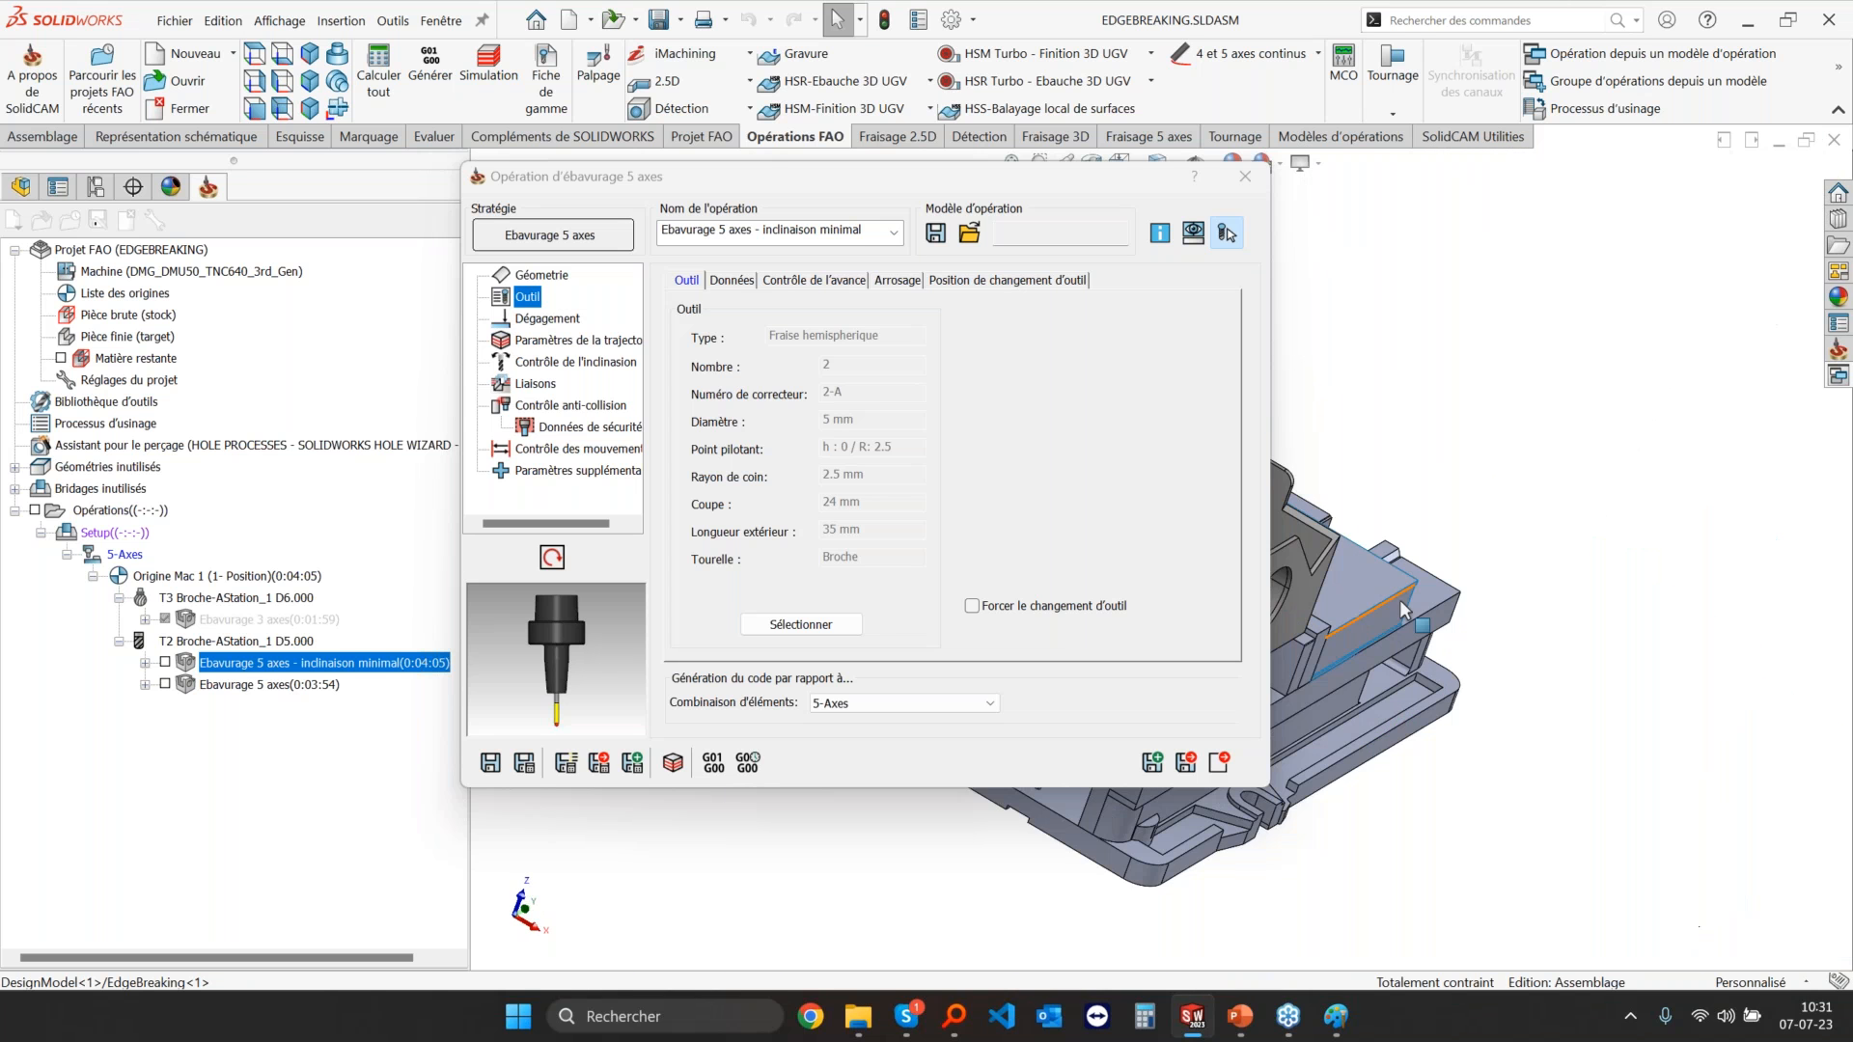
pyautogui.scroll(-5, 1729, 646)
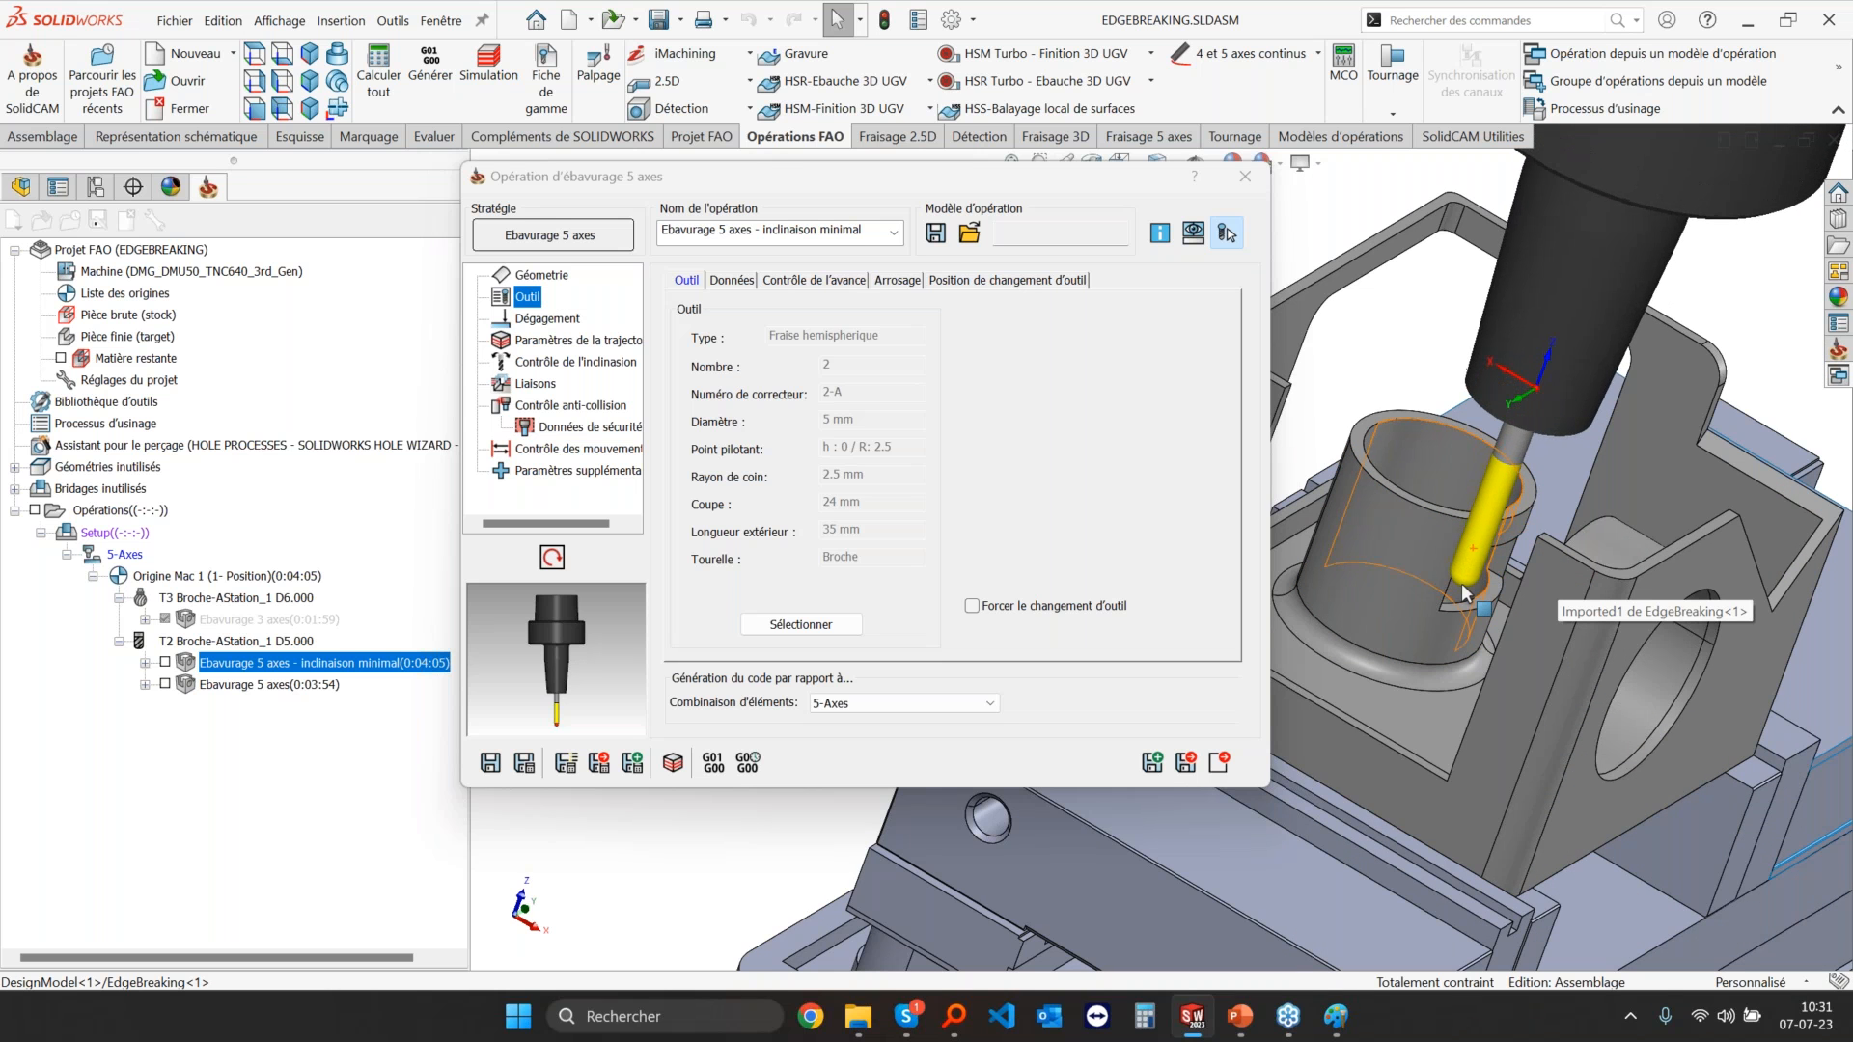
pyautogui.scroll(3, 1462, 591)
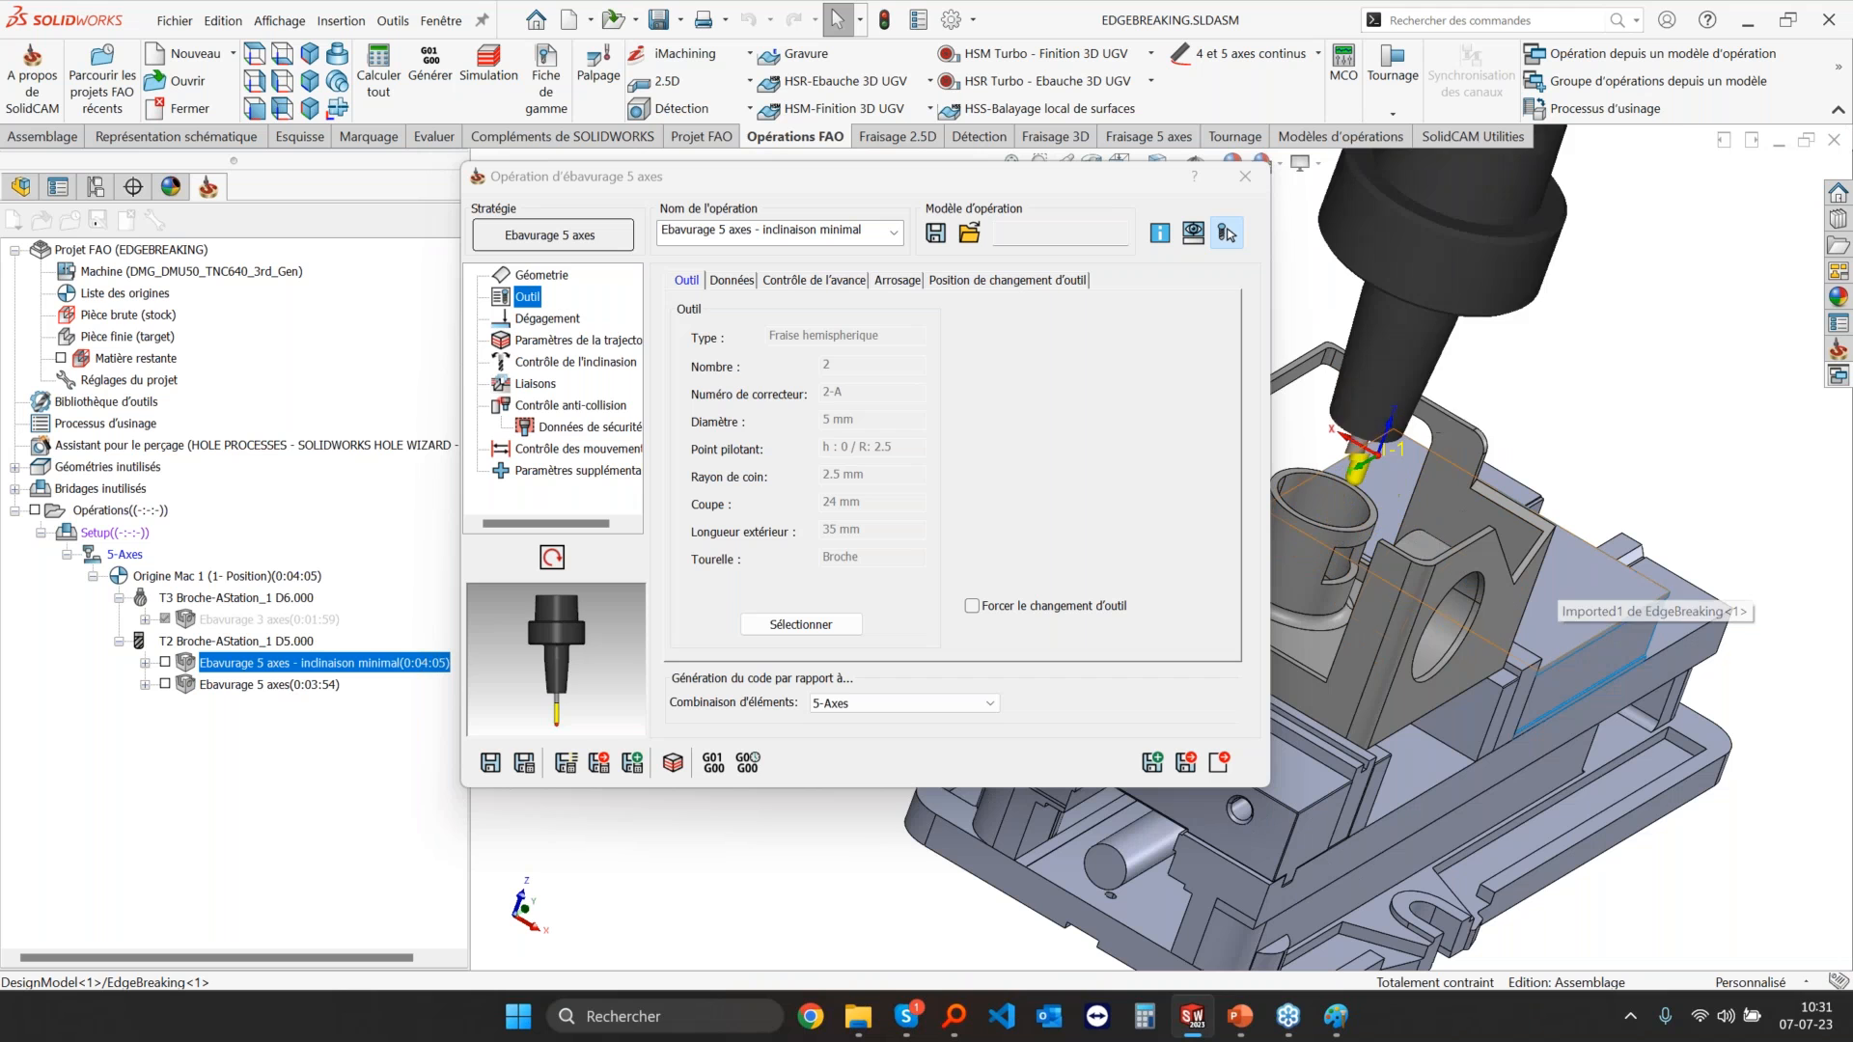
pyautogui.moveTo(1055, 175); pyautogui.dragTo(929, 176)
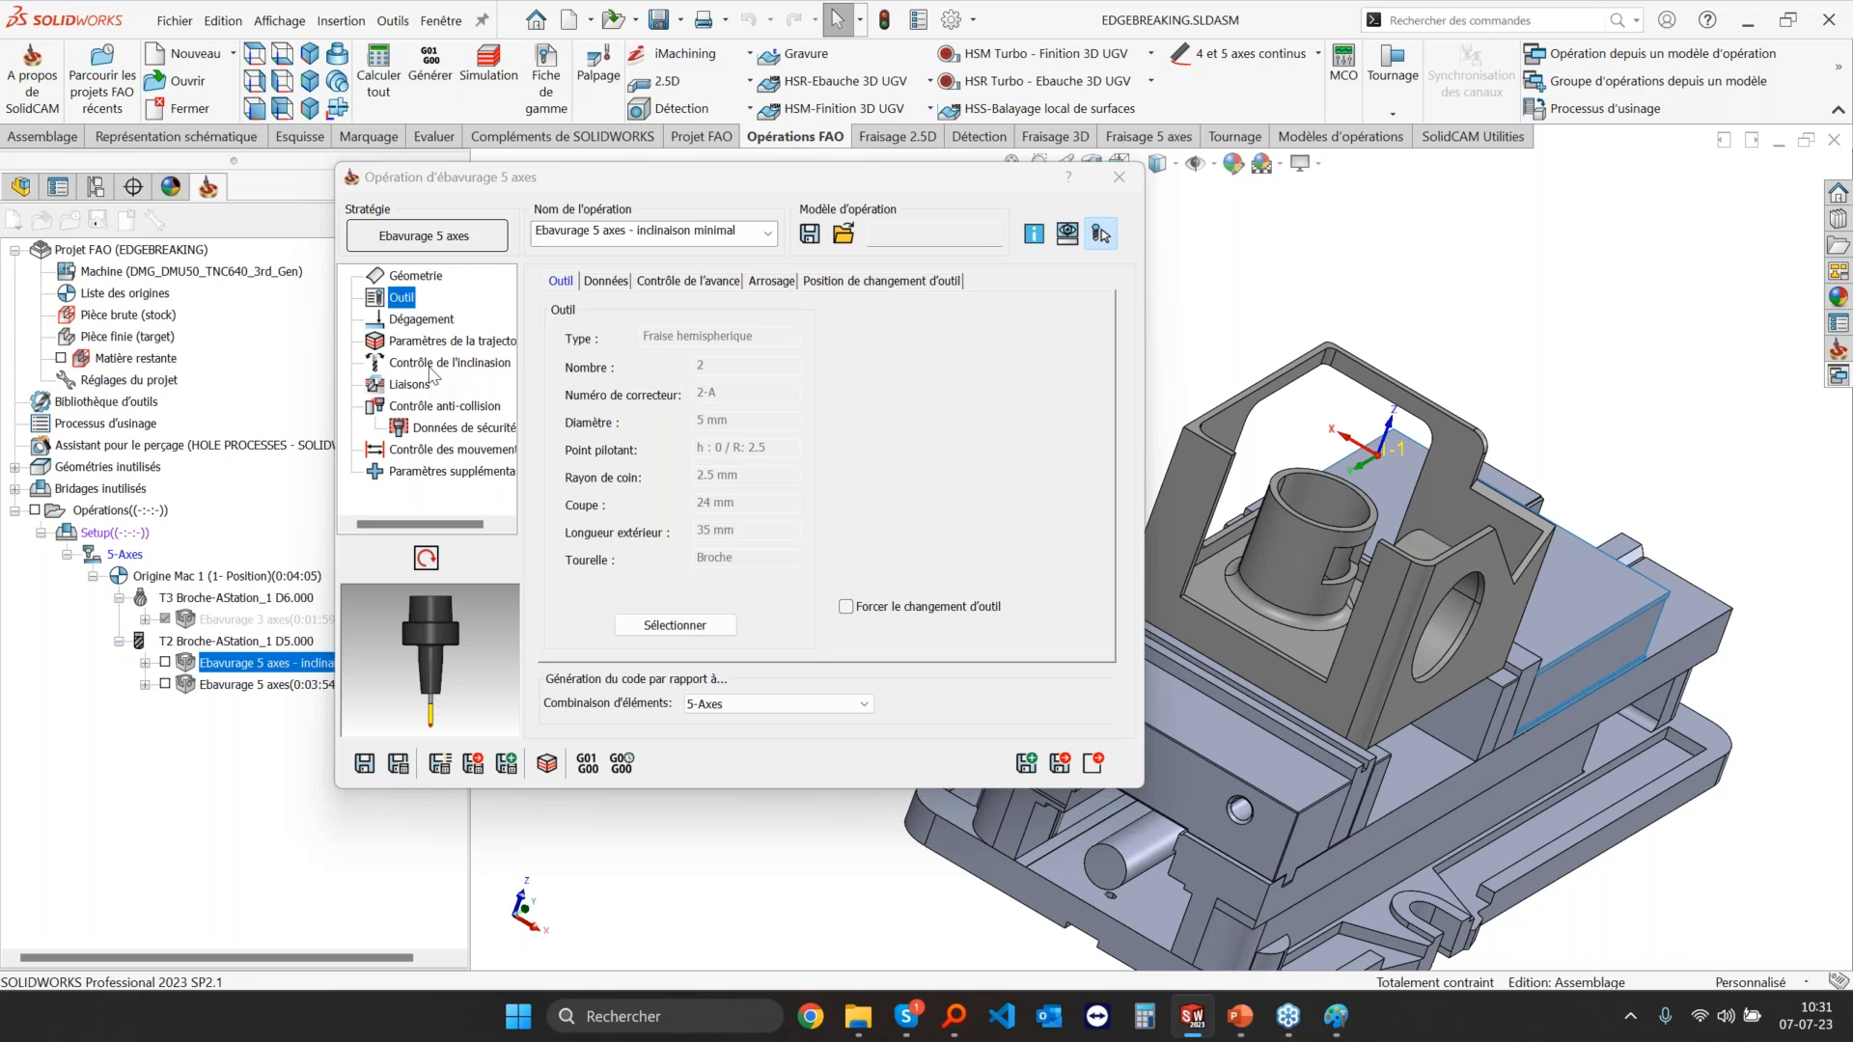
# Step: Show the output format choices in the tilt control again, keep 5 Axes (Inclinaison minimum), and exit the operation
pyautogui.click(431, 365)
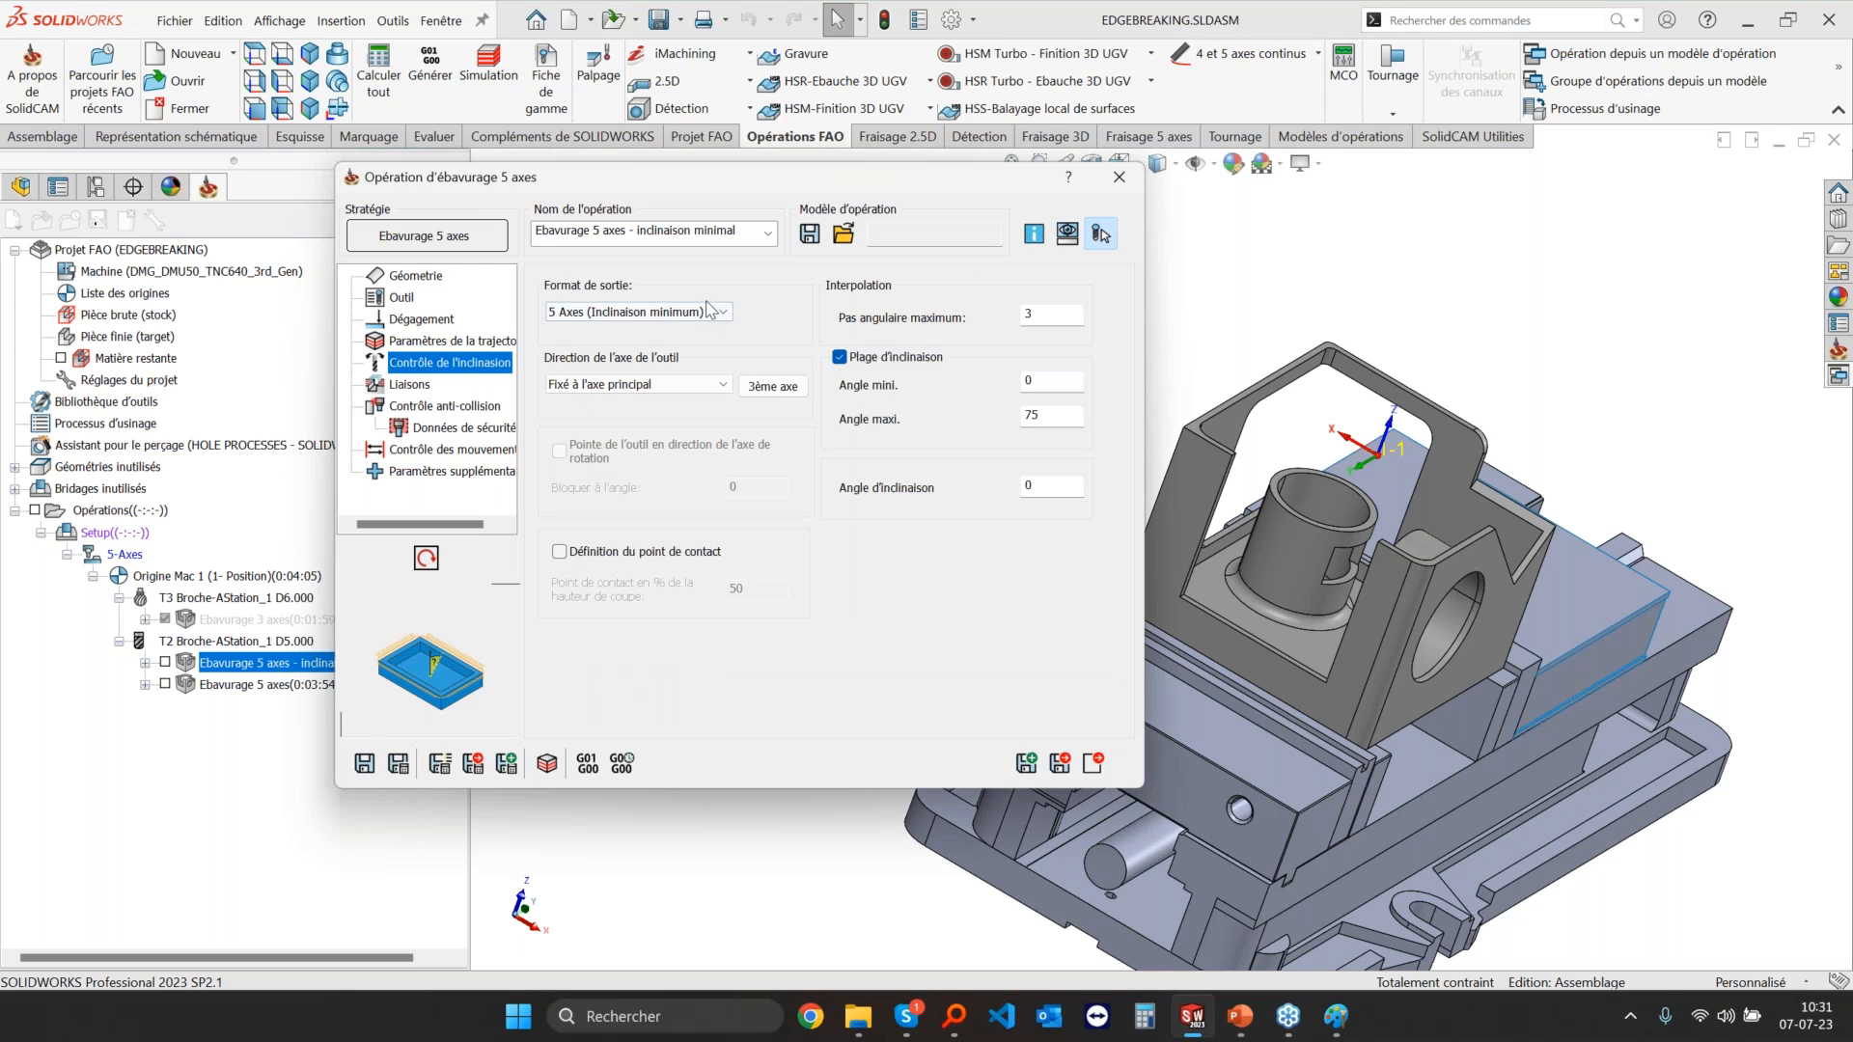
pyautogui.click(710, 310)
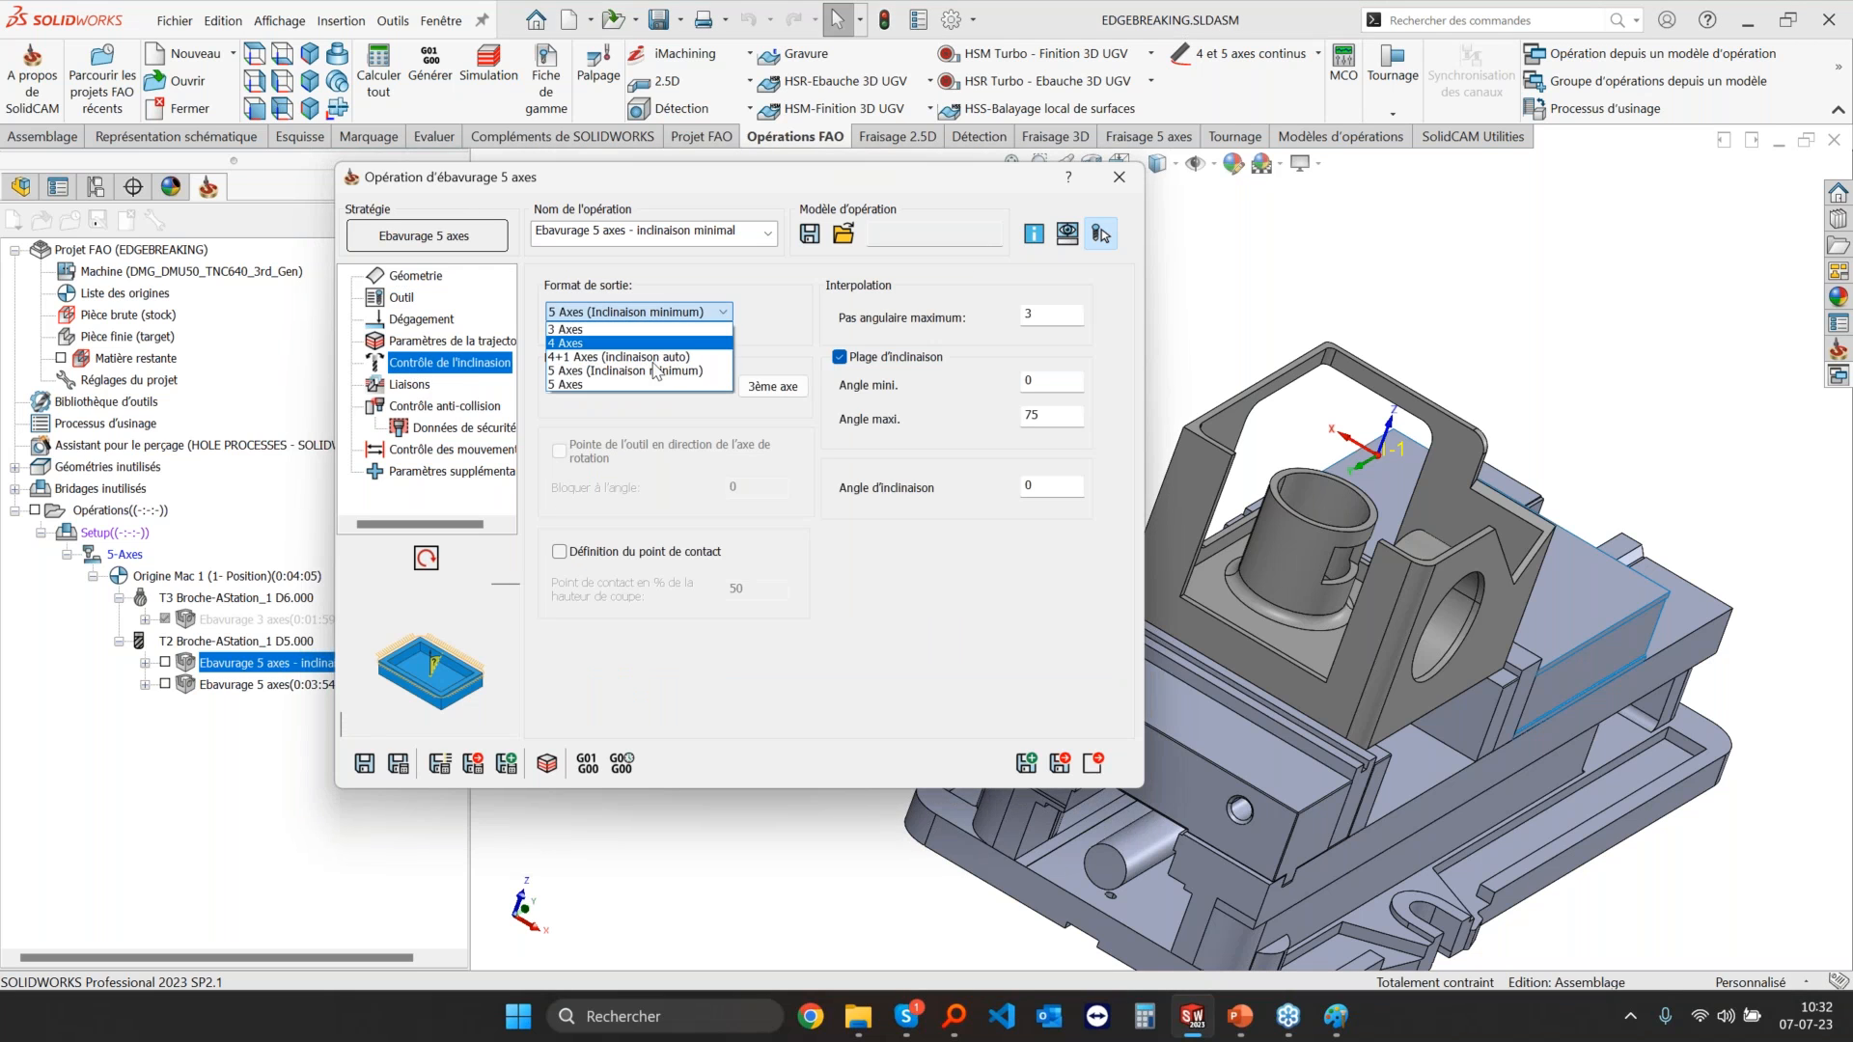
pyautogui.click(637, 370)
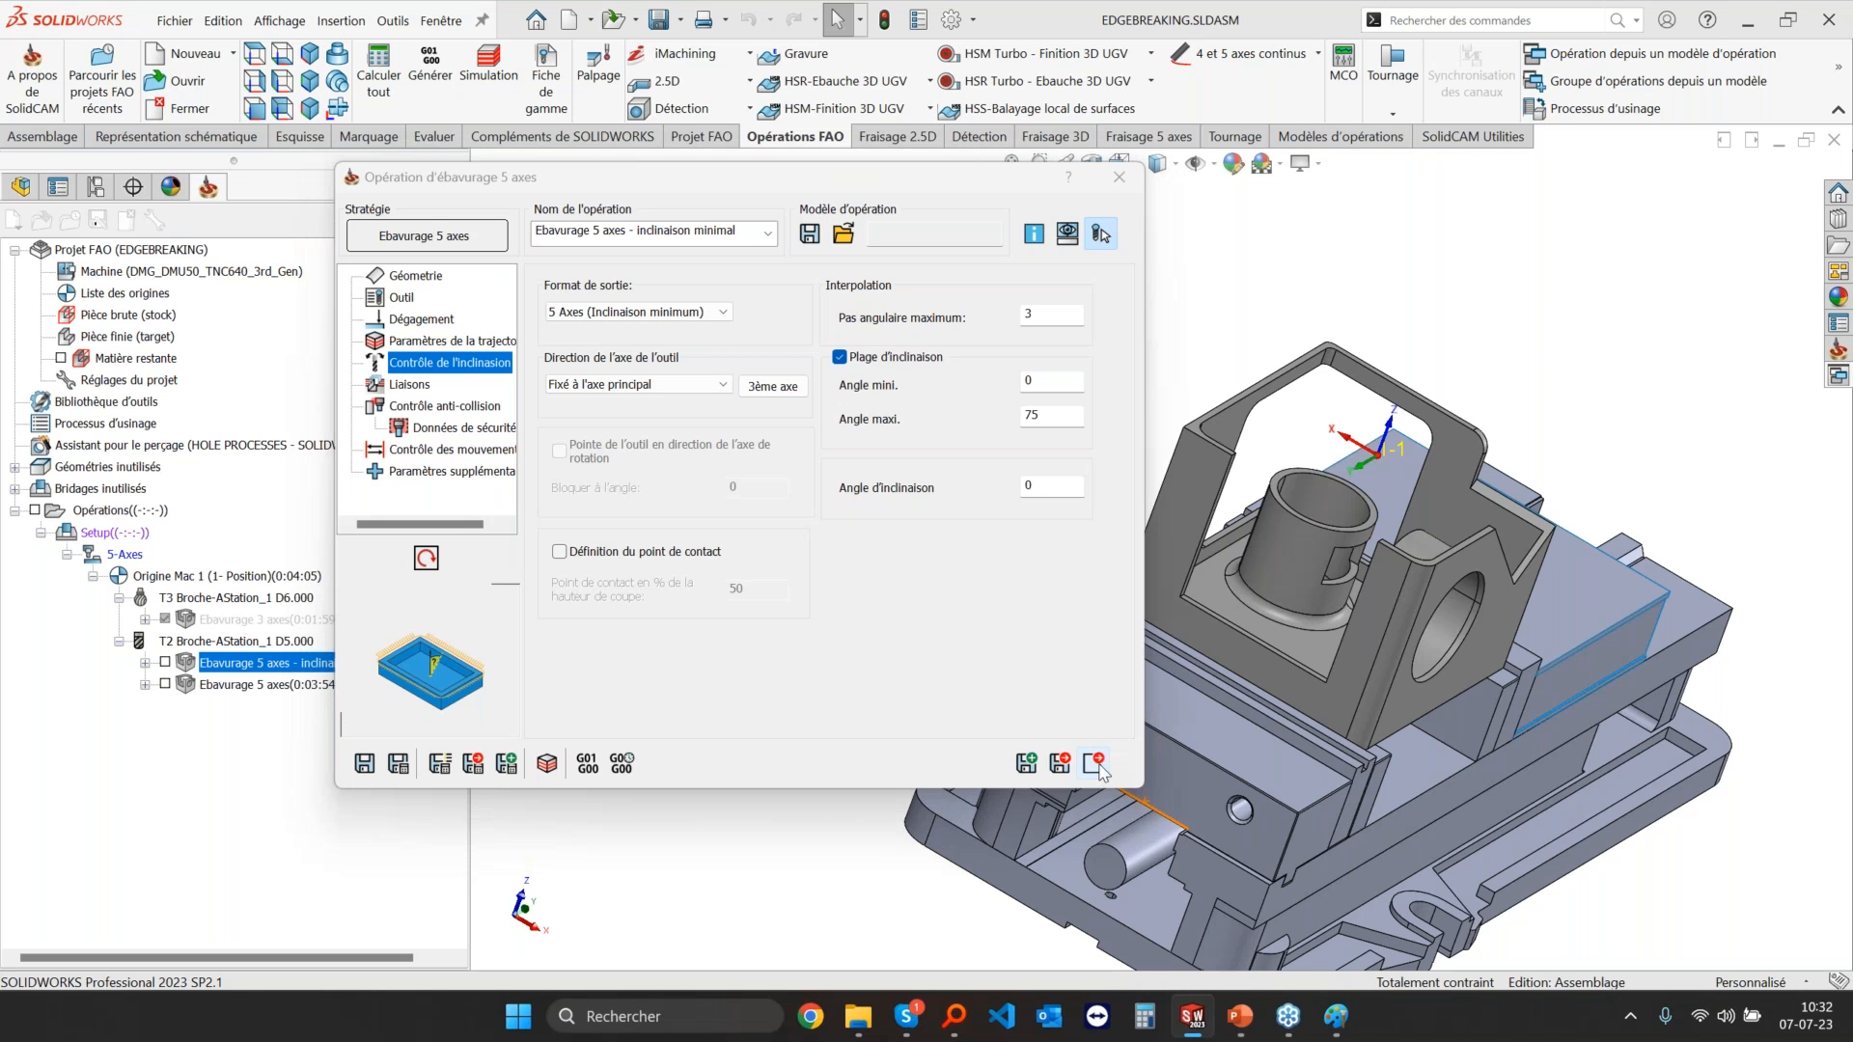
pyautogui.click(1094, 764)
# Step: Duplicate the Ebavurage 3 axes operation below the original and toggle the copy's deactivation
pyautogui.click(285, 622)
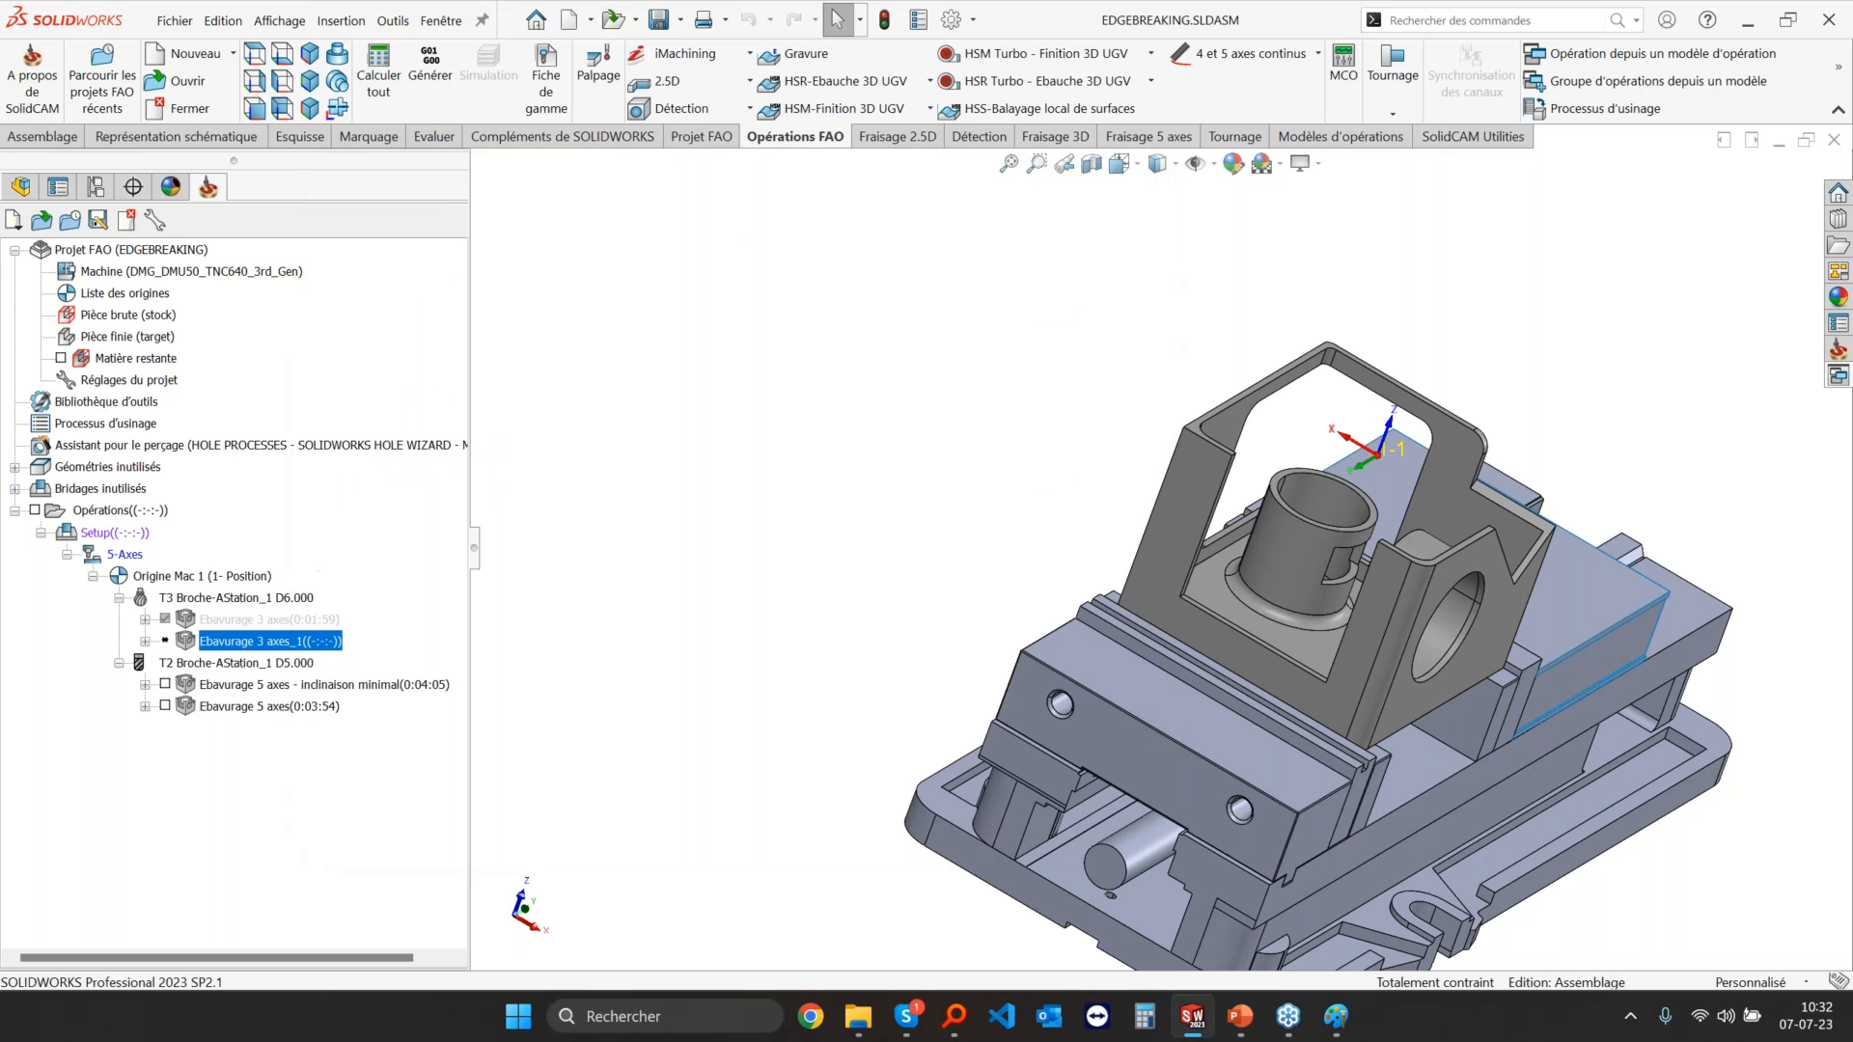
pyautogui.rightClick(279, 644)
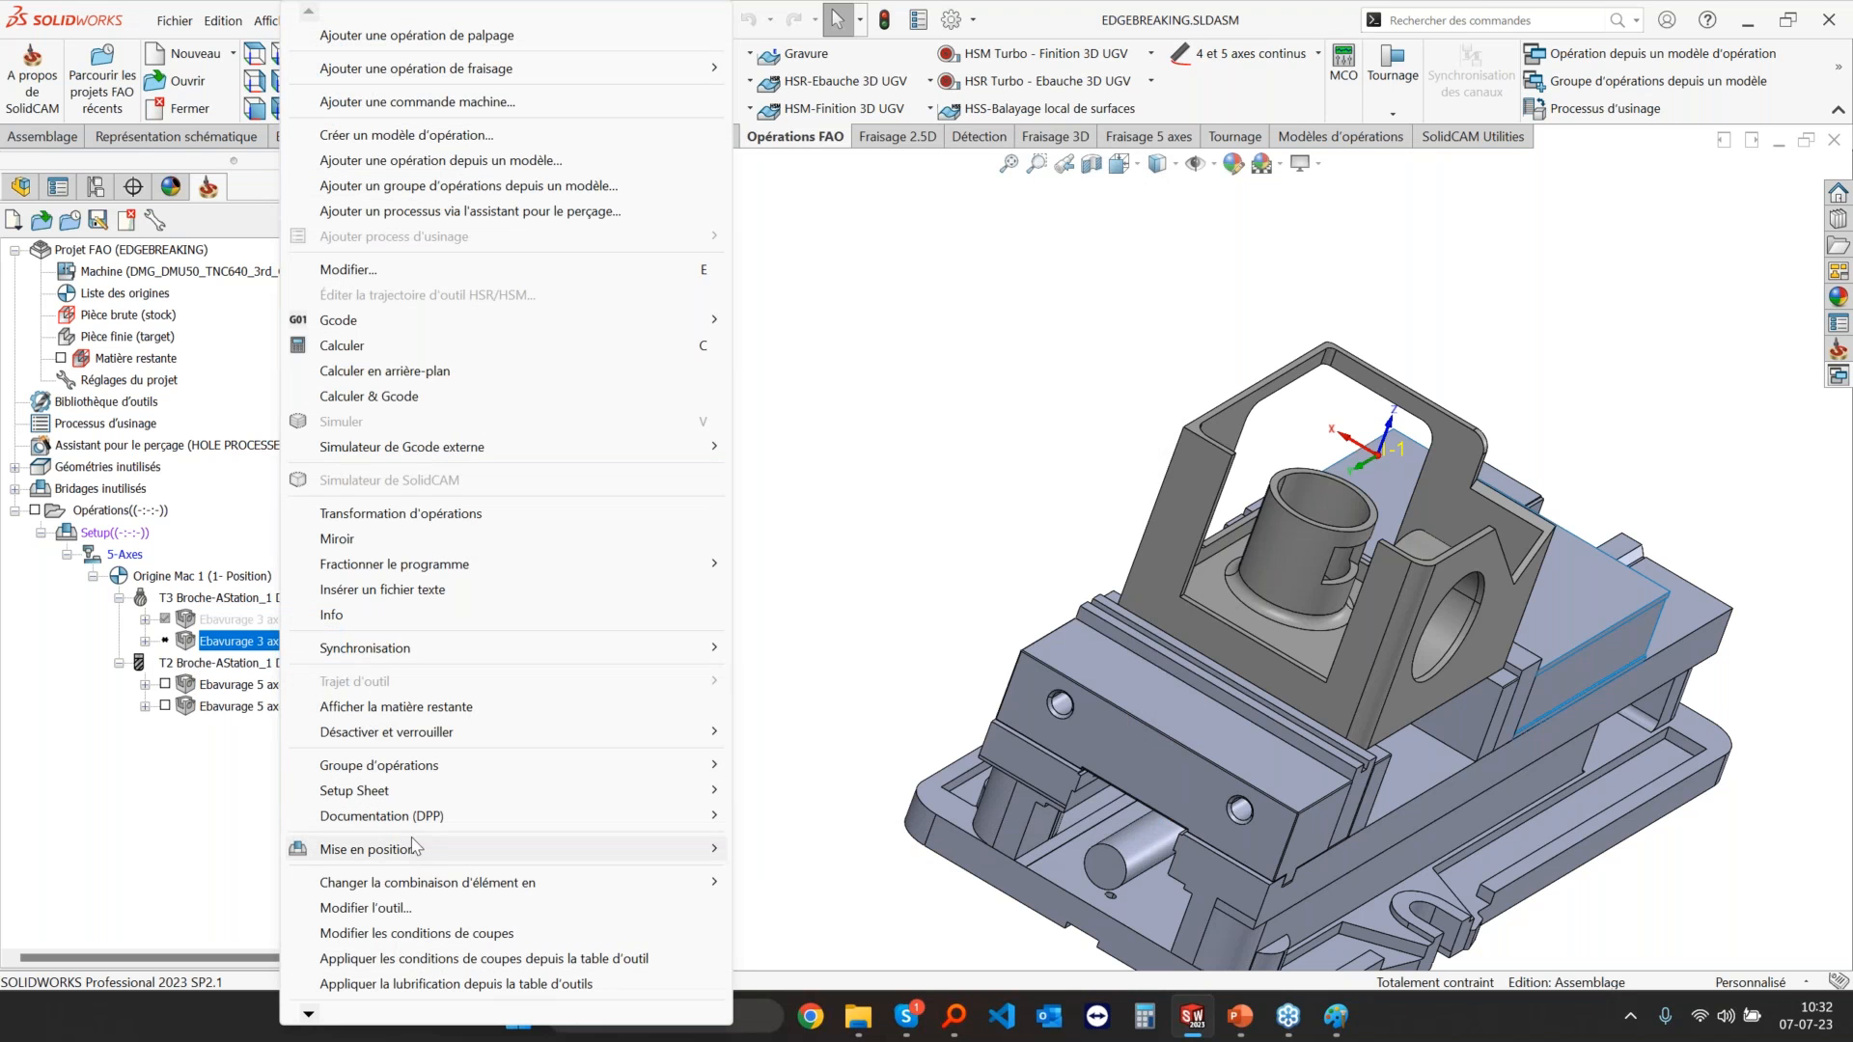
pyautogui.moveTo(460, 746)
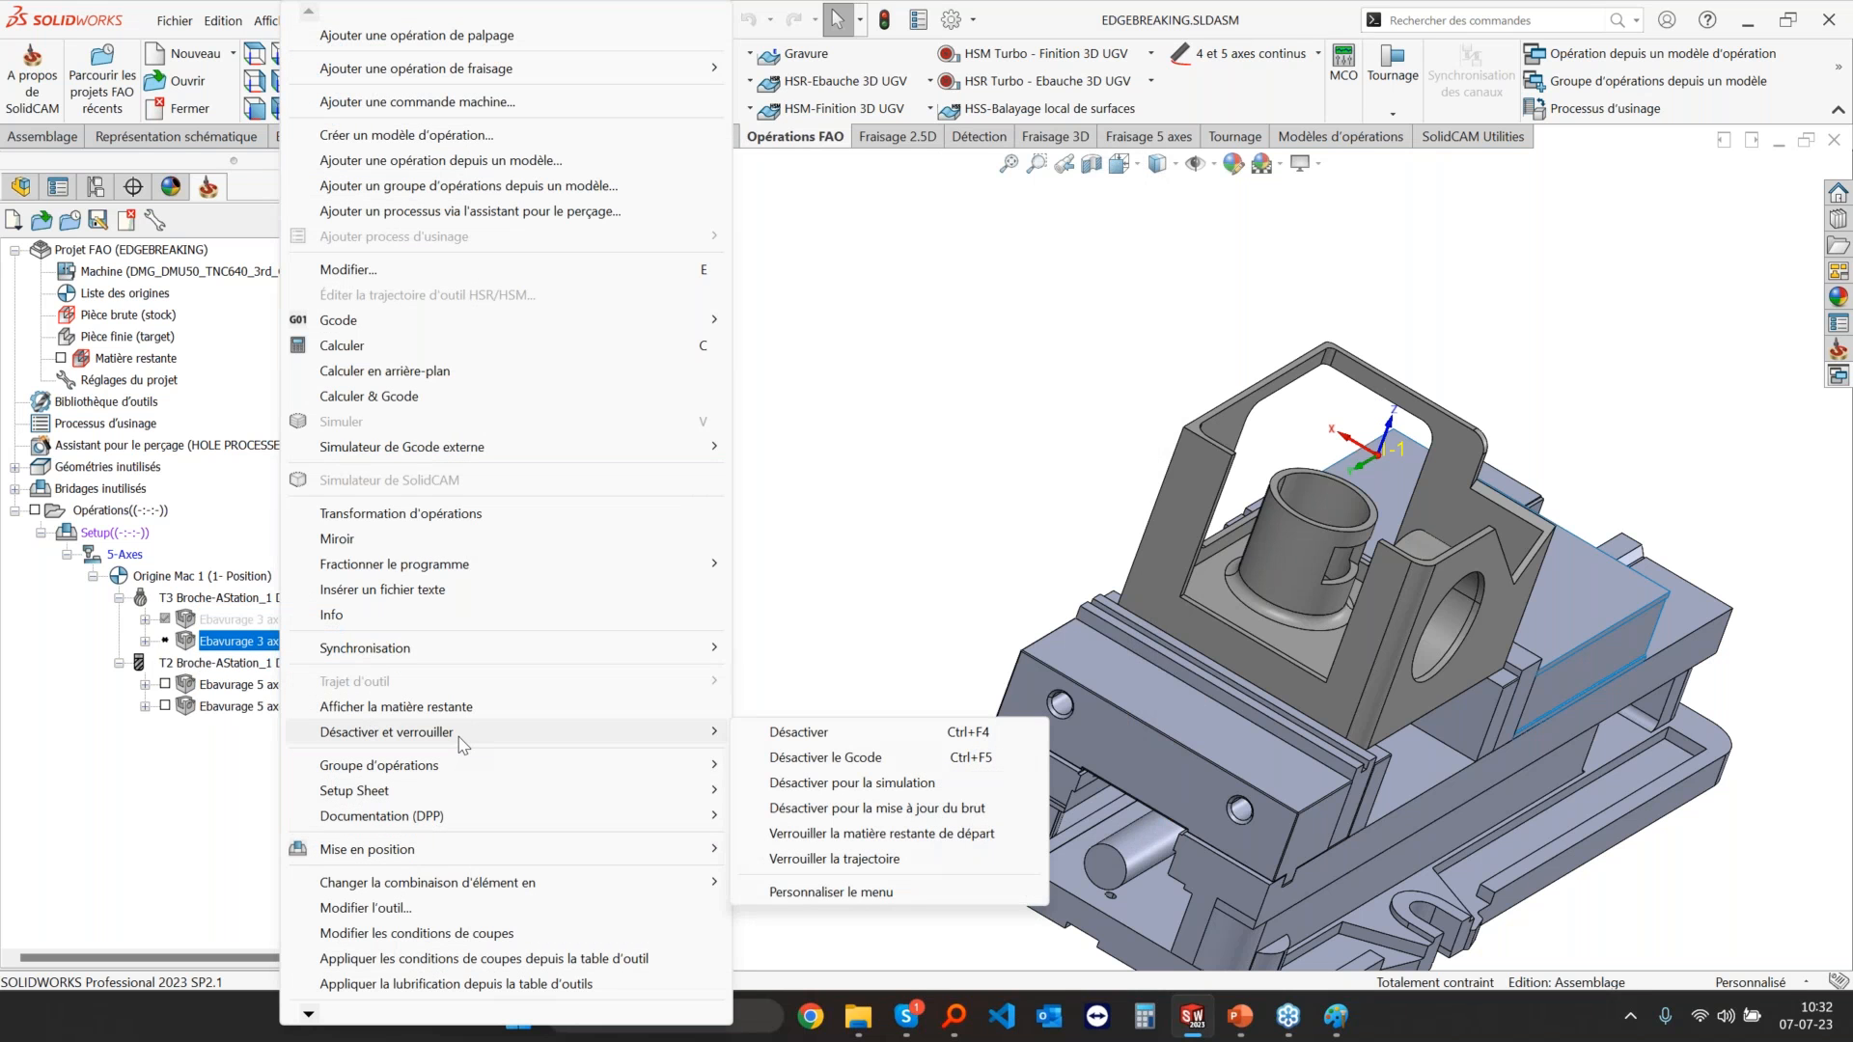
pyautogui.moveTo(562, 883)
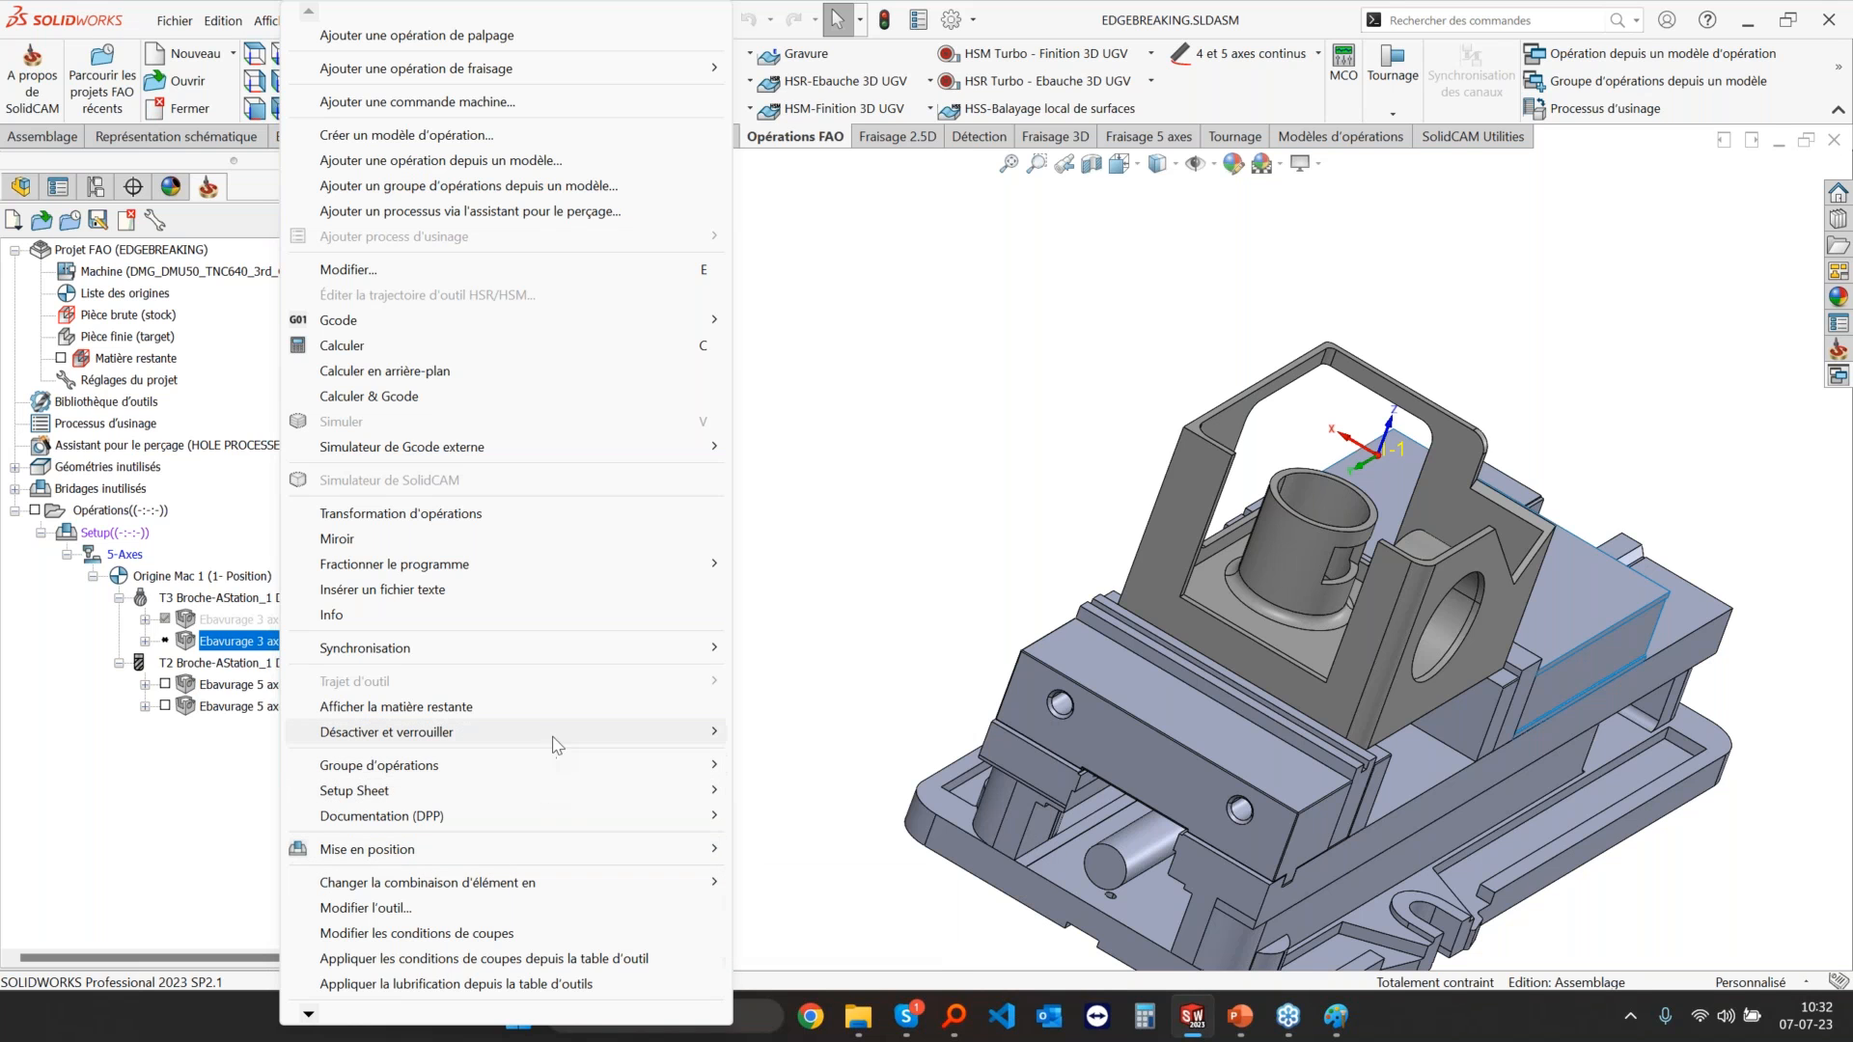
pyautogui.moveTo(558, 745)
pyautogui.click(827, 733)
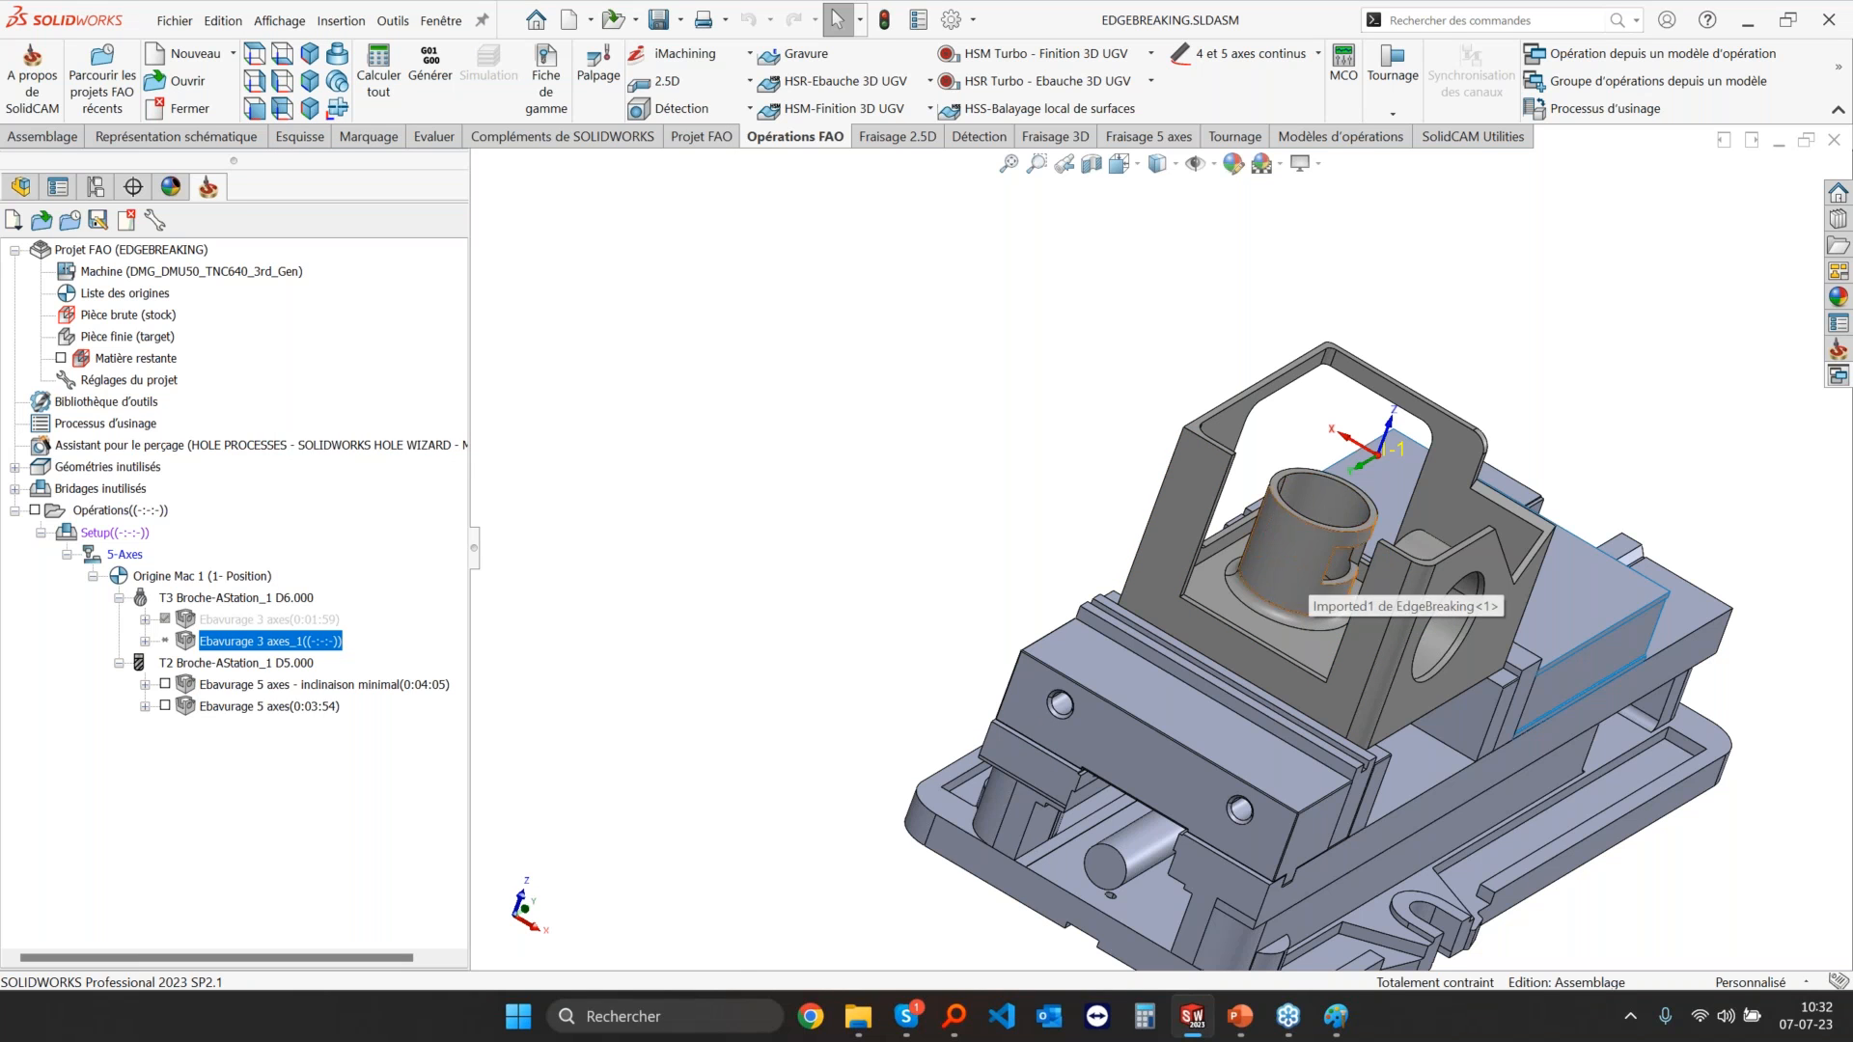
# Step: Open the copied operation's tool selection and add a Fraise à chanfreiner to the Magazine_Broche magazine
pyautogui.doubleClick(252, 643)
pyautogui.click(657, 626)
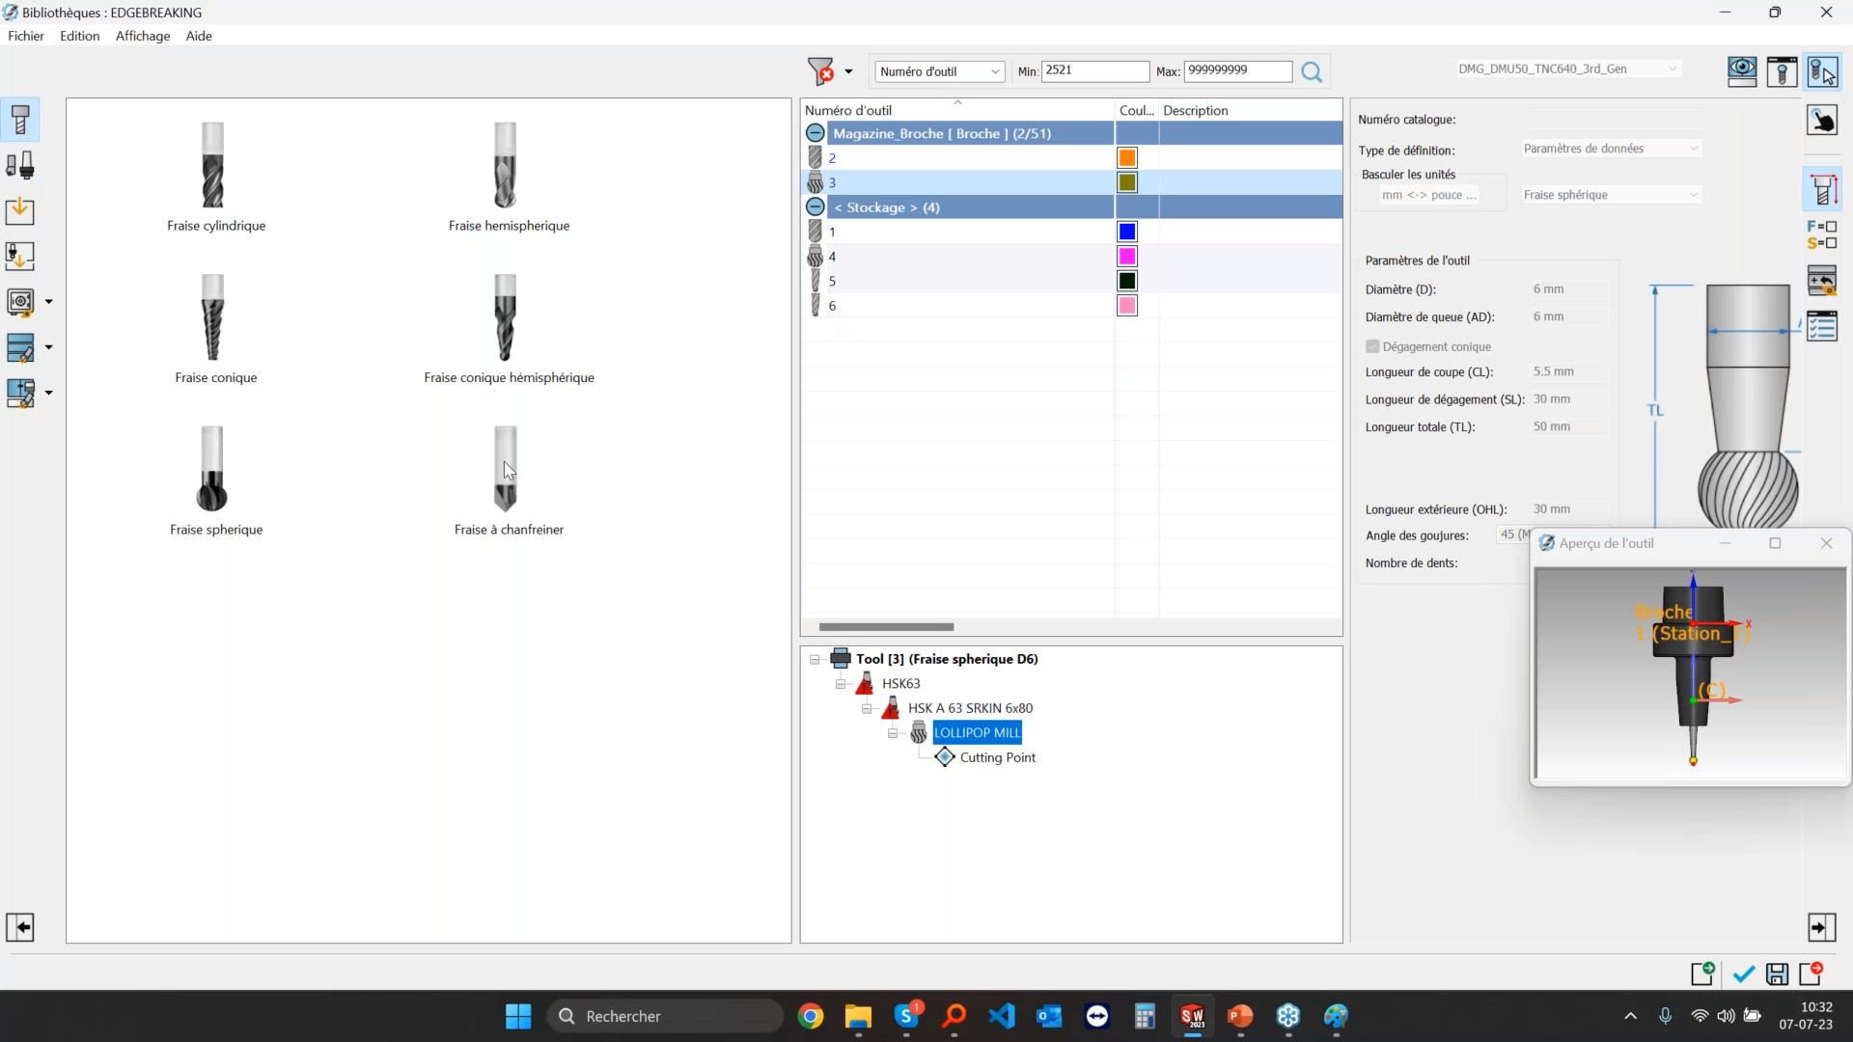
pyautogui.moveTo(508, 471); pyautogui.dragTo(869, 332)
pyautogui.moveTo(885, 247); pyautogui.dragTo(909, 134)
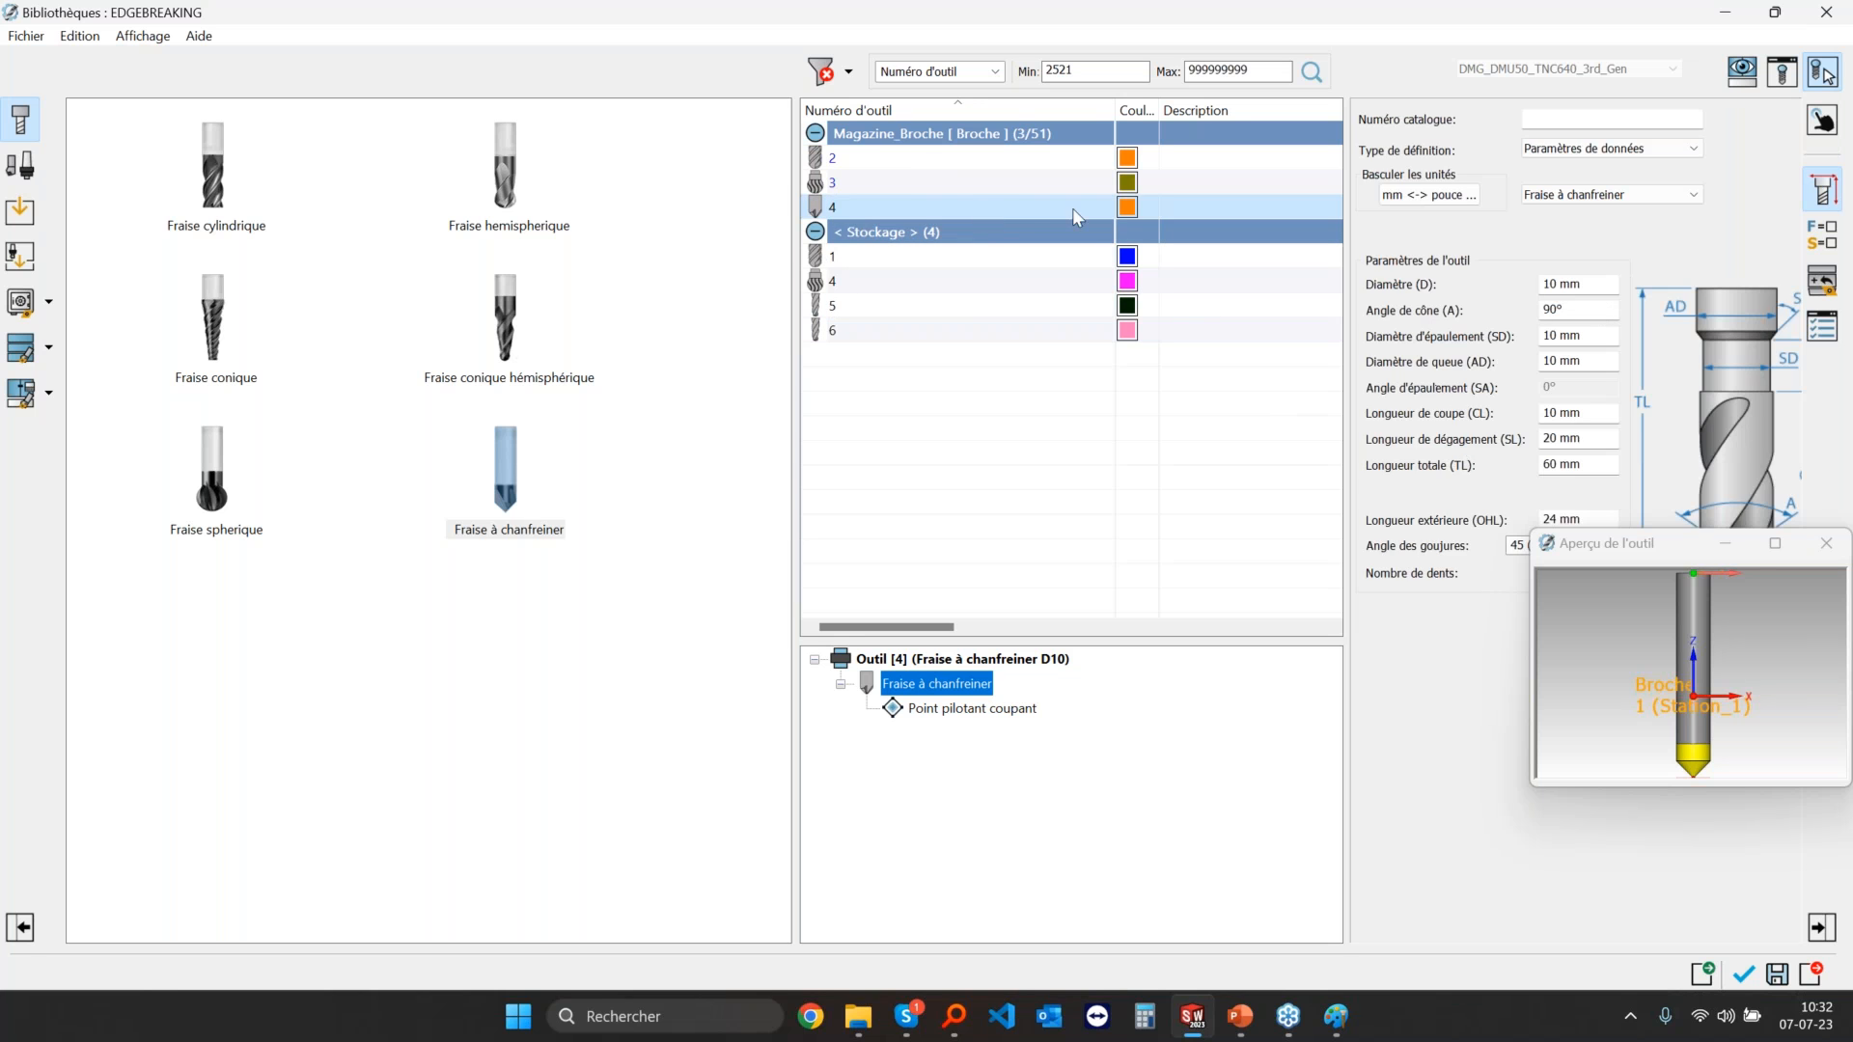
# Step: Compare the new chamfer mill with the existing magazine tools and set its diameter to 6 mm
pyautogui.click(885, 183)
pyautogui.click(875, 166)
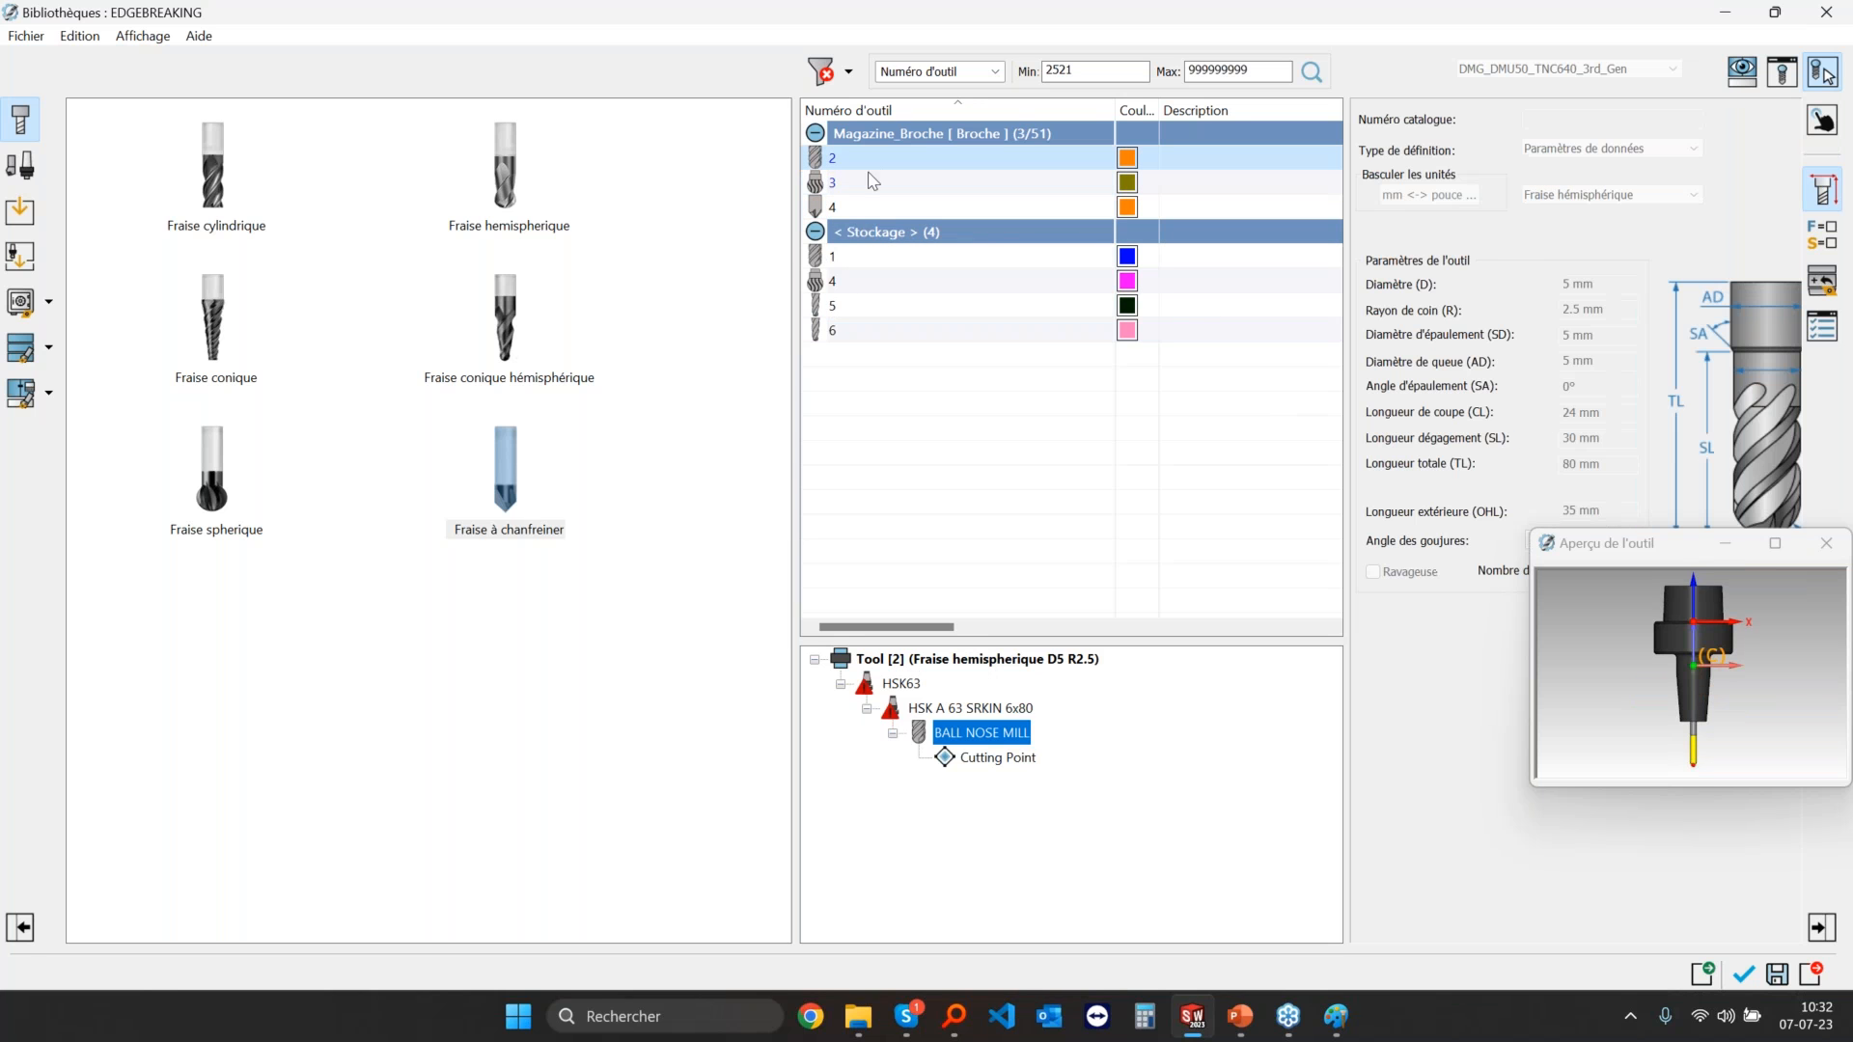
pyautogui.click(861, 208)
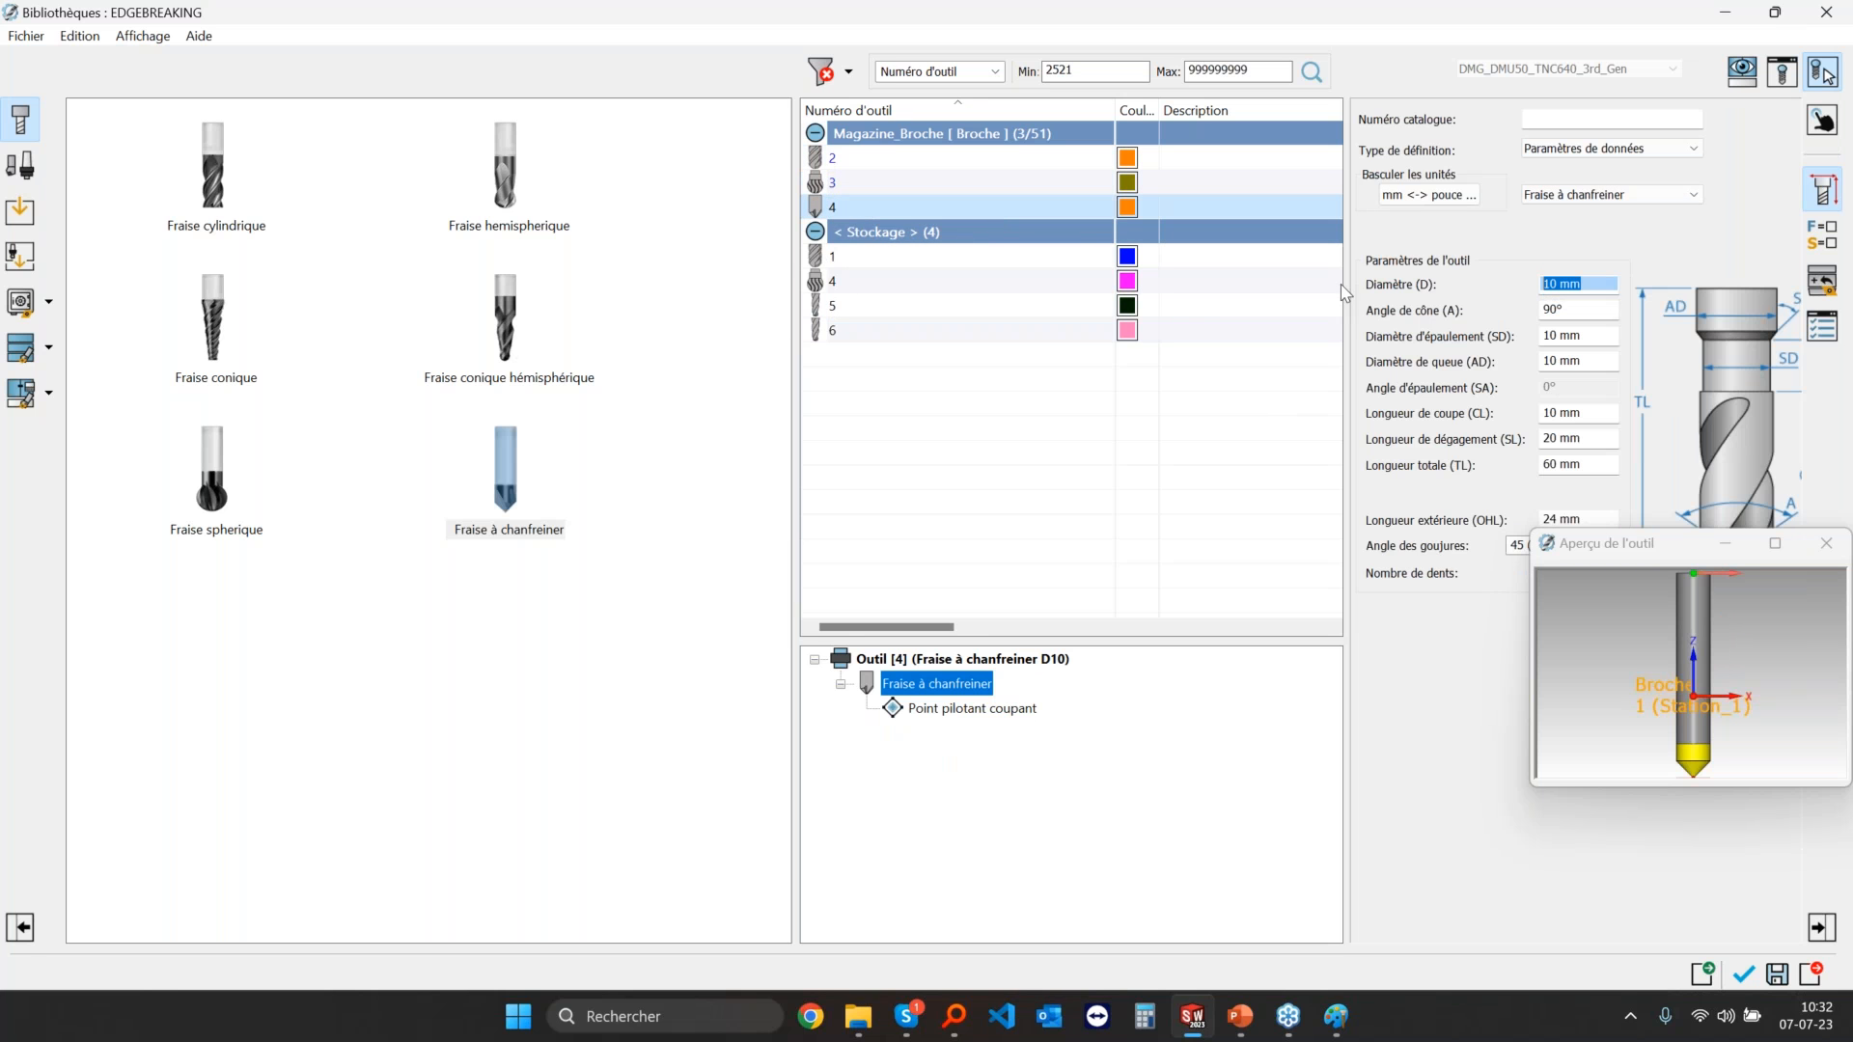
pyautogui.write('6')
pyautogui.click(1588, 361)
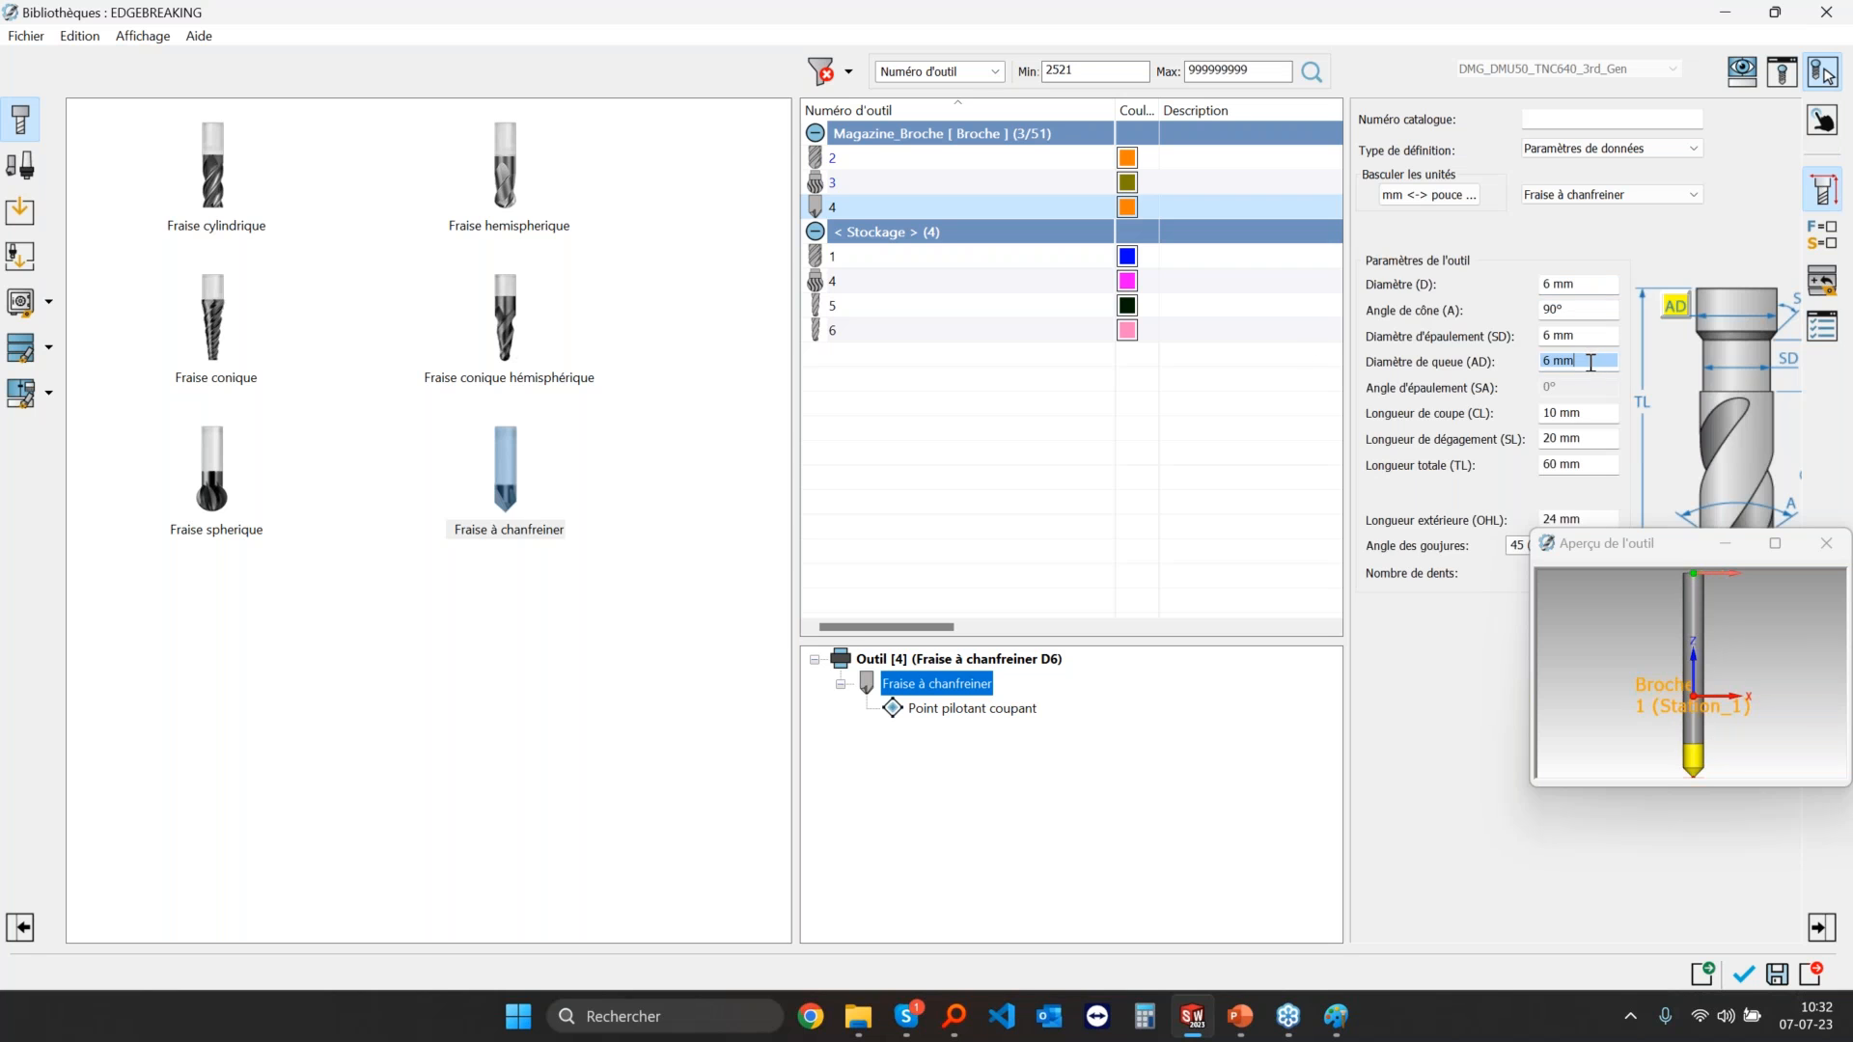
# Step: Copy the HSK63 holder component from tool 3 onto the chamfer mill, accepting the taper mismatch
pyautogui.click(864, 184)
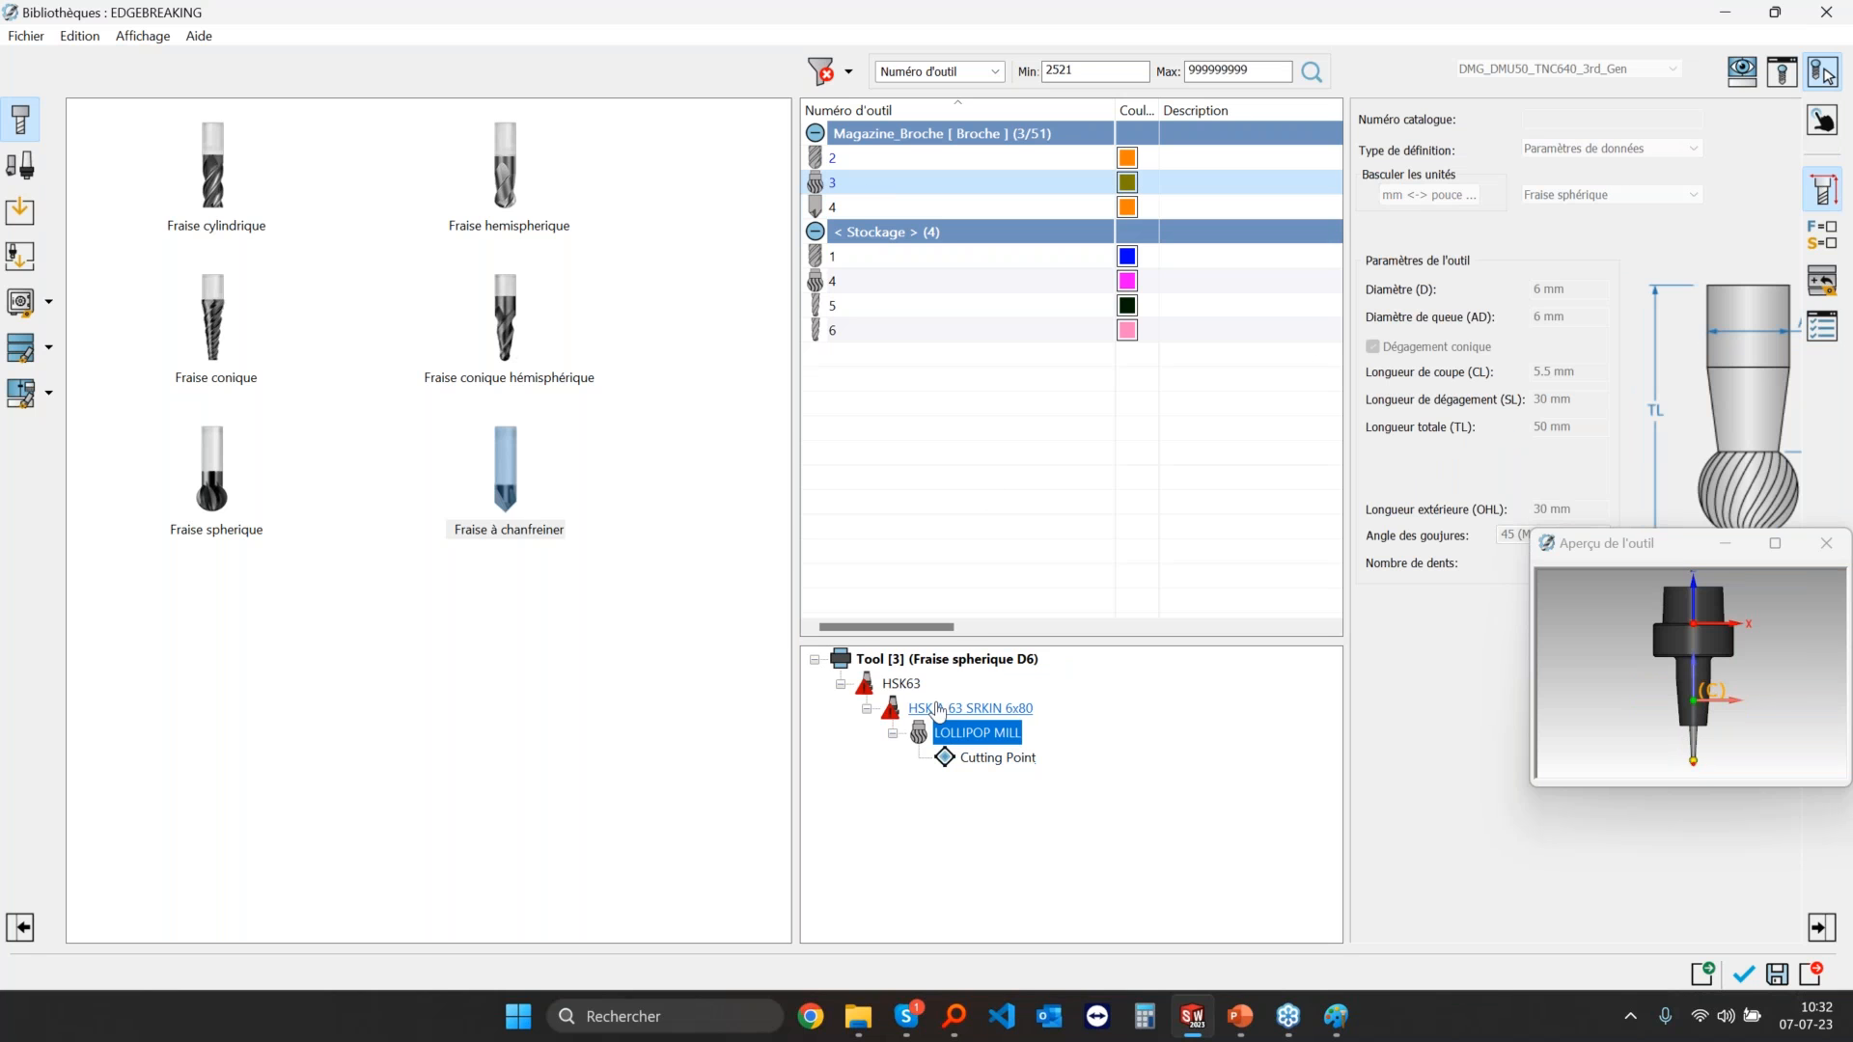
pyautogui.click(898, 684)
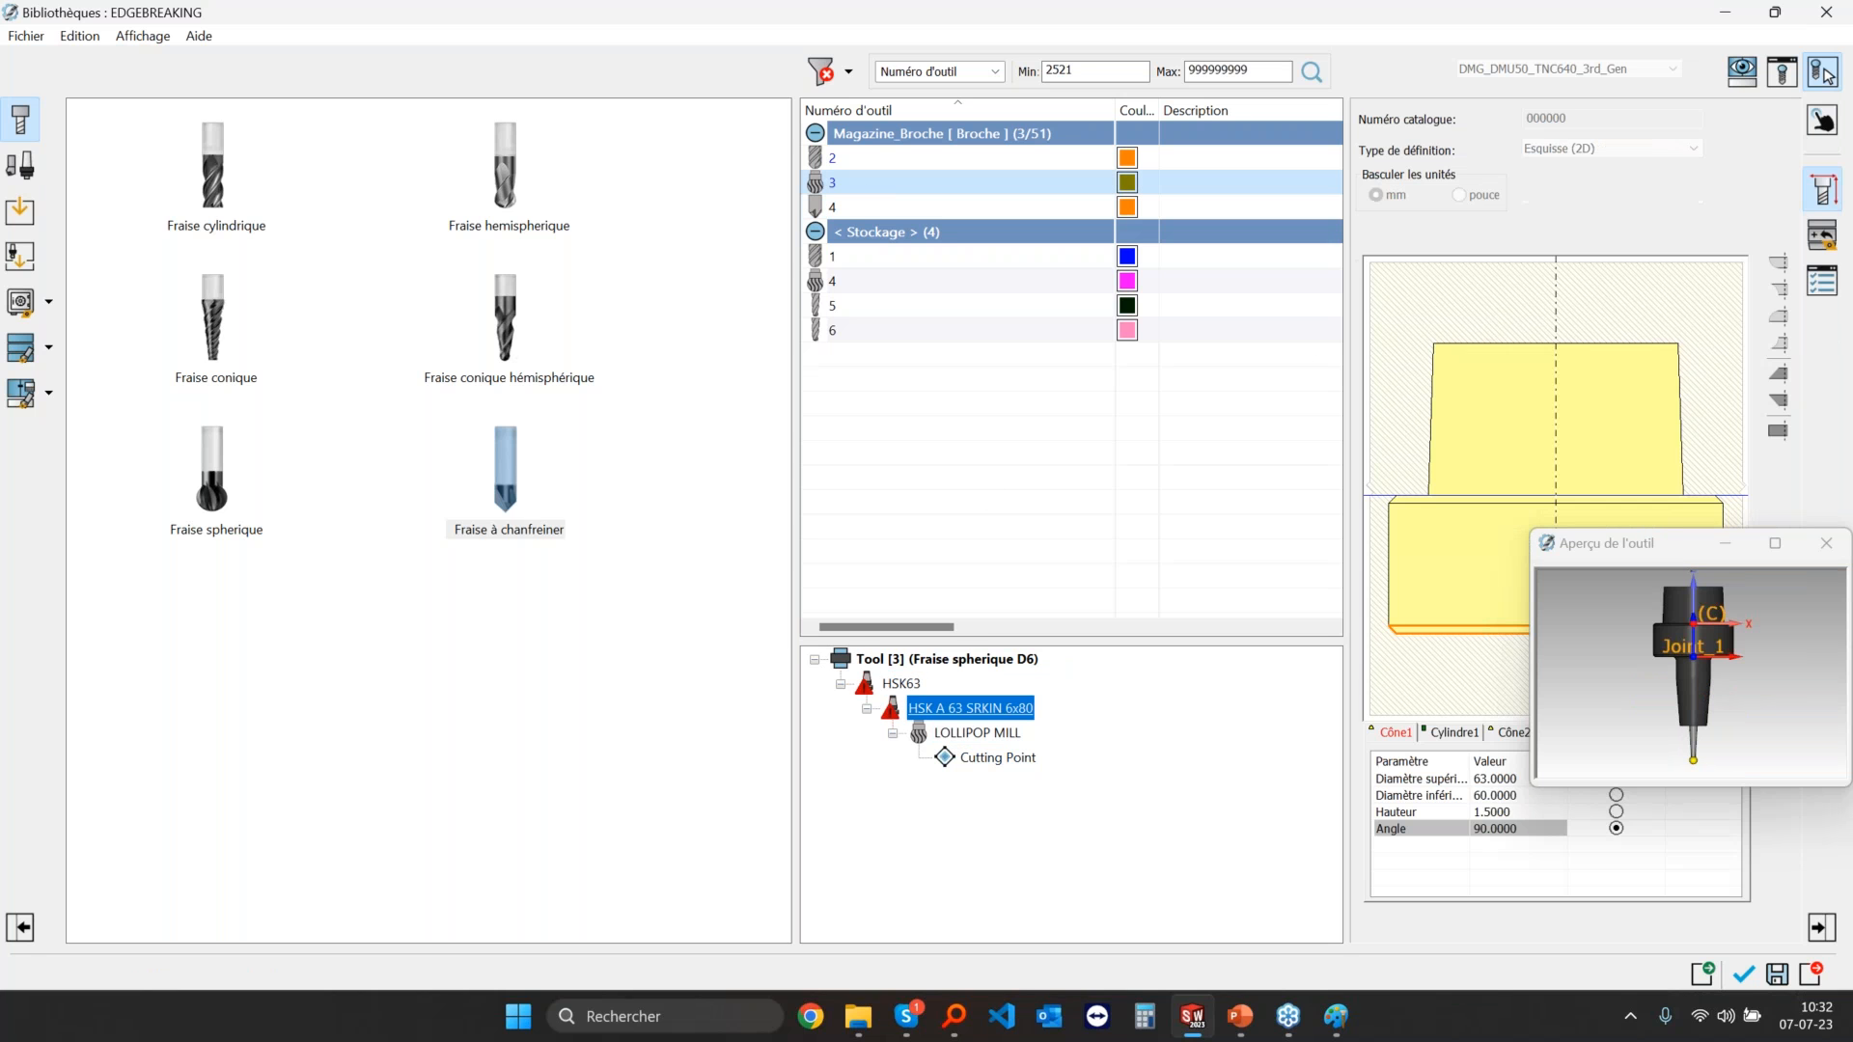
pyautogui.rightClick(897, 685)
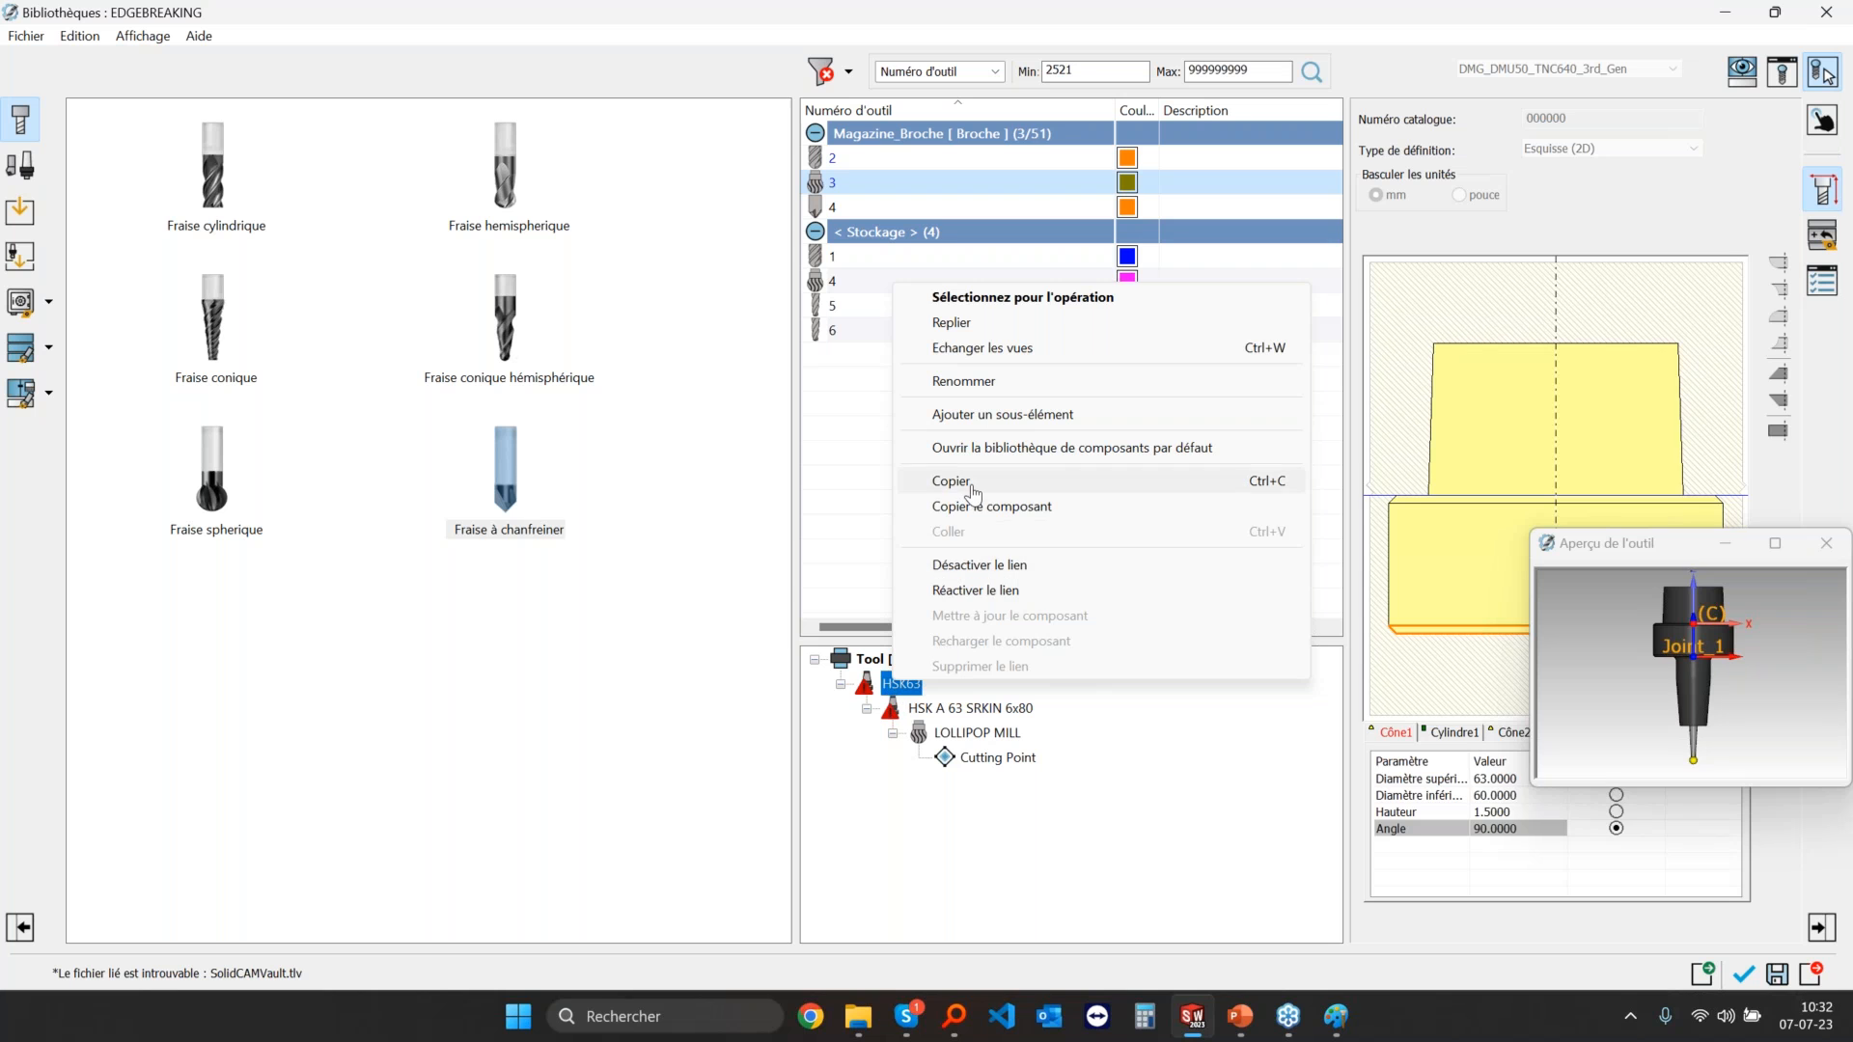
pyautogui.click(994, 506)
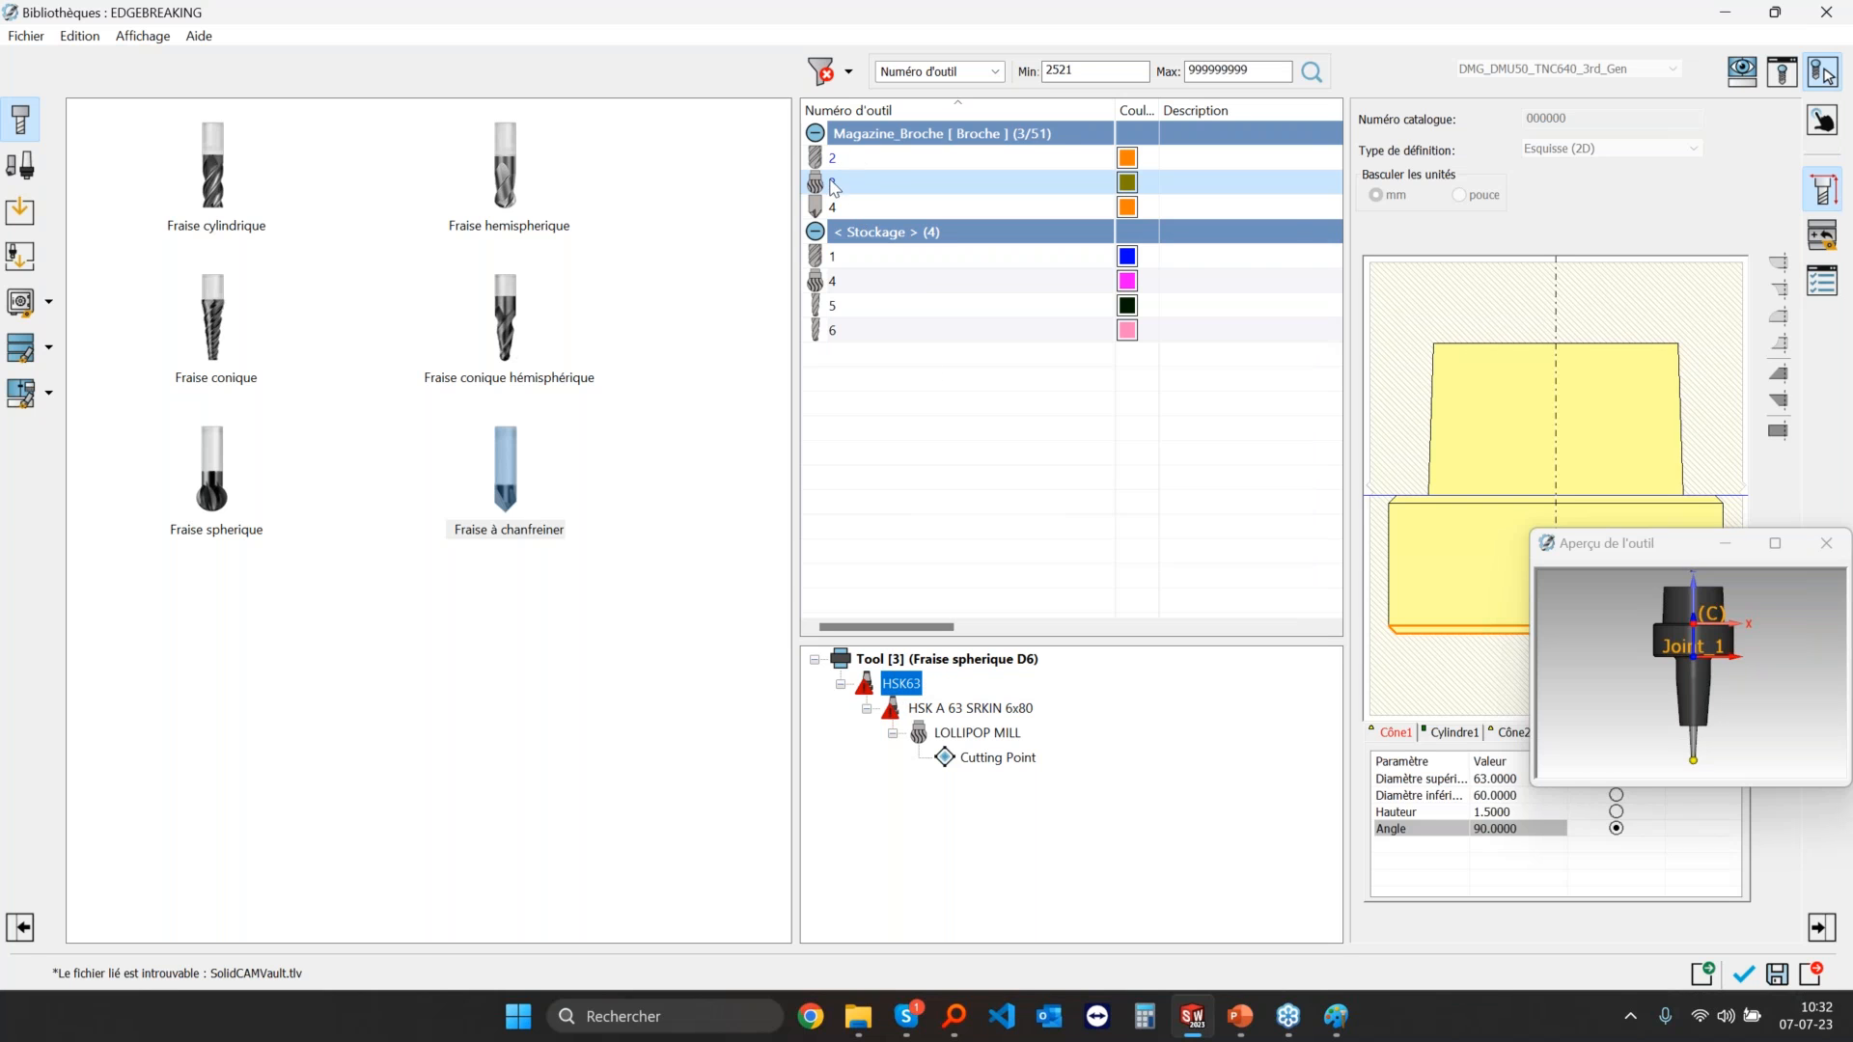
pyautogui.click(835, 207)
pyautogui.rightClick(926, 661)
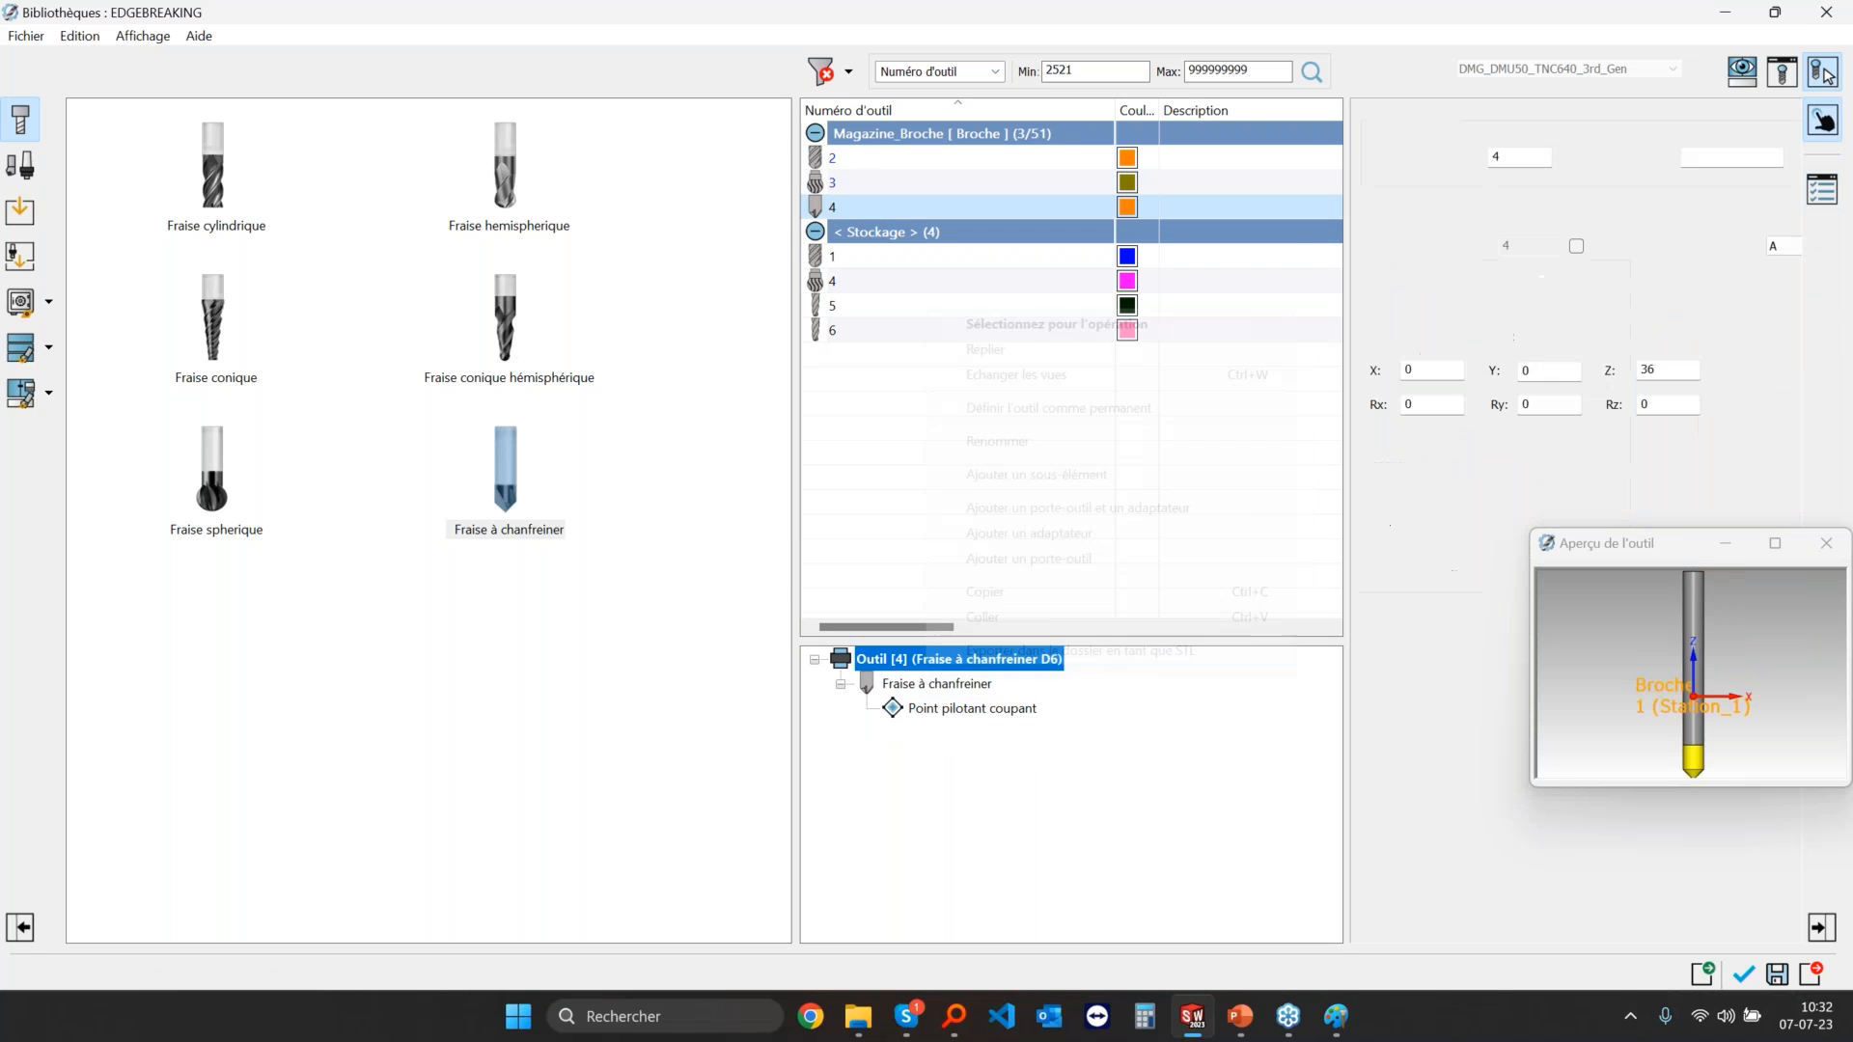
pyautogui.click(983, 617)
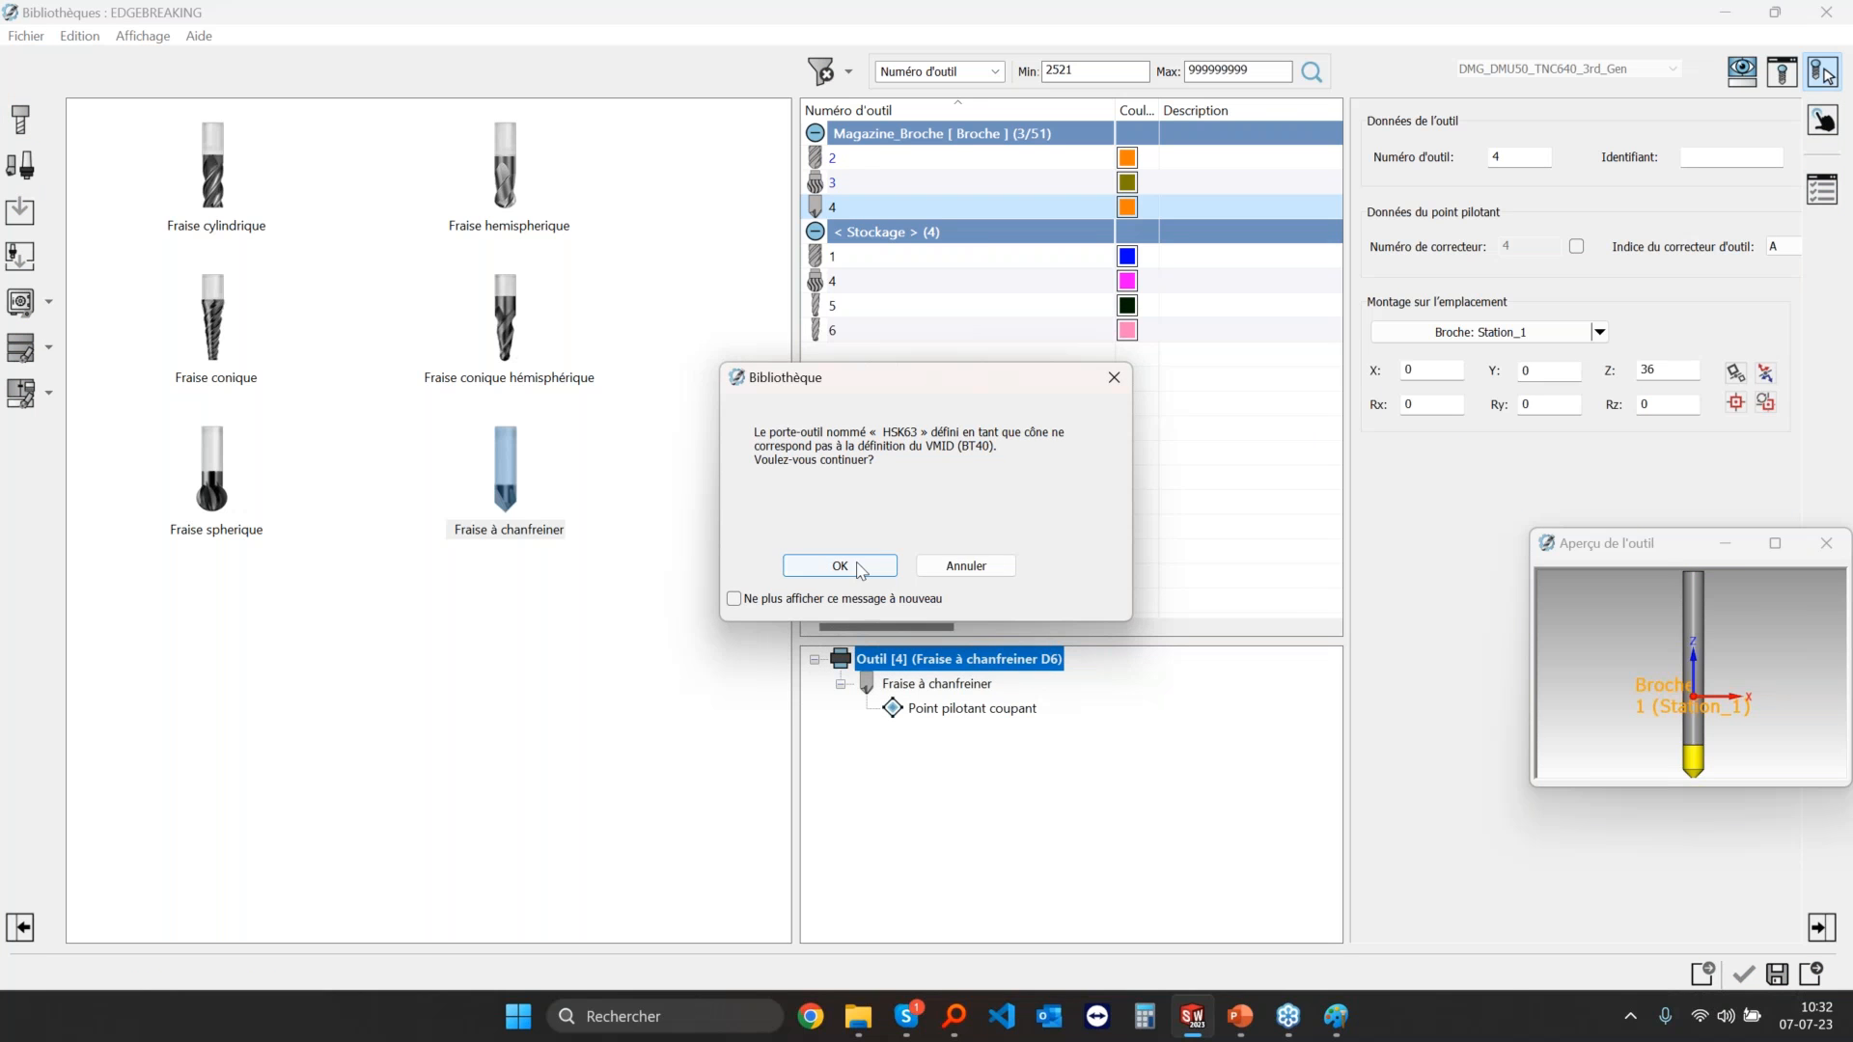
pyautogui.click(841, 566)
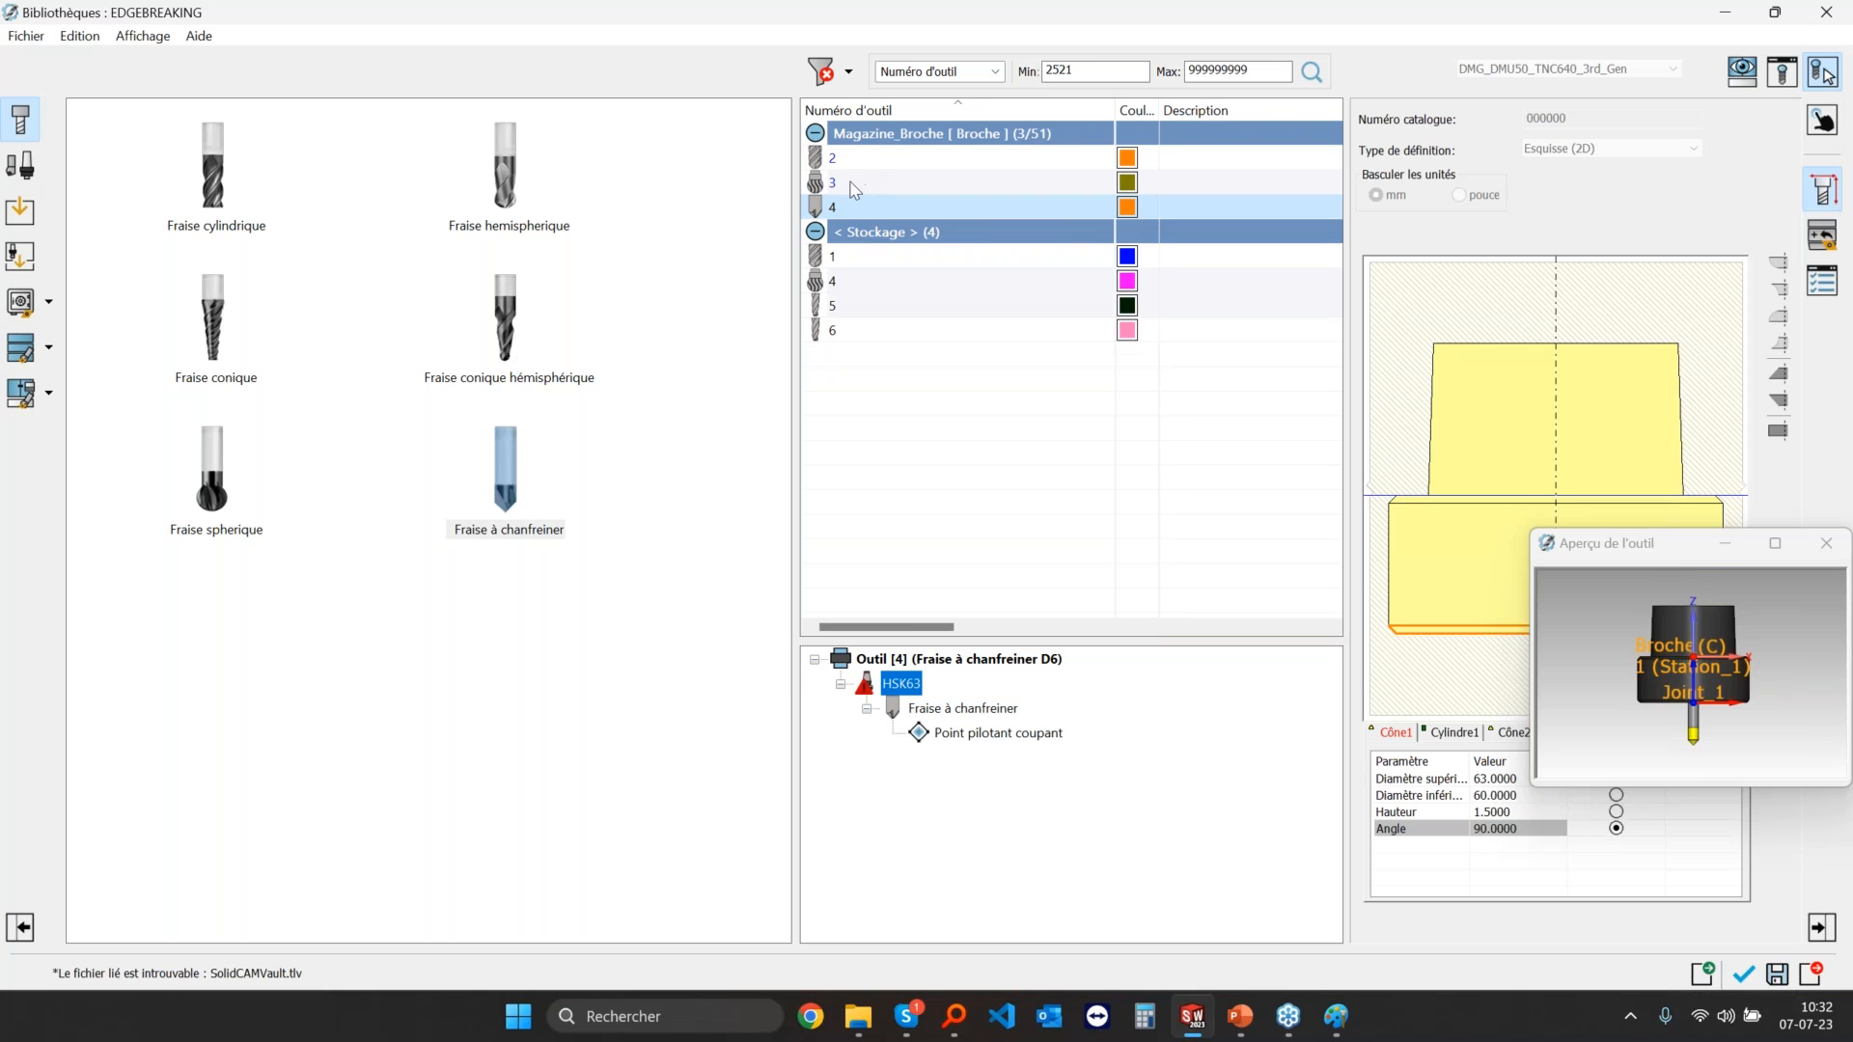
# Step: Copy the HSK A 63 SRKIN 6x80 holder component from tool 3 and paste it under the HSK63 component of tool 4
pyautogui.click(854, 185)
pyautogui.rightClick(951, 709)
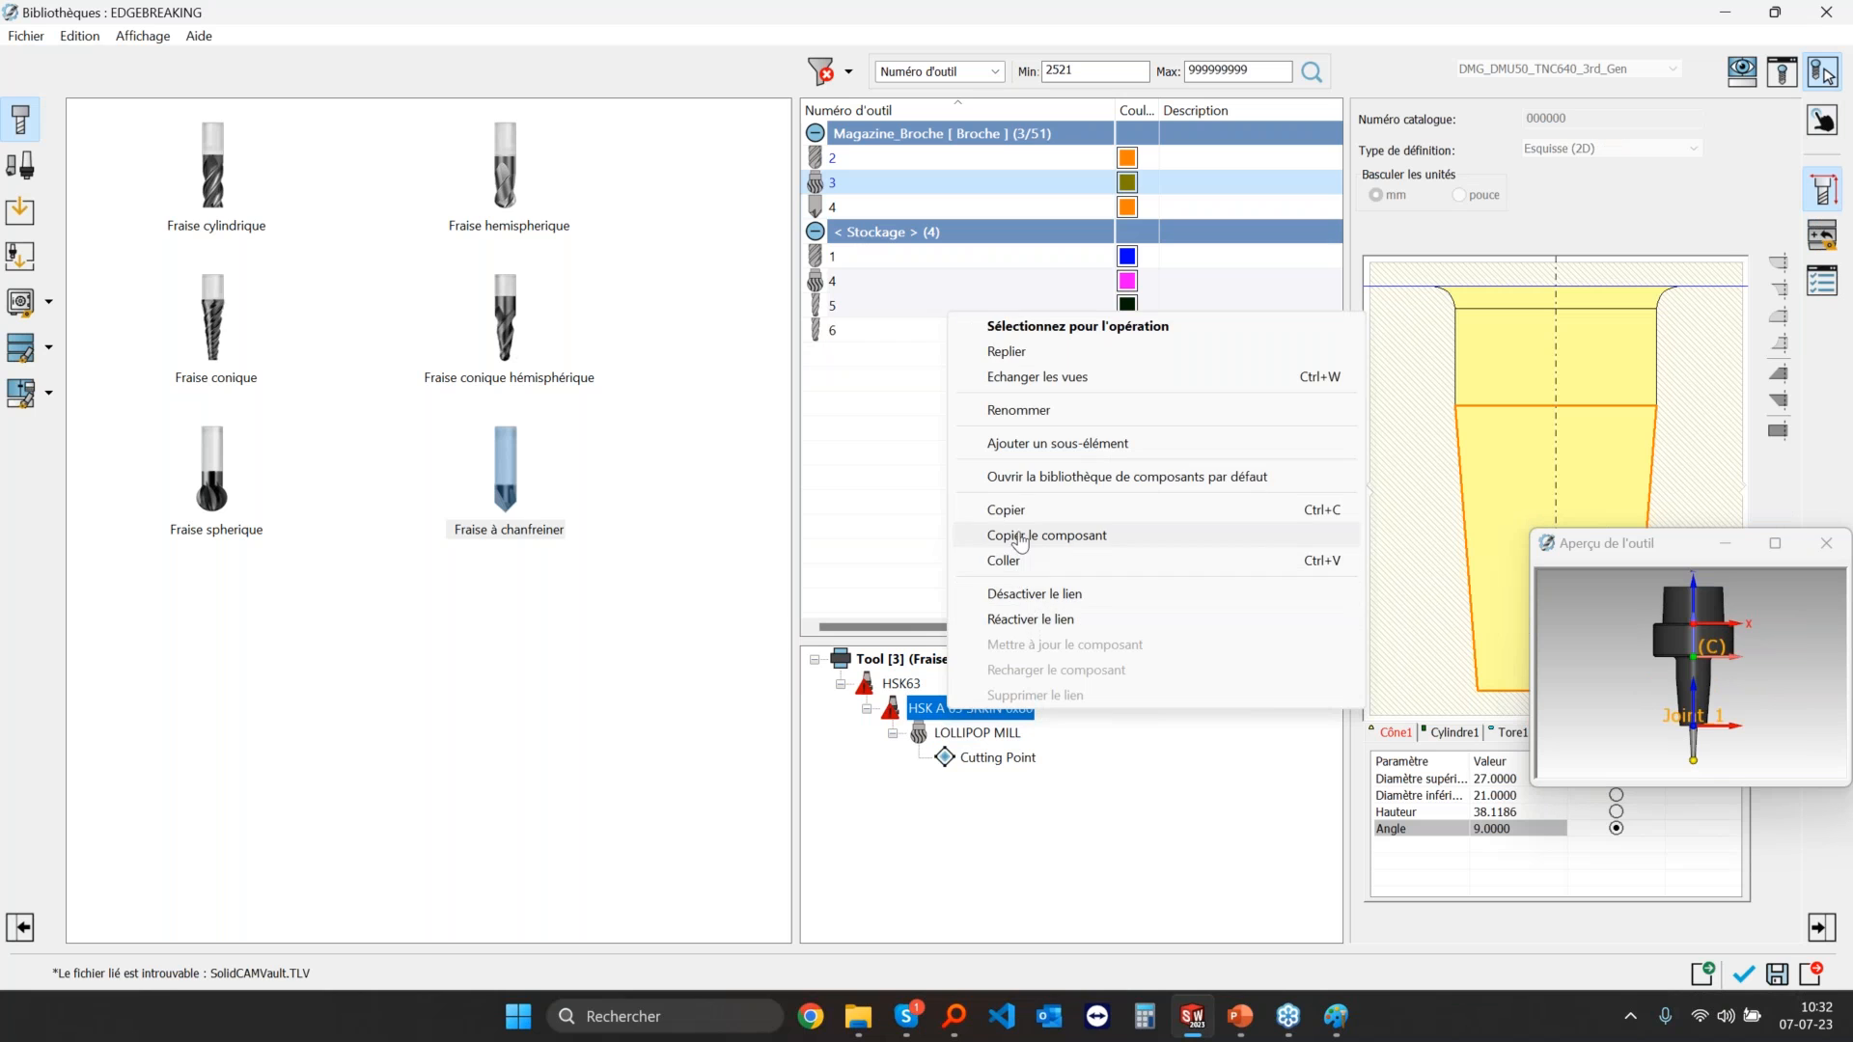
pyautogui.click(1019, 537)
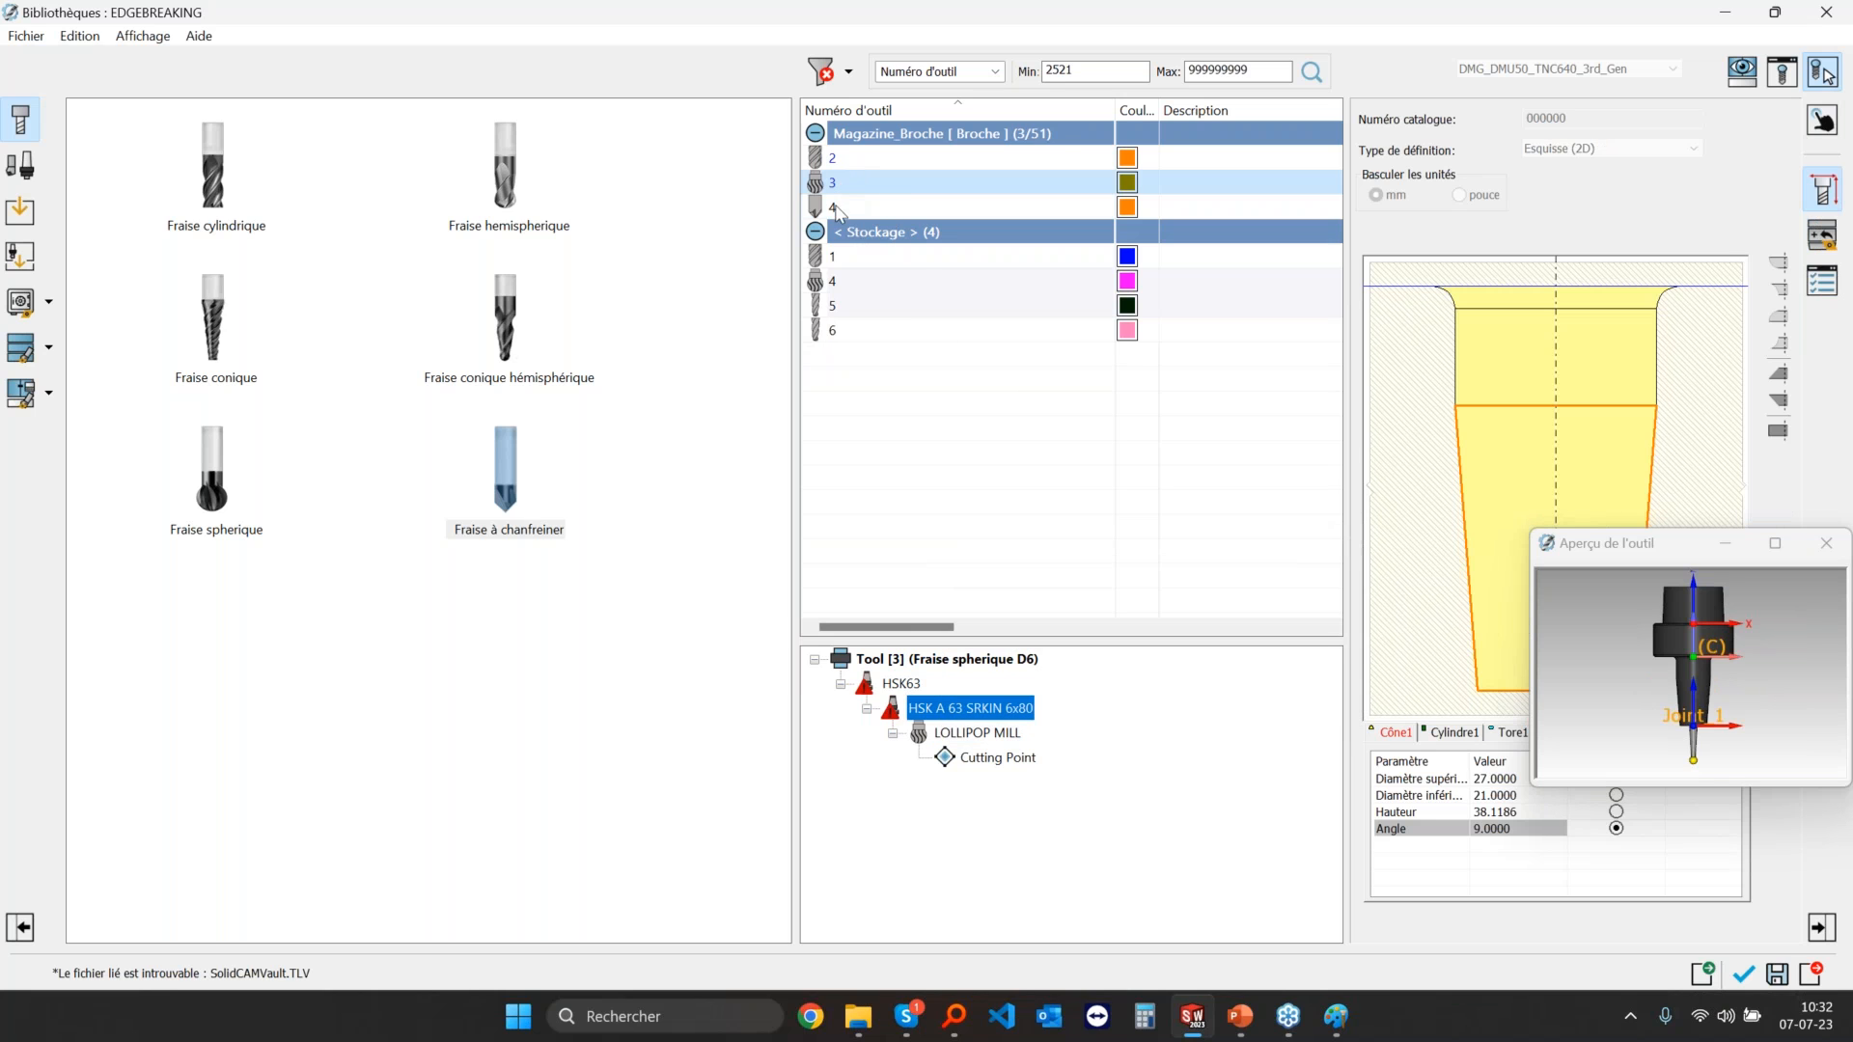
pyautogui.click(836, 207)
pyautogui.rightClick(902, 683)
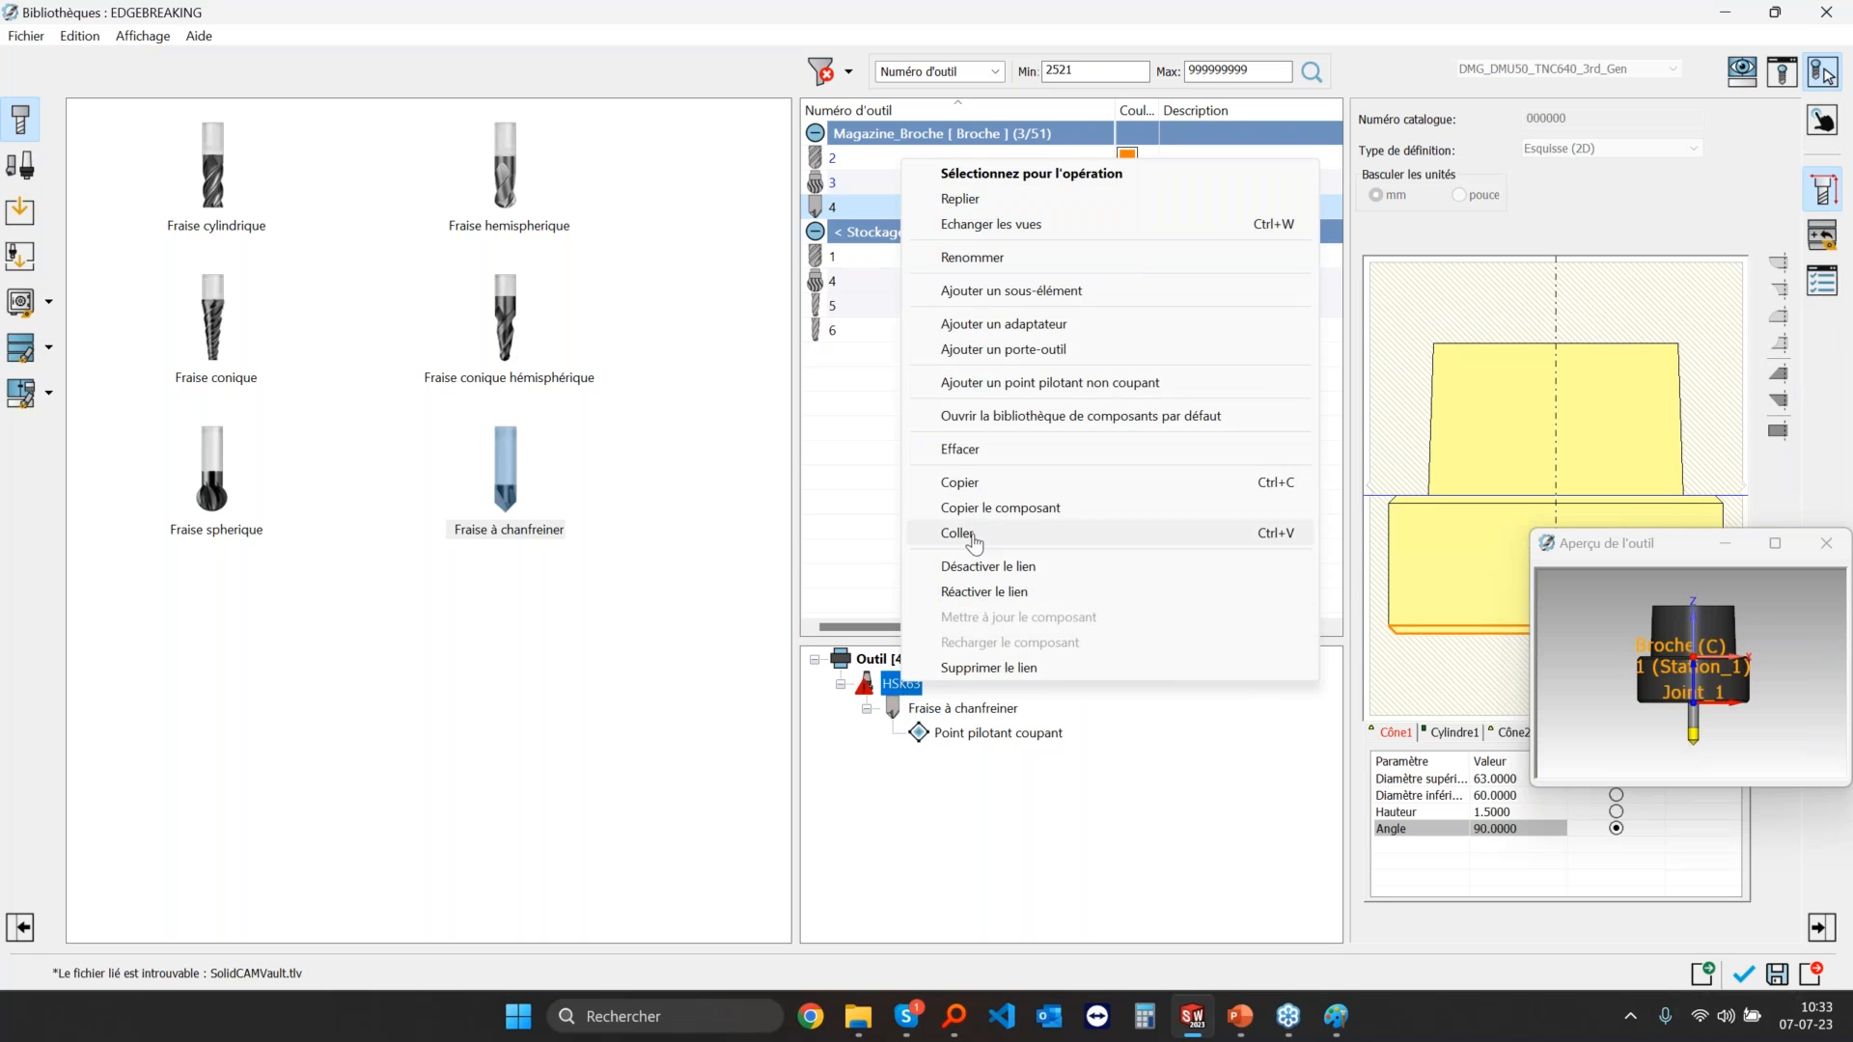
pyautogui.click(972, 534)
pyautogui.click(1685, 687)
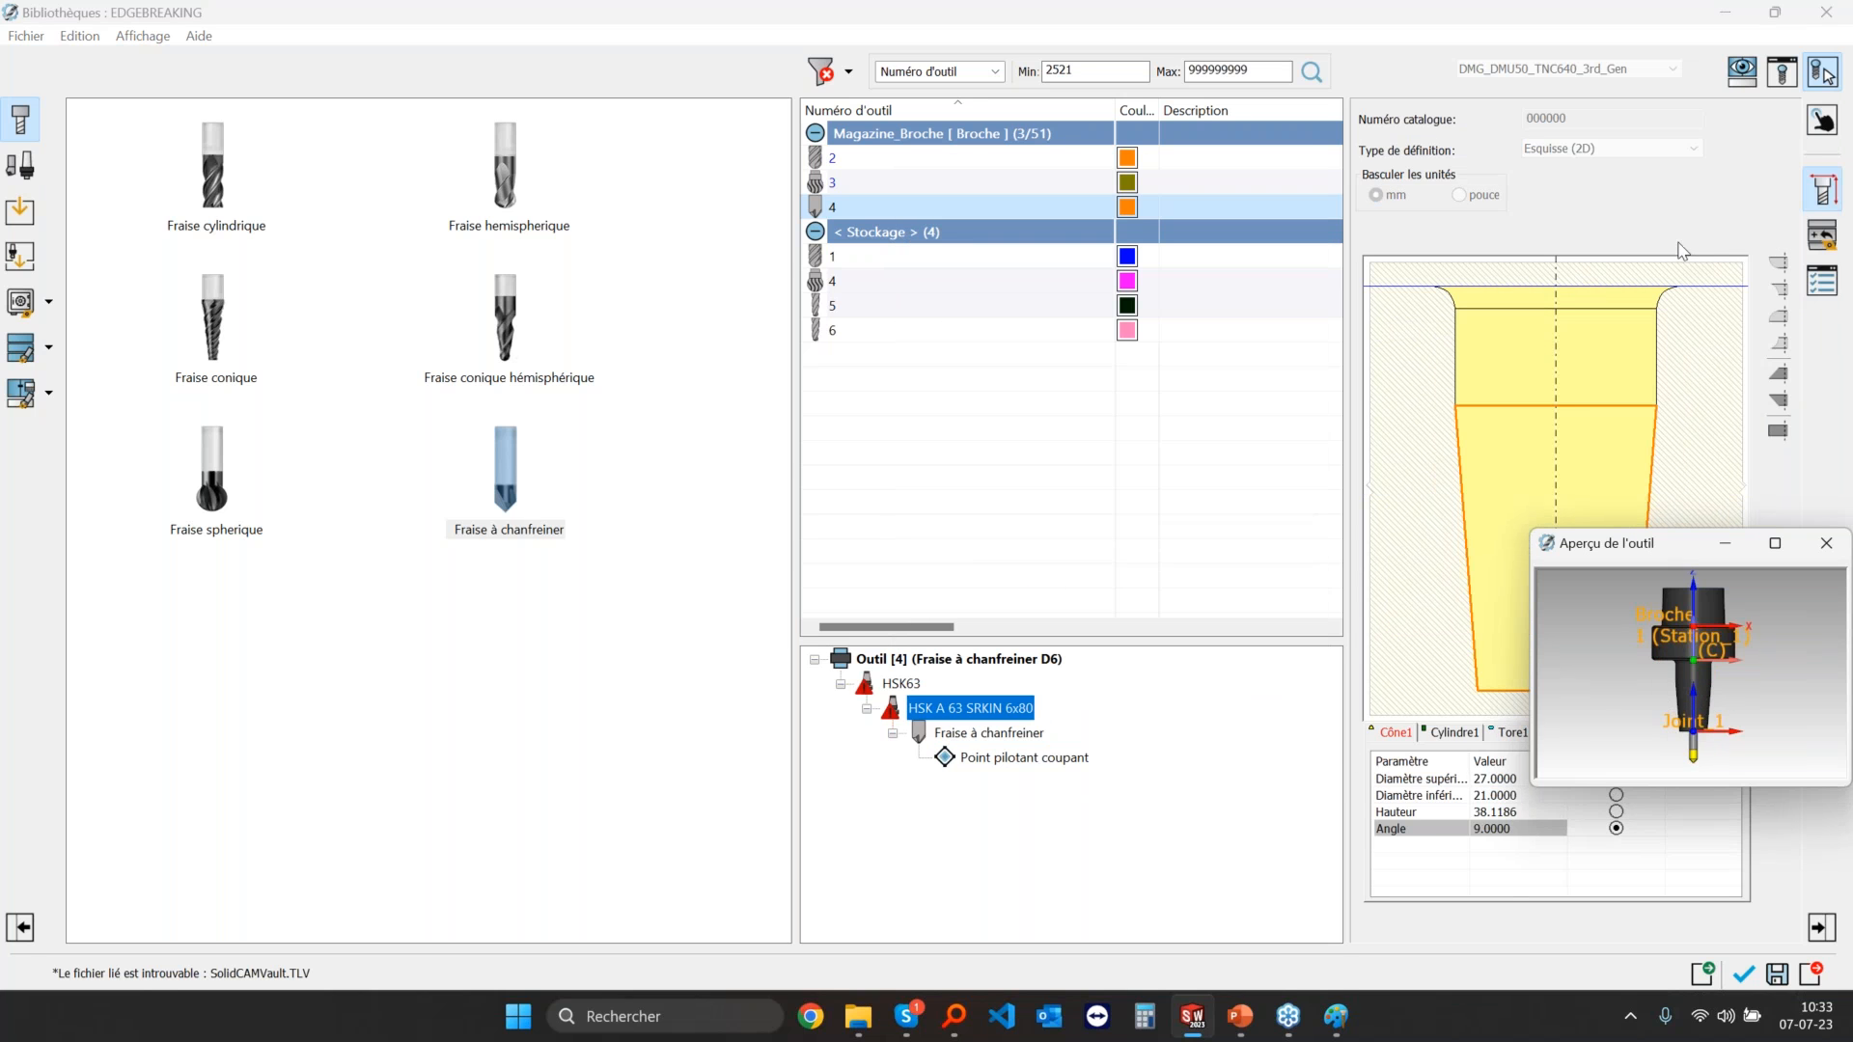
# Step: Set the outside length of chamfer mill 4 to 30 mm and assign the tool to the operation
pyautogui.click(1004, 736)
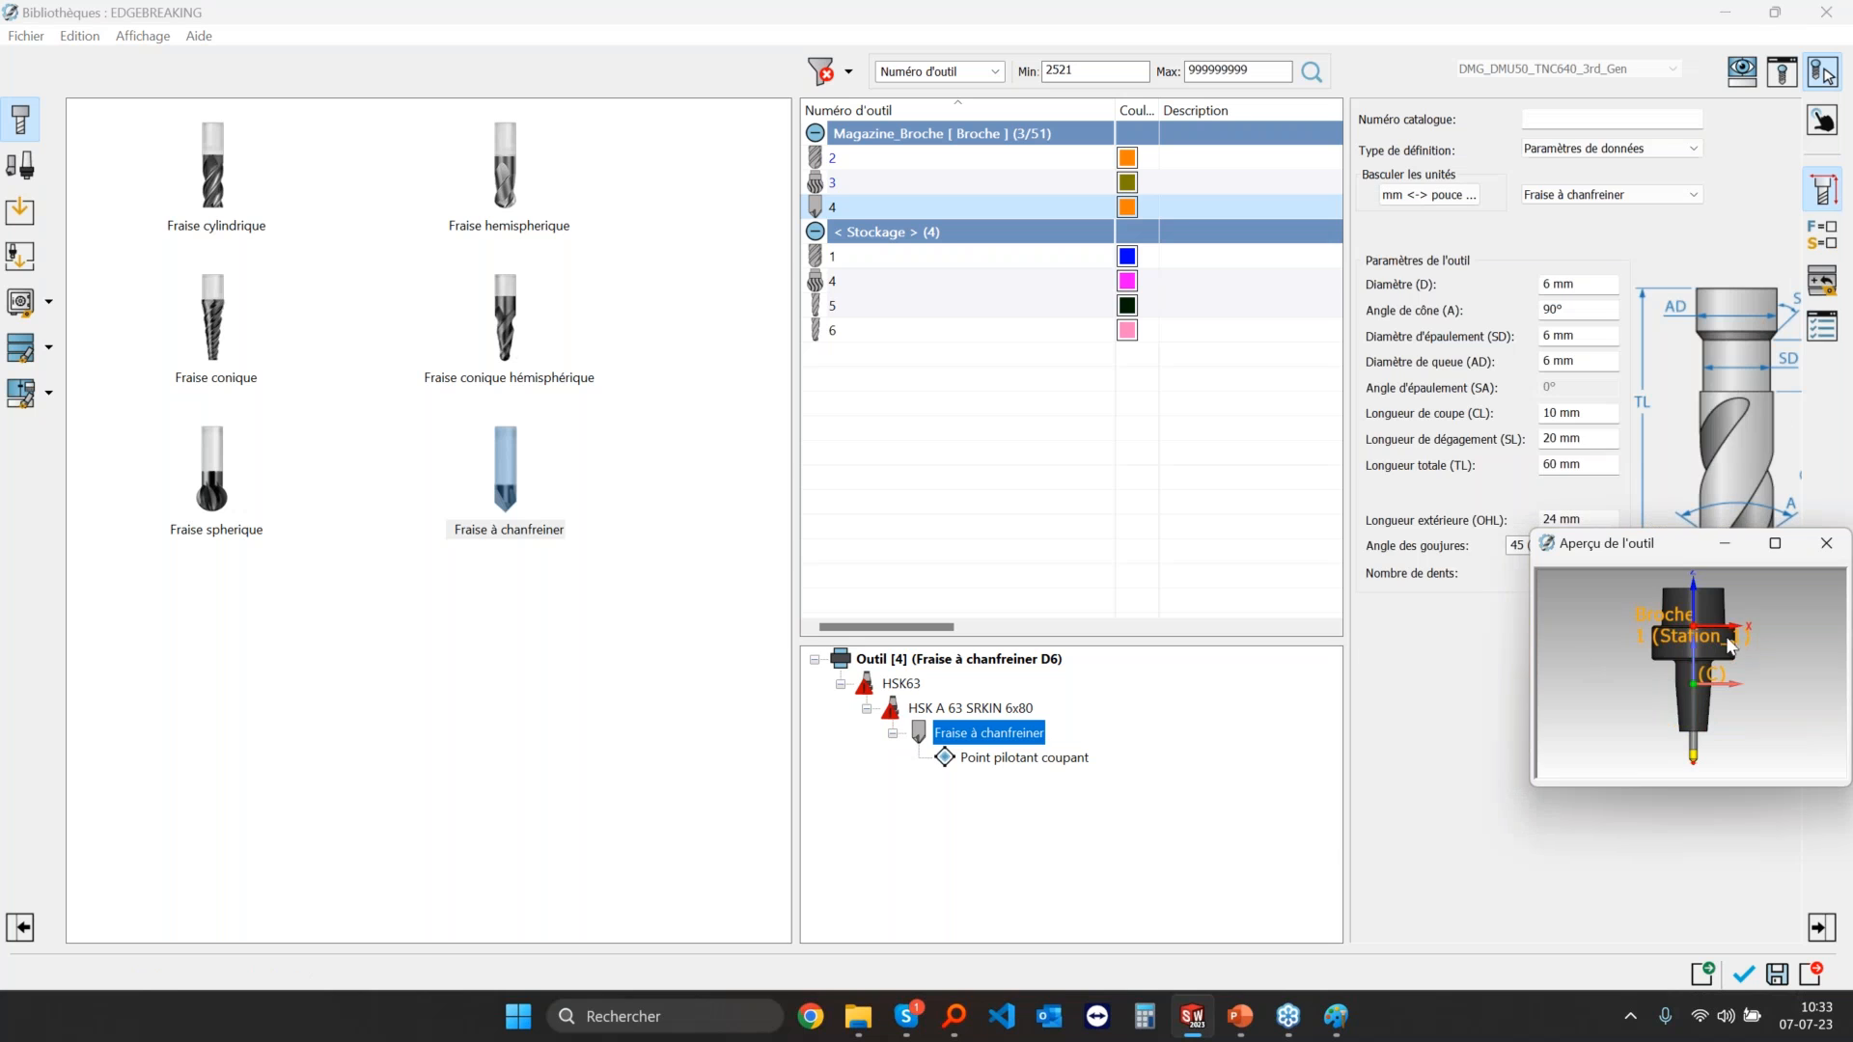
pyautogui.moveTo(1666, 553); pyautogui.dragTo(1247, 738)
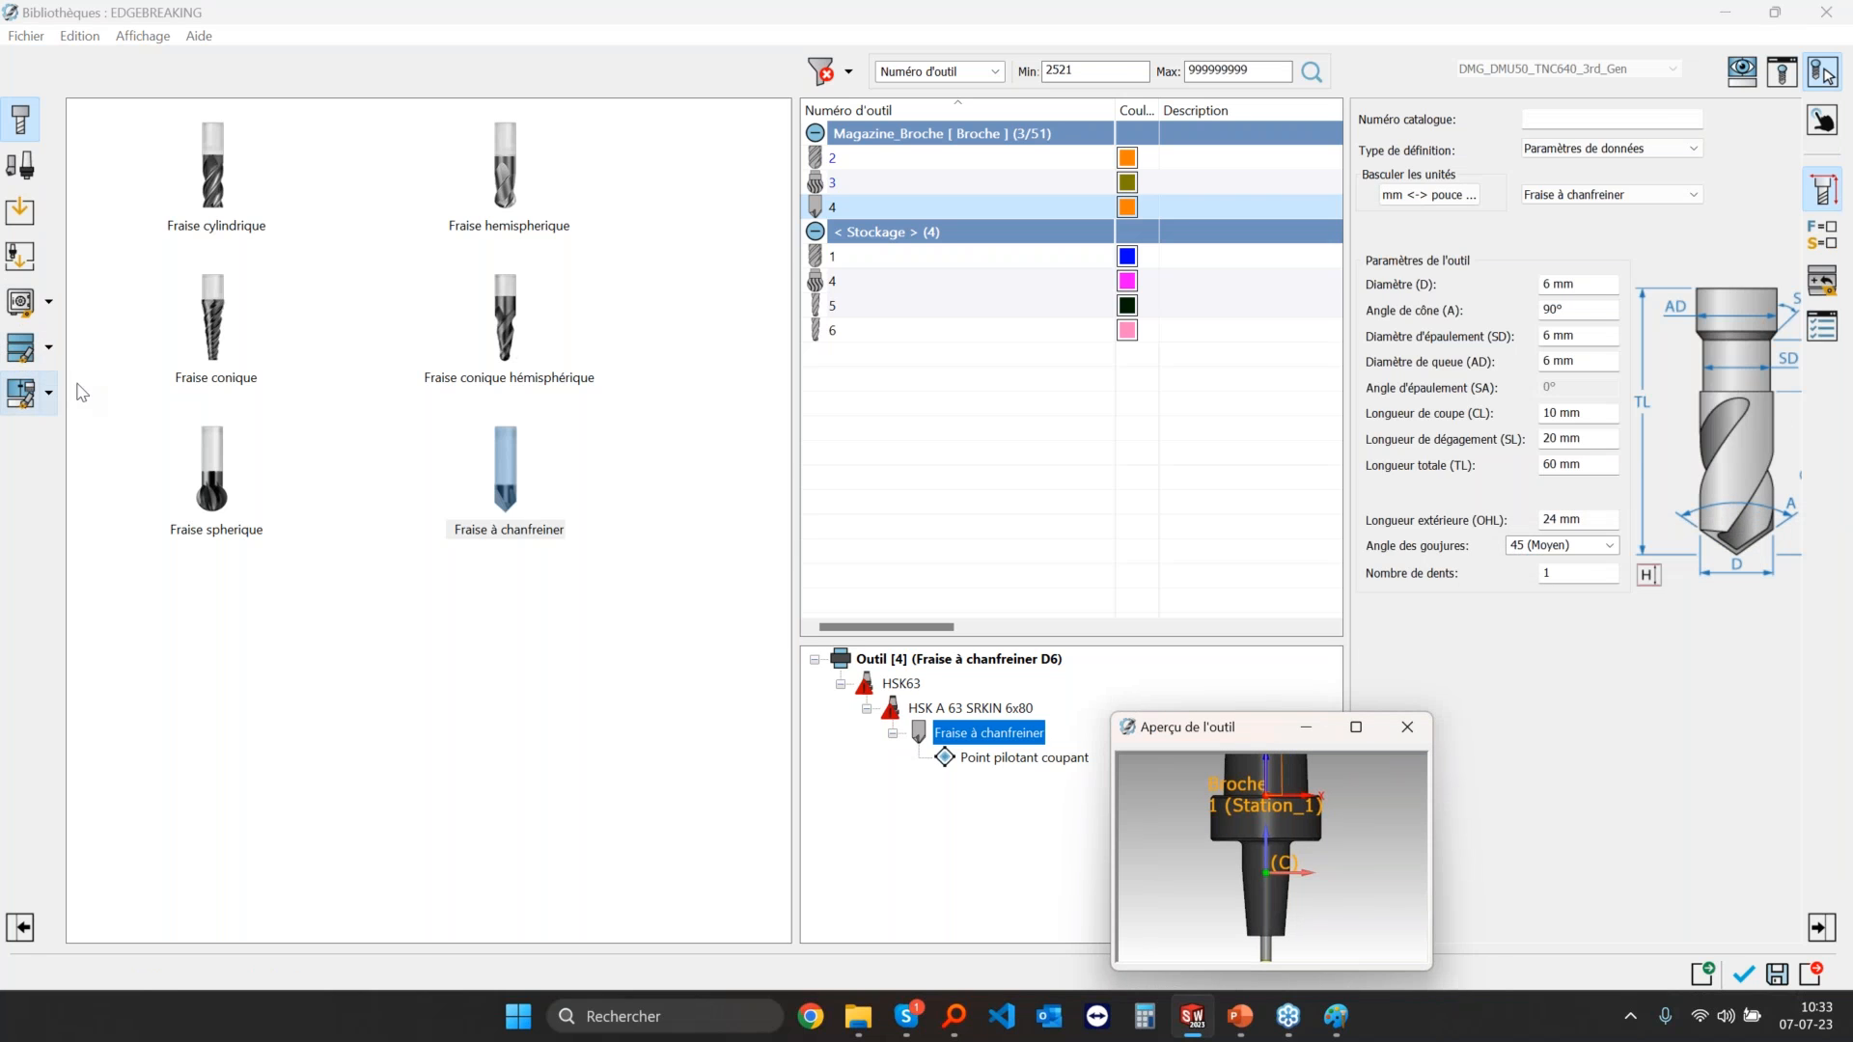
pyautogui.click(46, 304)
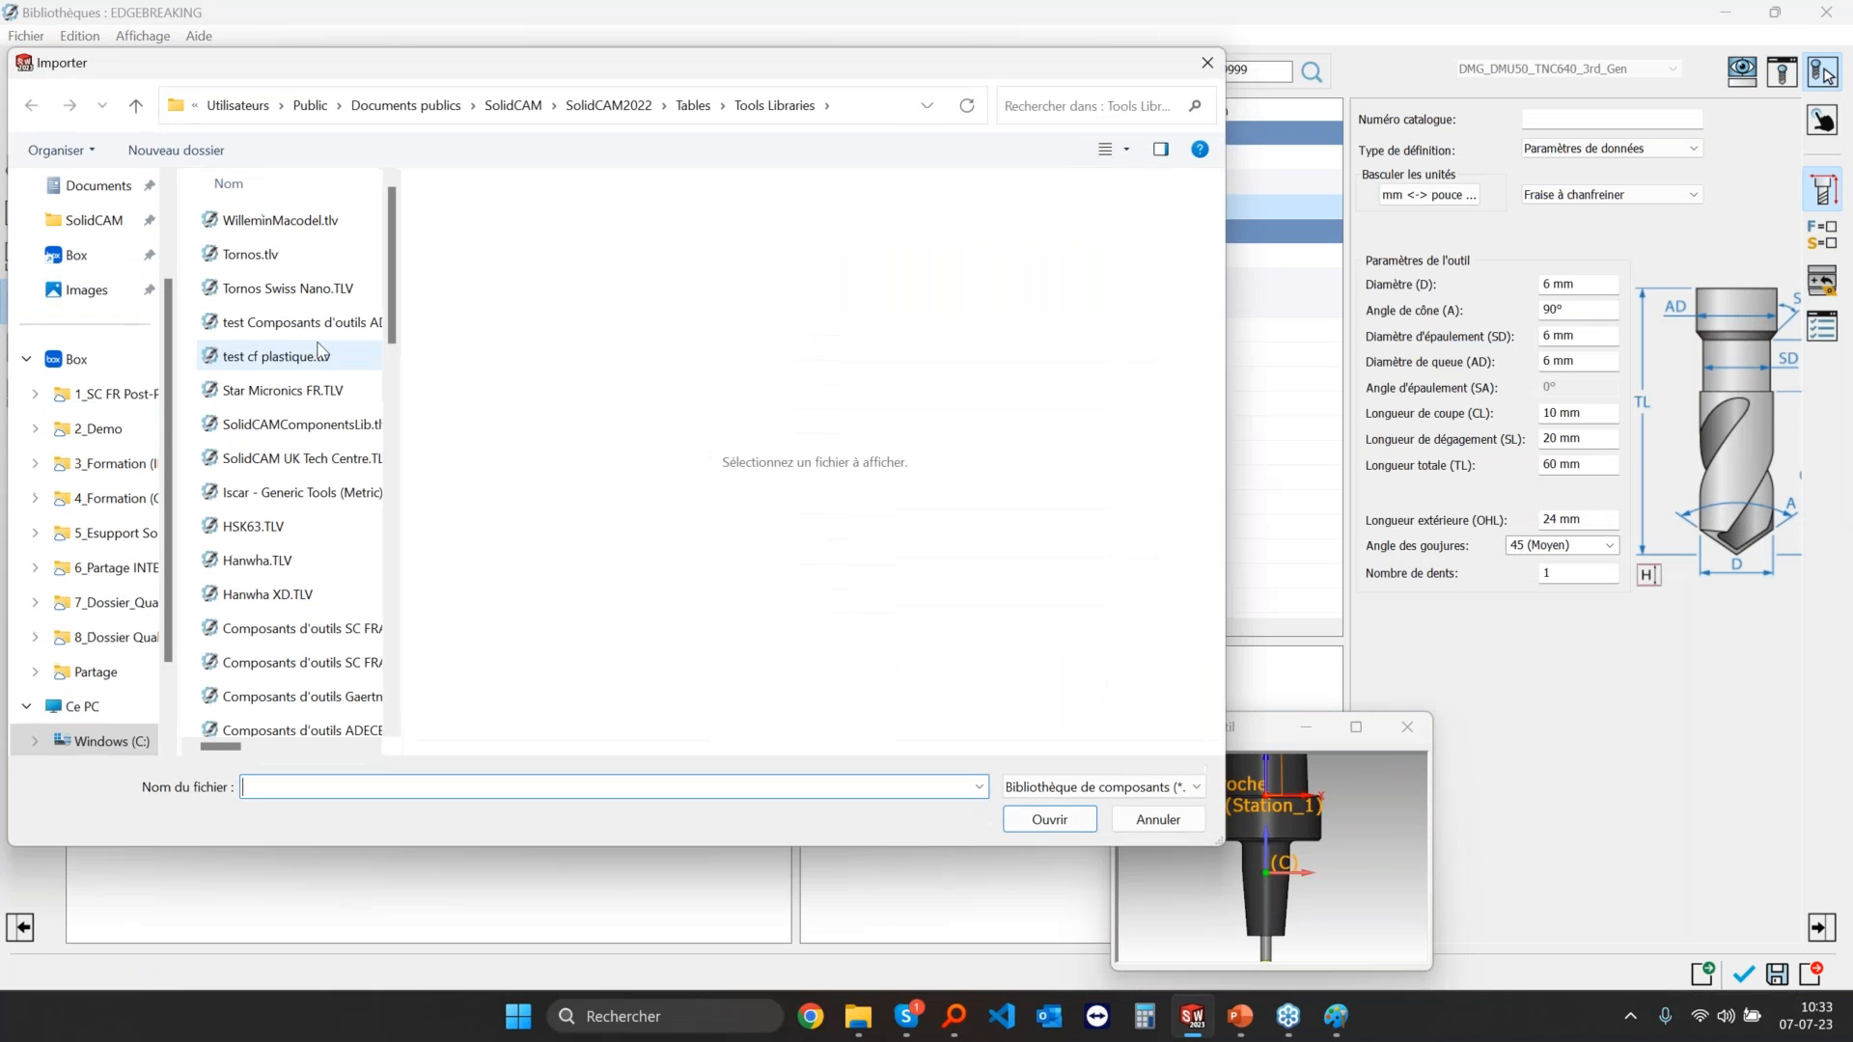
pyautogui.press('Escape')
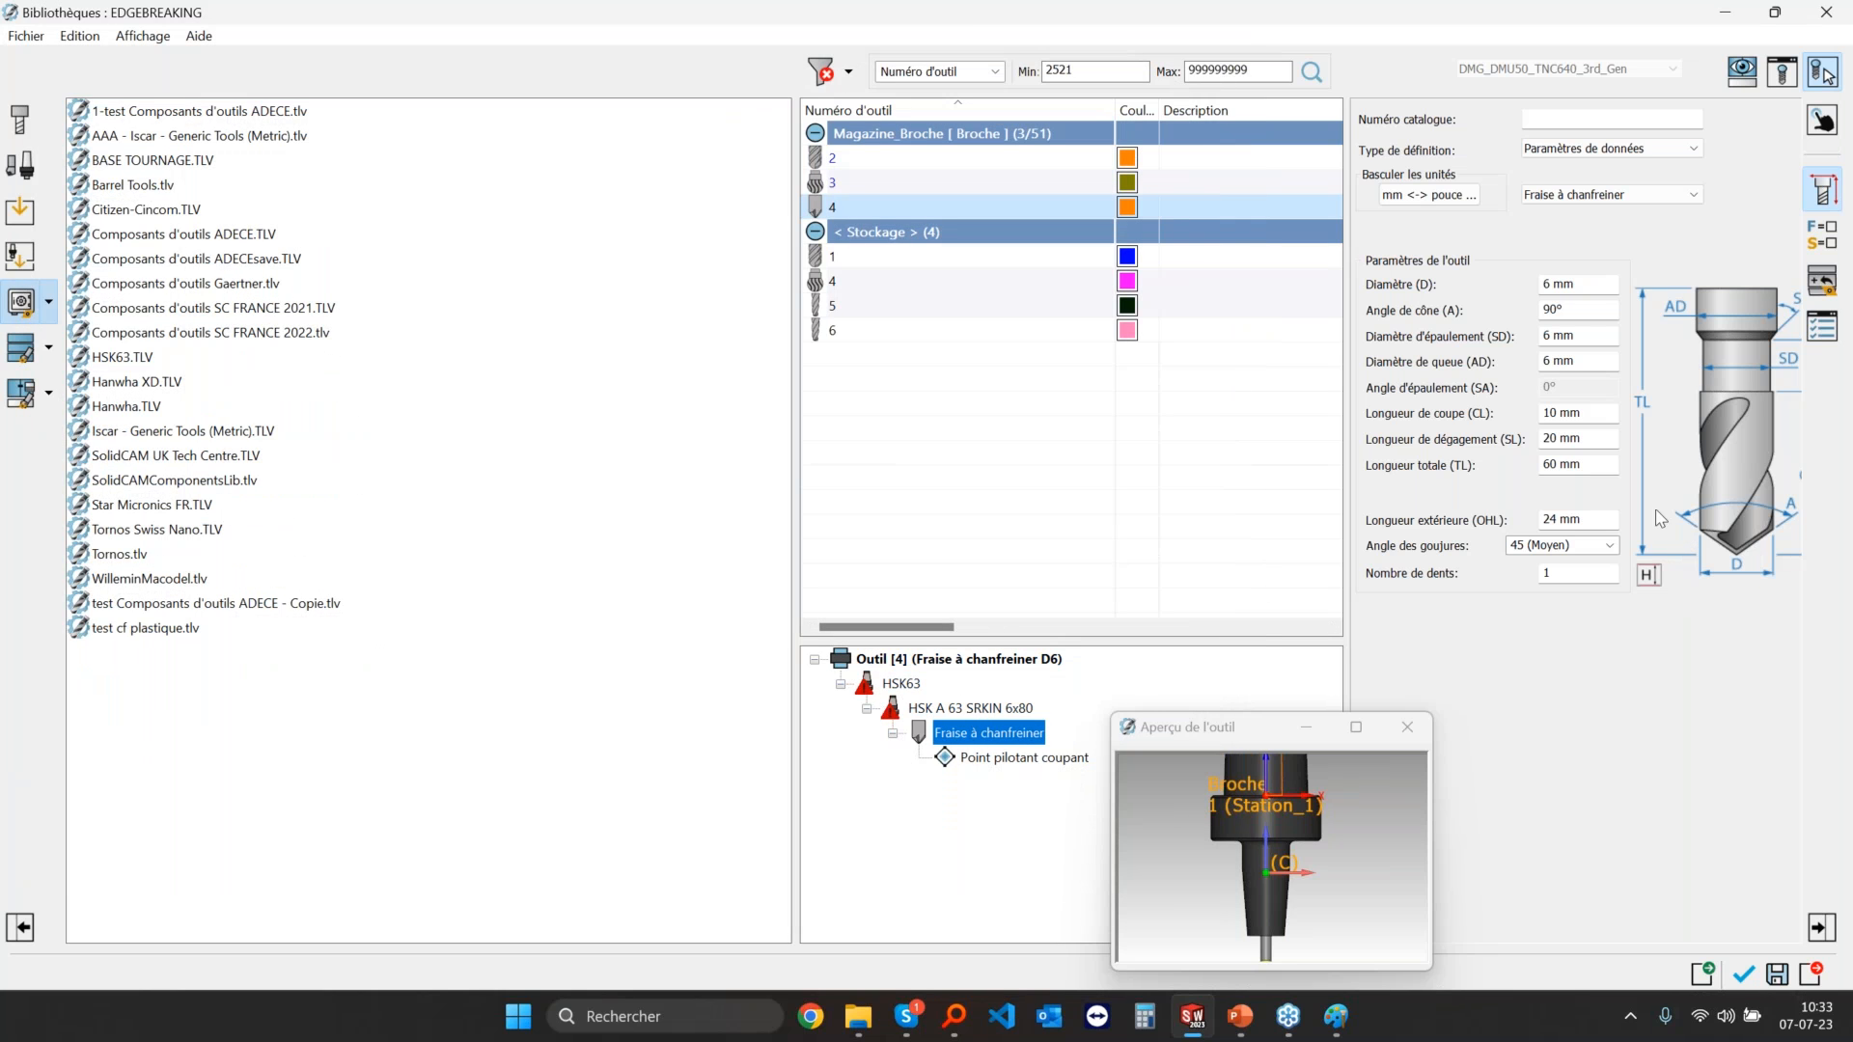
pyautogui.click(1599, 516)
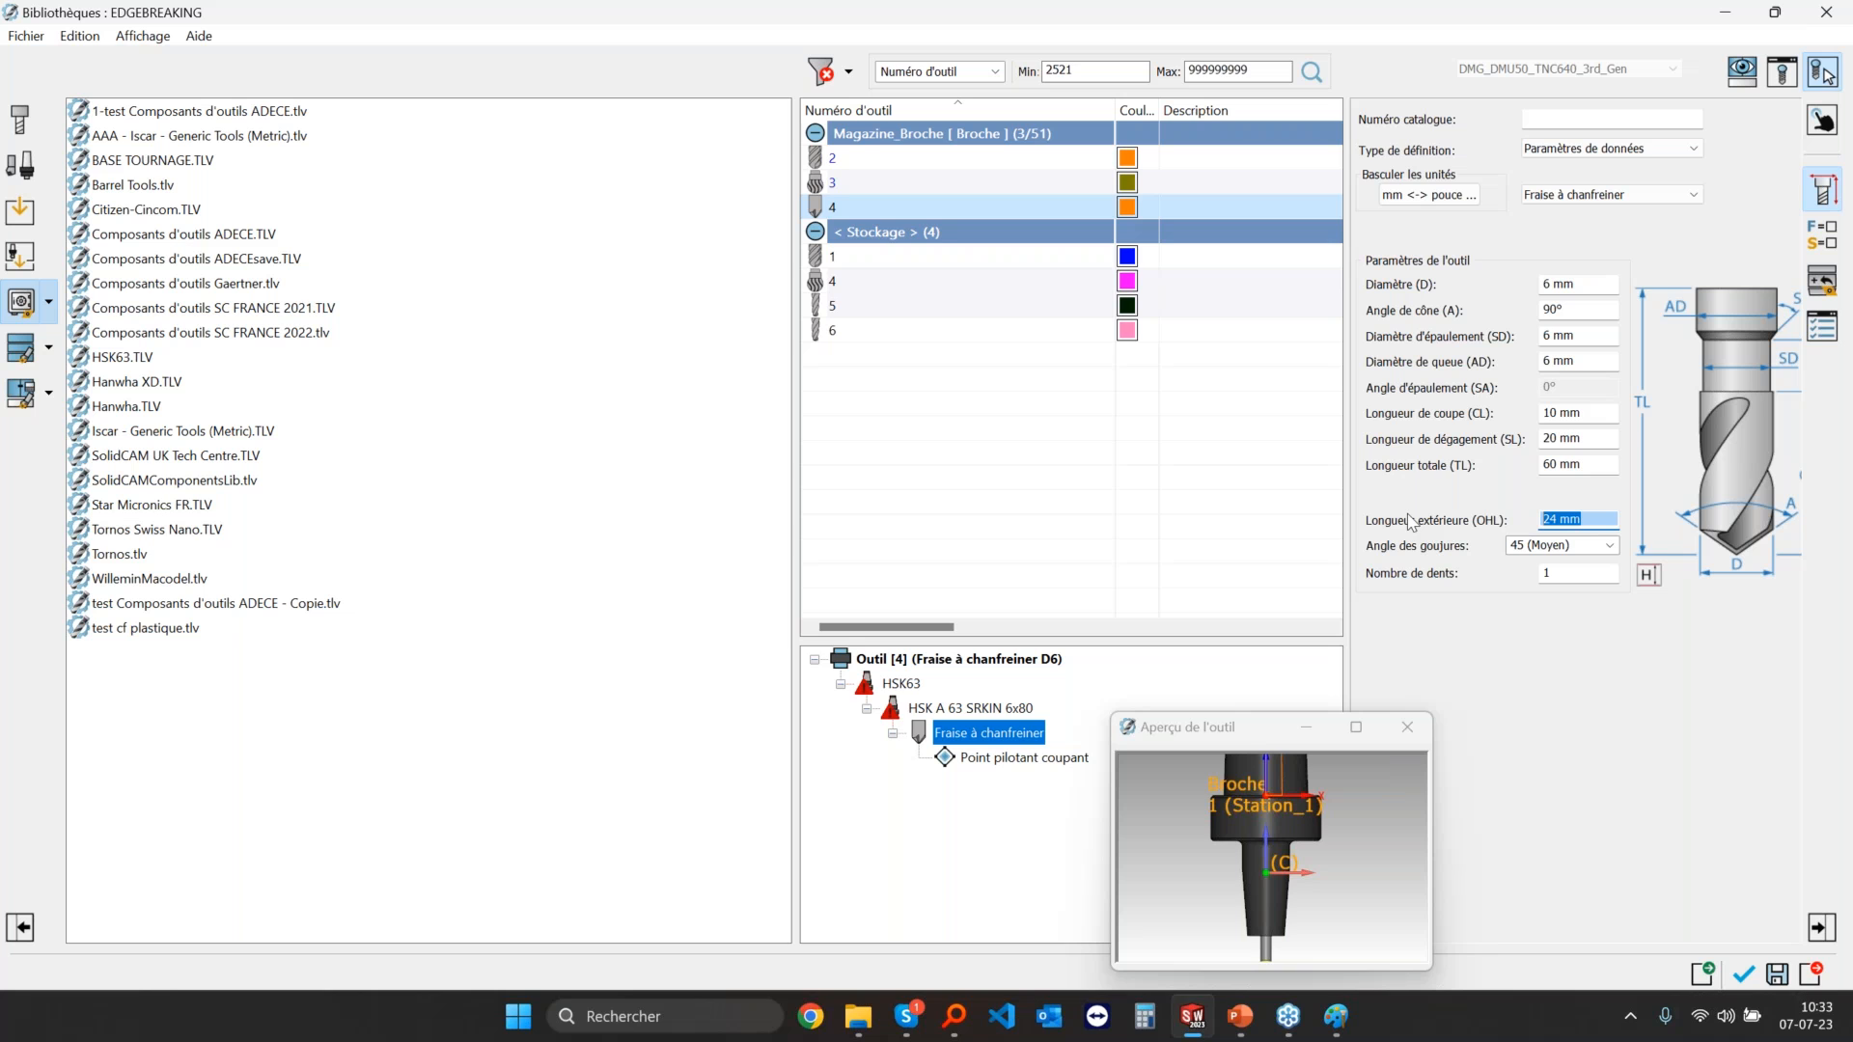
pyautogui.click(1245, 748)
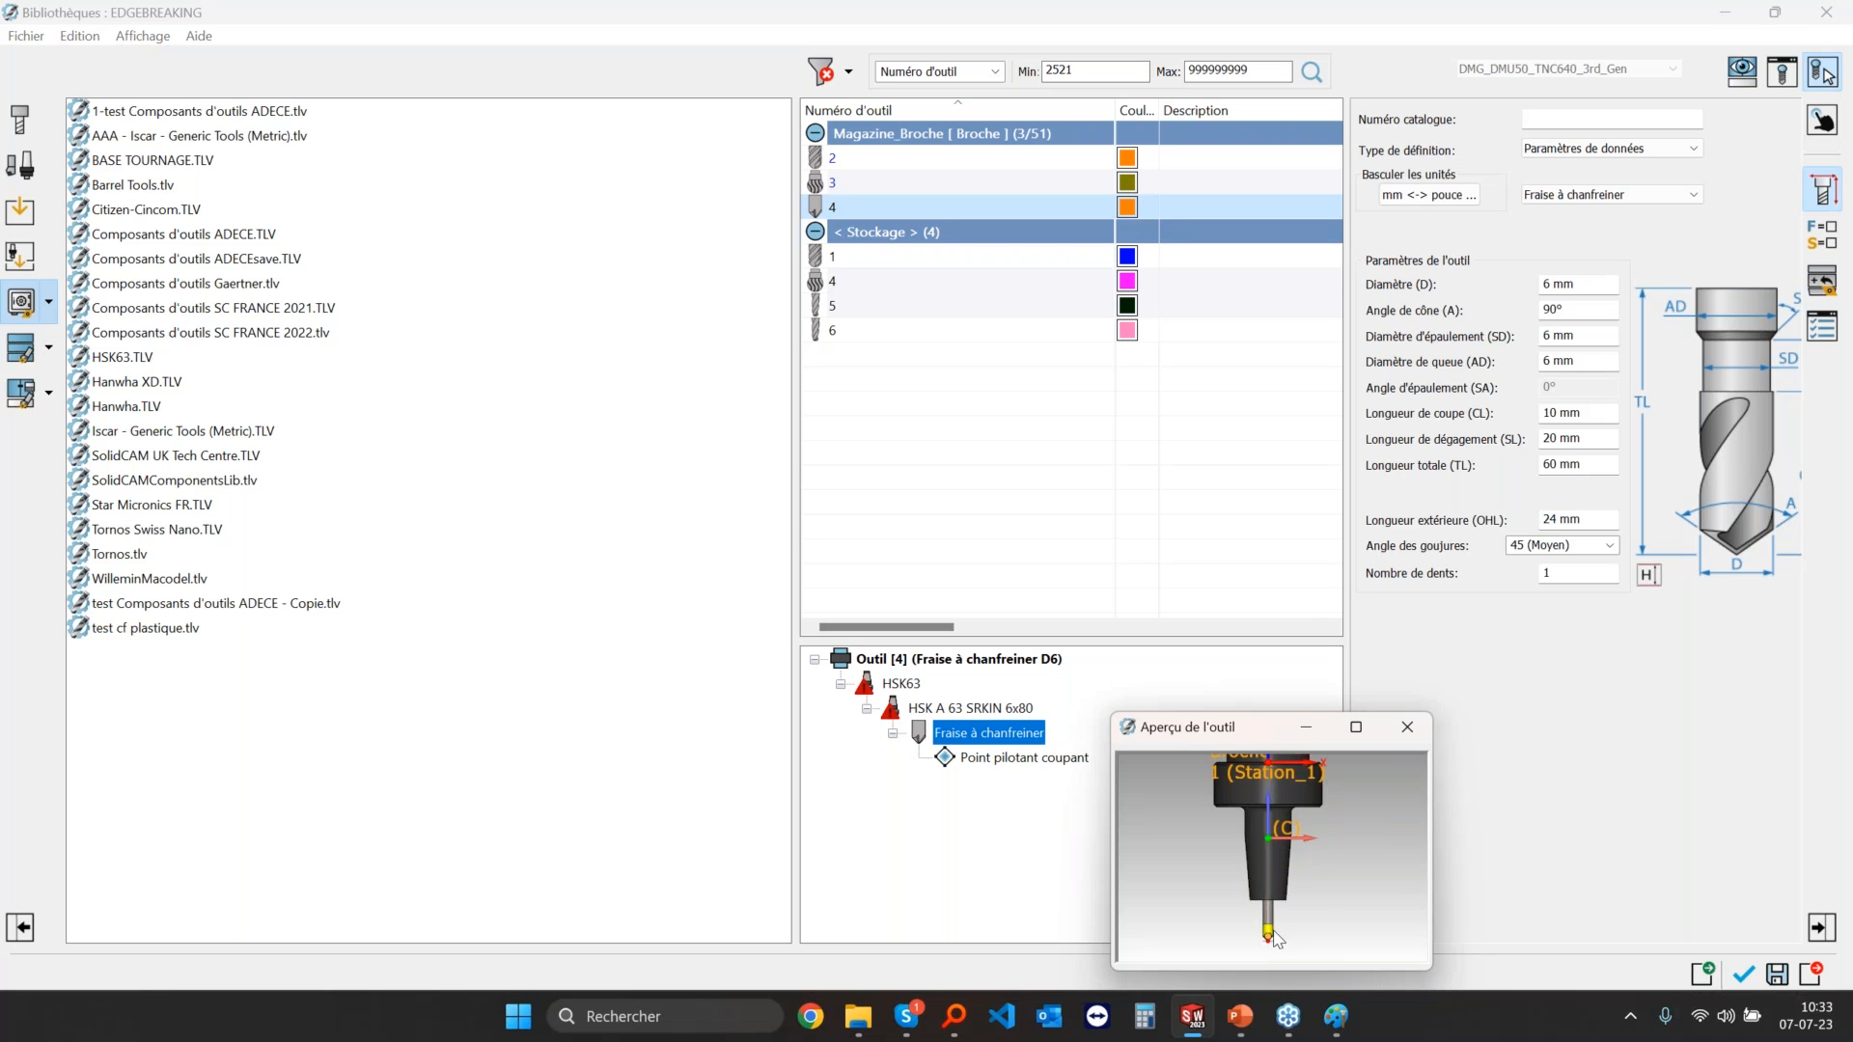
pyautogui.click(1593, 519)
pyautogui.write('21')
pyautogui.press('Return')
pyautogui.scroll(13, 1593, 517)
pyautogui.scroll(4, 1591, 519)
pyautogui.click(1745, 976)
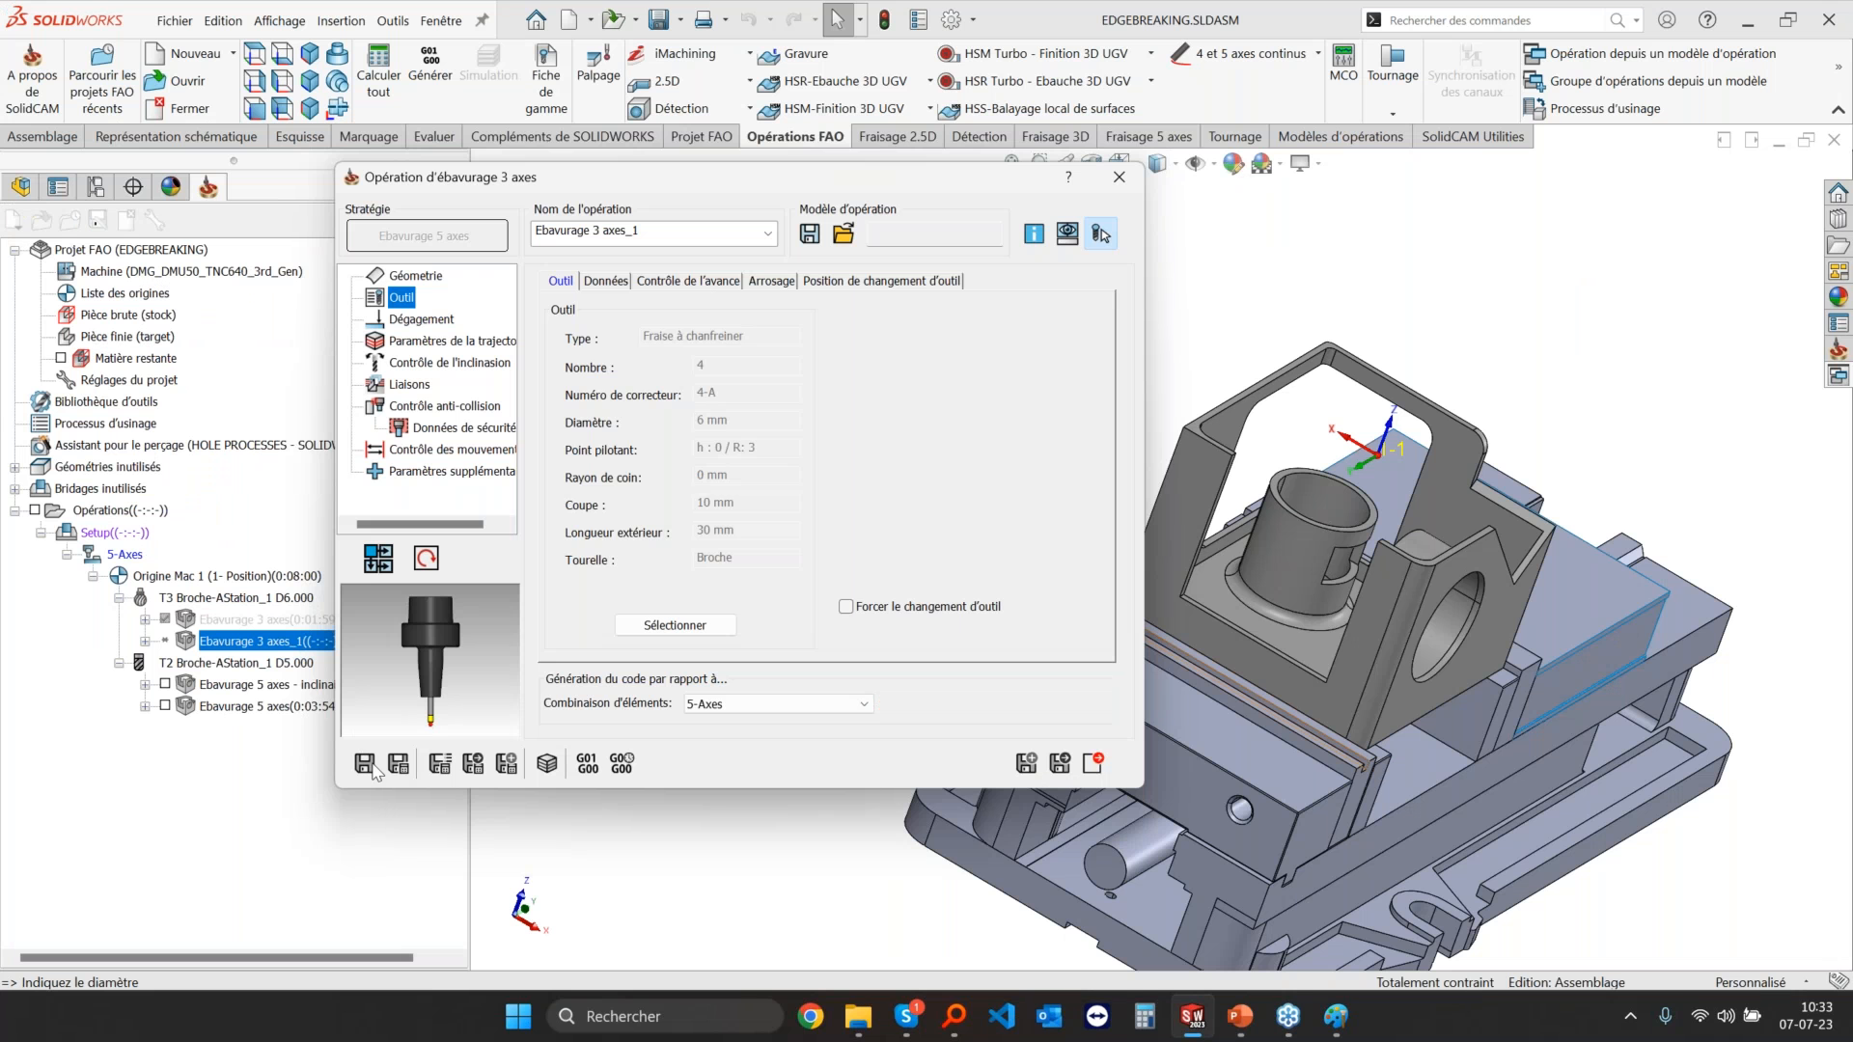
# Step: Exit the operation without saving it and reactivate Ebavurage 3 axes_1 in the operations tree
pyautogui.click(1091, 763)
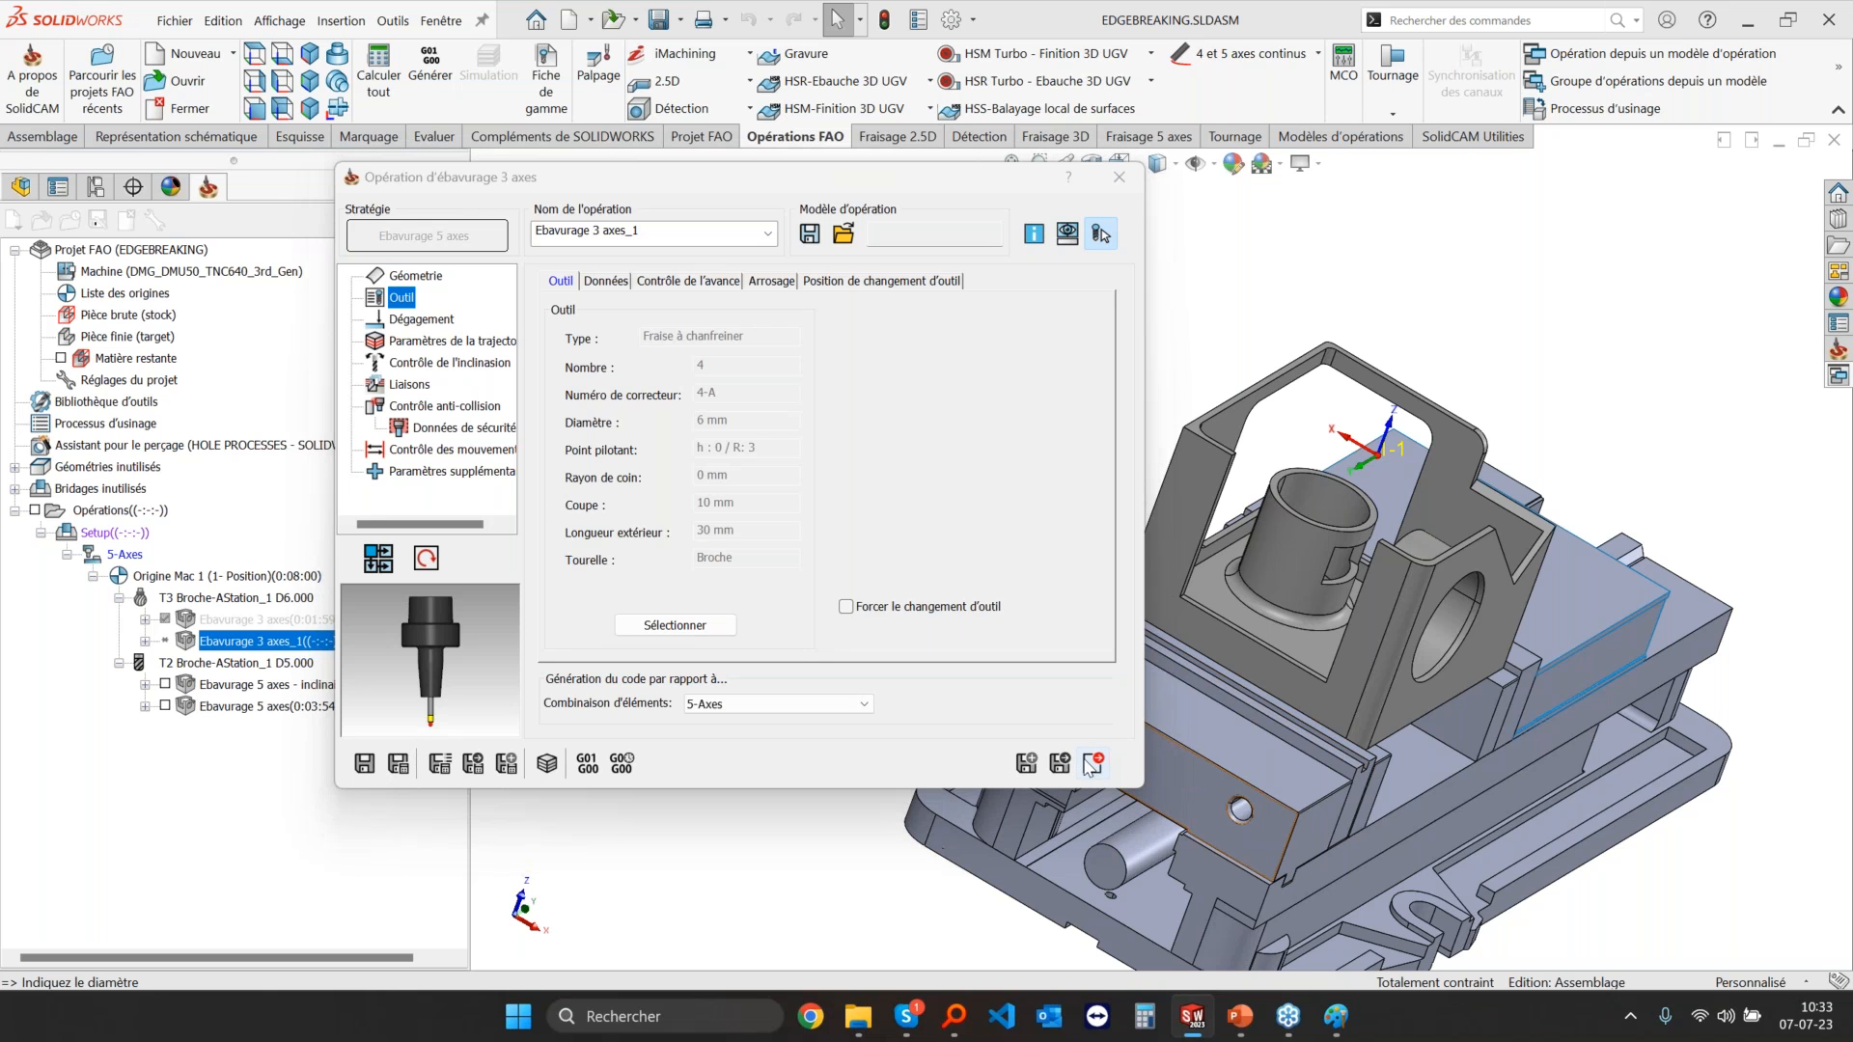
pyautogui.click(379, 538)
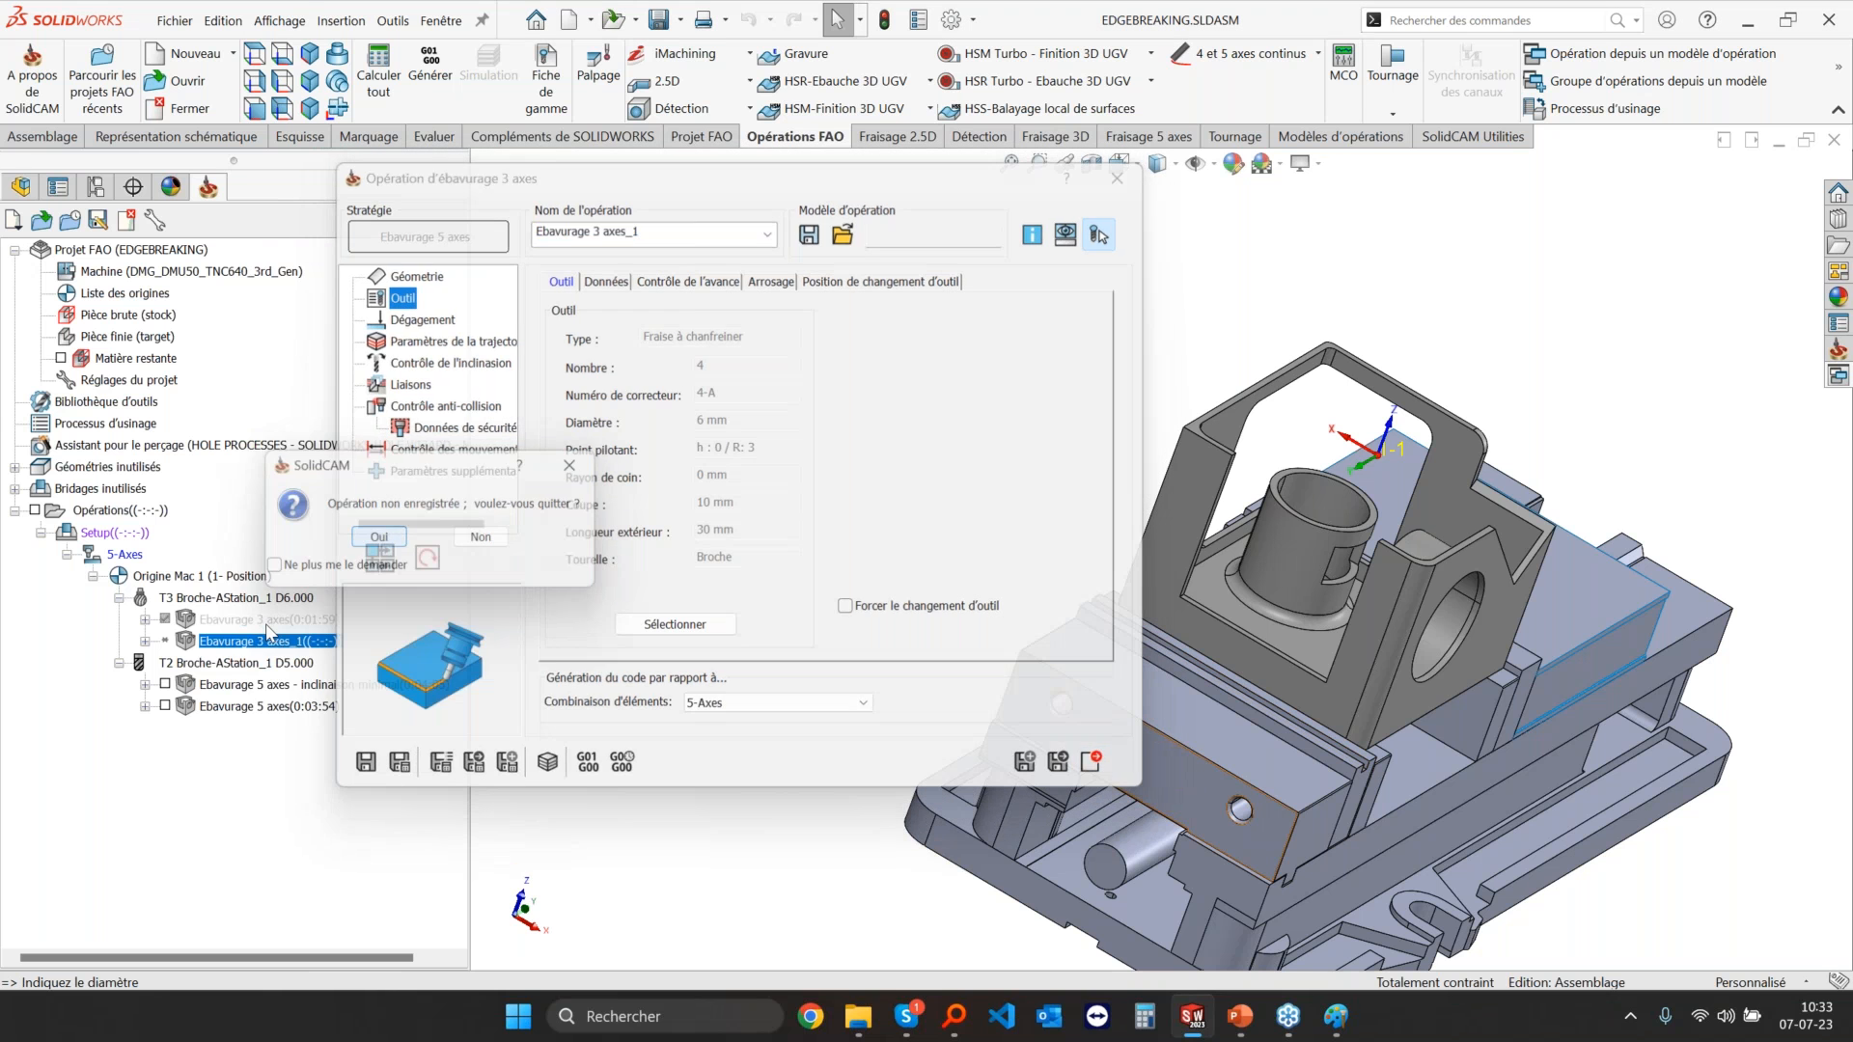
pyautogui.rightClick(259, 637)
pyautogui.moveTo(416, 736)
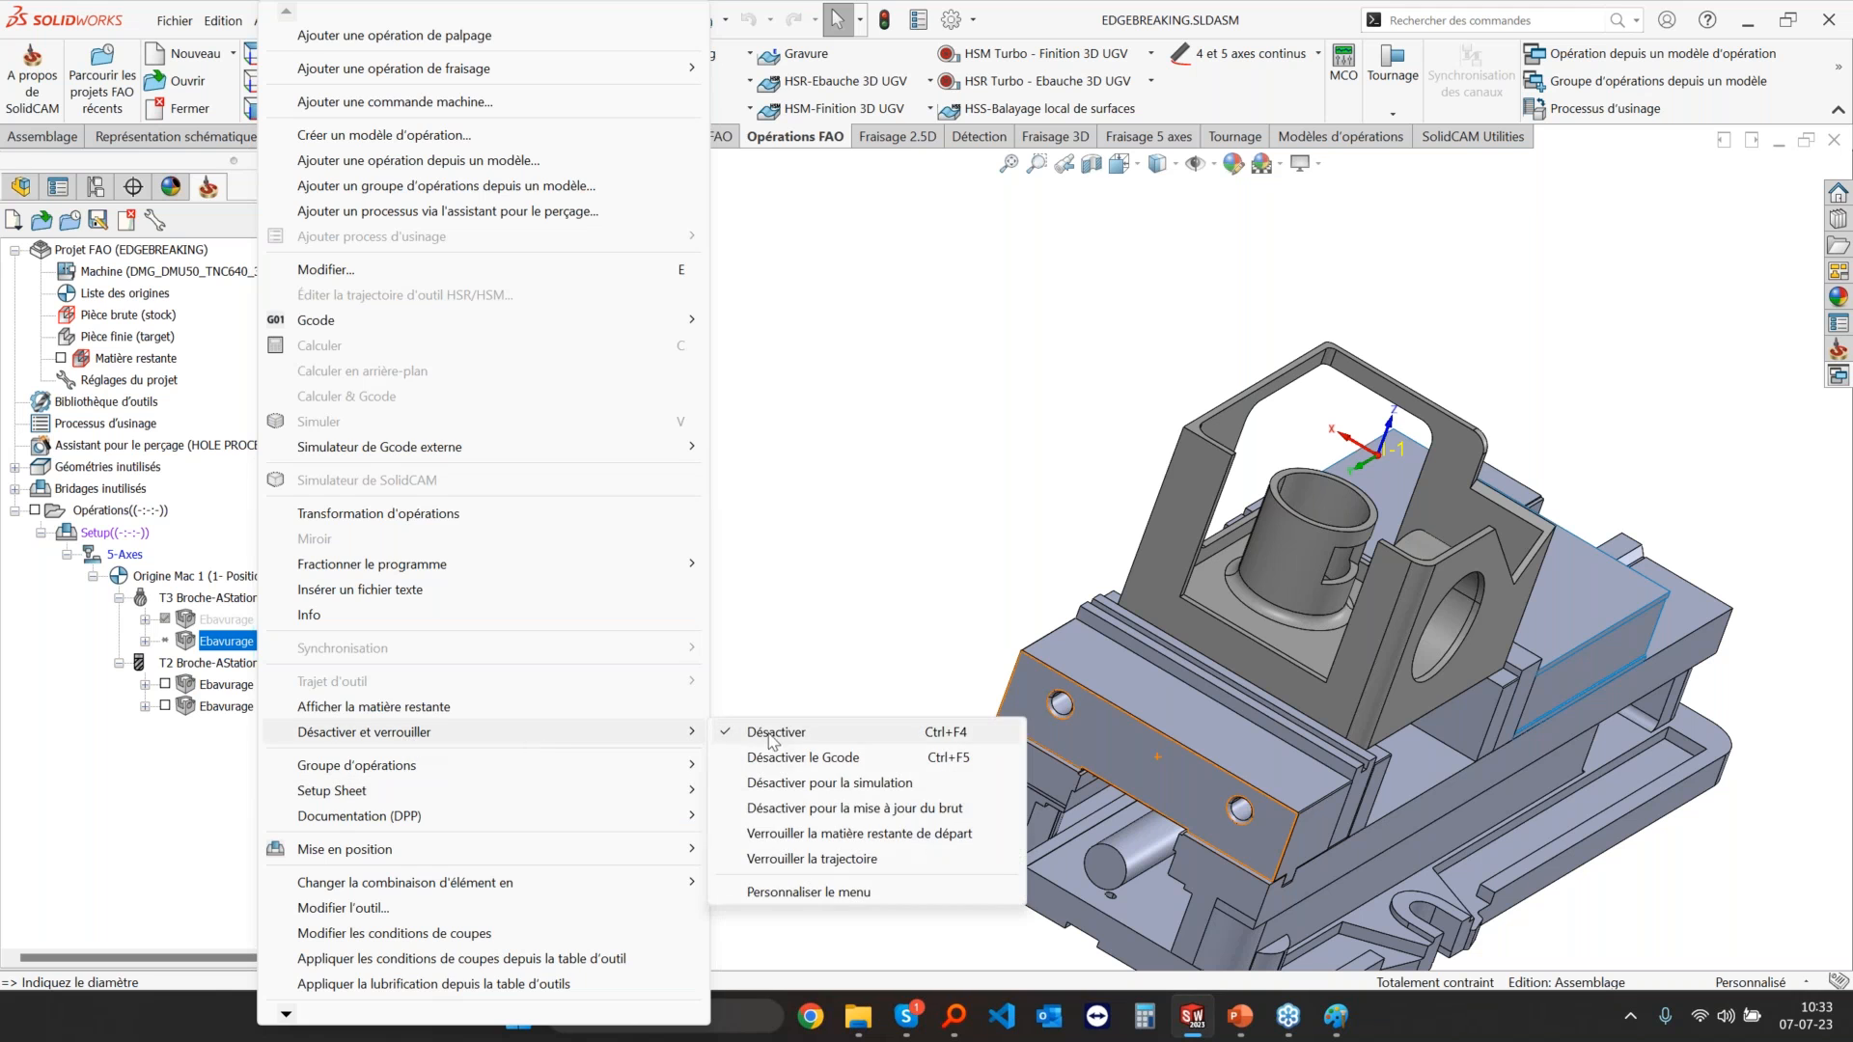
pyautogui.click(869, 728)
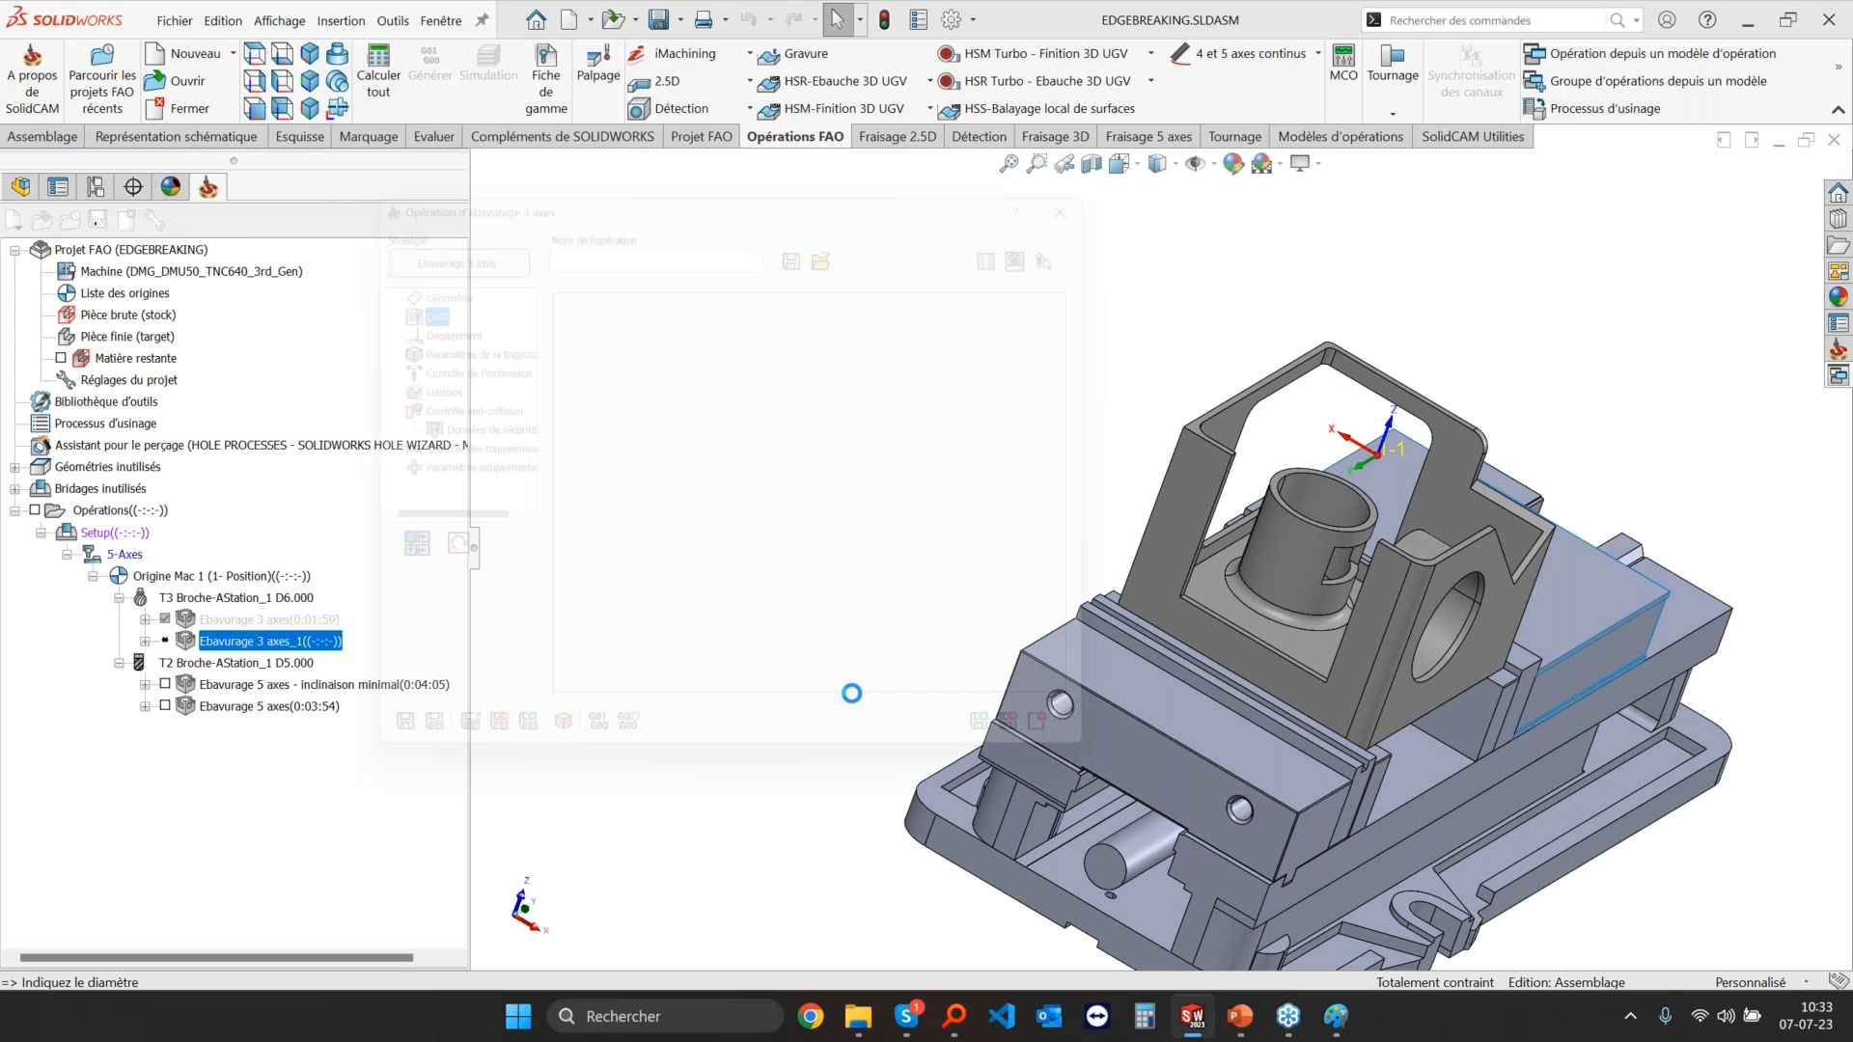
# Step: In the reopened operation's tool selection, add a Fraise à chanfreiner to the Magazine_Broche magazine and set its diameter to 6 mm
pyautogui.click(731, 629)
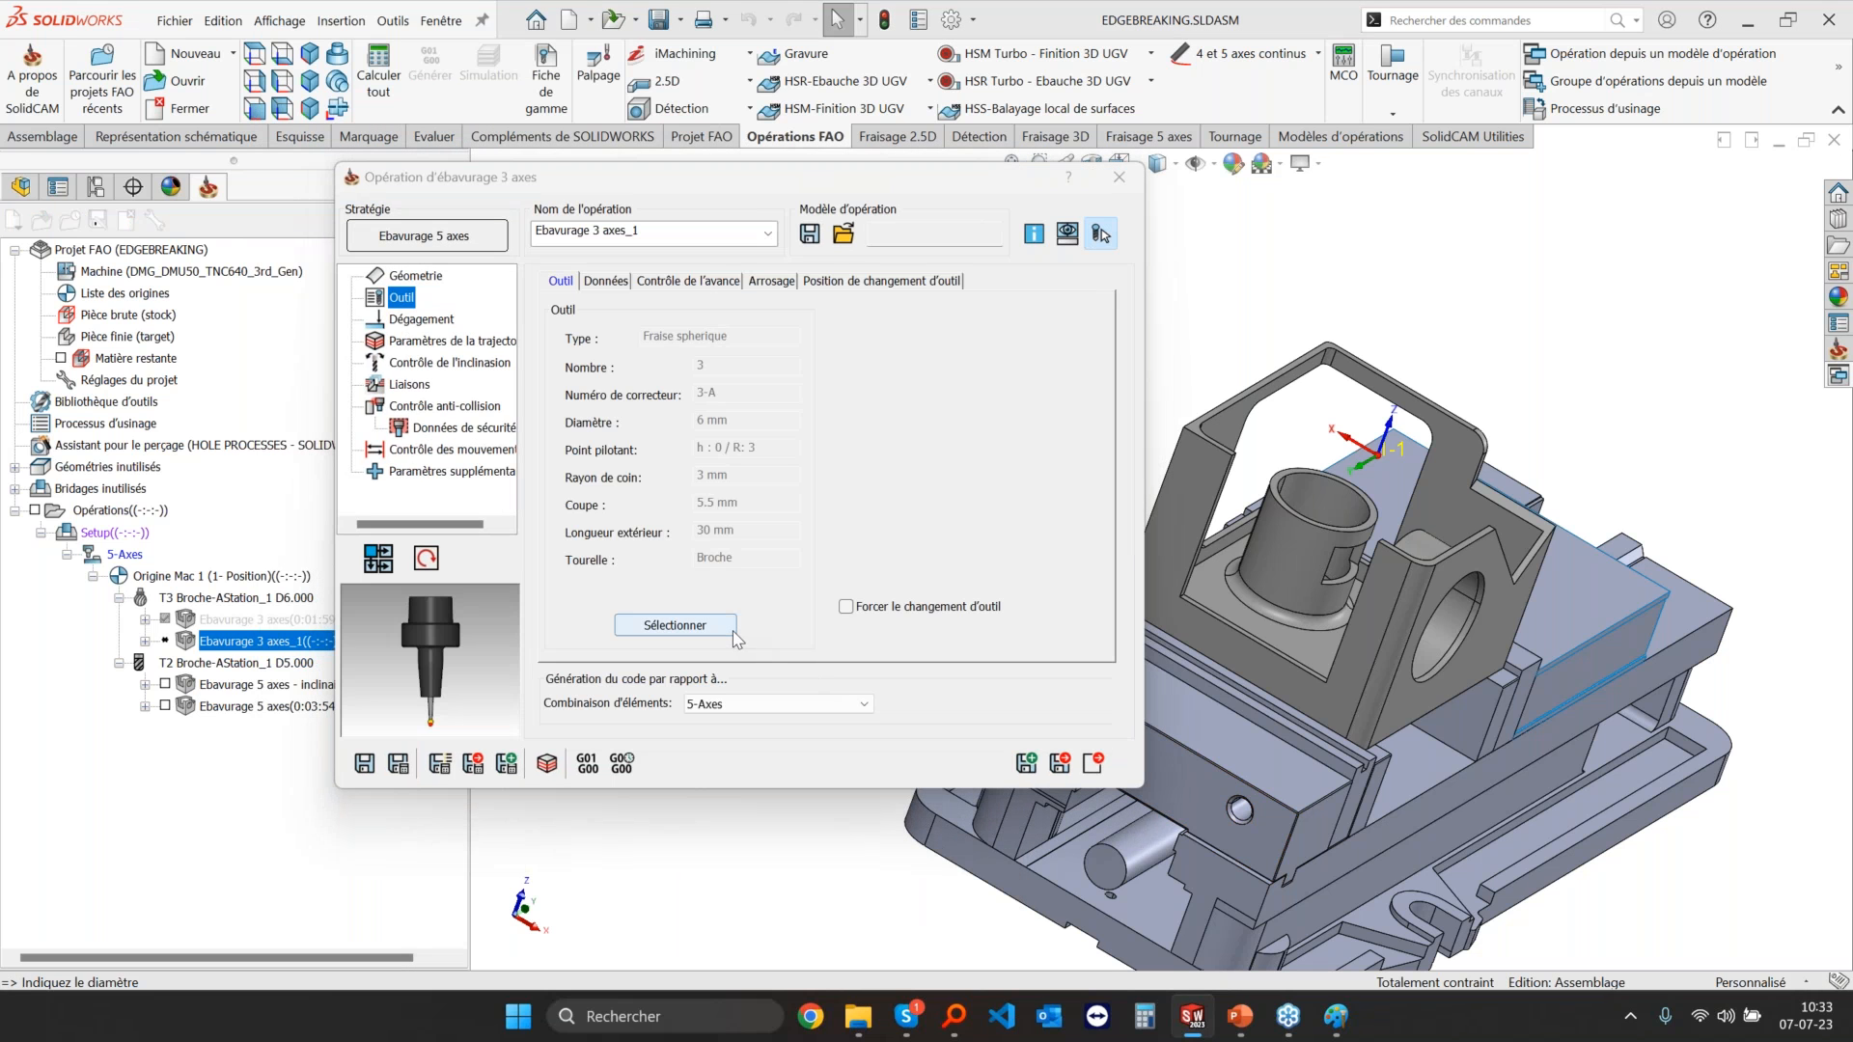
pyautogui.moveTo(508, 507); pyautogui.dragTo(1091, 197)
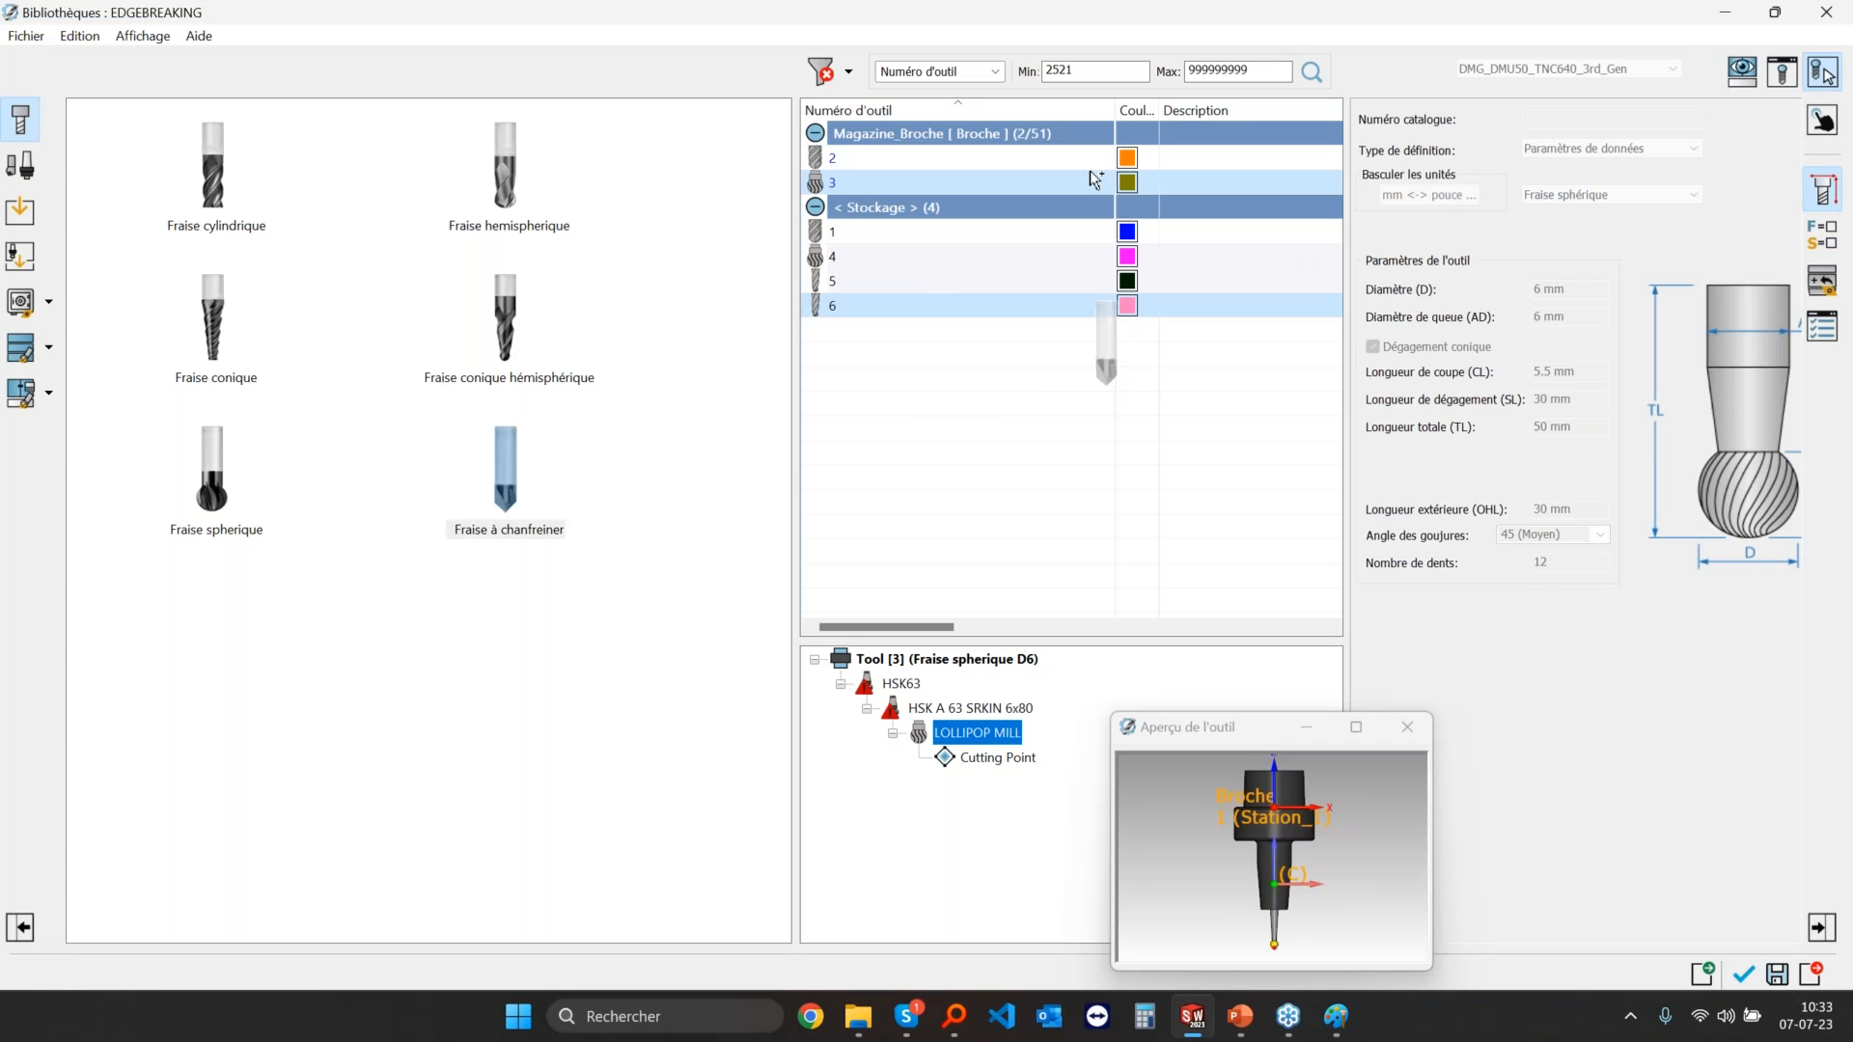
pyautogui.click(1602, 284)
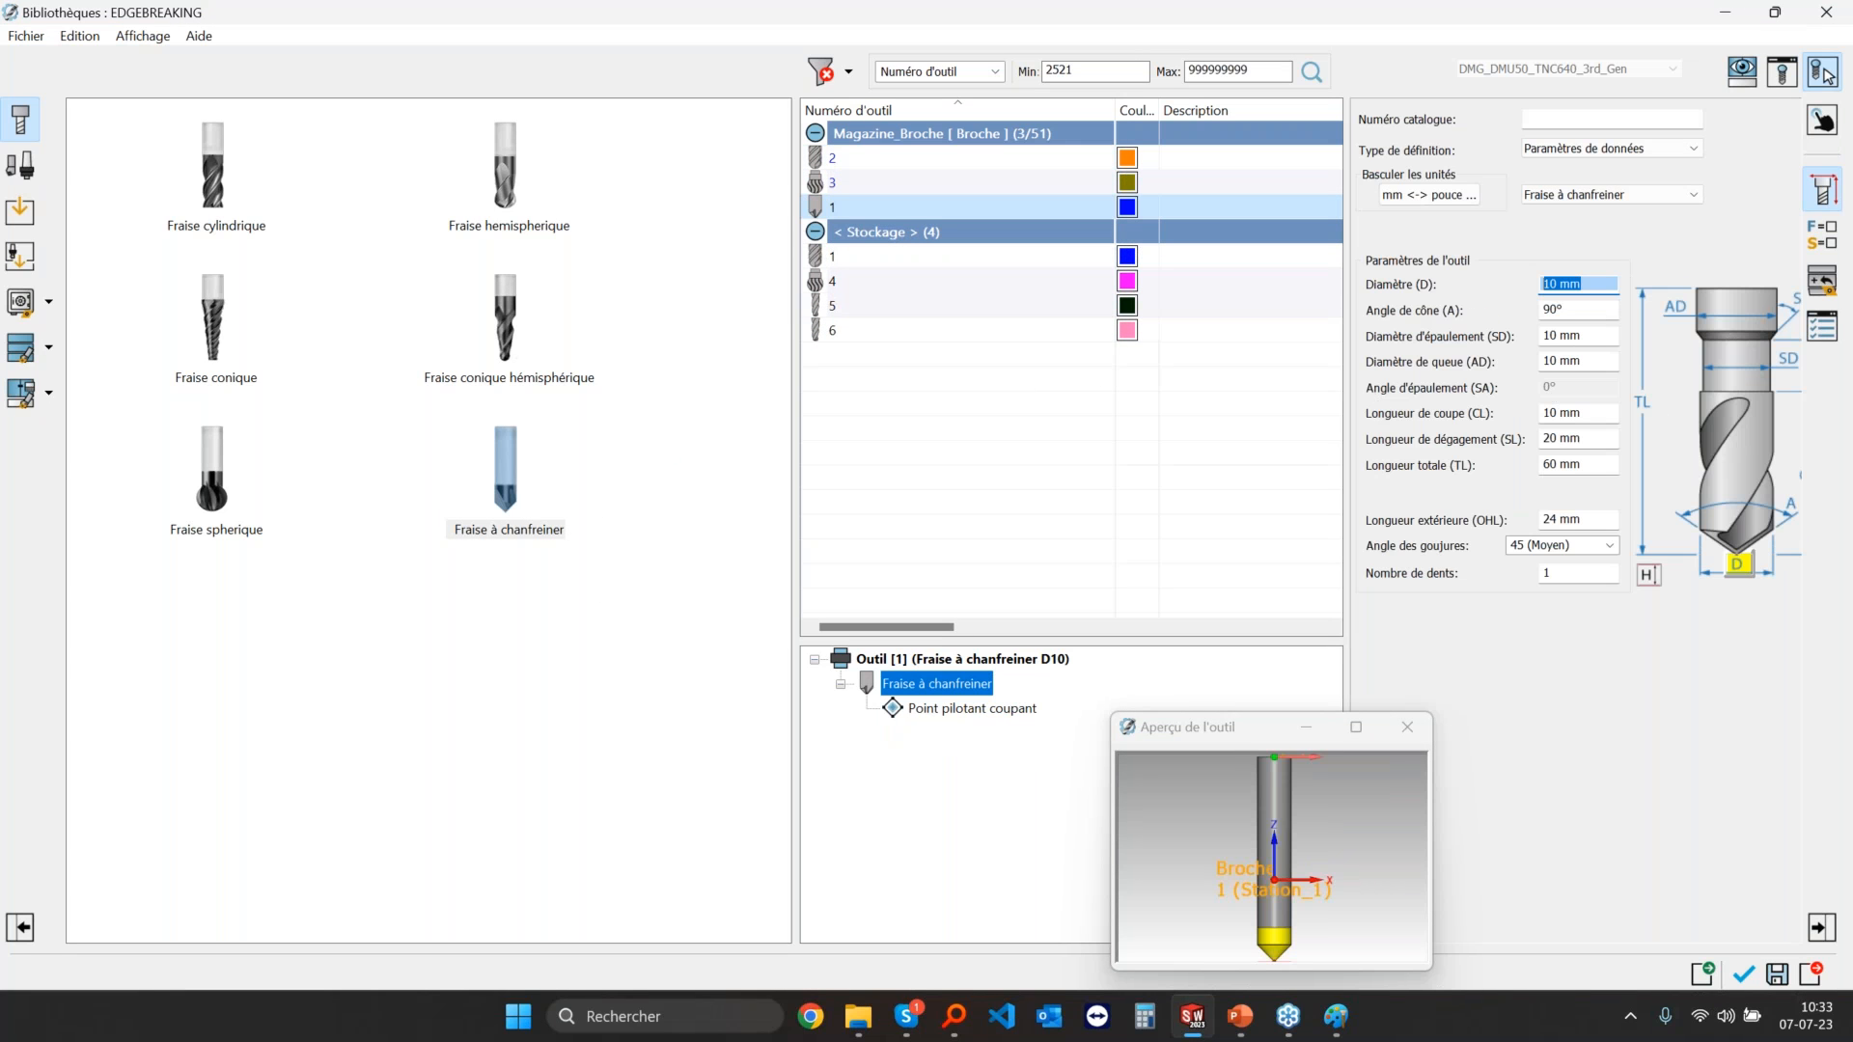
pyautogui.write('6')
pyautogui.press('Return')
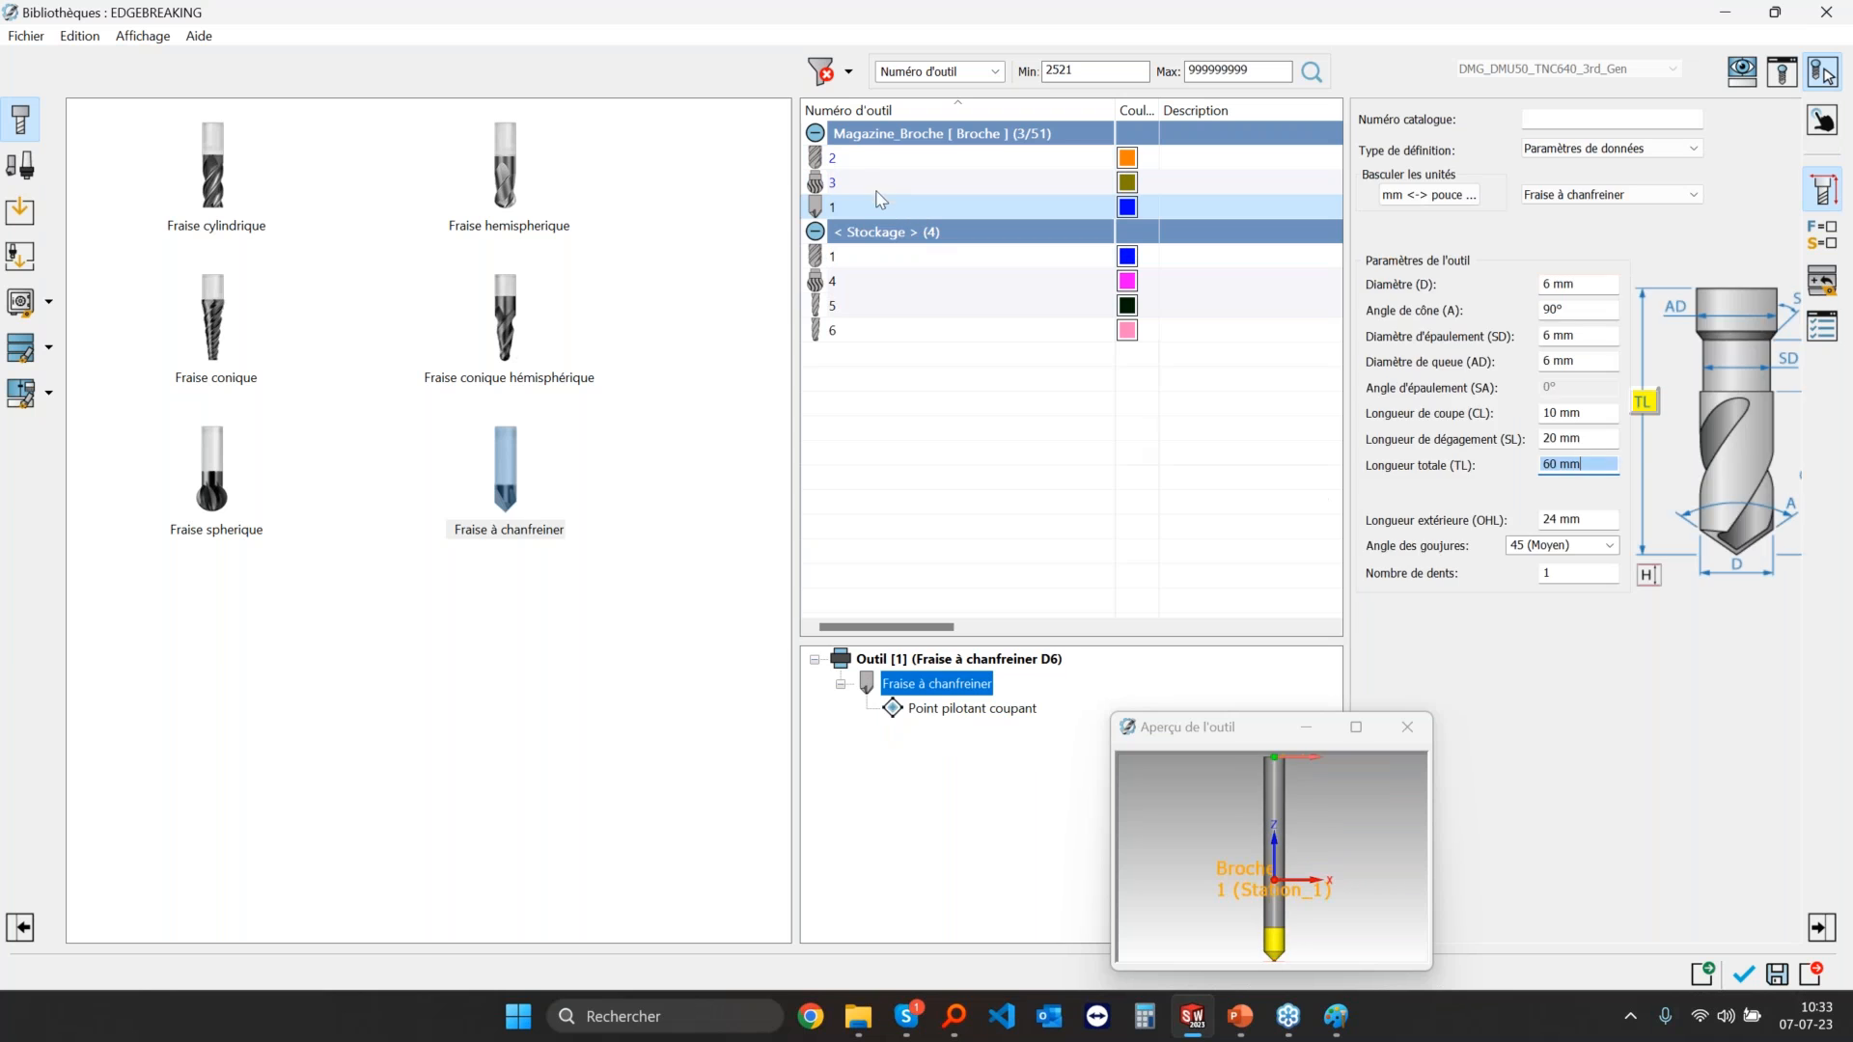
# Step: Copy the HSK63 component from tool 3 onto chamfer mill 1, accepting the taper mismatch with the machine definition
pyautogui.click(878, 185)
pyautogui.click(930, 709)
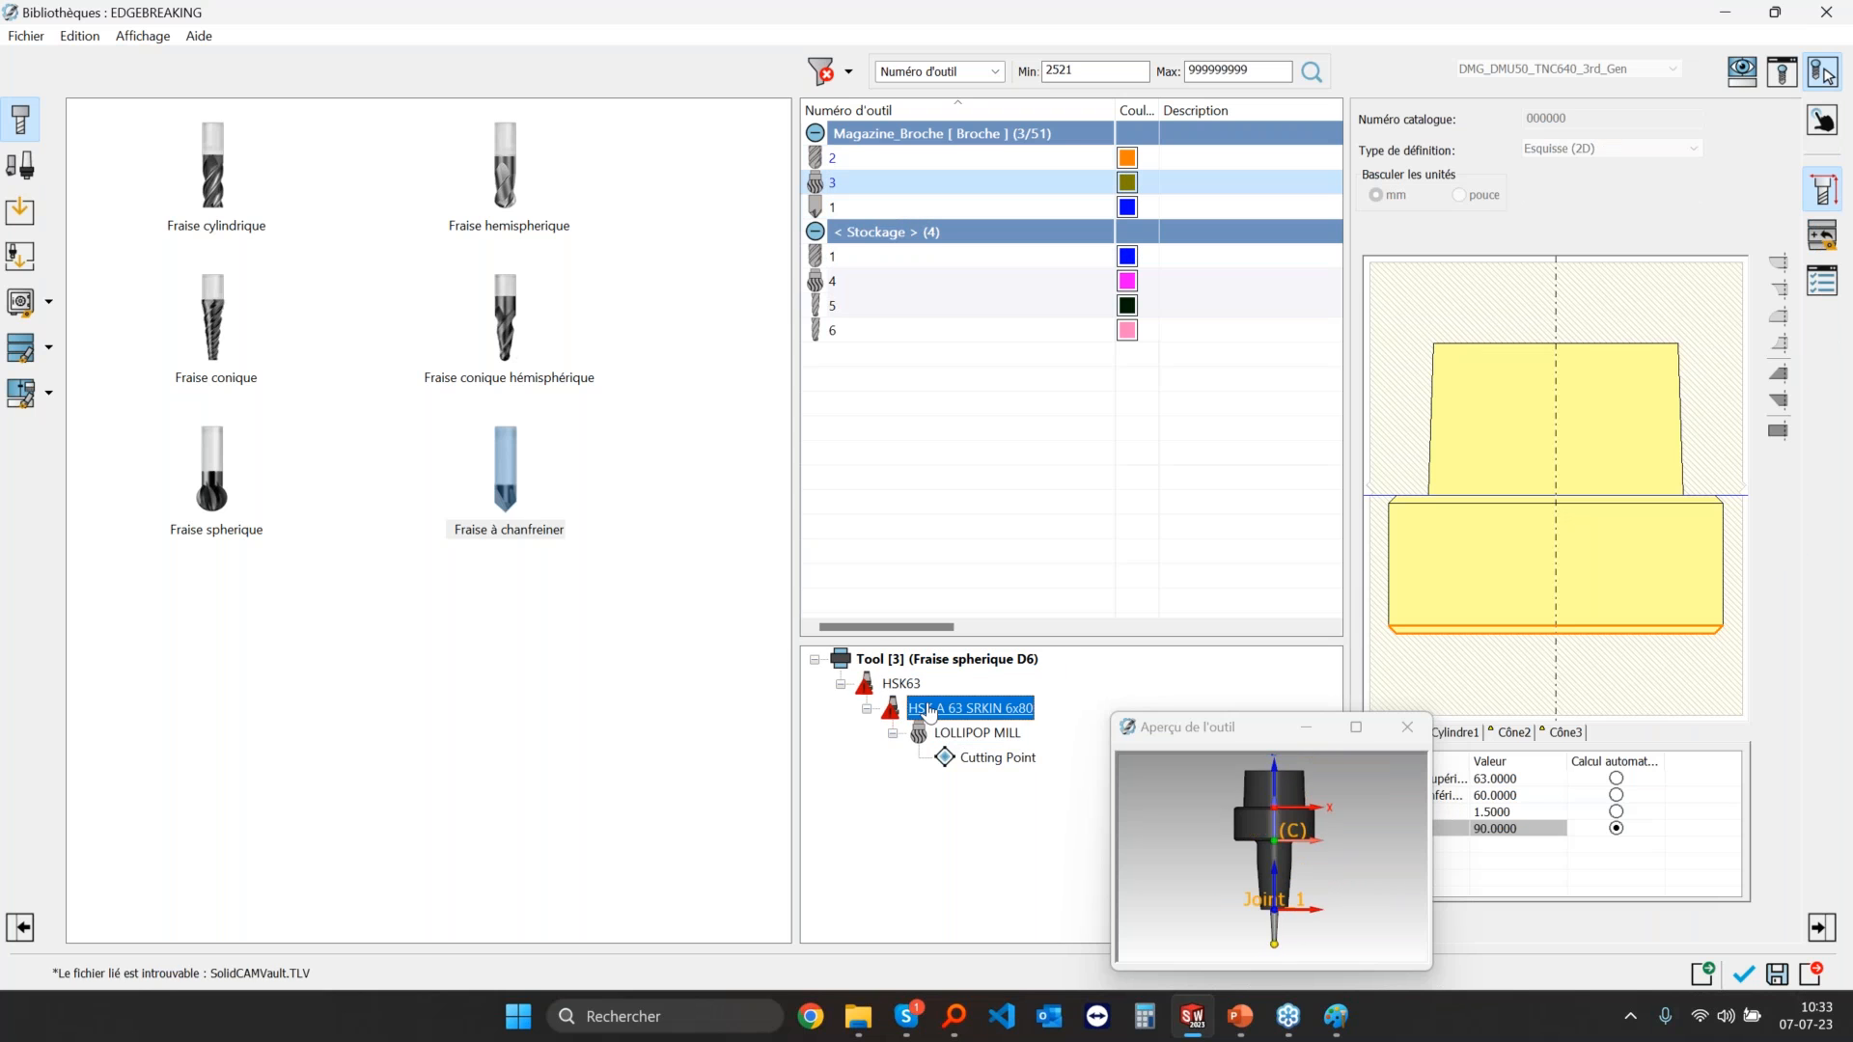
pyautogui.rightClick(912, 691)
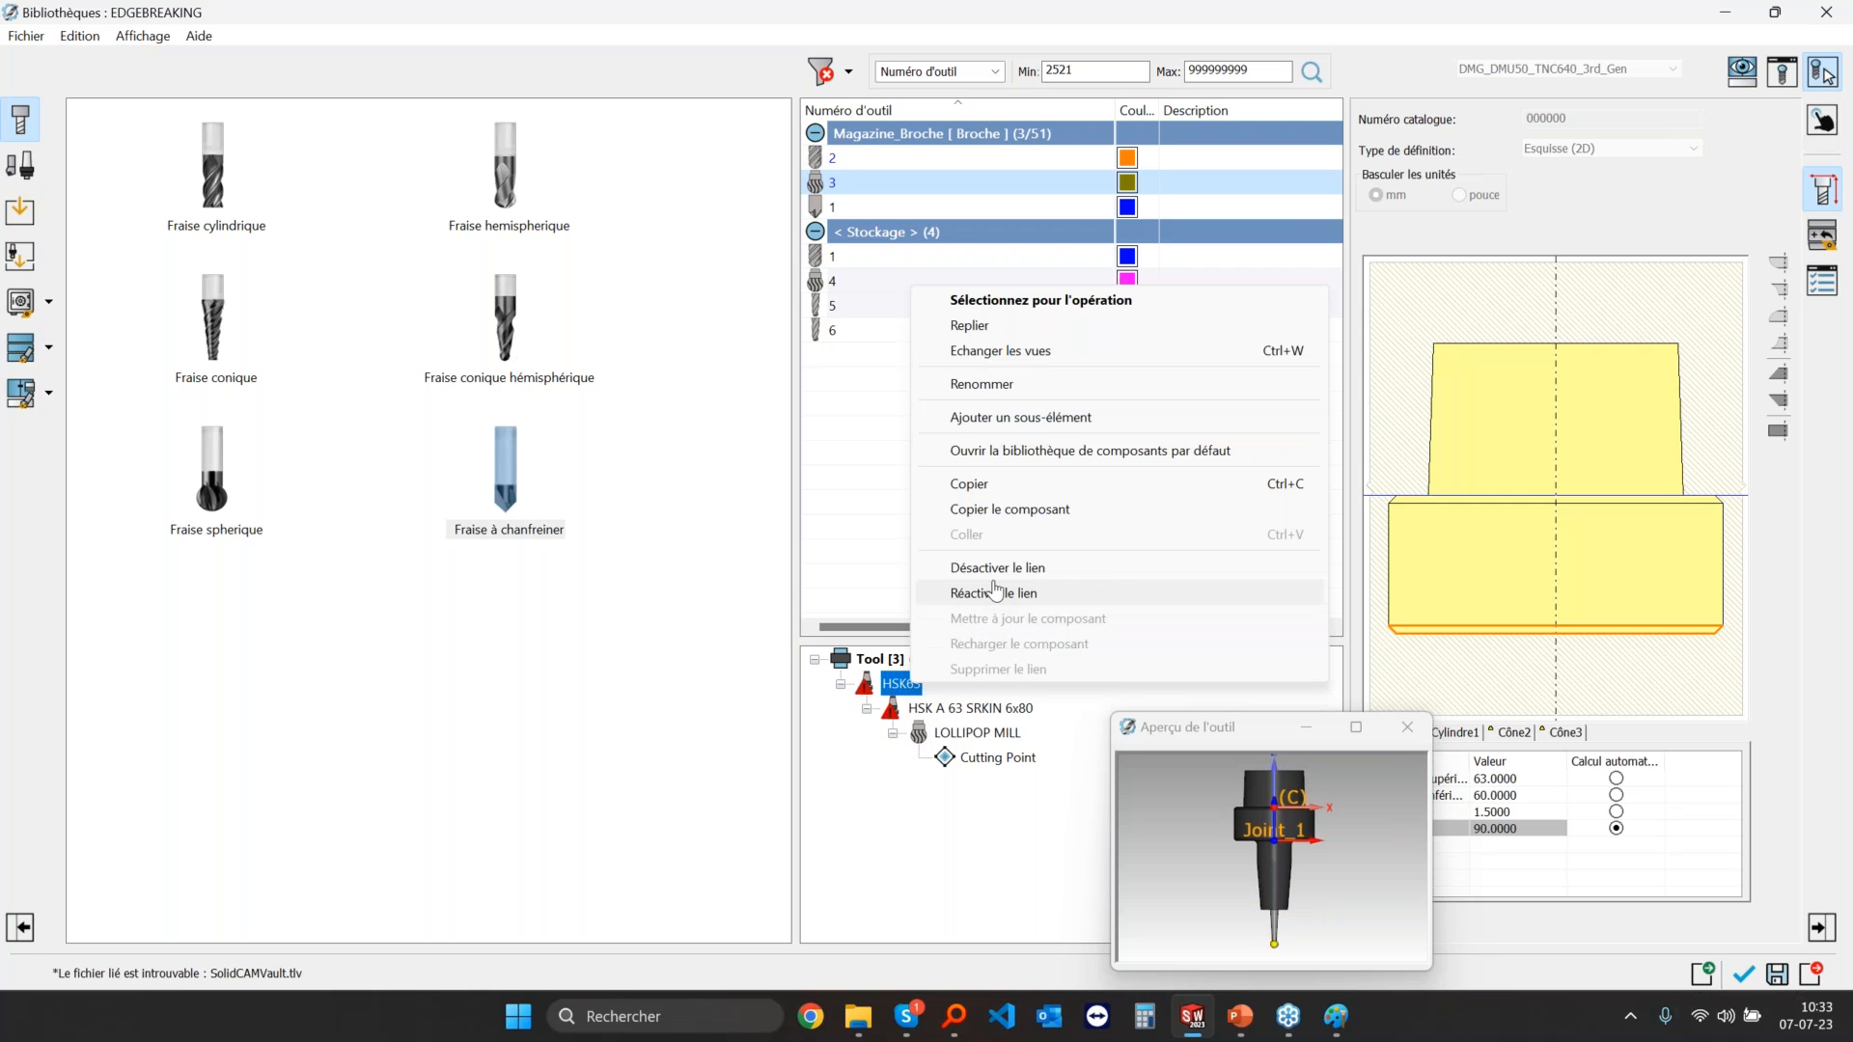
pyautogui.click(999, 508)
pyautogui.click(869, 207)
pyautogui.rightClick(924, 659)
pyautogui.click(993, 623)
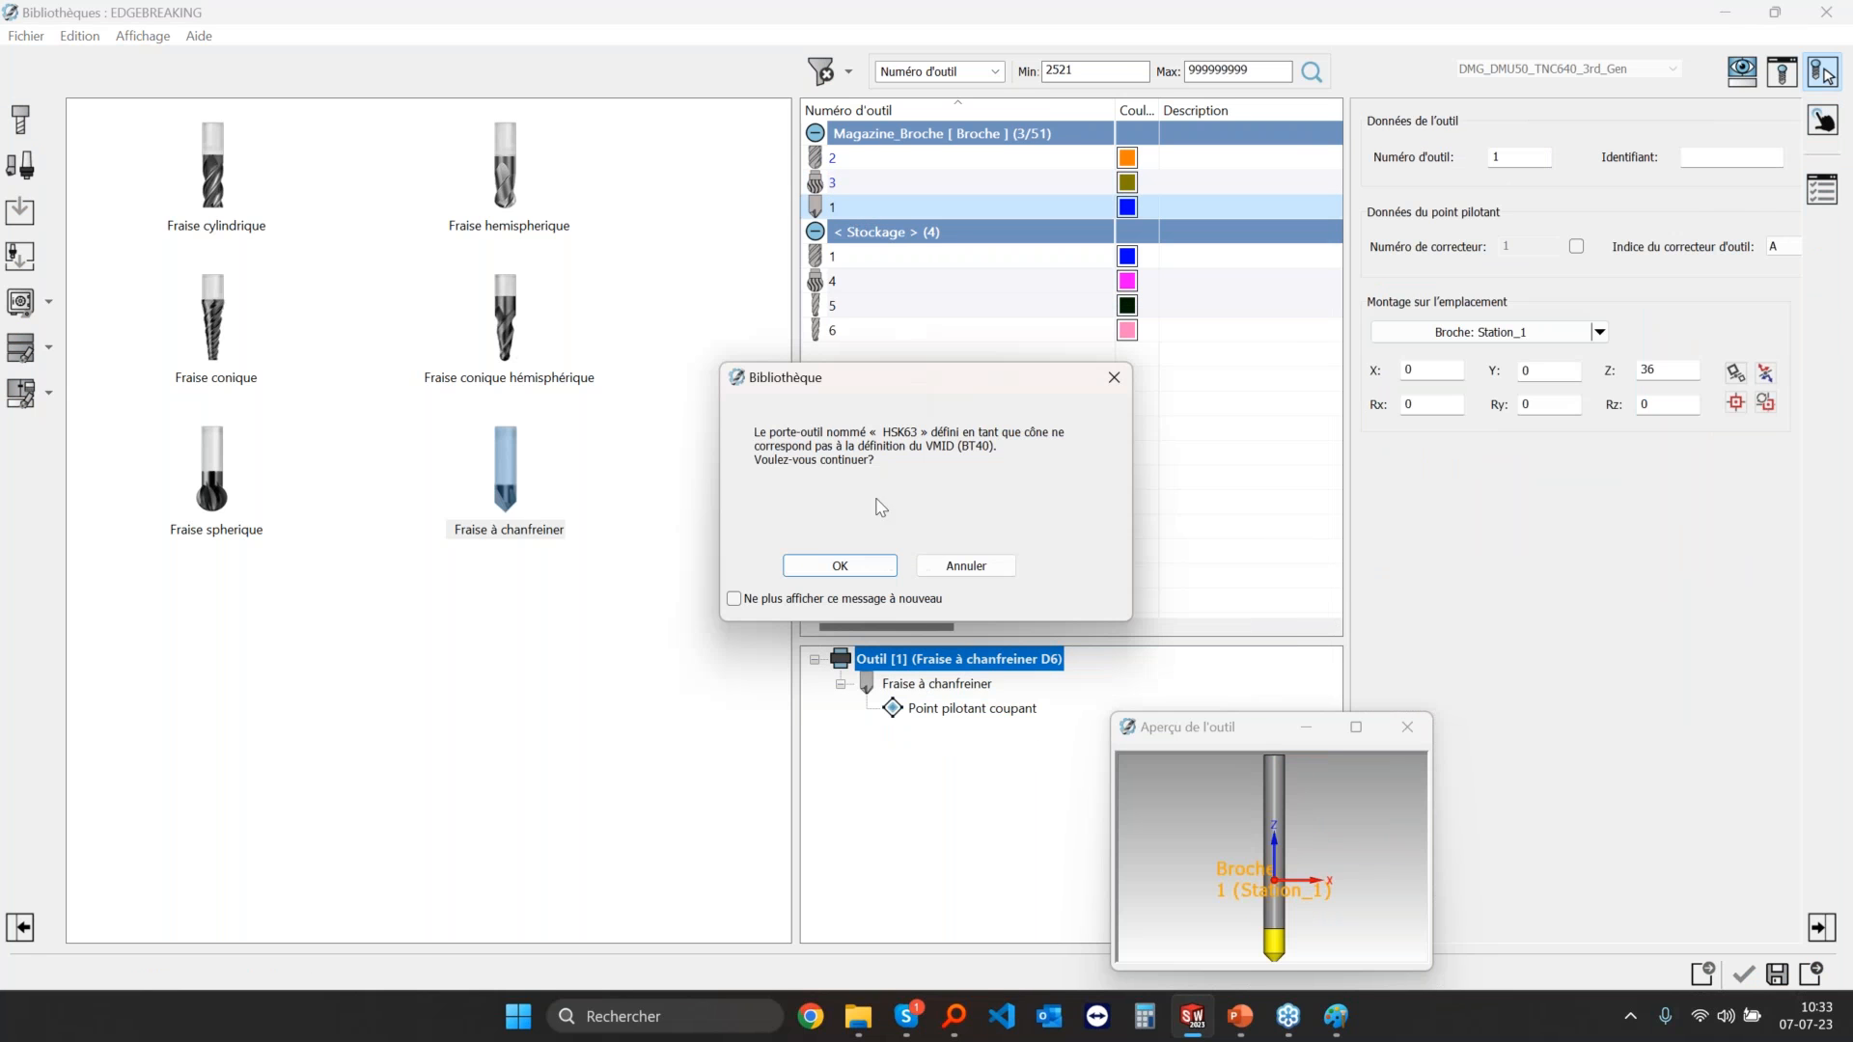
pyautogui.click(840, 571)
pyautogui.click(1278, 829)
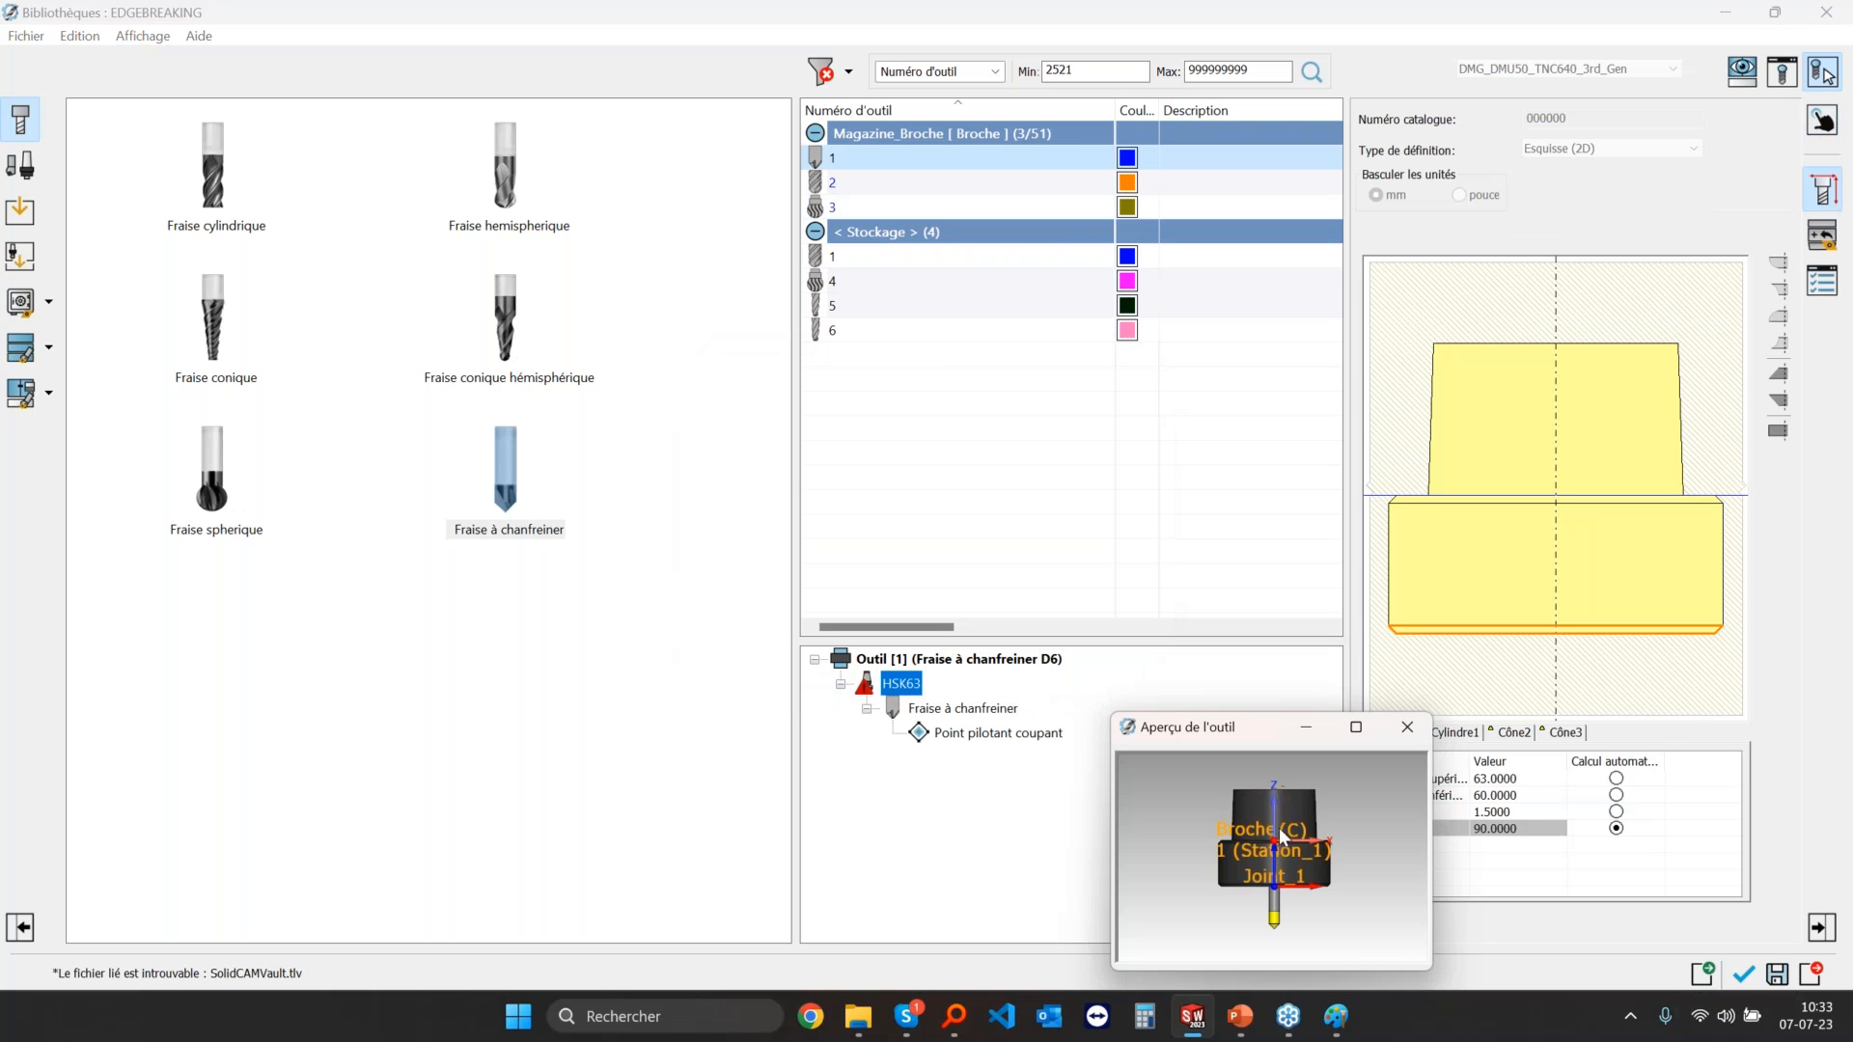
# Step: Copy the HSK A 63 SRKIN 6x80 holder from tool 3 and paste it under the HSK63 component of chamfer mill 1
pyautogui.click(836, 208)
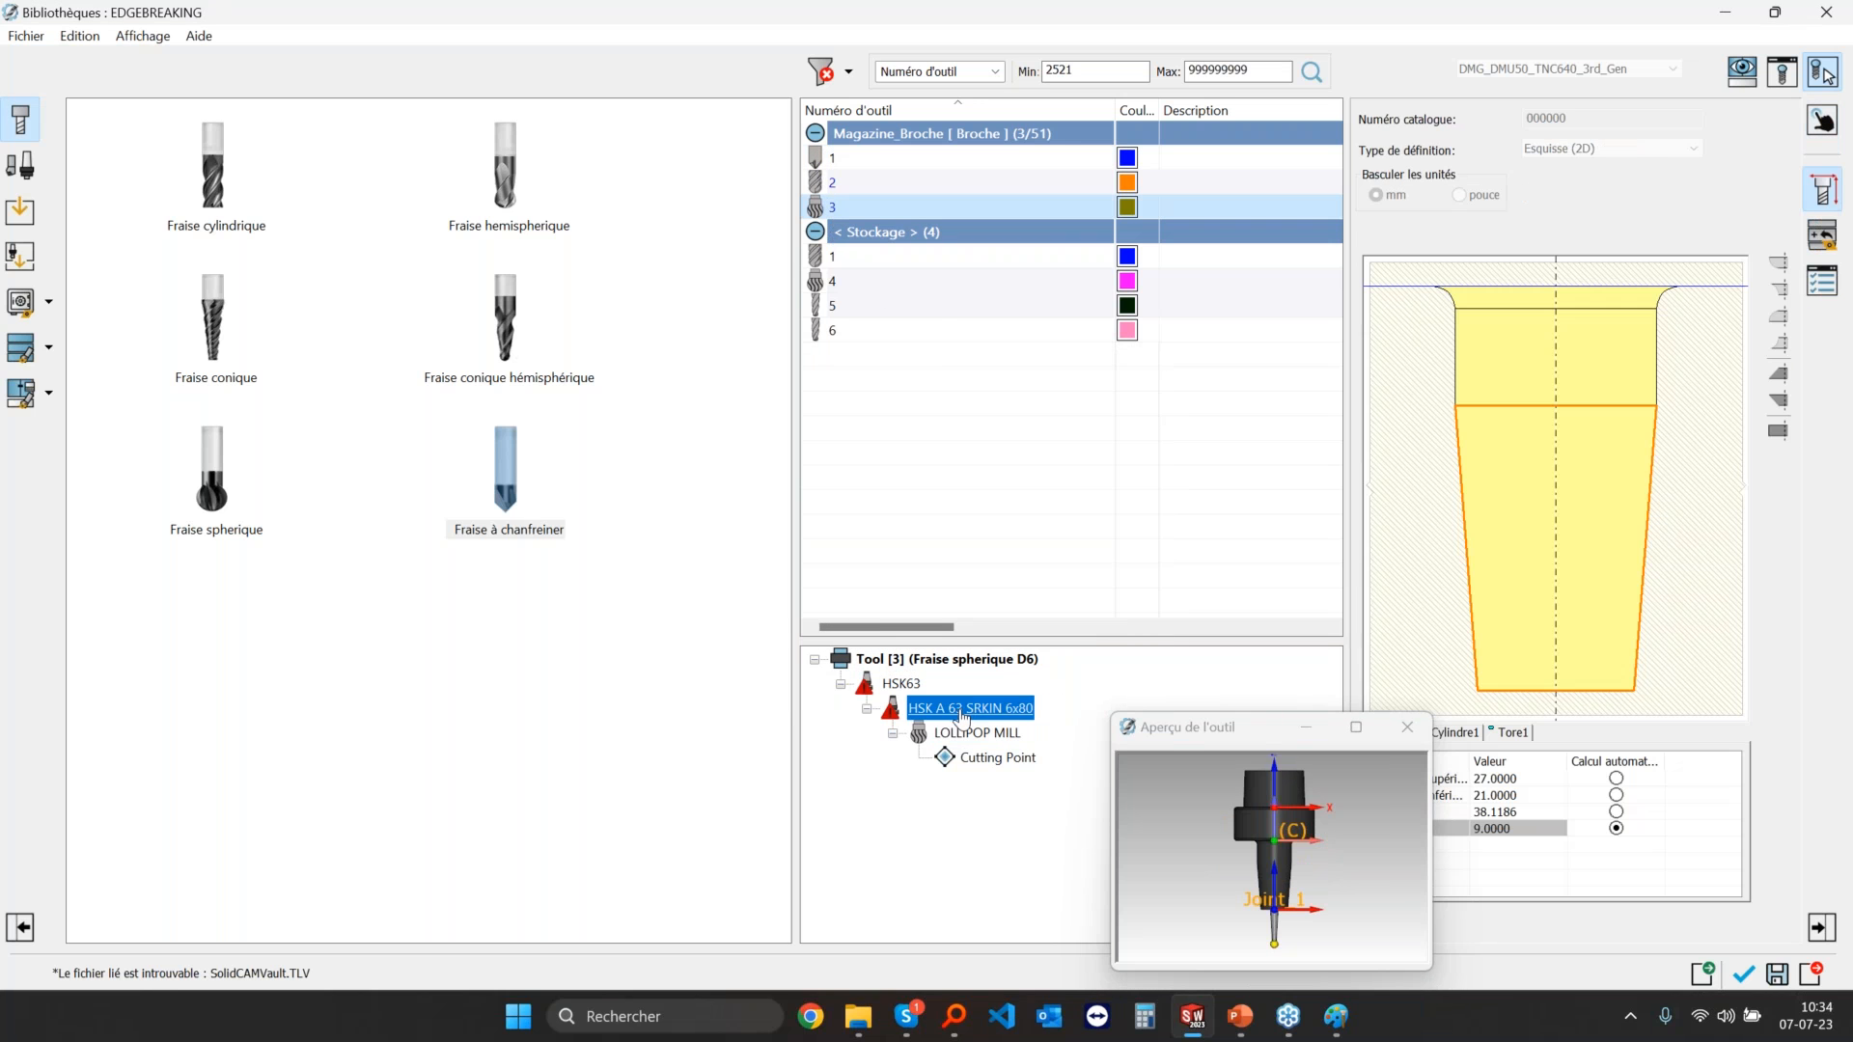
pyautogui.rightClick(965, 709)
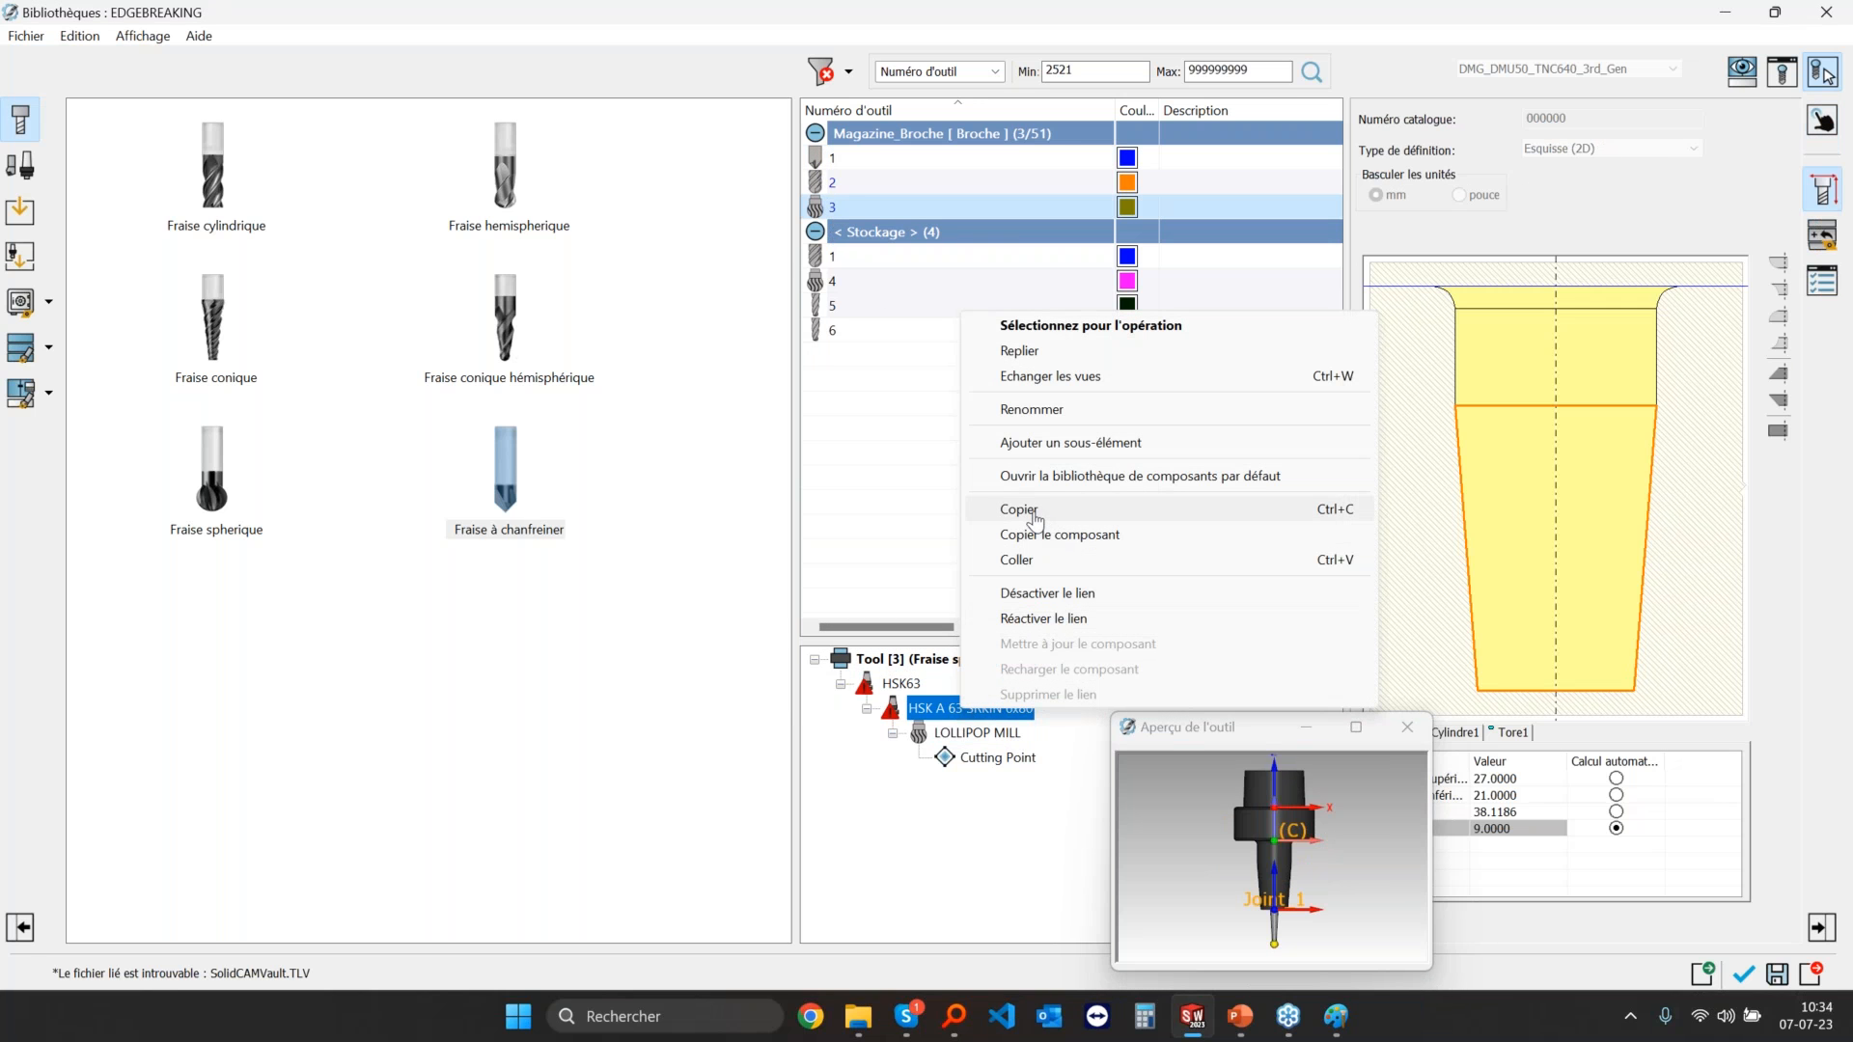
pyautogui.click(1047, 535)
pyautogui.click(838, 159)
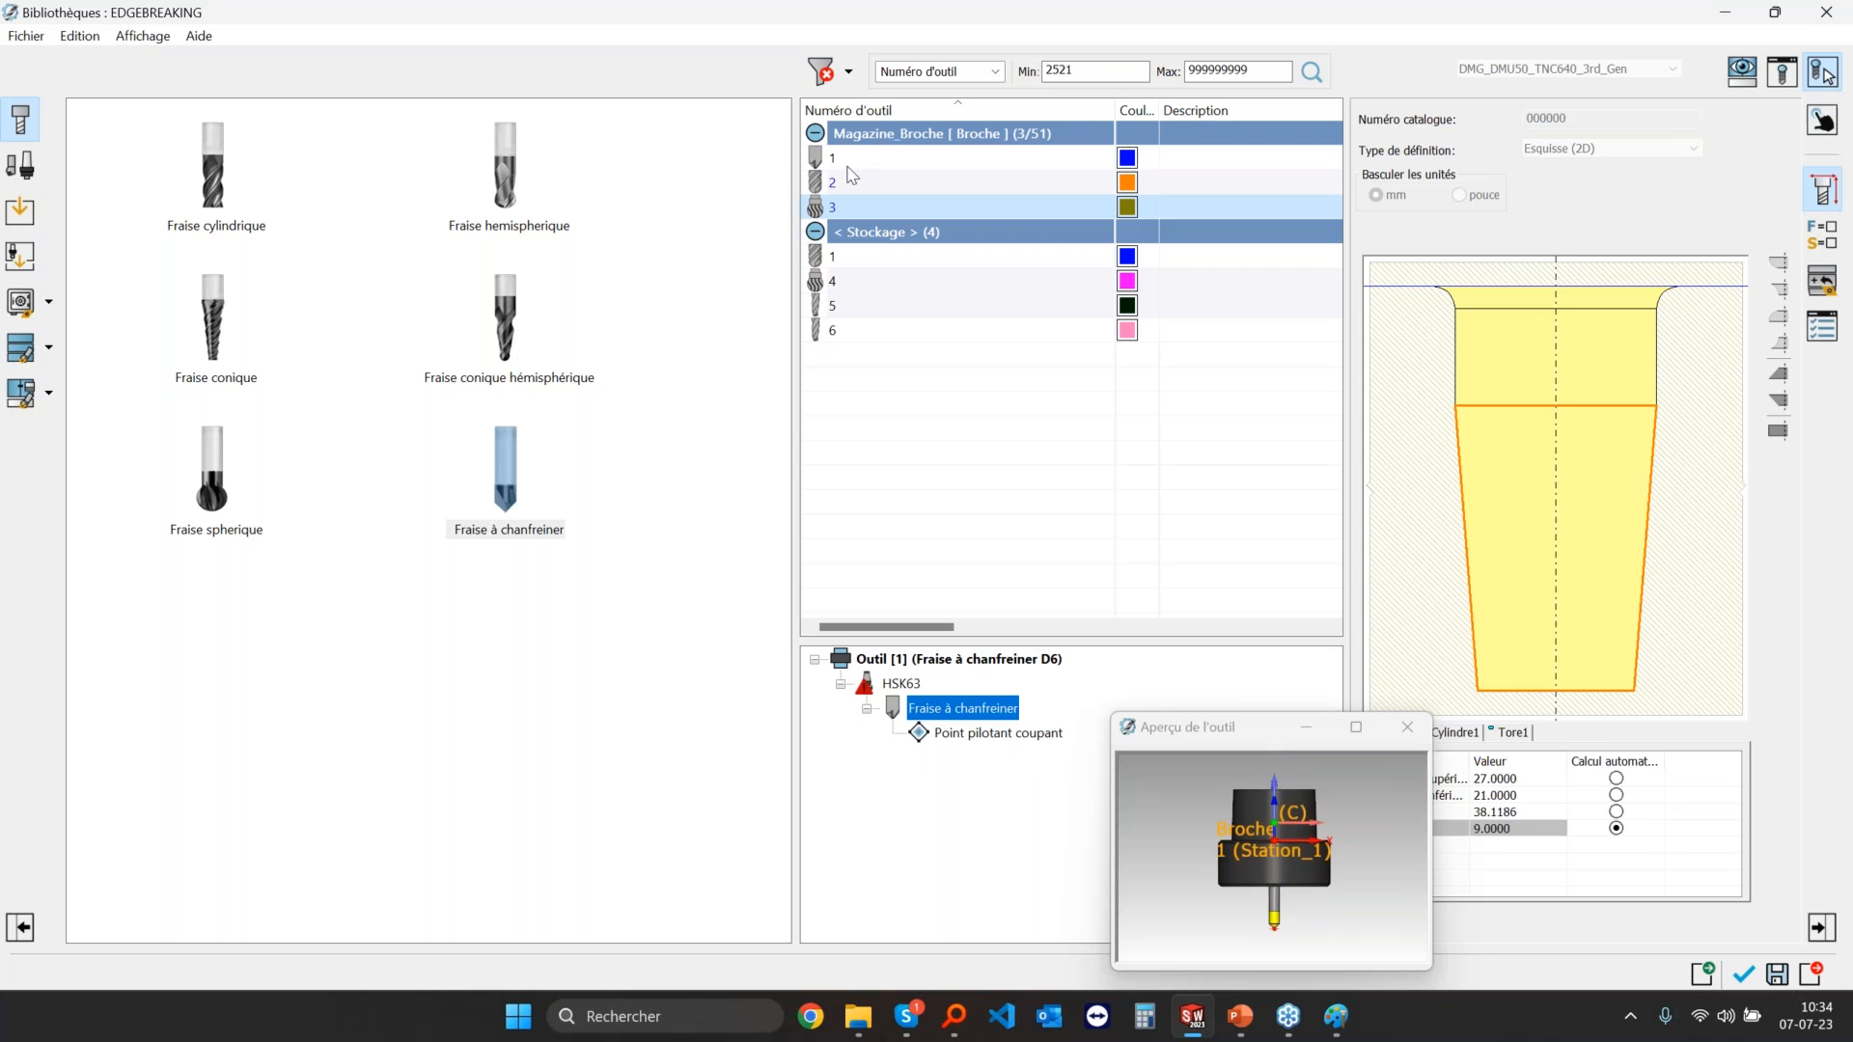
pyautogui.rightClick(903, 683)
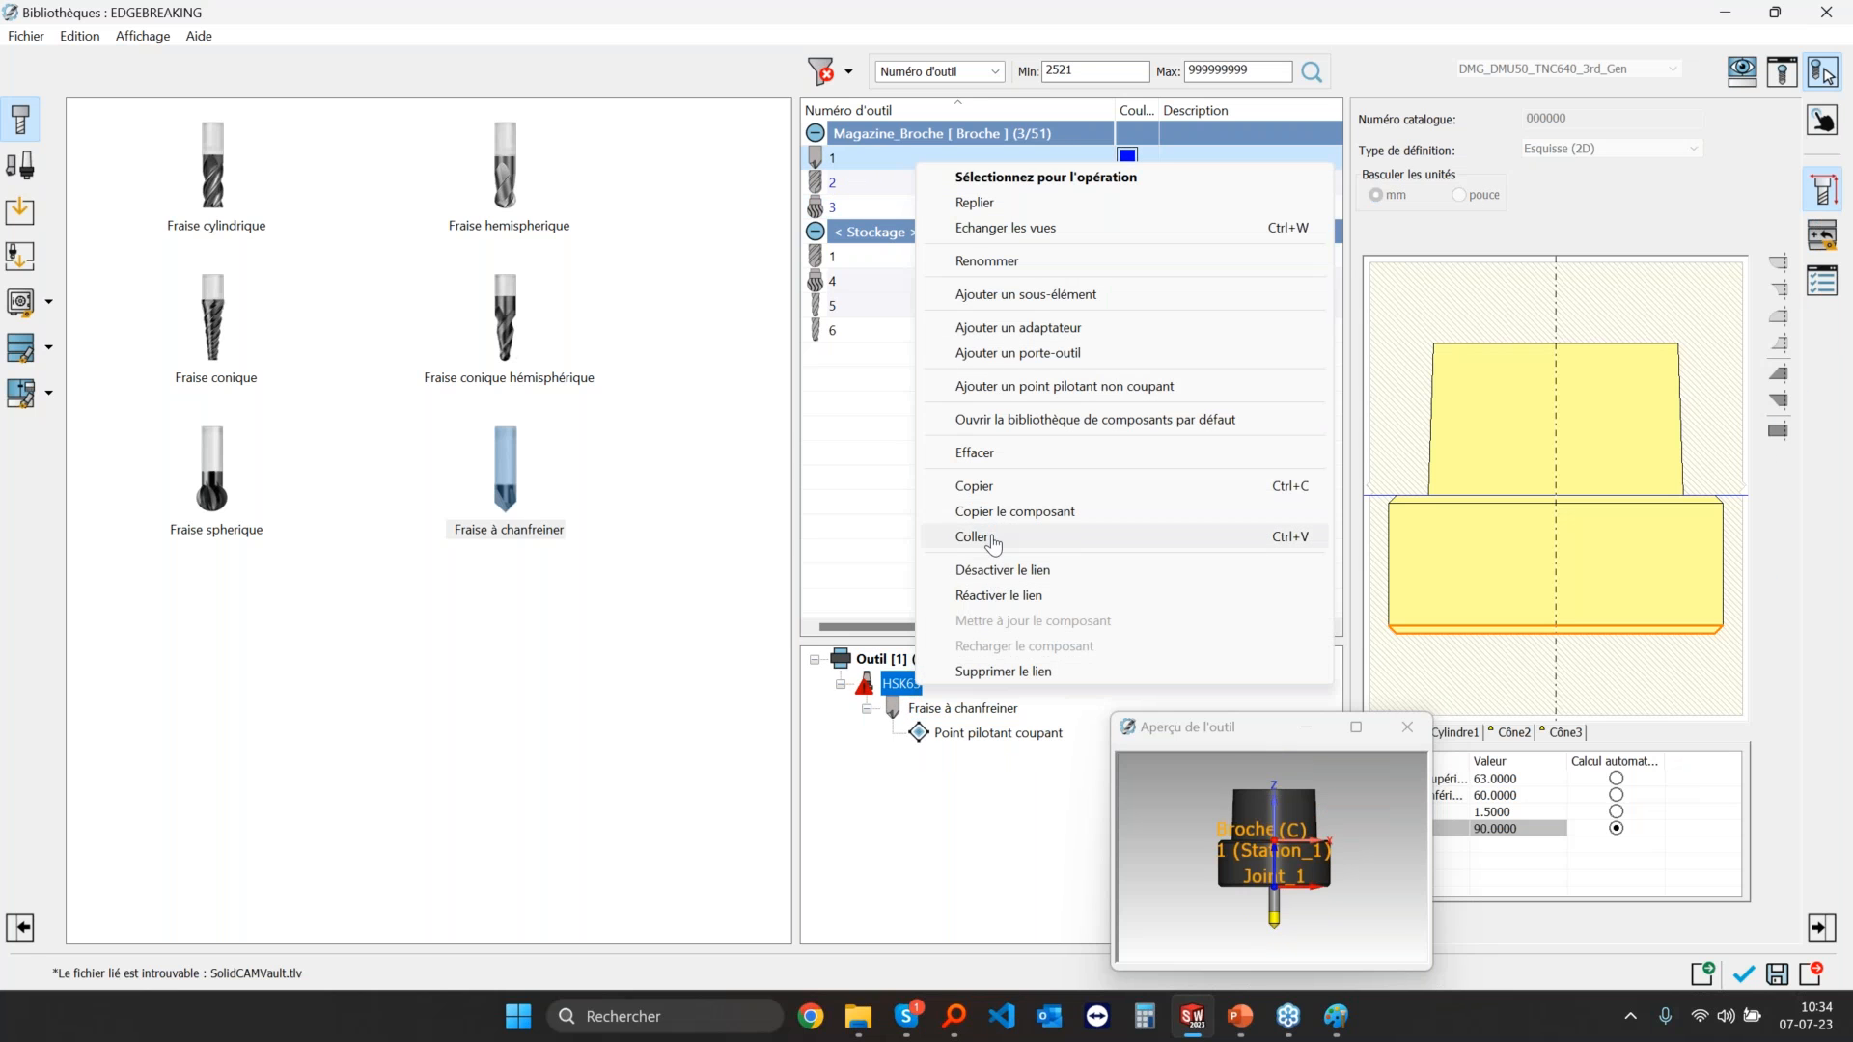
pyautogui.click(994, 541)
# Step: Set the outside length of chamfer mill 1 to 30 mm and assign the tool to the Ebavurage 3 axes_1 operation
pyautogui.click(987, 732)
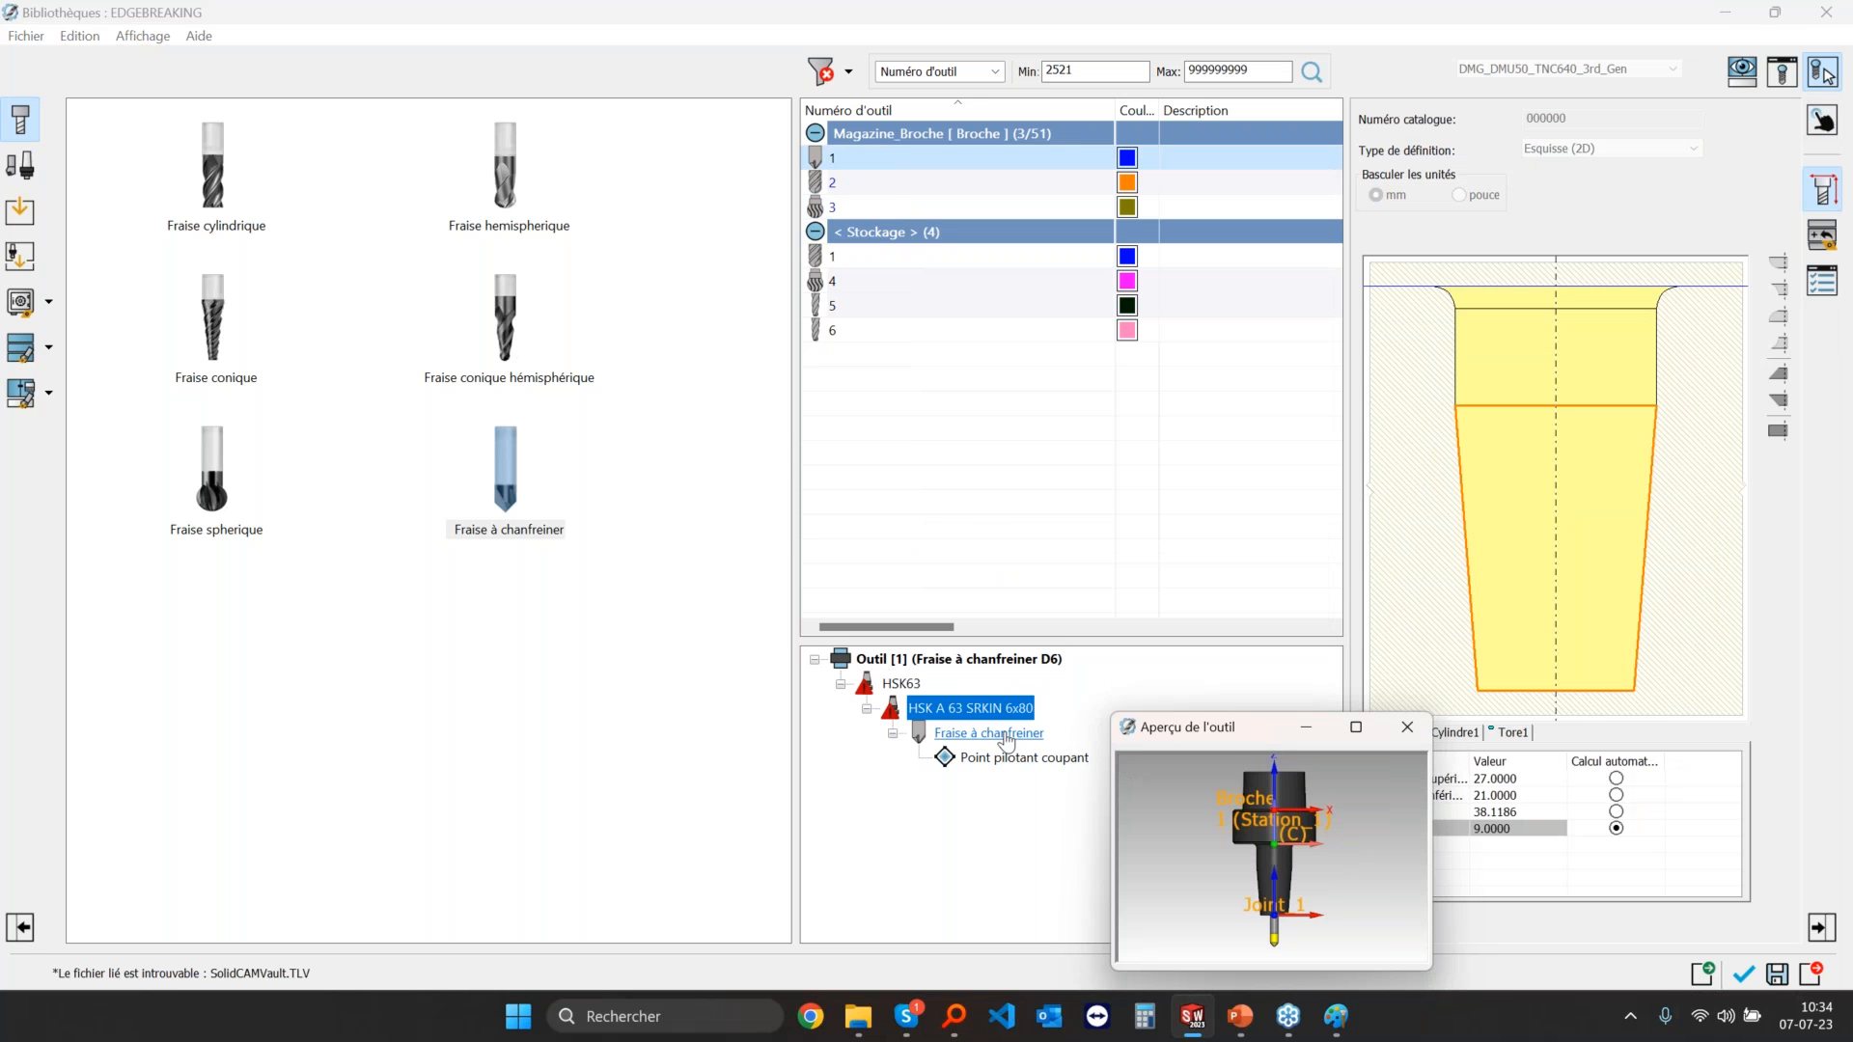
pyautogui.moveTo(1606, 521); pyautogui.dragTo(1369, 534)
pyautogui.write('30')
pyautogui.click(1581, 572)
pyautogui.click(1741, 983)
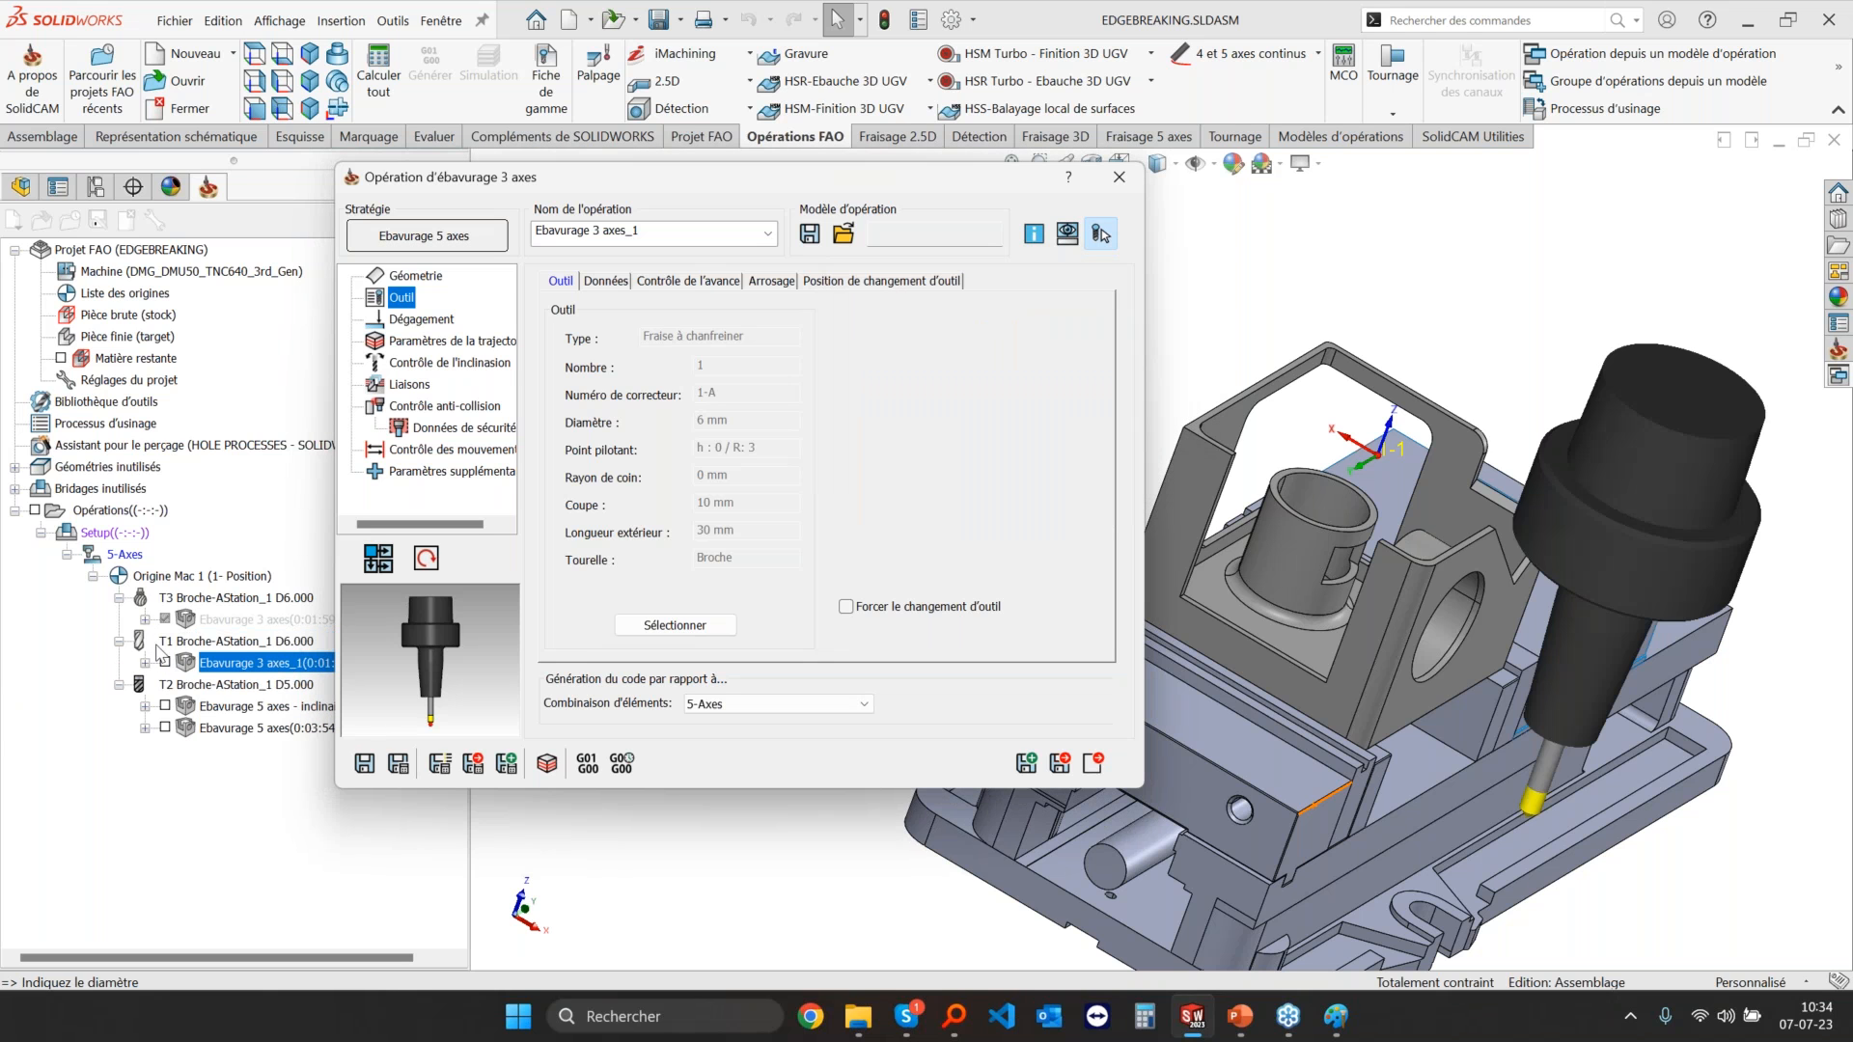
# Step: Review the operation's tilt control settings and run its toolpath in the solid verification simulation
pyautogui.click(439, 362)
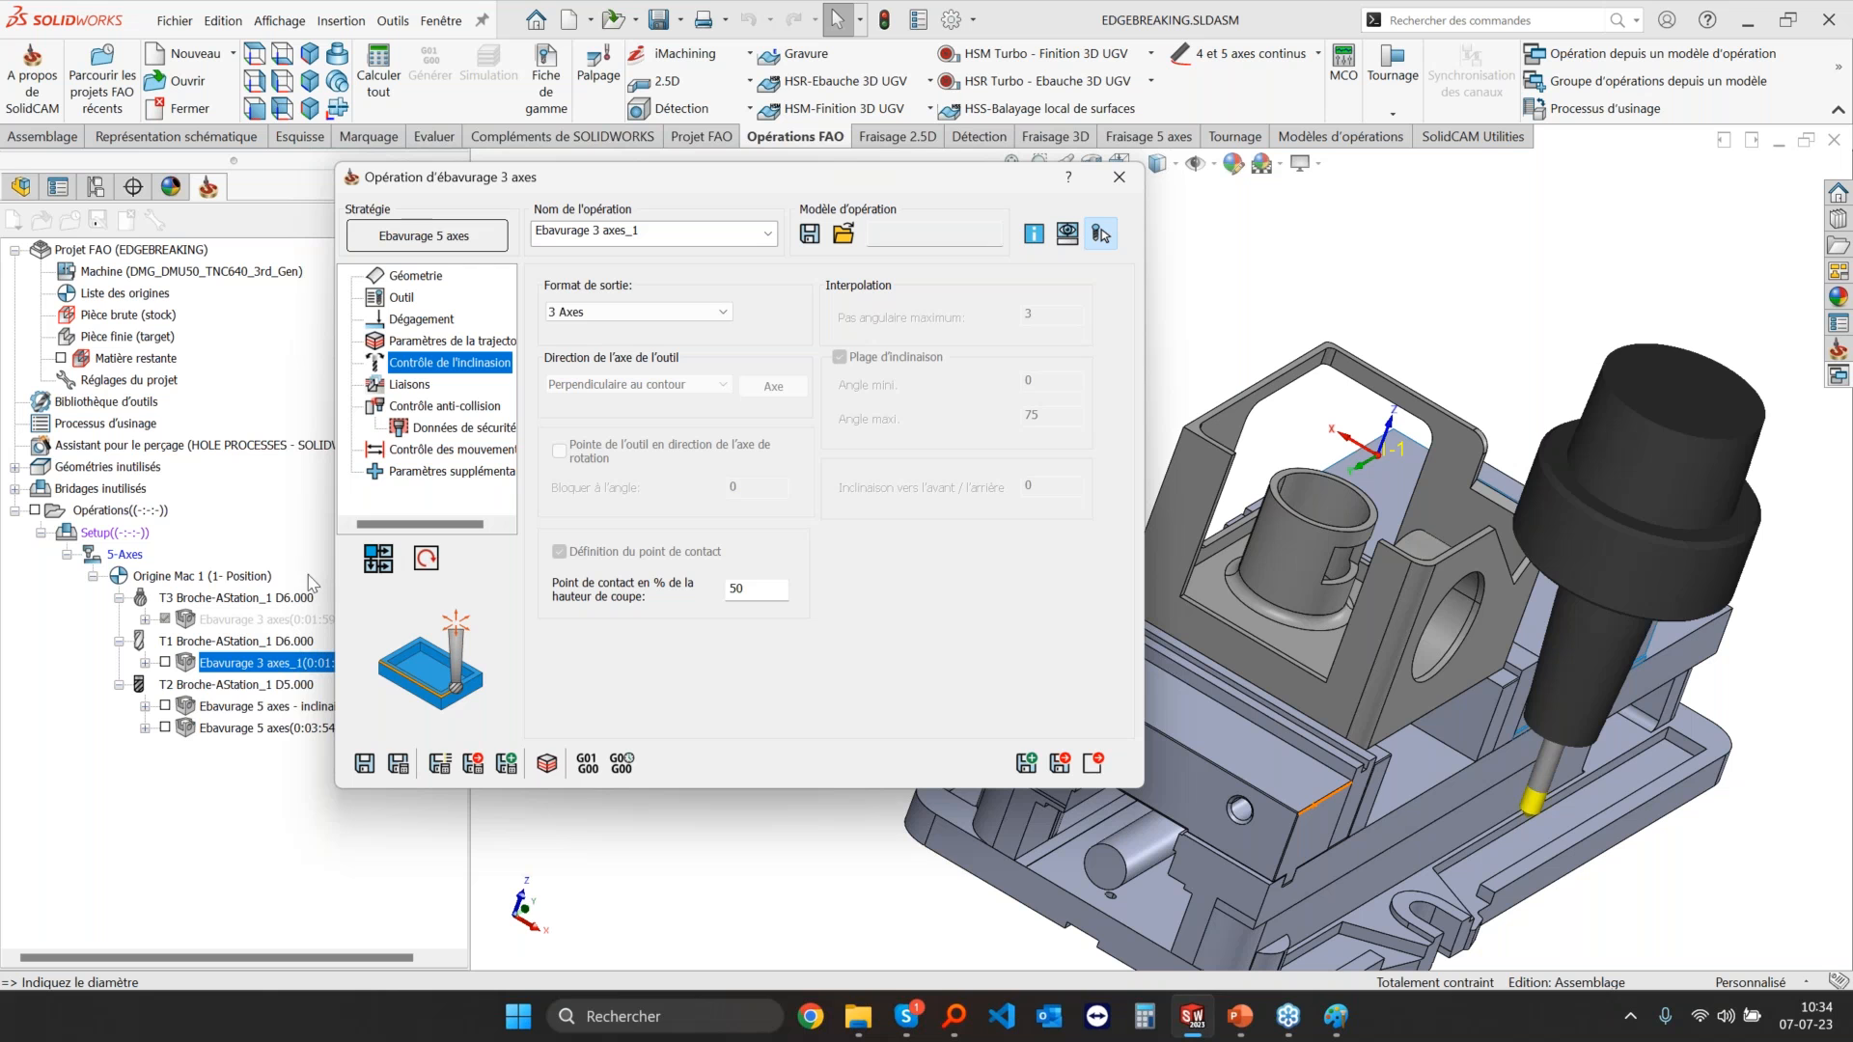
pyautogui.click(546, 763)
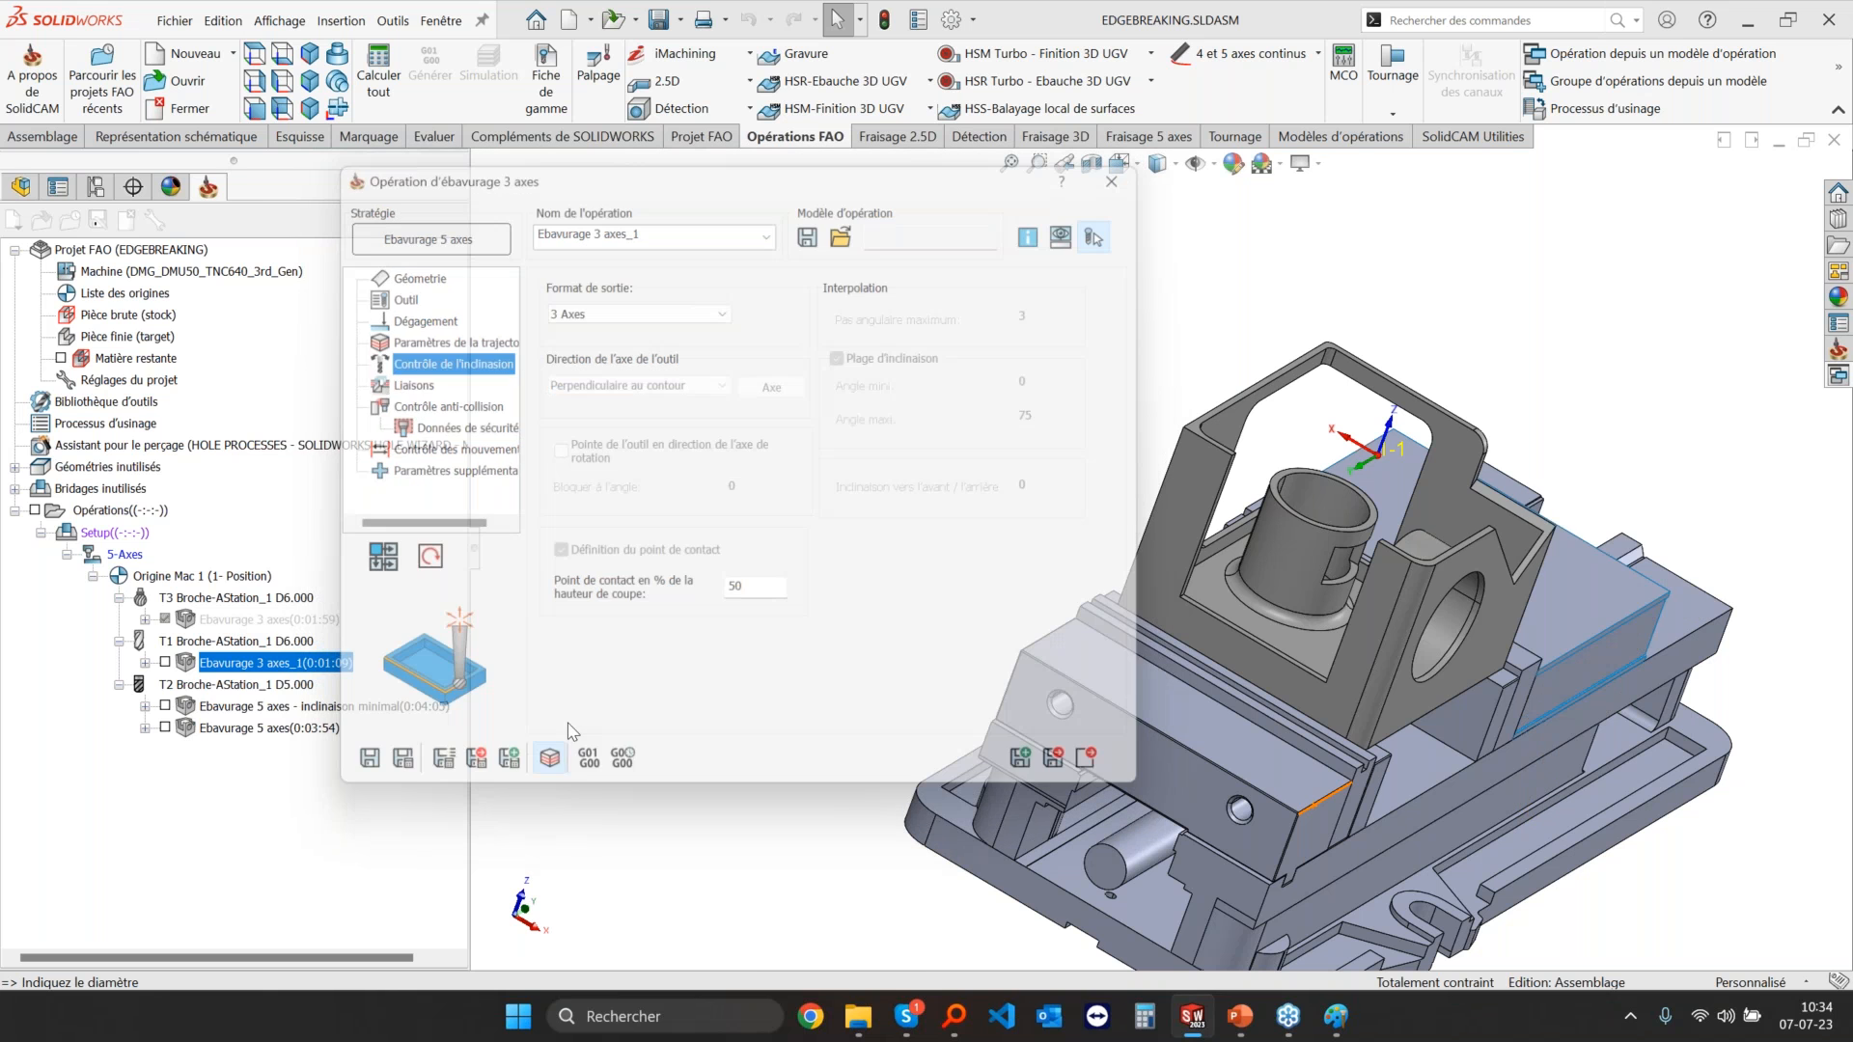
pyautogui.click(365, 265)
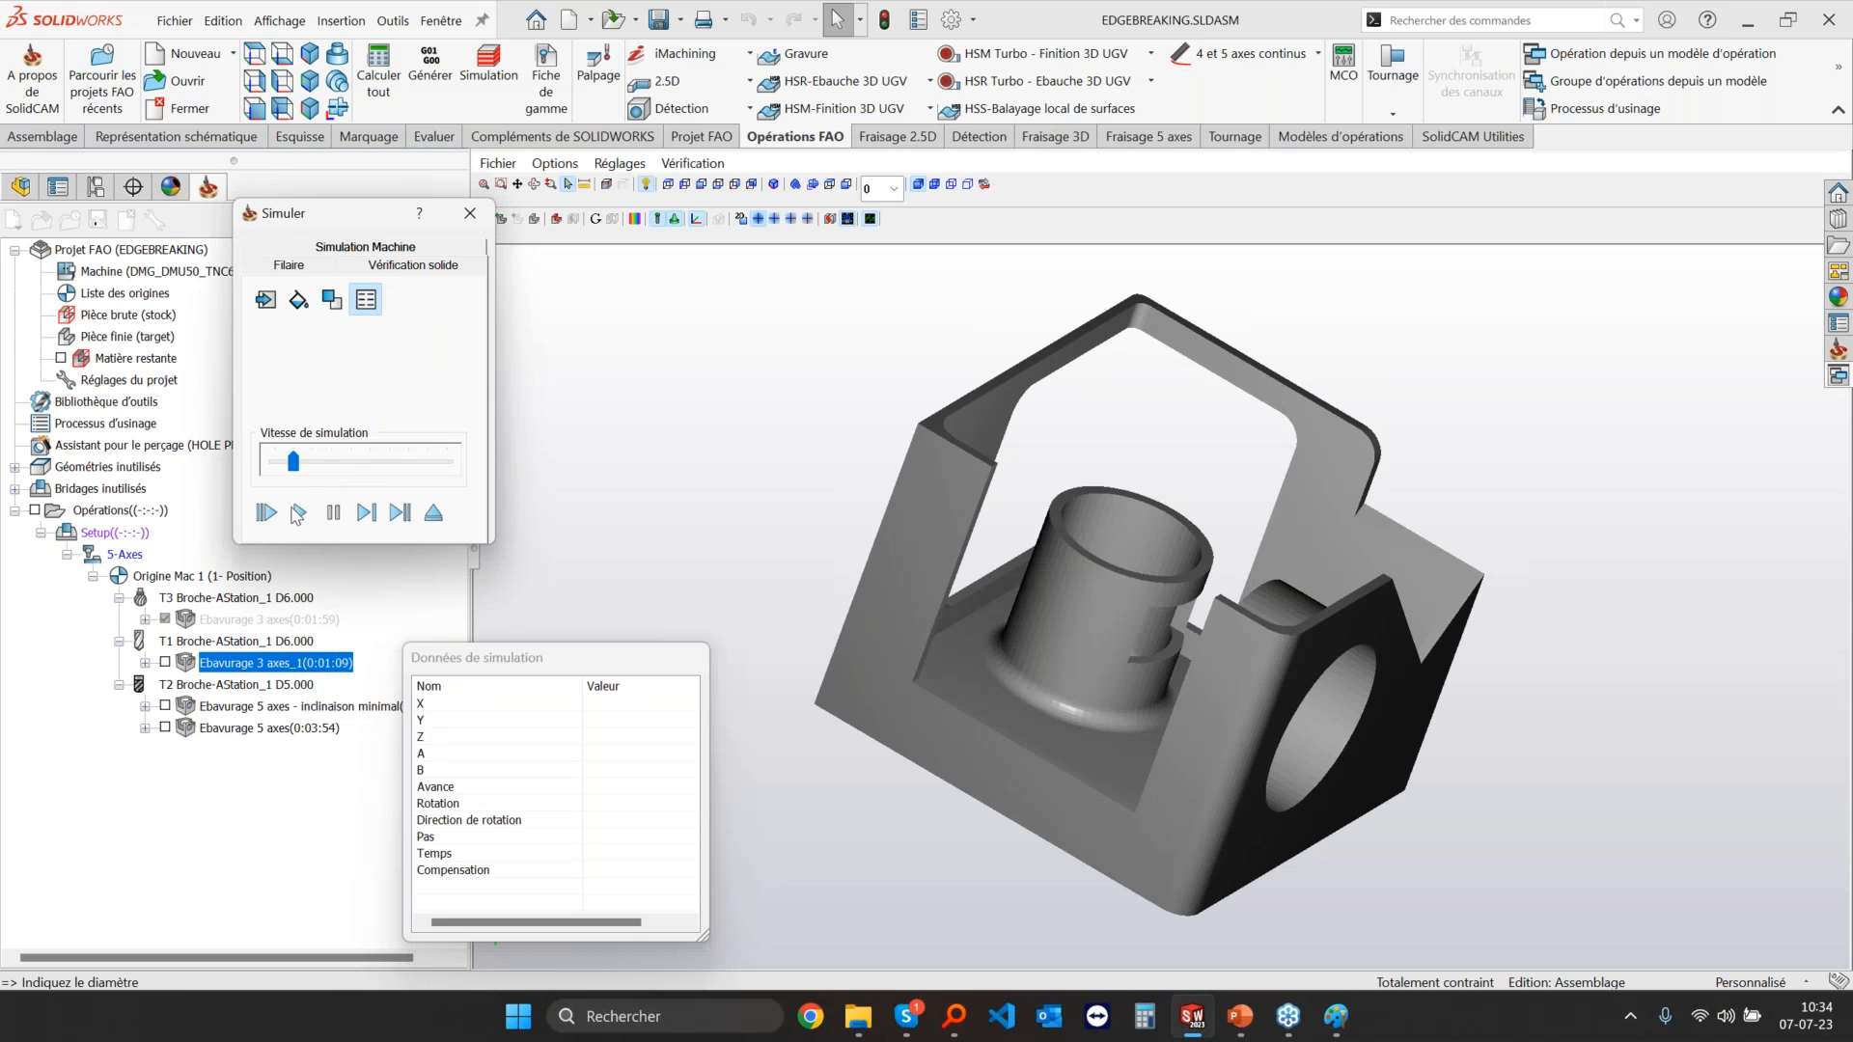
pyautogui.click(300, 513)
# Step: Examine the chamfer mill's path along the part's upper edges up close and raise the simulation speed to about mid-range
pyautogui.moveTo(1179, 575)
pyautogui.mouseDown(button='middle')
pyautogui.moveTo(1419, 592)
pyautogui.moveTo(1196, 603)
pyautogui.mouseUp(button='middle')
pyautogui.scroll(-2, 1197, 592)
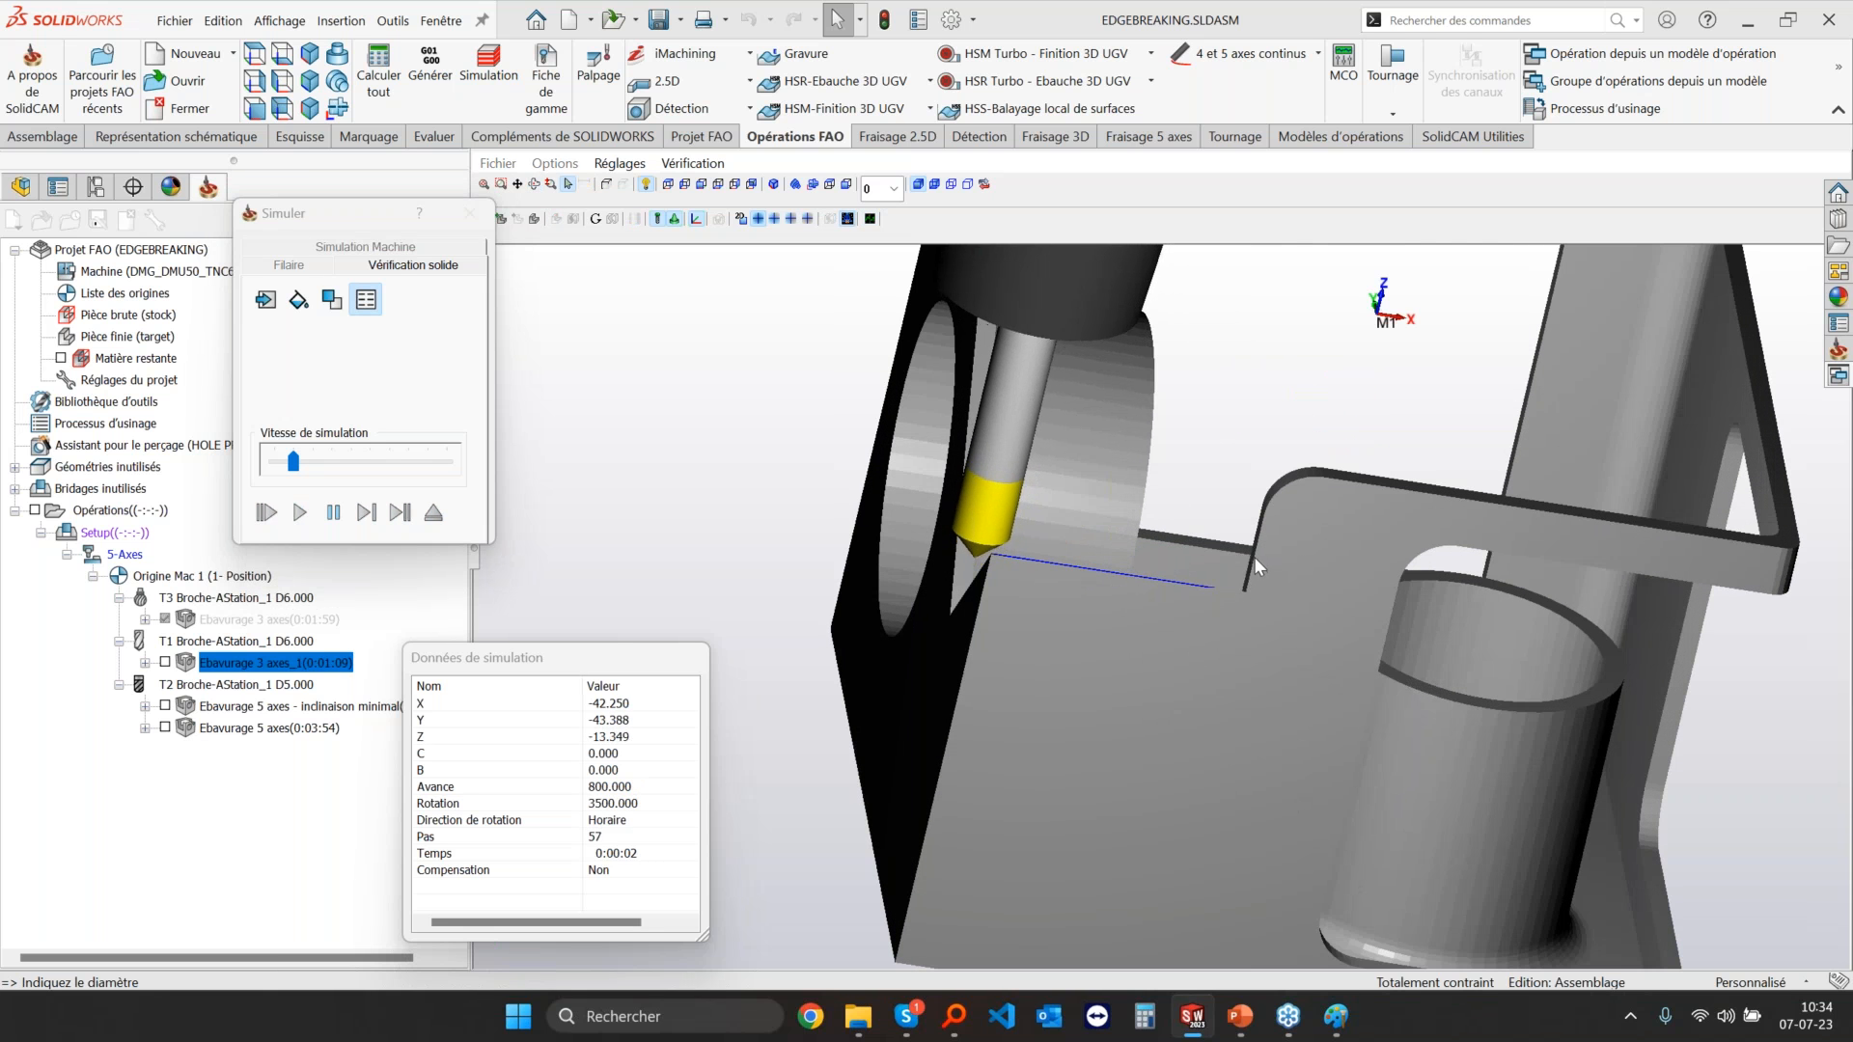
pyautogui.moveTo(1254, 560)
pyautogui.mouseDown(button='middle')
pyautogui.moveTo(1272, 573)
pyautogui.moveTo(1253, 537)
pyautogui.mouseUp(button='middle')
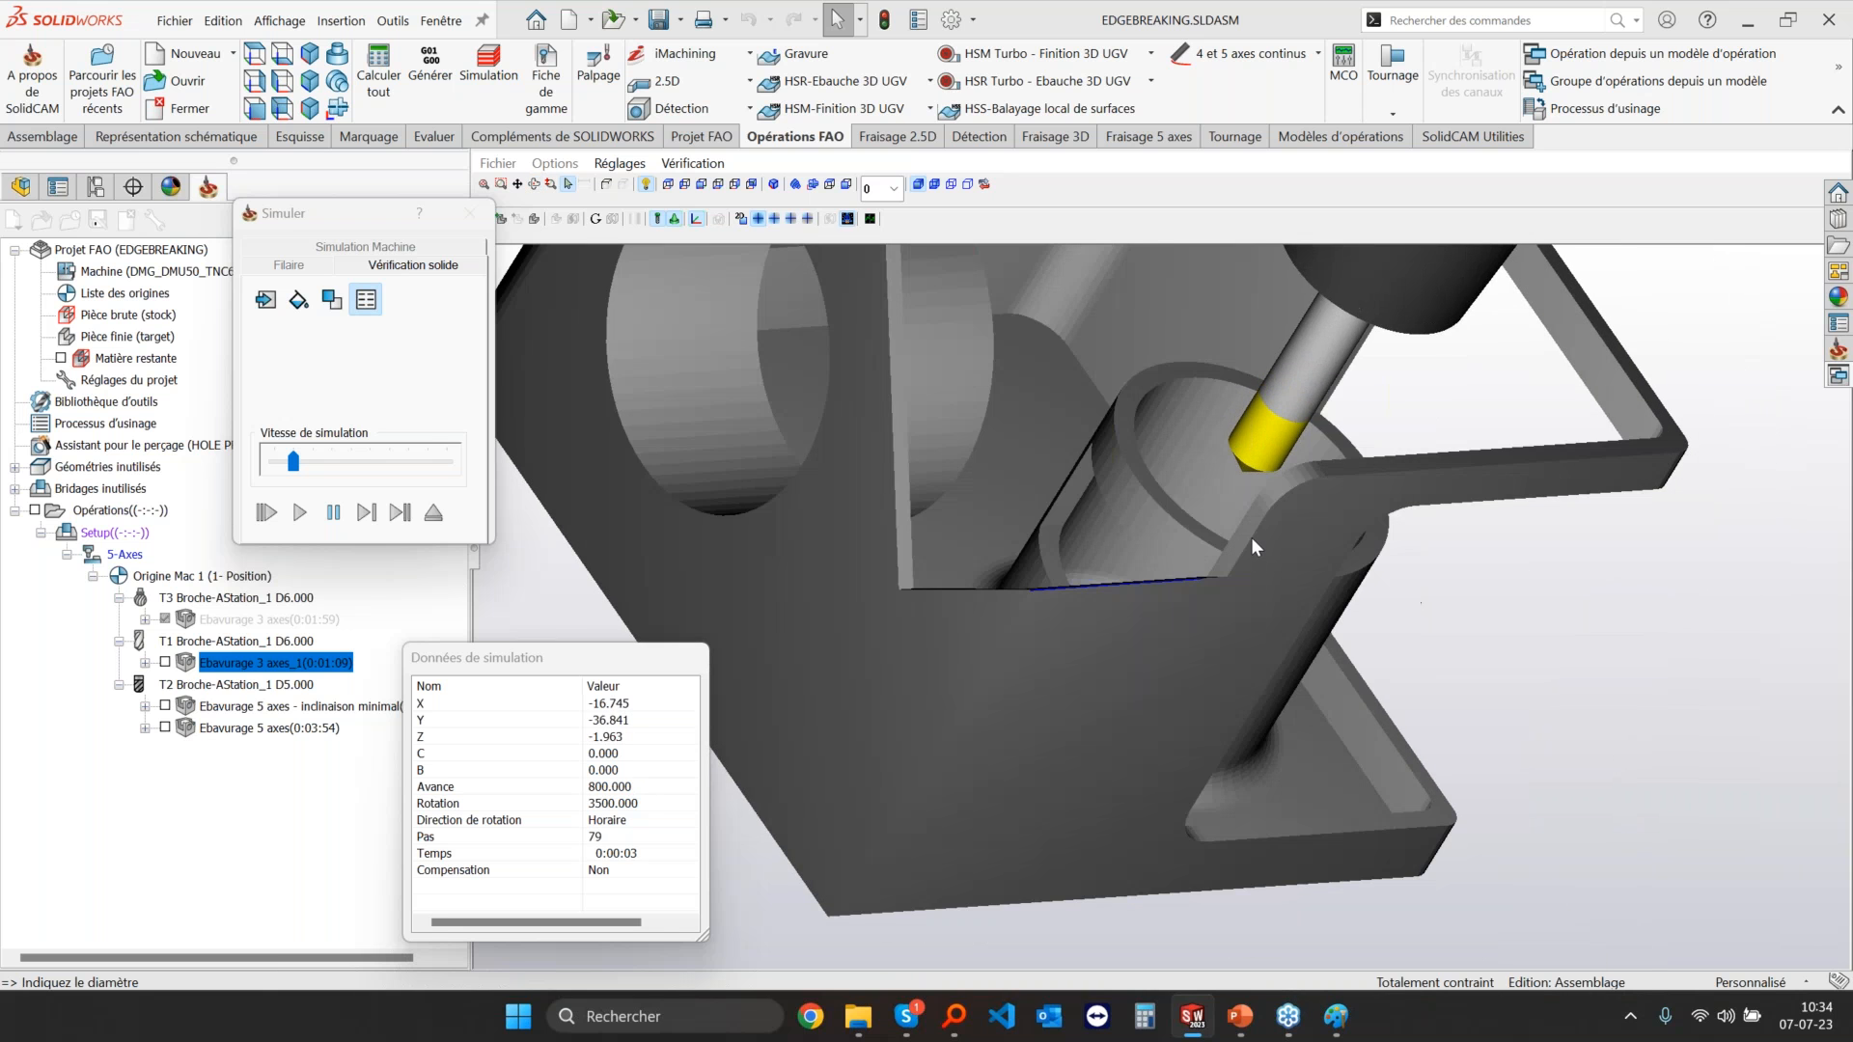
pyautogui.click(359, 466)
pyautogui.click(363, 466)
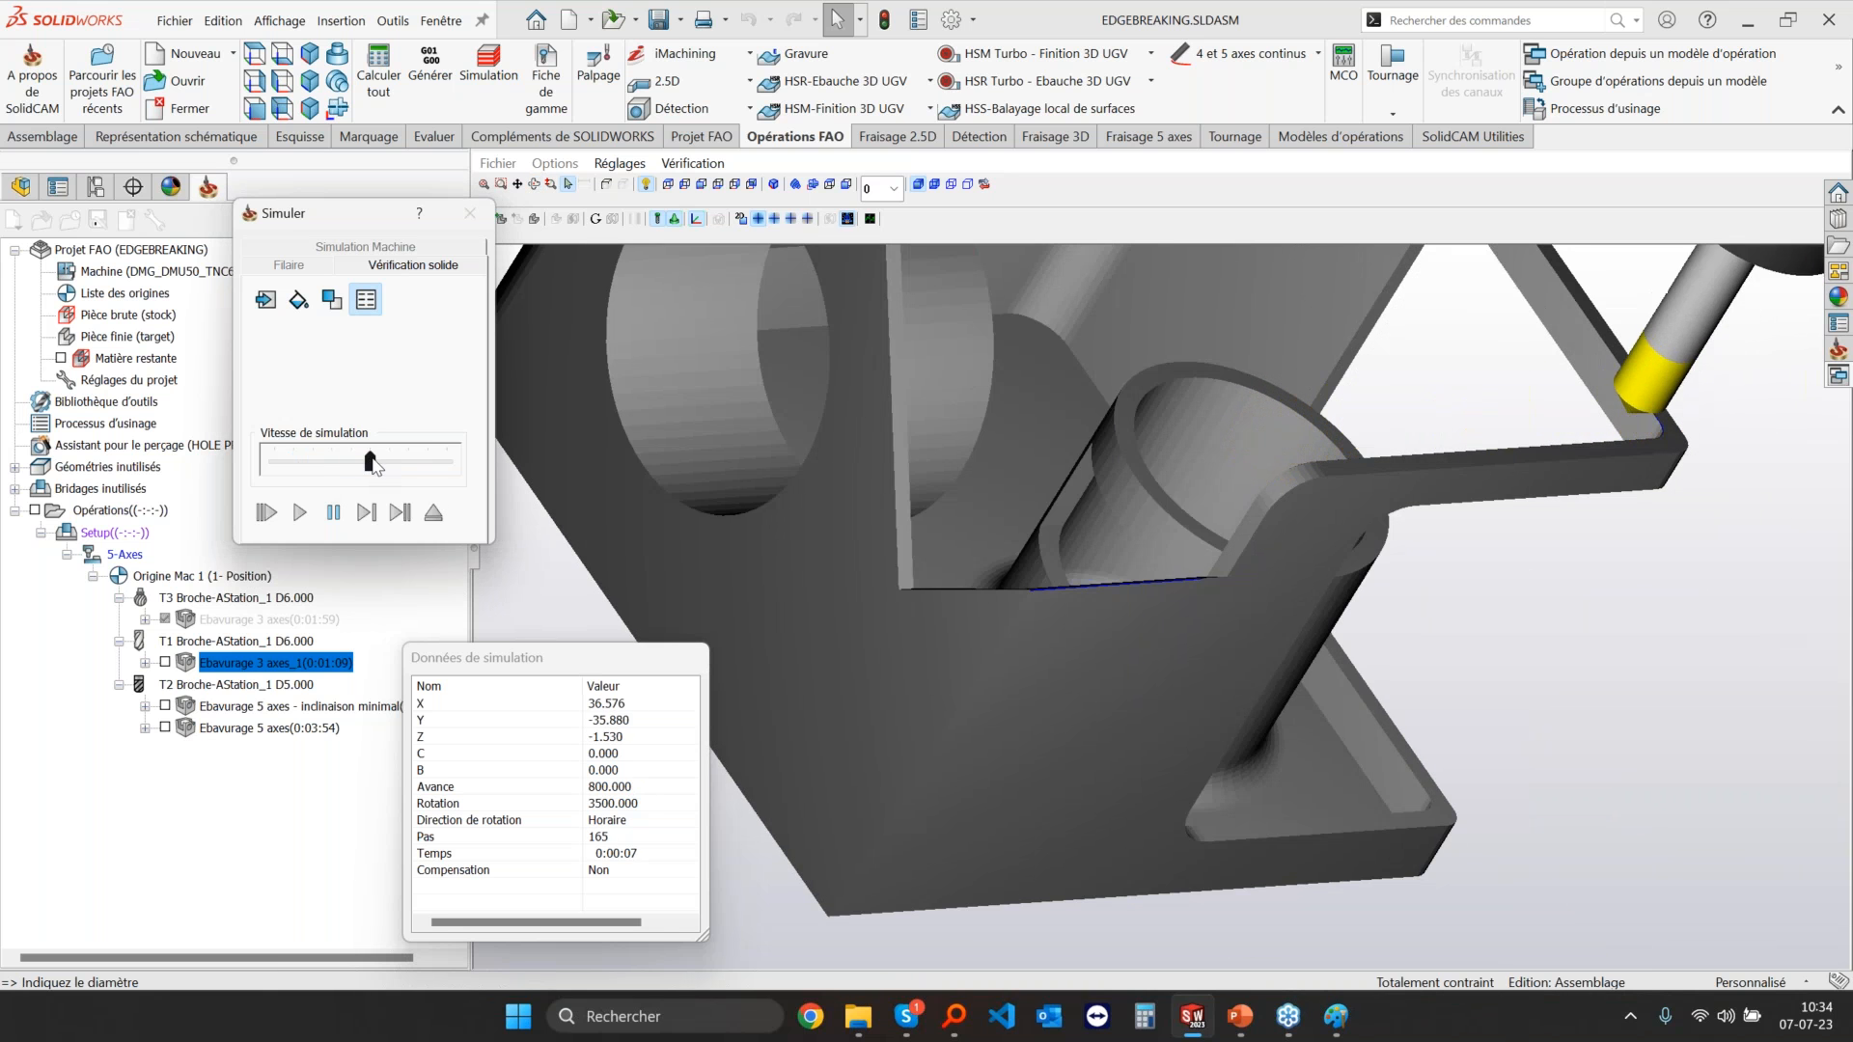
# Step: Raise the simulation speed further and run the chamfering toolpath through to its end
pyautogui.scroll(6, 1462, 488)
pyautogui.scroll(-3, 1438, 406)
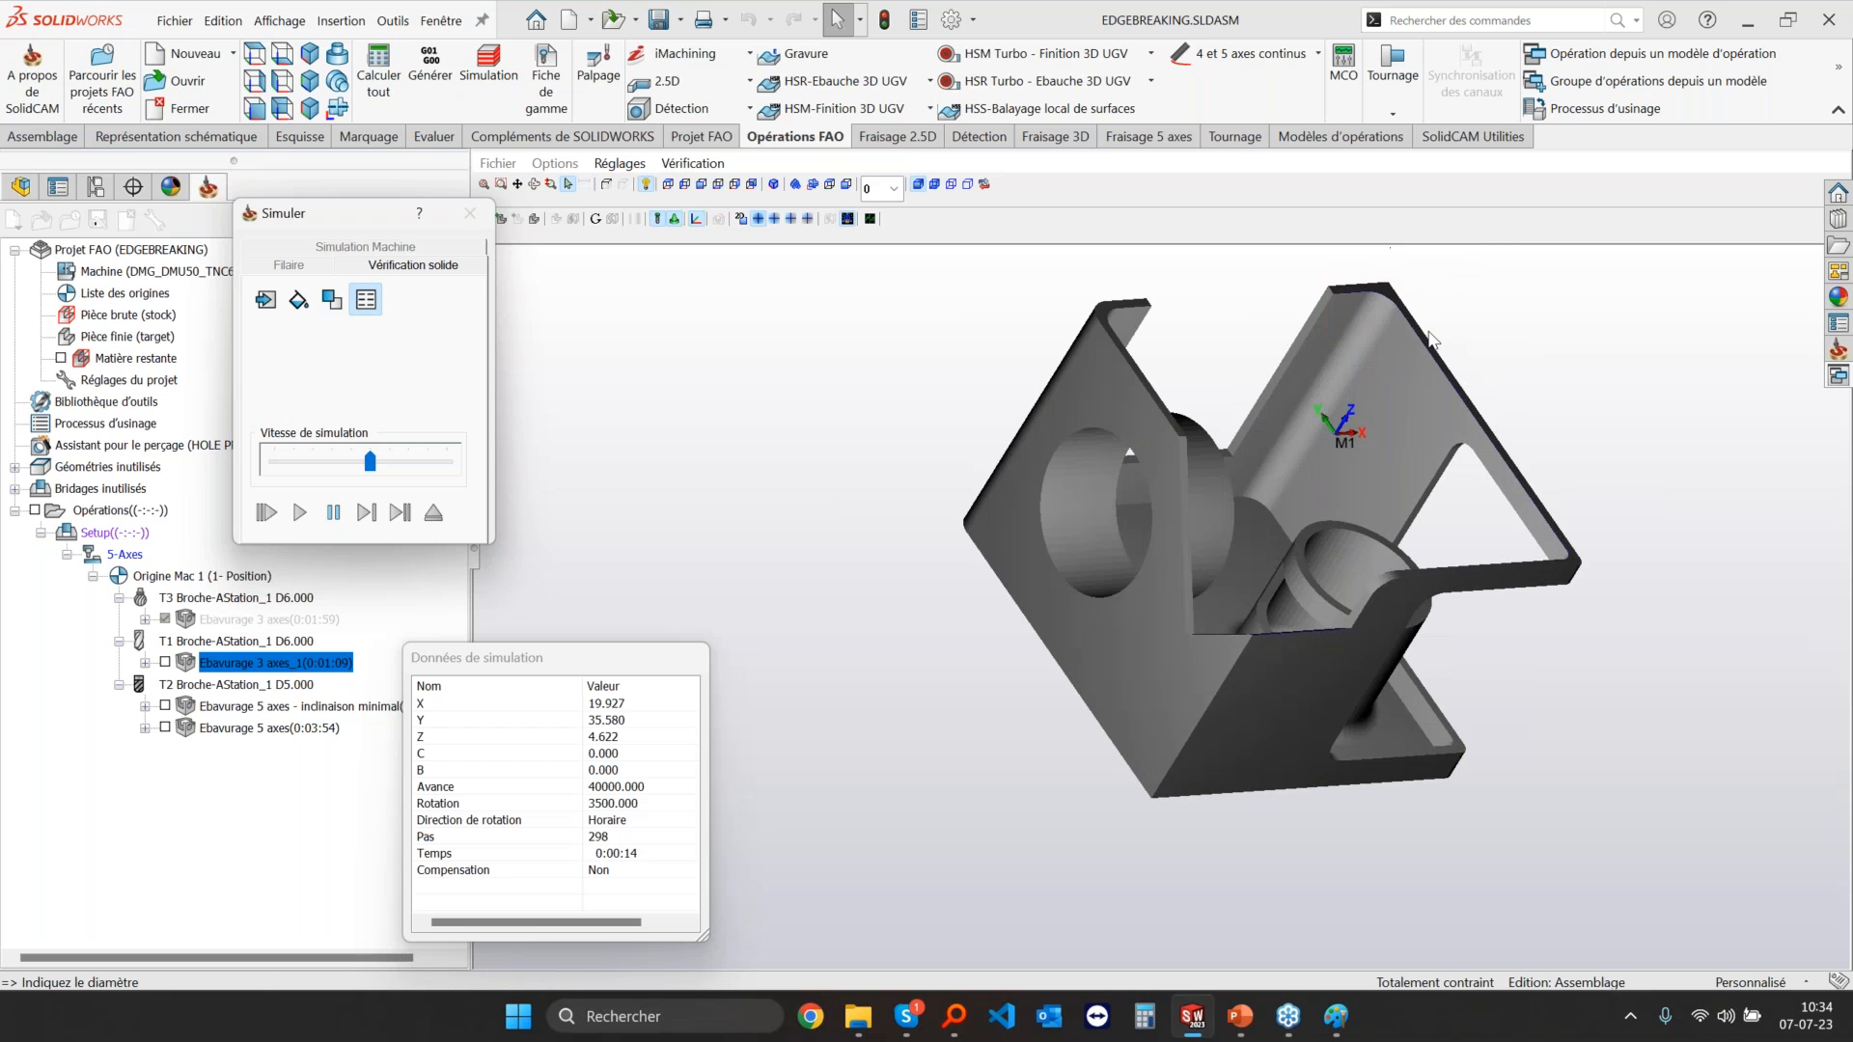
pyautogui.click(409, 463)
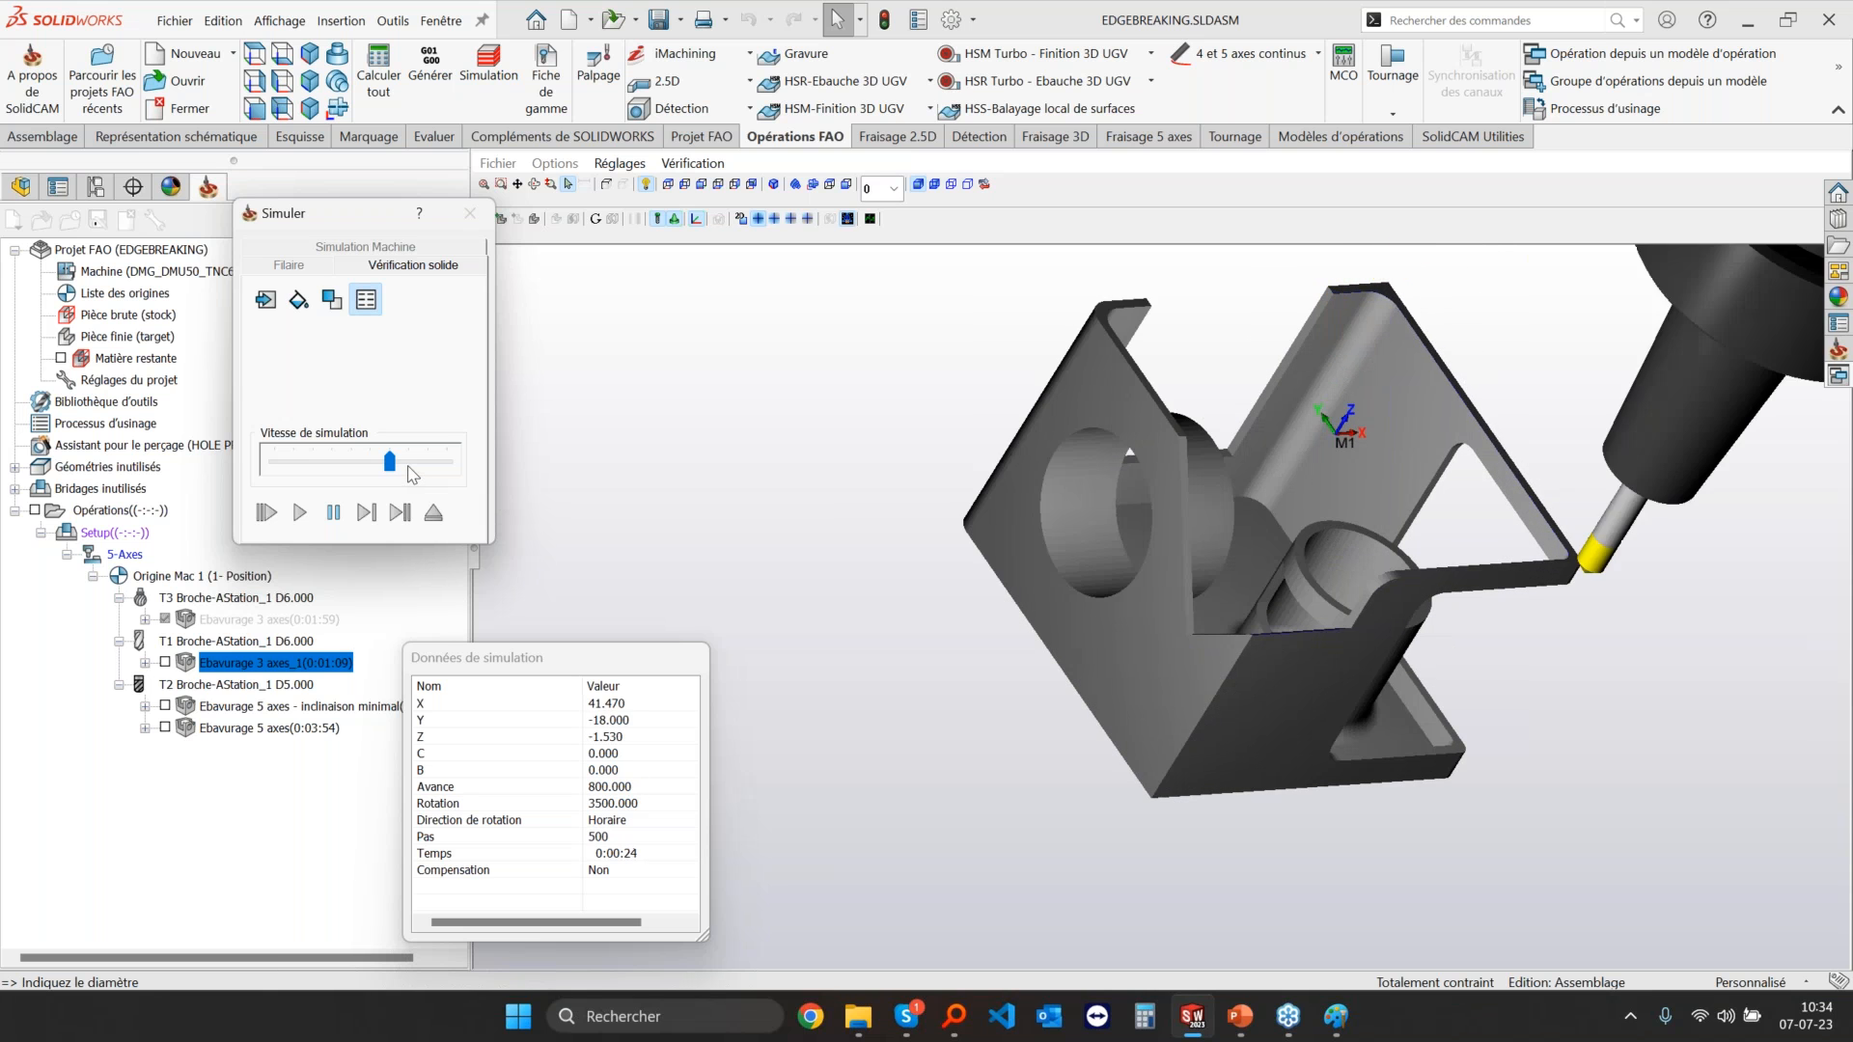
pyautogui.scroll(-3, 1242, 618)
pyautogui.scroll(3, 1544, 562)
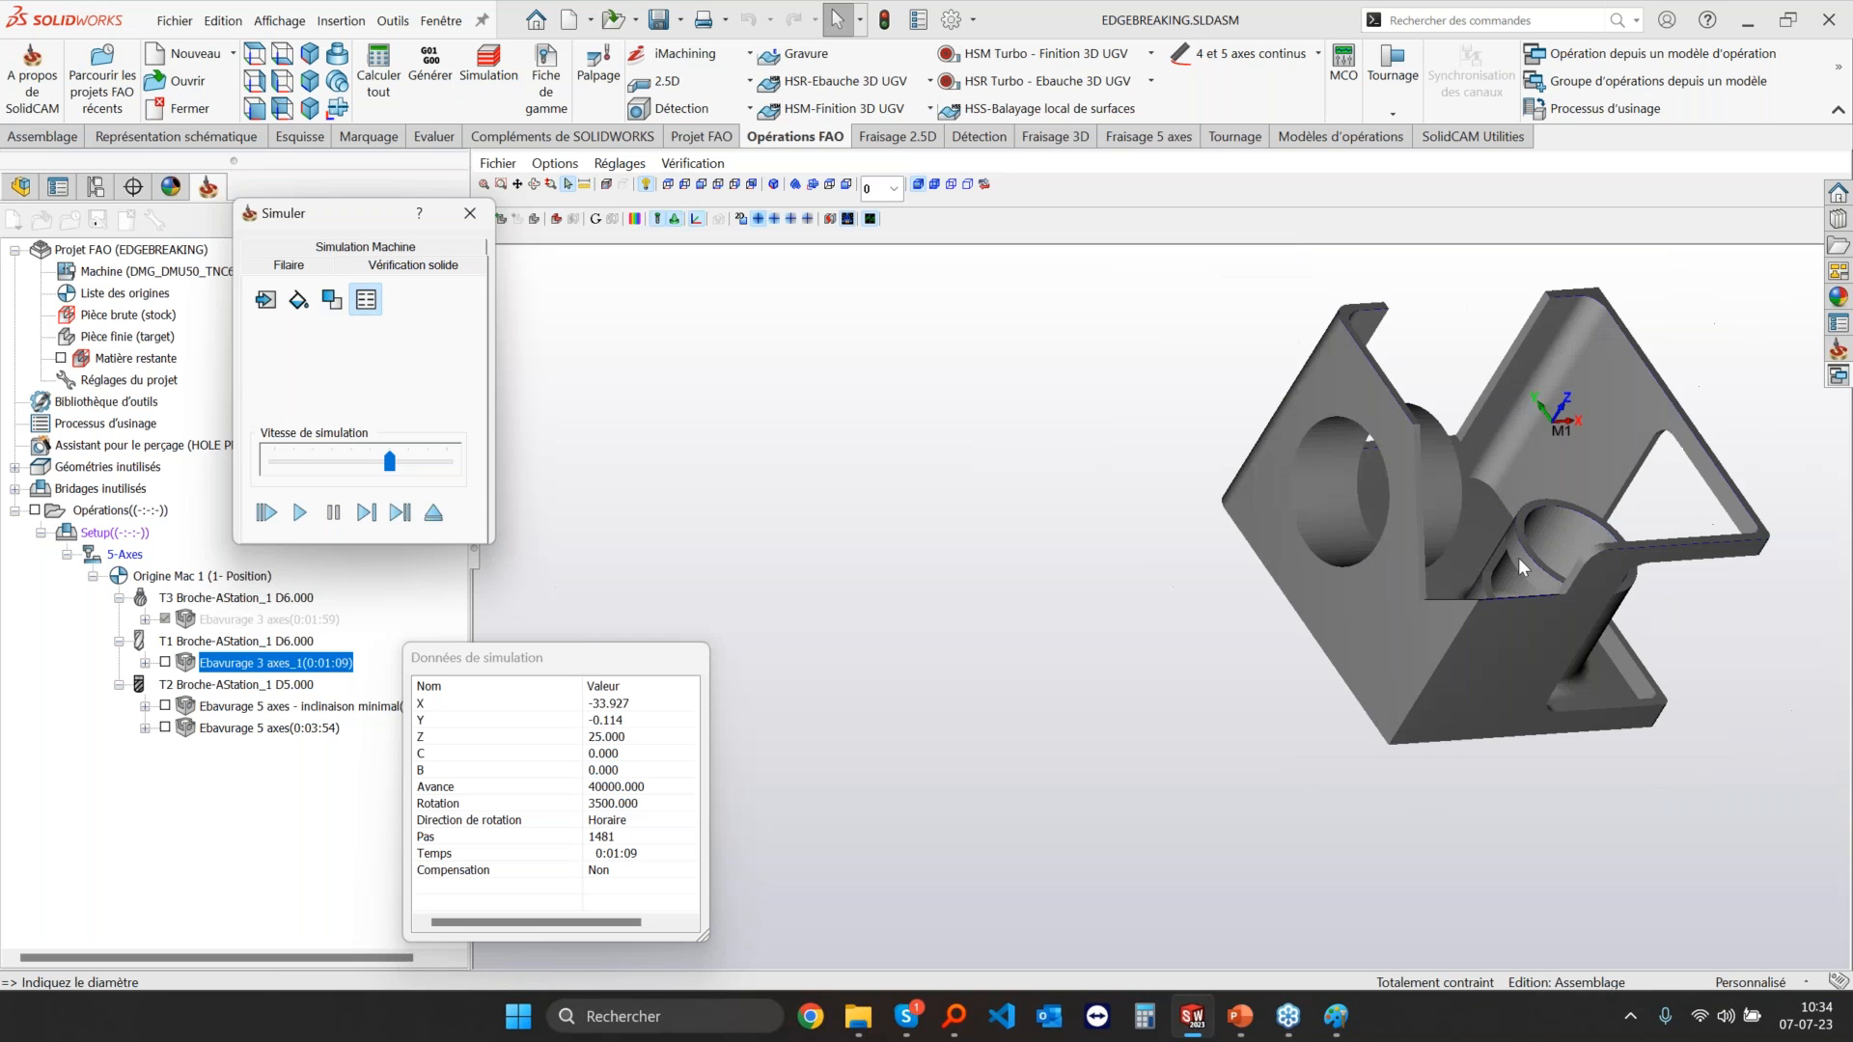
# Step: Examine the machined edges around the bore, the cylindrical boss and the side cutouts from several angles
pyautogui.scroll(-8, 1535, 550)
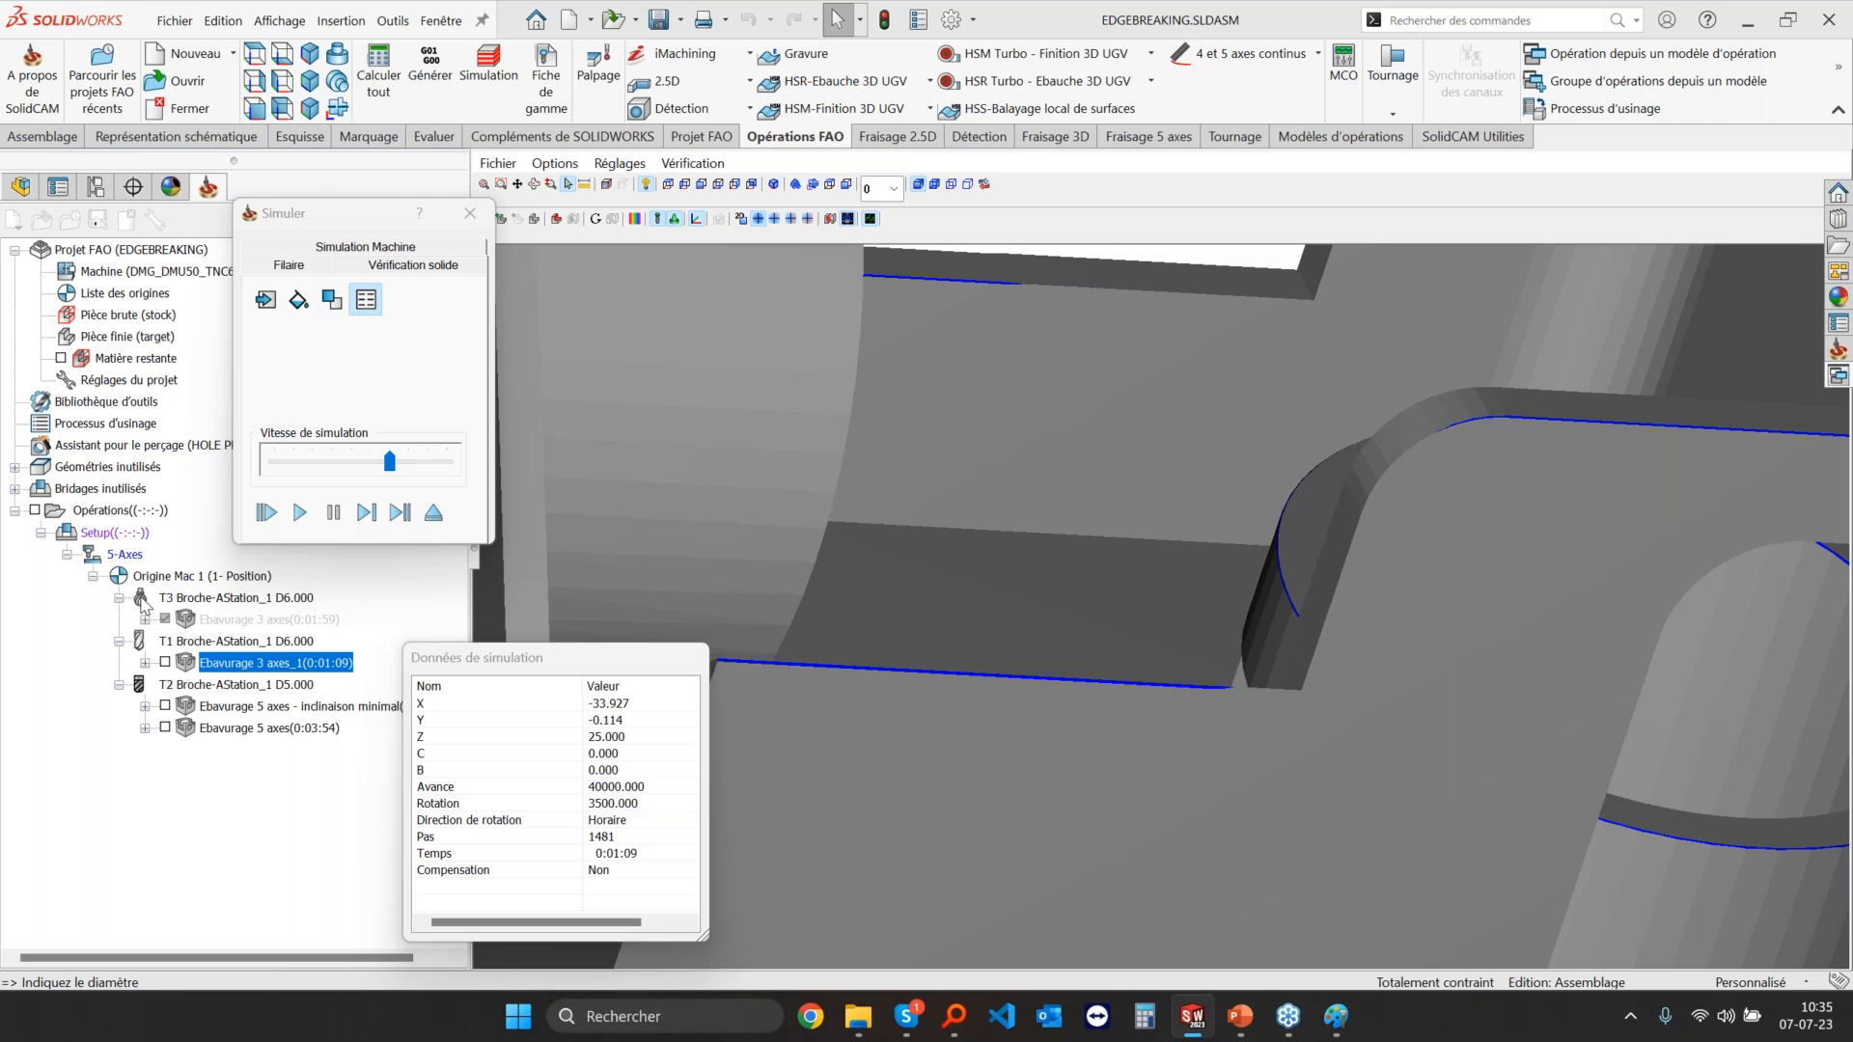
pyautogui.scroll(5, 1235, 603)
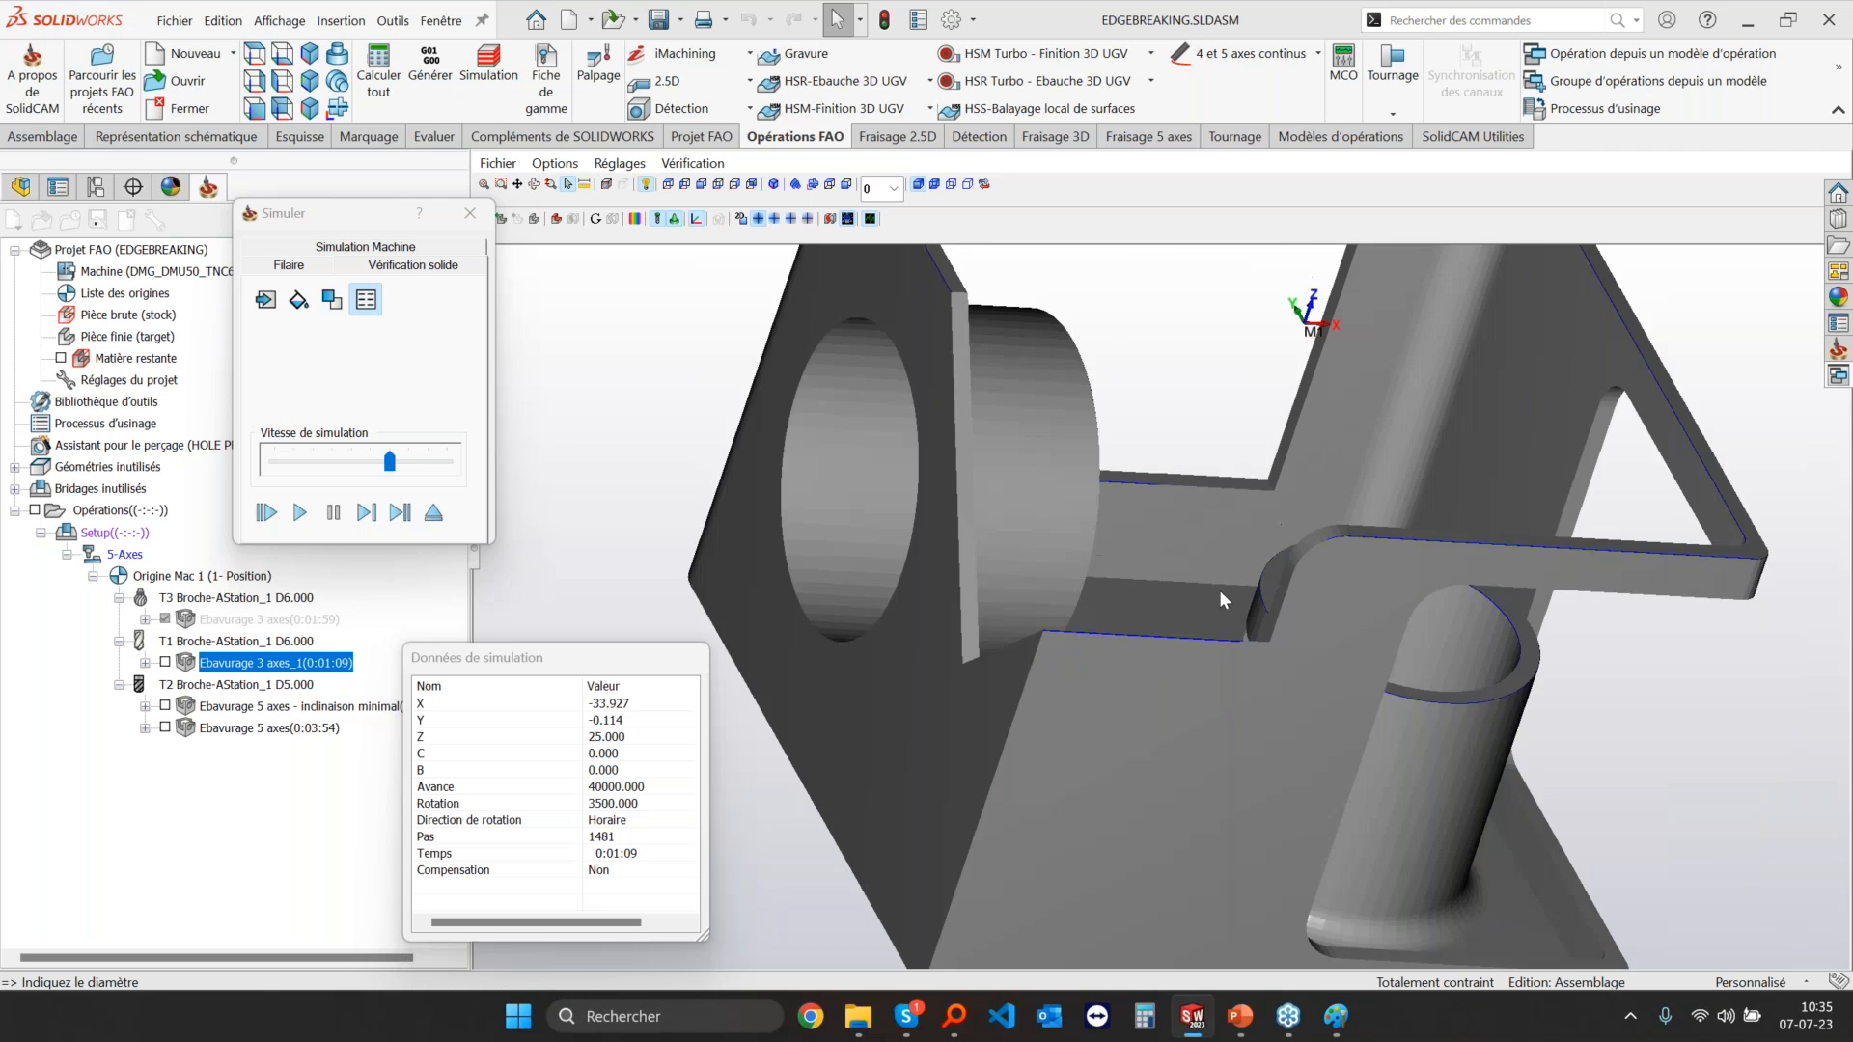
pyautogui.moveTo(1176, 598); pyautogui.dragTo(1158, 597, button='middle')
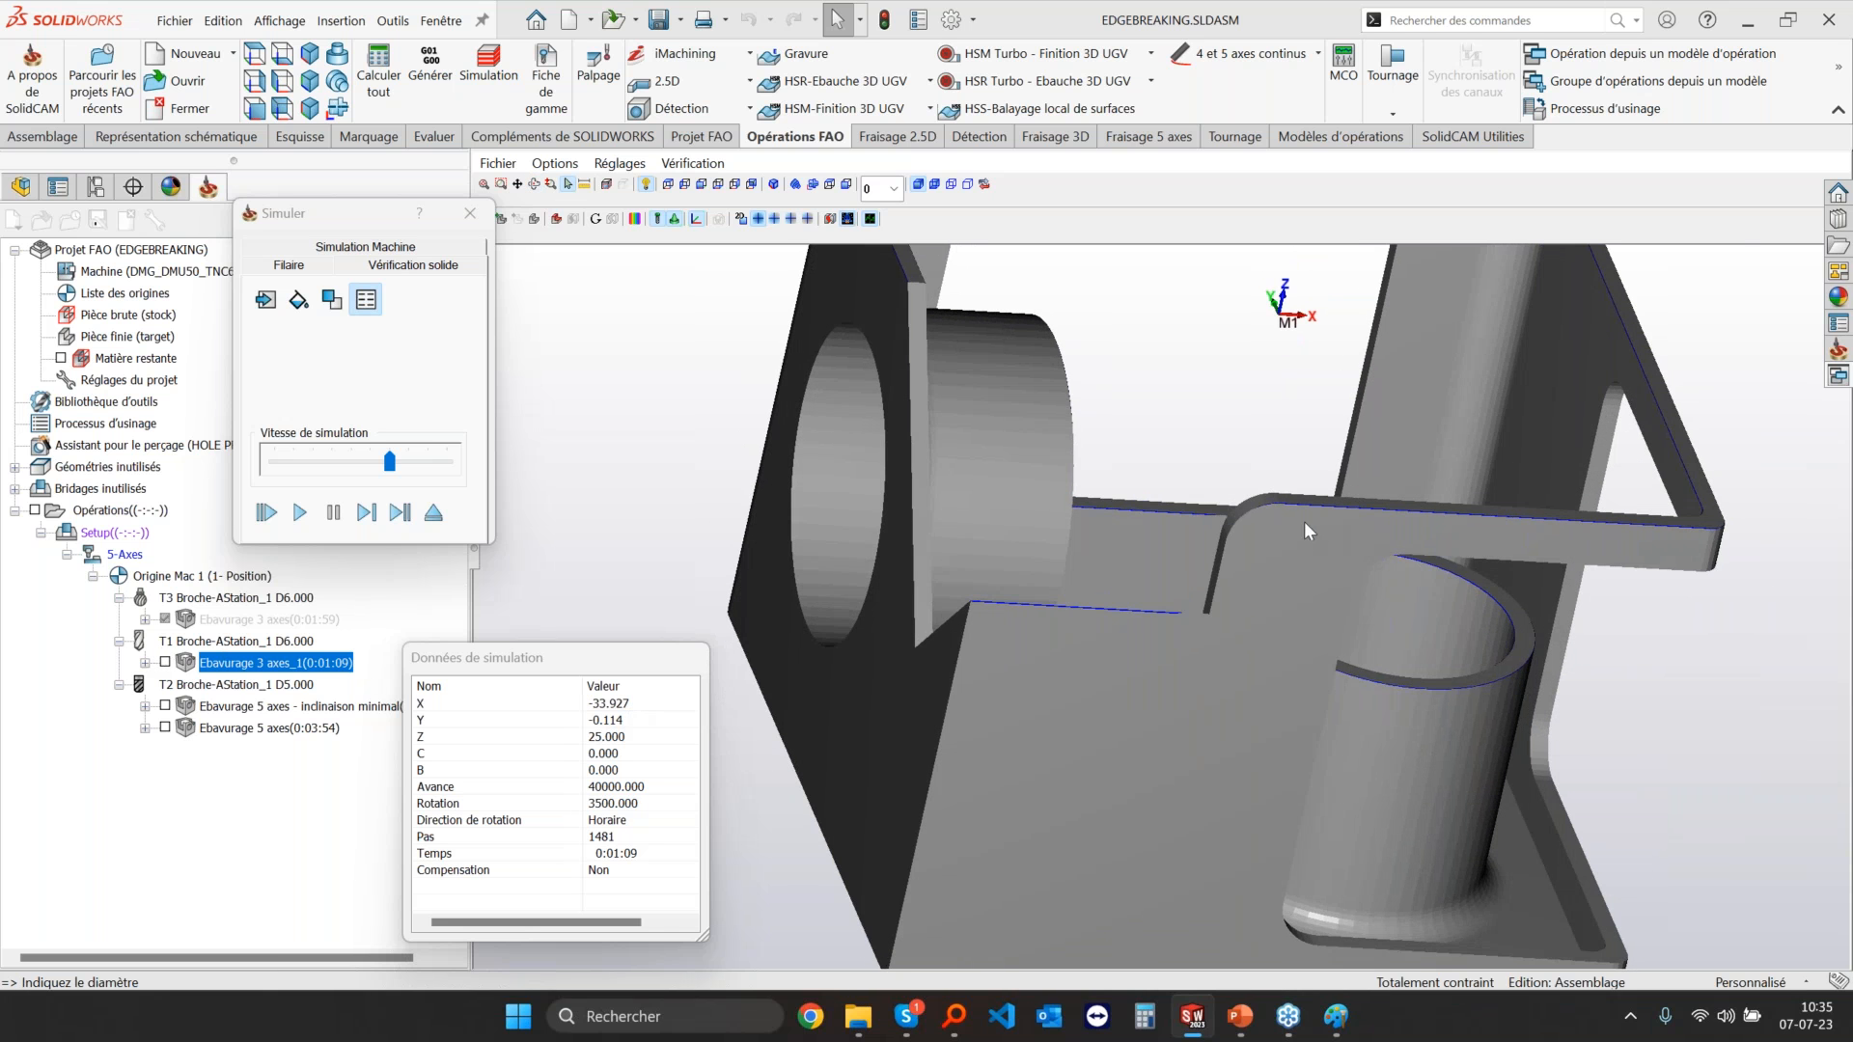
pyautogui.scroll(-2, 1291, 521)
pyautogui.scroll(6, 1276, 519)
pyautogui.moveTo(1048, 542); pyautogui.dragTo(1139, 589, button='middle')
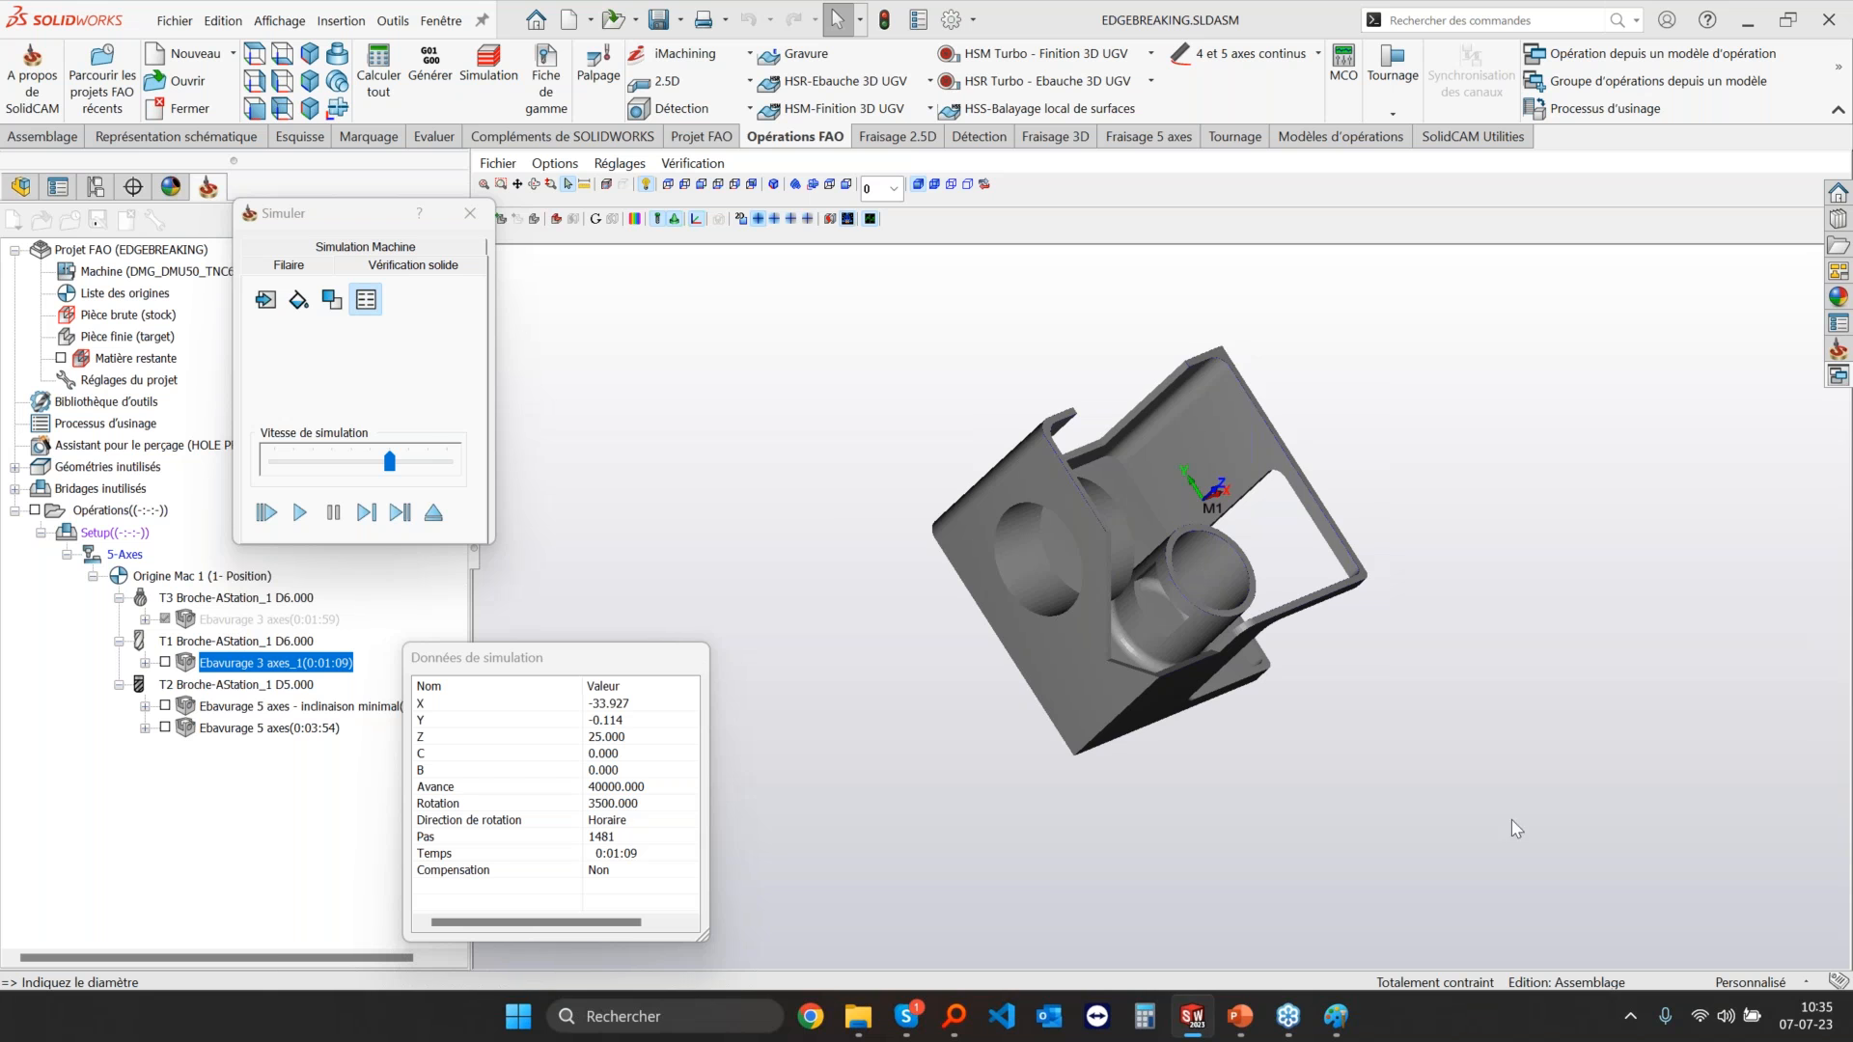
pyautogui.scroll(4, 1187, 554)
pyautogui.moveTo(1335, 723); pyautogui.dragTo(1261, 664, button='middle')
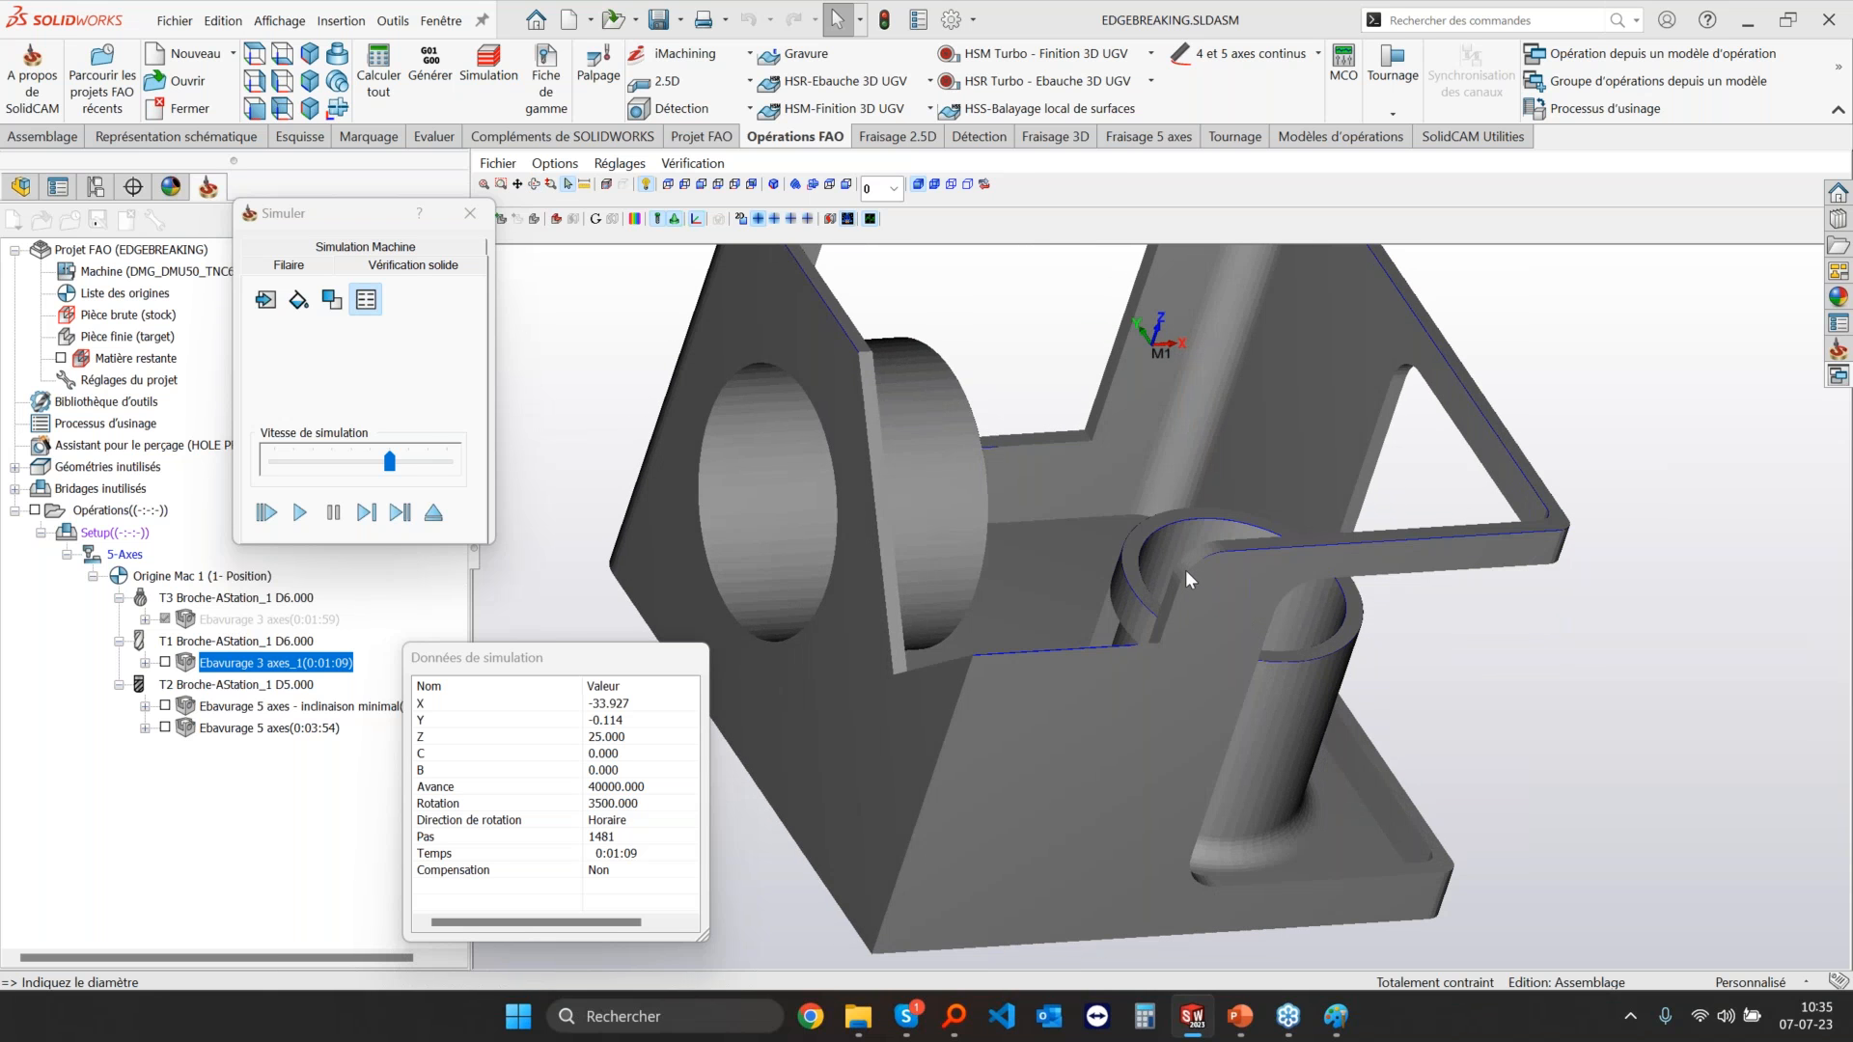
pyautogui.moveTo(1119, 609); pyautogui.dragTo(987, 406, button='middle')
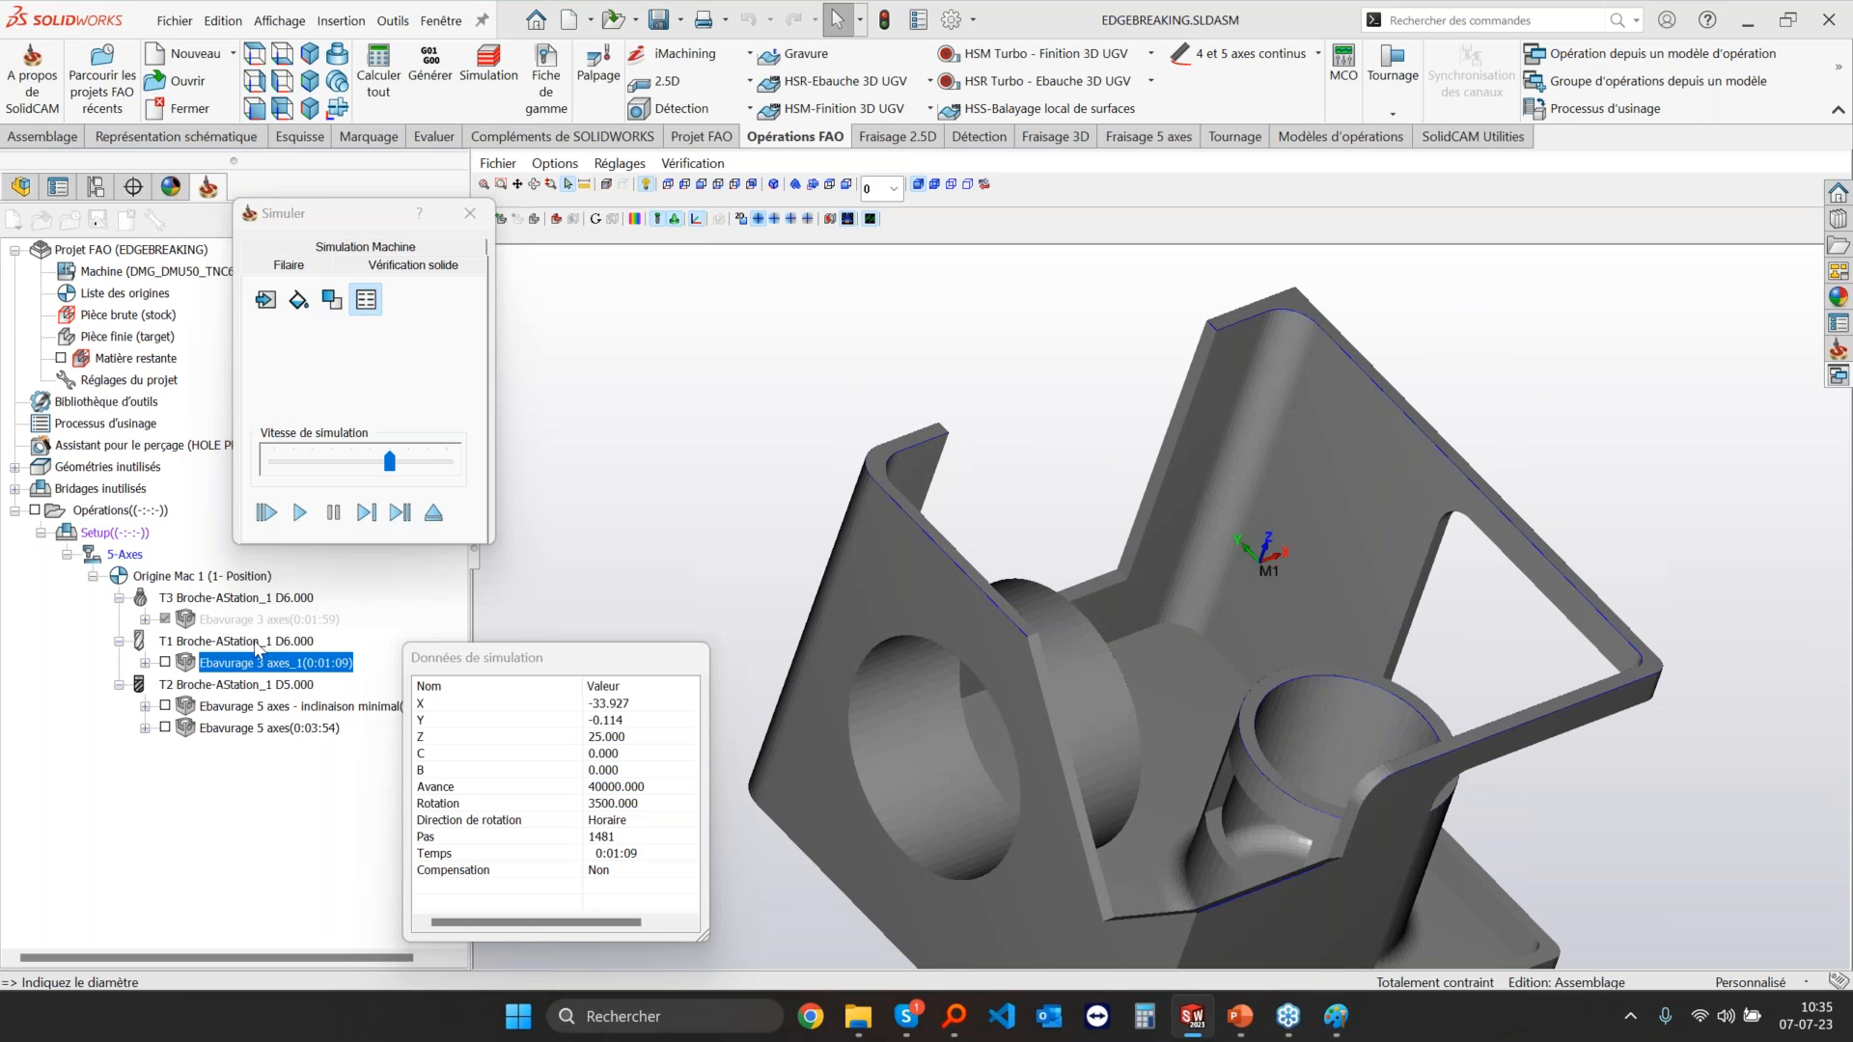
# Step: Exit the simulation, close the operation and deactivate Ebavurage 3 axes_1
pyautogui.click(435, 515)
pyautogui.click(1096, 769)
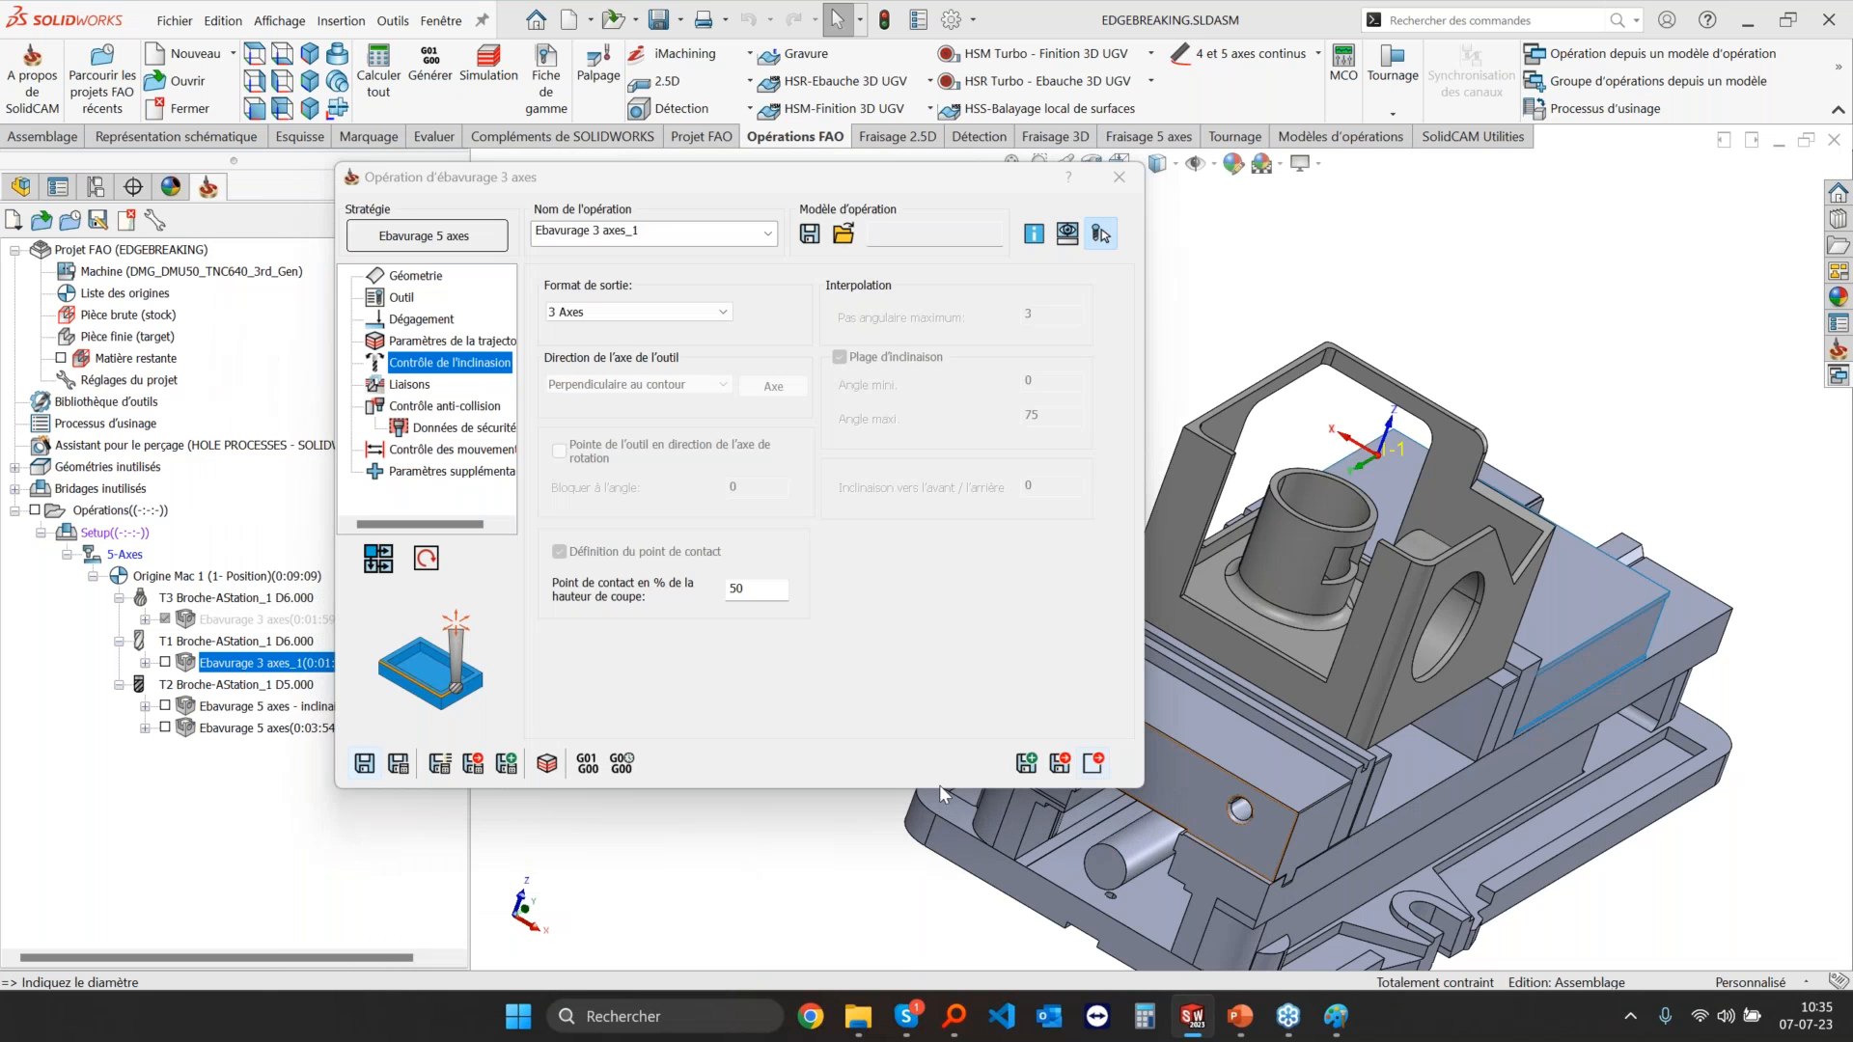
pyautogui.rightClick(272, 663)
pyautogui.moveTo(425, 734)
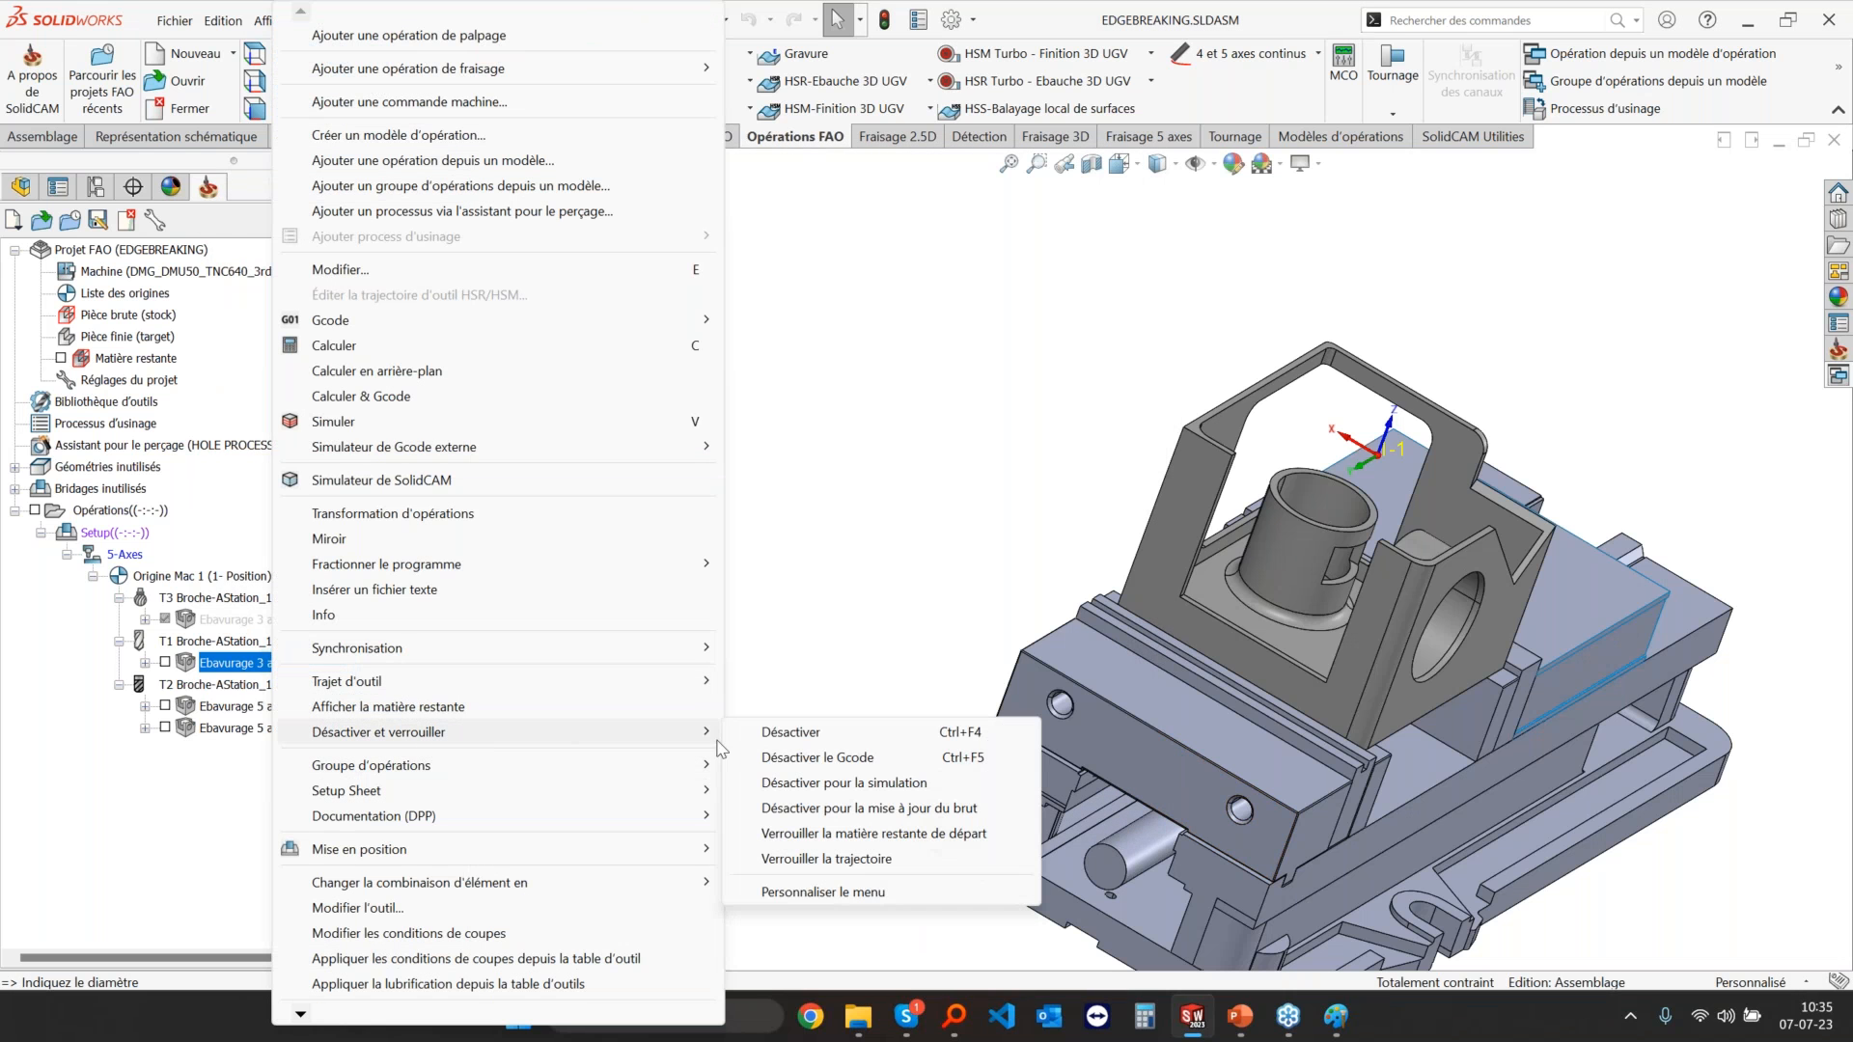
pyautogui.click(783, 731)
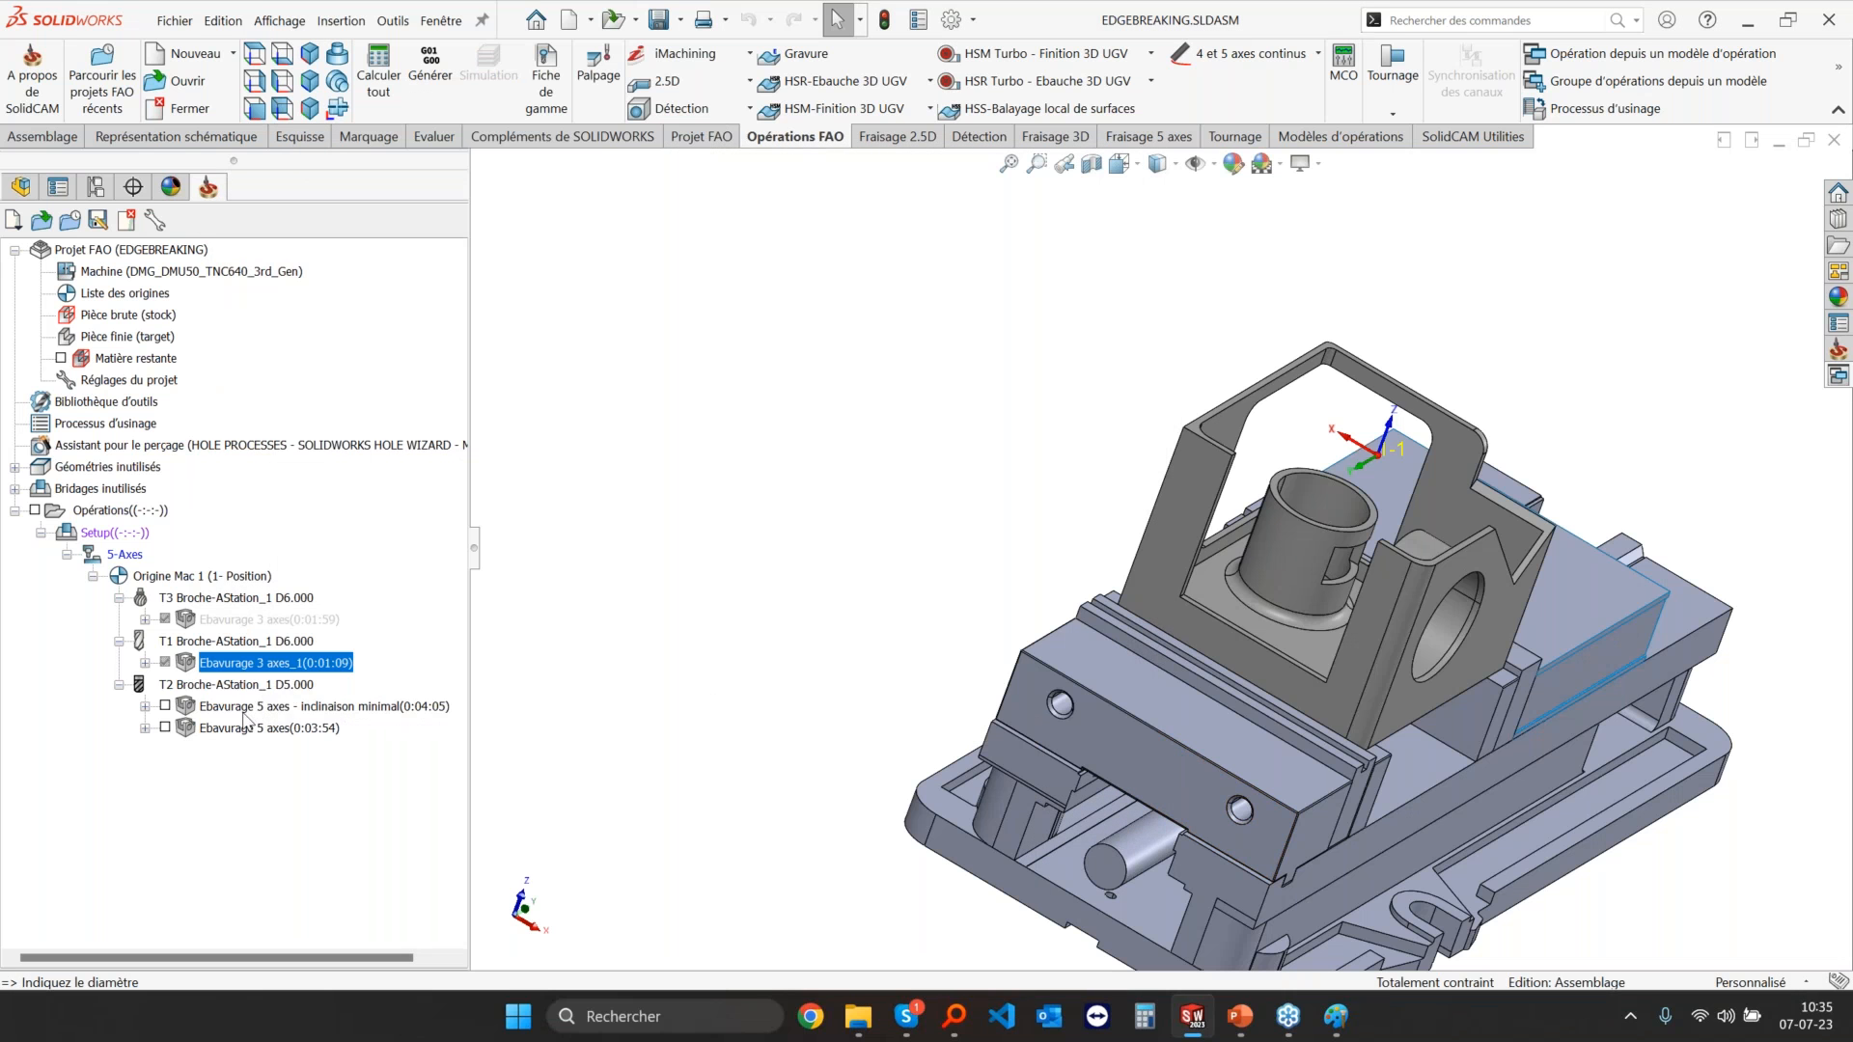
# Step: Open the Ebavurage 5 axes - inclinaison minimal operation and inspect its ball-nose tool up close
pyautogui.click(246, 715)
pyautogui.doubleClick(249, 714)
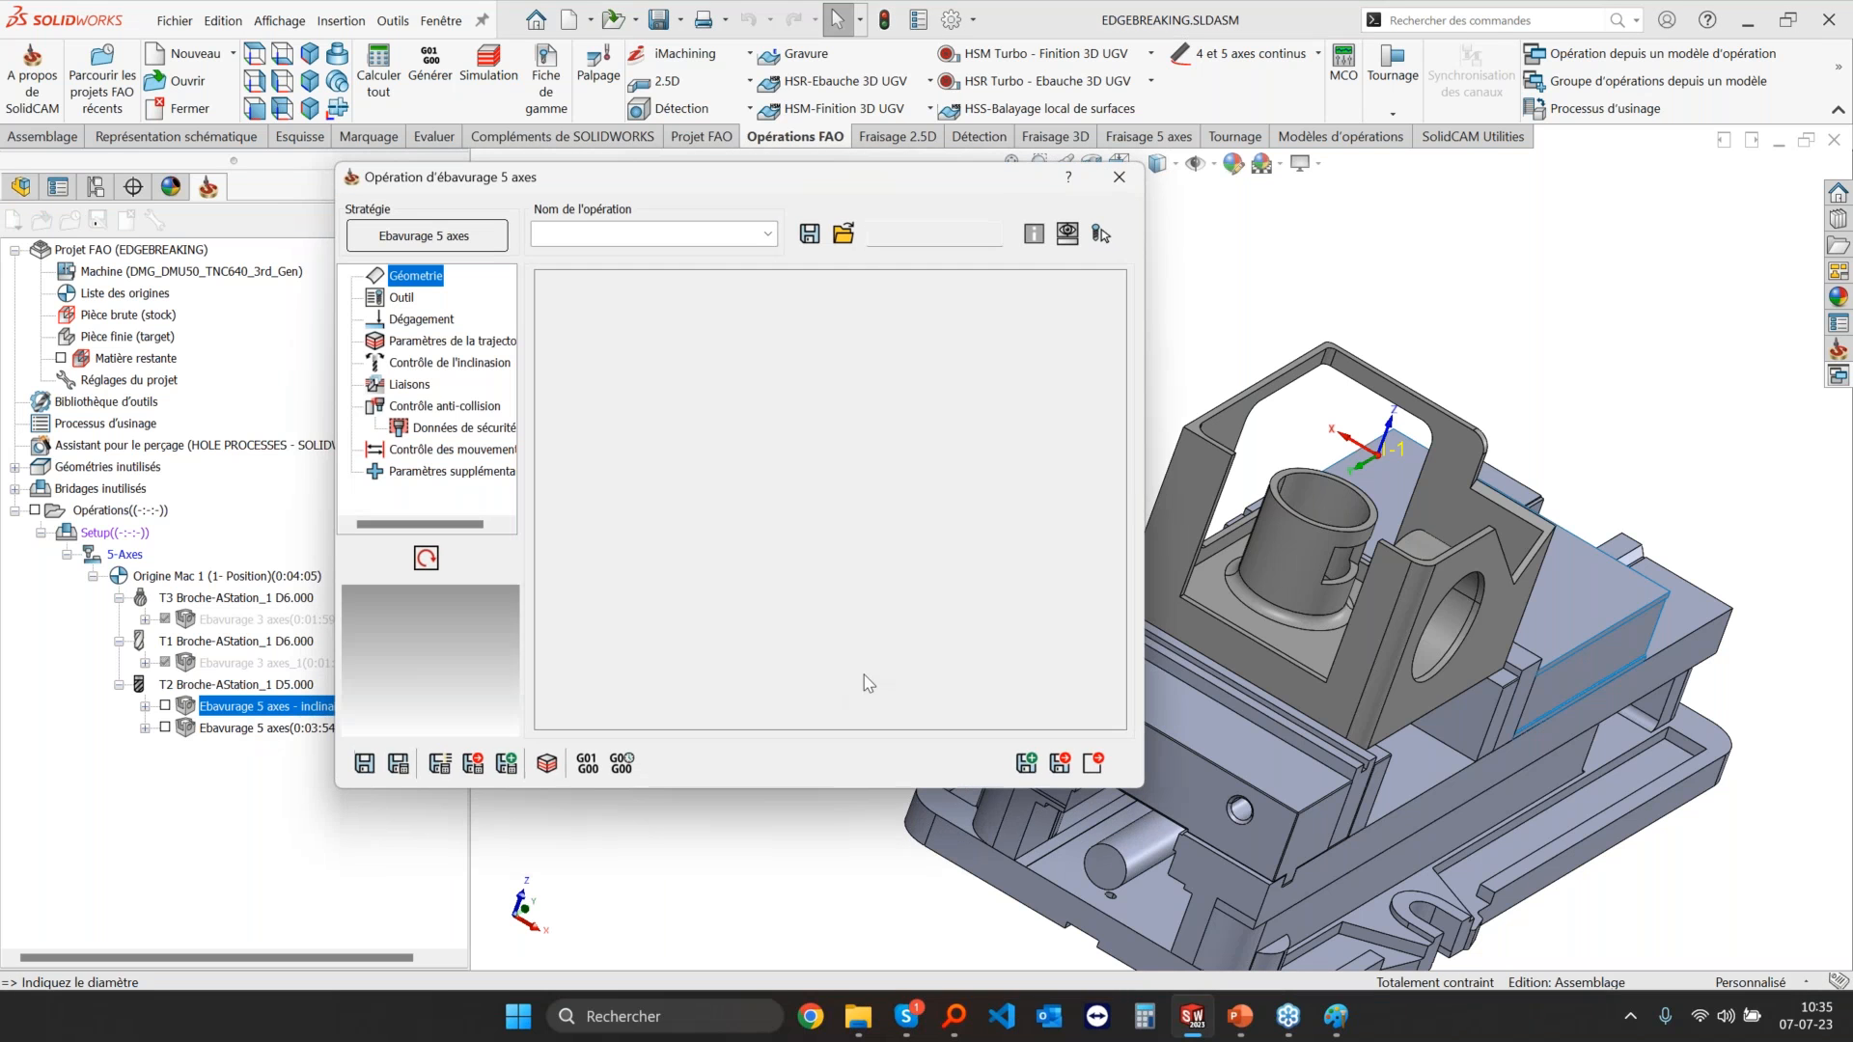
pyautogui.click(413, 386)
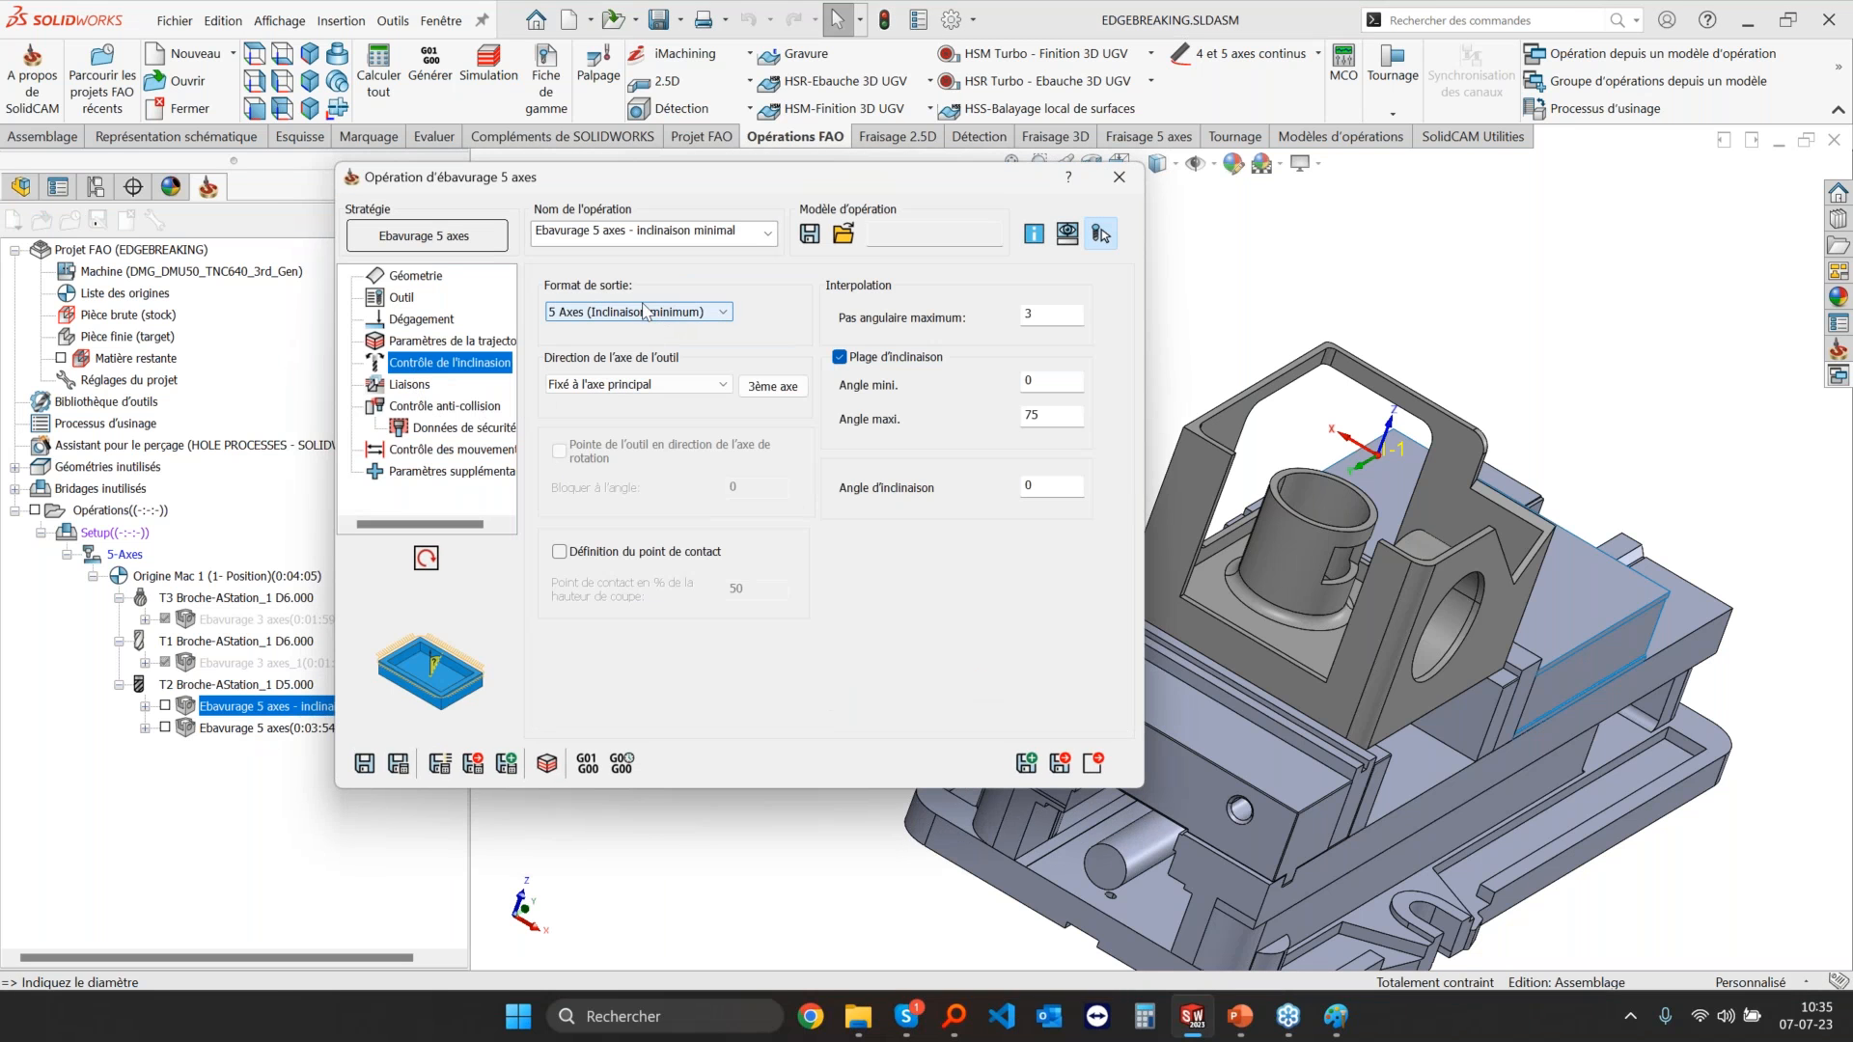
pyautogui.click(470, 301)
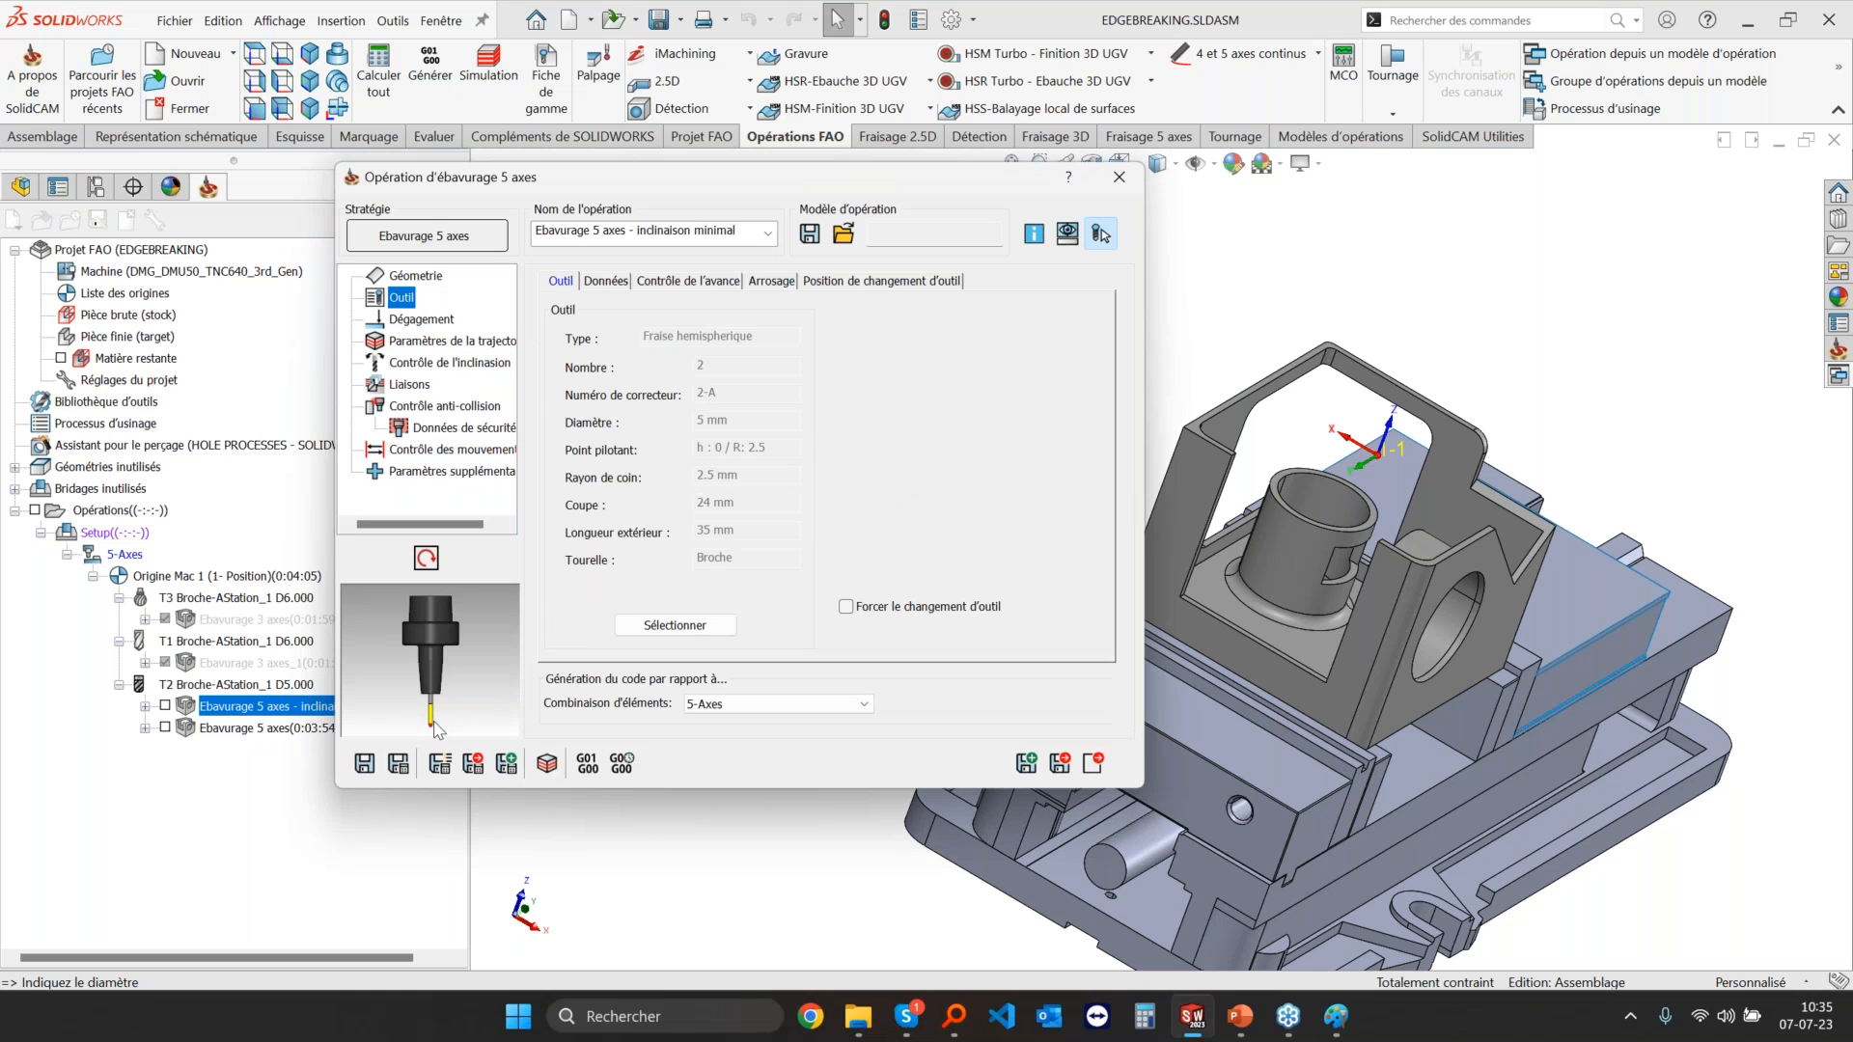
pyautogui.scroll(5, 448, 686)
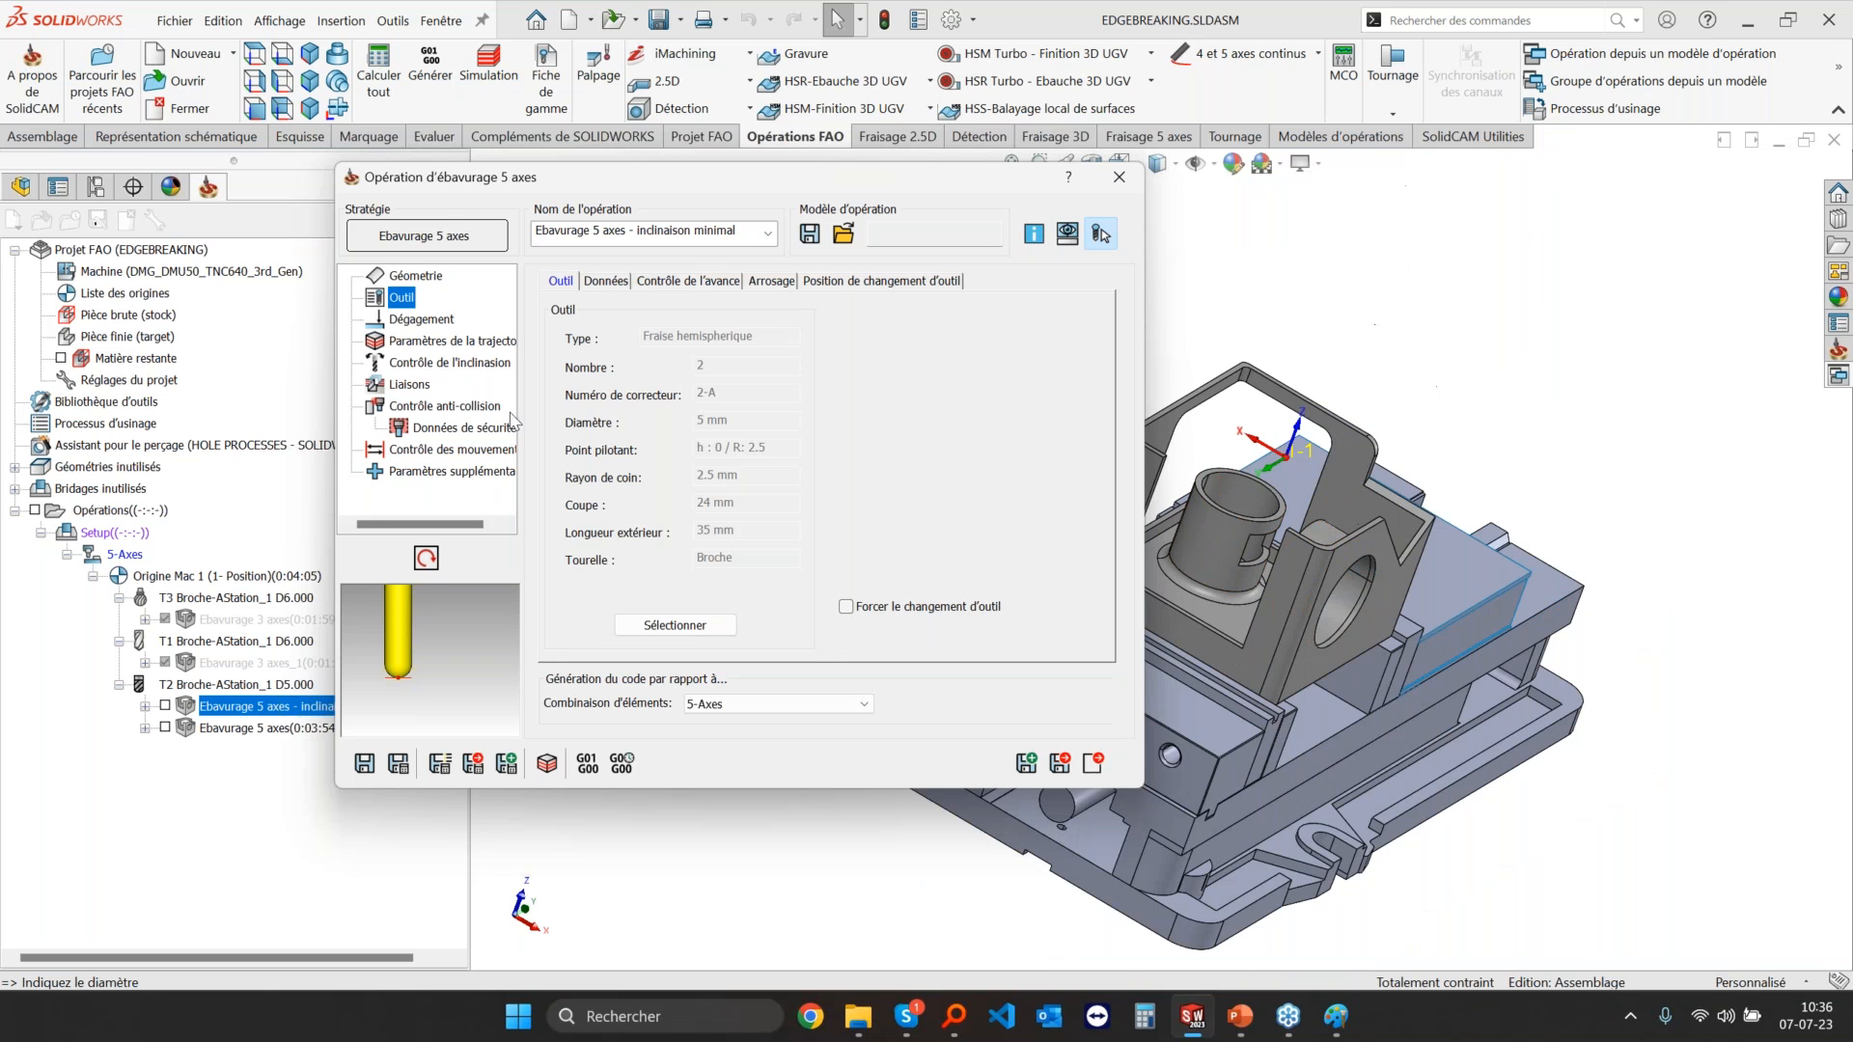
# Step: Review the operation's tilt control, covering the available output formats and the minimum and maximum tilt angles
pyautogui.click(406, 364)
pyautogui.click(637, 311)
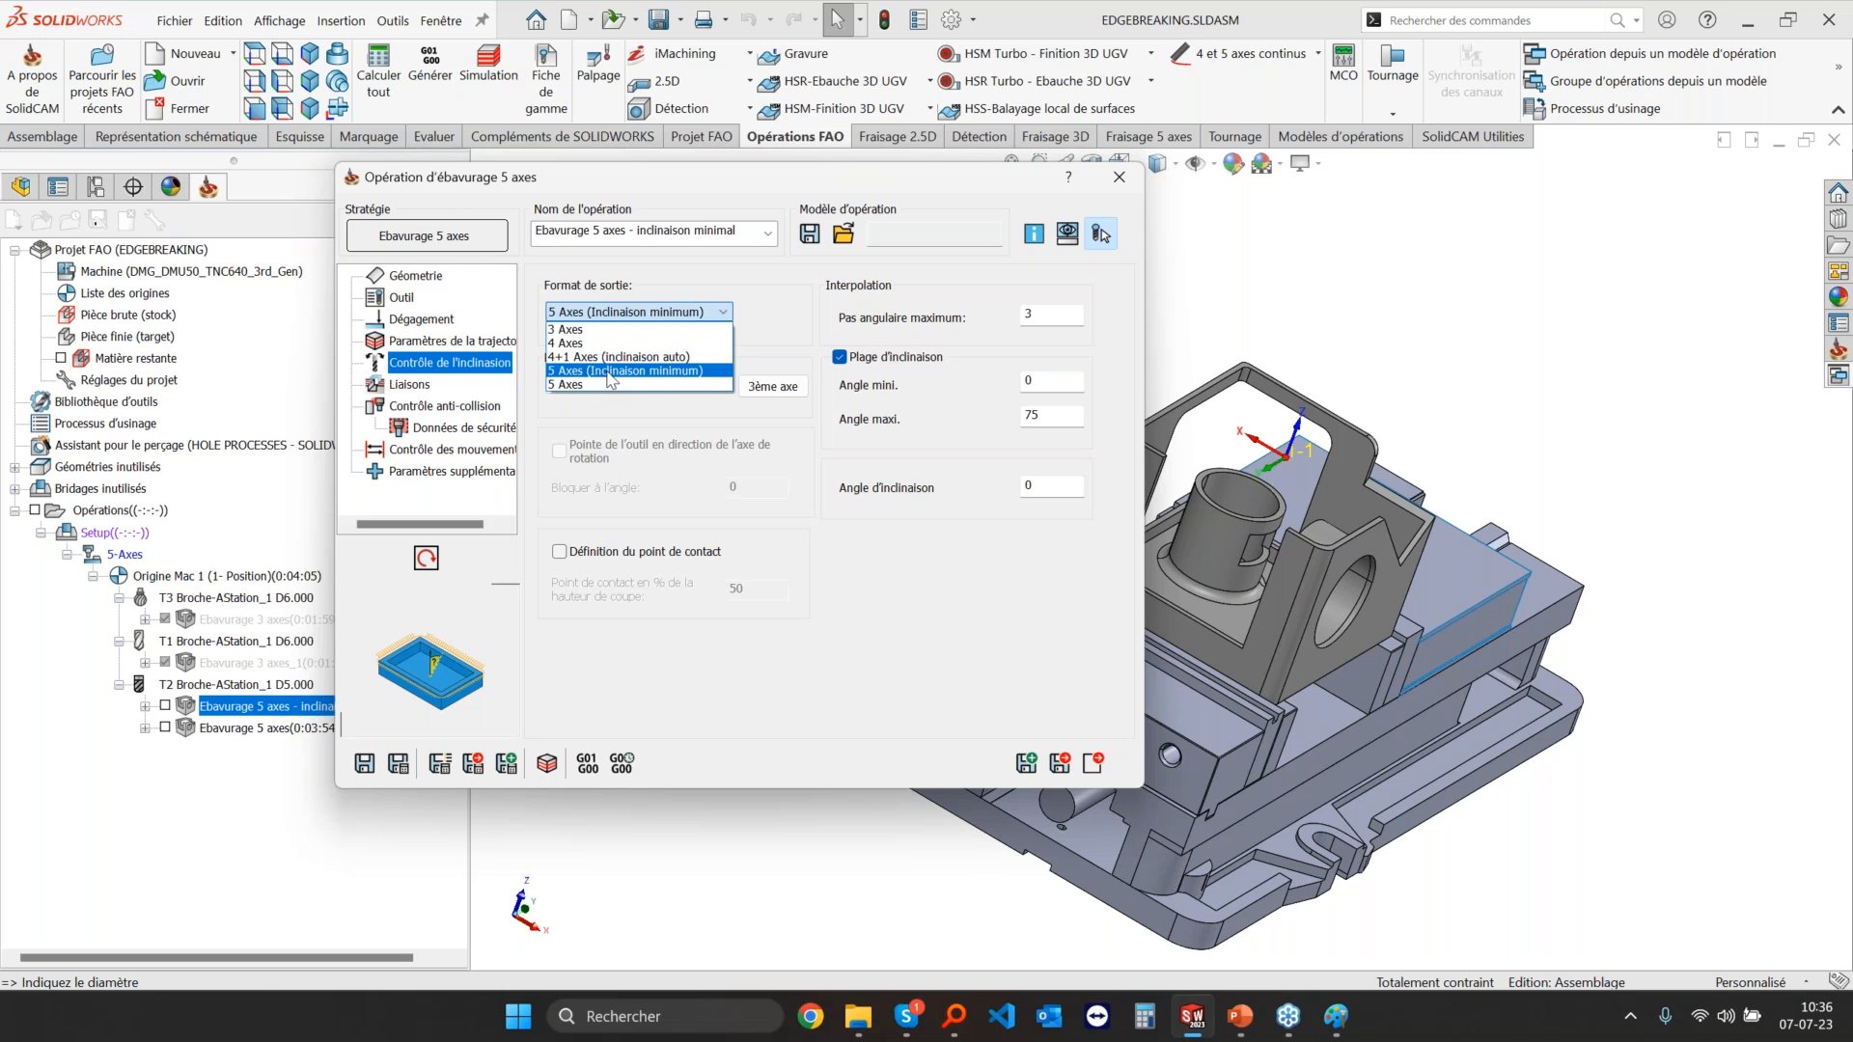
pyautogui.click(660, 374)
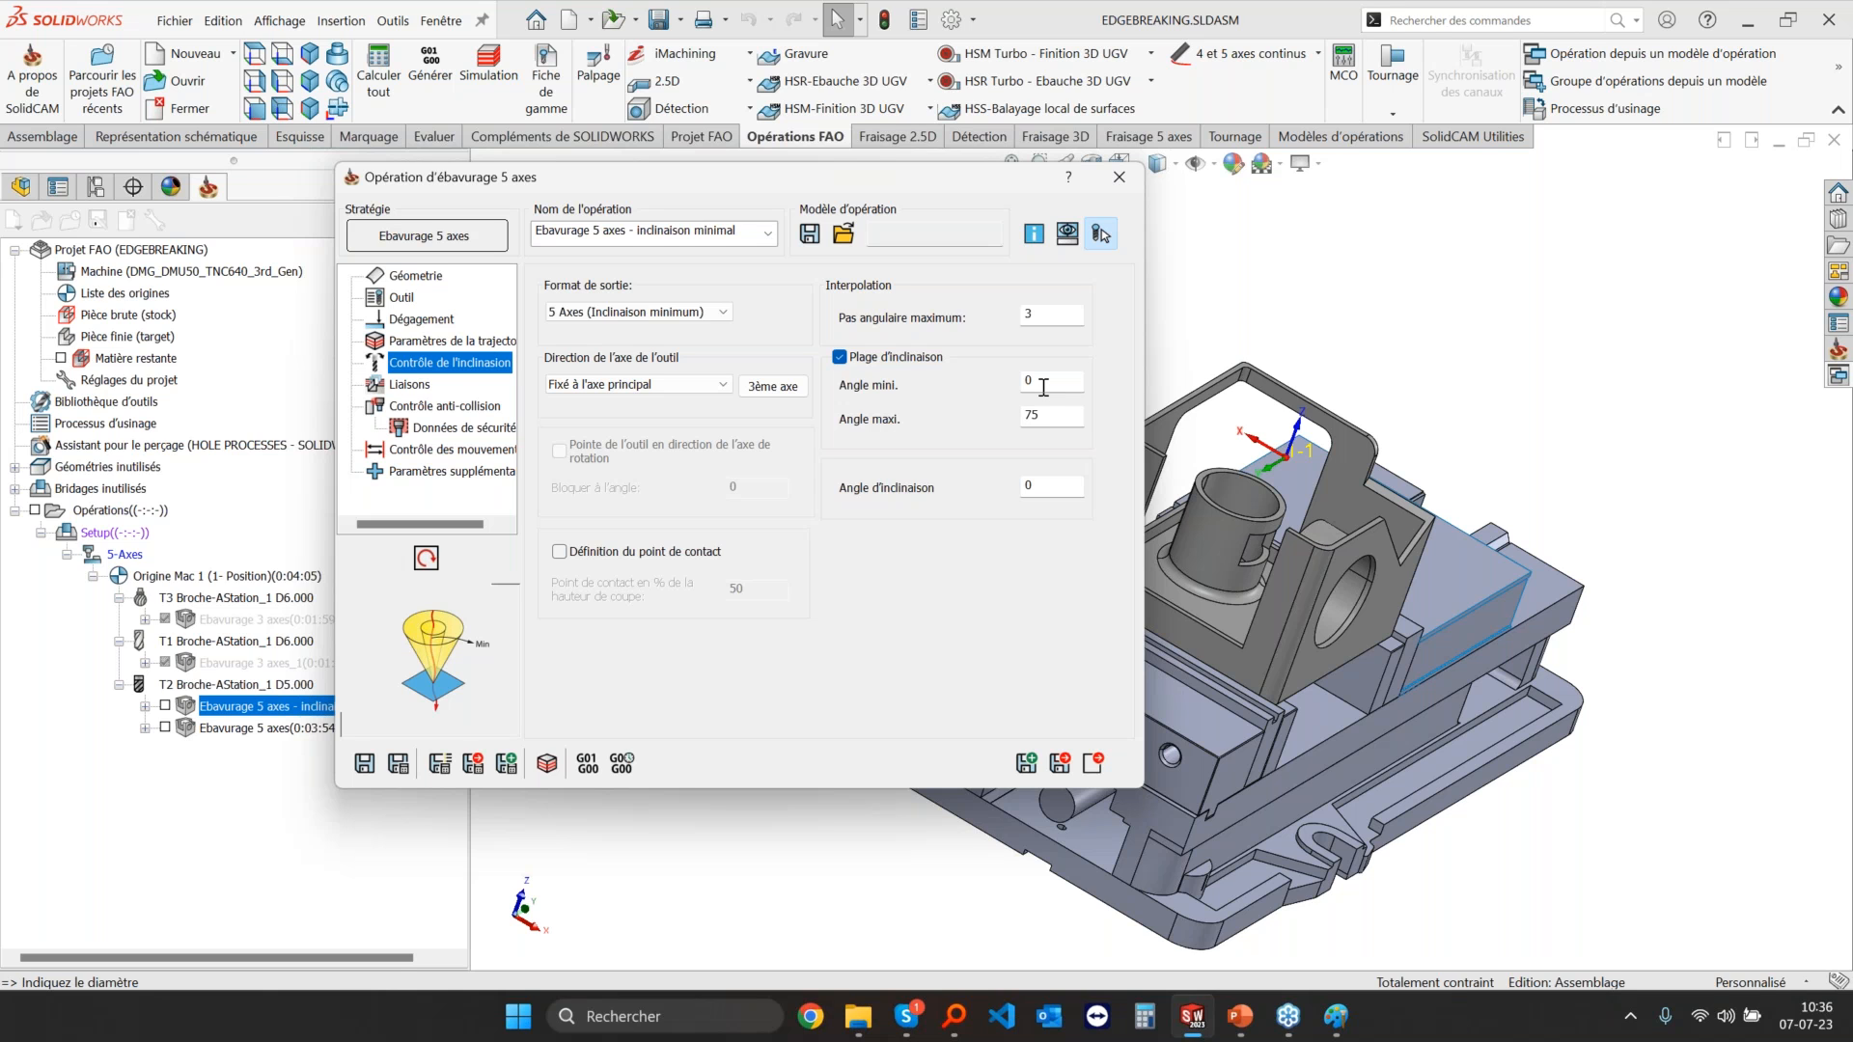
pyautogui.moveTo(1054, 385); pyautogui.dragTo(1007, 418)
# Step: Try the 5 Axes output format for the minimal-tilt operation and close it without saving
pyautogui.click(633, 313)
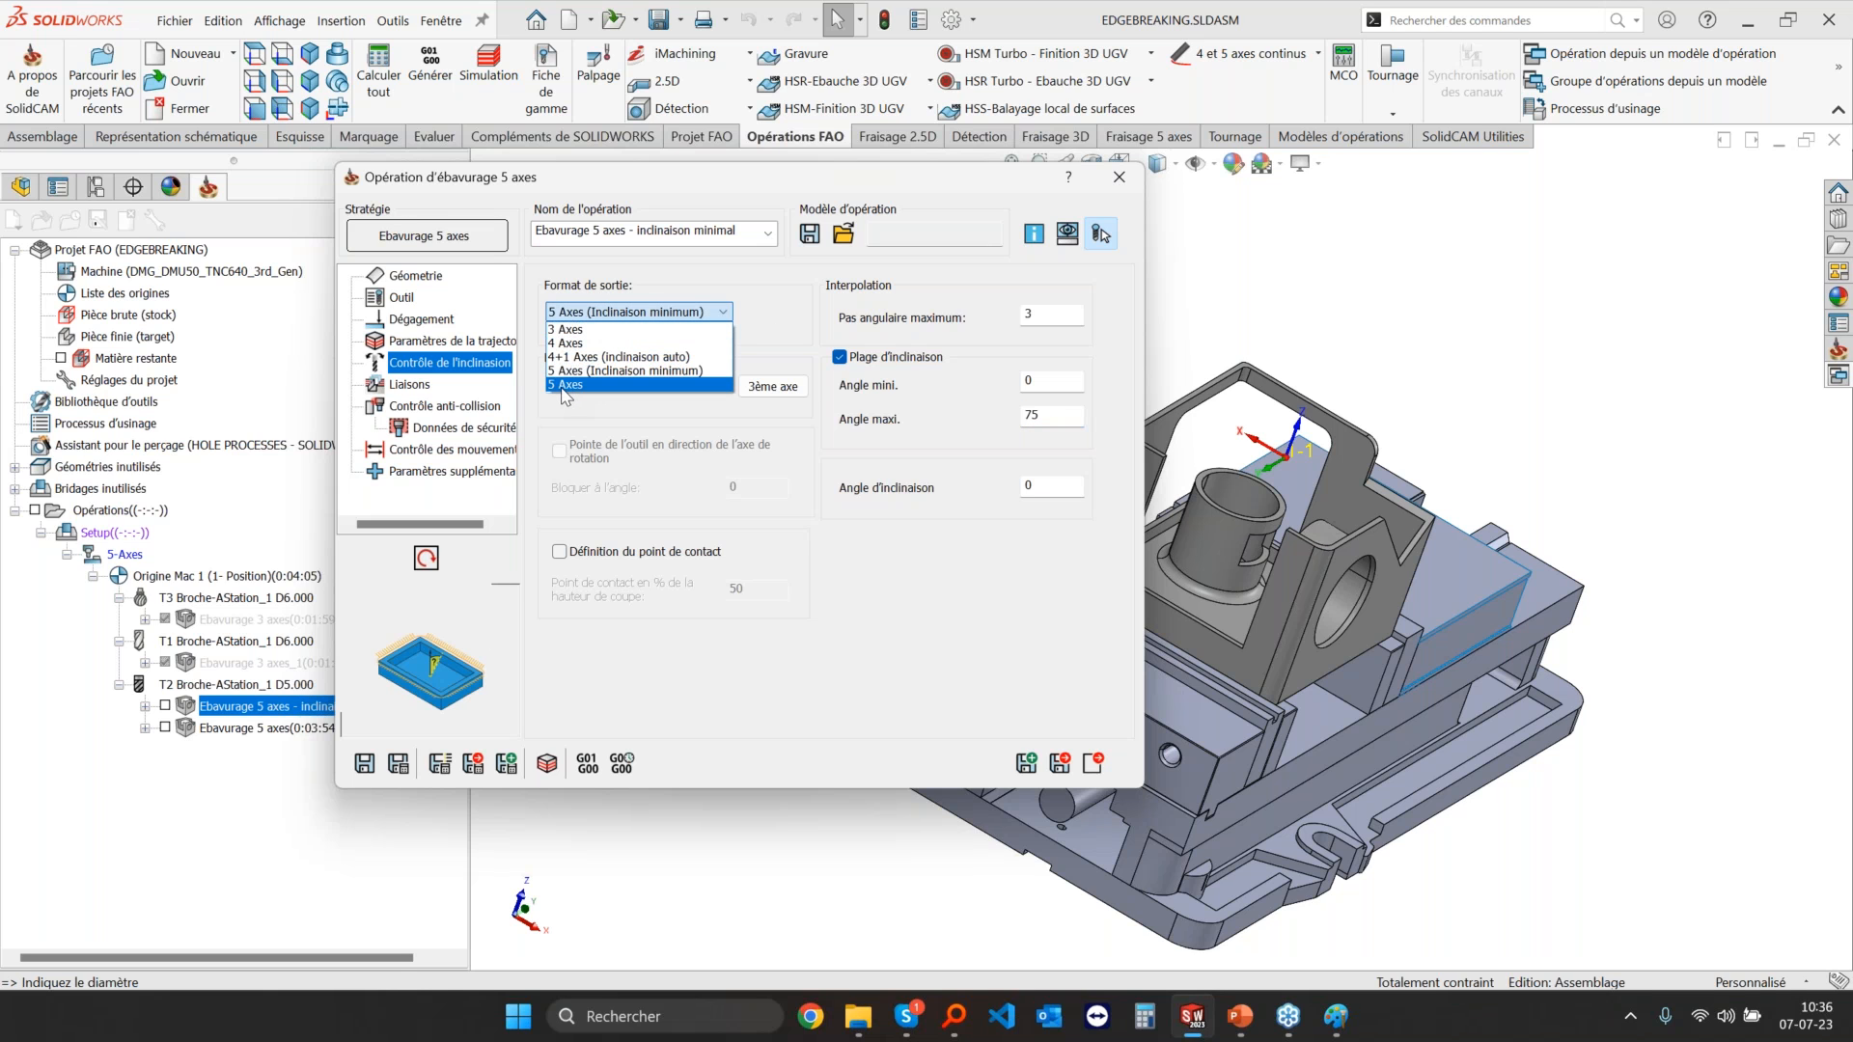
pyautogui.click(1052, 422)
pyautogui.click(770, 349)
pyautogui.click(674, 311)
pyautogui.click(634, 385)
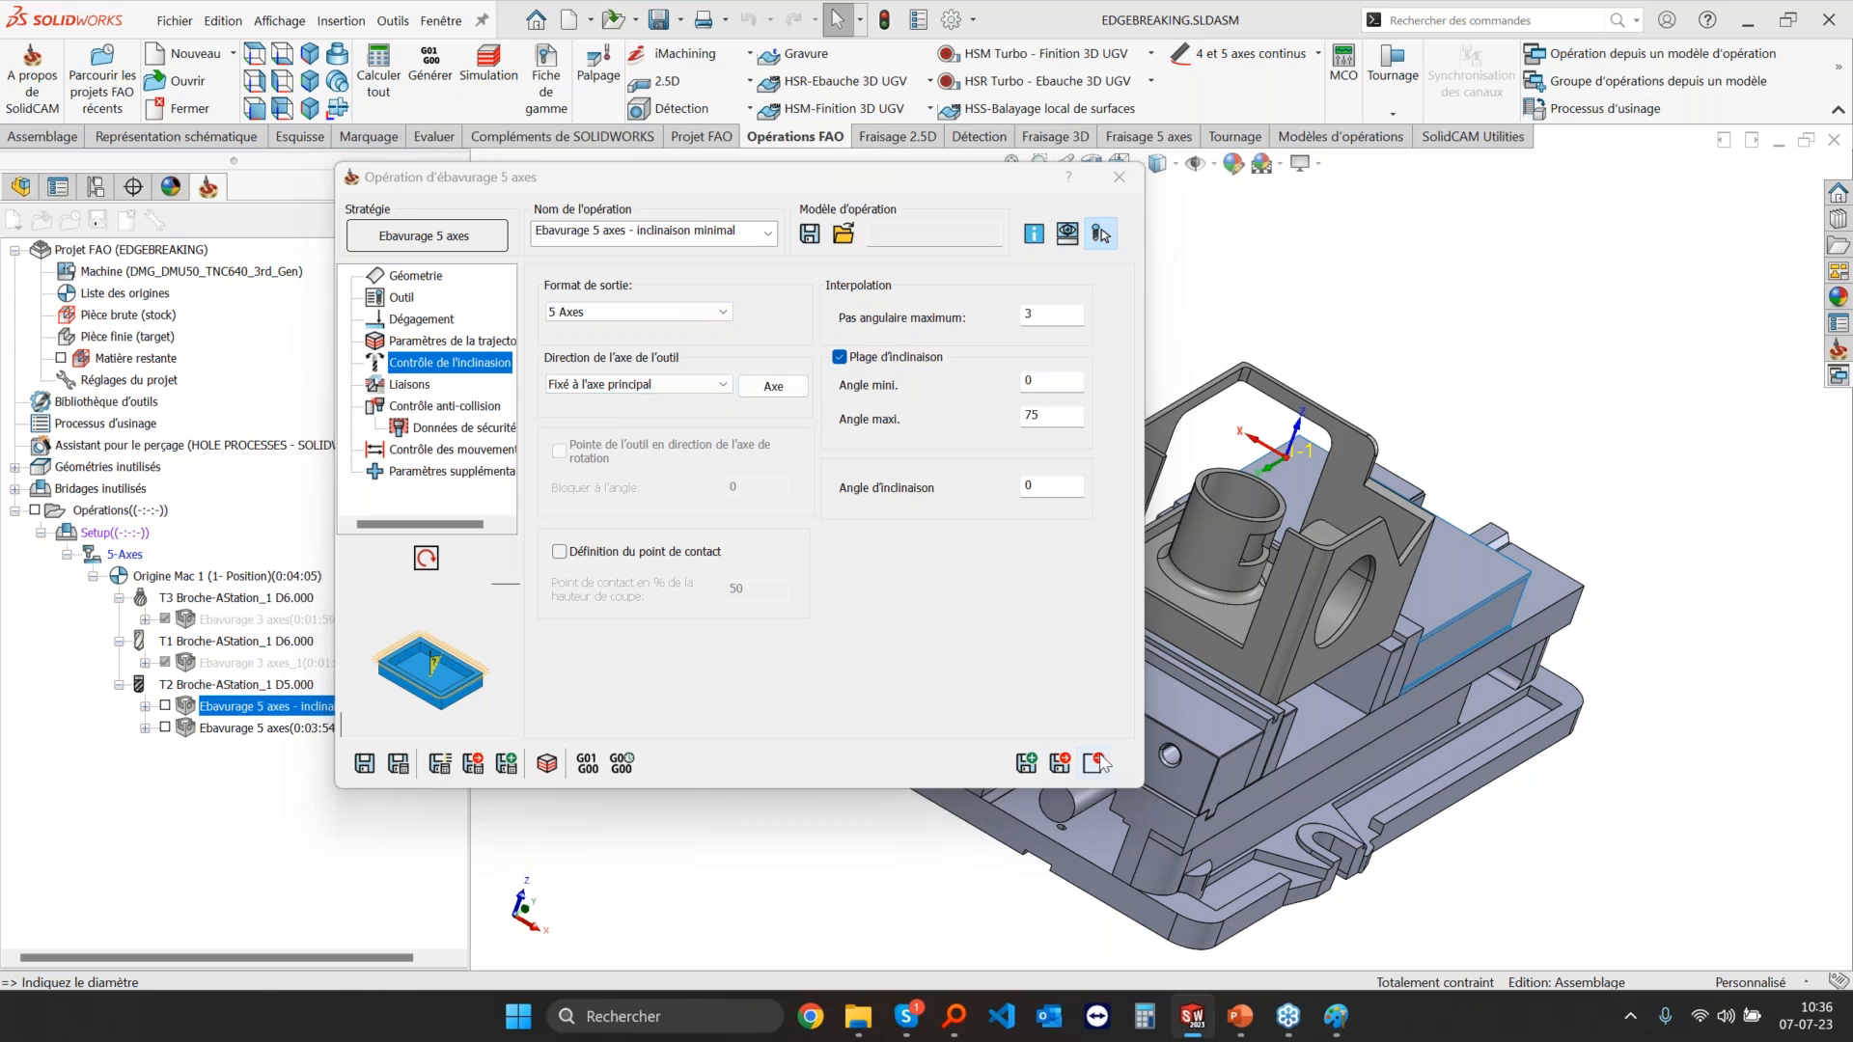
pyautogui.click(1093, 762)
pyautogui.click(378, 535)
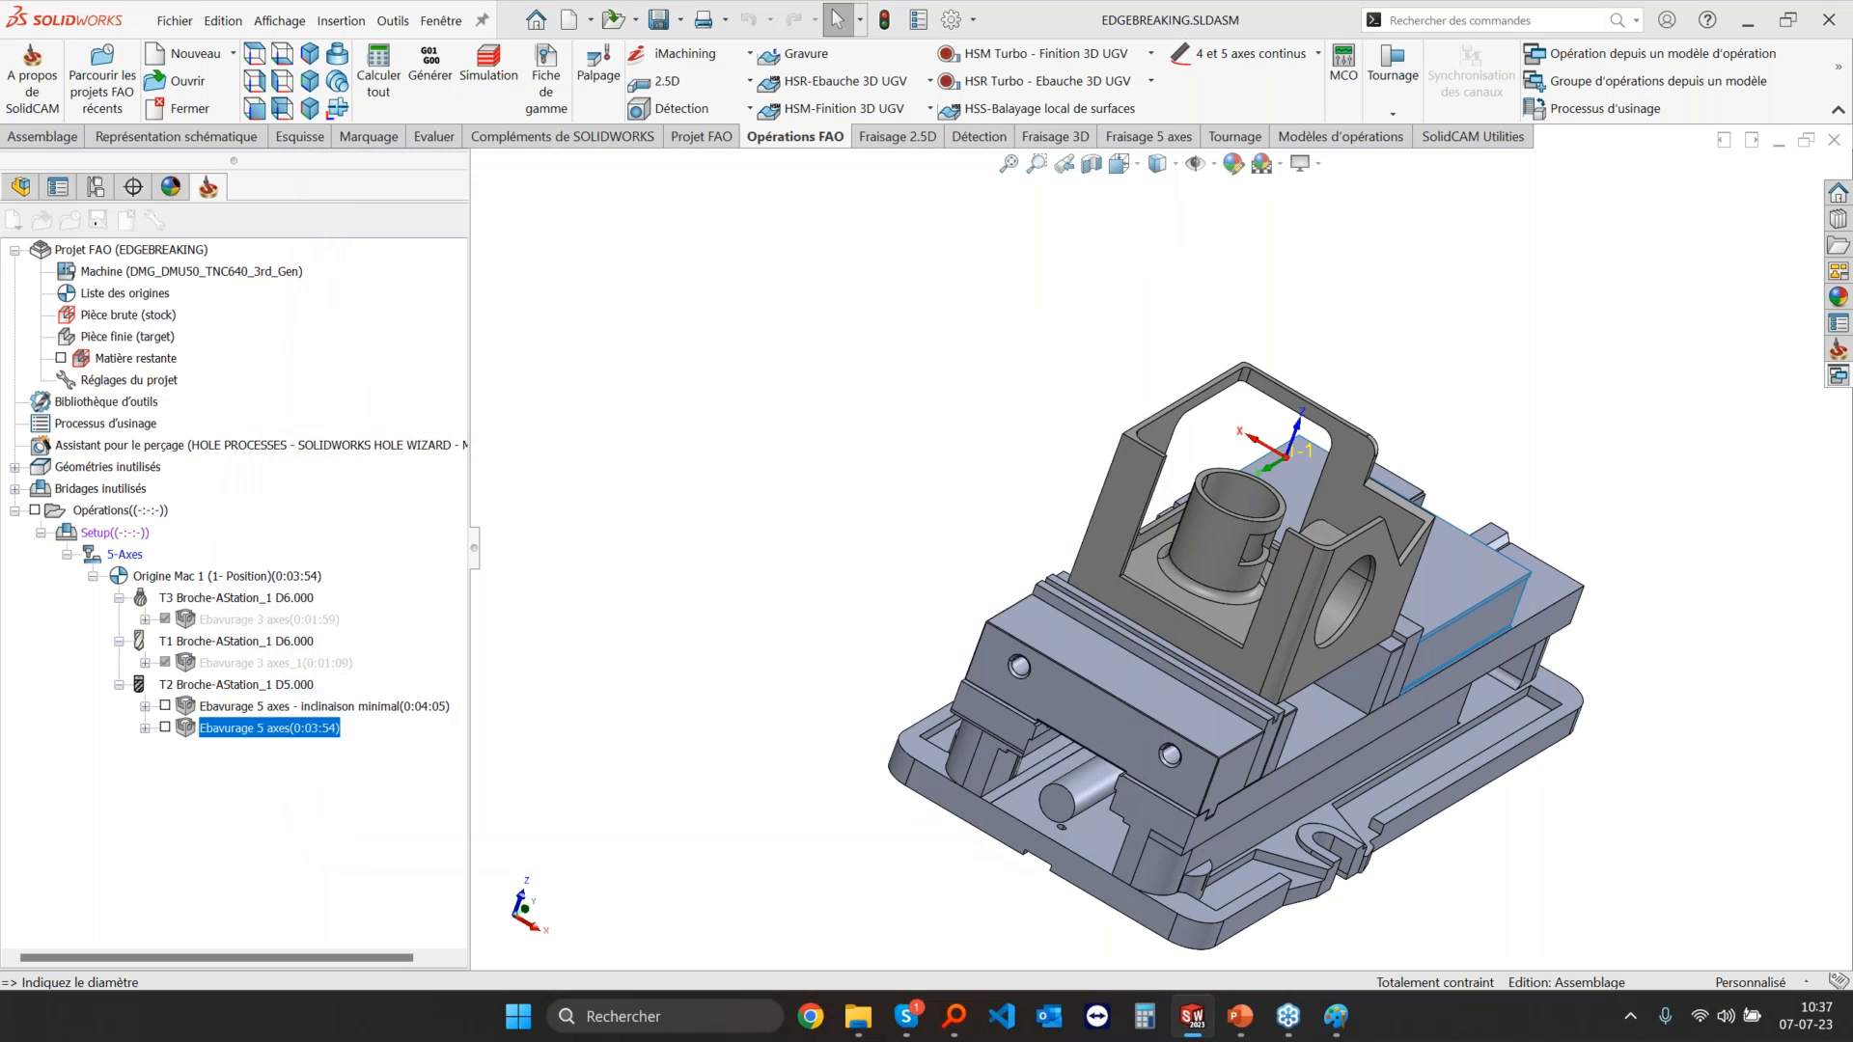
# Step: Open the Ebavurage 5 axes operation, check its output format and tilt range, and close it
pyautogui.doubleClick(256, 727)
pyautogui.click(1032, 385)
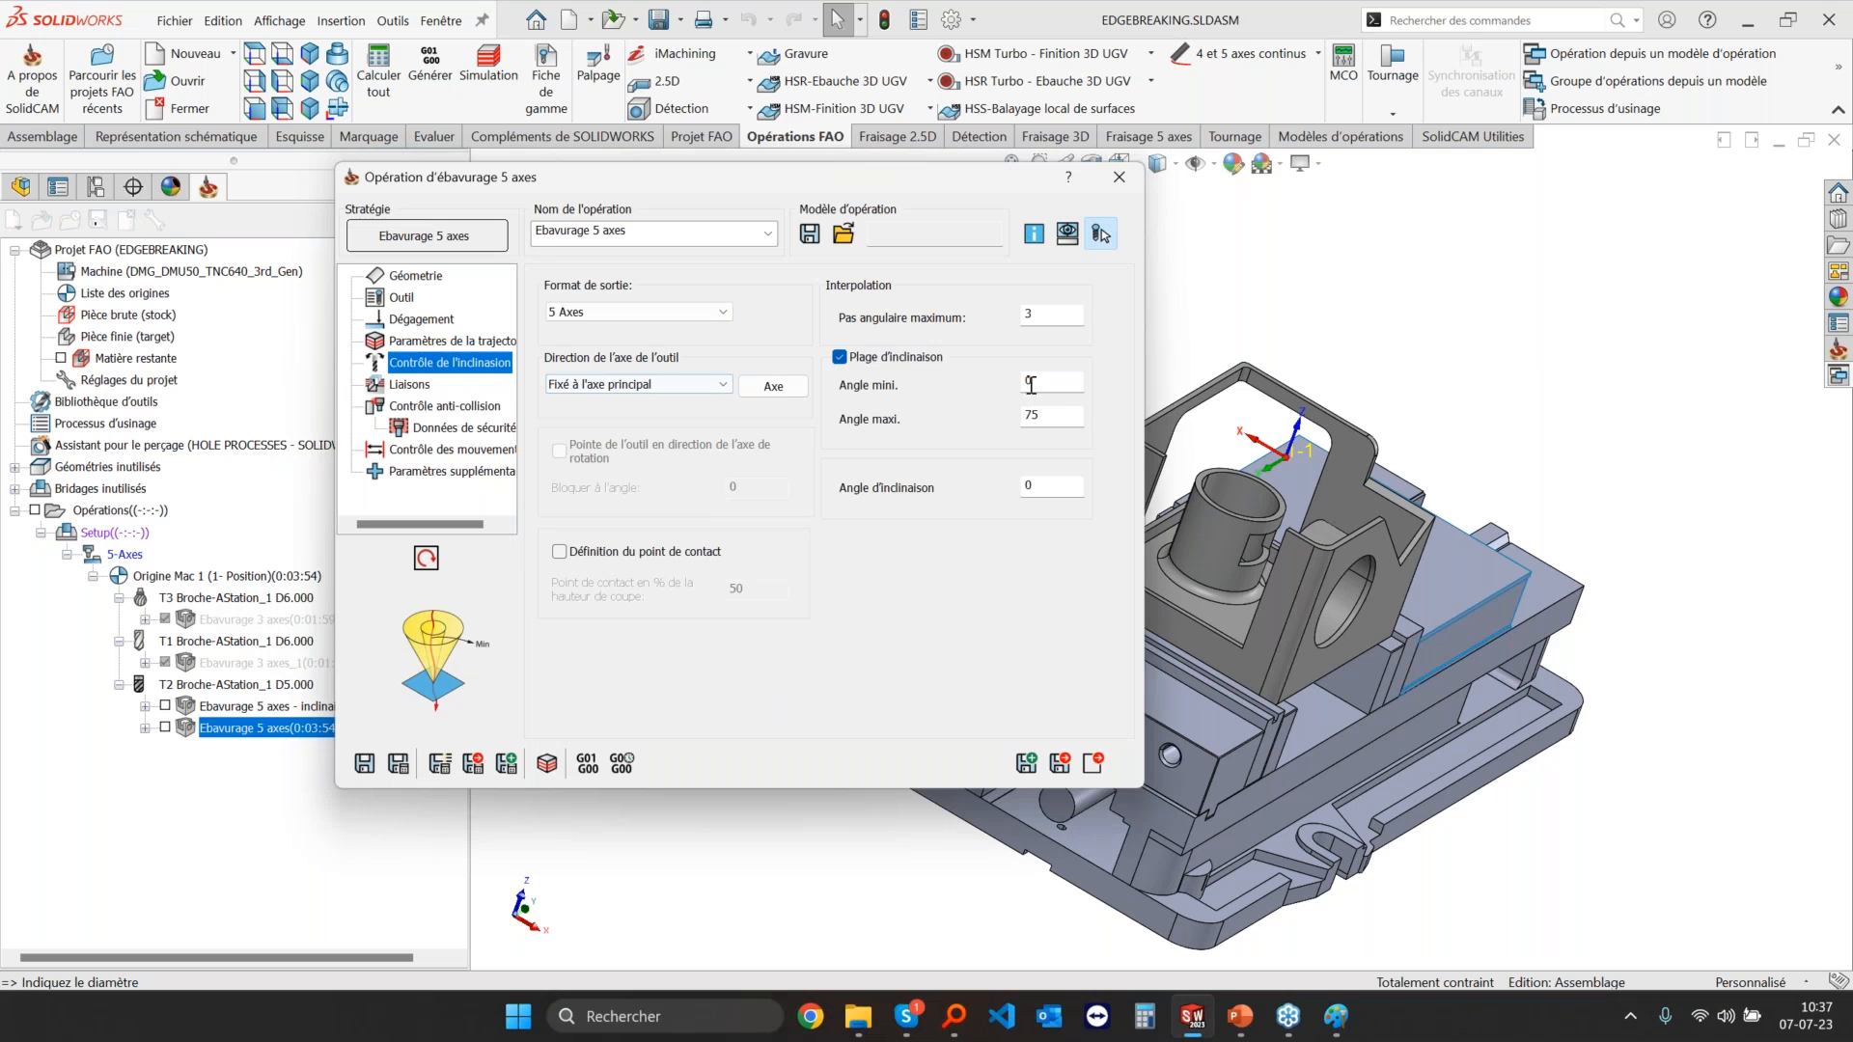
pyautogui.click(1093, 763)
# Step: Reopen Ebavurage 5 axes - inclinaison minimal and compare its output format options and maximum tilt angle setting
pyautogui.doubleClick(255, 705)
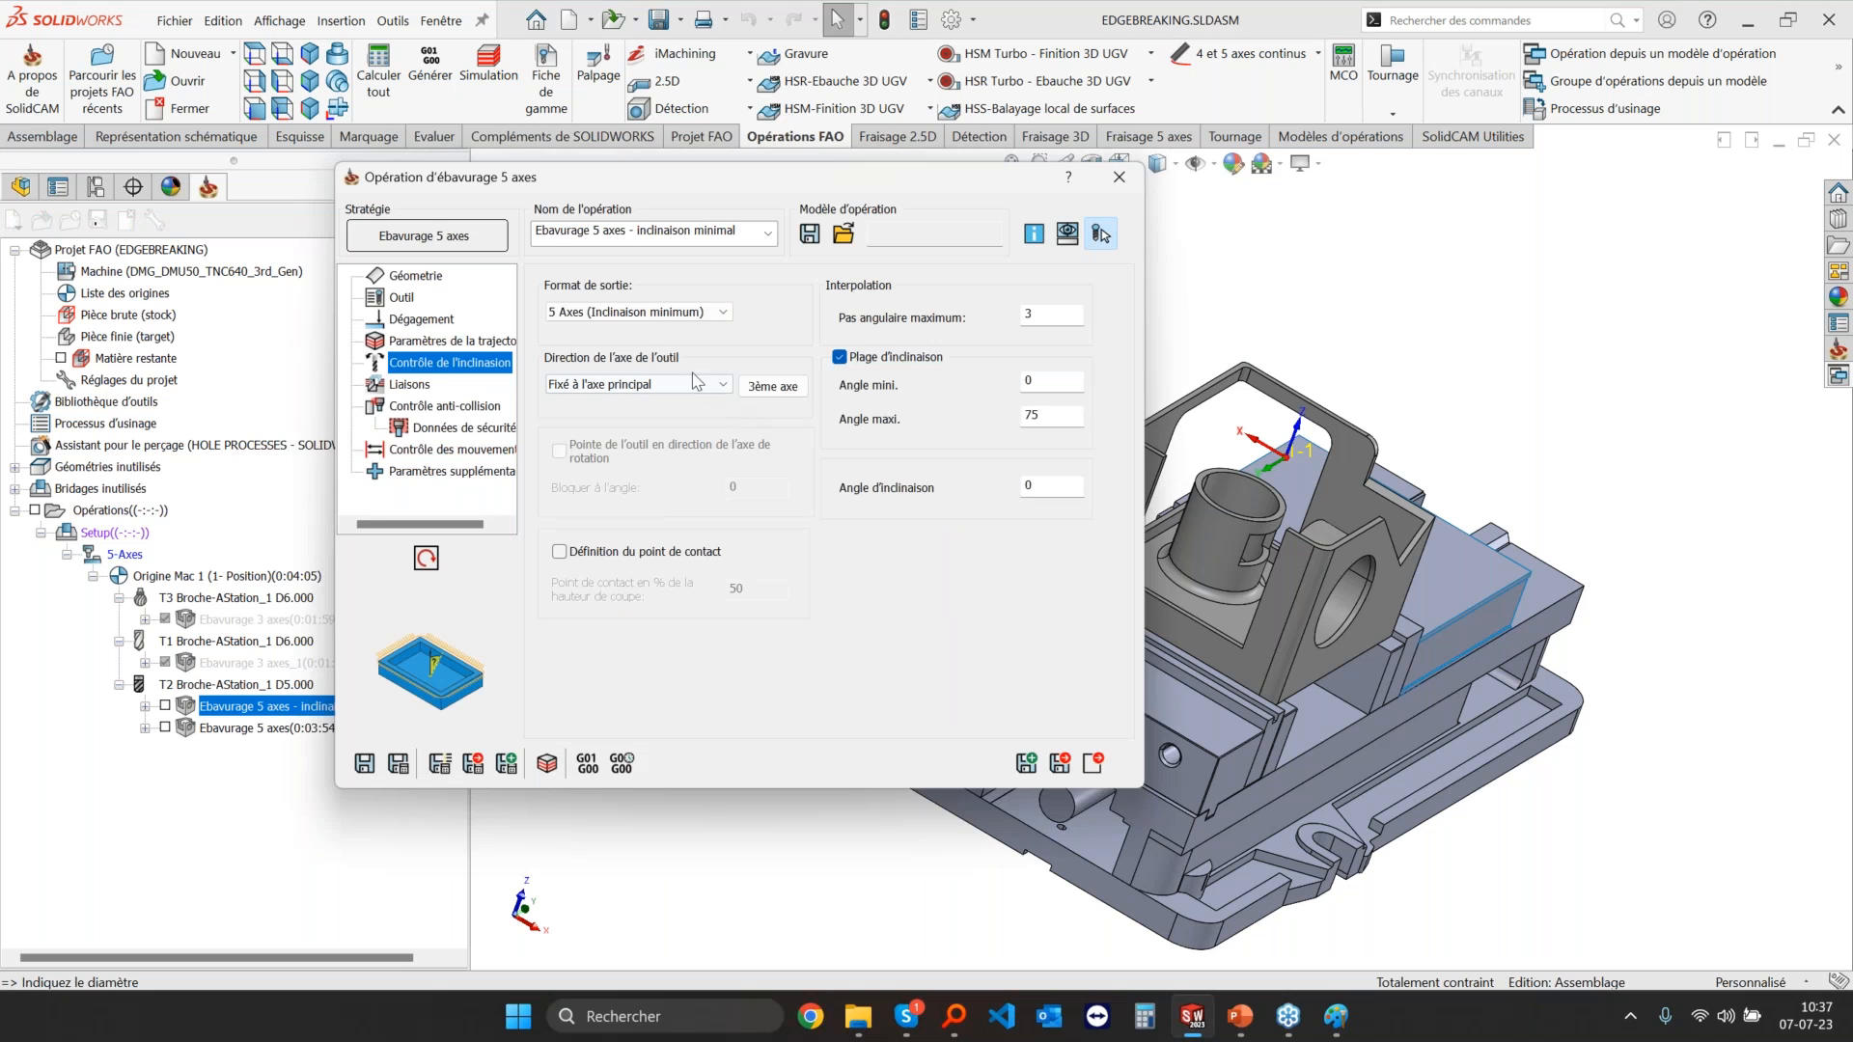
pyautogui.click(693, 314)
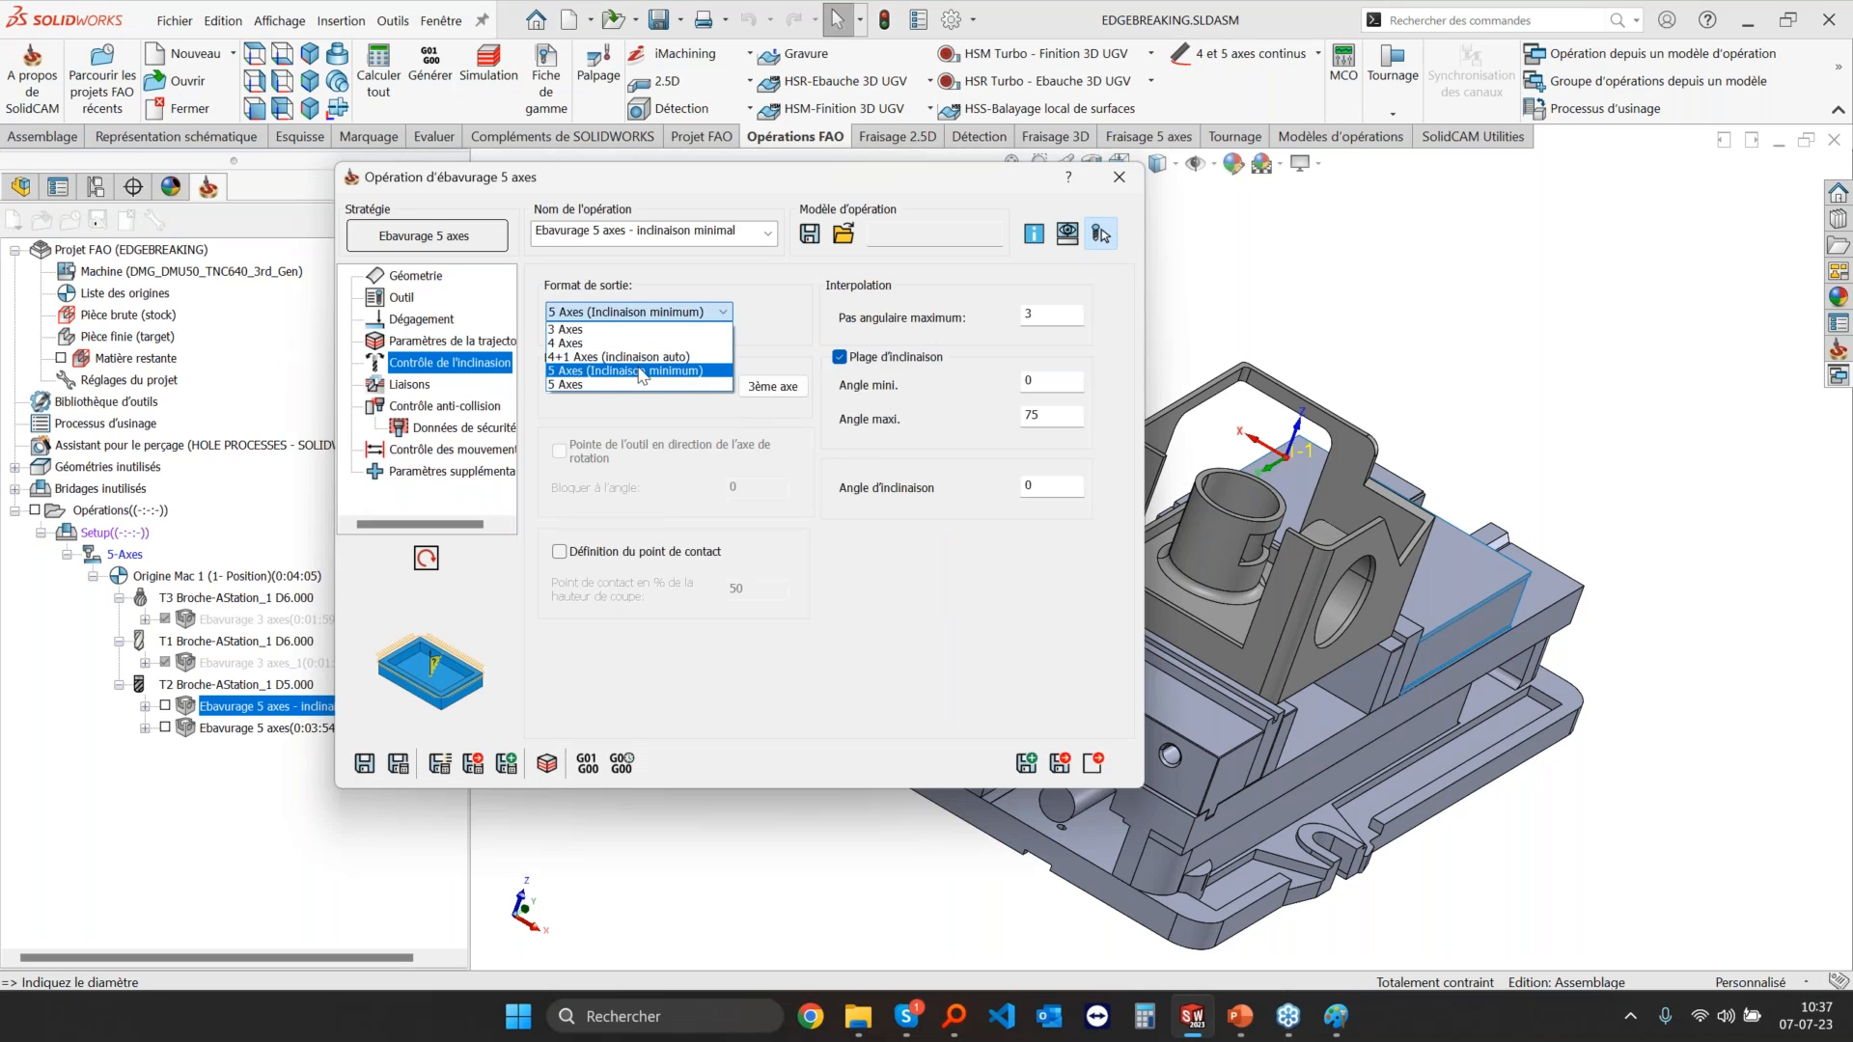
pyautogui.click(1087, 405)
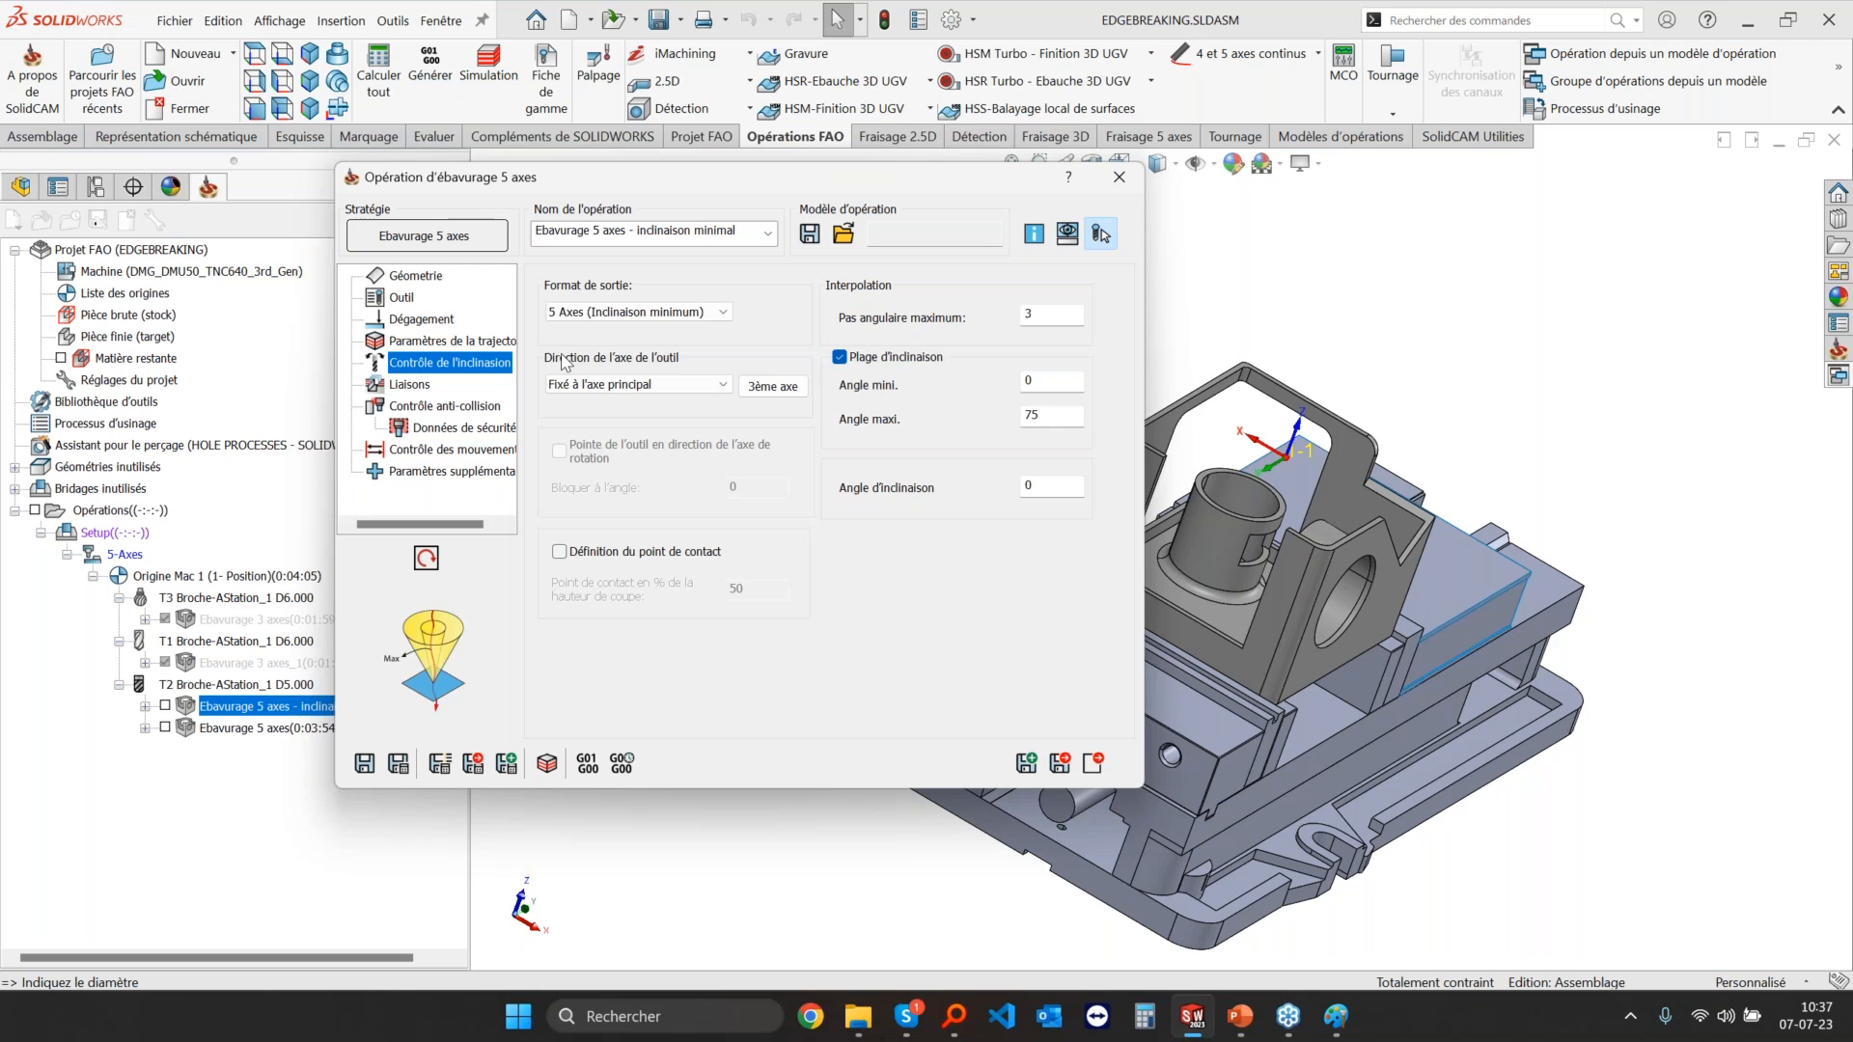
# Step: Compare the output formats 5 Axes and 5 Axes (Inclinaison minimum), and inspect the third-axis settings without changing them
pyautogui.click(637, 311)
pyautogui.click(654, 389)
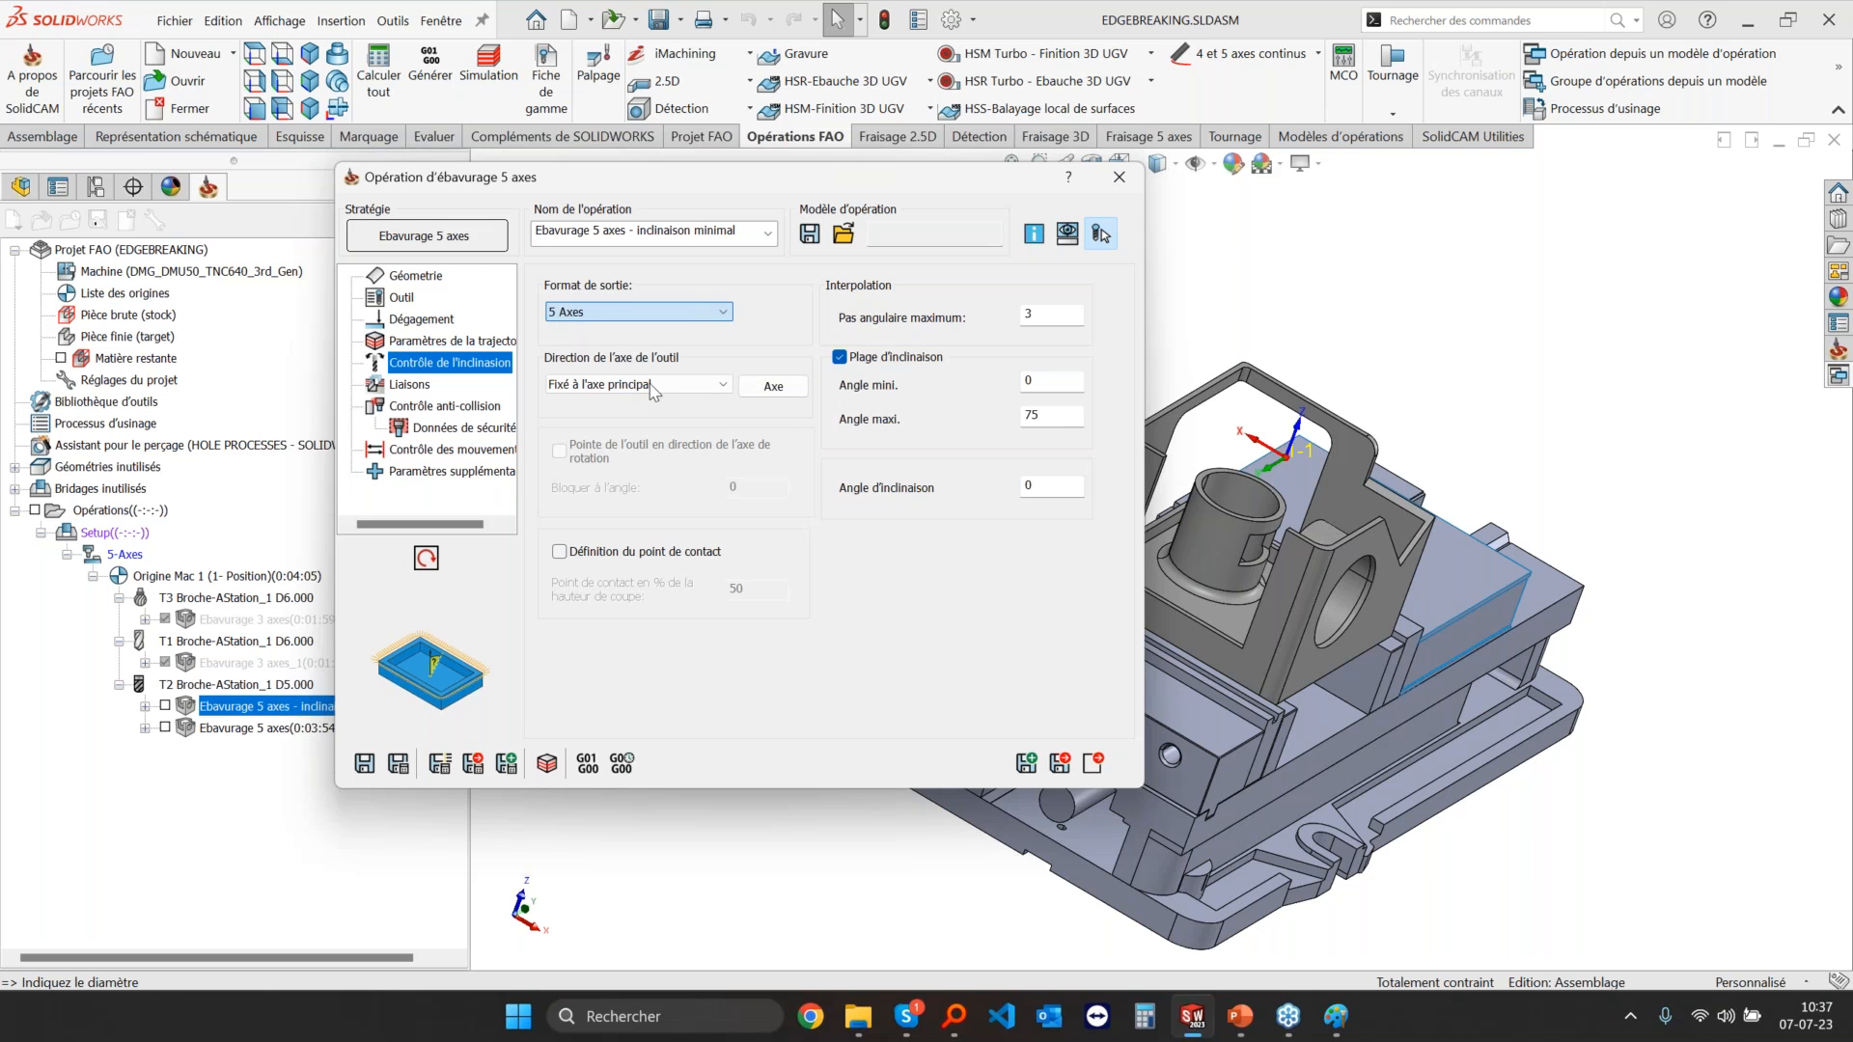
pyautogui.click(724, 314)
pyautogui.click(652, 372)
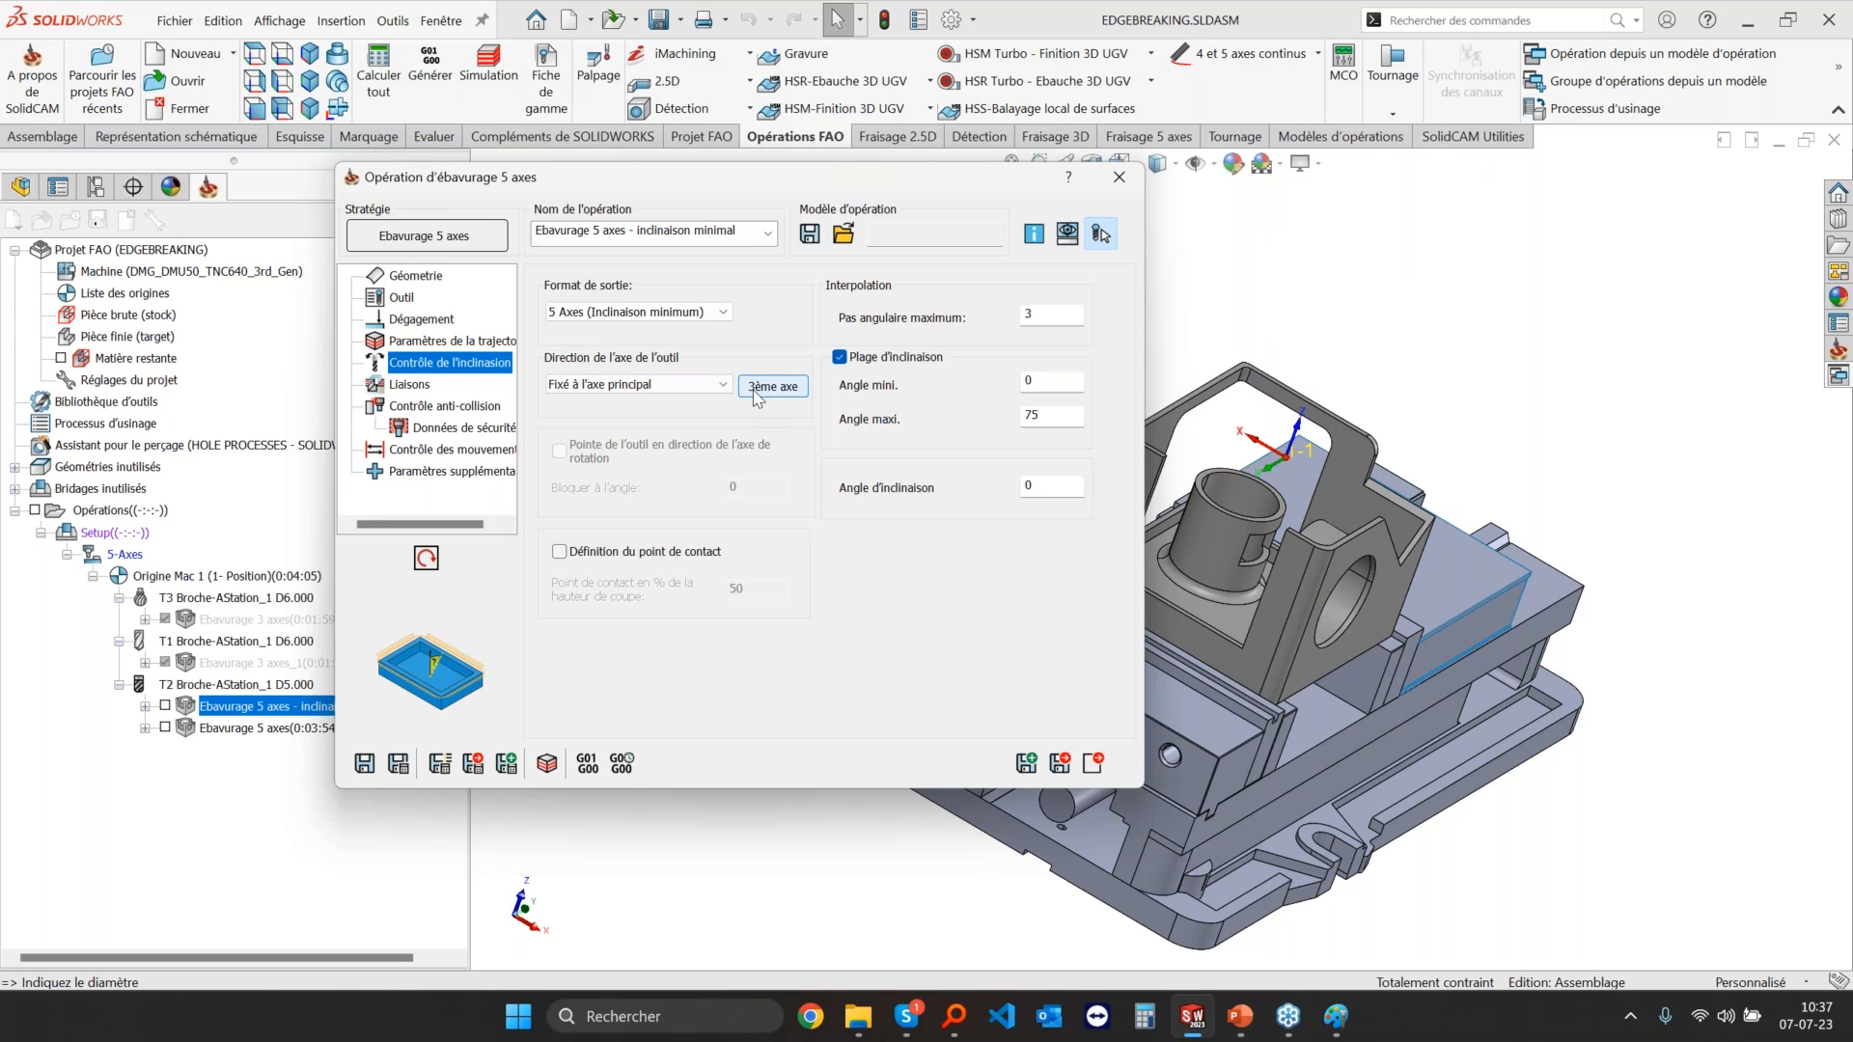
pyautogui.click(786, 391)
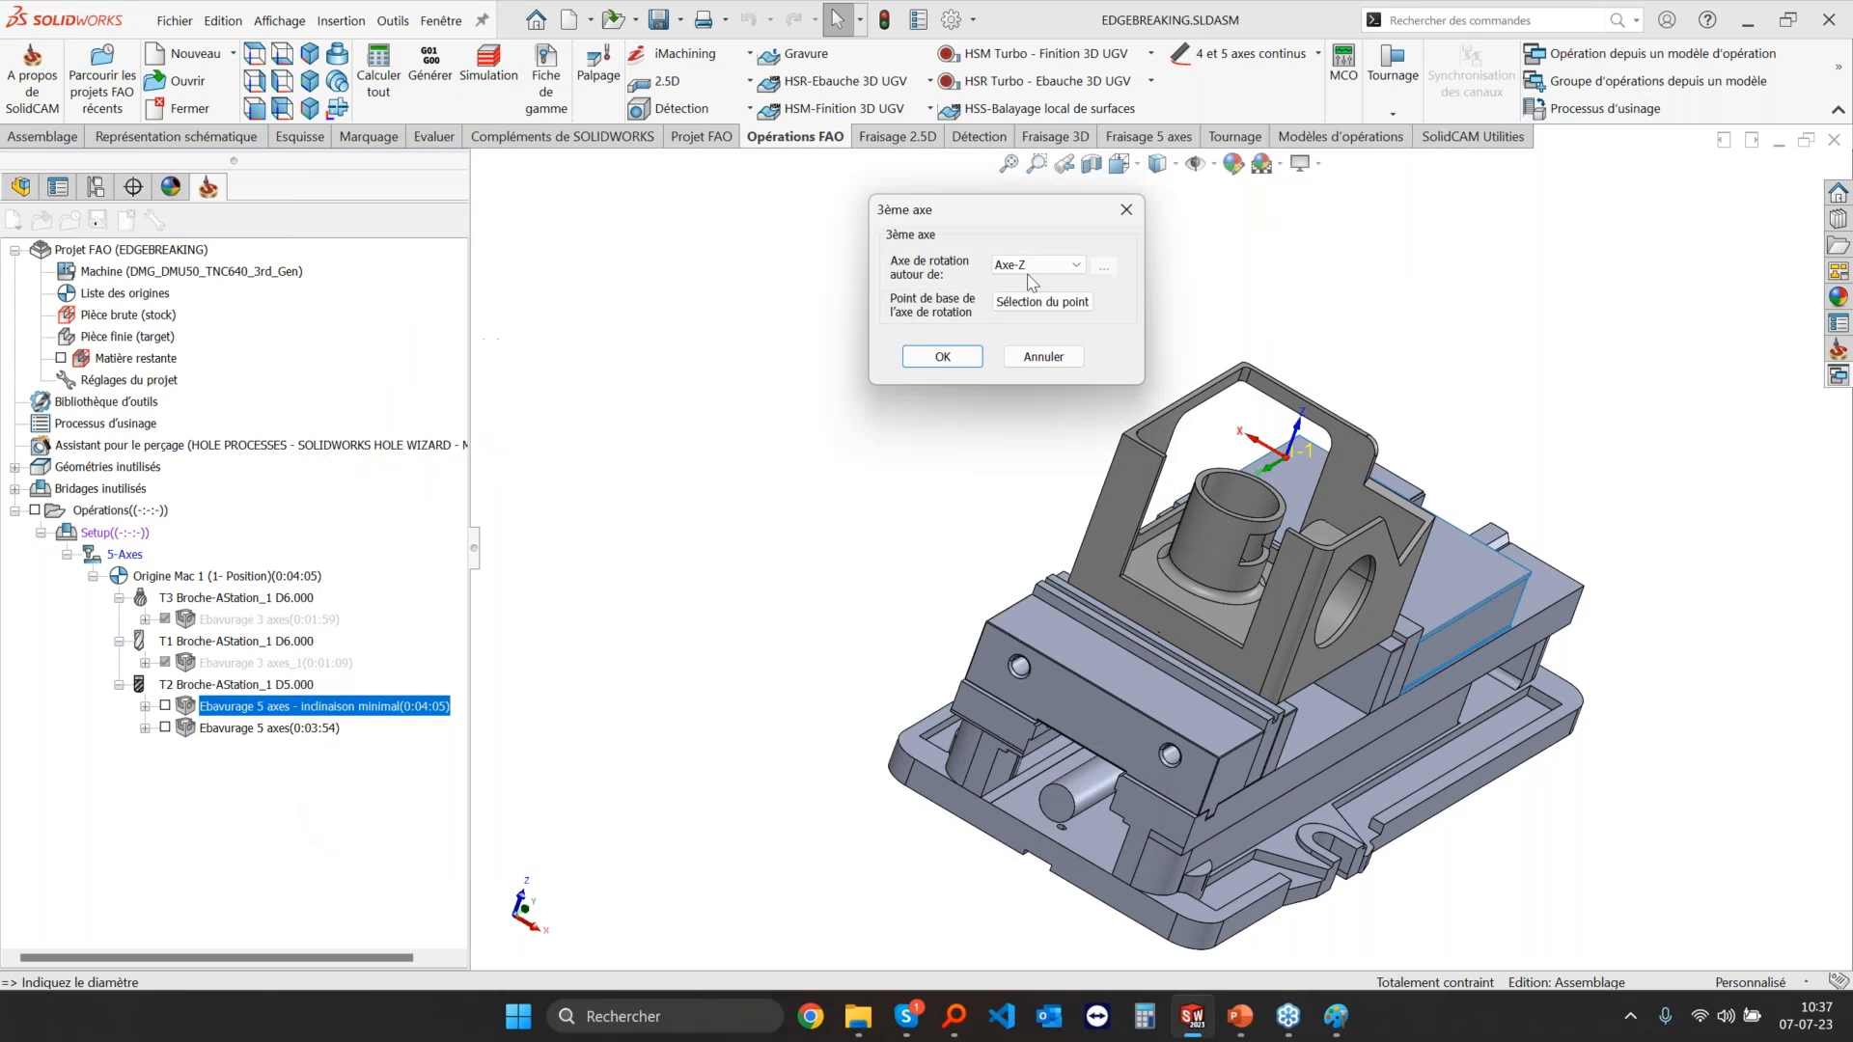
pyautogui.click(1040, 359)
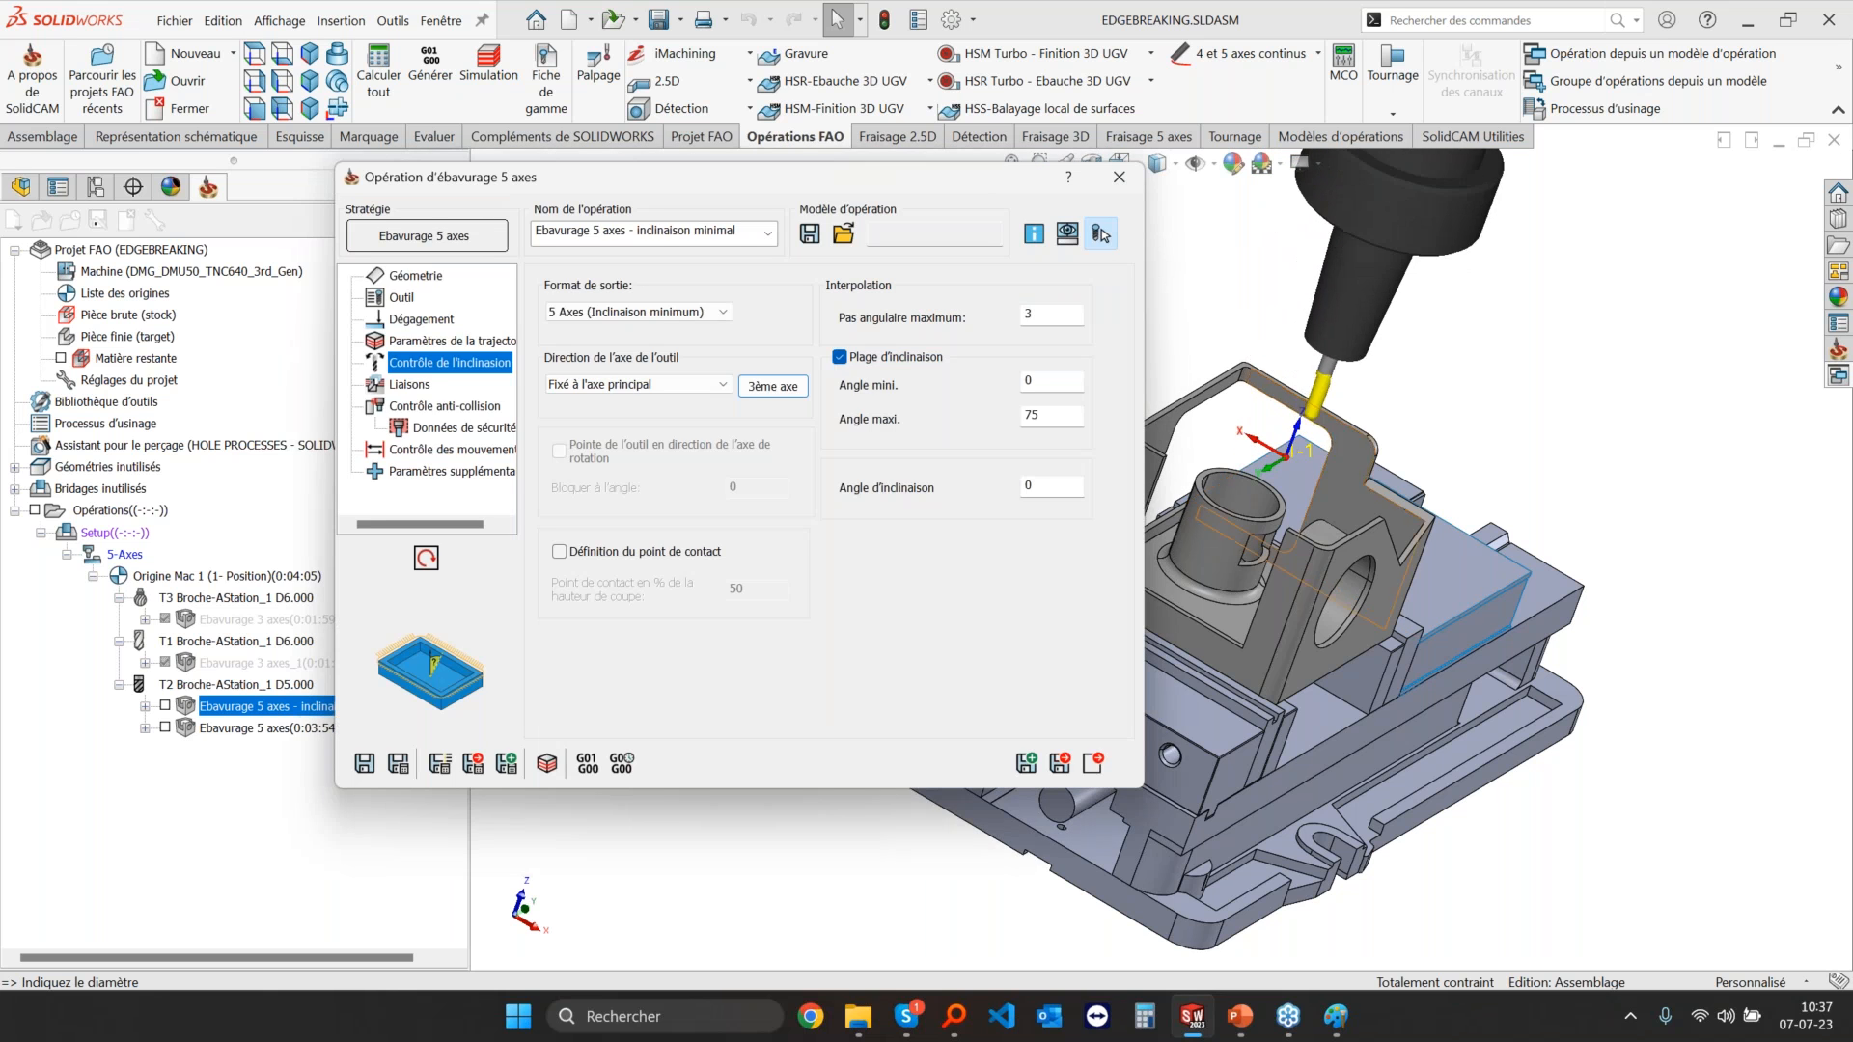
# Step: Try the 5 Axes output format again, then restore 5 Axes (Inclinaison minimum)
pyautogui.click(637, 312)
pyautogui.click(579, 329)
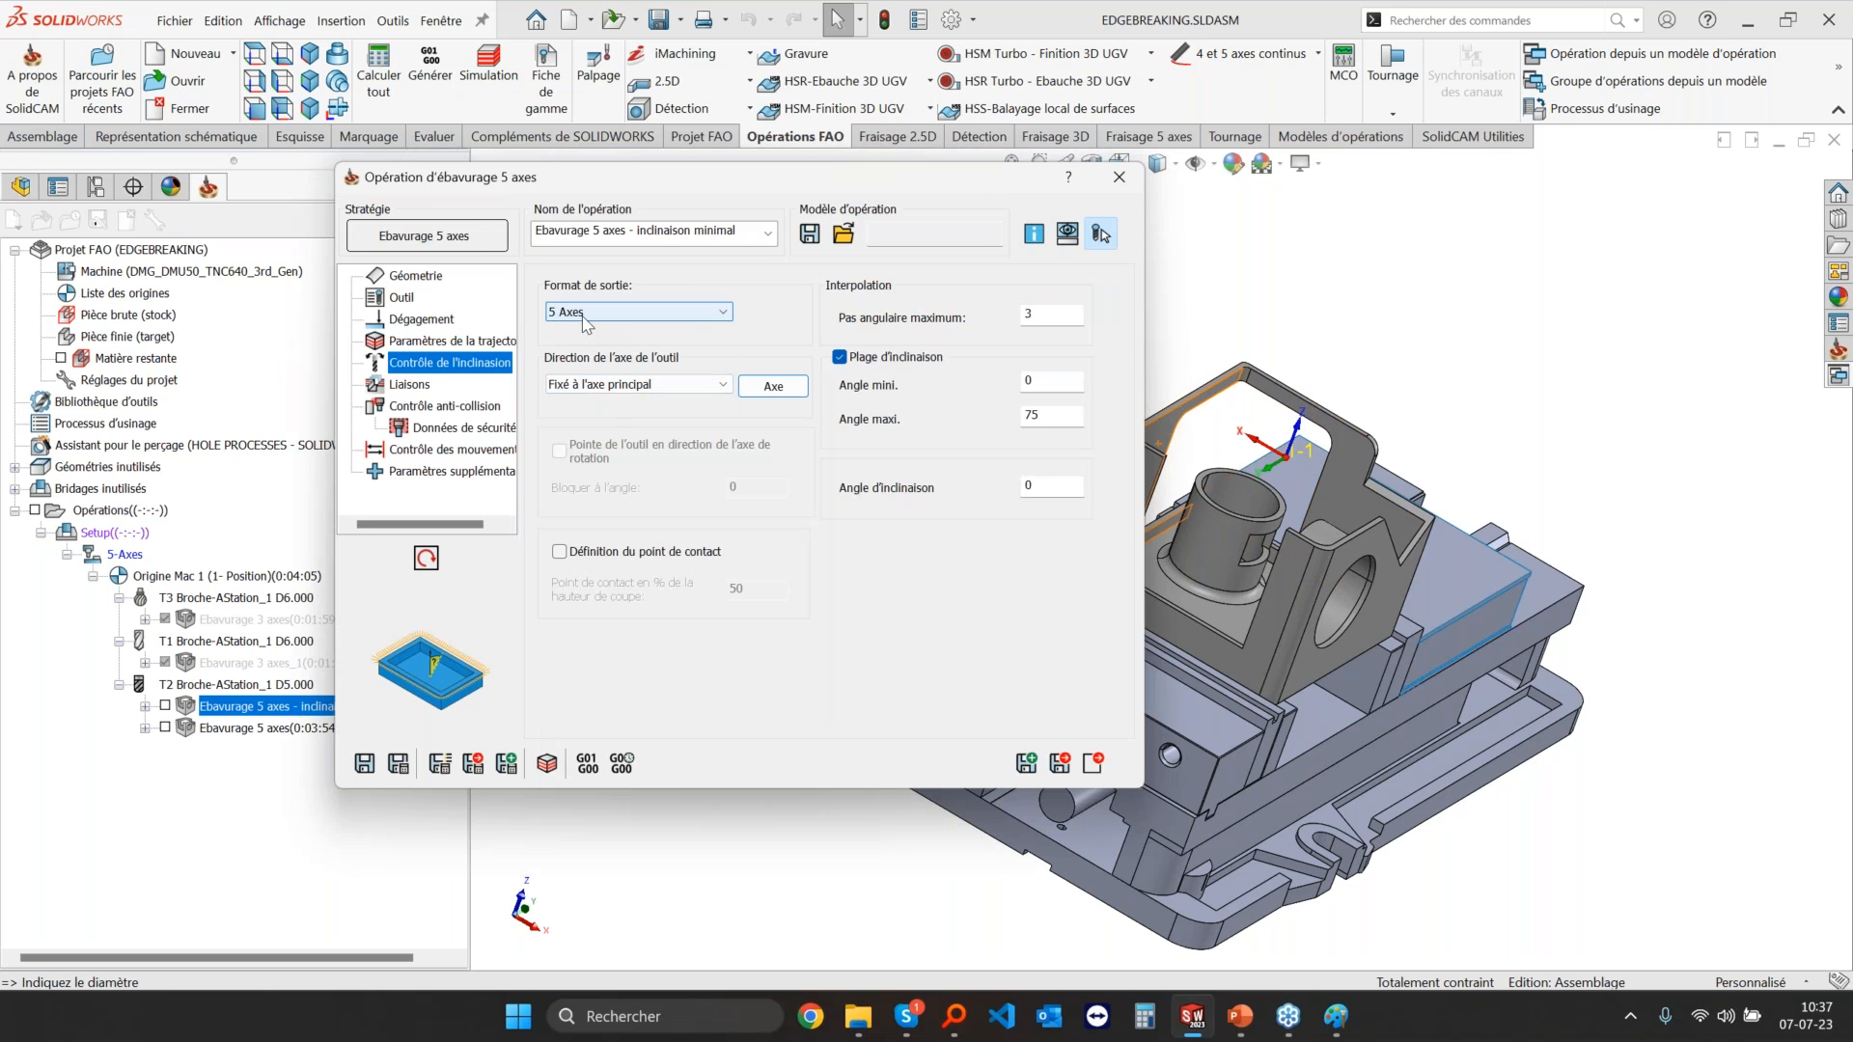
pyautogui.click(611, 308)
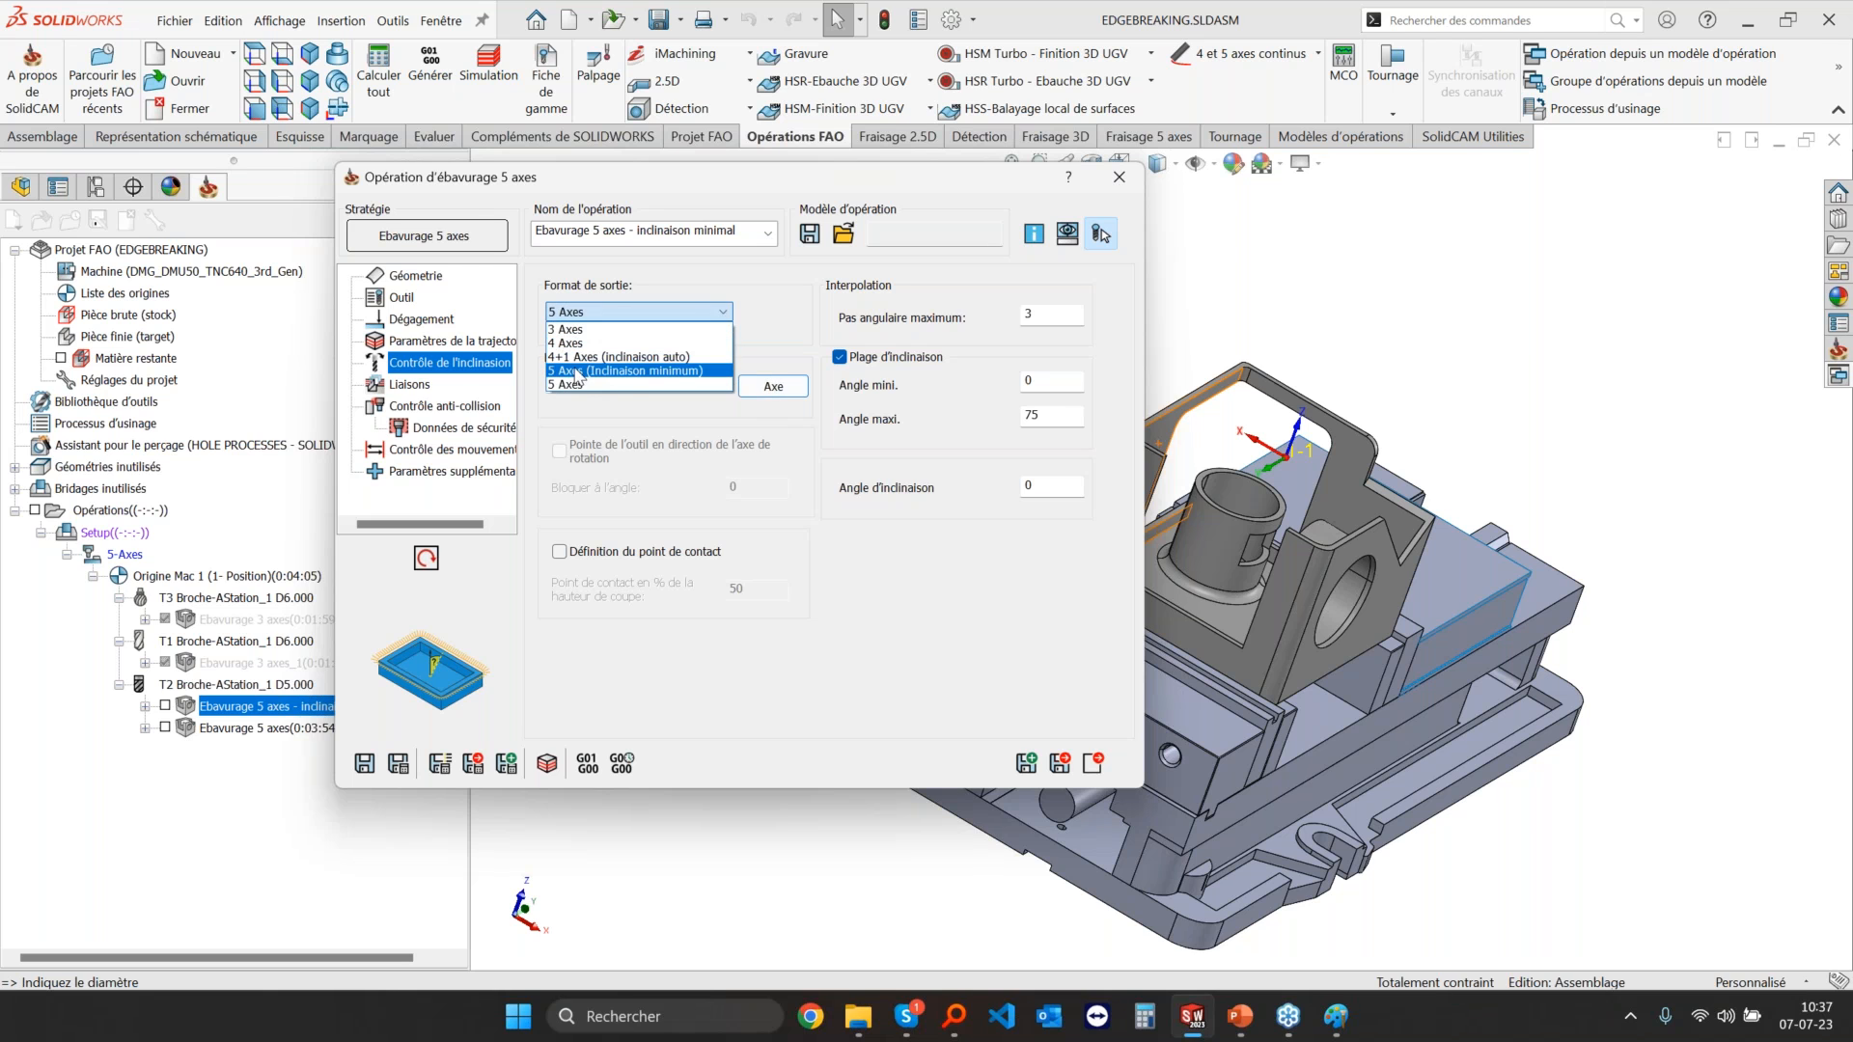
pyautogui.click(577, 371)
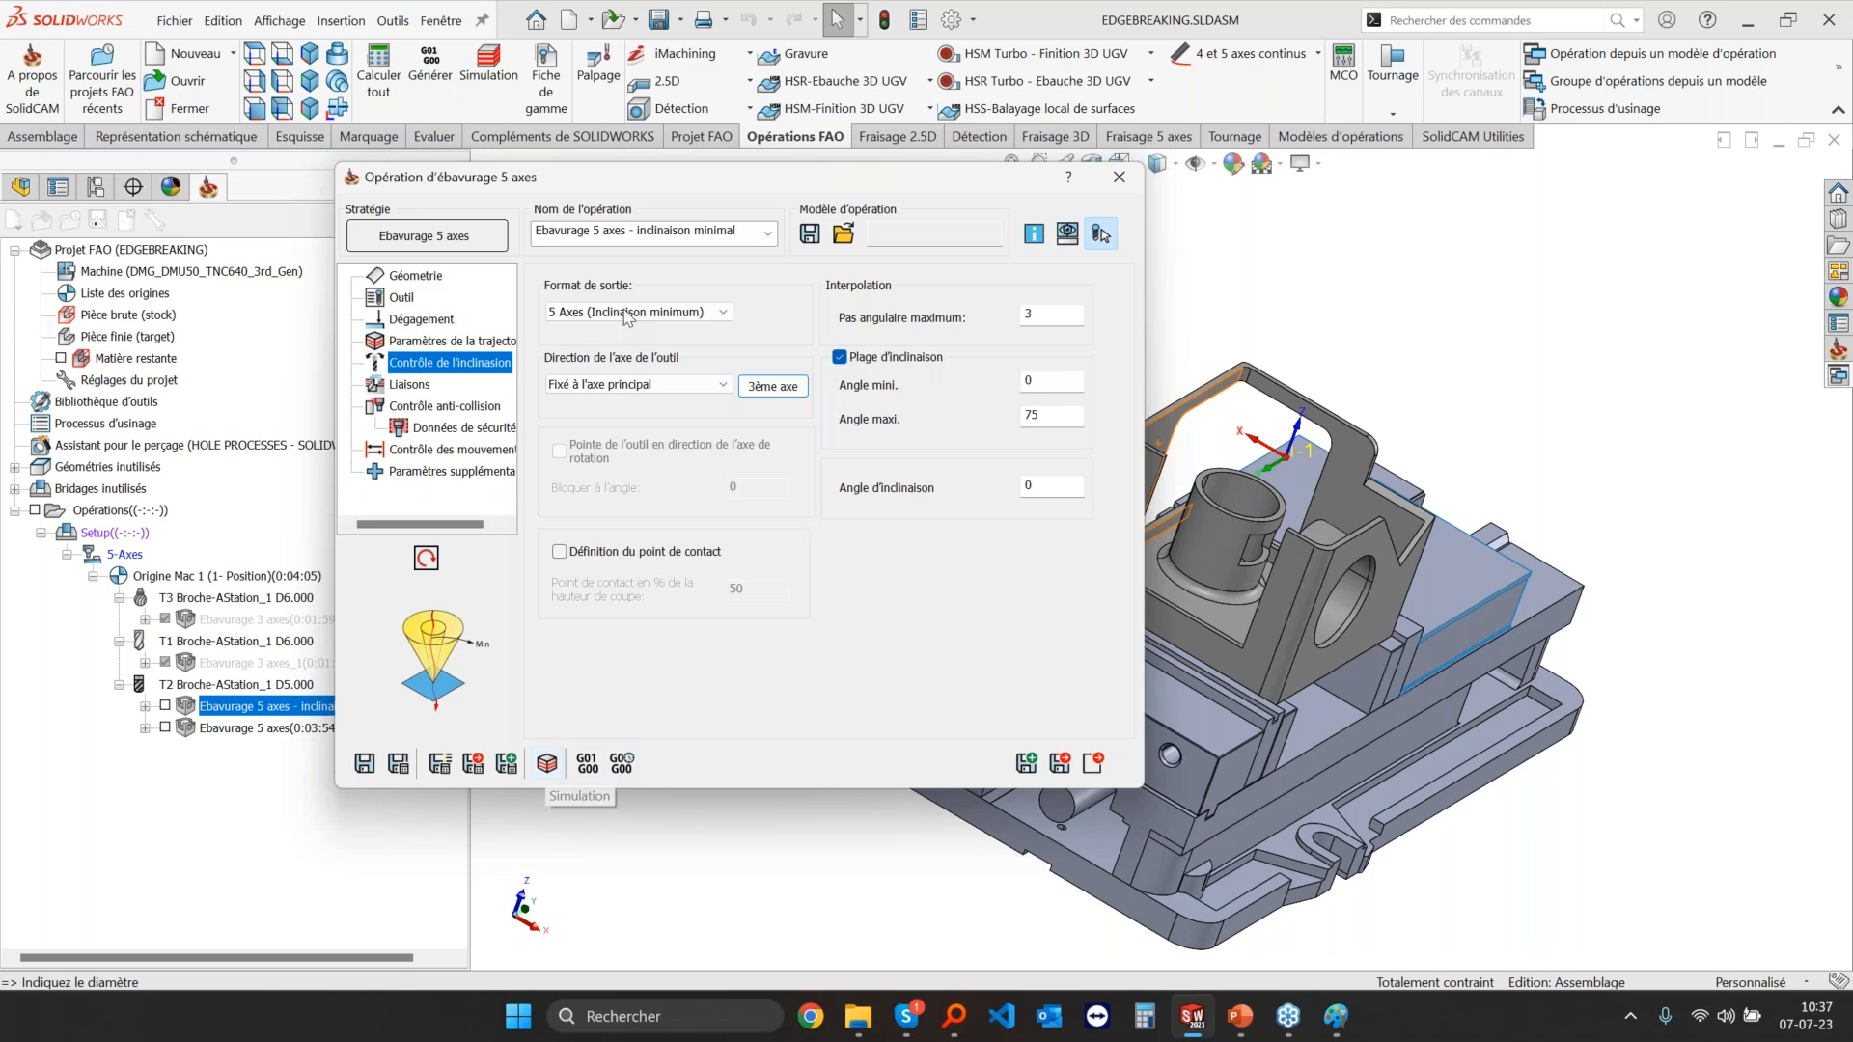
# Step: Exit the operation settings and run the wireframe simulation of Ebavurage 5 axes - inclinaison minimal at a low speed
pyautogui.click(1093, 762)
pyautogui.rightClick(386, 705)
pyautogui.click(450, 420)
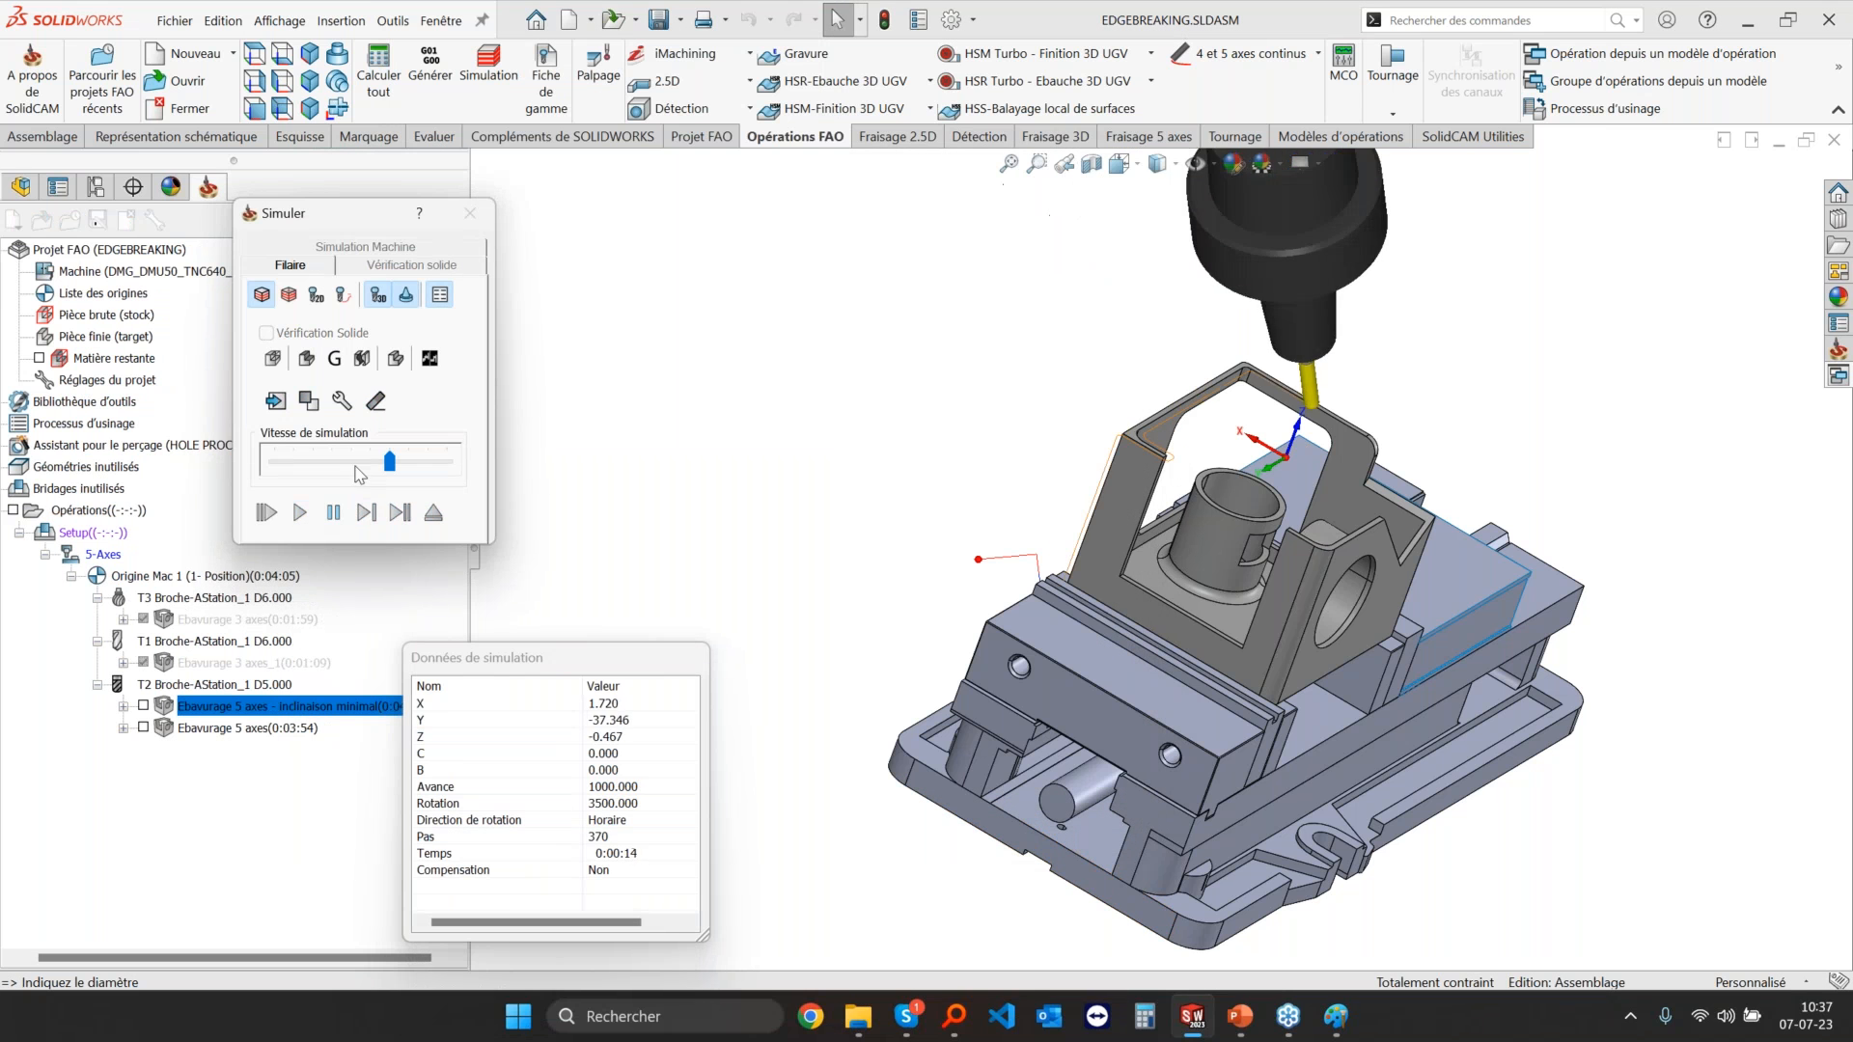
pyautogui.moveTo(389, 462); pyautogui.dragTo(275, 464)
pyautogui.click(335, 514)
pyautogui.click(238, 708)
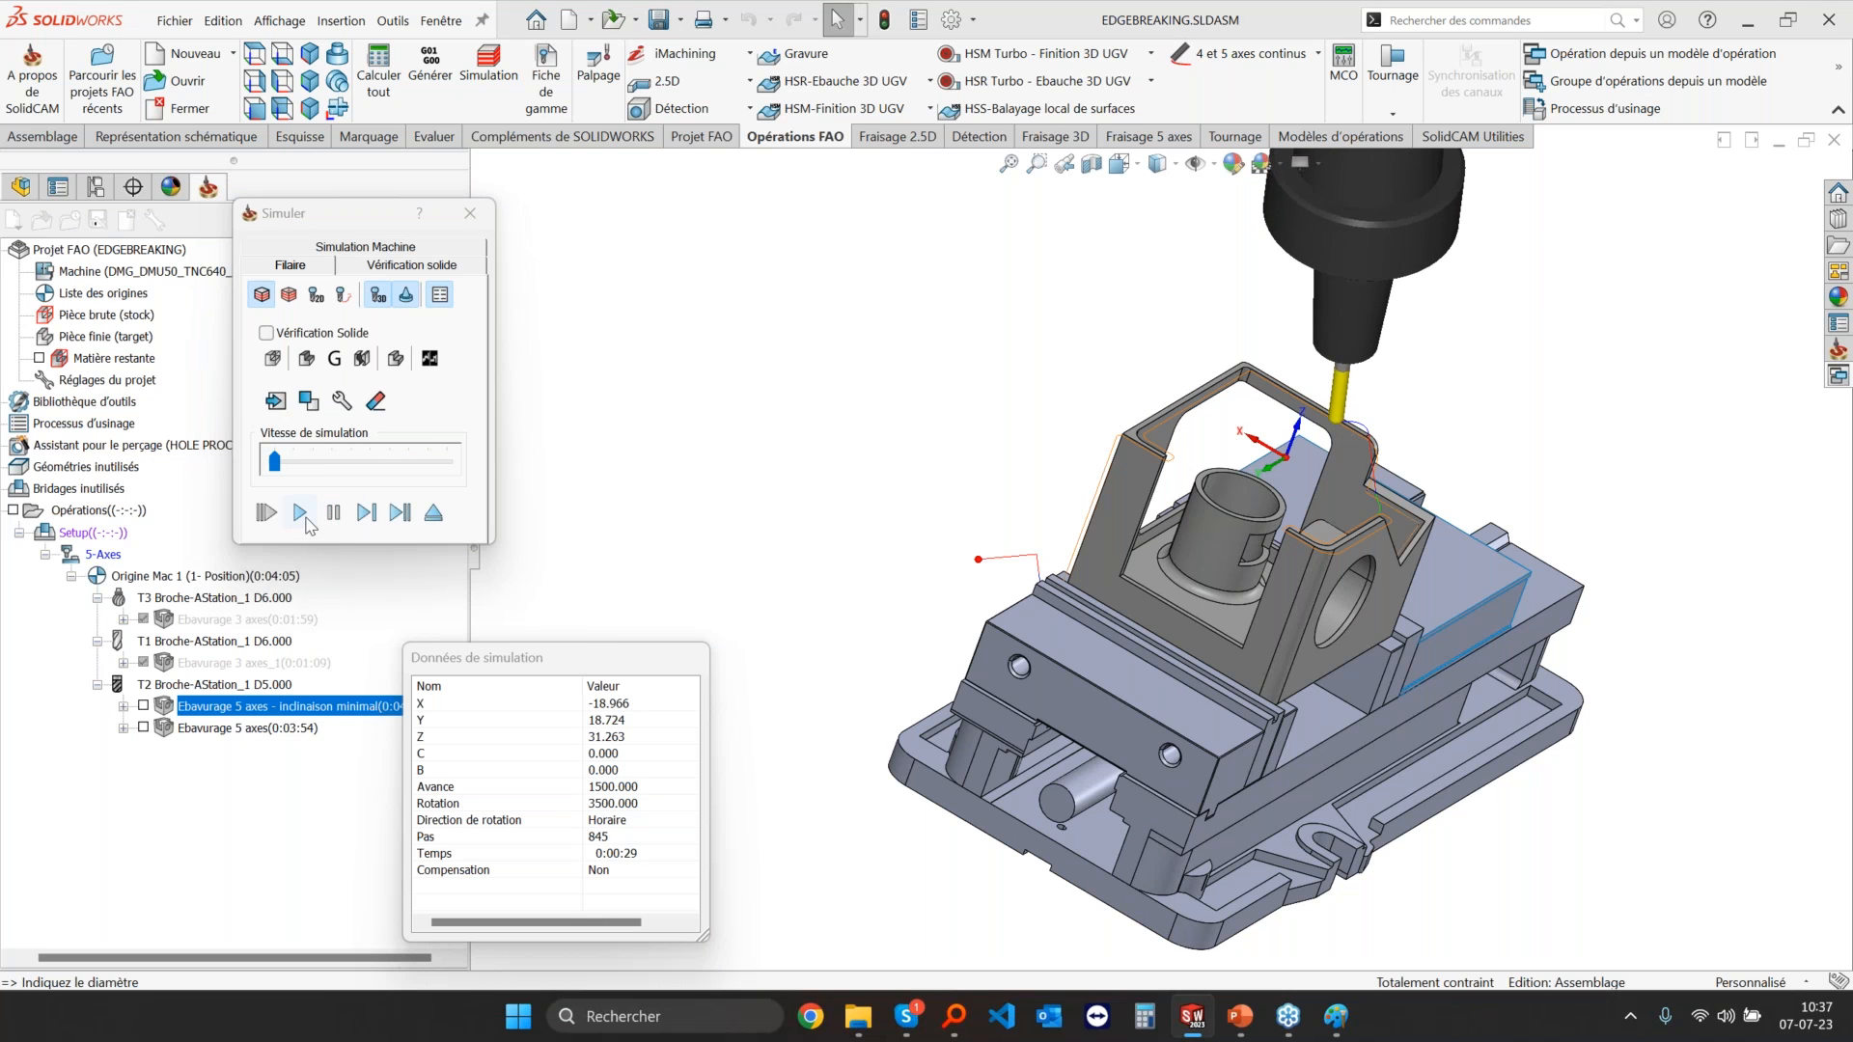
pyautogui.click(301, 515)
pyautogui.click(338, 466)
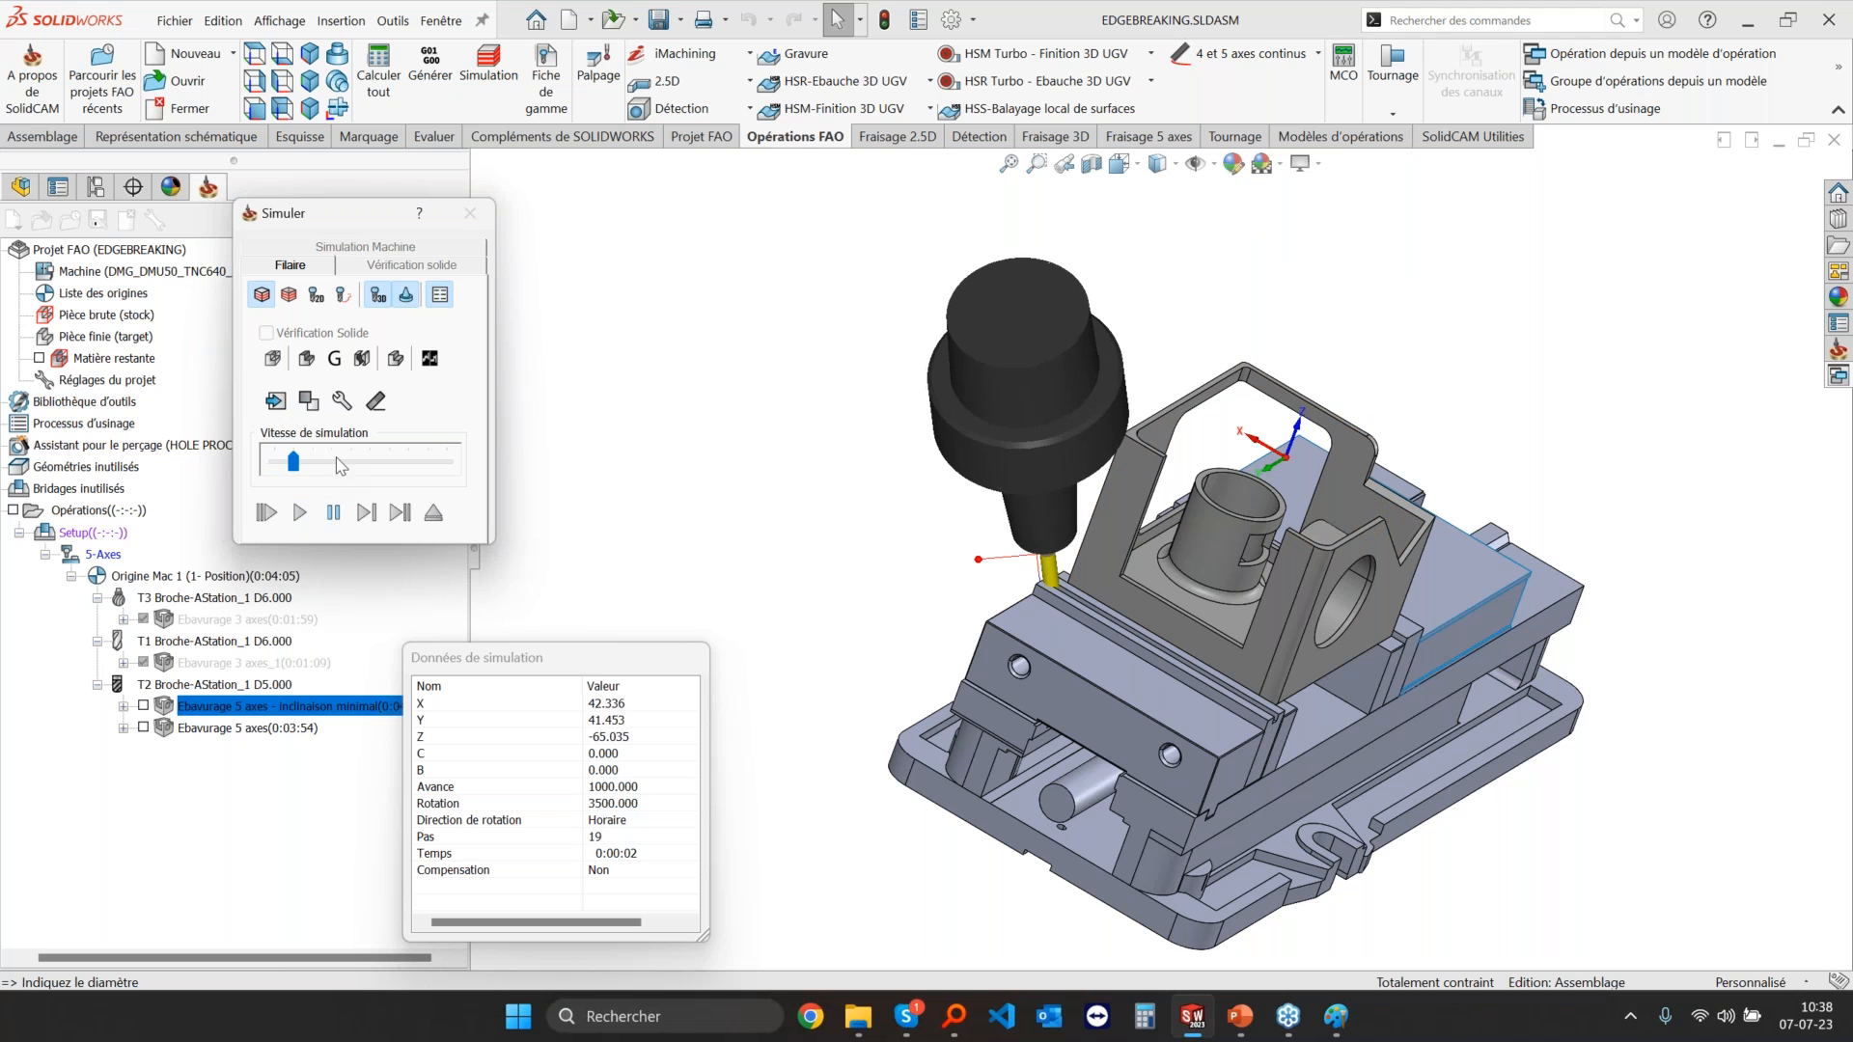
# Step: Hide the vice's front jaw block in the assembly
pyautogui.moveTo(929, 551); pyautogui.dragTo(1384, 712, button='middle')
pyautogui.click(1384, 712)
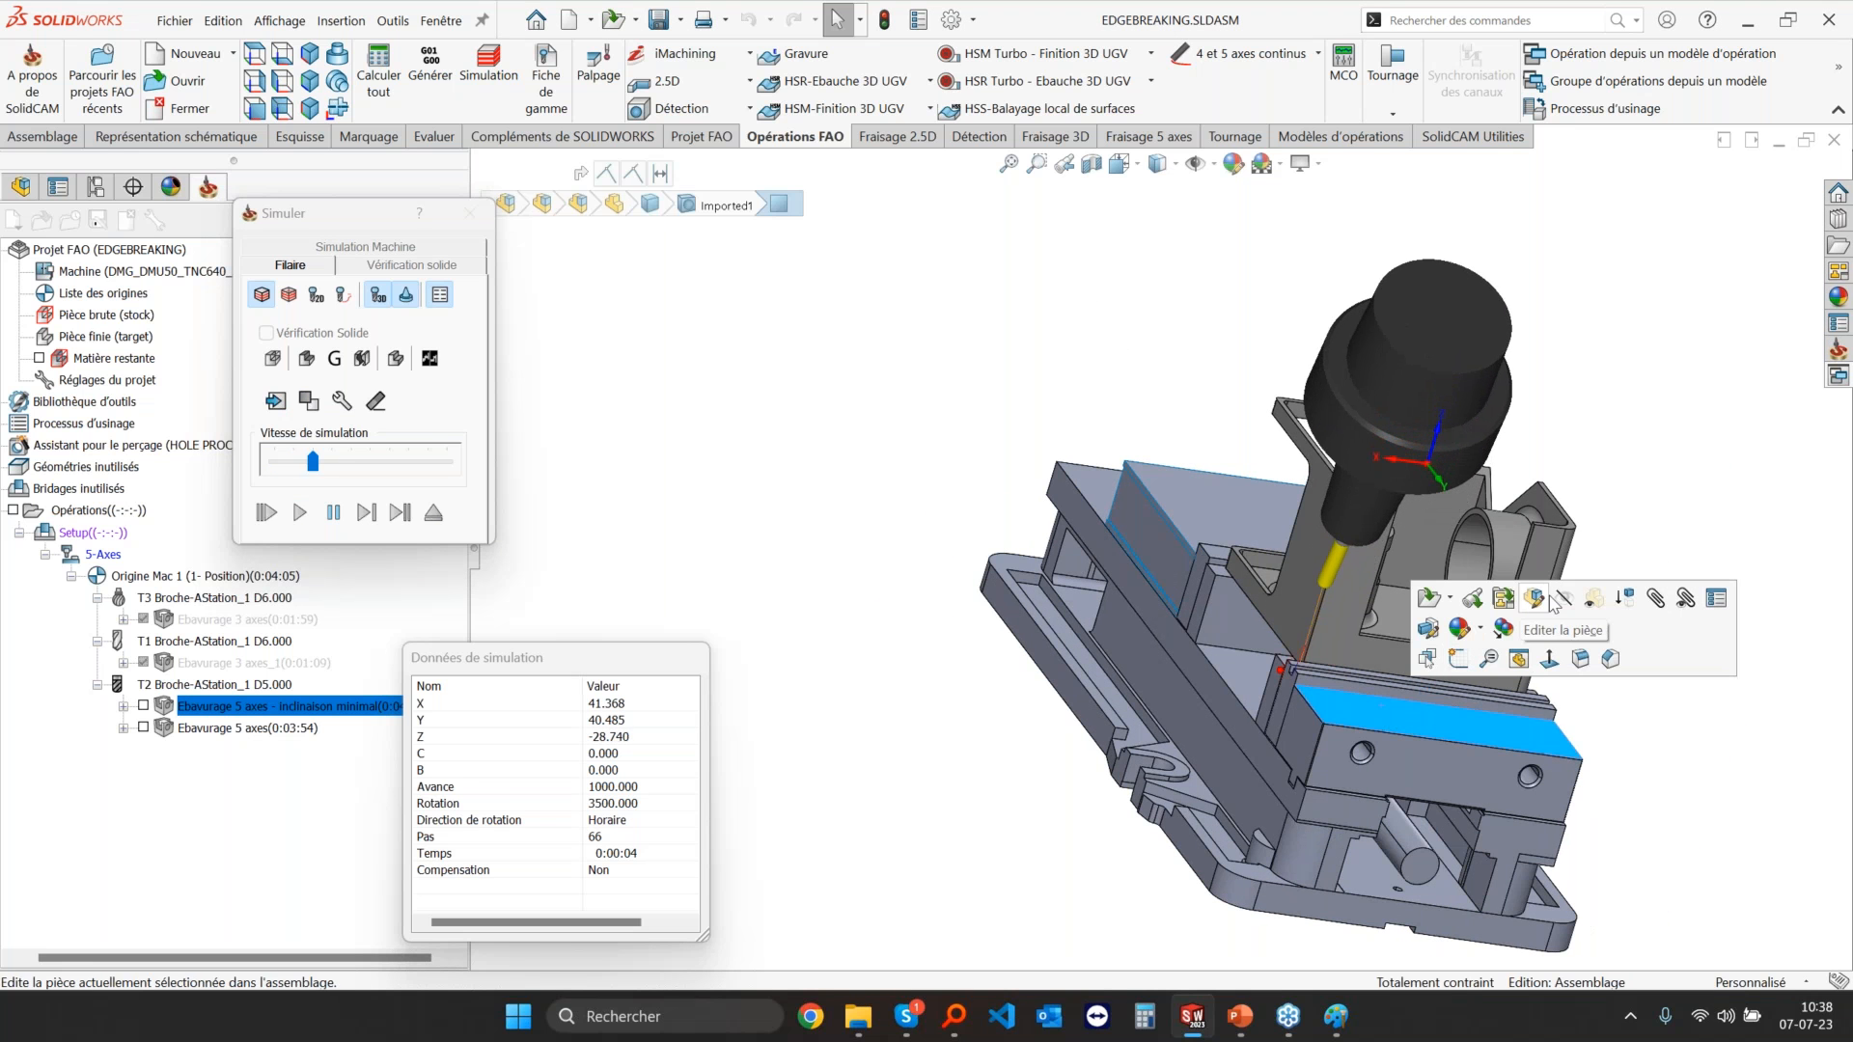
pyautogui.click(1514, 618)
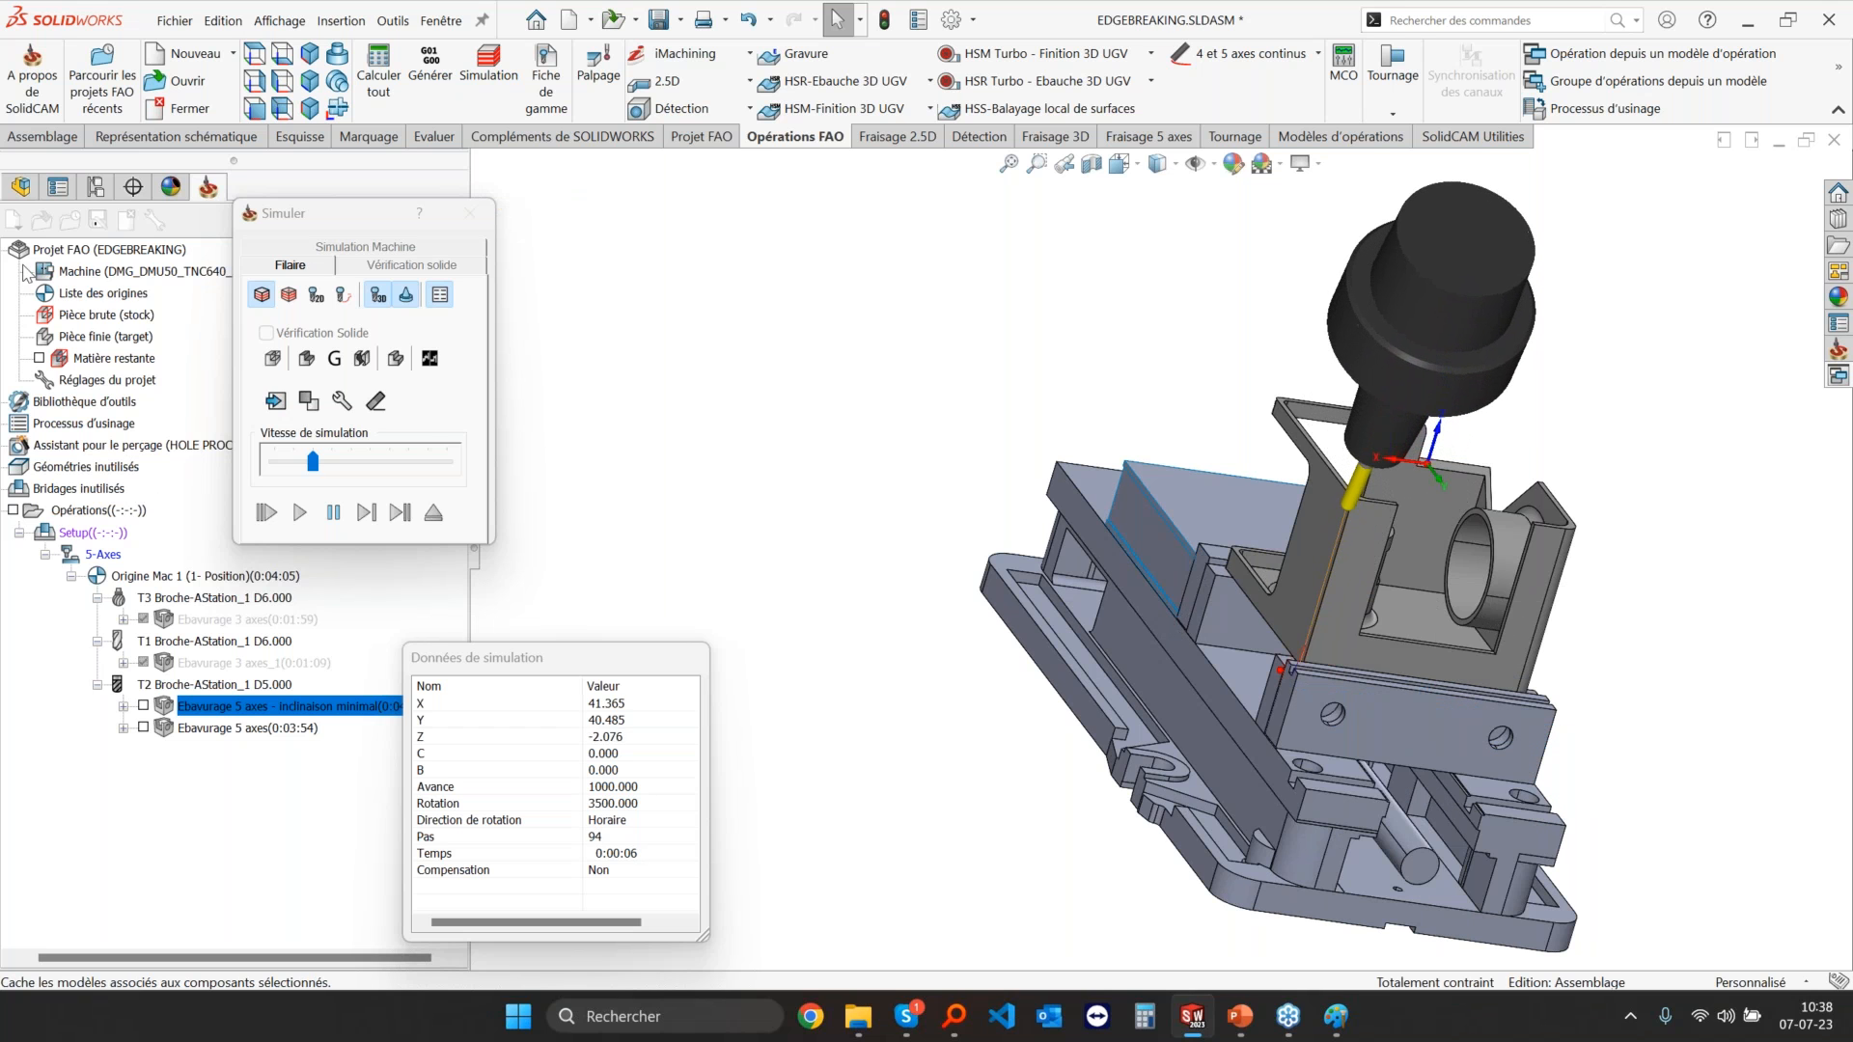
# Step: Hide the entire Vice<1> subassembly under DesignModel and return to the CAM operations tree
pyautogui.click(21, 187)
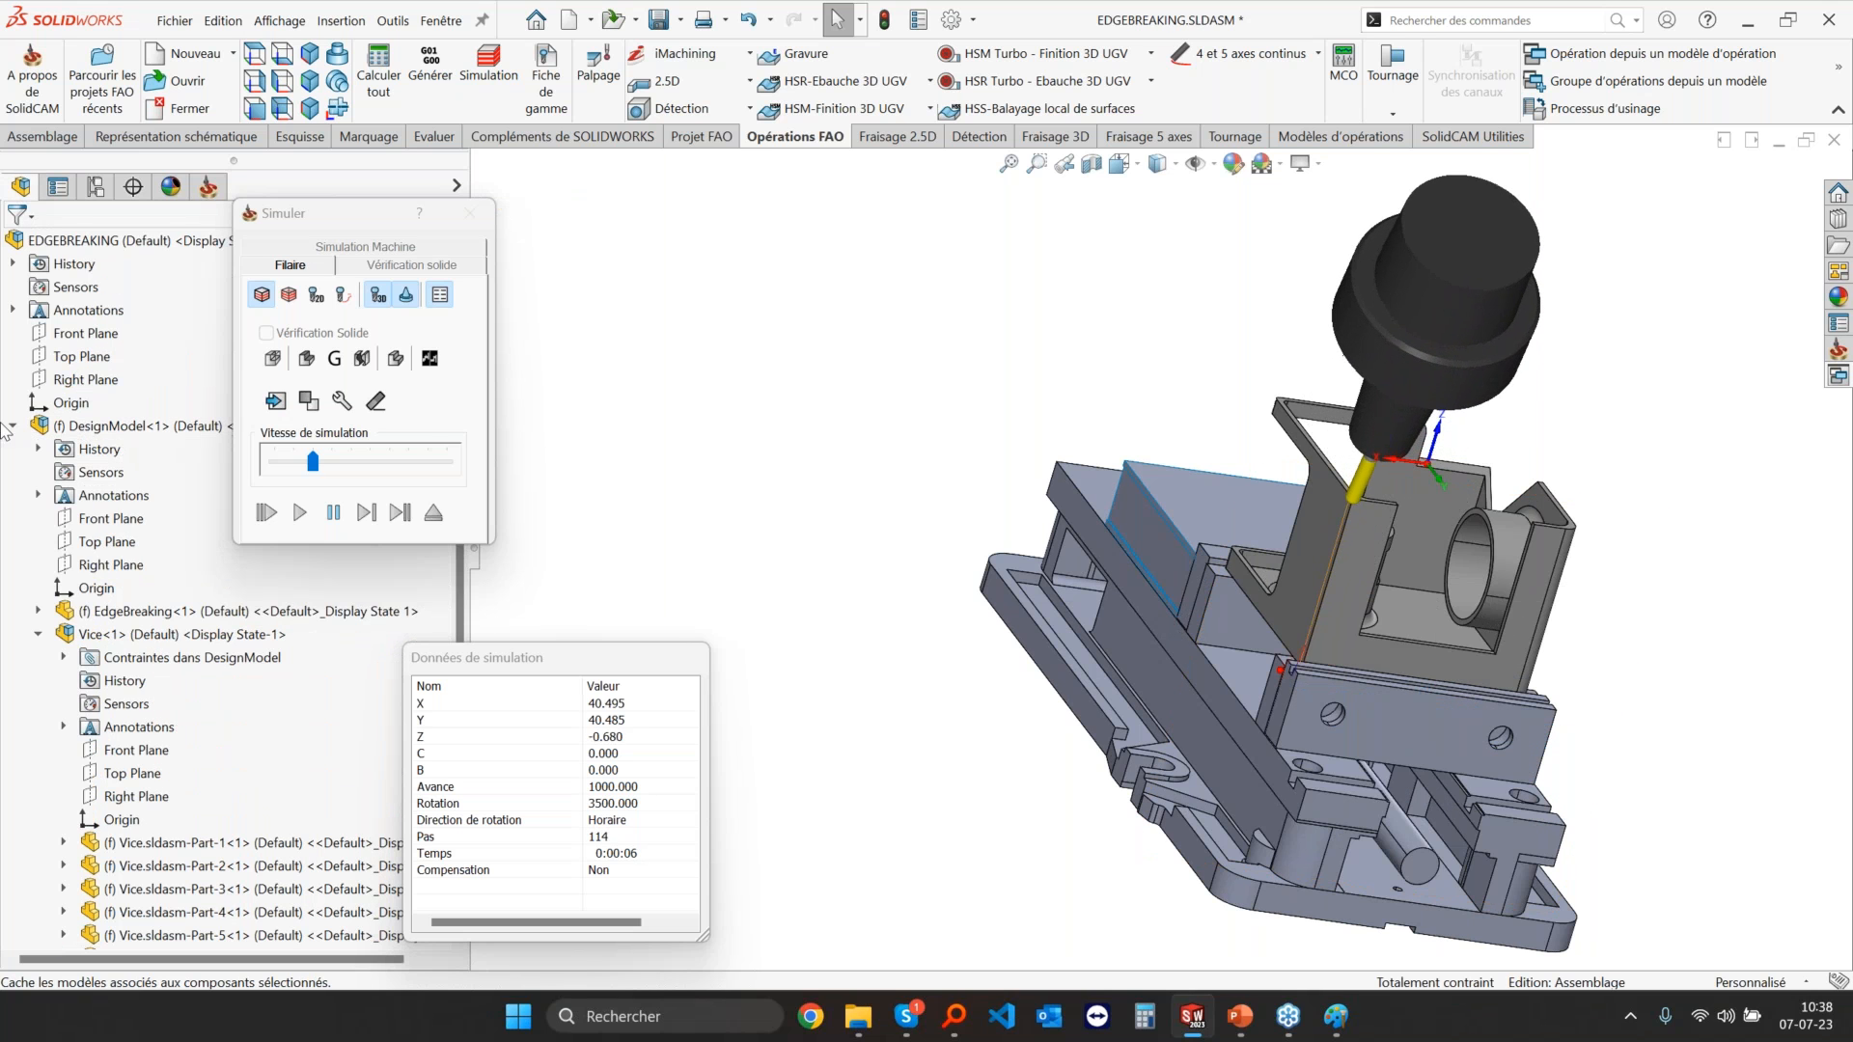
pyautogui.click(77, 448)
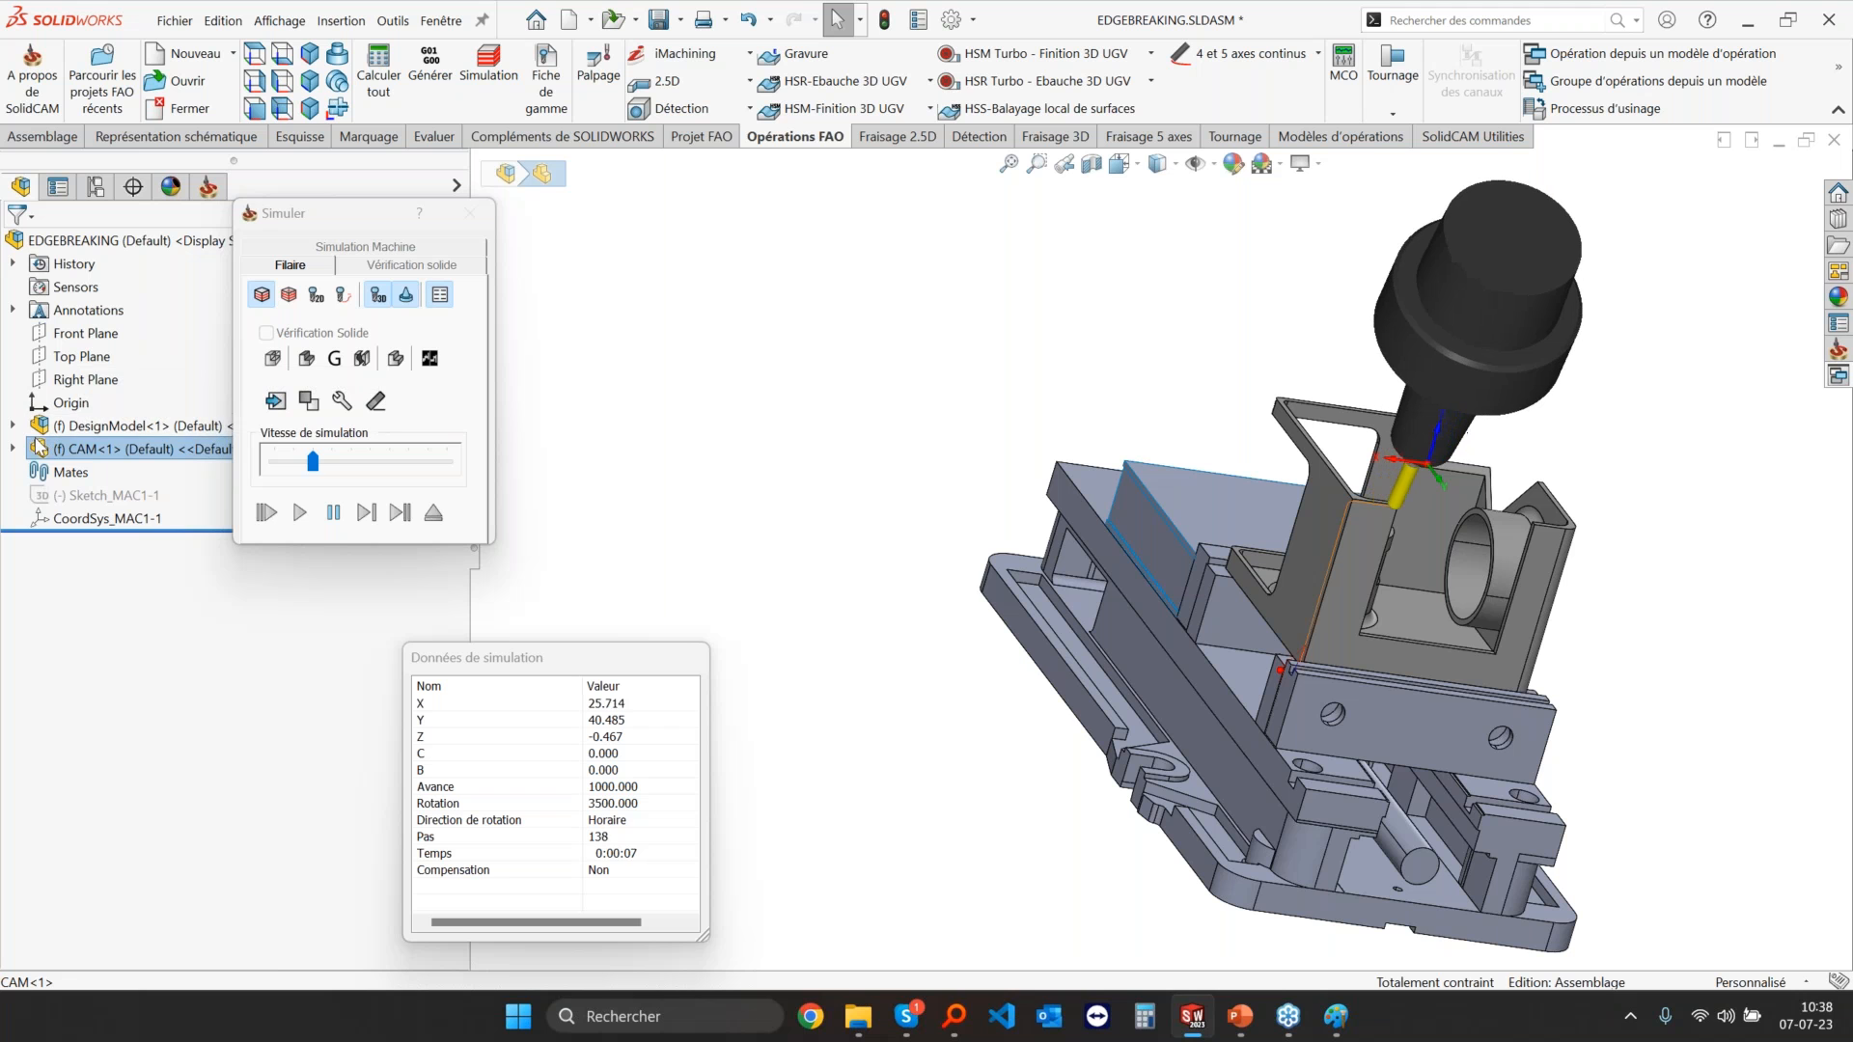
pyautogui.click(12, 426)
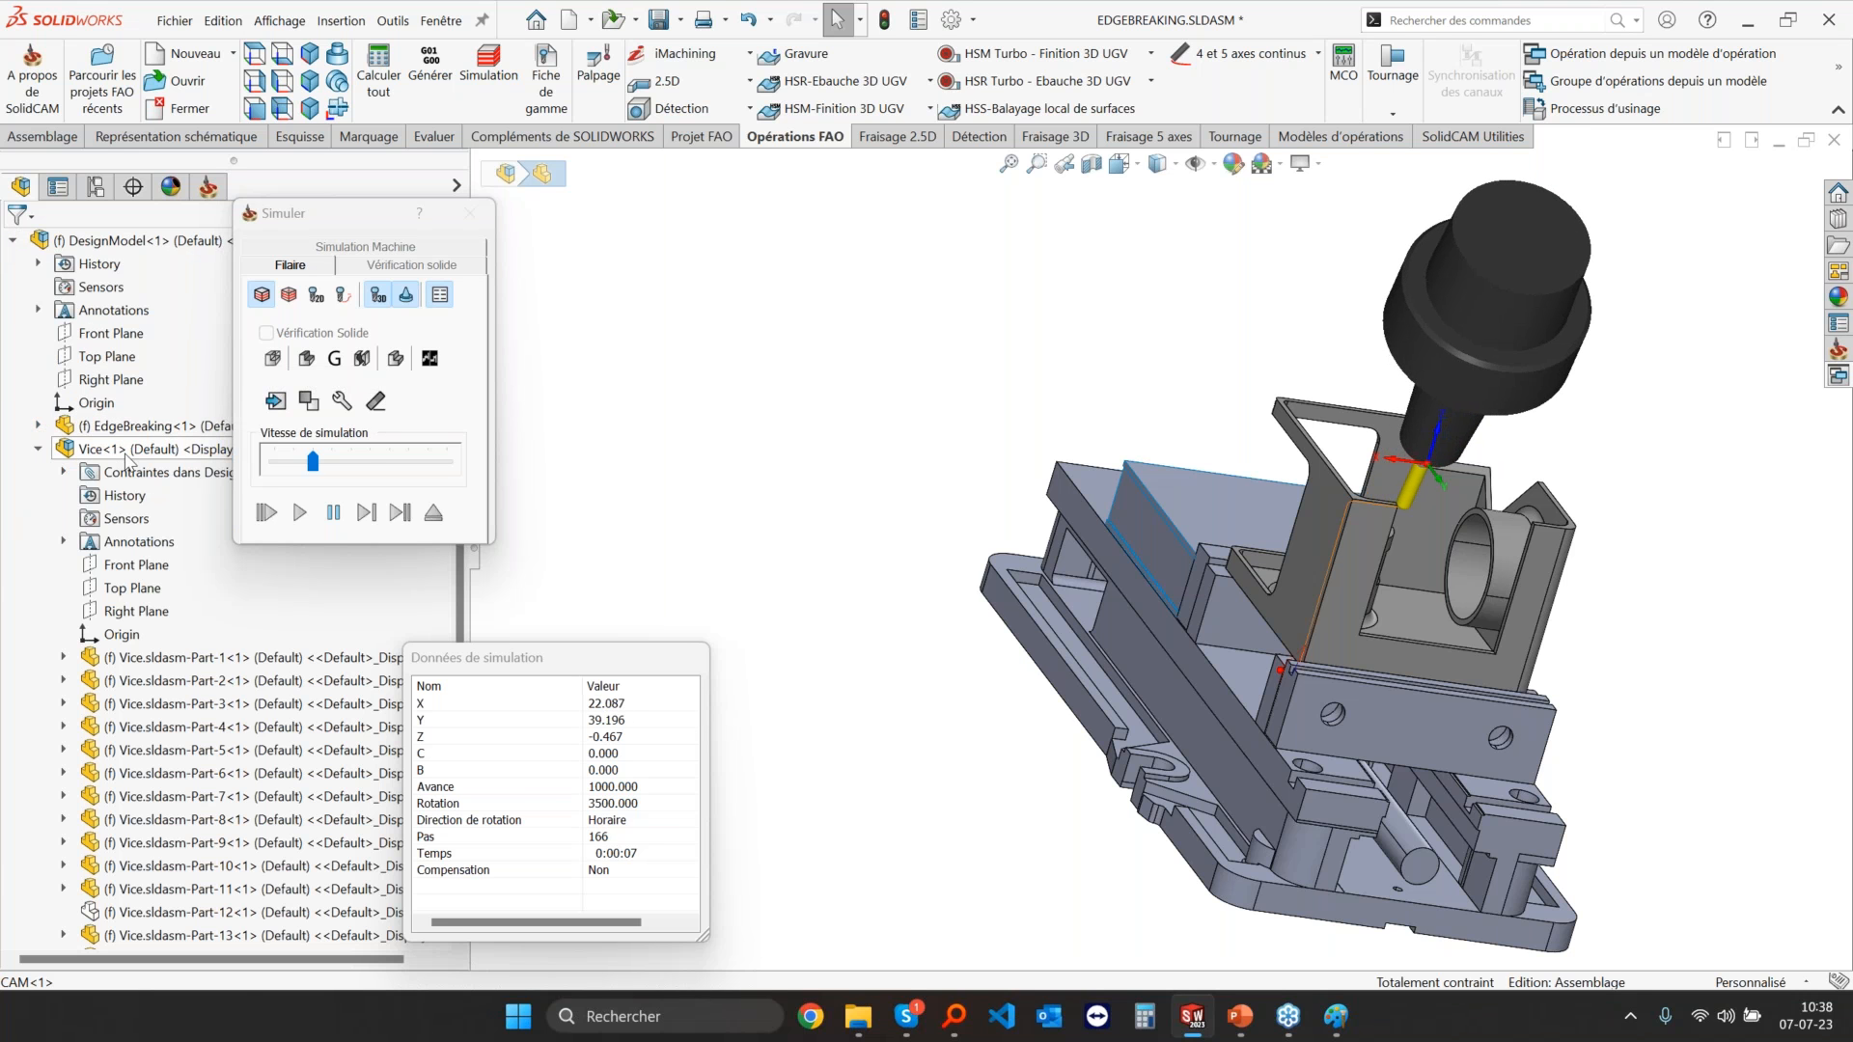
pyautogui.click(126, 453)
pyautogui.click(198, 398)
pyautogui.click(208, 187)
# Step: Follow the wireframe simulation of the tool along the part's slanted side edge and frame, raising the simulation speed slightly
pyautogui.scroll(-3, 1430, 664)
pyautogui.moveTo(1258, 670); pyautogui.dragTo(1183, 674, button='middle')
pyautogui.scroll(-2, 1129, 512)
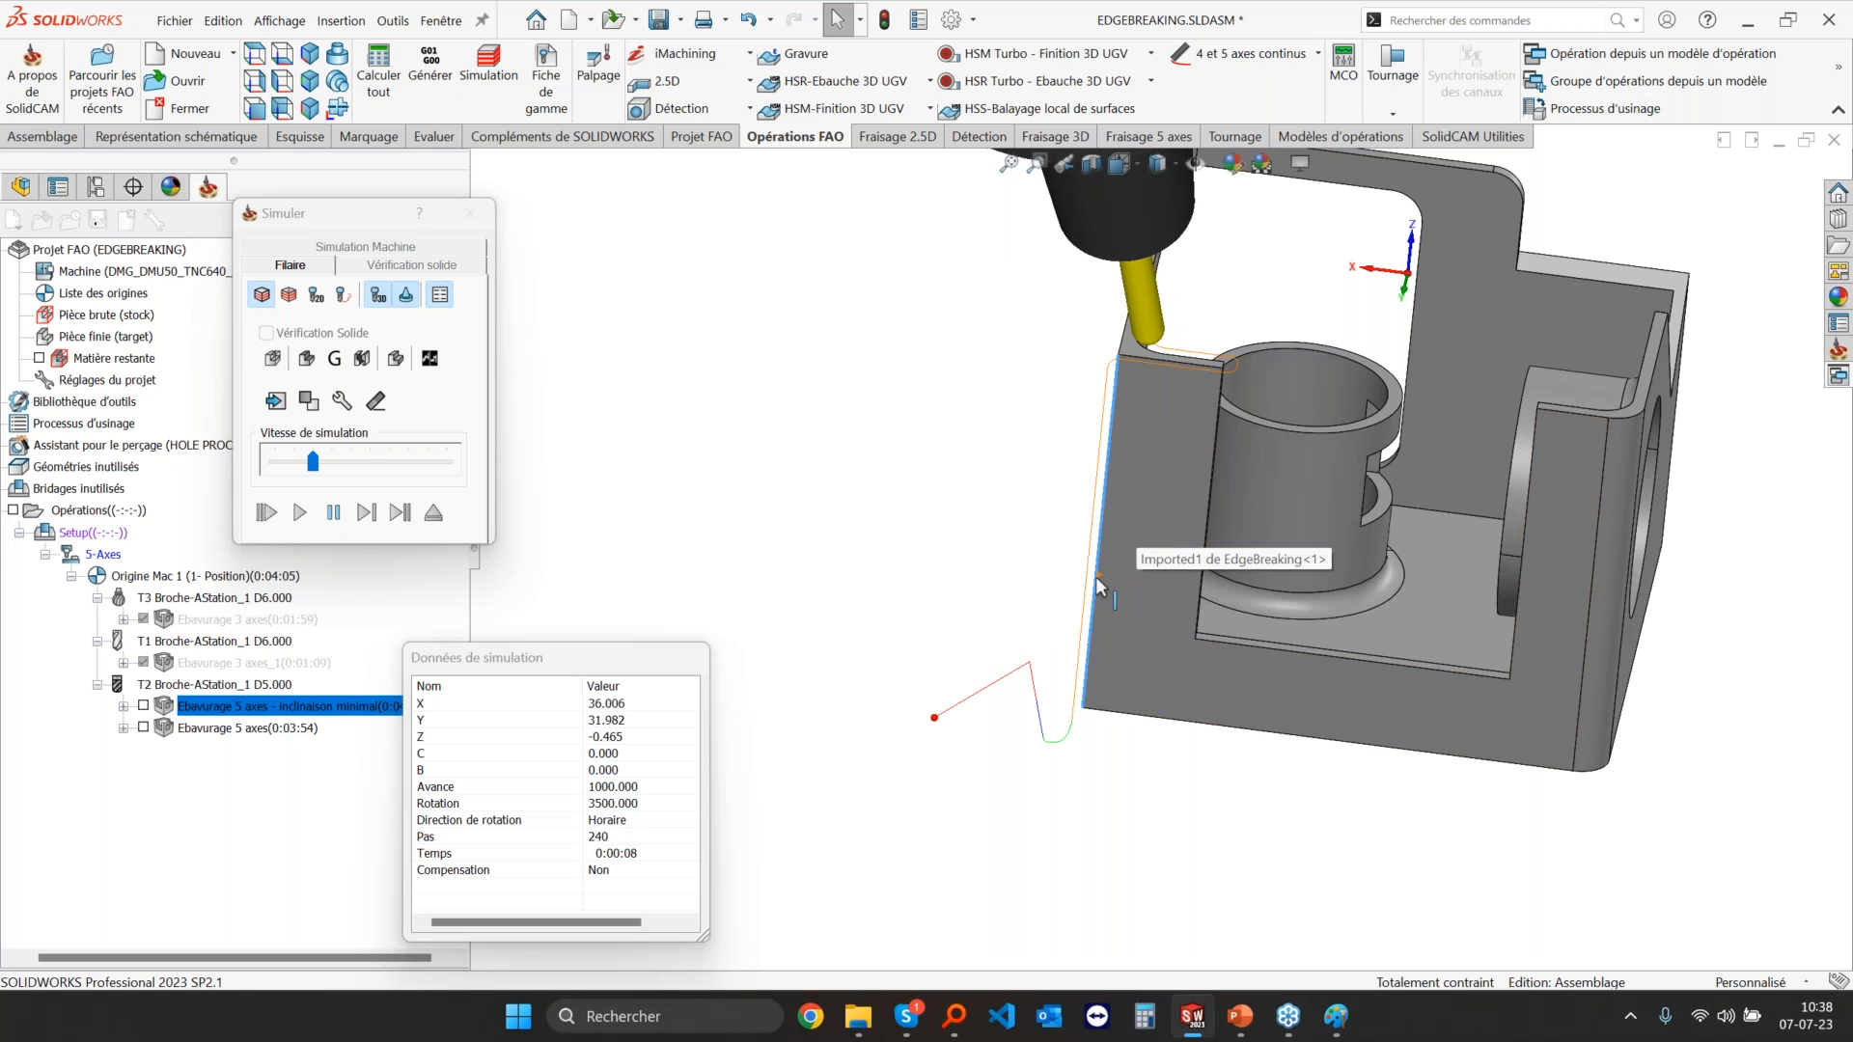
pyautogui.click(1097, 578)
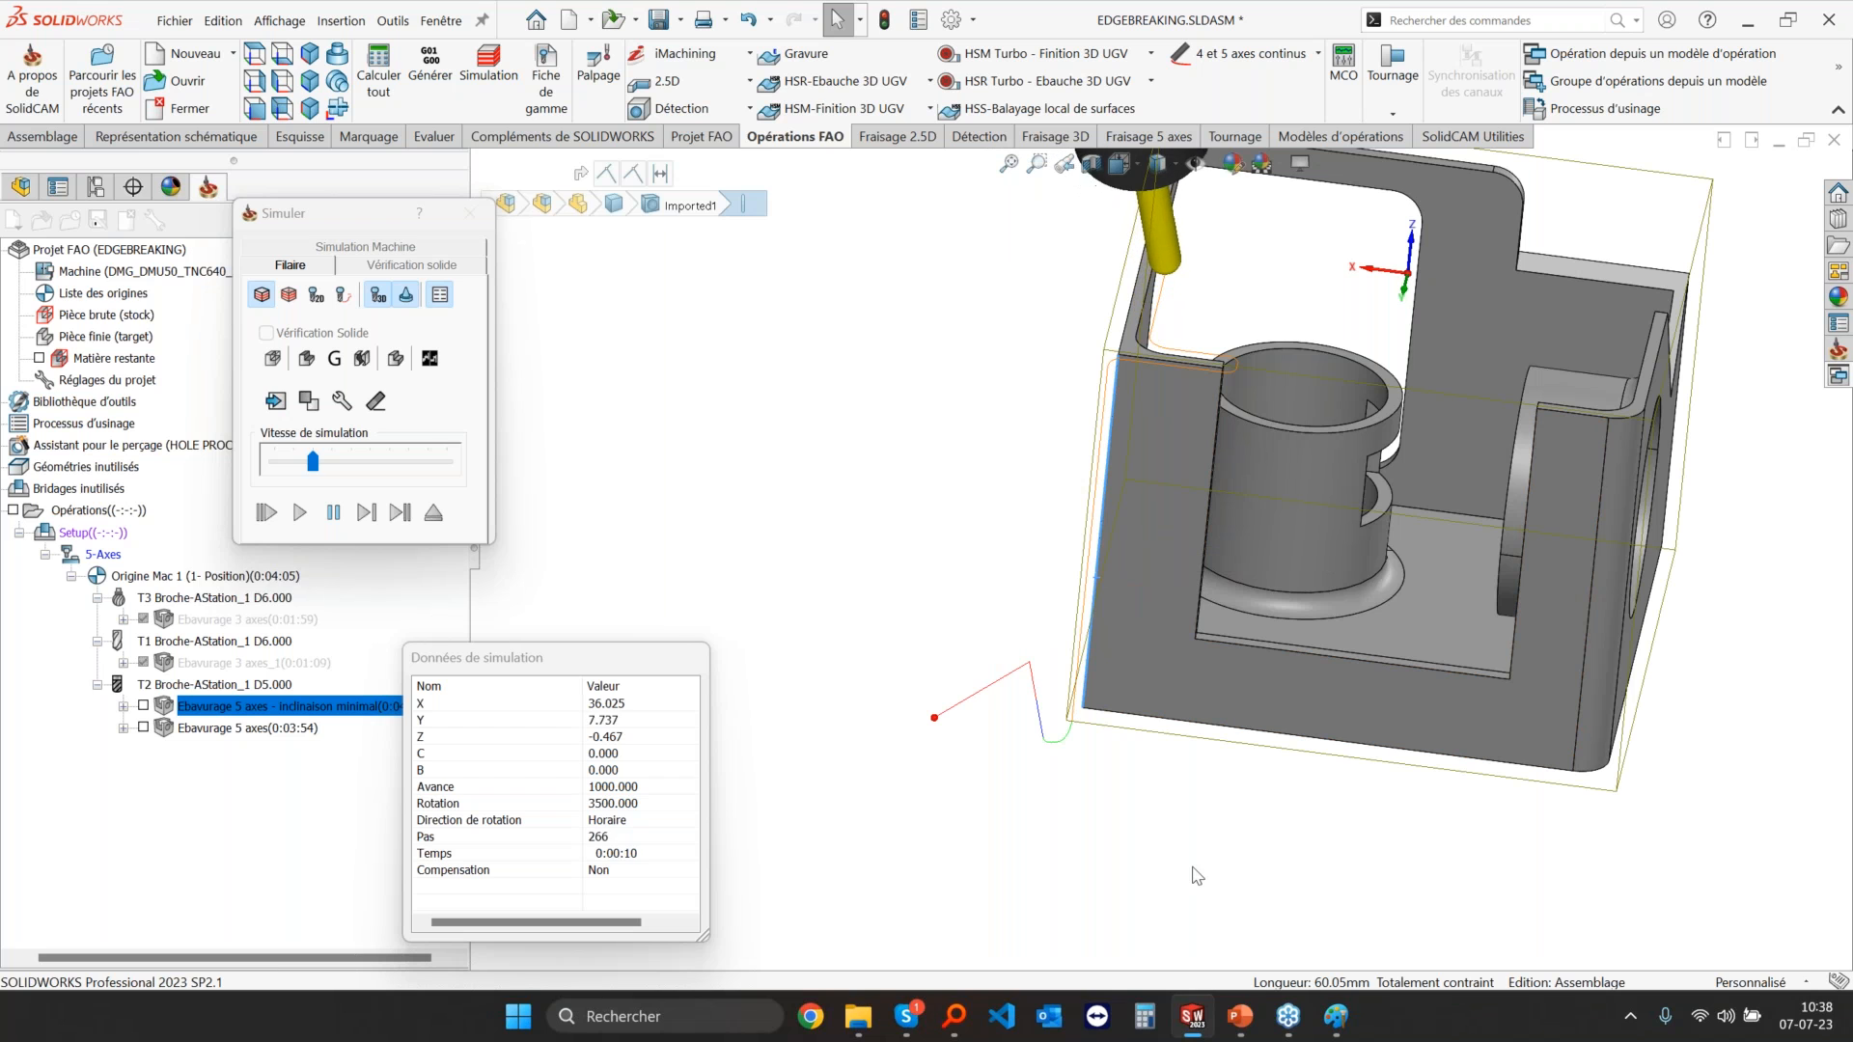
pyautogui.scroll(3, 1120, 627)
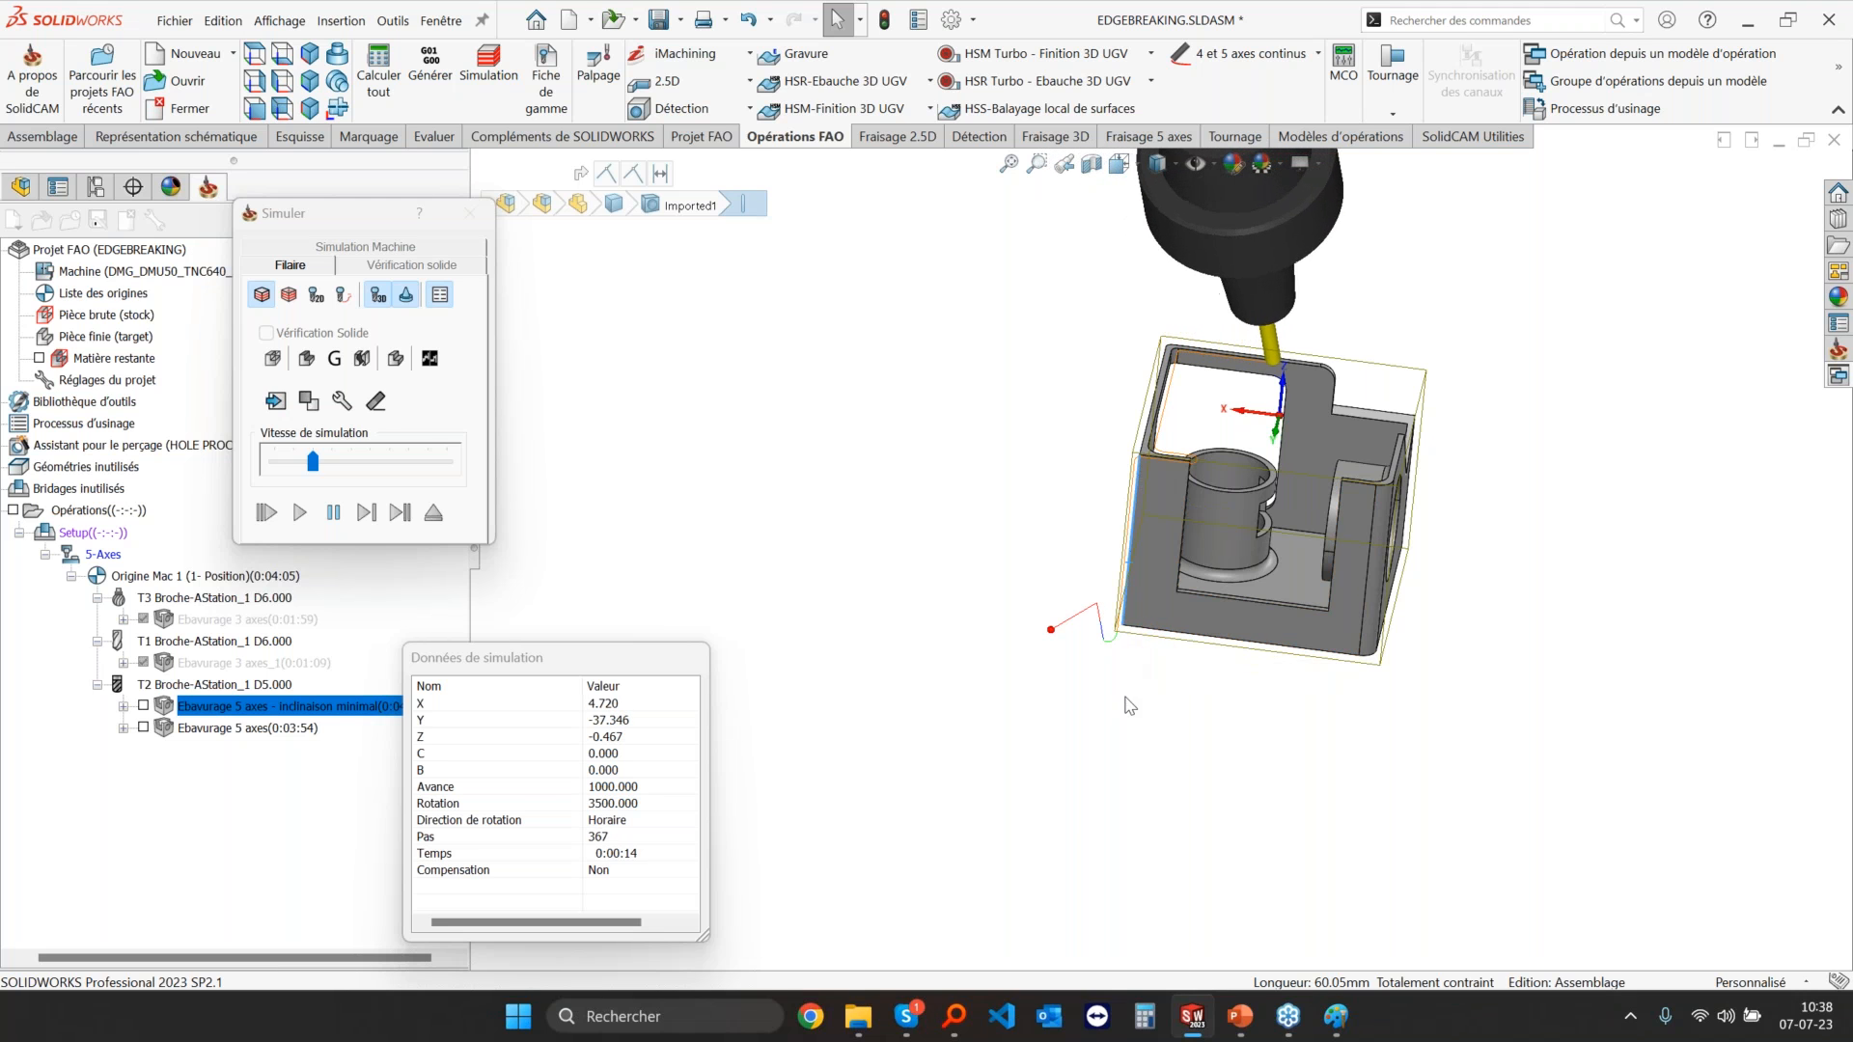
pyautogui.click(364, 465)
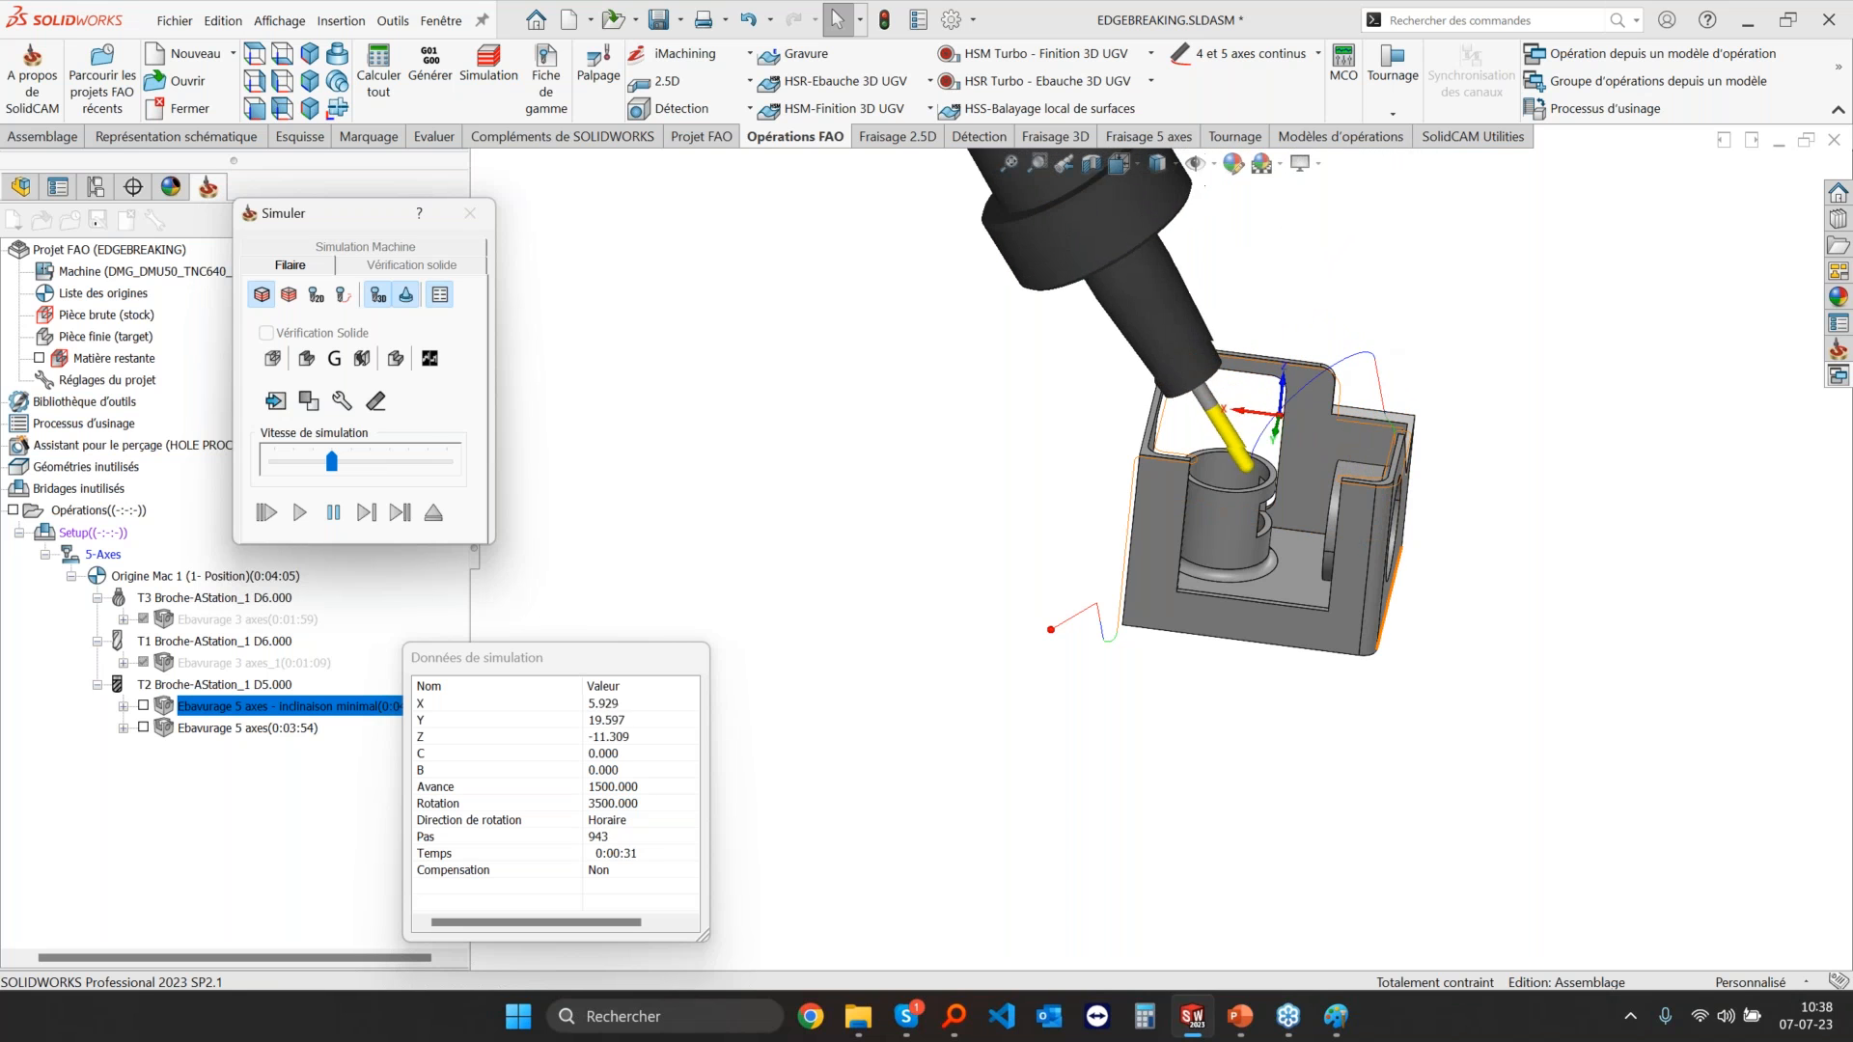
# Step: Examine the simulated toolpath and tool tilt around the bore and upright cylinder from several angles at a higher speed
pyautogui.moveTo(1387, 663); pyautogui.dragTo(1442, 662, button='middle')
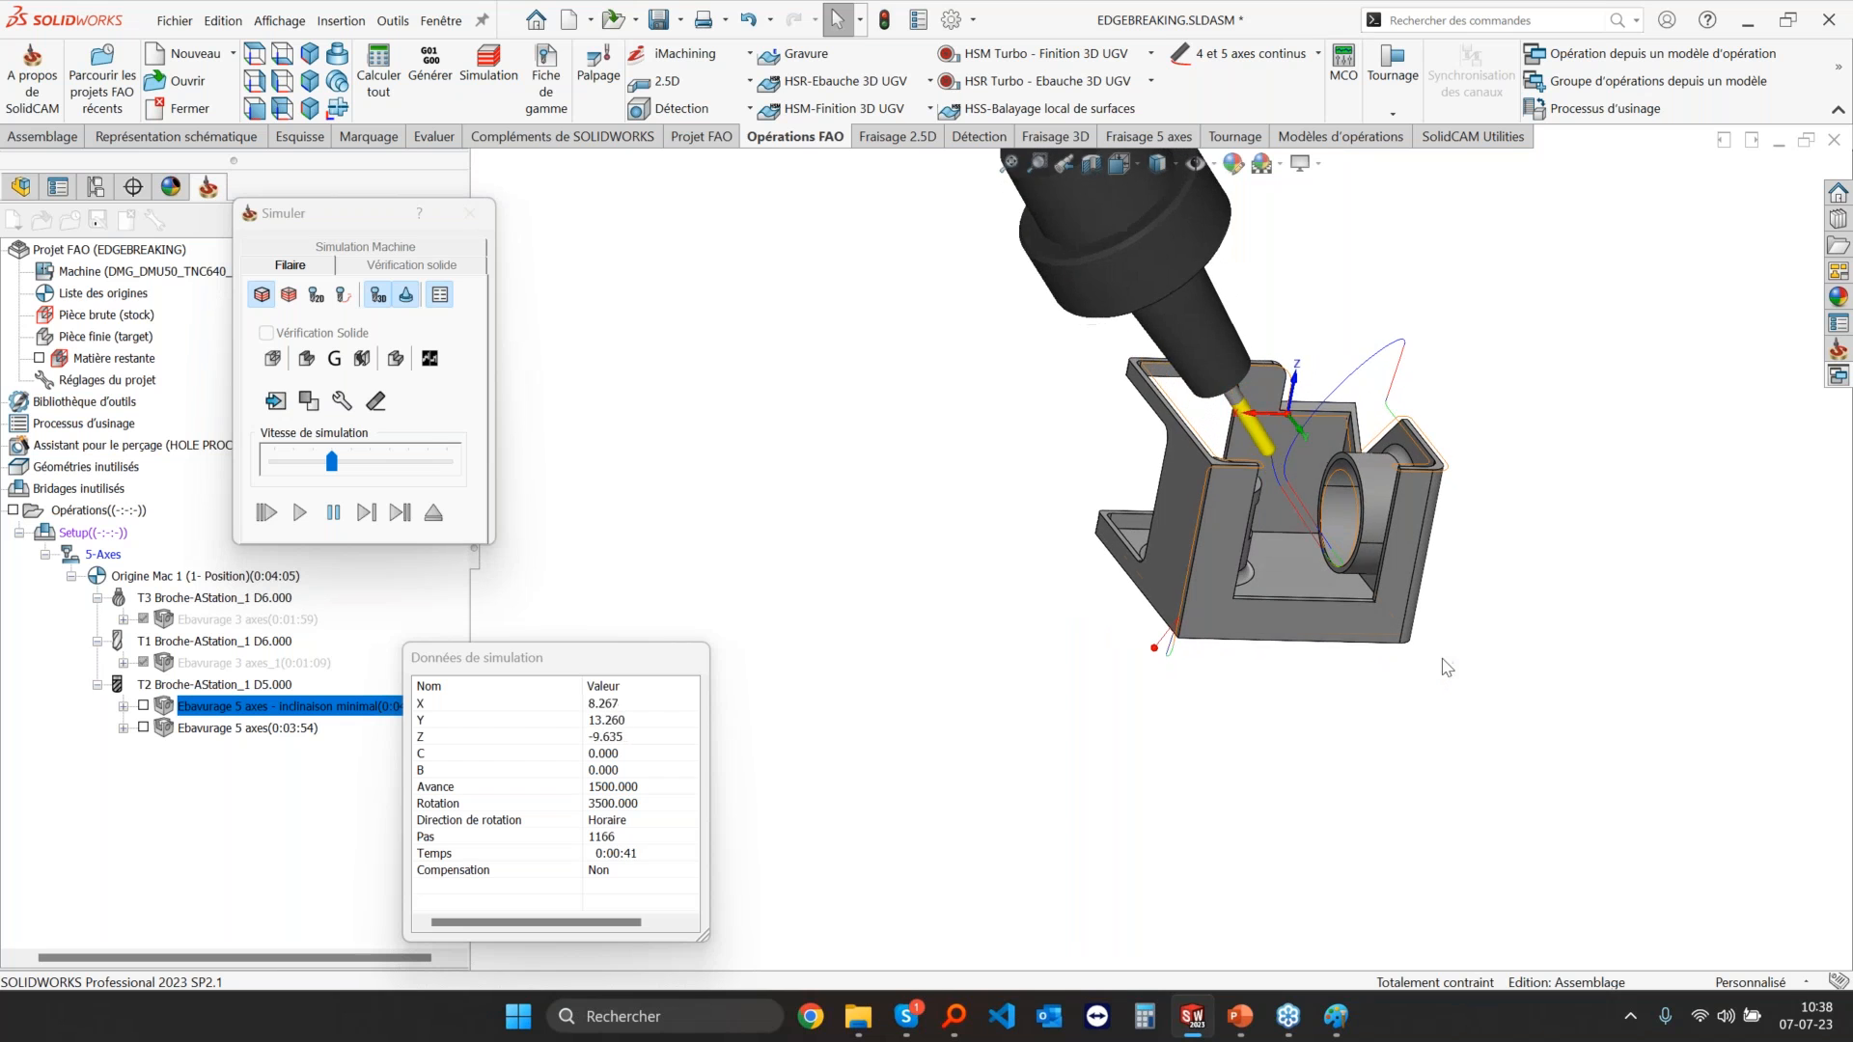
pyautogui.click(355, 467)
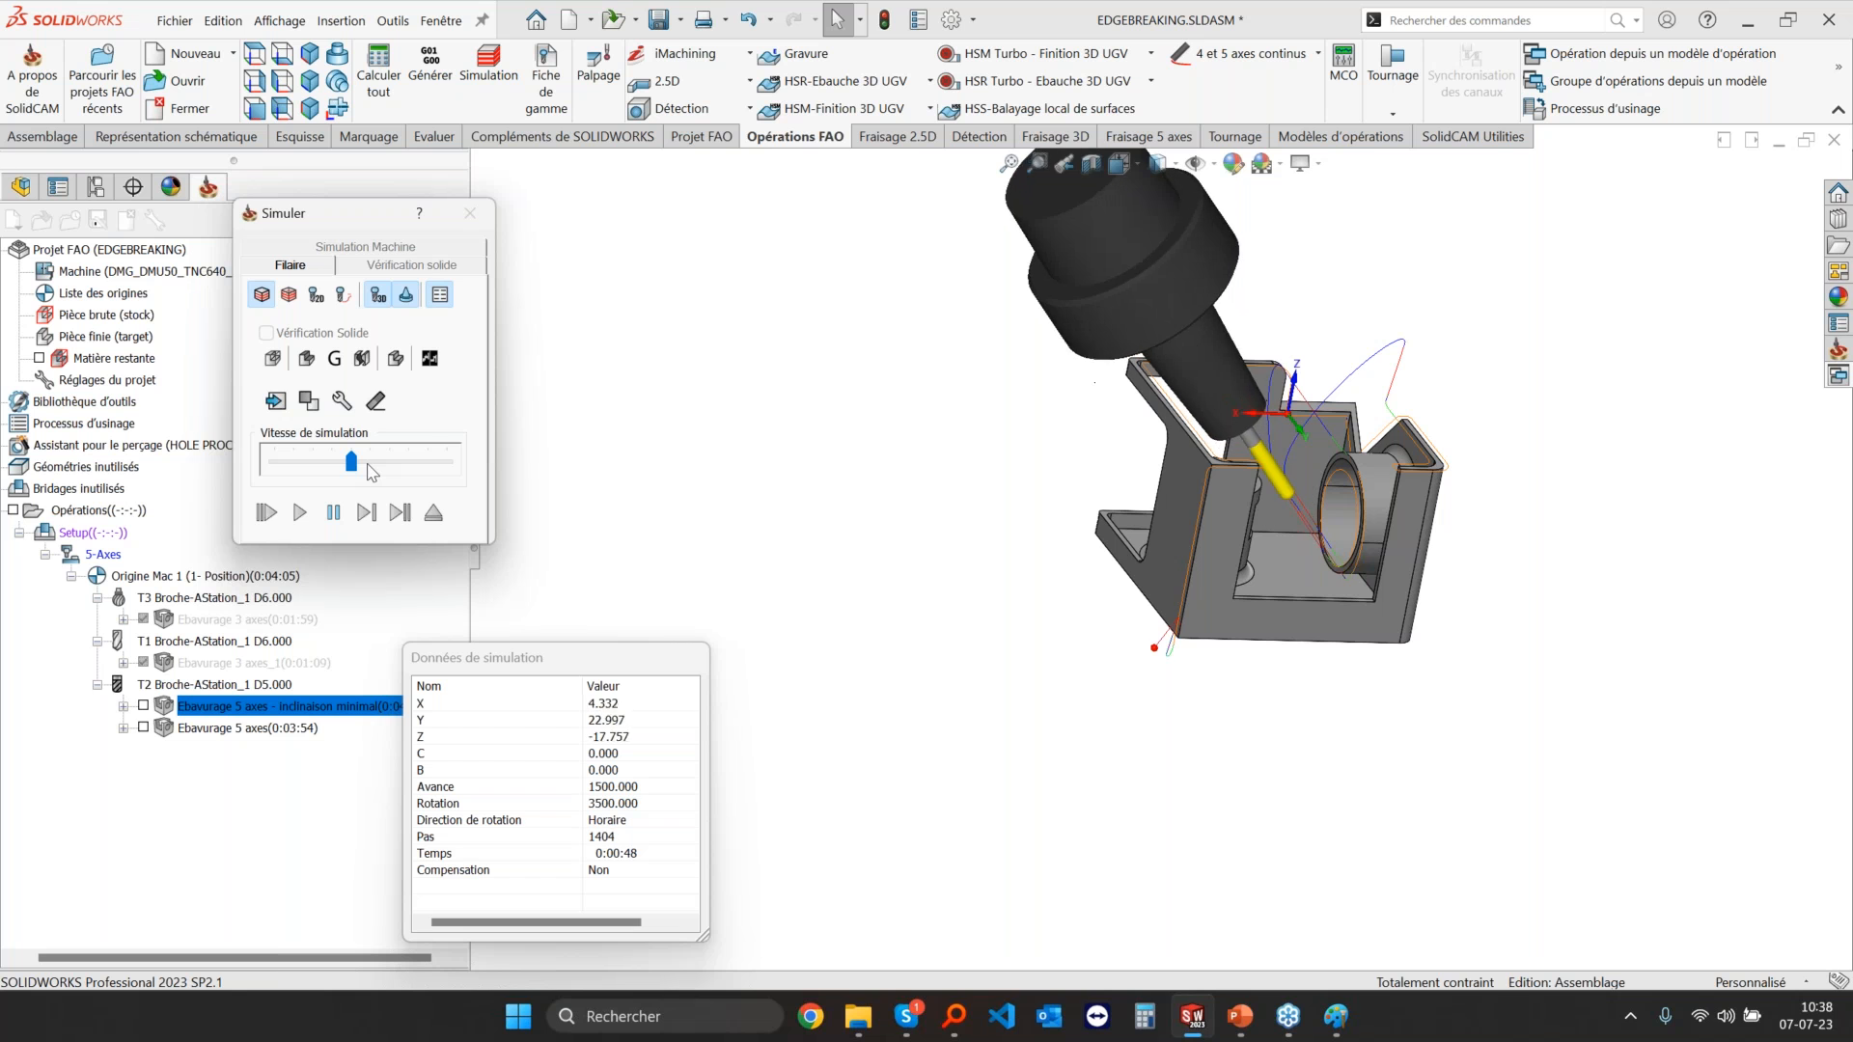
pyautogui.scroll(-2, 1230, 590)
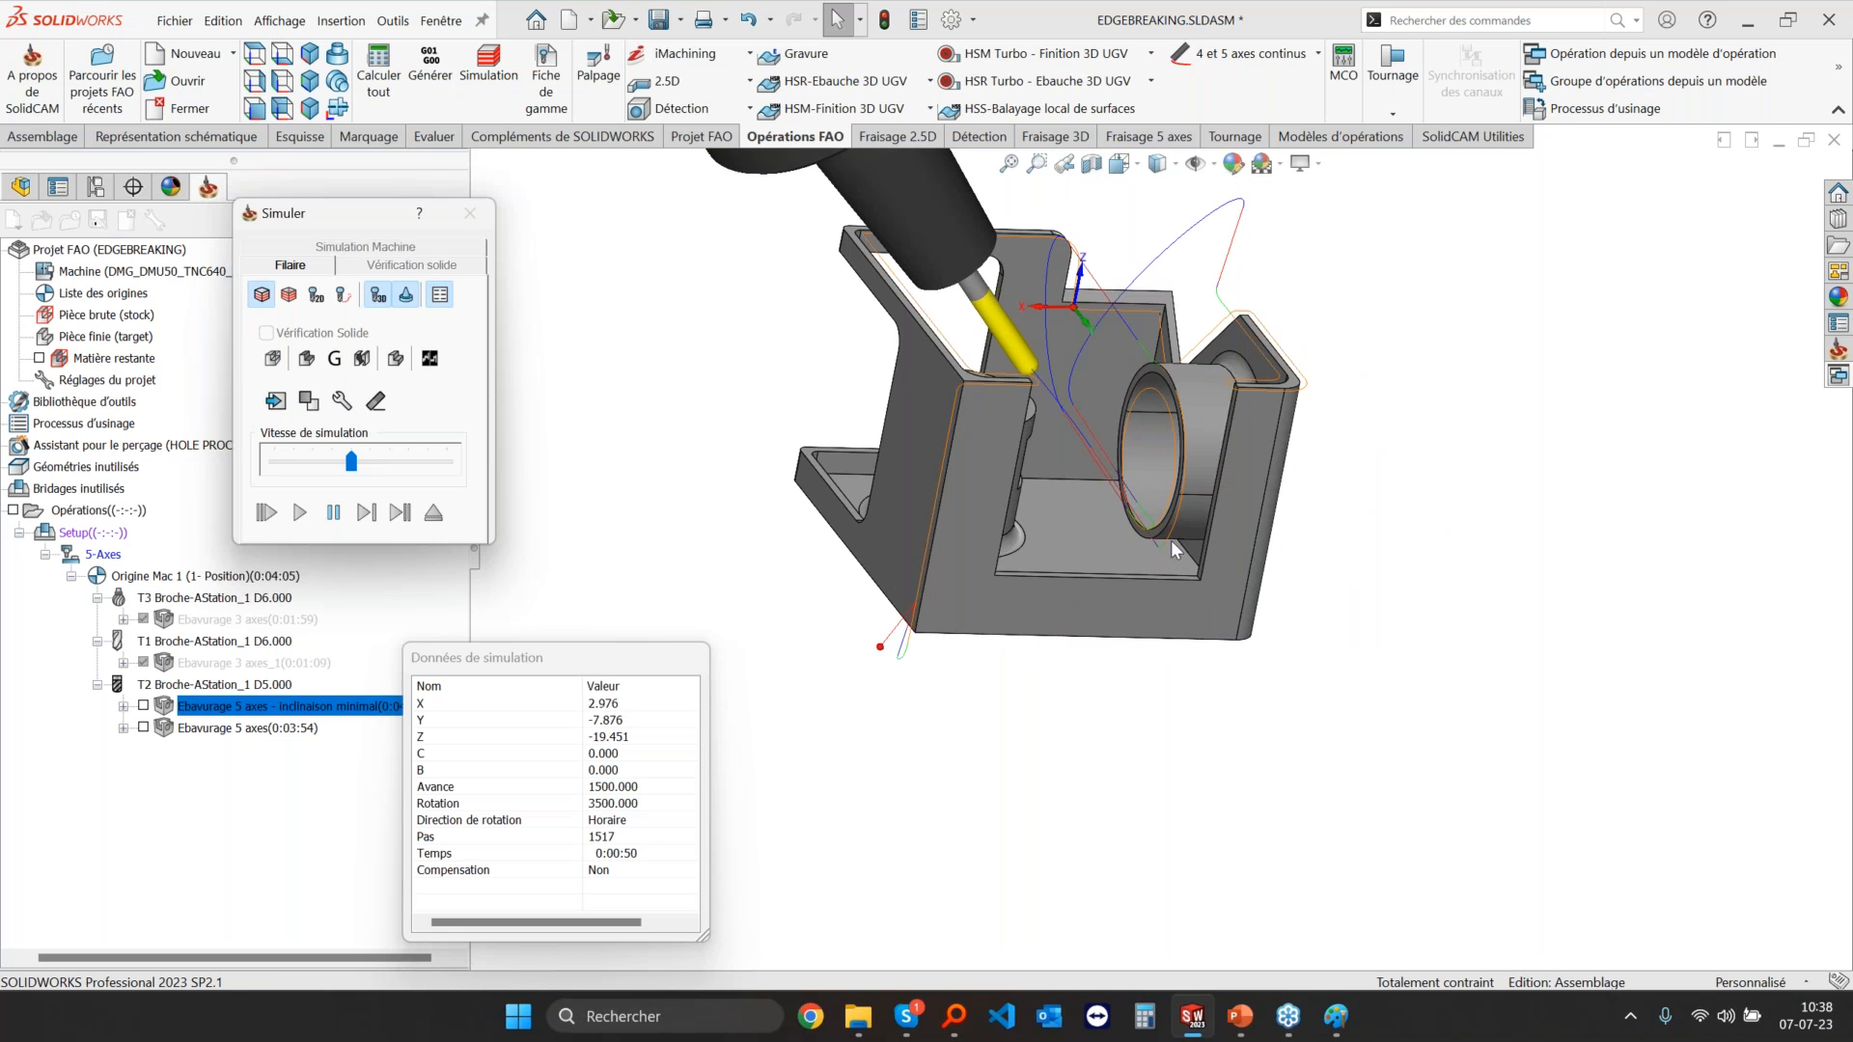
pyautogui.moveTo(1156, 548); pyautogui.dragTo(1163, 648, button='middle')
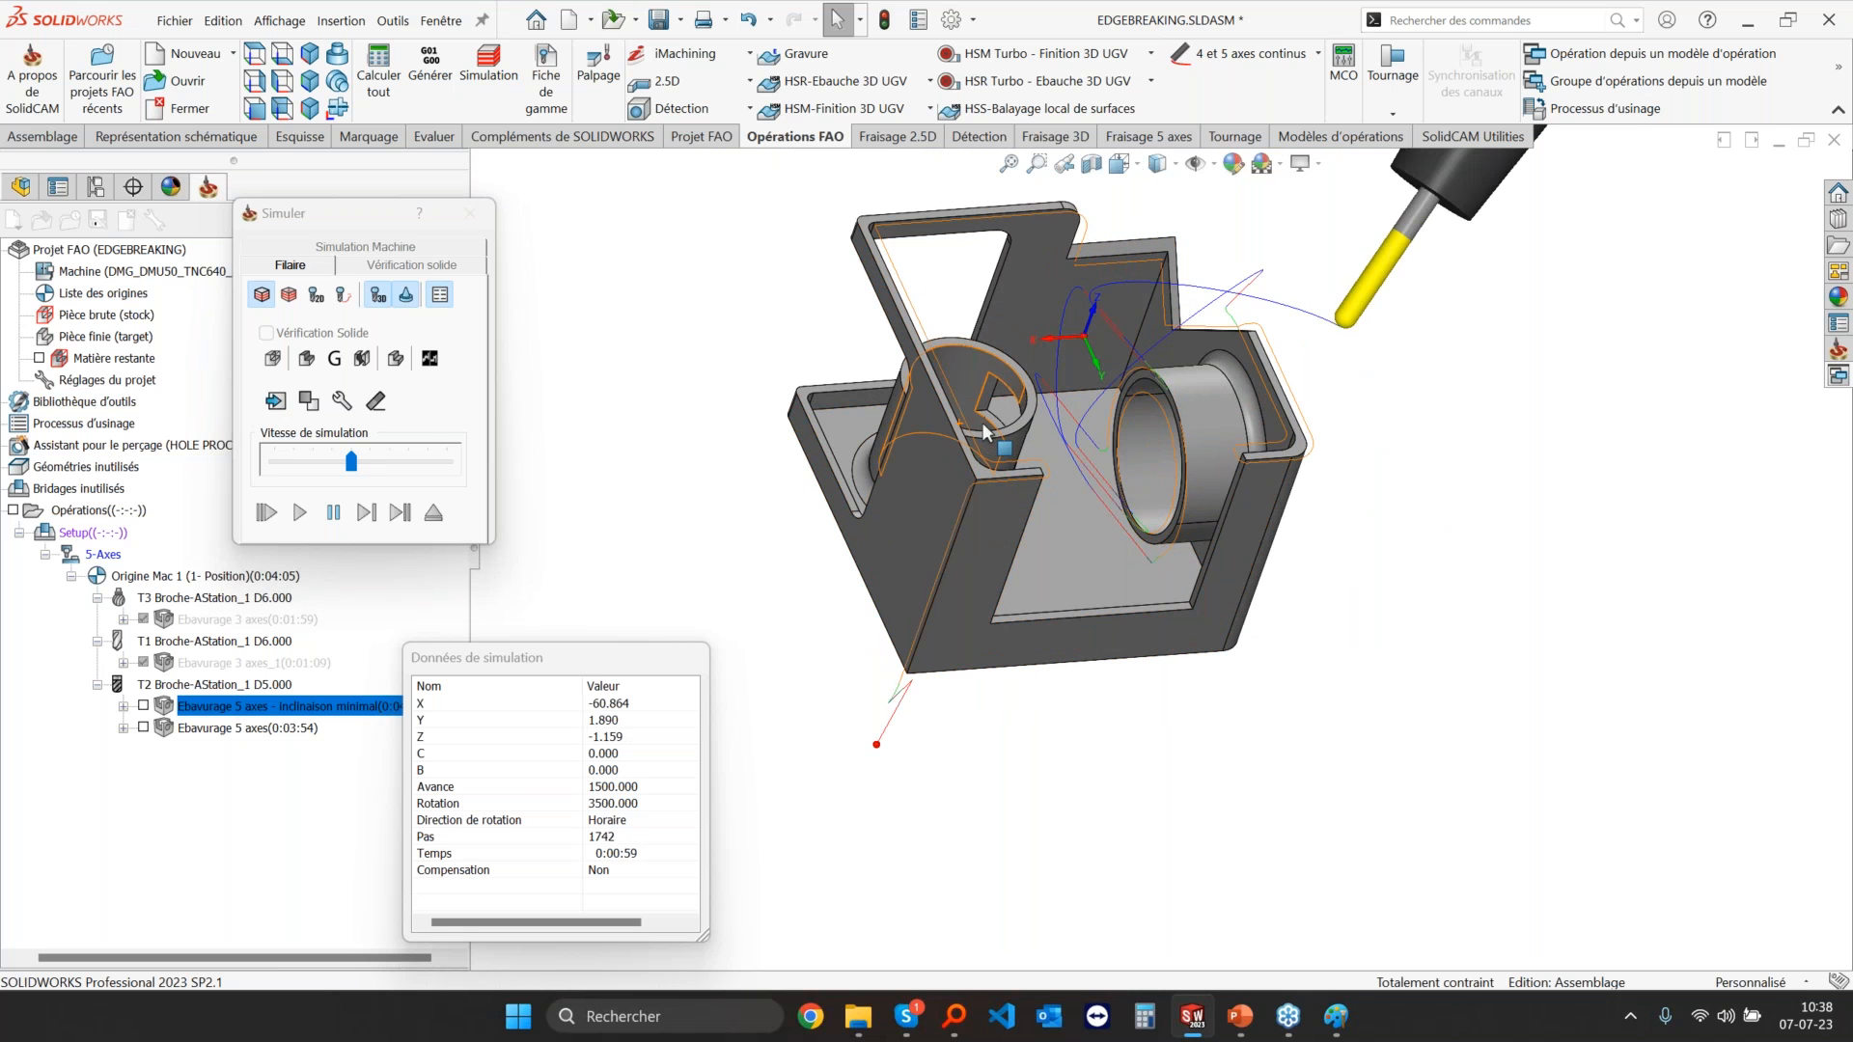
pyautogui.moveTo(1085, 442); pyautogui.dragTo(1131, 529, button='middle')
pyautogui.scroll(3, 1307, 386)
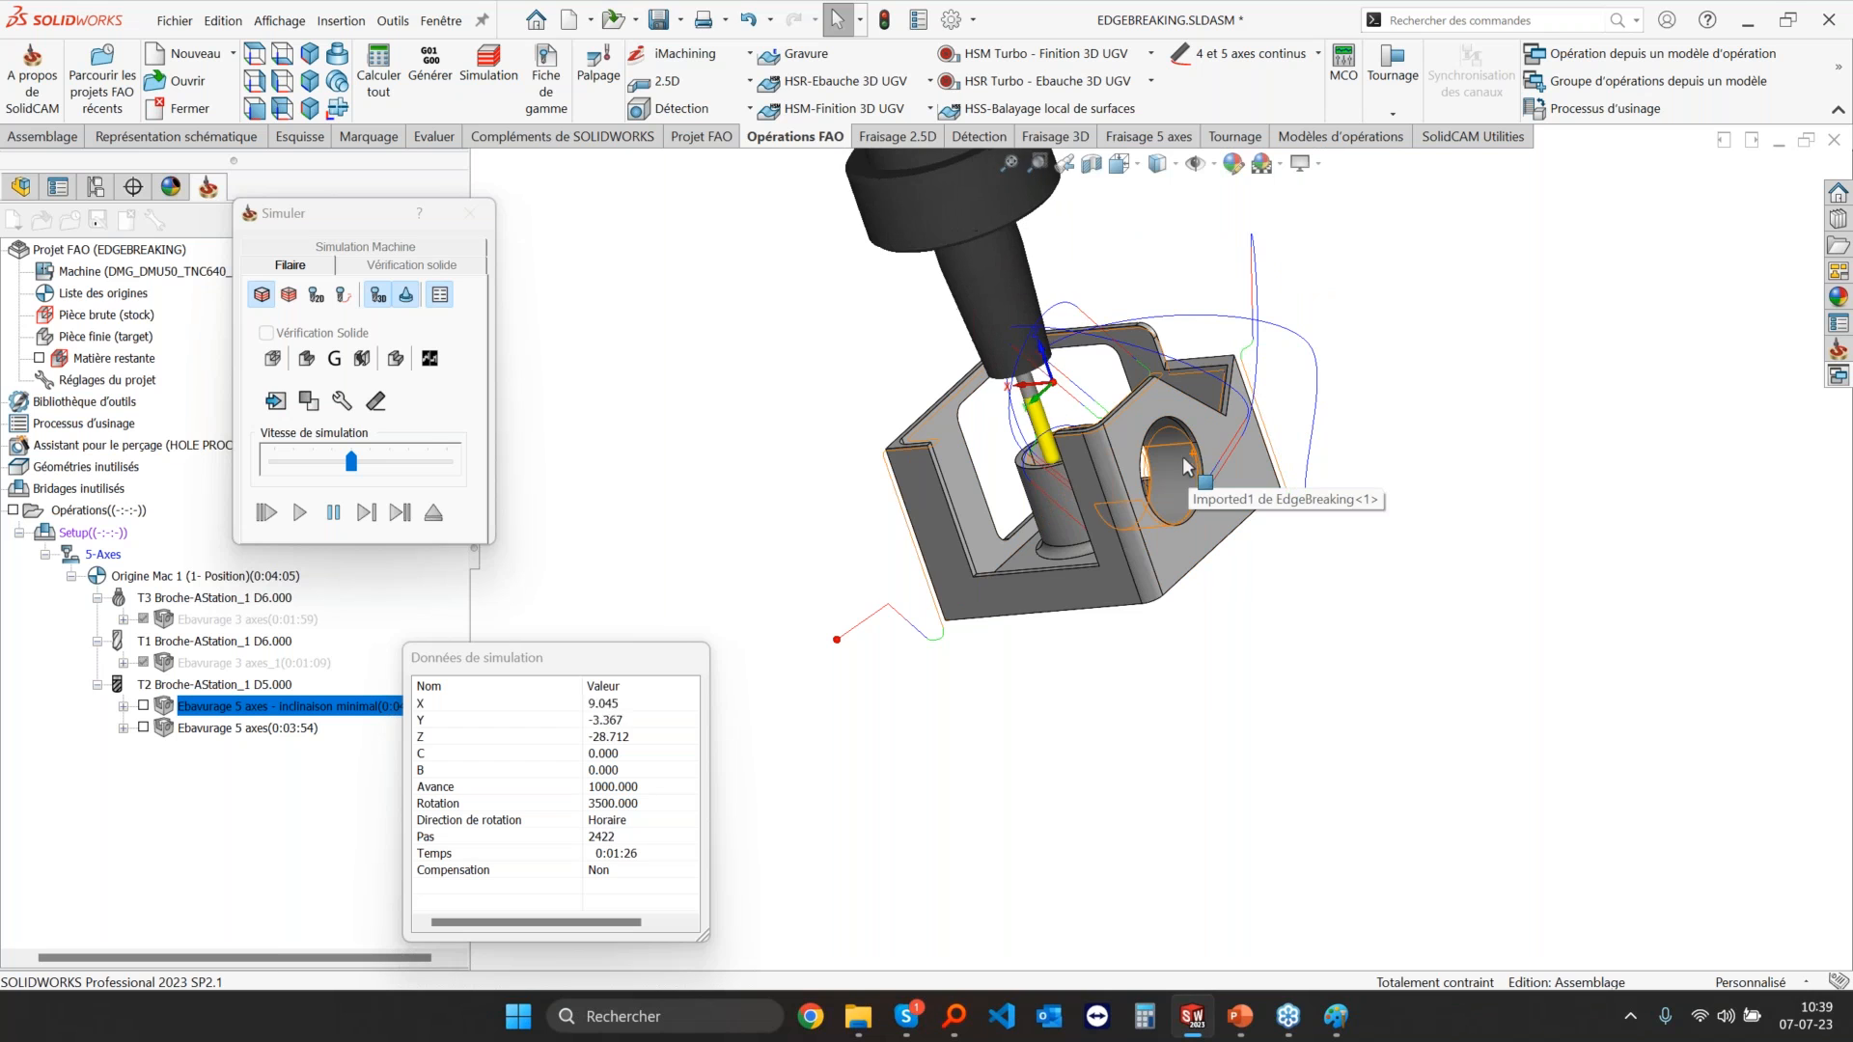
# Step: Run the operation as a solid verification at maximum speed and inspect the deburred edges around the slotted cylinder
pyautogui.click(266, 510)
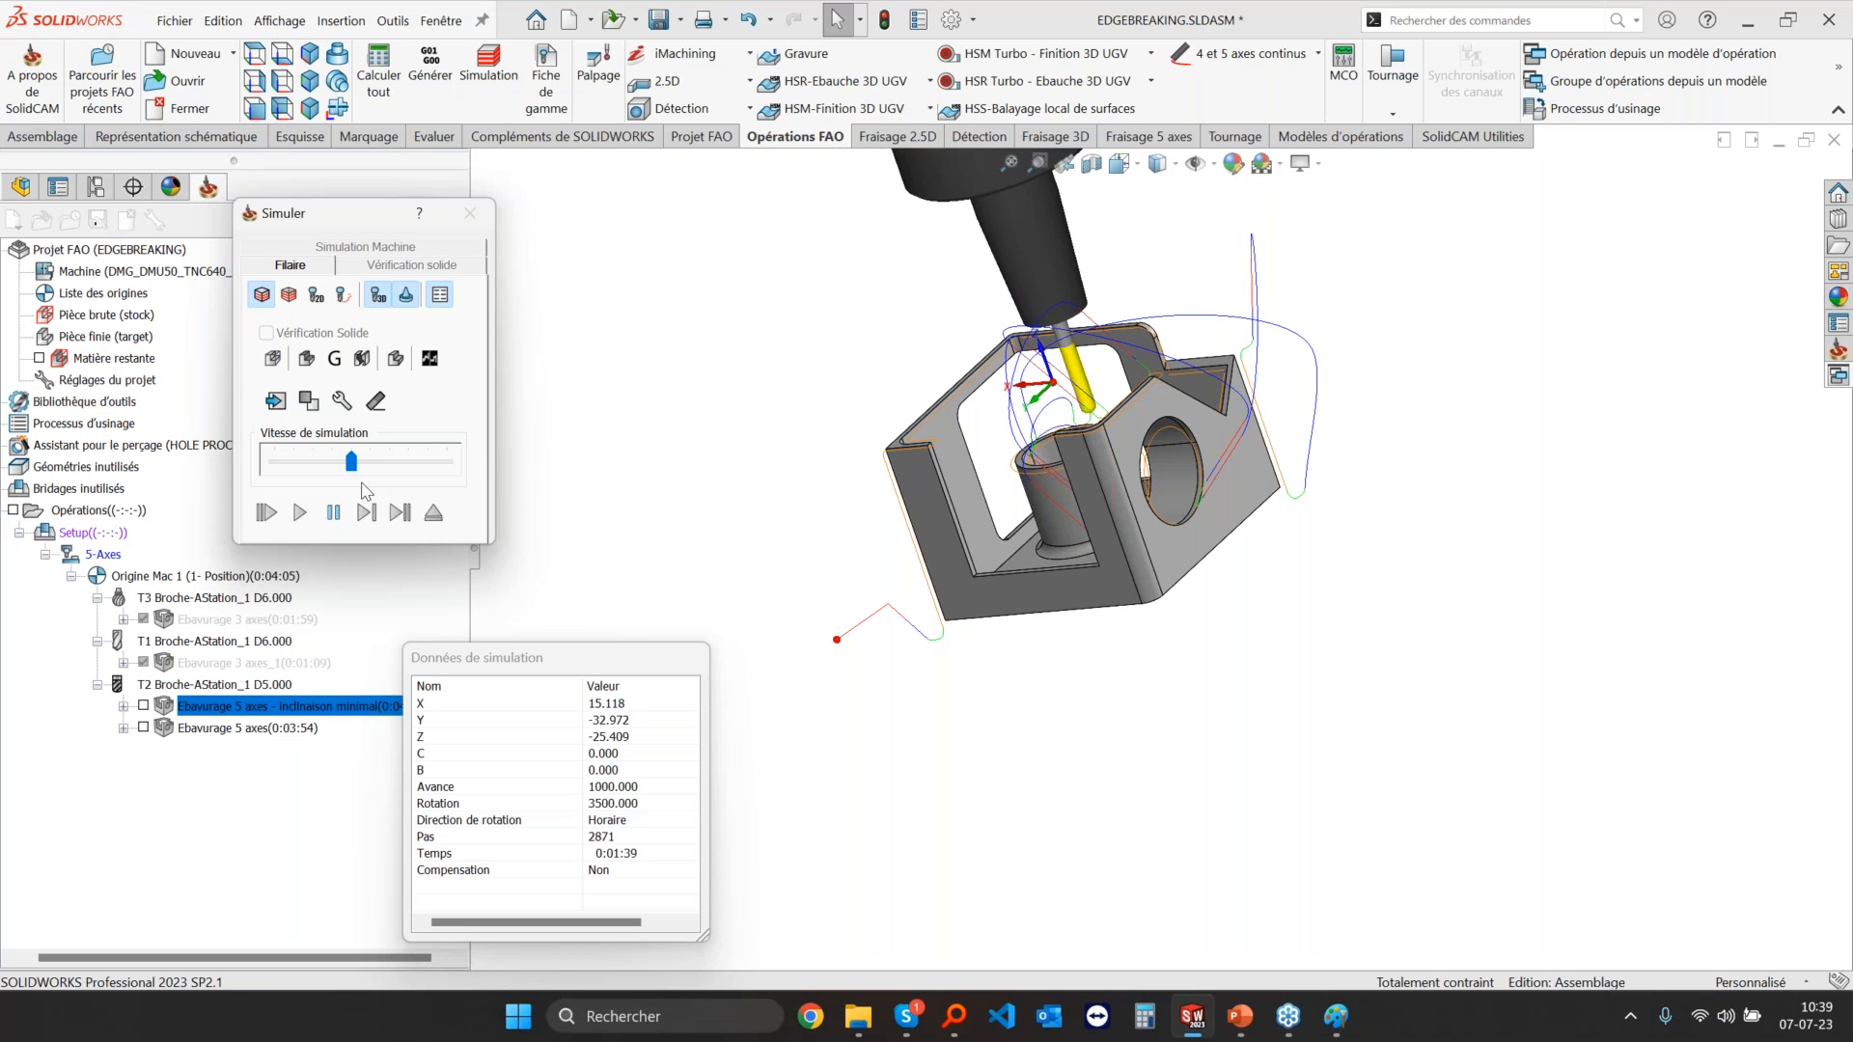
pyautogui.click(365, 247)
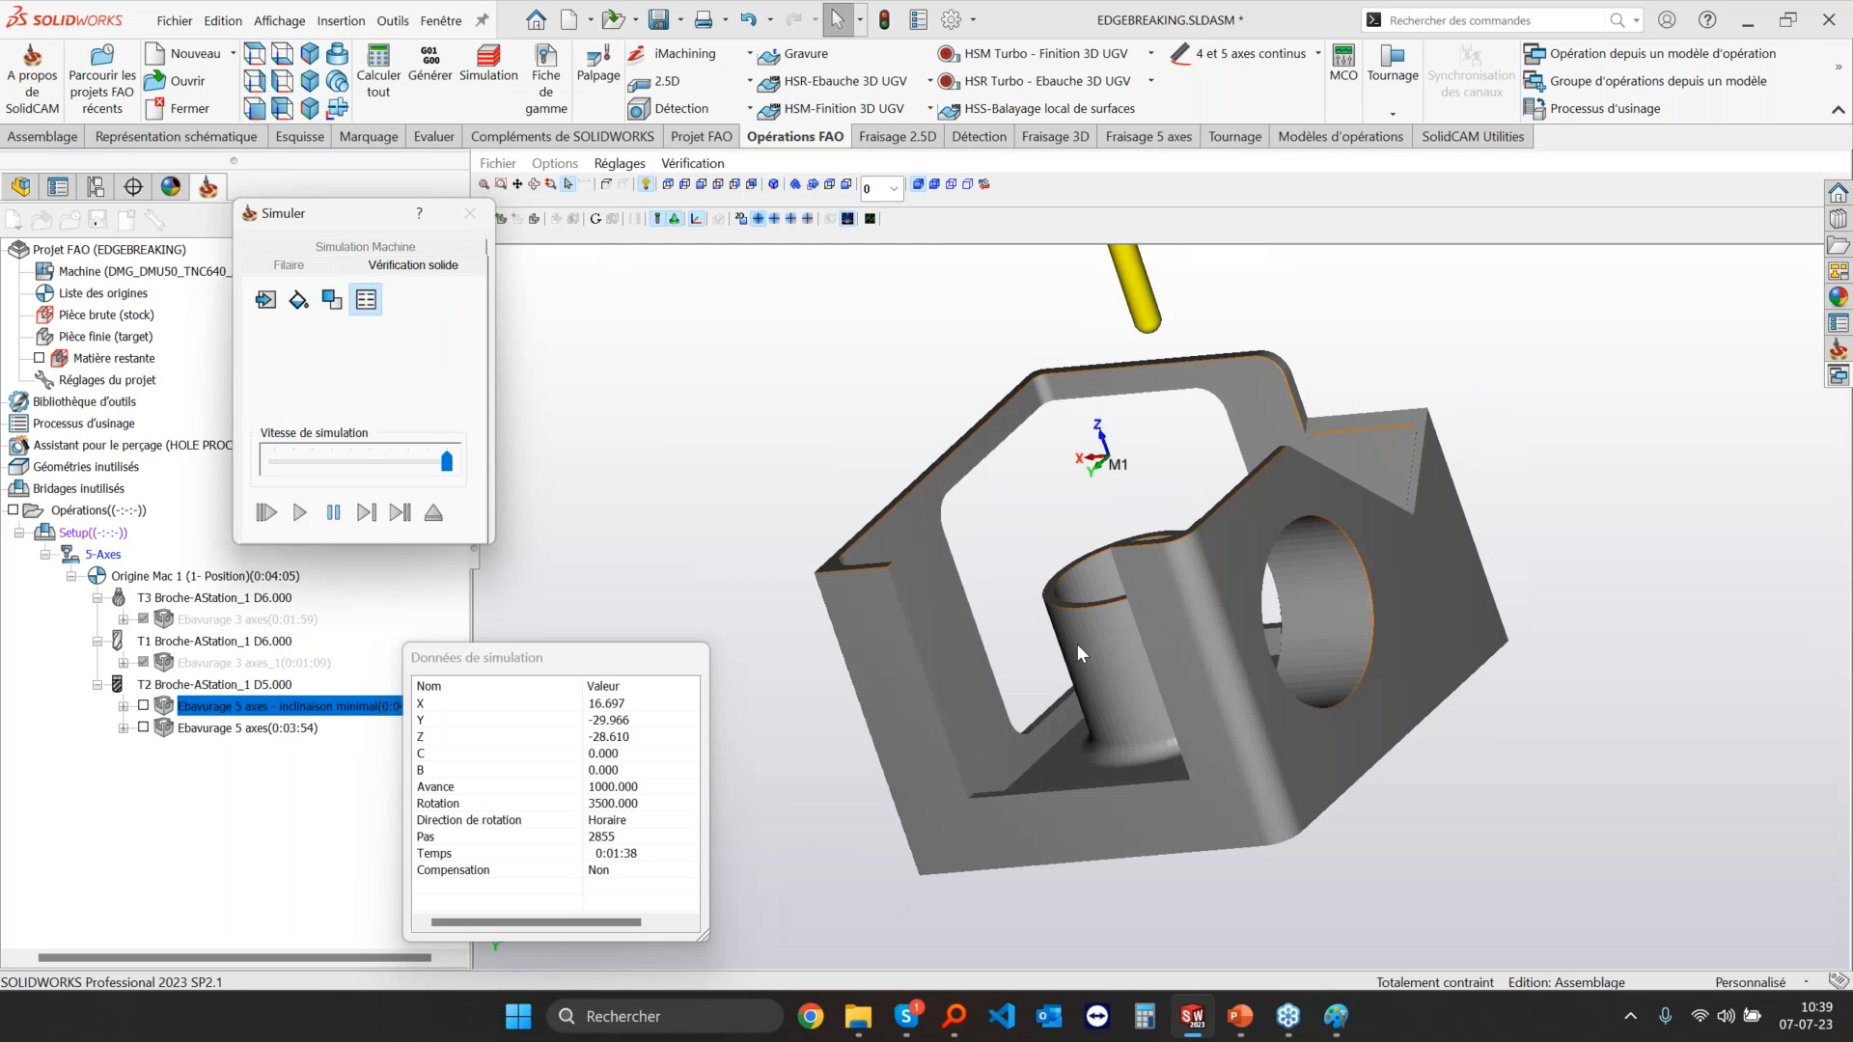
pyautogui.moveTo(1106, 692); pyautogui.dragTo(1013, 621, button='middle')
pyautogui.scroll(3, 1124, 682)
pyautogui.scroll(-4, 1109, 653)
pyautogui.scroll(-6, 994, 606)
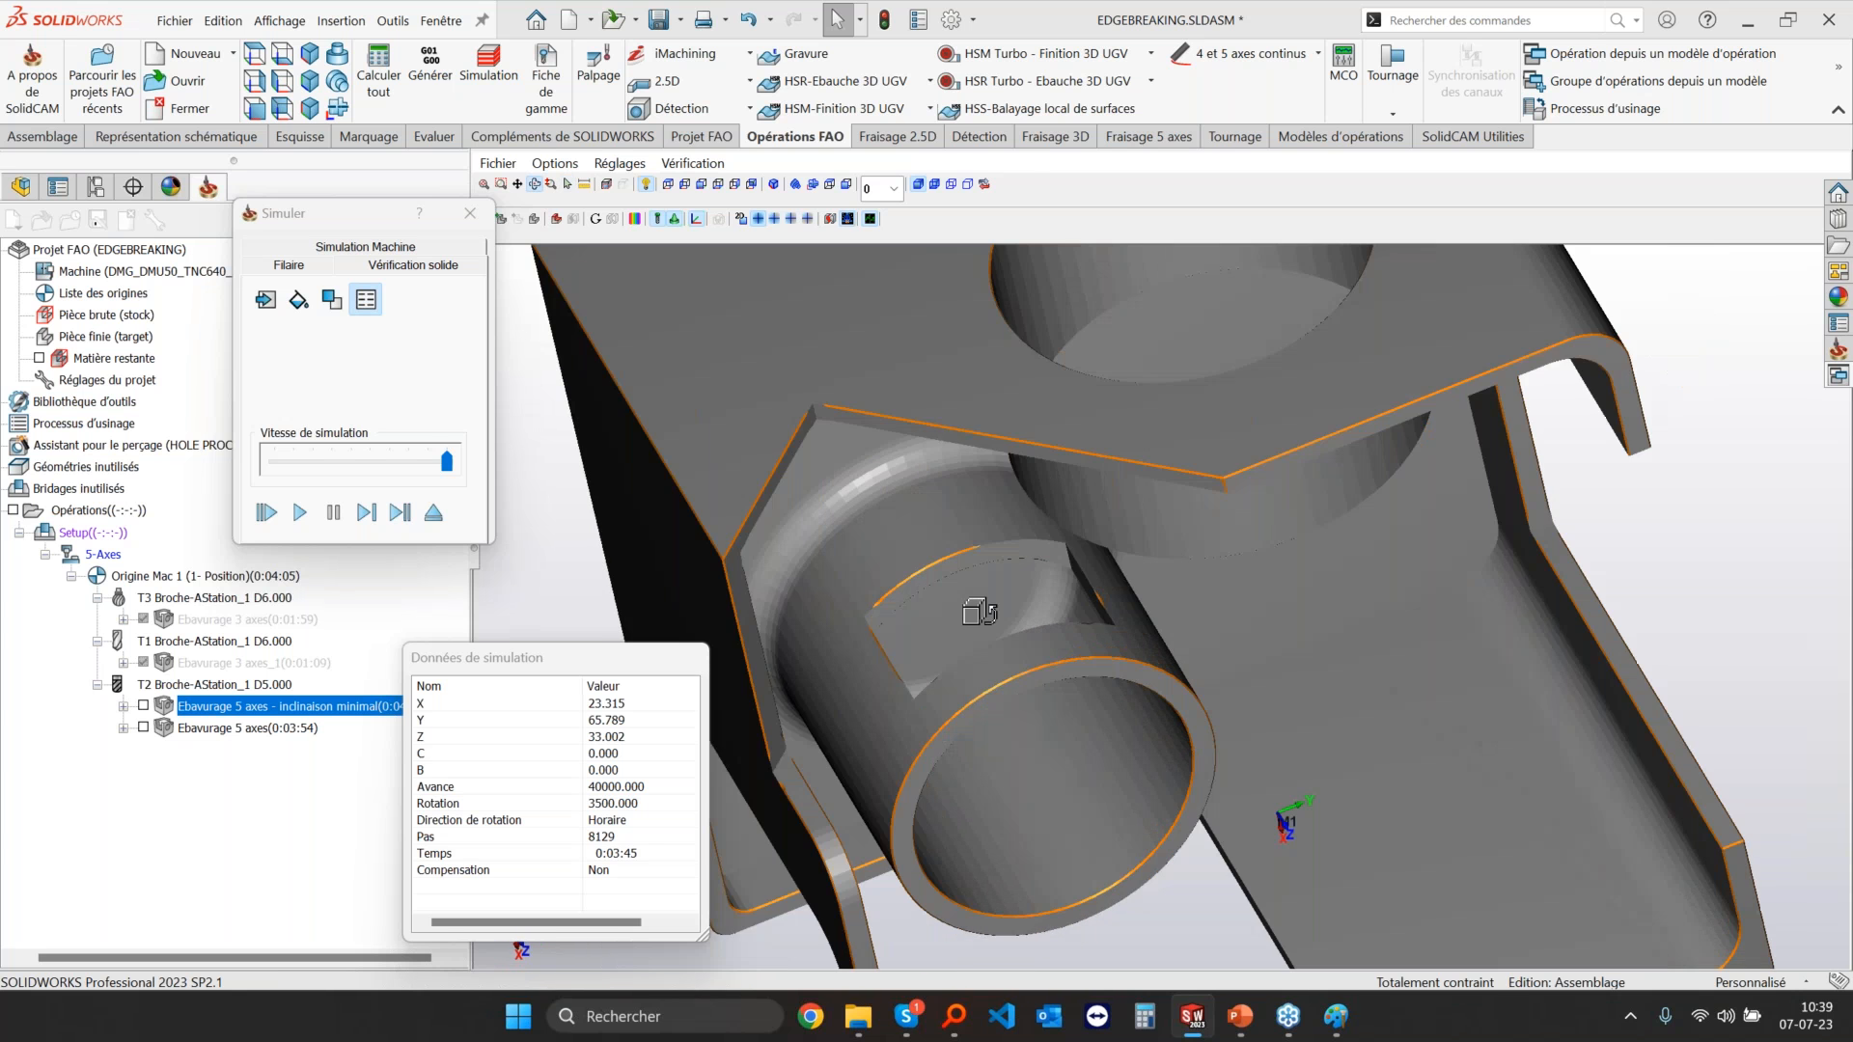
# Step: Examine the bore, frame and cylinder slot edges of the solid verification result from several sides
pyautogui.moveTo(913, 618); pyautogui.dragTo(1274, 560, button='middle')
pyautogui.scroll(5, 1303, 493)
pyautogui.moveTo(1147, 589)
pyautogui.mouseDown(button='middle')
pyautogui.moveTo(1171, 592)
pyautogui.moveTo(1142, 541)
pyautogui.moveTo(1129, 638)
pyautogui.moveTo(1138, 593)
pyautogui.mouseUp(button='middle')
pyautogui.hotkey('alt', 'Tab')
pyautogui.scroll(-5, 1031, 683)
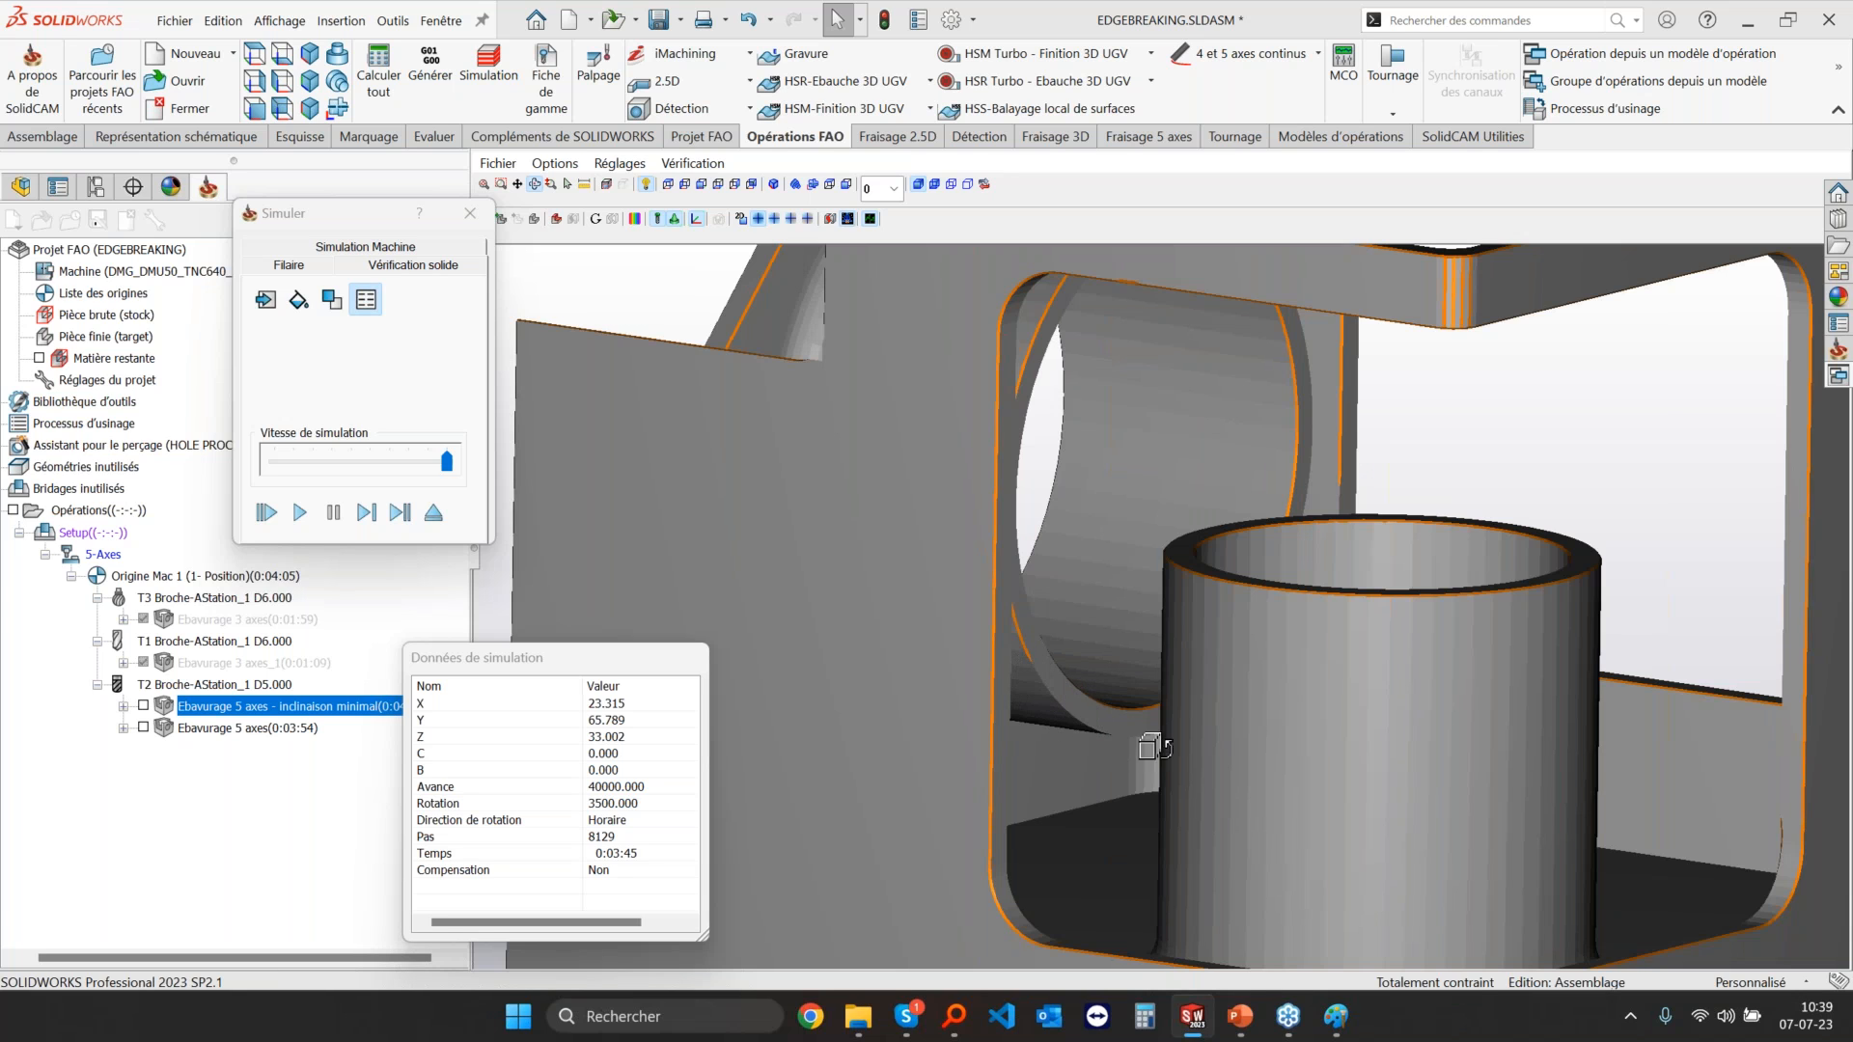
pyautogui.scroll(5, 1115, 716)
pyautogui.moveTo(1114, 716); pyautogui.dragTo(1162, 693, button='middle')
pyautogui.scroll(-8, 1162, 693)
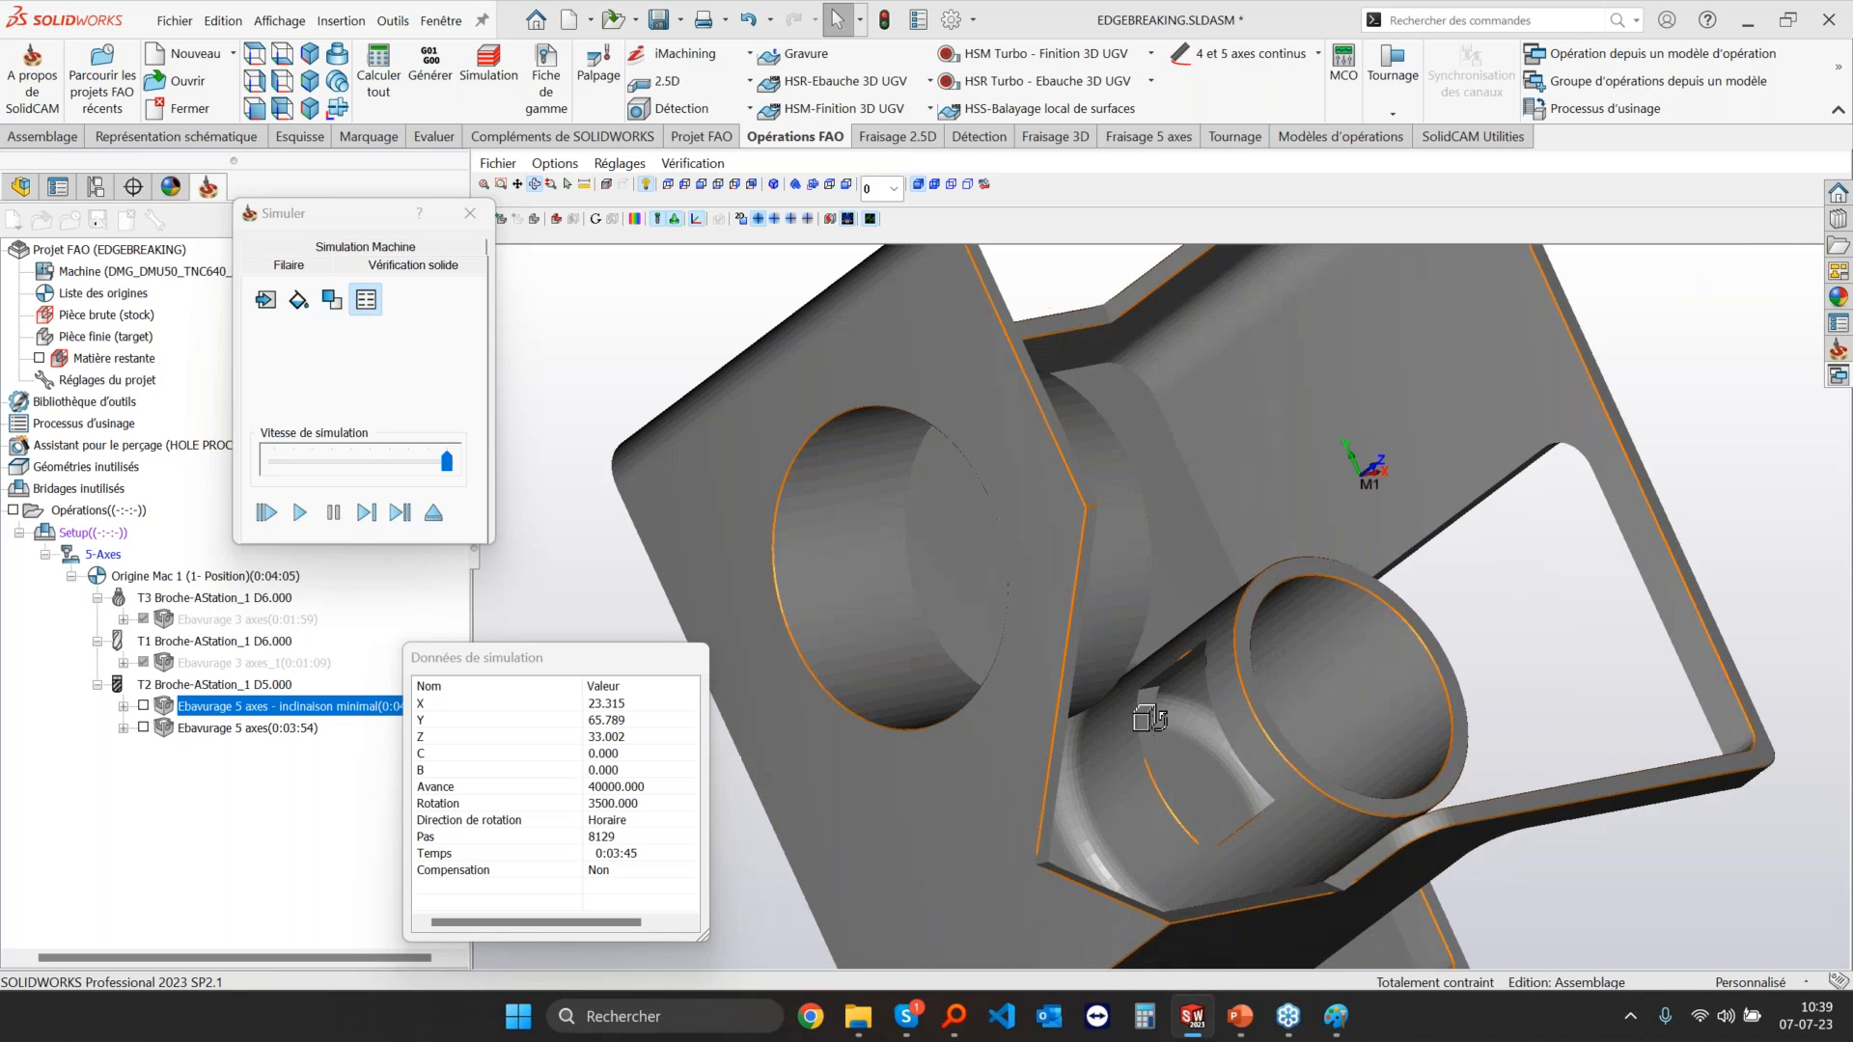
pyautogui.scroll(6, 1112, 722)
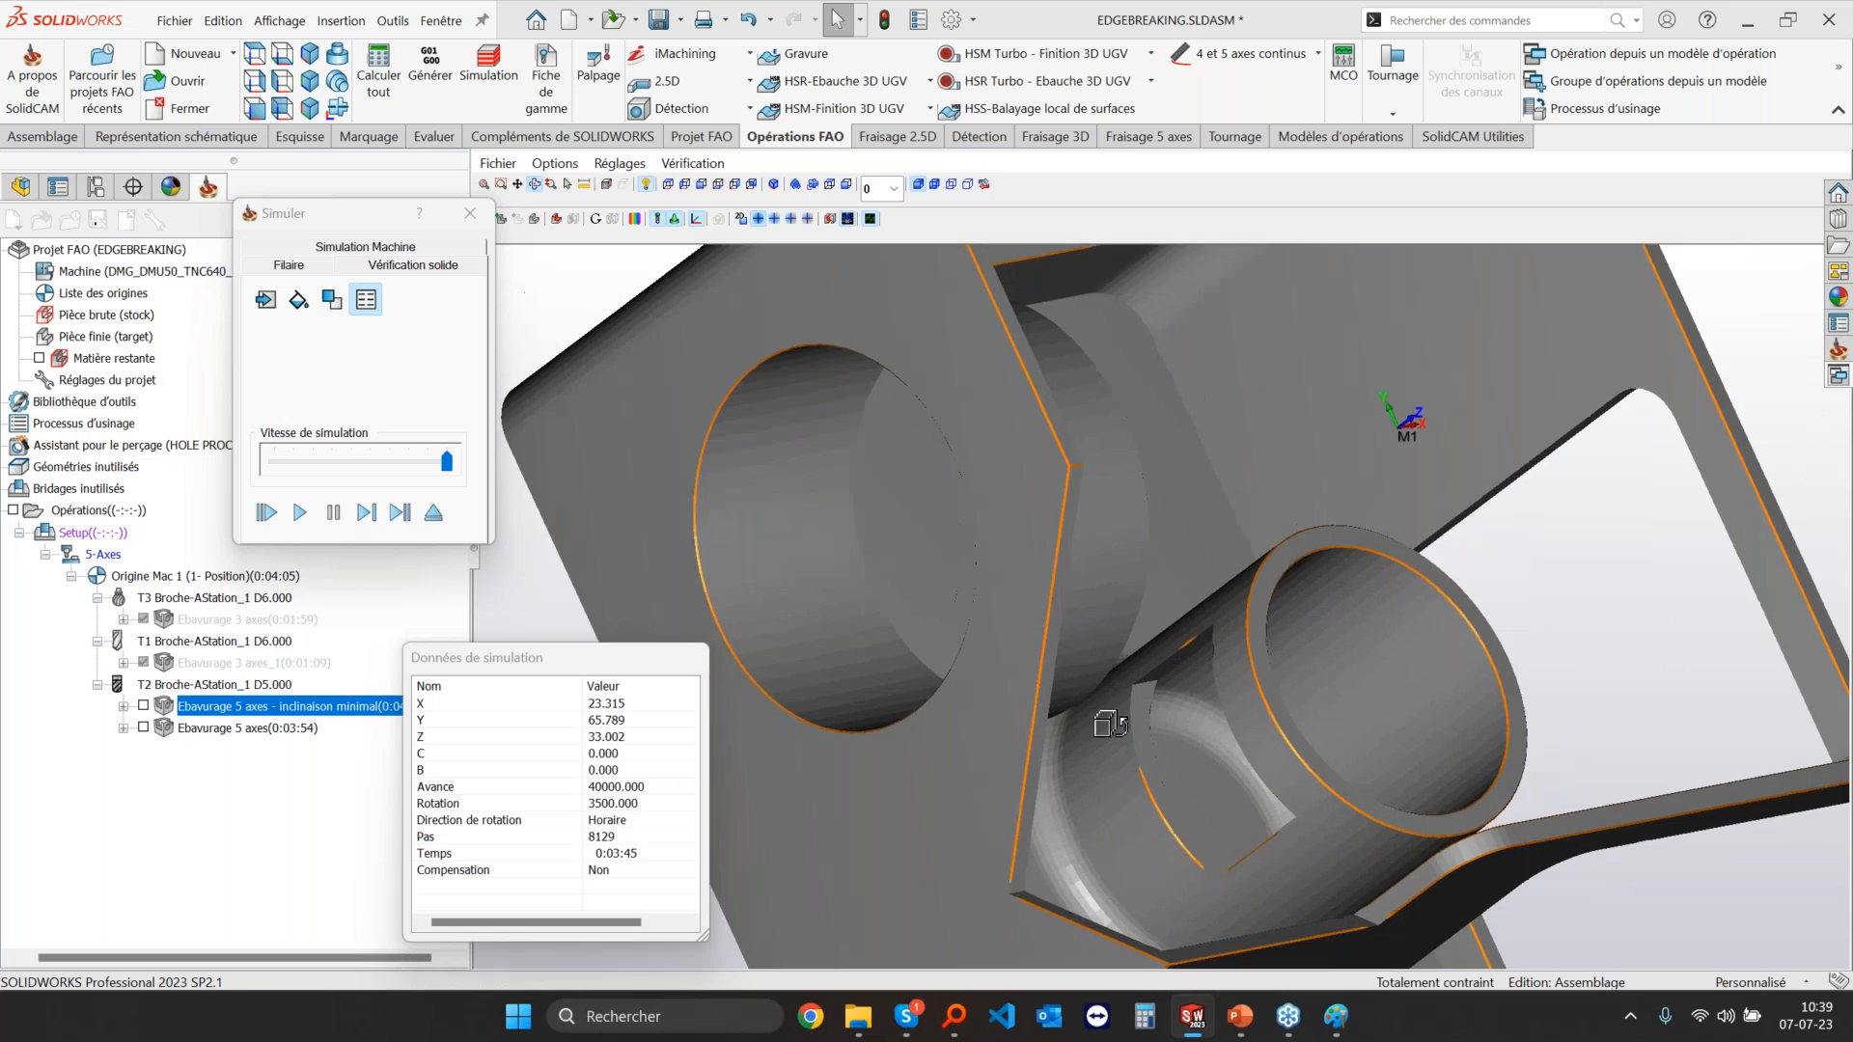
# Step: Quit the simulation and deactivate the Ebavurage 5 axes - inclinaison minimal operation
pyautogui.click(431, 519)
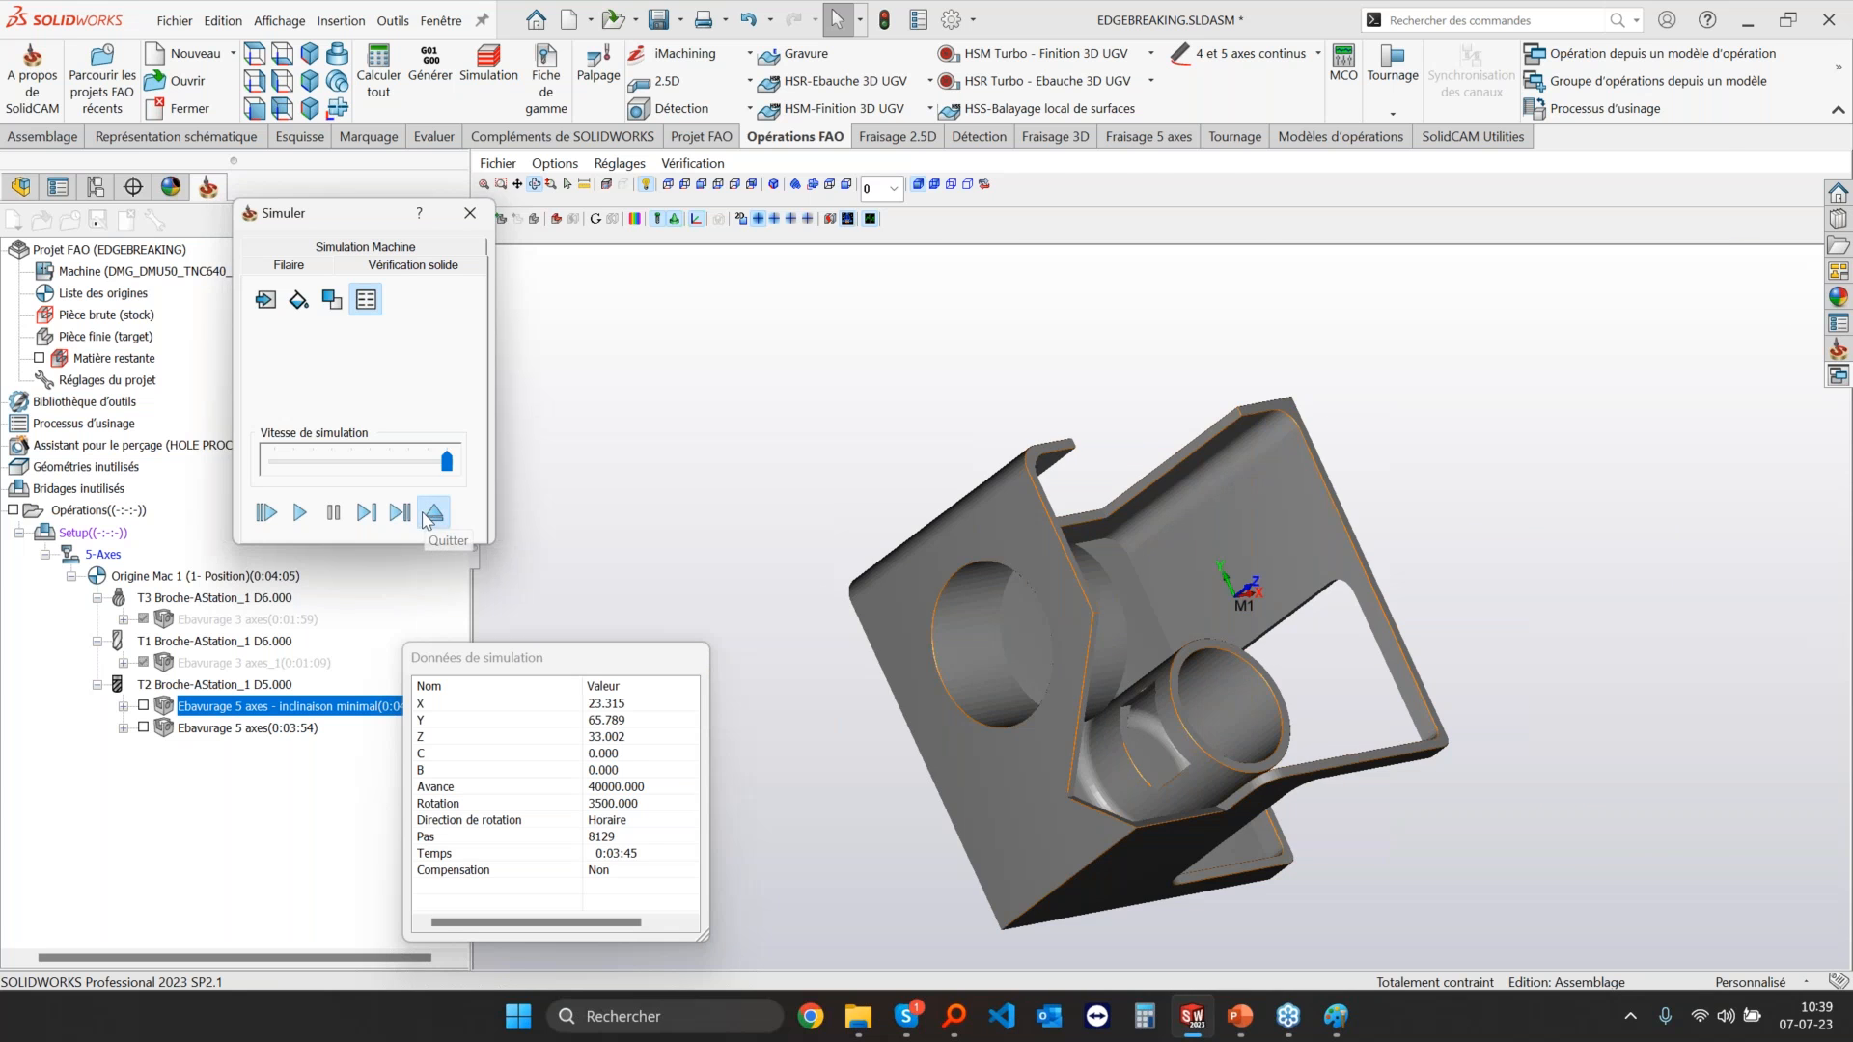
pyautogui.click(277, 731)
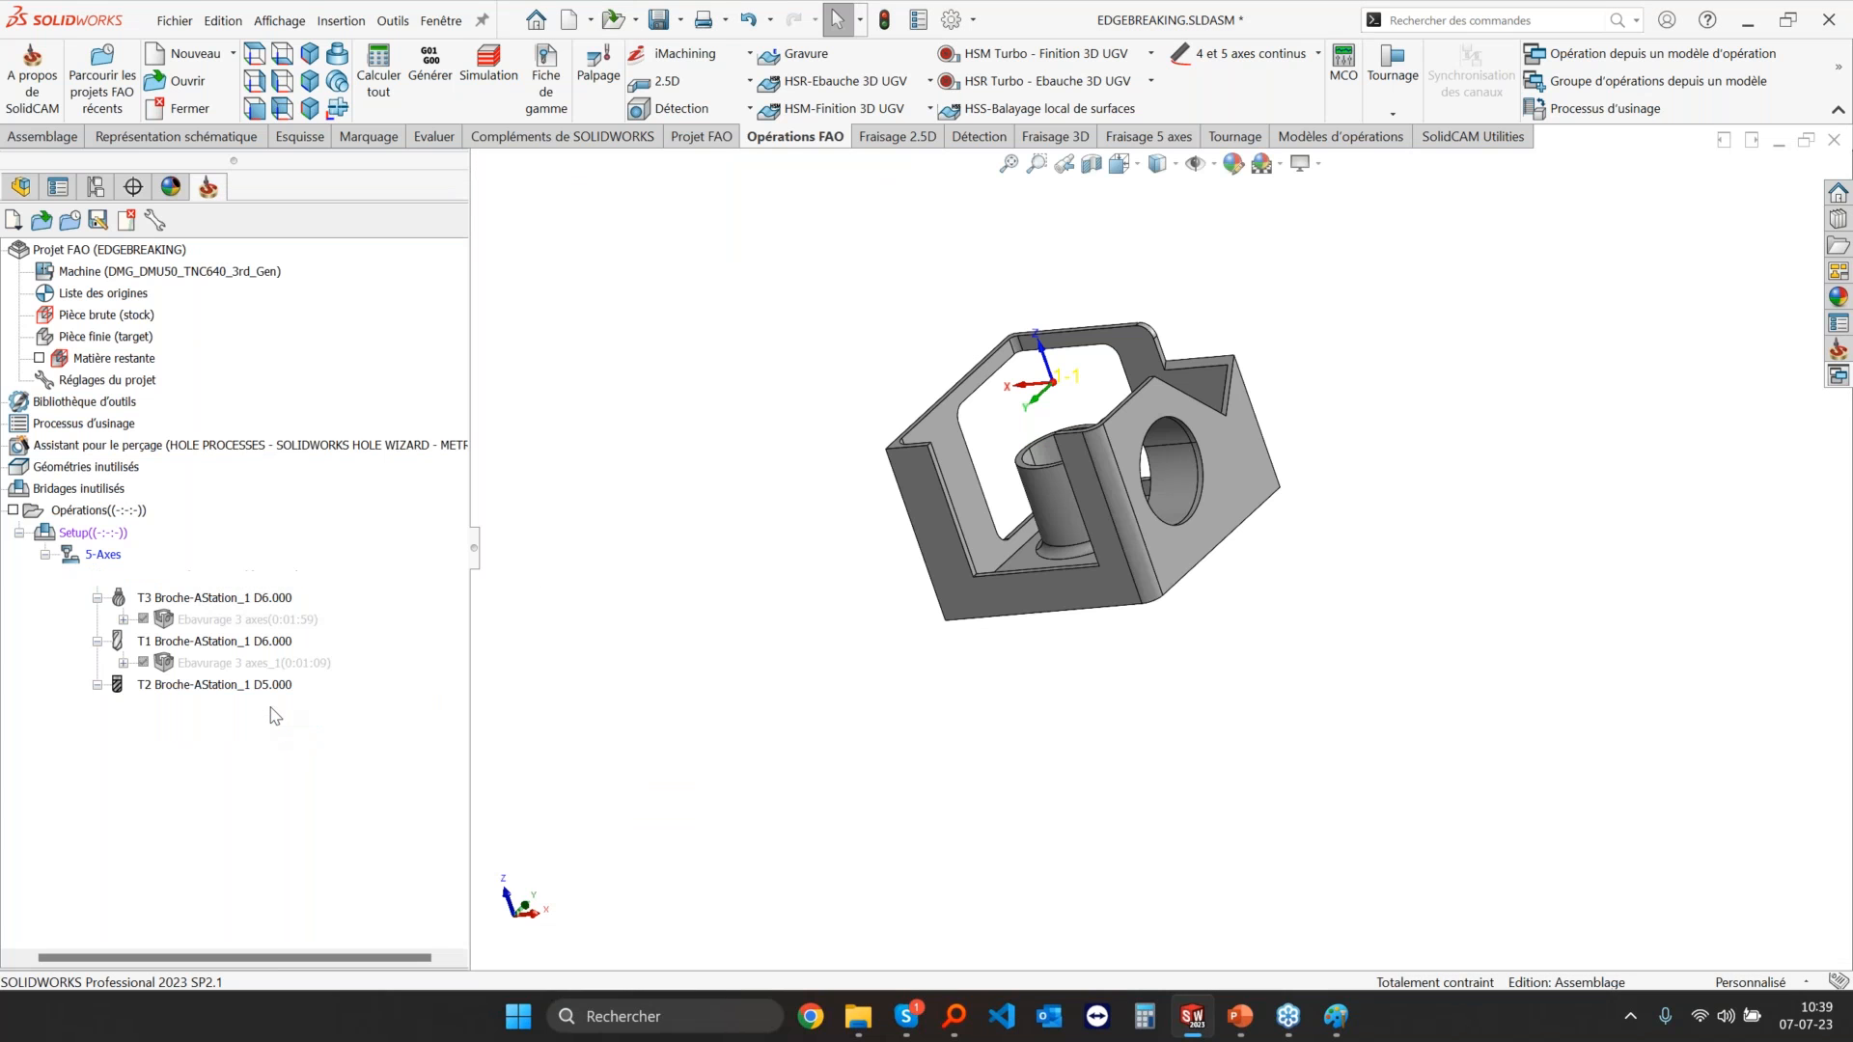
pyautogui.rightClick(273, 710)
pyautogui.moveTo(705, 733)
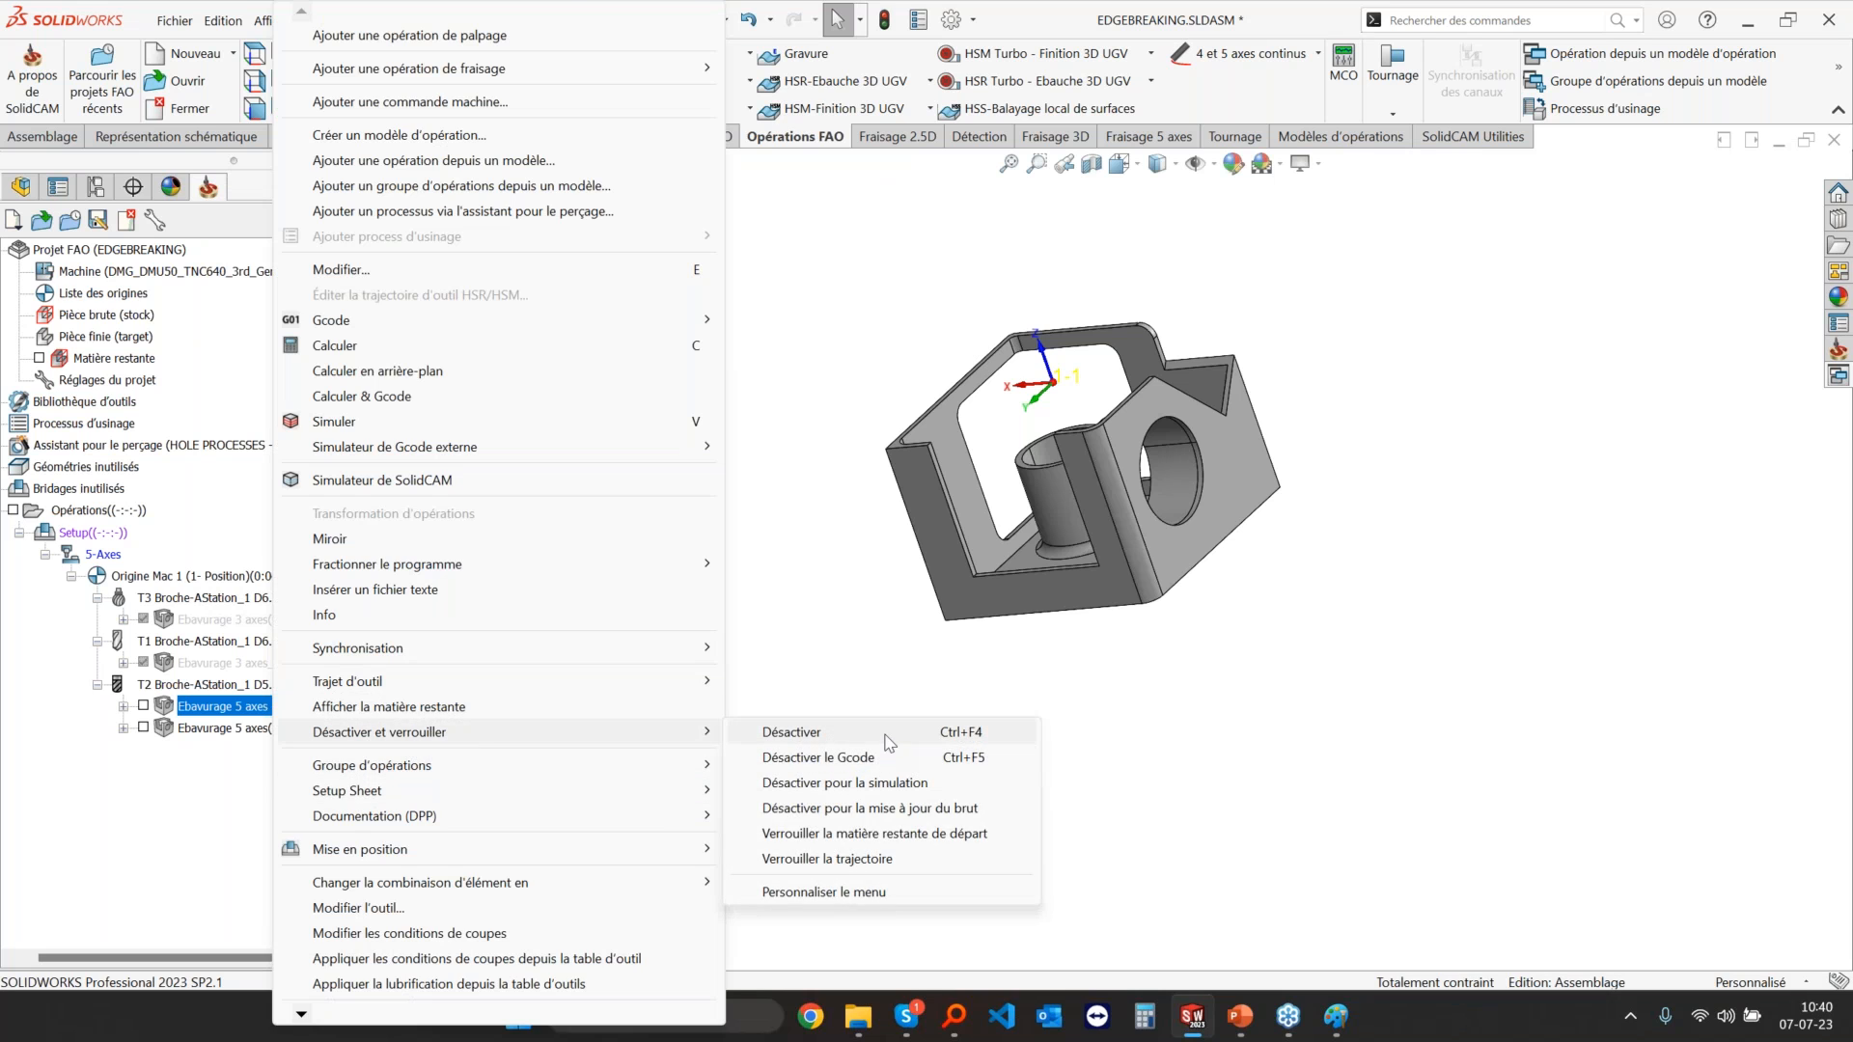
pyautogui.click(849, 733)
# Step: Simulate the Ebavurage 5 axes operation in solid verification at a reduced speed
pyautogui.rightClick(257, 731)
pyautogui.click(676, 372)
pyautogui.click(402, 269)
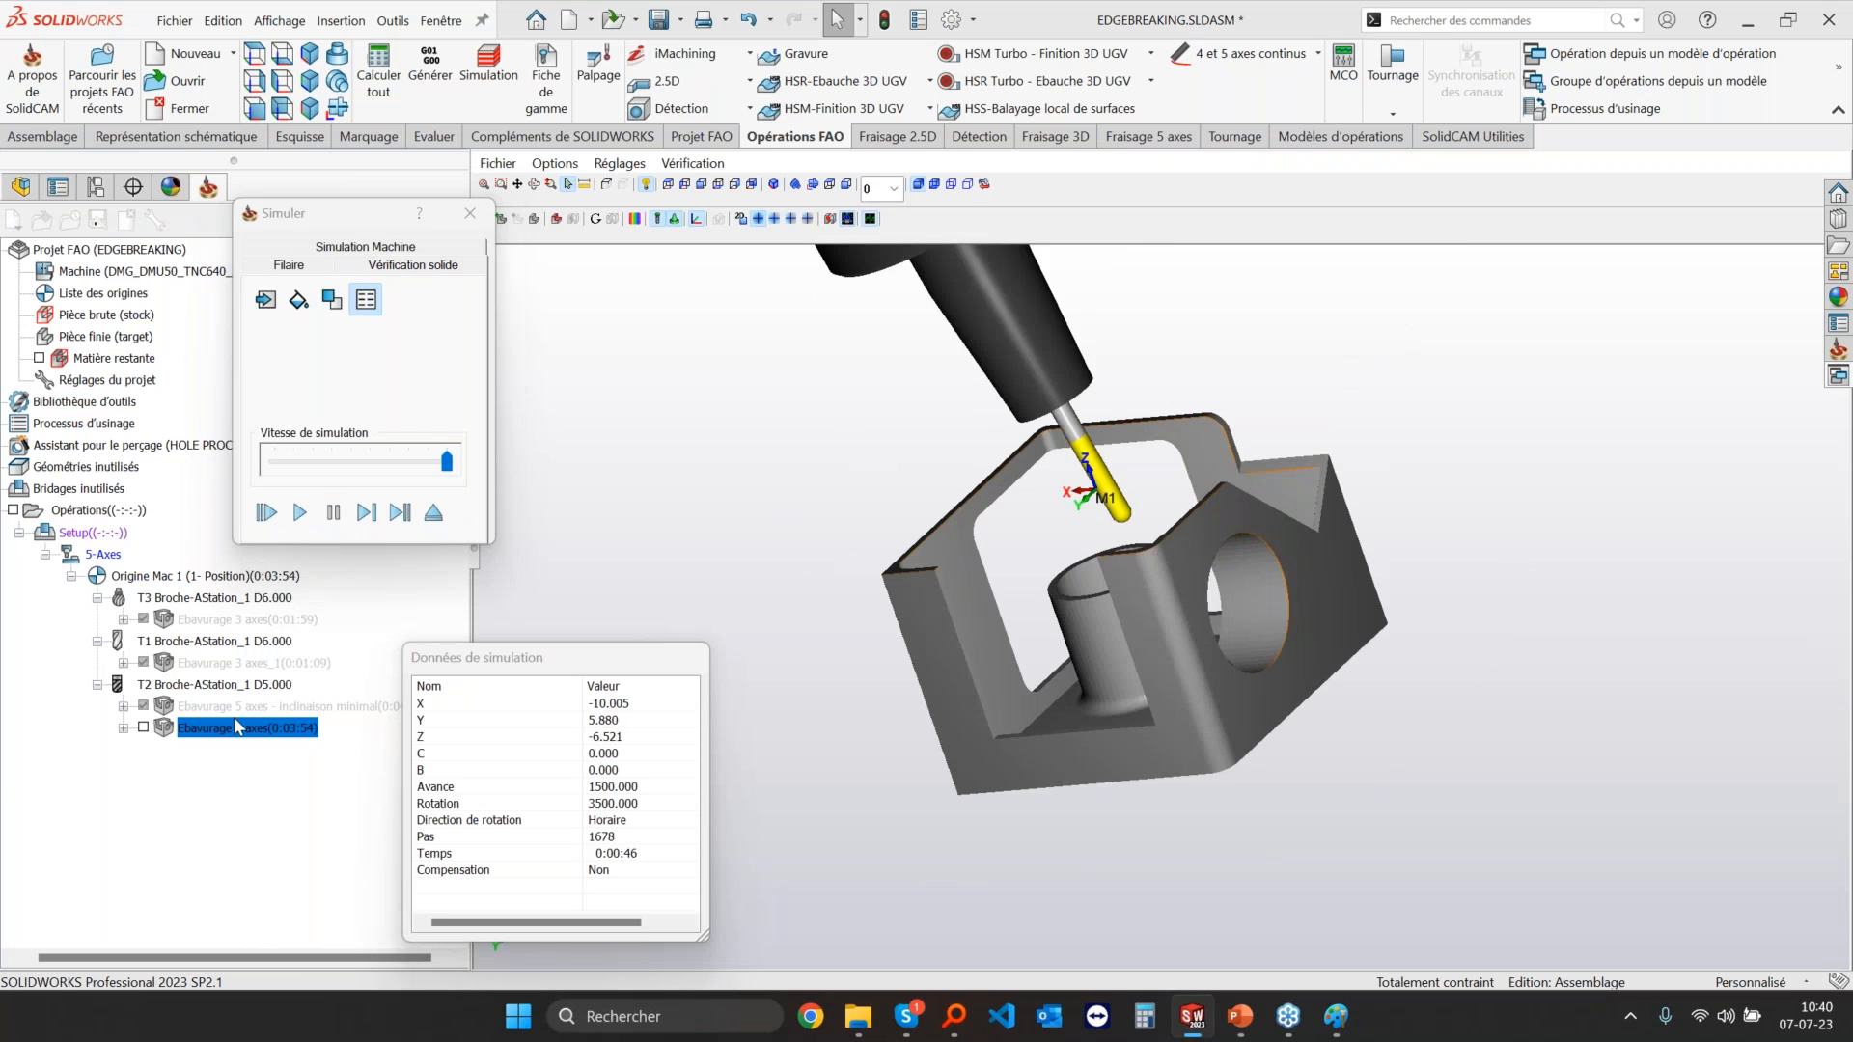
pyautogui.moveTo(446, 461); pyautogui.dragTo(293, 467)
pyautogui.click(299, 512)
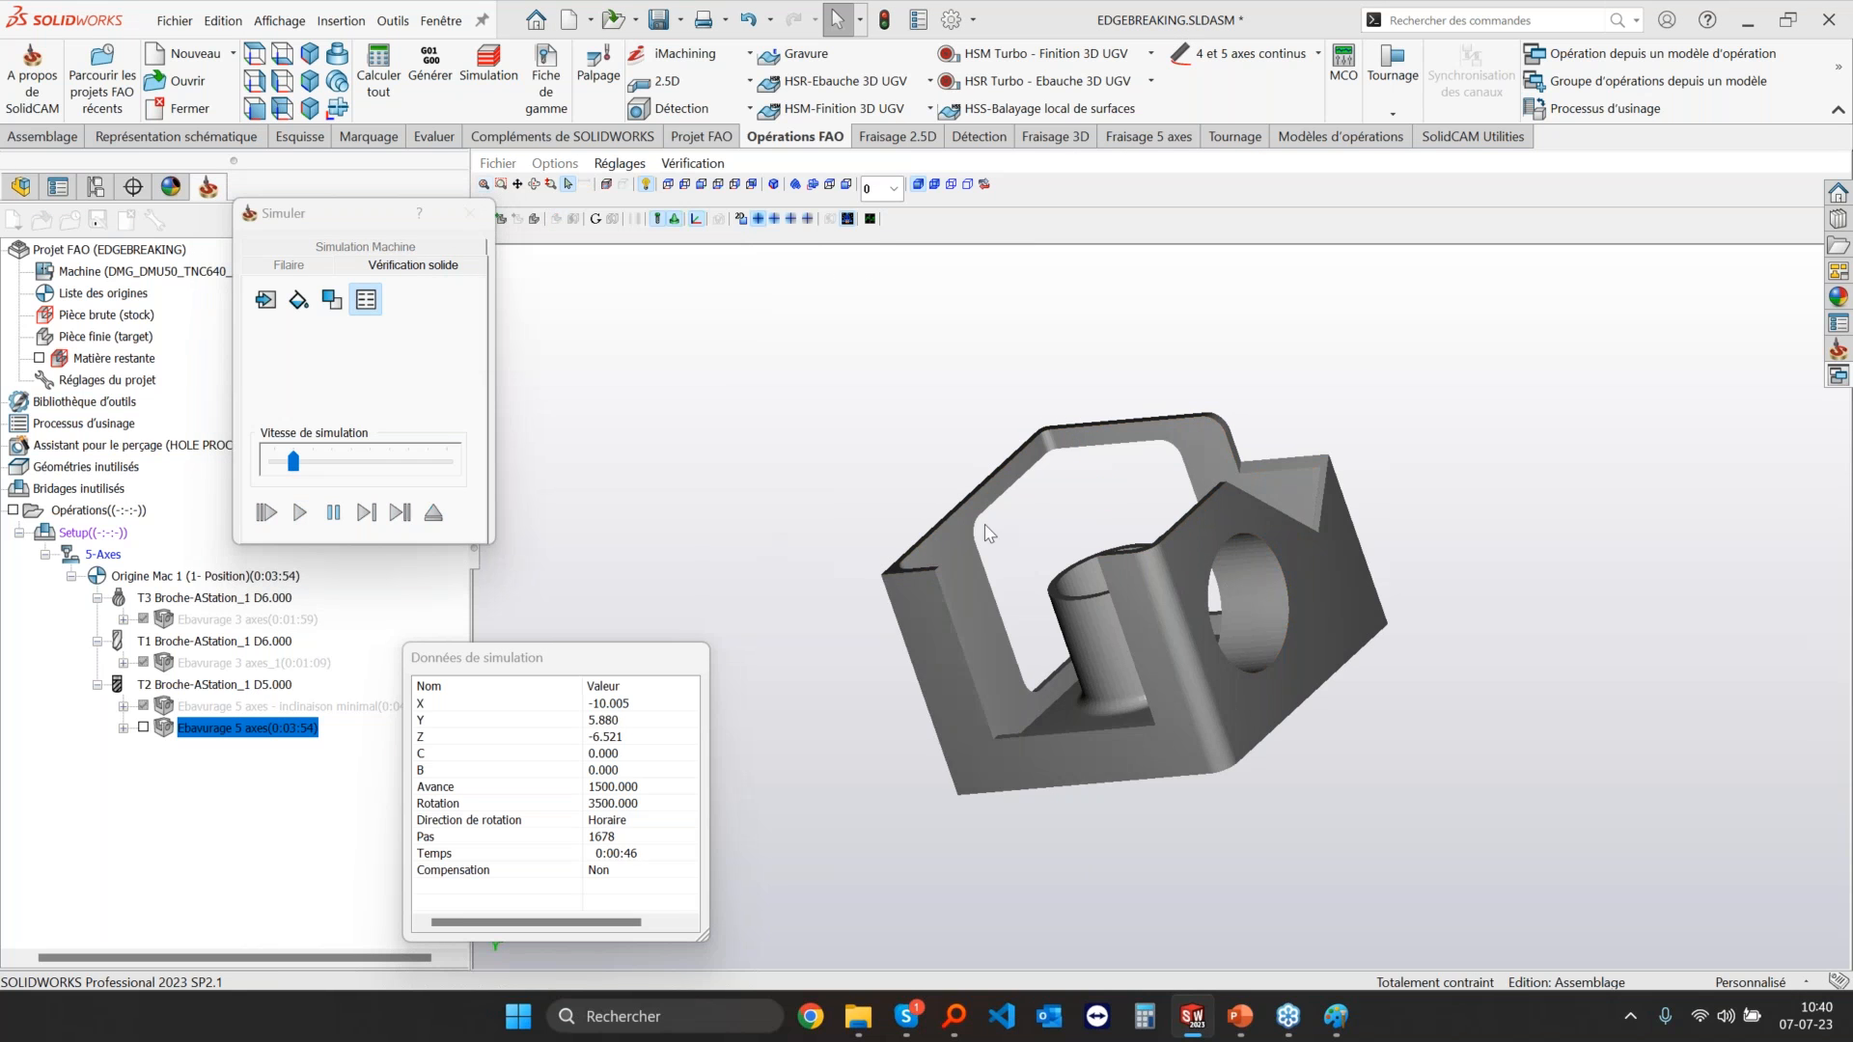
# Step: Follow the solid verification of Ebavurage 5 axes from several sides at varying speeds and pause it while deburring the cylinder
pyautogui.click(340, 462)
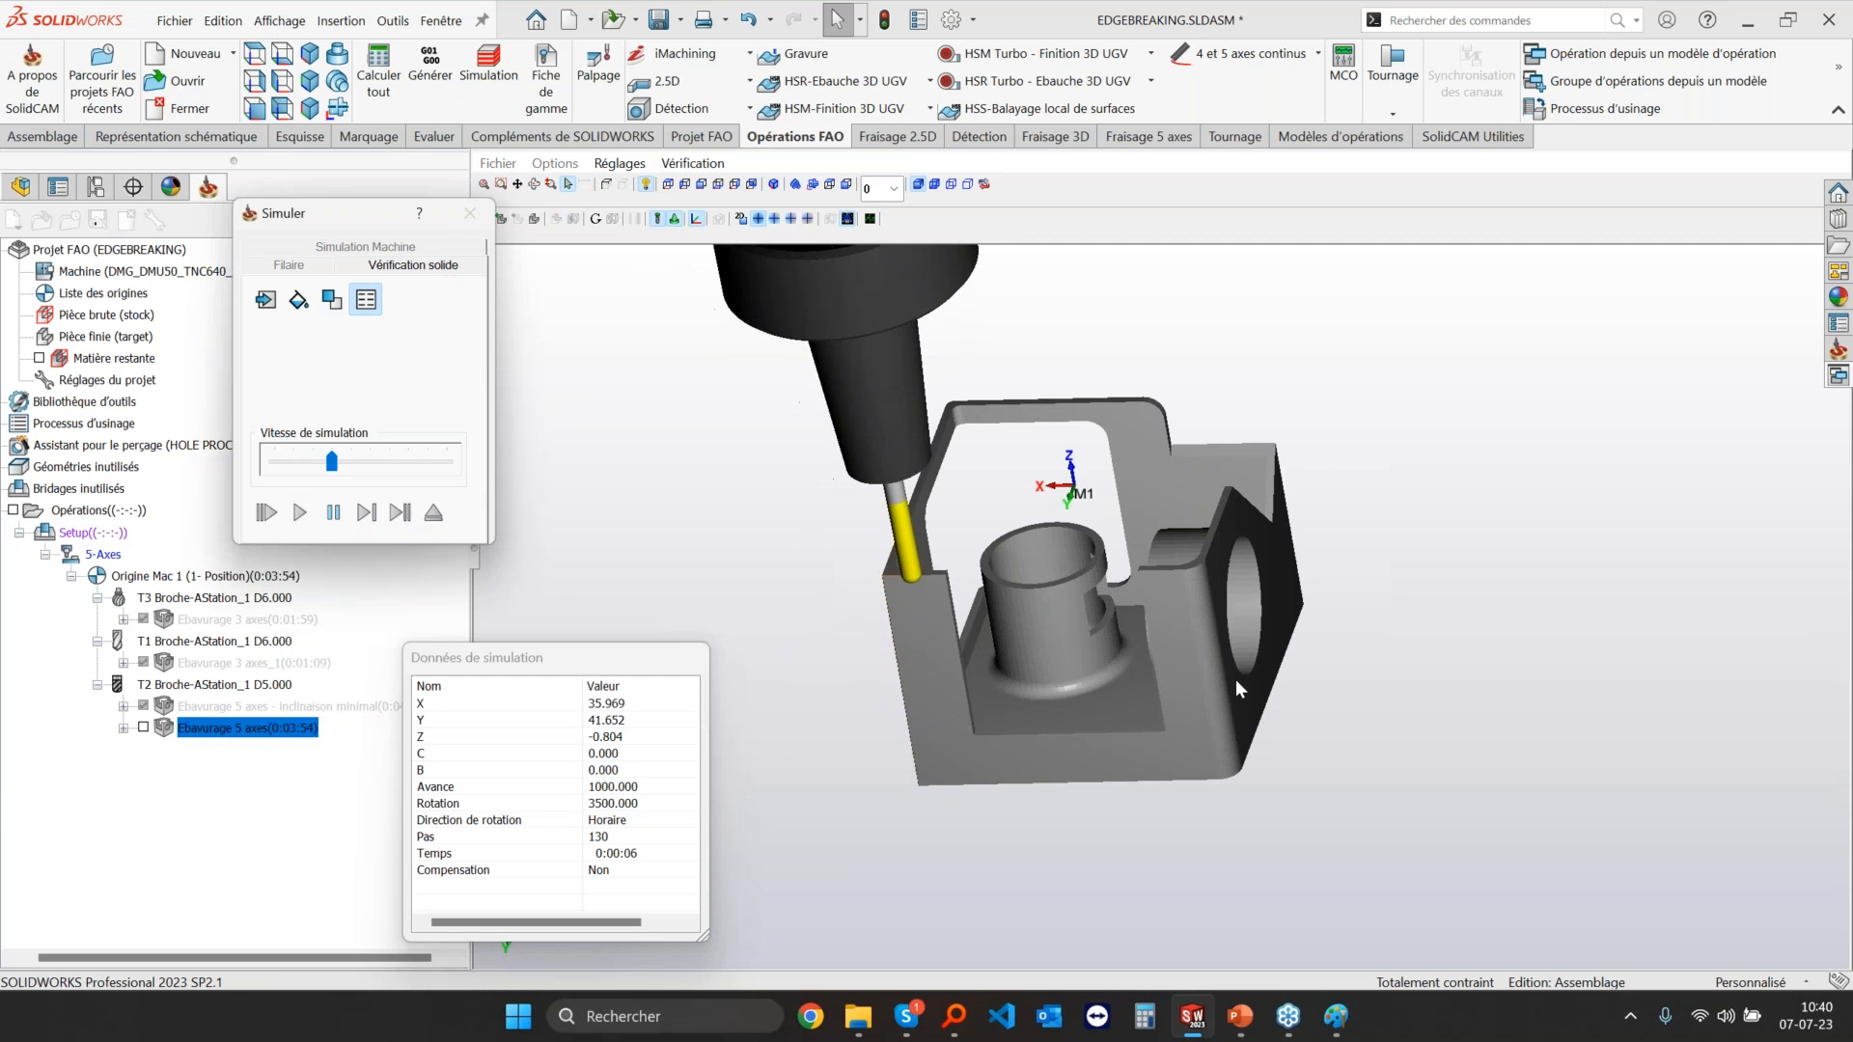
pyautogui.moveTo(1236, 680); pyautogui.dragTo(1129, 641, button='middle')
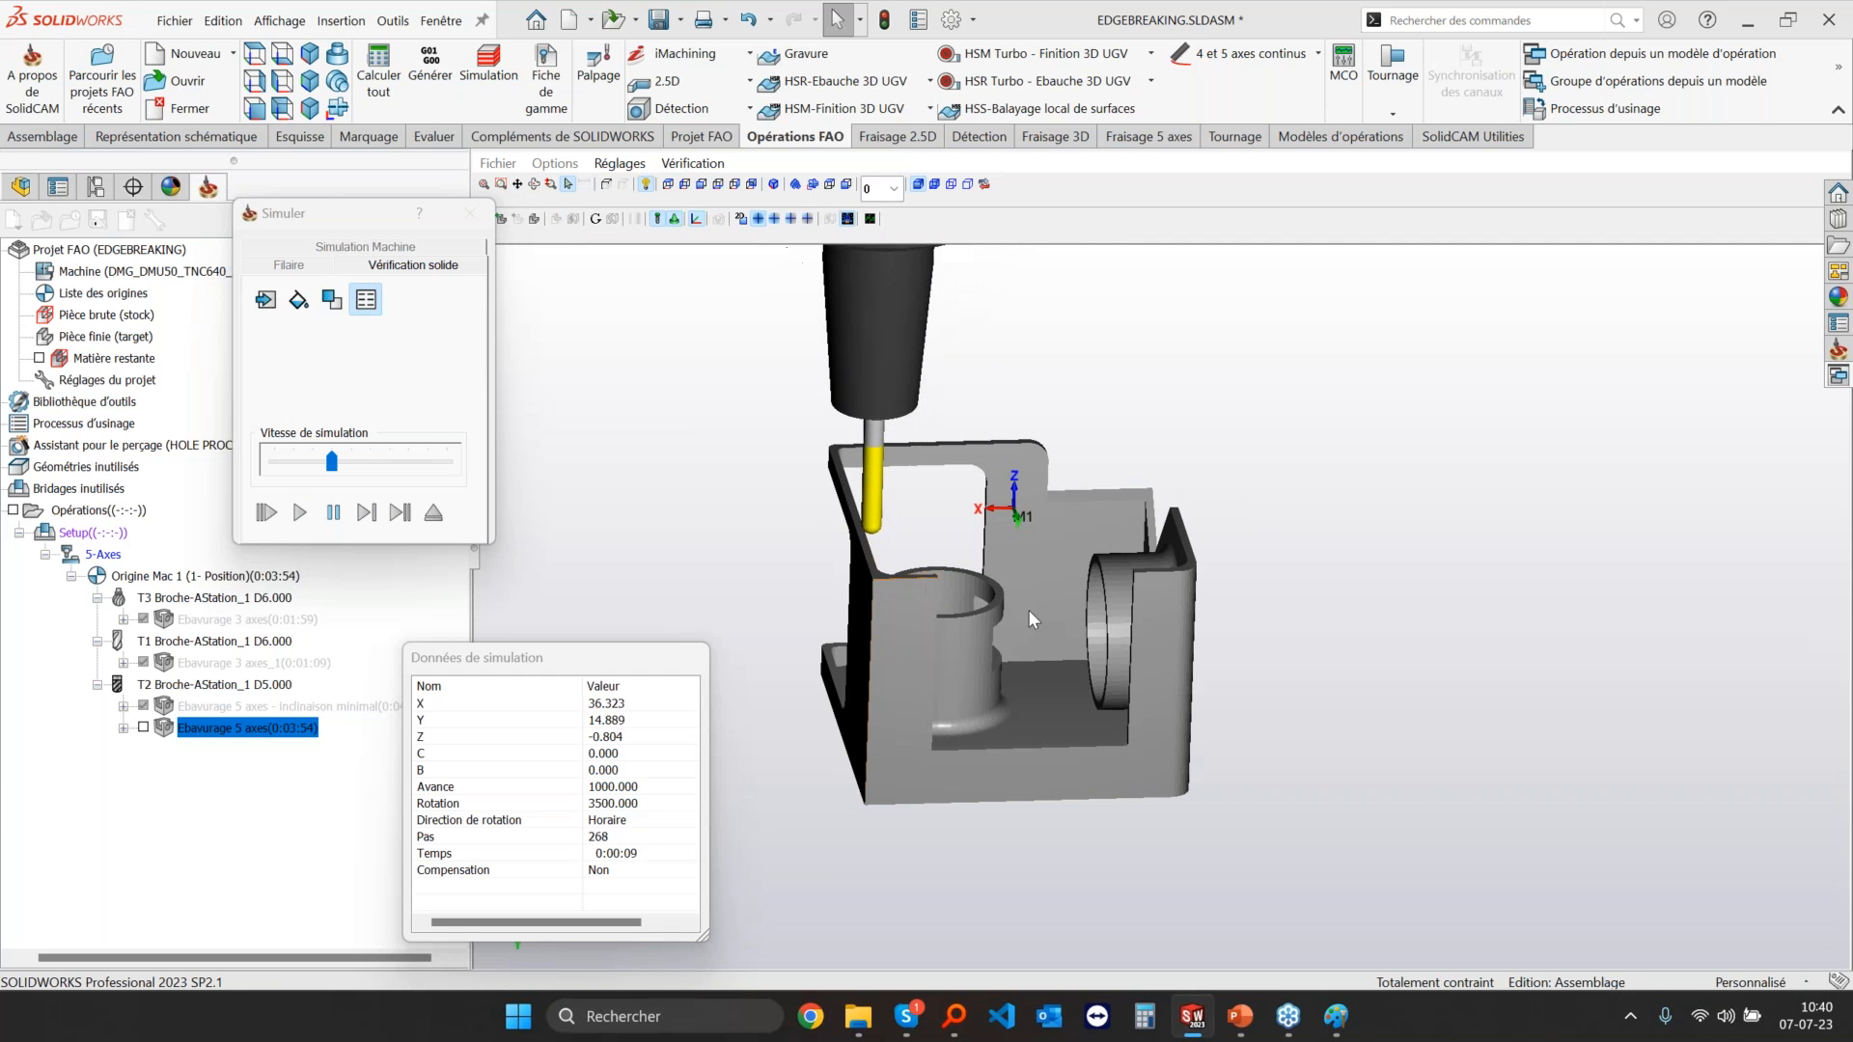
pyautogui.click(352, 464)
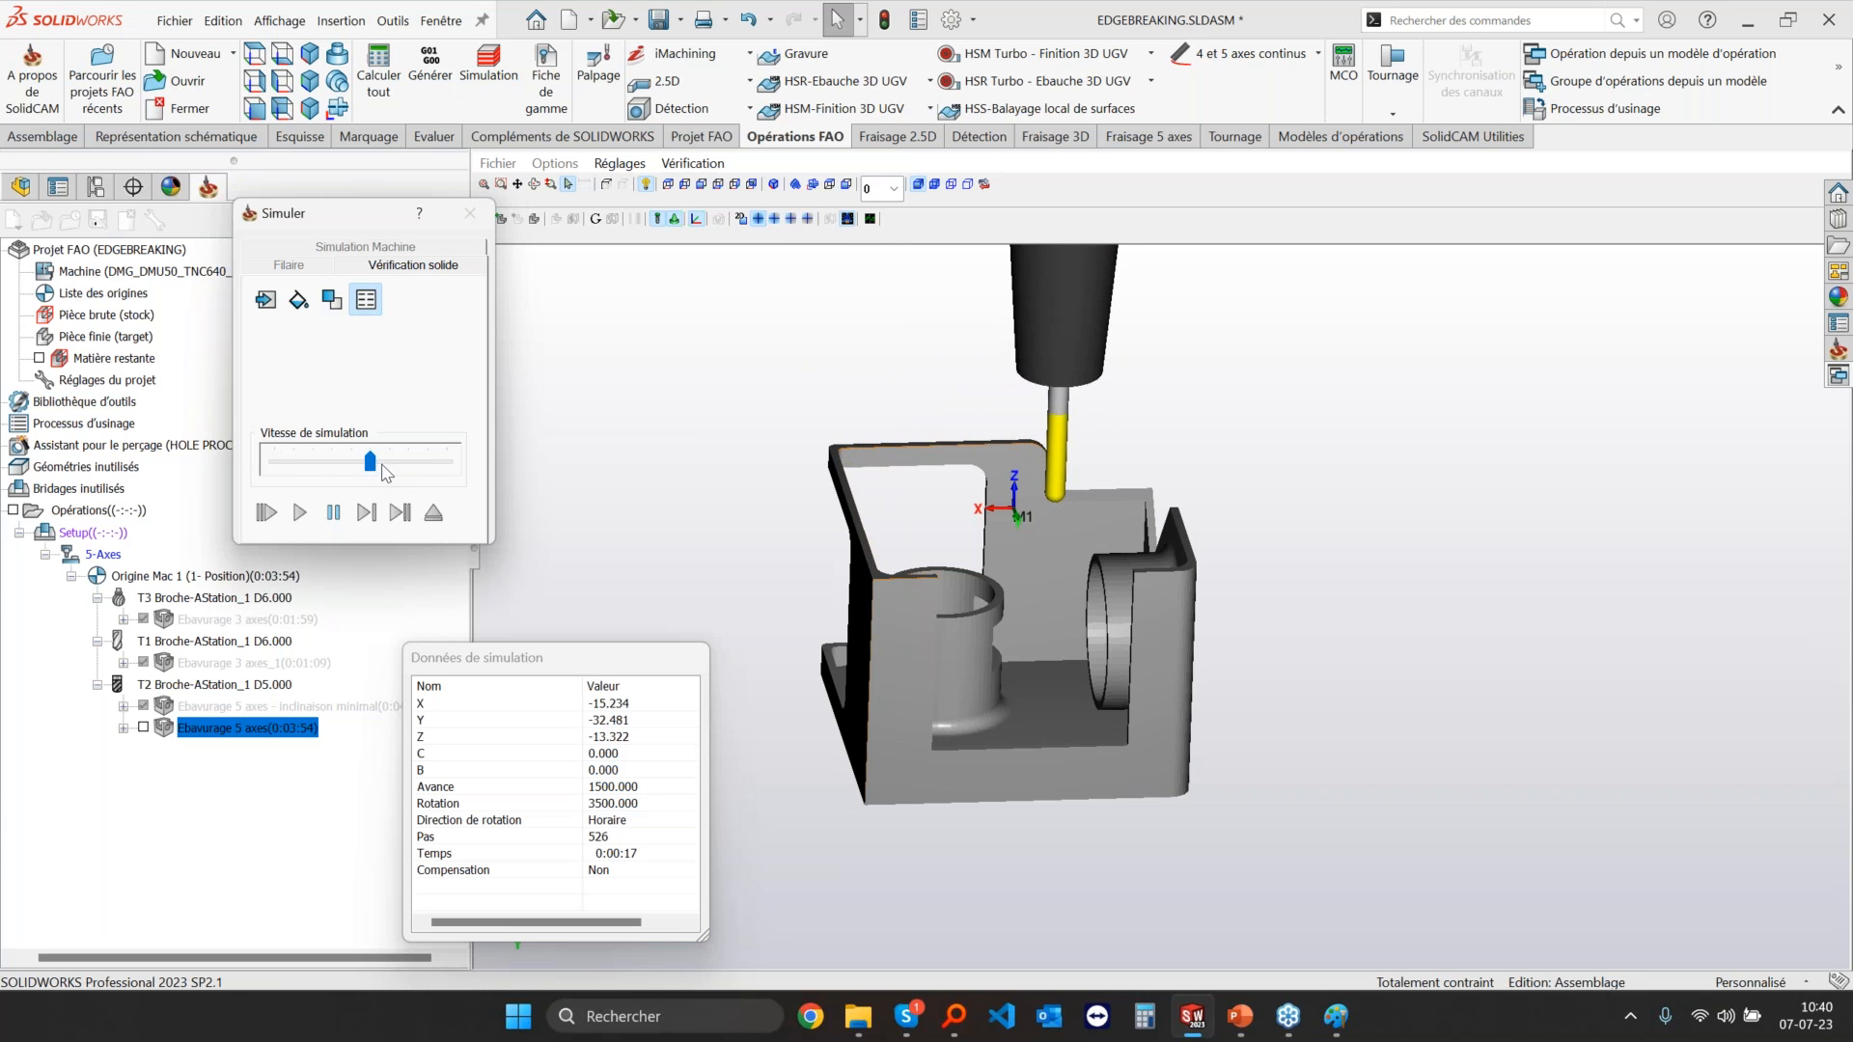
pyautogui.click(385, 465)
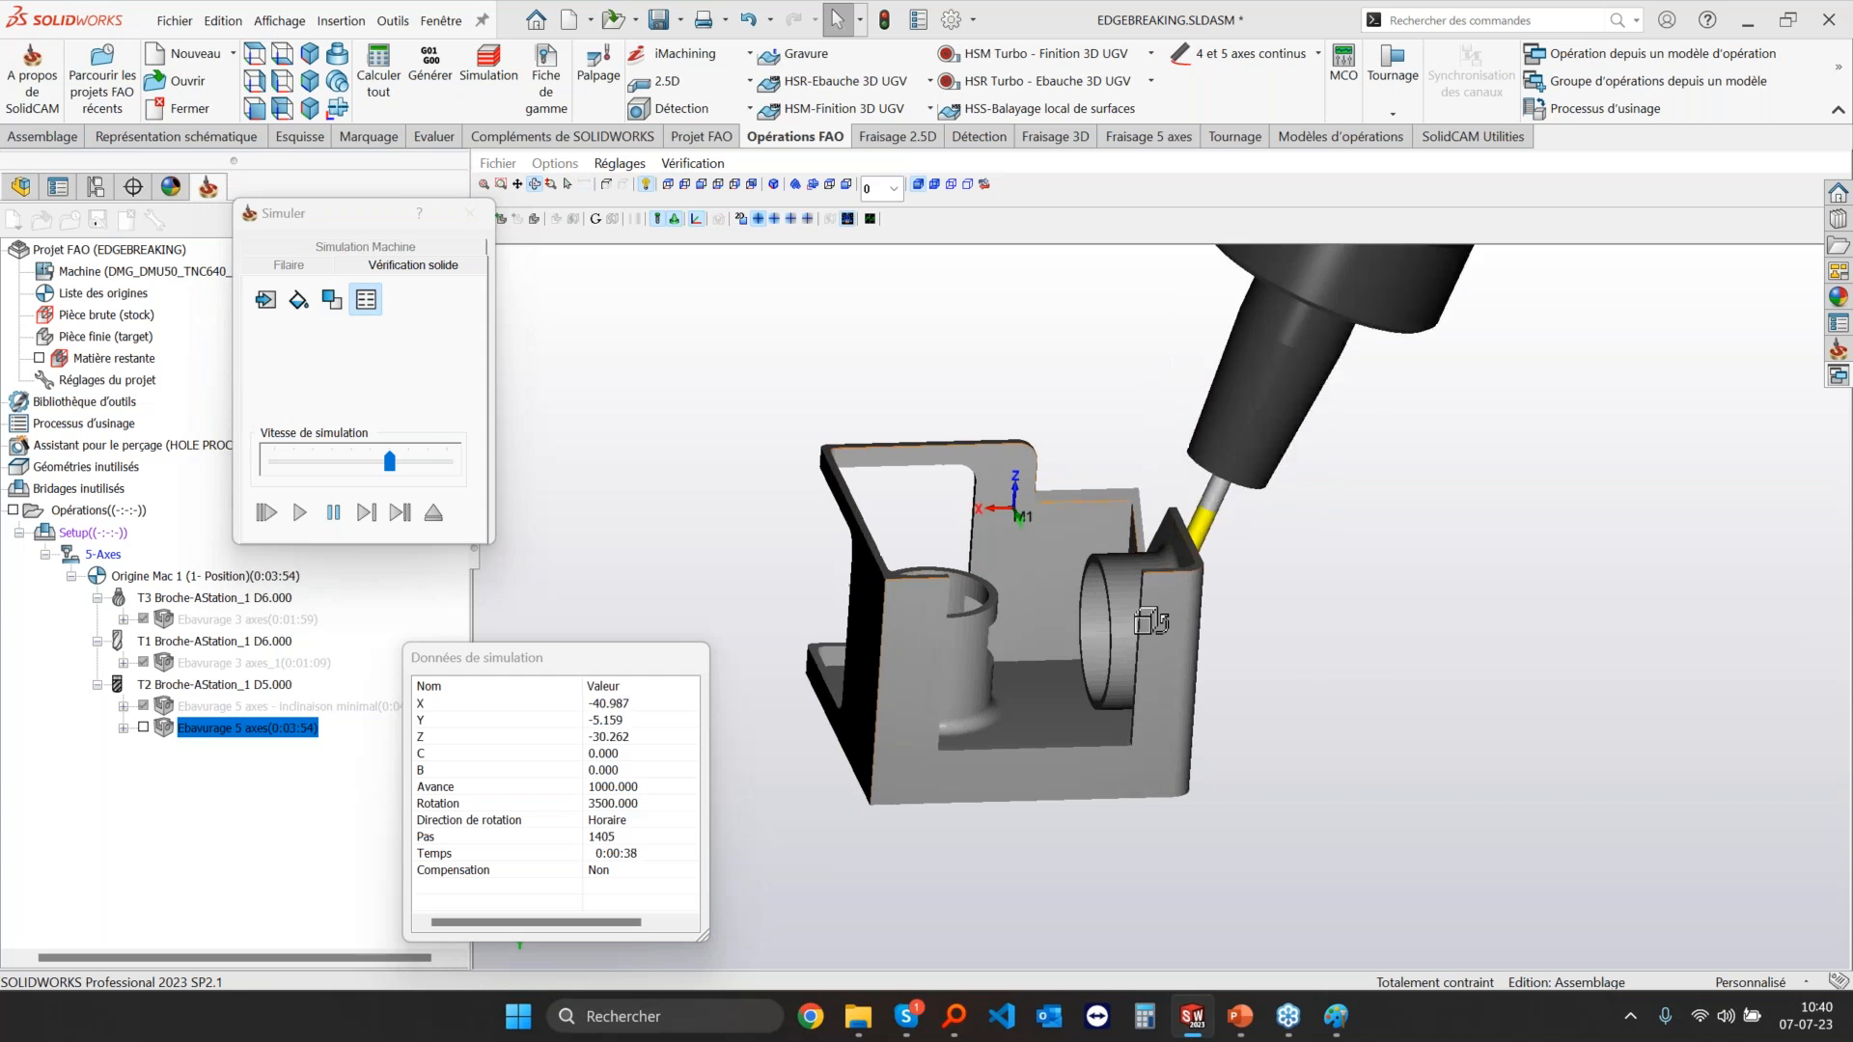
pyautogui.click(348, 463)
pyautogui.click(348, 463)
pyautogui.click(348, 463)
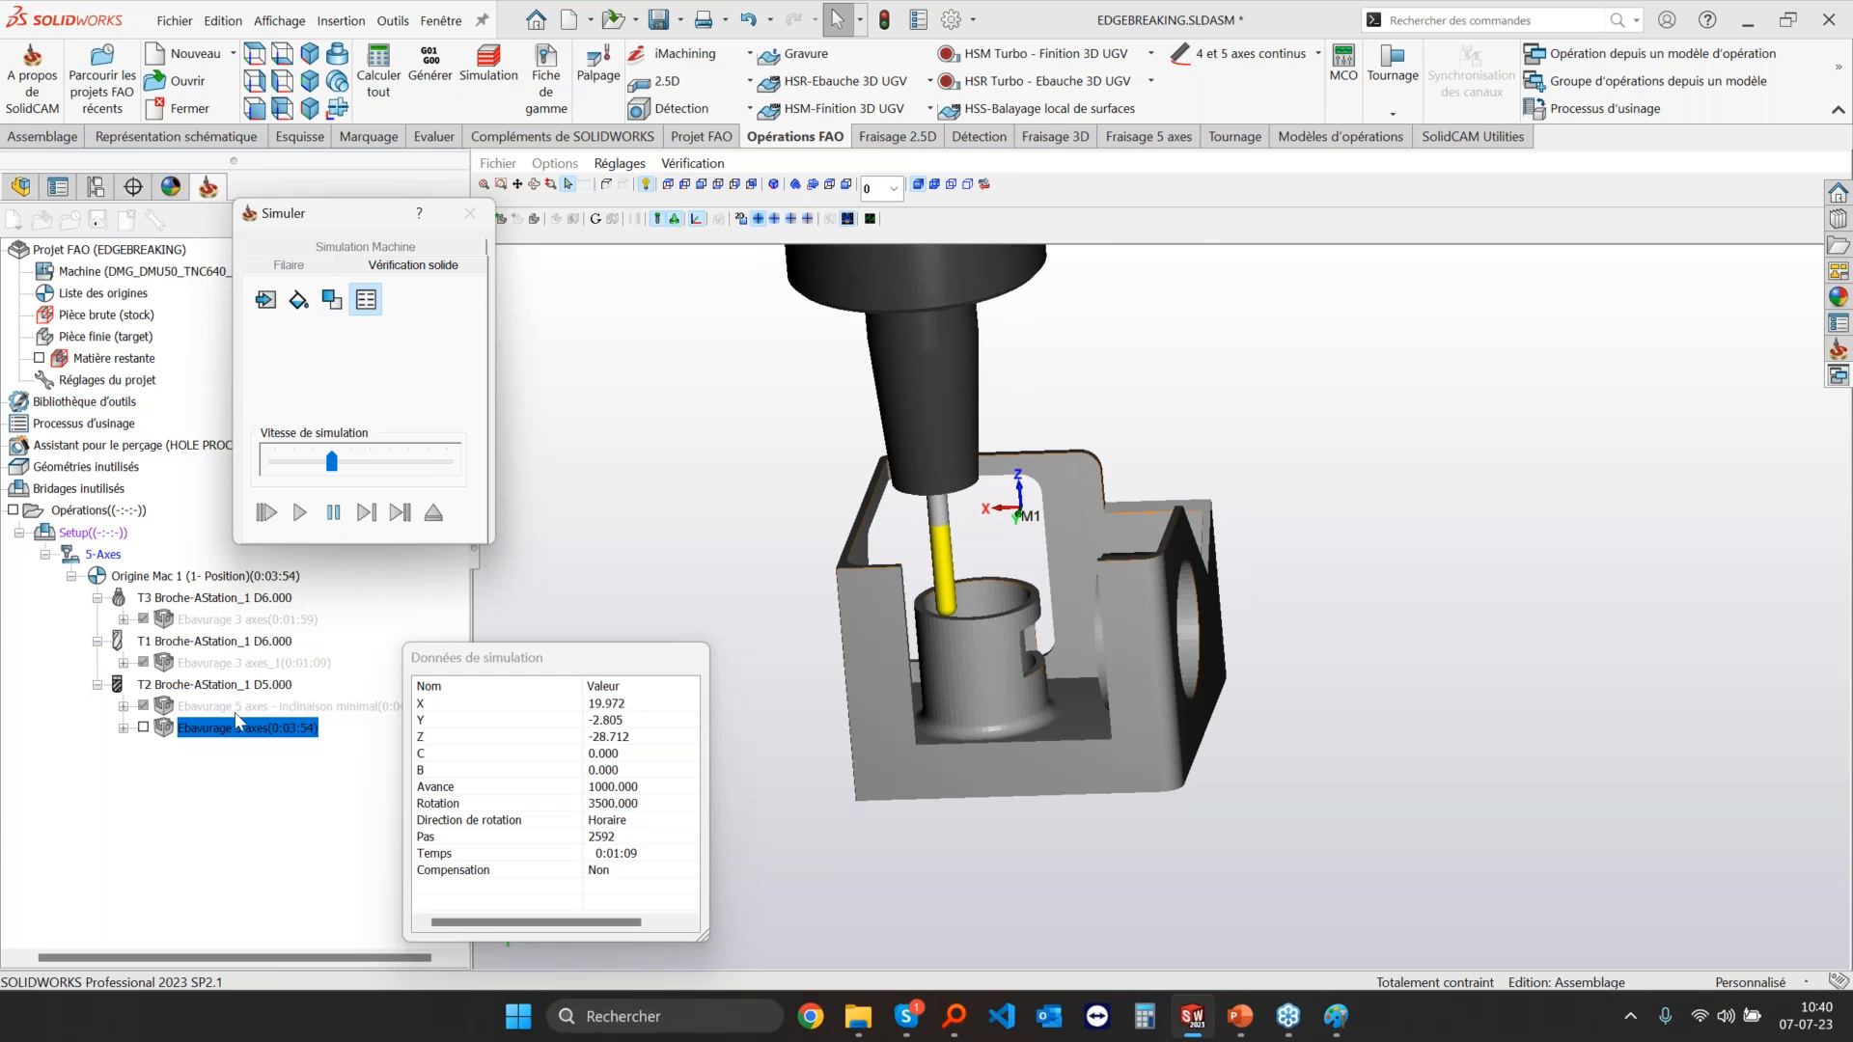
pyautogui.click(345, 512)
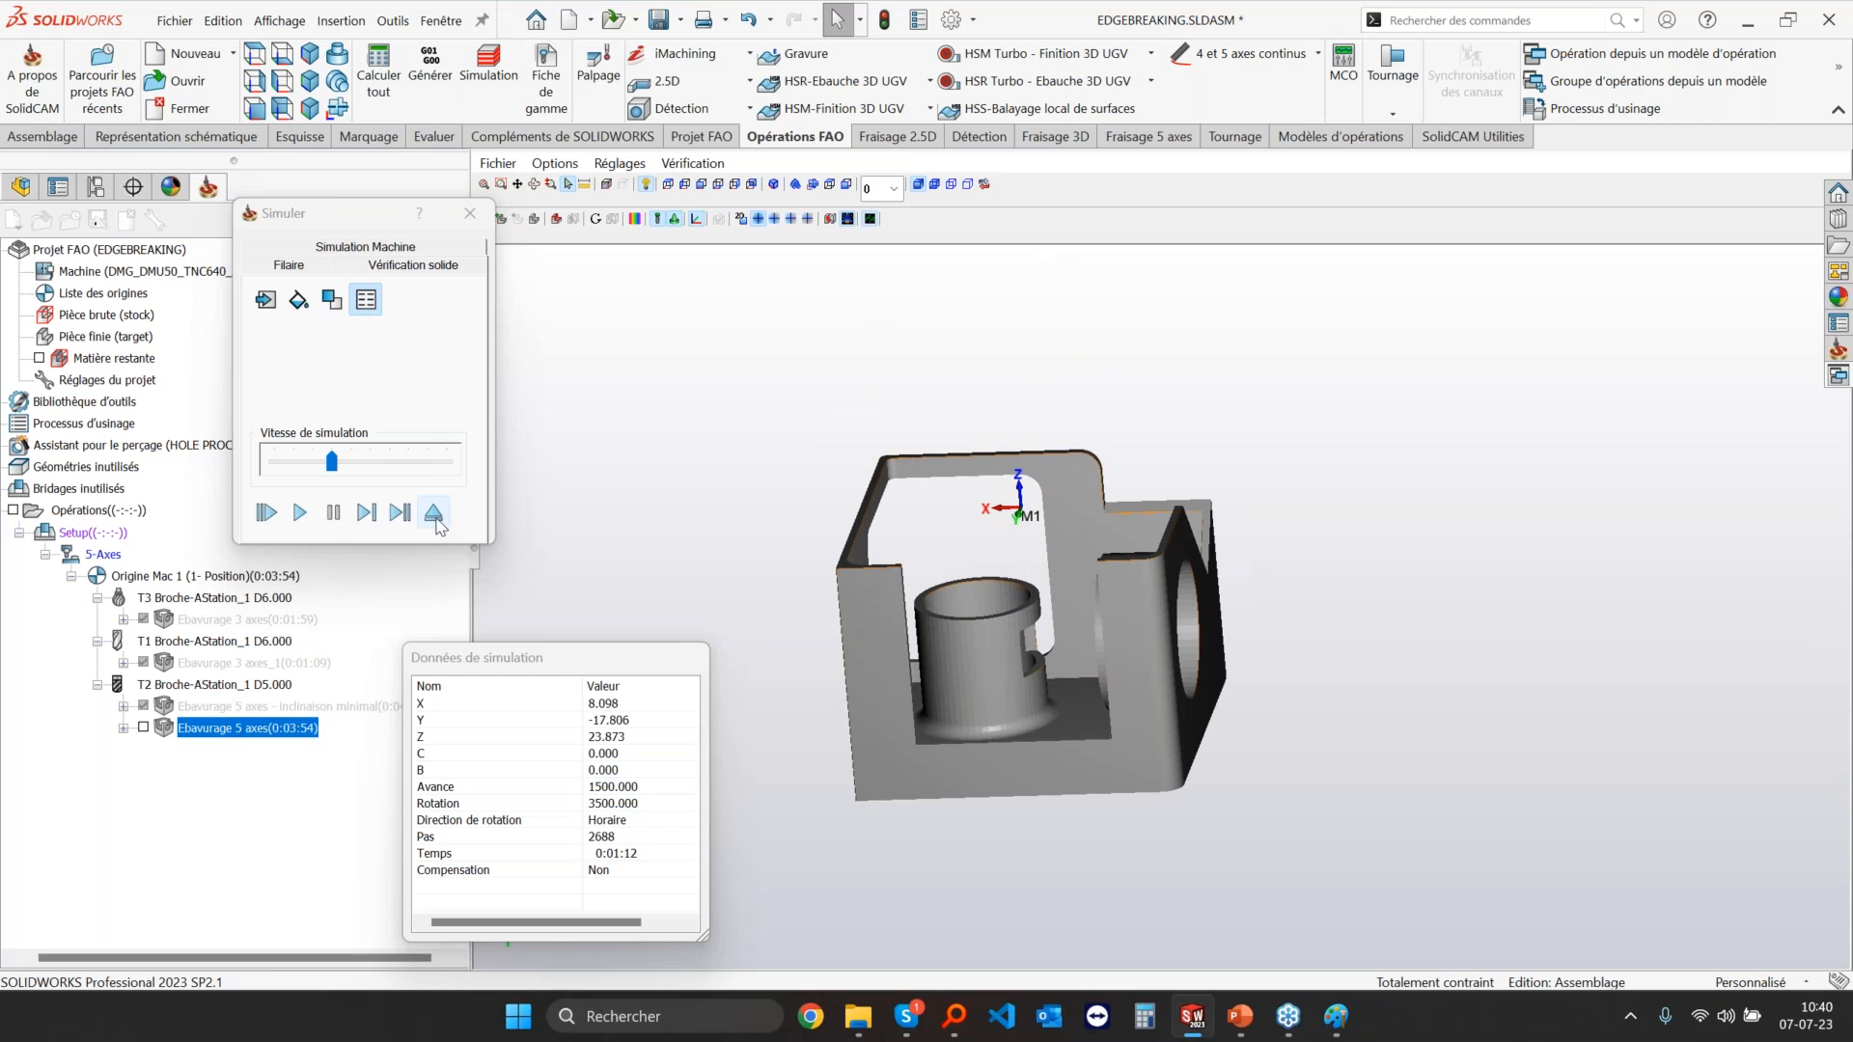
# Step: Replay the solid verification, slowing it around the side bore and speeding it up for the cylinder edges, and quit the simulation
pyautogui.click(299, 512)
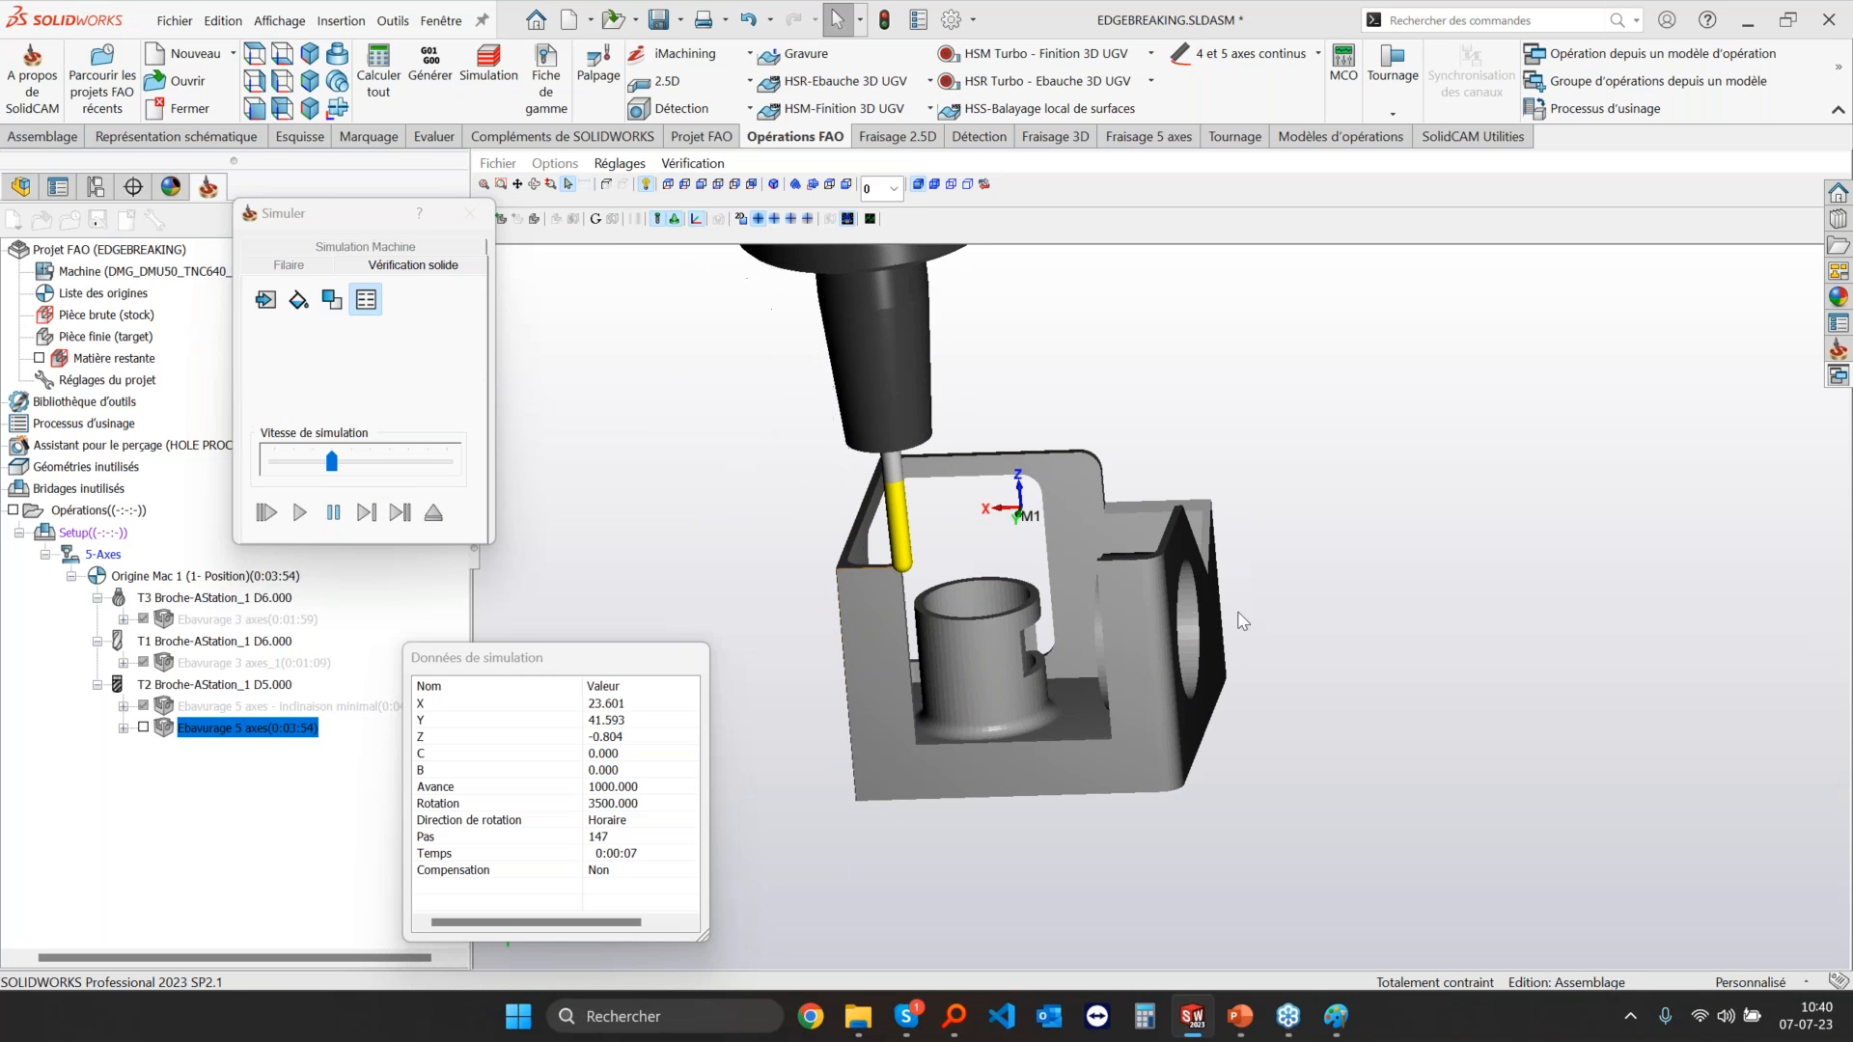
pyautogui.moveTo(331, 461); pyautogui.dragTo(369, 463)
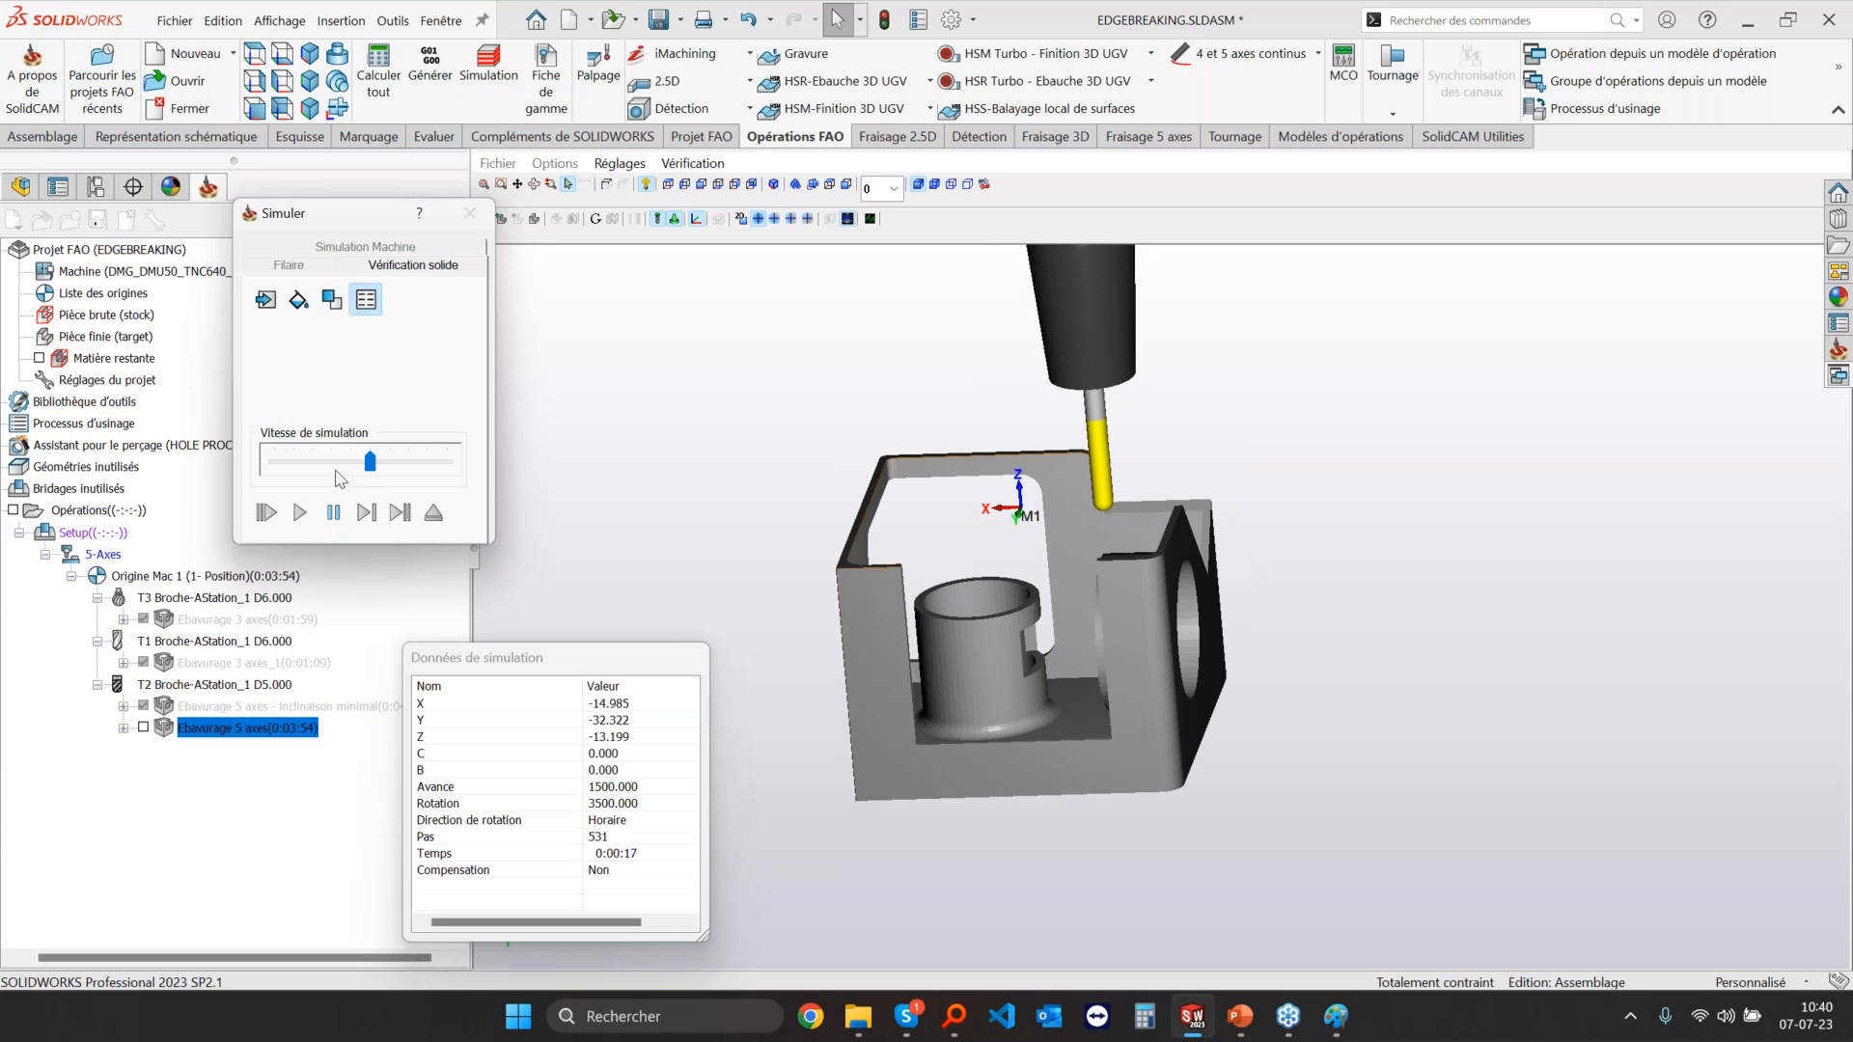
pyautogui.click(318, 461)
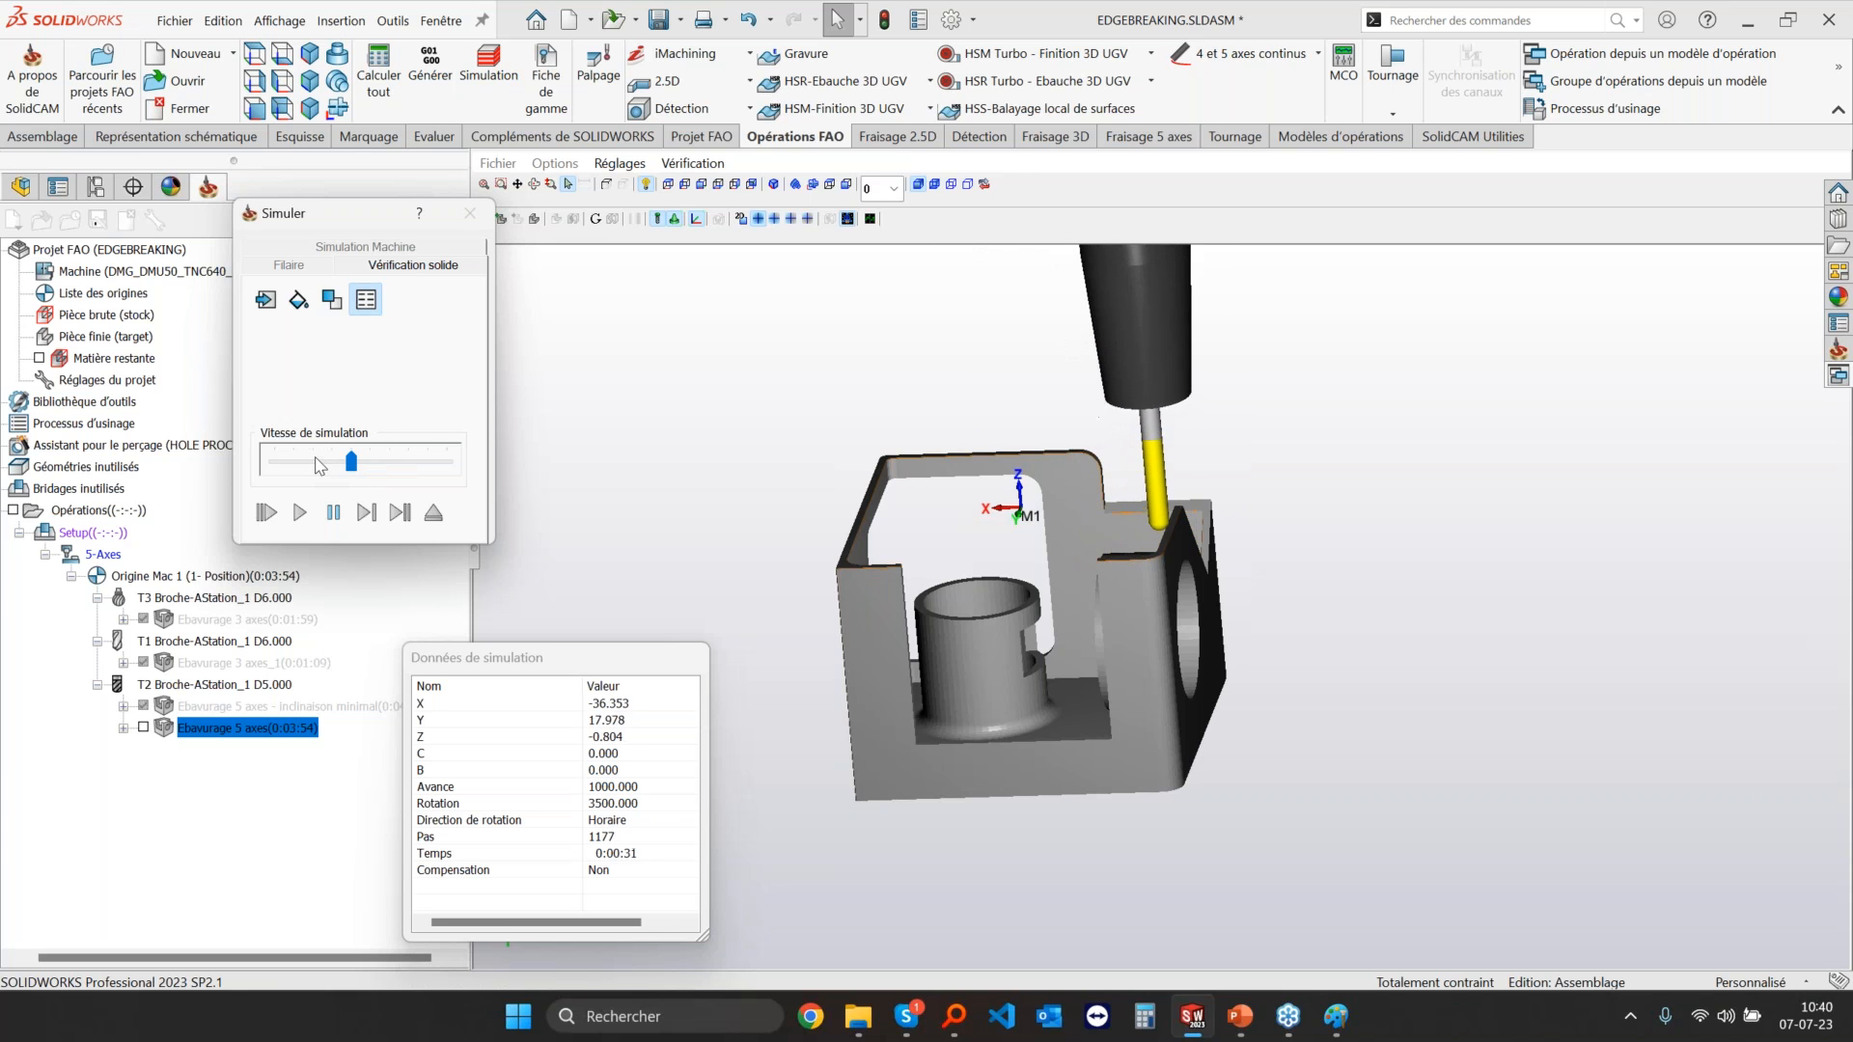
pyautogui.click(316, 467)
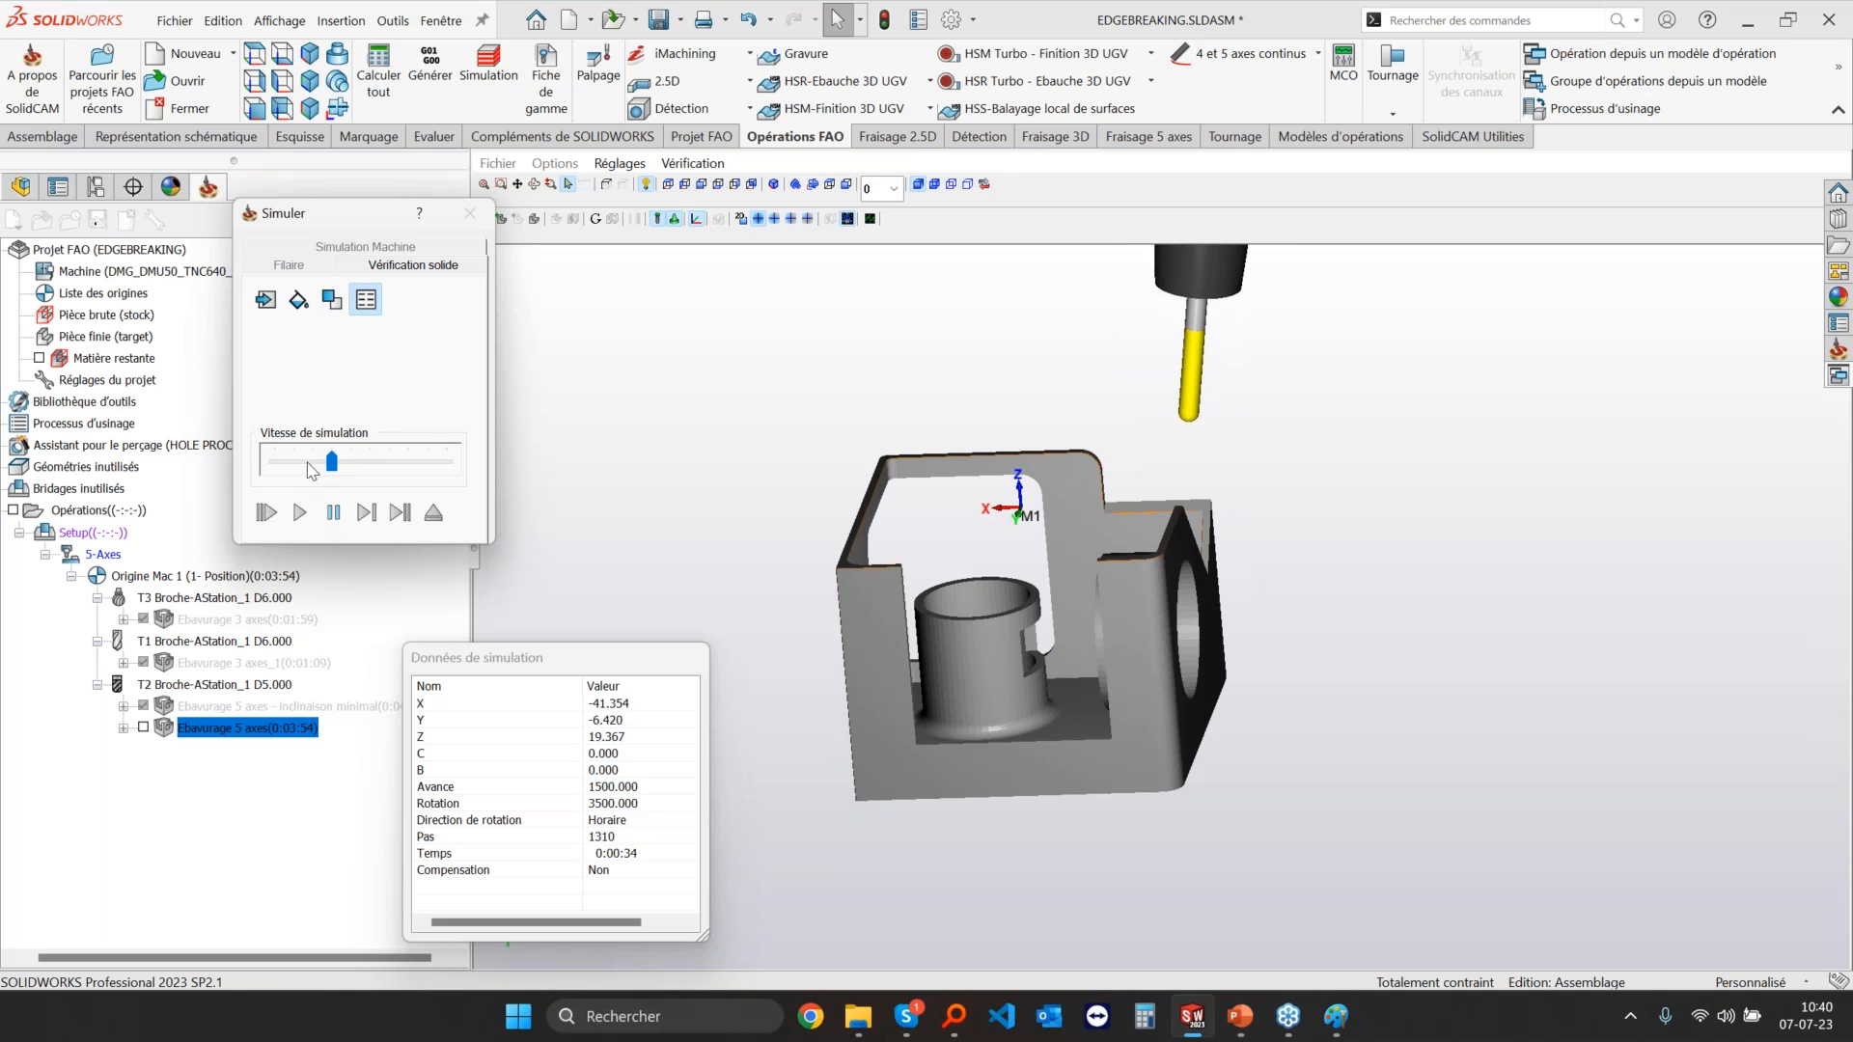
pyautogui.click(309, 464)
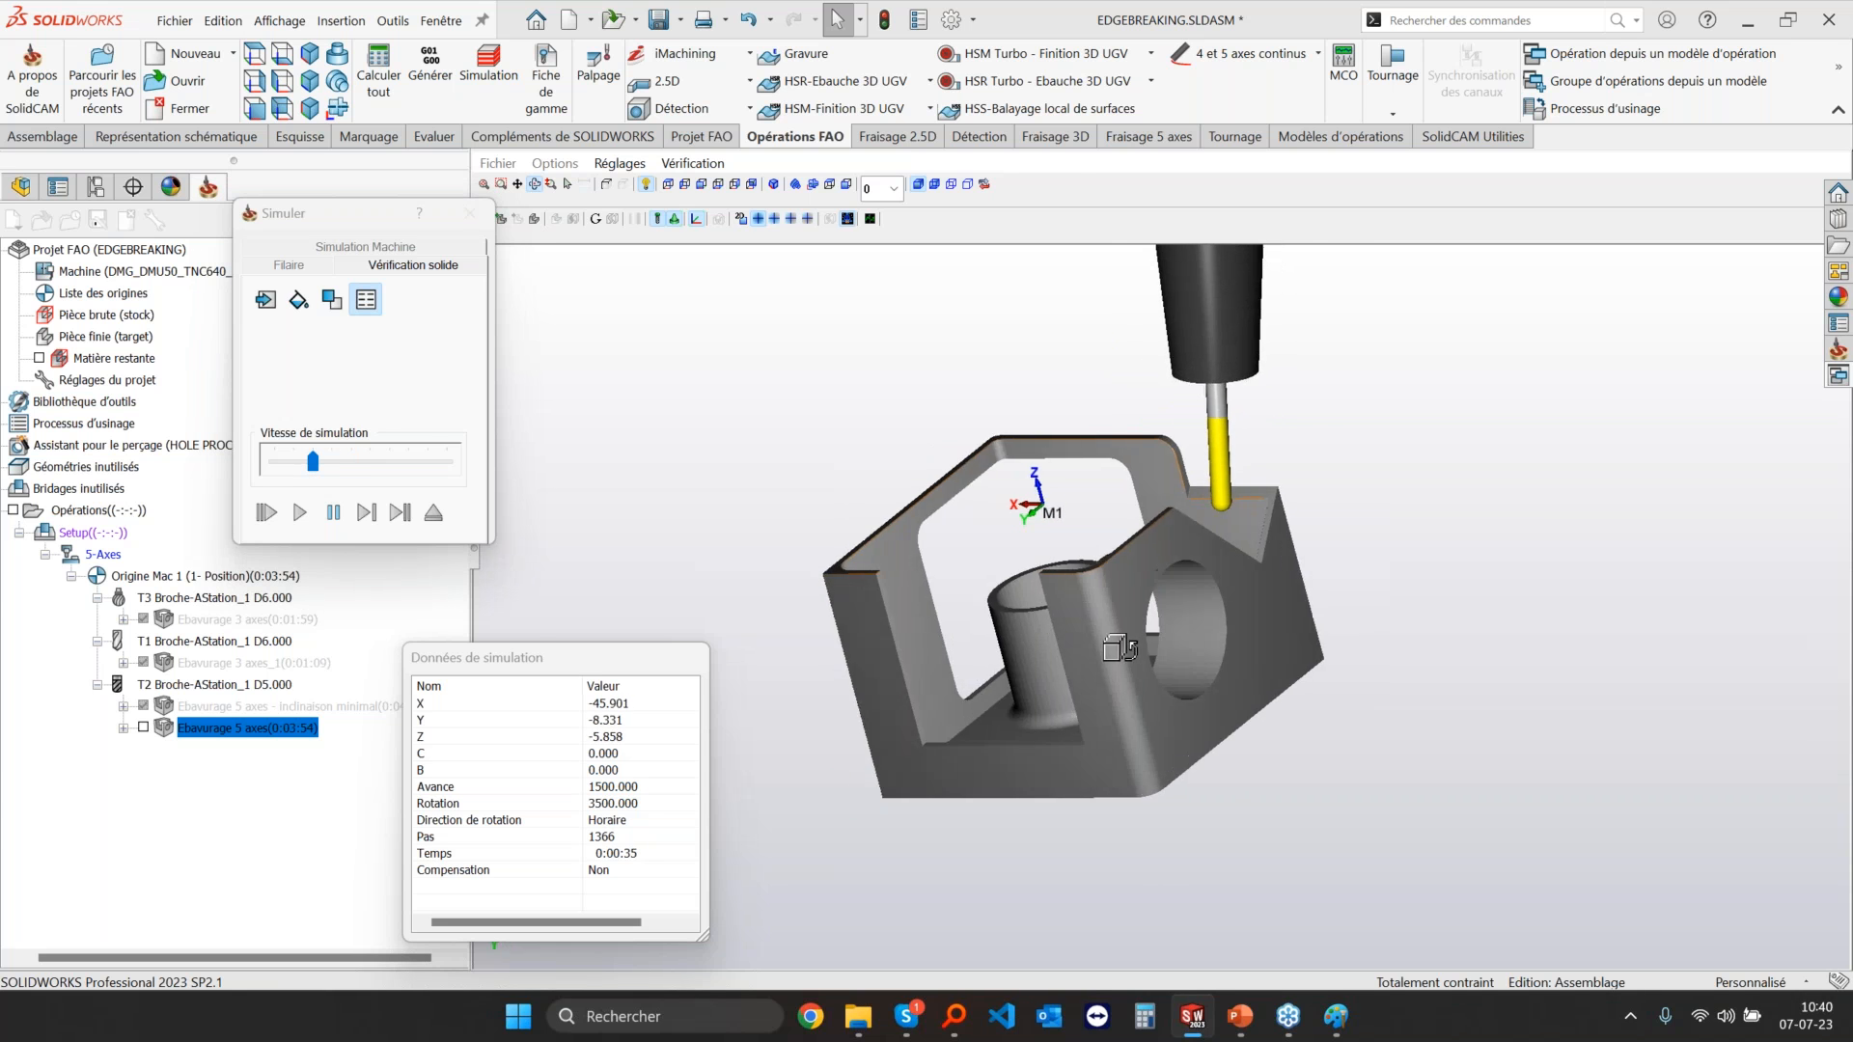
pyautogui.click(333, 467)
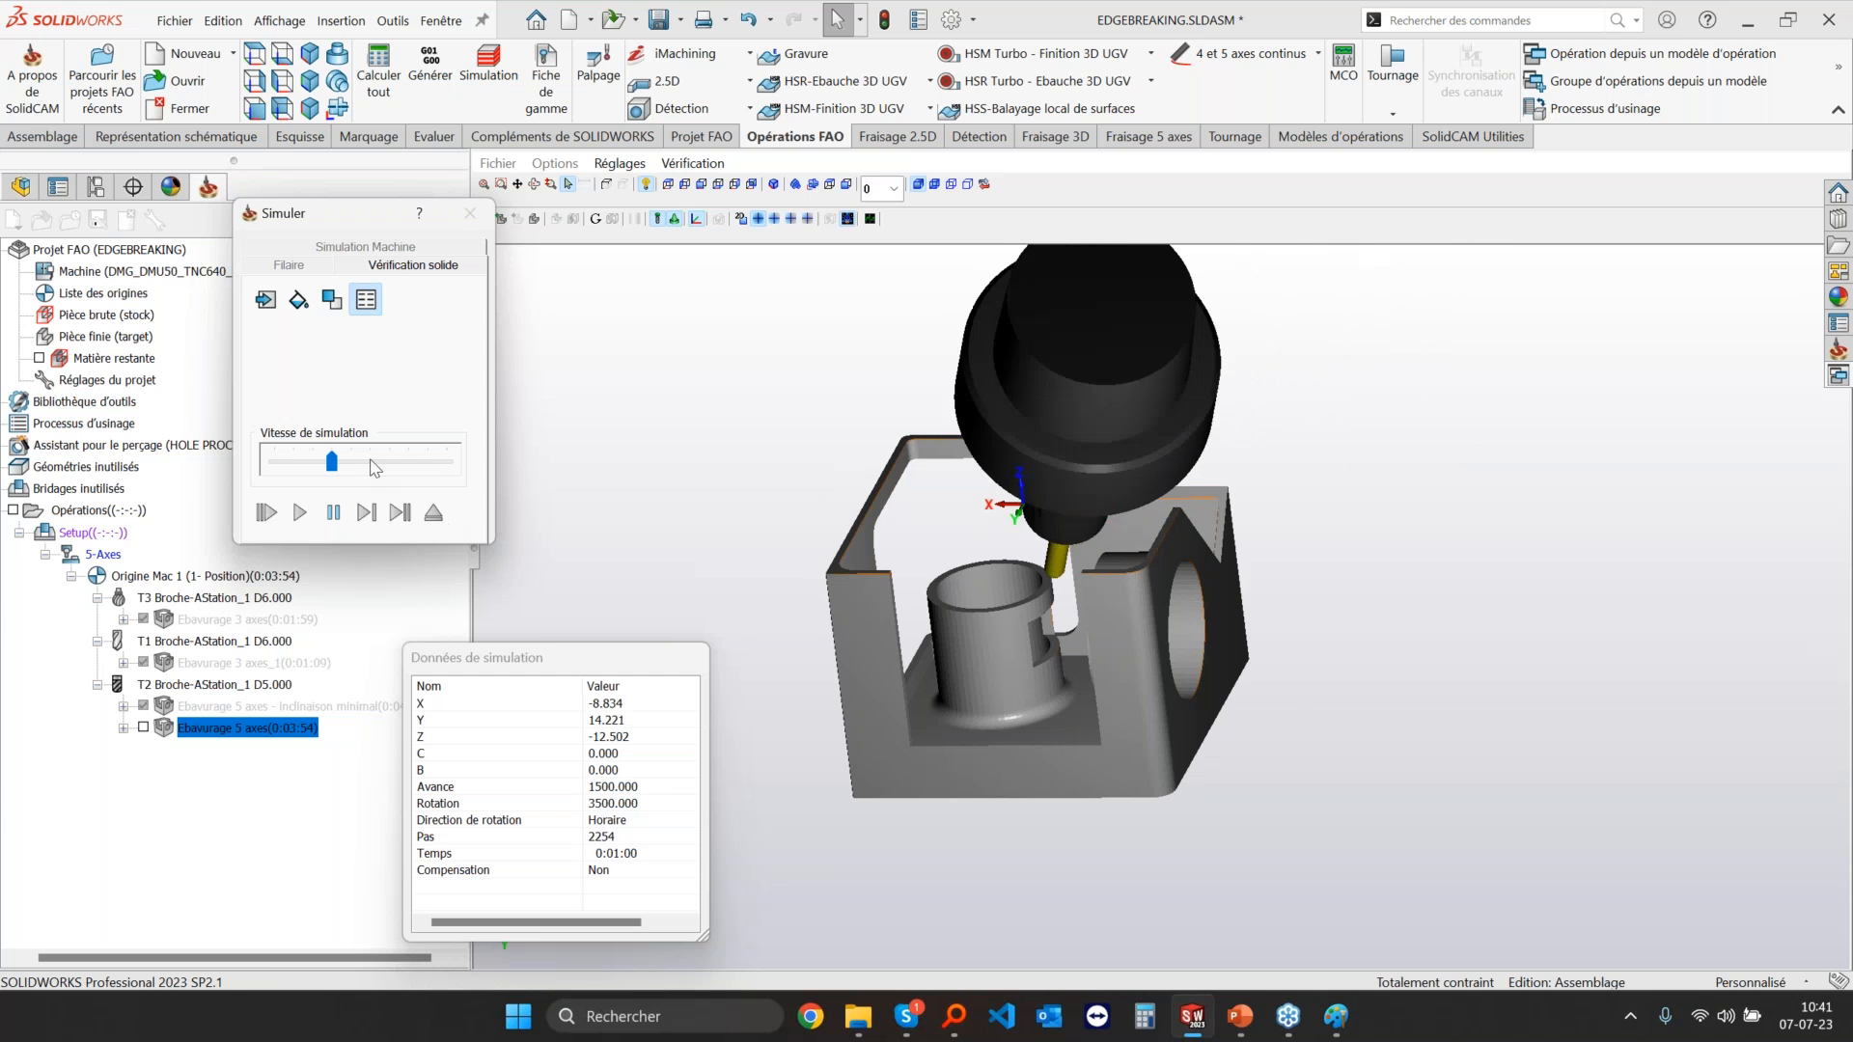
pyautogui.moveTo(331, 462); pyautogui.dragTo(391, 464)
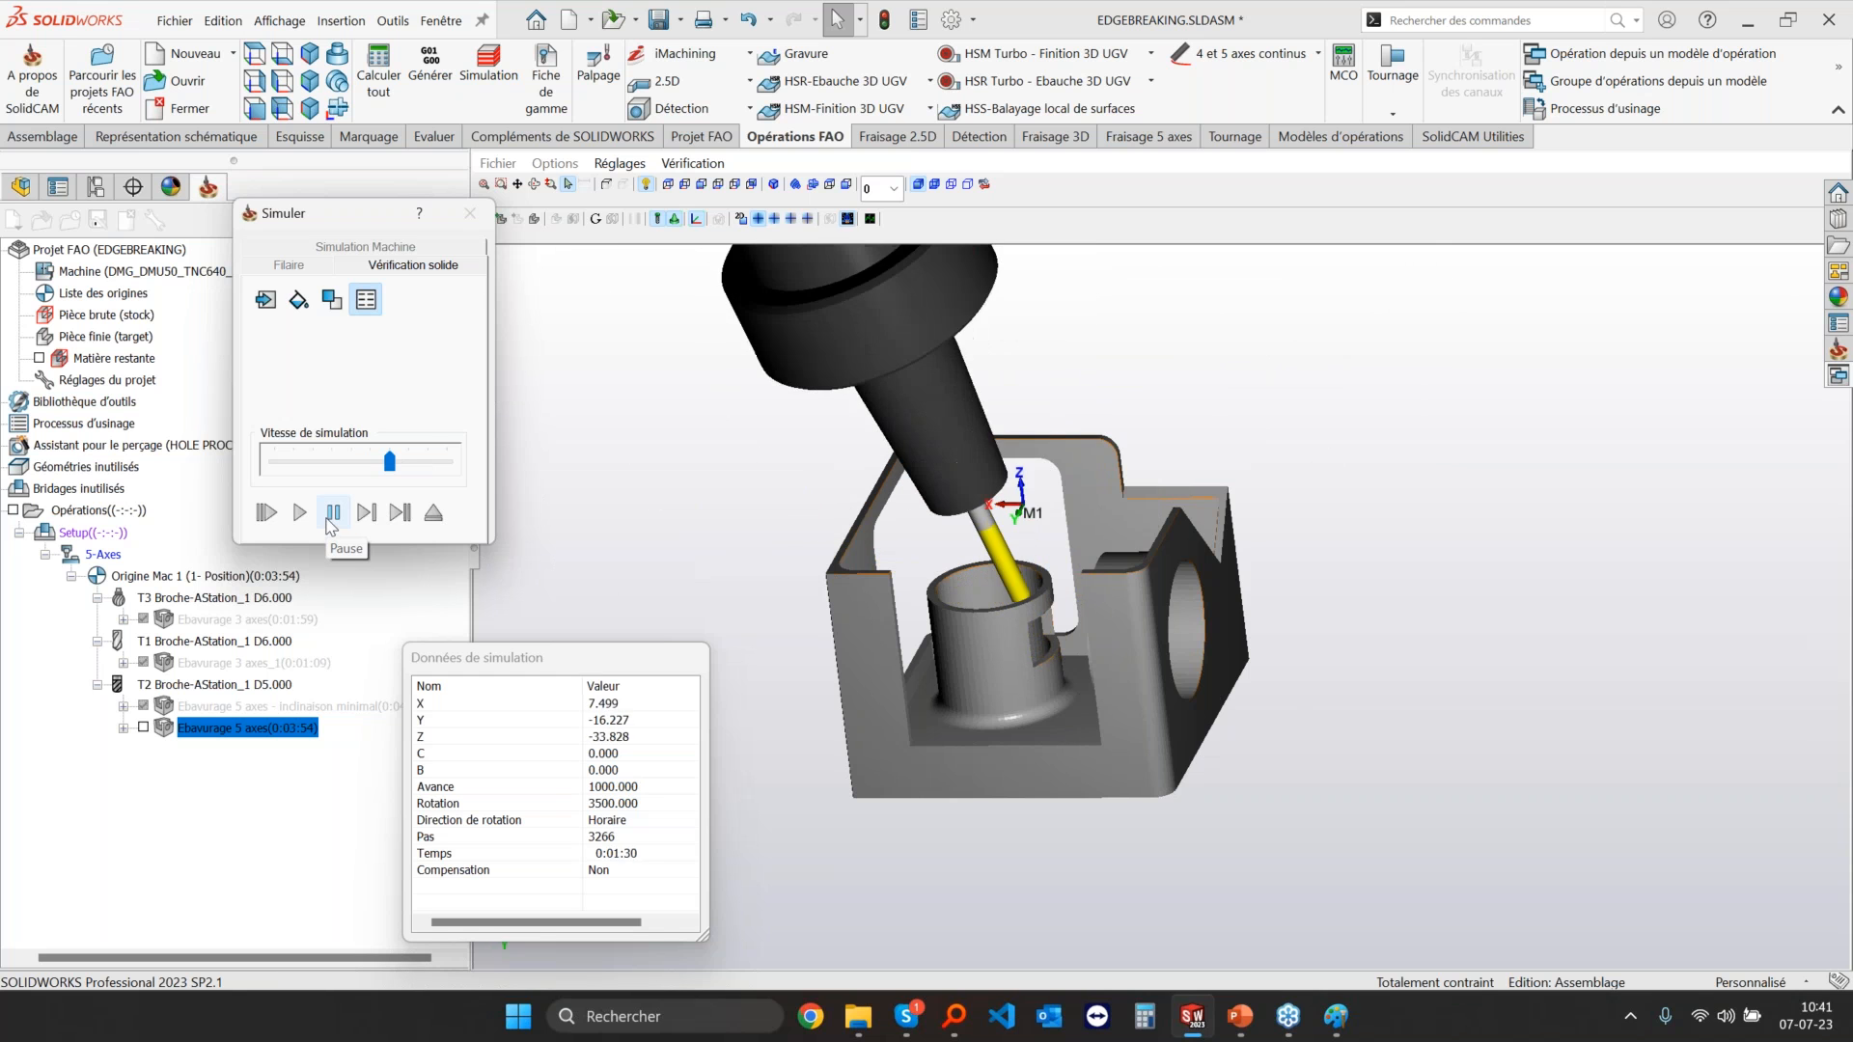
pyautogui.click(433, 513)
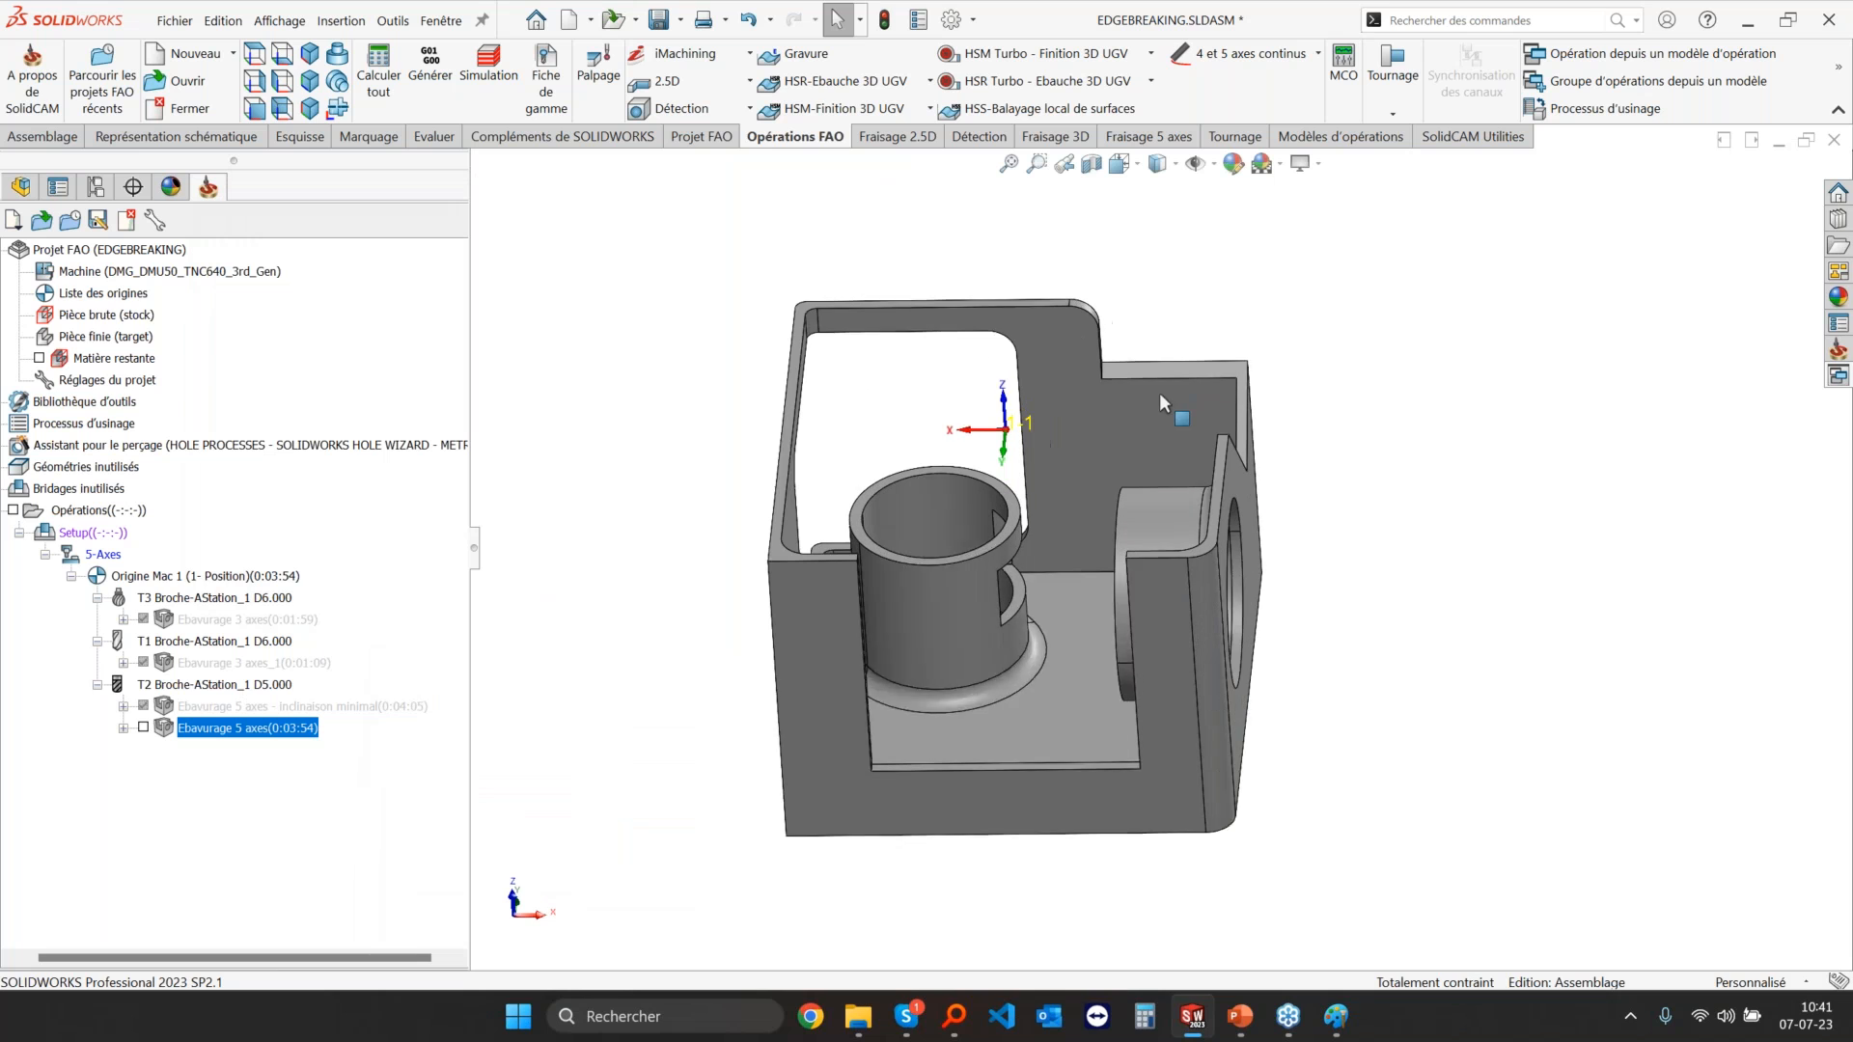
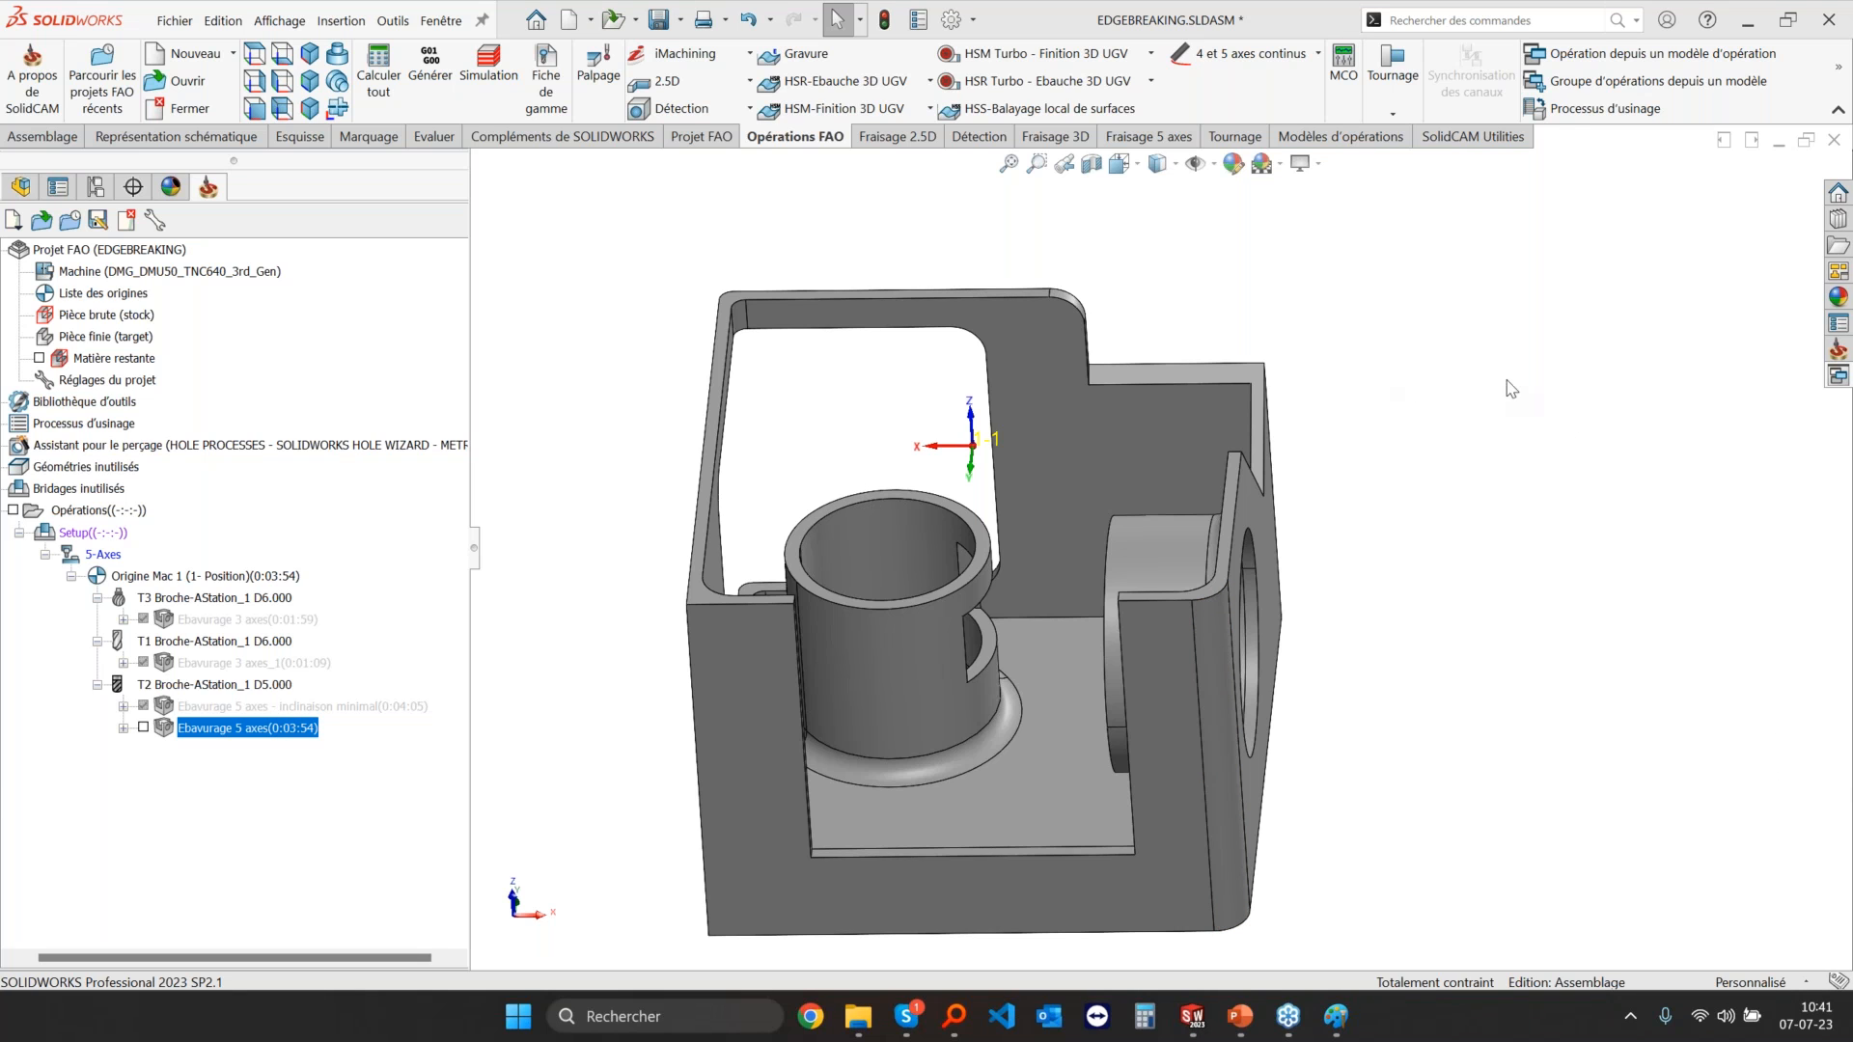
# Step: Review the tool data of the Ebavurage 5 axes operation and exit it without changes
pyautogui.scroll(3, 1154, 526)
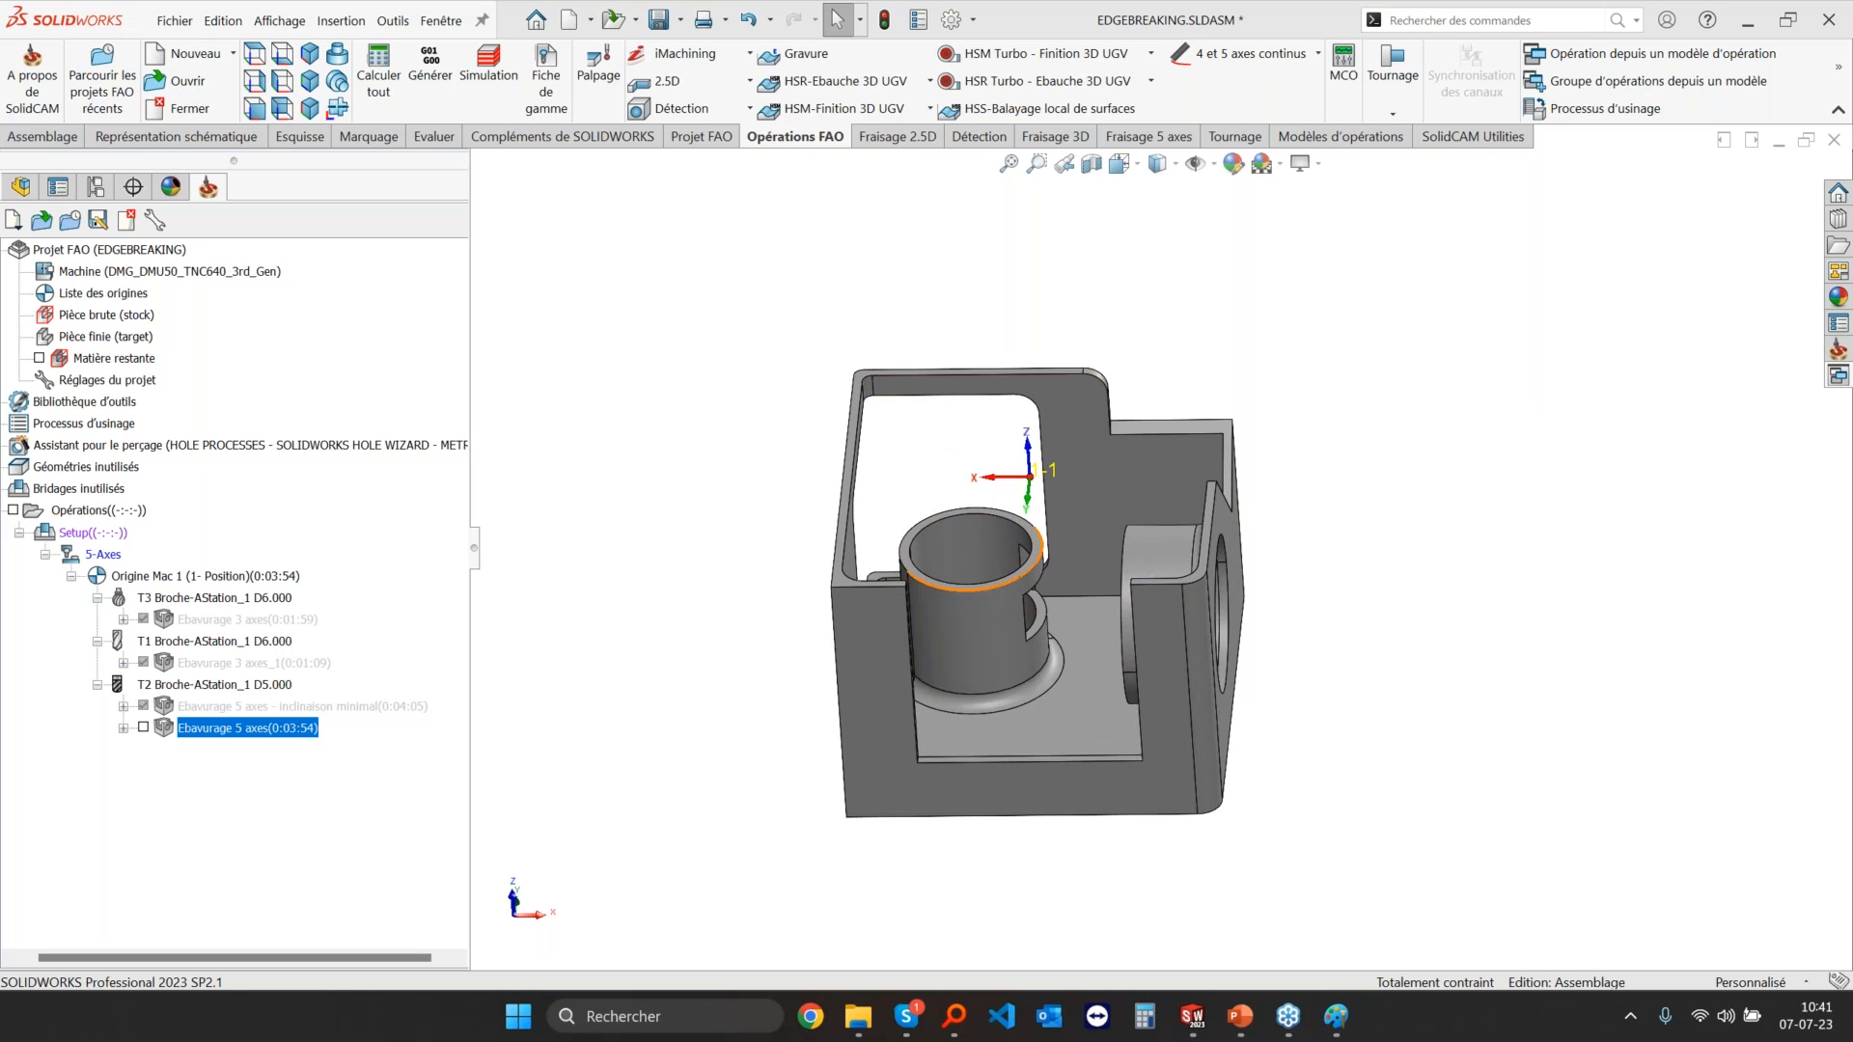
pyautogui.doubleClick(201, 731)
pyautogui.click(398, 299)
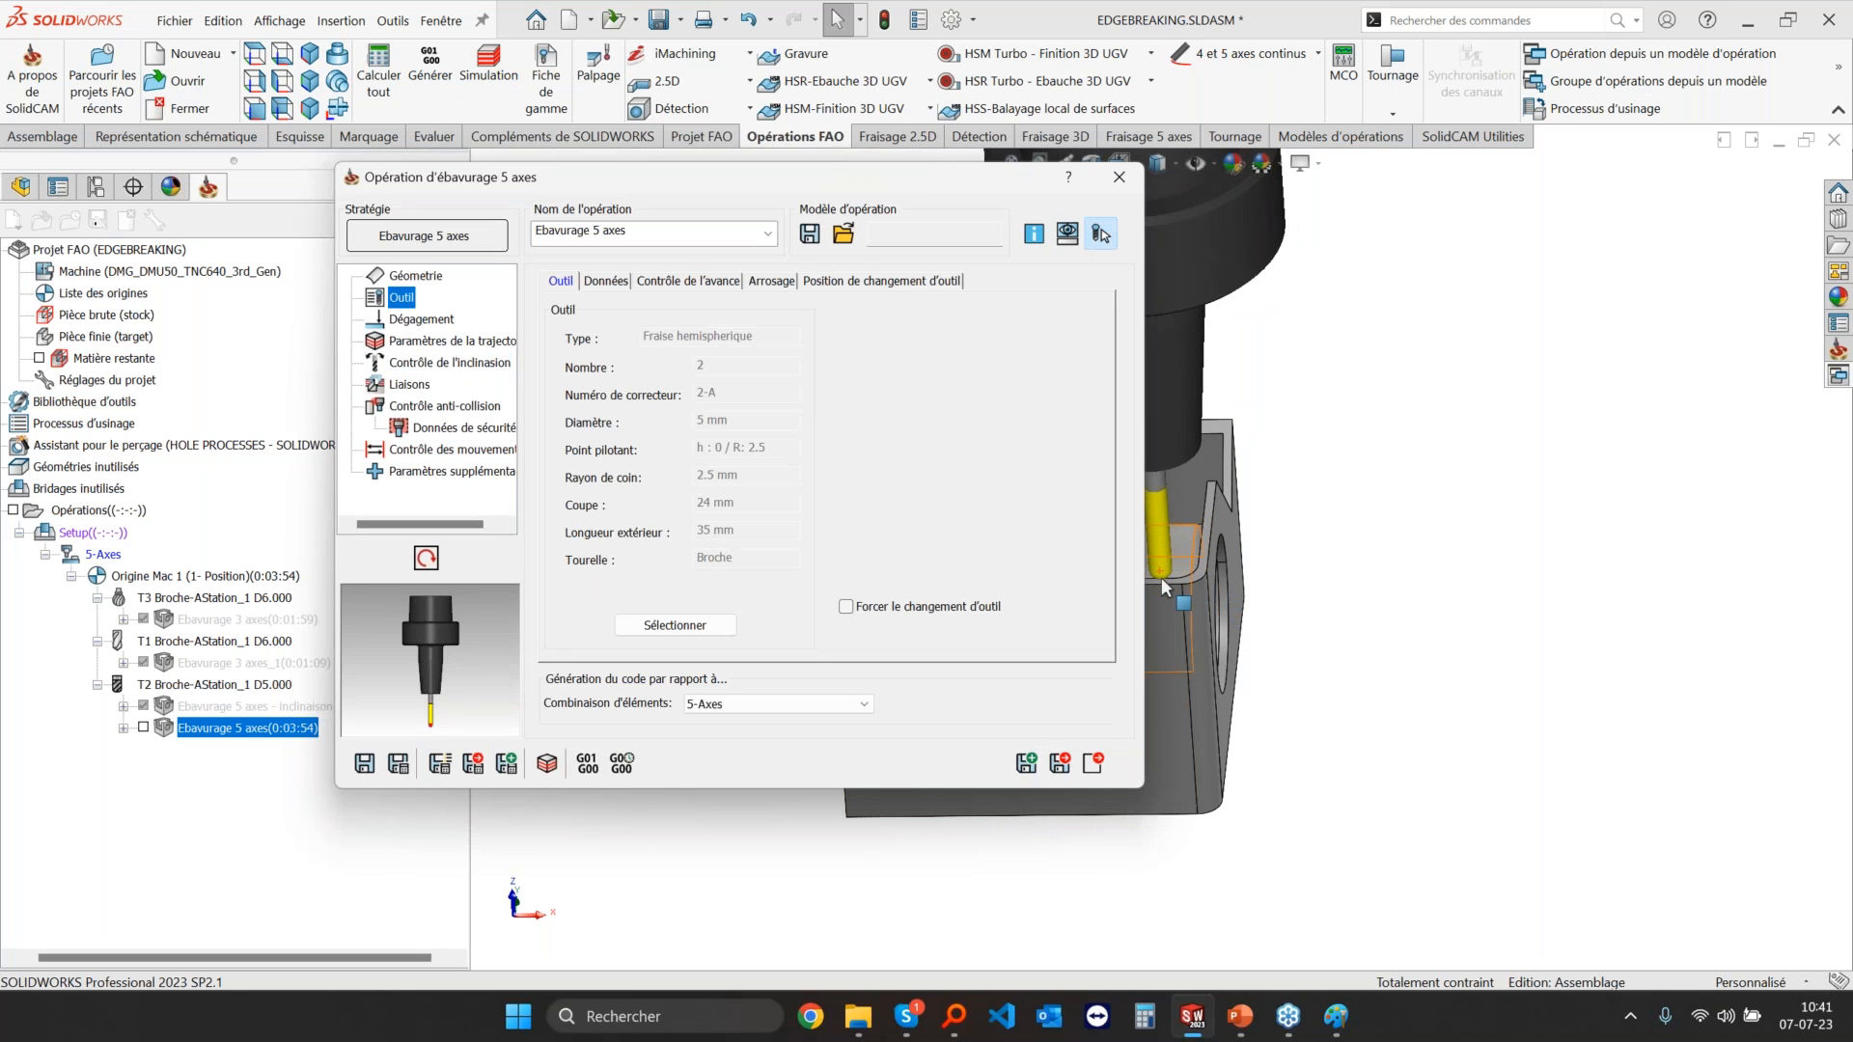
pyautogui.click(1088, 762)
# Step: Show the hidden Vice subassembly of the DesignModel and return to the machining project
pyautogui.click(21, 186)
pyautogui.click(168, 471)
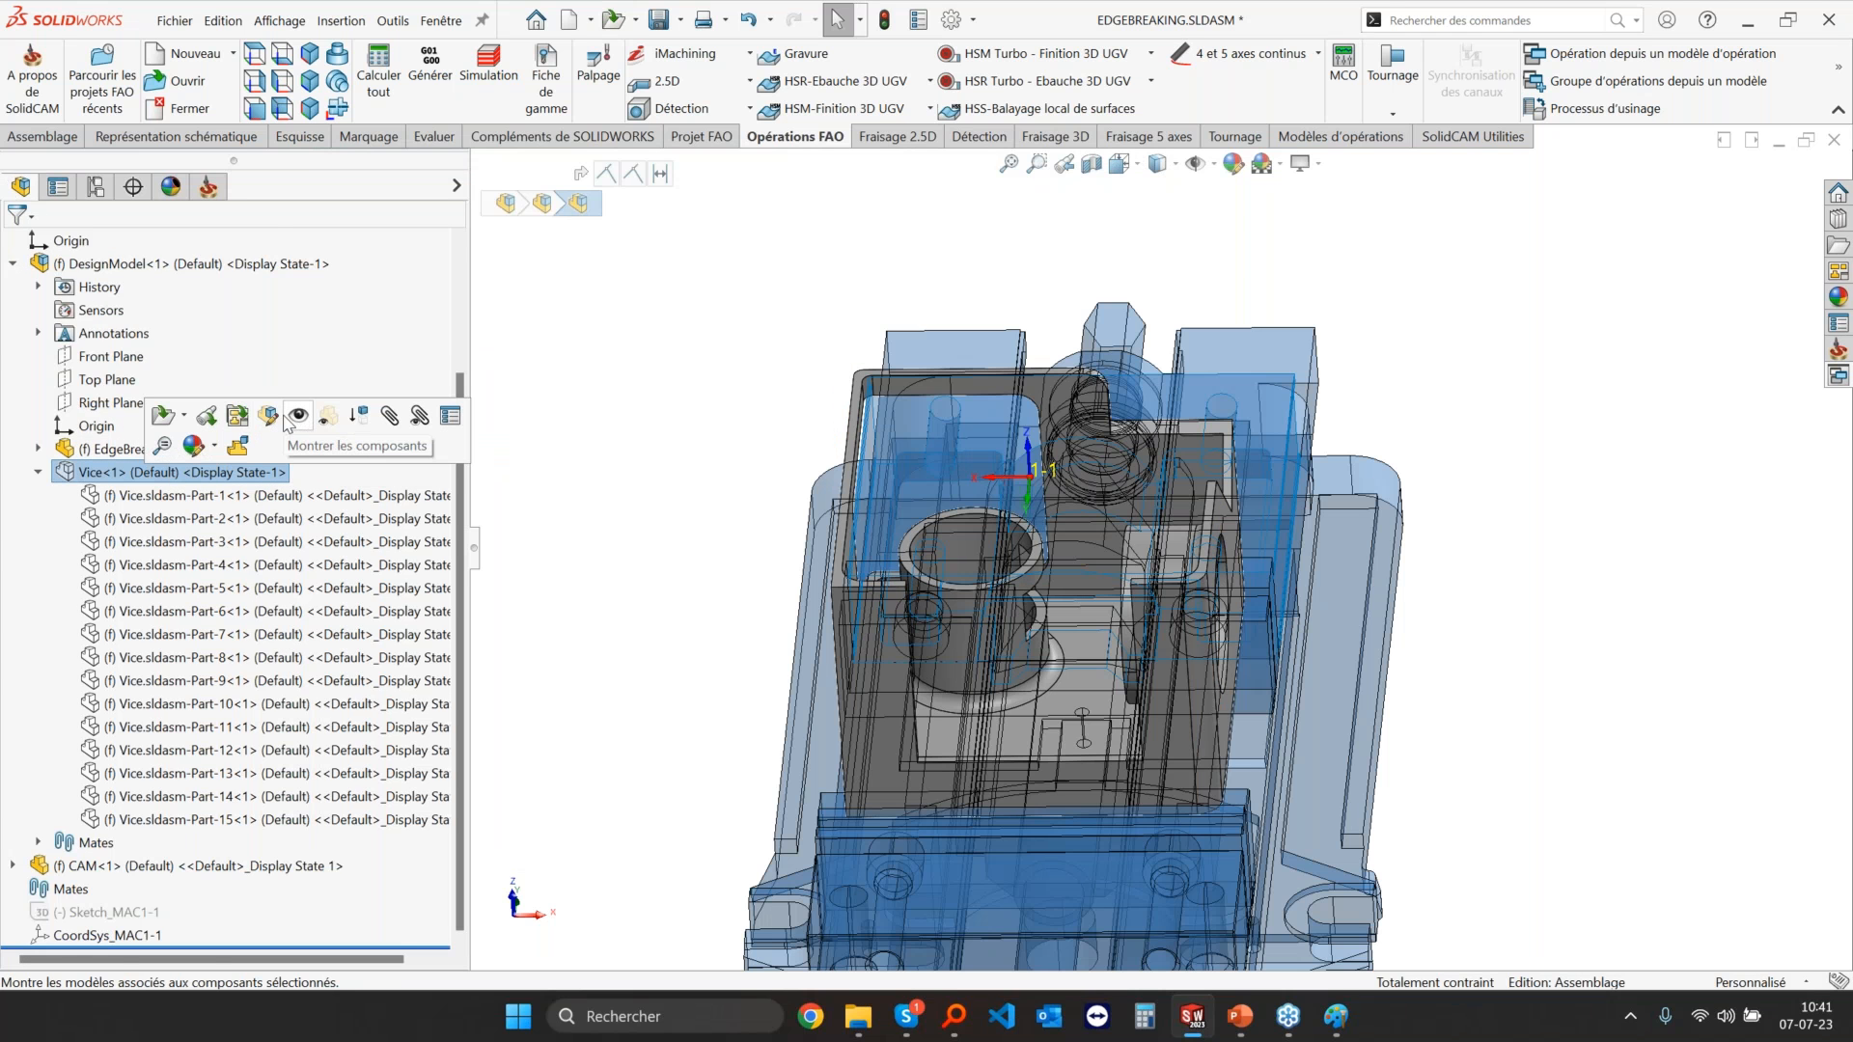
pyautogui.click(297, 417)
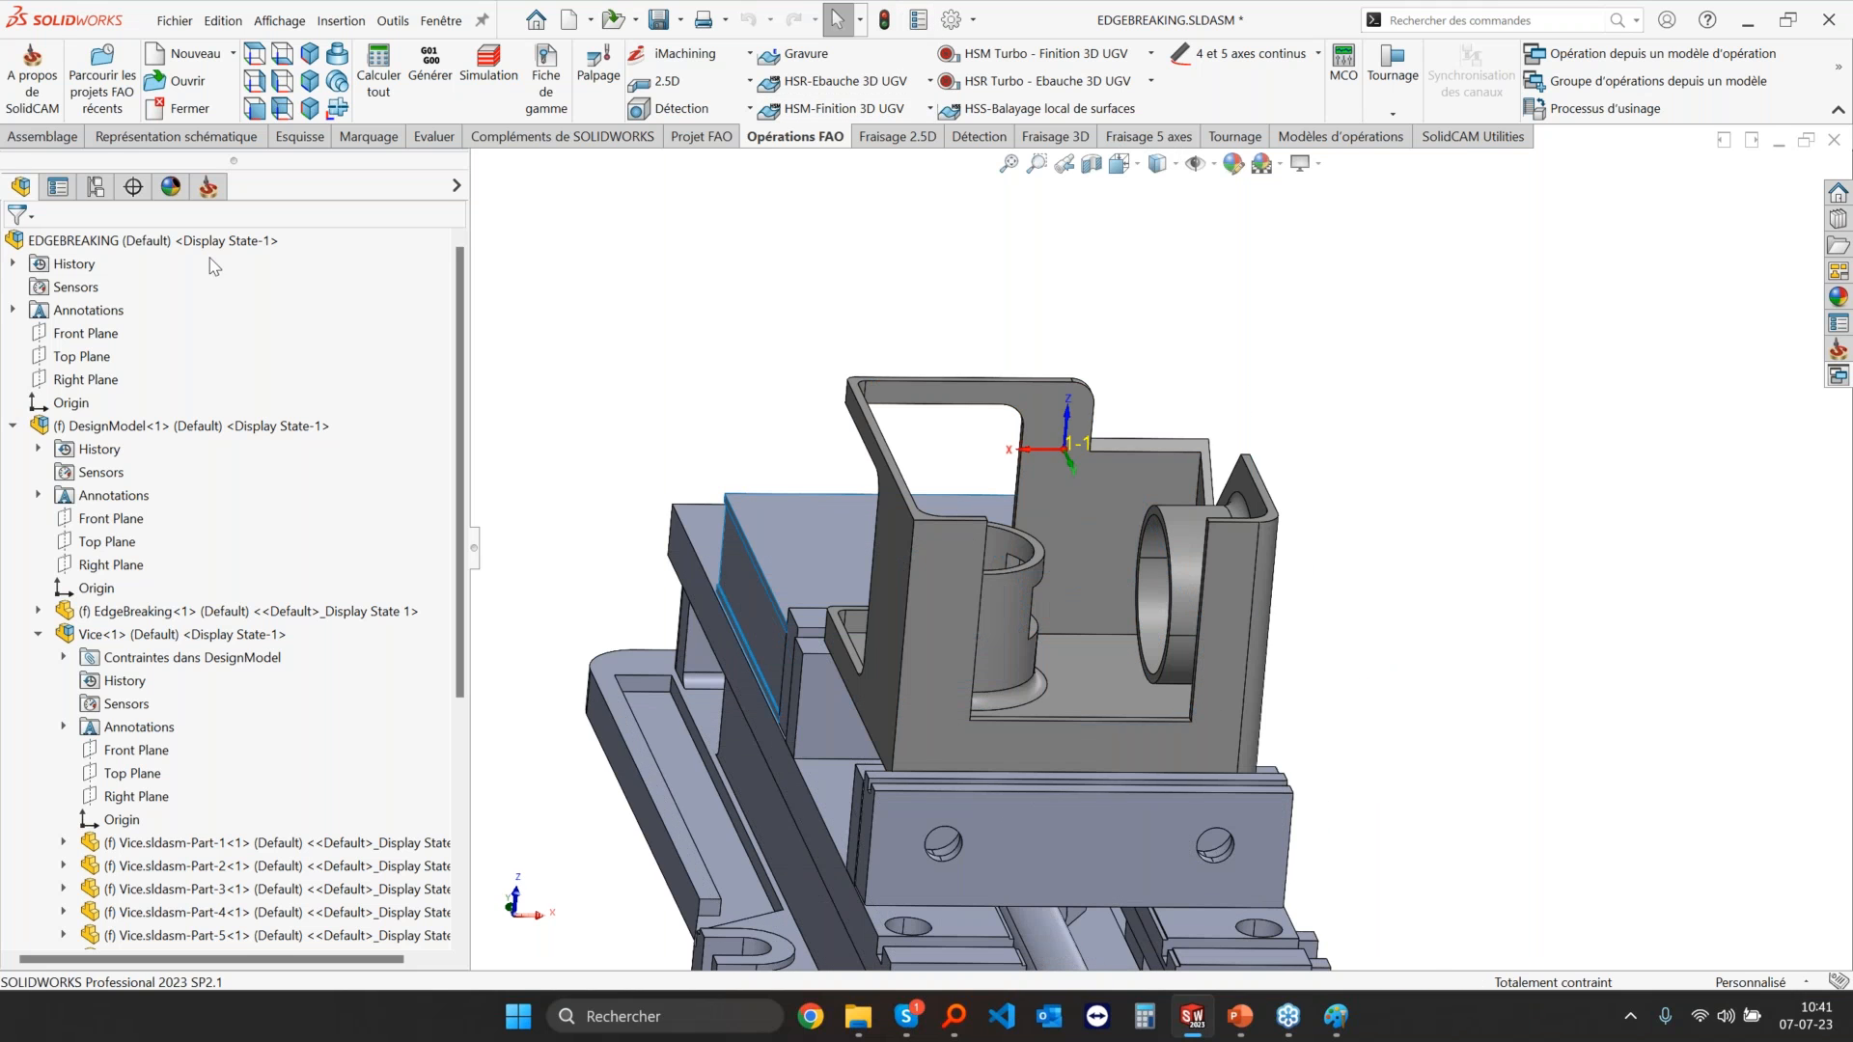
pyautogui.click(207, 187)
pyautogui.scroll(3, 1033, 693)
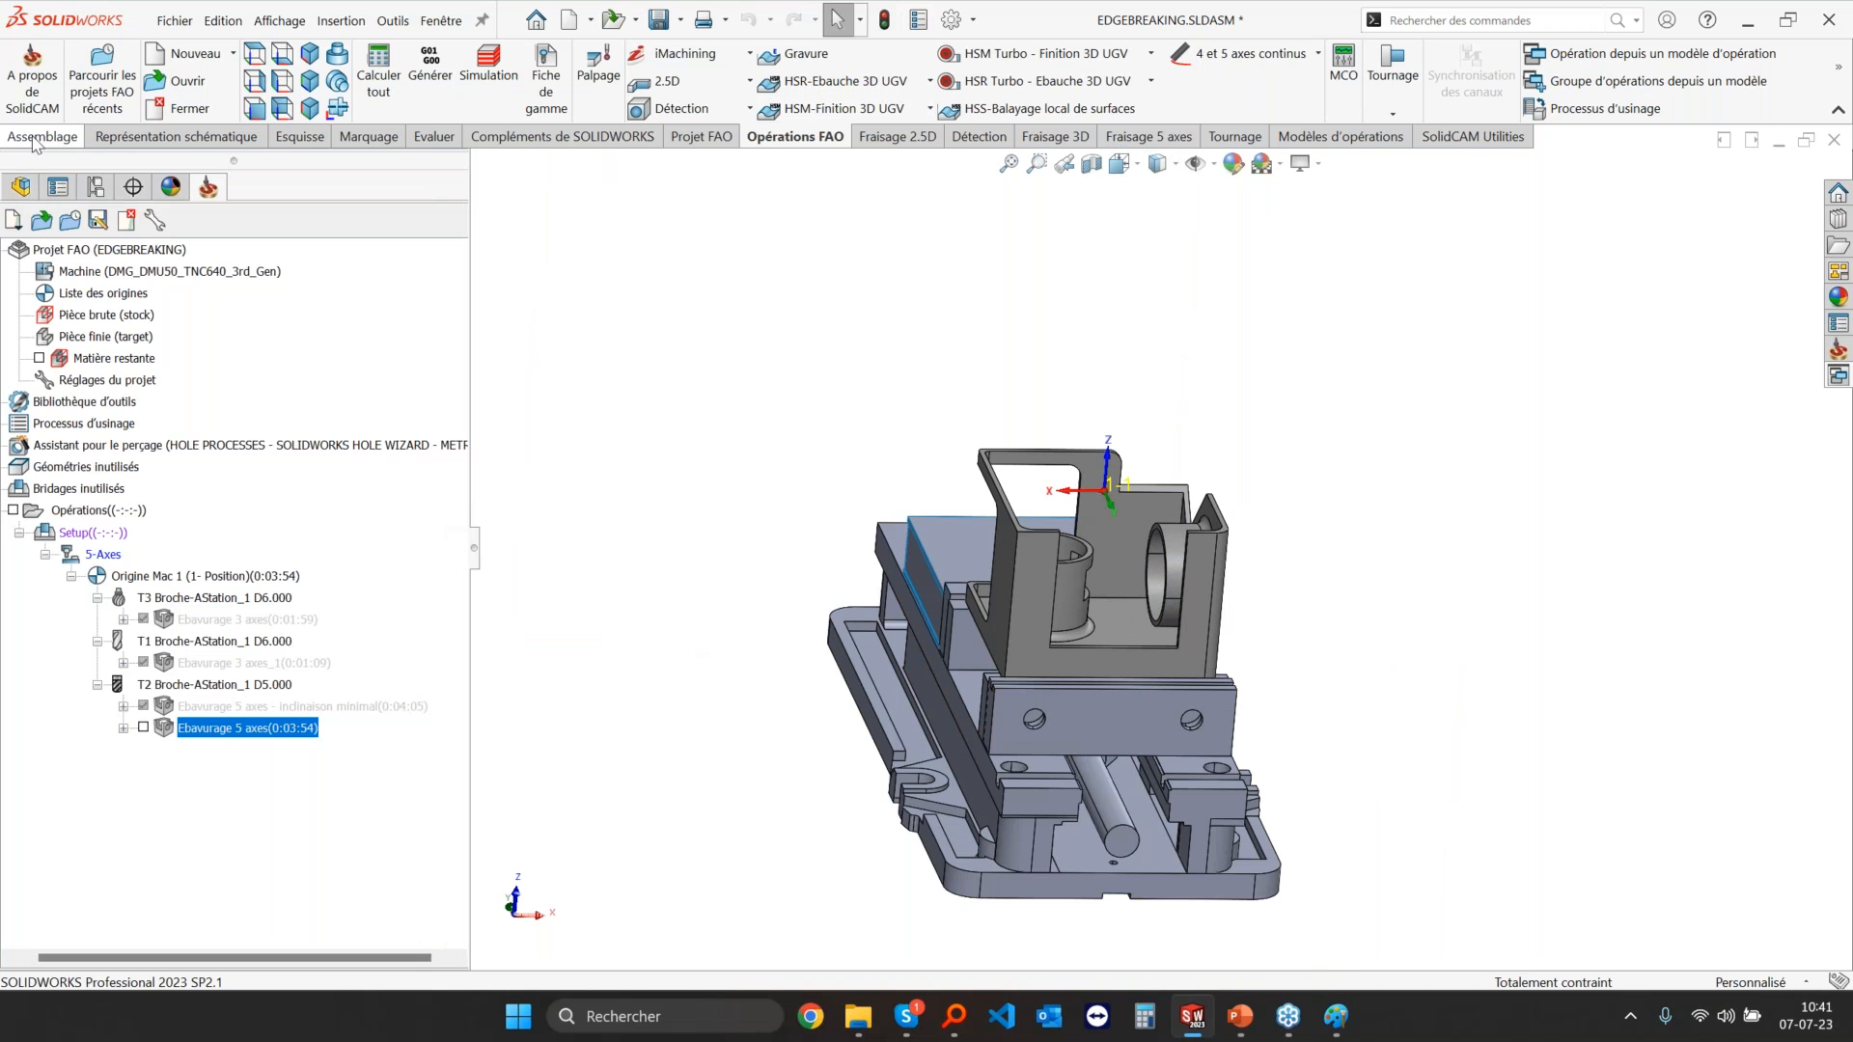
# Step: Show the hidden Vice Part-12 jaw component and return to the machining project
pyautogui.click(18, 186)
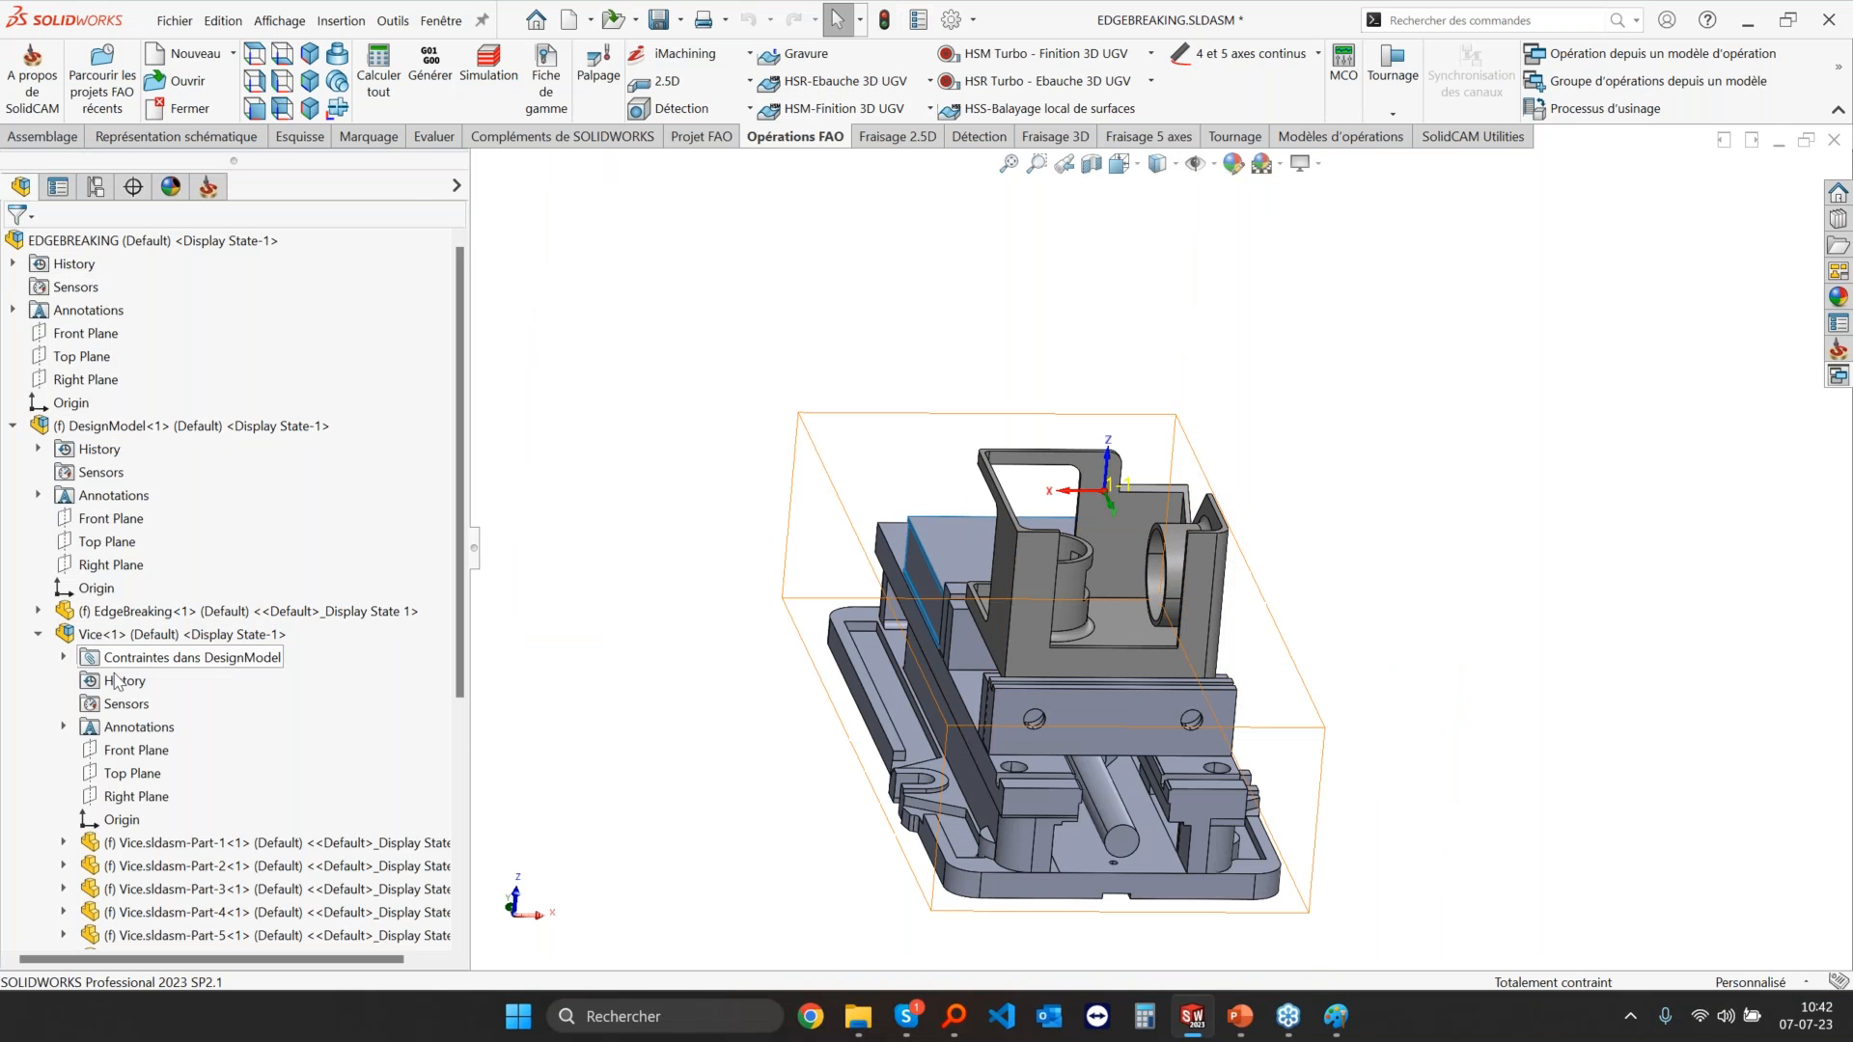
pyautogui.scroll(-5, 162, 751)
pyautogui.click(162, 751)
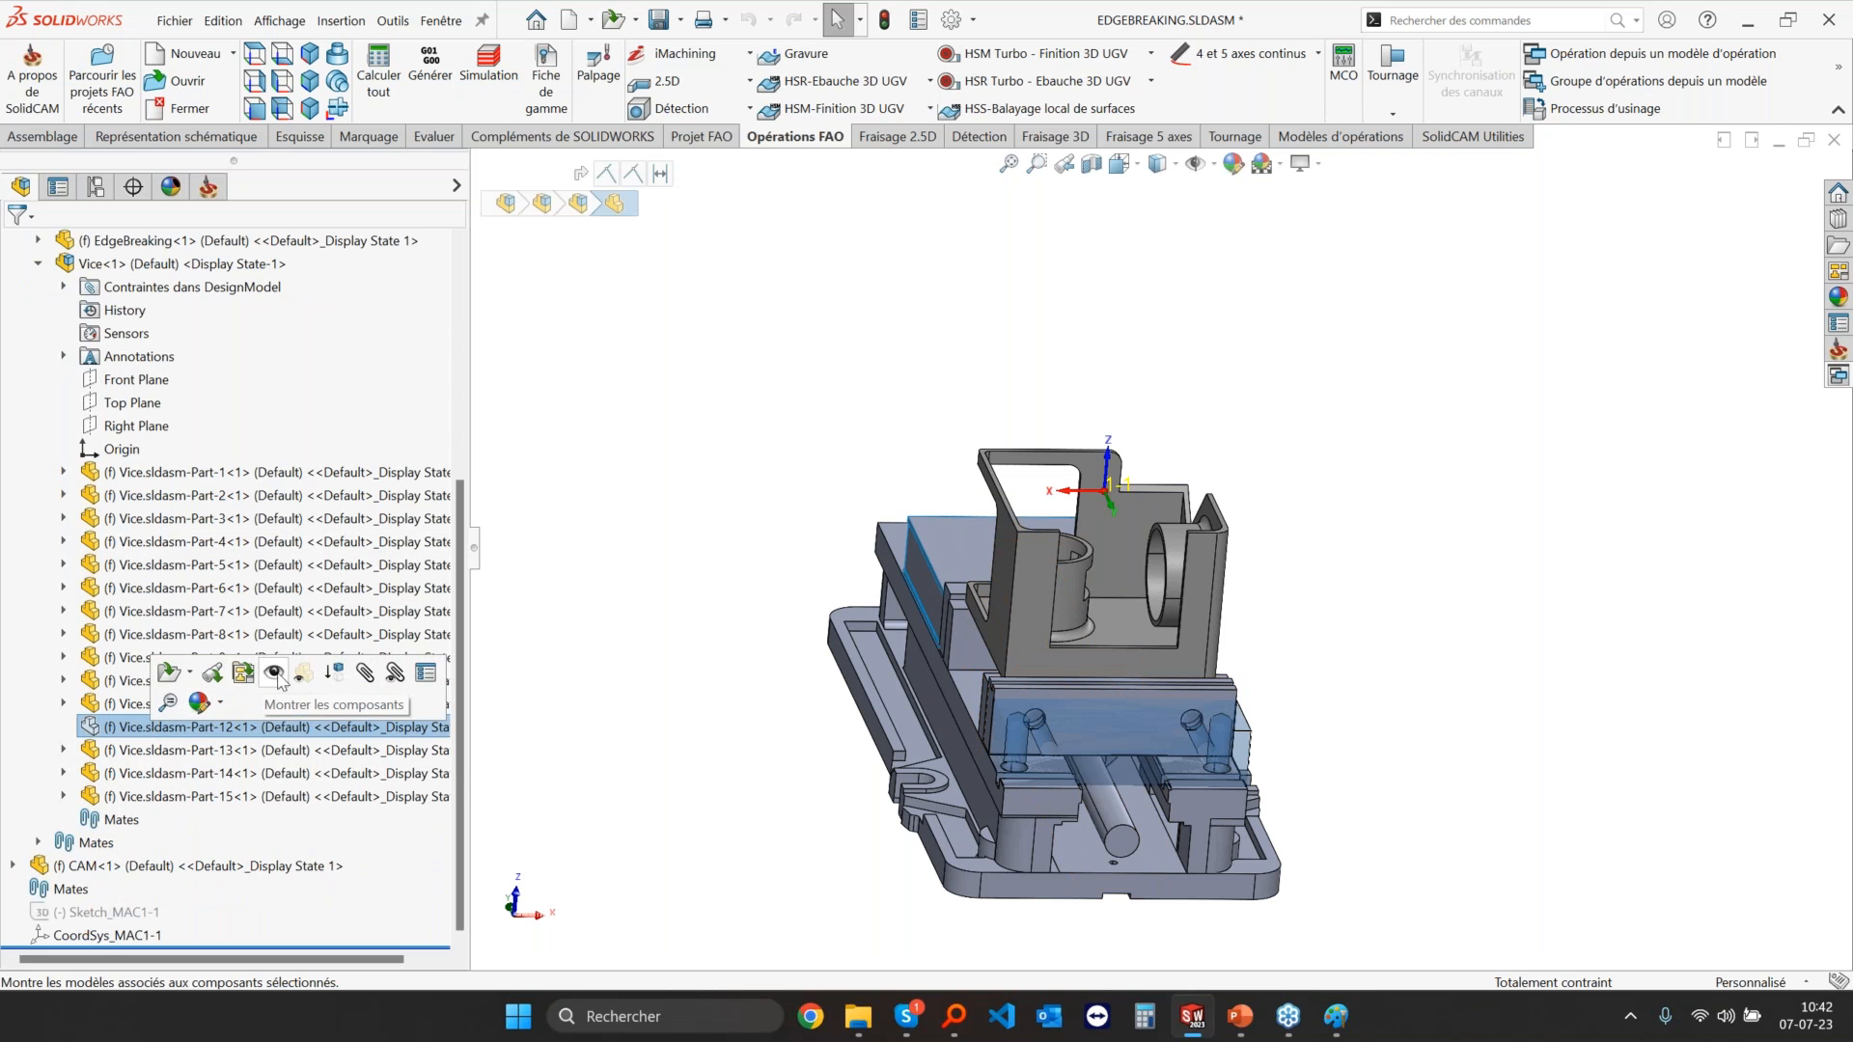
pyautogui.click(208, 186)
pyautogui.moveTo(998, 629); pyautogui.dragTo(1120, 666, button='middle')
pyautogui.click(93, 534)
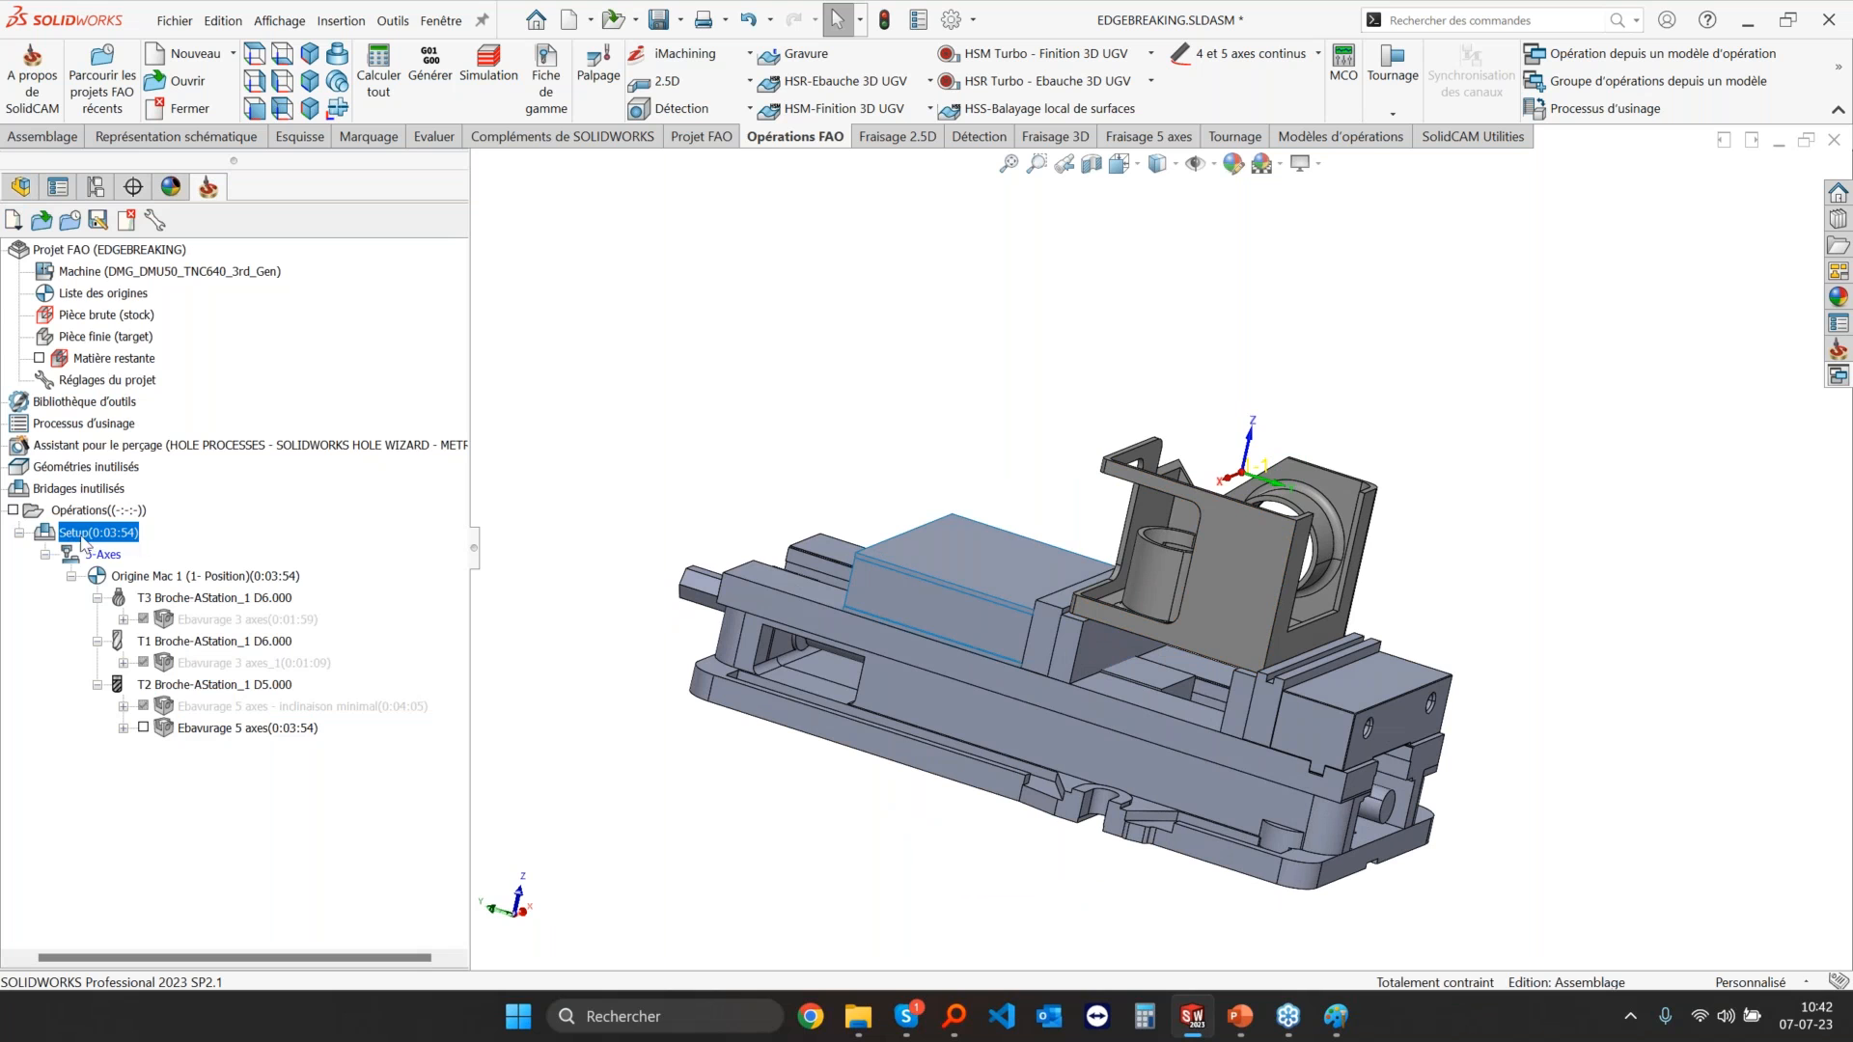
pyautogui.doubleClick(87, 537)
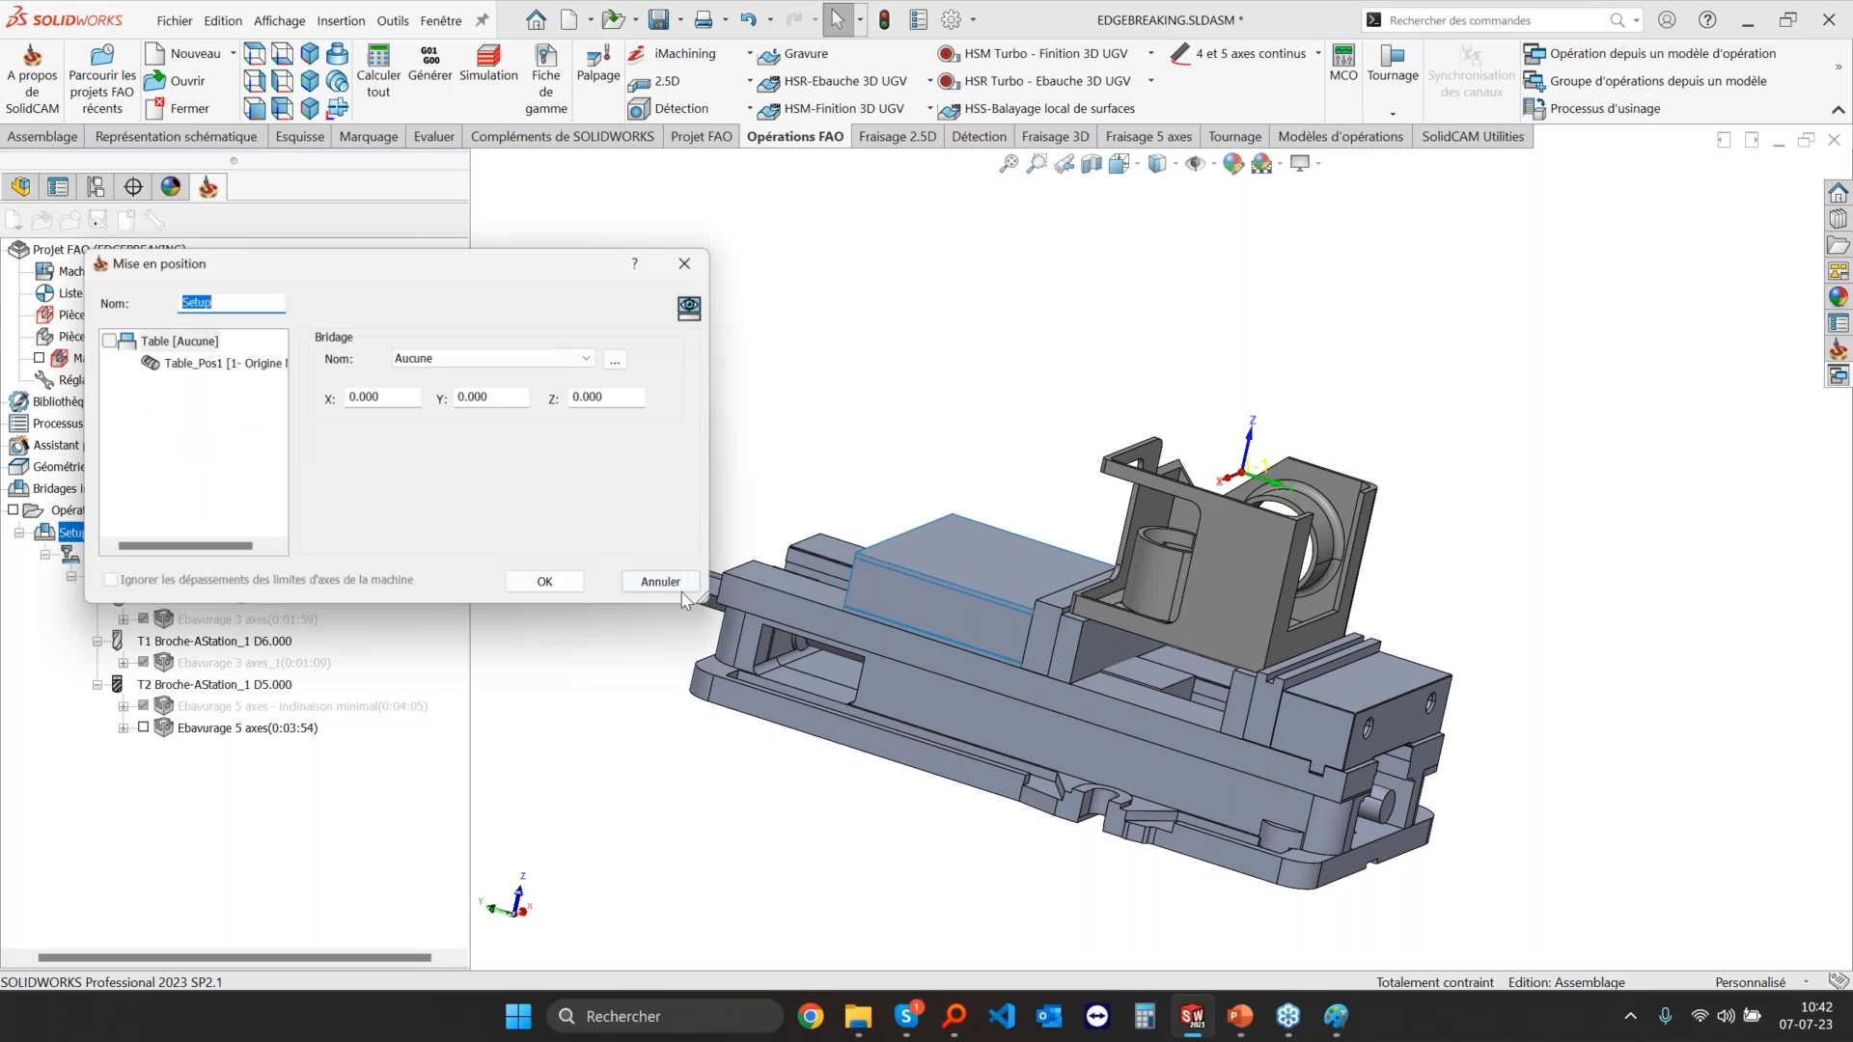
pyautogui.click(410, 357)
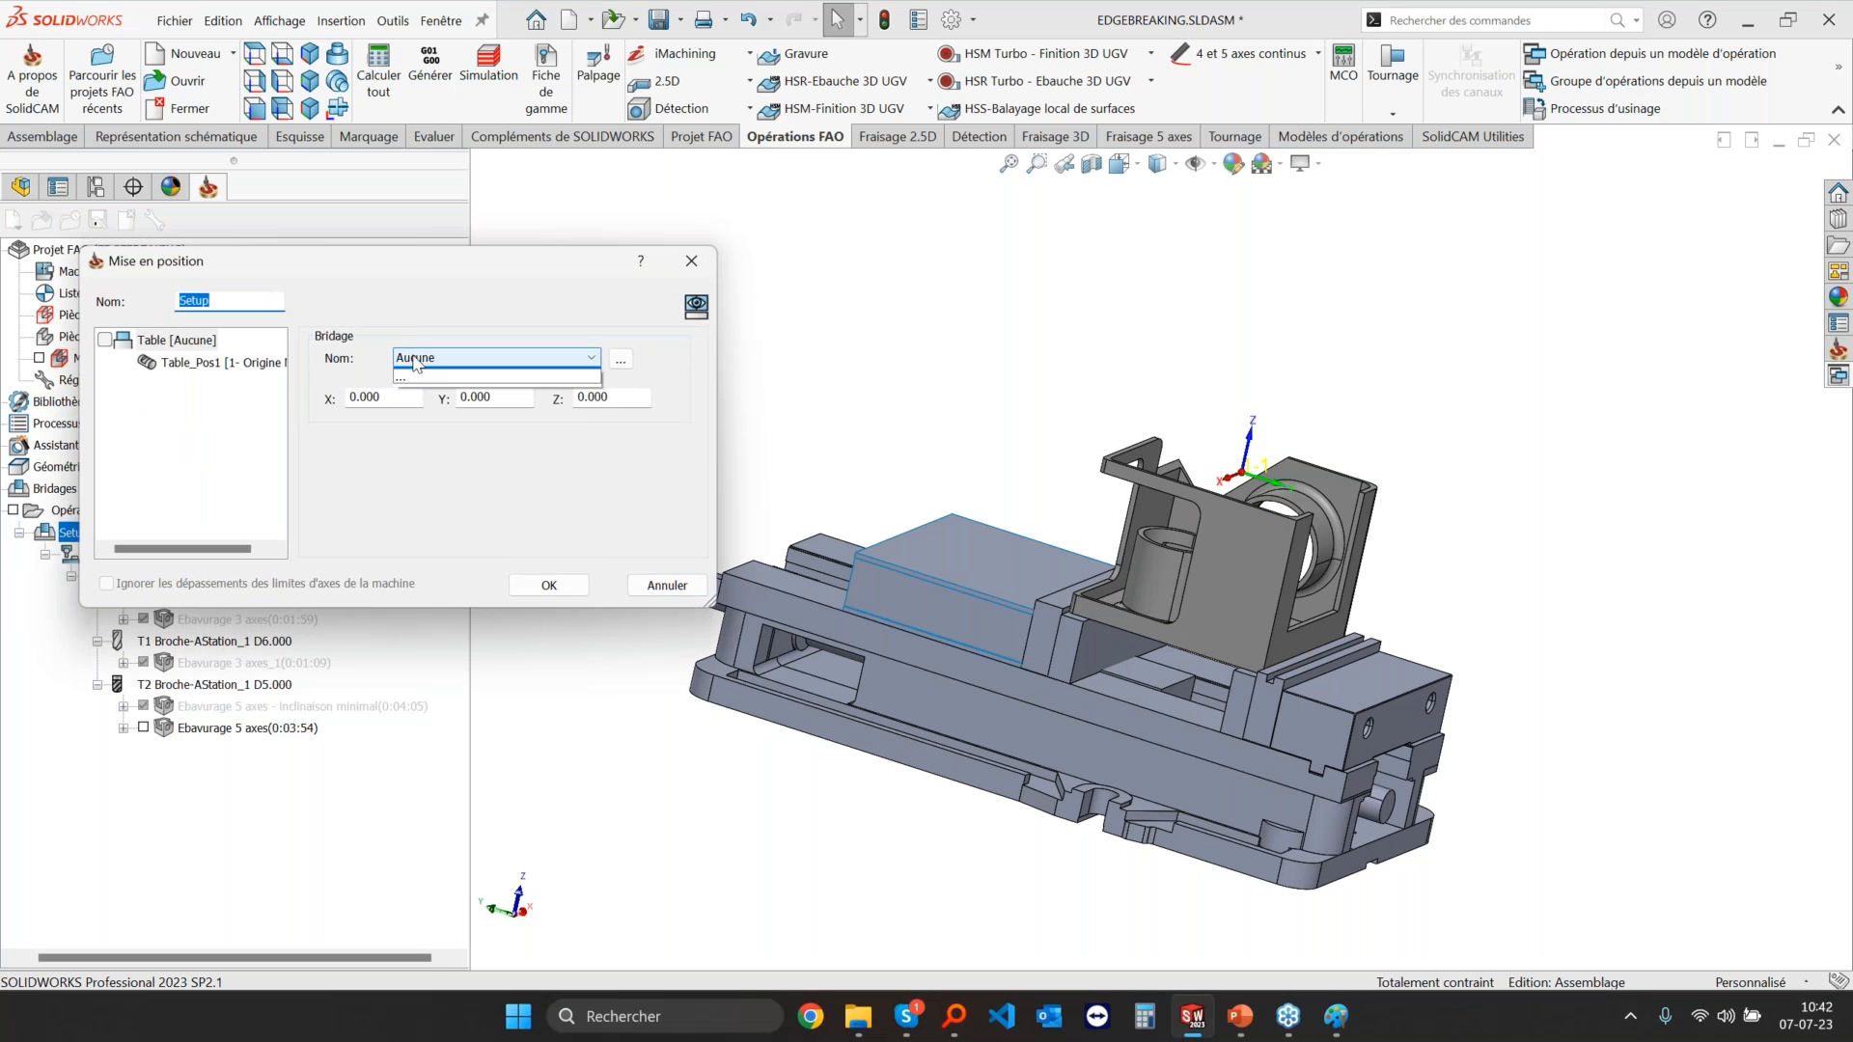
pyautogui.click(640, 597)
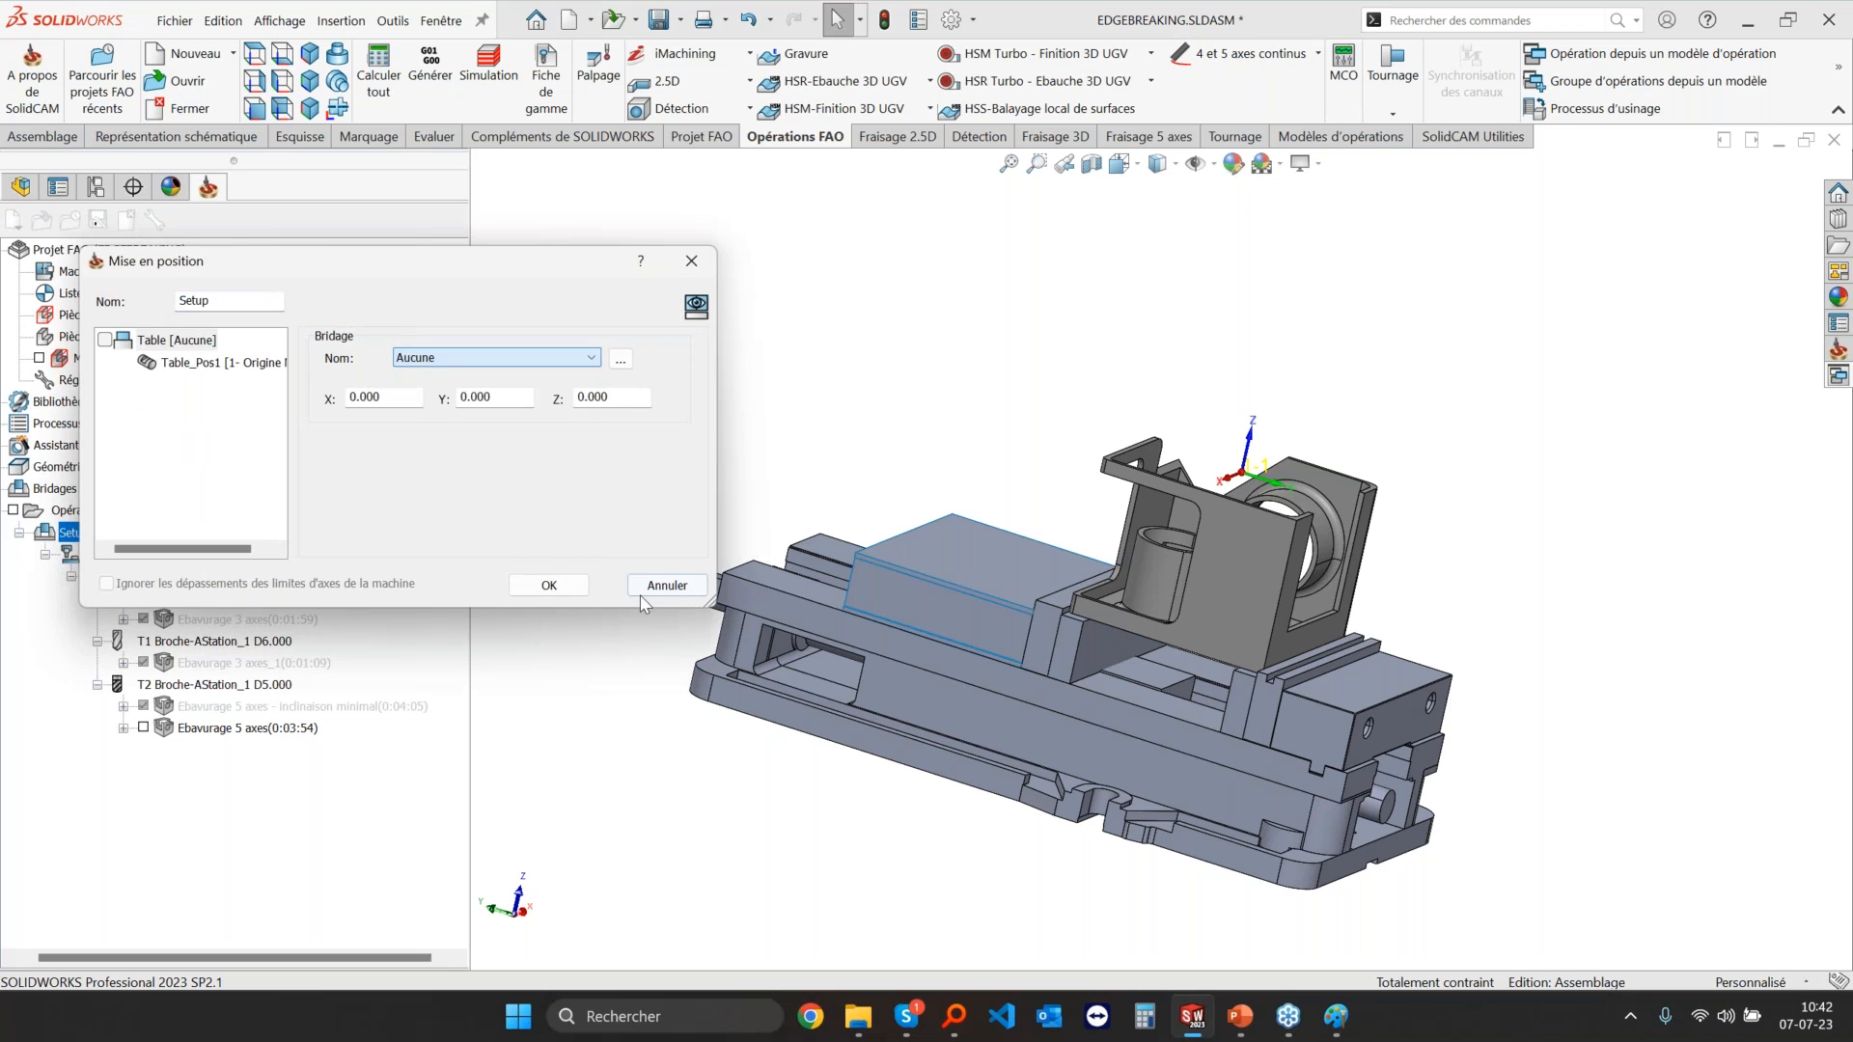
pyautogui.click(652, 586)
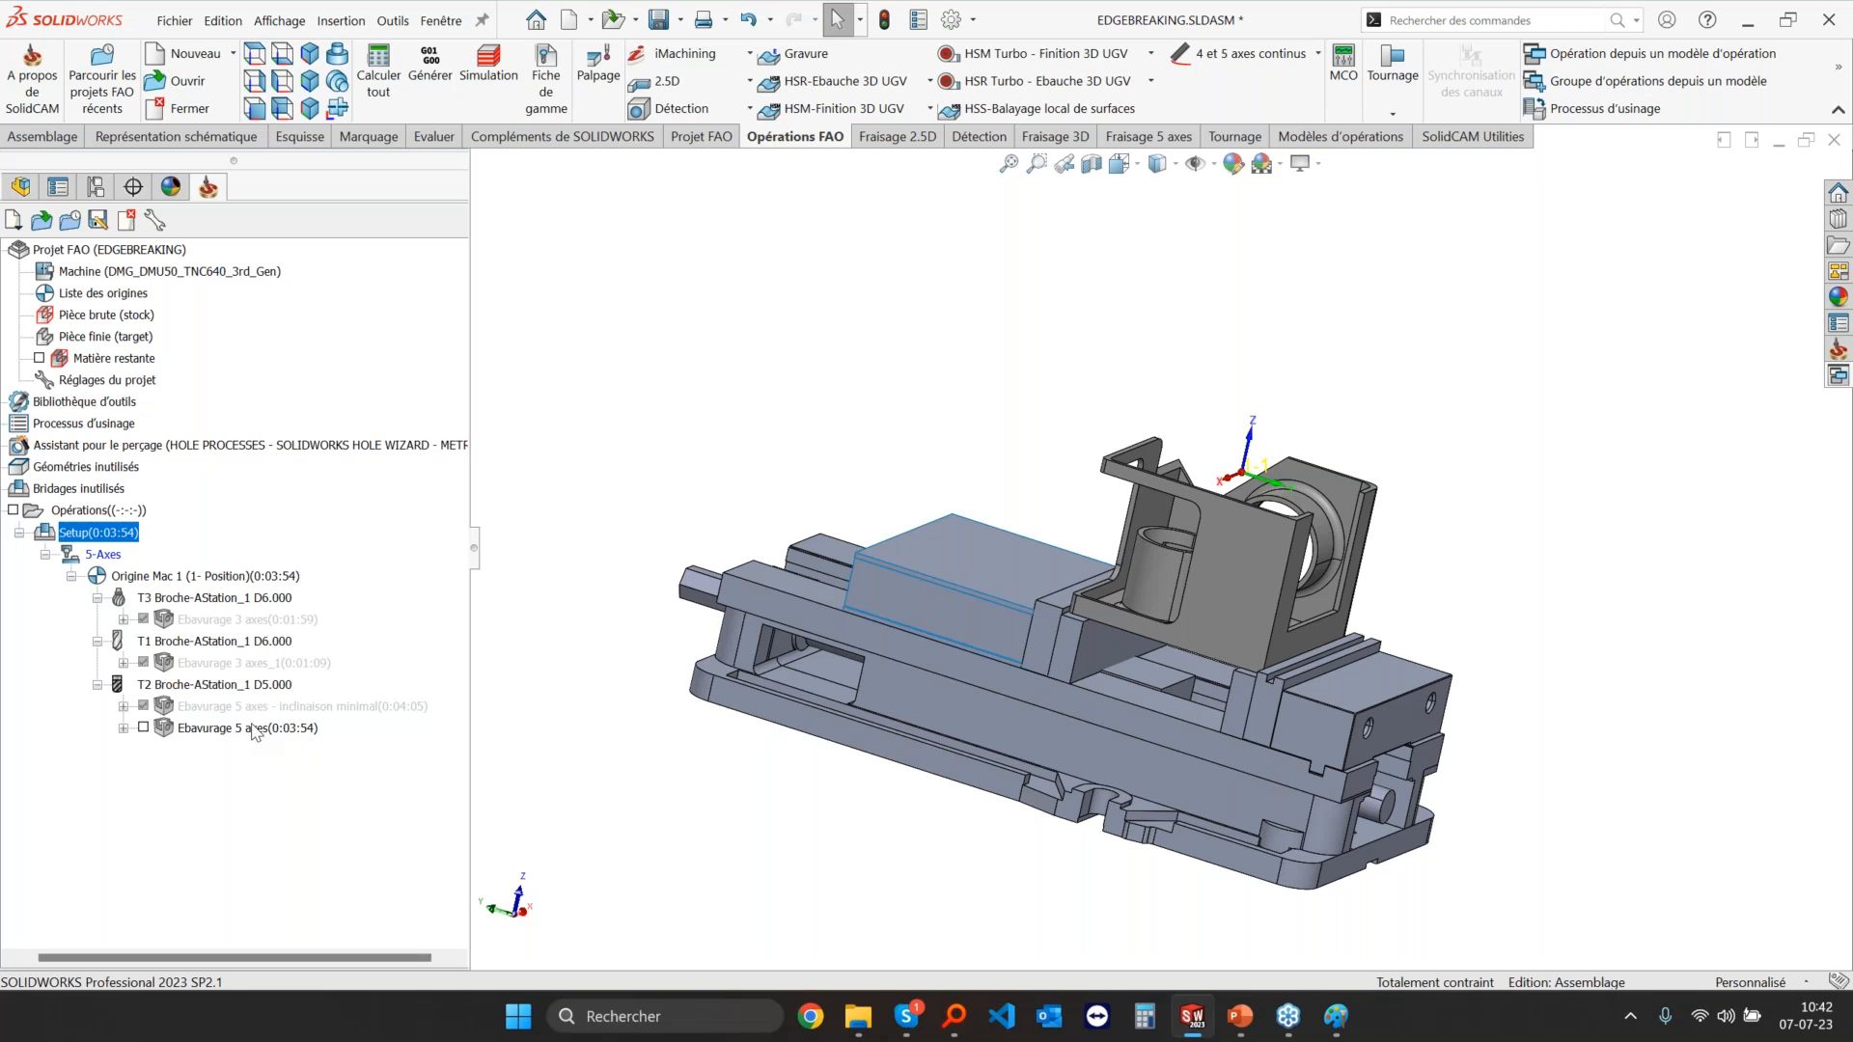
pyautogui.rightClick(253, 727)
pyautogui.click(536, 422)
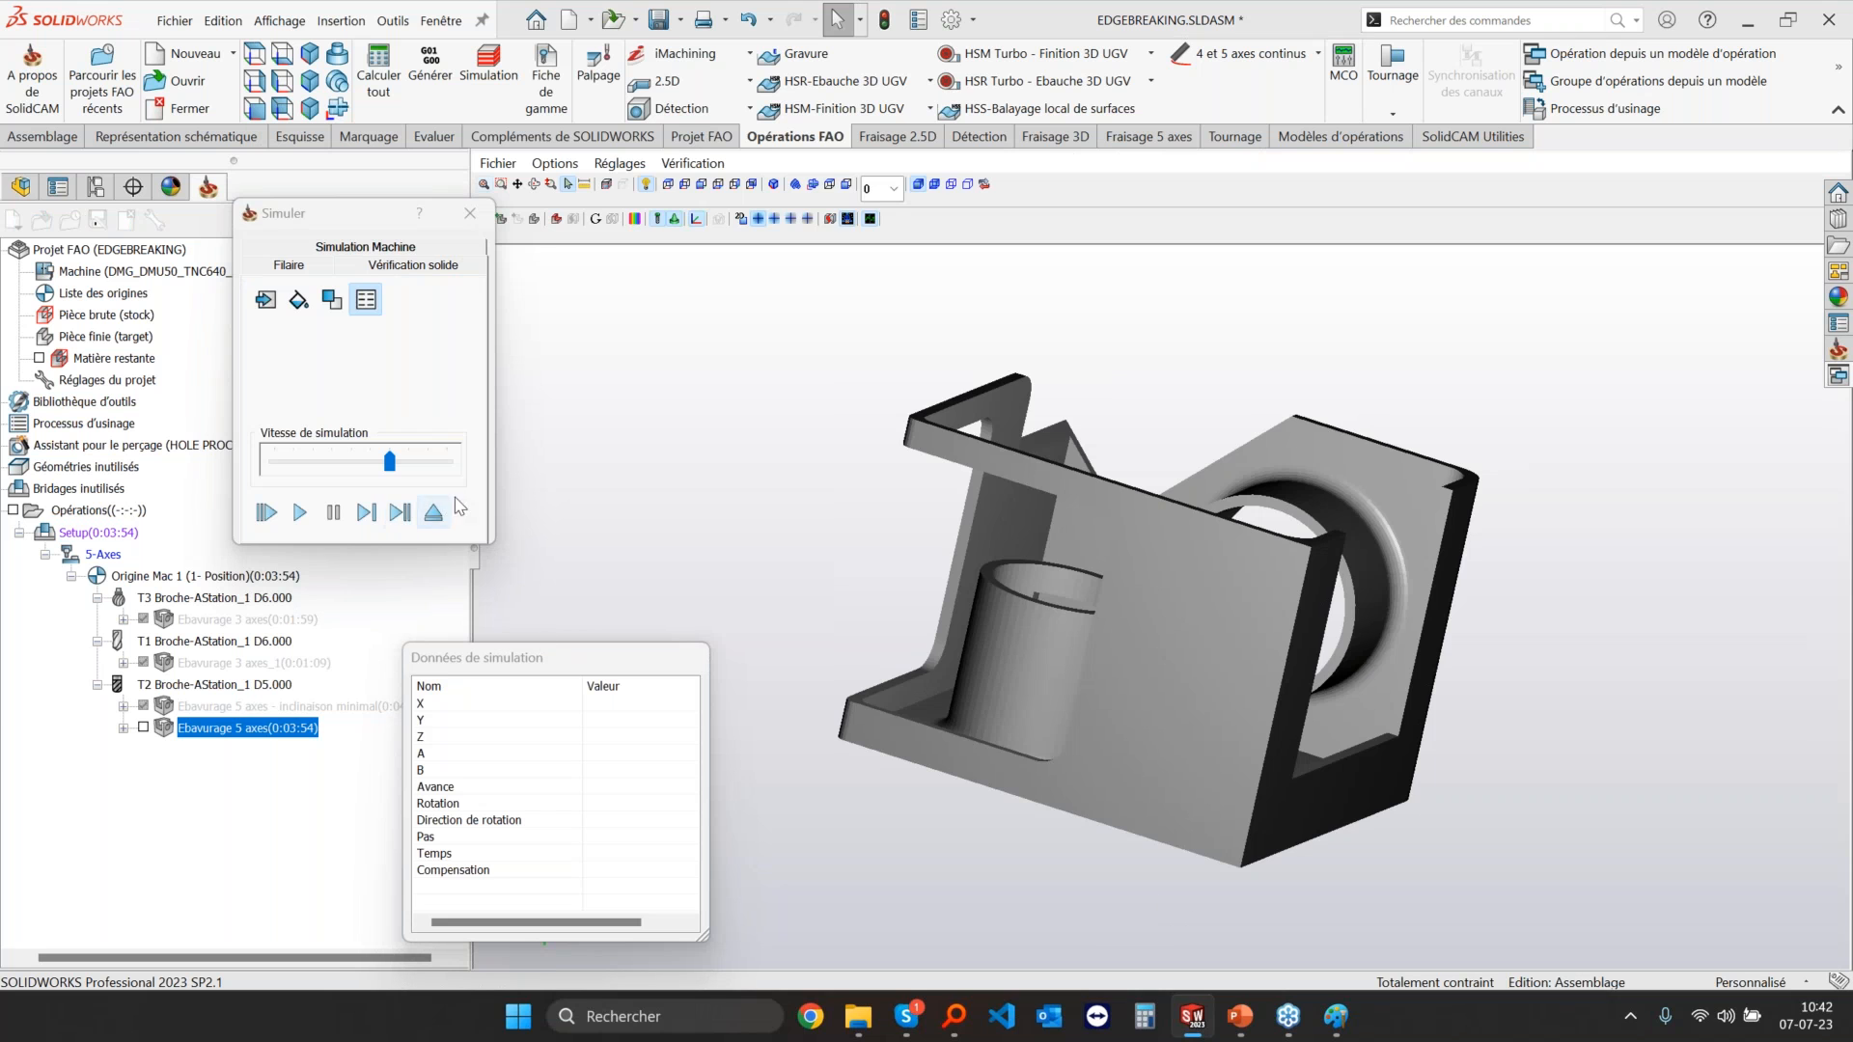
pyautogui.click(434, 513)
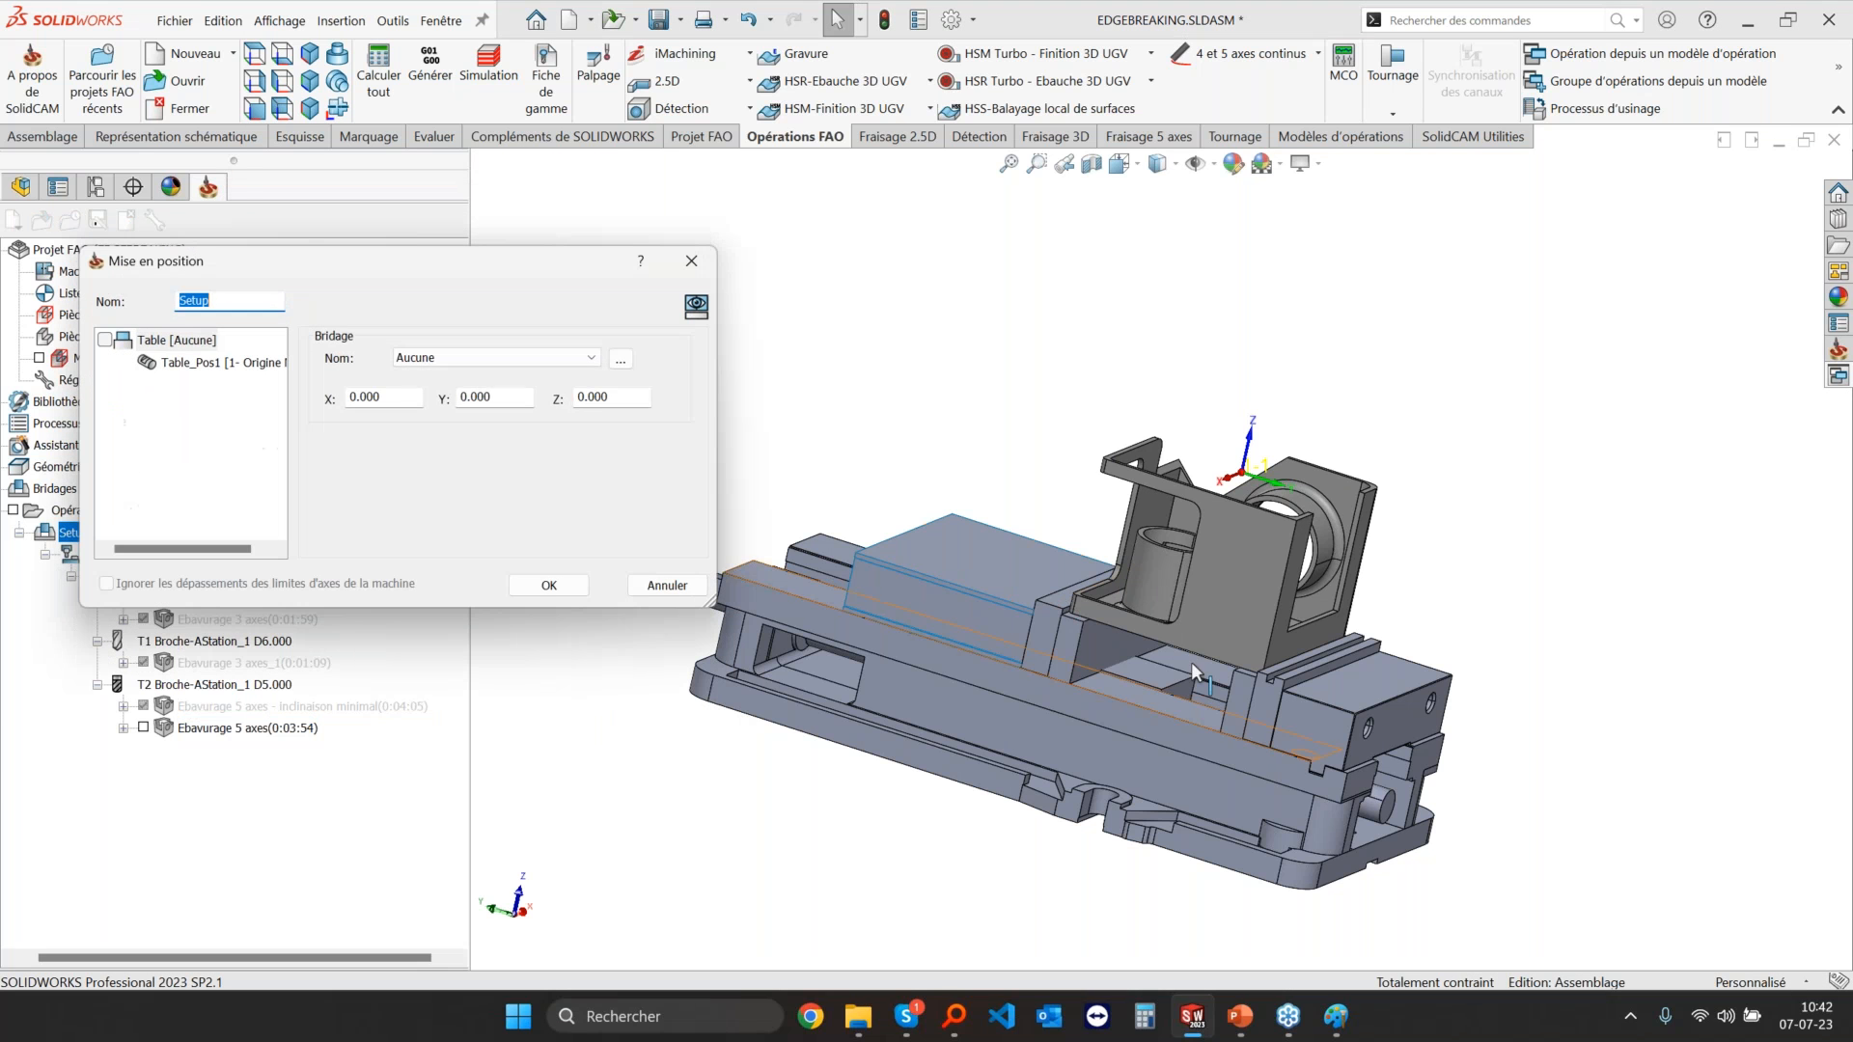
# Step: Assign the clamping fixture to the Setup's table position, keeping the offsets at 0.000
pyautogui.click(570, 359)
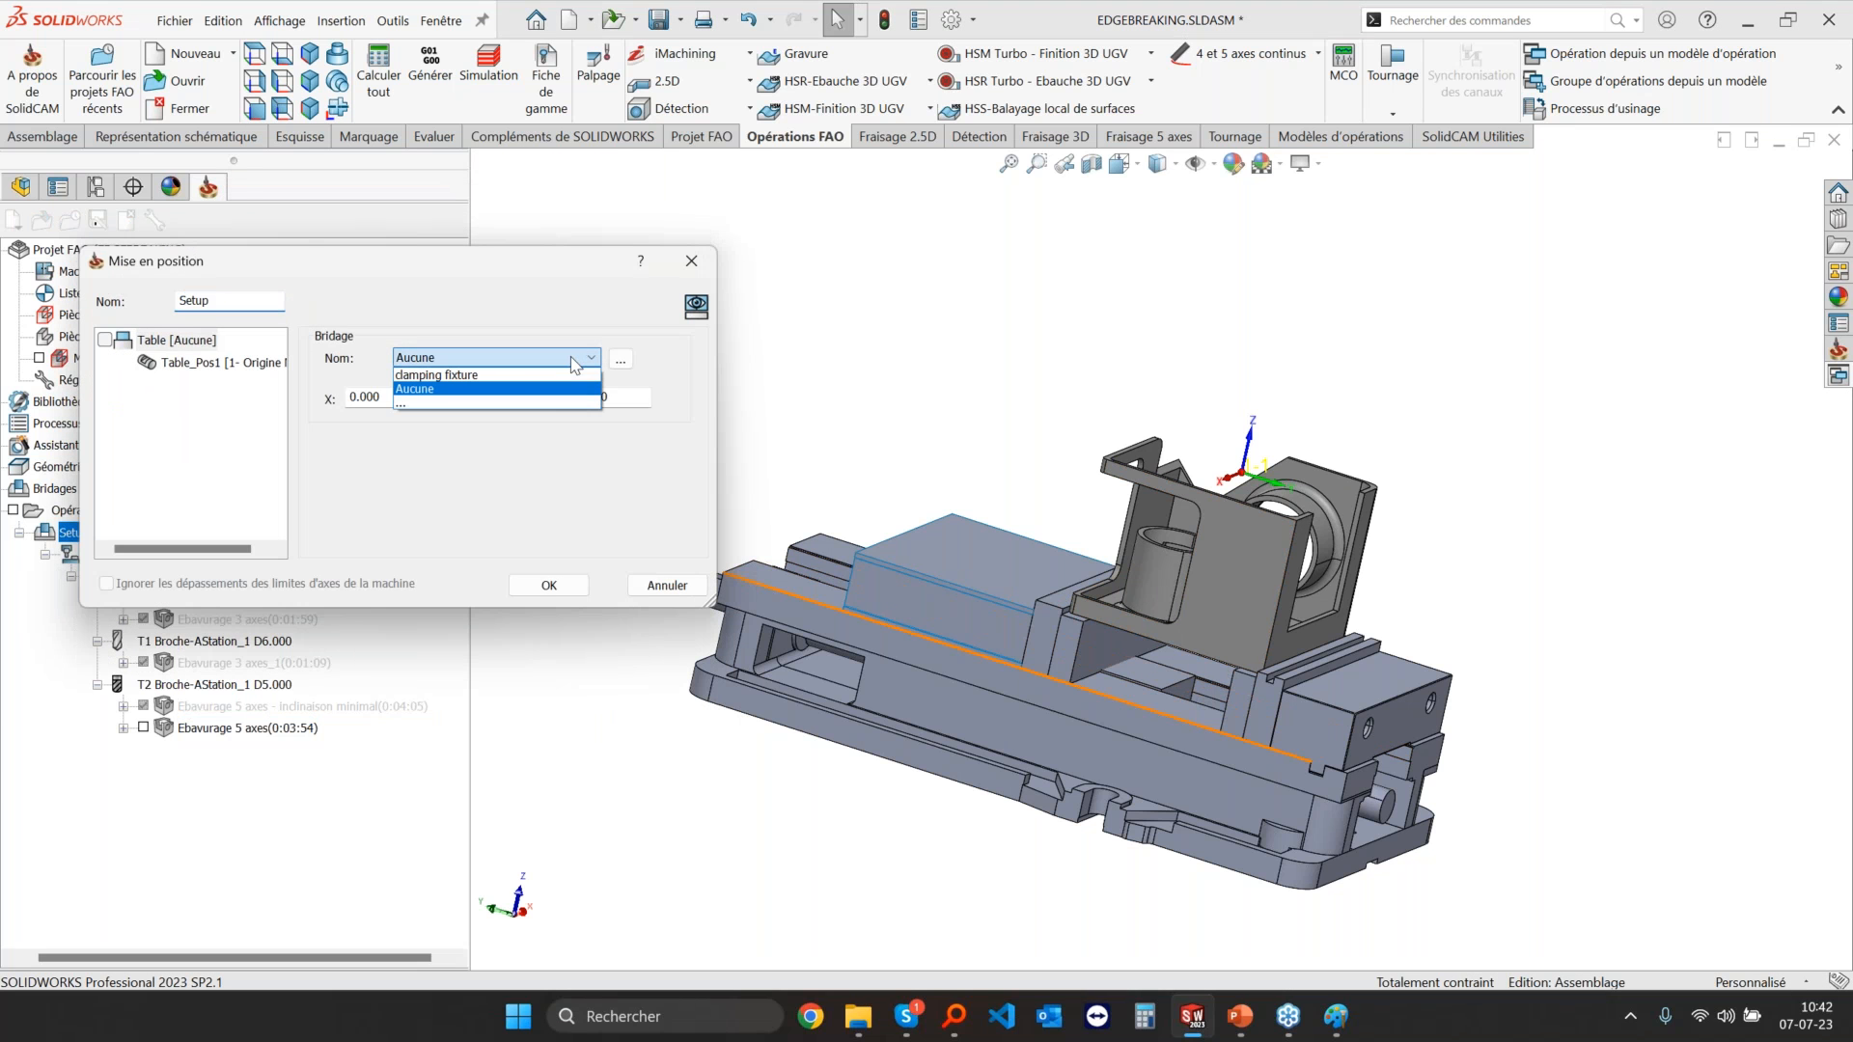
pyautogui.click(472, 375)
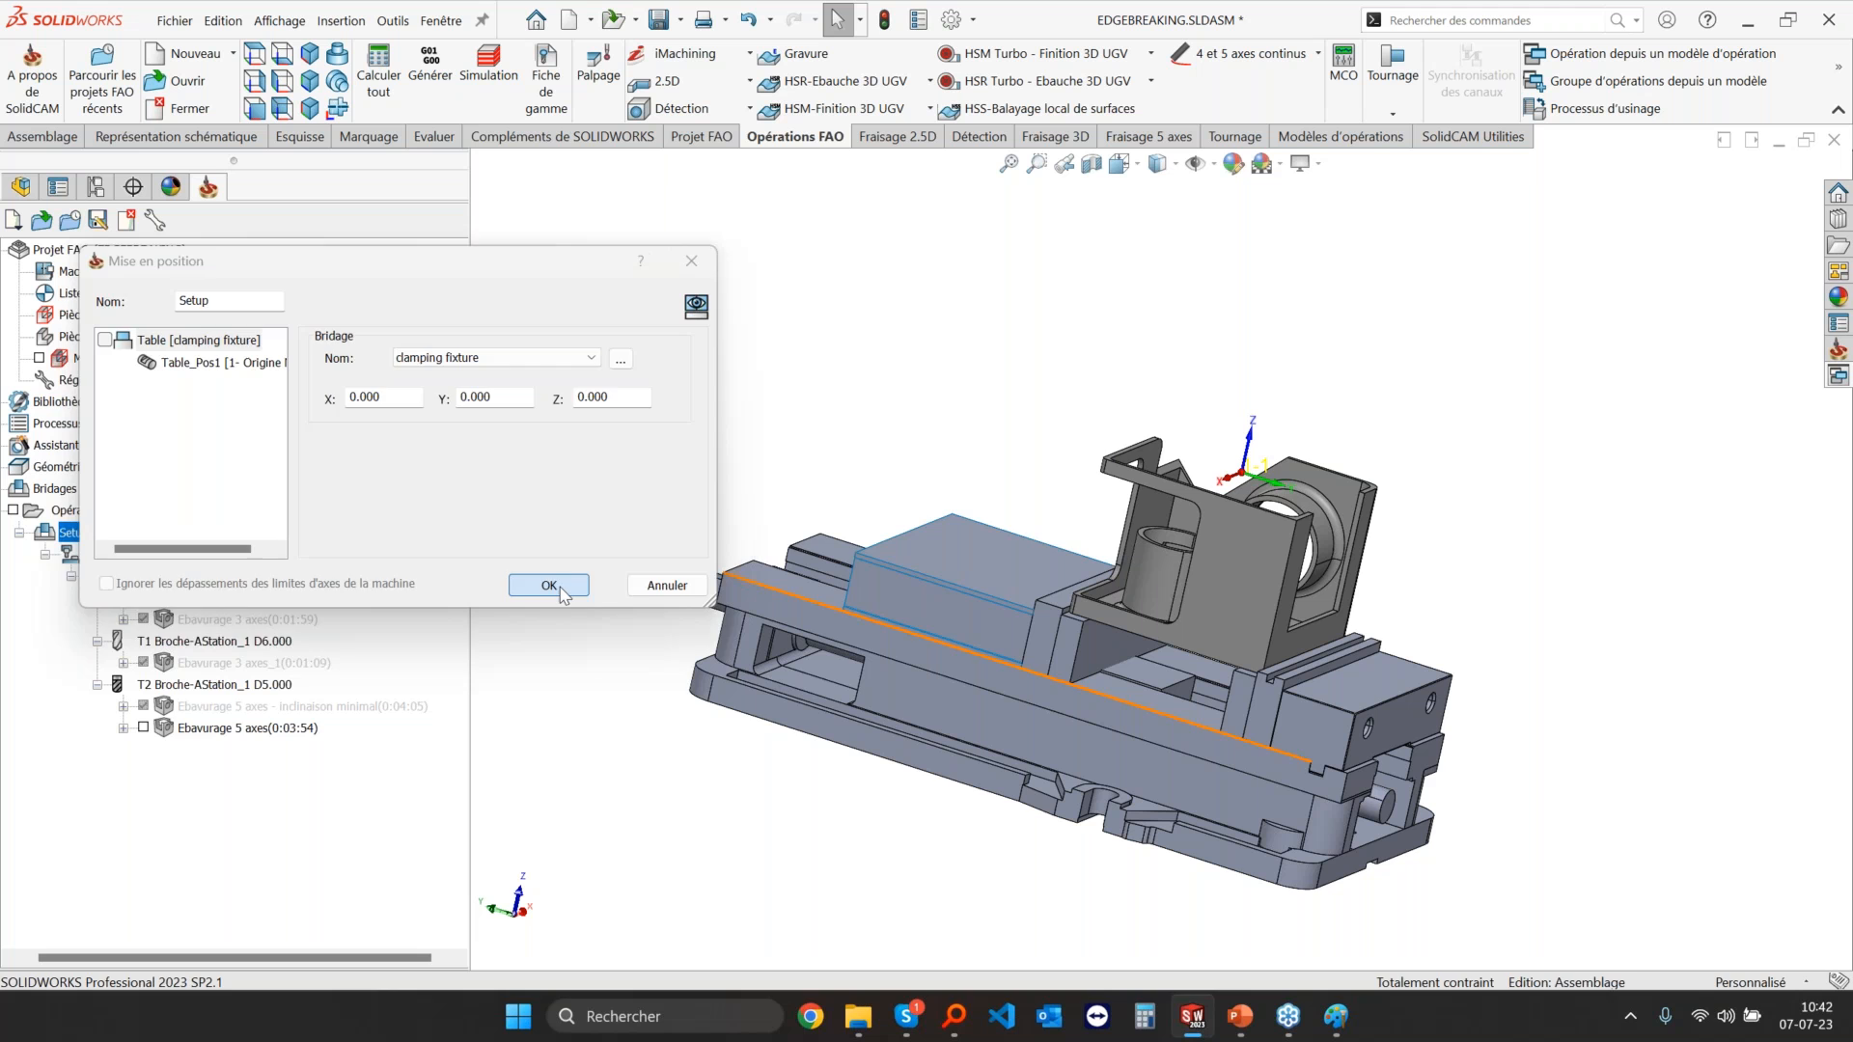
pyautogui.click(548, 585)
# Step: Open the Ebavurage 5 axes operation and review its collision control, safety data and toolpath parameters
pyautogui.doubleClick(193, 728)
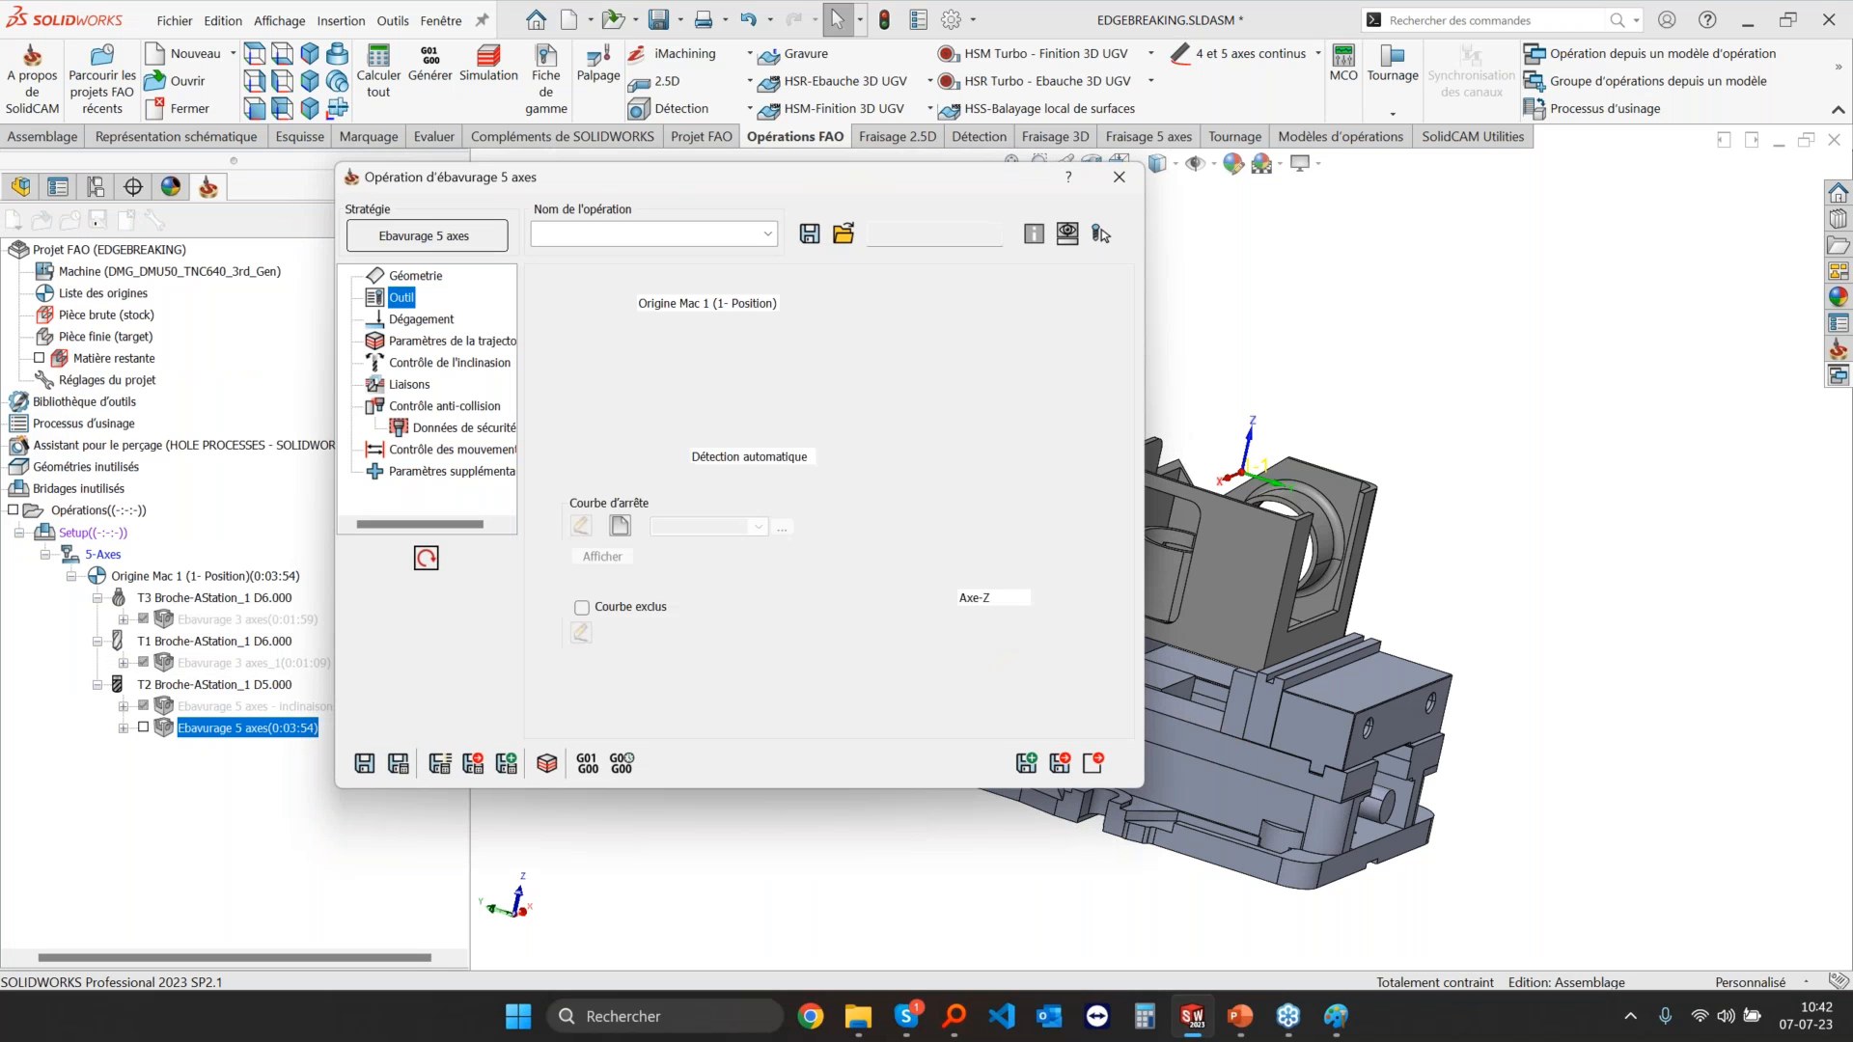
pyautogui.click(426, 409)
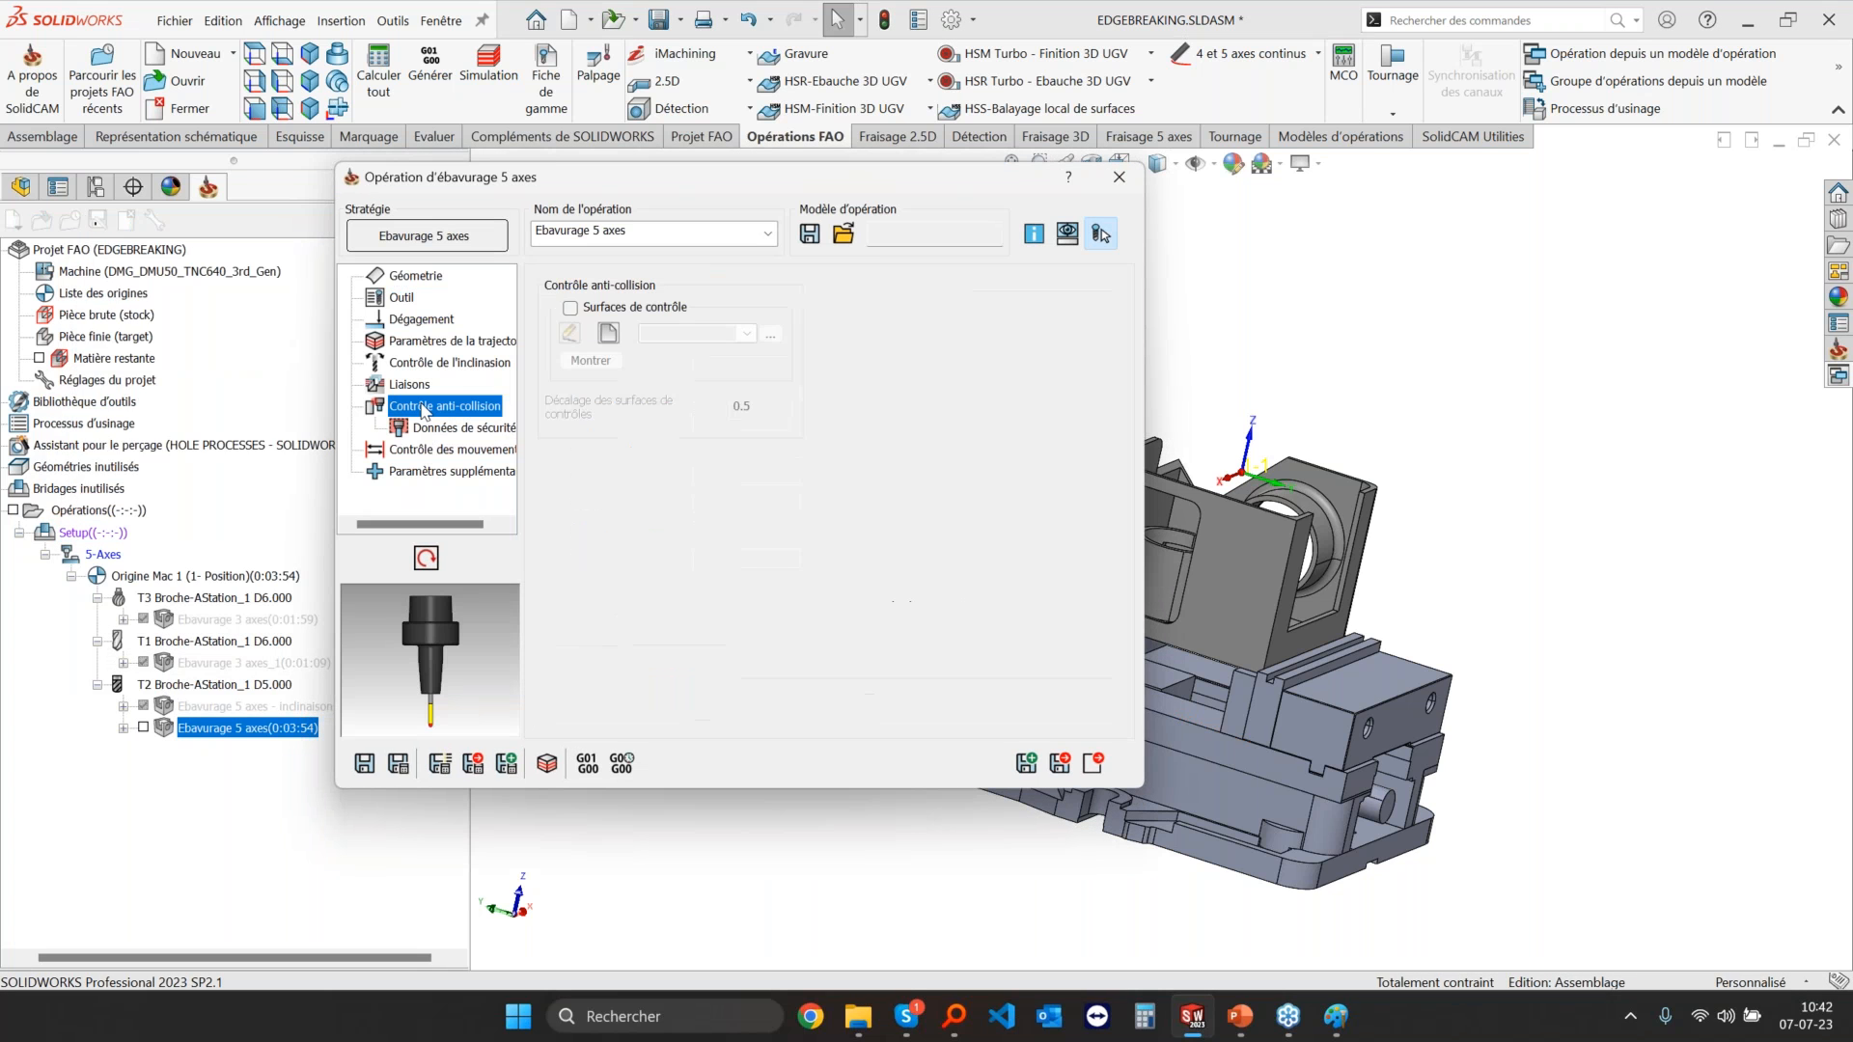
pyautogui.click(420, 431)
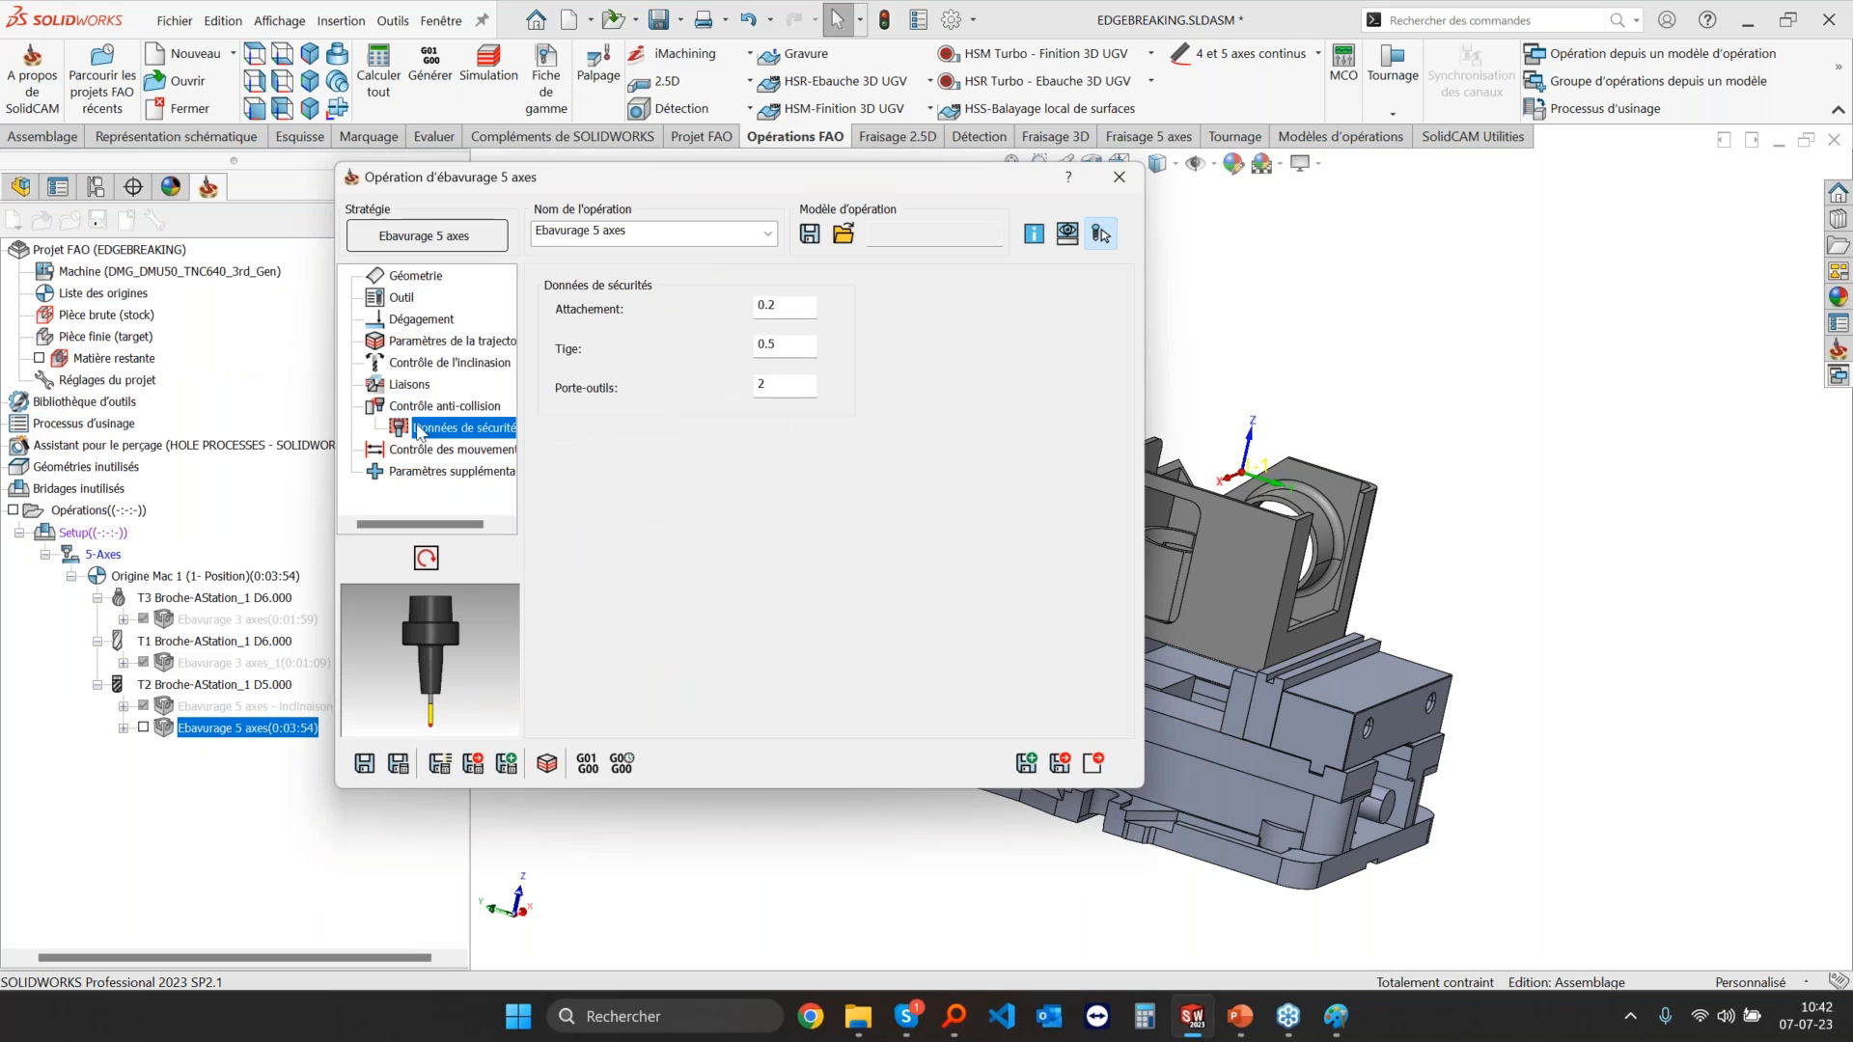
pyautogui.click(450, 342)
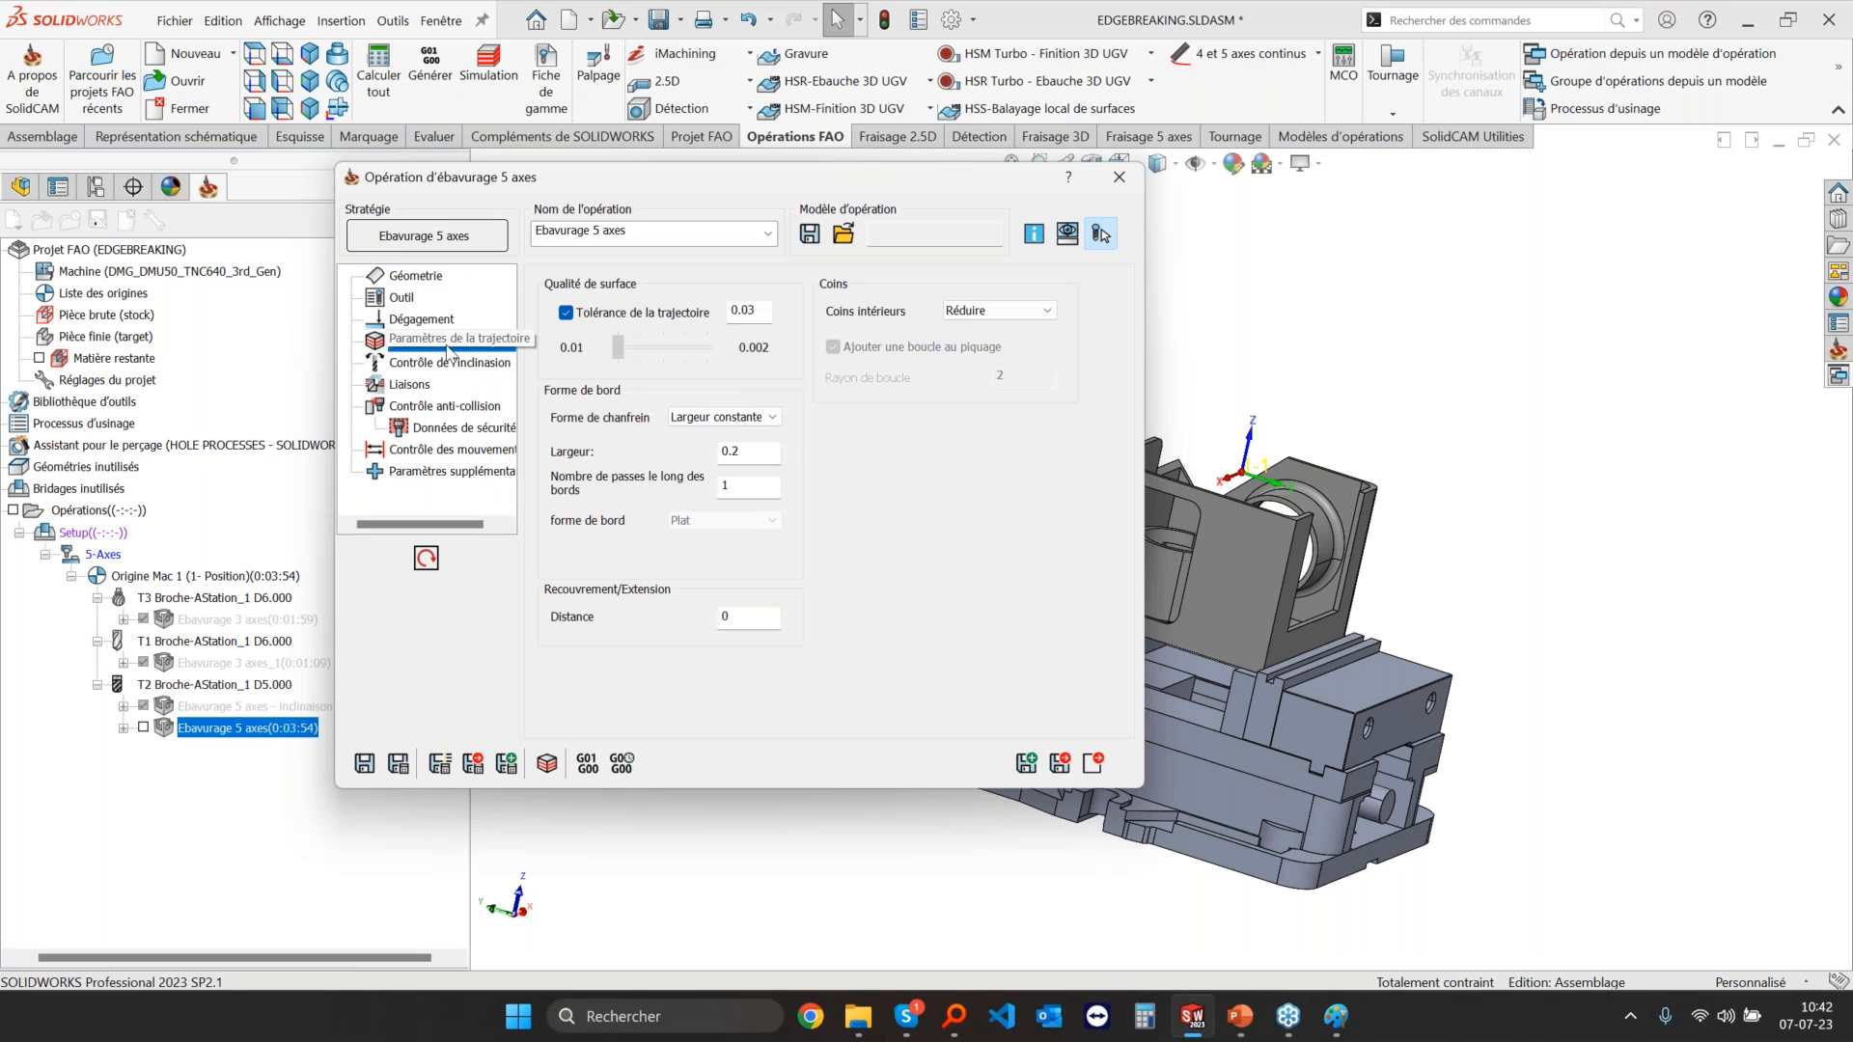
pyautogui.click(423, 412)
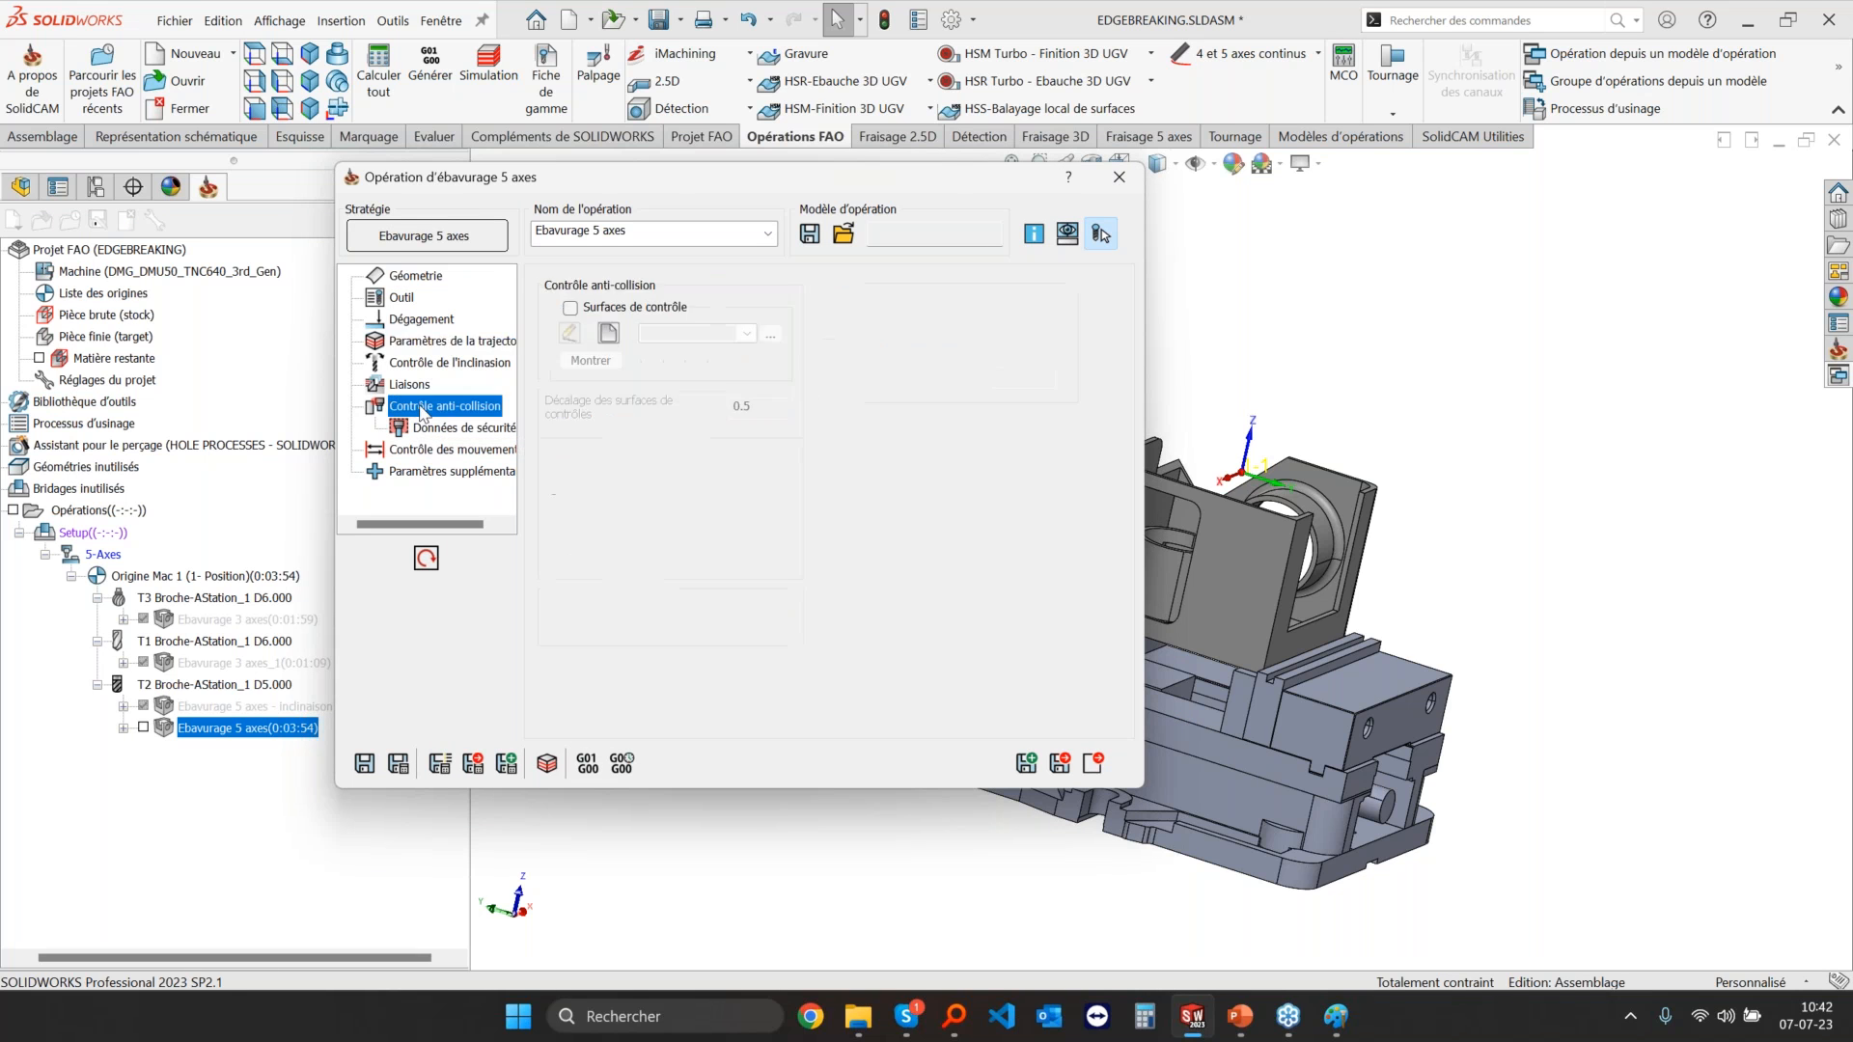
# Step: Recalculate the Ebavurage 5 axes operation with its toolpath displayed, and enable control surfaces for the collision check
pyautogui.click(143, 728)
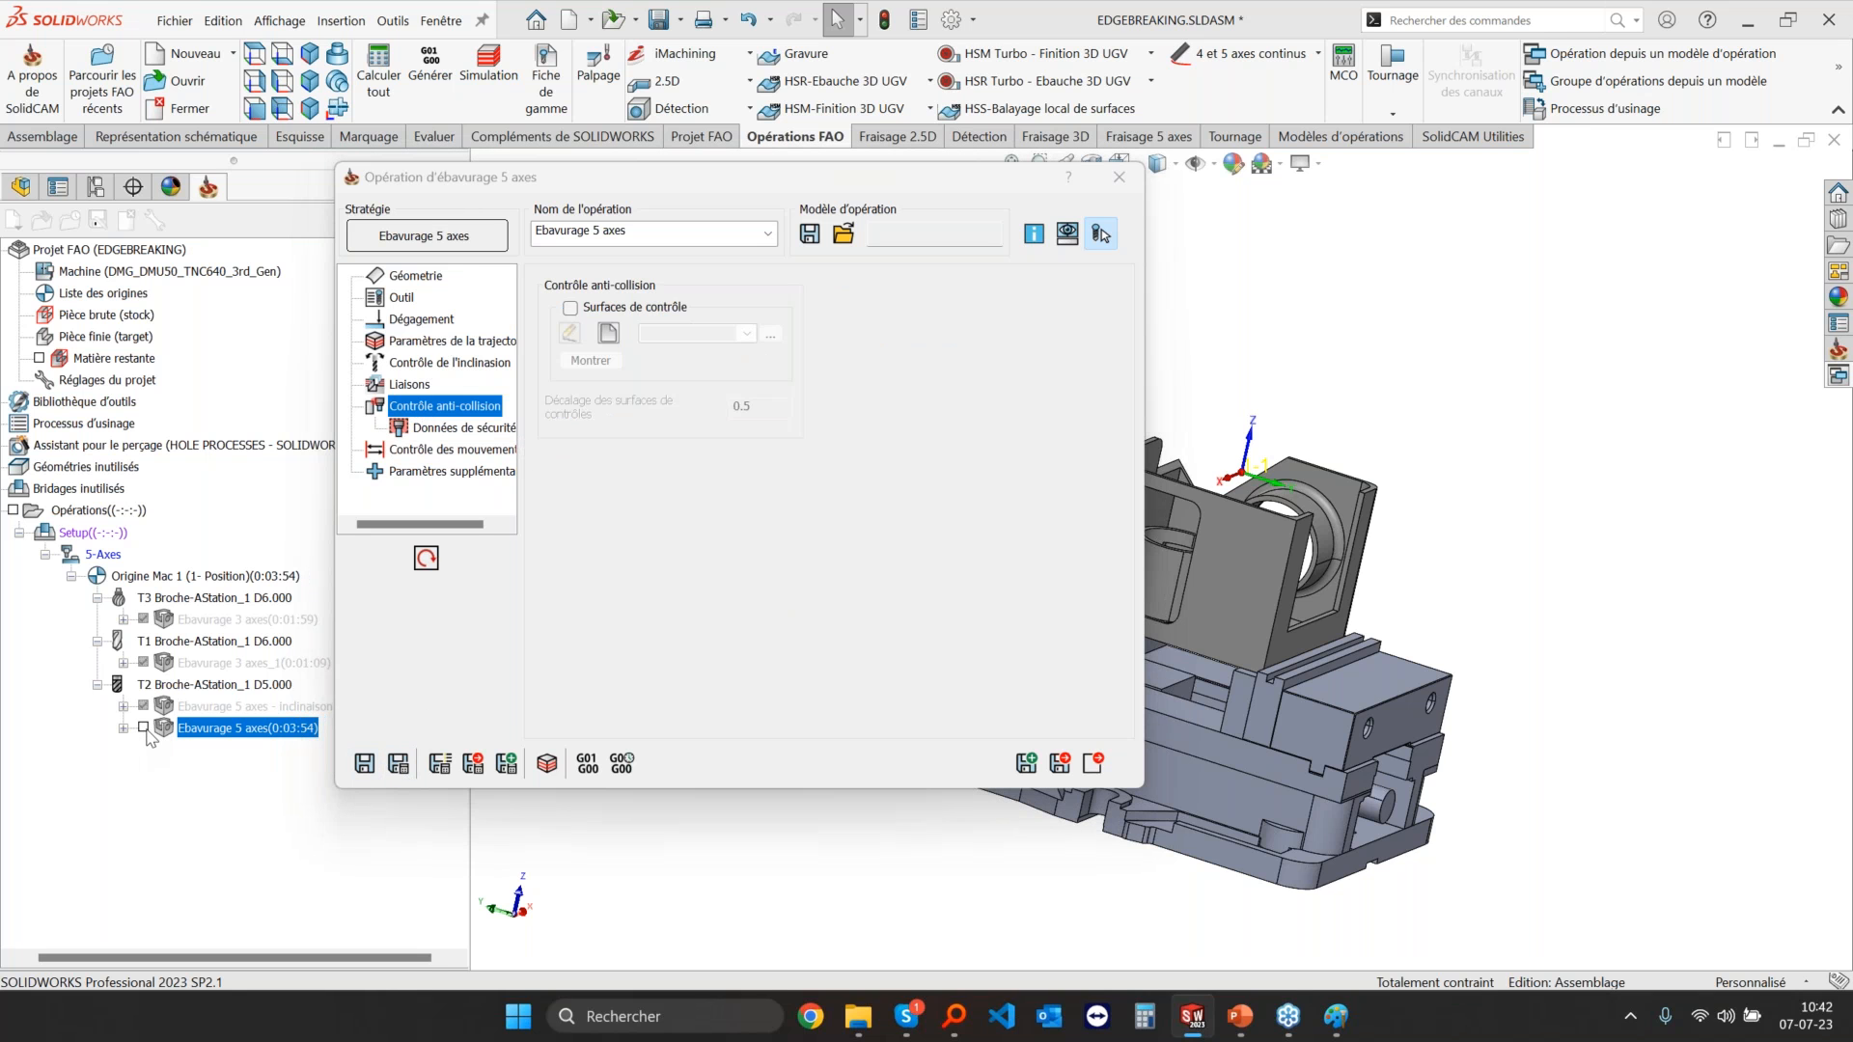
pyautogui.scroll(-6, 1258, 645)
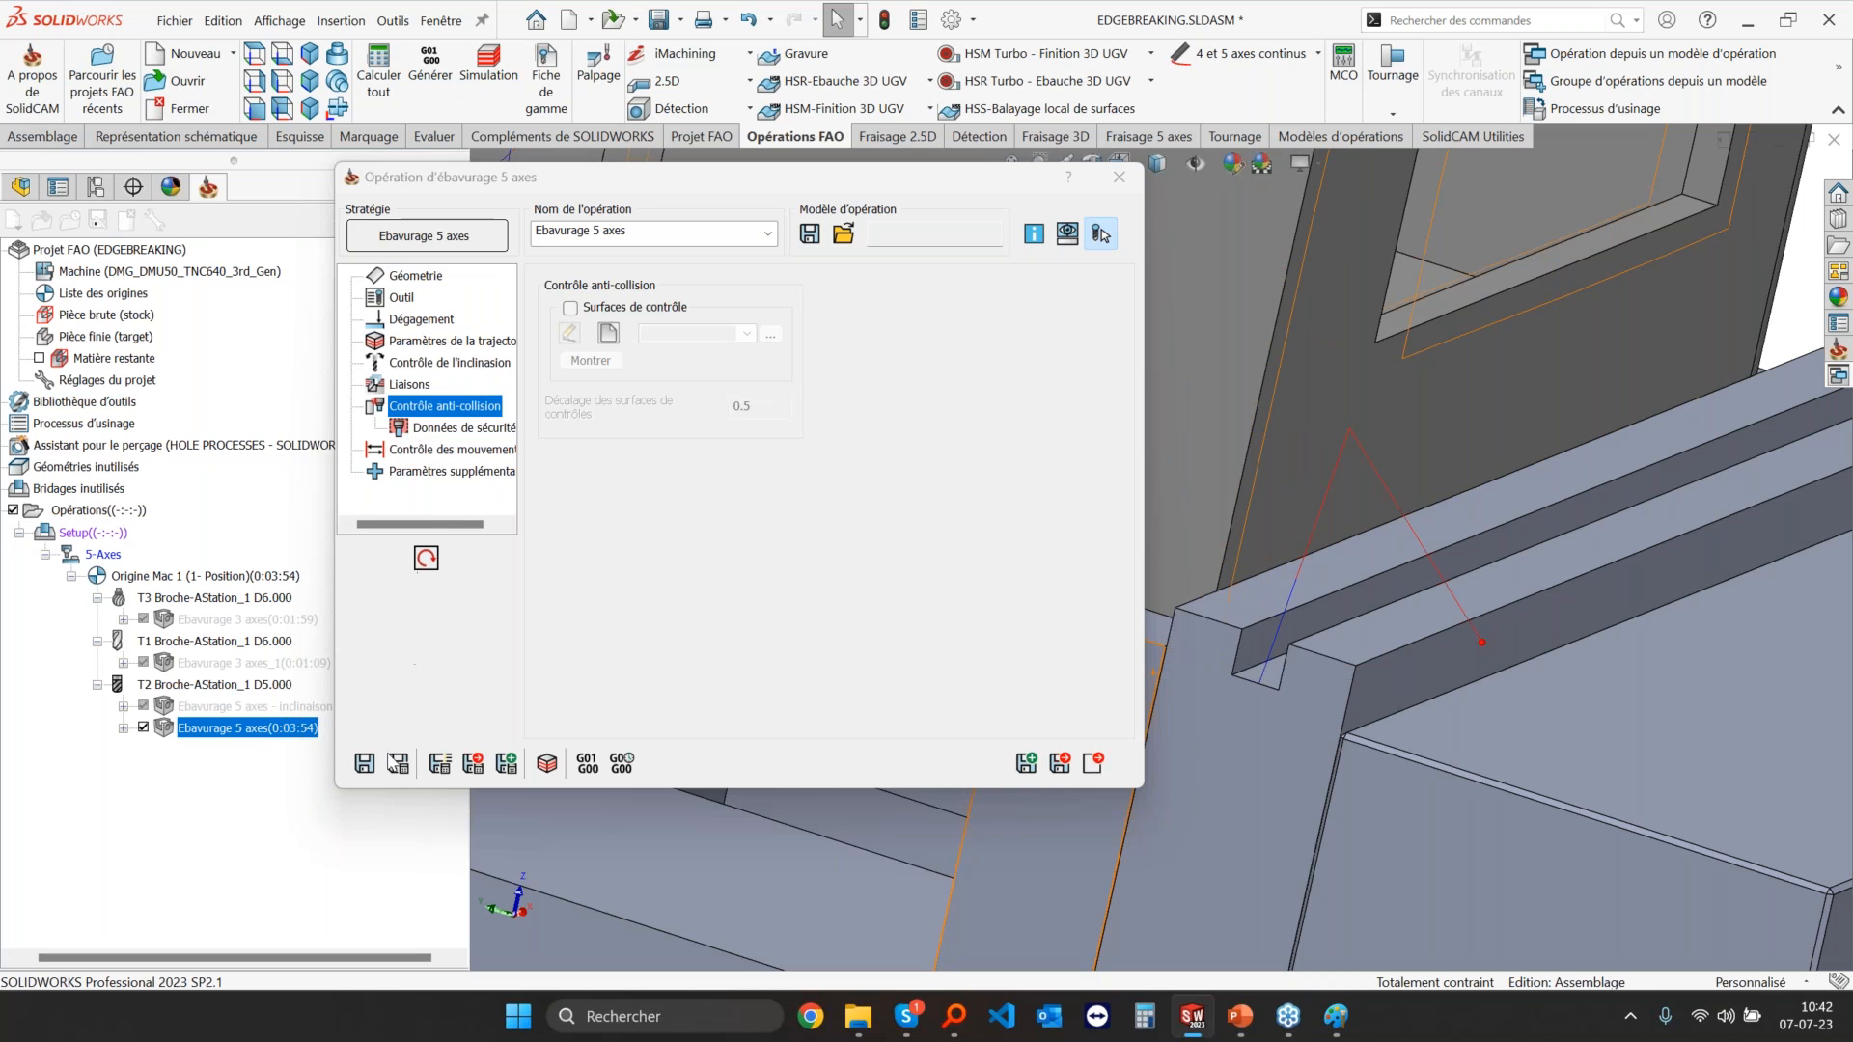
pyautogui.click(397, 763)
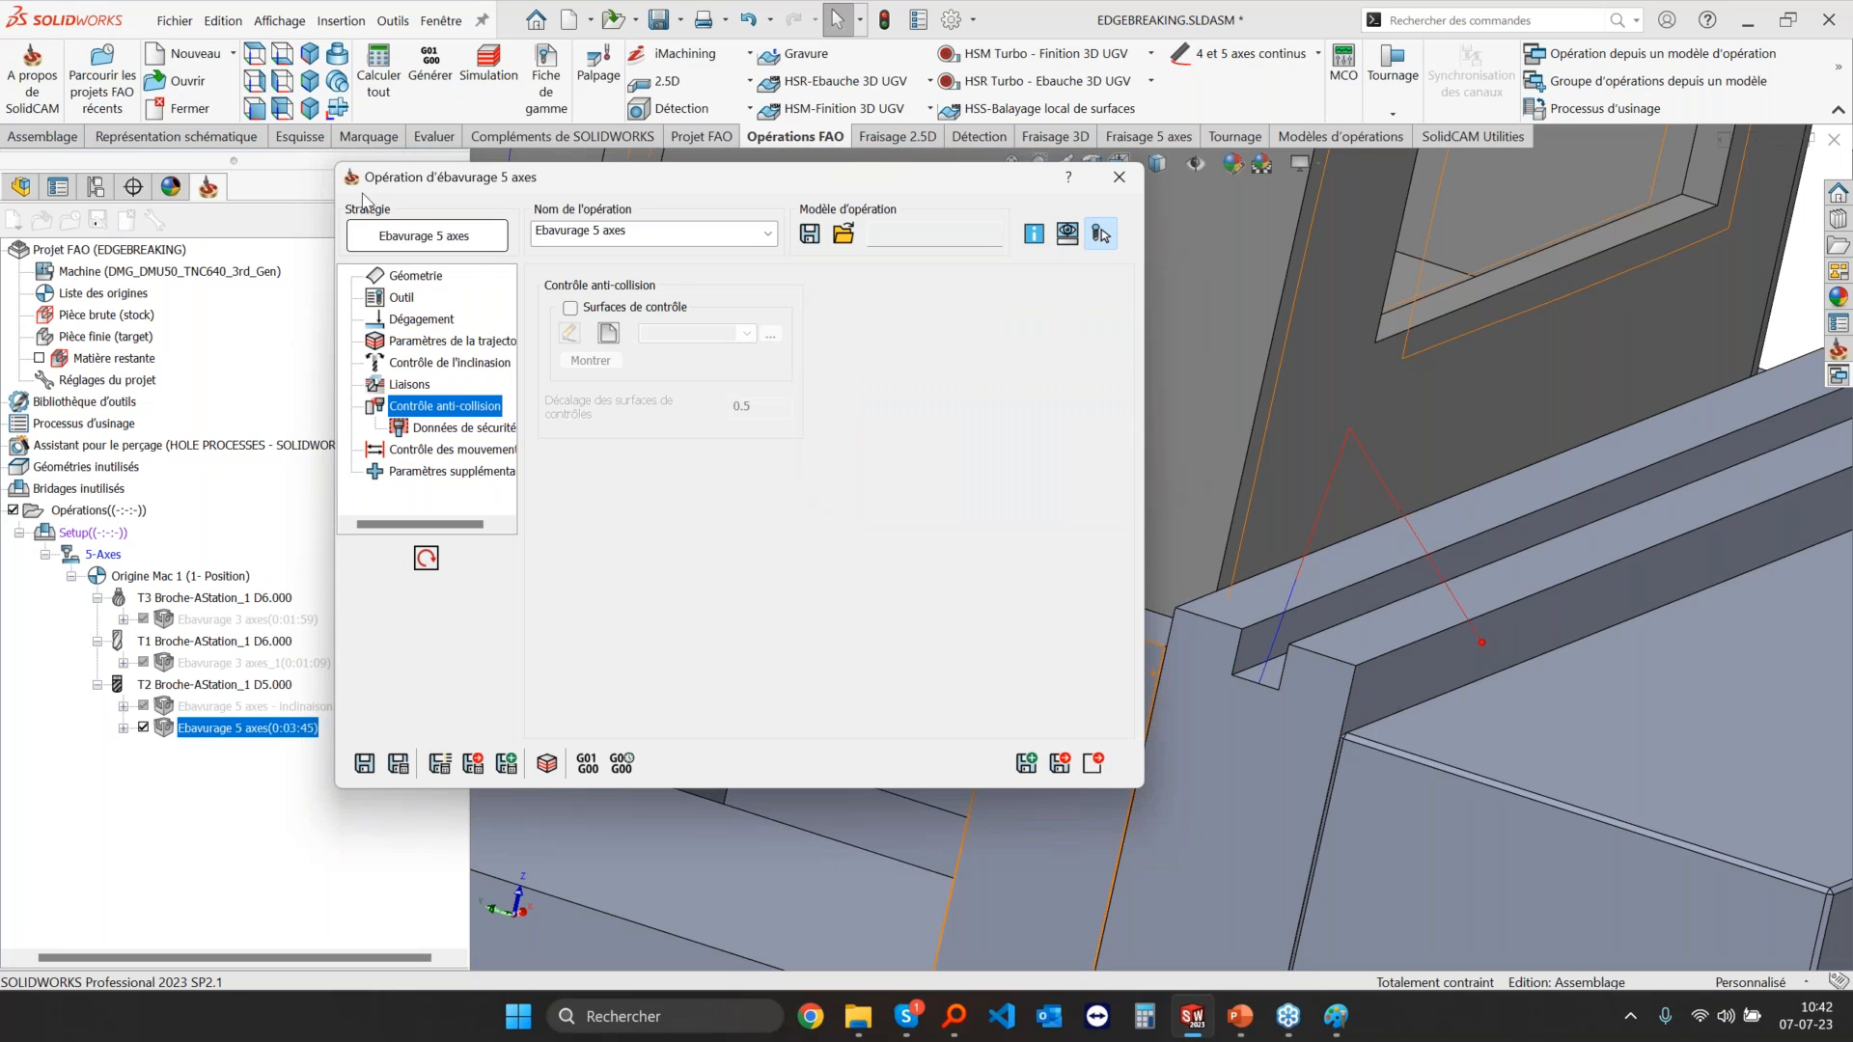
pyautogui.click(571, 308)
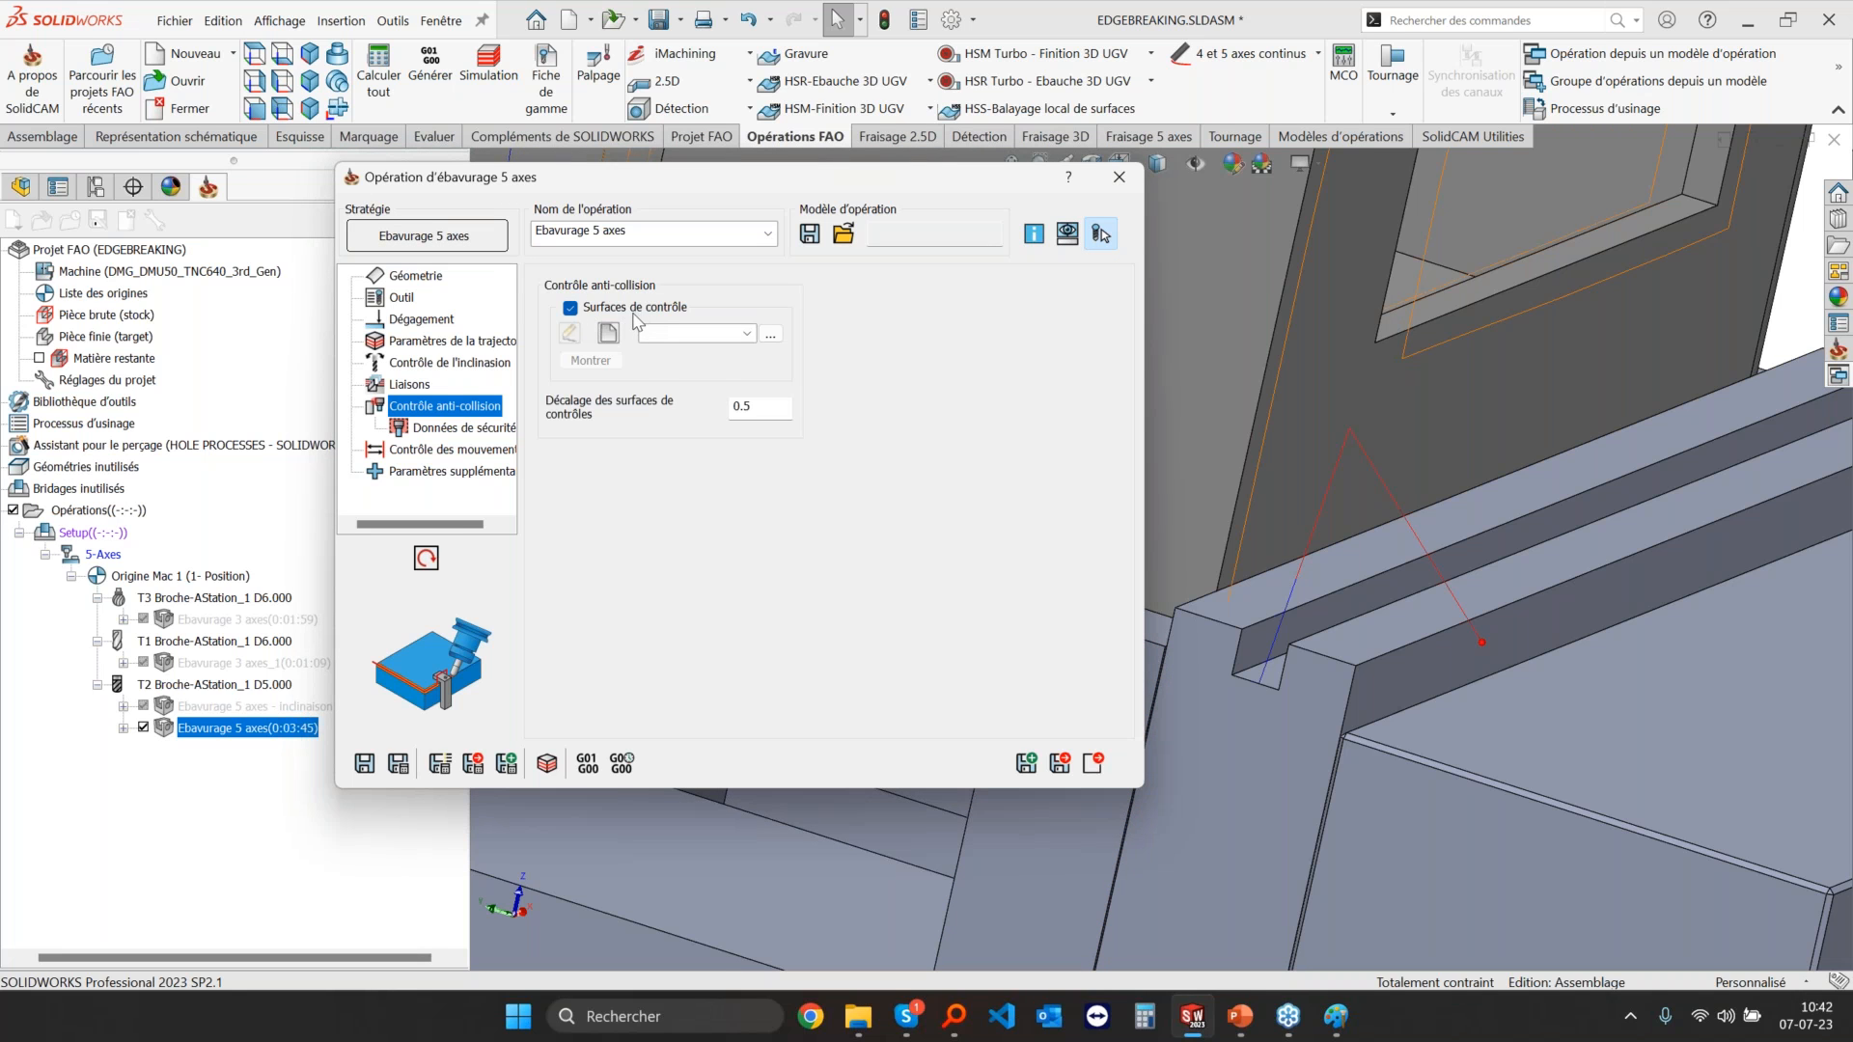
pyautogui.click(770, 334)
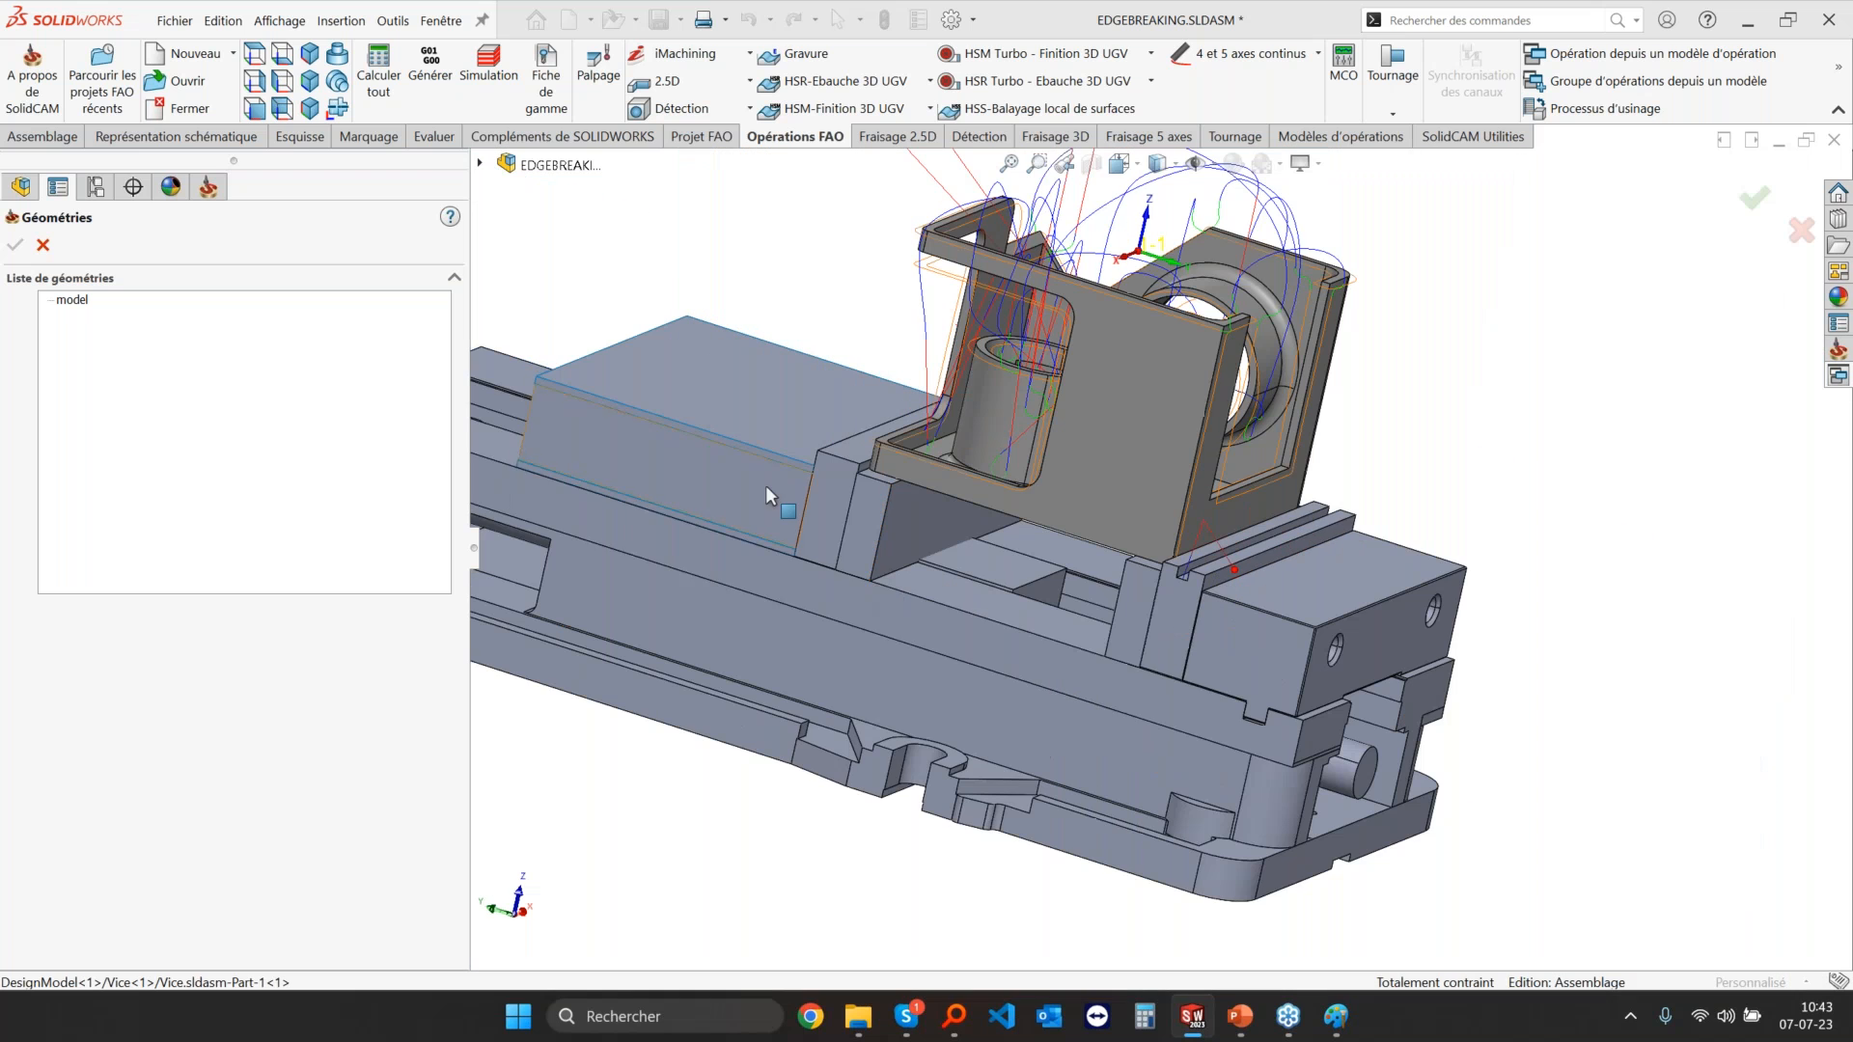
pyautogui.click(766, 487)
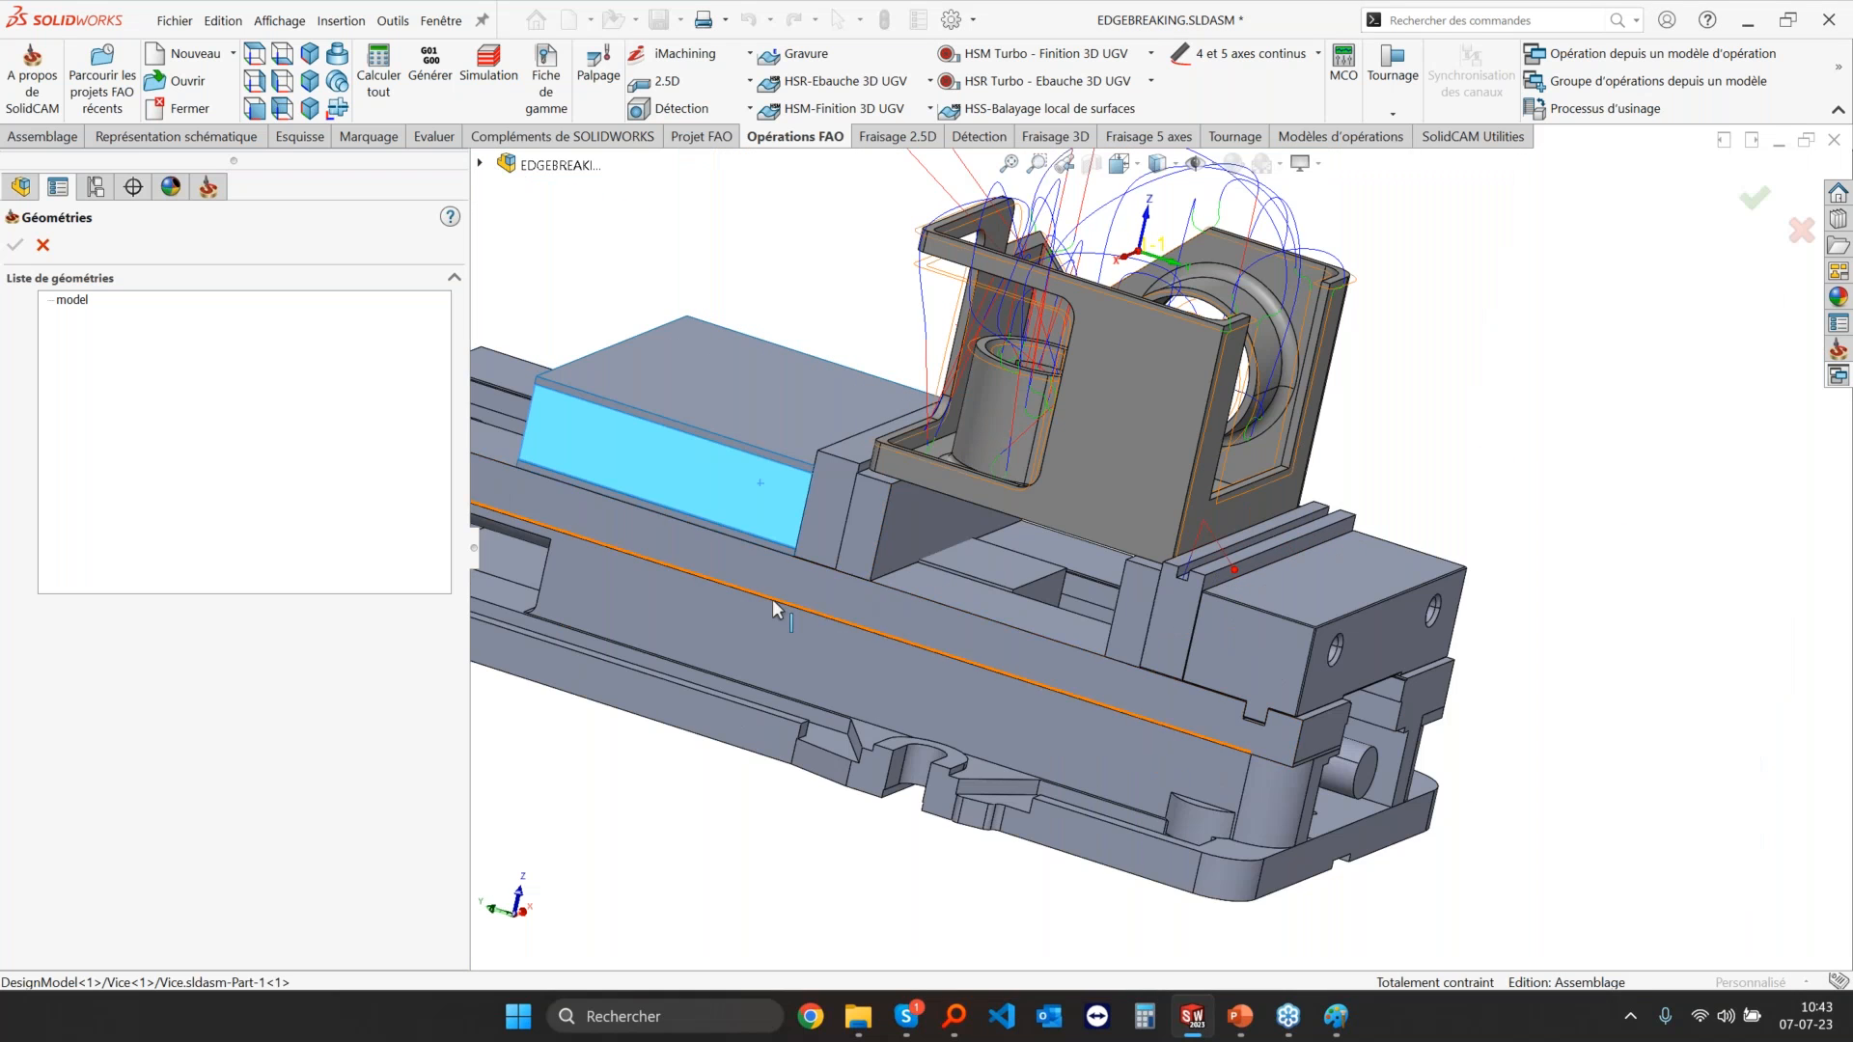
pyautogui.click(1168, 591)
pyautogui.click(1241, 563)
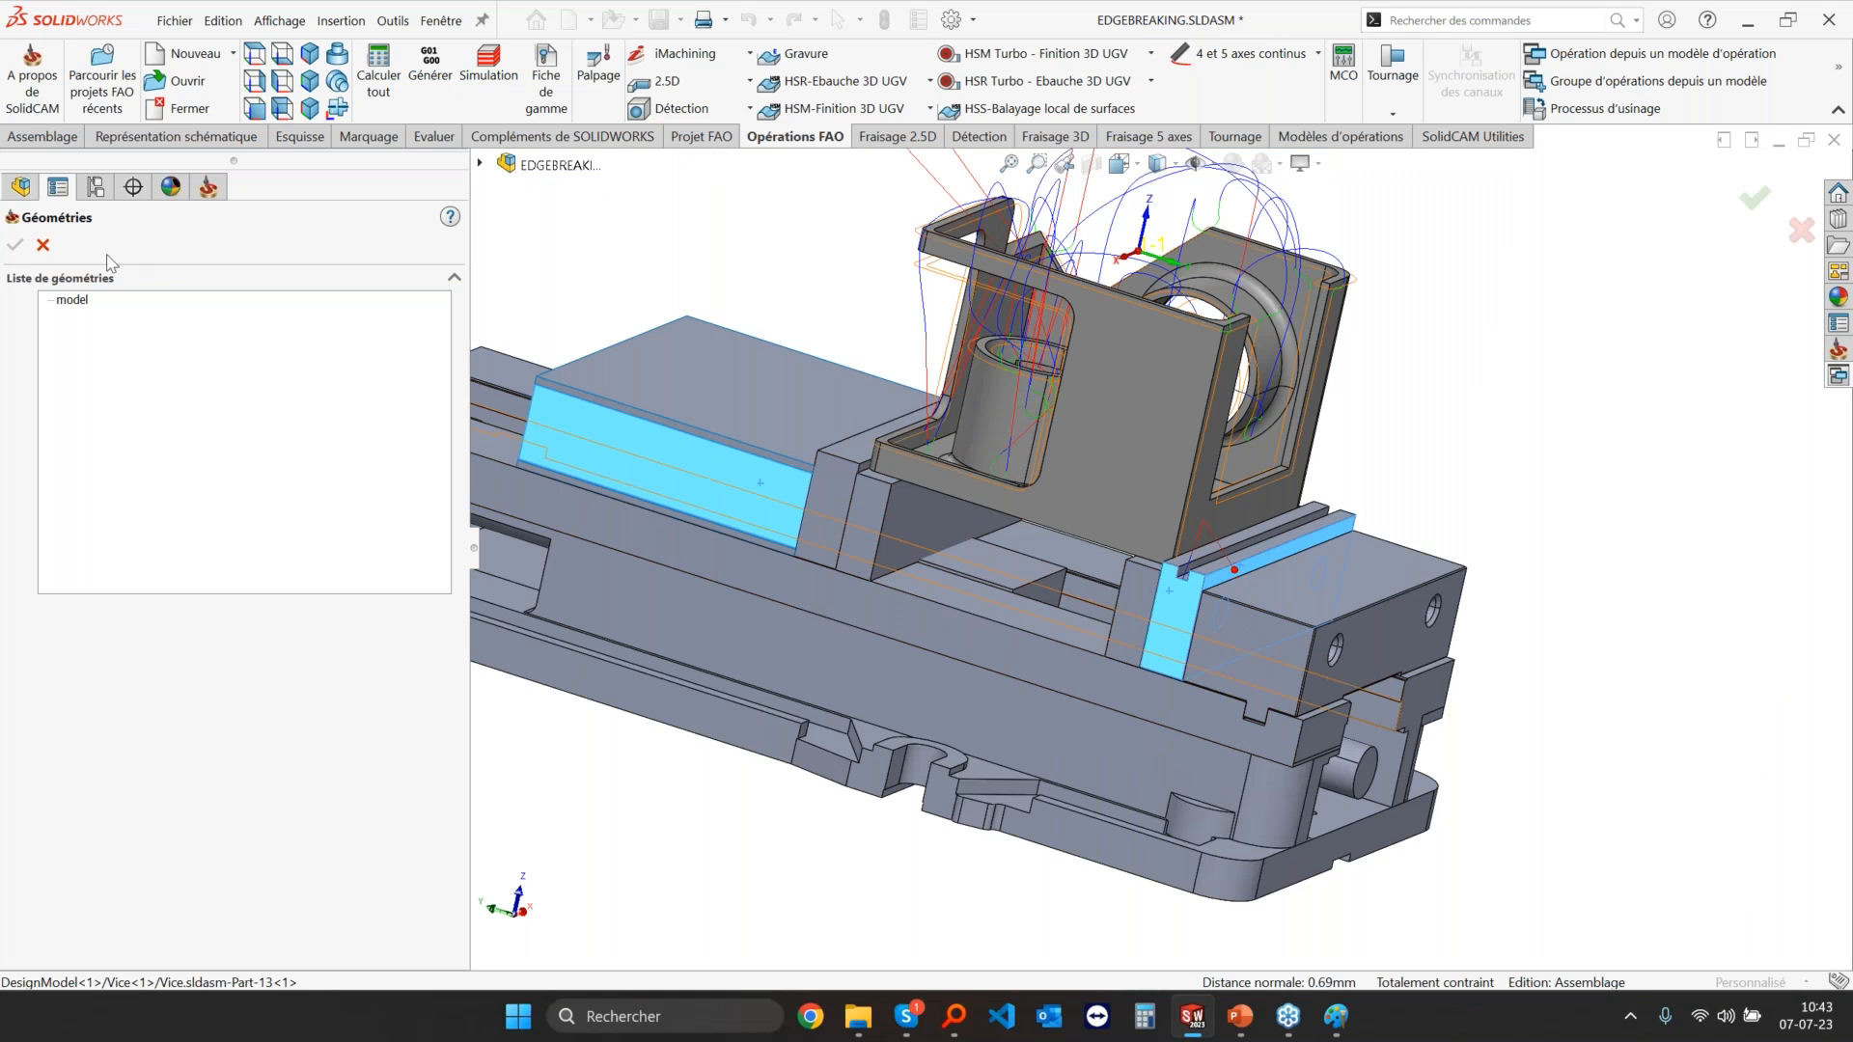
pyautogui.click(72, 300)
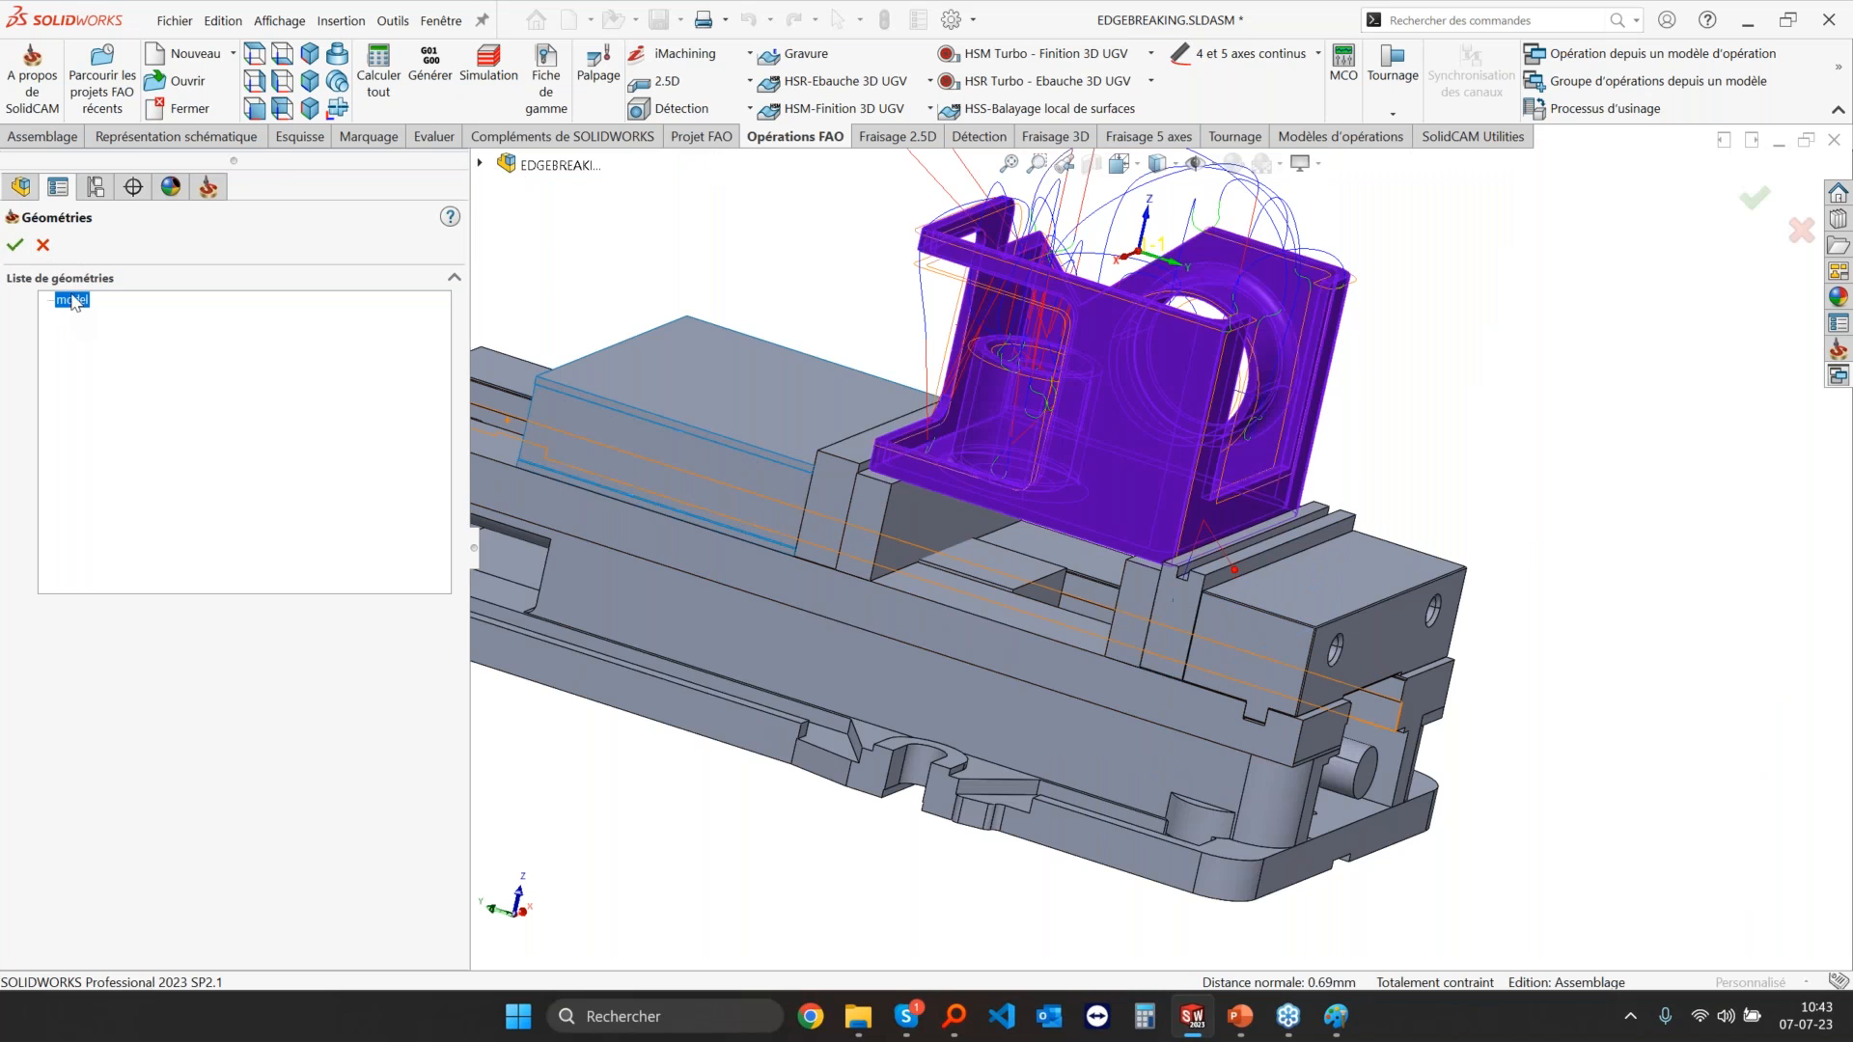
pyautogui.click(54, 248)
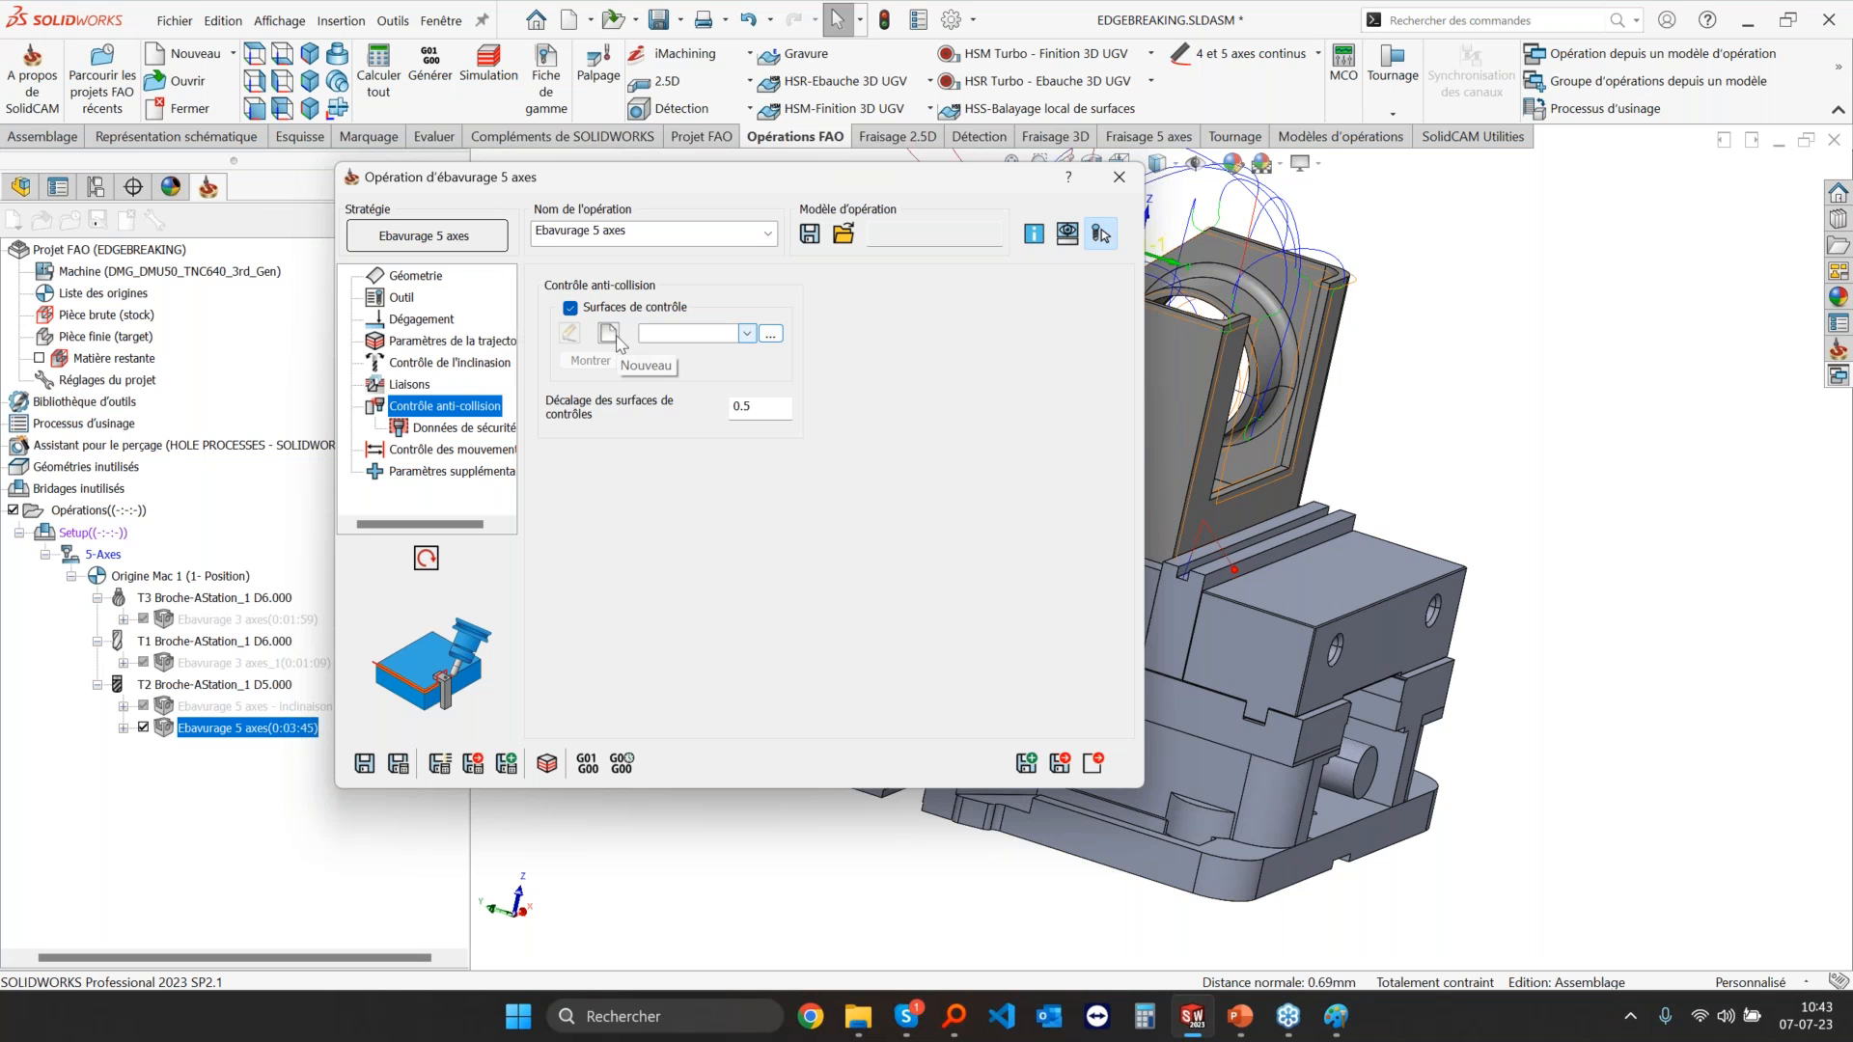
# Step: Start a new Modèle geometry for the collision control surfaces
pyautogui.click(614, 336)
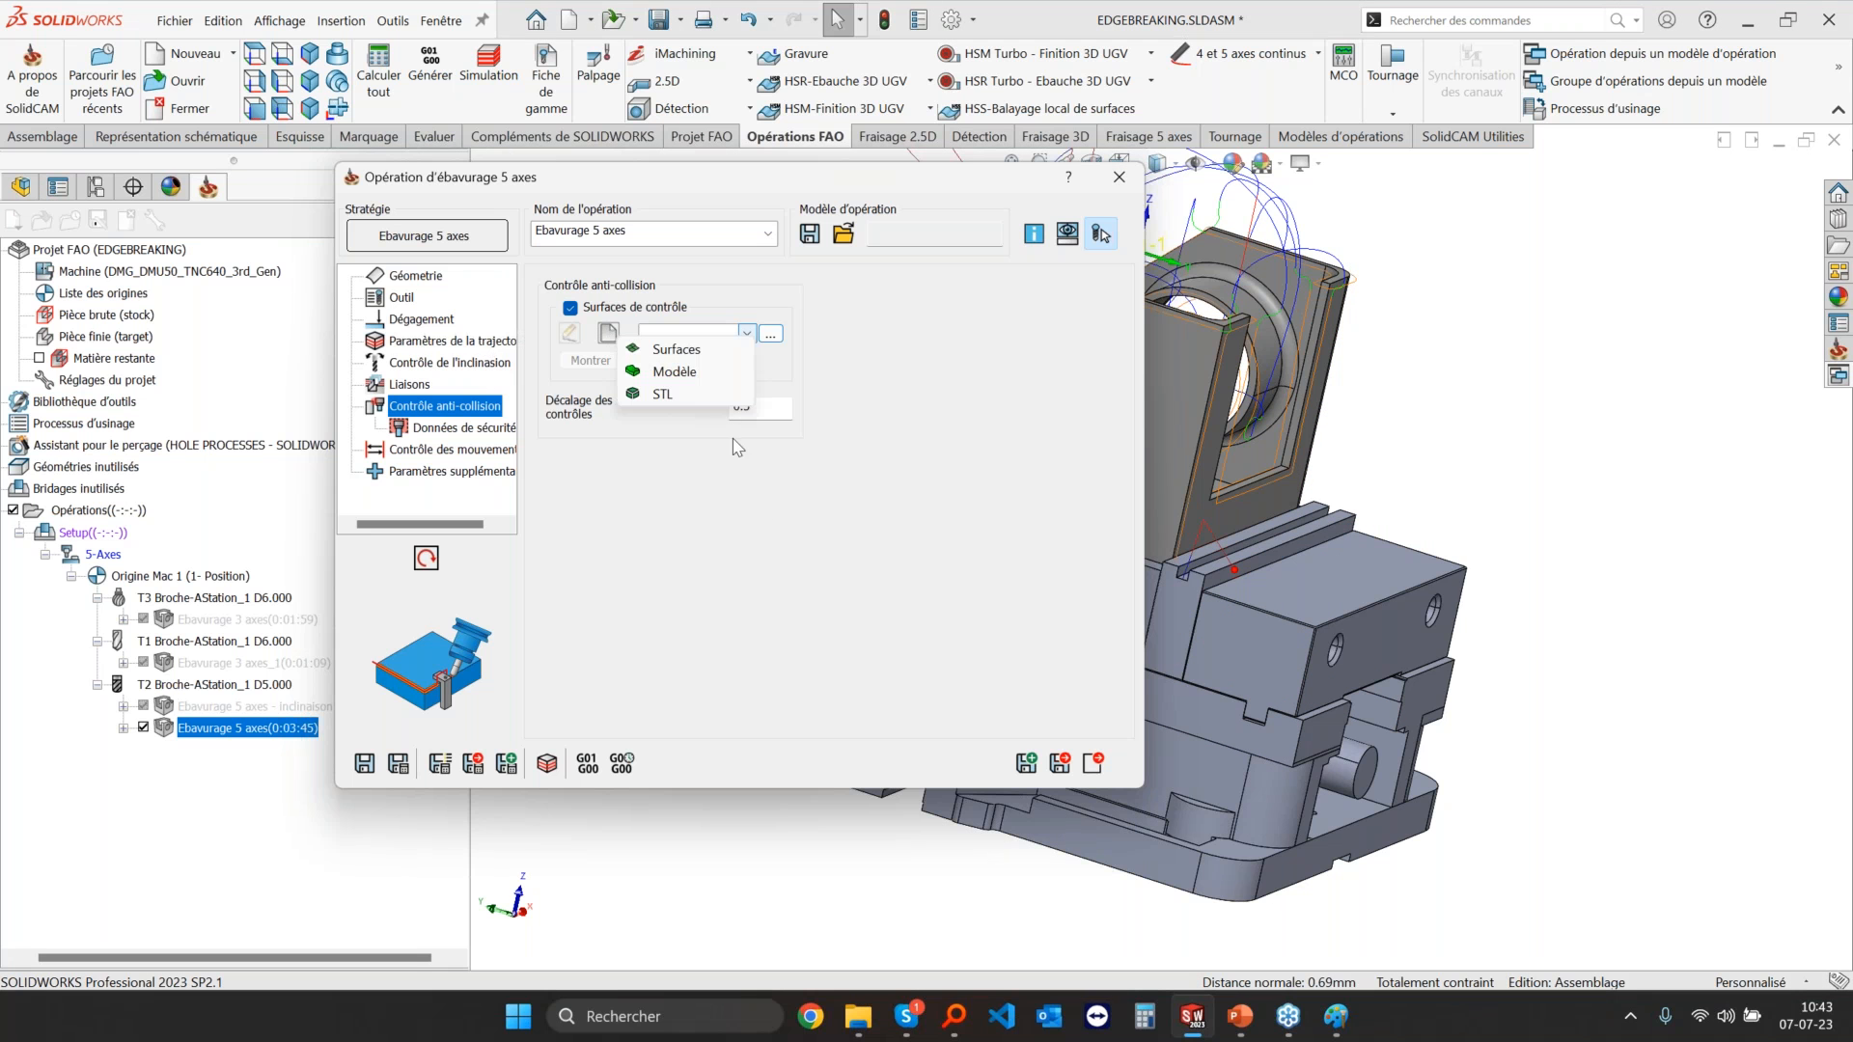
pyautogui.click(691, 379)
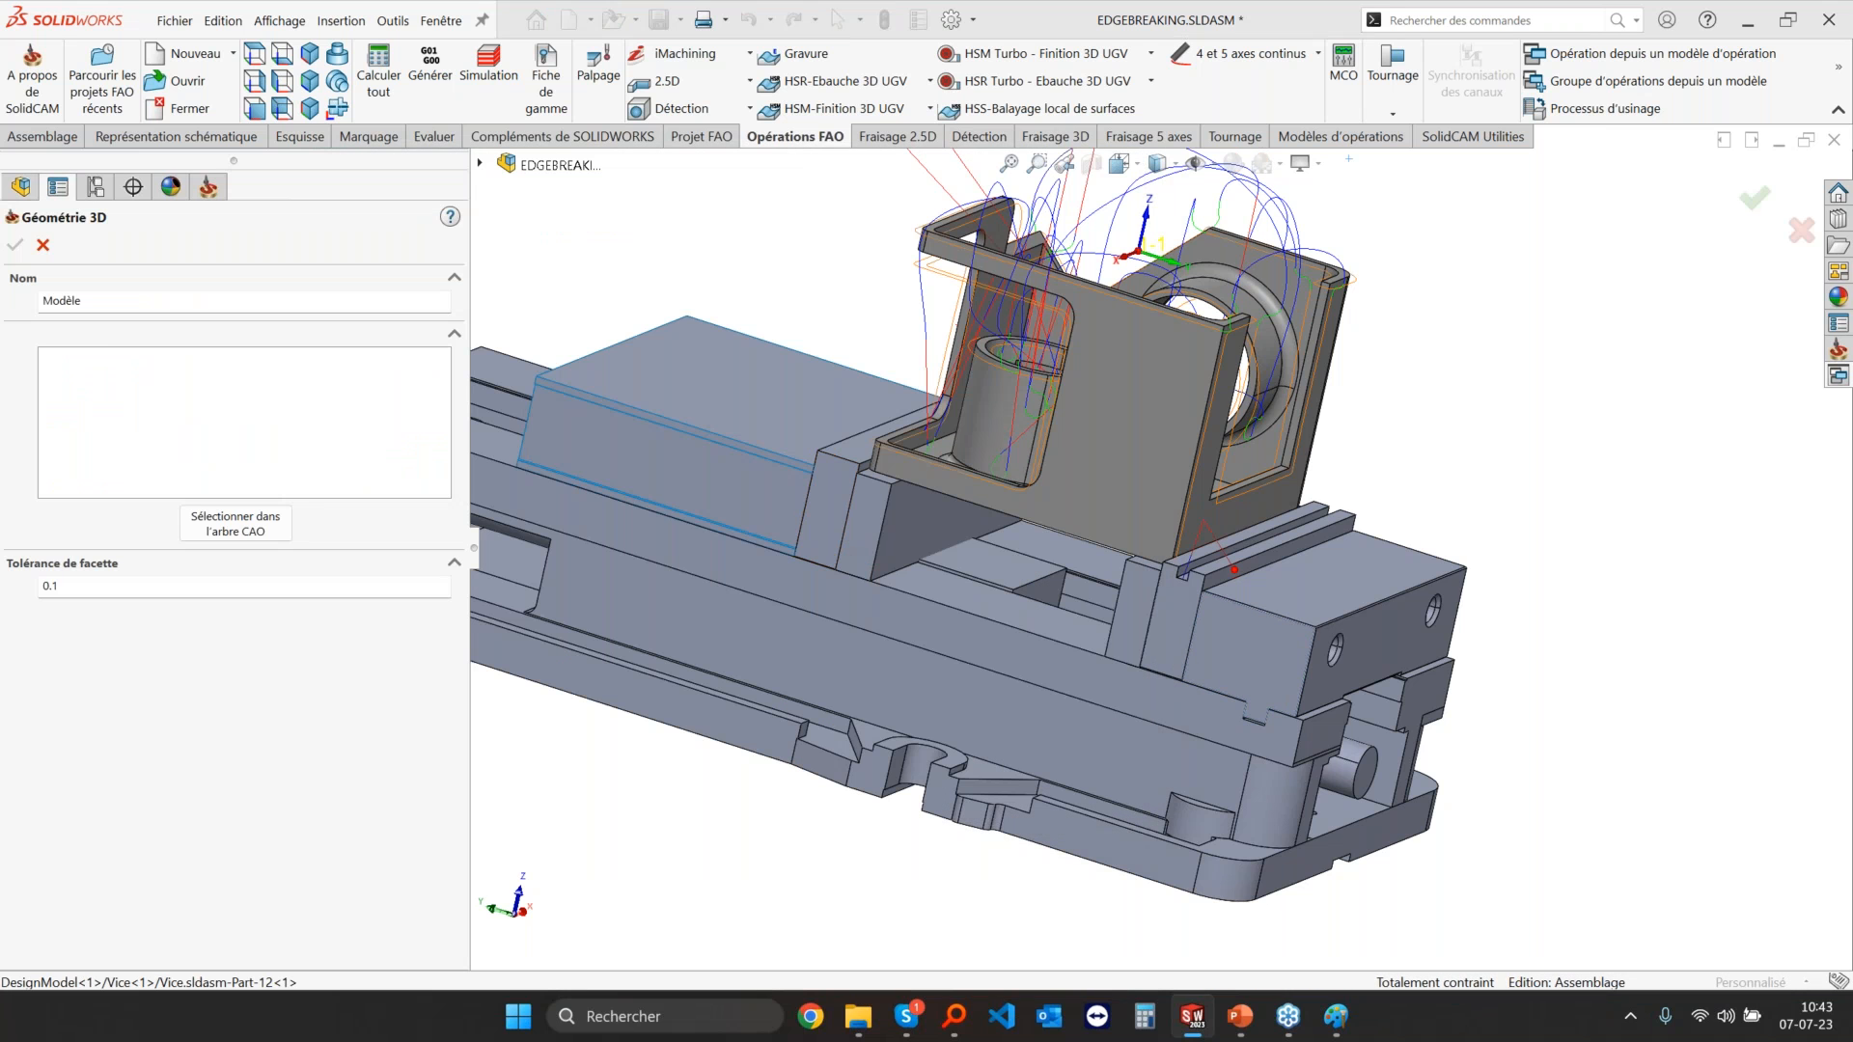
pyautogui.click(1245, 648)
pyautogui.click(1166, 645)
pyautogui.click(1114, 675)
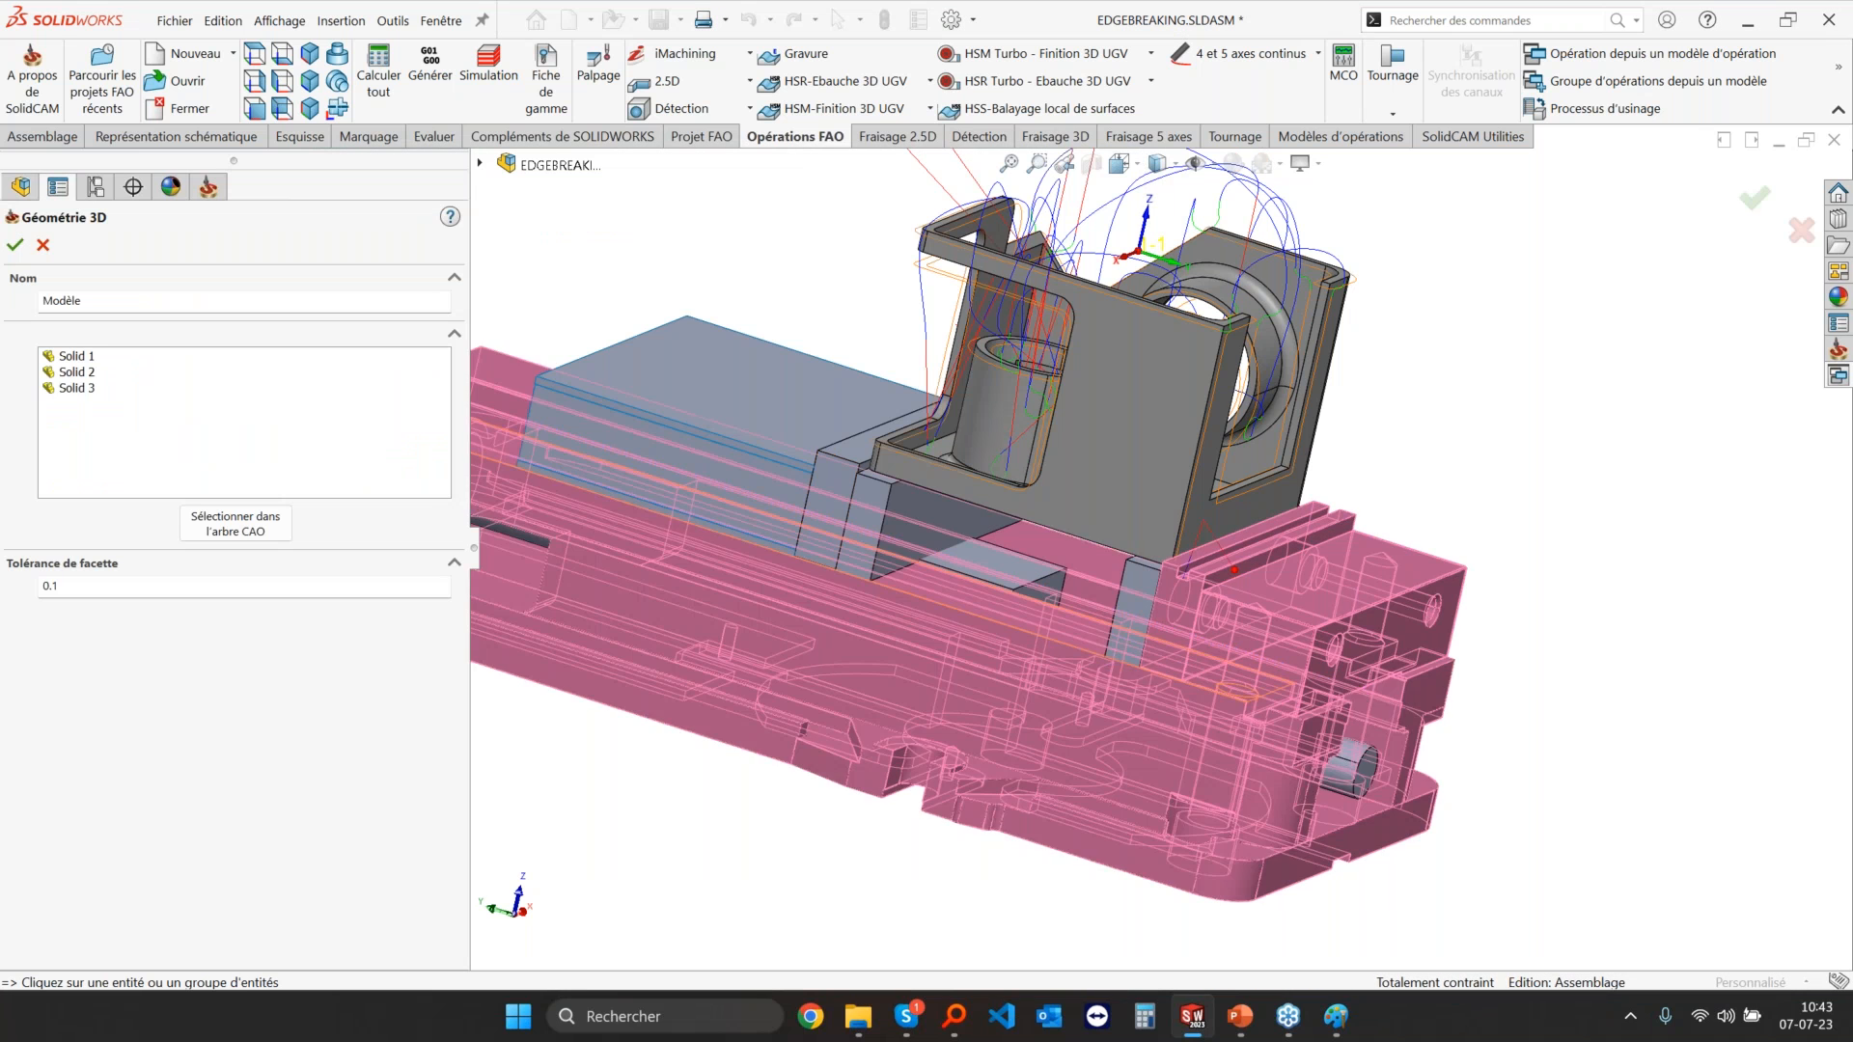
pyautogui.scroll(2, 754, 514)
pyautogui.rightClick(76, 358)
pyautogui.click(141, 384)
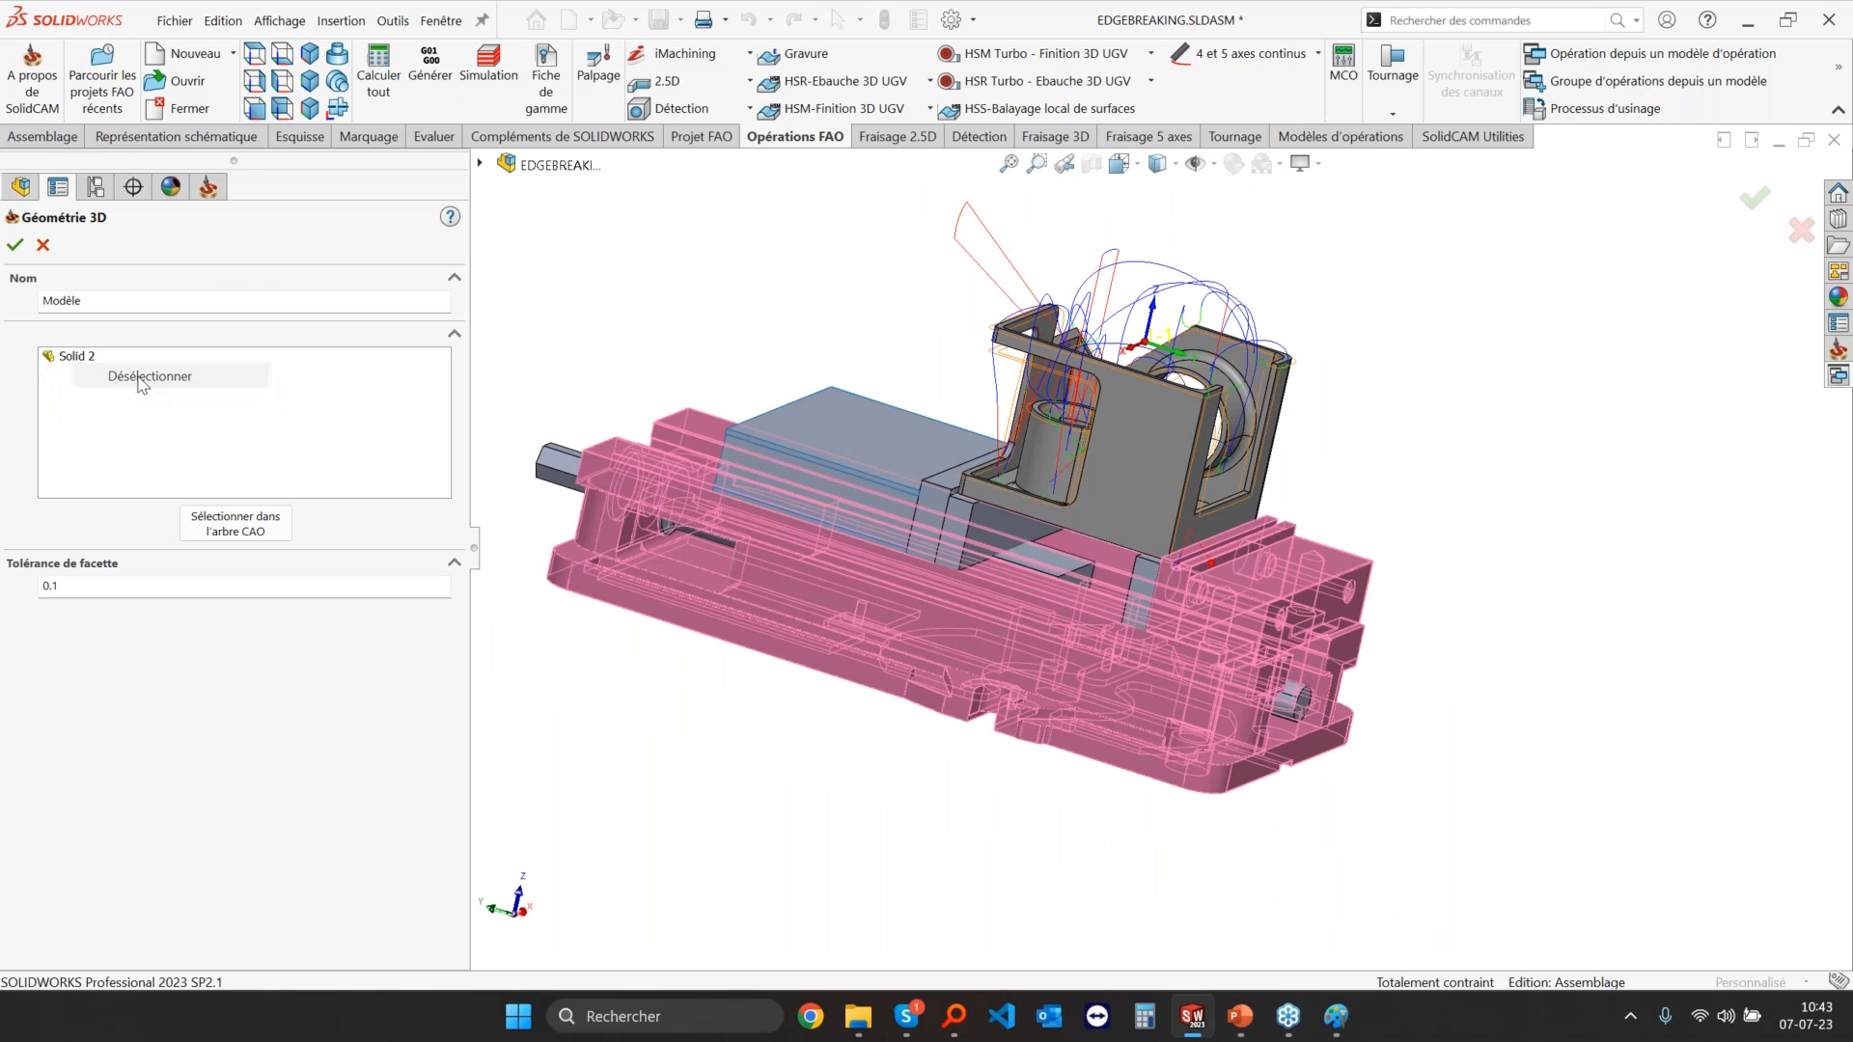
pyautogui.rightClick(86, 370)
pyautogui.click(141, 409)
# Step: Select the whole Vice subassembly of the DesignModel from the CAD tree as the 3D geometry named Modèle
pyautogui.click(266, 522)
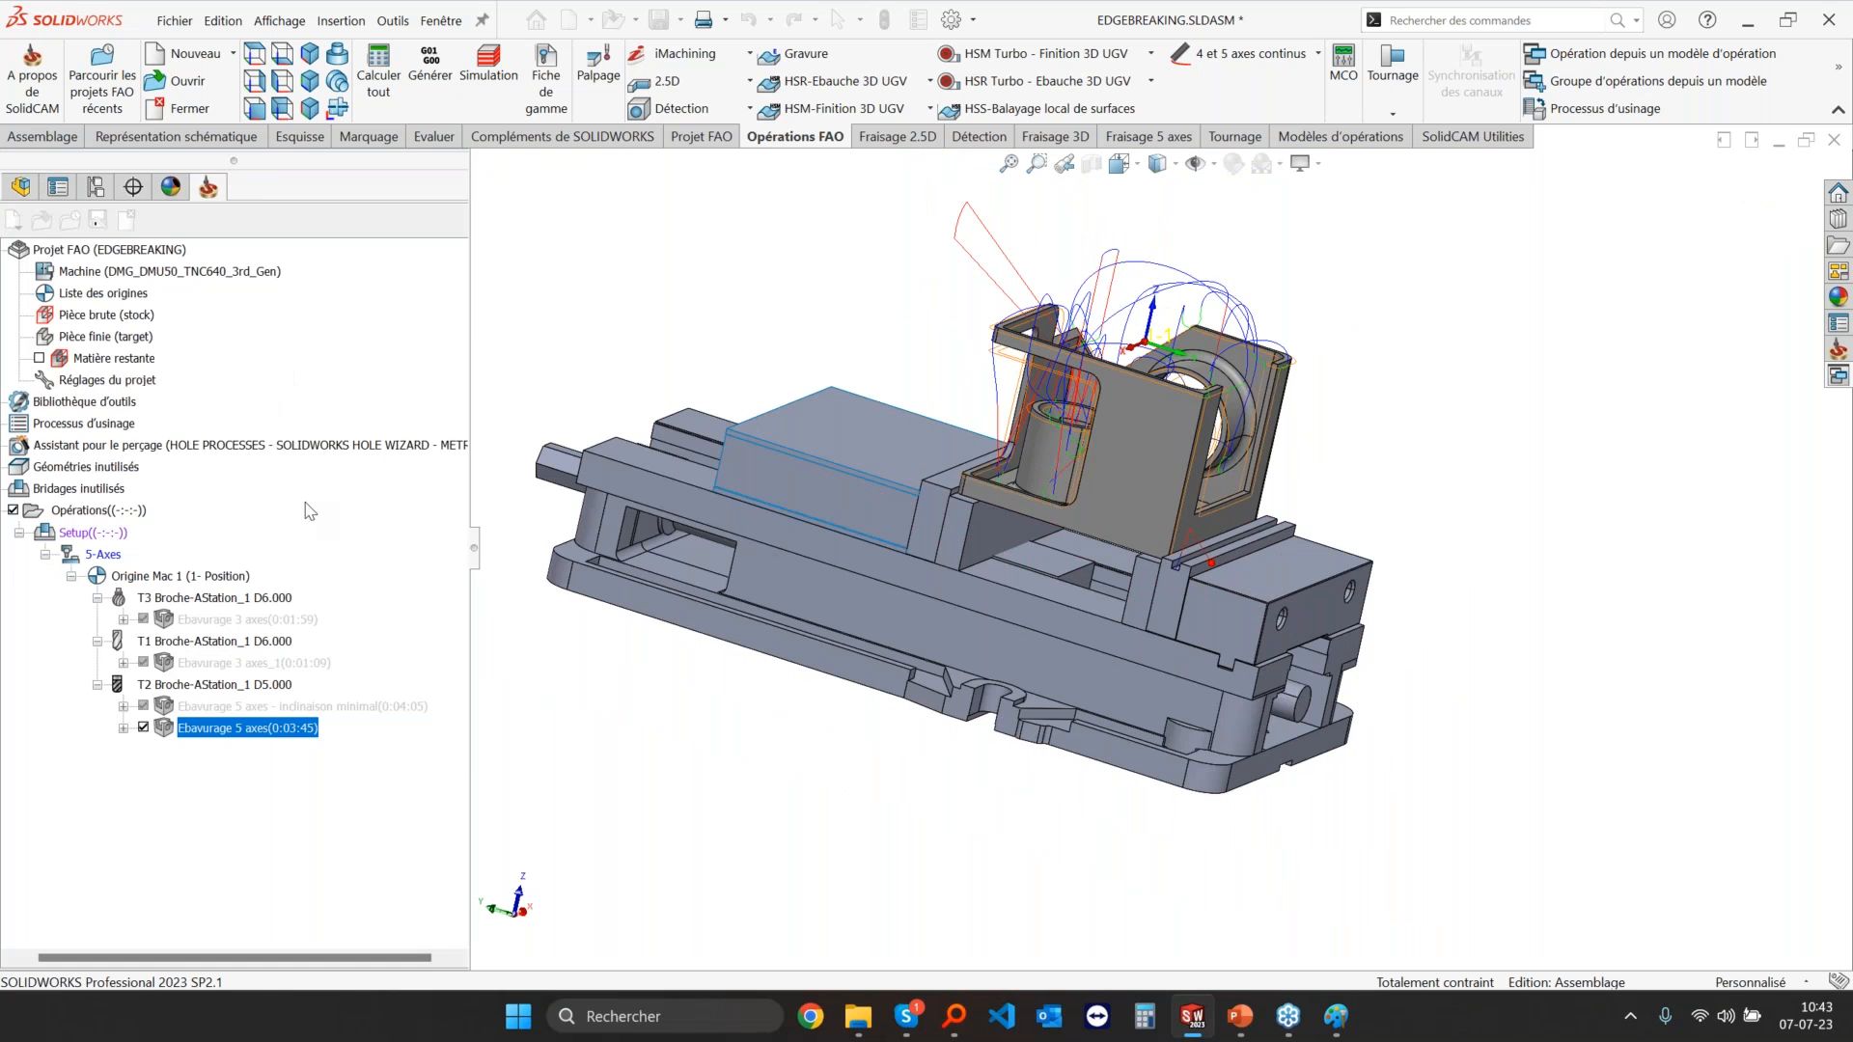
pyautogui.click(479, 163)
pyautogui.click(505, 350)
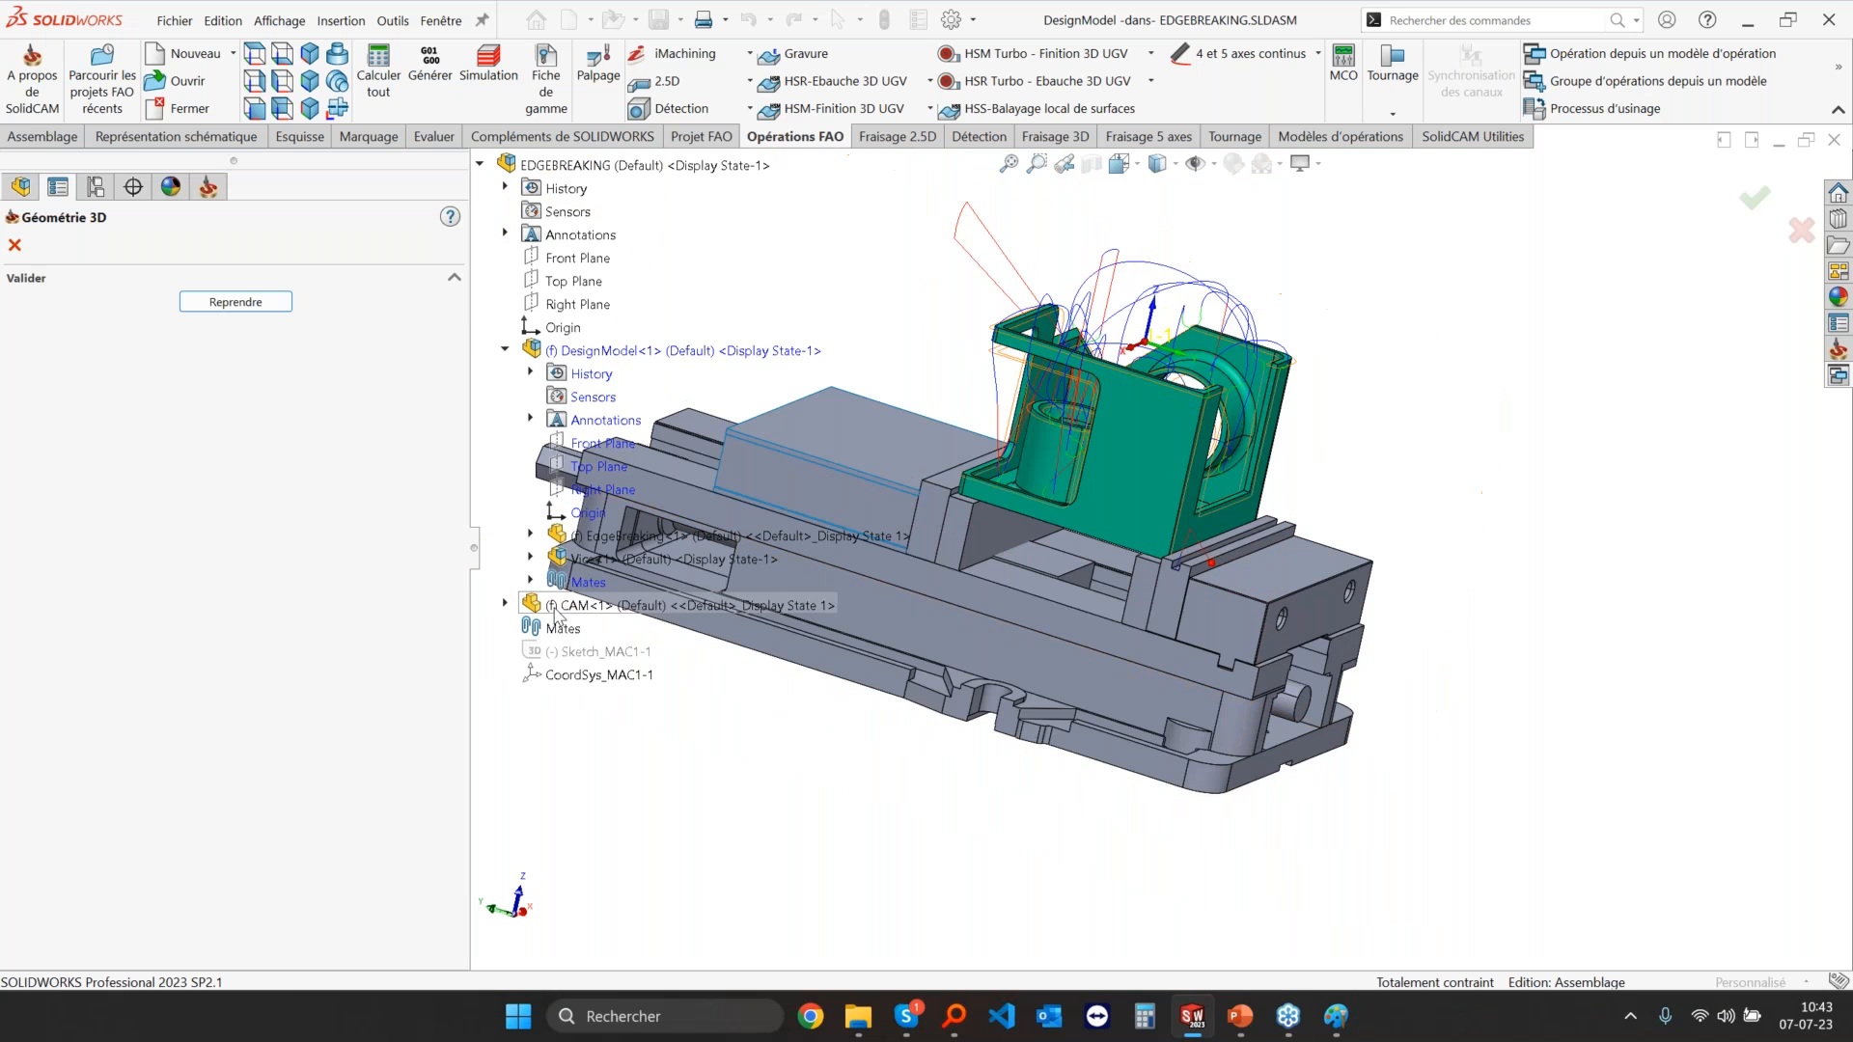
pyautogui.click(578, 558)
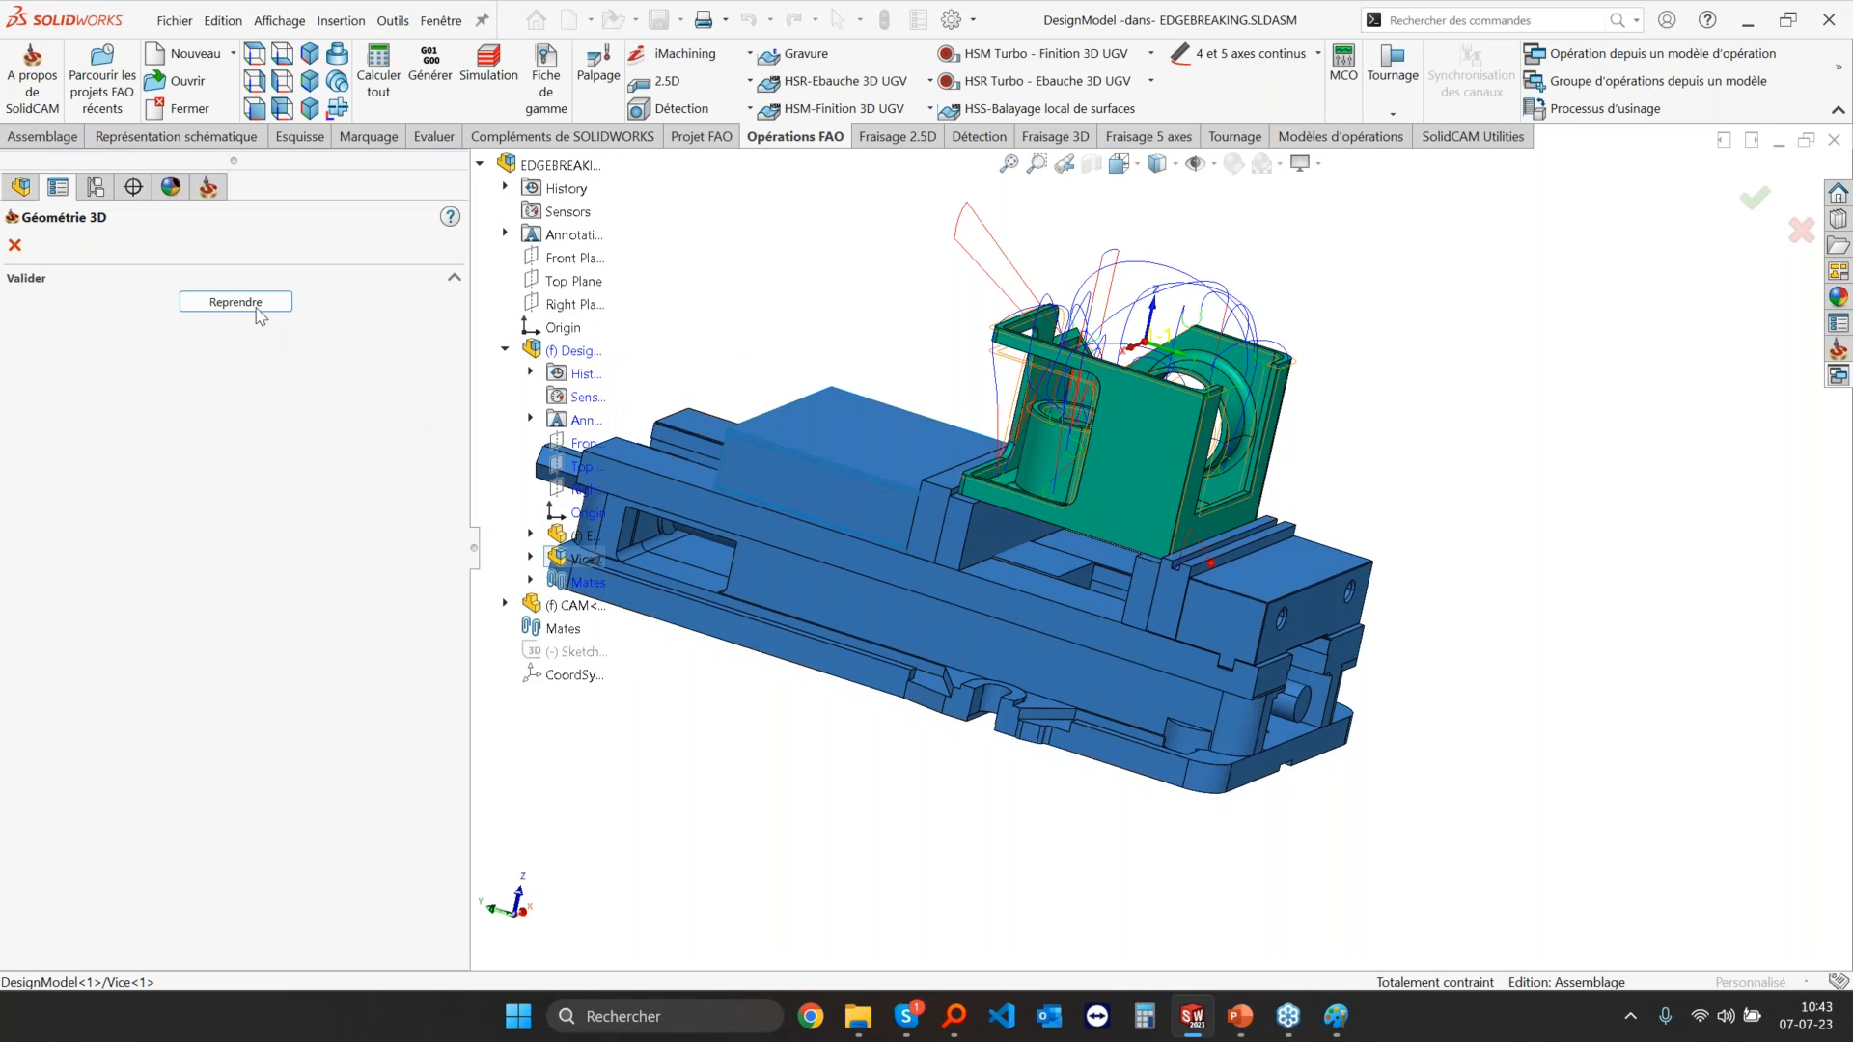
pyautogui.click(242, 302)
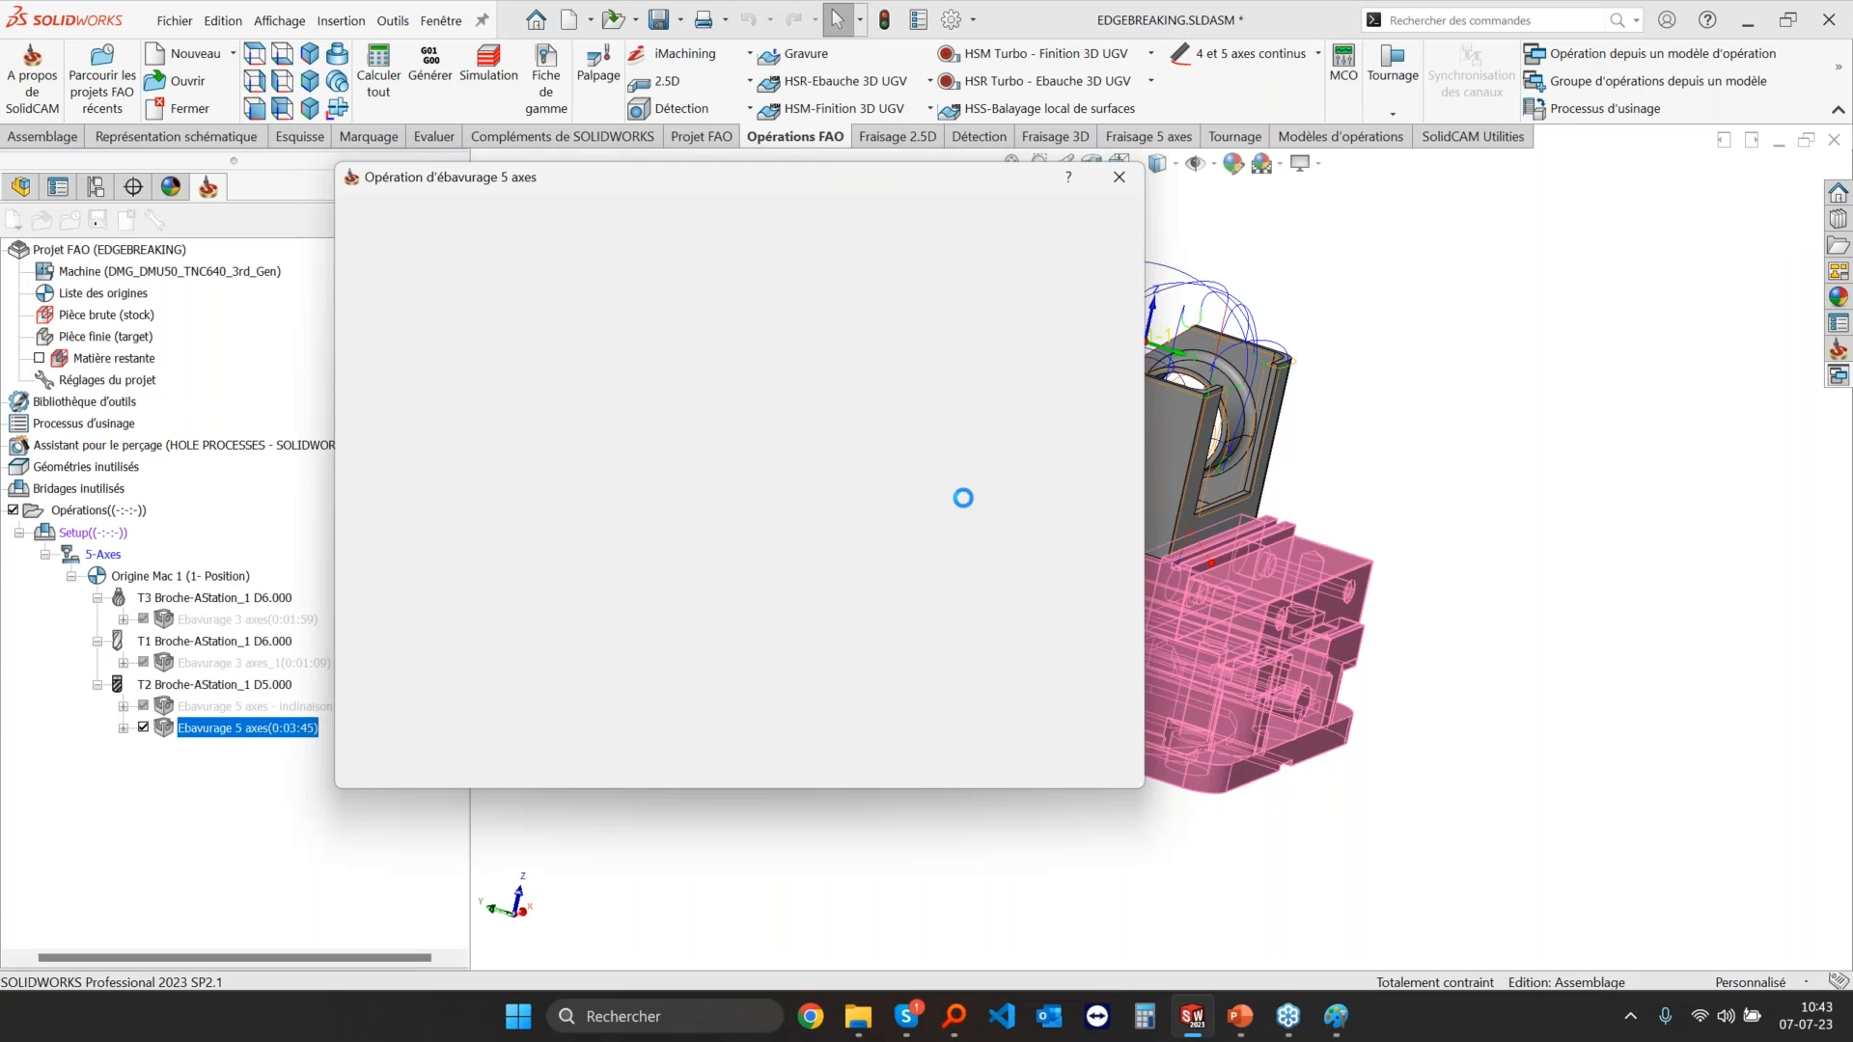
# Step: Recalculate the operation with the vise as control surfaces, and check the tool position near the jaw before exiting
pyautogui.click(398, 764)
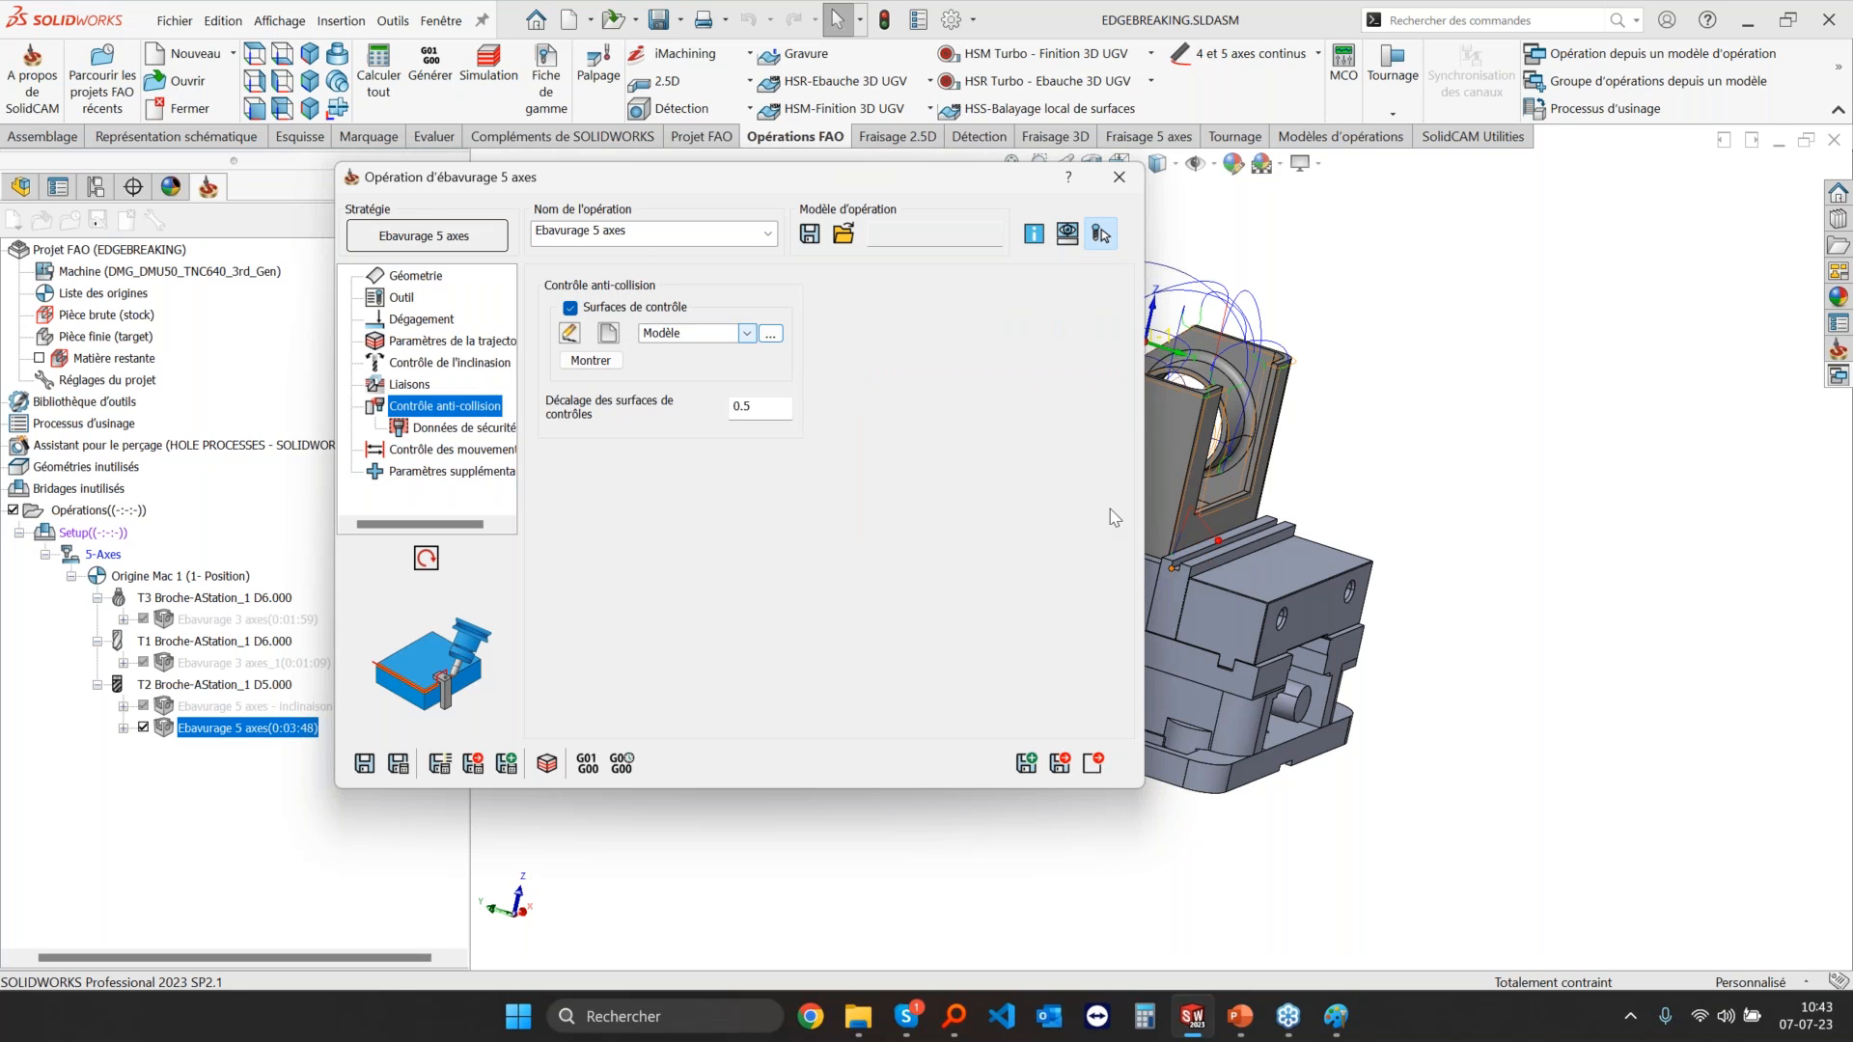
pyautogui.scroll(-5, 1114, 518)
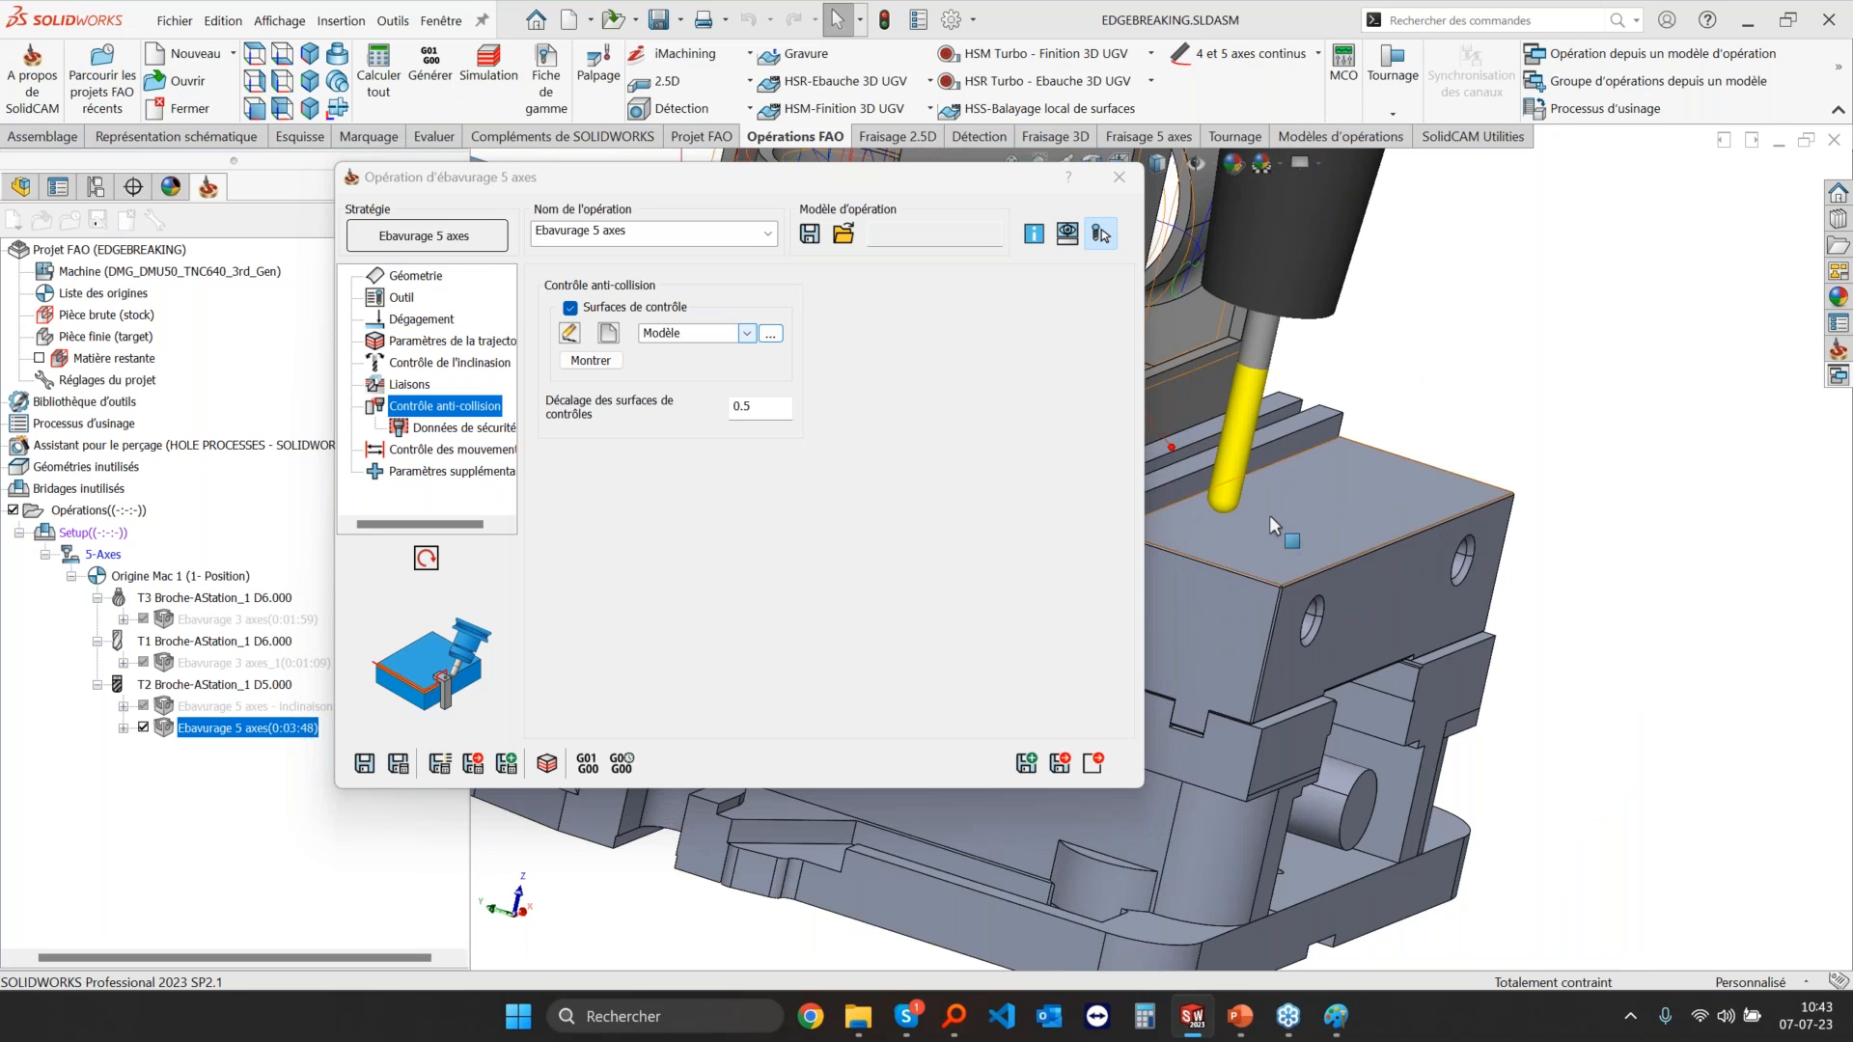
pyautogui.scroll(-6, 1270, 524)
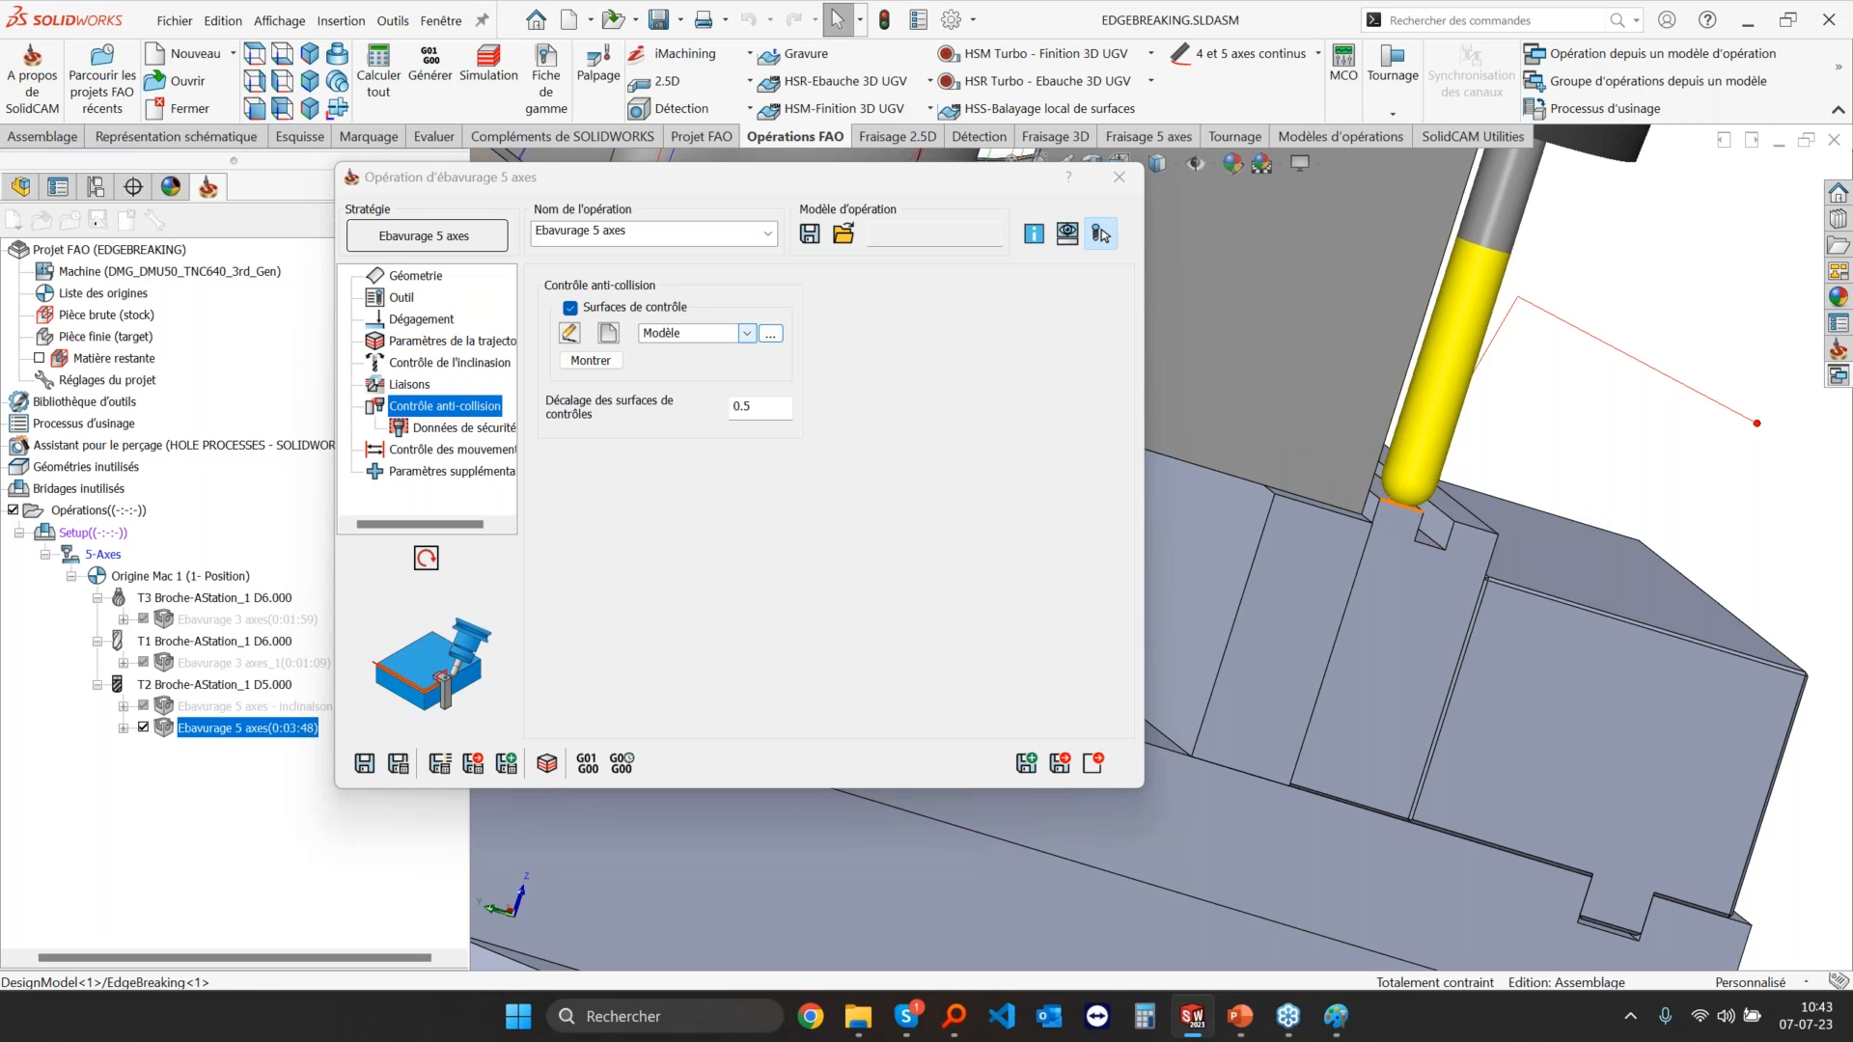
pyautogui.click(781, 407)
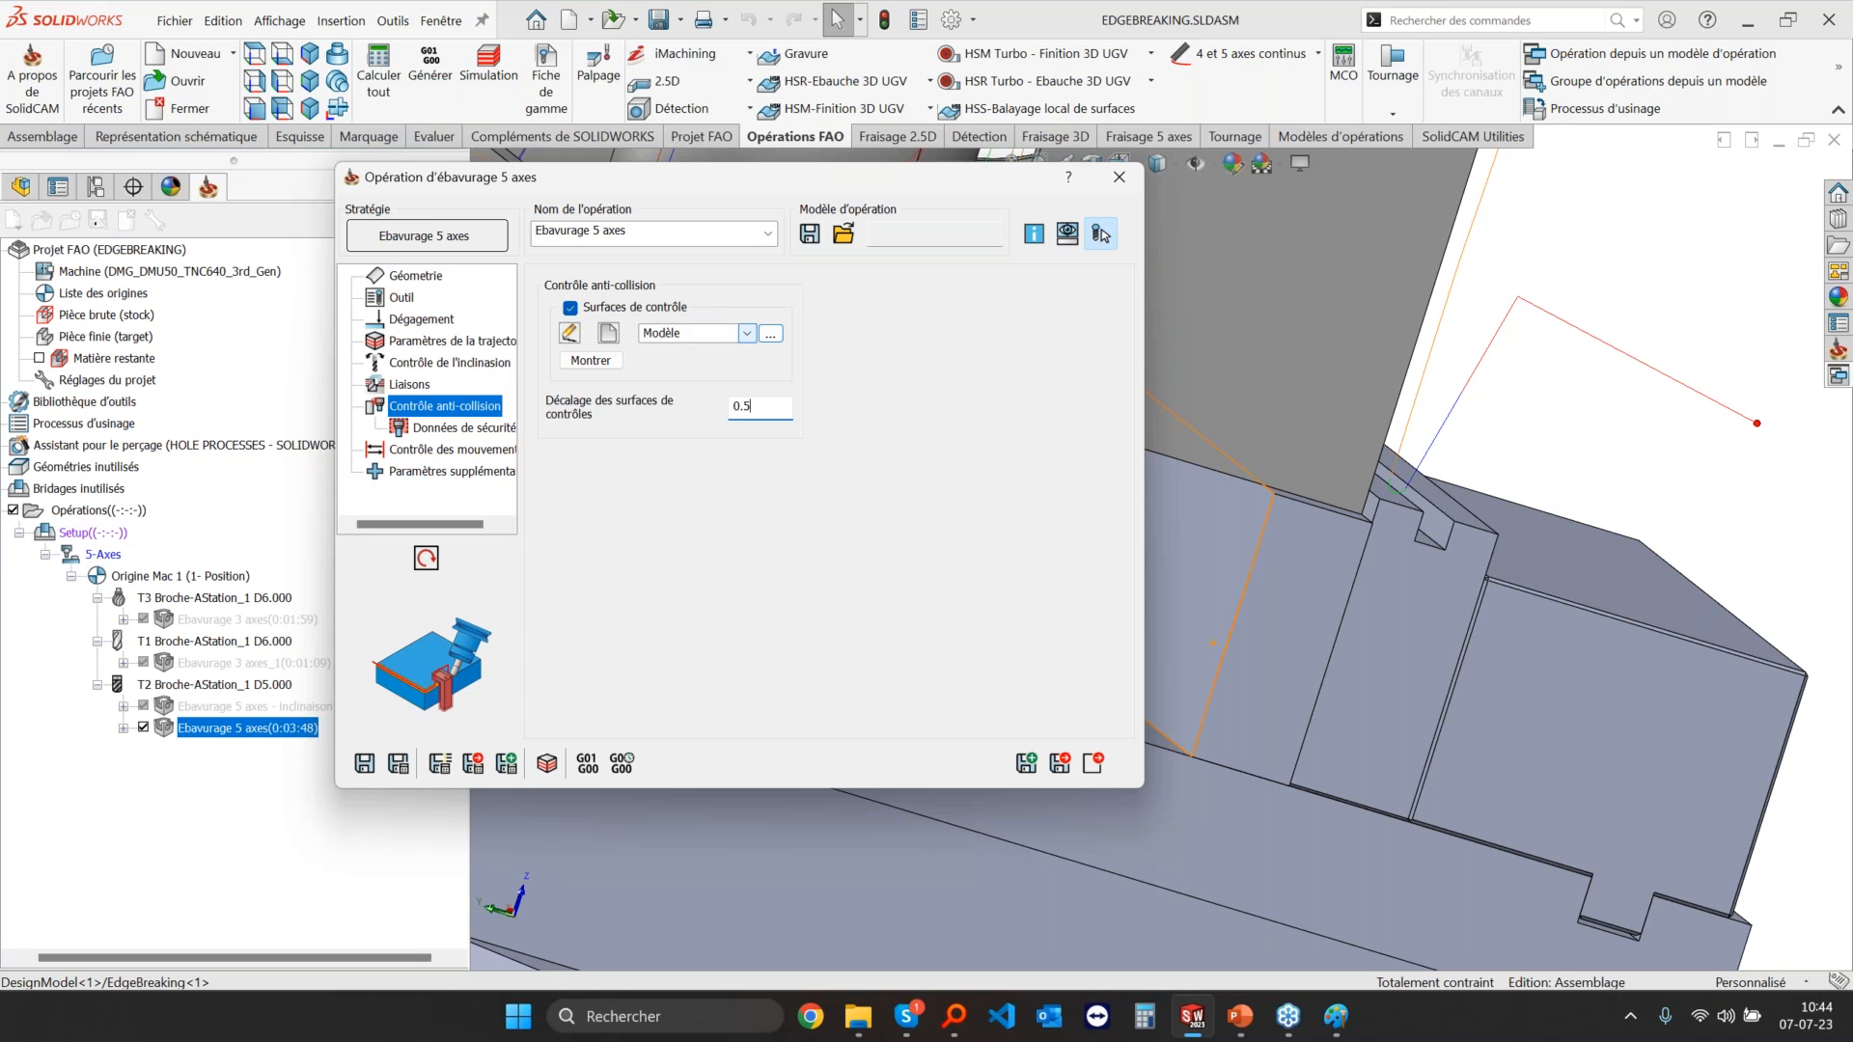
pyautogui.click(1092, 765)
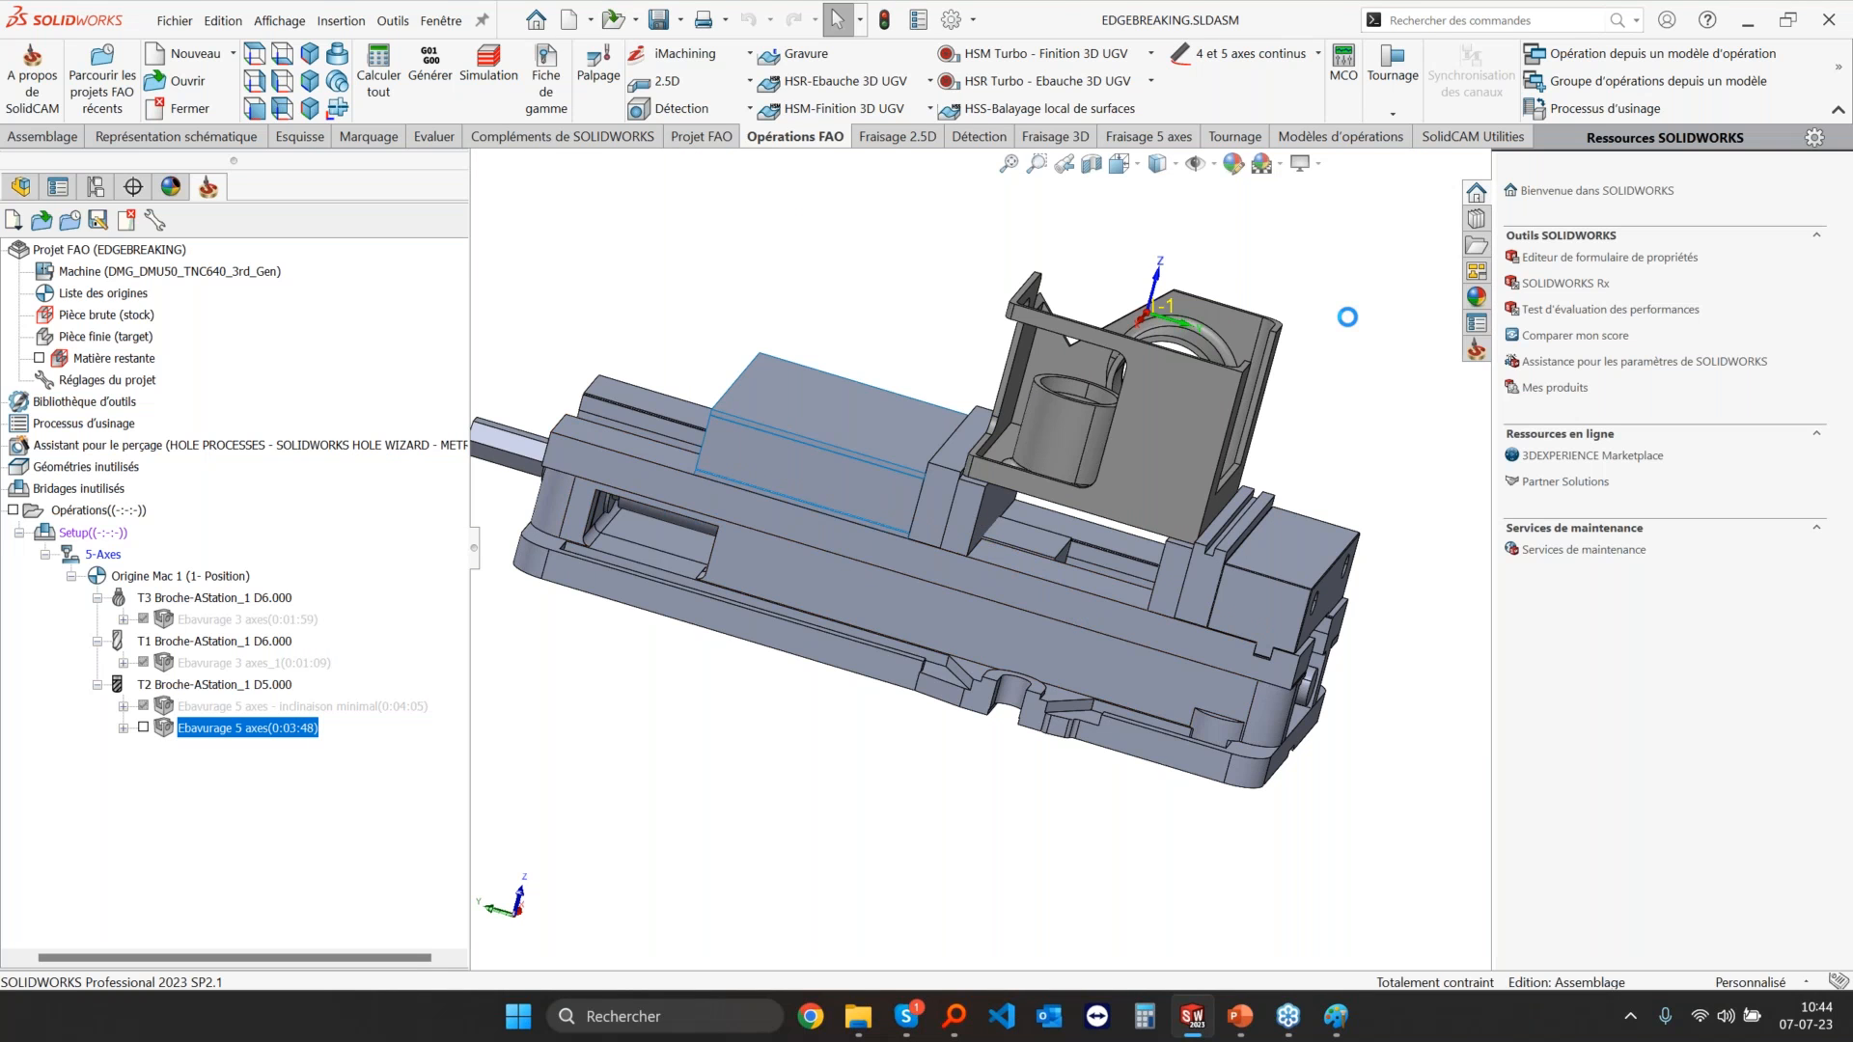
# Step: Open the EDGEBREAKING_ROTARY machining project from the SolidCAM resources
pyautogui.click(1477, 268)
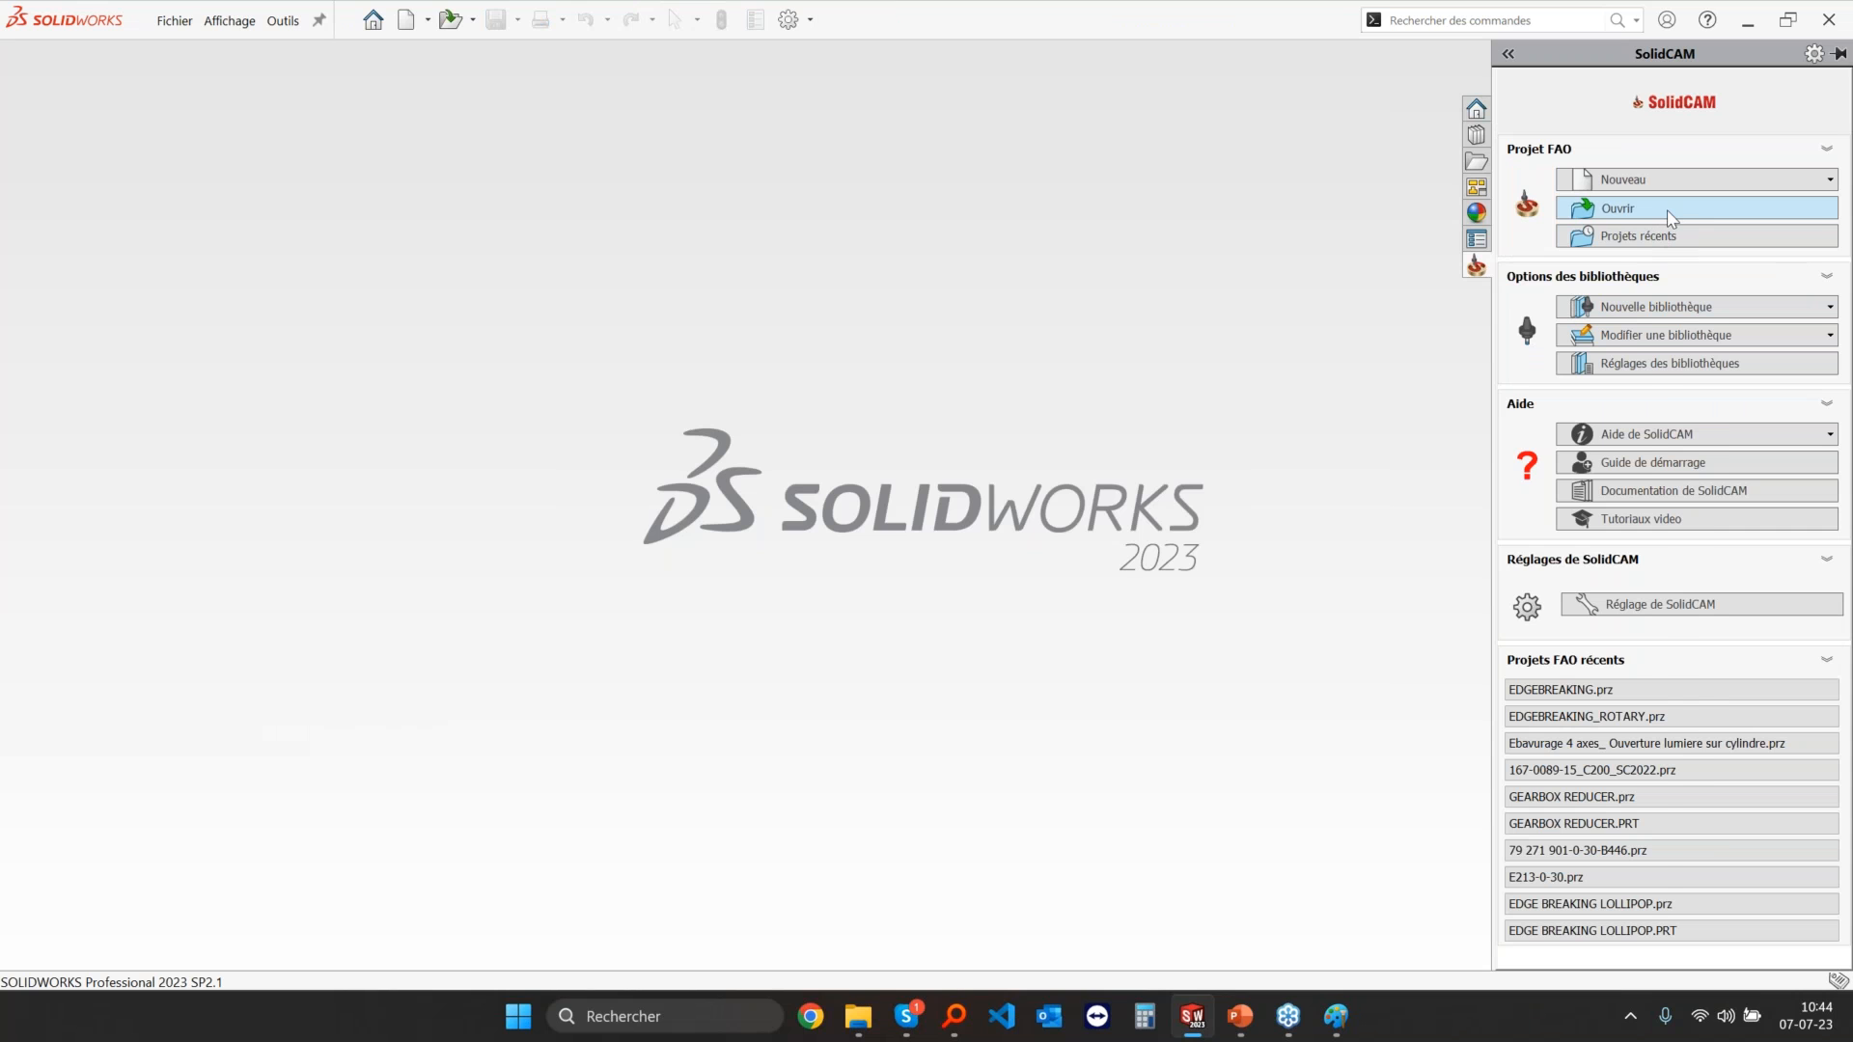
pyautogui.click(1671, 210)
pyautogui.click(823, 473)
pyautogui.click(1342, 733)
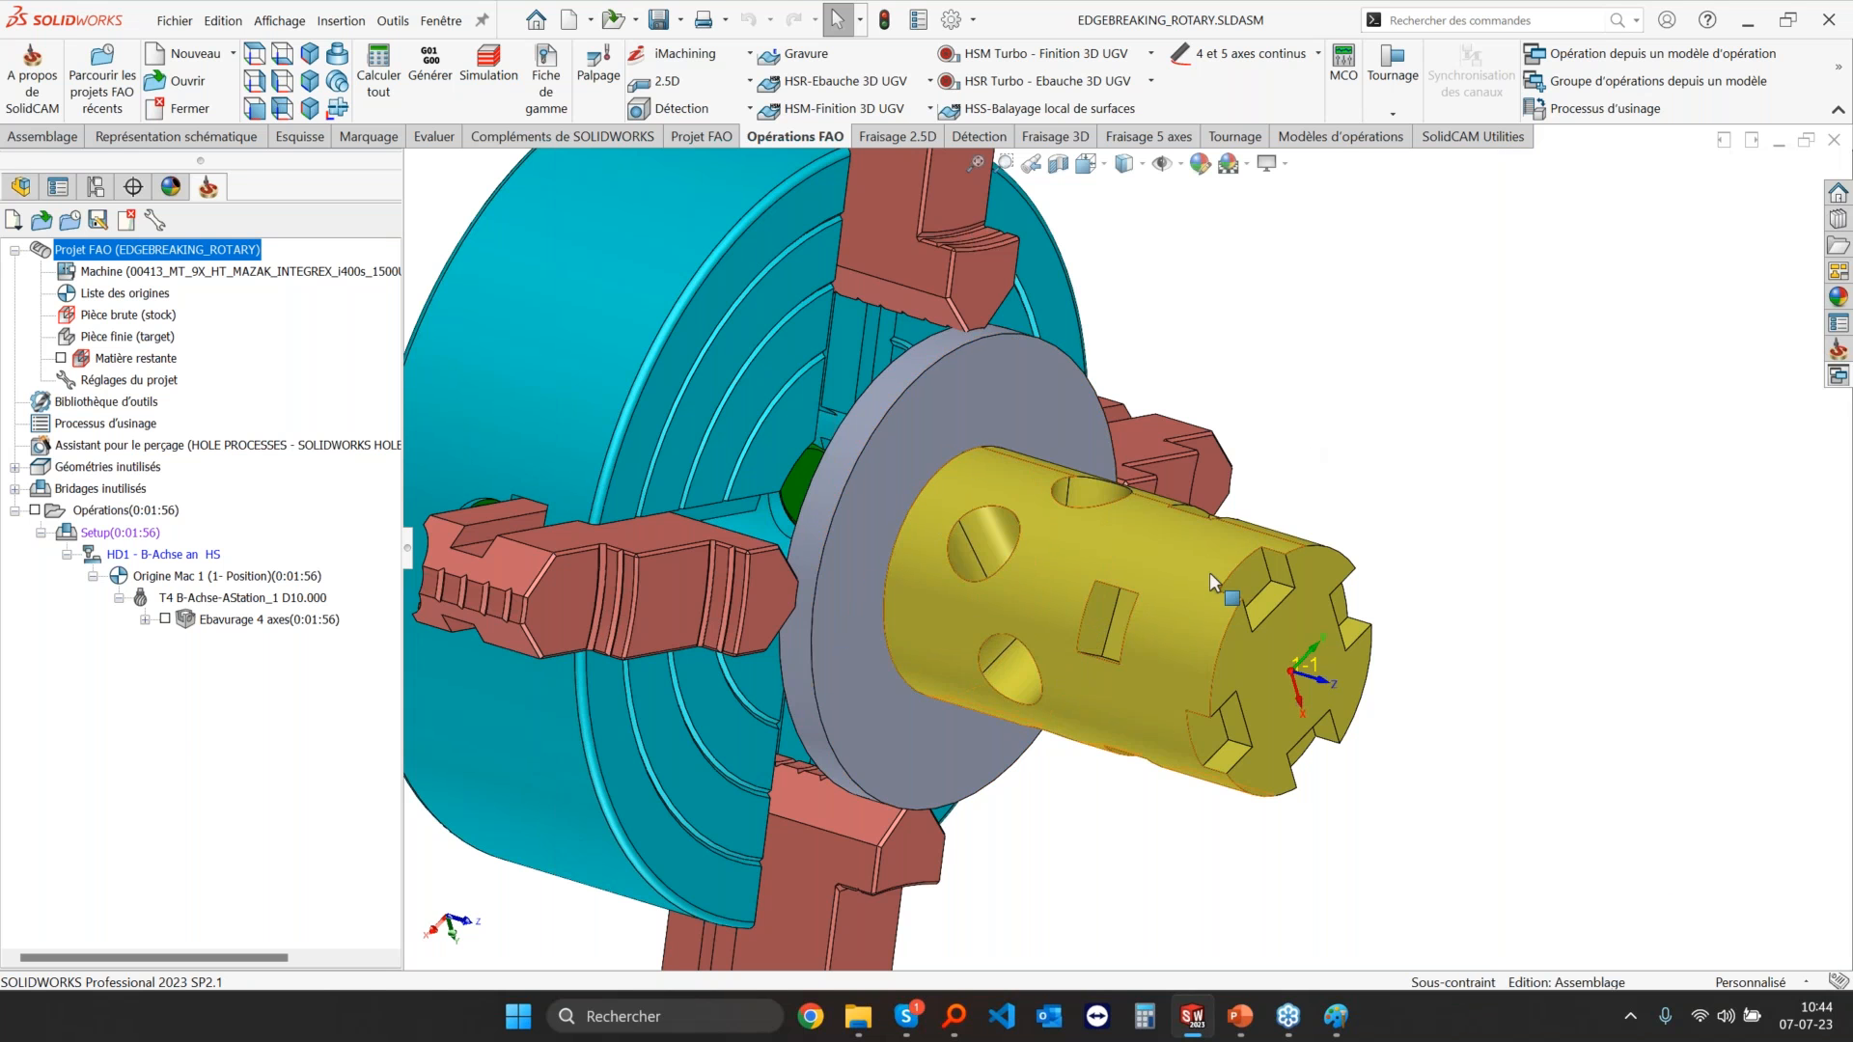
# Step: Examine the radial holes, side pockets and end notches of the EdgeBreaking_Rotary part
pyautogui.moveTo(1066, 588); pyautogui.dragTo(1255, 651, button='middle')
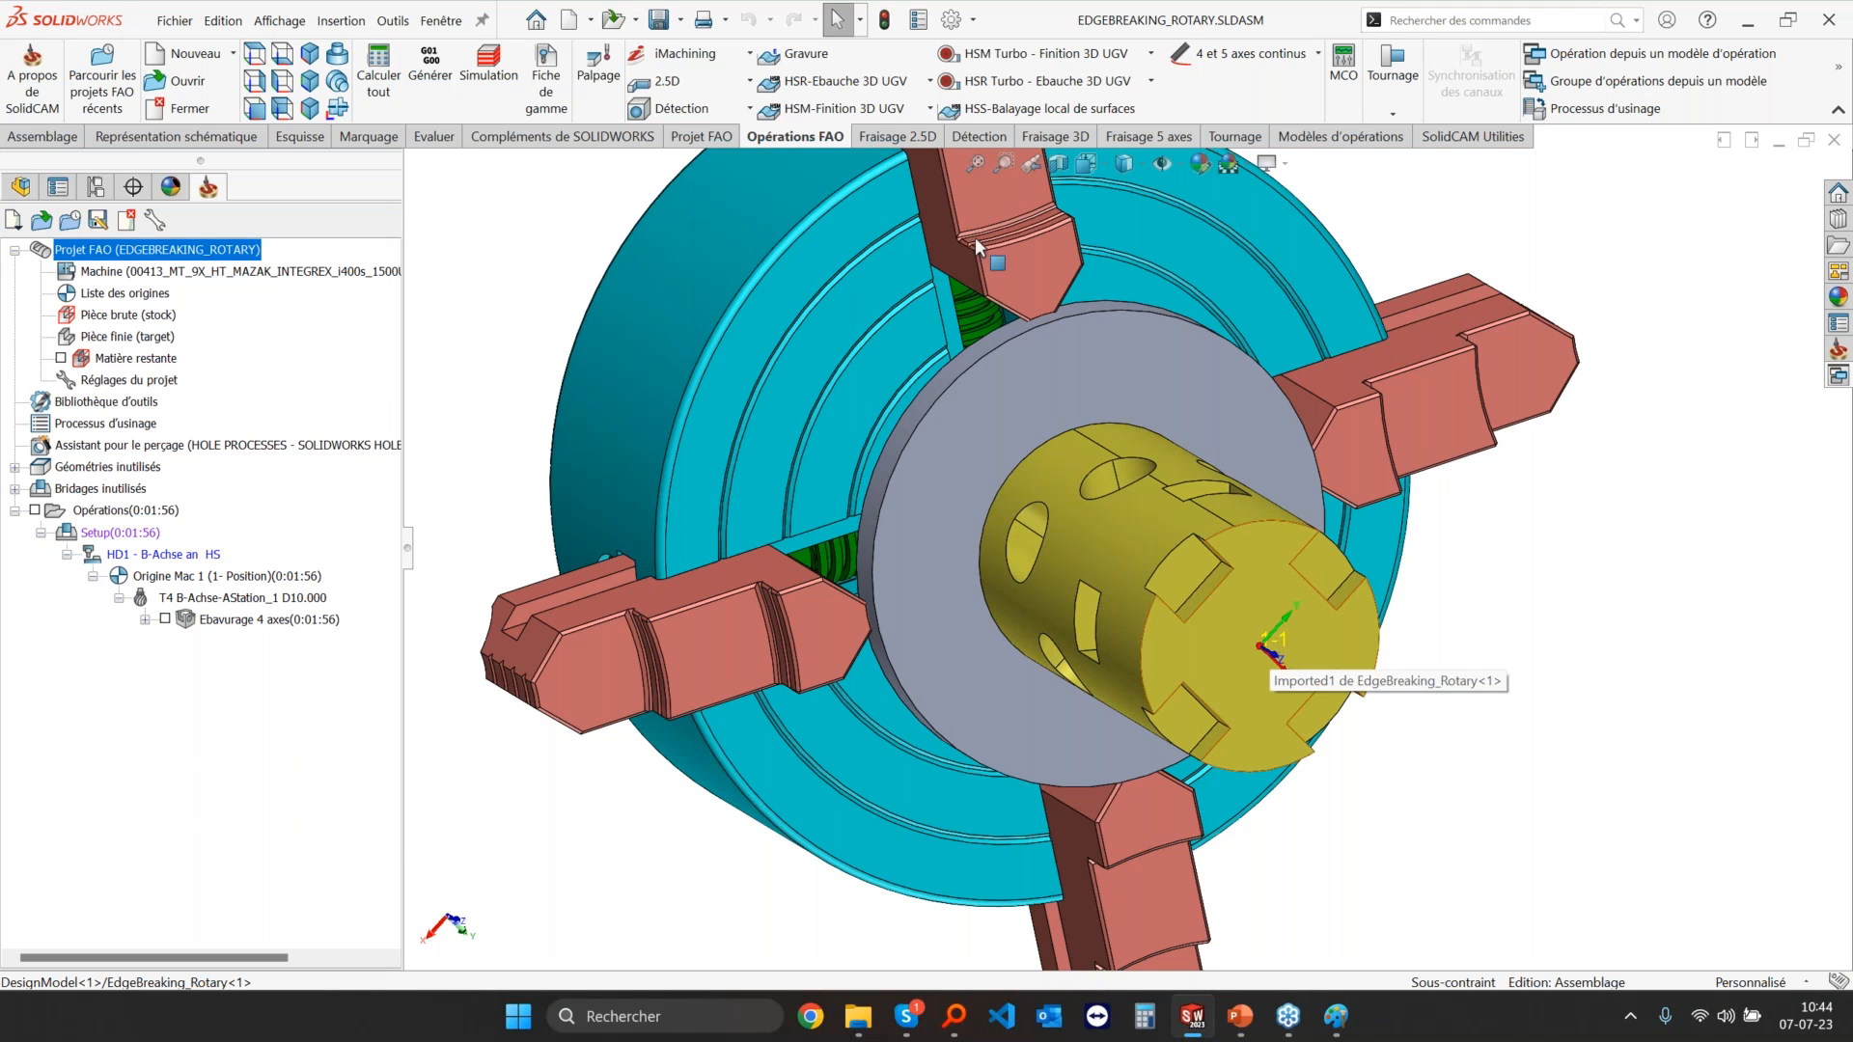
pyautogui.scroll(-5, 1075, 475)
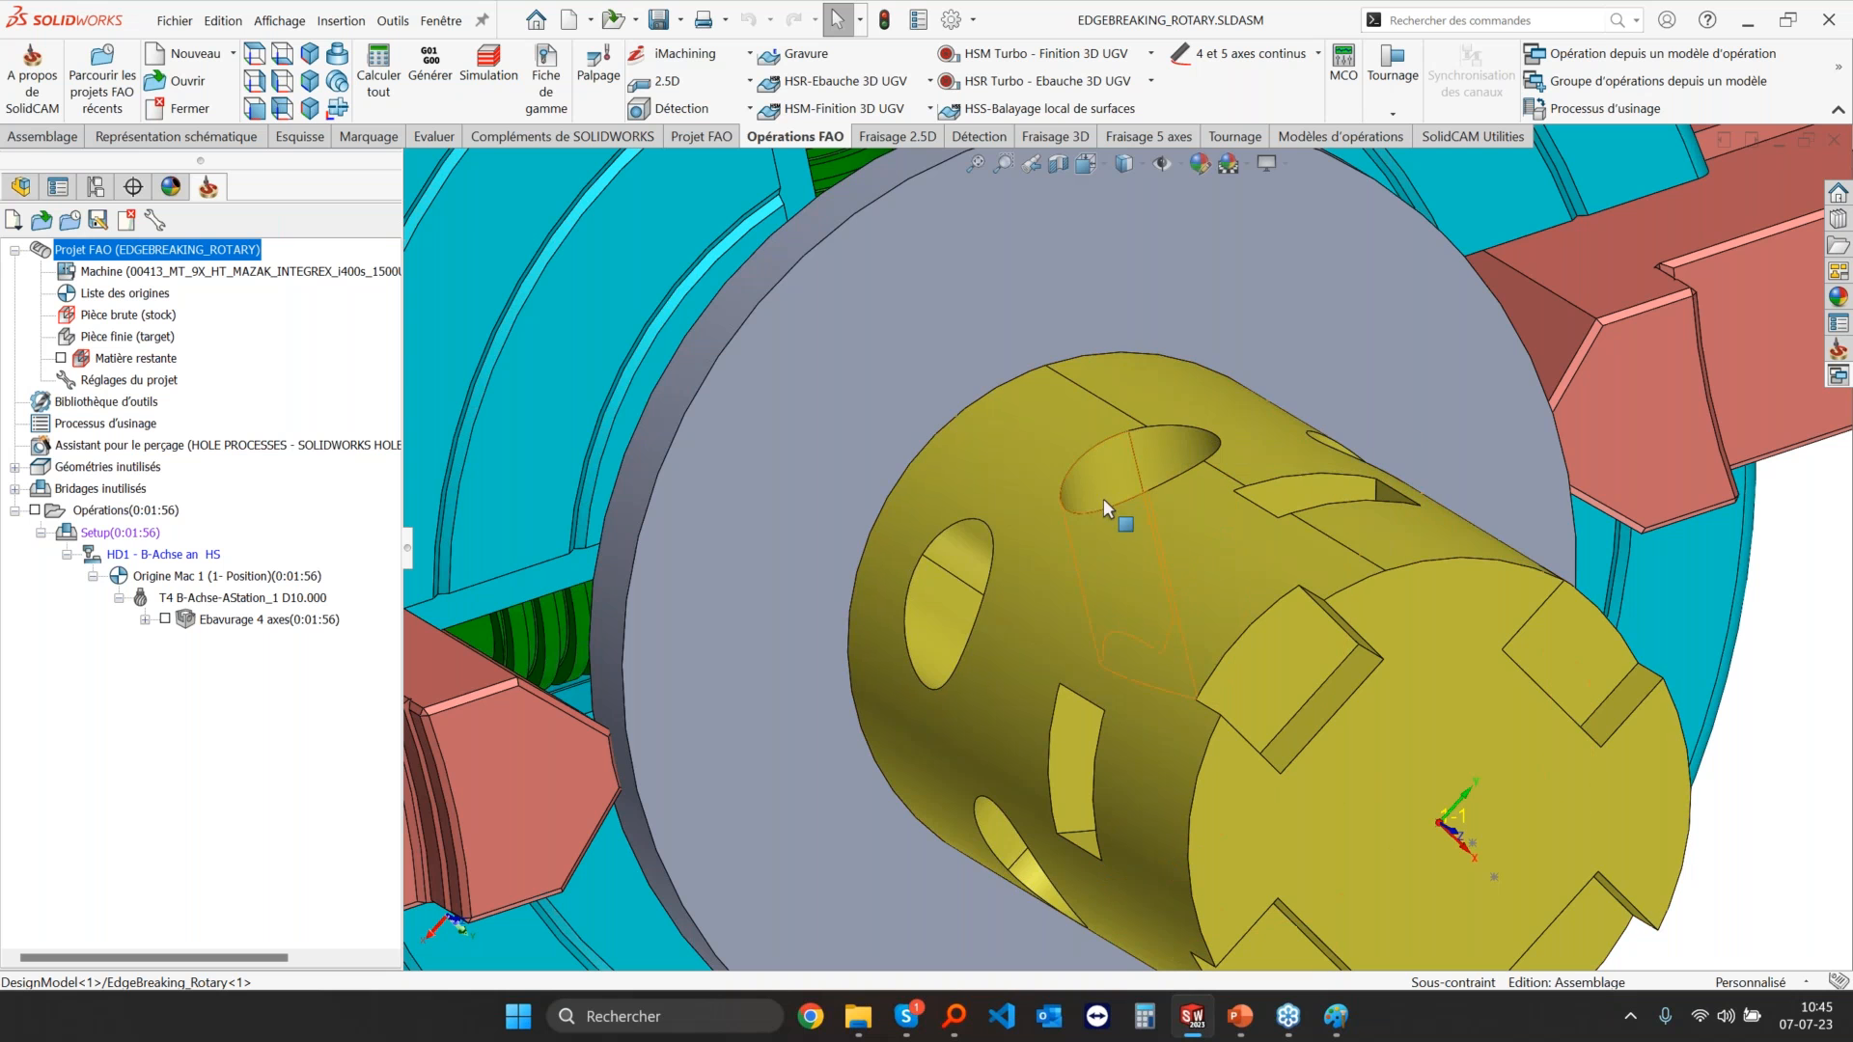
pyautogui.moveTo(1095, 504); pyautogui.dragTo(1031, 434, button='middle')
pyautogui.moveTo(1118, 474); pyautogui.dragTo(1165, 538, button='middle')
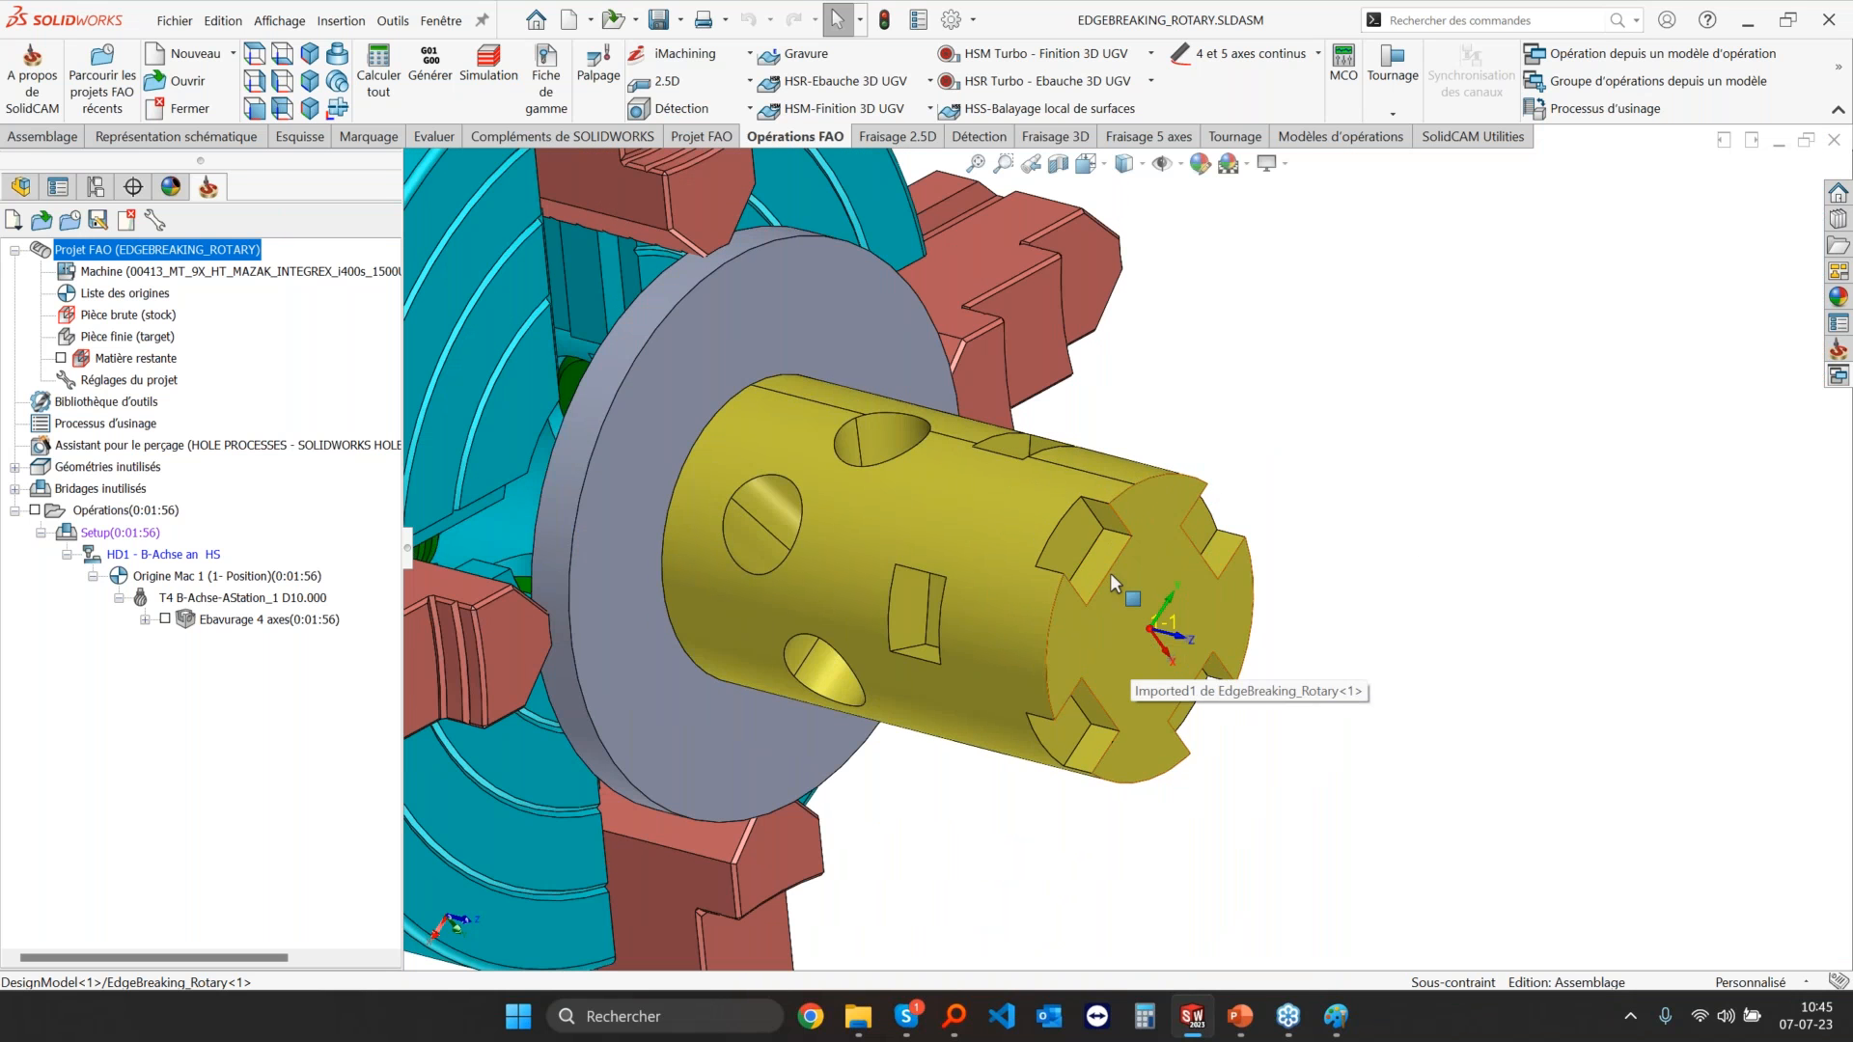
pyautogui.click(1069, 533)
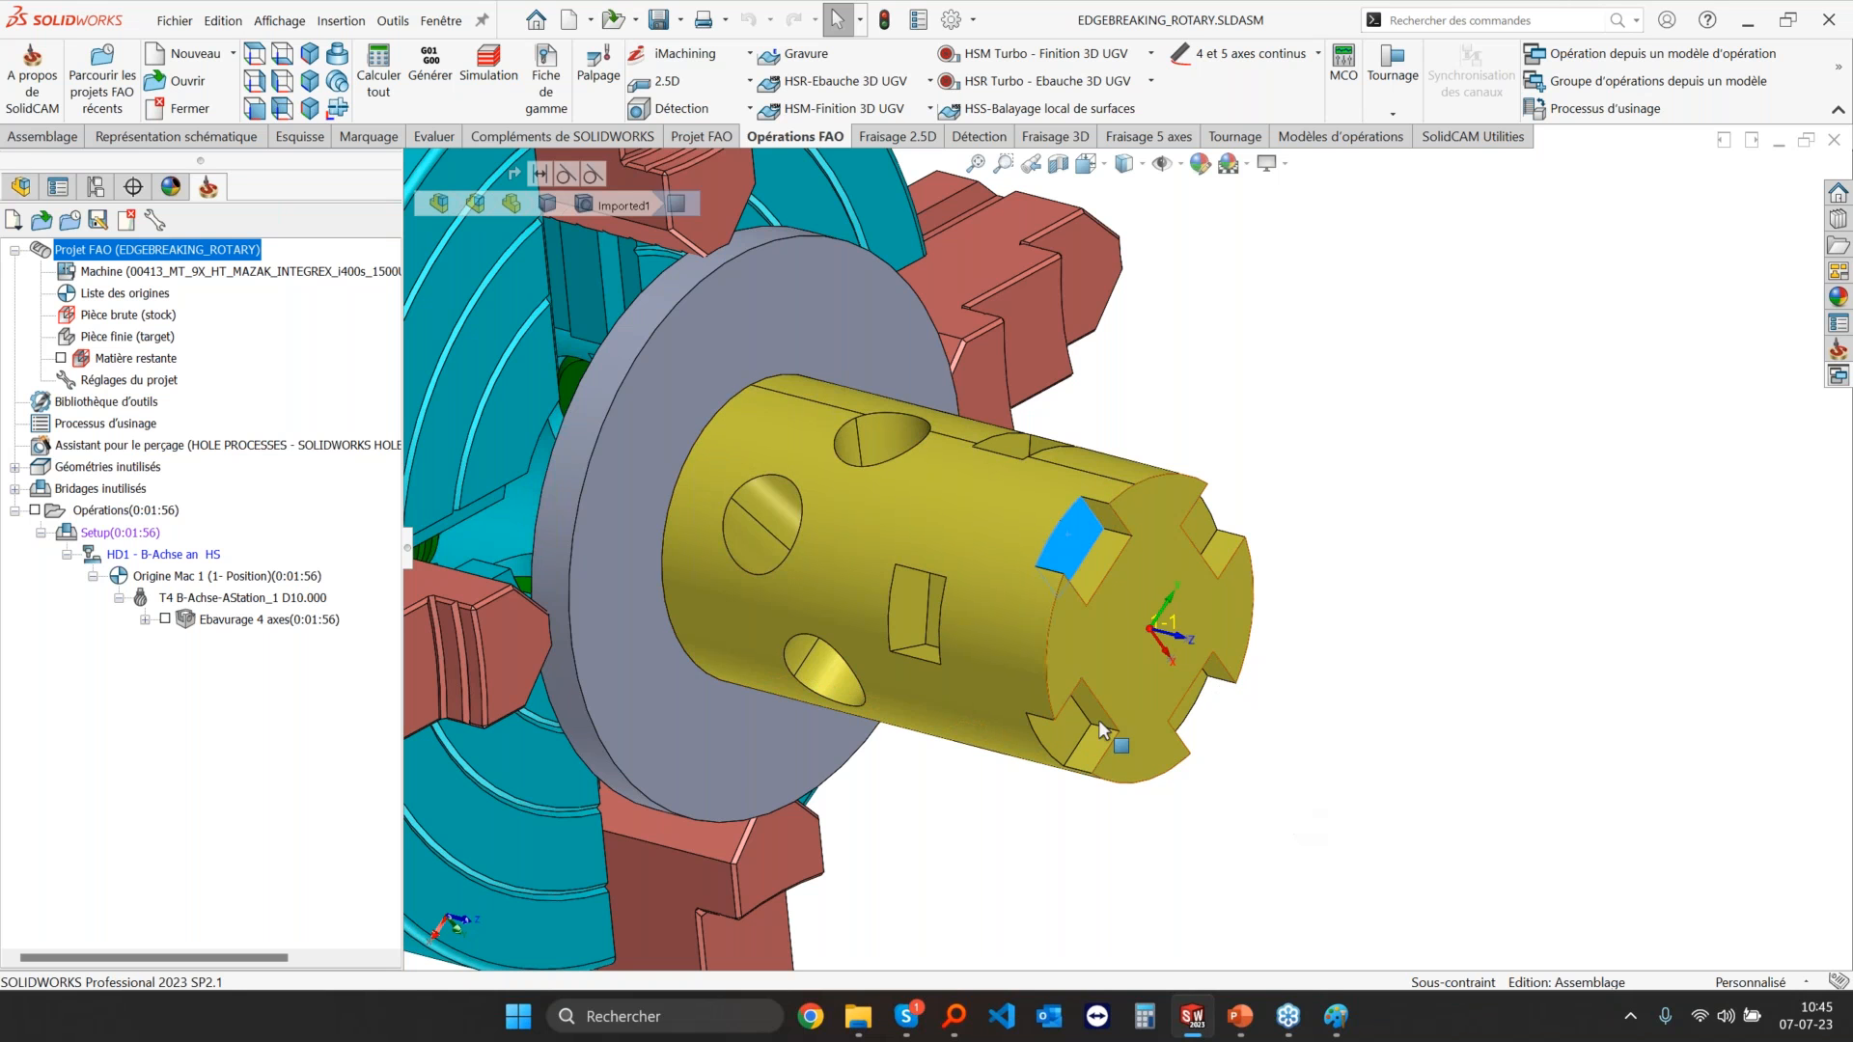
# Step: Open the Ebavurage 4 axes operation and review its collision control and tilt control settings
pyautogui.click(265, 620)
pyautogui.doubleClick(265, 621)
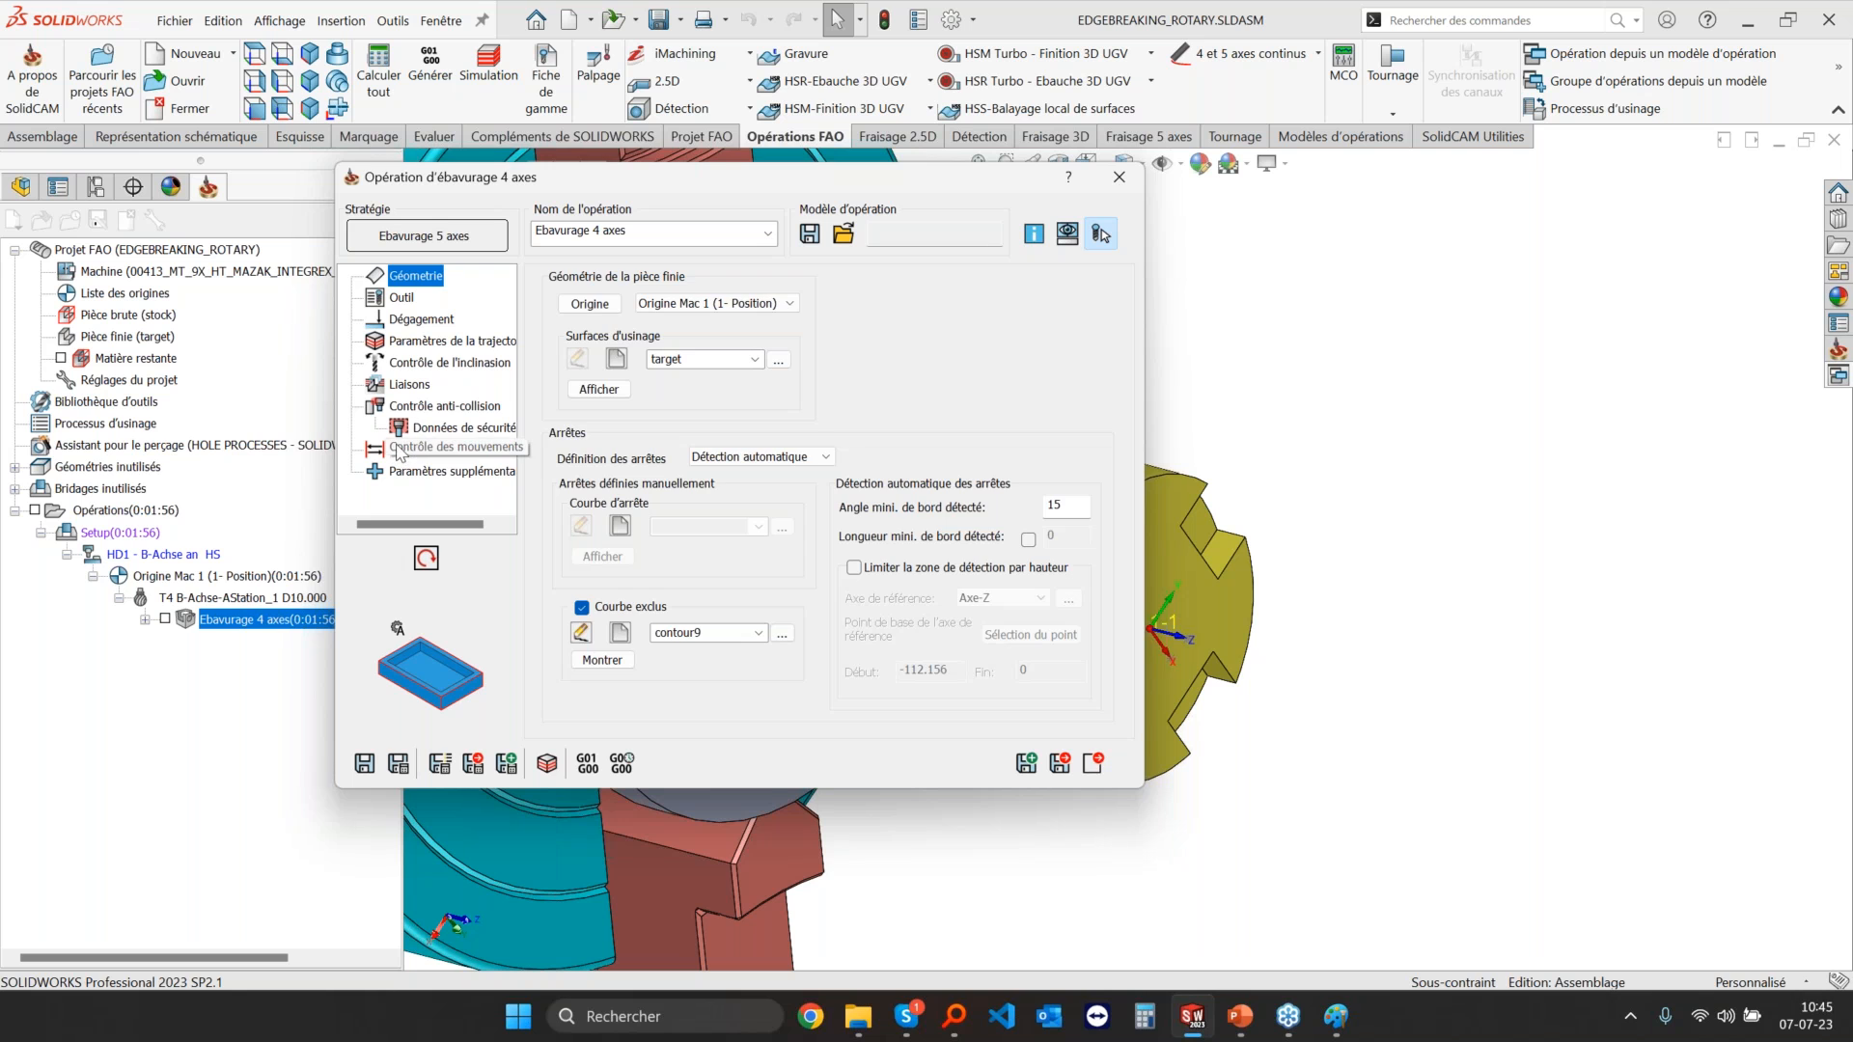
pyautogui.click(411, 407)
pyautogui.click(444, 367)
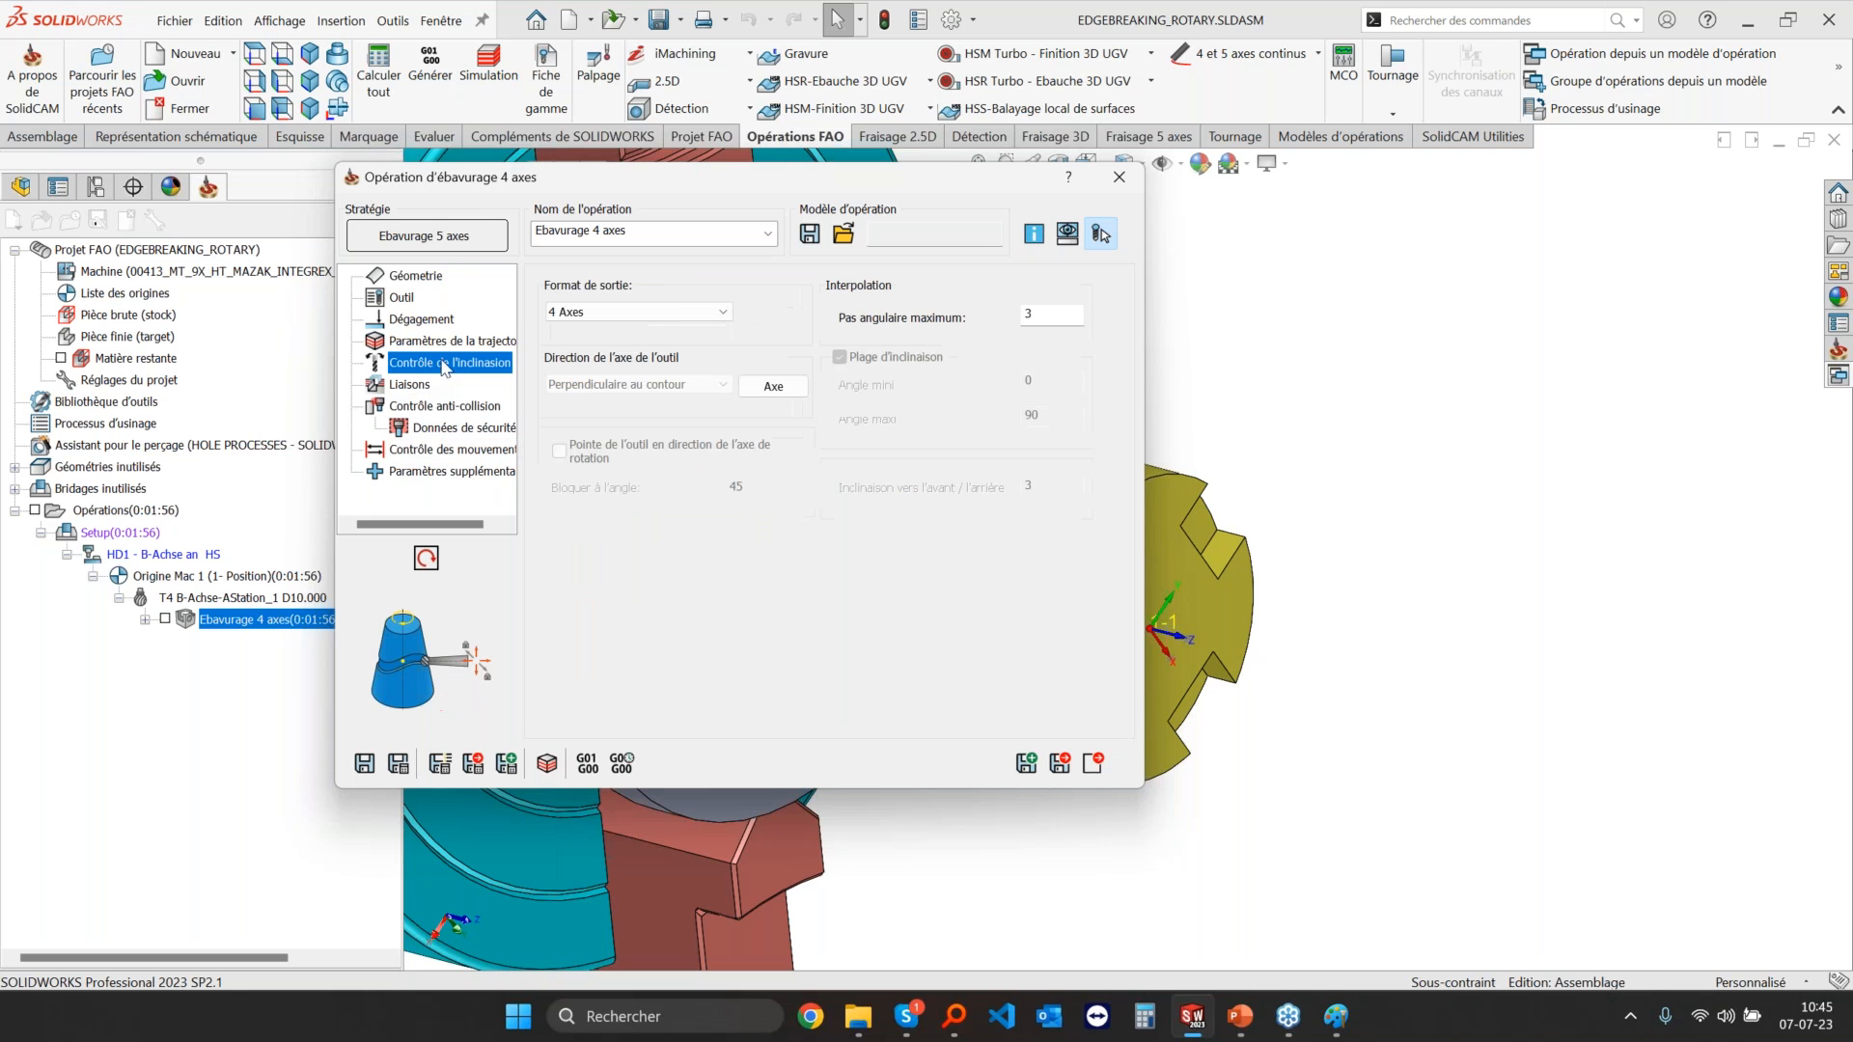
# Step: Review the available output formats in the tilt control settings, keep 4 Axes, and exit the operation
pyautogui.click(583, 313)
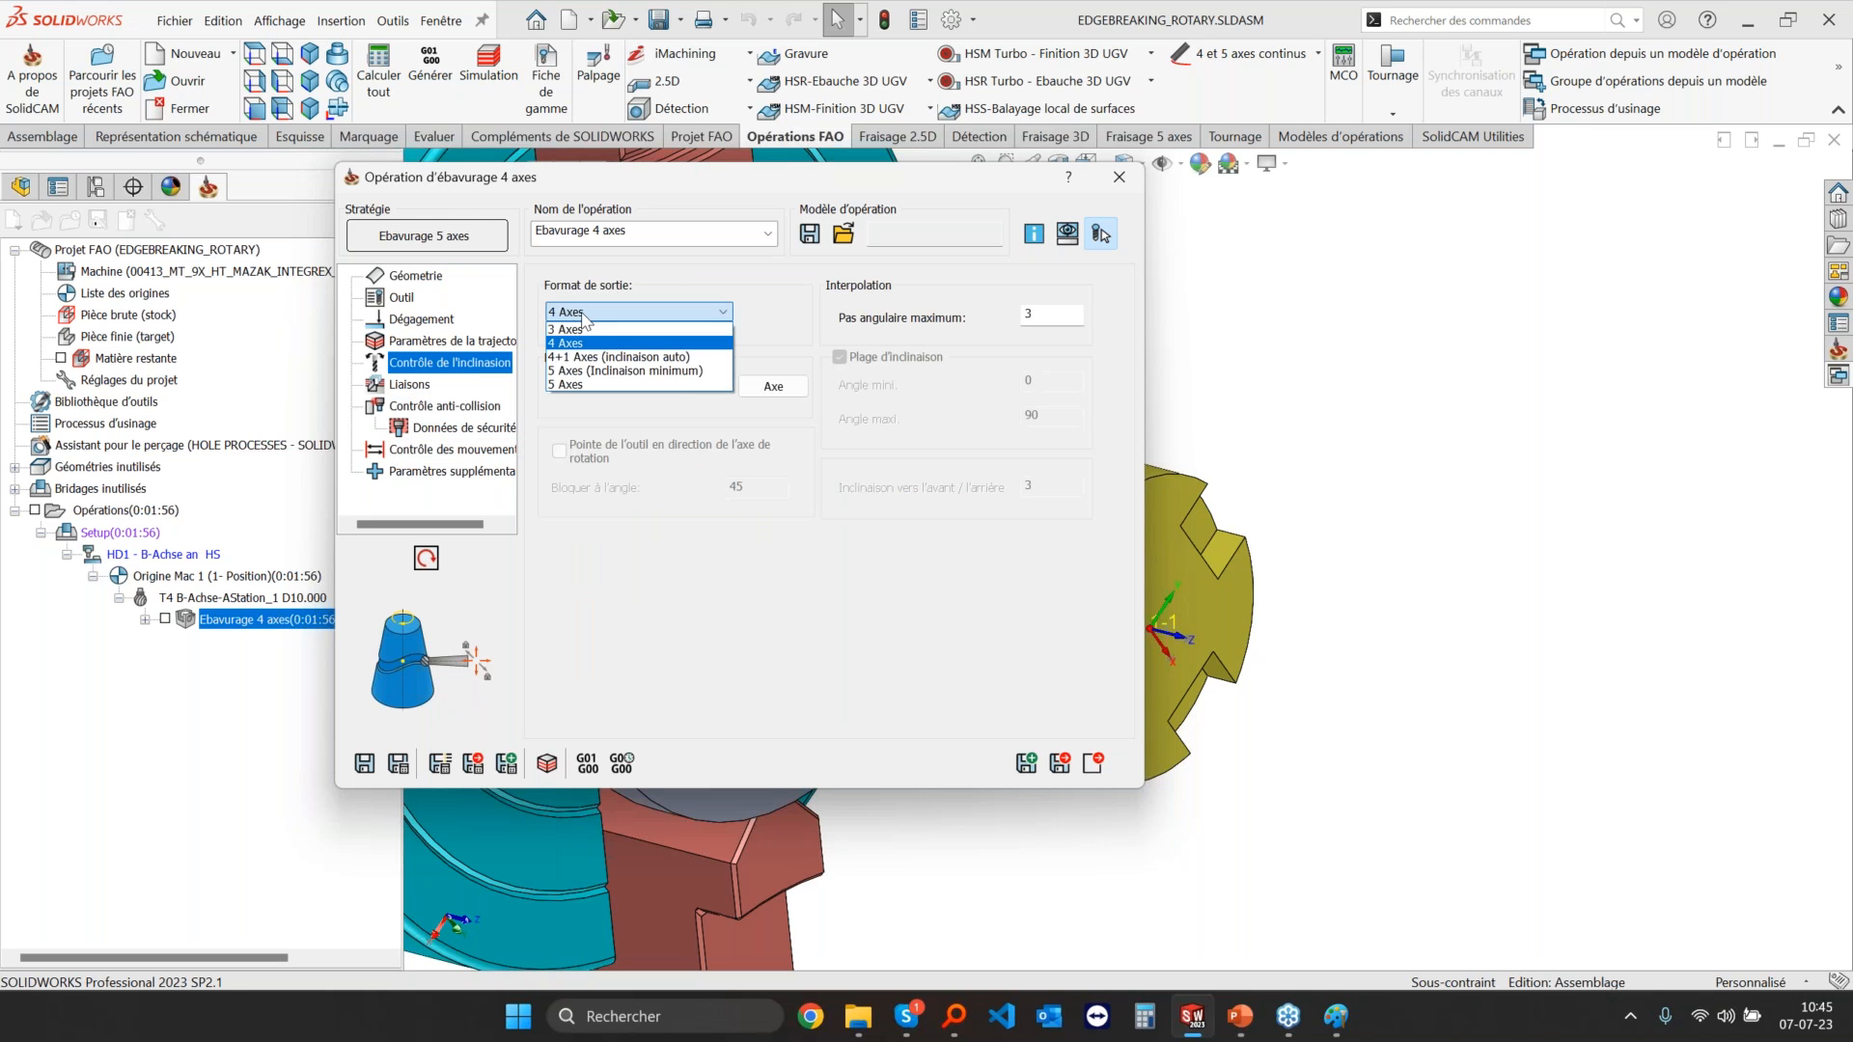
pyautogui.click(598, 313)
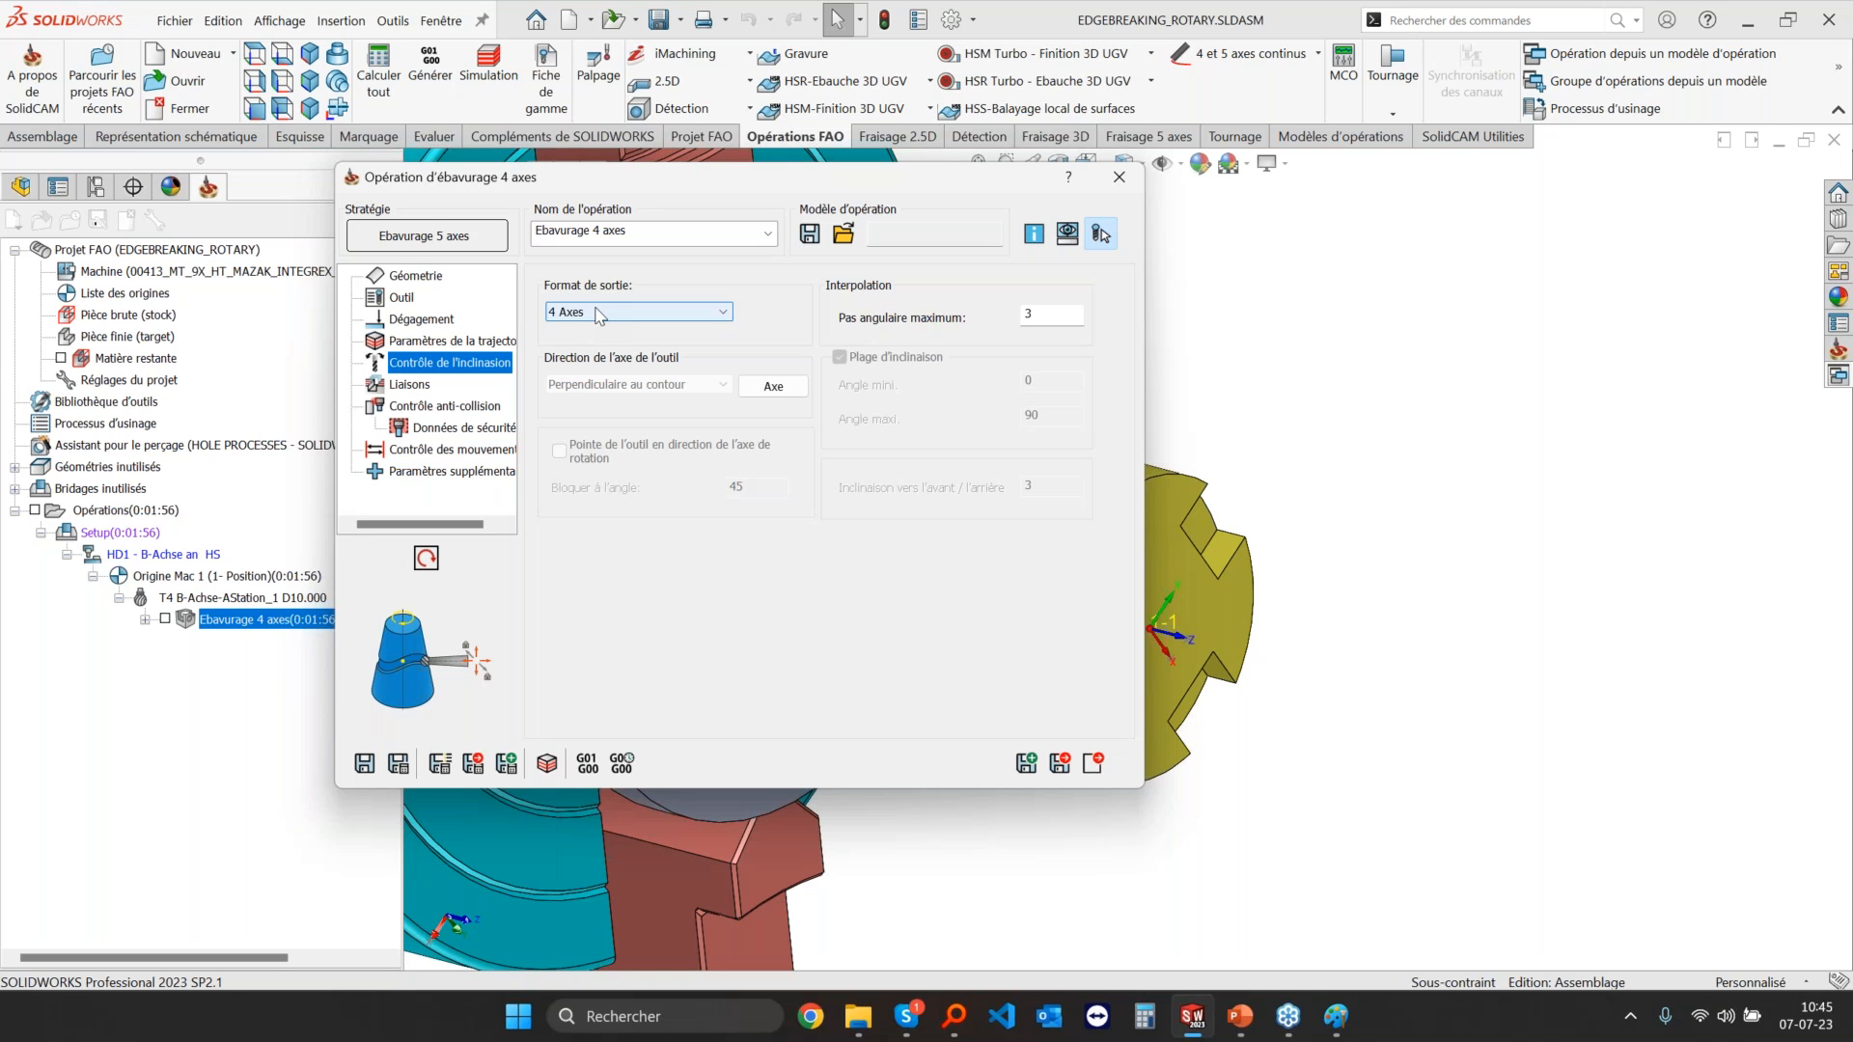
pyautogui.click(1092, 762)
# Step: Reopen the Ebavurage 4 axes operation and display its excluded curve contour9 on the model
pyautogui.doubleClick(256, 623)
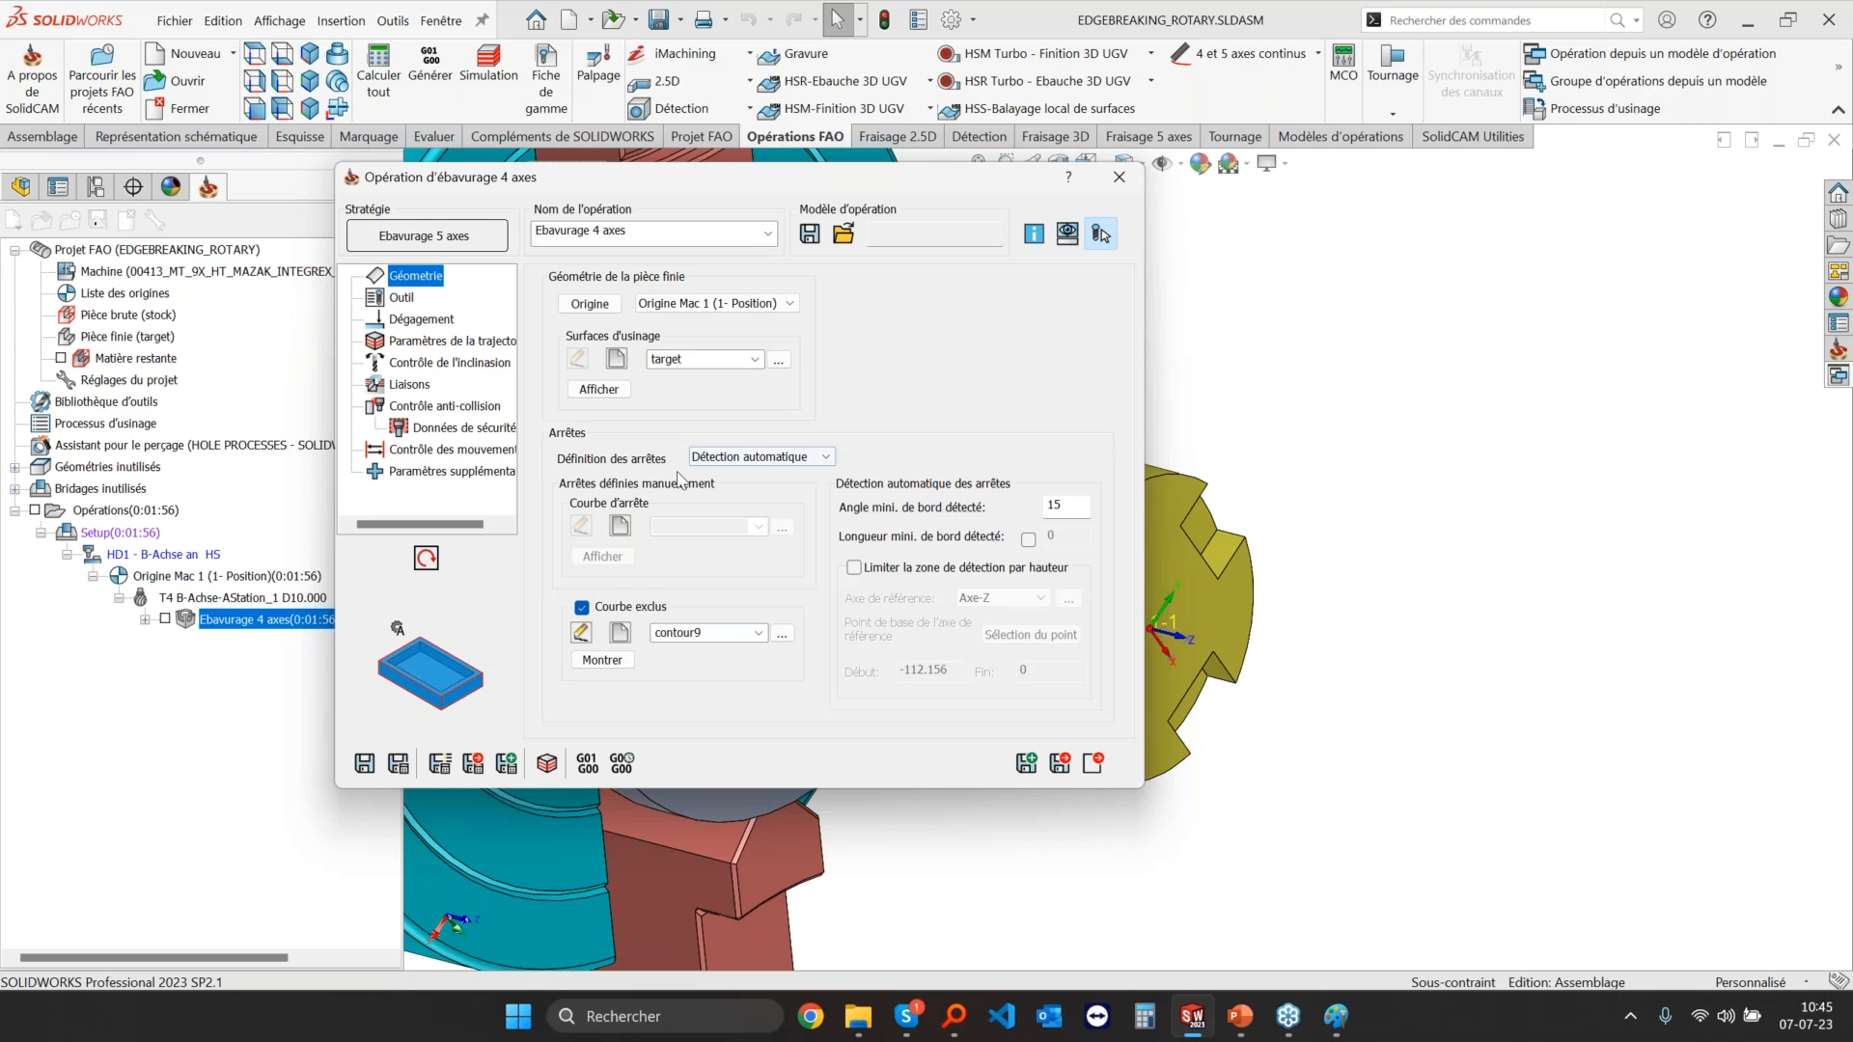
pyautogui.click(602, 660)
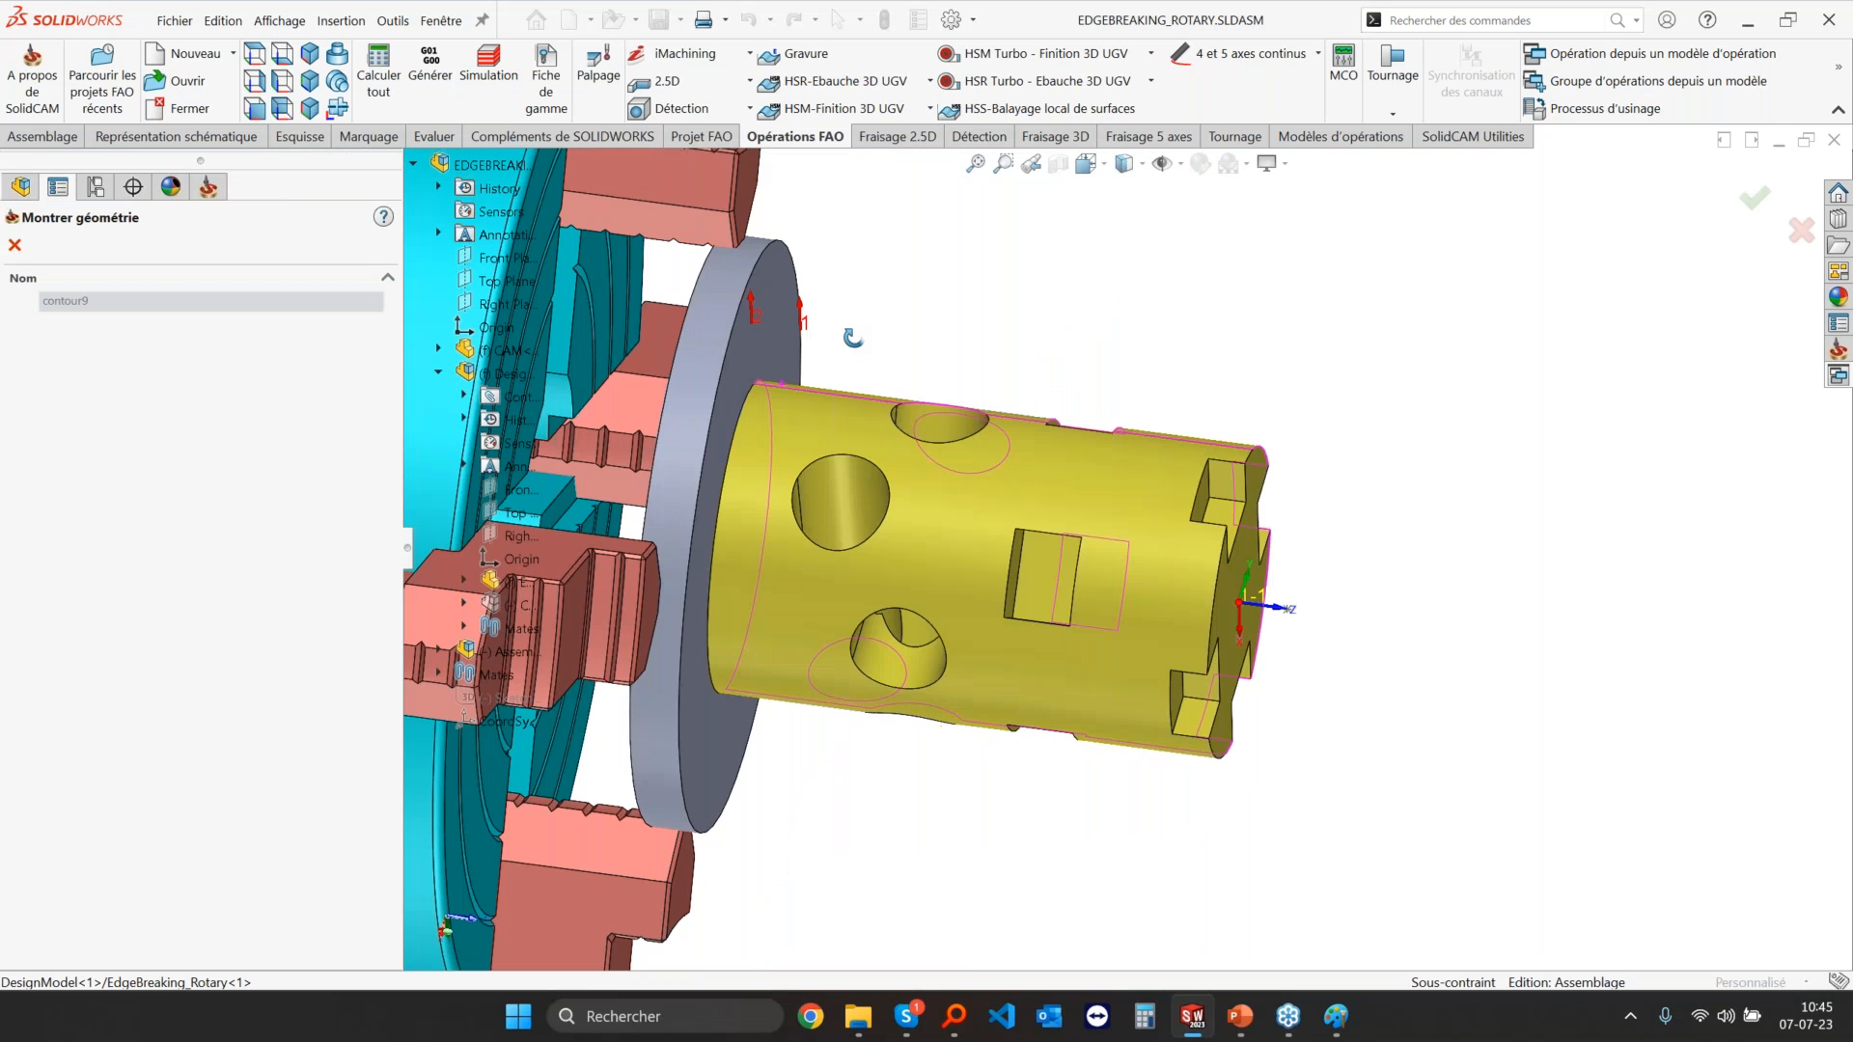
pyautogui.click(15, 245)
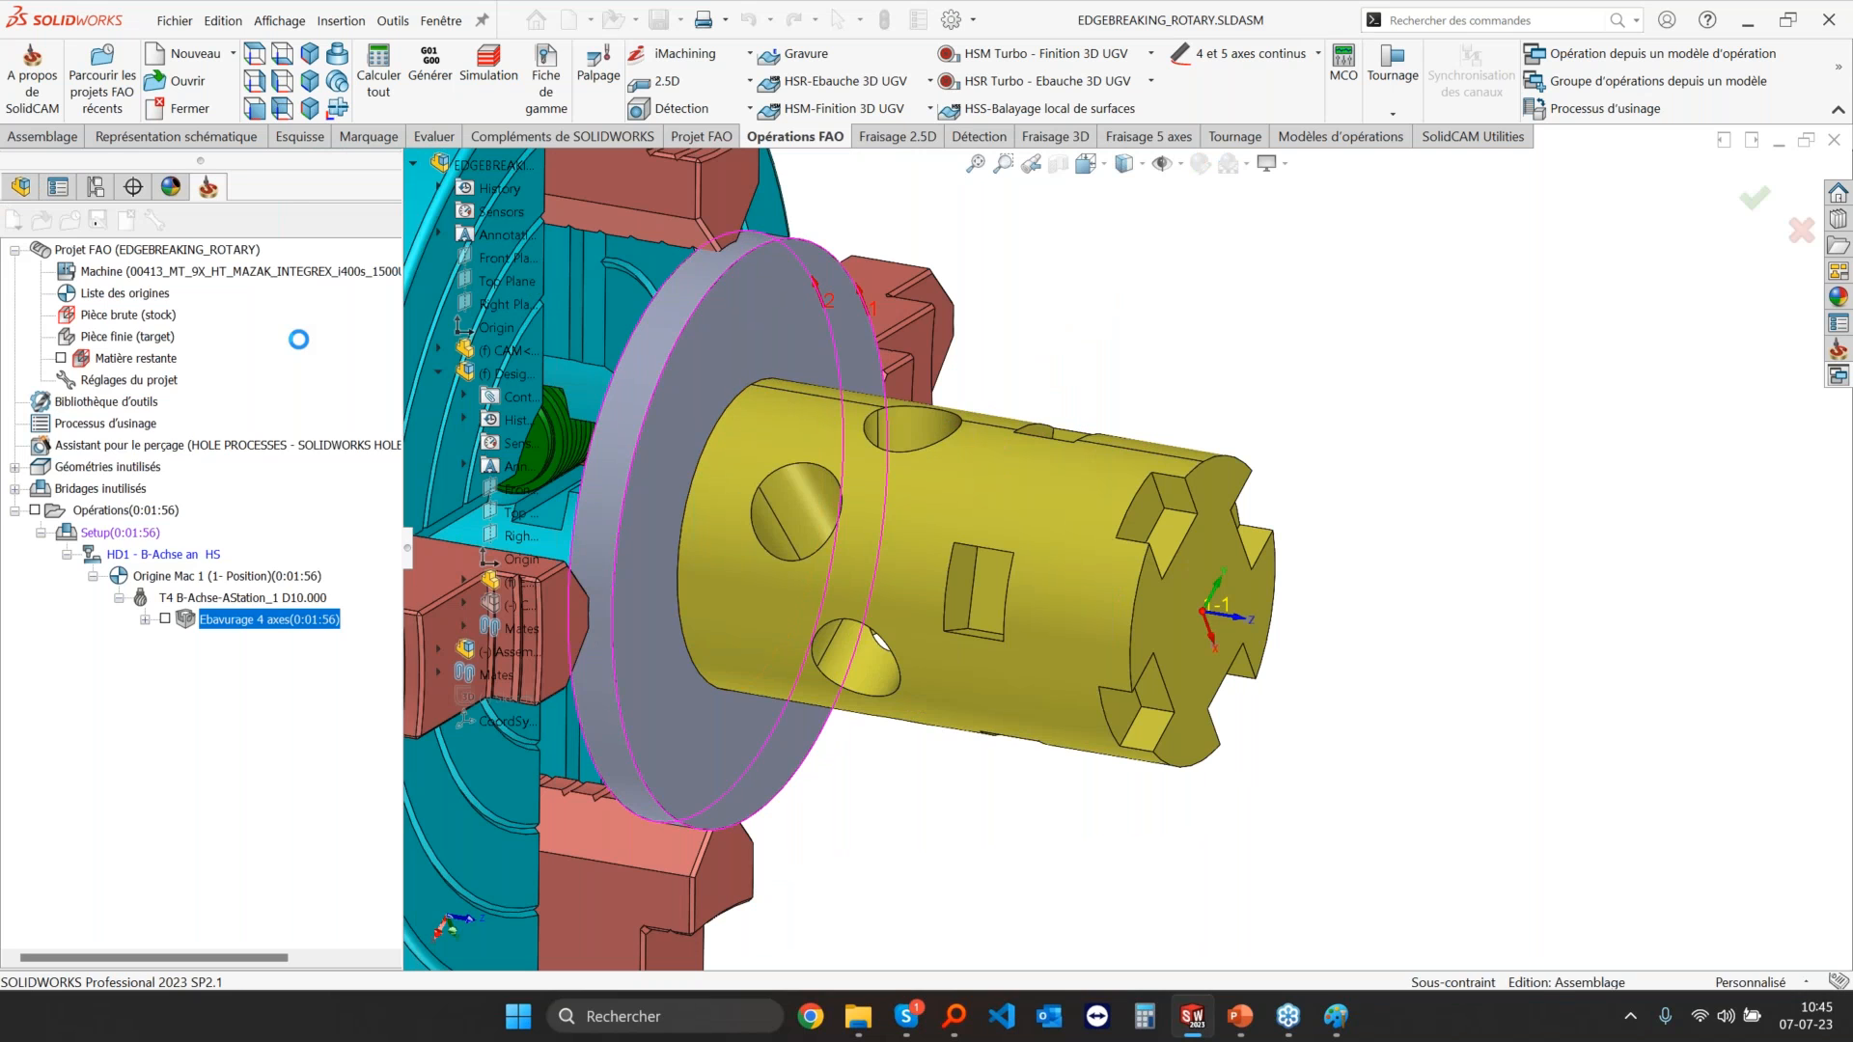
# Step: Run the Filaire simulation of the Ebavurage 4 axes operation
pyautogui.click(547, 763)
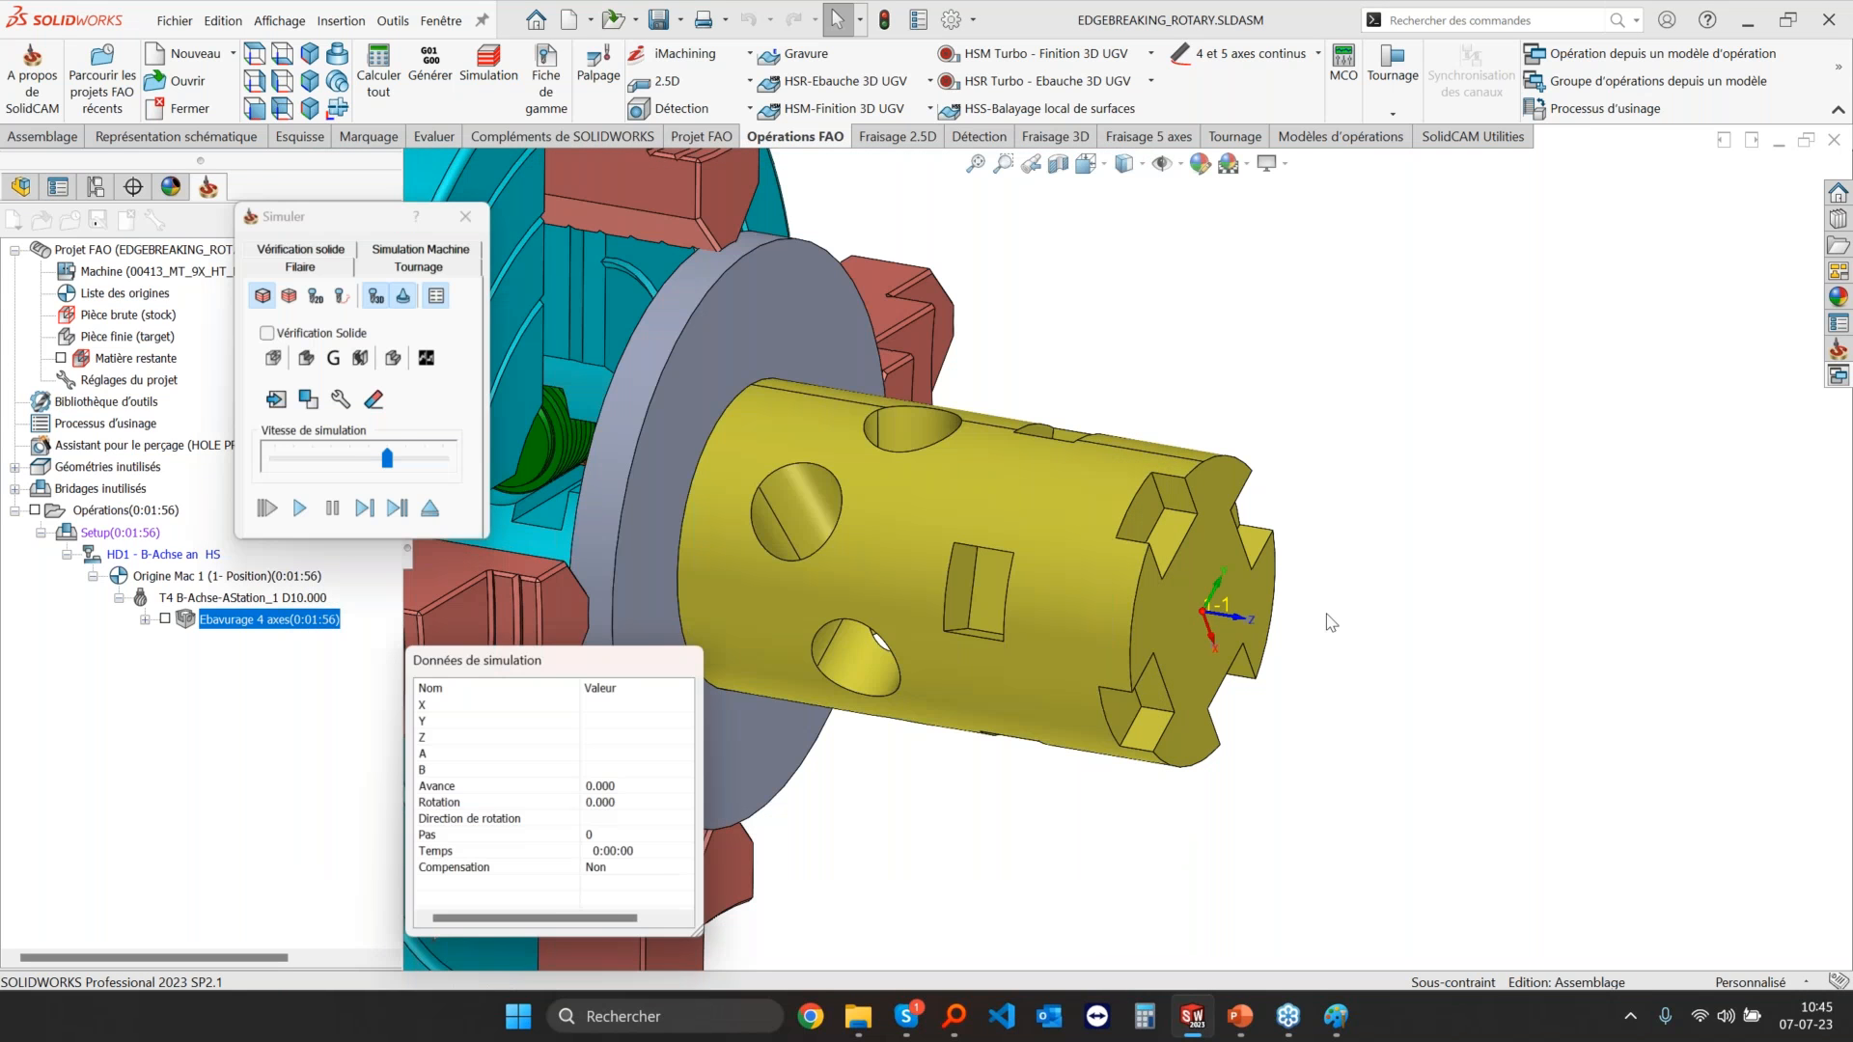
pyautogui.click(318, 467)
pyautogui.click(319, 467)
pyautogui.click(299, 512)
pyautogui.click(415, 467)
pyautogui.click(944, 502)
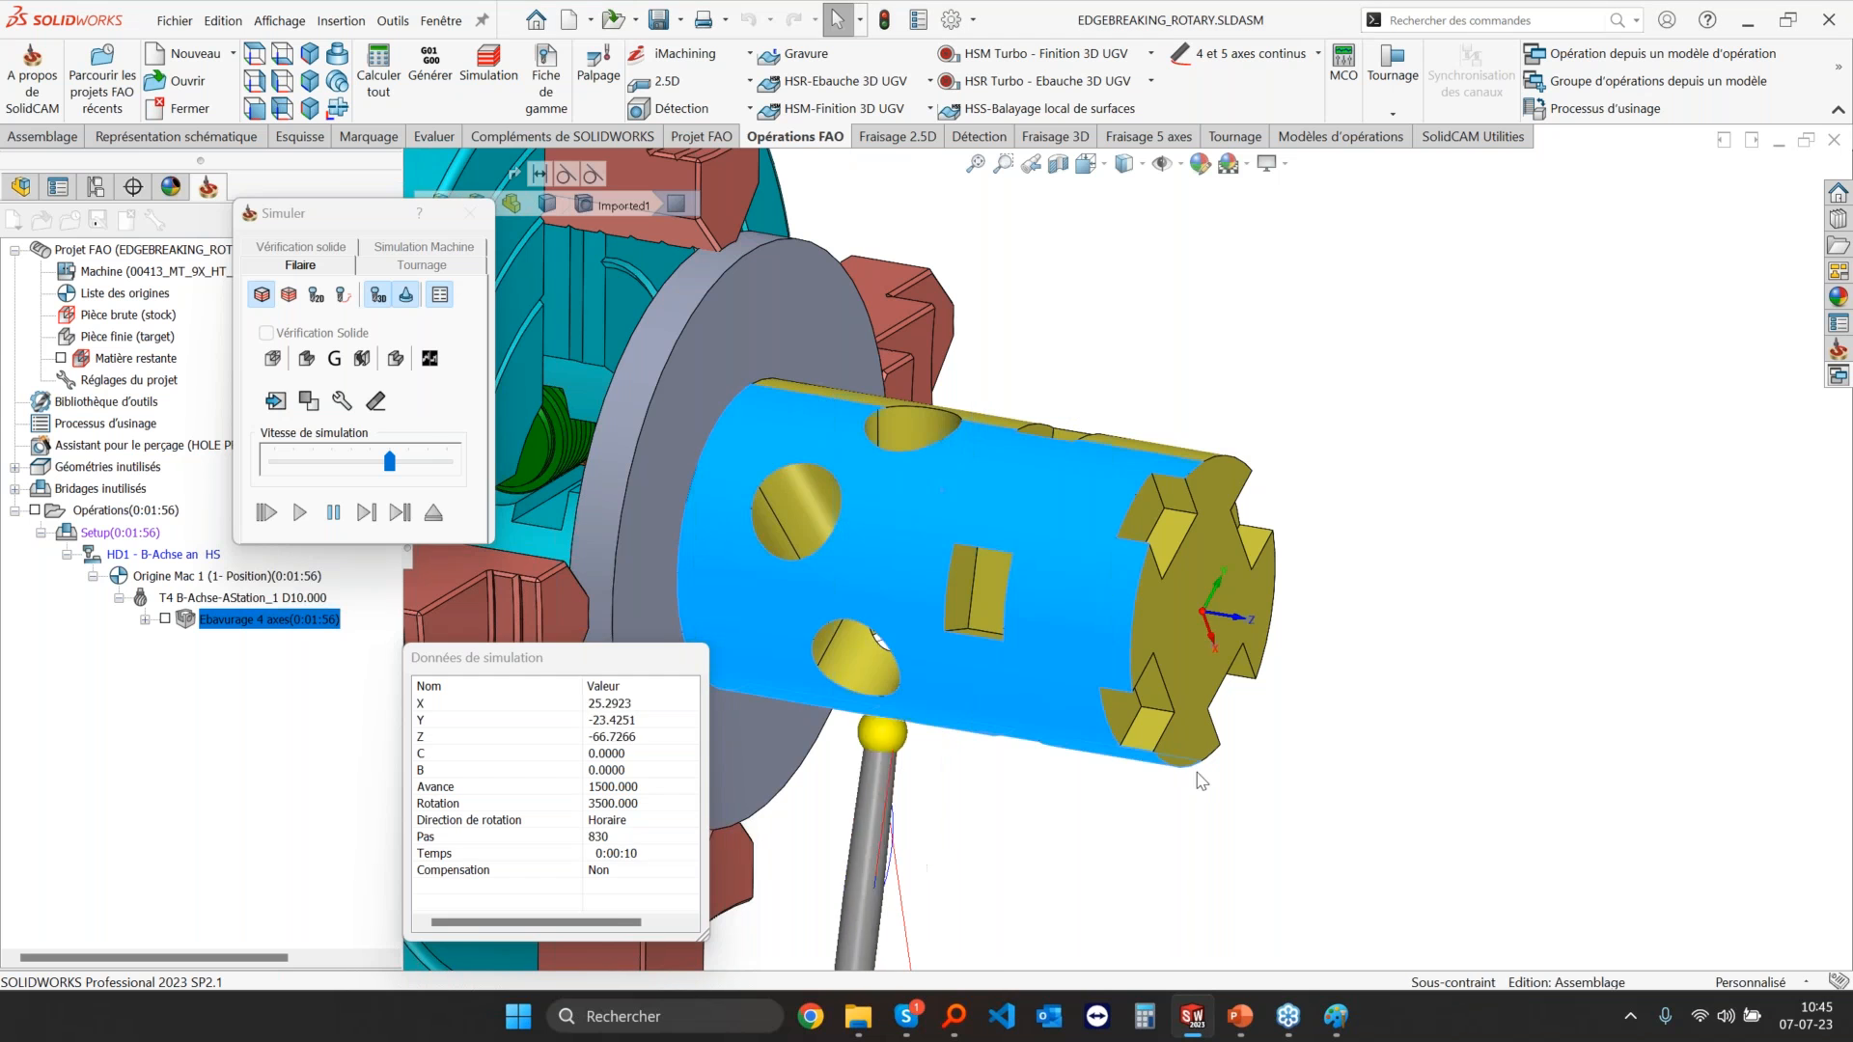
# Step: Examine the simulated toolpath around the radial holes, side pockets and end notches
pyautogui.moveTo(887, 662); pyautogui.dragTo(876, 859, button='middle')
pyautogui.scroll(-4, 930, 560)
pyautogui.moveTo(930, 560); pyautogui.dragTo(993, 565, button='middle')
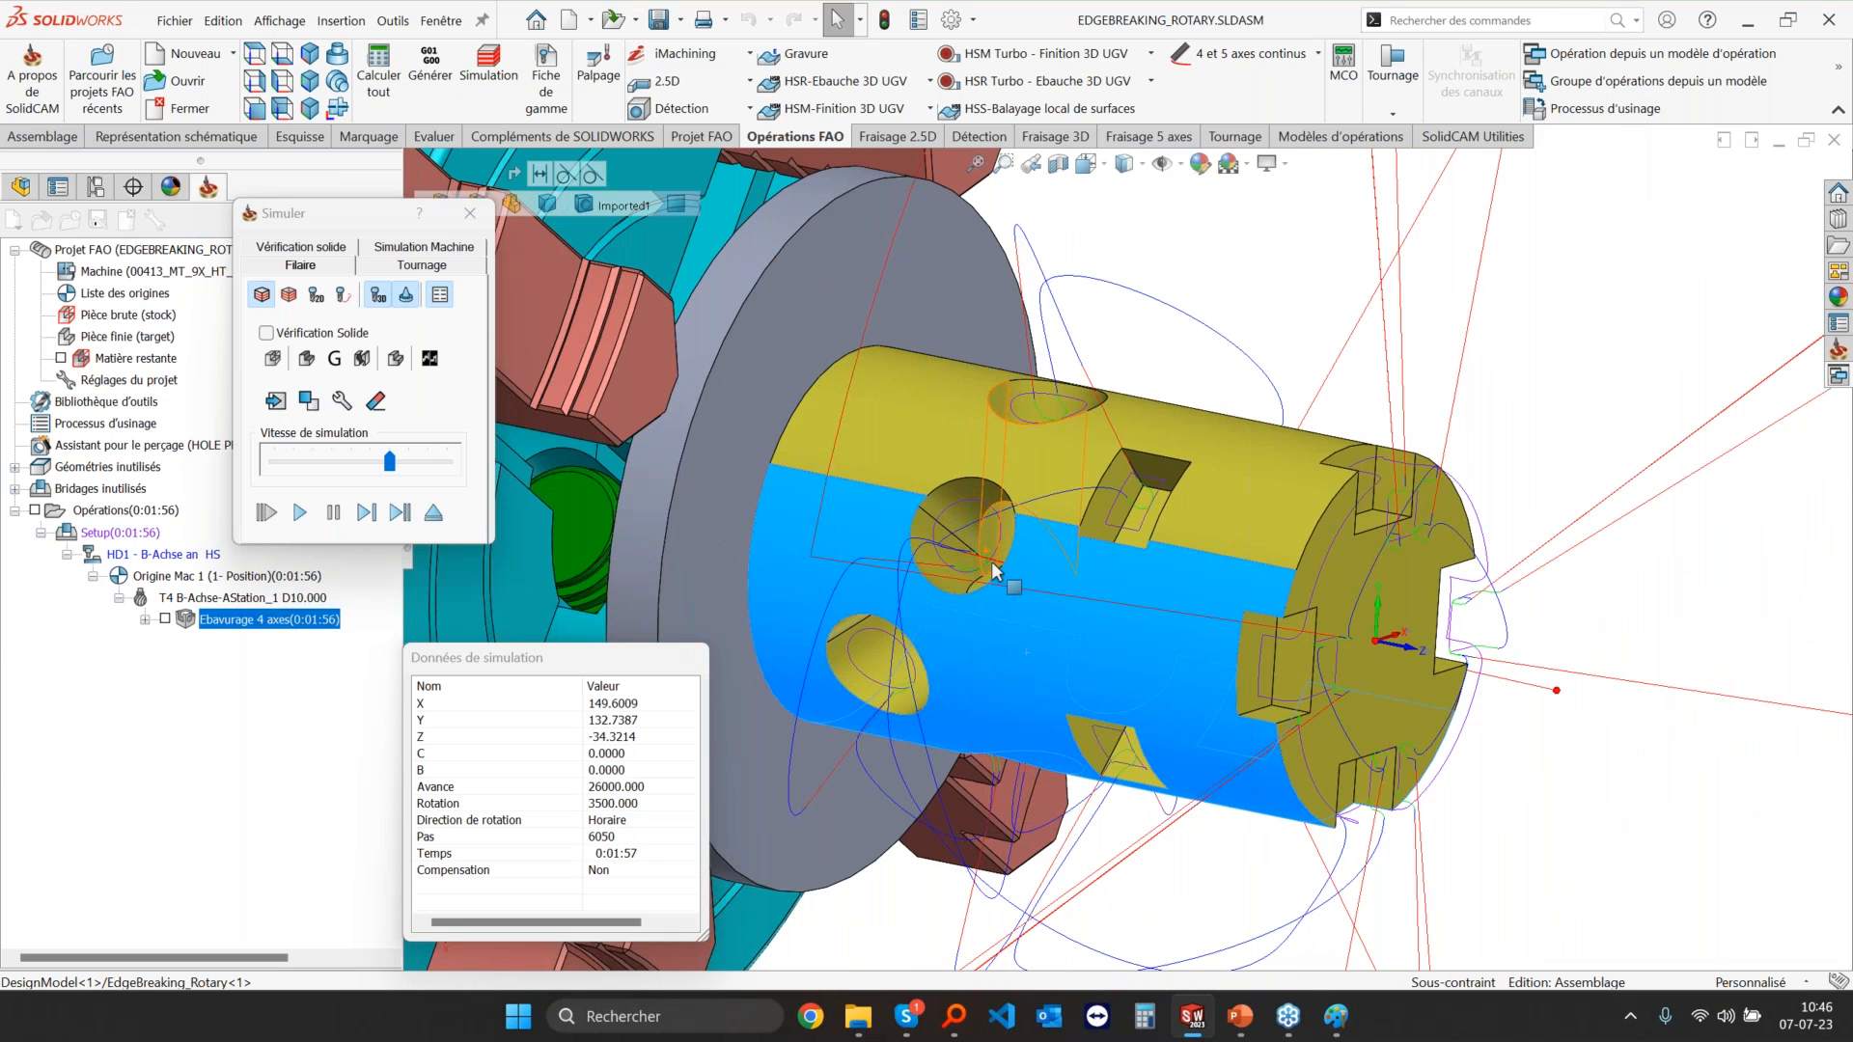
pyautogui.scroll(4, 1158, 569)
pyautogui.moveTo(1153, 608); pyautogui.dragTo(1189, 585, button='middle')
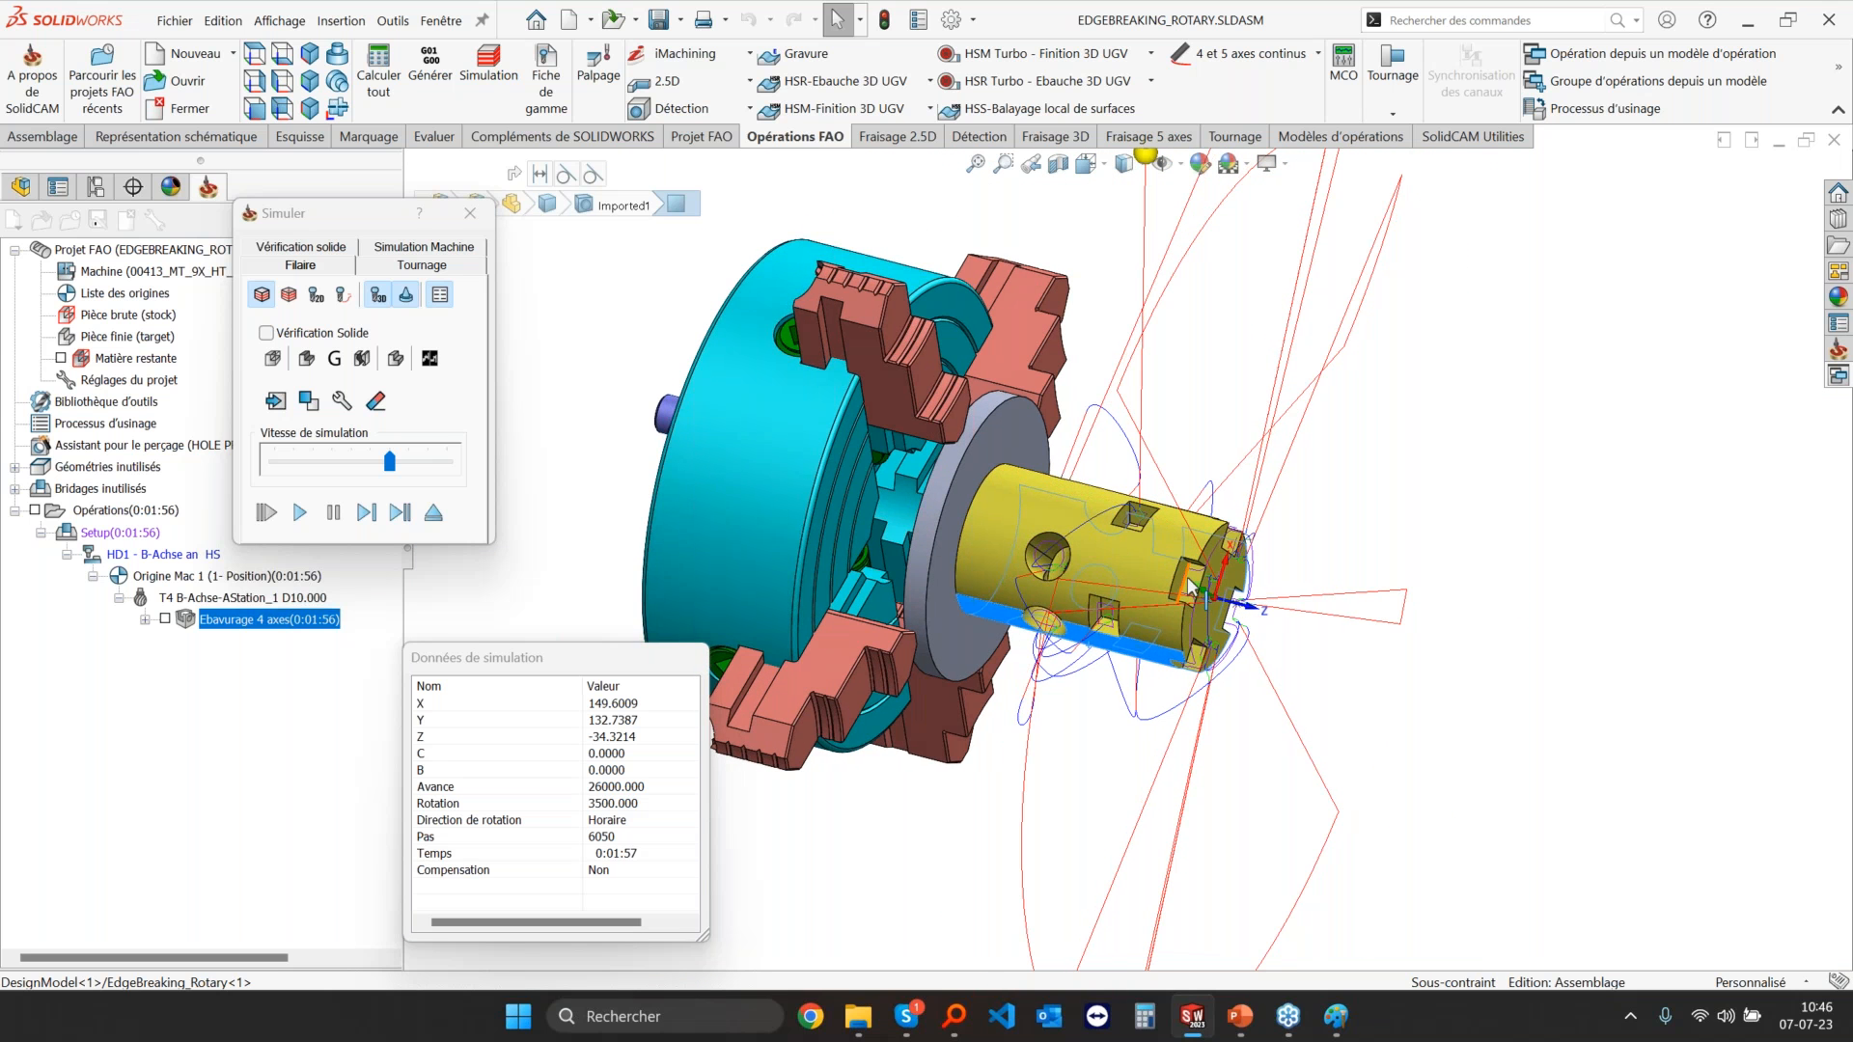
pyautogui.scroll(-1, 1189, 585)
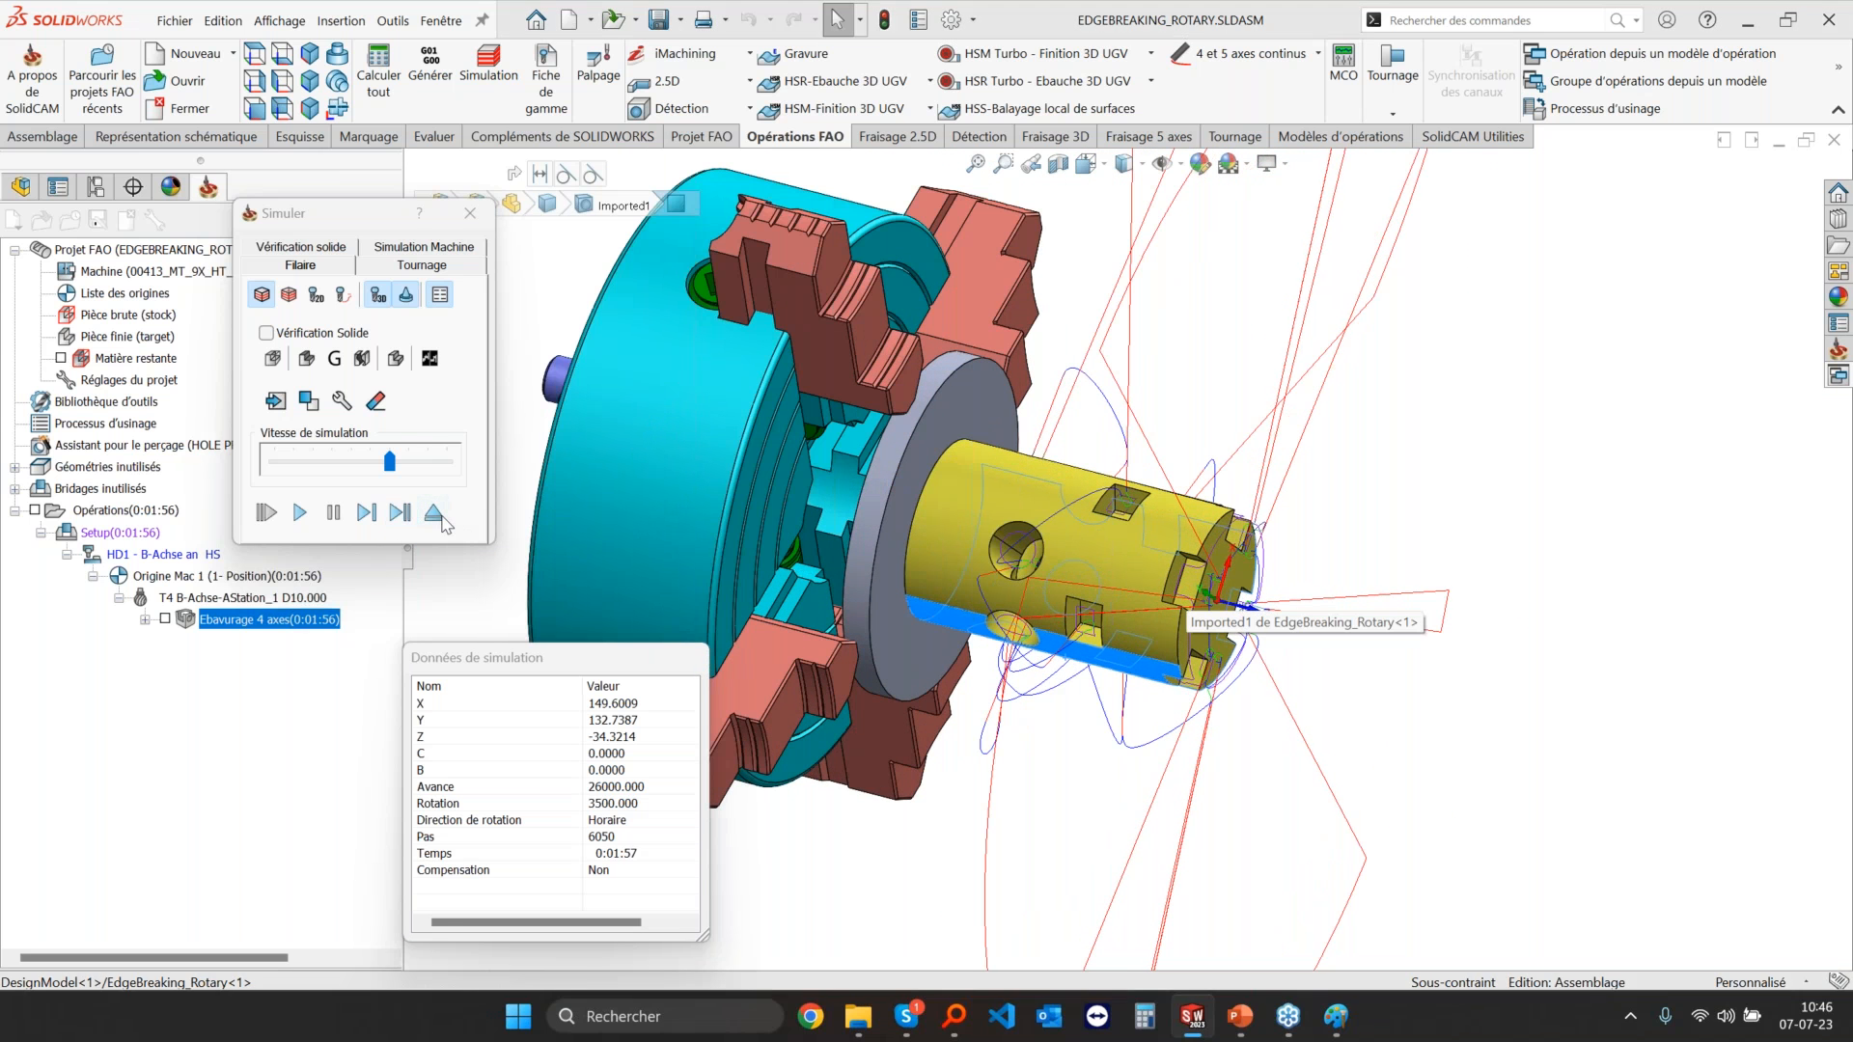
# Step: Exit the simulation and check the user-defined radius of the cylindrical clearance zone
pyautogui.click(441, 518)
pyautogui.click(422, 318)
pyautogui.doubleClick(786, 462)
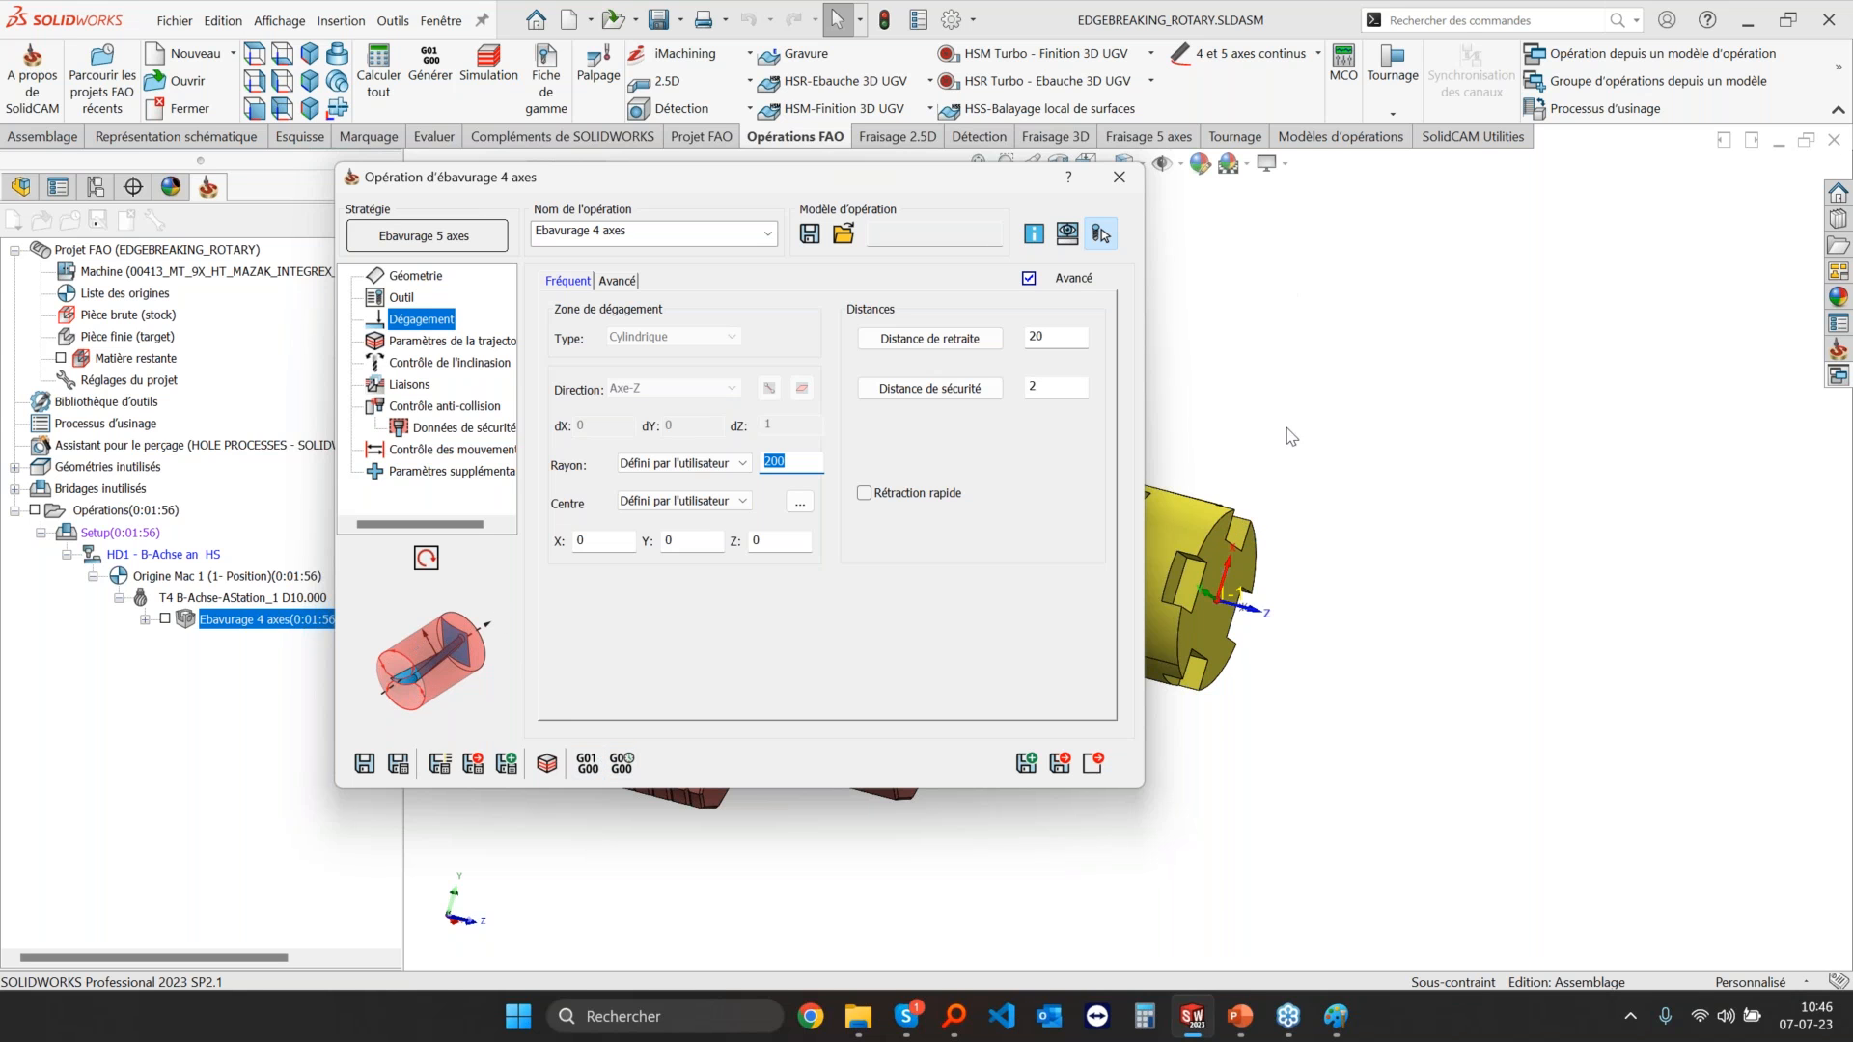
# Step: Run the operation in solid verification at maximum simulation speed
pyautogui.click(547, 763)
pyautogui.click(334, 252)
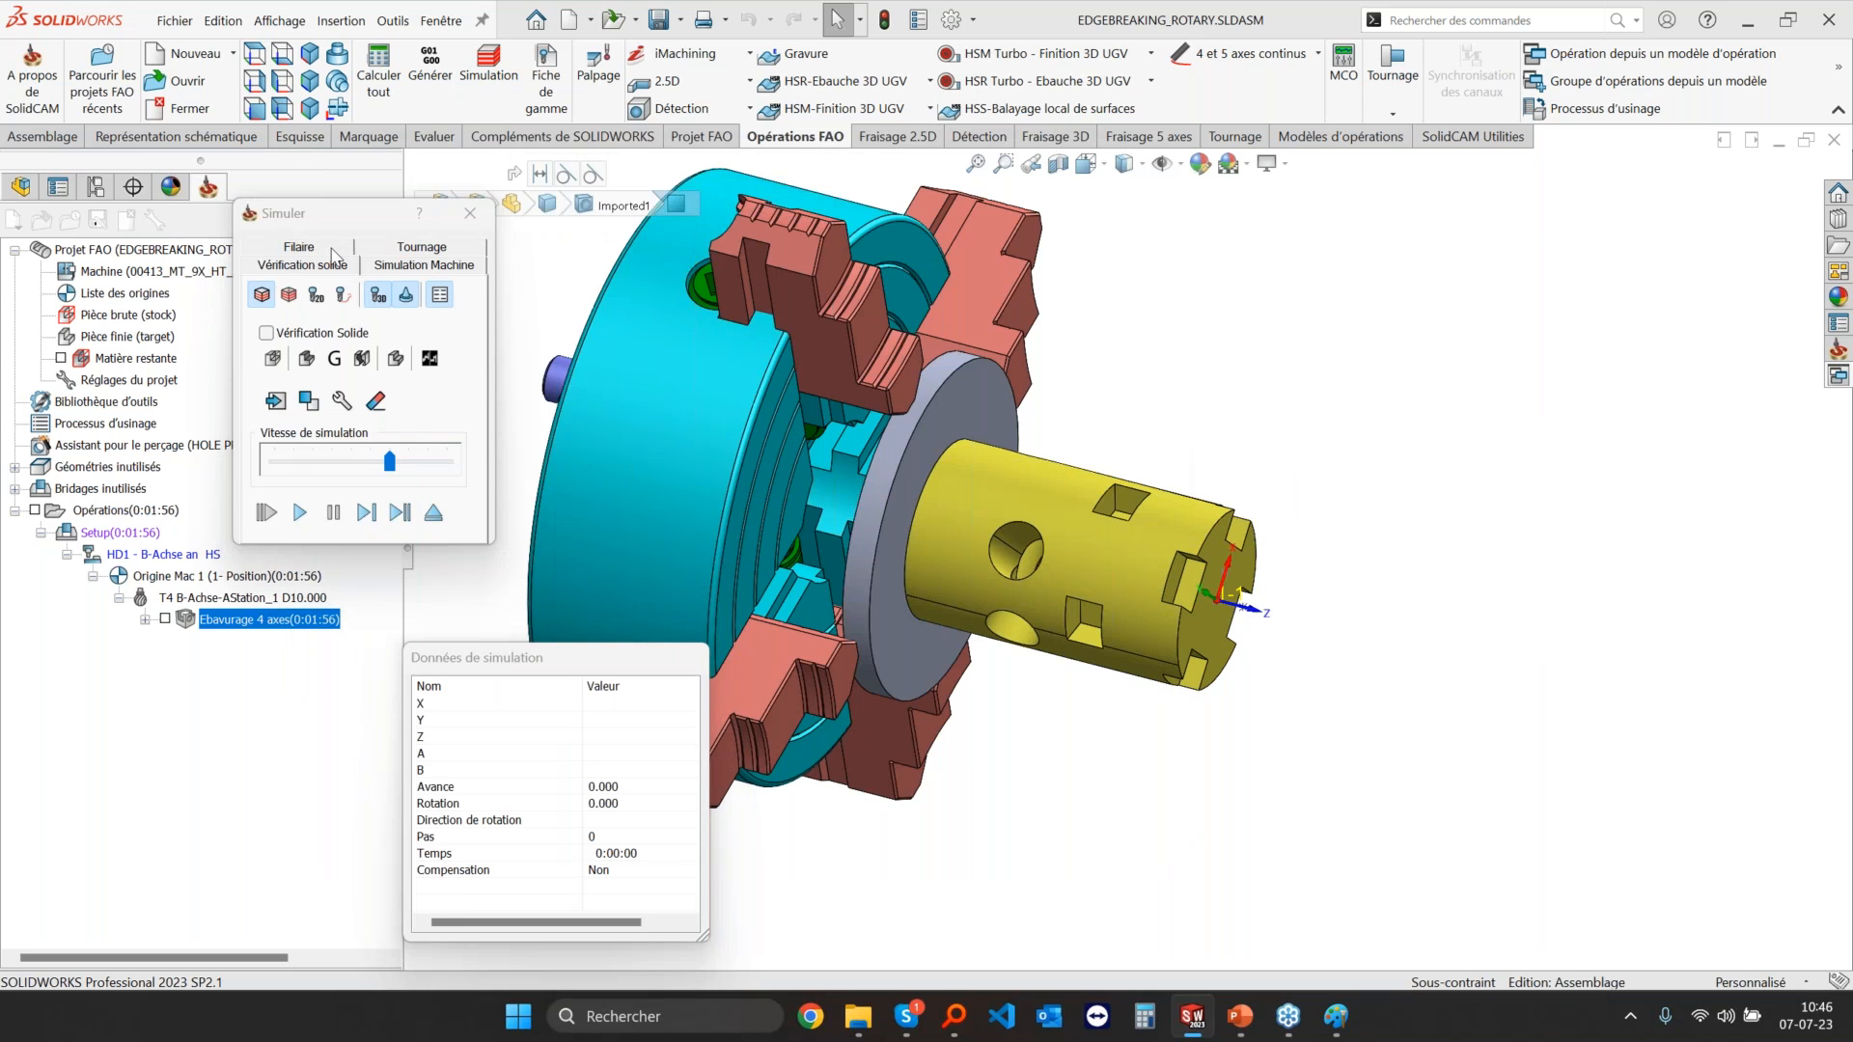
pyautogui.click(300, 517)
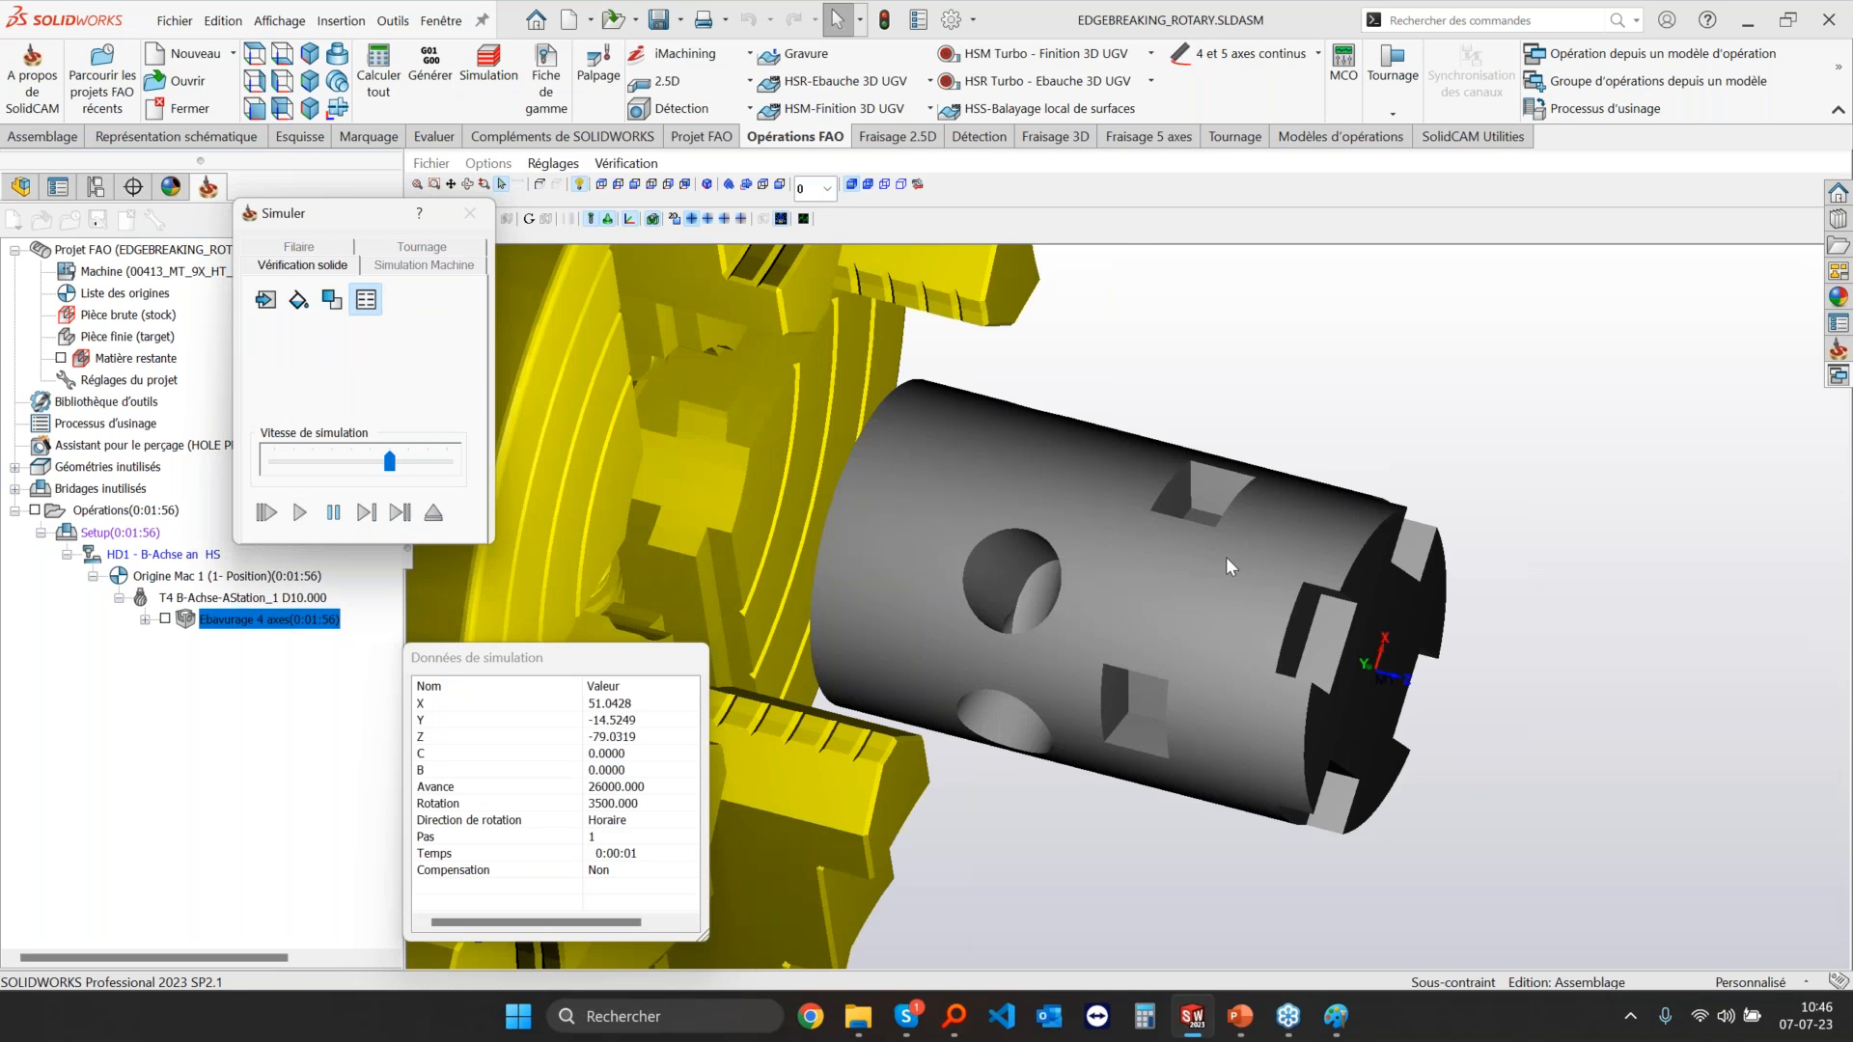
pyautogui.moveTo(390, 463); pyautogui.dragTo(446, 463)
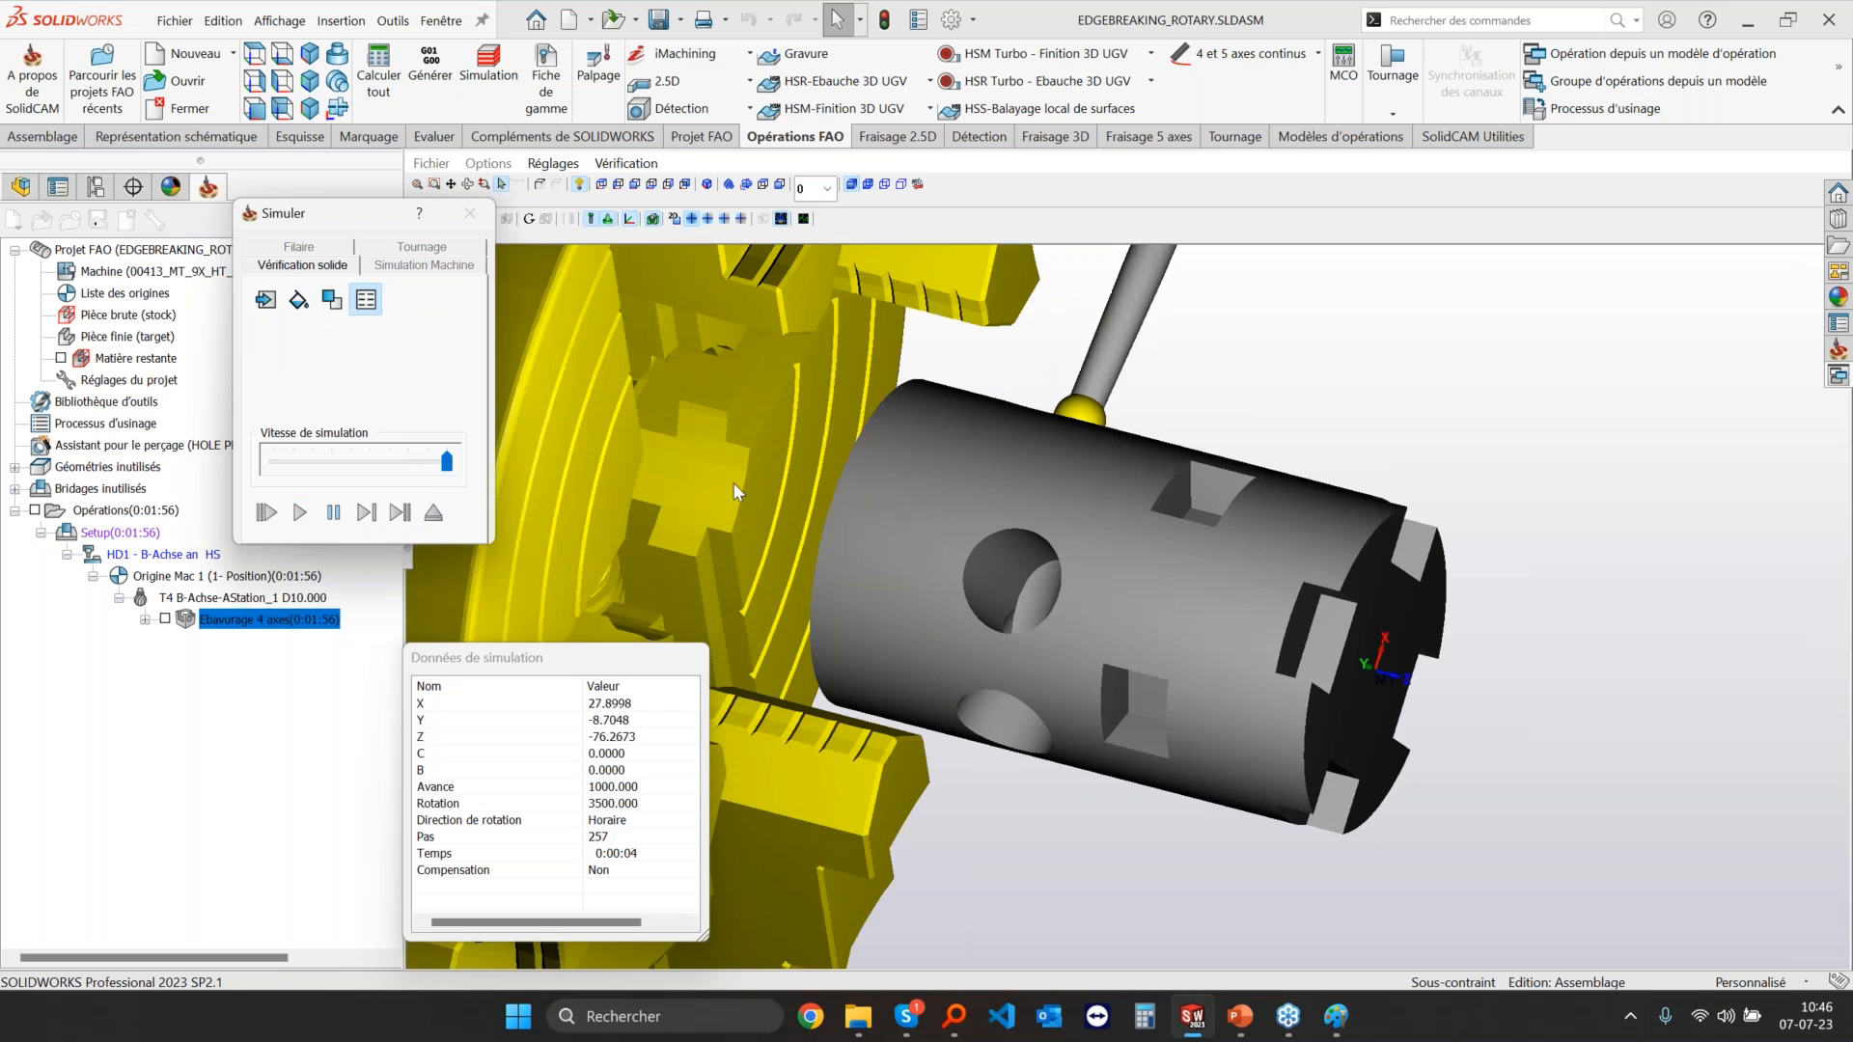
# Step: Follow the ball tool during the solid verification and inspect the edges of the radial holes up close
pyautogui.moveTo(1100, 513); pyautogui.dragTo(1103, 589, button='middle')
pyautogui.scroll(10, 1105, 540)
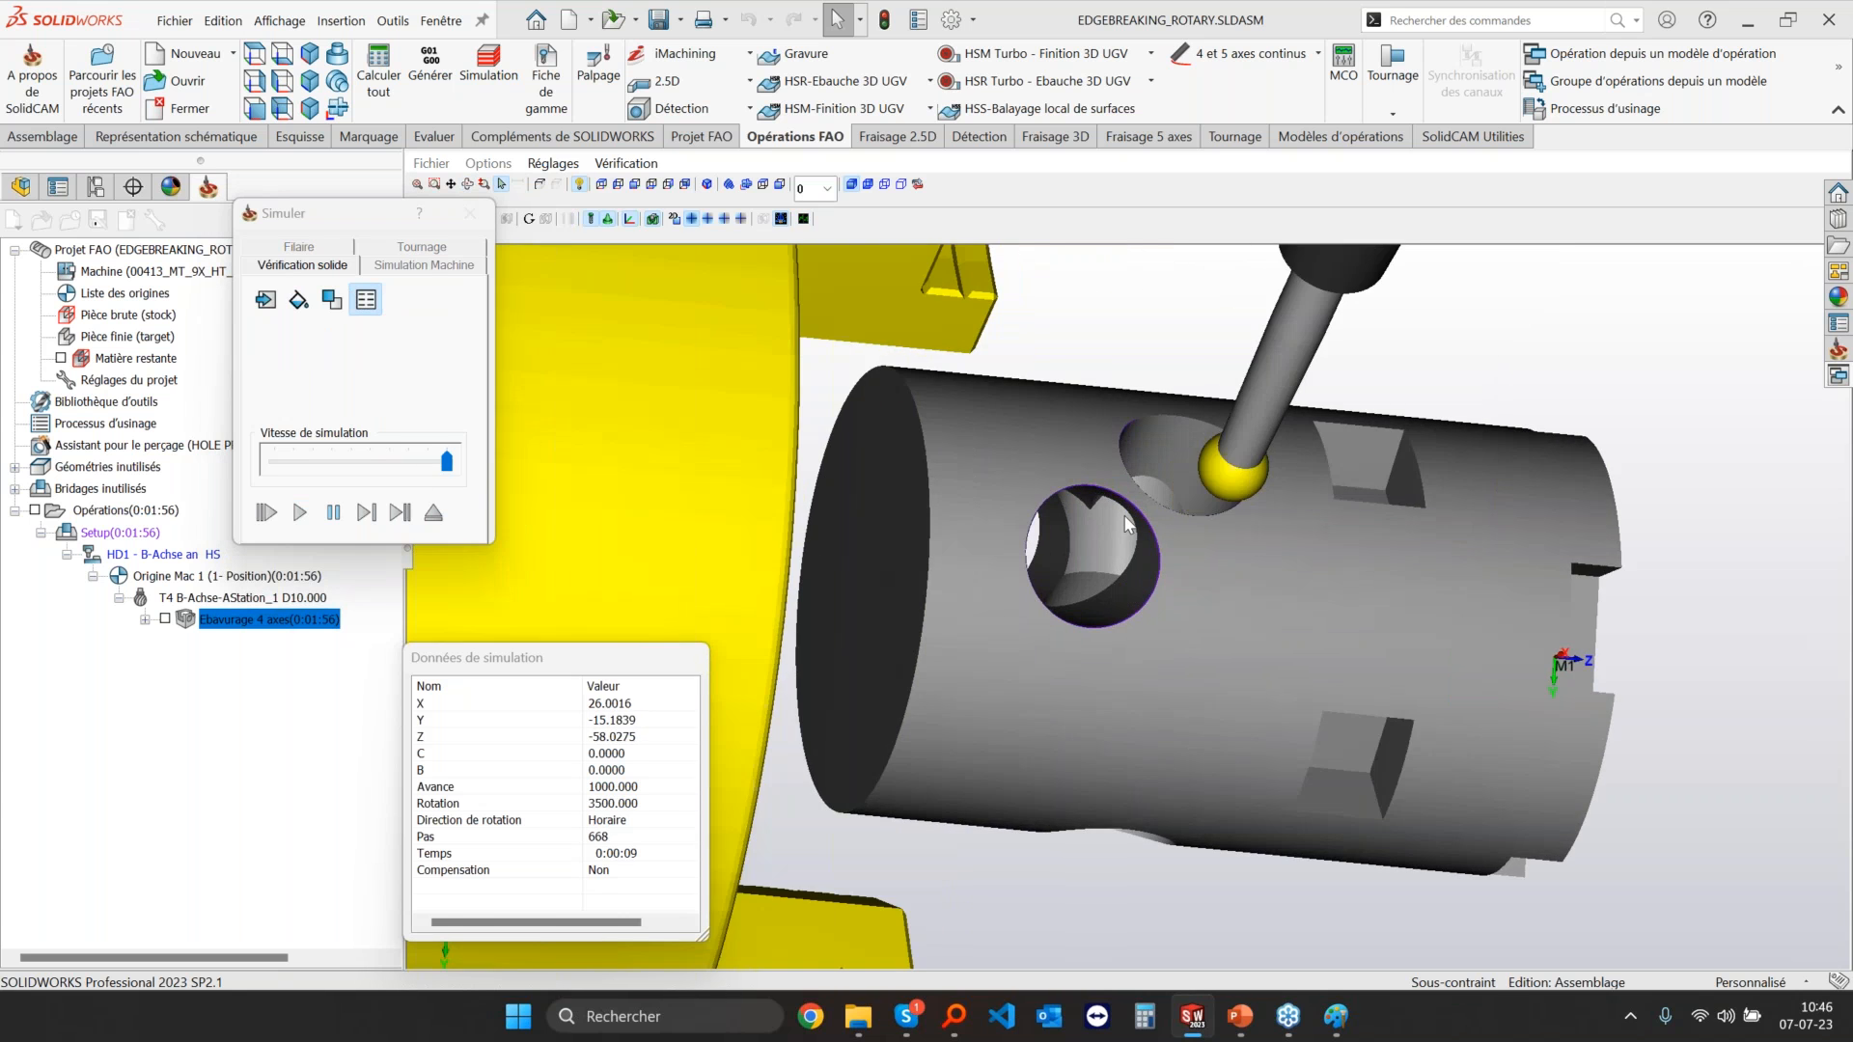
pyautogui.scroll(-10, 1279, 502)
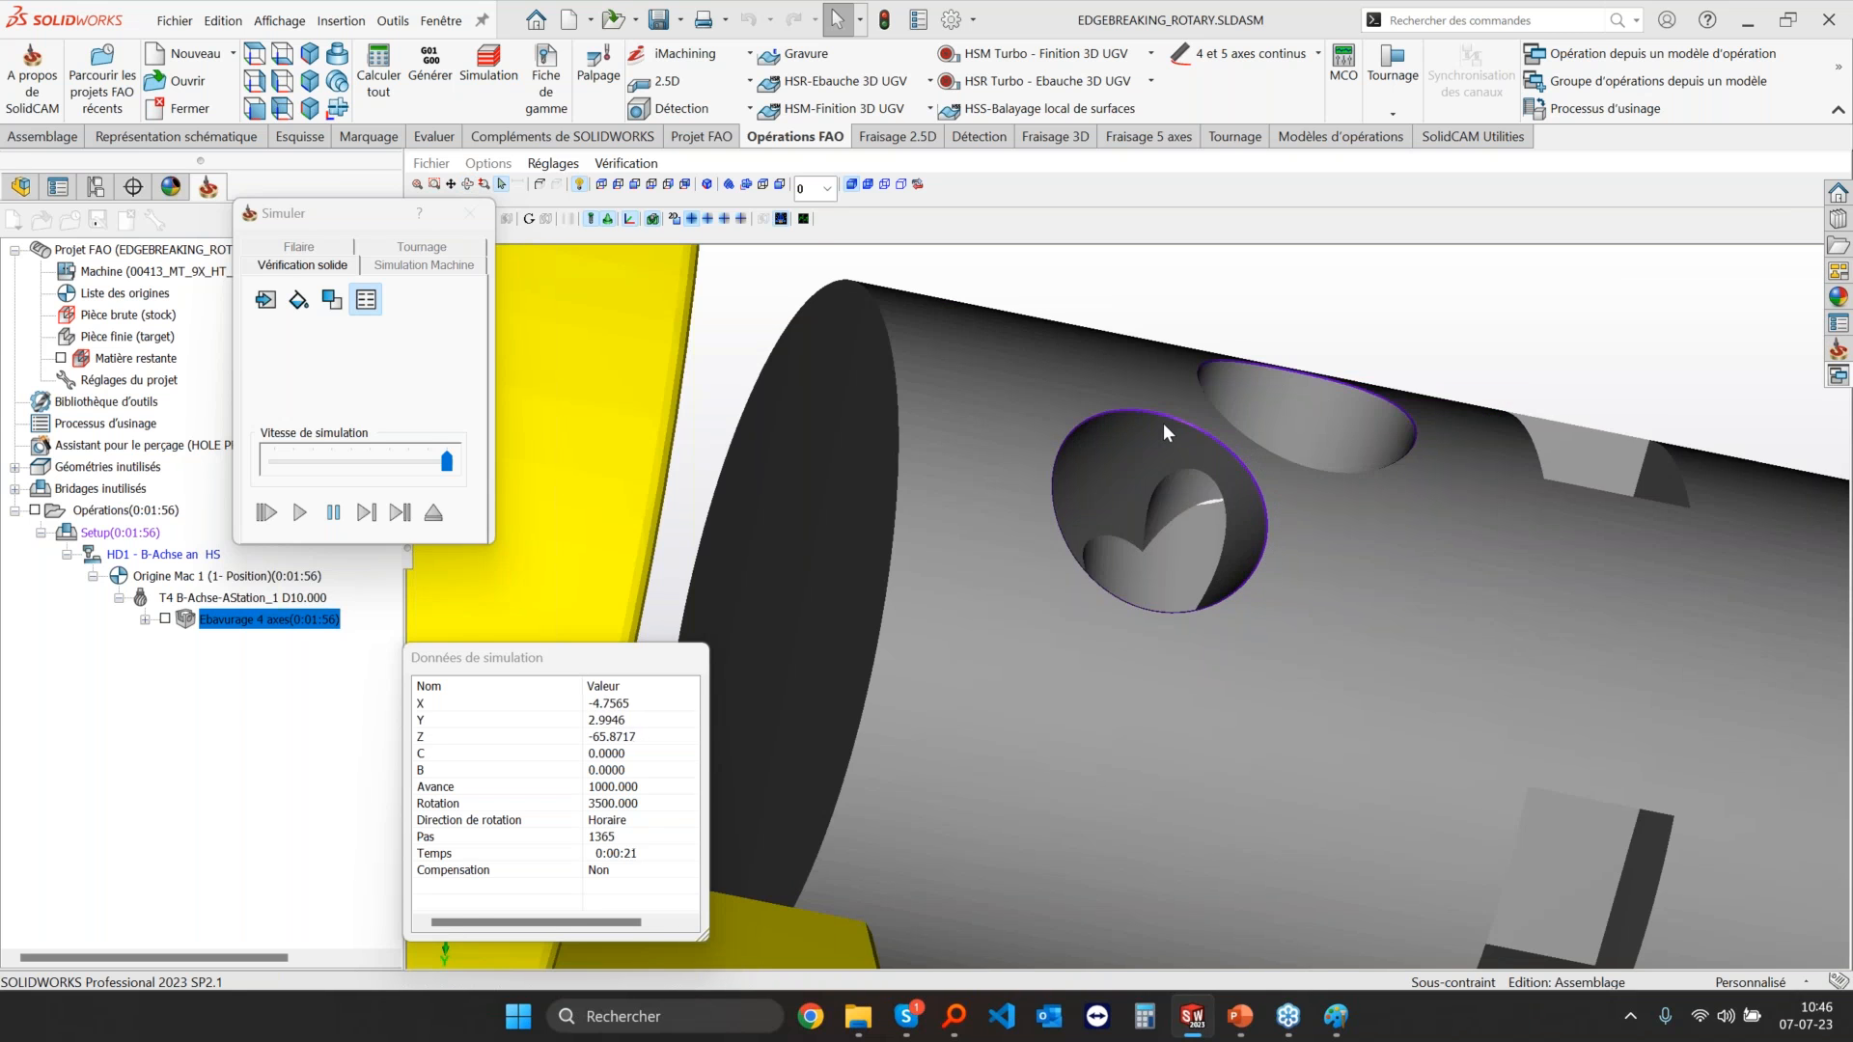
pyautogui.scroll(3, 1168, 435)
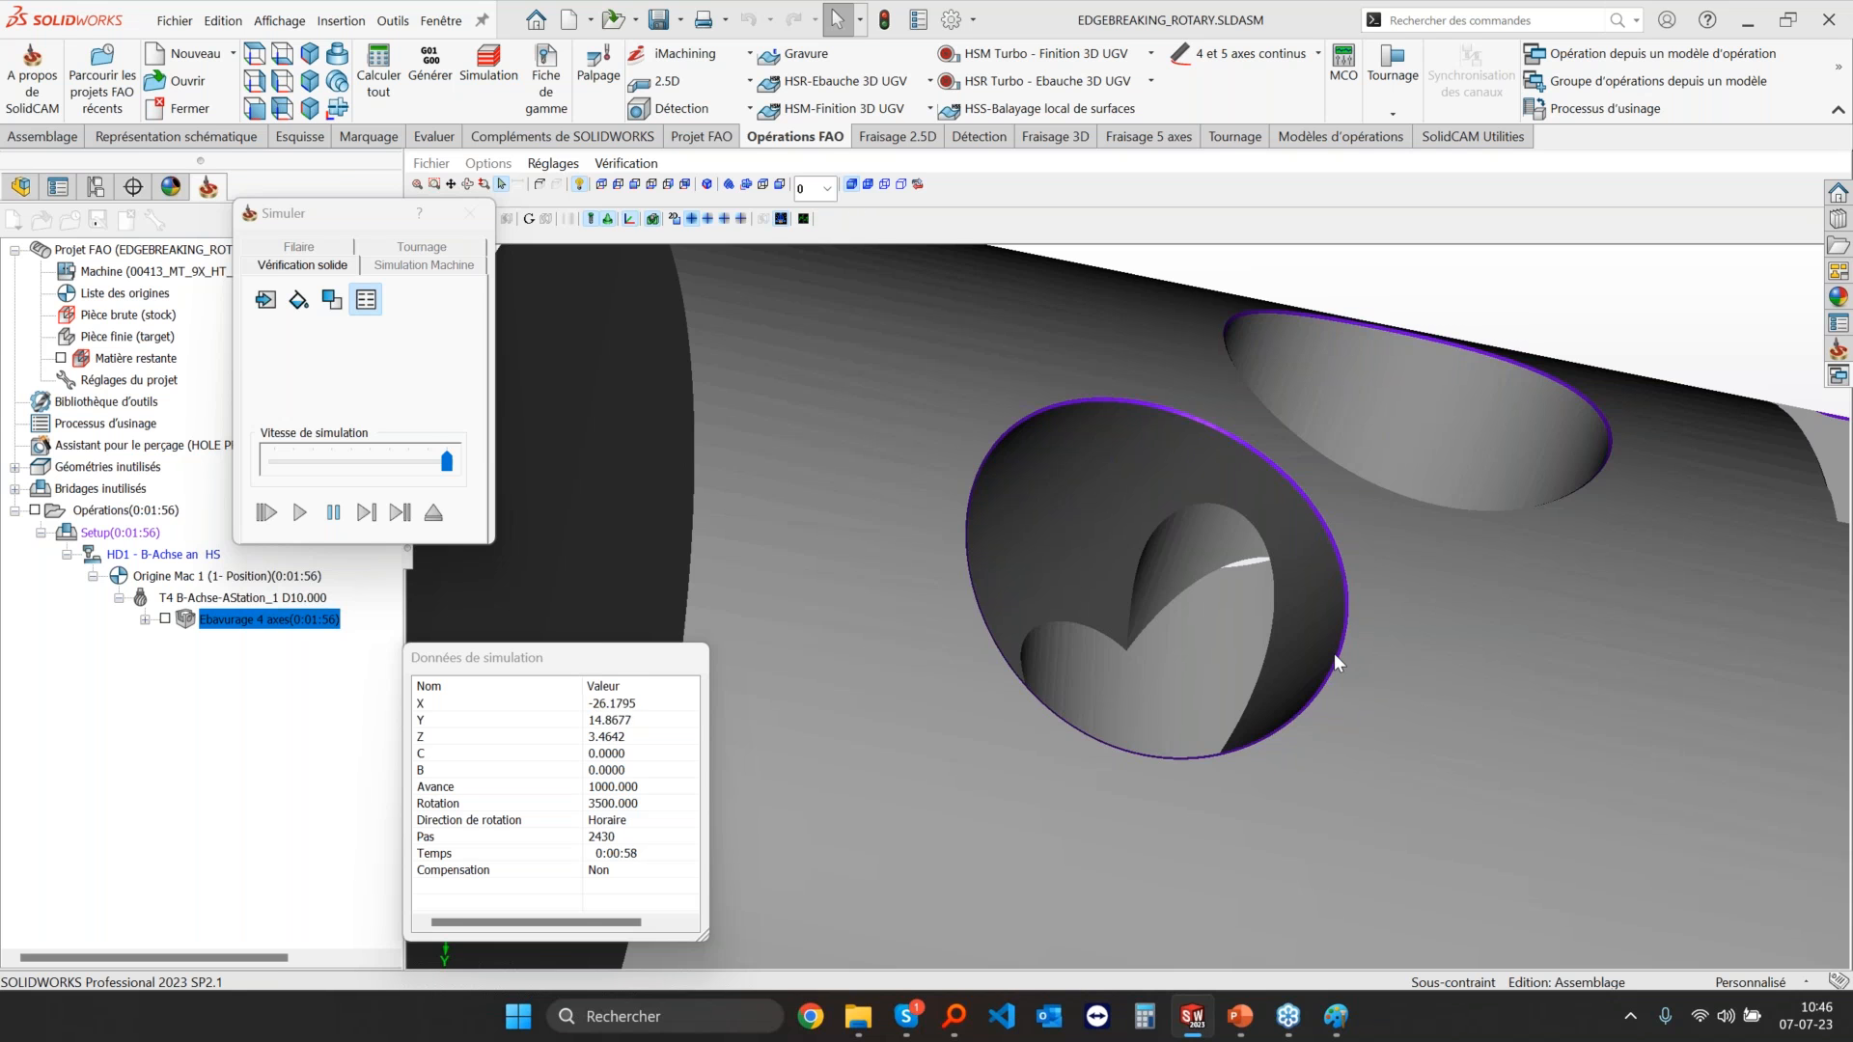
pyautogui.scroll(10, 1347, 526)
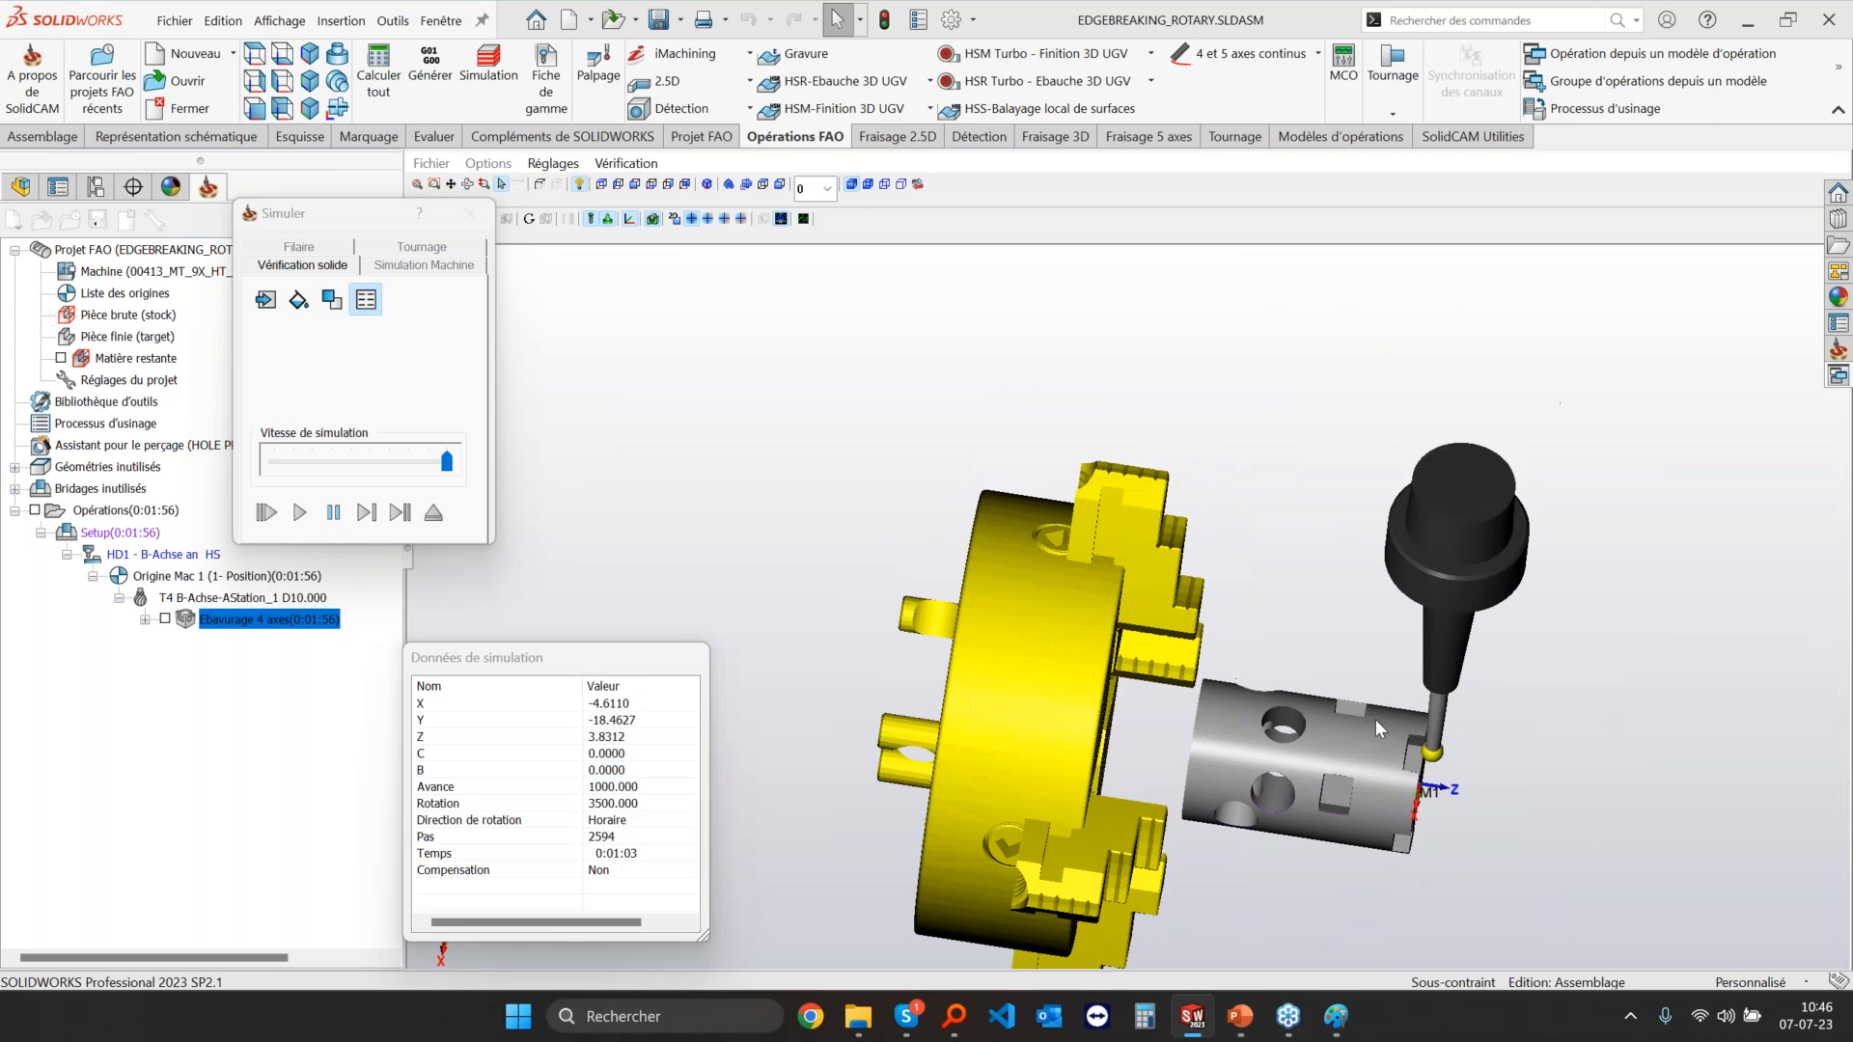
pyautogui.scroll(5, 1382, 680)
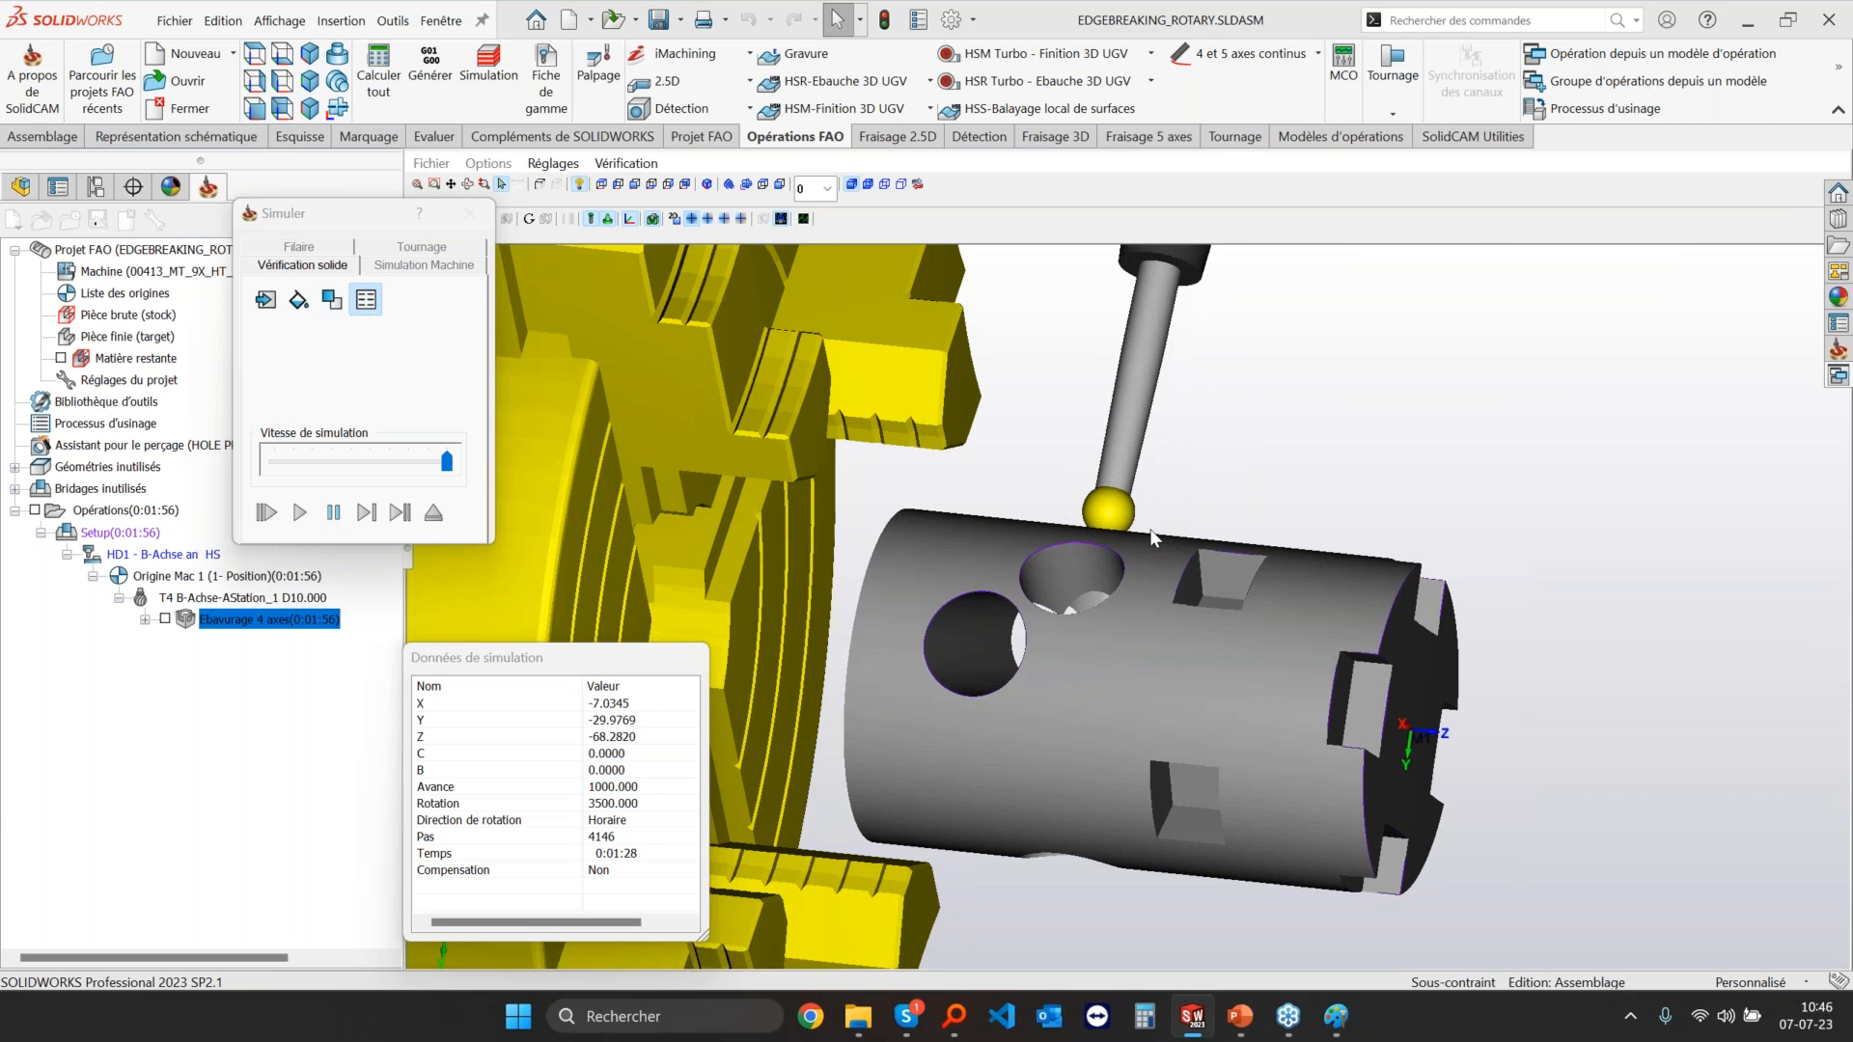
pyautogui.scroll(5, 993, 604)
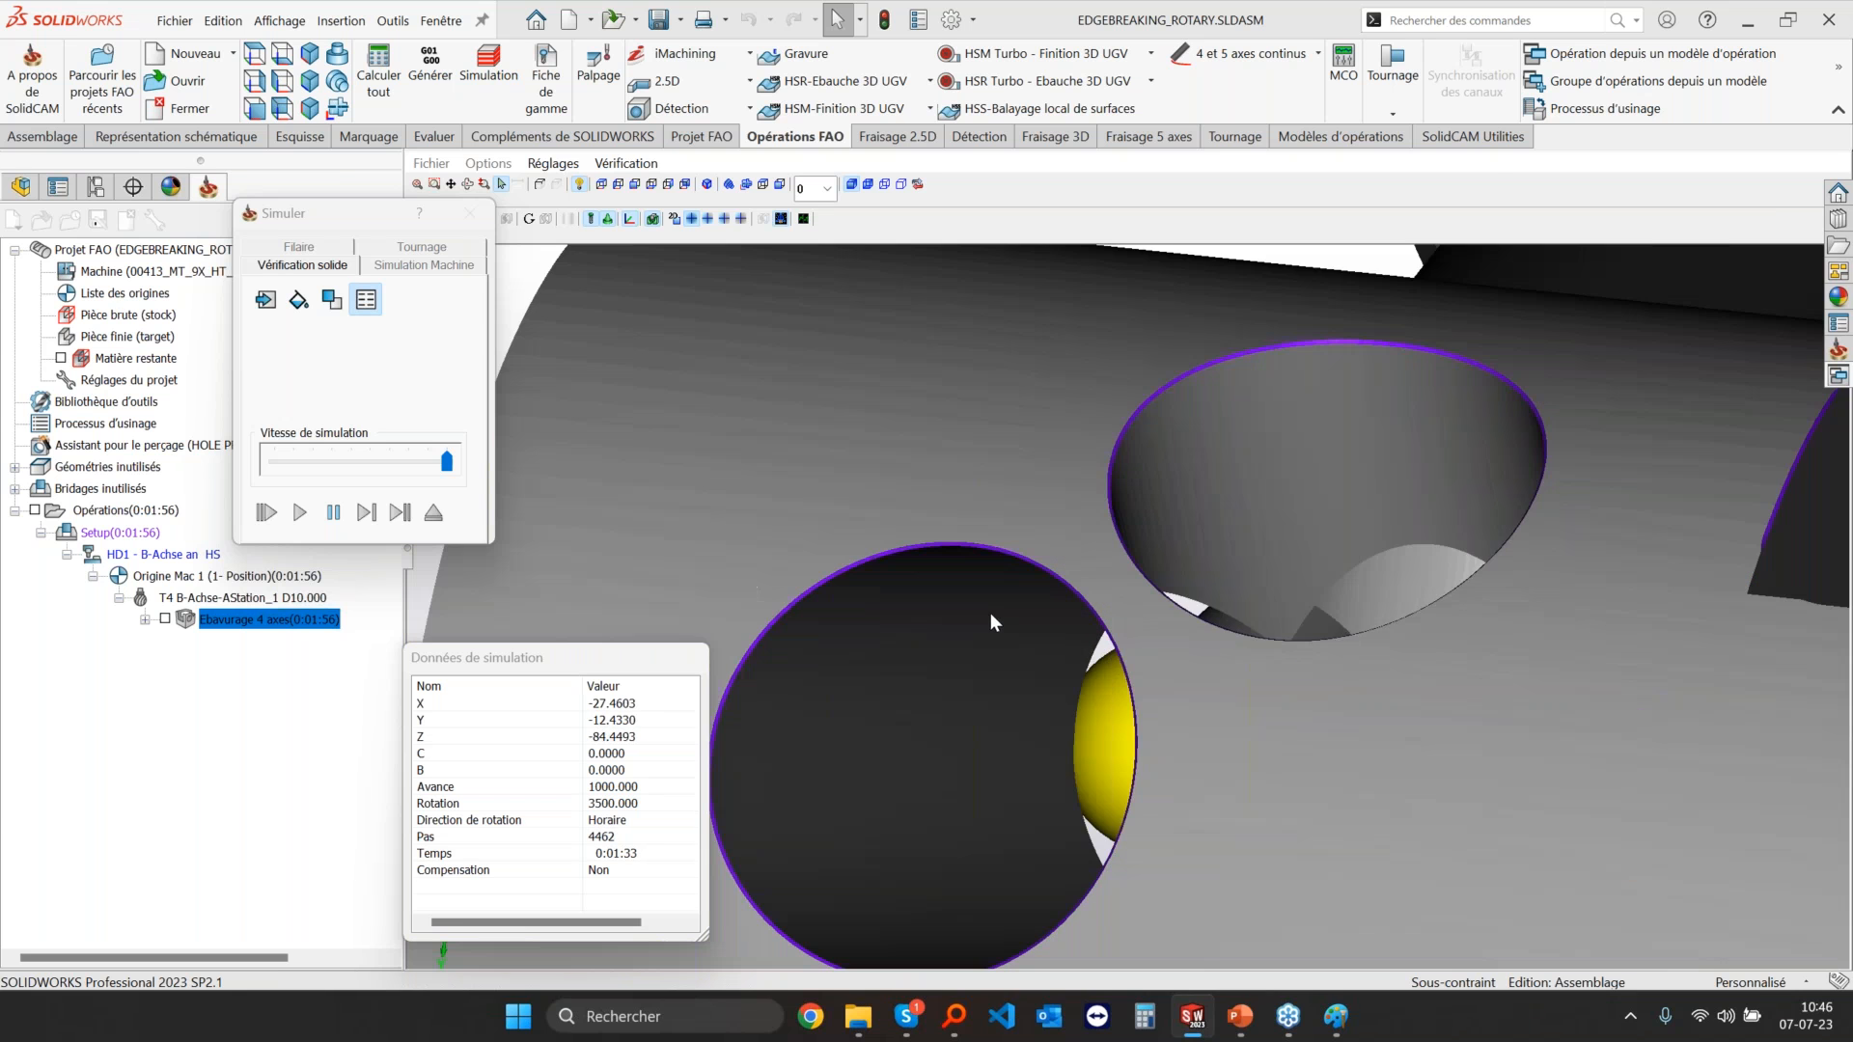
pyautogui.scroll(-4, 1152, 605)
pyautogui.scroll(-3, 1115, 644)
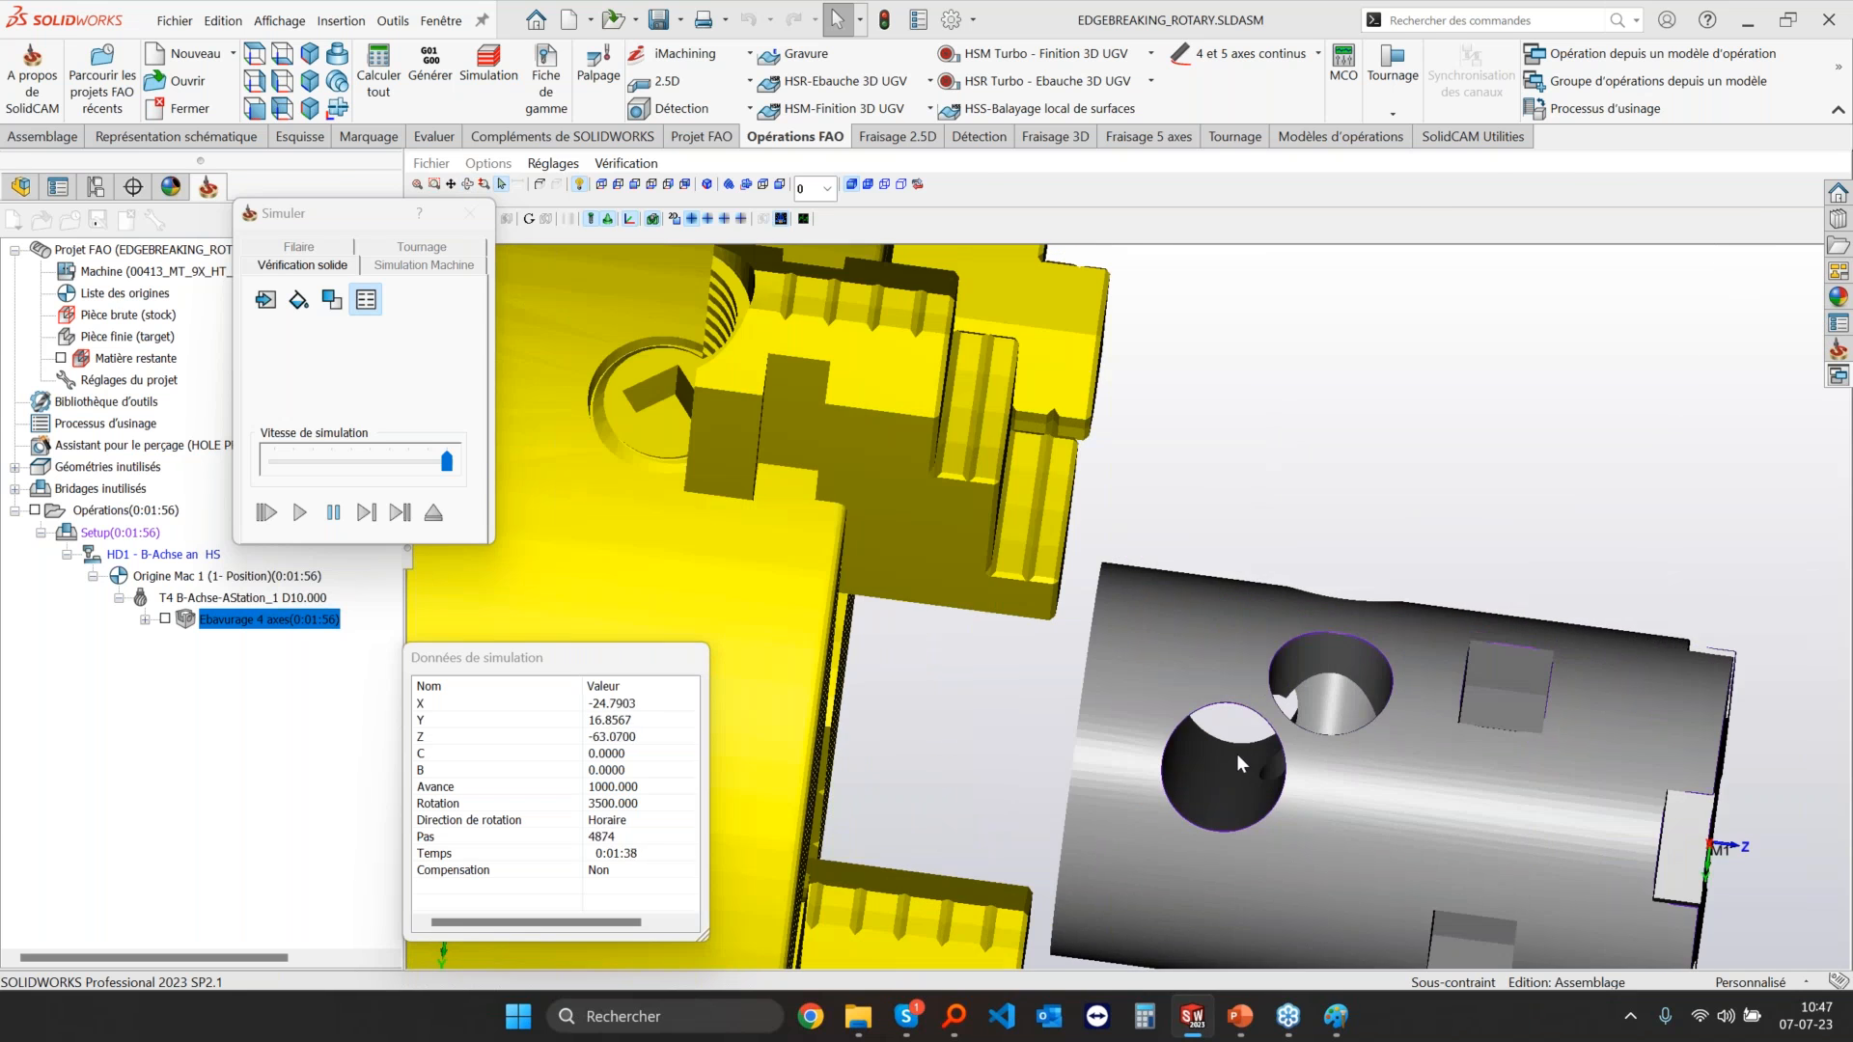
pyautogui.scroll(-3, 1268, 646)
# Step: Inspect the deburred edges of the holes and pockets from several angles, and exit the simulation
pyautogui.moveTo(1290, 675); pyautogui.dragTo(1267, 577, button='middle')
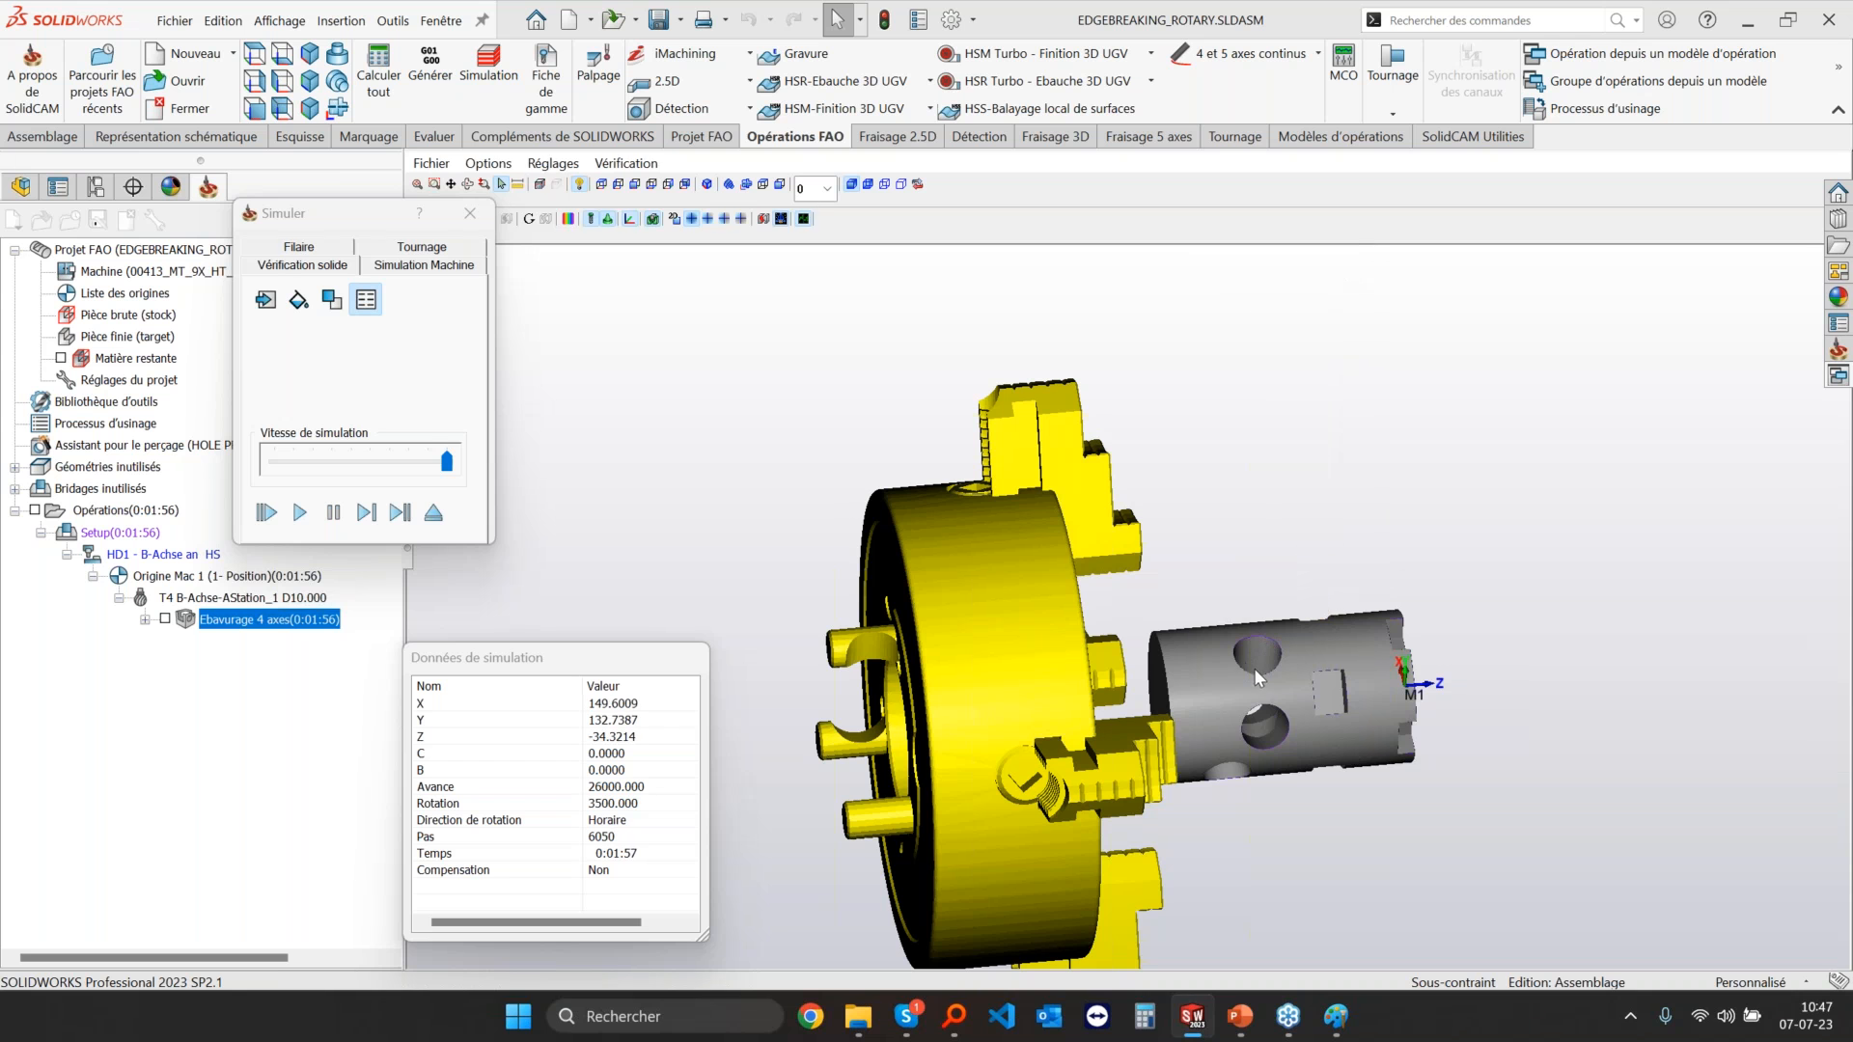
pyautogui.scroll(5, 1249, 668)
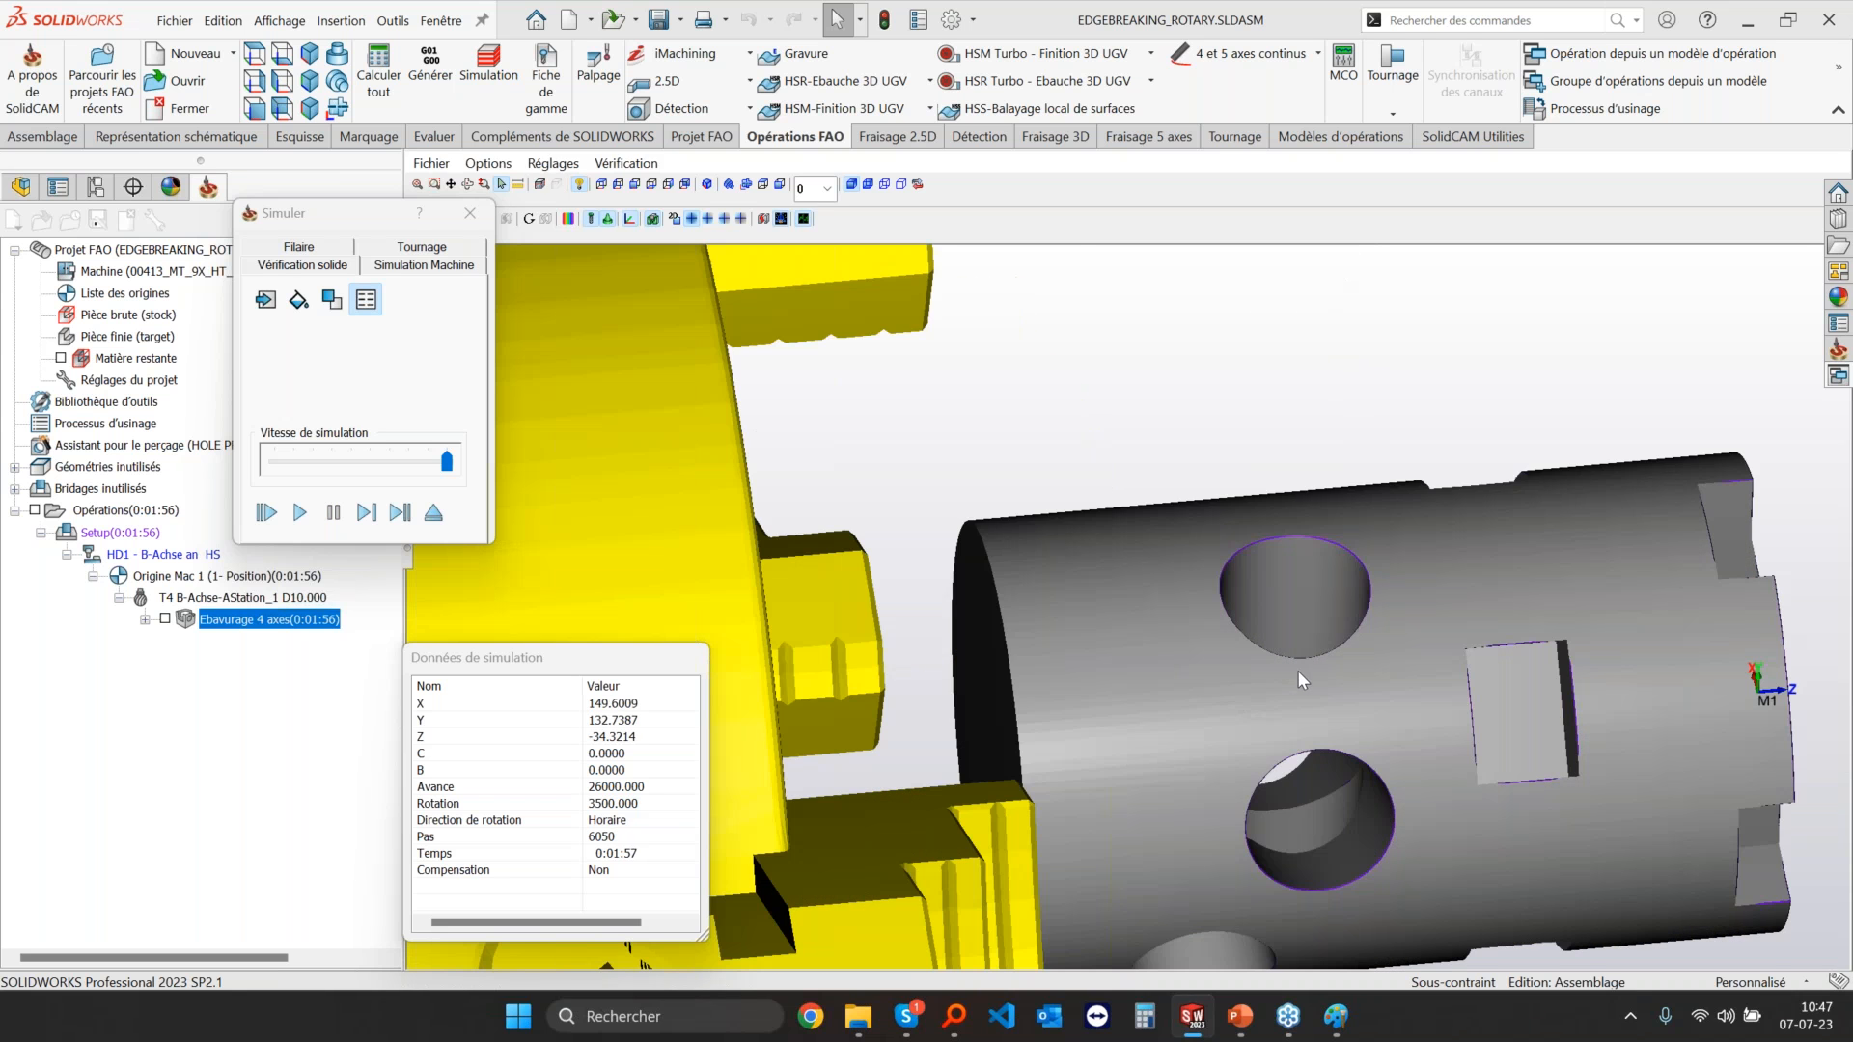
pyautogui.scroll(5, 1284, 696)
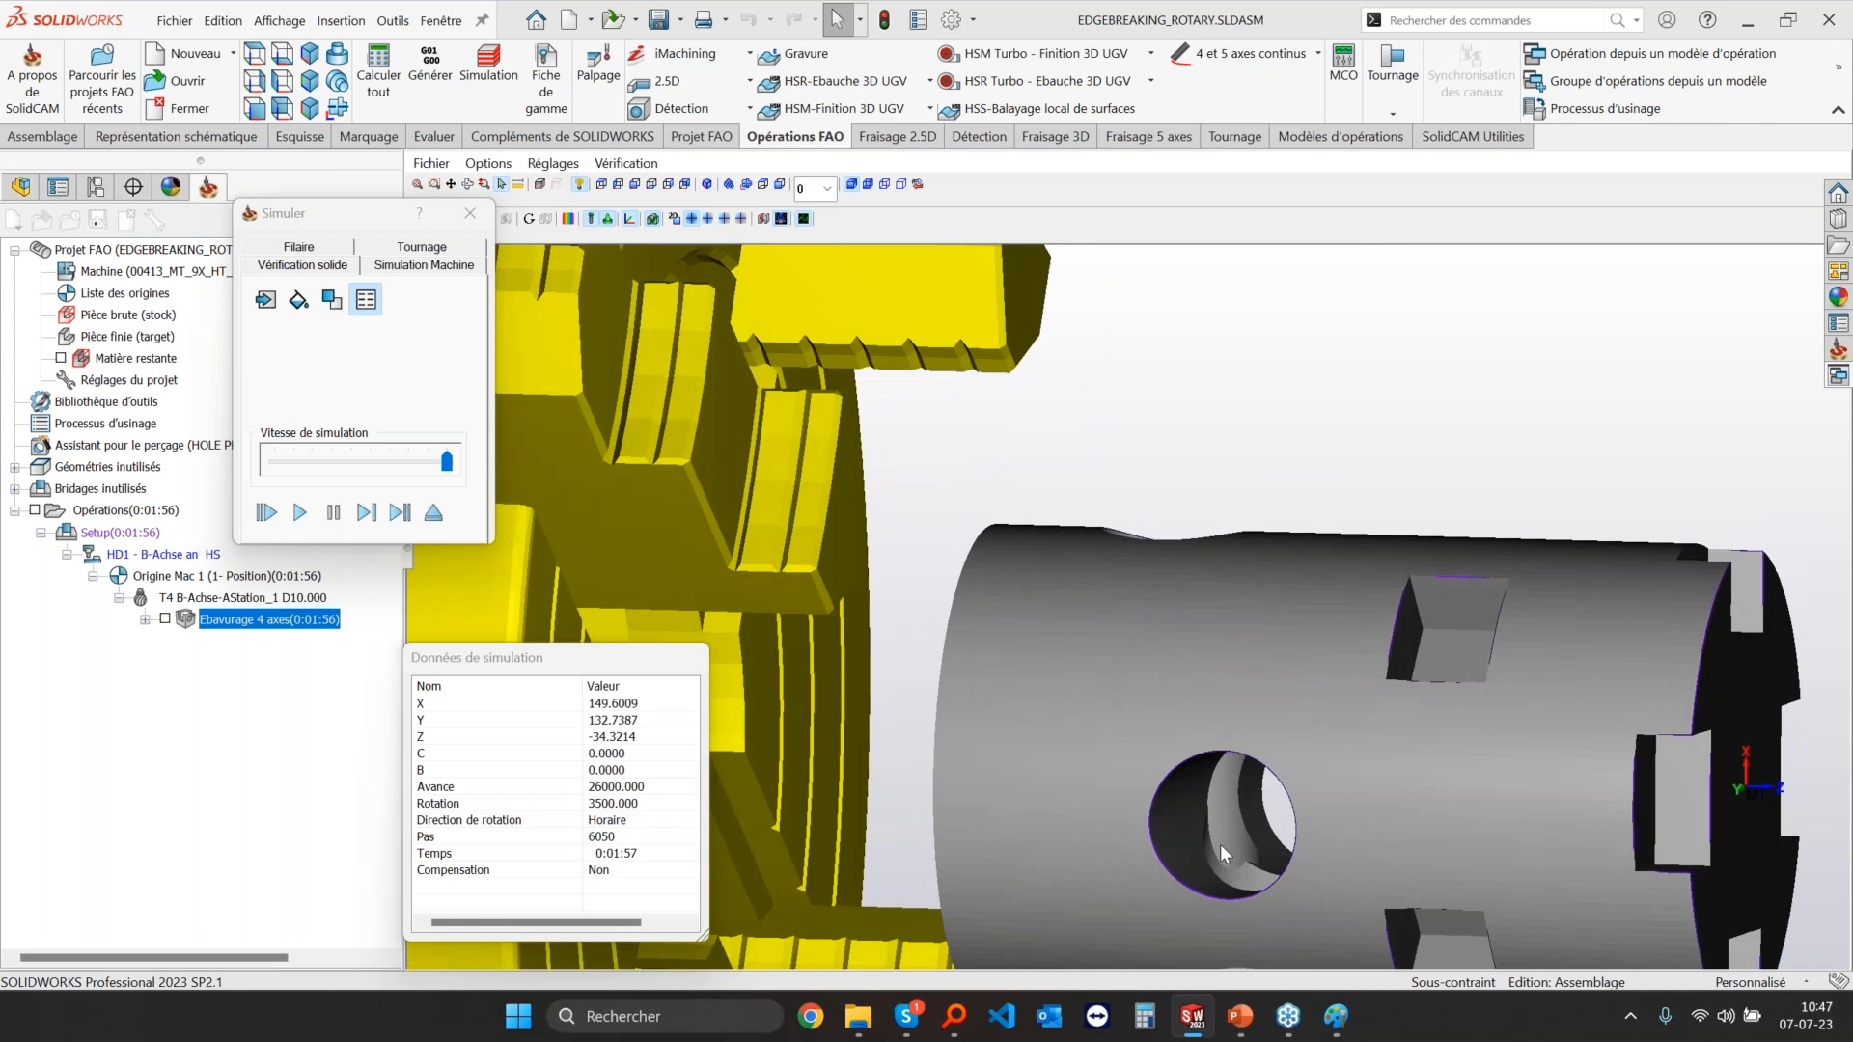
pyautogui.moveTo(1203, 804)
pyautogui.mouseDown(button='middle')
pyautogui.moveTo(1210, 787)
pyautogui.moveTo(1207, 832)
pyautogui.mouseUp(button='middle')
pyautogui.scroll(-6, 1208, 832)
pyautogui.moveTo(1279, 766)
pyautogui.mouseDown(button='middle')
pyautogui.moveTo(1266, 827)
pyautogui.moveTo(1245, 772)
pyautogui.mouseUp(button='middle')
pyautogui.click(433, 511)
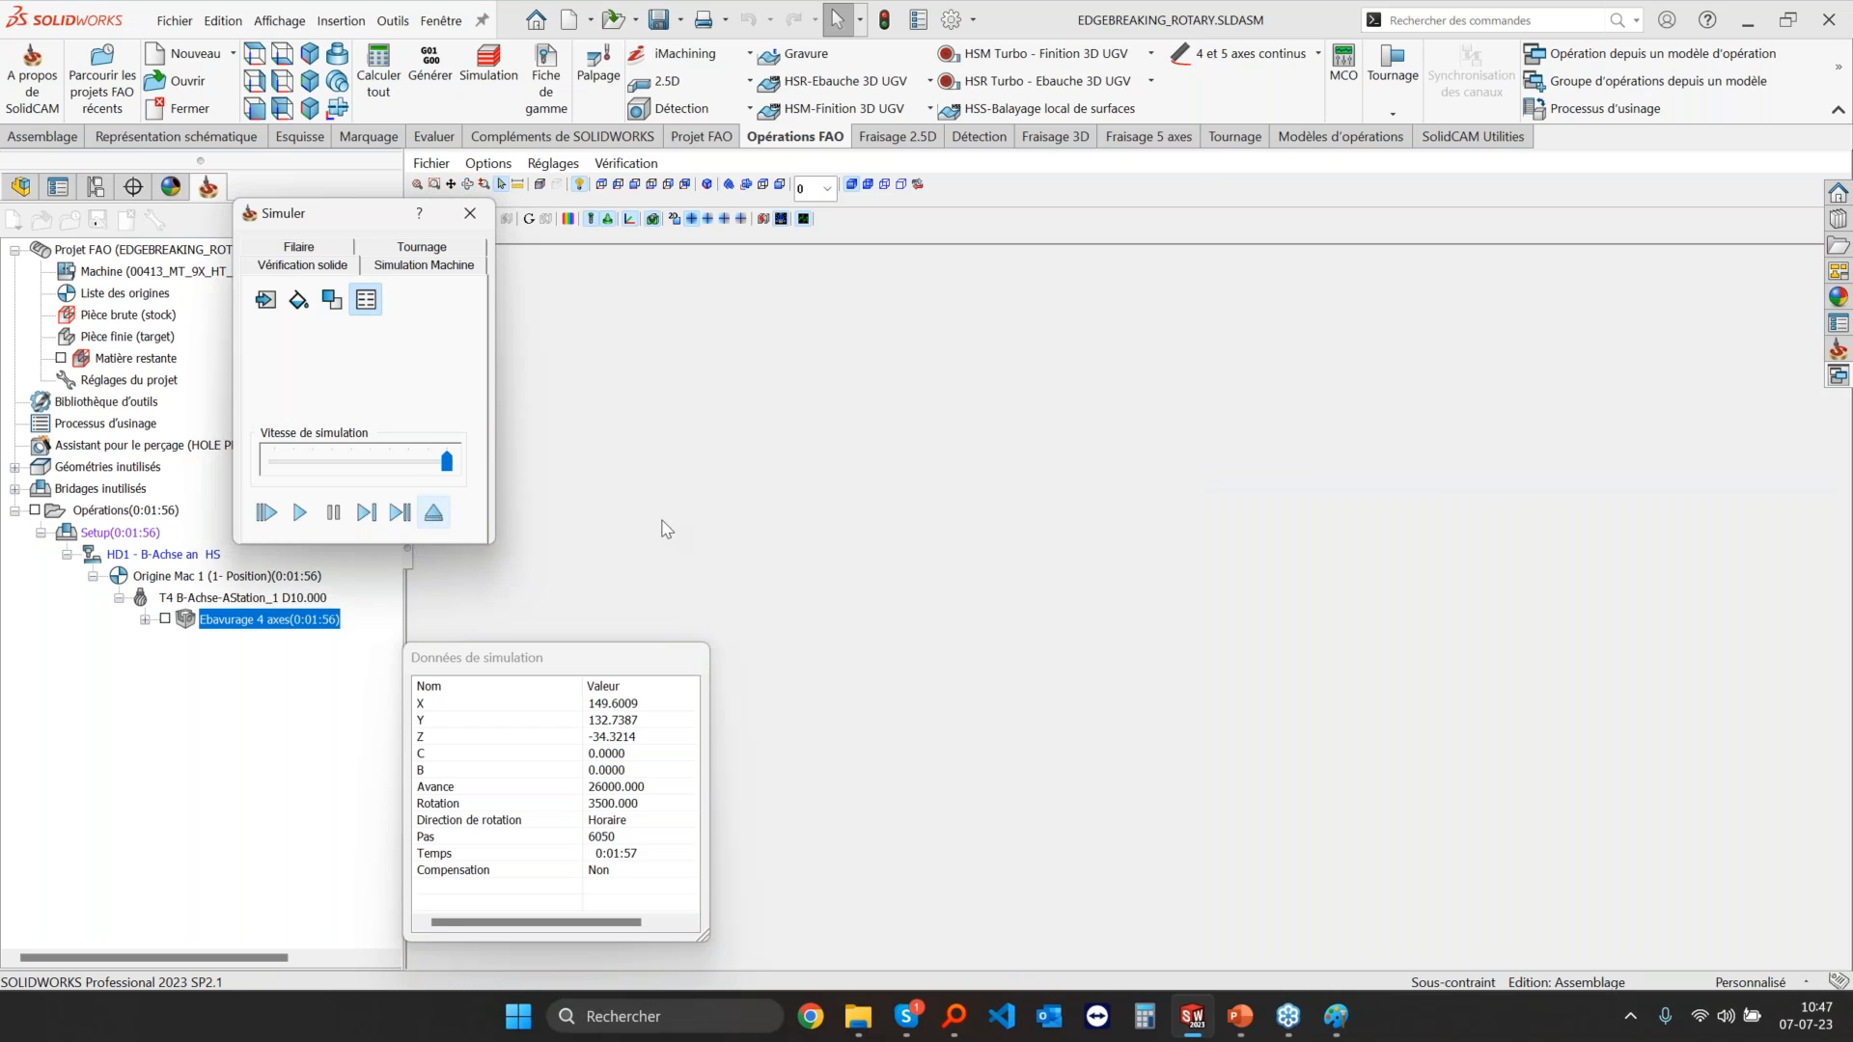
# Step: Review the trajectory and 4 Axes tilt control settings, and examine the tool preview against the part's radial holes
pyautogui.click(424, 341)
pyautogui.click(397, 364)
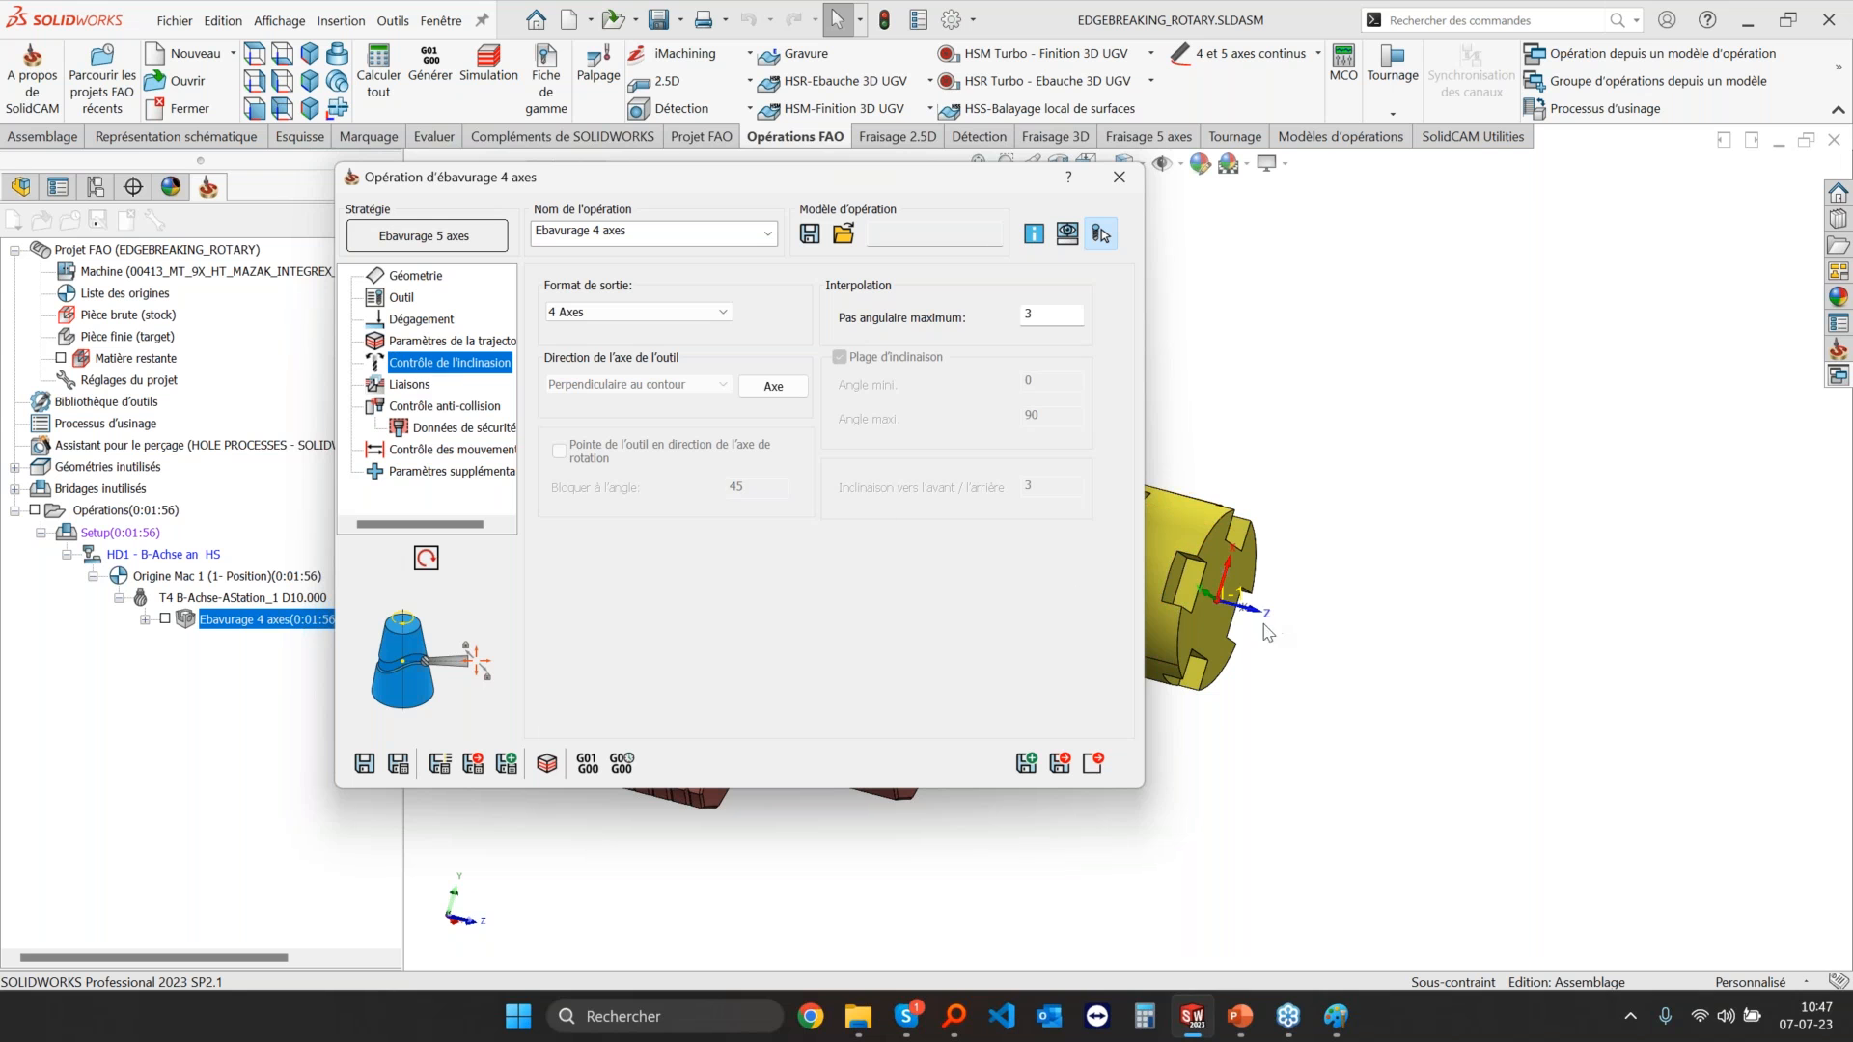
pyautogui.click(1259, 632)
pyautogui.scroll(-8, 1310, 629)
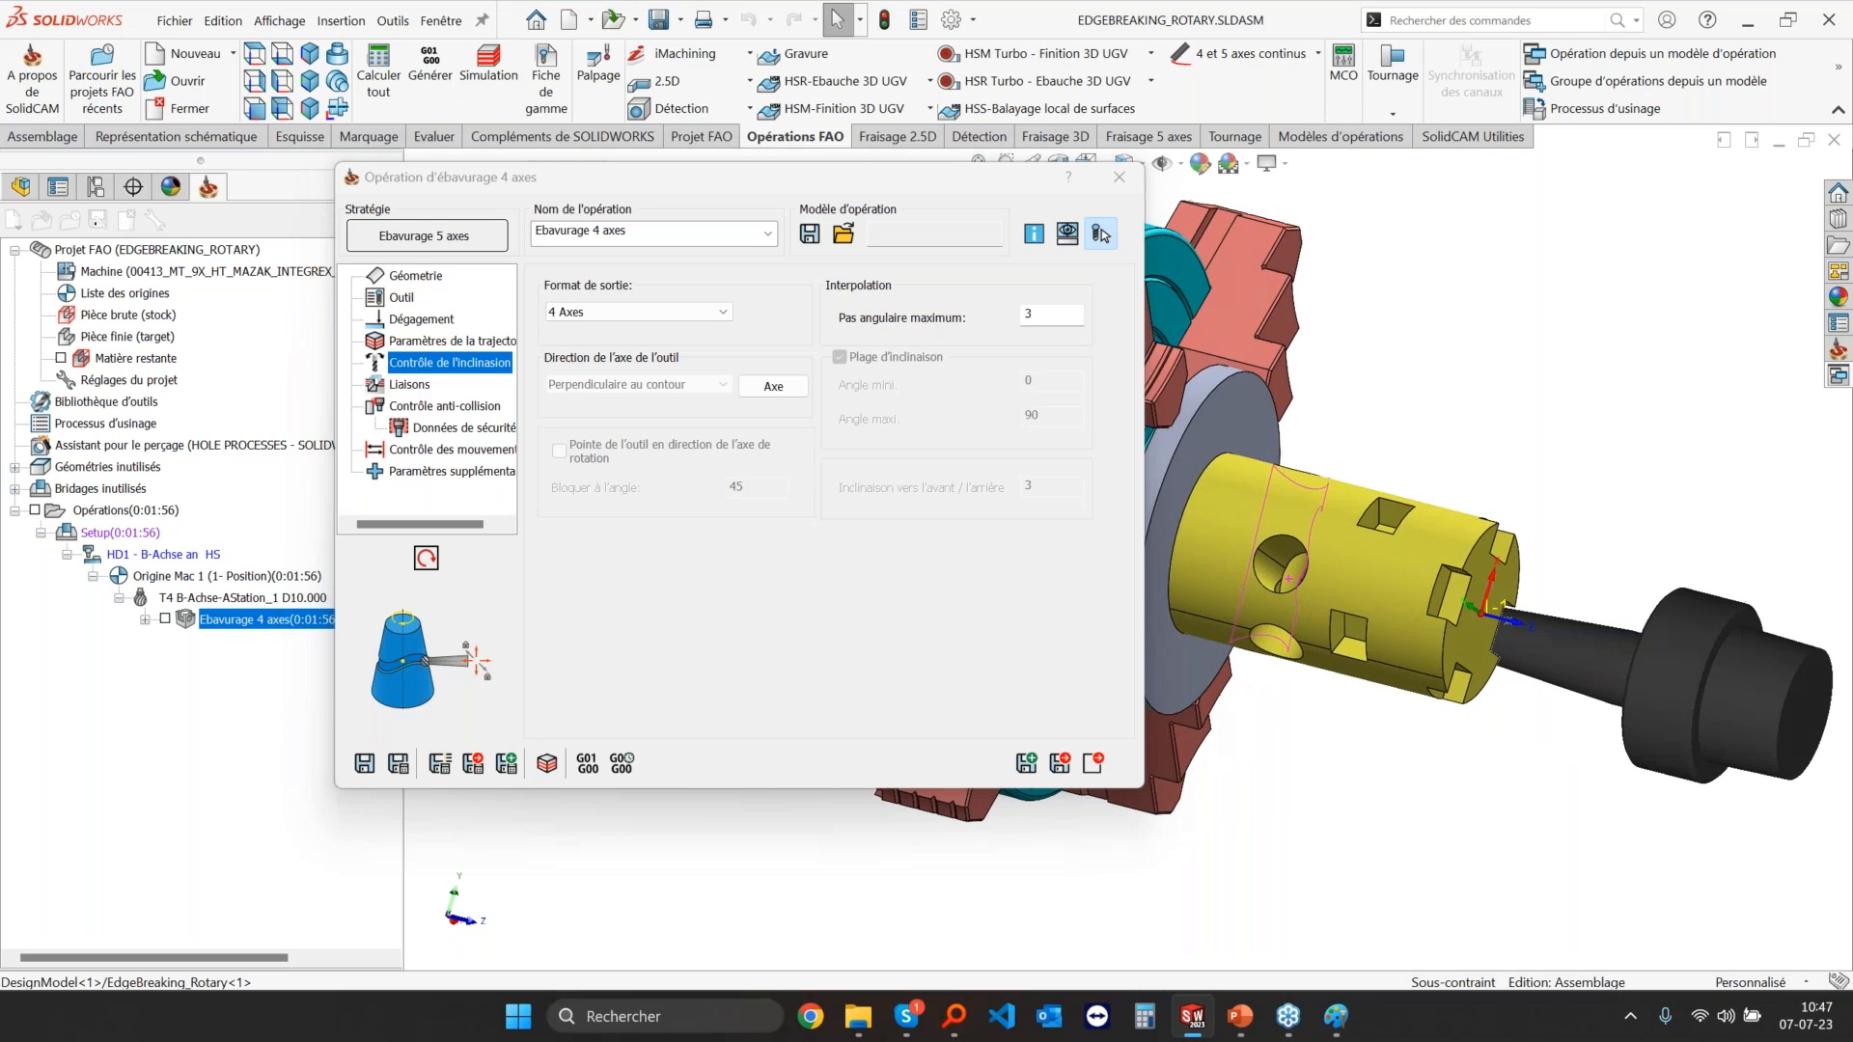
pyautogui.moveTo(1330, 588); pyautogui.dragTo(1341, 543, button='middle')
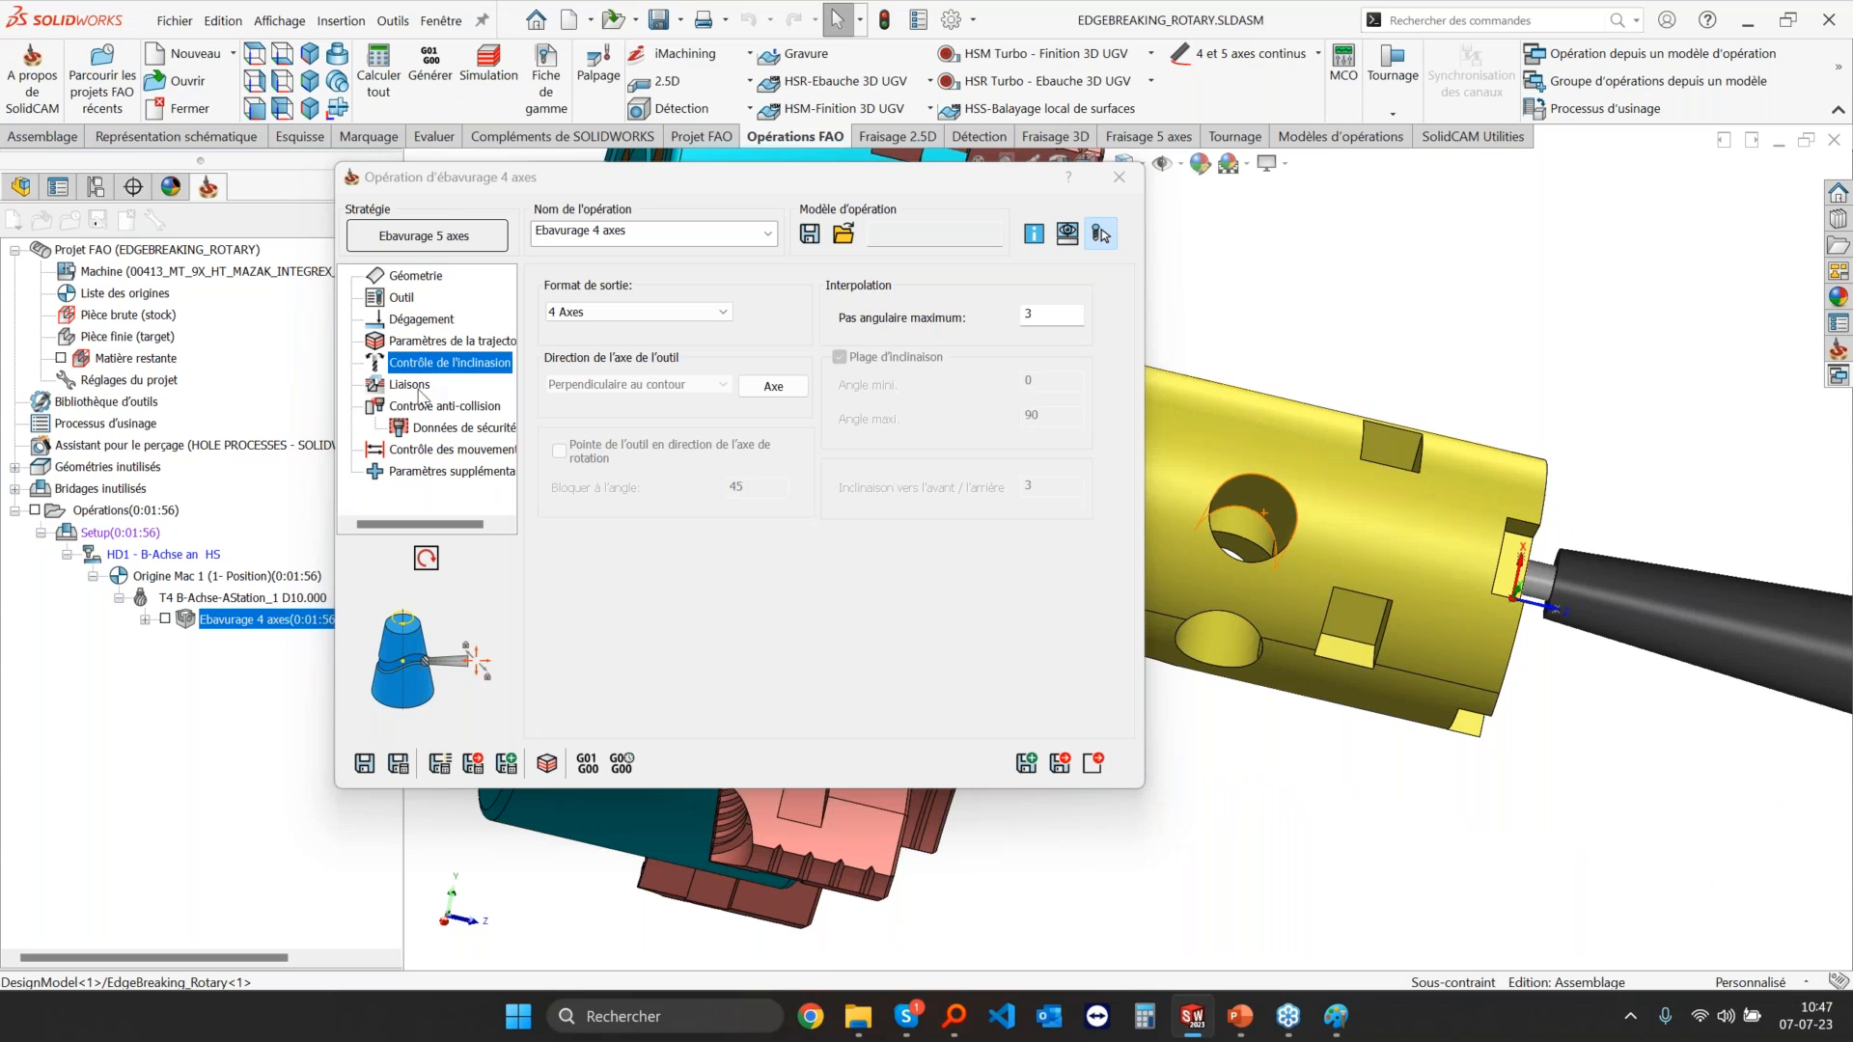
# Step: Review the operation's trajectory, geometry, motion control, collision control, link, tilt, clearance and tool settings, ending on the automatic edge detection
pyautogui.click(415, 340)
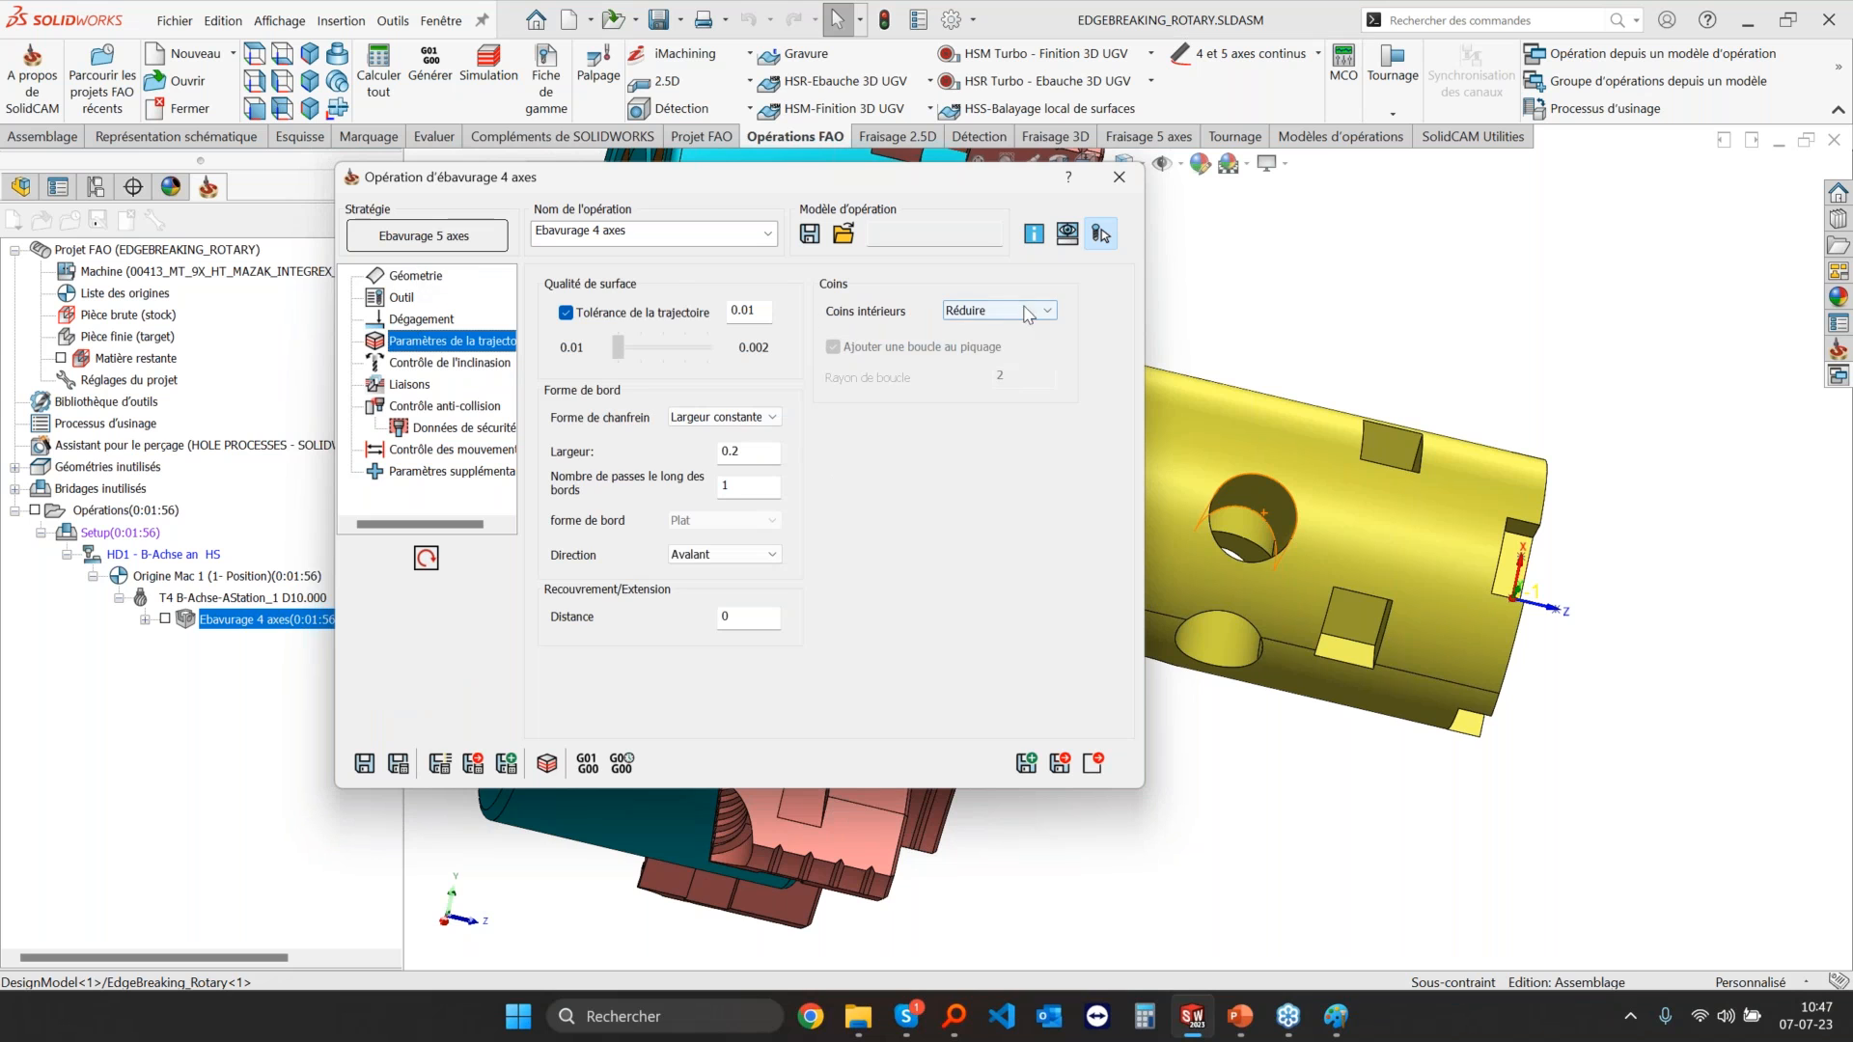
pyautogui.click(413, 276)
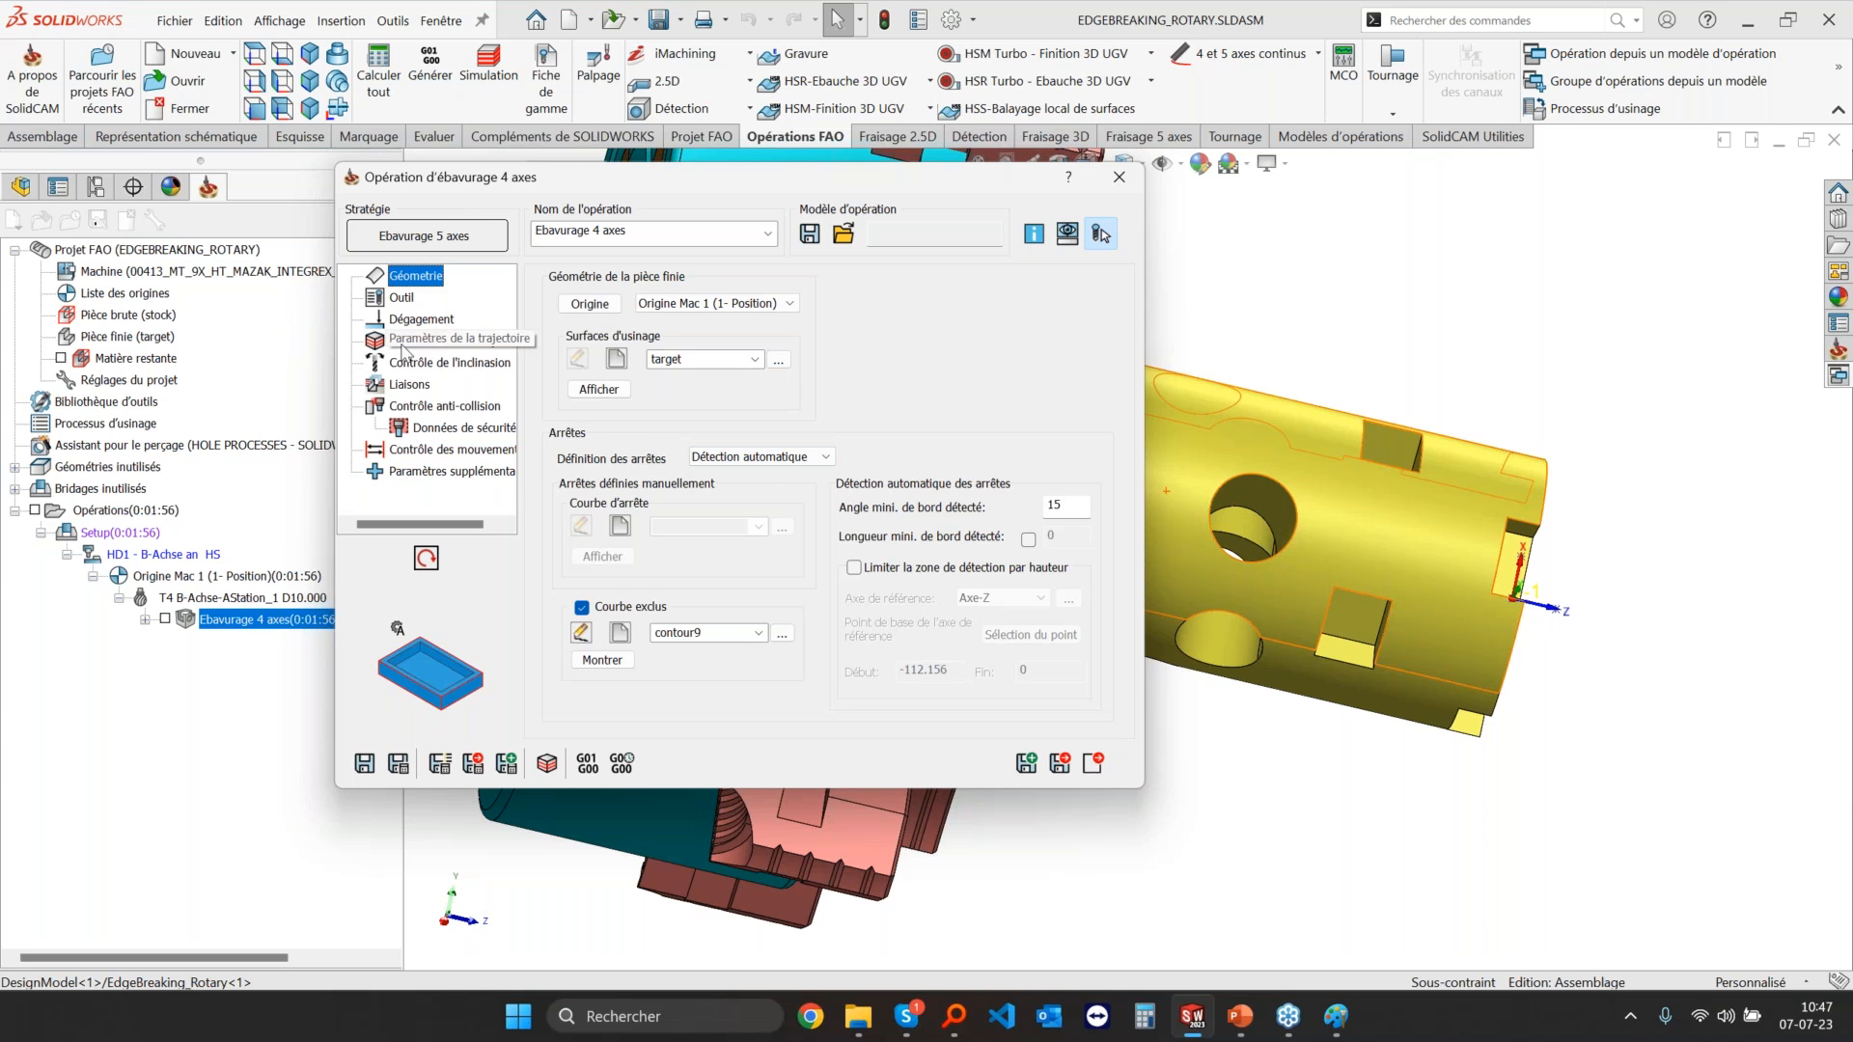
pyautogui.click(411, 449)
pyautogui.click(411, 407)
pyautogui.click(410, 386)
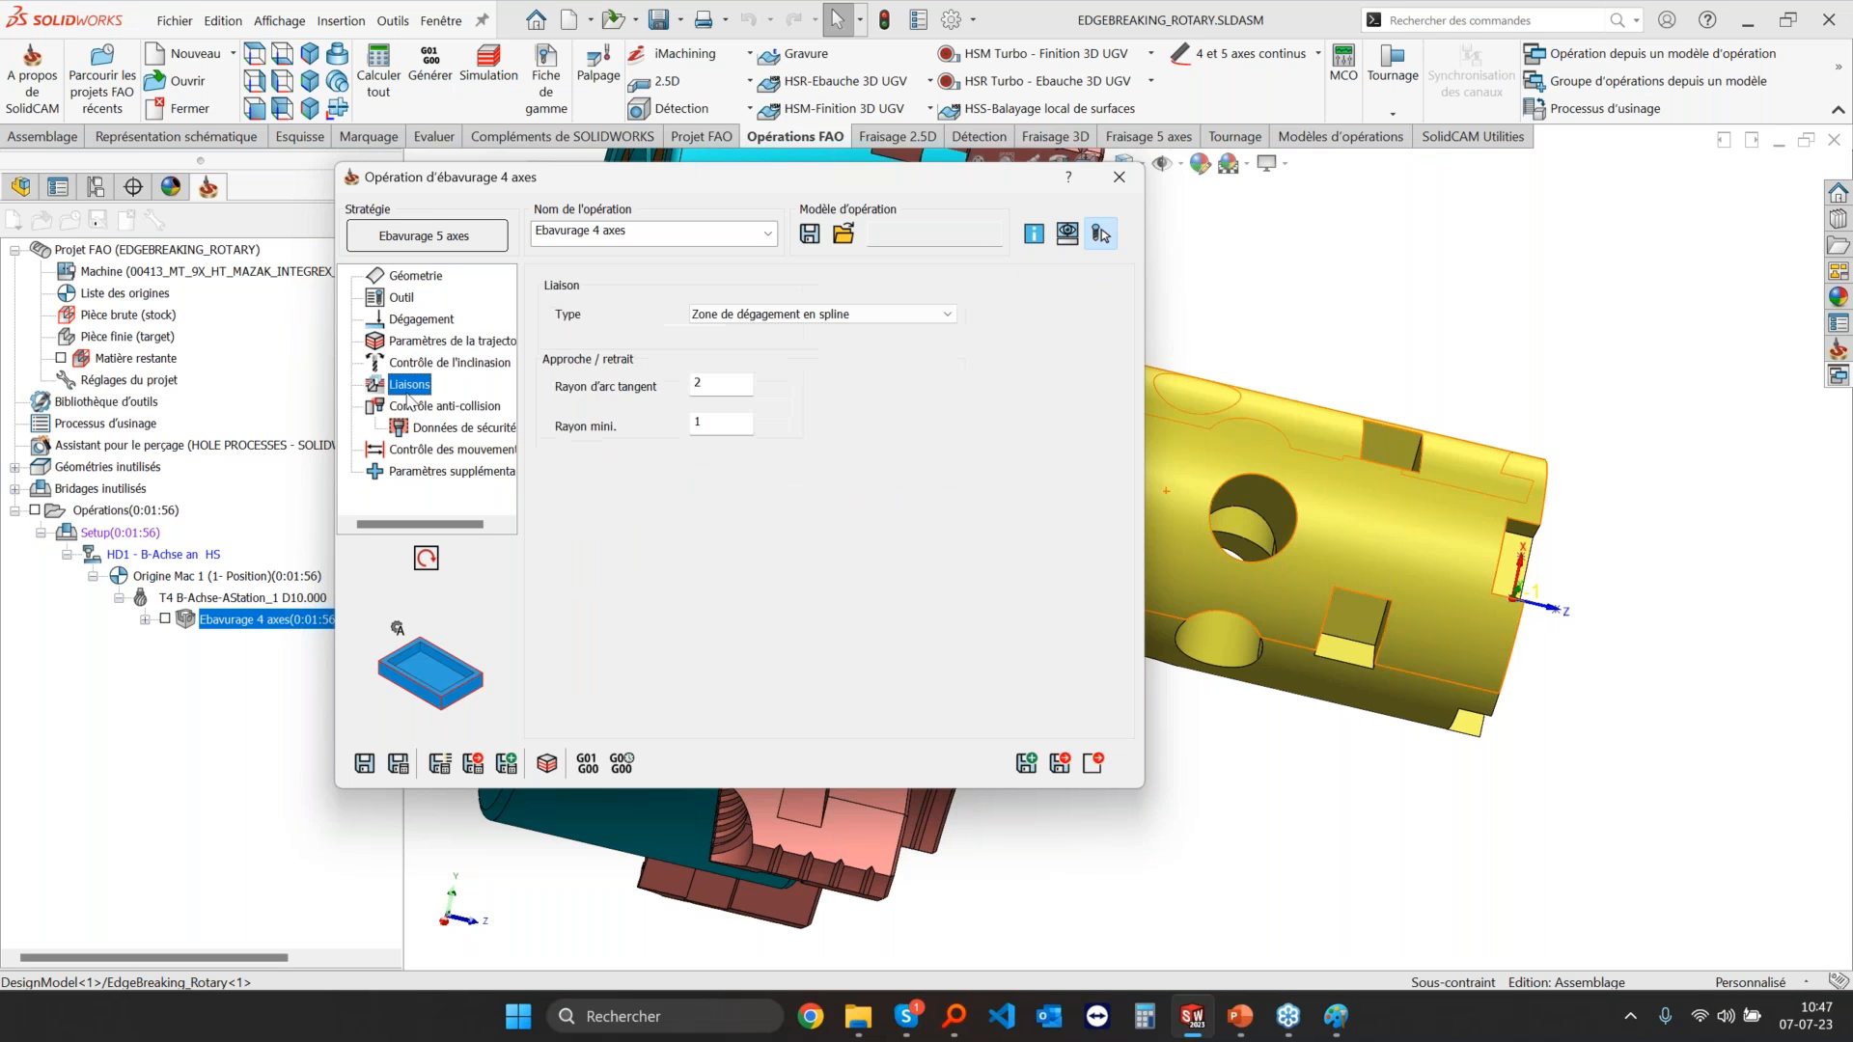
pyautogui.click(408, 365)
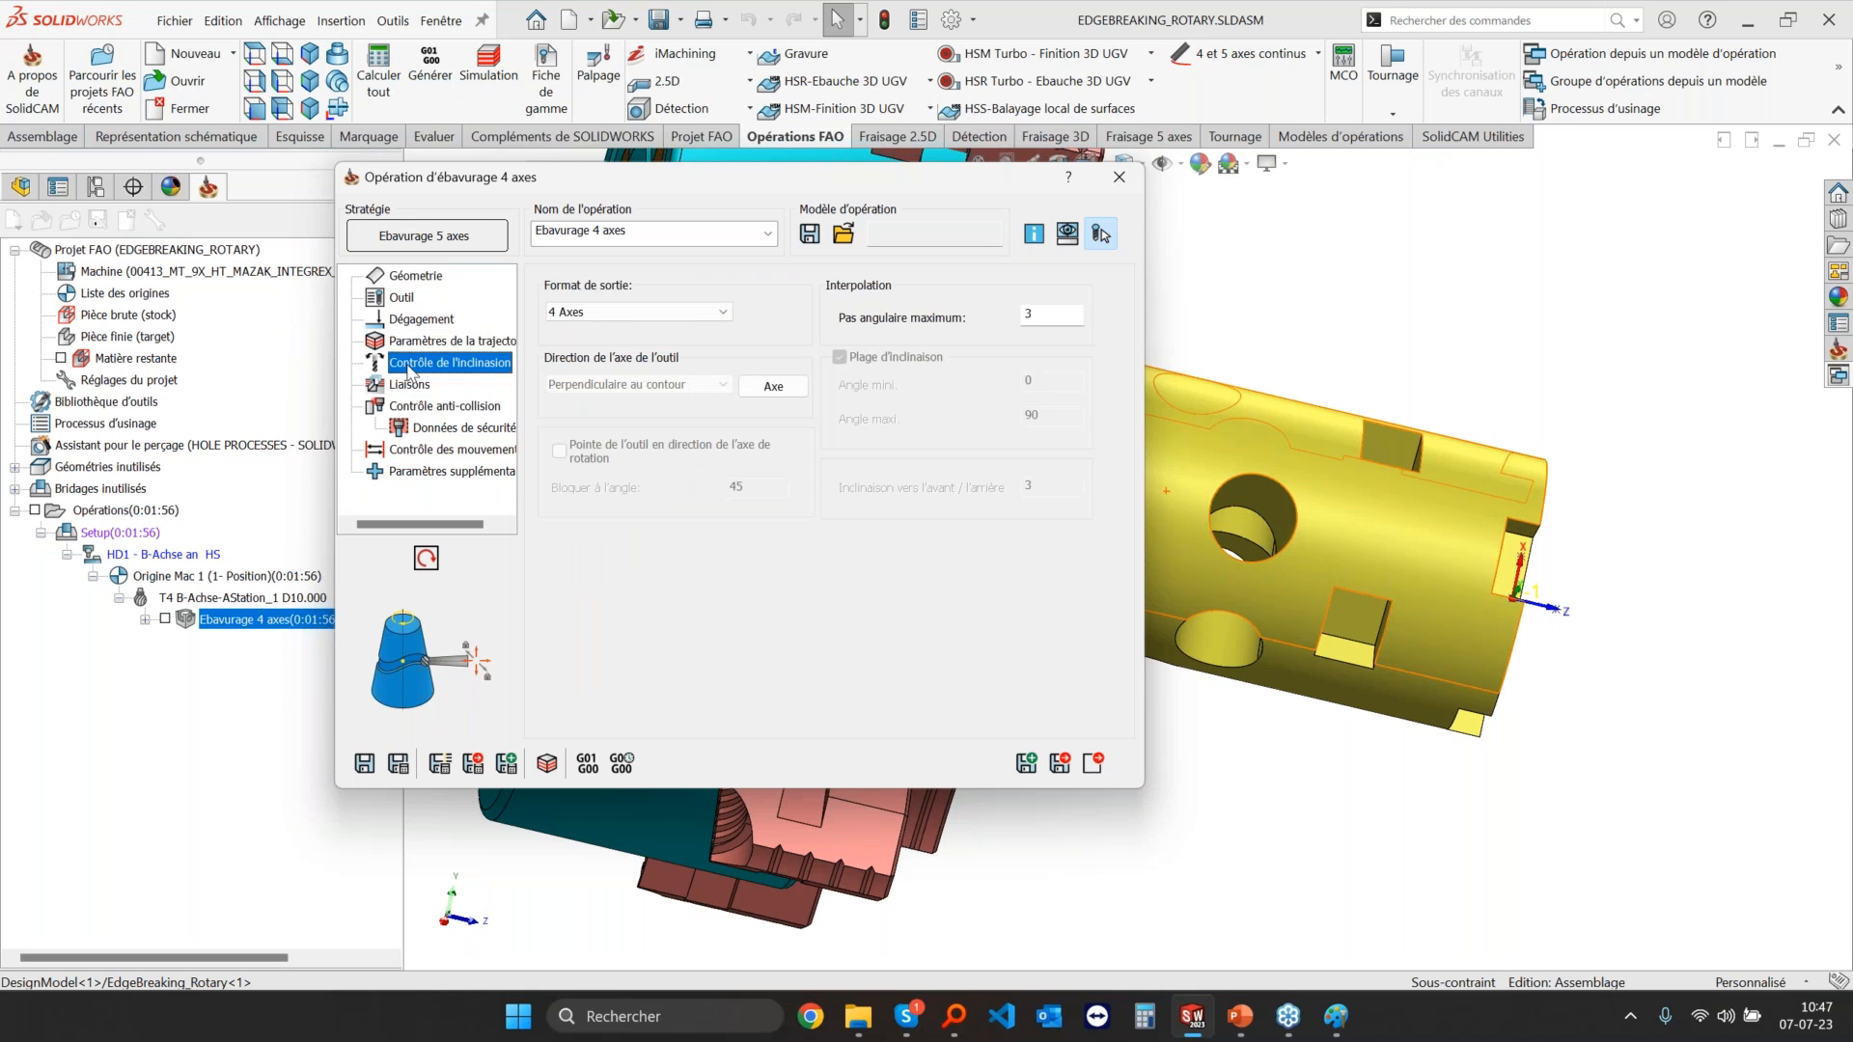
pyautogui.click(400, 342)
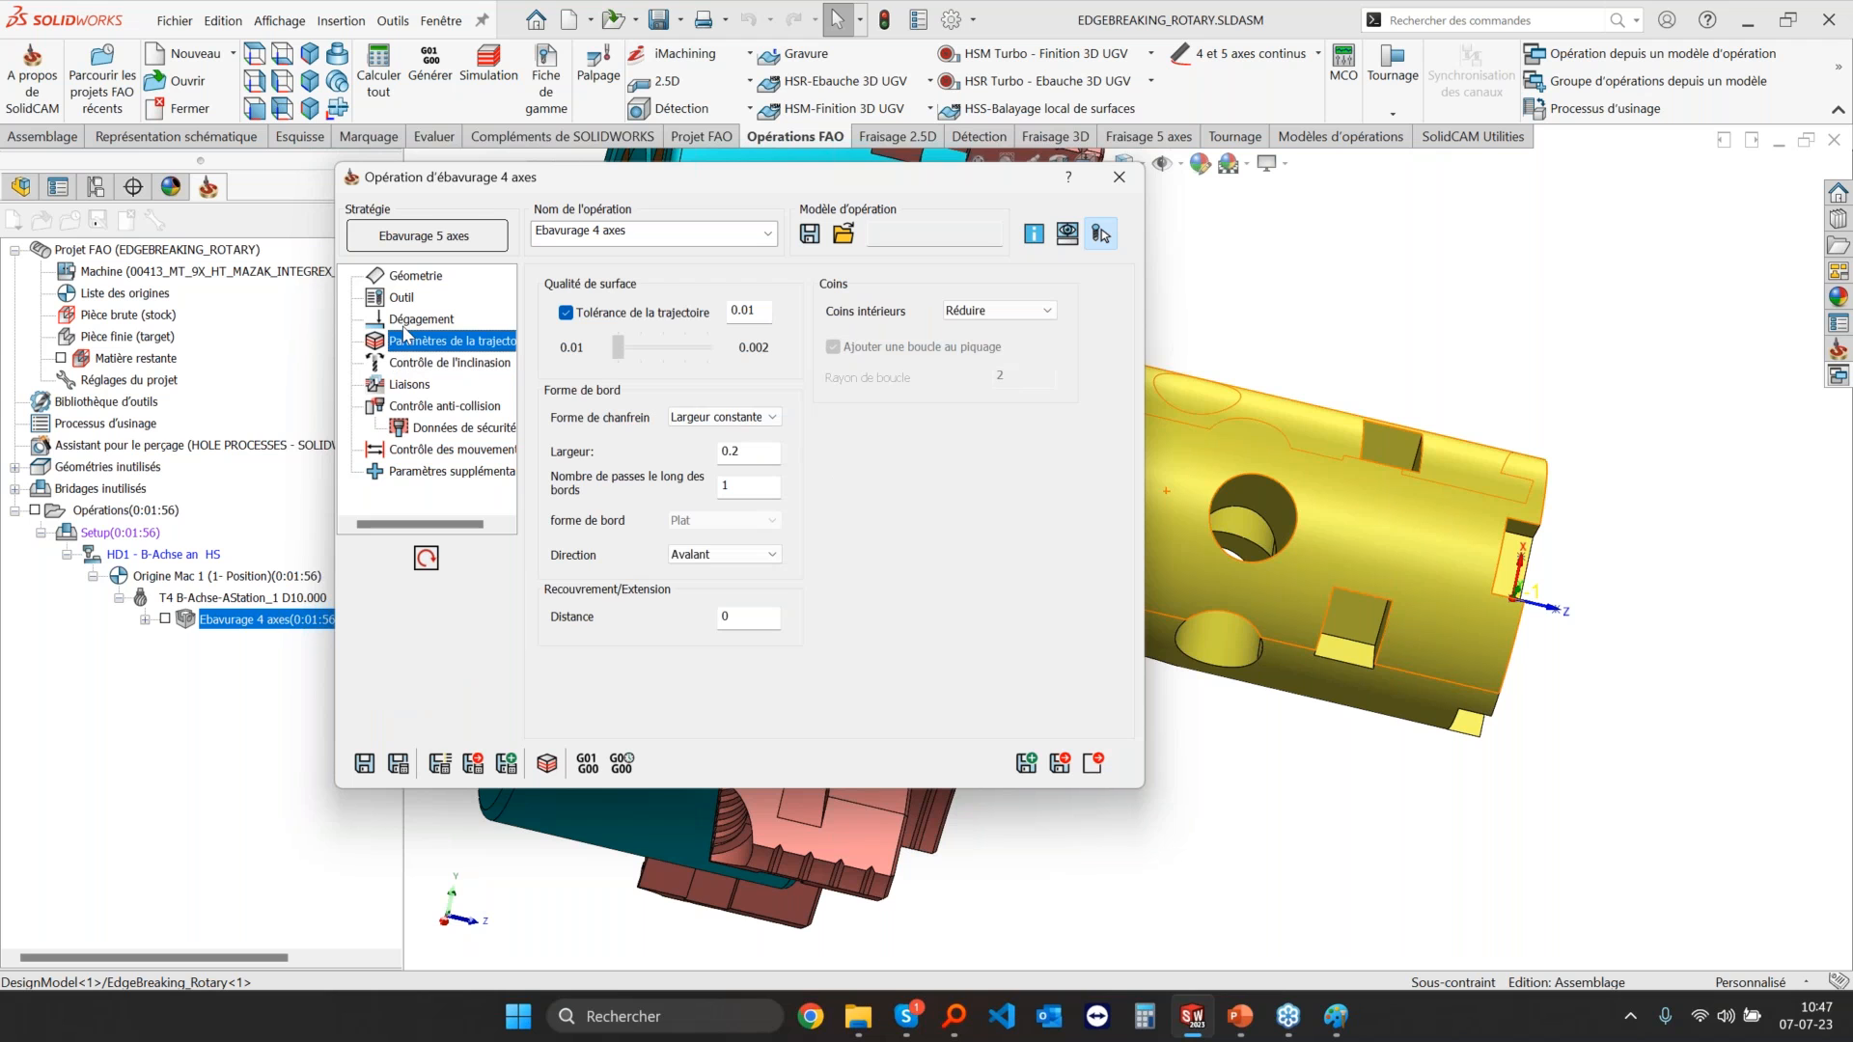
pyautogui.click(403, 319)
pyautogui.click(402, 297)
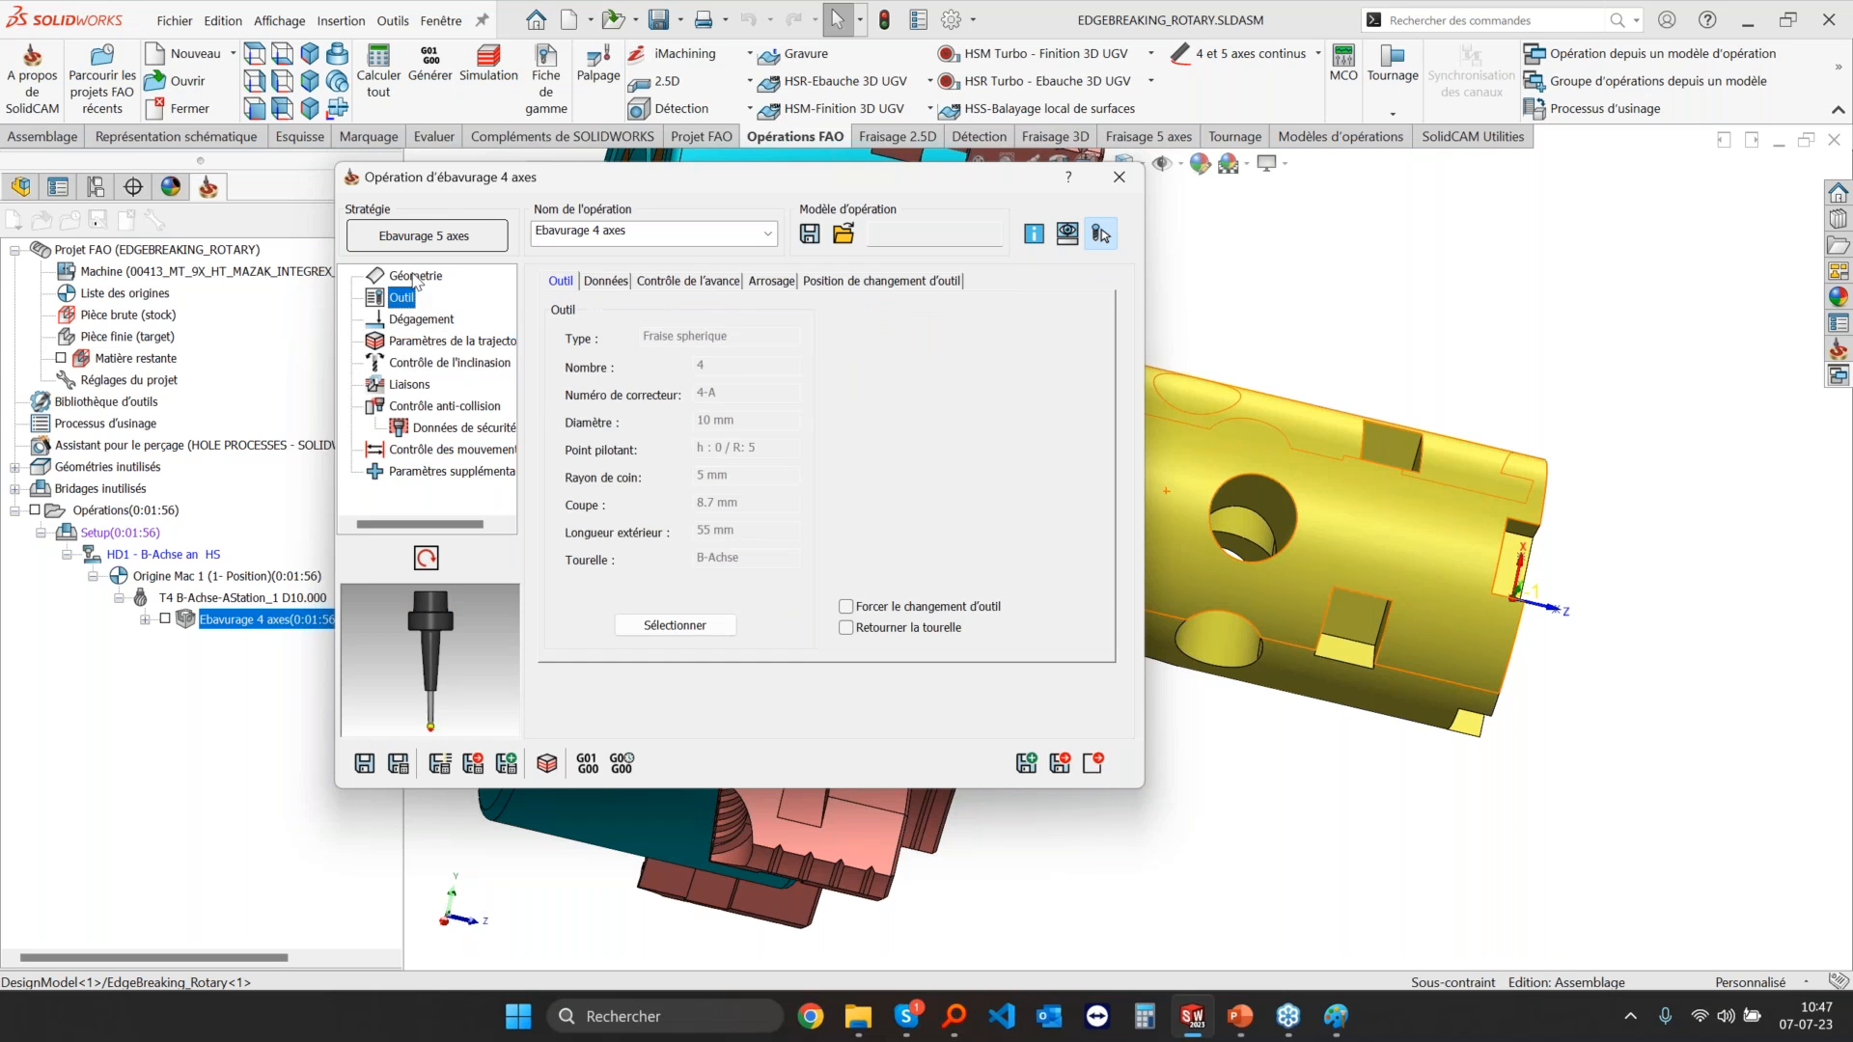
pyautogui.click(415, 276)
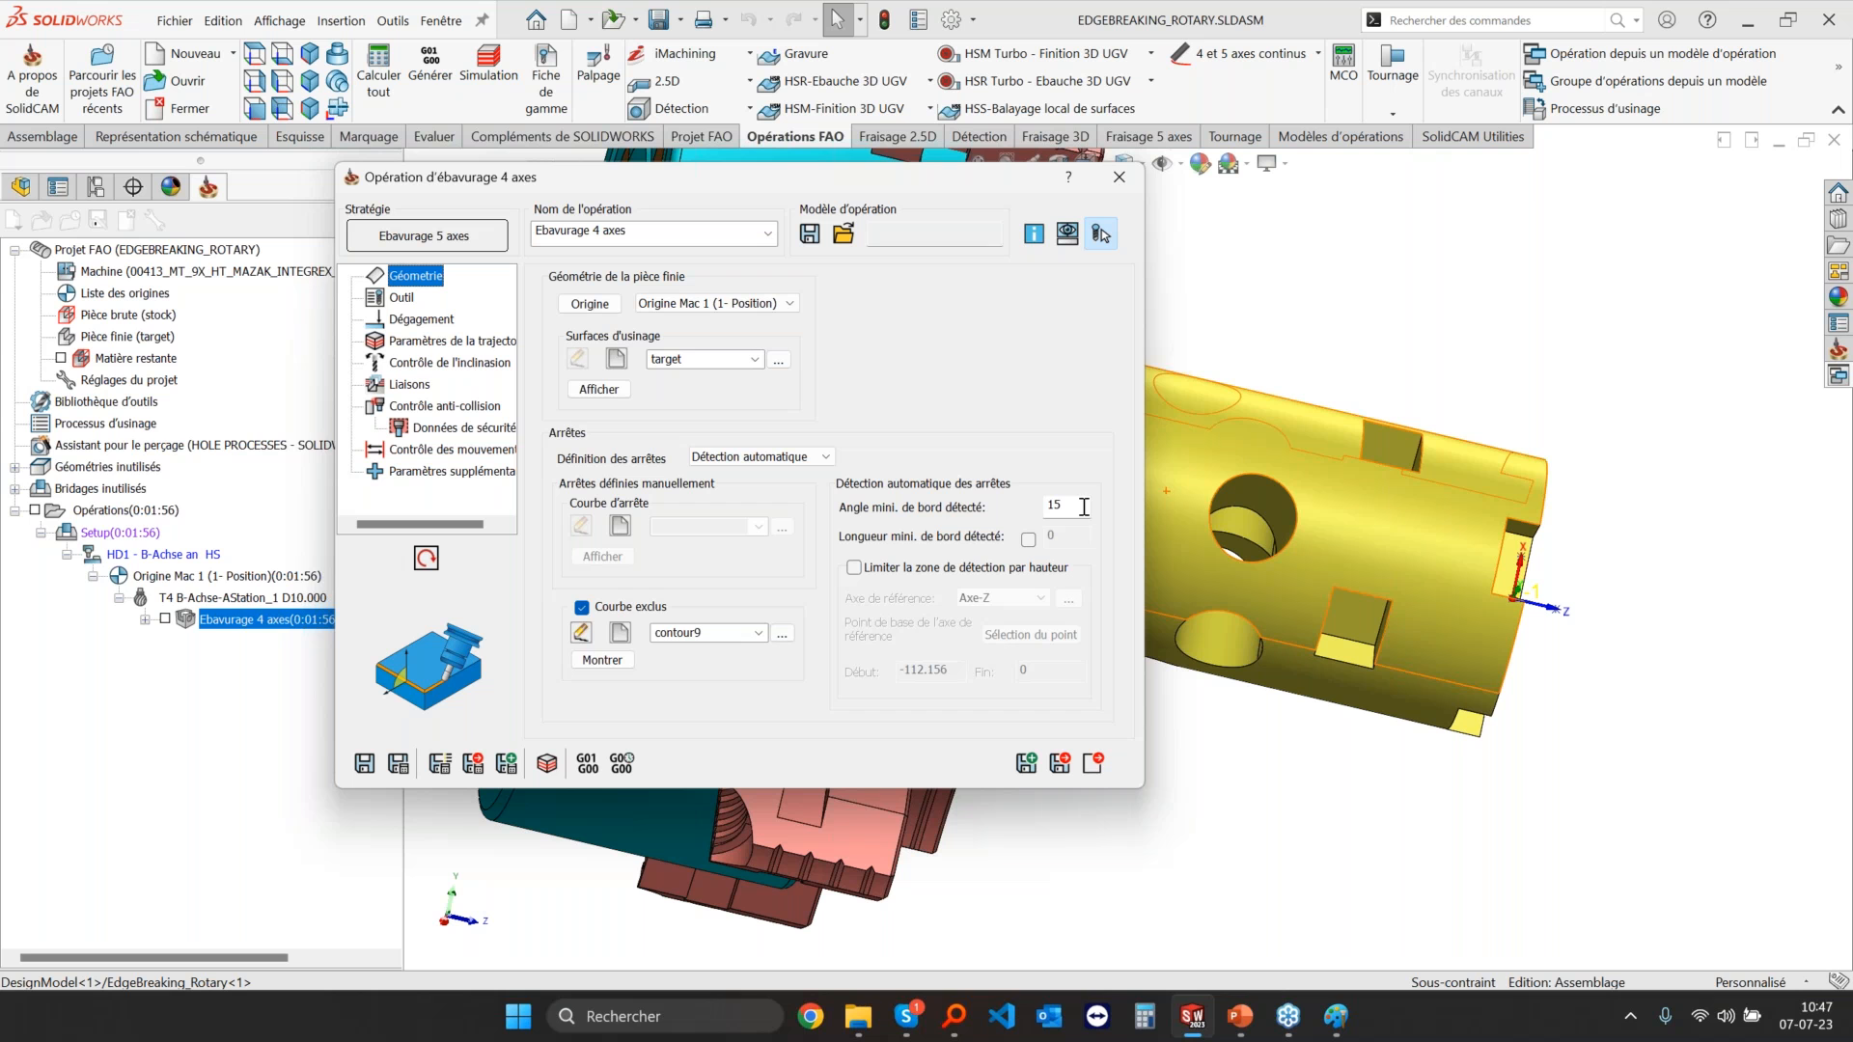
# Step: Display the excluded curve contour9 on the part, examine it from another angle, and close the 4-axis deburring operation
pyautogui.click(602, 660)
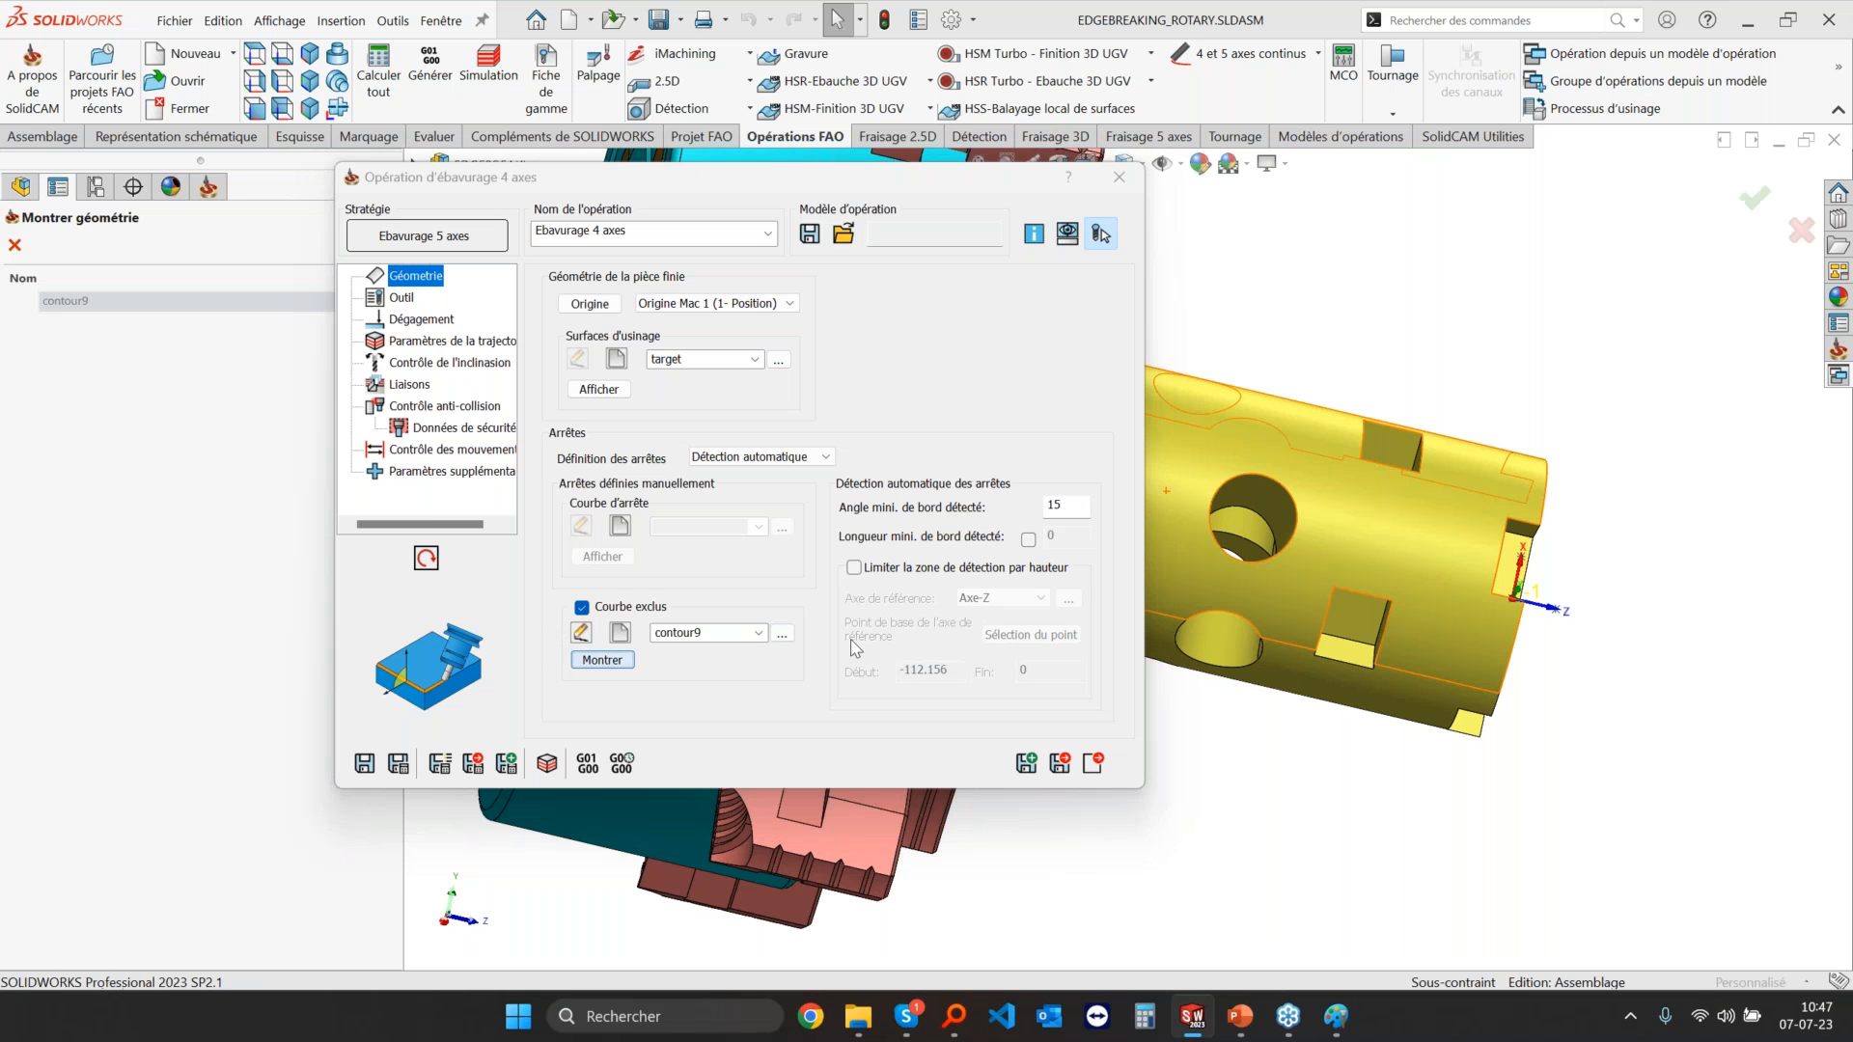
pyautogui.moveTo(1091, 483); pyautogui.dragTo(628, 472, button='middle')
pyautogui.click(14, 246)
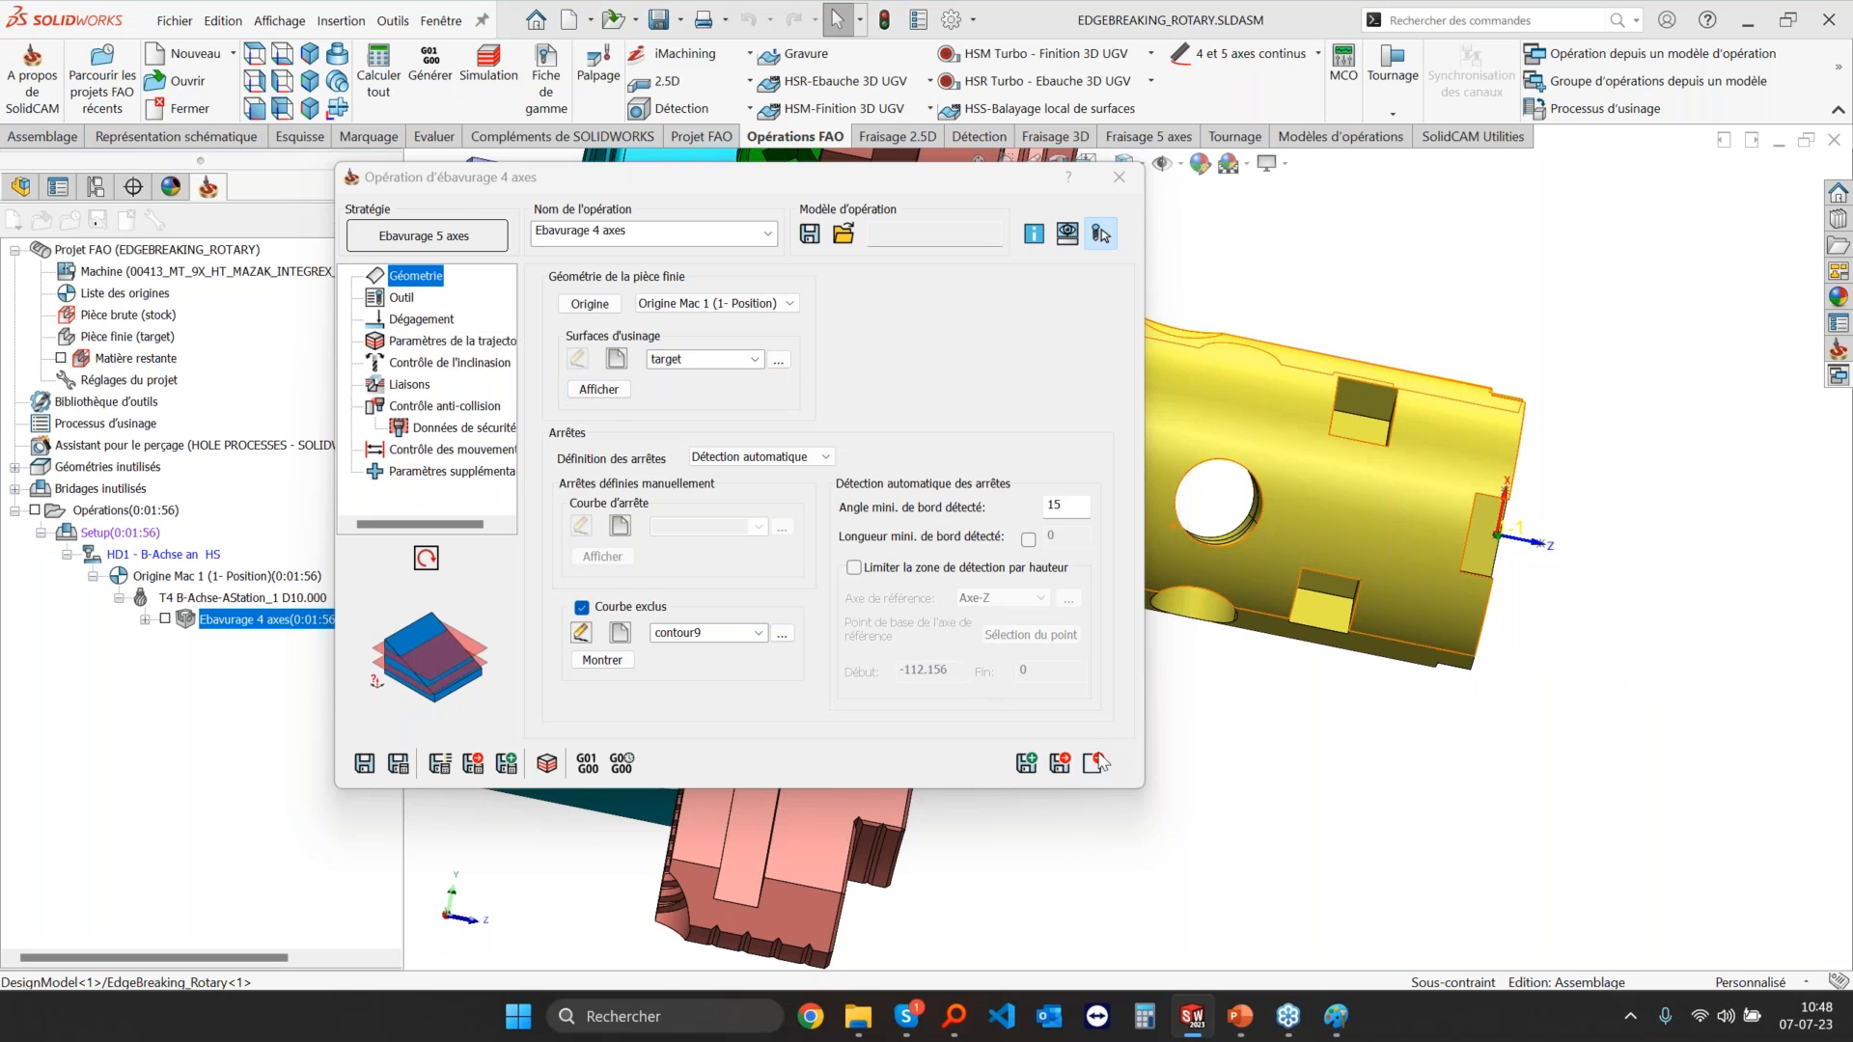
pyautogui.click(1095, 764)
# Step: Add a new 5-axis deburring operation and assign tool 4, the 10 mm ball mill
pyautogui.click(1247, 54)
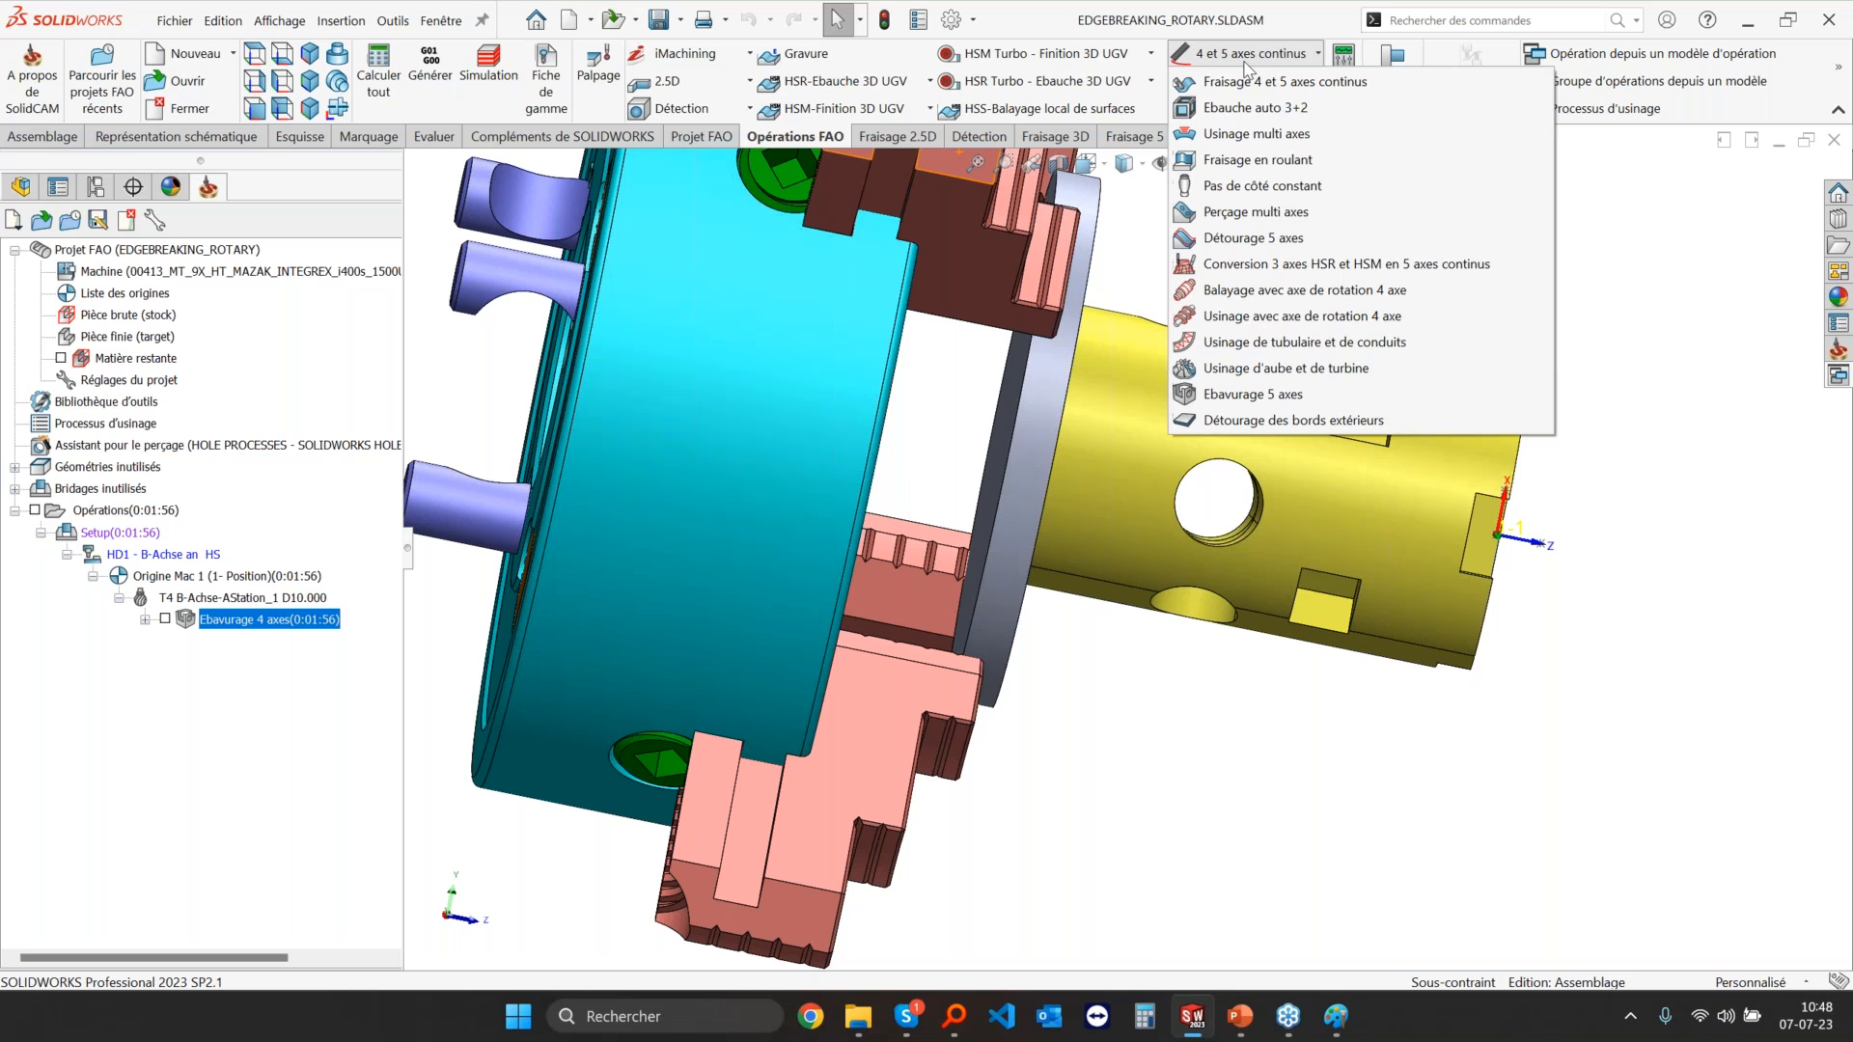
pyautogui.click(1262, 396)
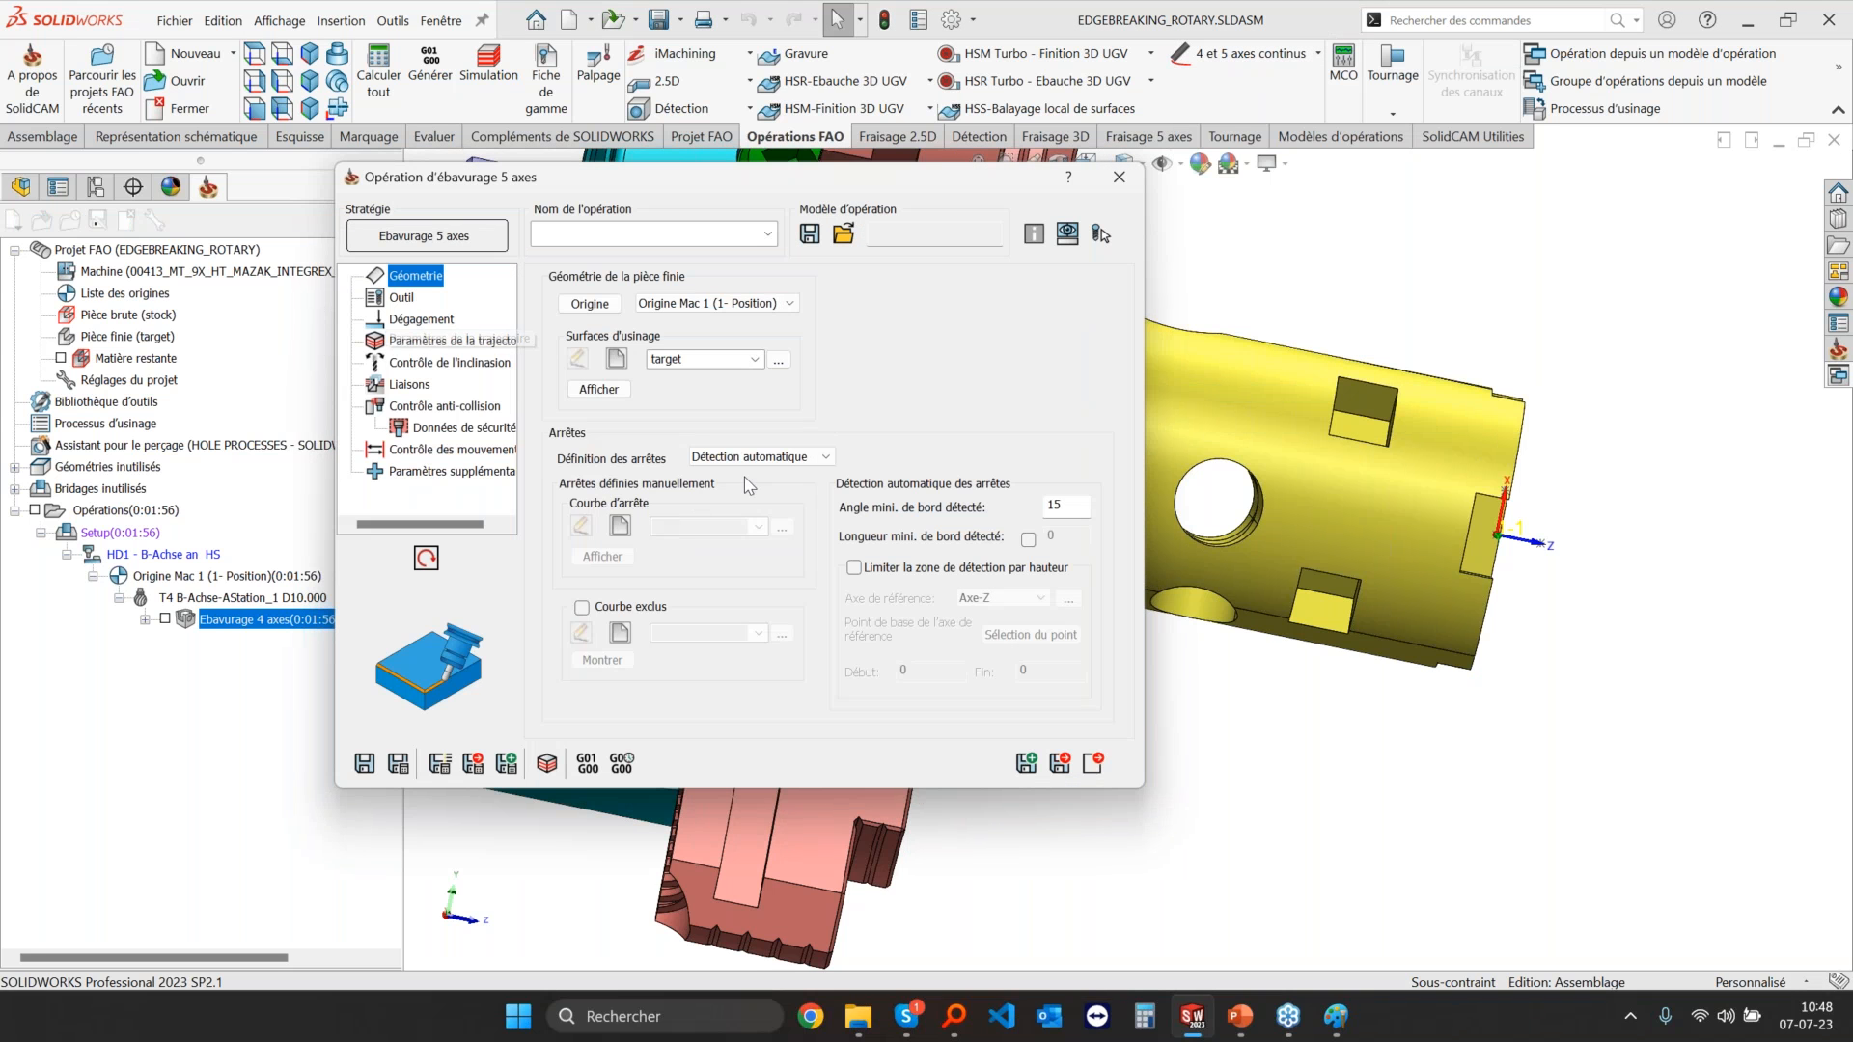
pyautogui.click(401, 298)
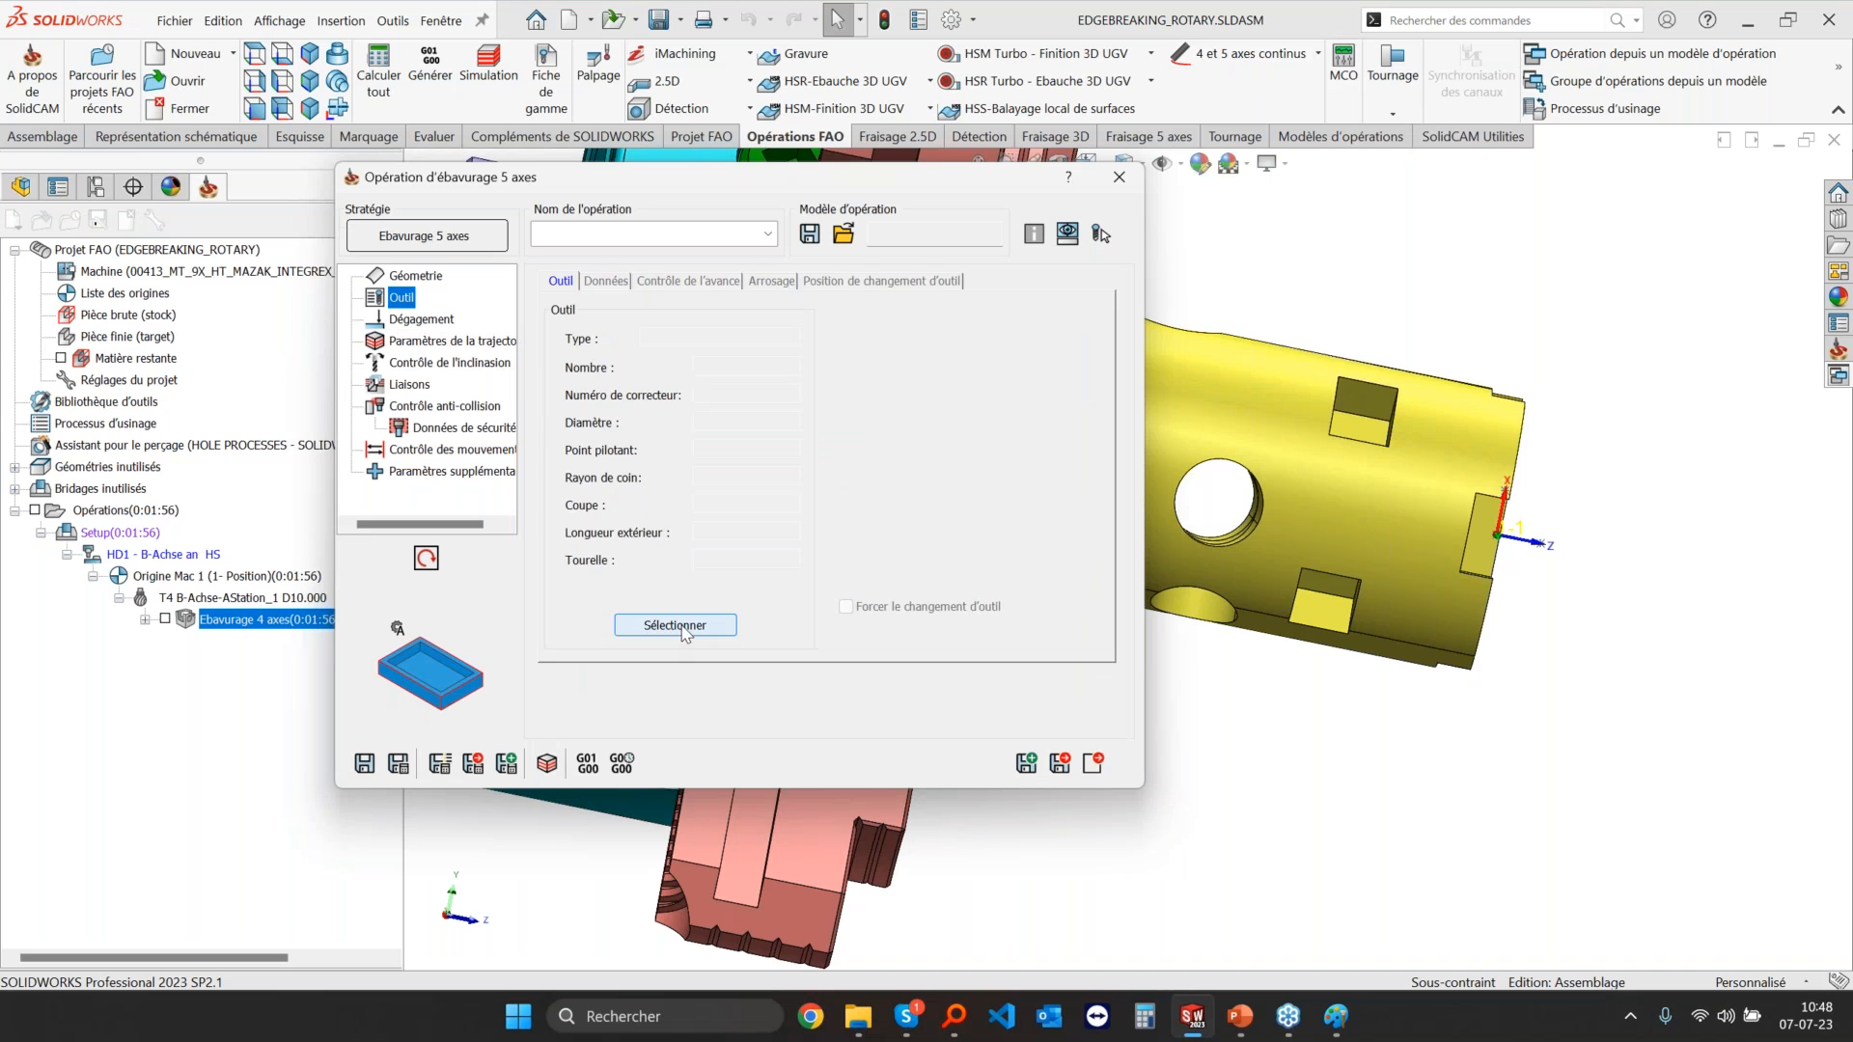
pyautogui.click(676, 626)
pyautogui.click(1748, 976)
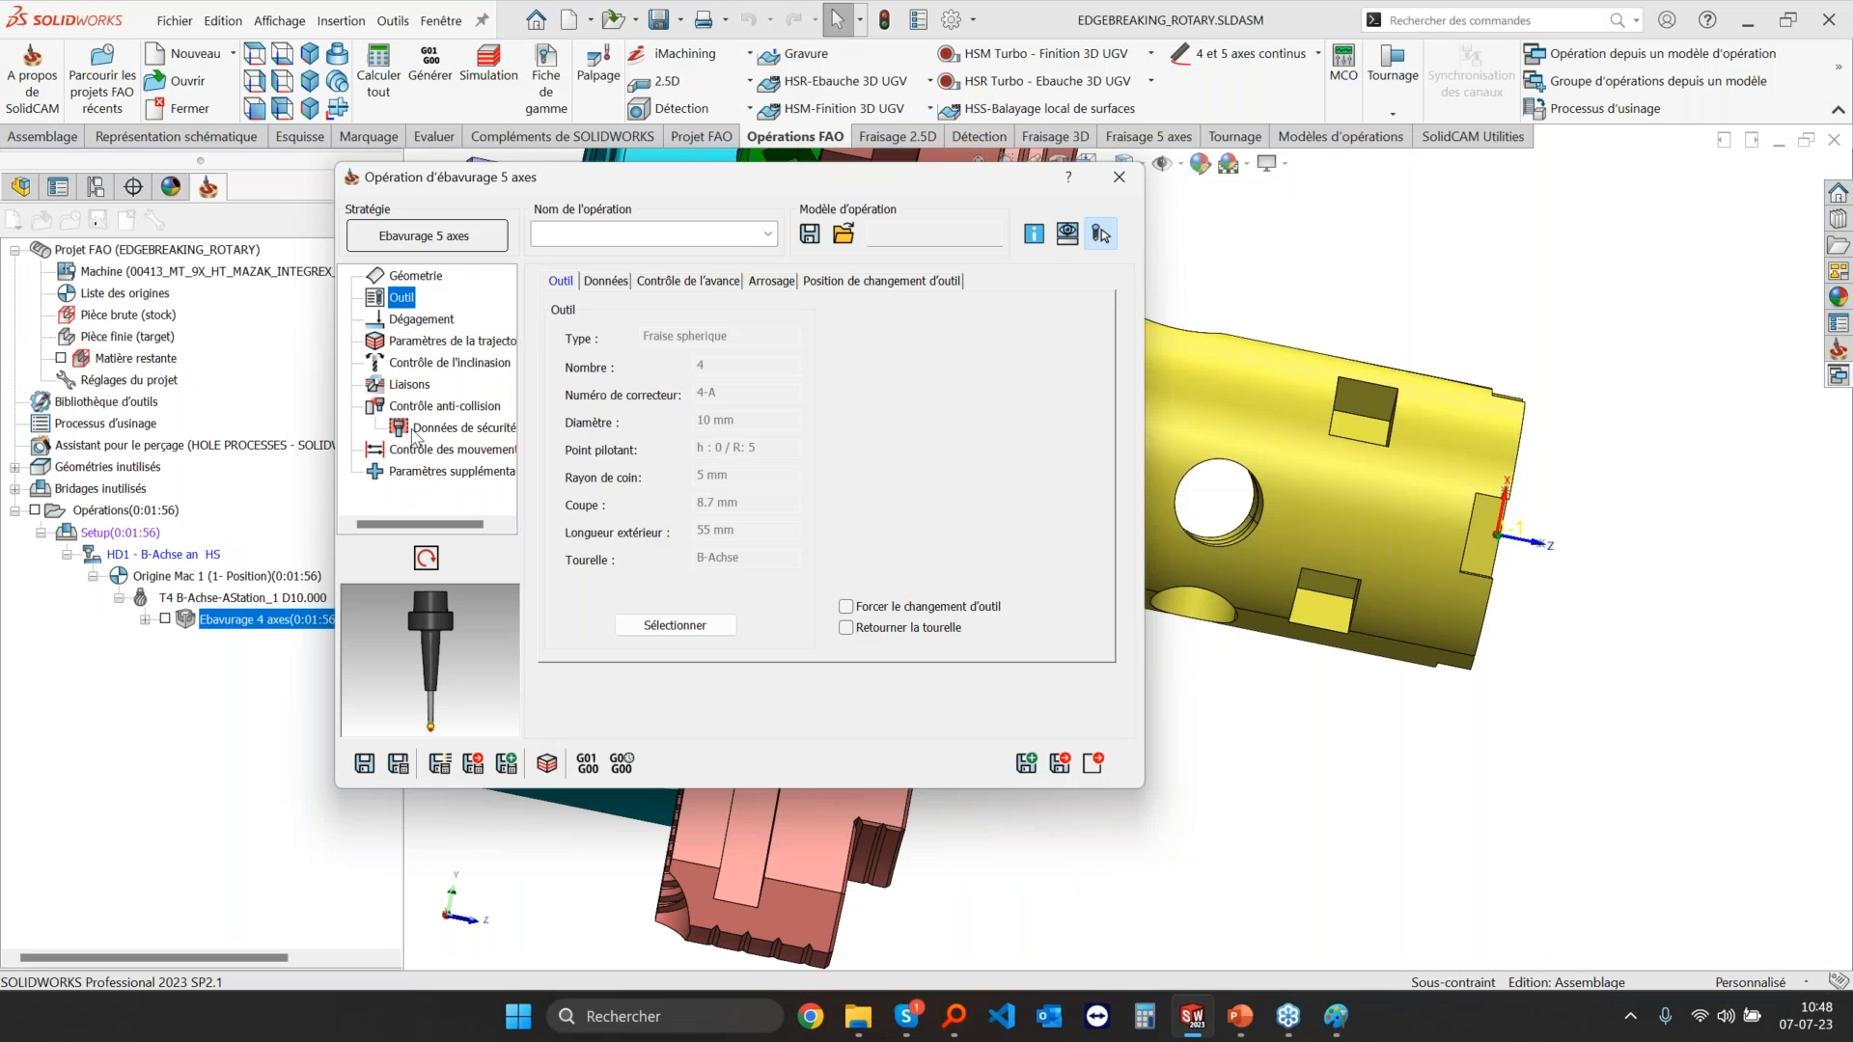
# Step: Set the constant chamfer width to 0.5, save and calculate the operation, and display its toolpath around the part
pyautogui.click(439, 340)
pyautogui.doubleClick(763, 452)
pyautogui.click(409, 755)
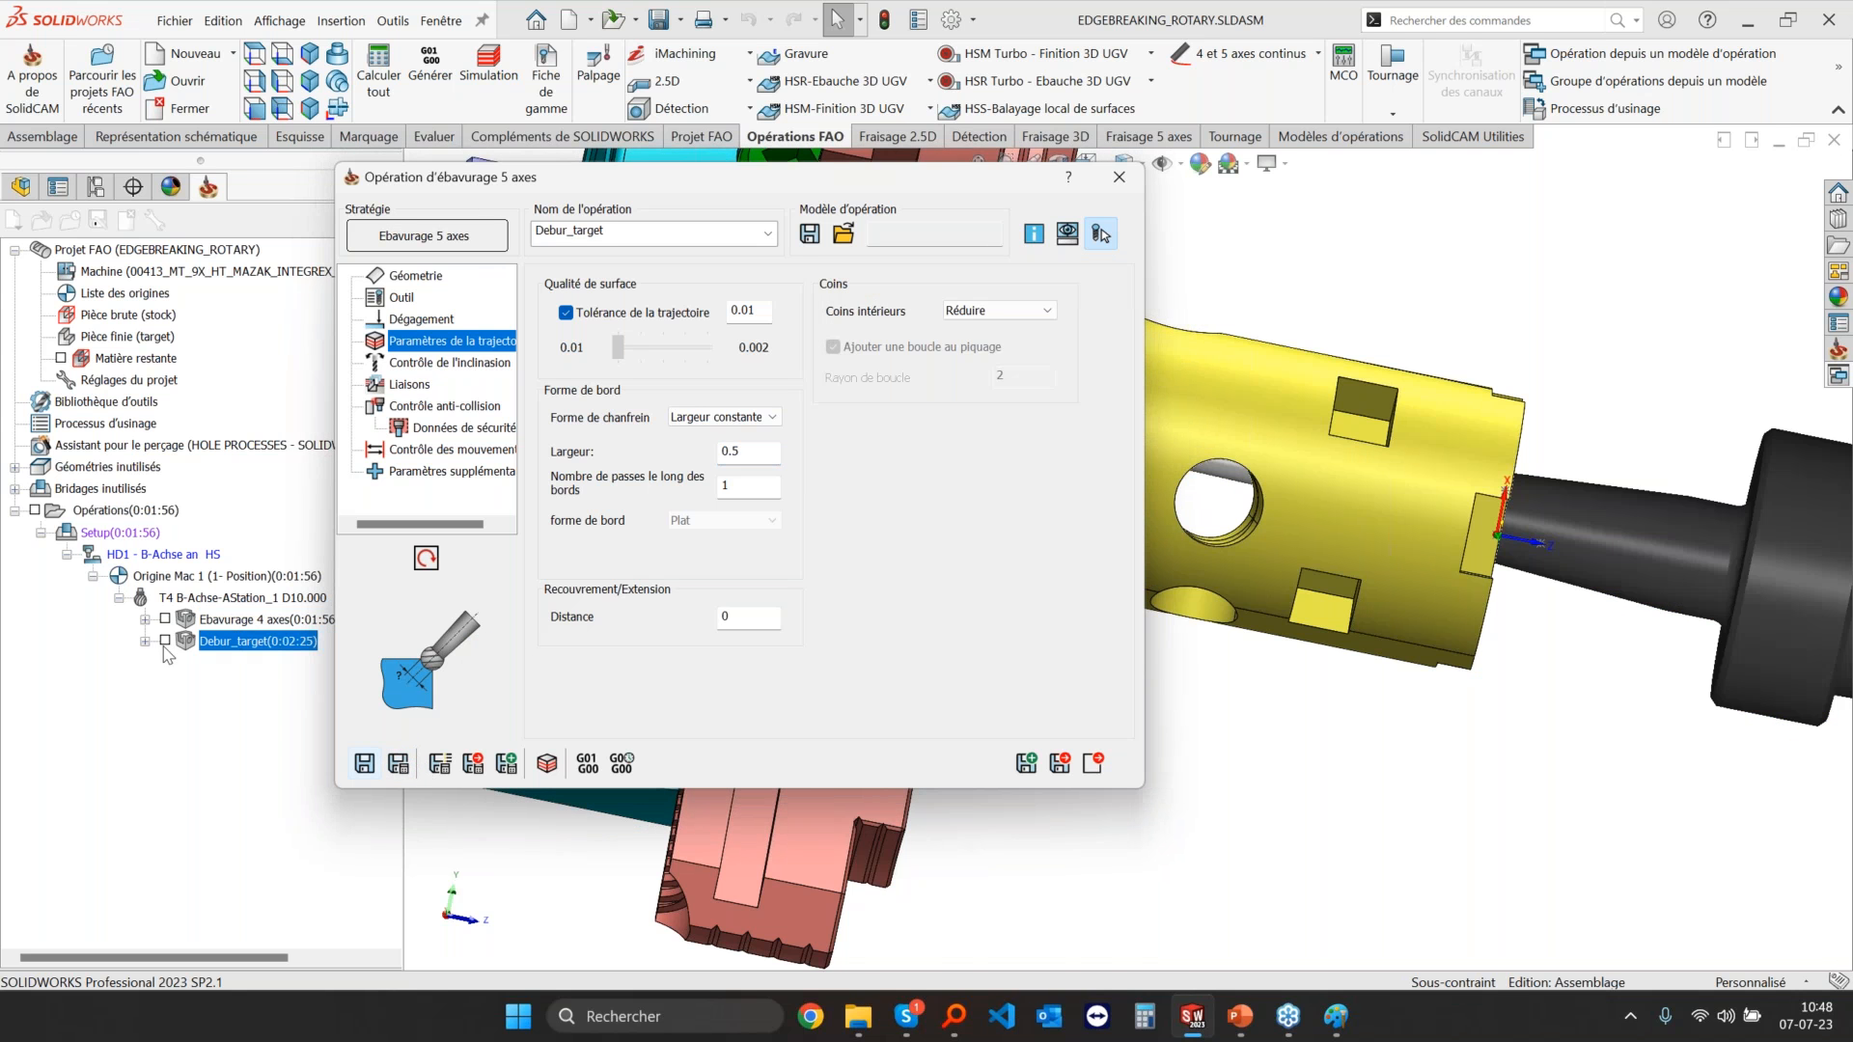
pyautogui.moveTo(1254, 619)
pyautogui.mouseDown(button='middle')
pyautogui.moveTo(1090, 675)
pyautogui.moveTo(1254, 820)
pyautogui.moveTo(1193, 1035)
pyautogui.moveTo(1228, 986)
pyautogui.moveTo(1206, 1014)
pyautogui.moveTo(1283, 608)
pyautogui.mouseUp(button='middle')
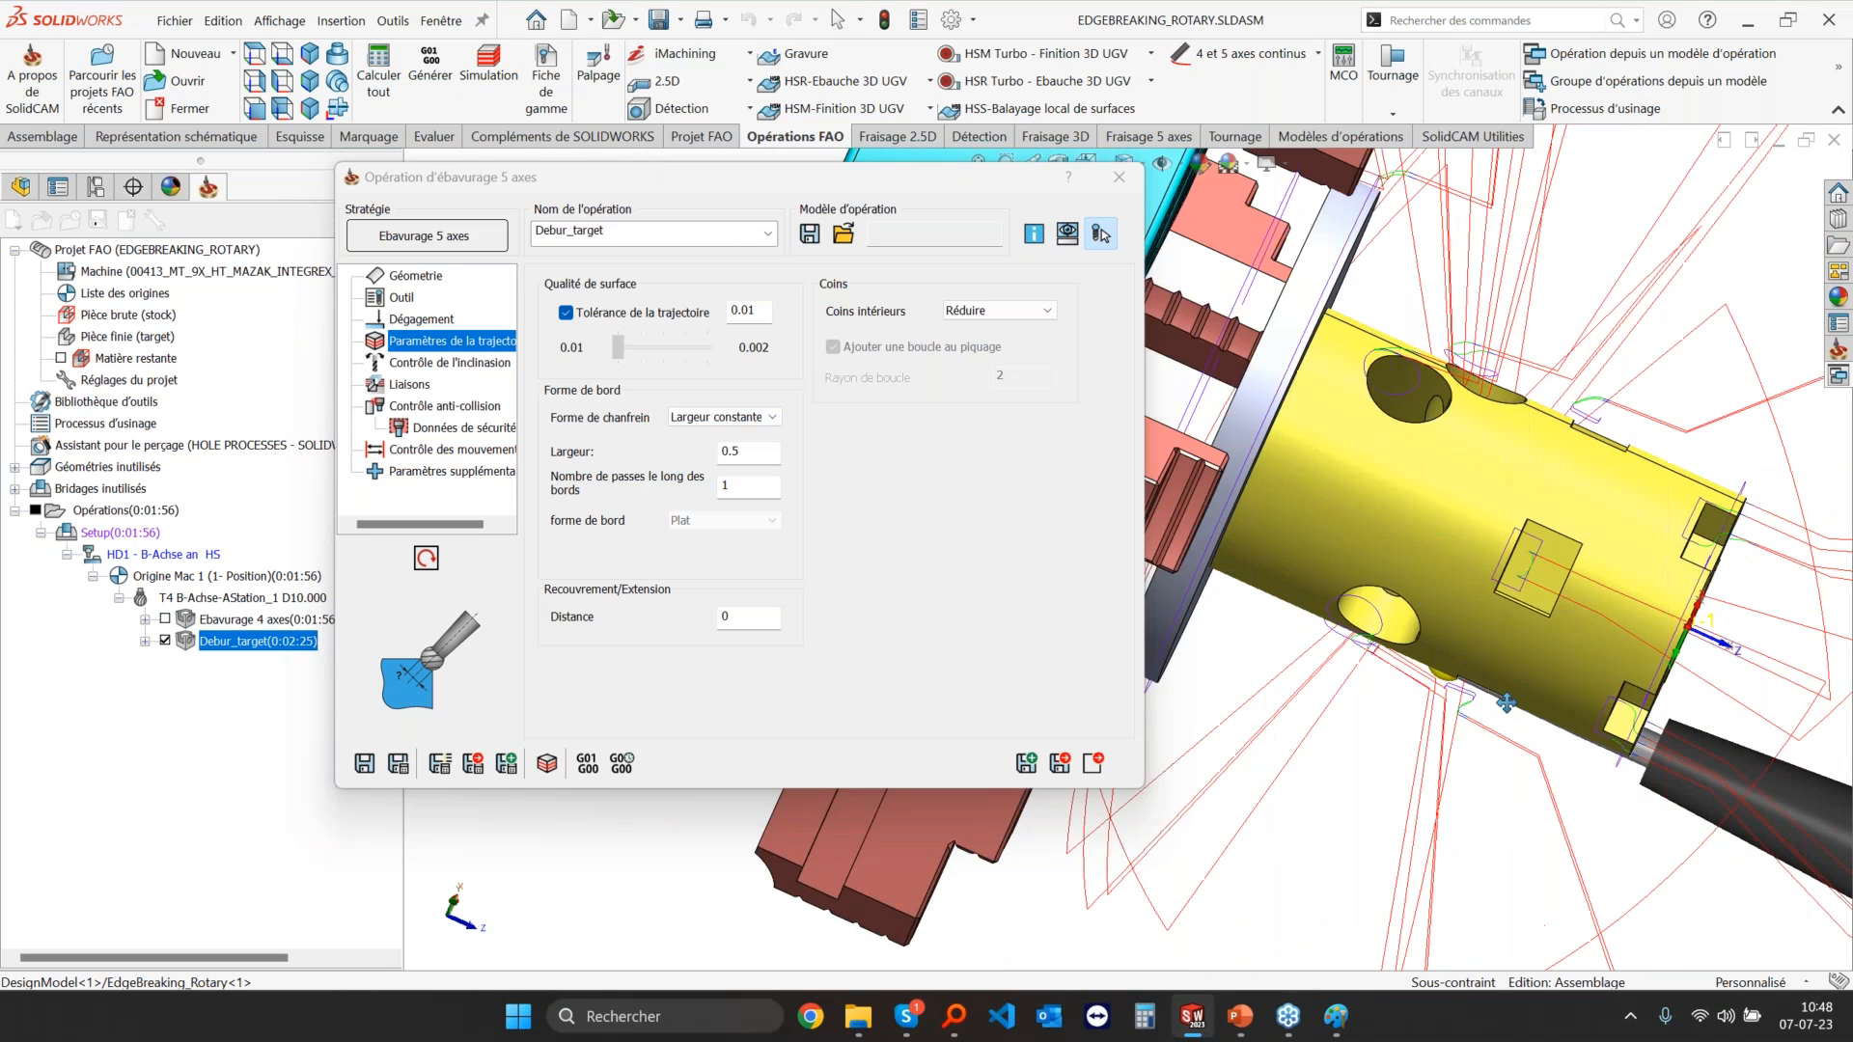
# Step: Enable control surfaces for collision control and define a new 3D geometry, Modèle, from the chuck subassembly Assem1
pyautogui.click(415, 407)
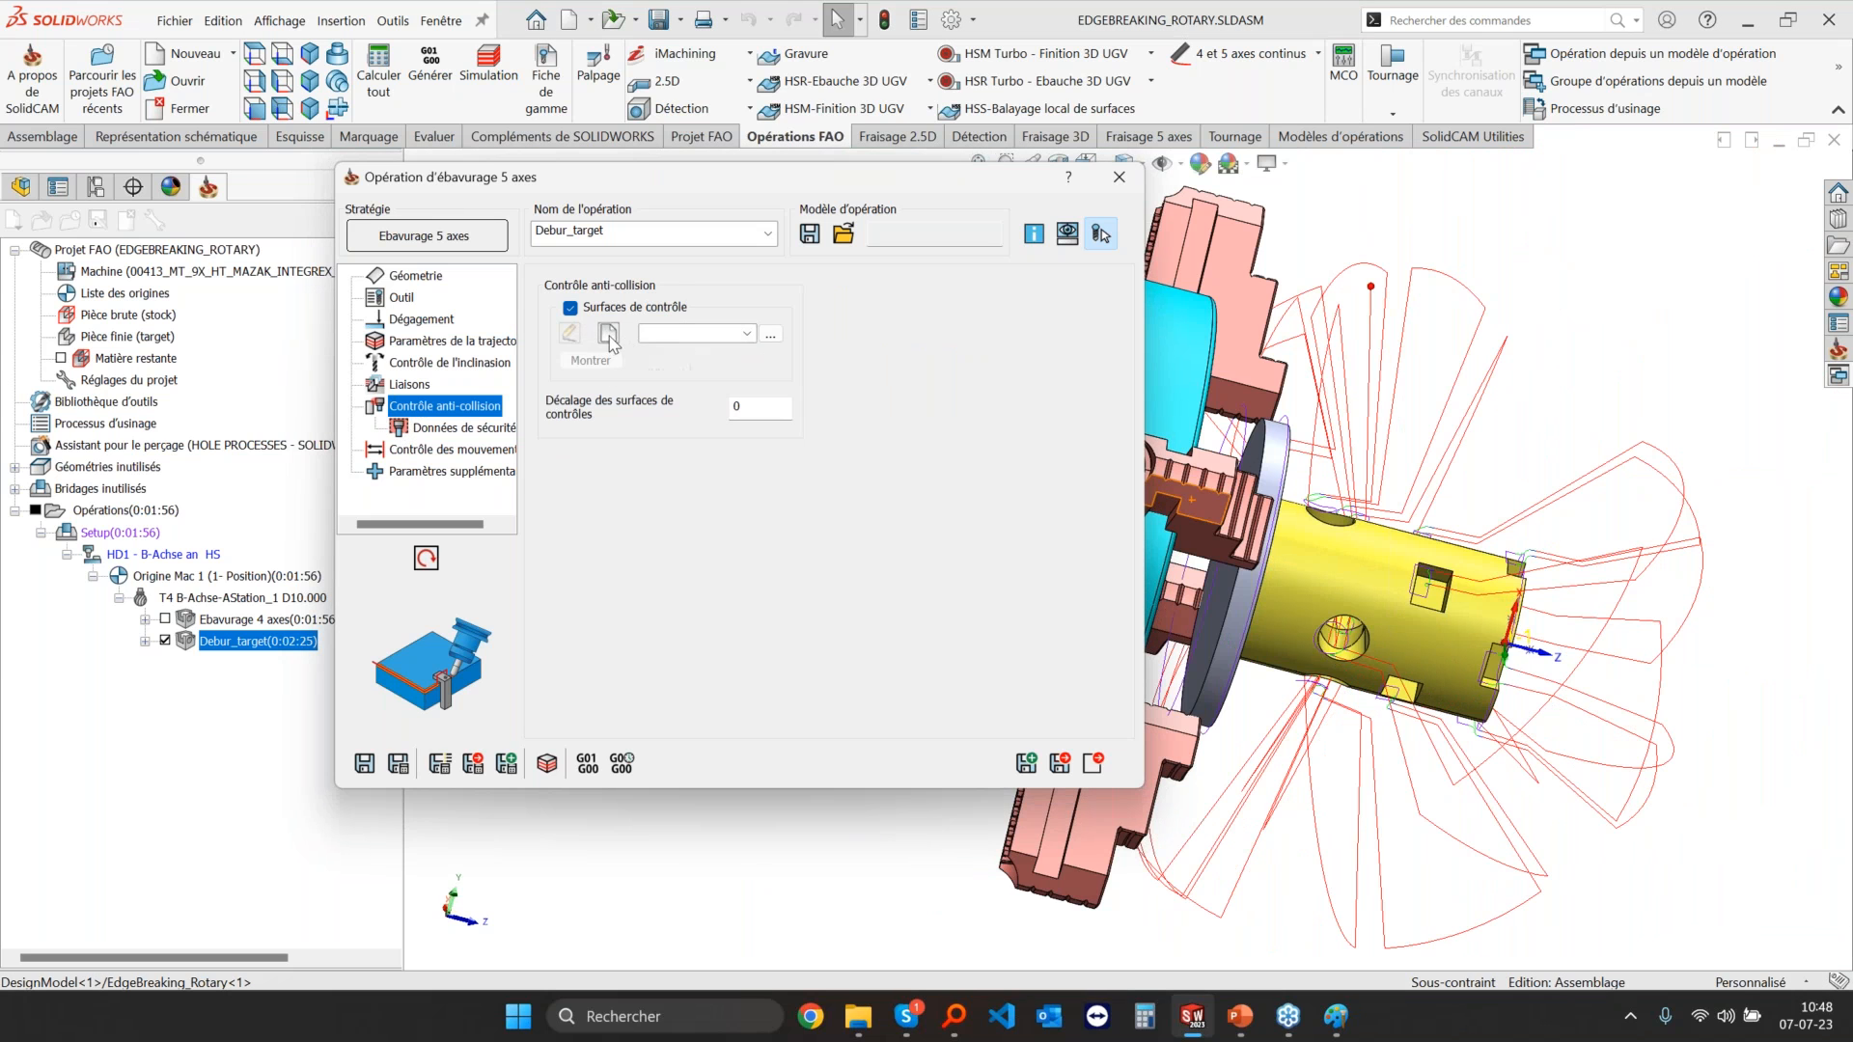
pyautogui.click(676, 372)
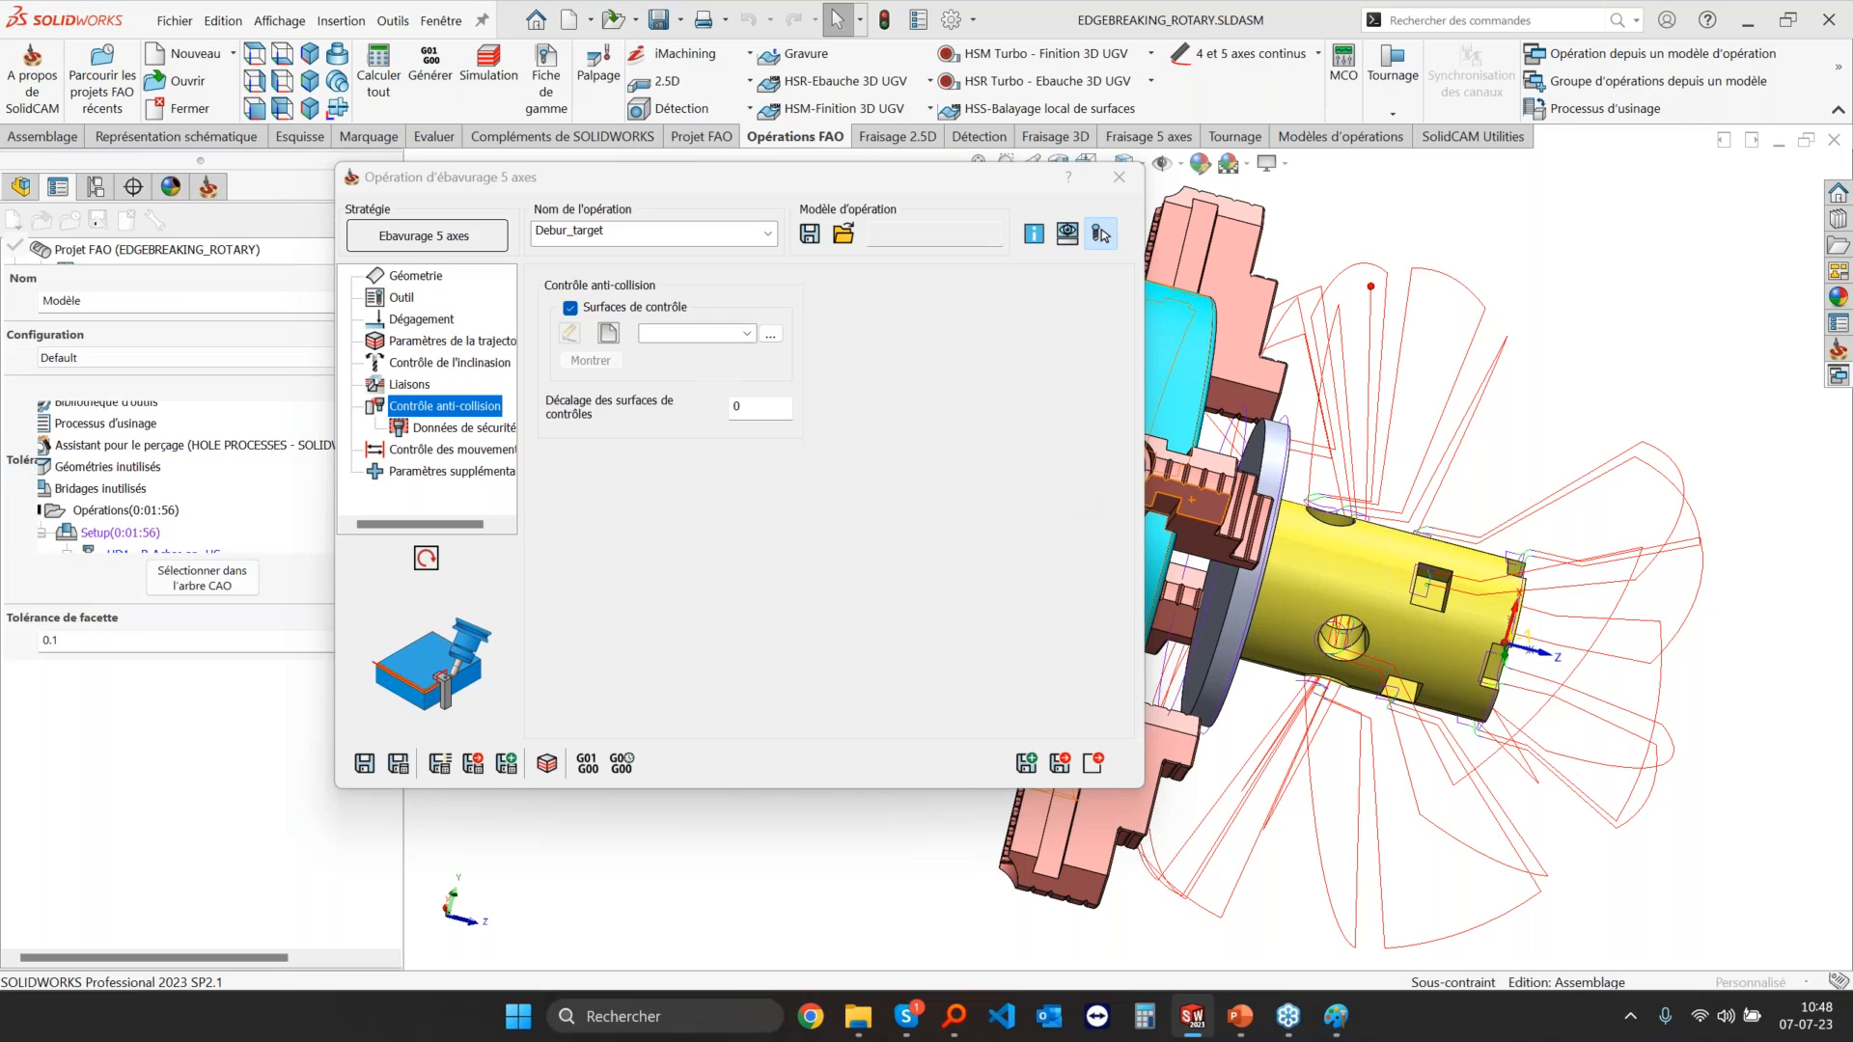
pyautogui.click(414, 163)
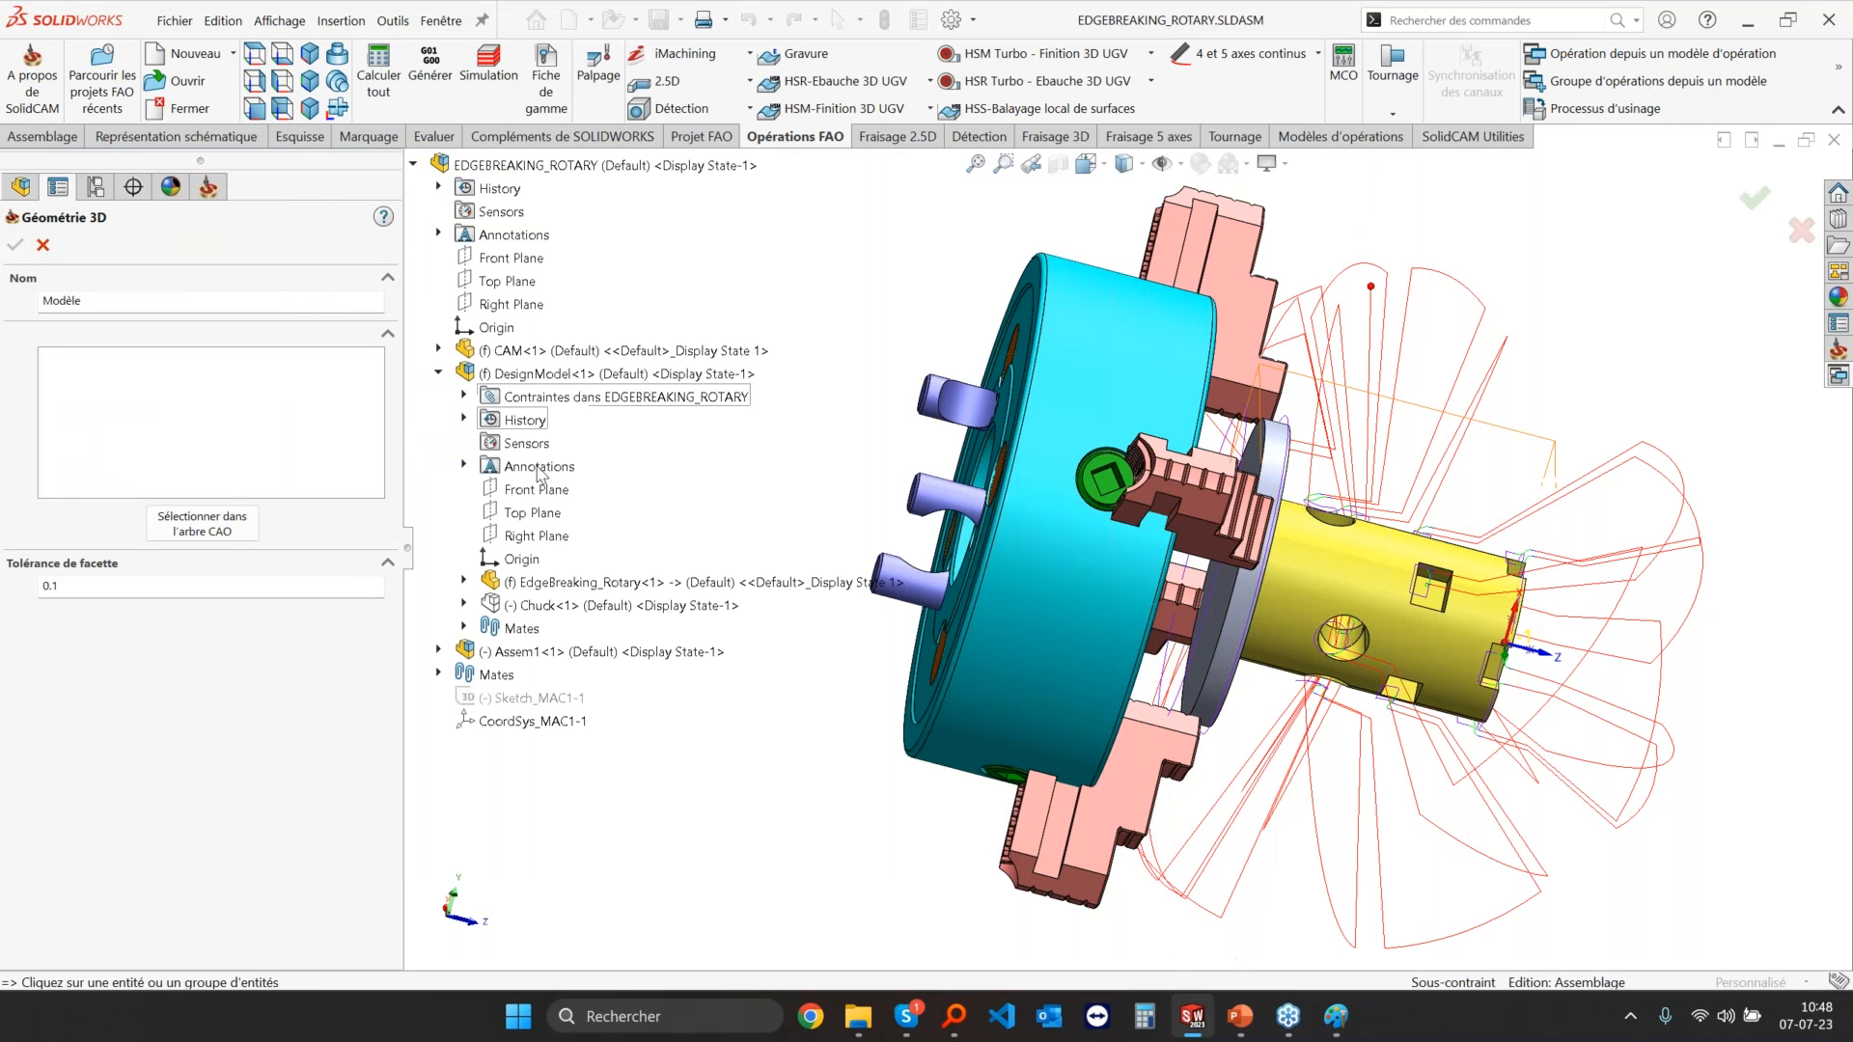
pyautogui.click(201, 524)
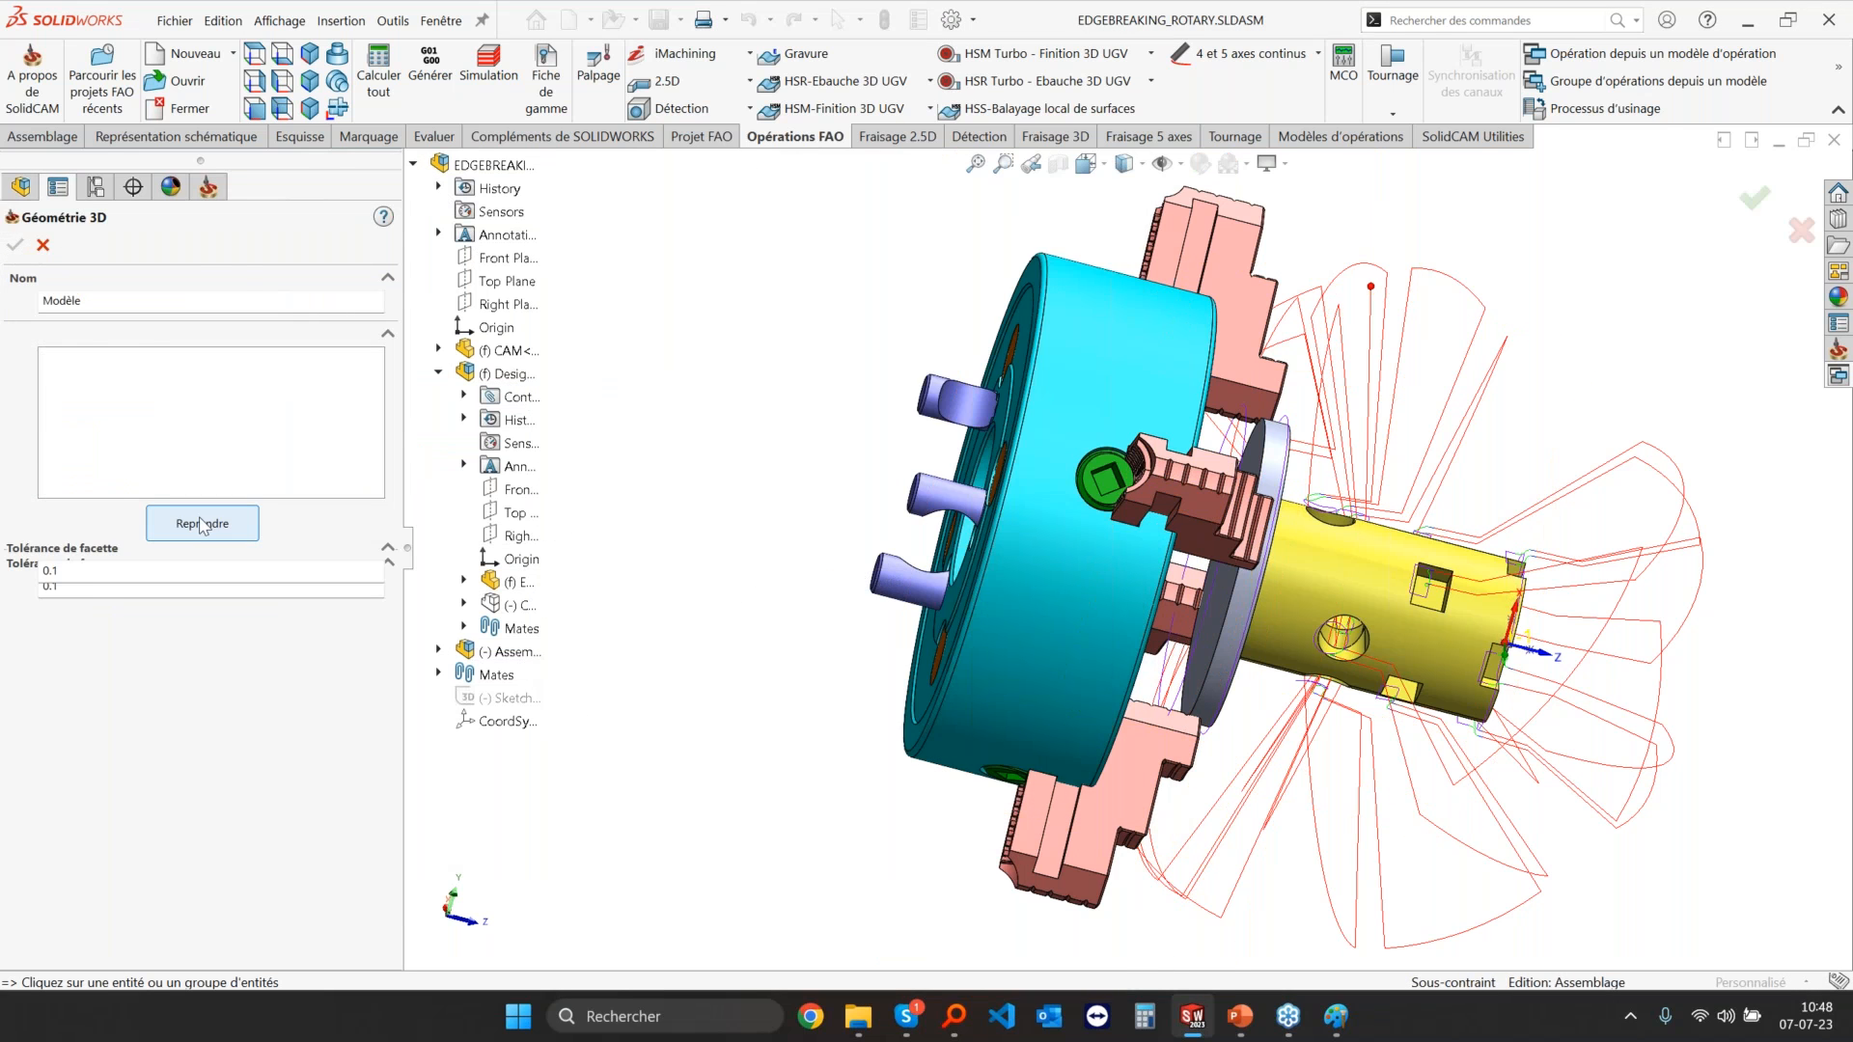
pyautogui.click(512, 651)
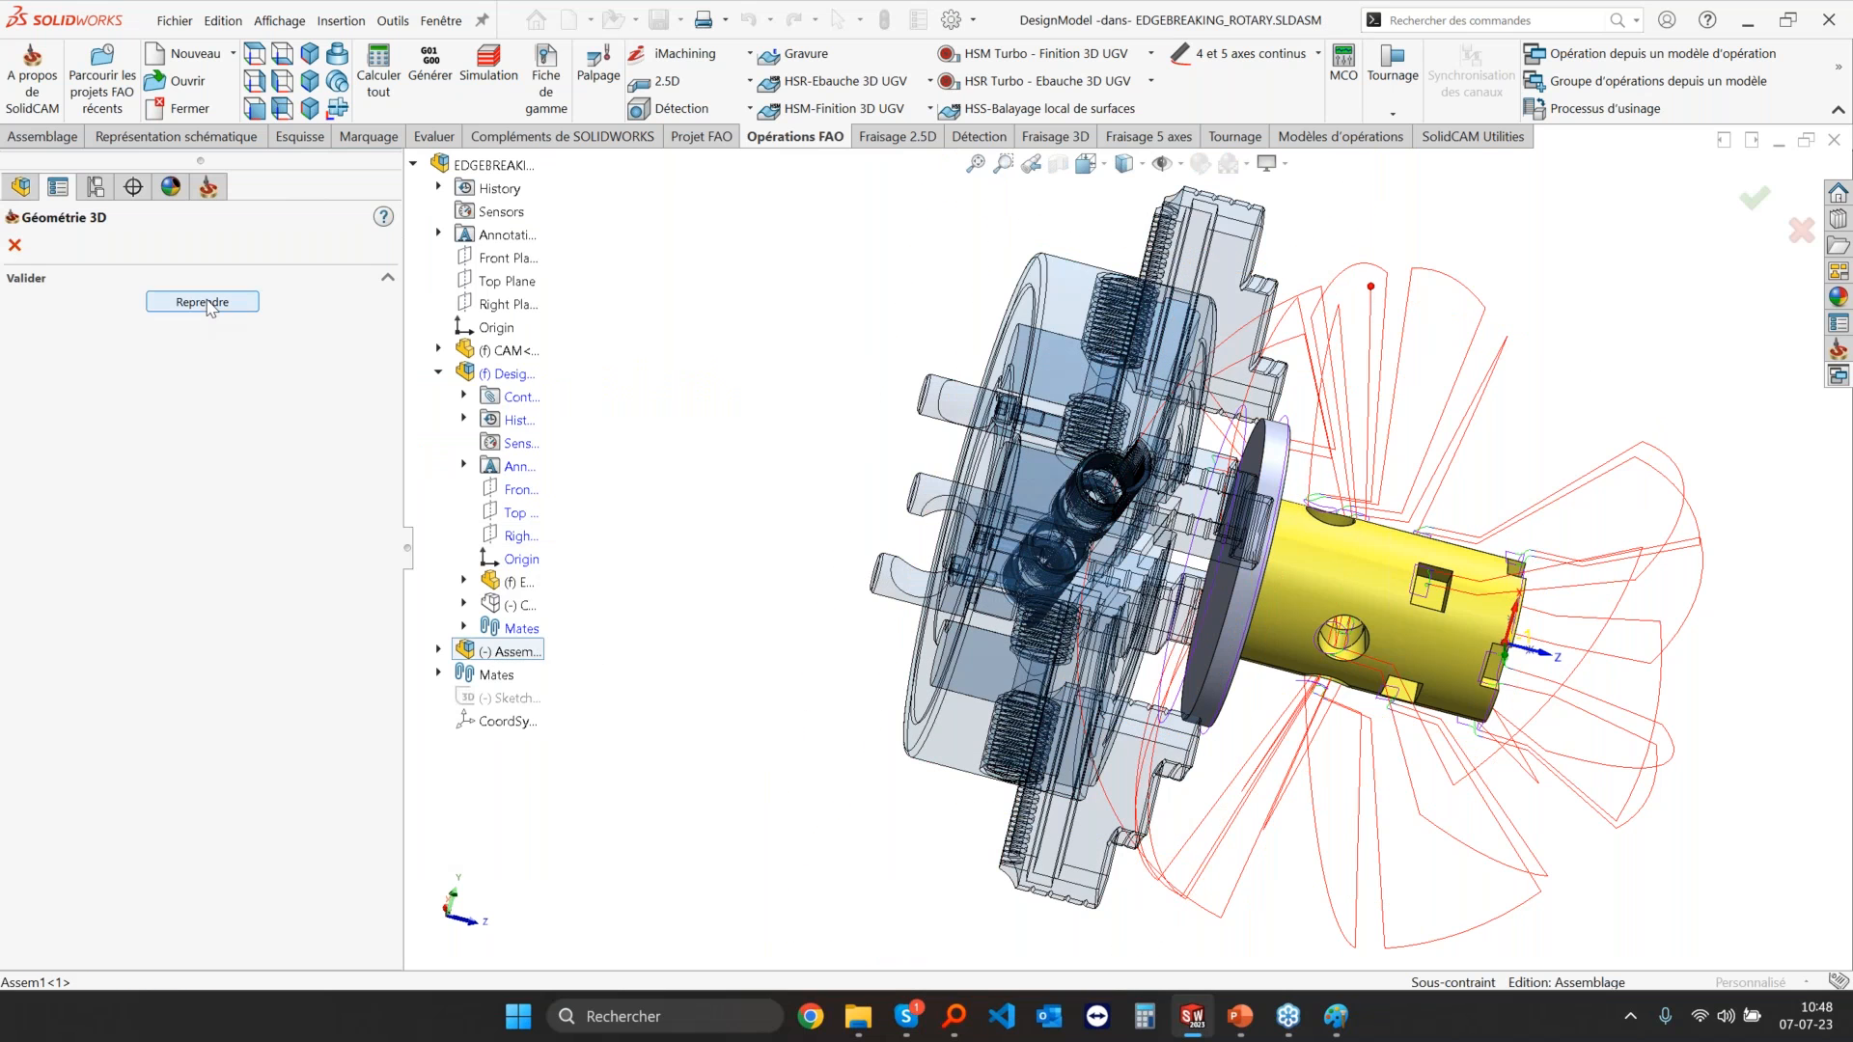
pyautogui.click(203, 302)
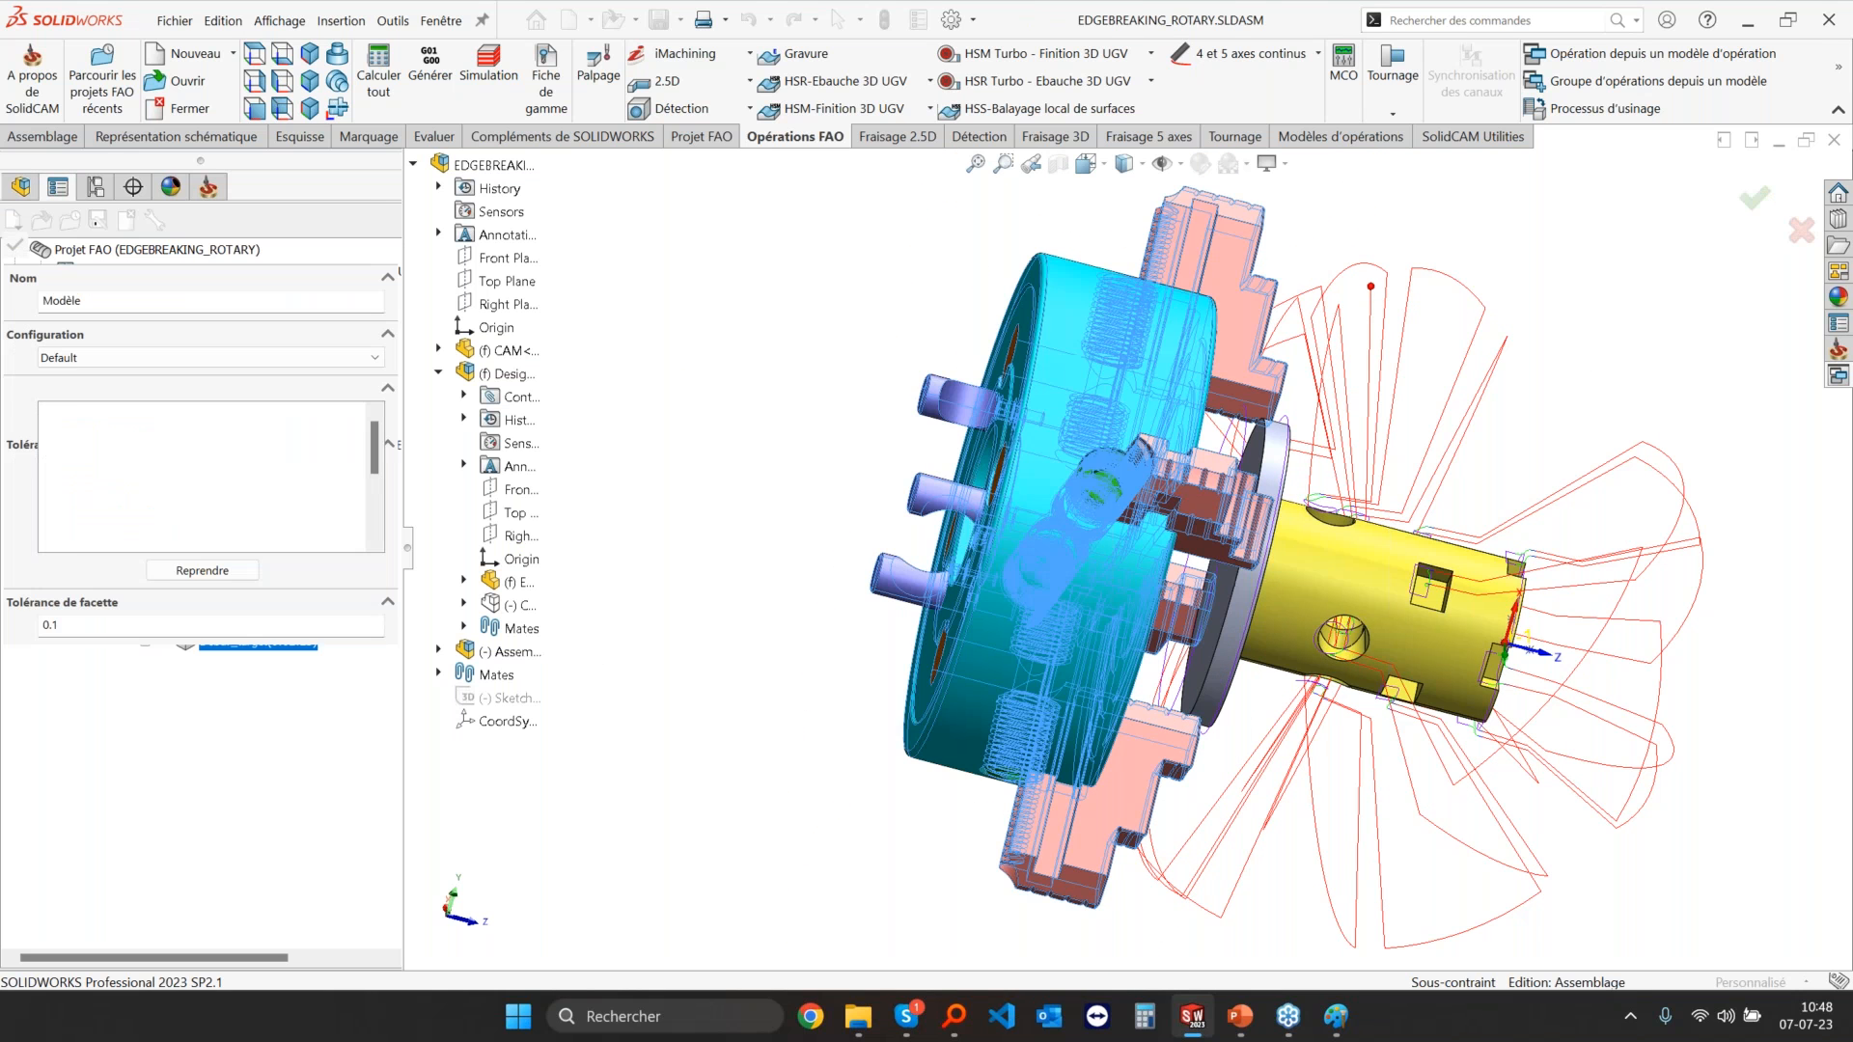
pyautogui.click(1281, 458)
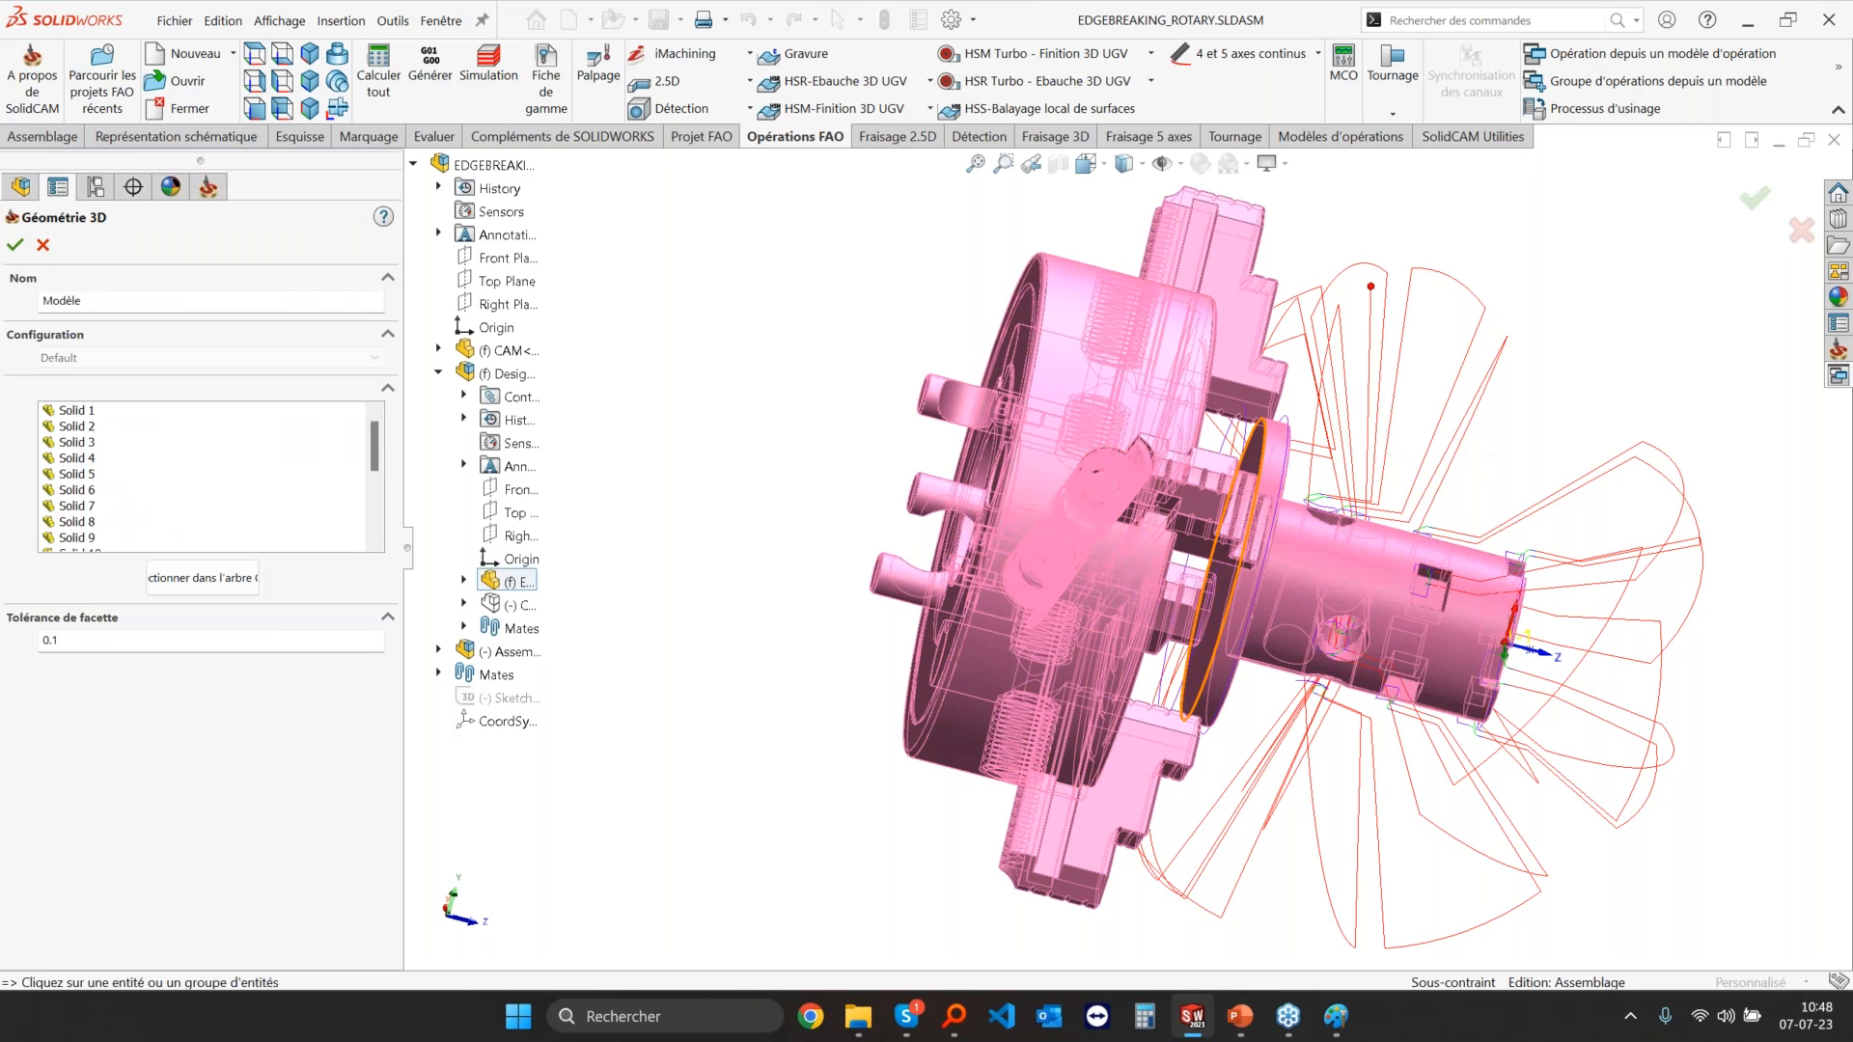
pyautogui.click(14, 244)
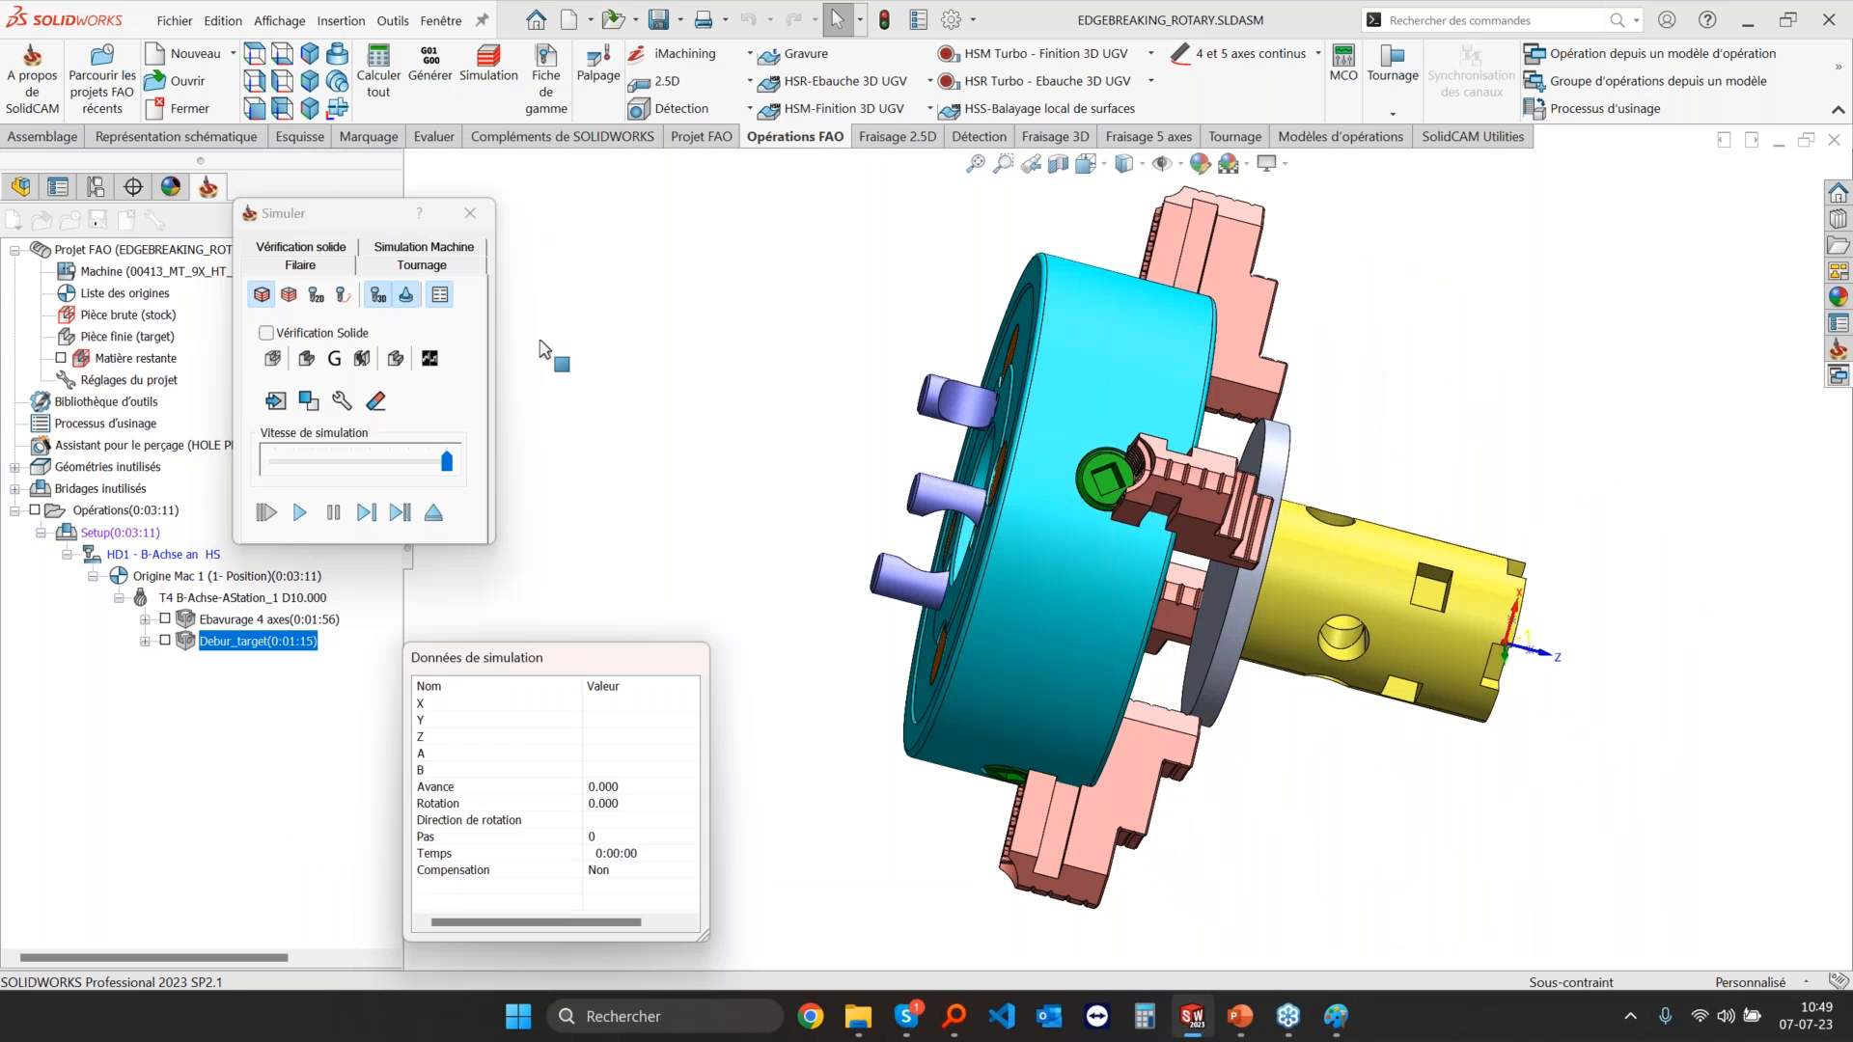
# Step: Exit the simulation and examine the recalculated 5-axis toolpath around the part
pyautogui.click(434, 515)
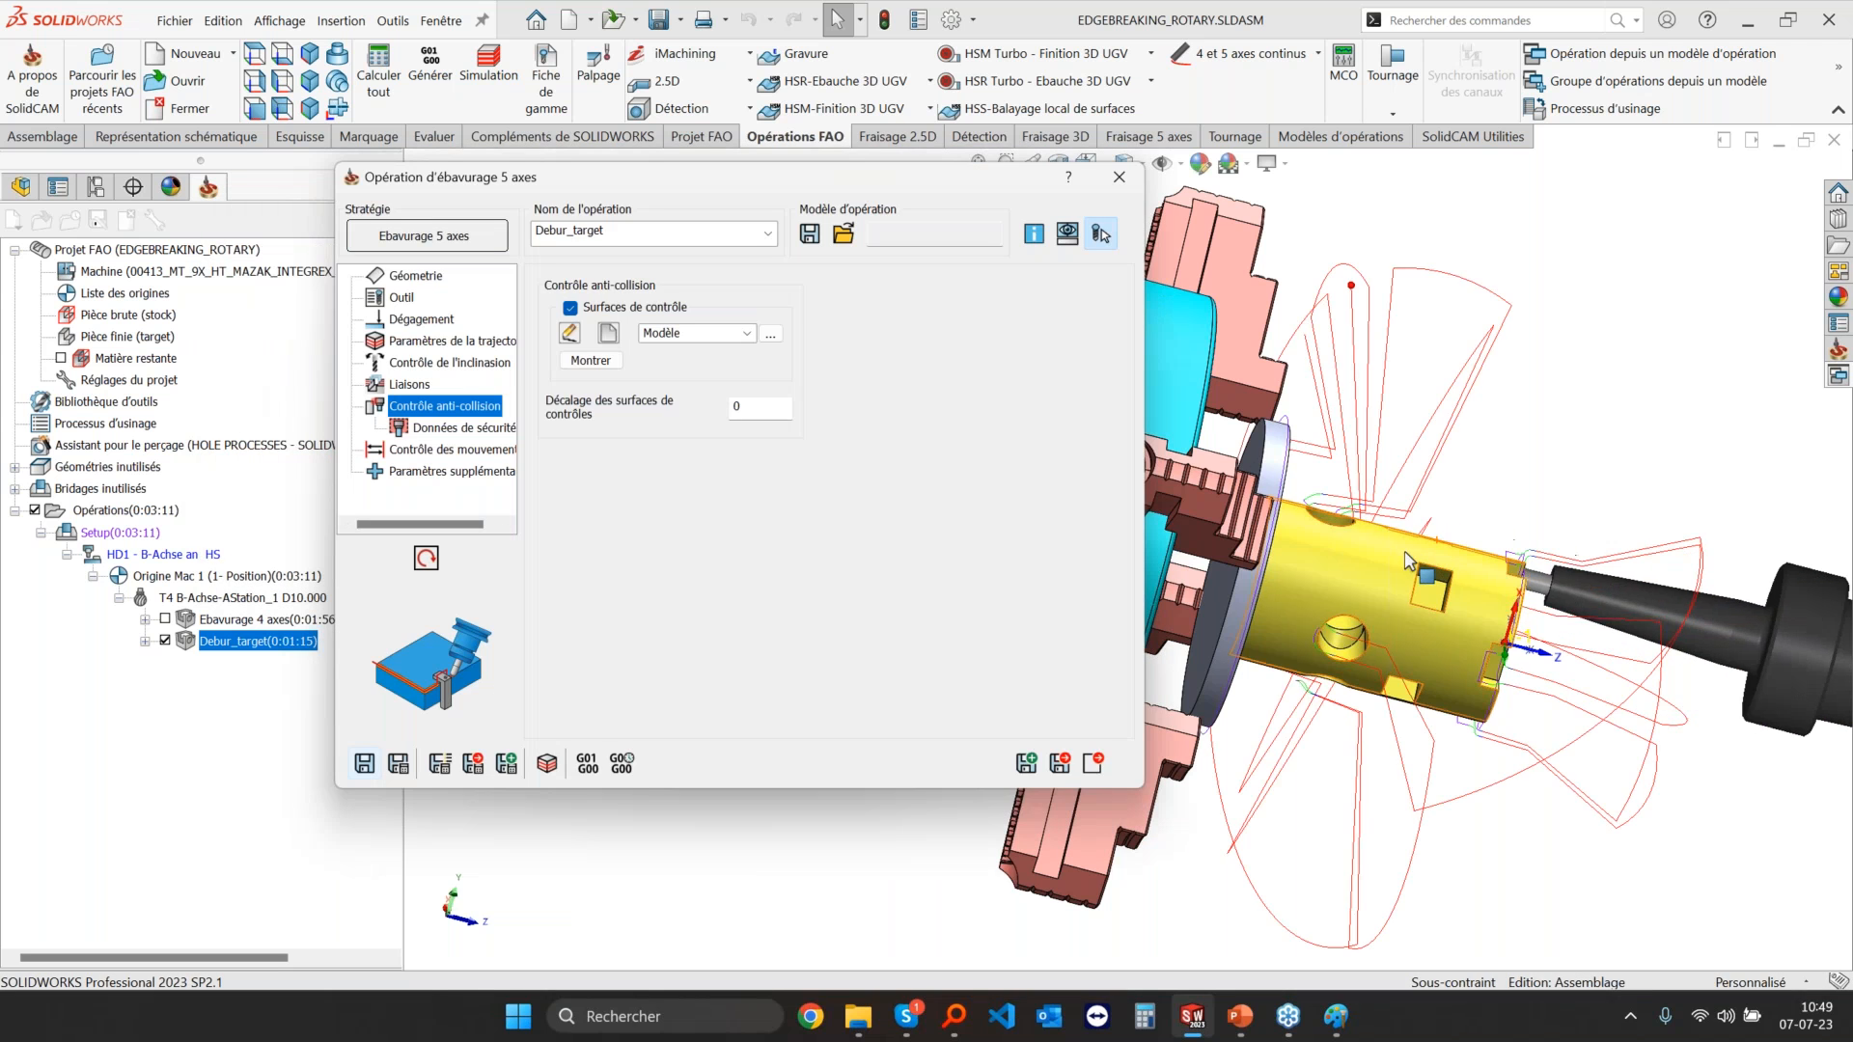
pyautogui.moveTo(1399, 567); pyautogui.dragTo(1452, 463, button='middle')
pyautogui.scroll(-1, 1380, 618)
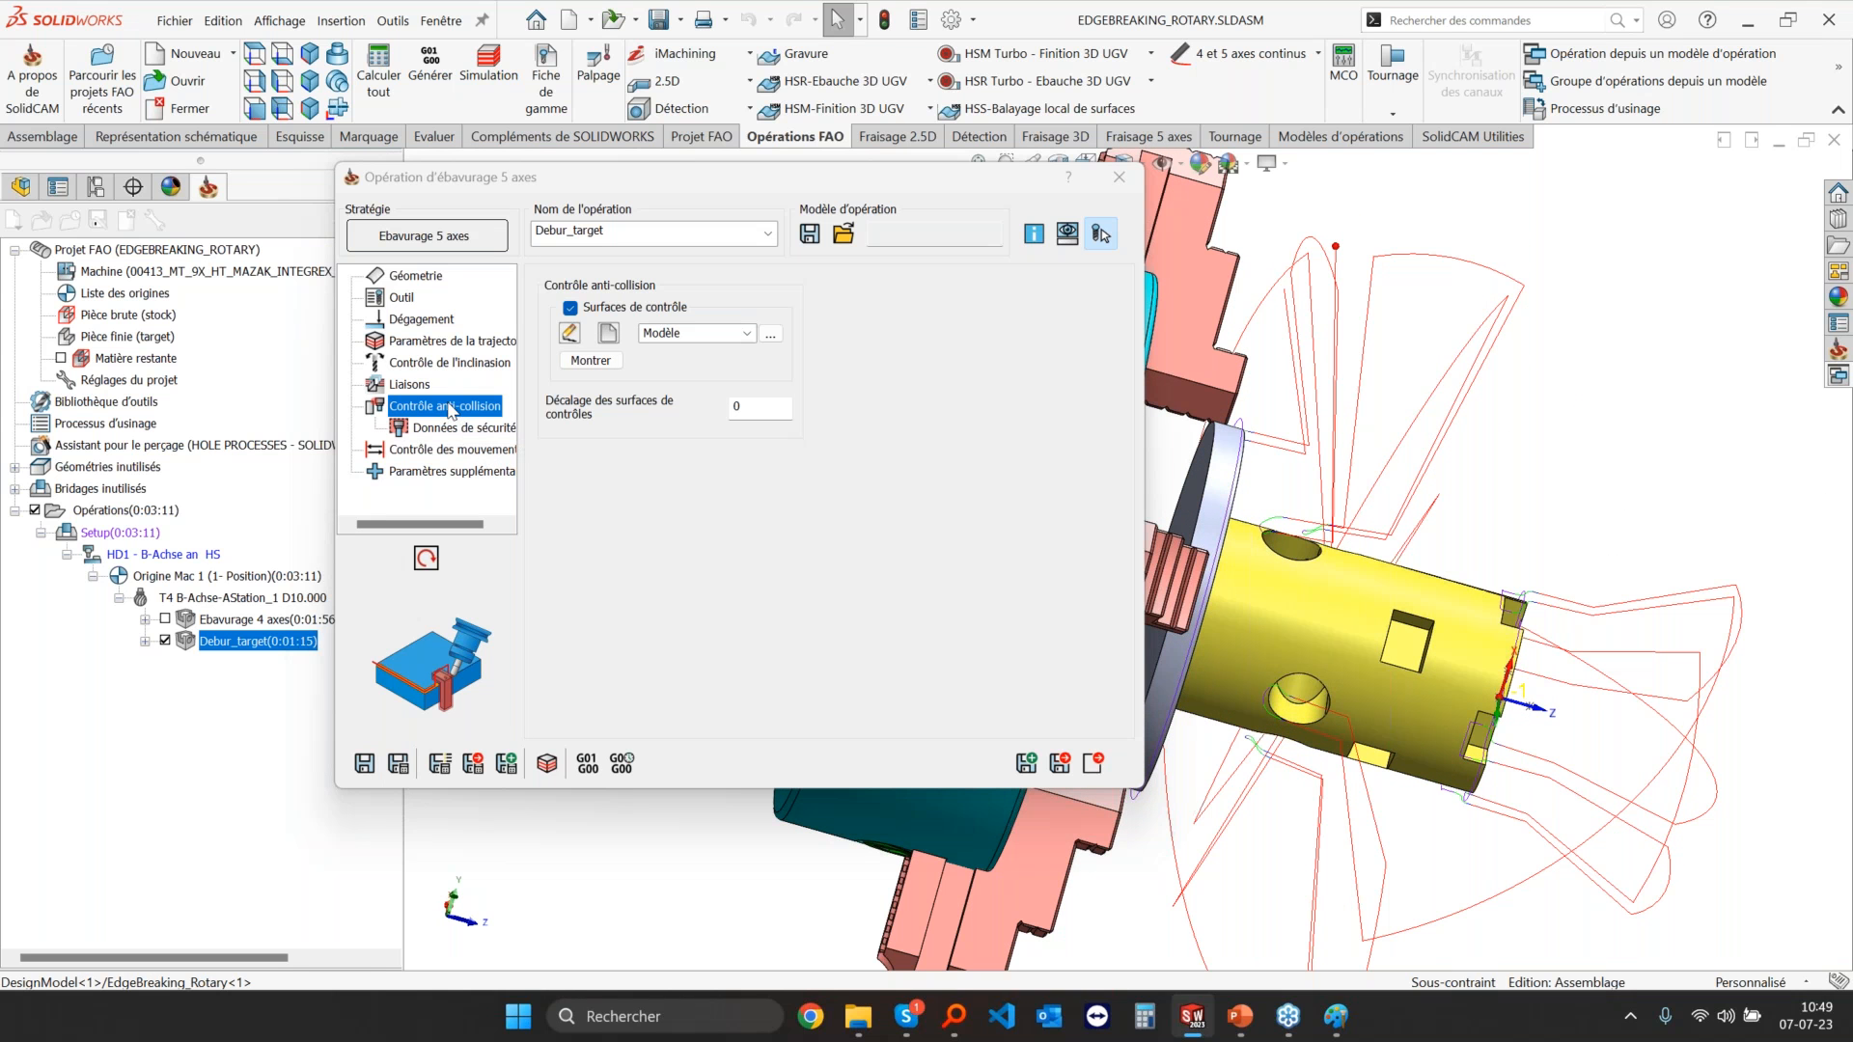
# Step: Display the collision control geometry Modèle, examine the chuck from another angle, and close the 5-axis deburring operation
pyautogui.click(583, 361)
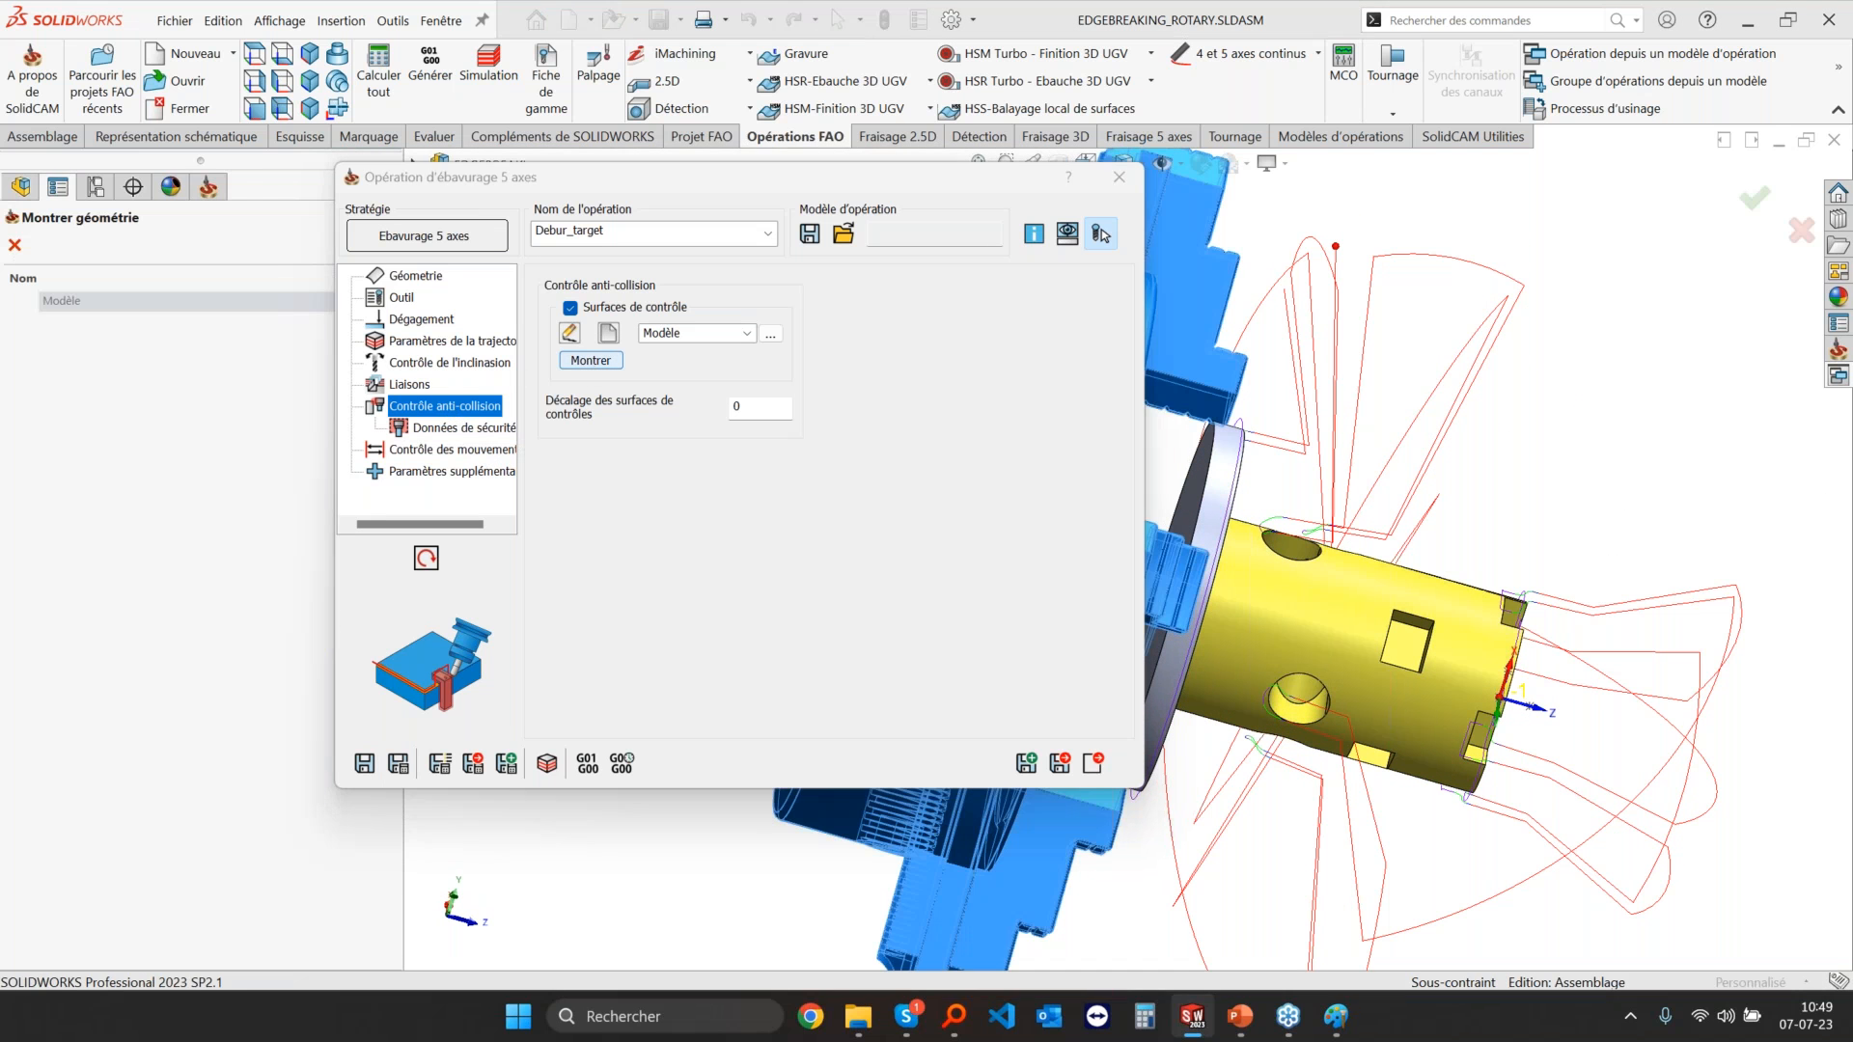
pyautogui.moveTo(965, 579); pyautogui.dragTo(998, 511, button='middle')
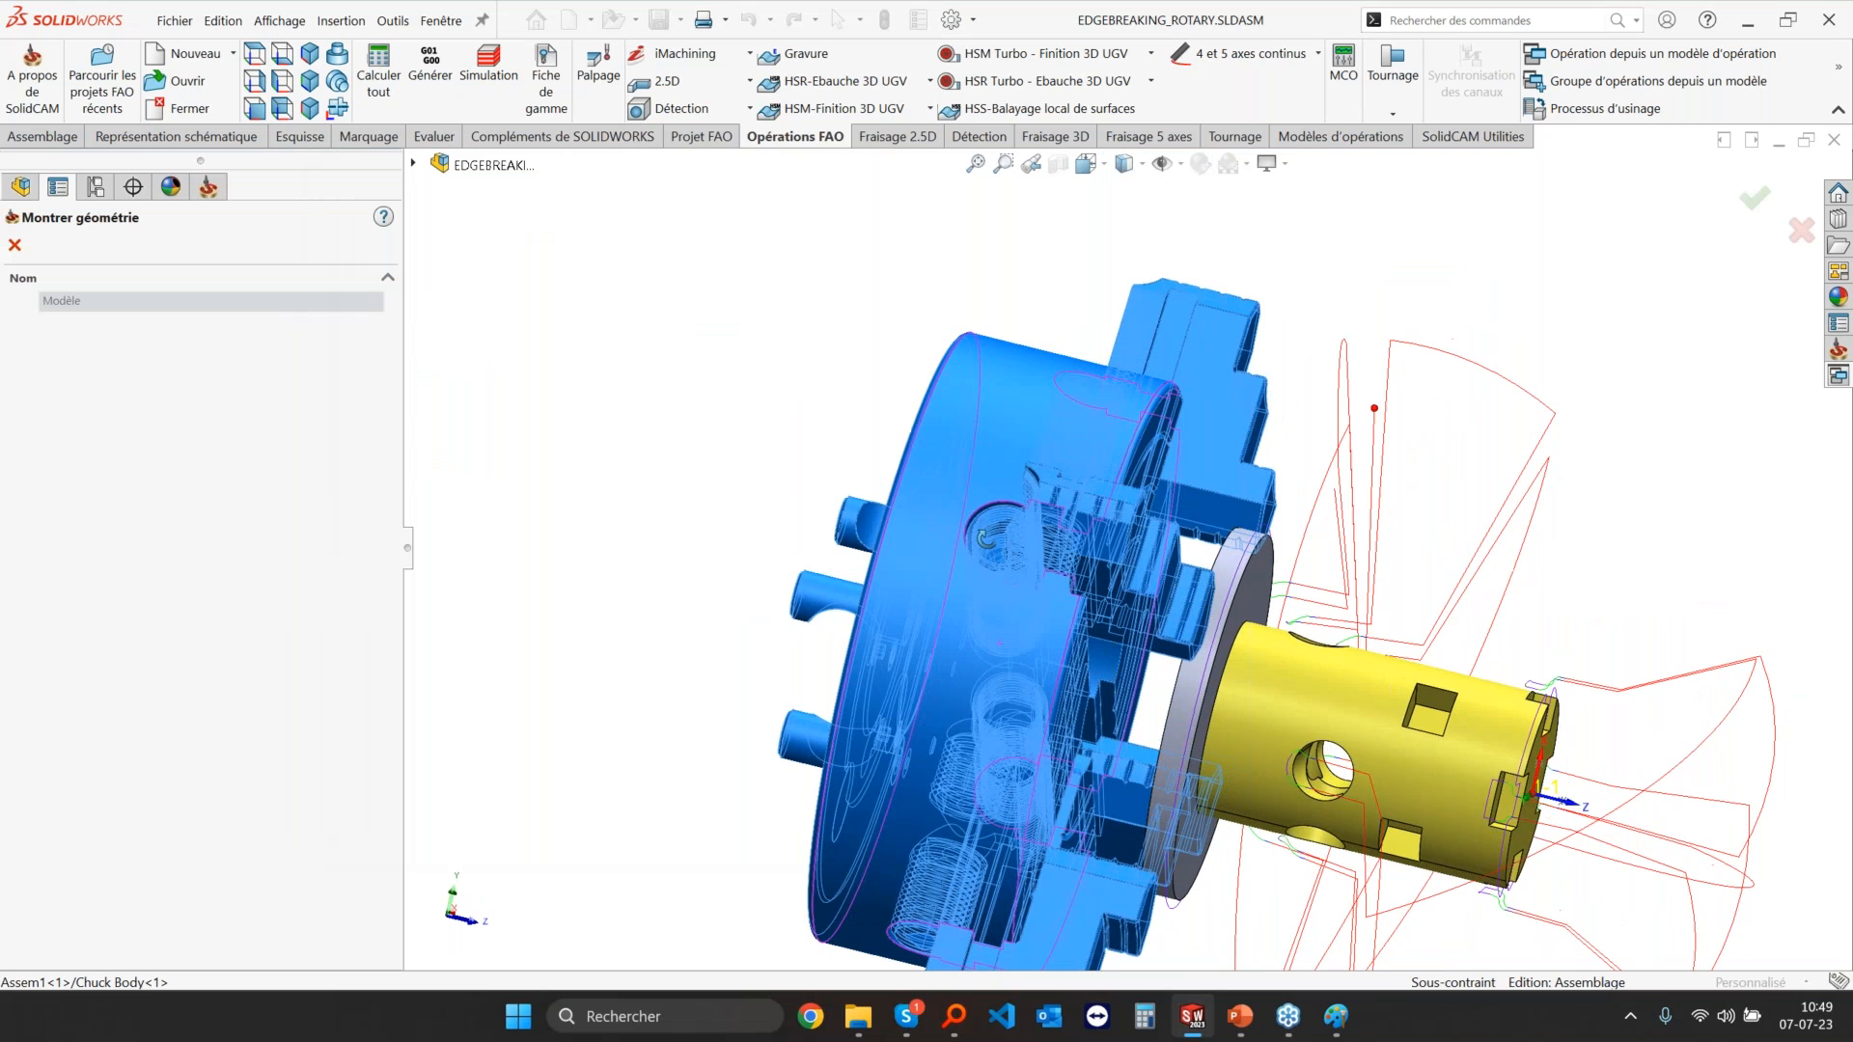
pyautogui.click(14, 244)
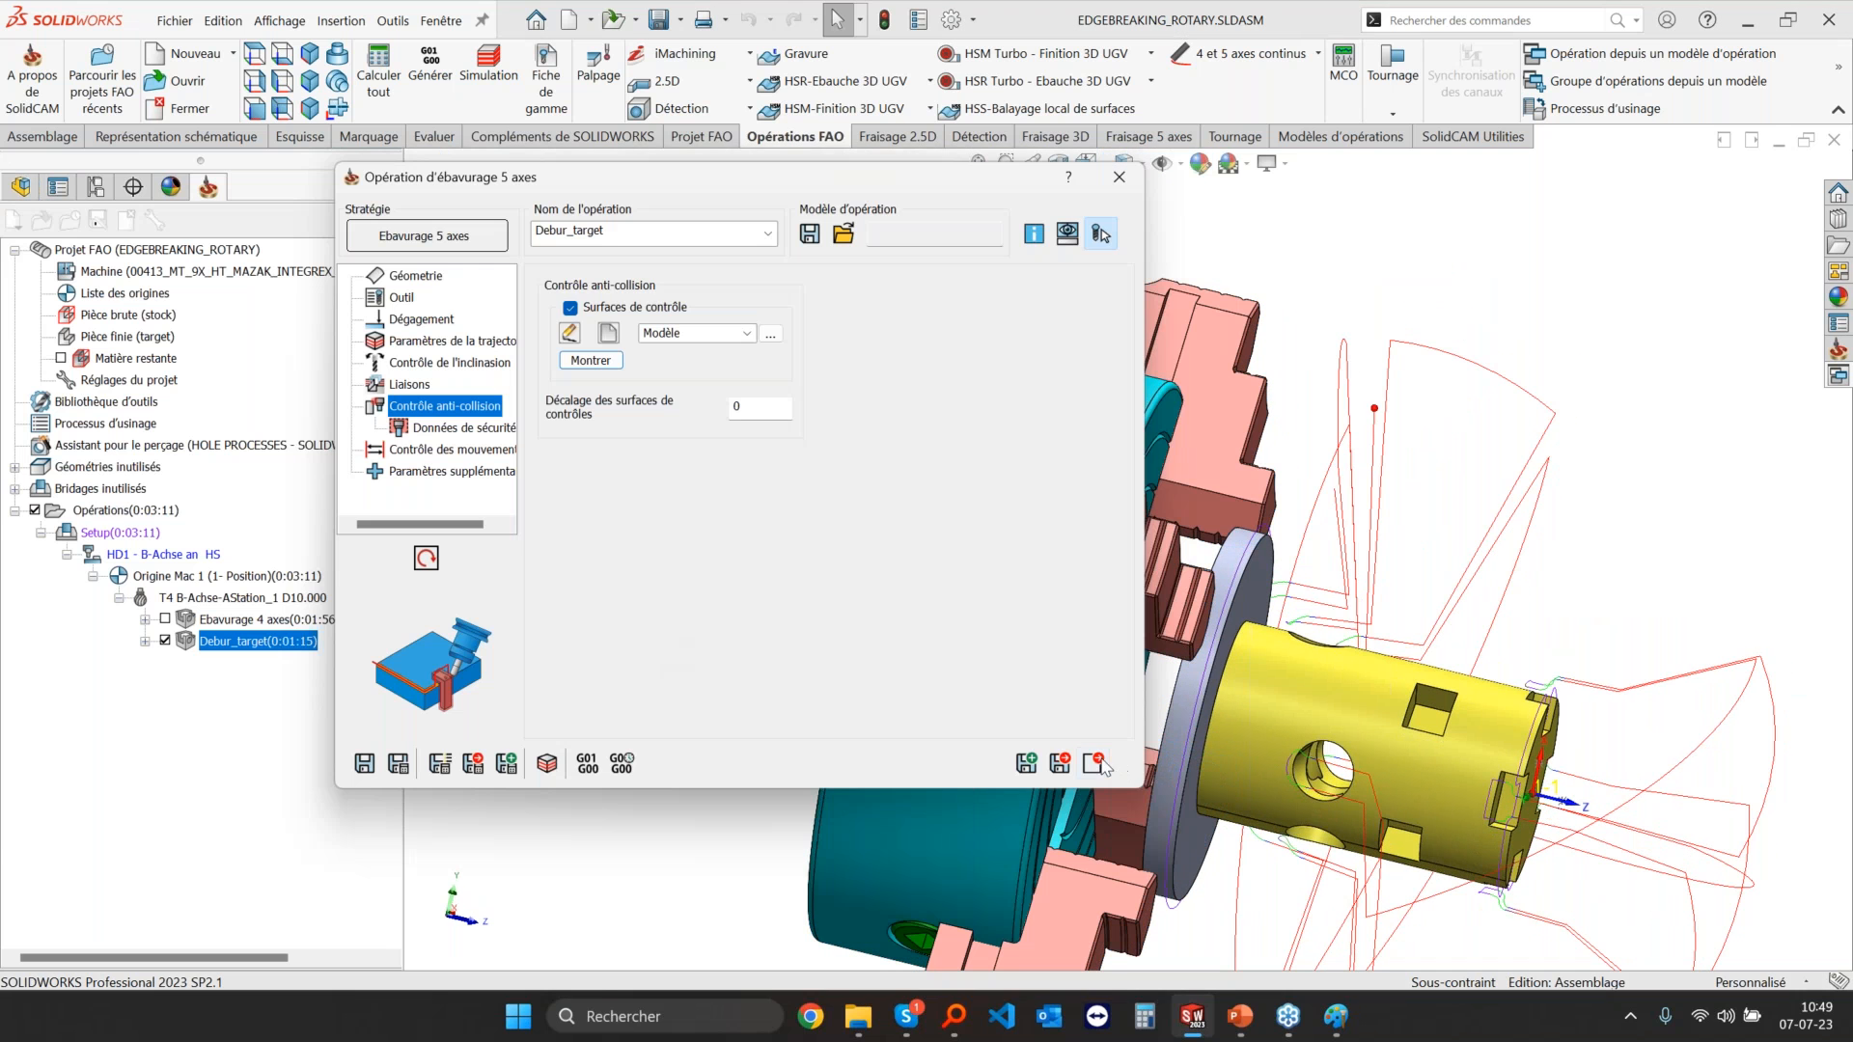
pyautogui.click(1092, 763)
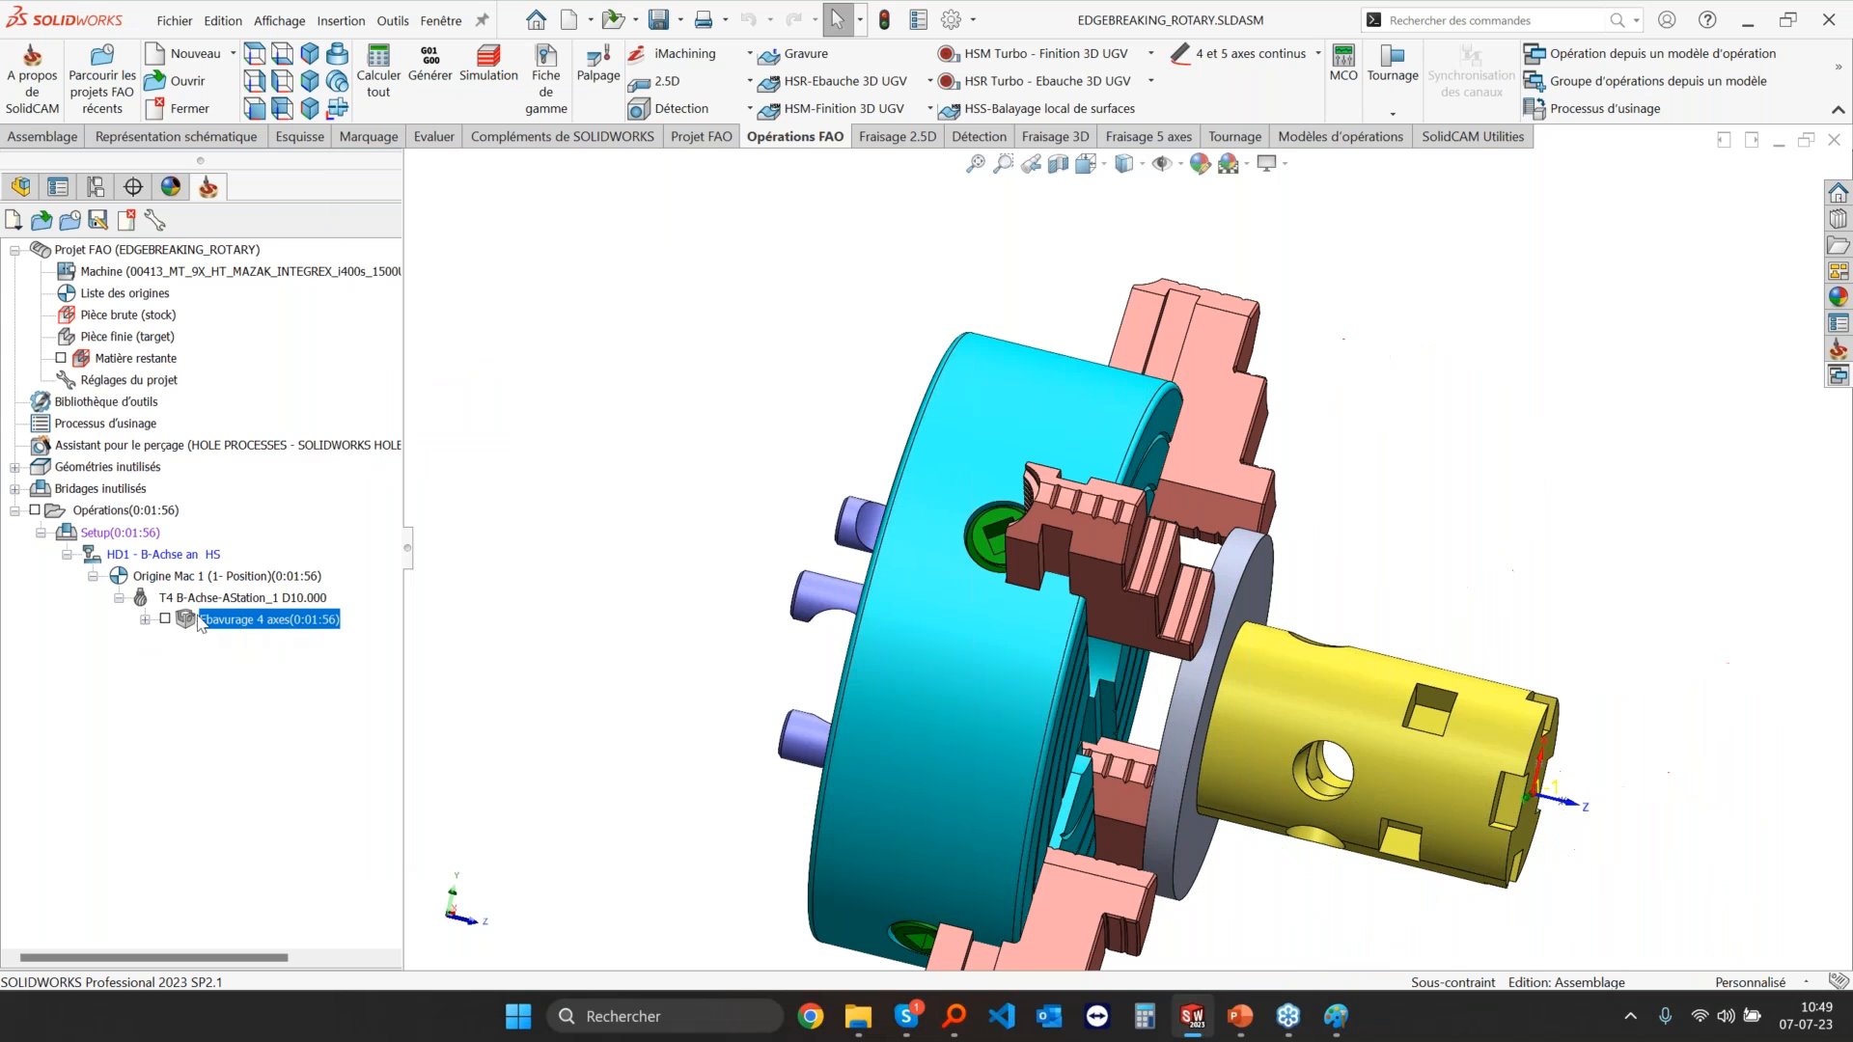
# Step: Display the toolpath of Ebavurage 4 axes and run its solid verification simulation
pyautogui.click(164, 619)
pyautogui.moveTo(1359, 738); pyautogui.dragTo(1438, 594, button='middle')
pyautogui.rightClick(213, 623)
pyautogui.click(261, 456)
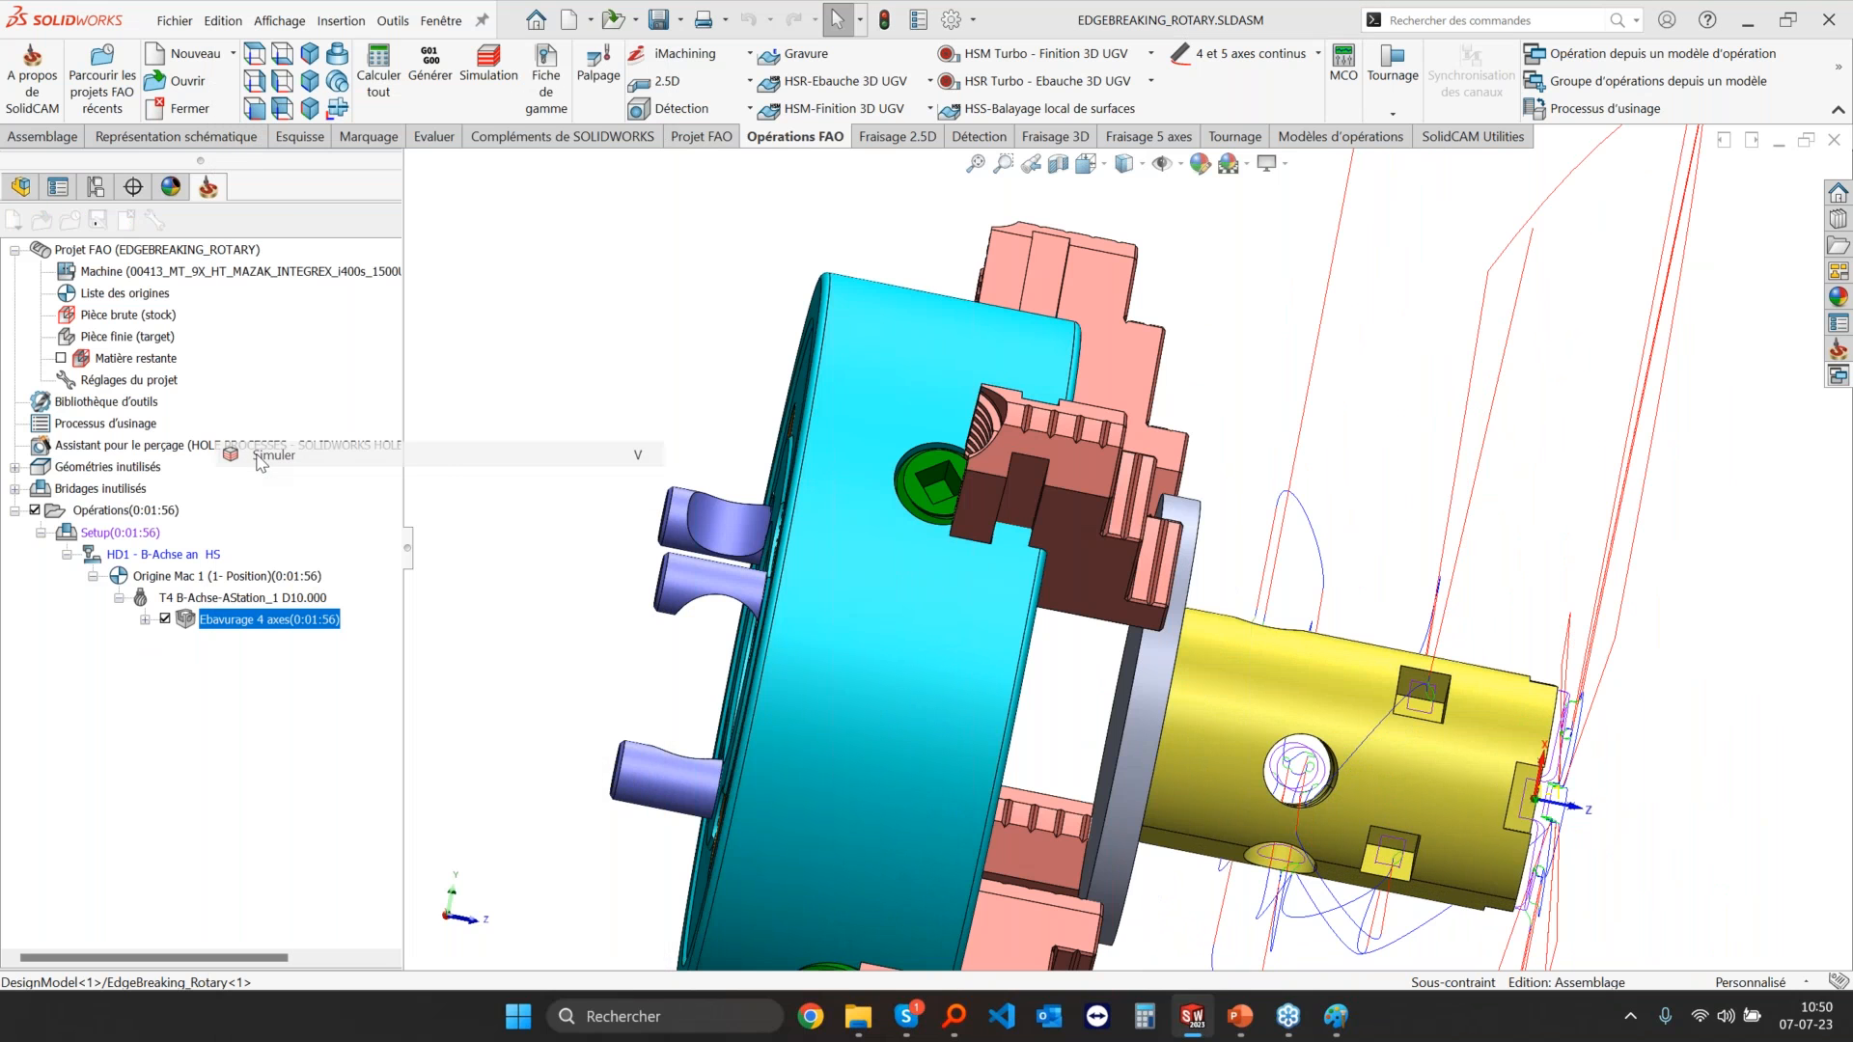
pyautogui.click(300, 249)
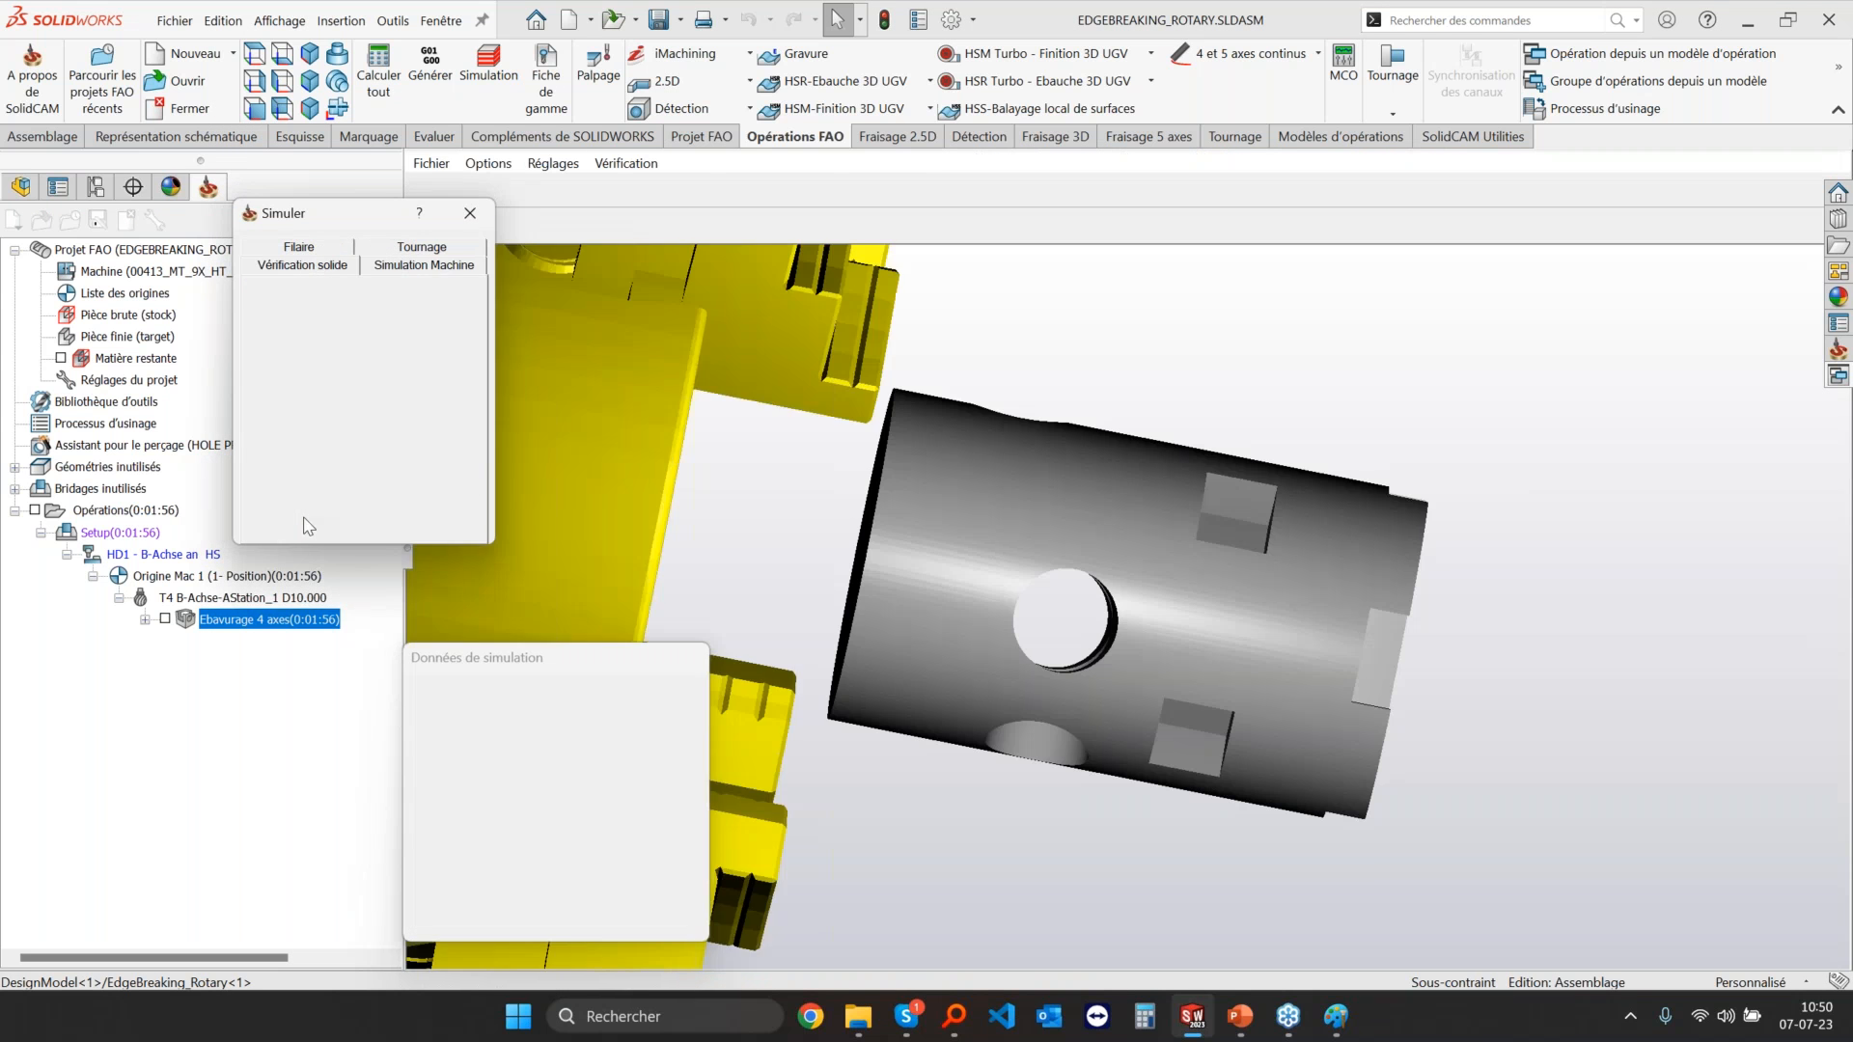
pyautogui.click(299, 512)
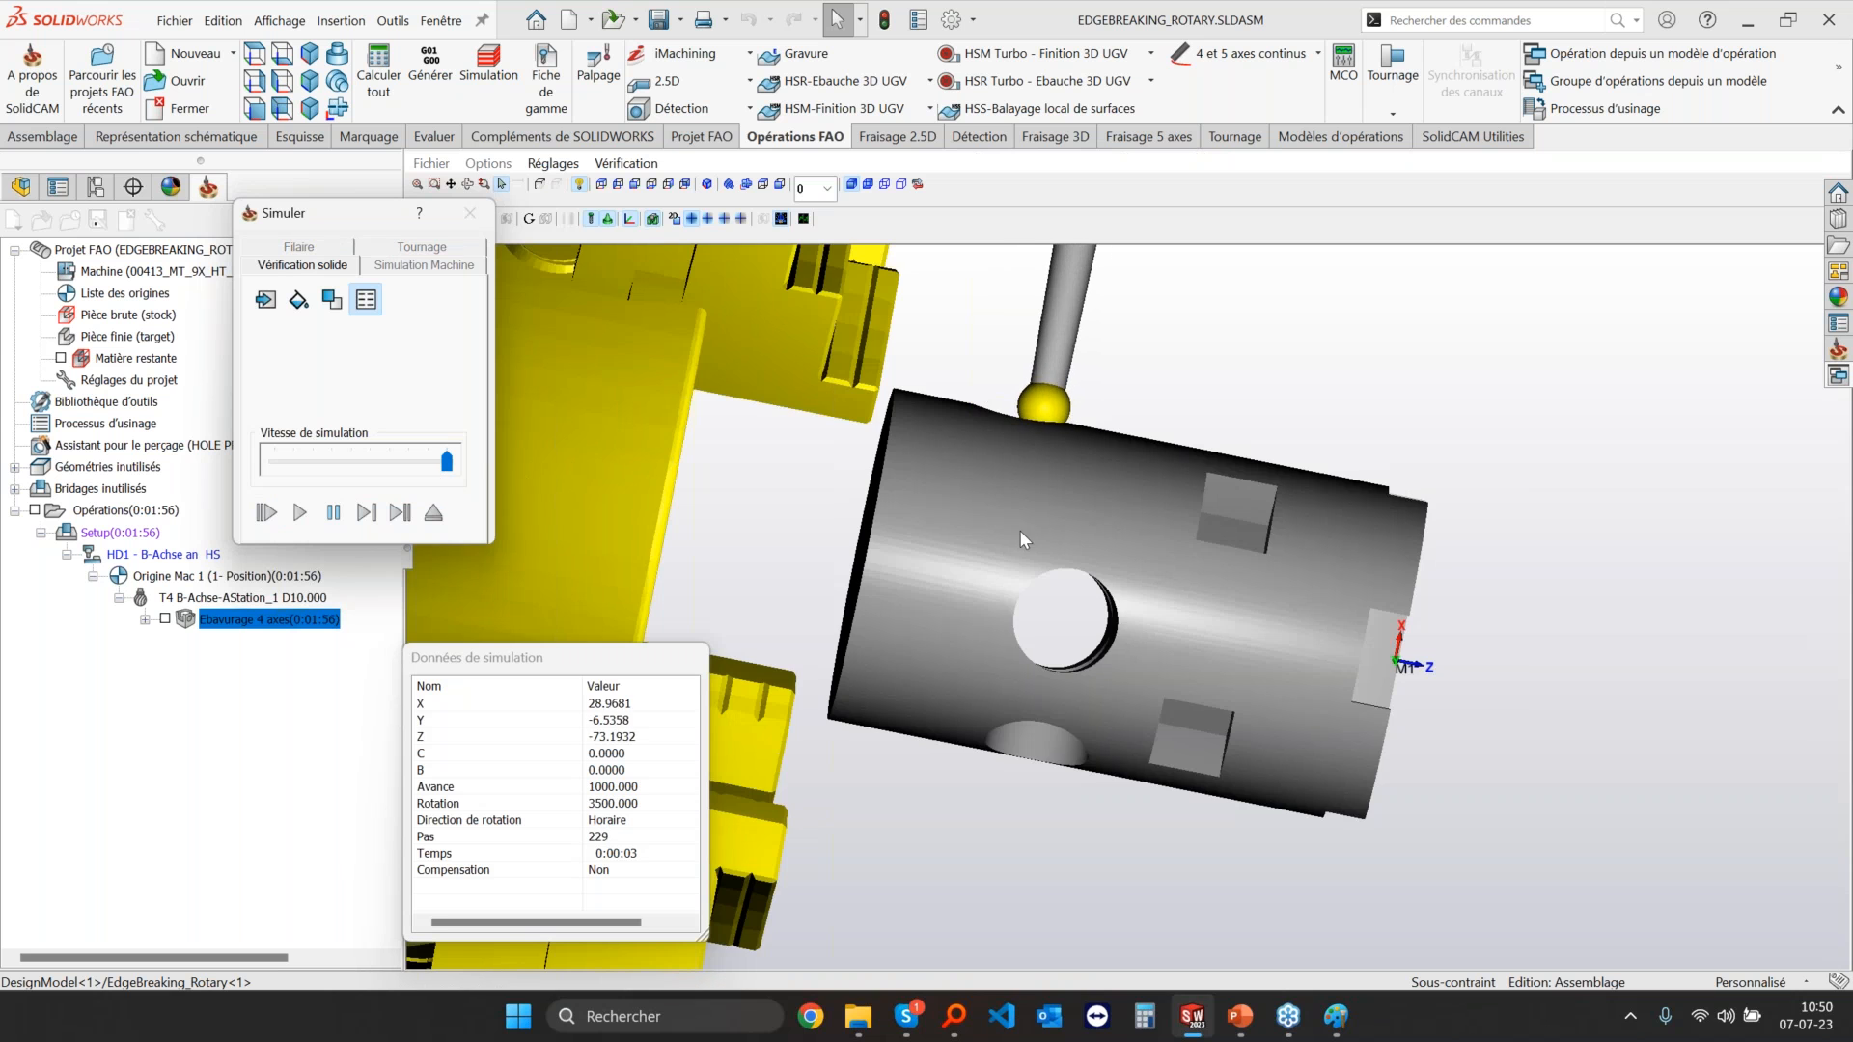
# Step: Follow the tool from several angles during the solid verification, trying different simulation display settings
pyautogui.moveTo(1005, 560); pyautogui.dragTo(988, 440, button='middle')
pyautogui.scroll(-5, 988, 440)
pyautogui.scroll(7, 987, 435)
pyautogui.click(724, 219)
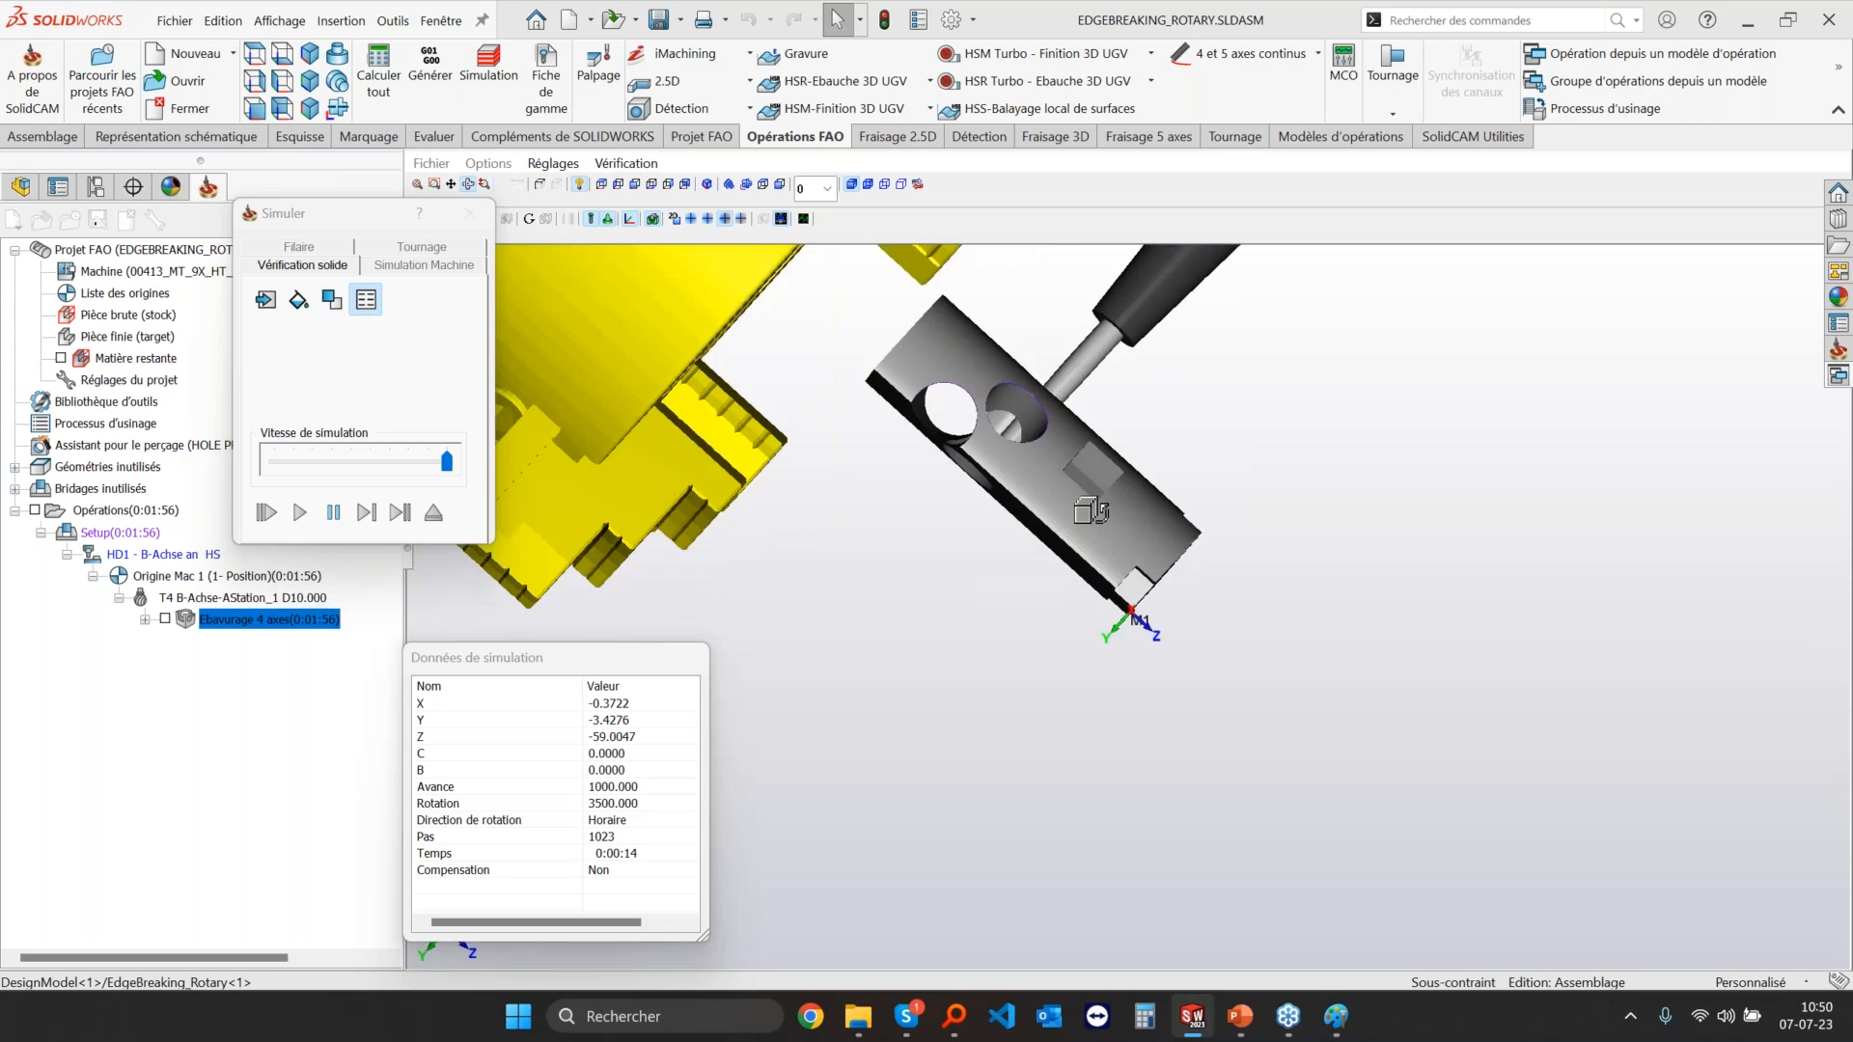
pyautogui.scroll(-5, 1024, 406)
pyautogui.moveTo(1089, 468); pyautogui.dragTo(932, 513, button='middle')
pyautogui.scroll(5, 926, 453)
pyautogui.click(691, 219)
pyautogui.click(335, 512)
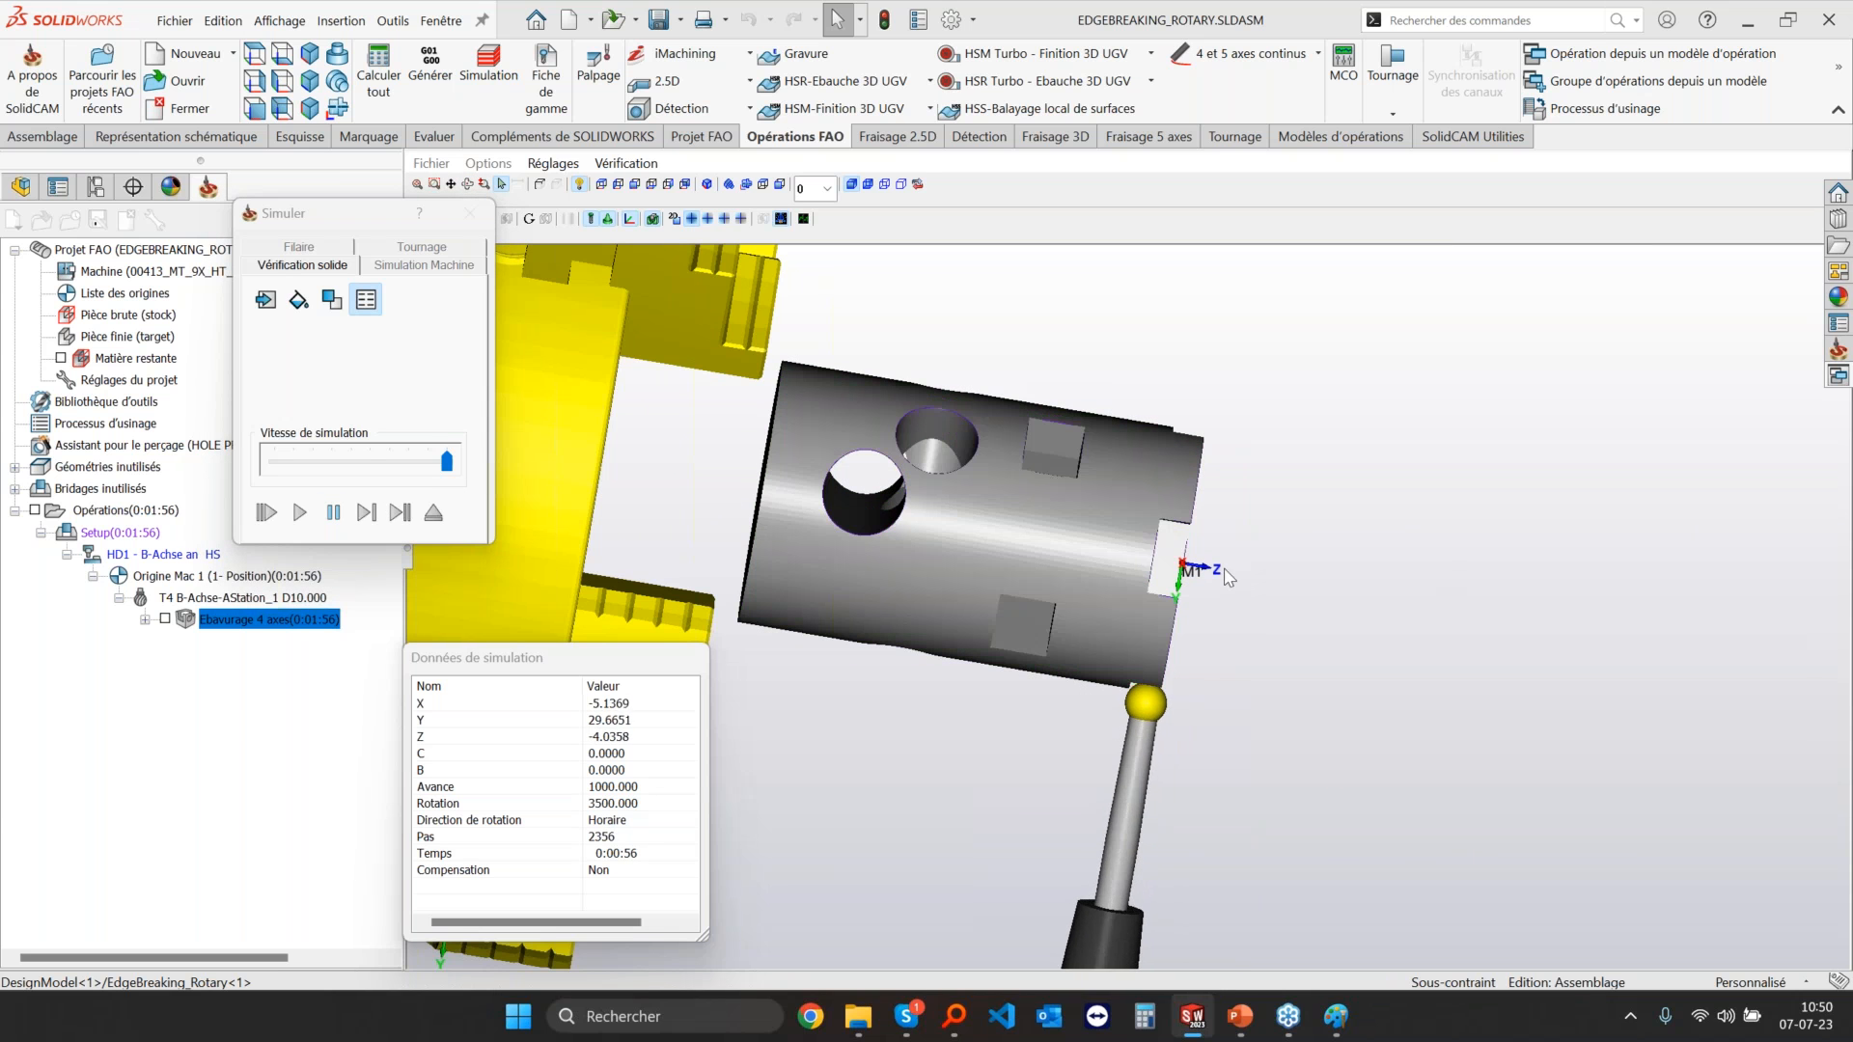
# Step: Inspect the deburred hole, pocket and end-slot edges up close, exit the simulation, and hide the 4-axis toolpath
pyautogui.moveTo(897, 504); pyautogui.dragTo(867, 496, button='middle')
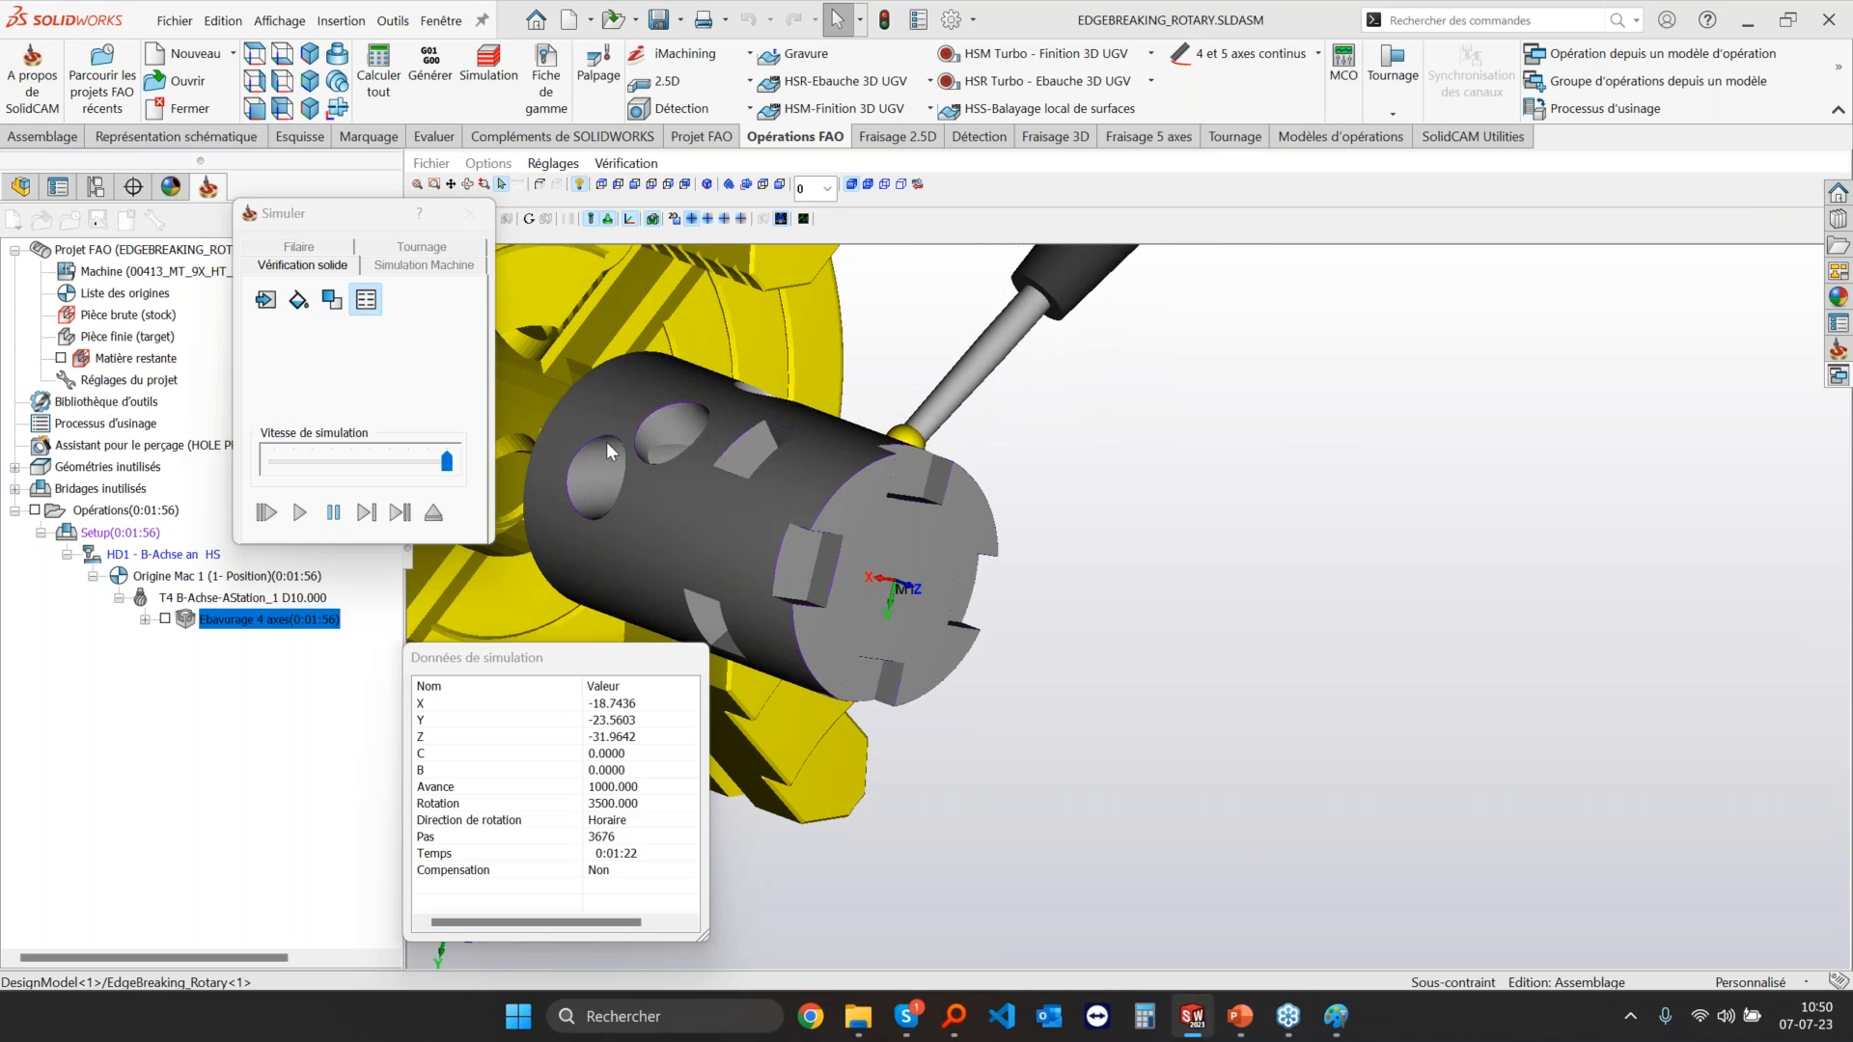
pyautogui.scroll(2, 643, 432)
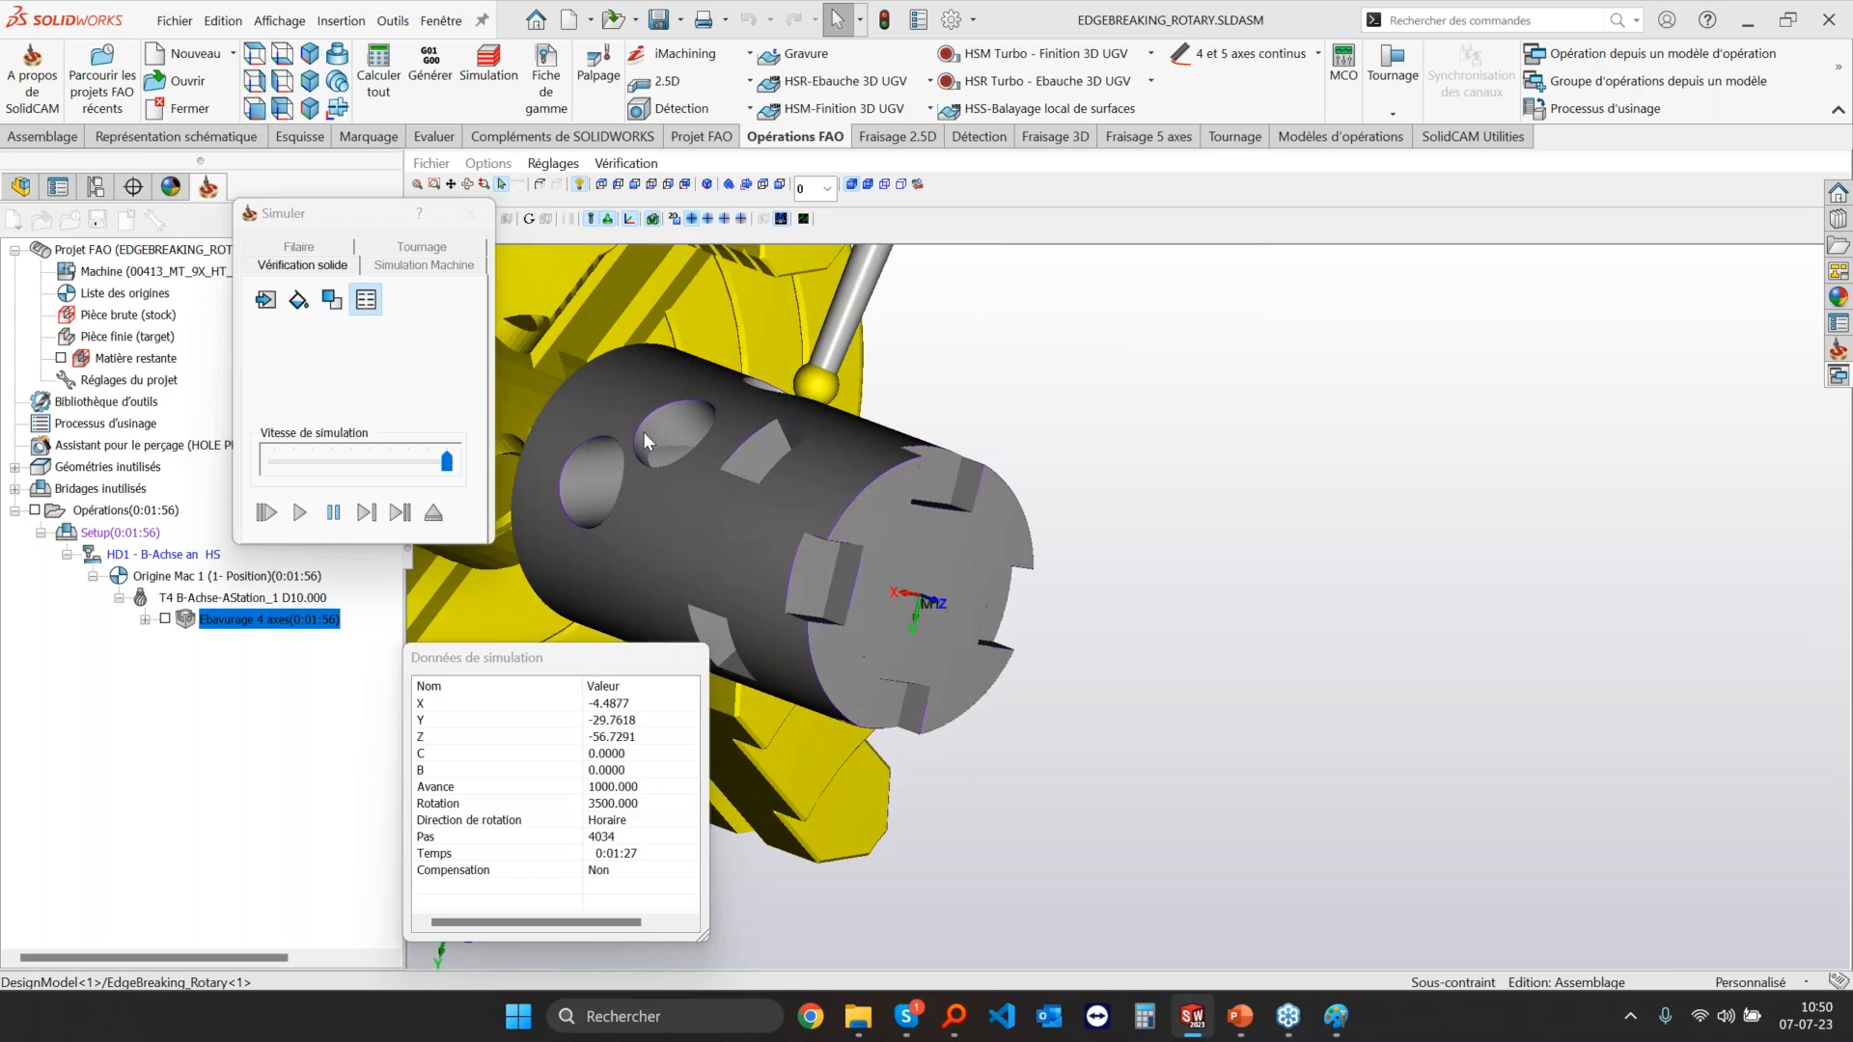
pyautogui.scroll(5, 643, 431)
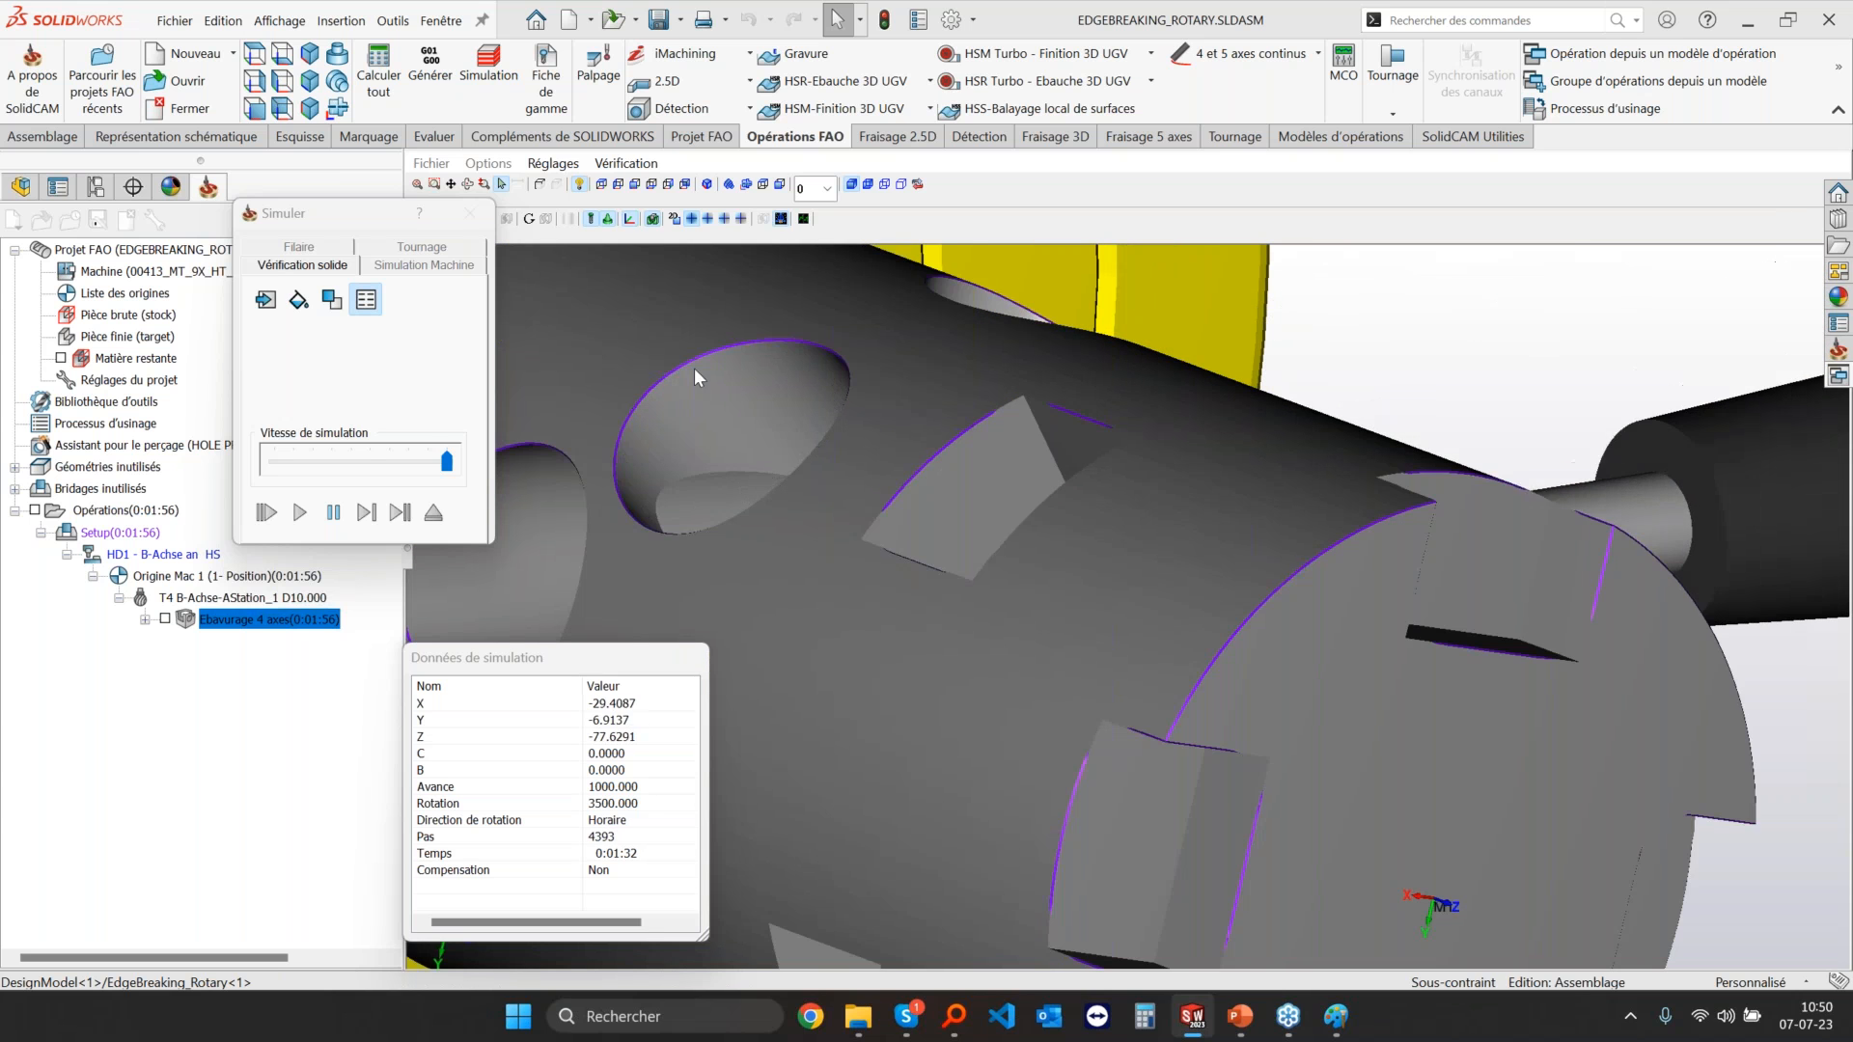
pyautogui.scroll(-4, 837, 368)
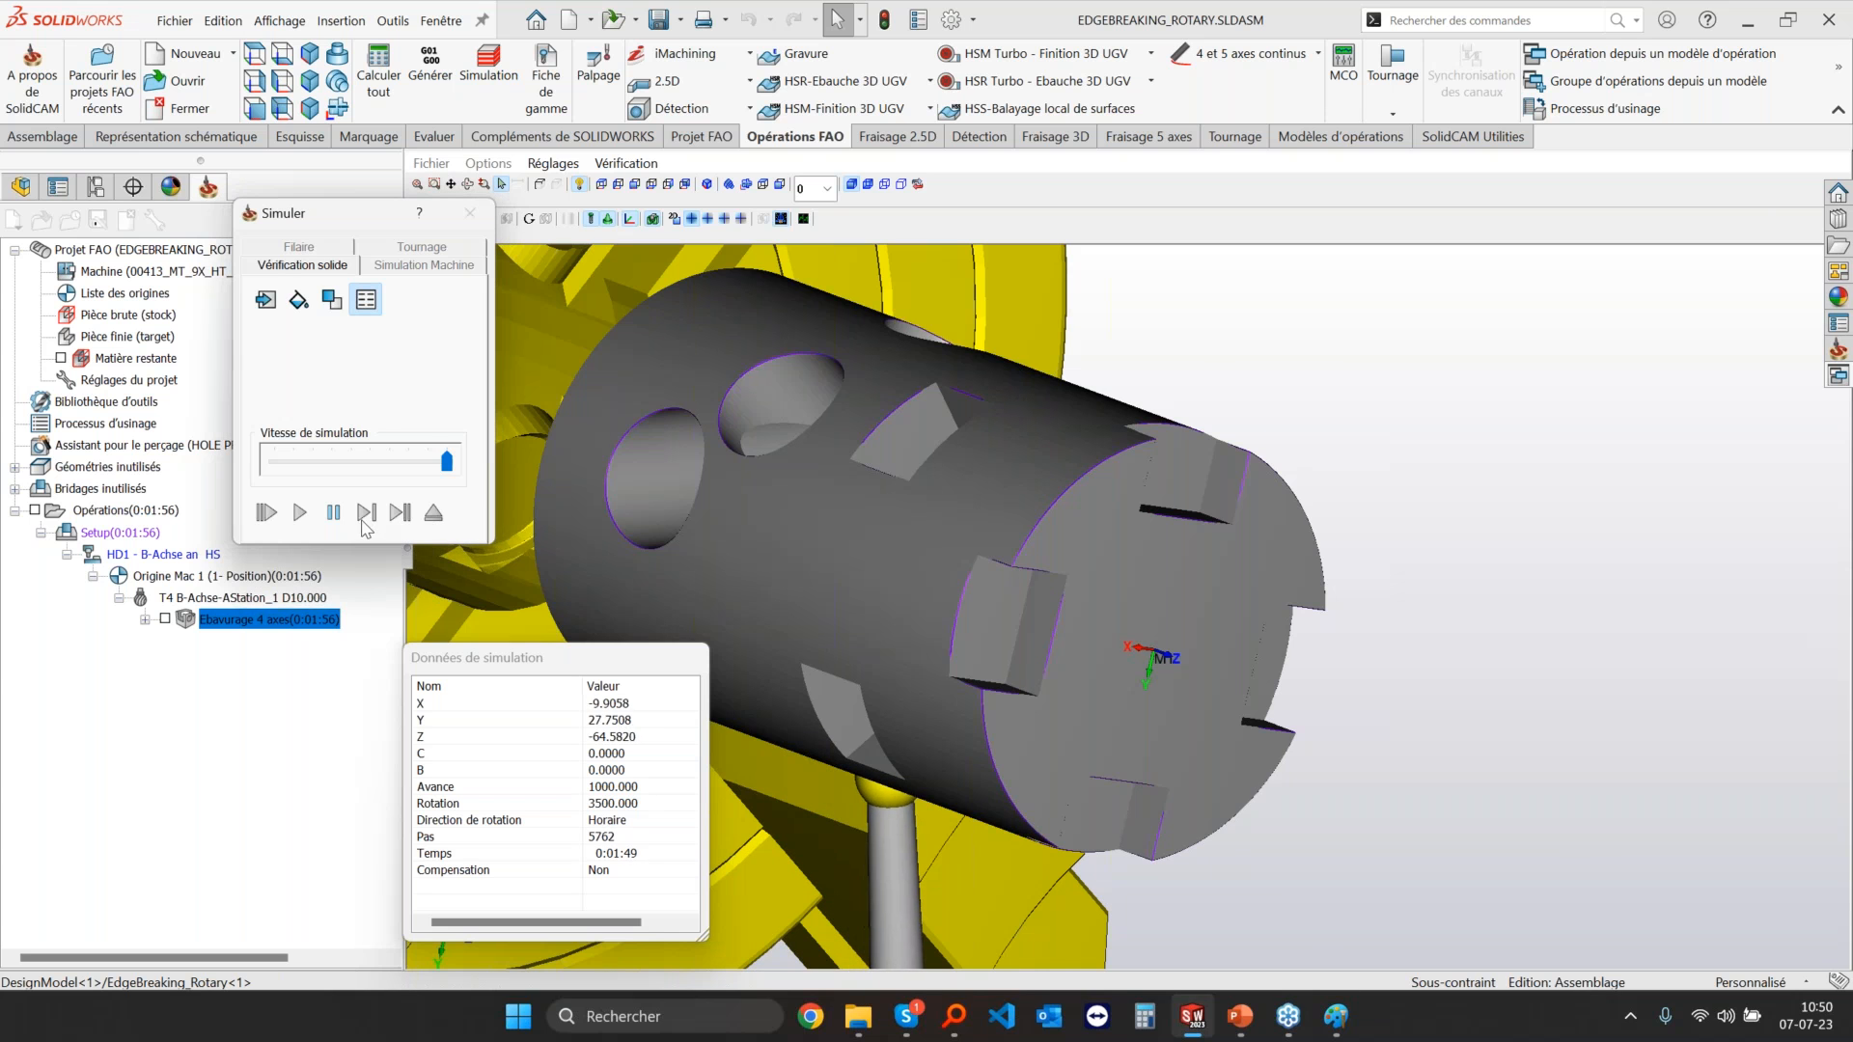
pyautogui.click(433, 513)
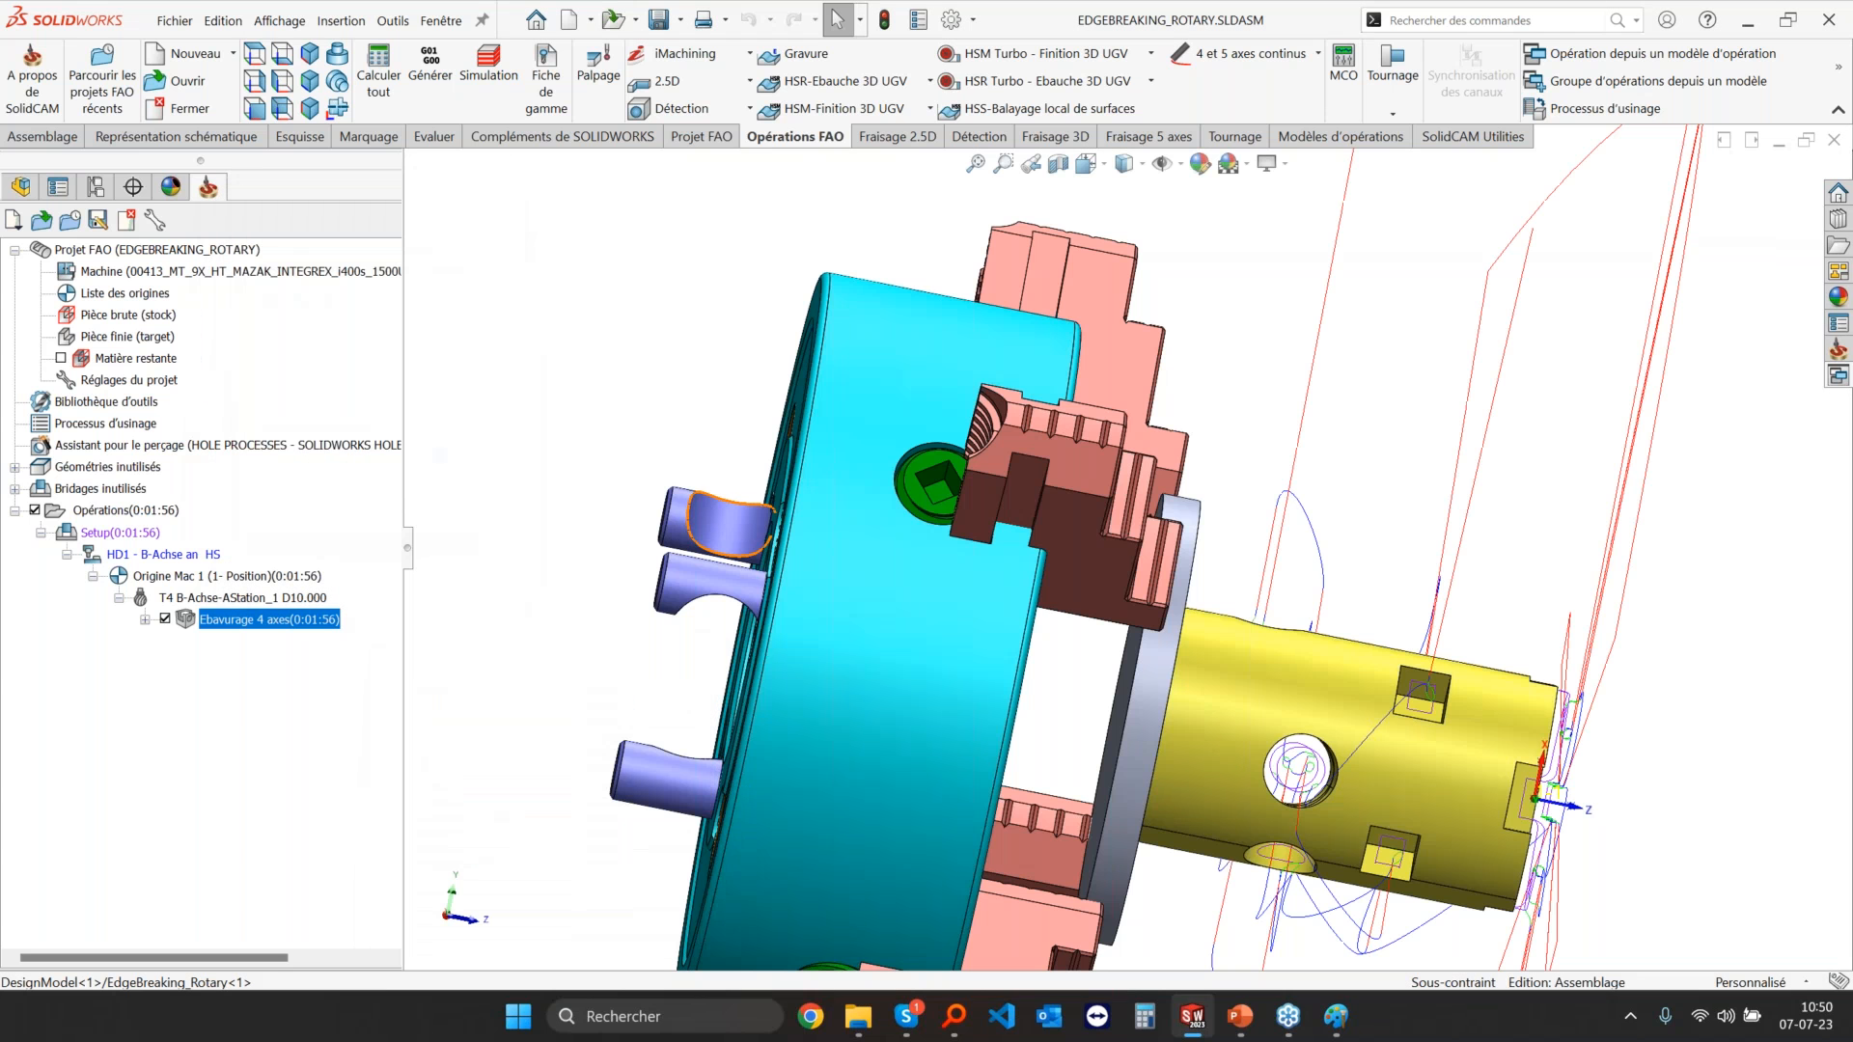
pyautogui.click(164, 620)
# Step: Open the CAM project "Ebavurage à la fraise sphérique - raccord interne" from the Webinar Ebavurage multi-axes folder
pyautogui.click(1839, 353)
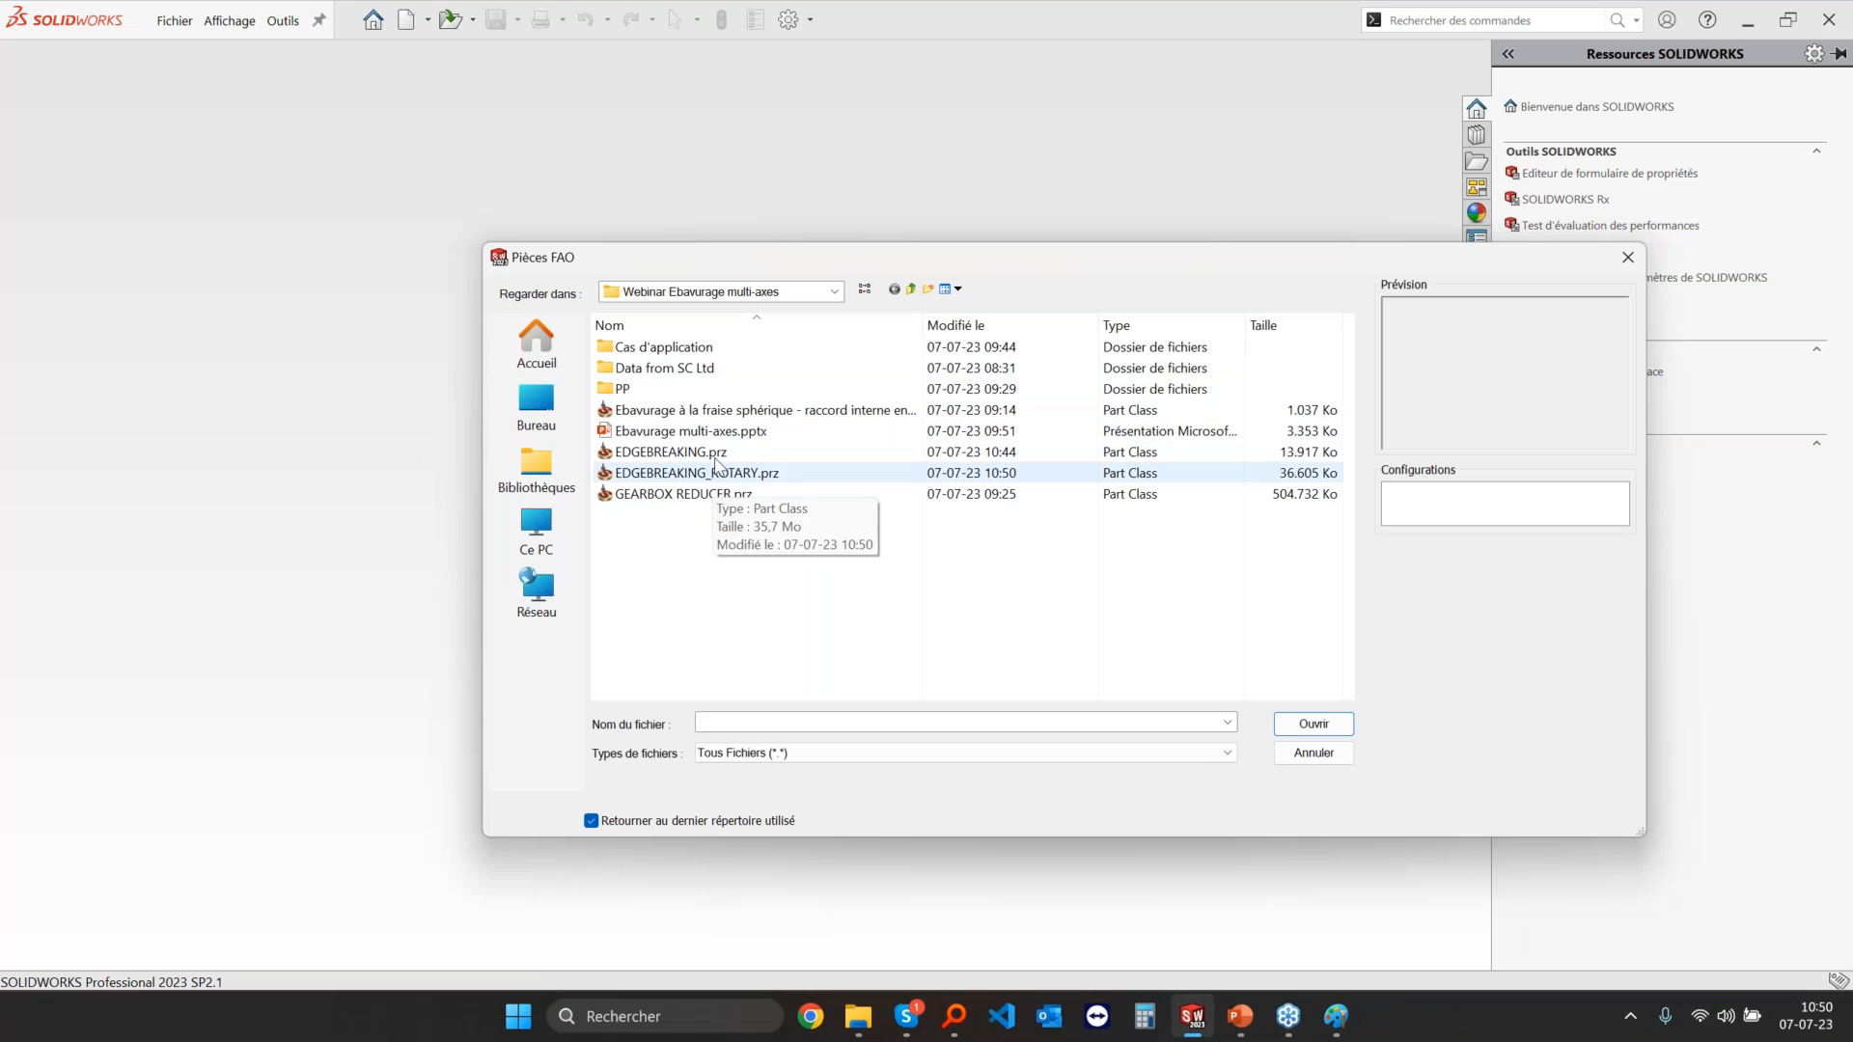
pyautogui.click(734, 411)
pyautogui.click(1313, 724)
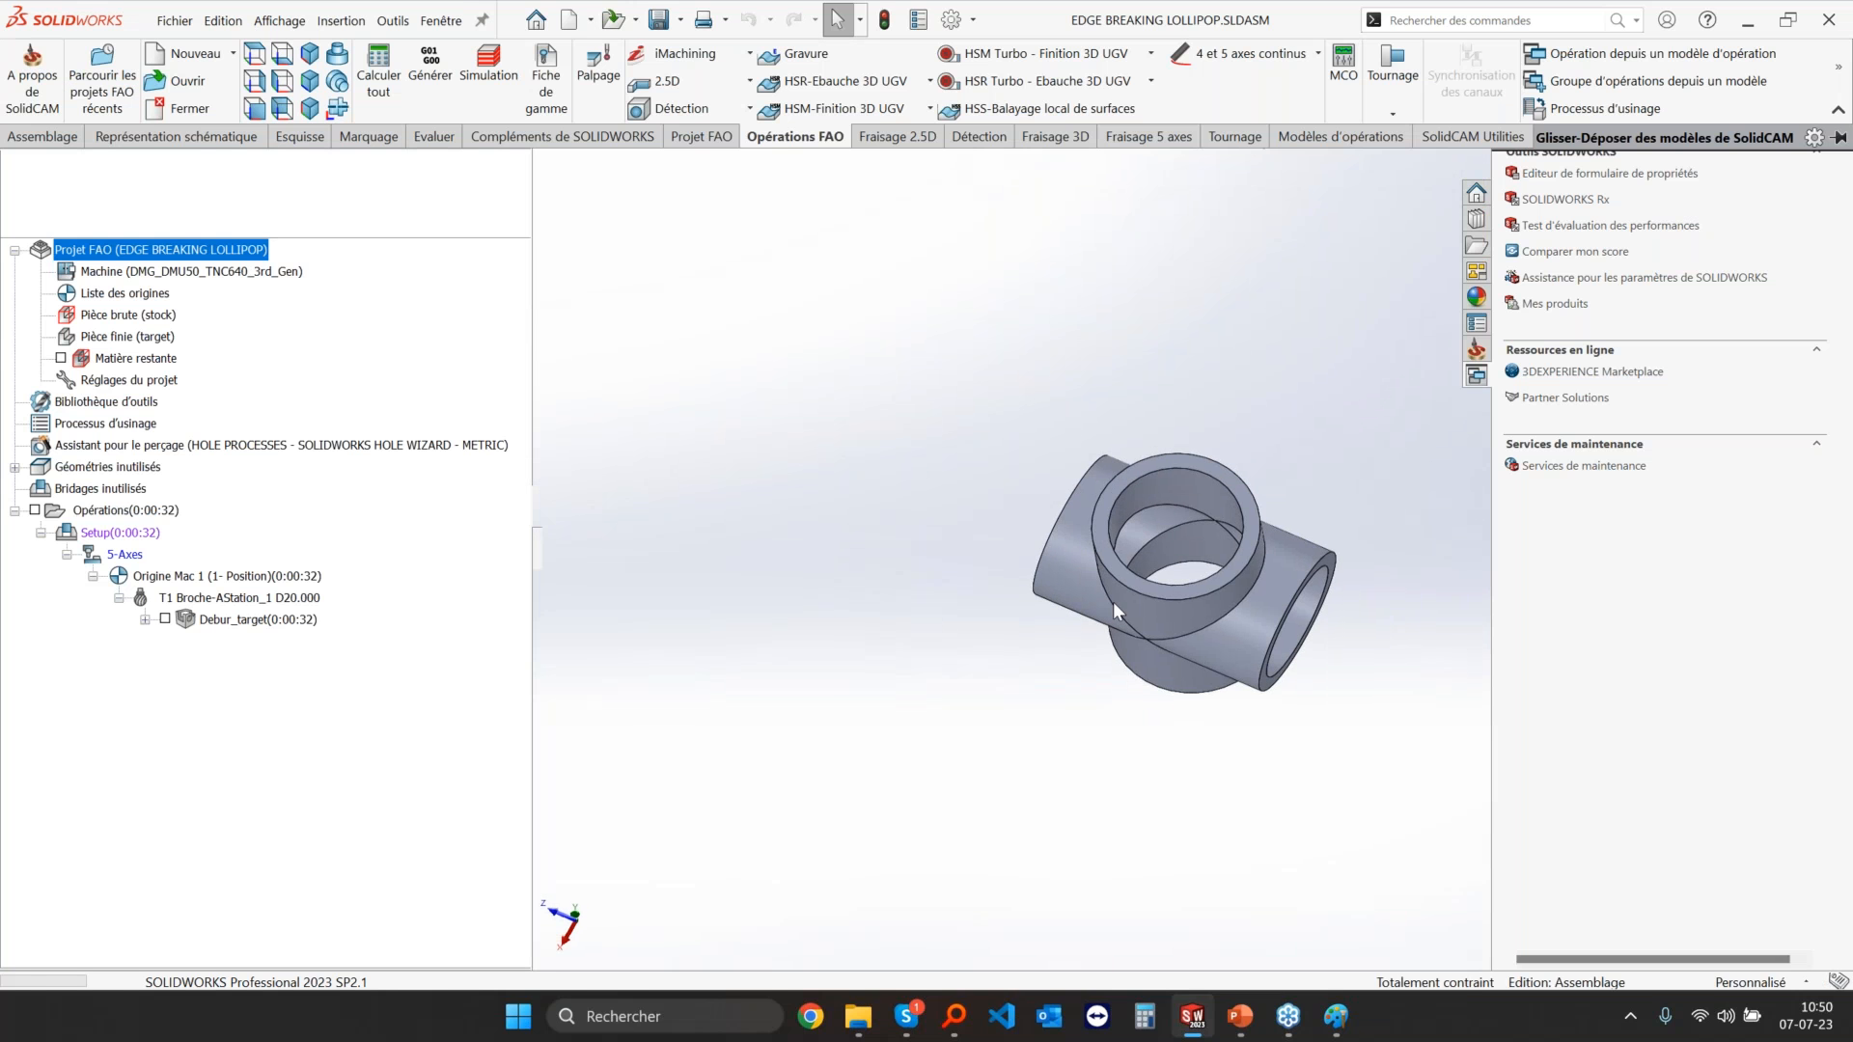
# Step: Display the Debur_target toolpath and examine the internal intersection edges of the pipe fitting up close
pyautogui.click(165, 620)
pyautogui.scroll(-3, 1209, 576)
pyautogui.moveTo(1163, 552); pyautogui.dragTo(1265, 482, button='middle')
pyautogui.click(1342, 510)
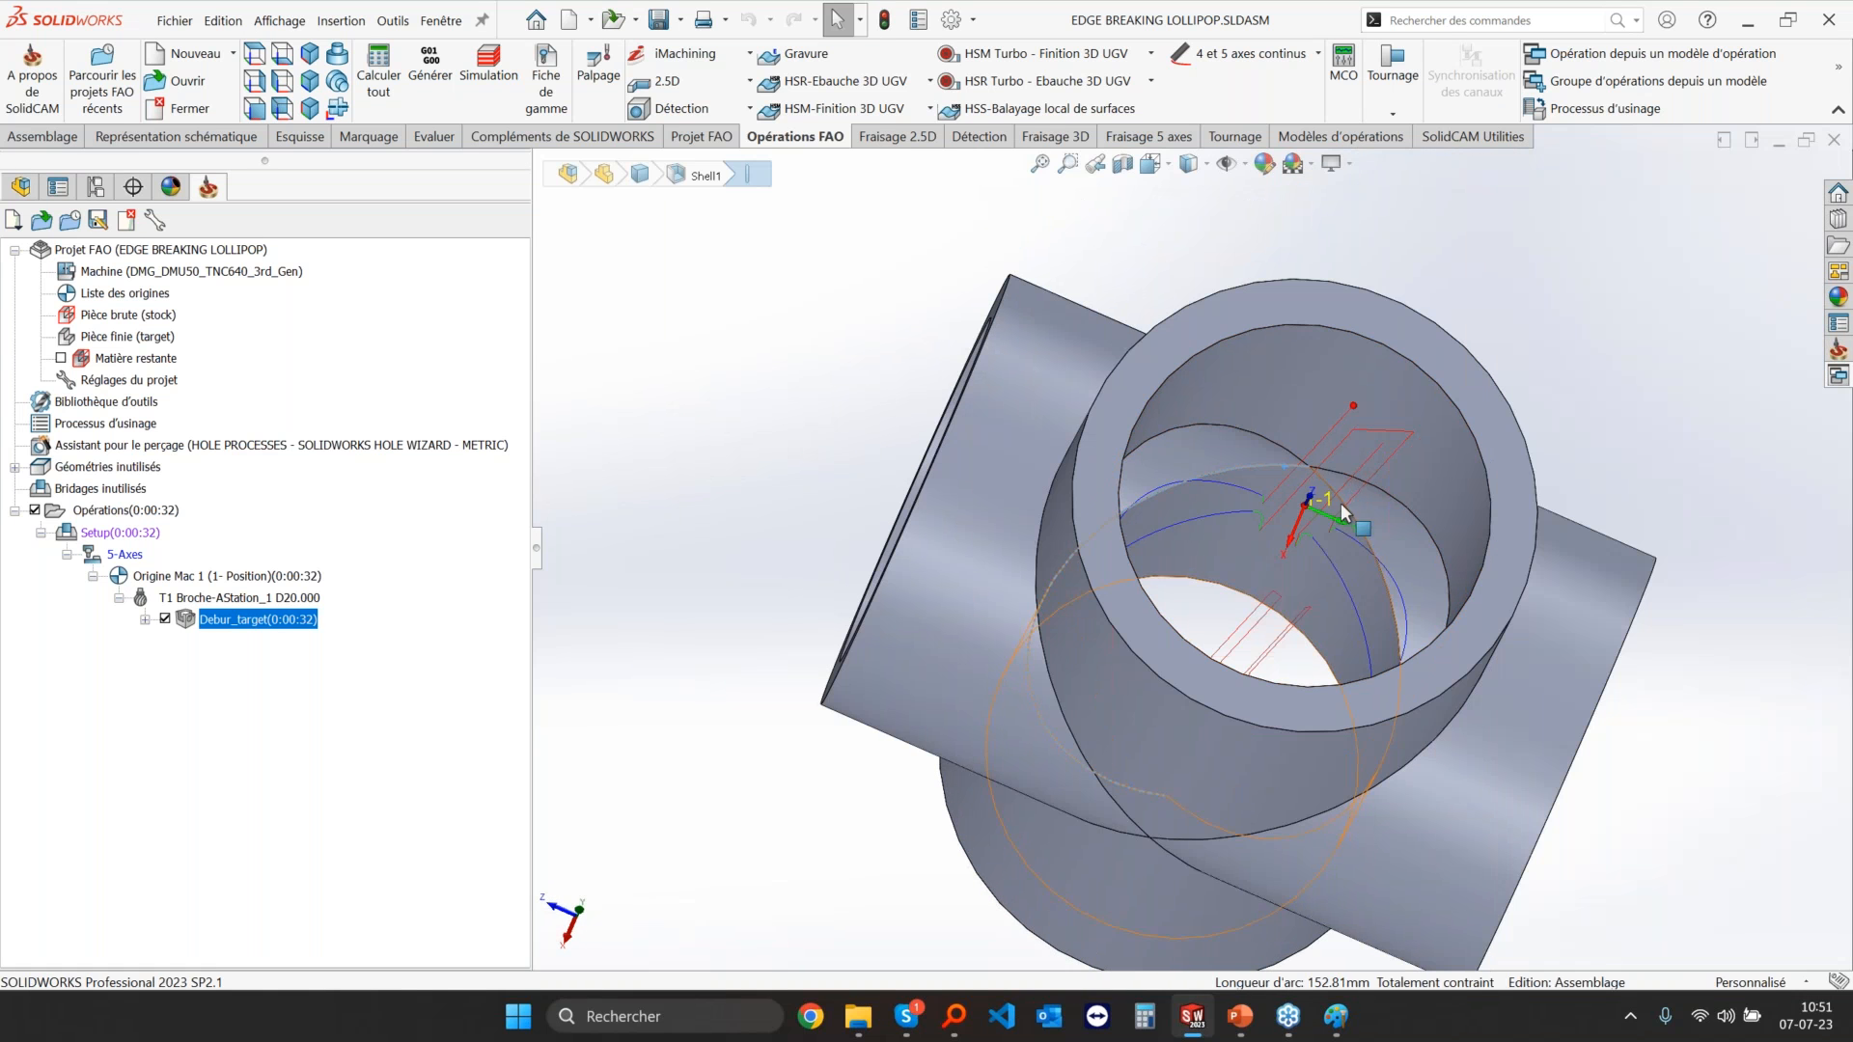
# Step: Open the Debur_target operation, preview its edge curve "contour" on the fitting, and return to the operation
pyautogui.moveTo(1129, 540); pyautogui.dragTo(1294, 468, button='middle')
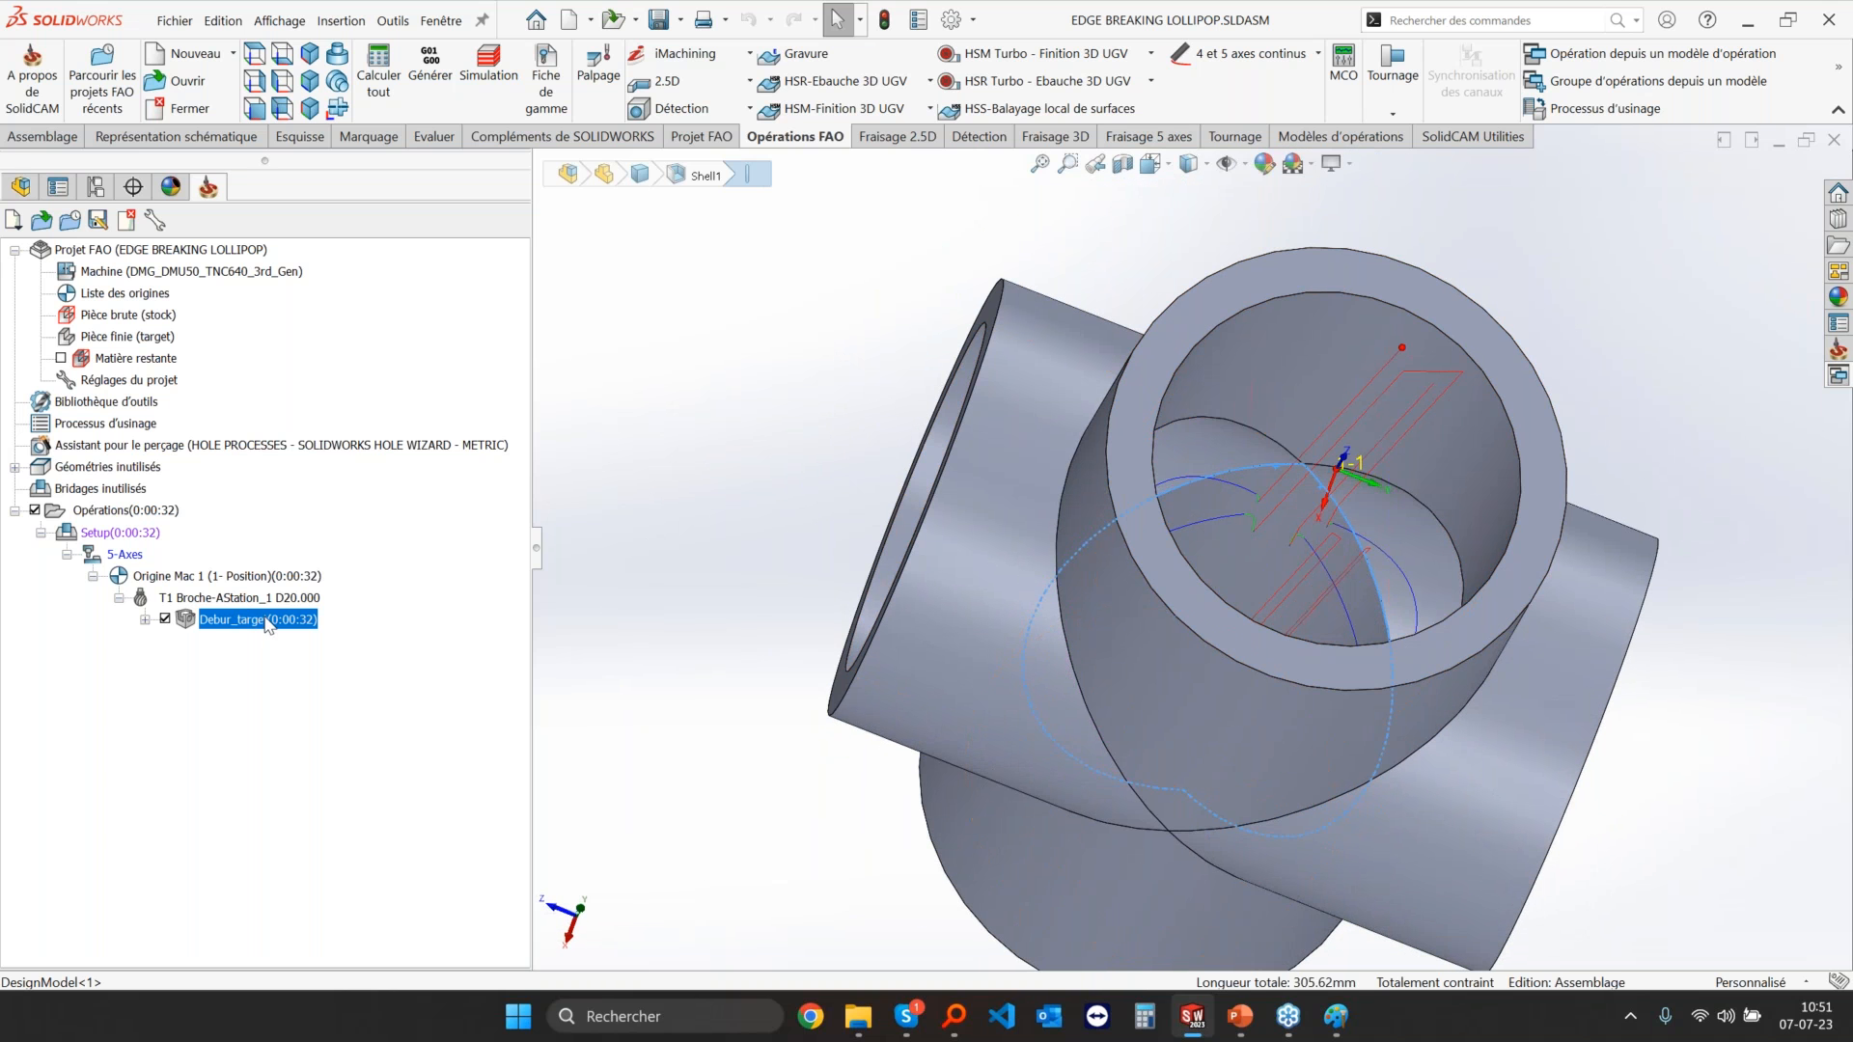
pyautogui.doubleClick(253, 619)
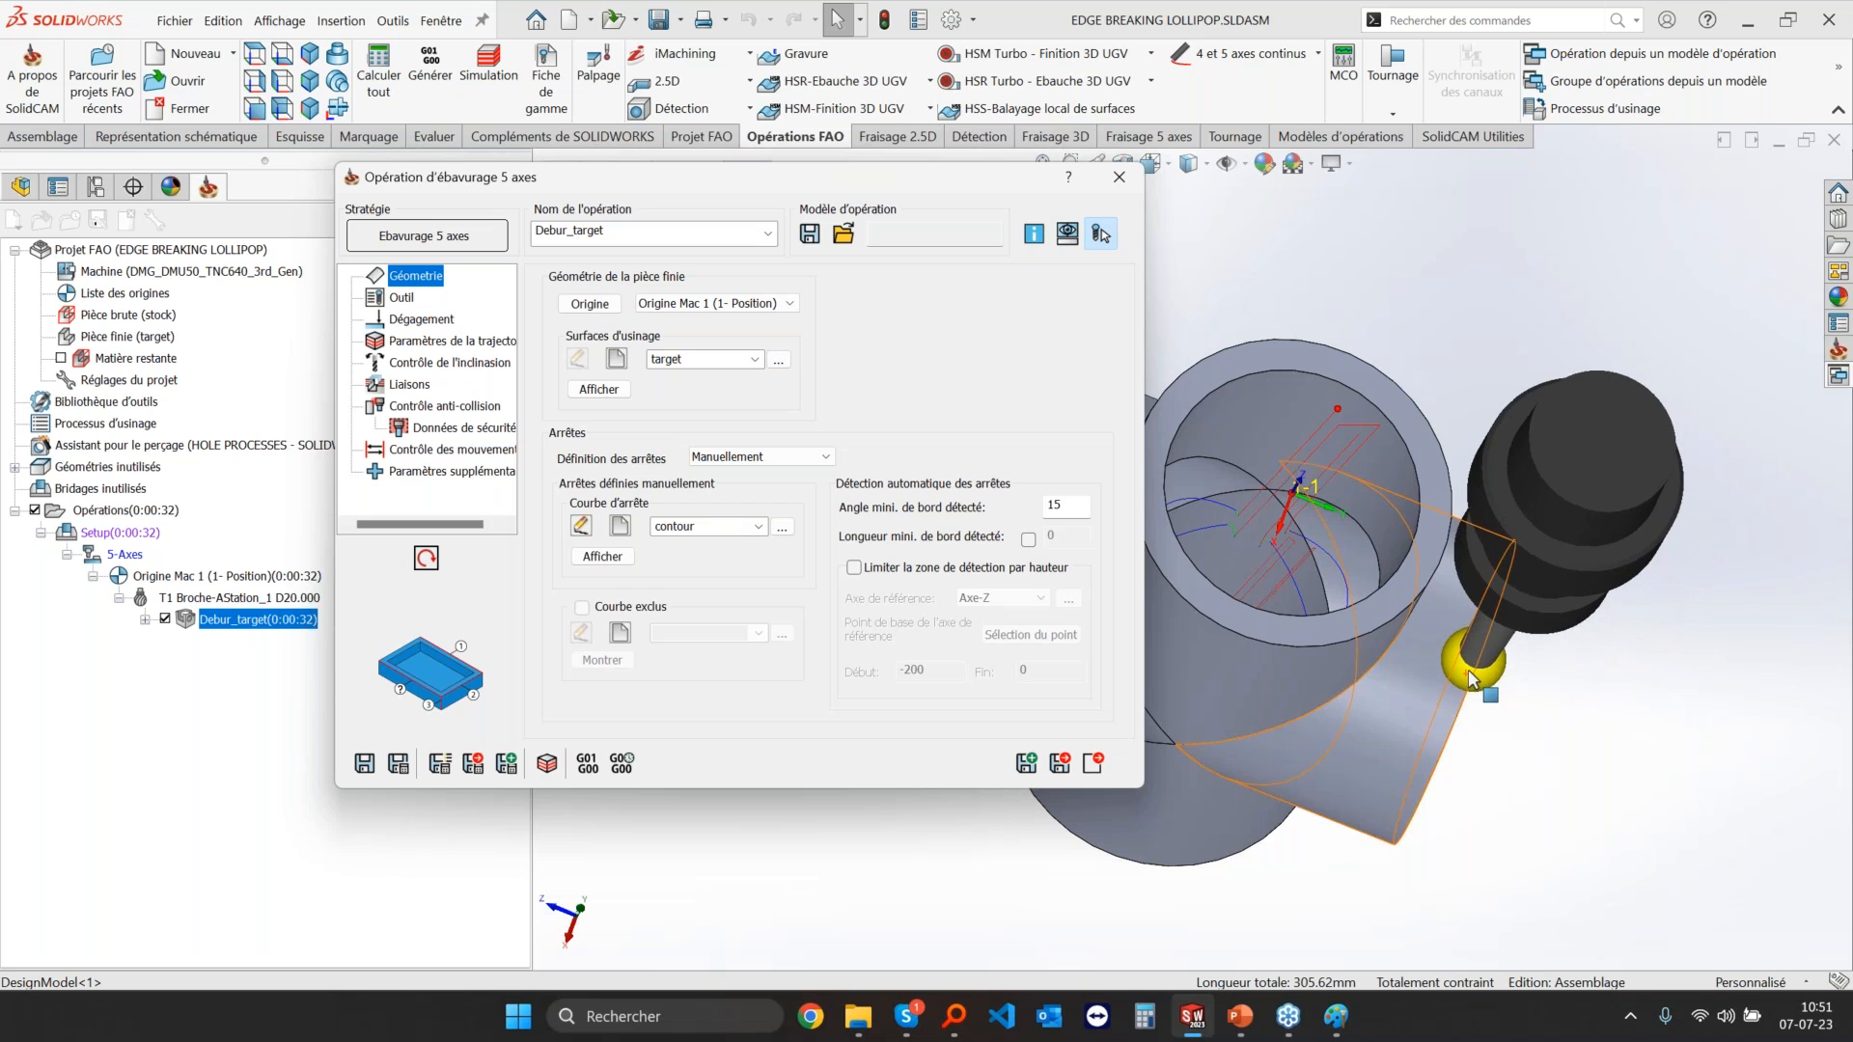
pyautogui.click(602, 556)
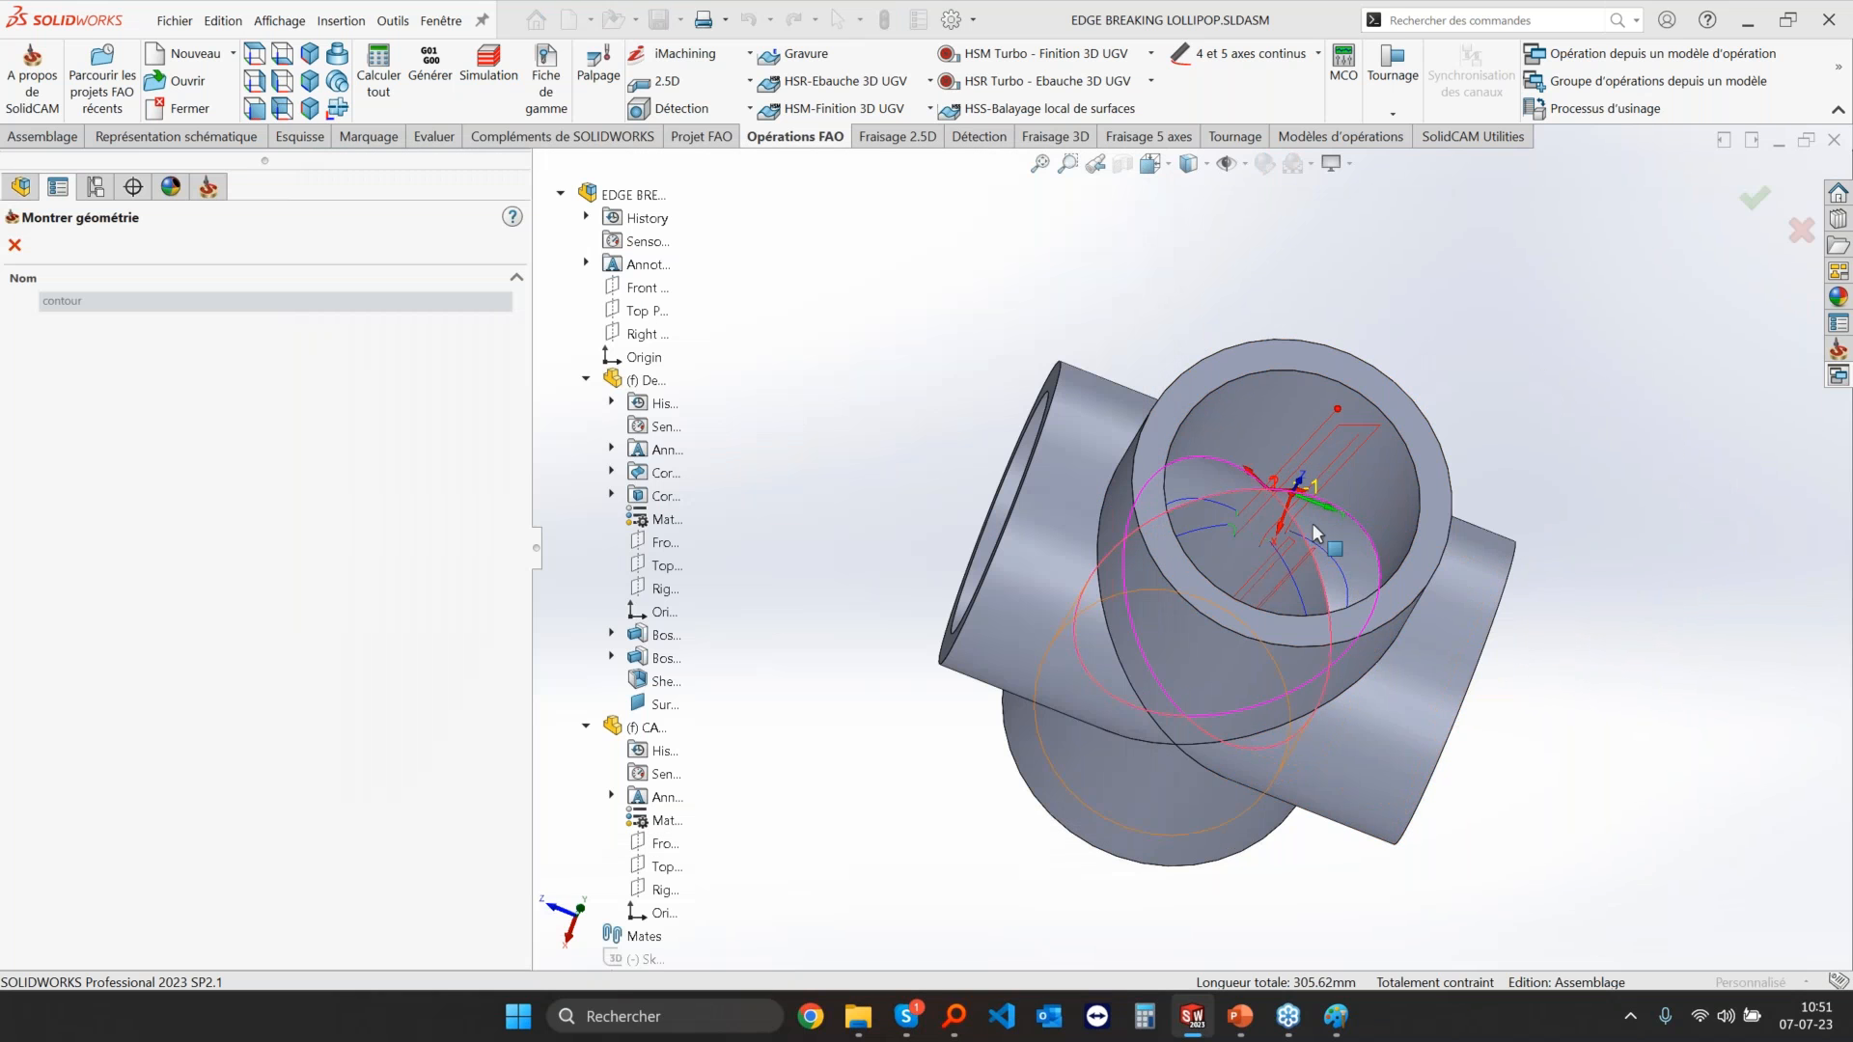
pyautogui.click(15, 245)
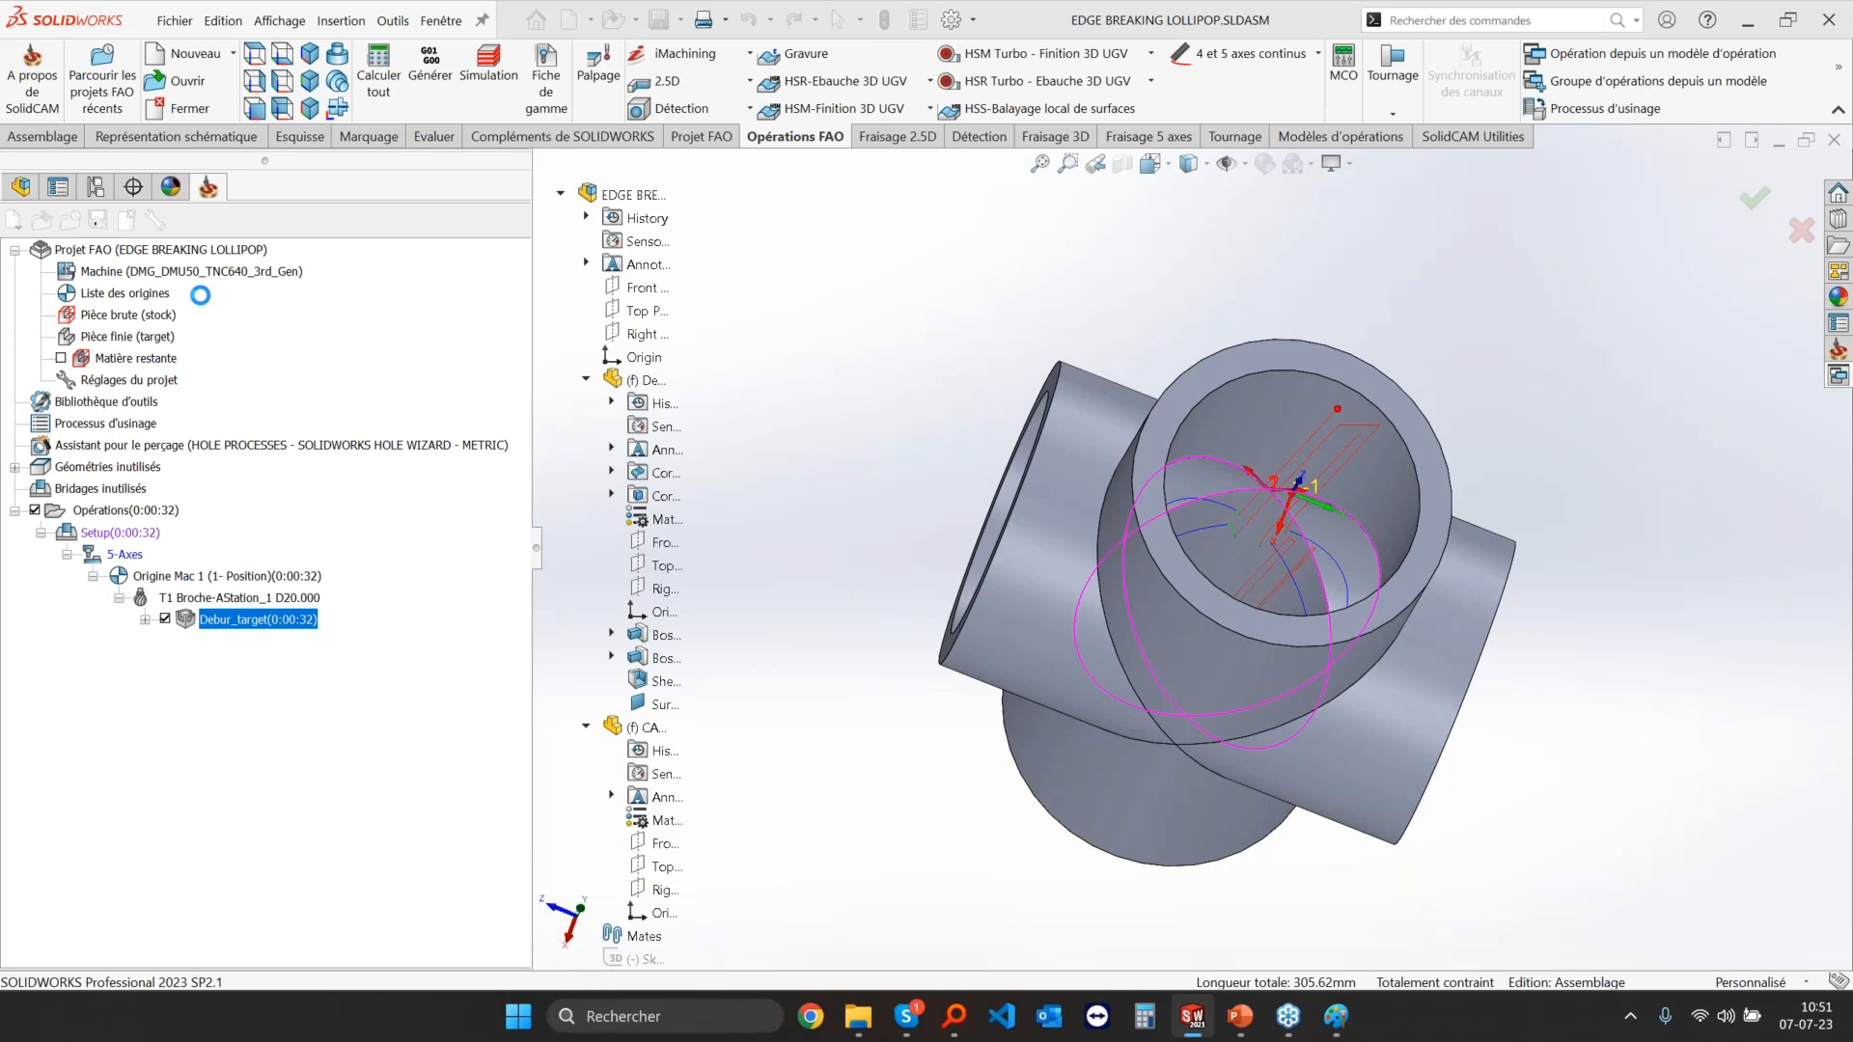
# Step: Run the solid verification of the Debur_target operation, starting at a slow simulation speed and increasing it while the tool moves
pyautogui.click(547, 767)
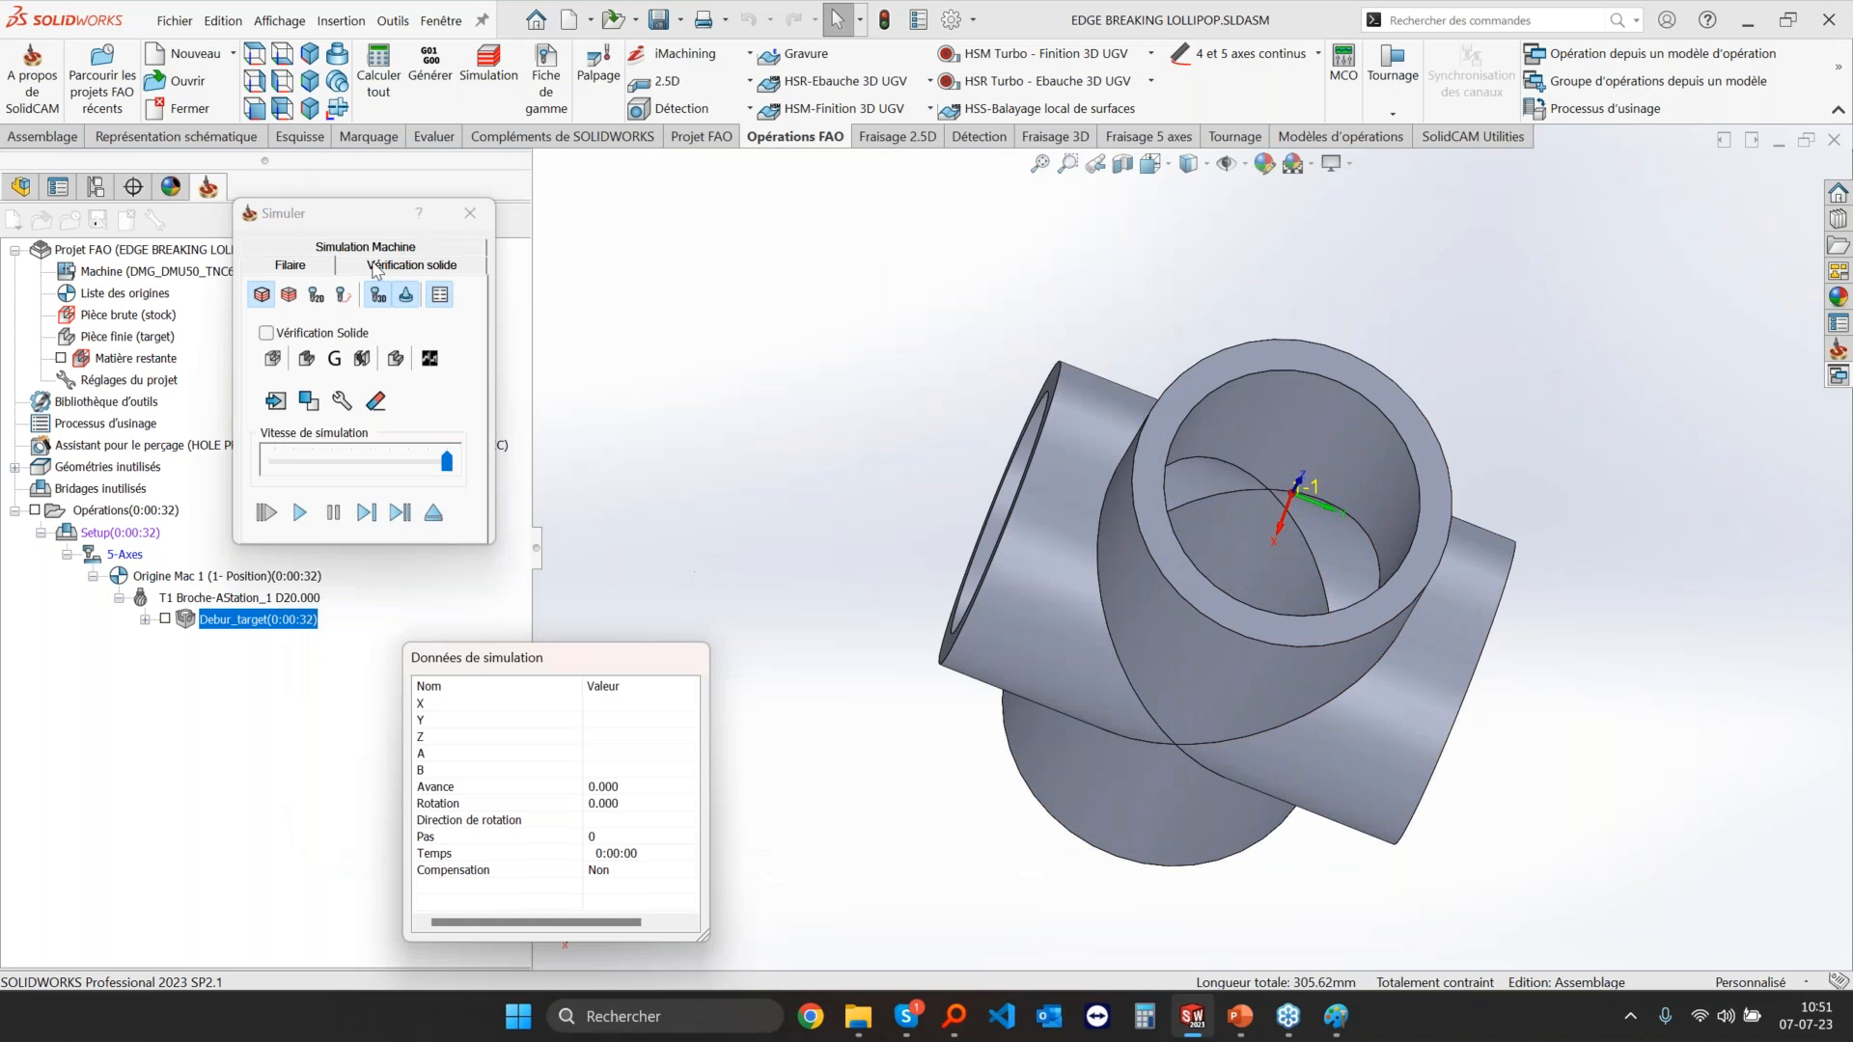
pyautogui.click(372, 265)
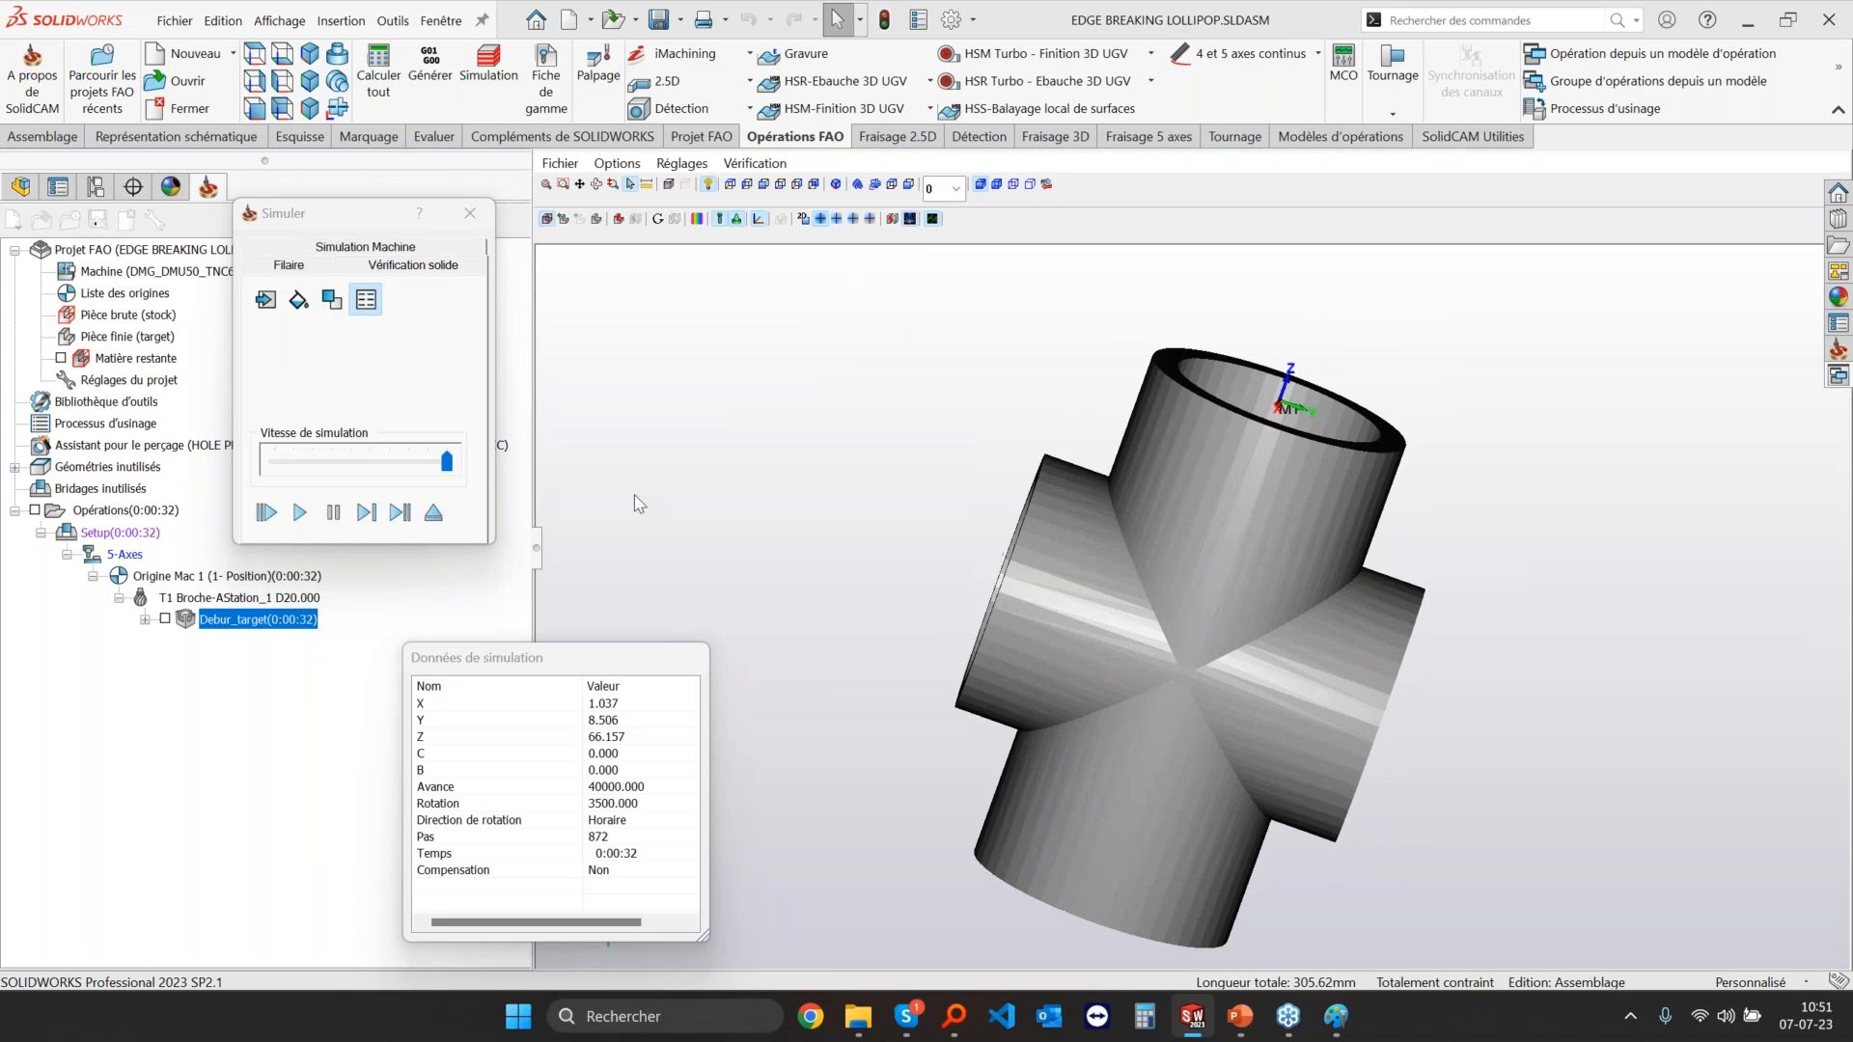
pyautogui.moveTo(447, 463); pyautogui.dragTo(292, 465)
pyautogui.click(298, 512)
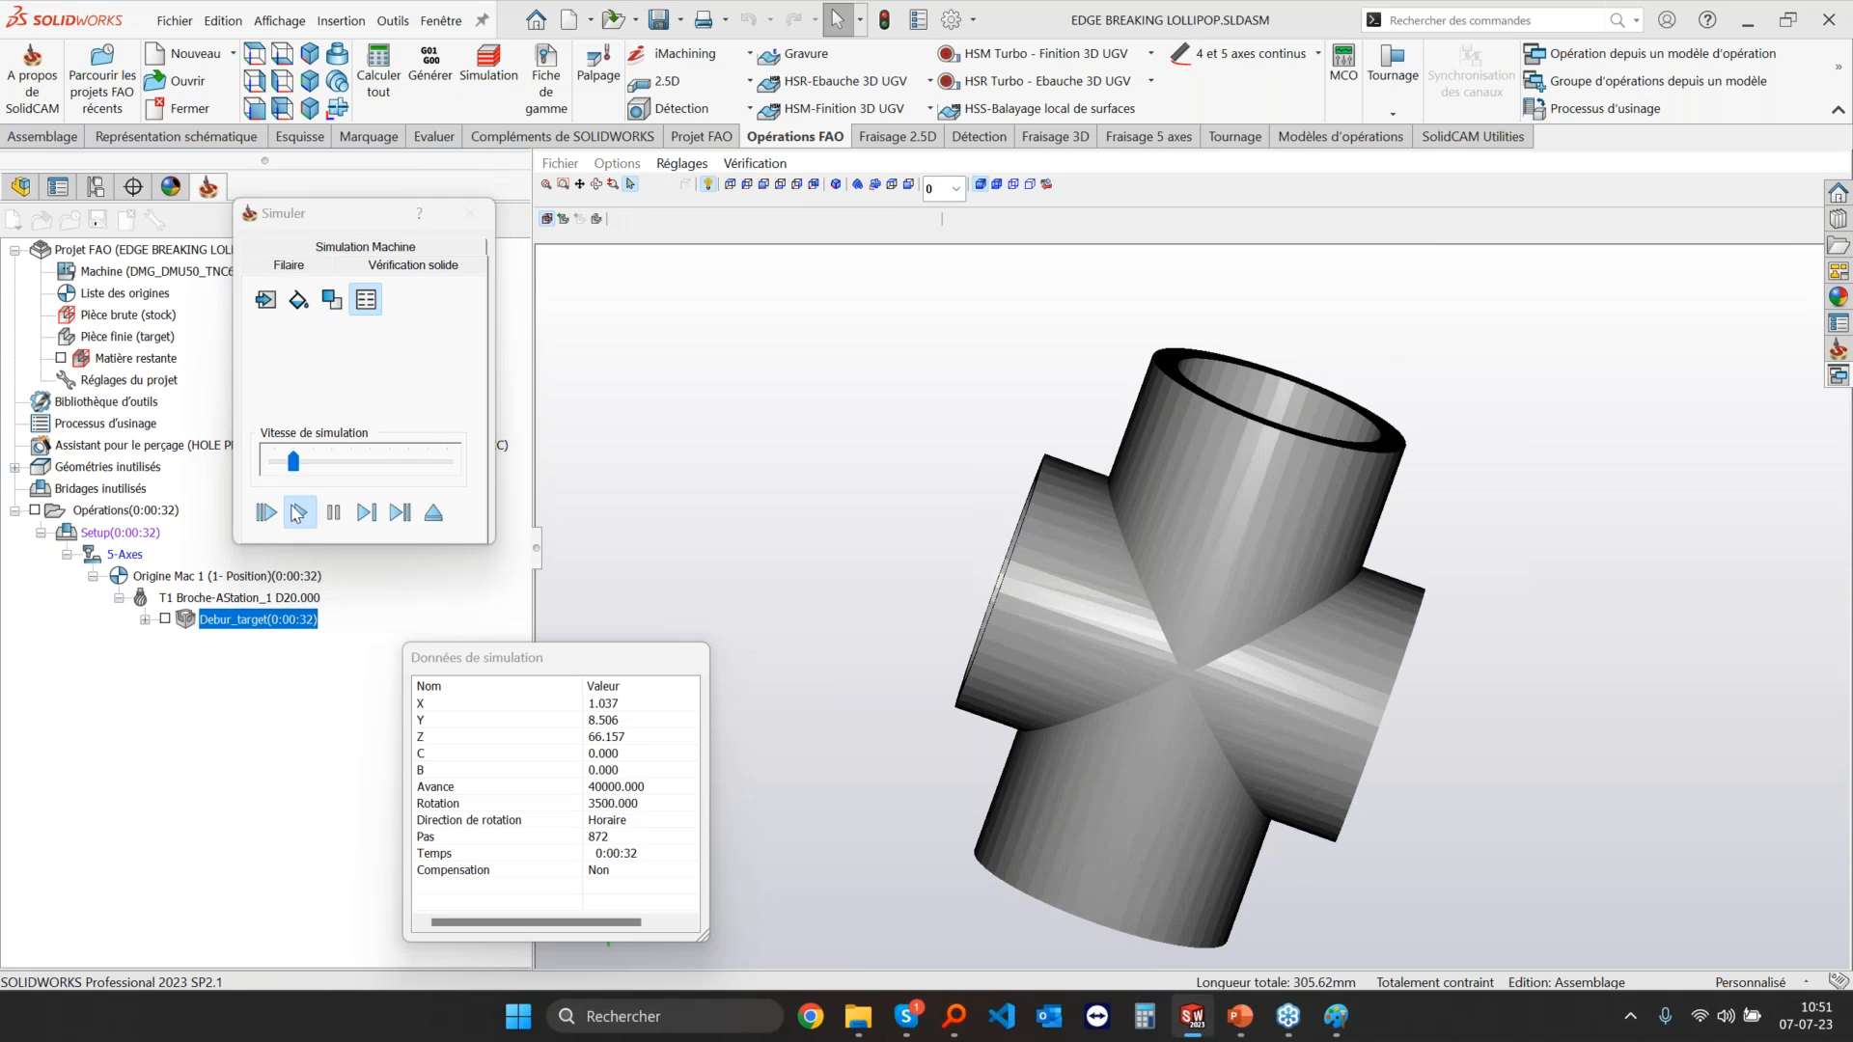
pyautogui.click(348, 466)
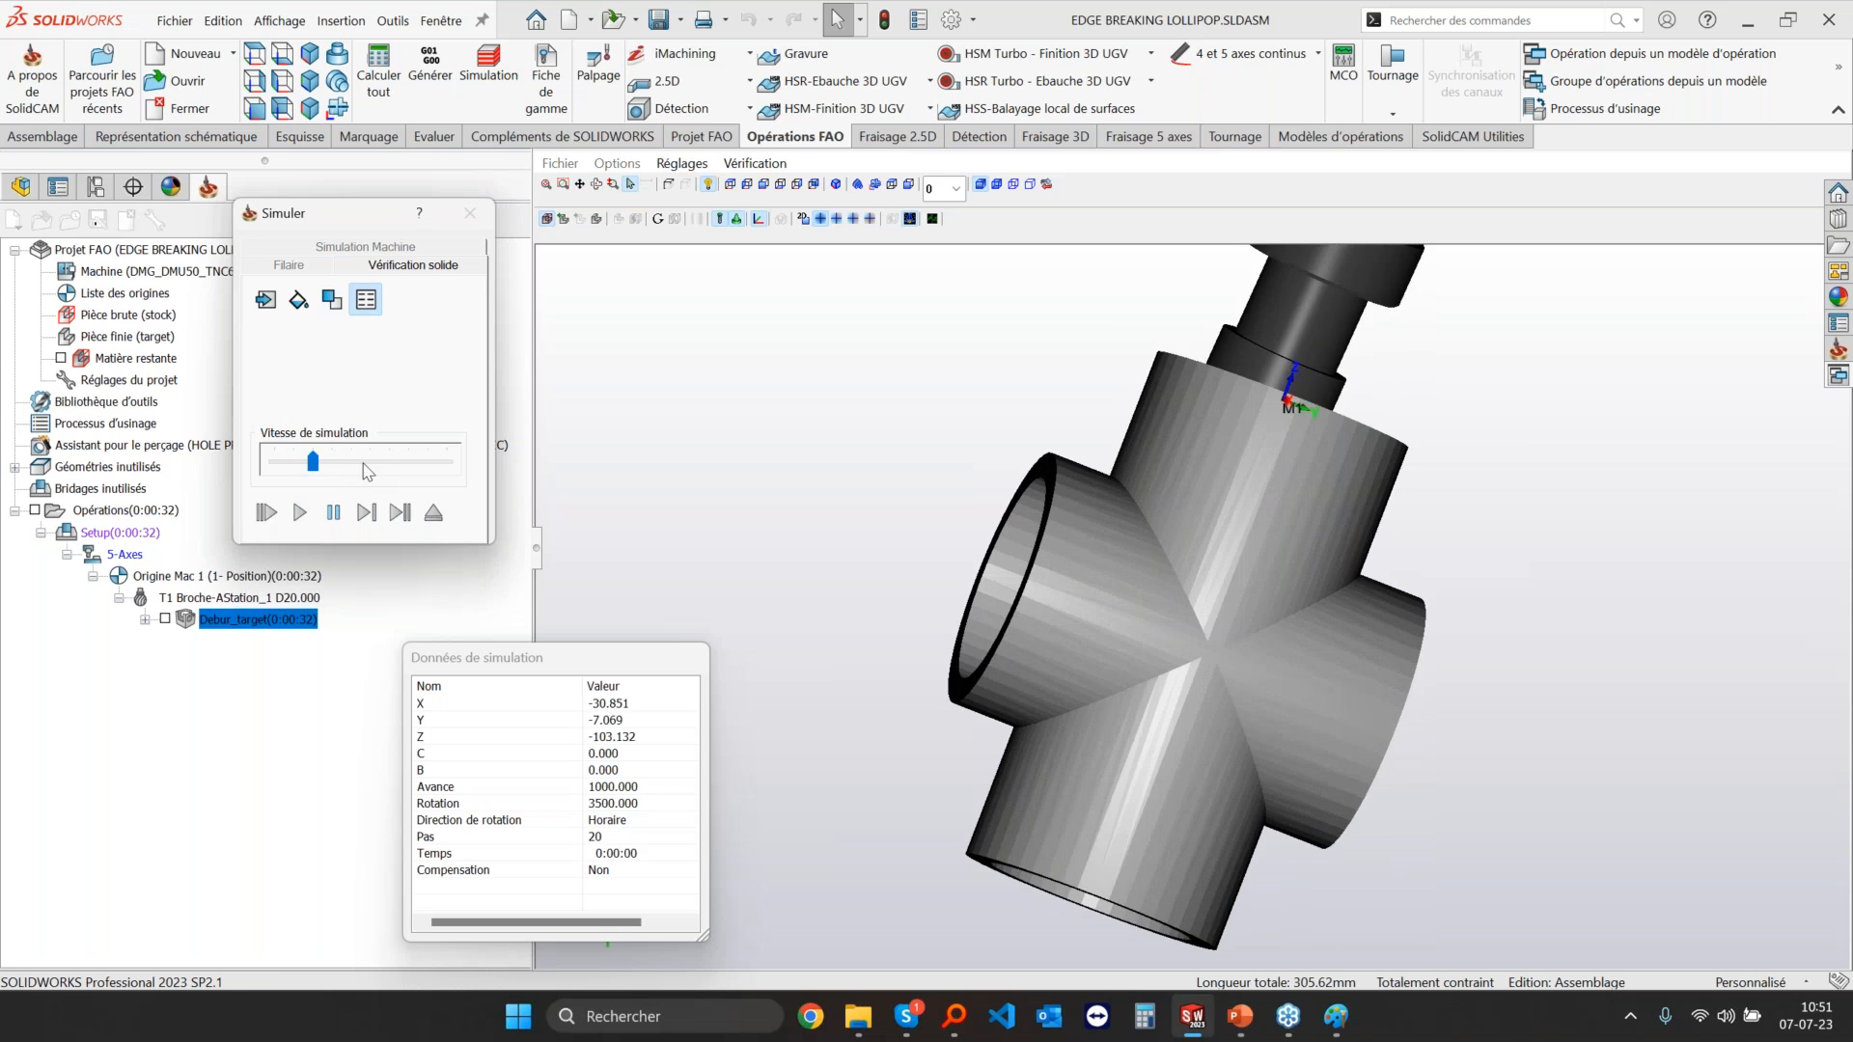
pyautogui.click(399, 466)
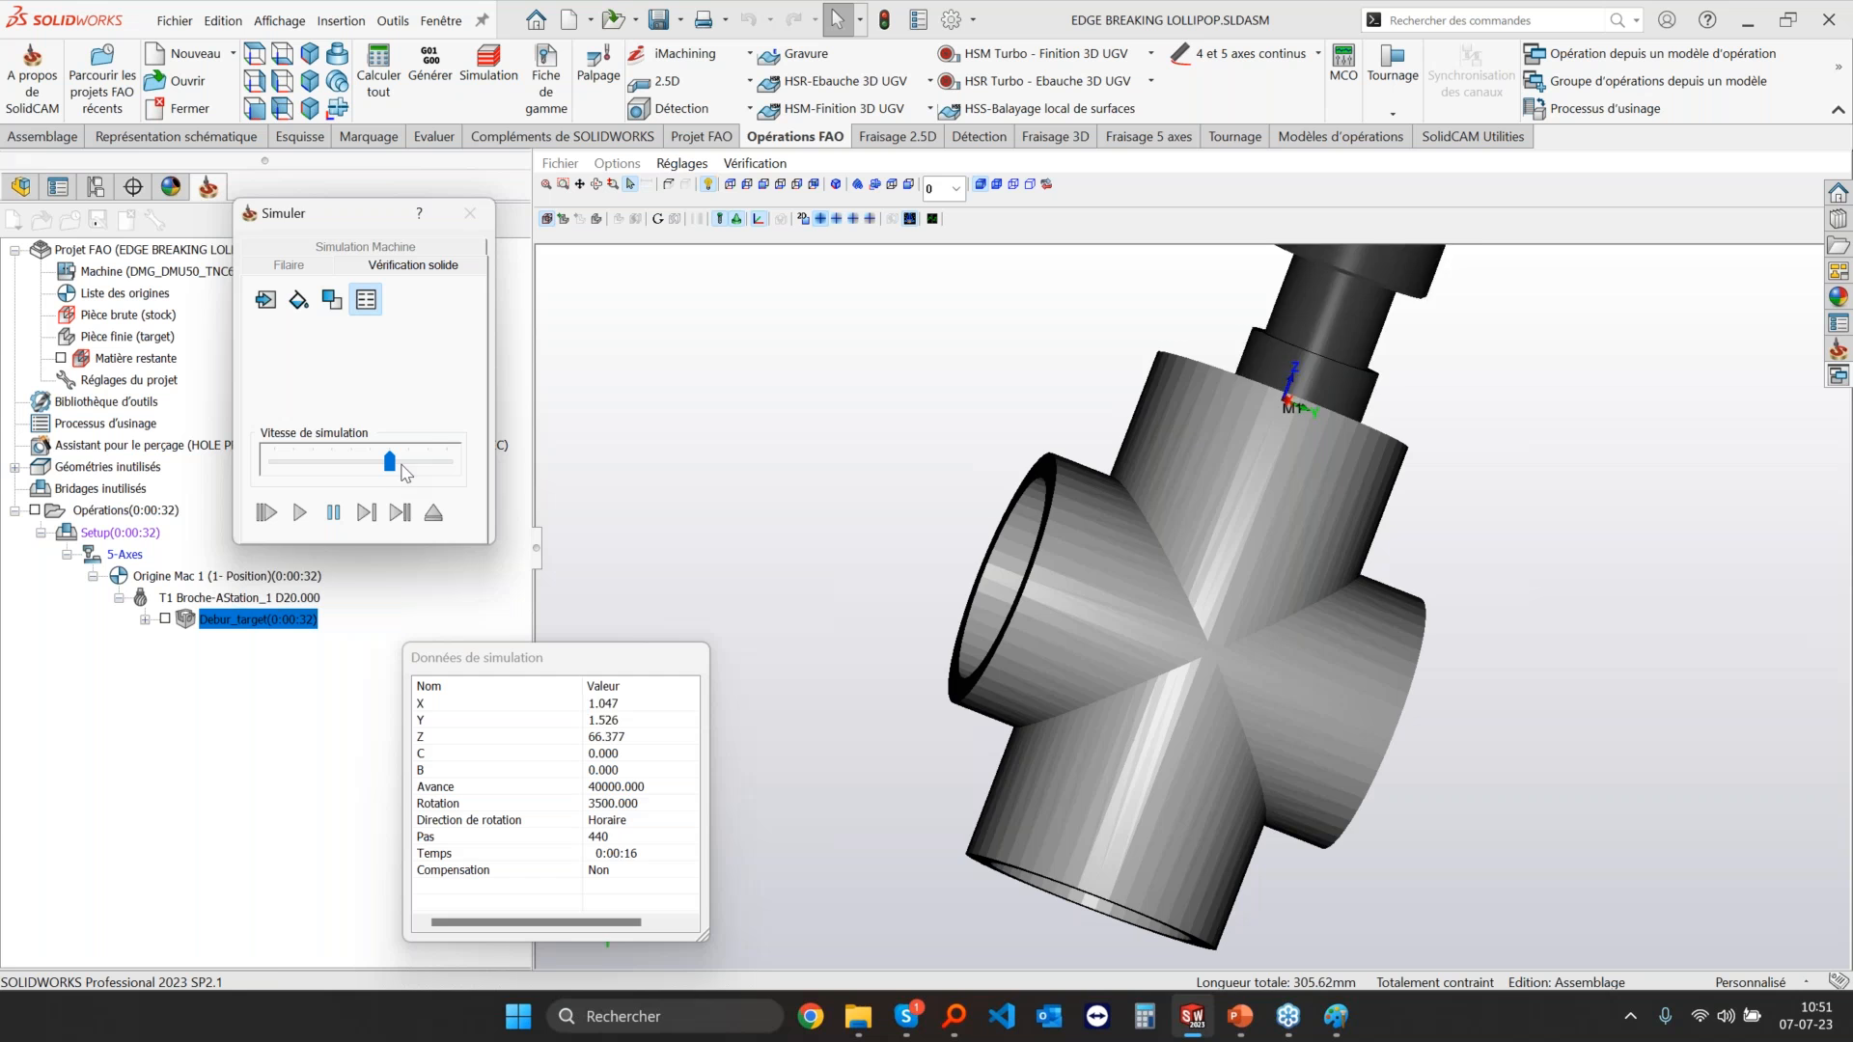
# Step: Inspect the deburred intersection edges inside the fitting from several angles in the solid verification
pyautogui.moveTo(1197, 463); pyautogui.dragTo(1074, 477, button='middle')
pyautogui.scroll(3, 1278, 526)
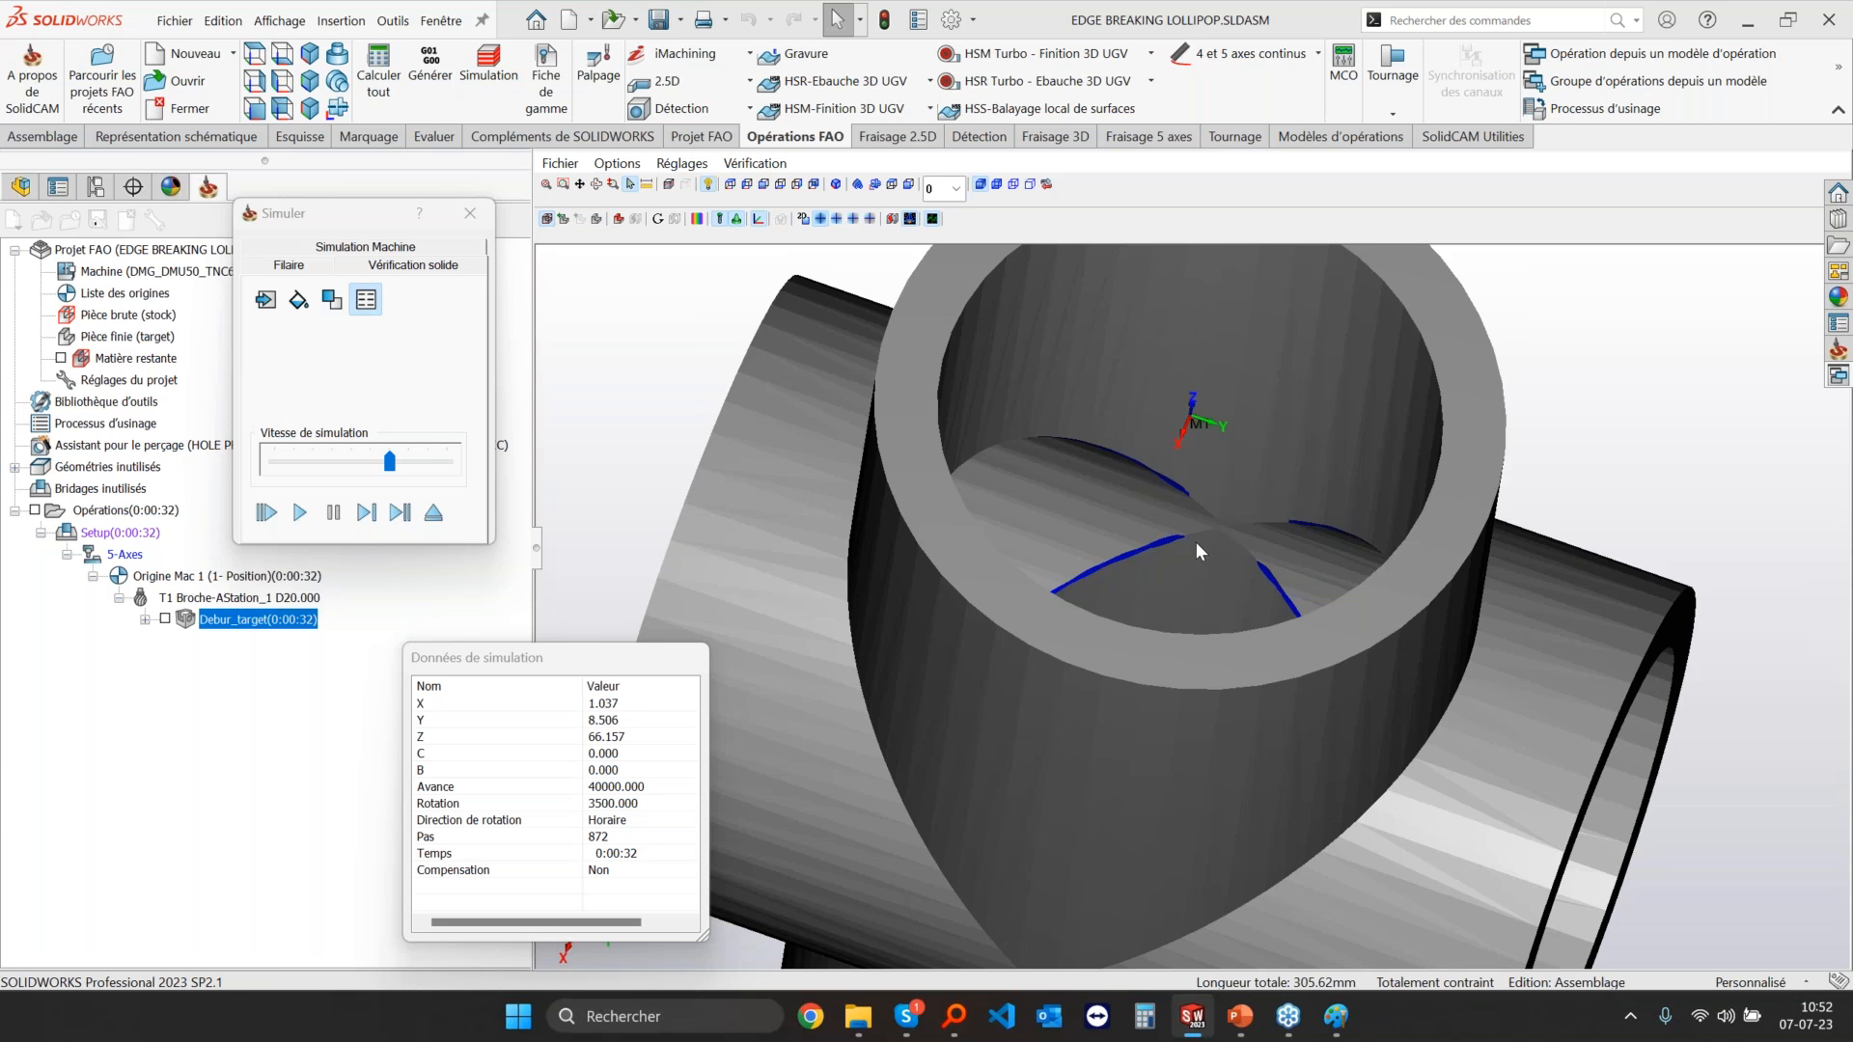
pyautogui.scroll(-5, 1191, 543)
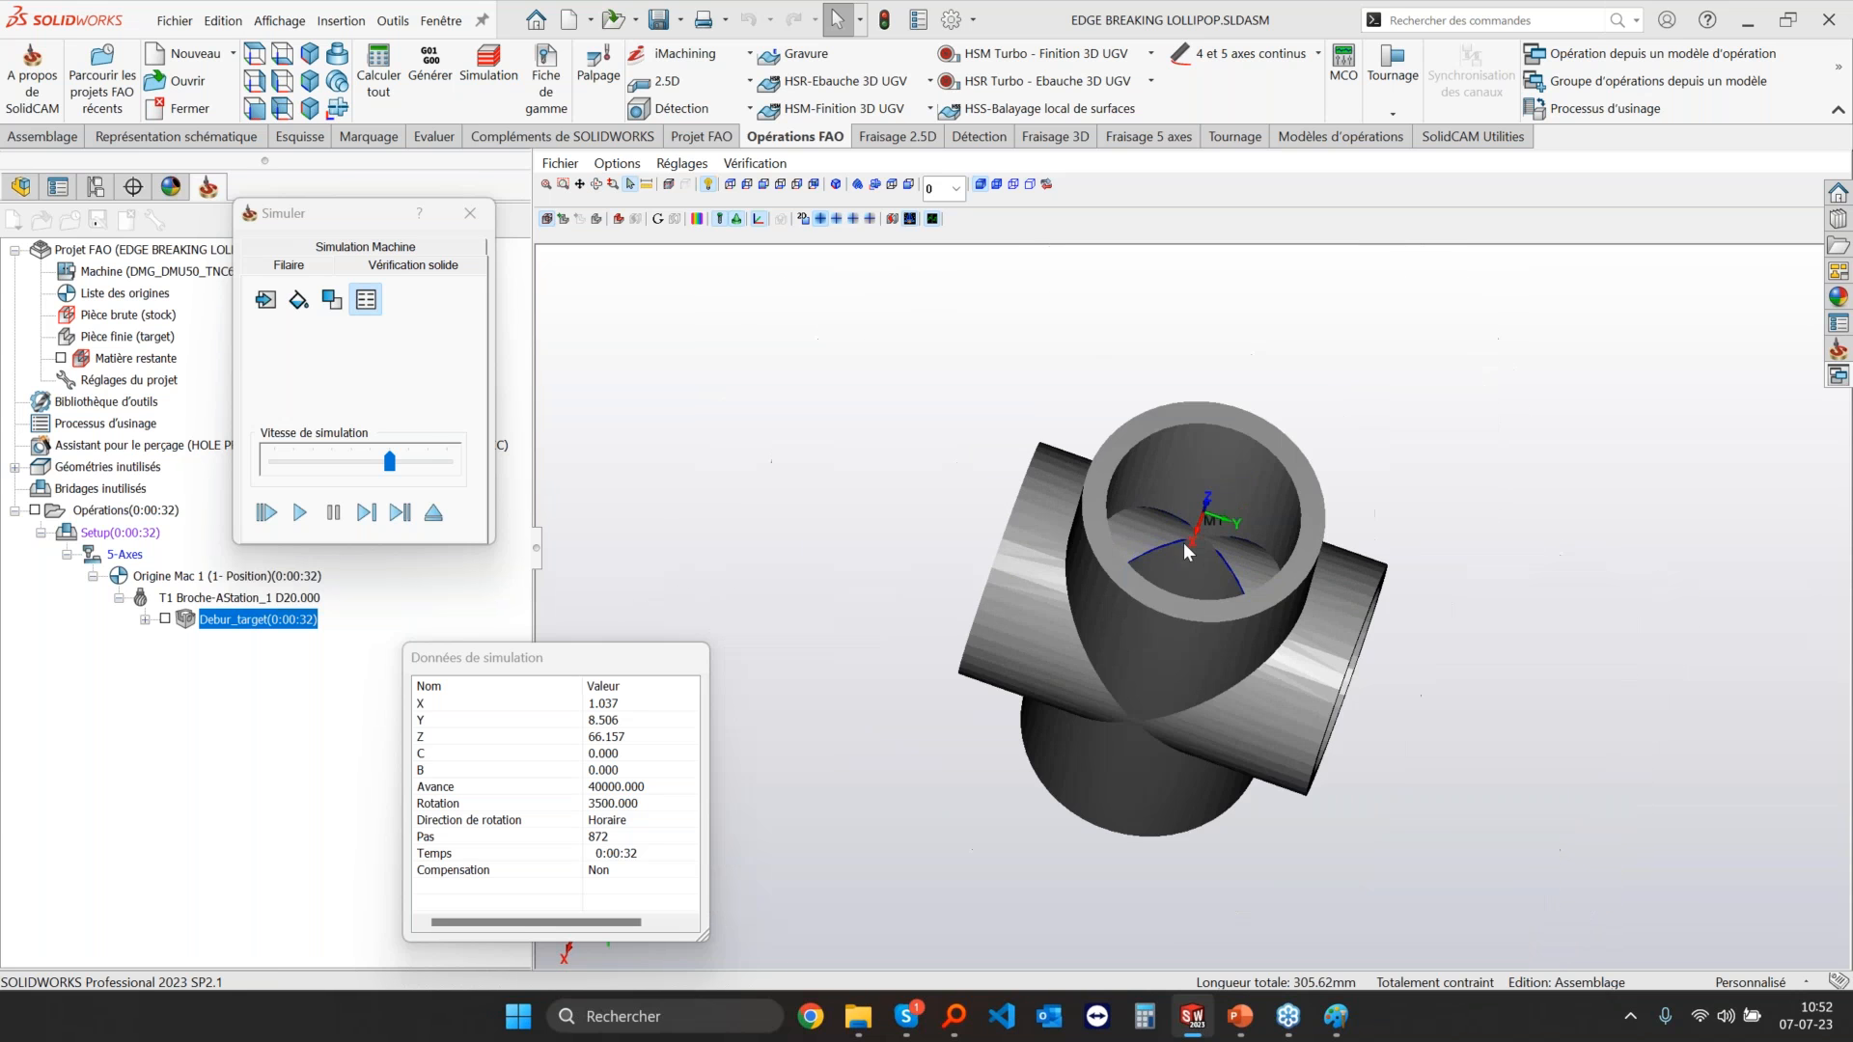
pyautogui.moveTo(1184, 548); pyautogui.dragTo(1195, 533, button='middle')
pyautogui.scroll(3, 1206, 522)
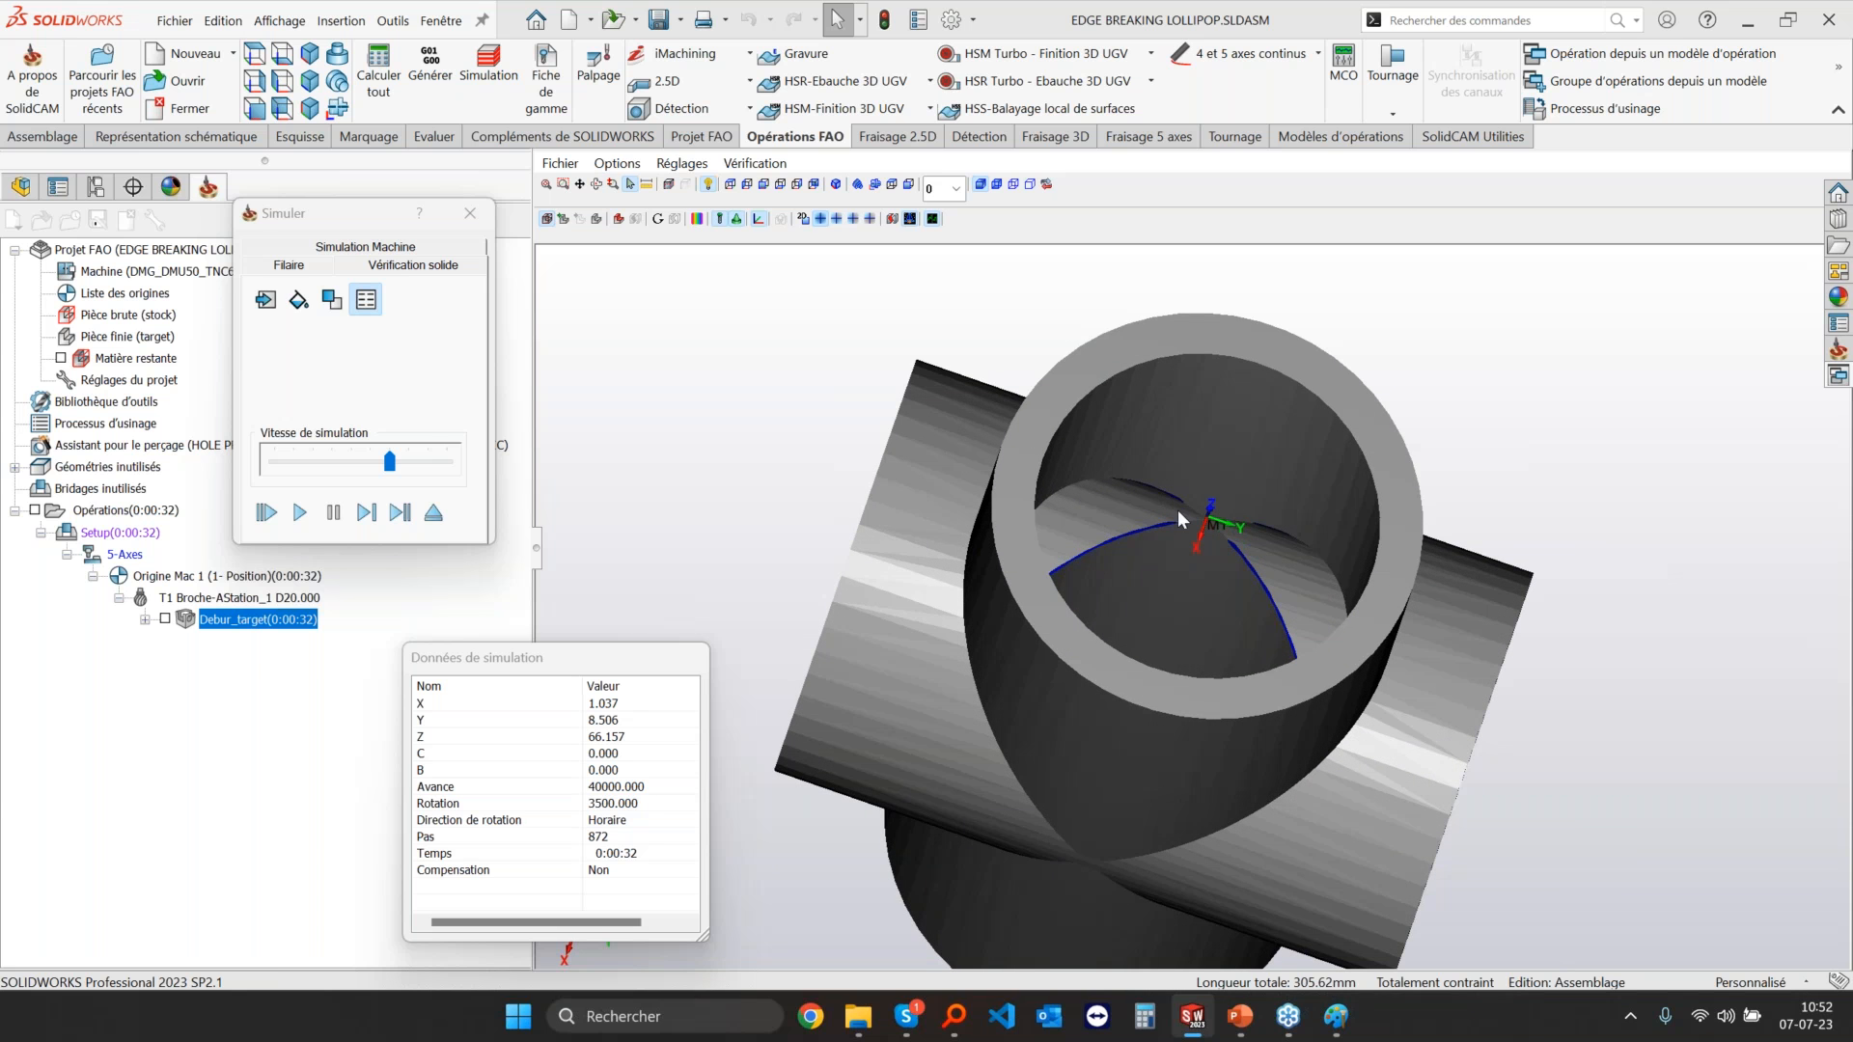
pyautogui.moveTo(1178, 532); pyautogui.dragTo(1276, 537, button='middle')
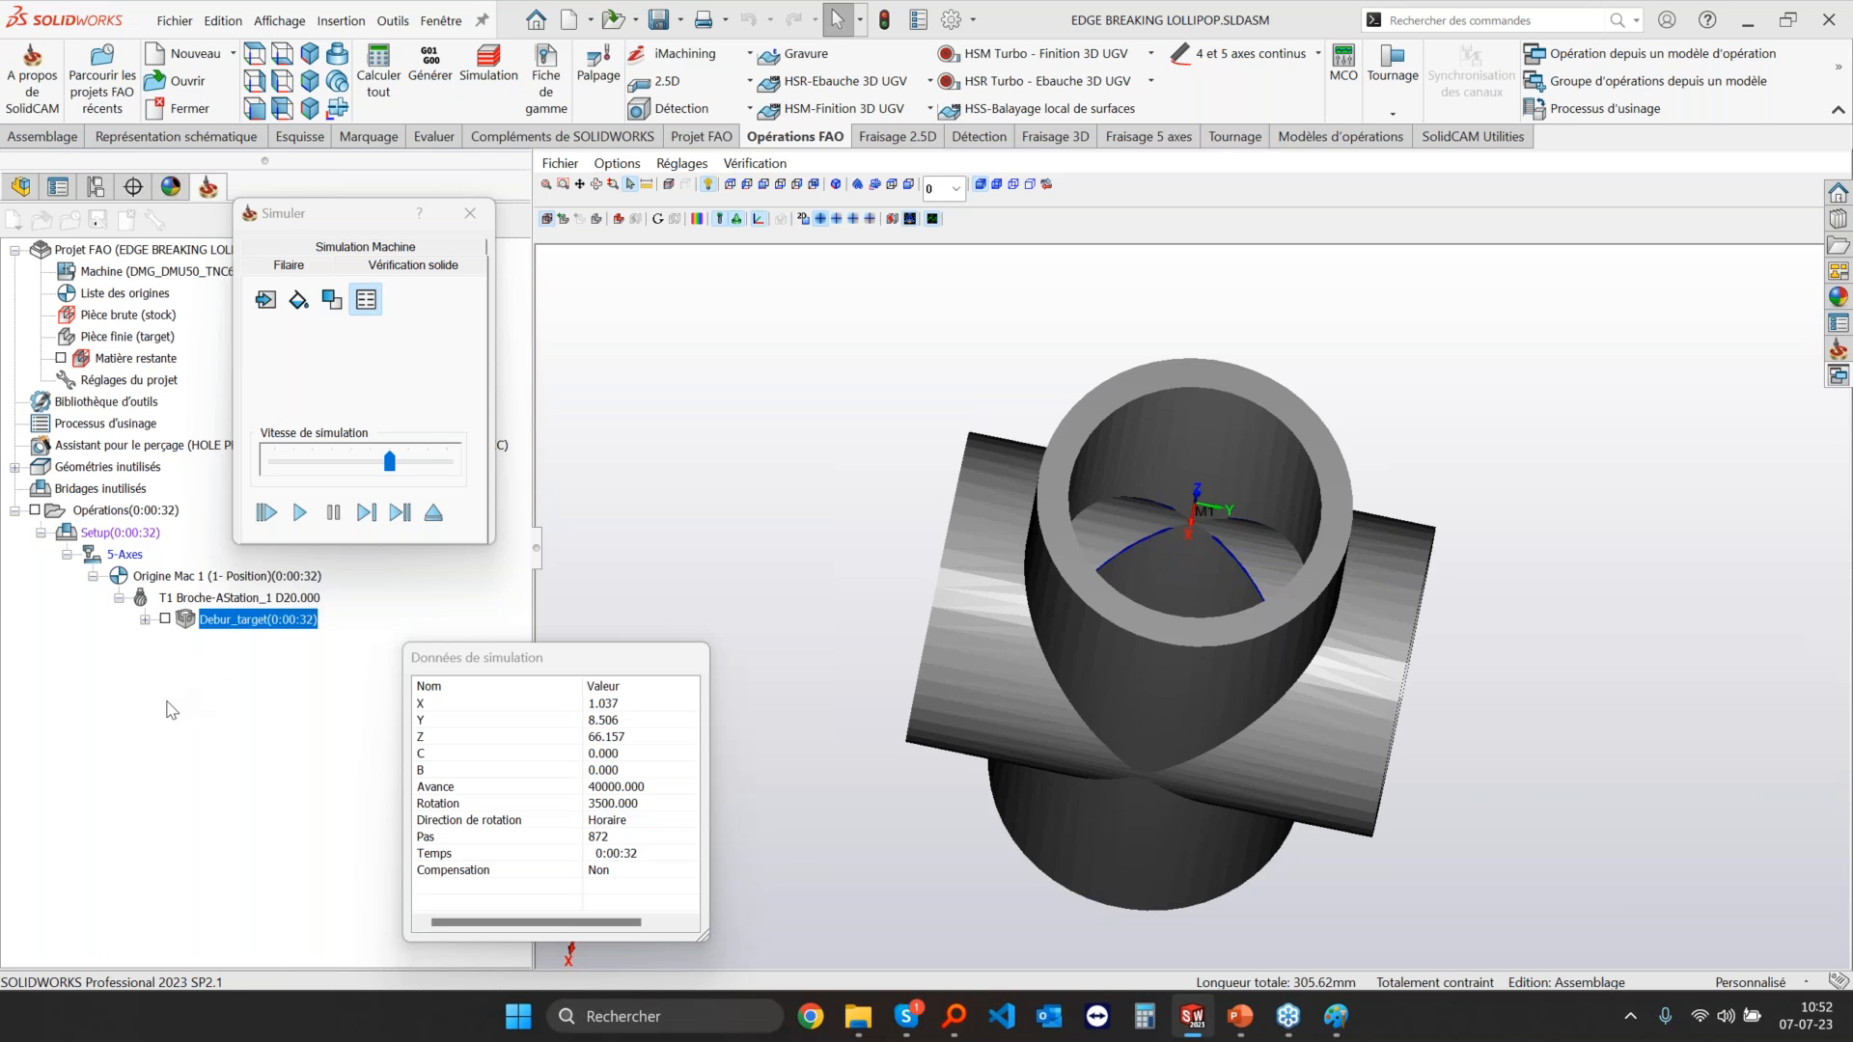
# Step: Look over the 4- and 5-axis operation types, exit the simulation, and close the Debur_target operation without saving
pyautogui.click(367, 513)
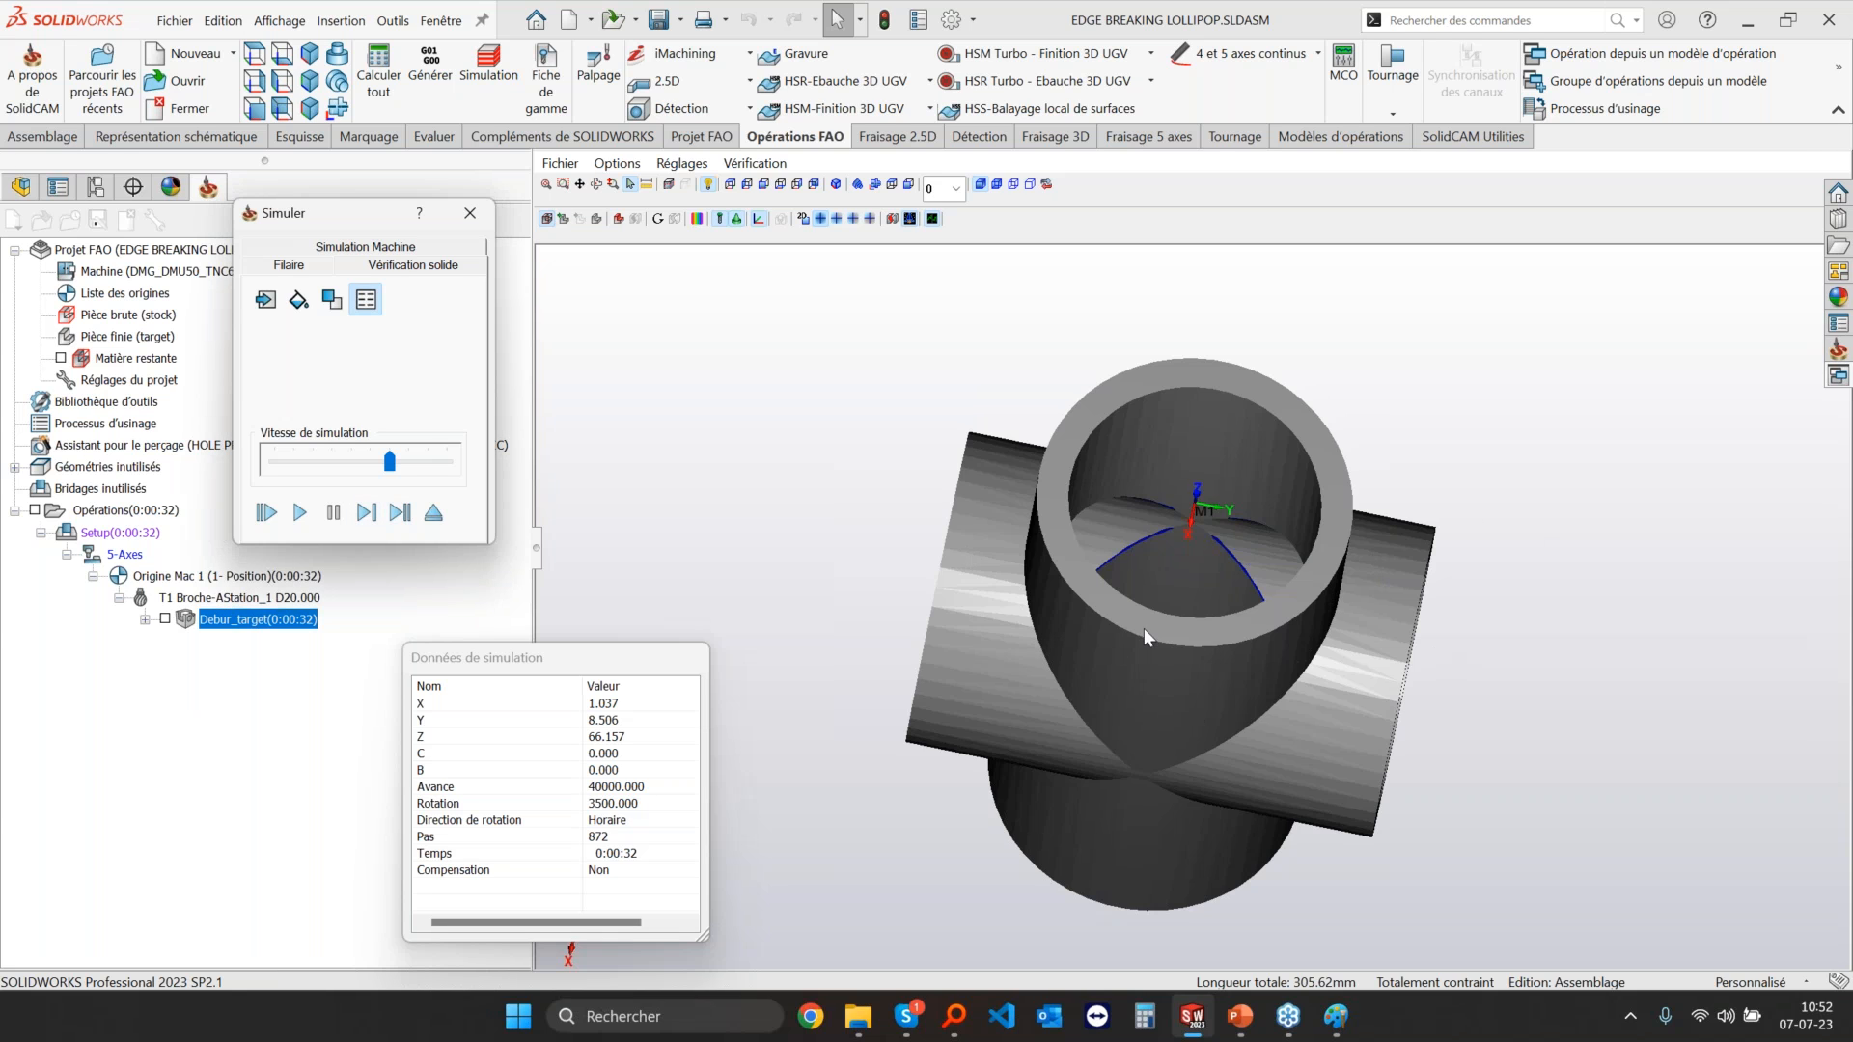
pyautogui.click(1284, 63)
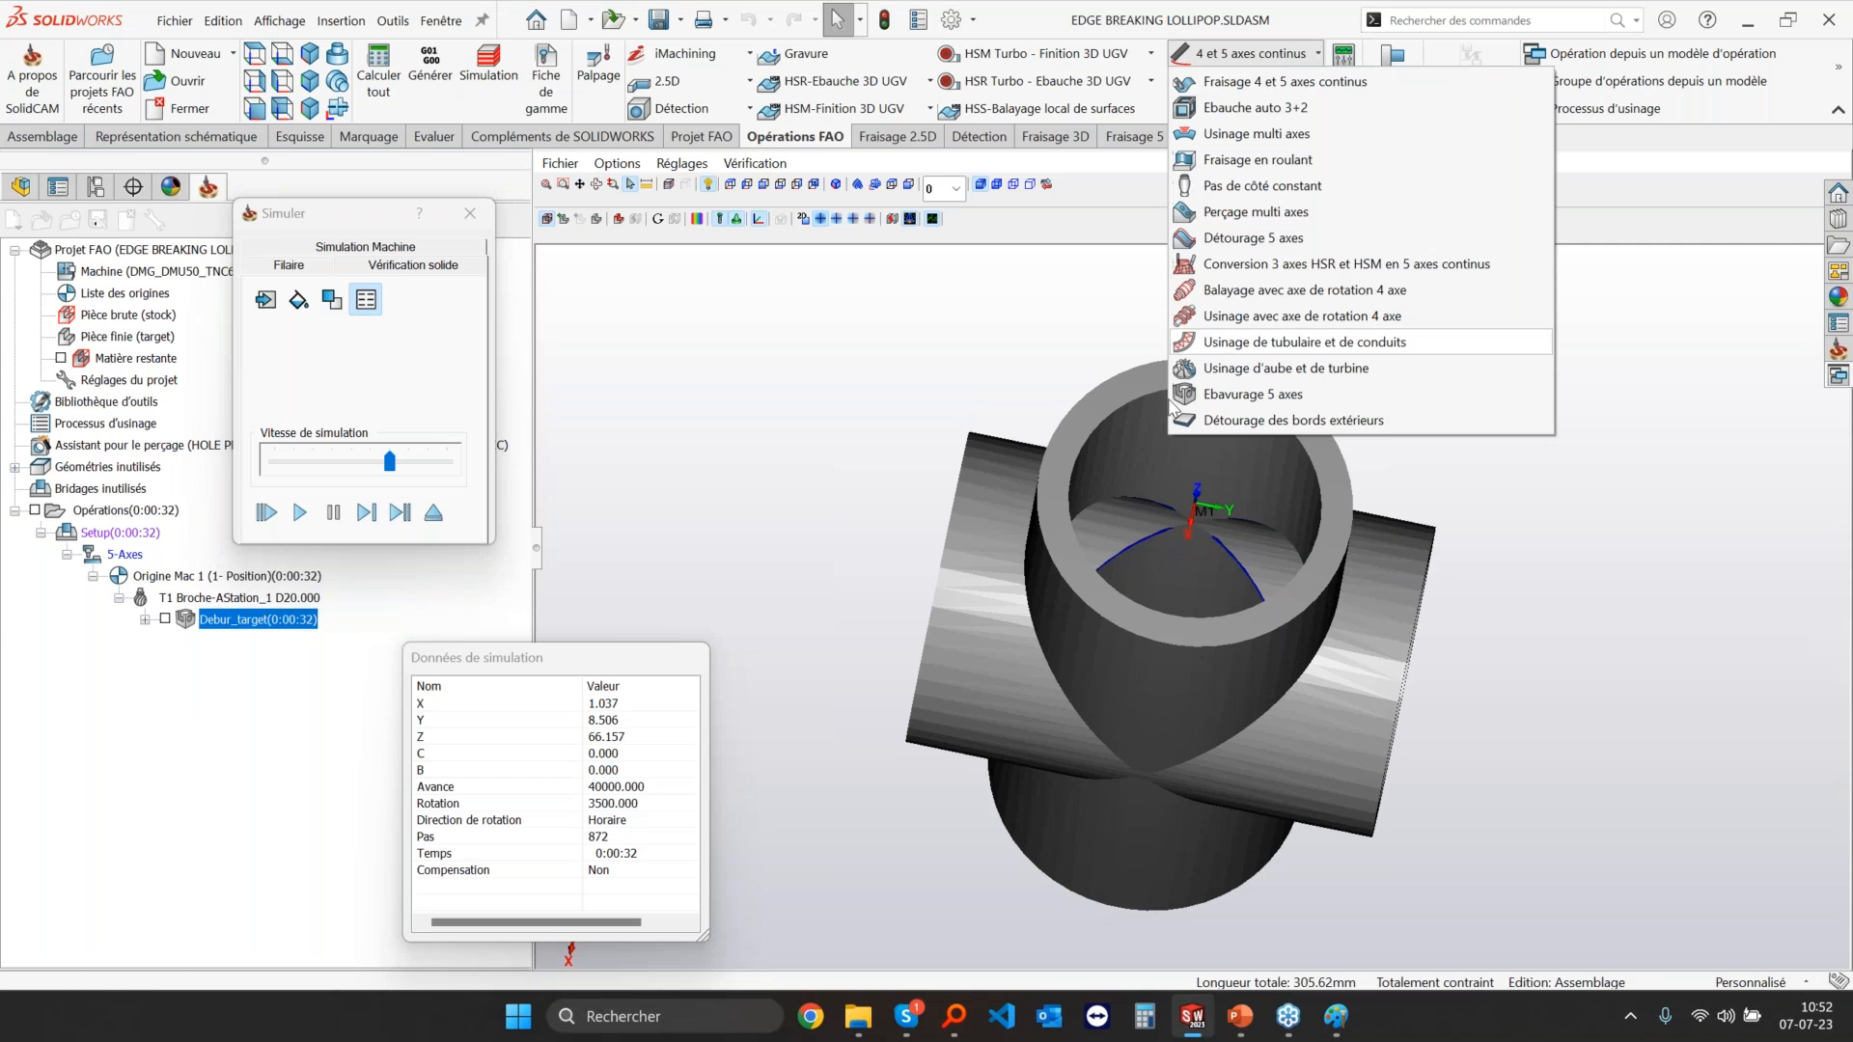
pyautogui.click(434, 521)
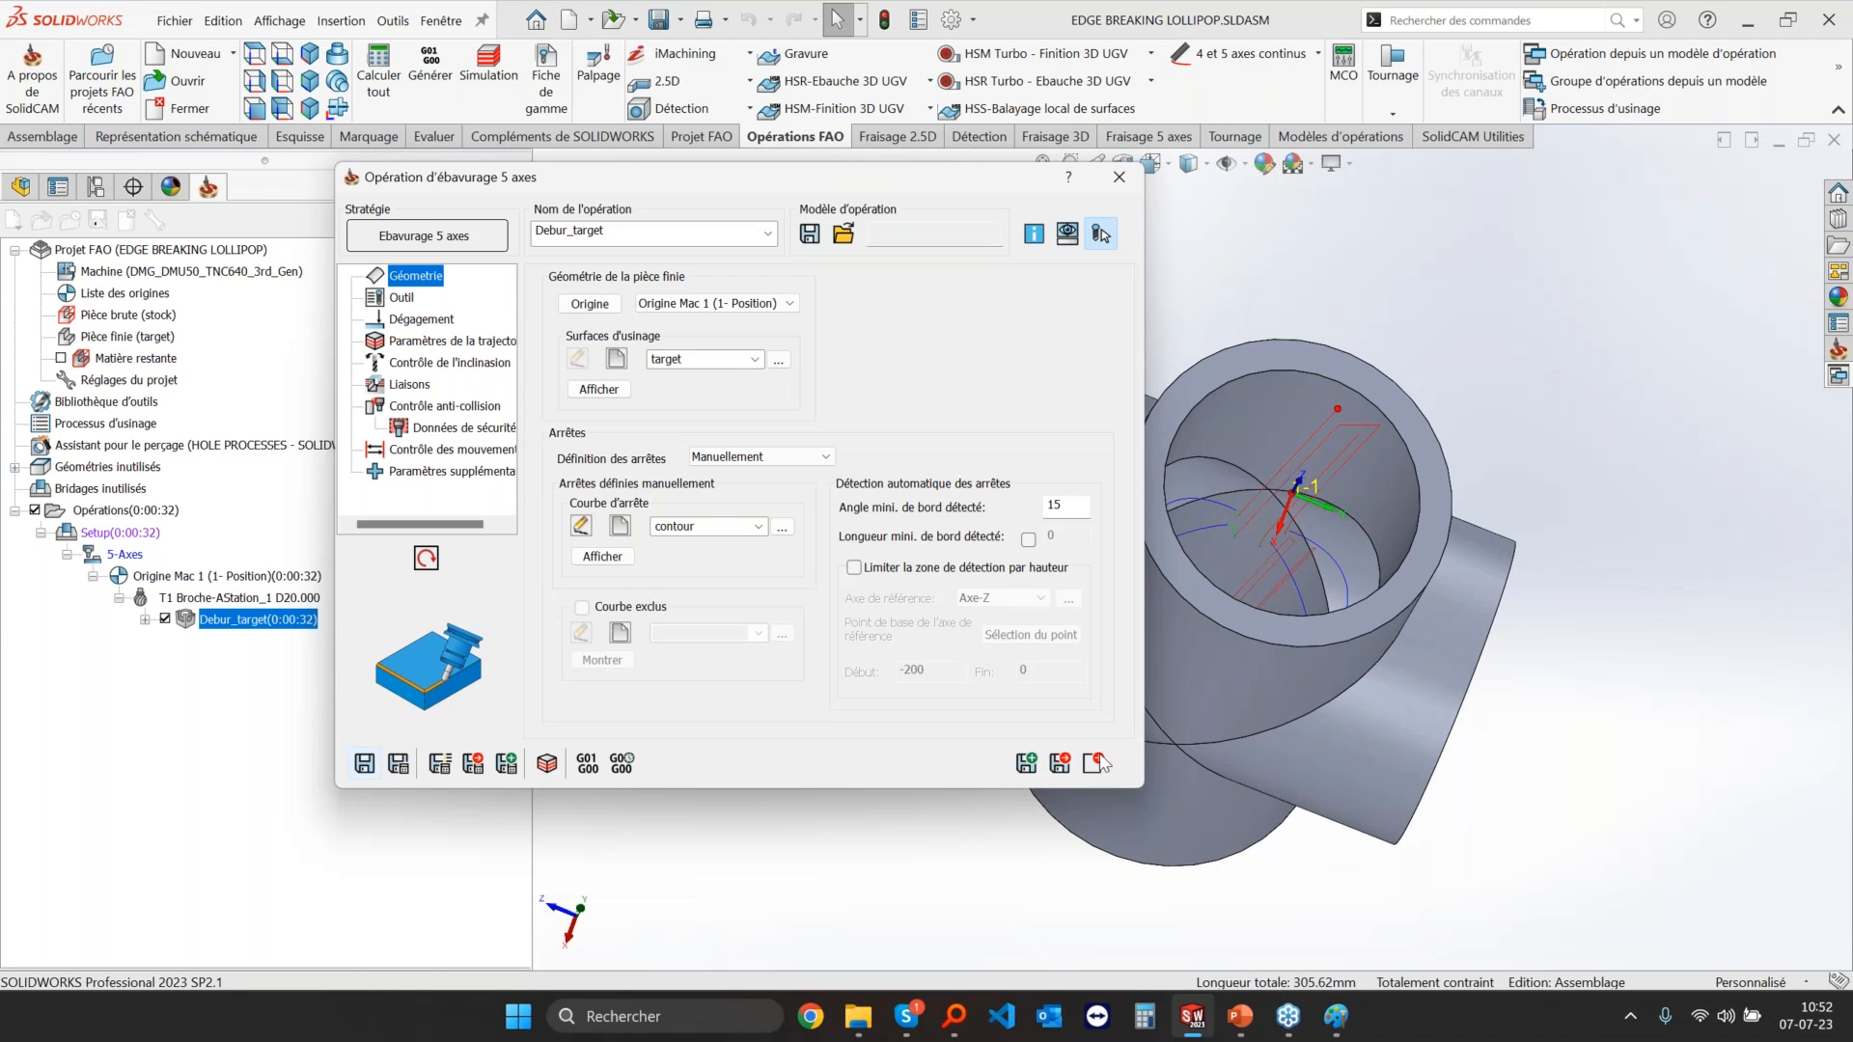
pyautogui.click(1096, 763)
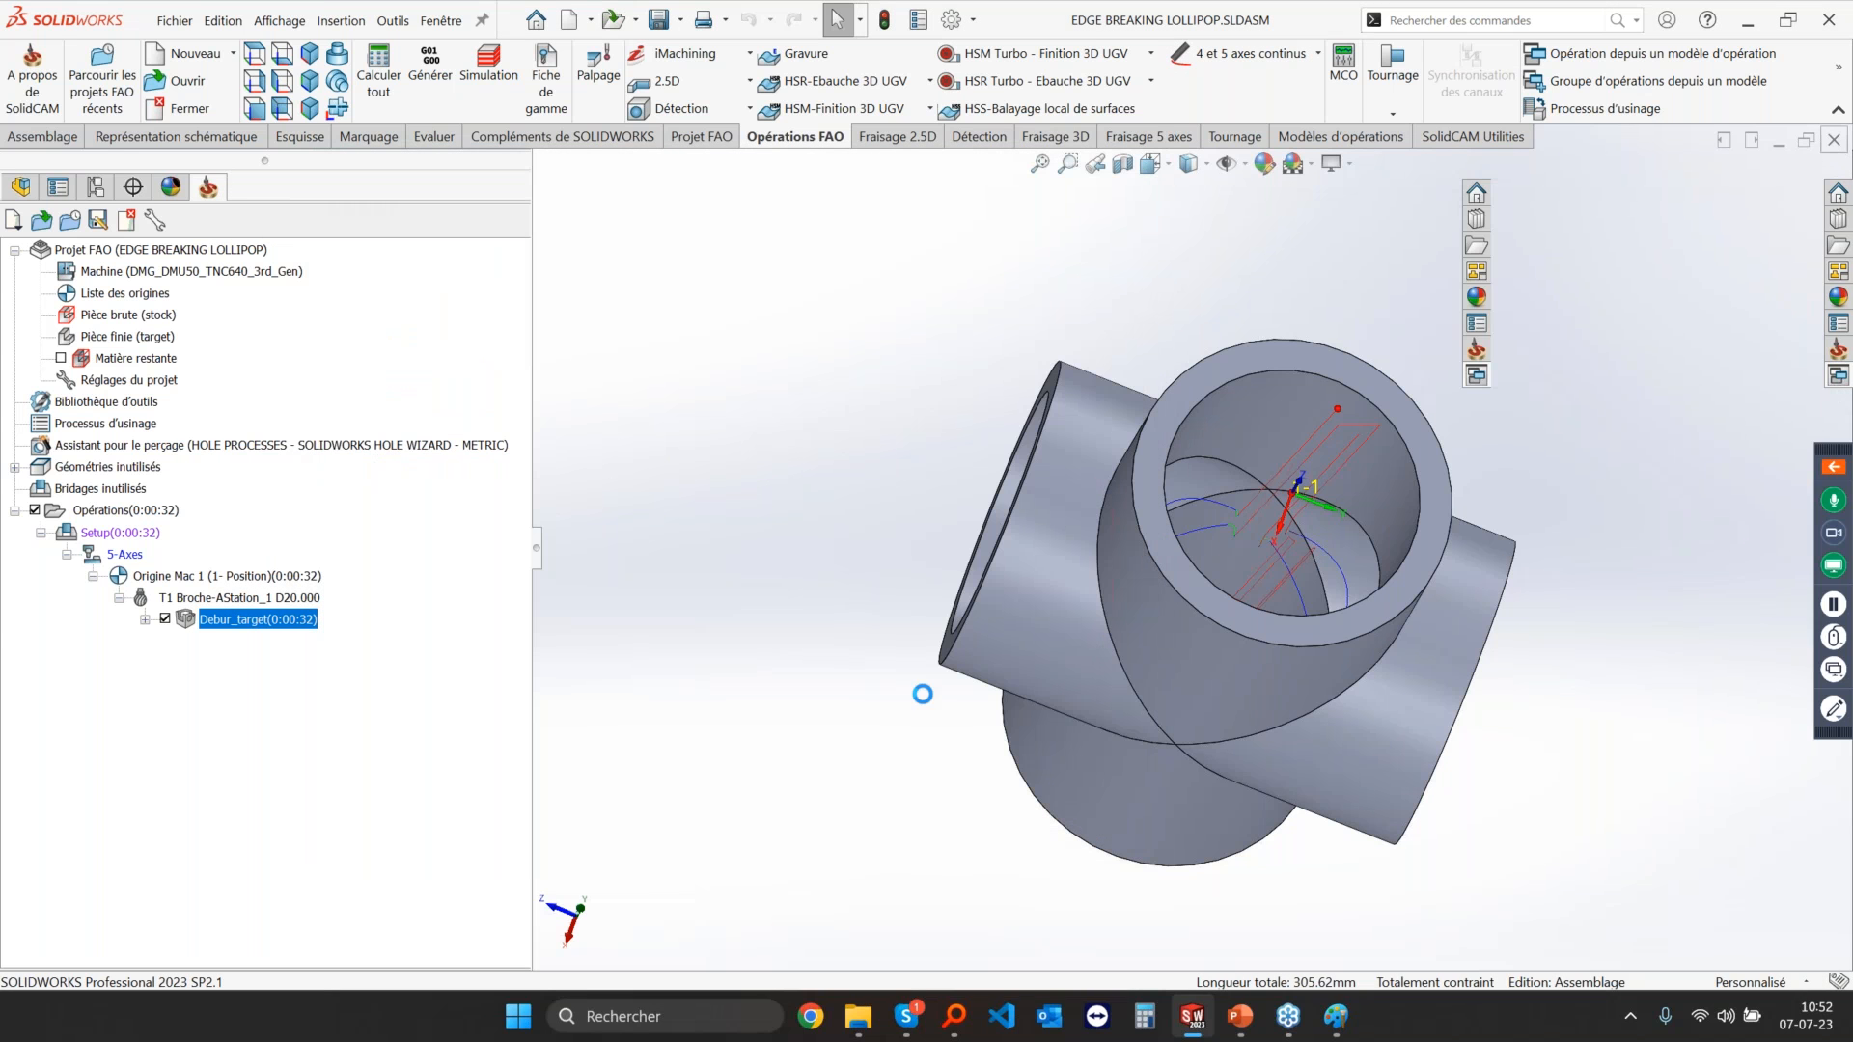
# Step: Open the CAM project "Ebavurage 4 axes_ Ouverture lumiere sur cylindre" from the Cas d'application folder
pyautogui.click(1476, 266)
pyautogui.click(1617, 207)
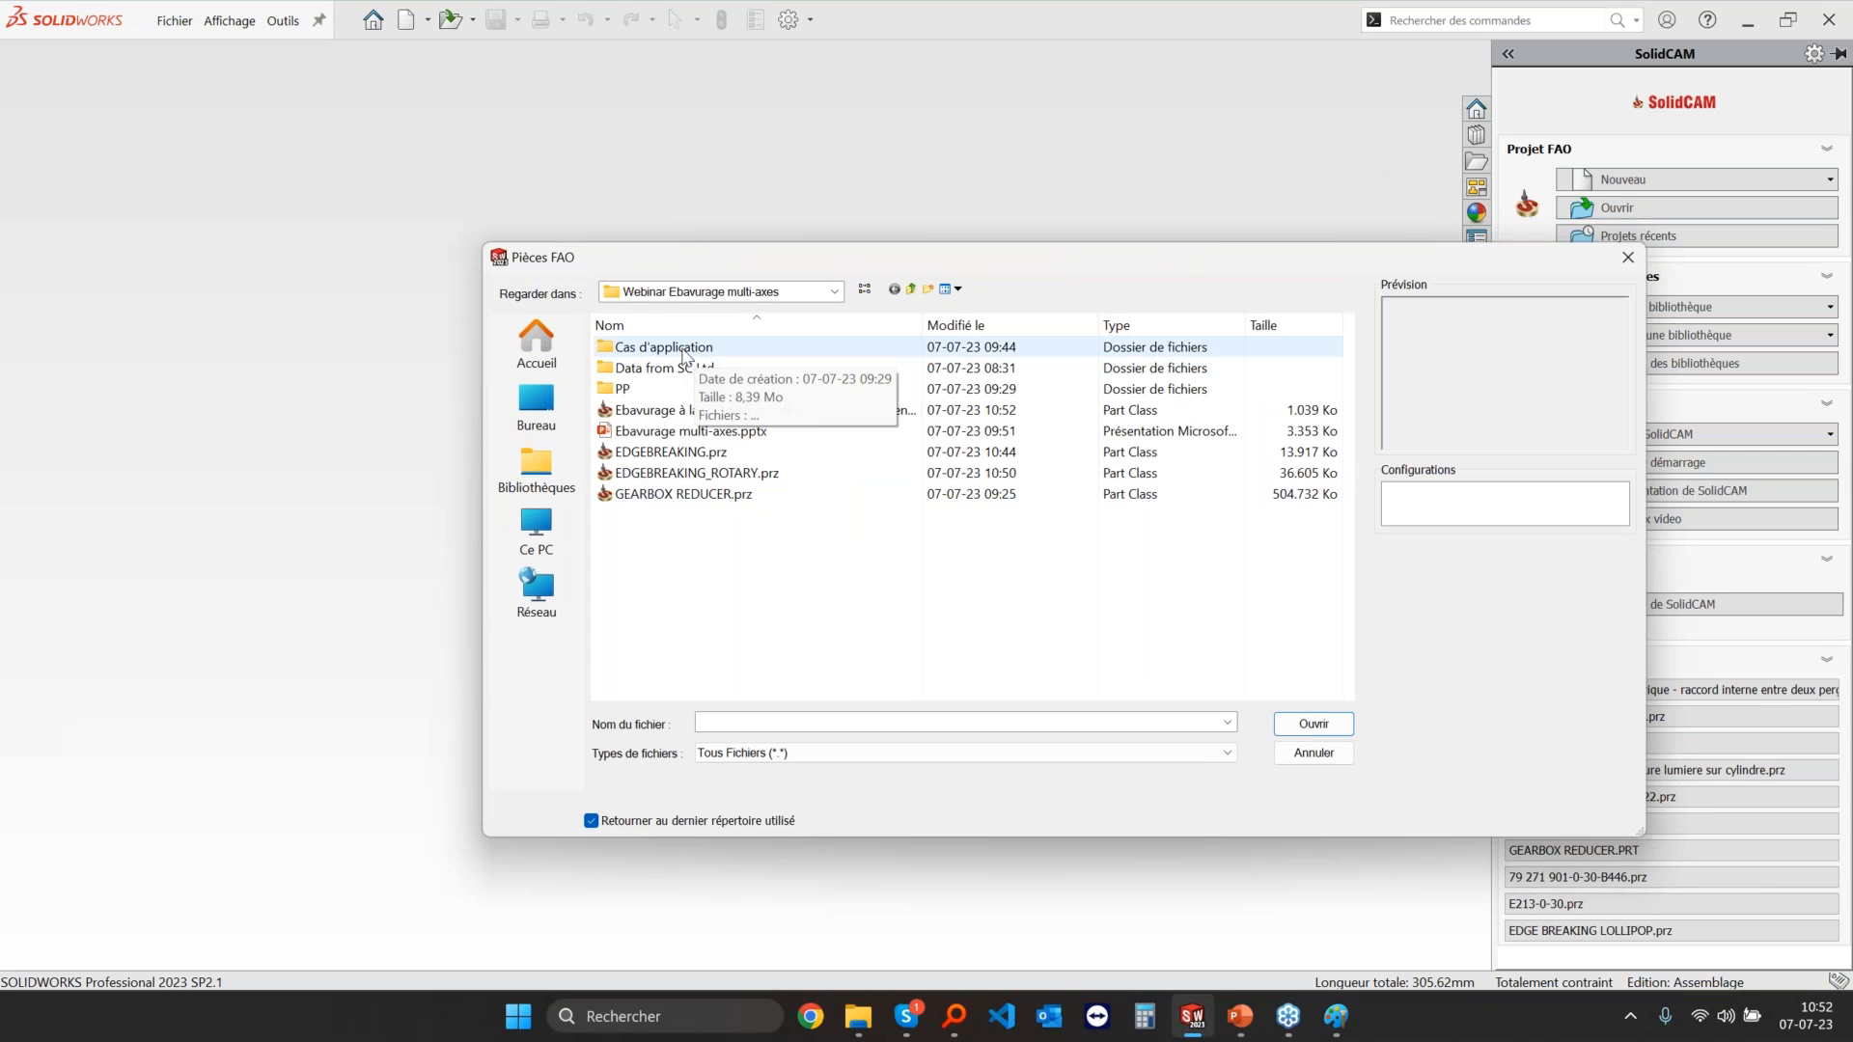
pyautogui.doubleClick(675, 348)
pyautogui.doubleClick(700, 405)
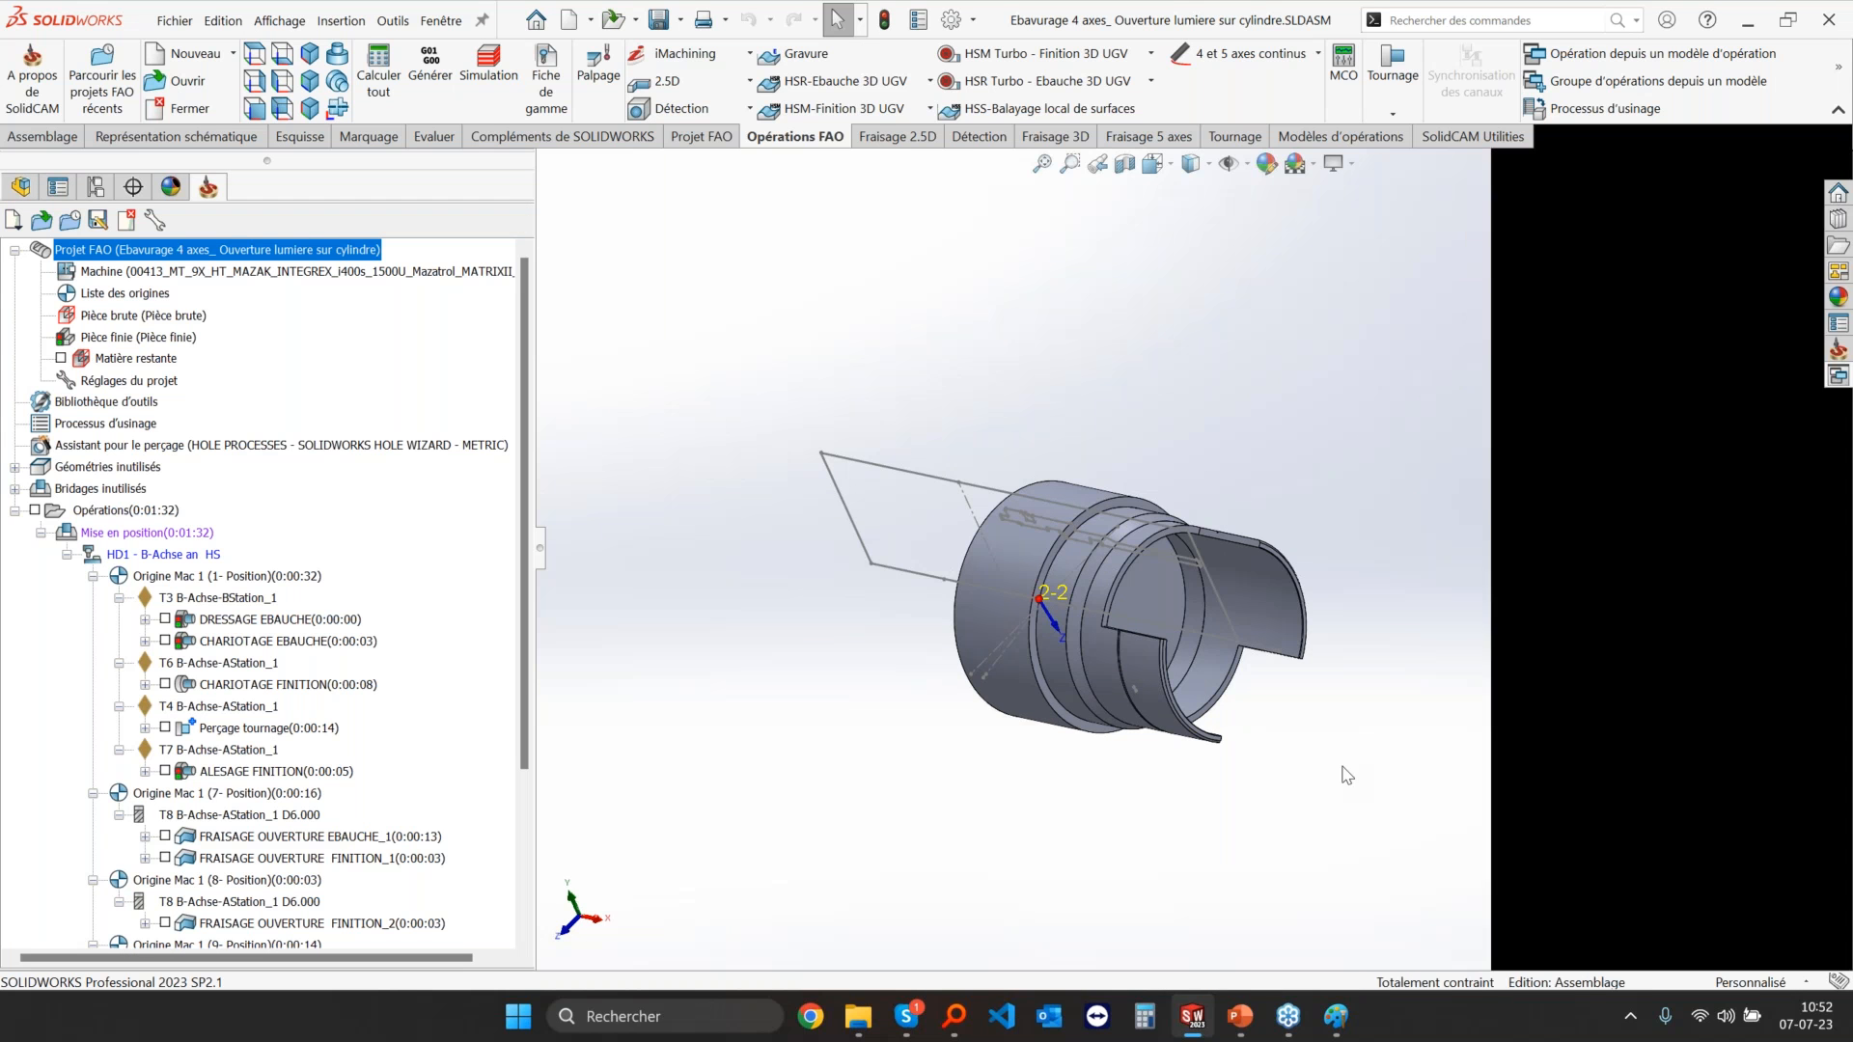
# Step: Hide the profile sketch that overlaps the cylindrical part
pyautogui.scroll(-4, 1205, 586)
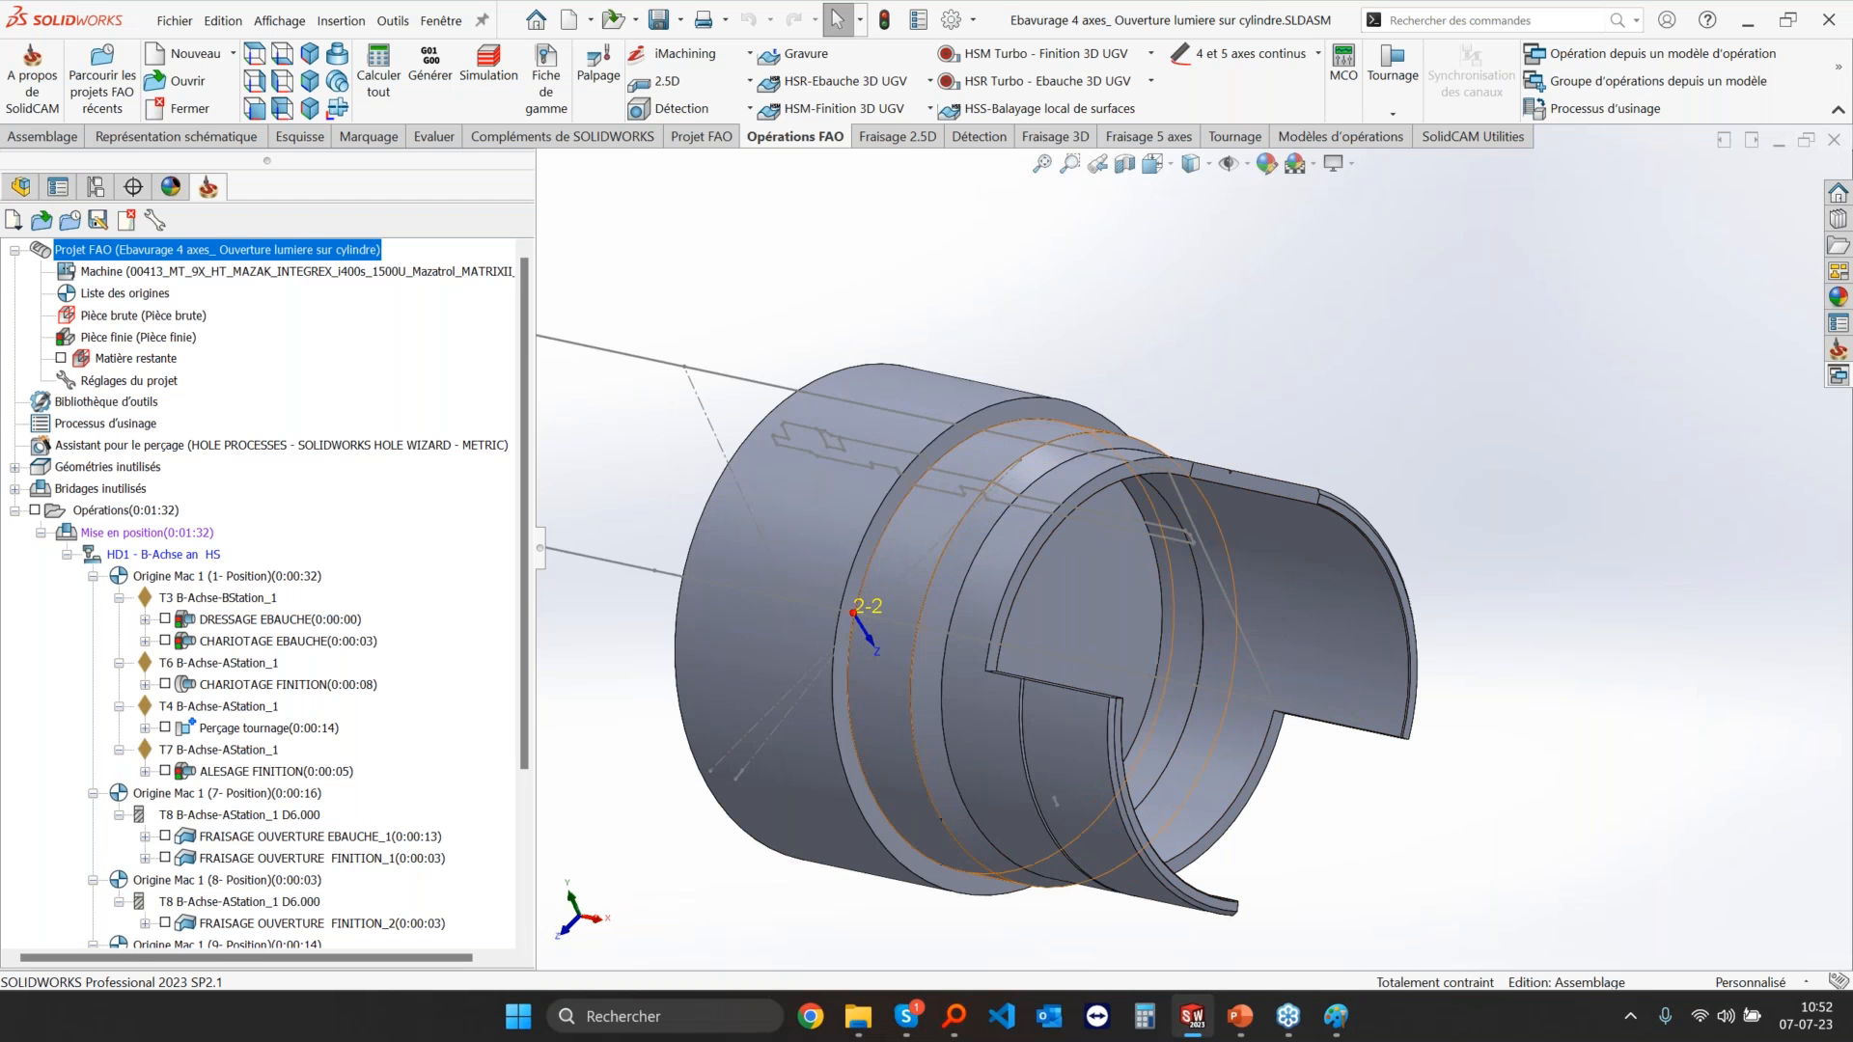
pyautogui.click(963, 475)
pyautogui.click(1031, 395)
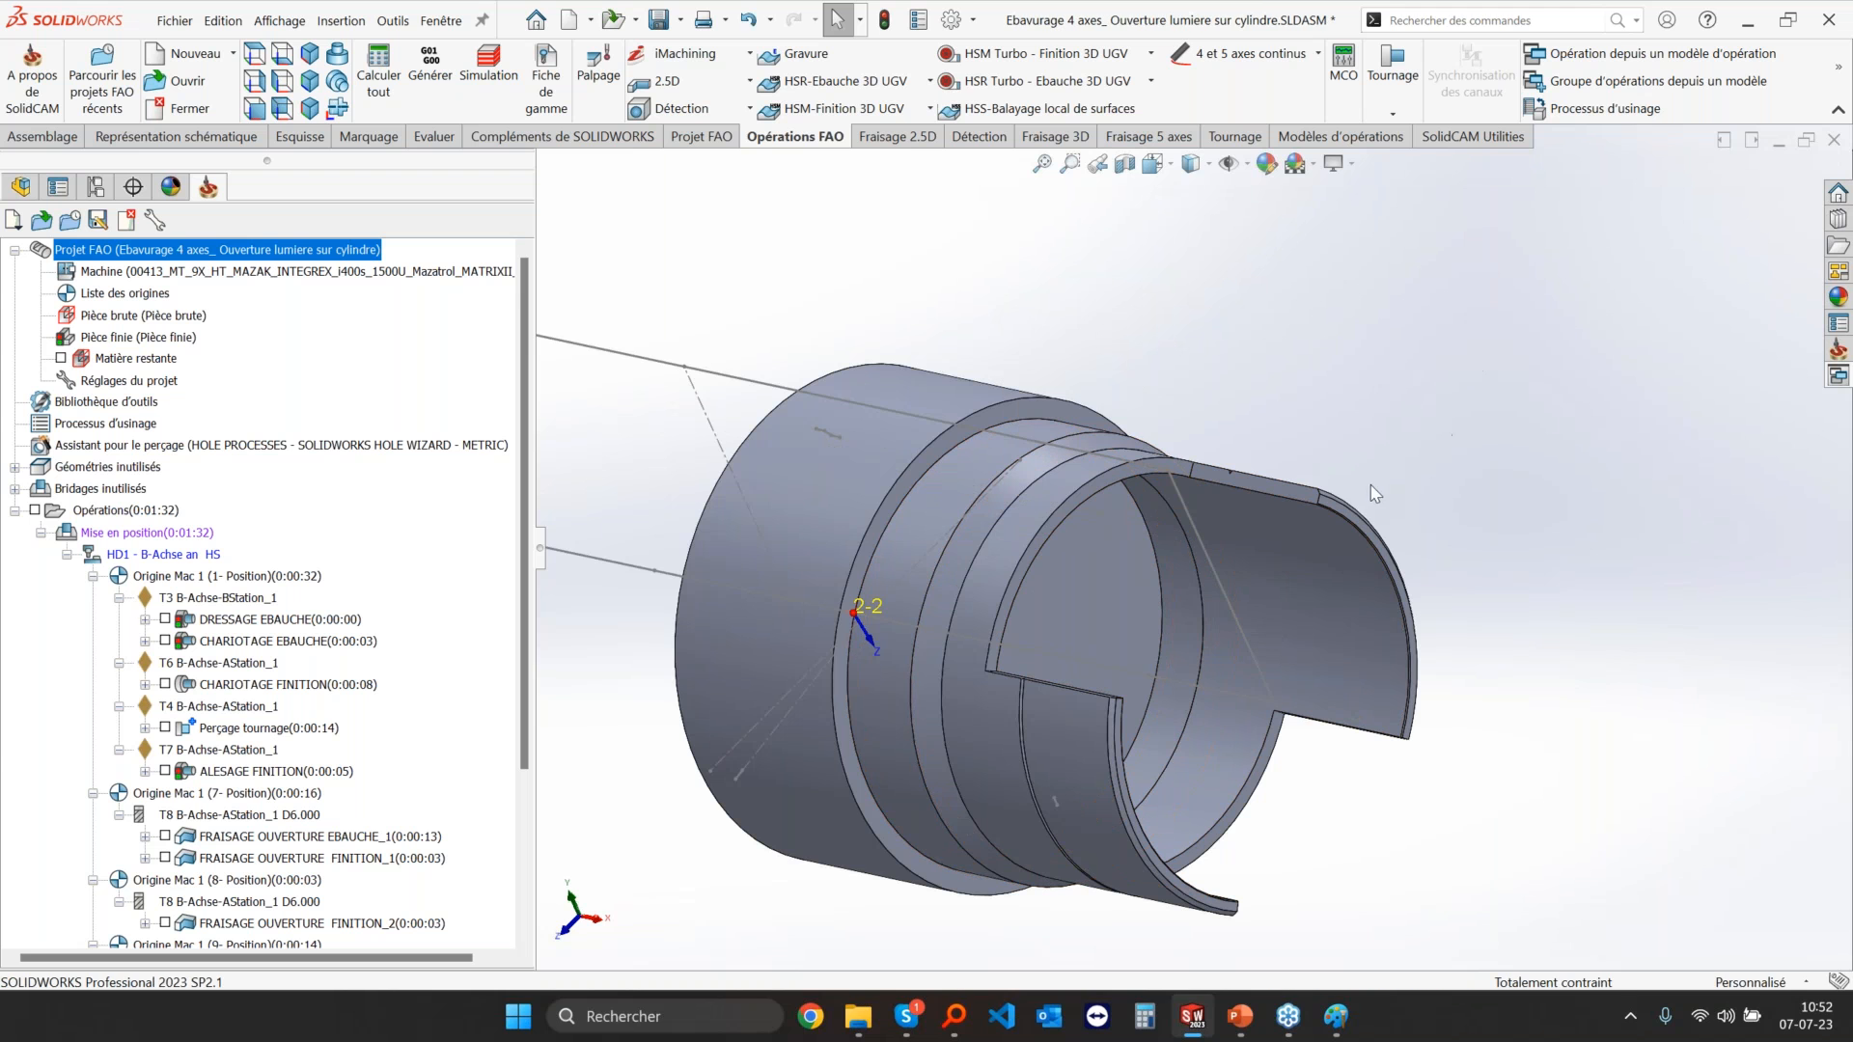
# Step: Examine the edges of the openings cut into the cylinder's end, highlighting the curved face of one opening
pyautogui.moveTo(1043, 830); pyautogui.dragTo(1248, 739, button='middle')
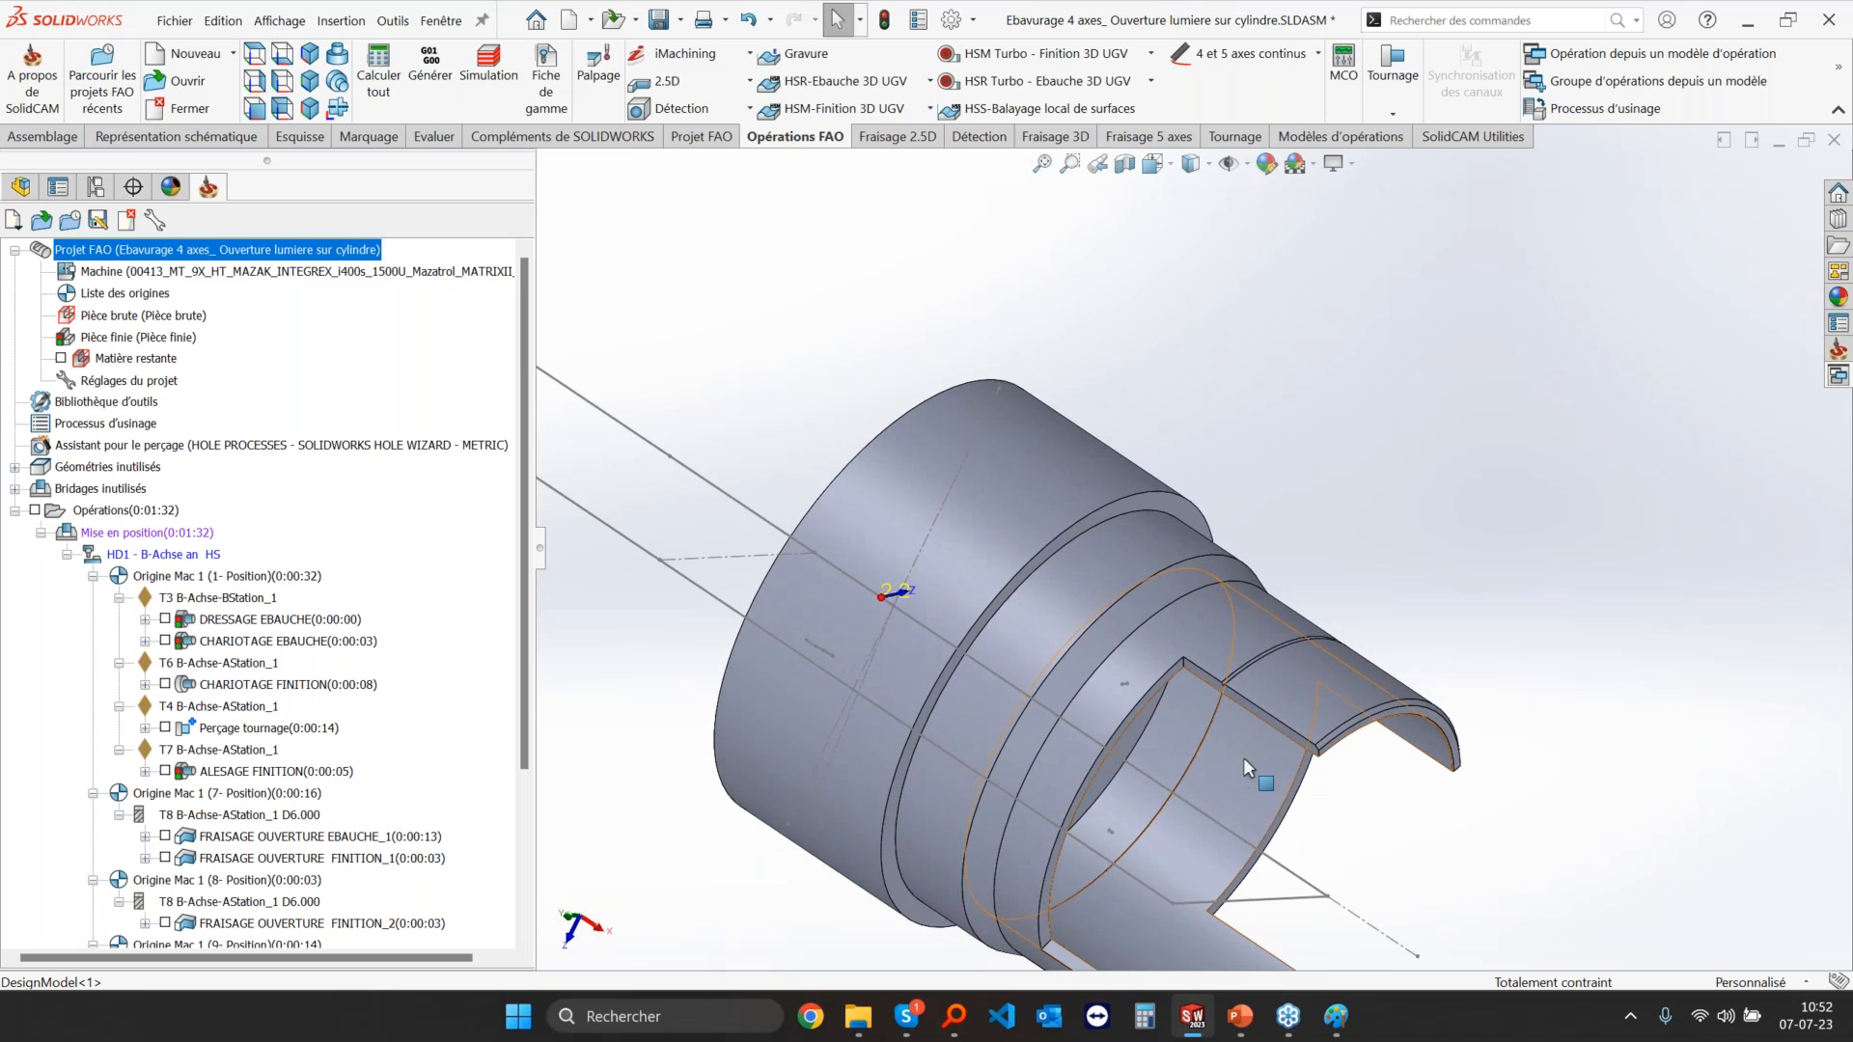
pyautogui.scroll(-5, 1248, 767)
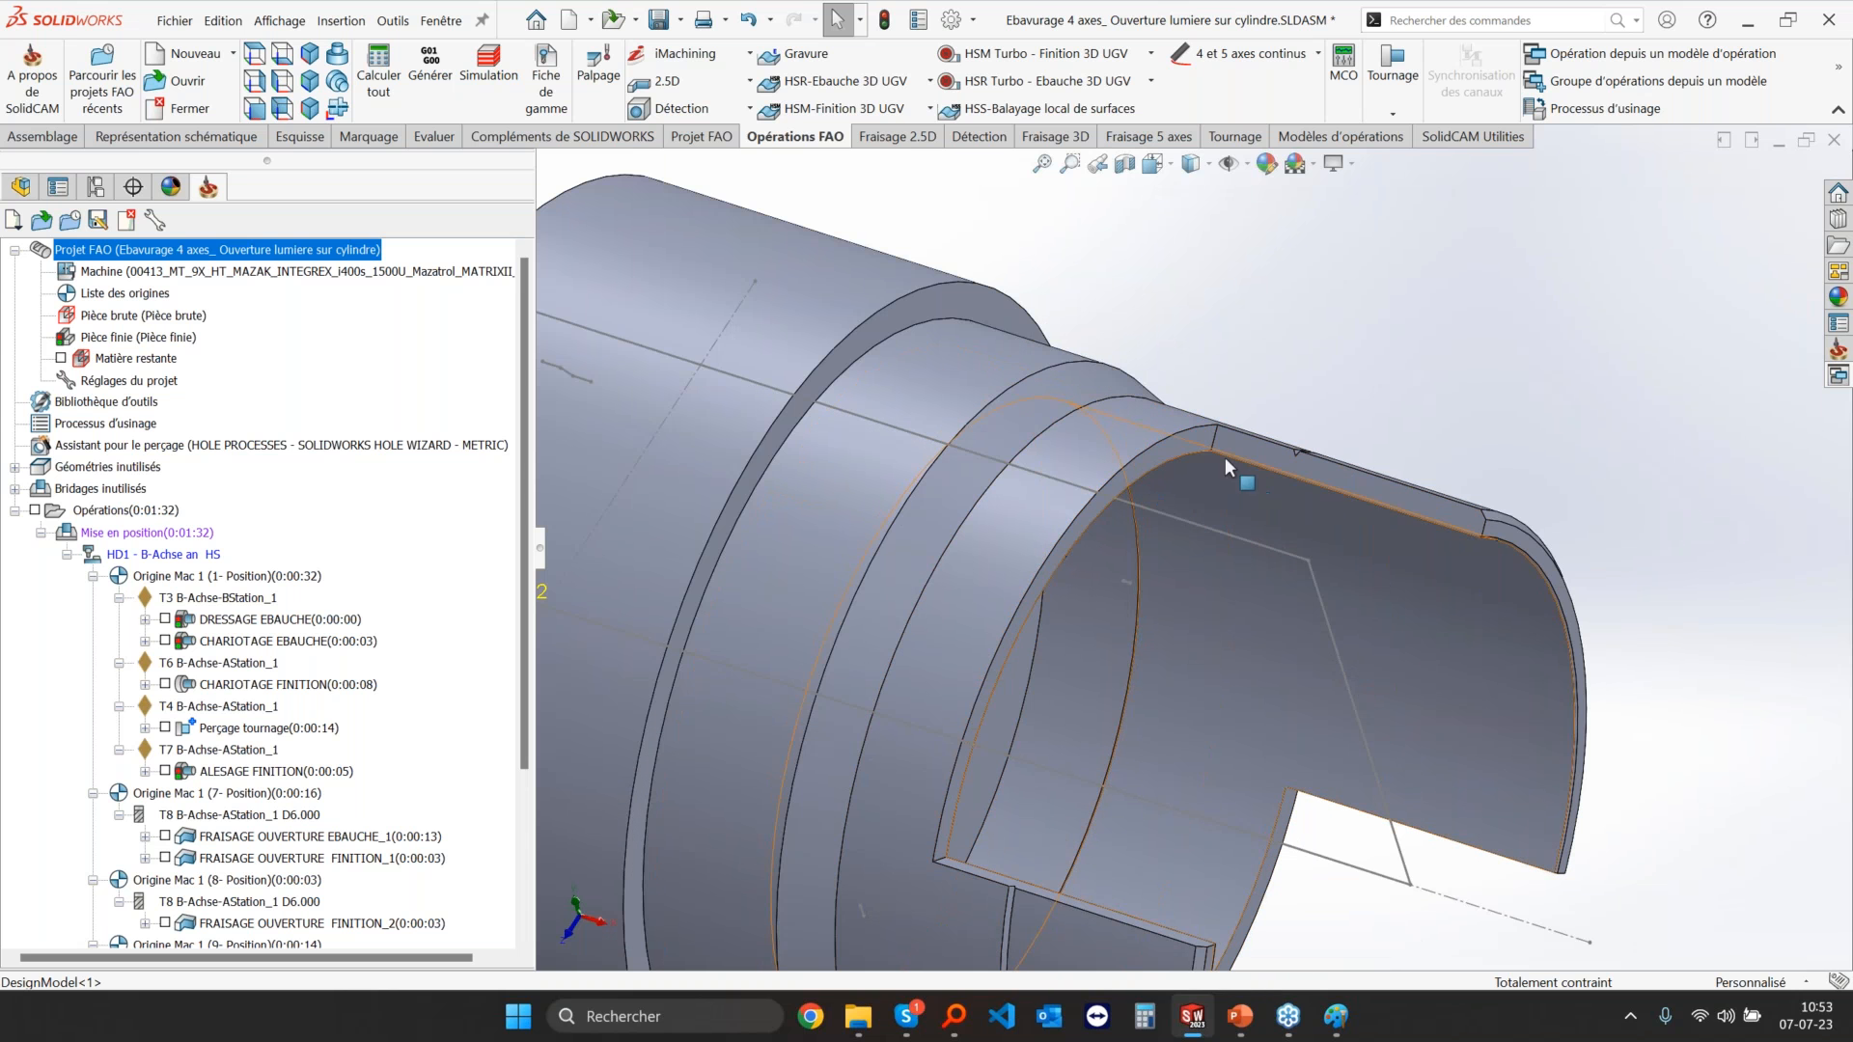
pyautogui.click(1200, 444)
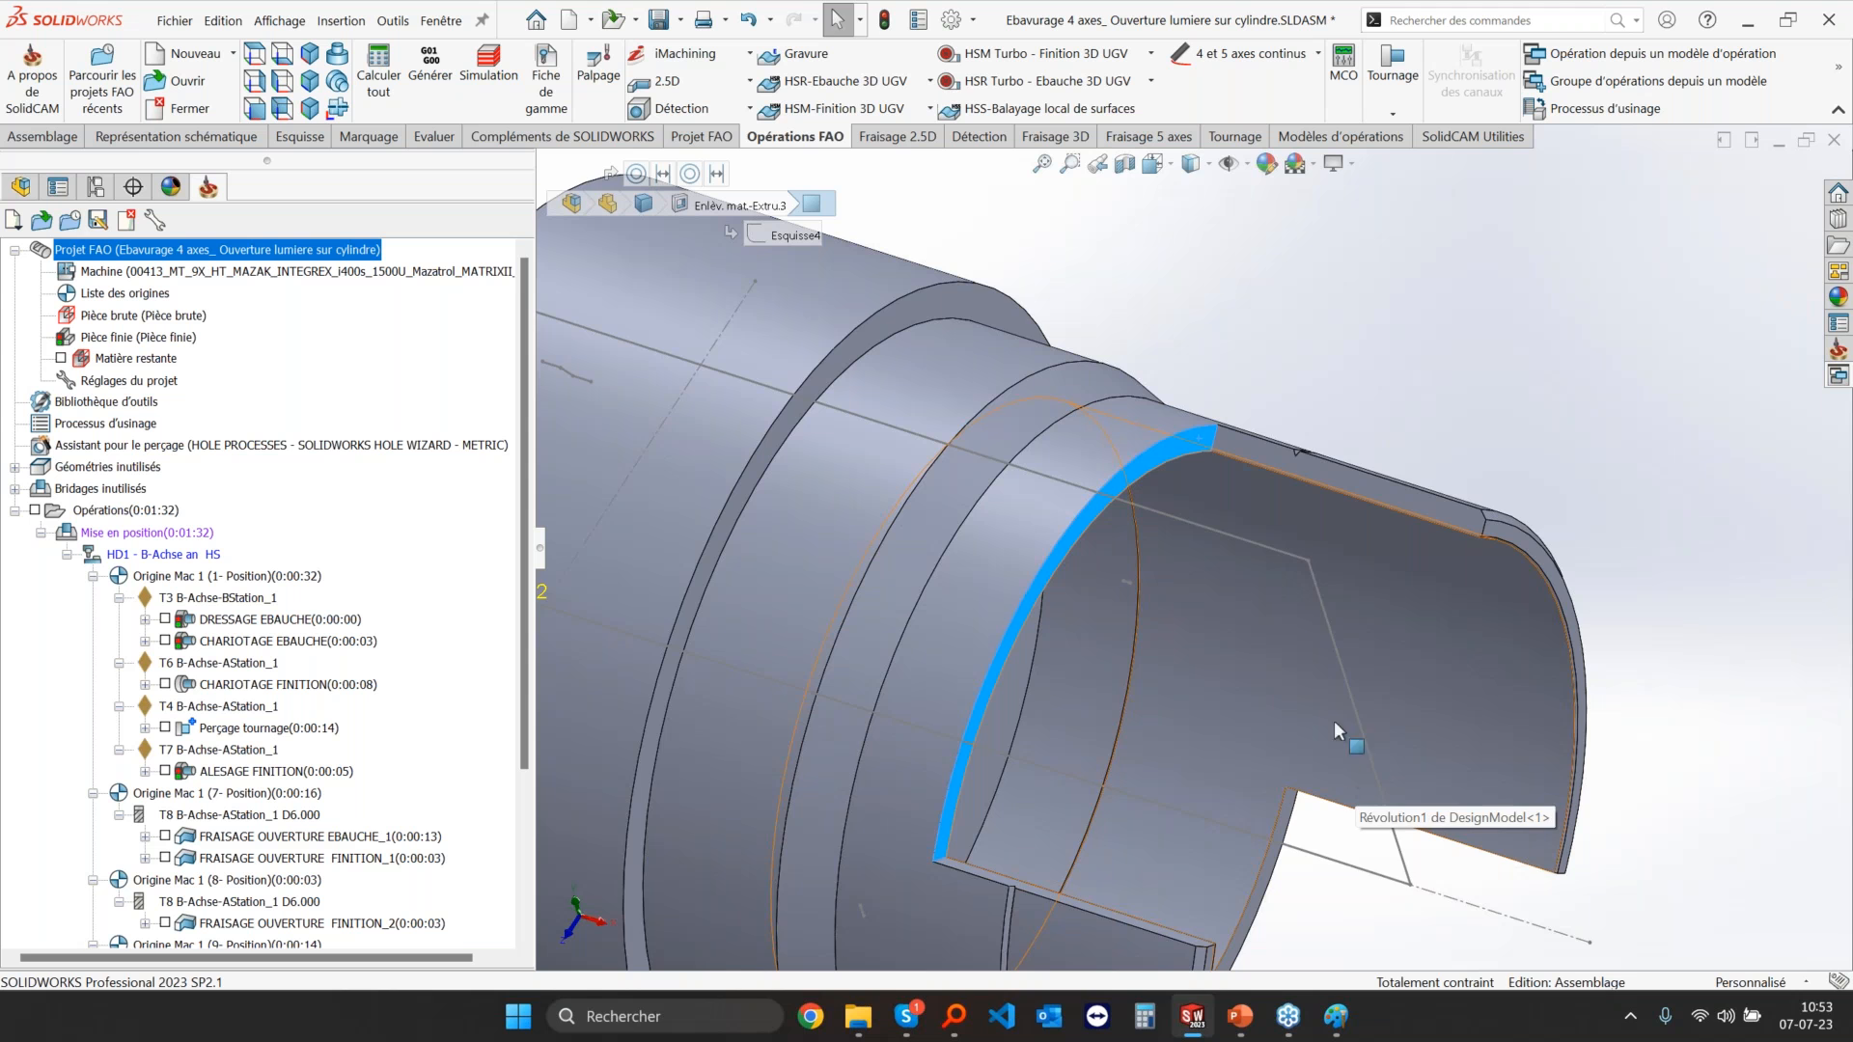
pyautogui.moveTo(1224, 502); pyautogui.dragTo(1131, 574, button='middle')
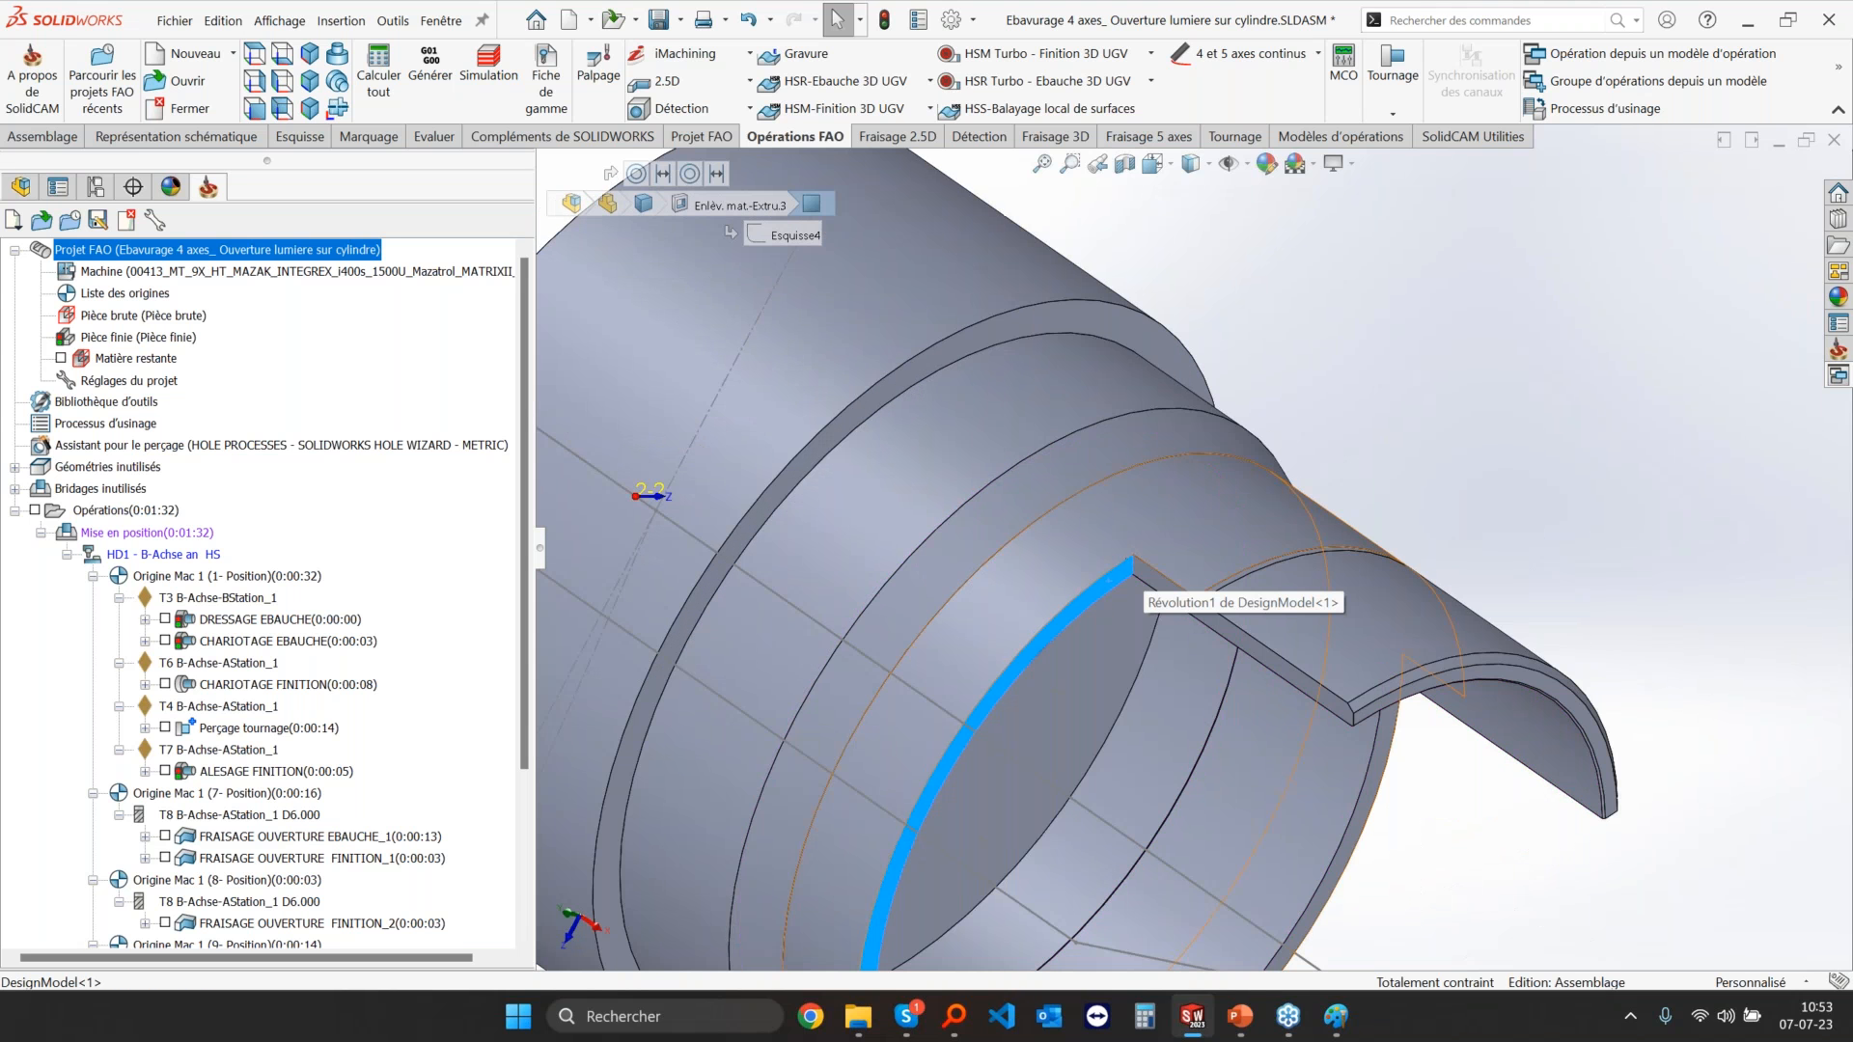
# Step: Open the EBAVURAGE OUVERTURES operation and review its ball-nose tool data and tool preview
pyautogui.scroll(-3, 166, 899)
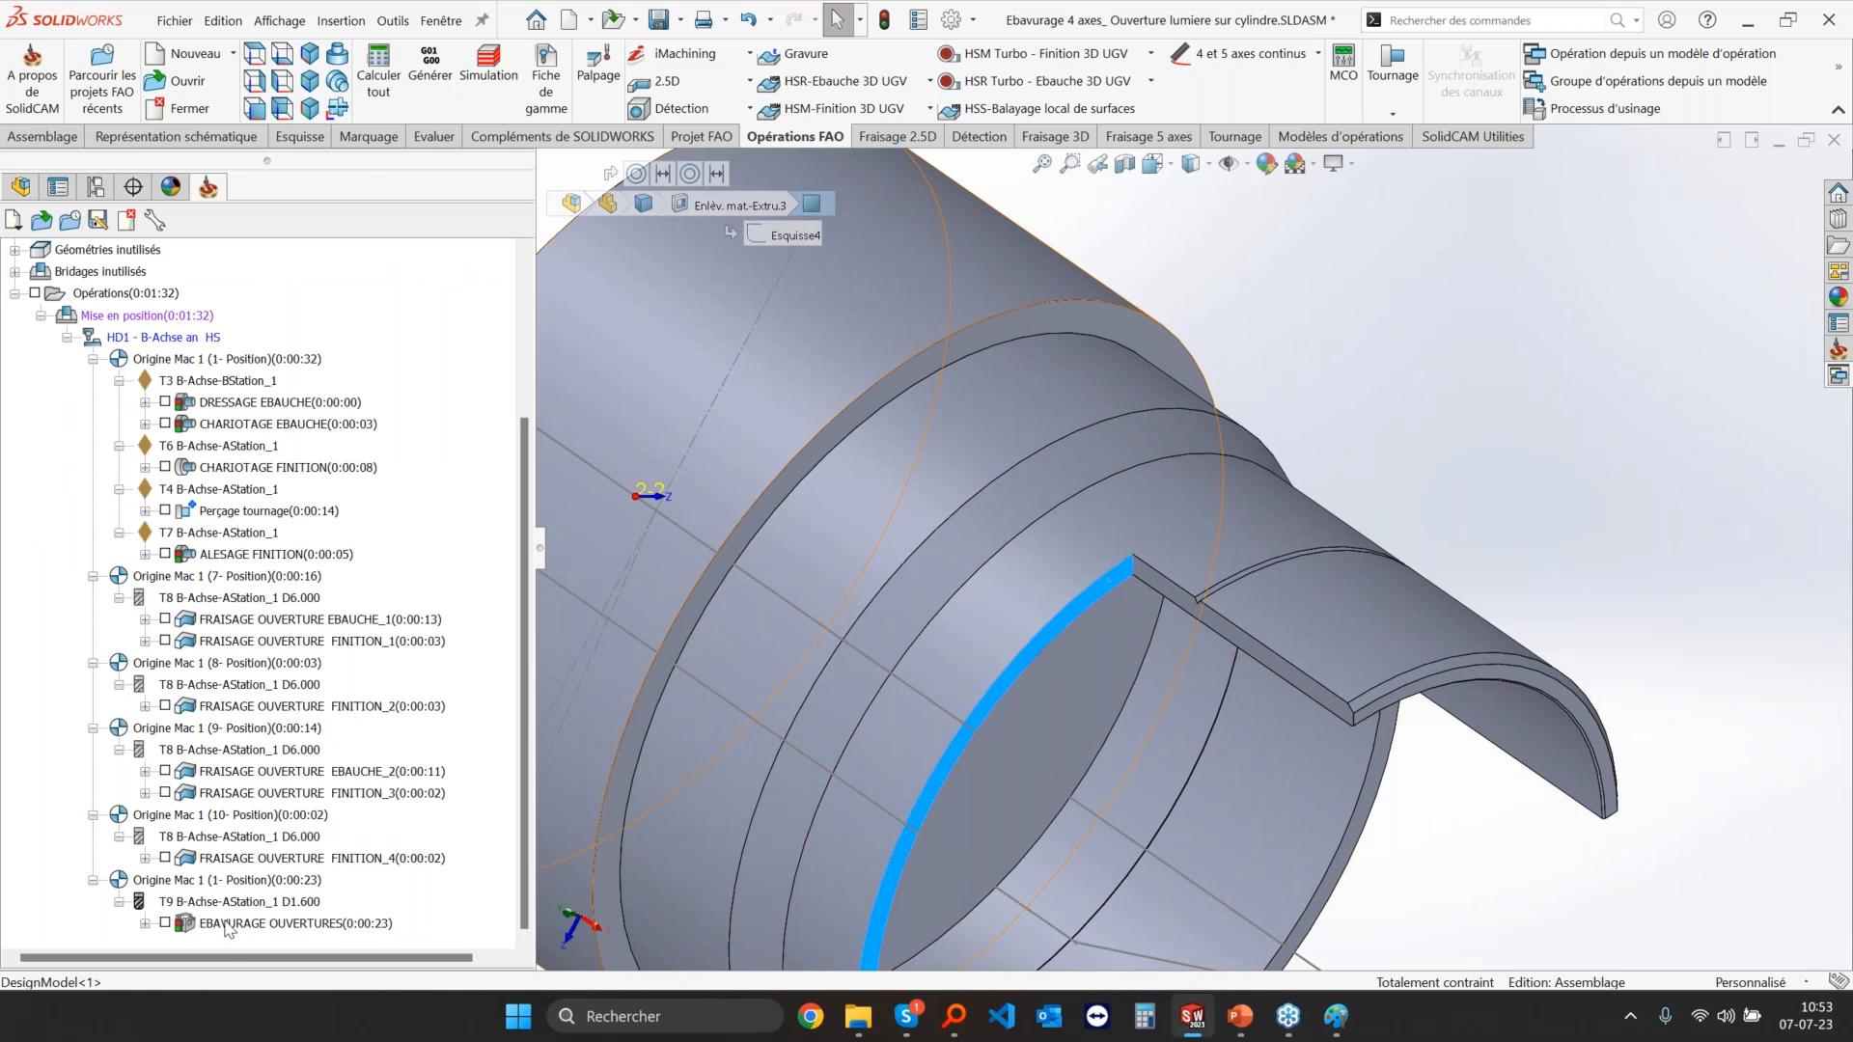
pyautogui.doubleClick(228, 924)
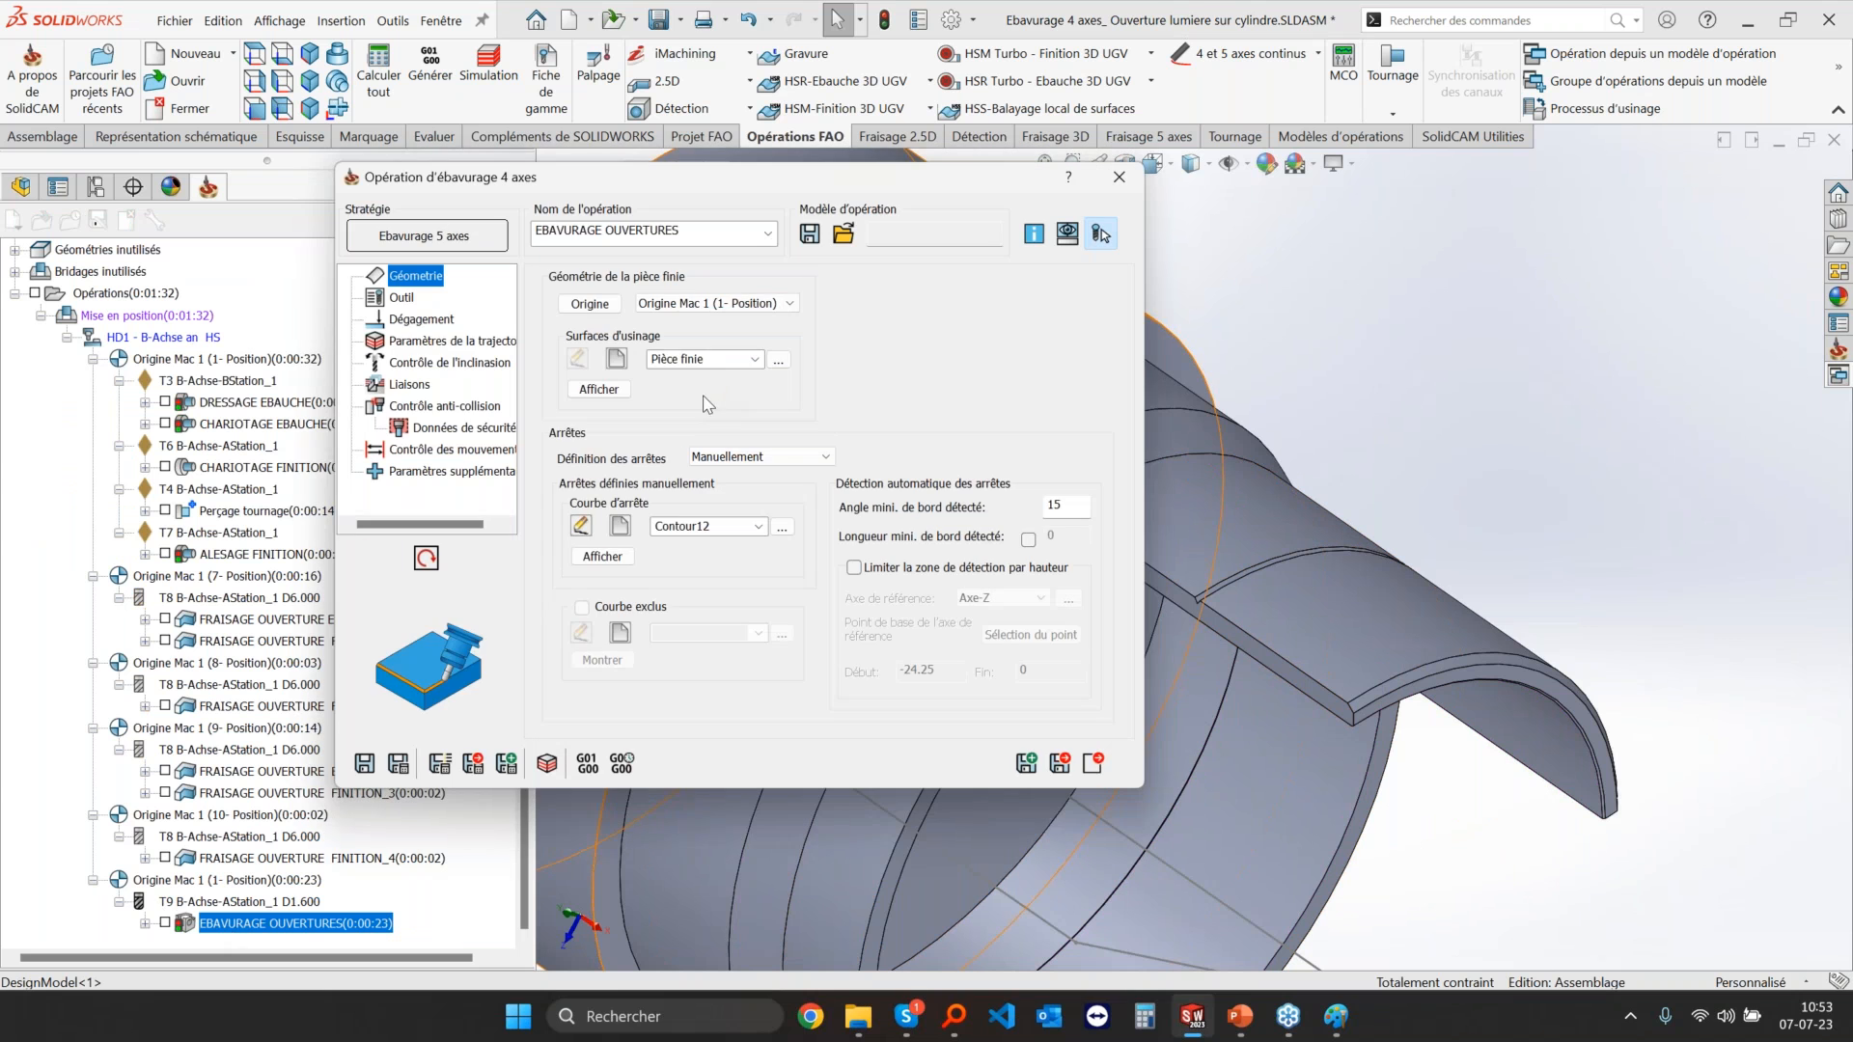
pyautogui.click(400, 297)
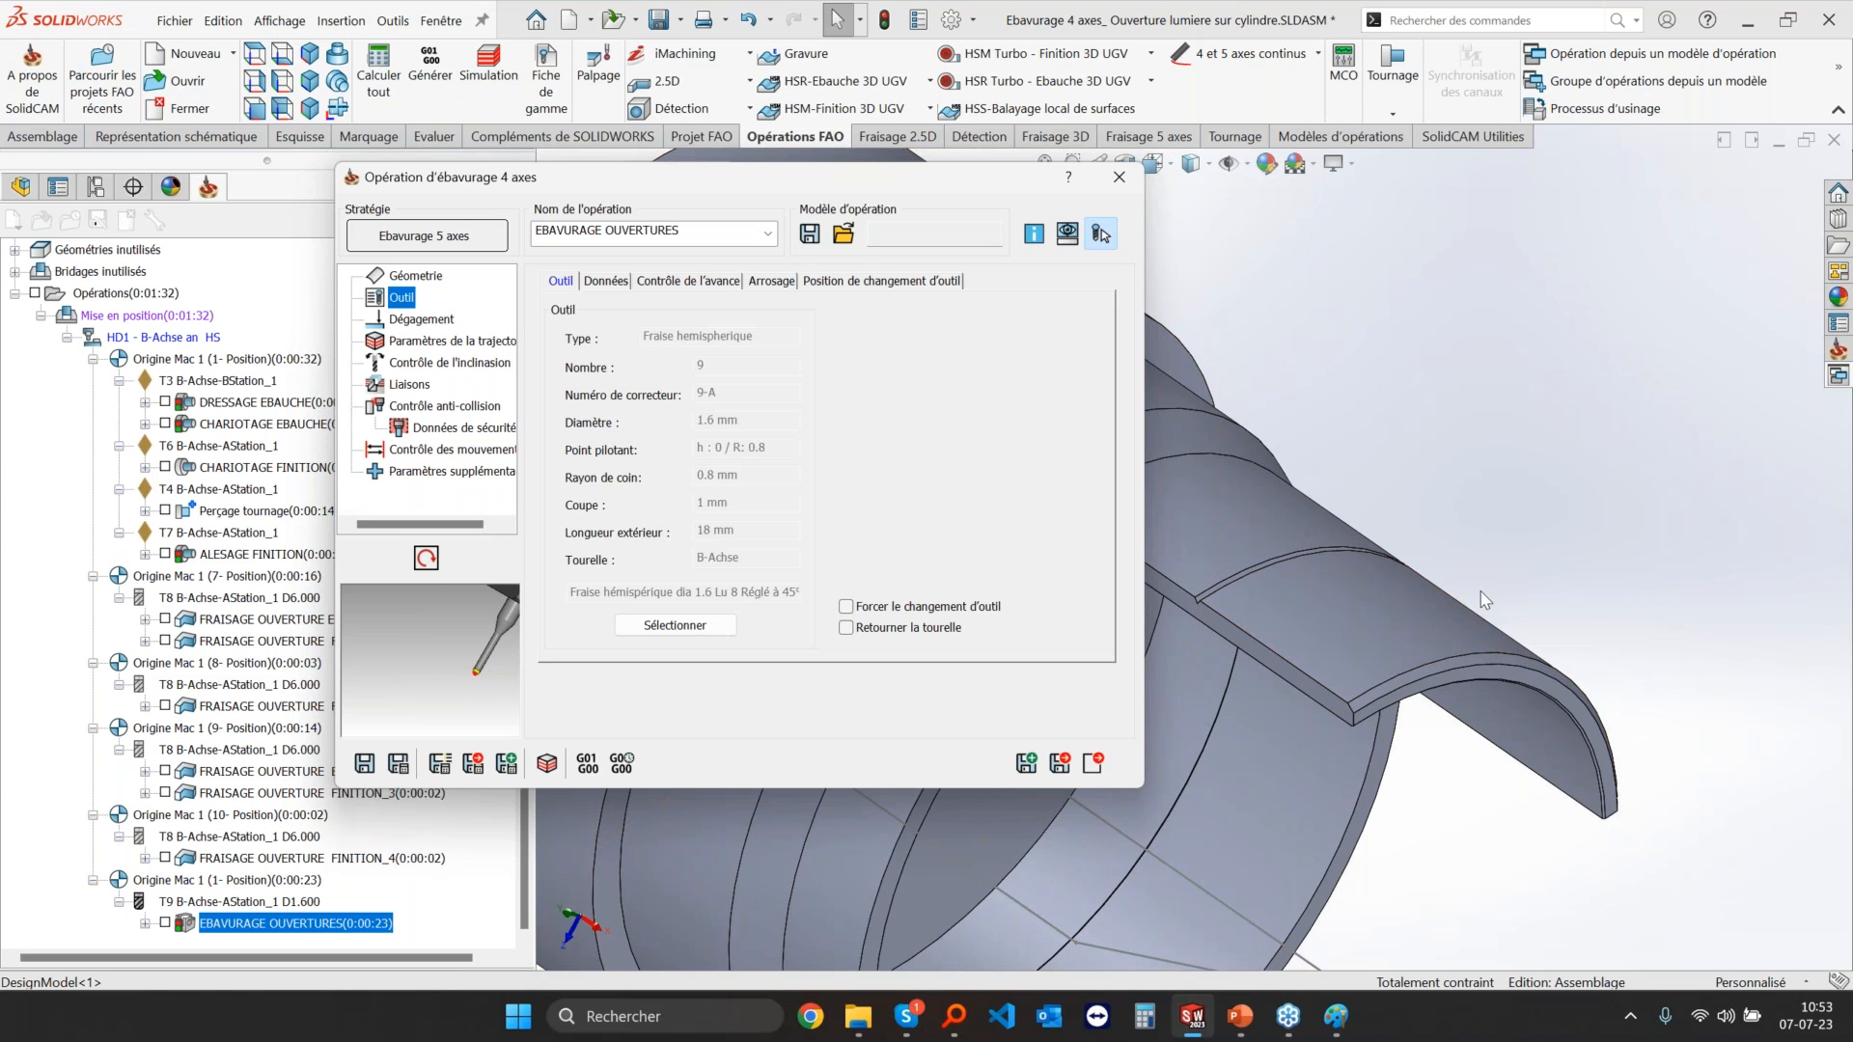
pyautogui.scroll(-3, 473, 675)
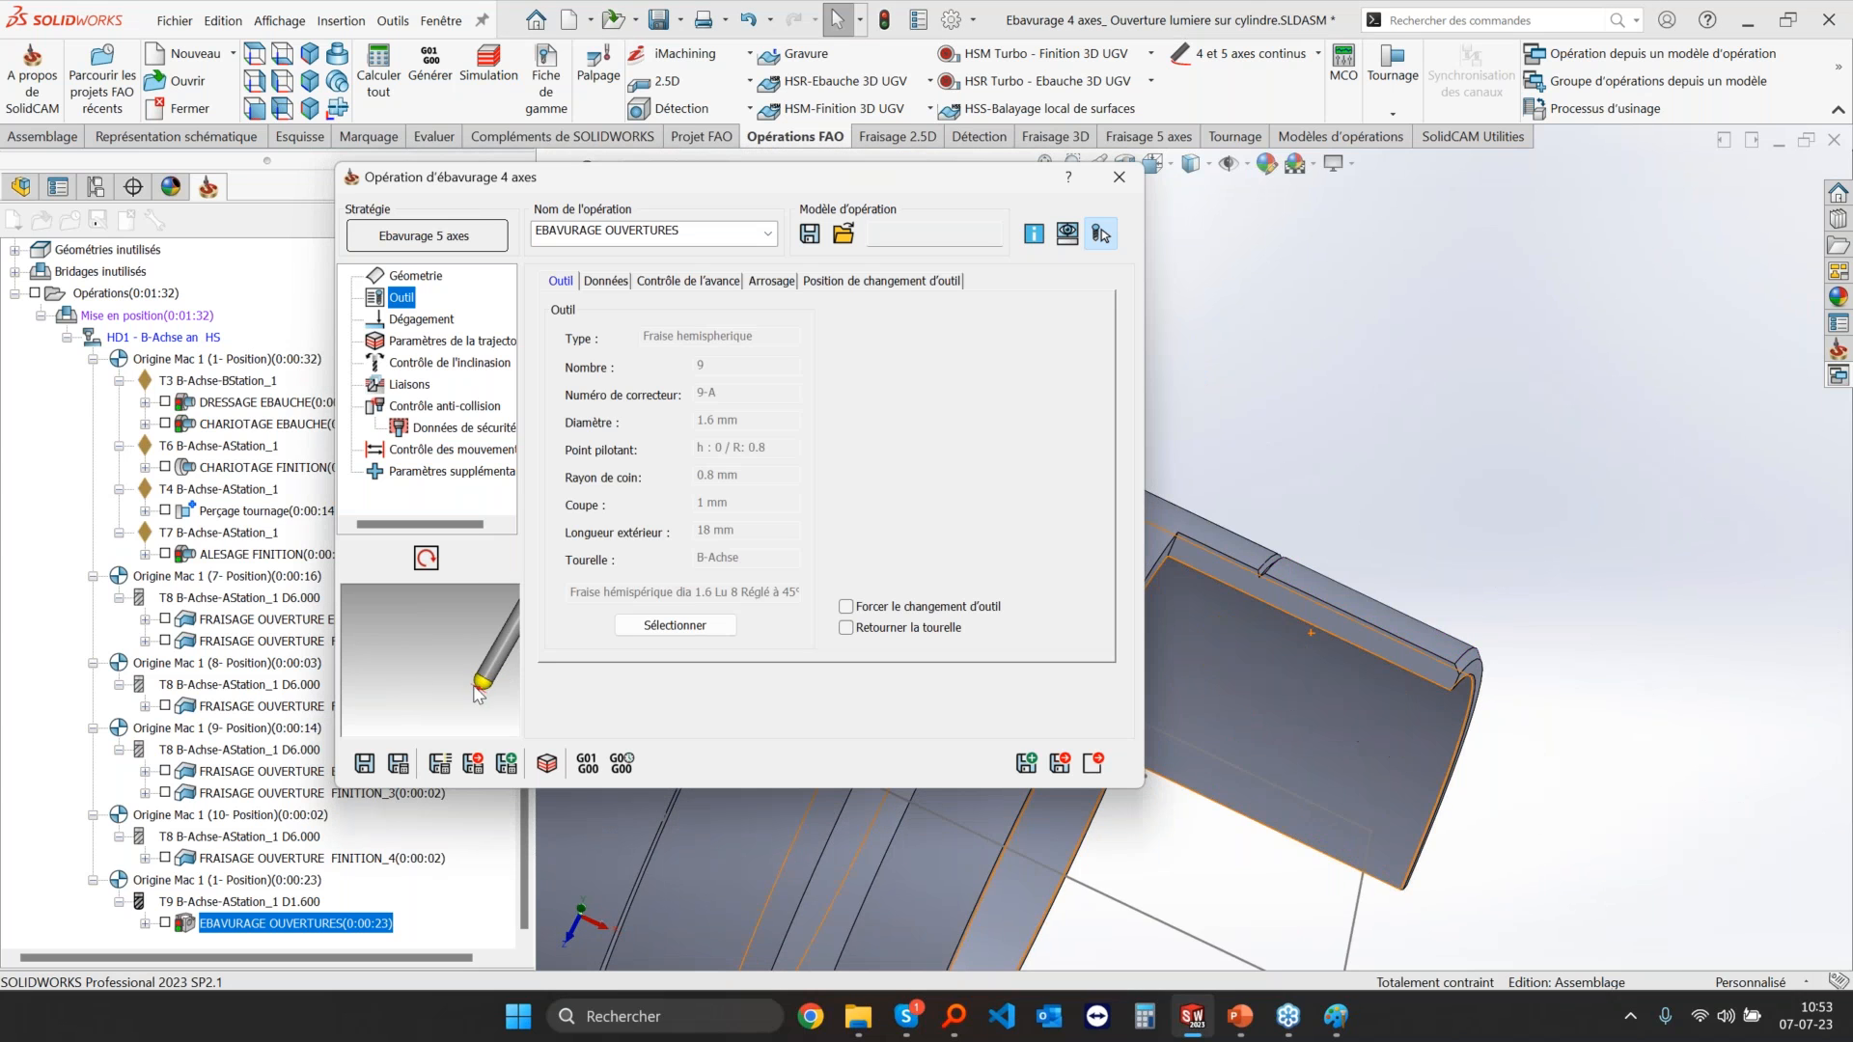
# Step: Simulate the EBAVURAGE OUVERTURES operation in solid verification and follow the ball-nose tool along the opening's edge
pyautogui.click(548, 763)
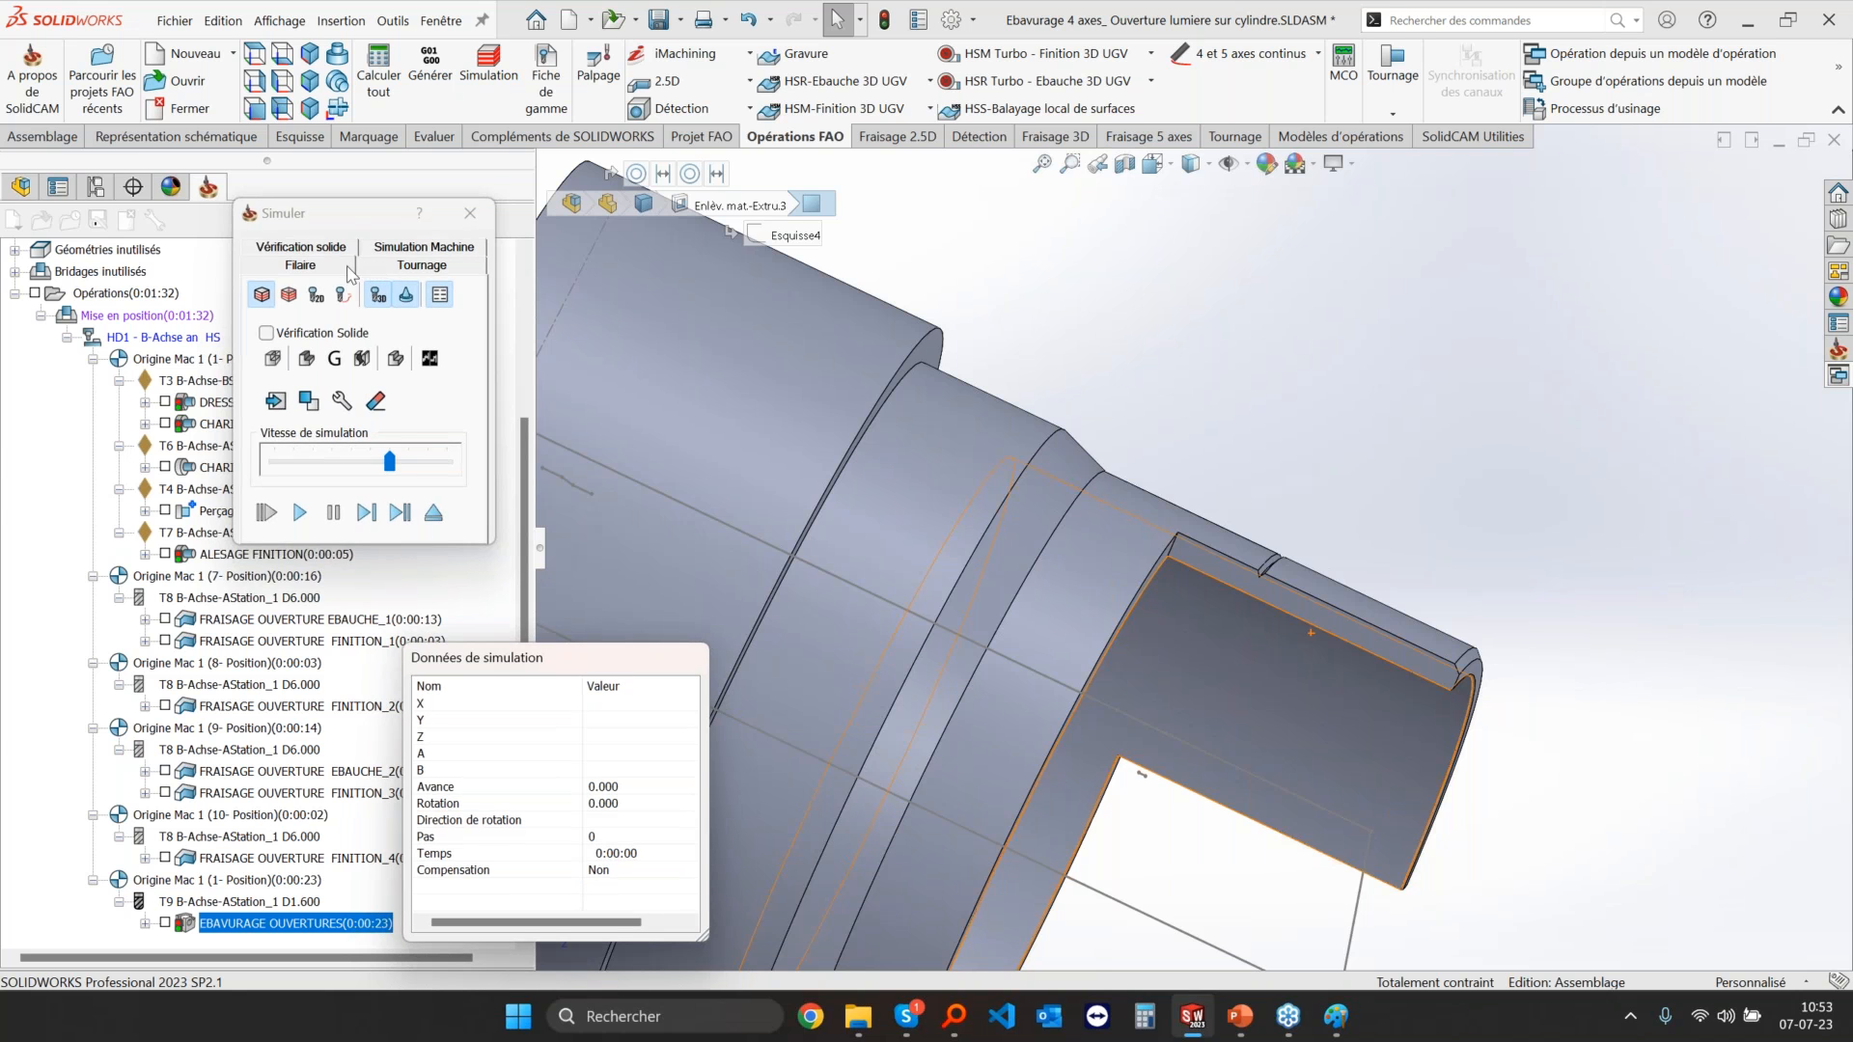
pyautogui.click(329, 254)
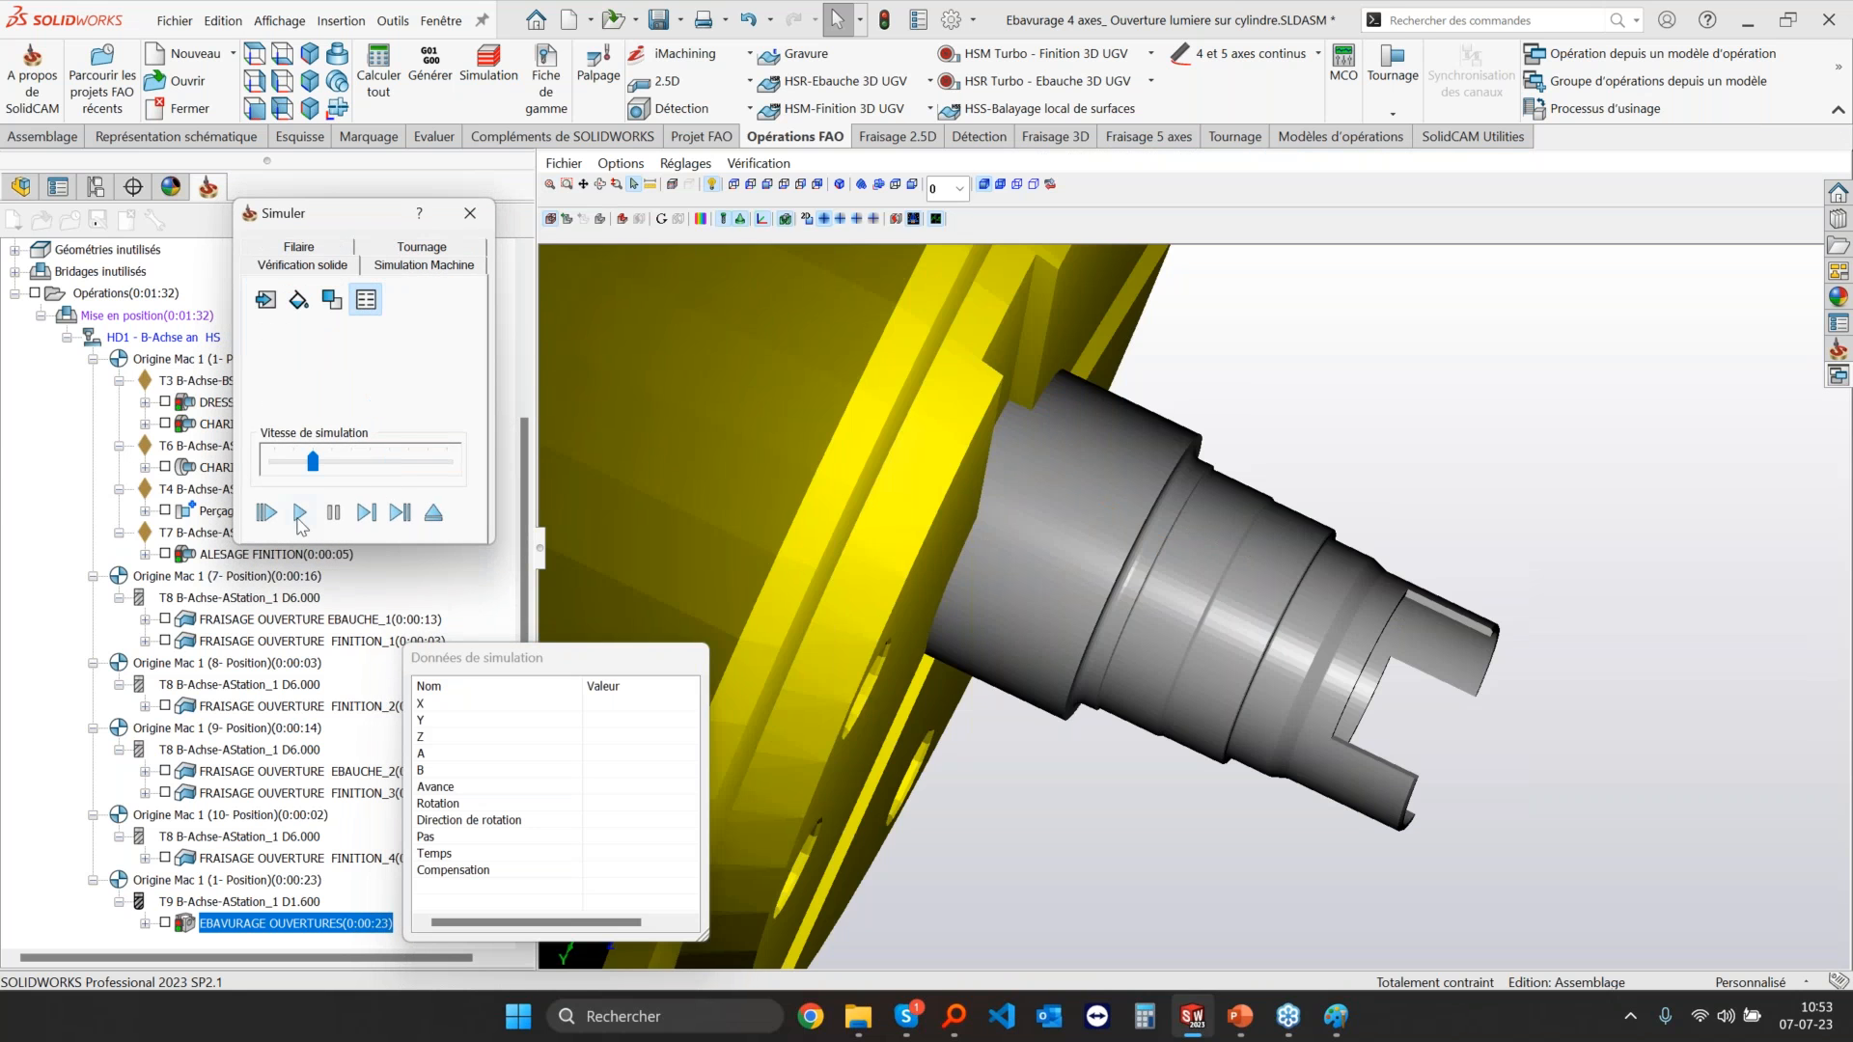
pyautogui.click(300, 512)
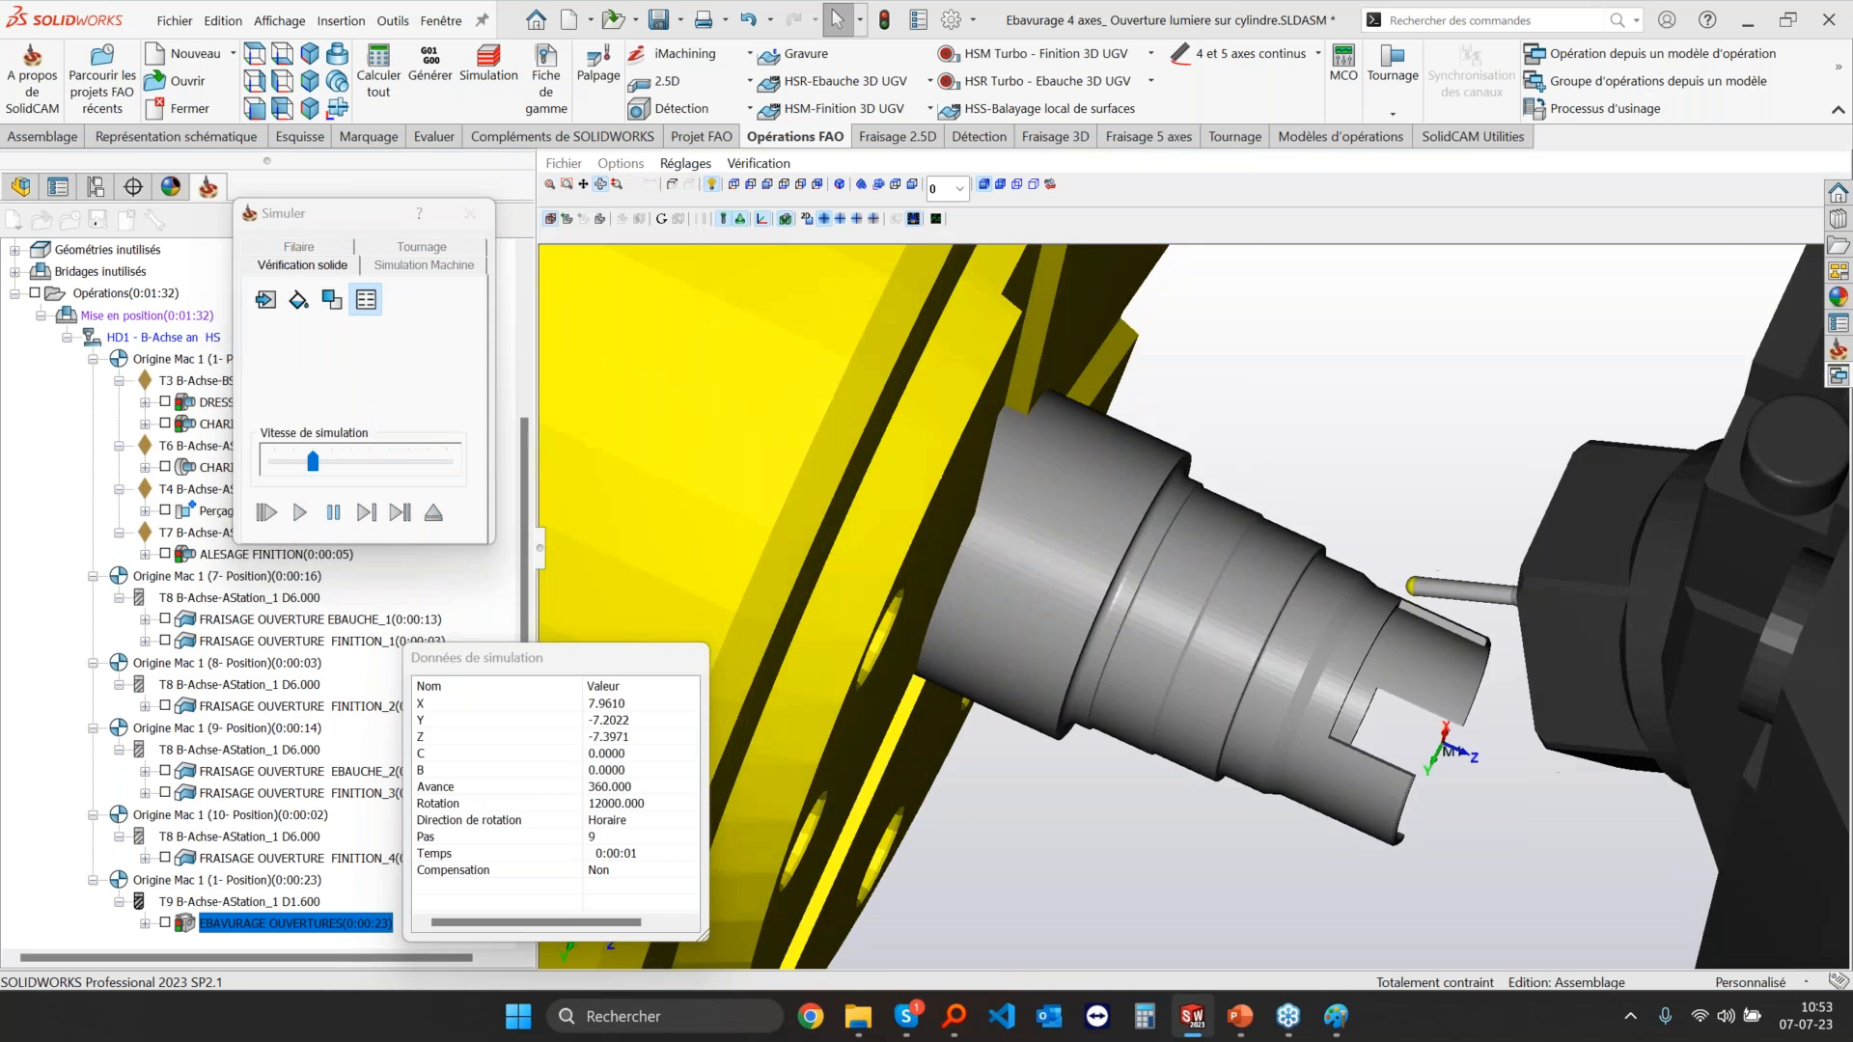
pyautogui.scroll(5, 1366, 695)
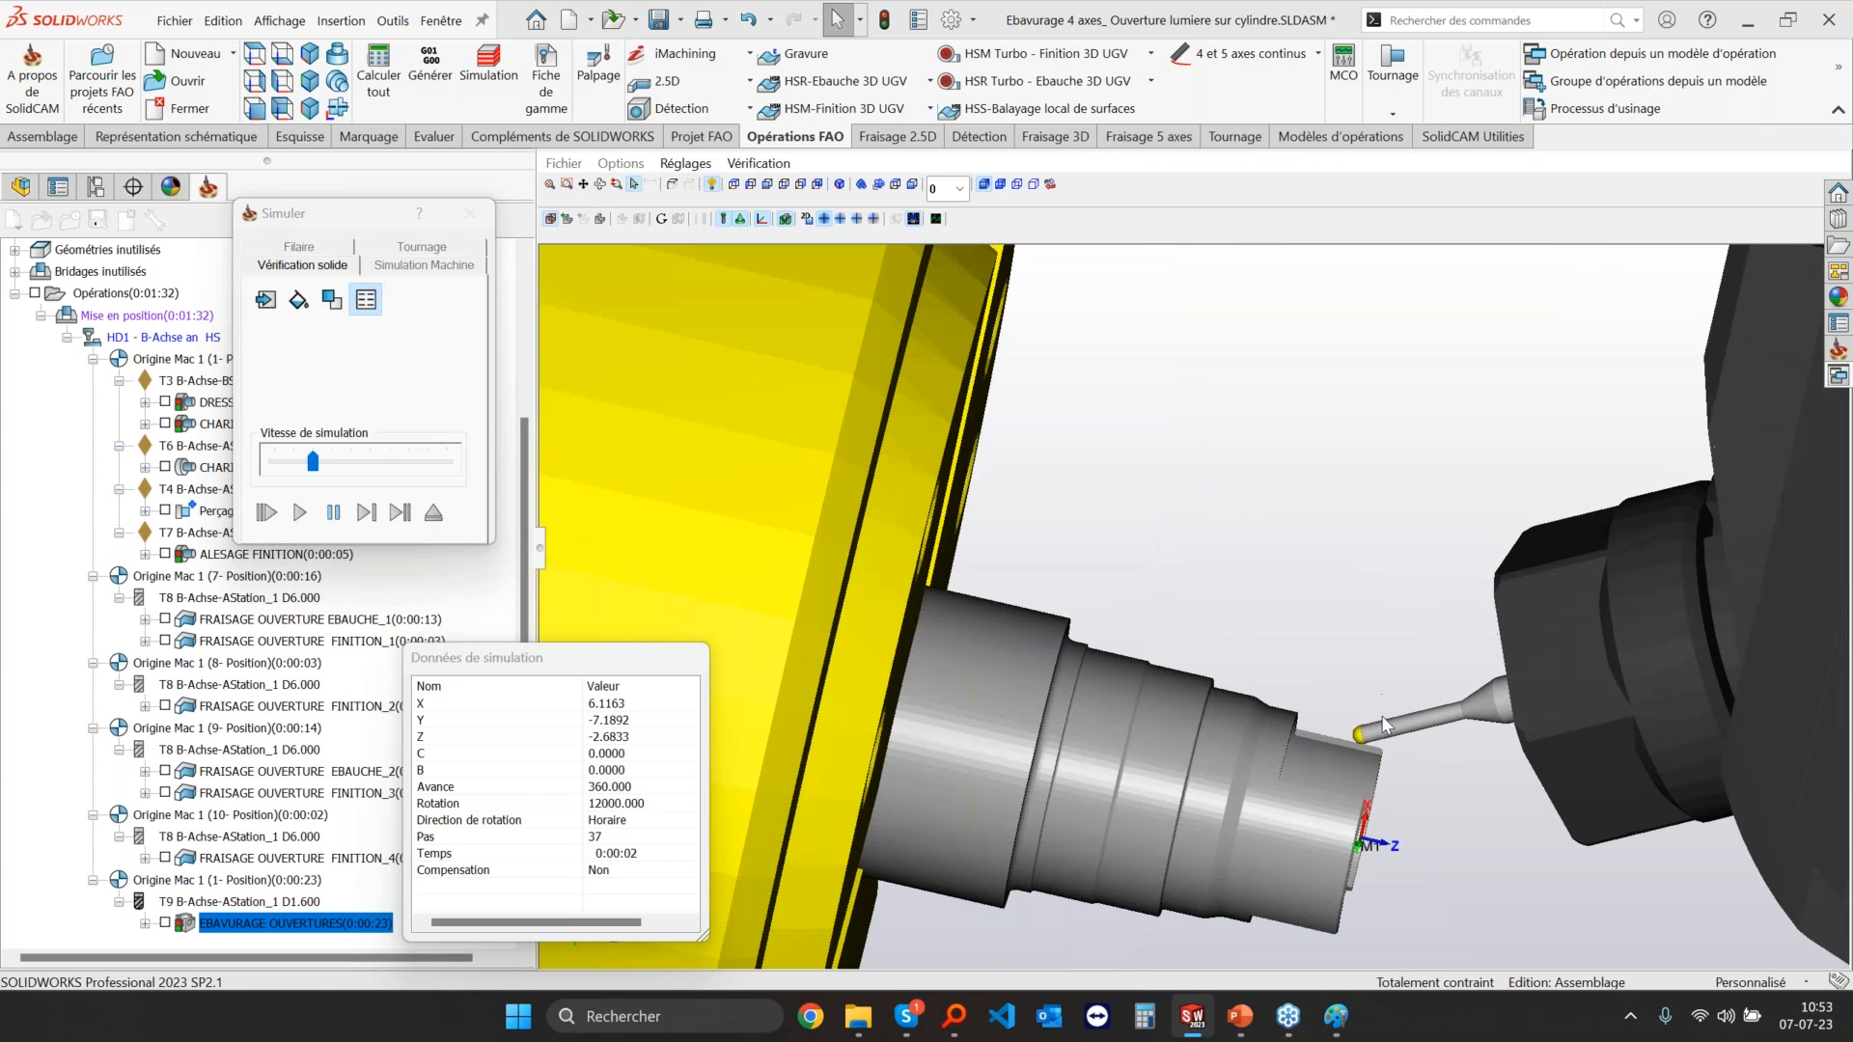
pyautogui.scroll(2, 1370, 756)
pyautogui.scroll(3, 1465, 448)
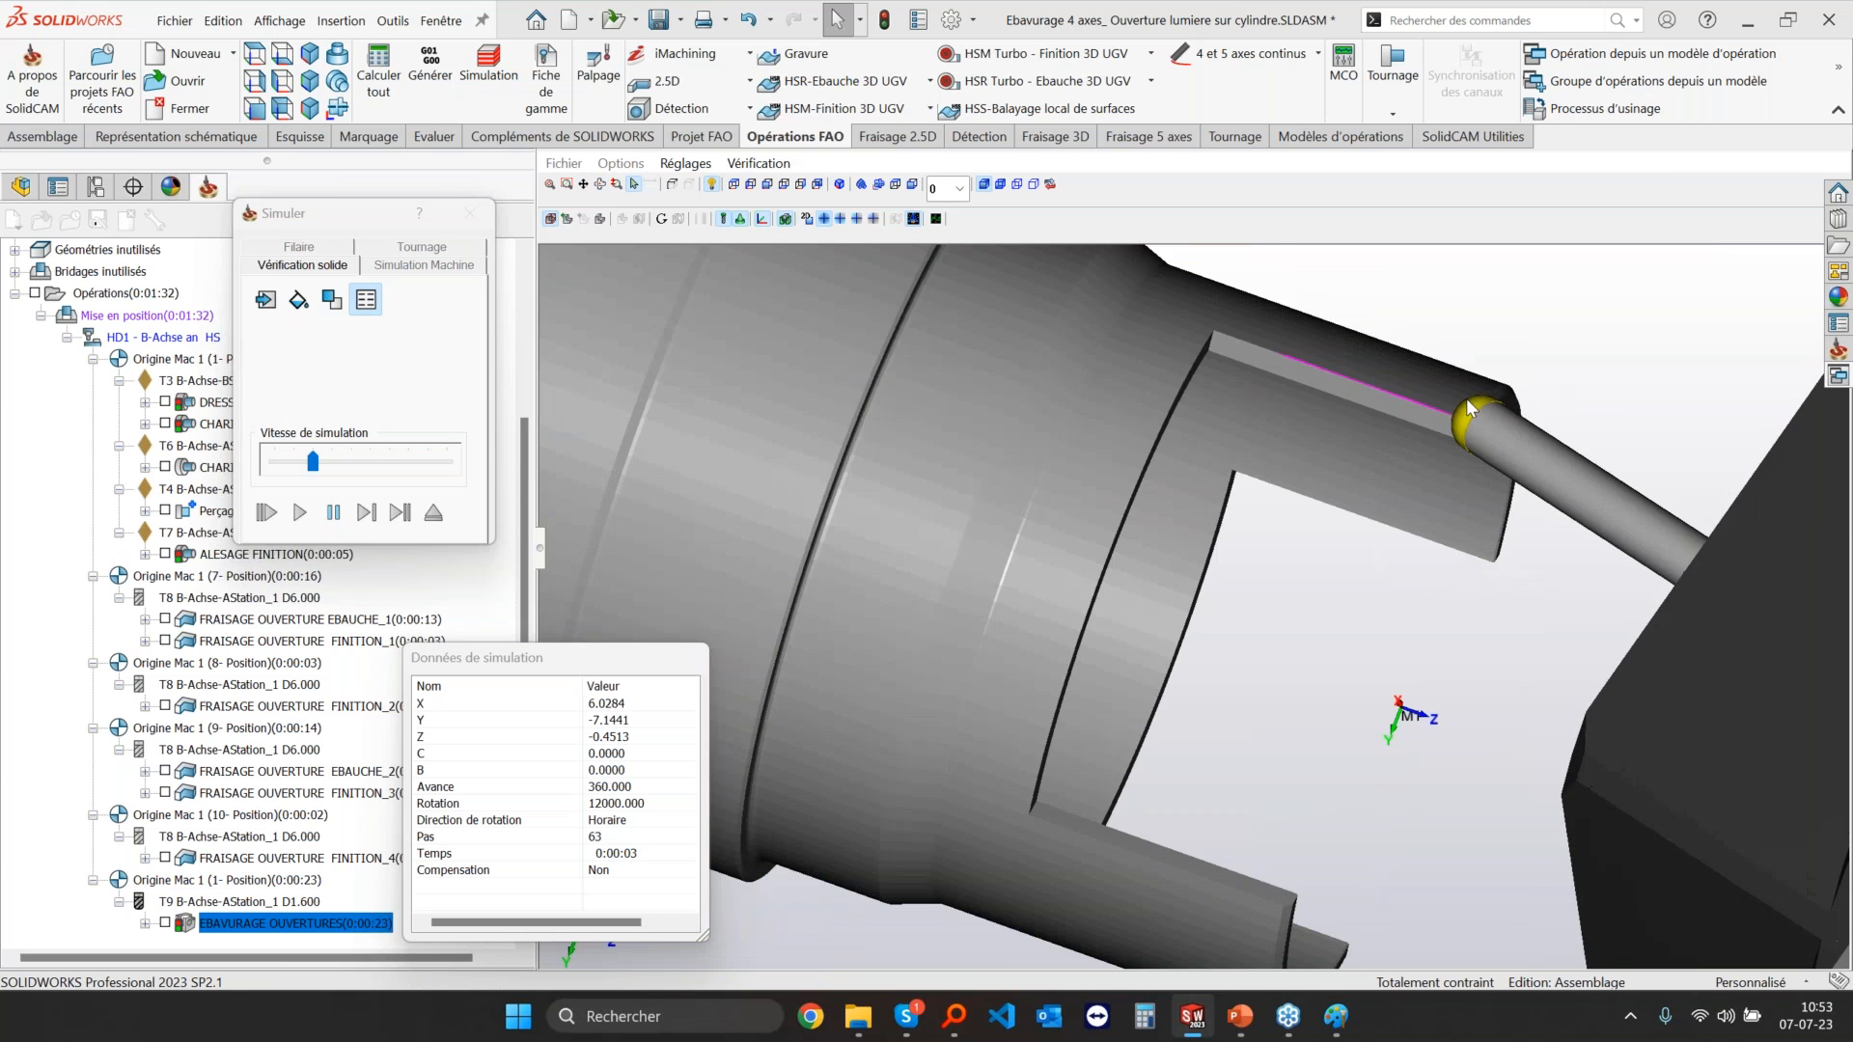
# Step: Speed up the running simulation slightly and inspect the deburred edges of the cylinder's openings from several angles
pyautogui.moveTo(316, 466); pyautogui.dragTo(332, 462)
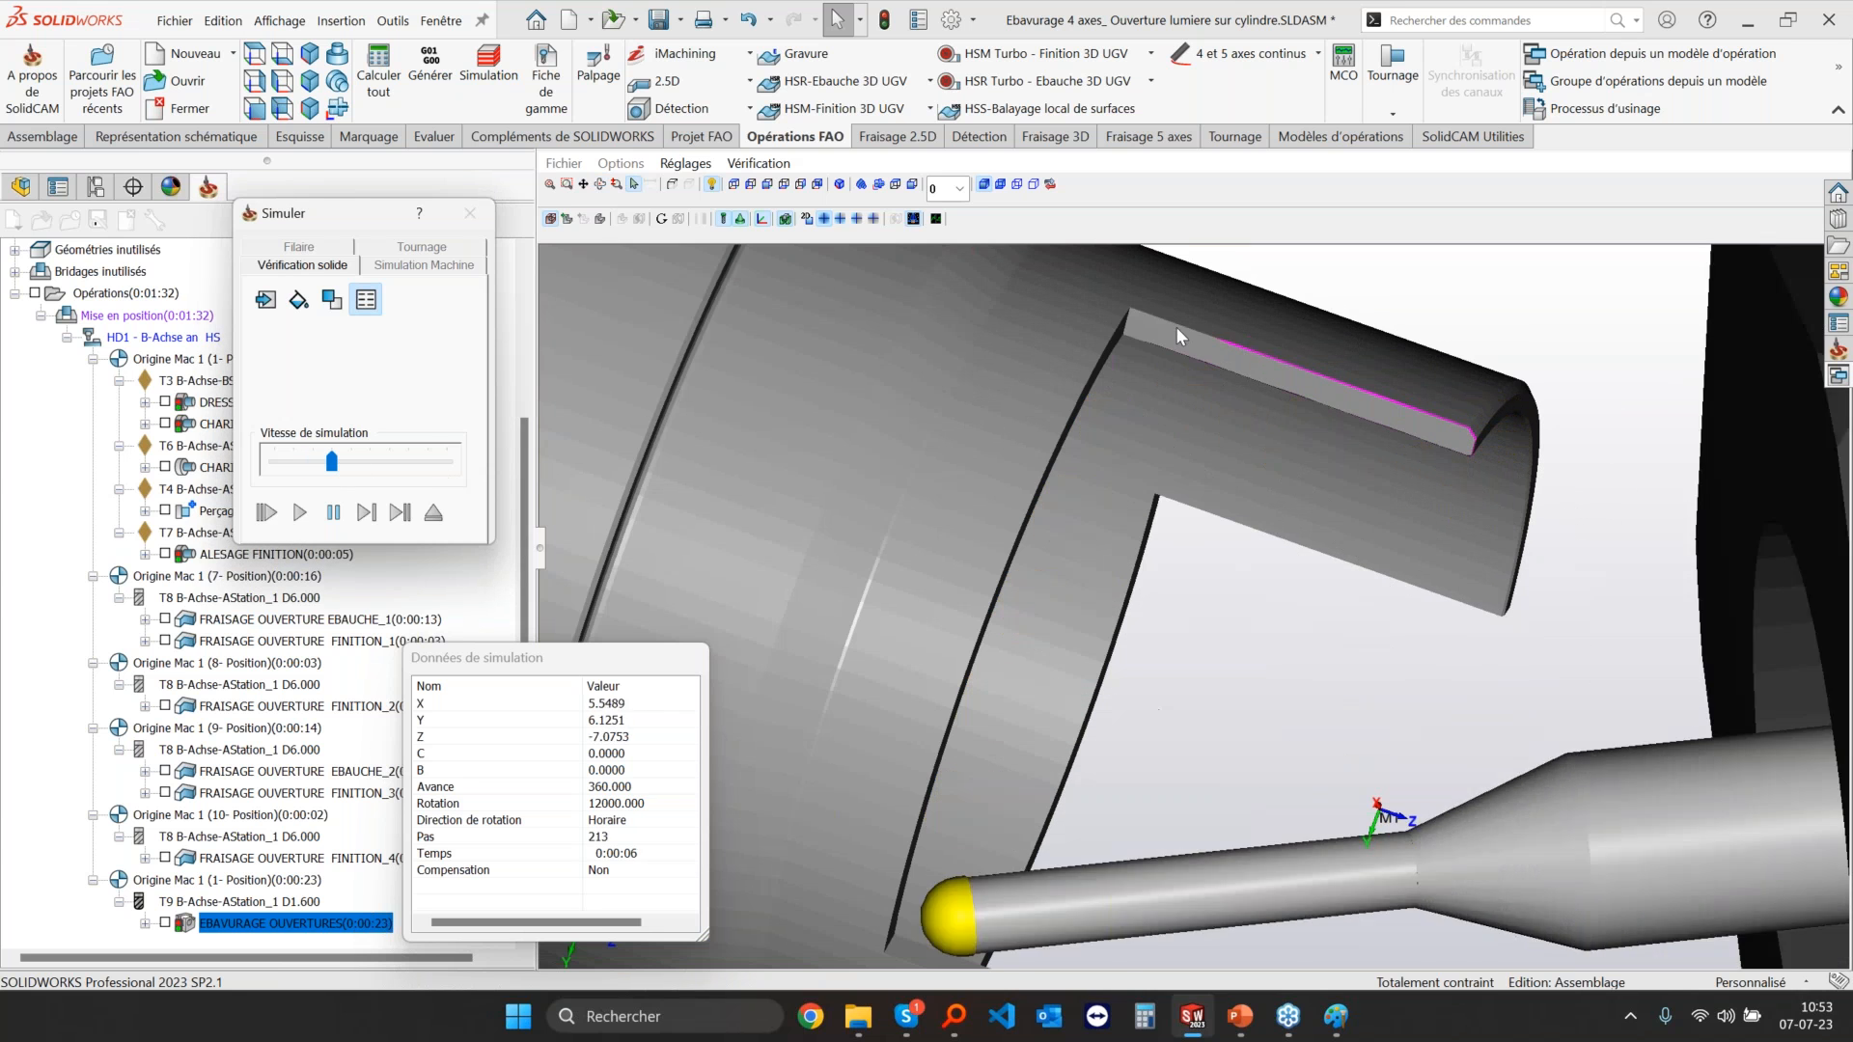
pyautogui.scroll(-3, 1149, 333)
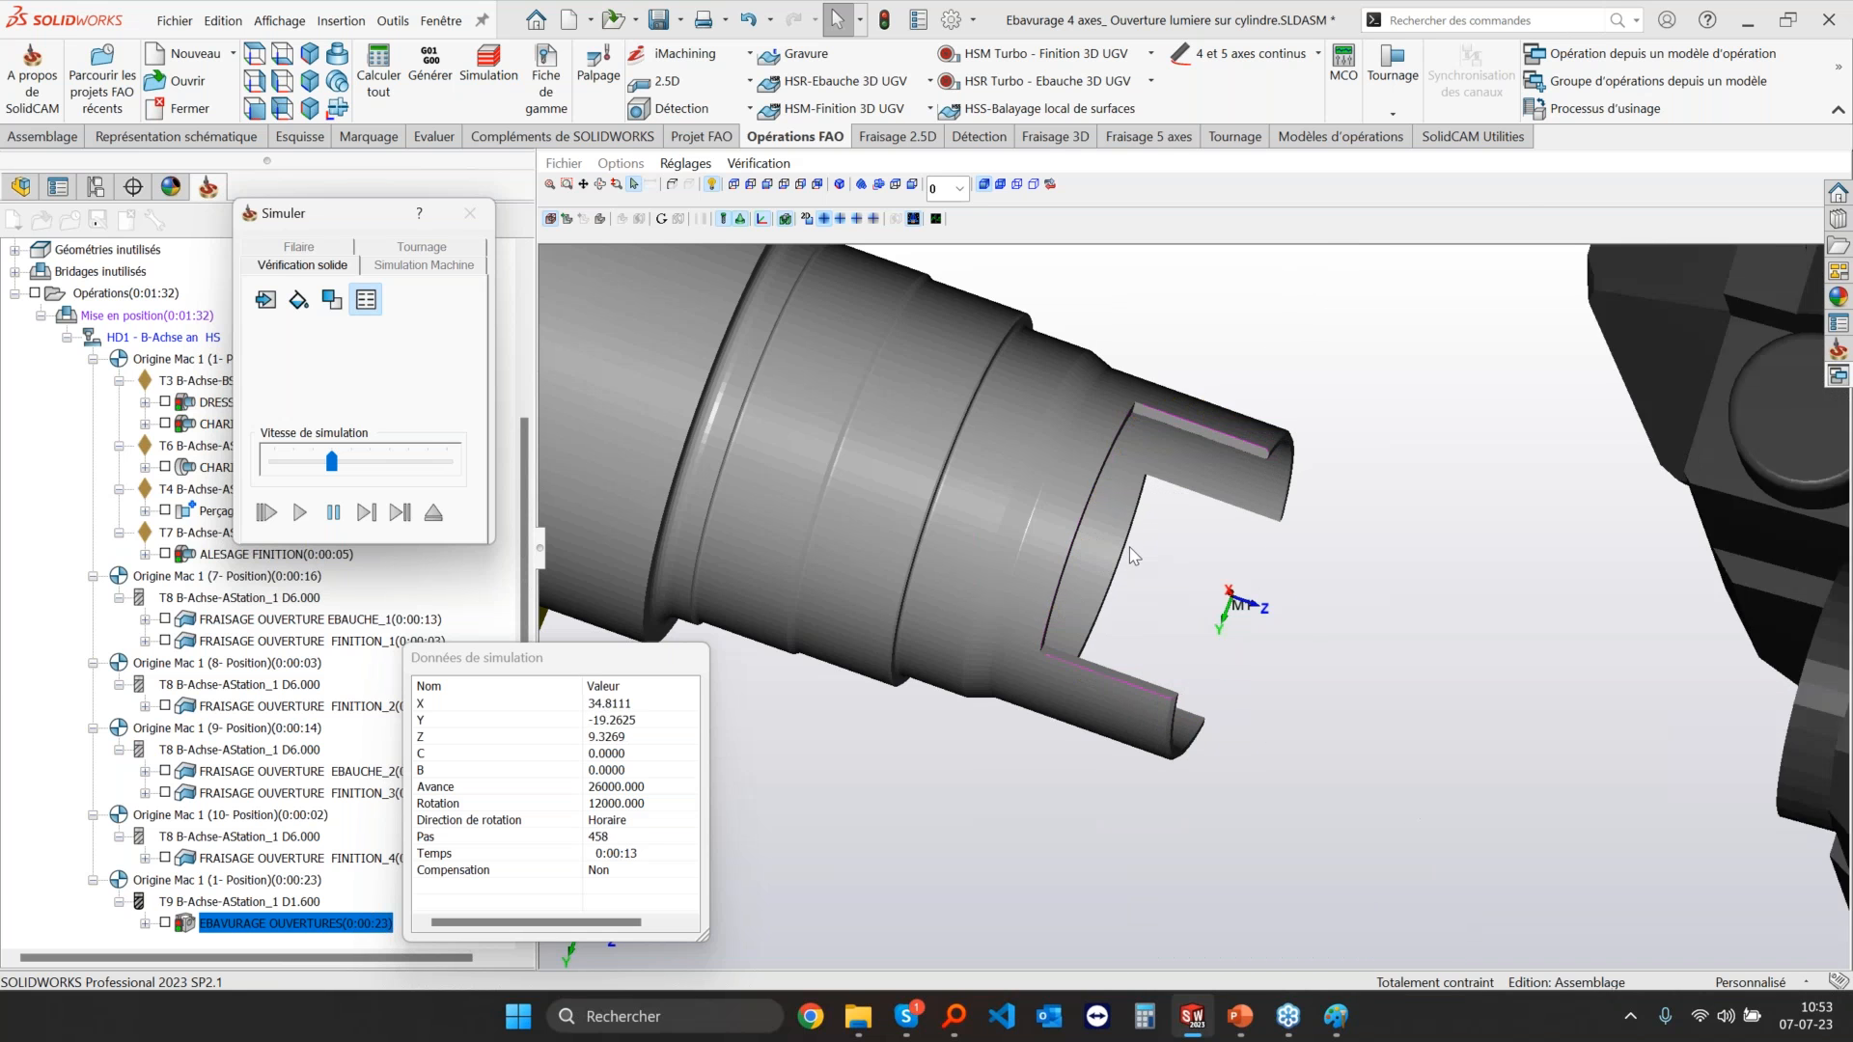
pyautogui.moveTo(1127, 547); pyautogui.dragTo(1129, 567, button='middle')
pyautogui.scroll(3, 1130, 566)
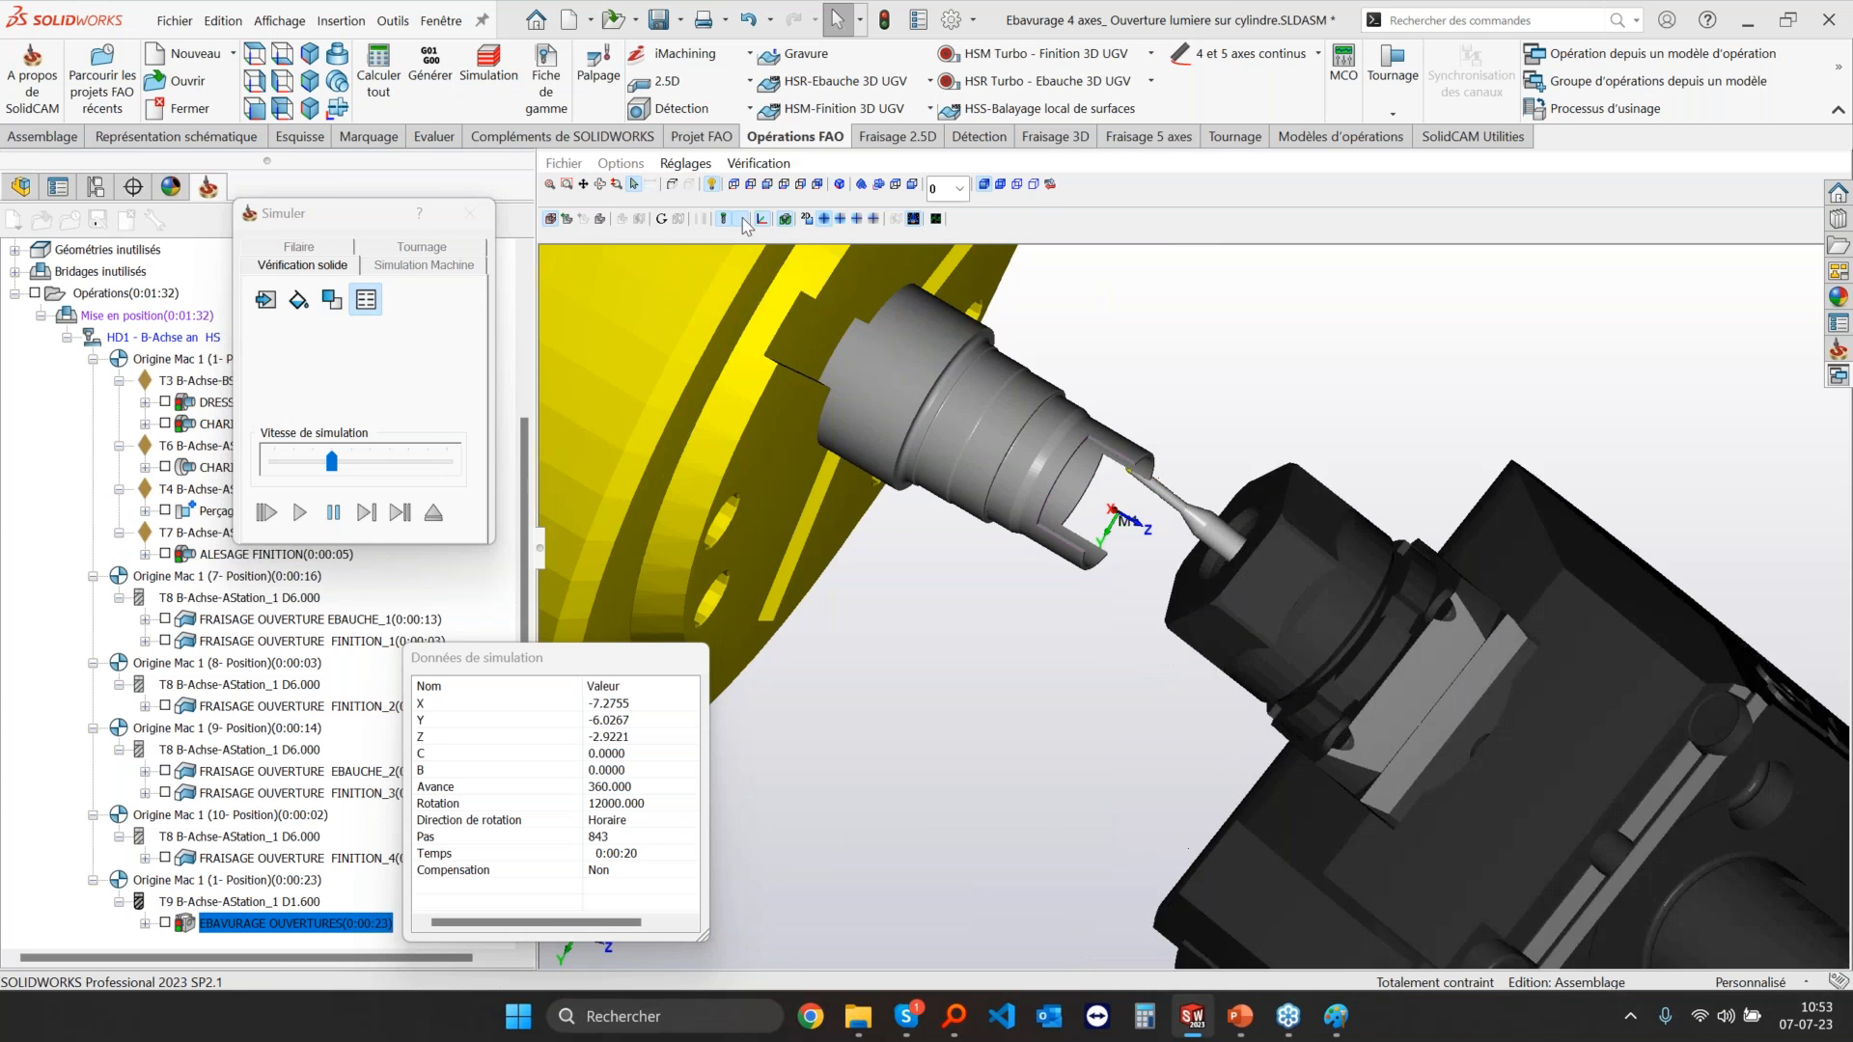
pyautogui.scroll(-5, 1057, 448)
pyautogui.scroll(-5, 1263, 430)
pyautogui.scroll(3, 1058, 431)
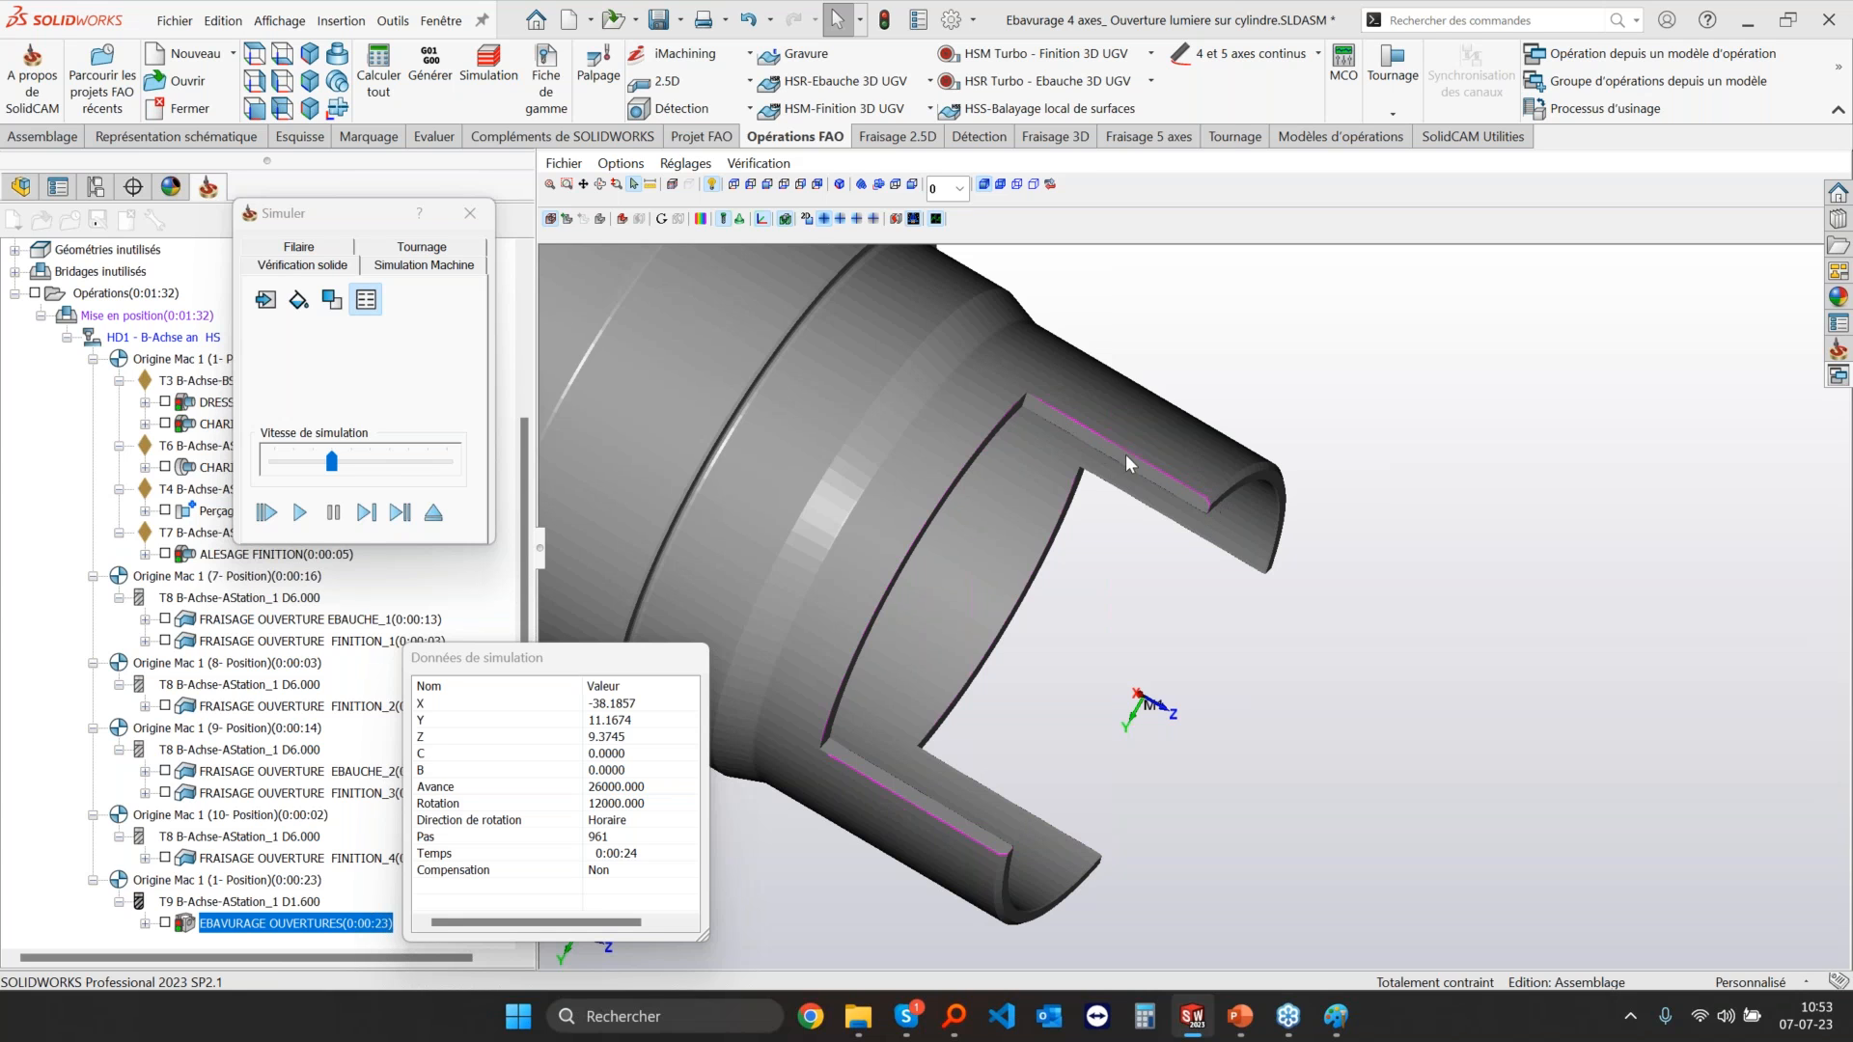
pyautogui.click(1238, 60)
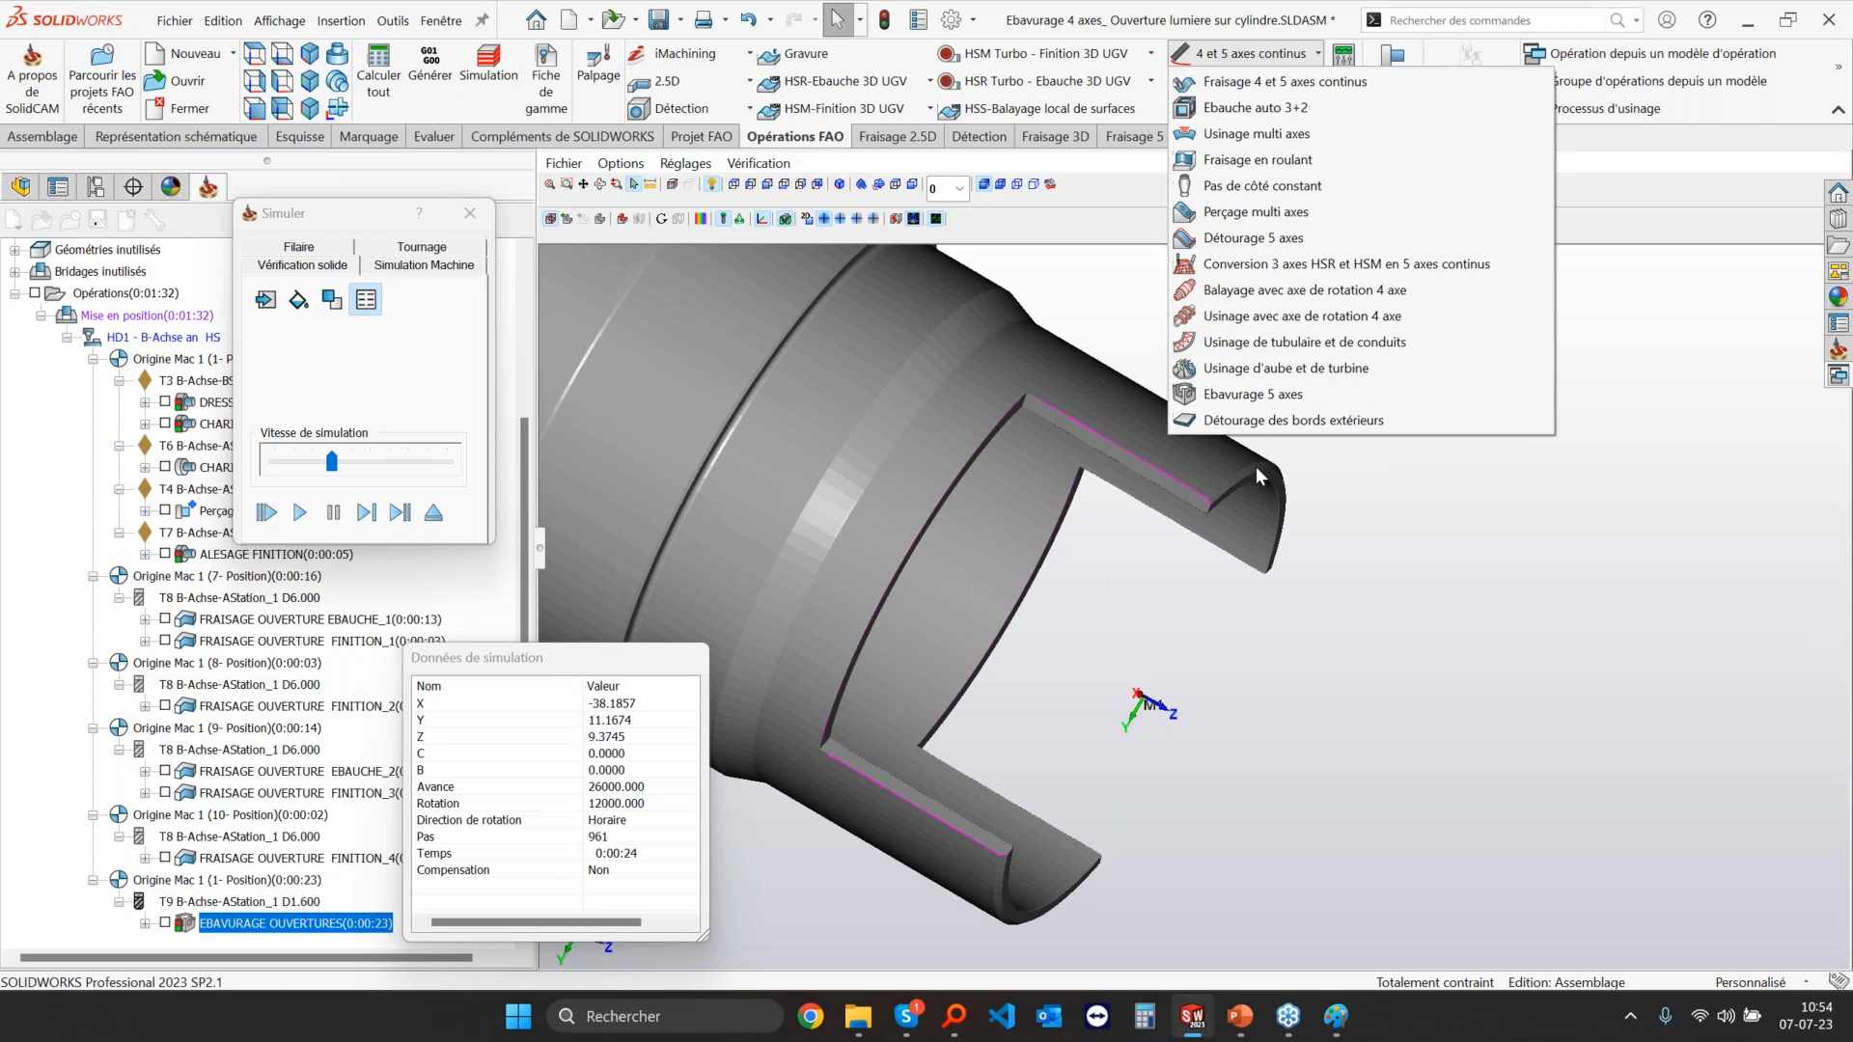
pyautogui.click(1541, 563)
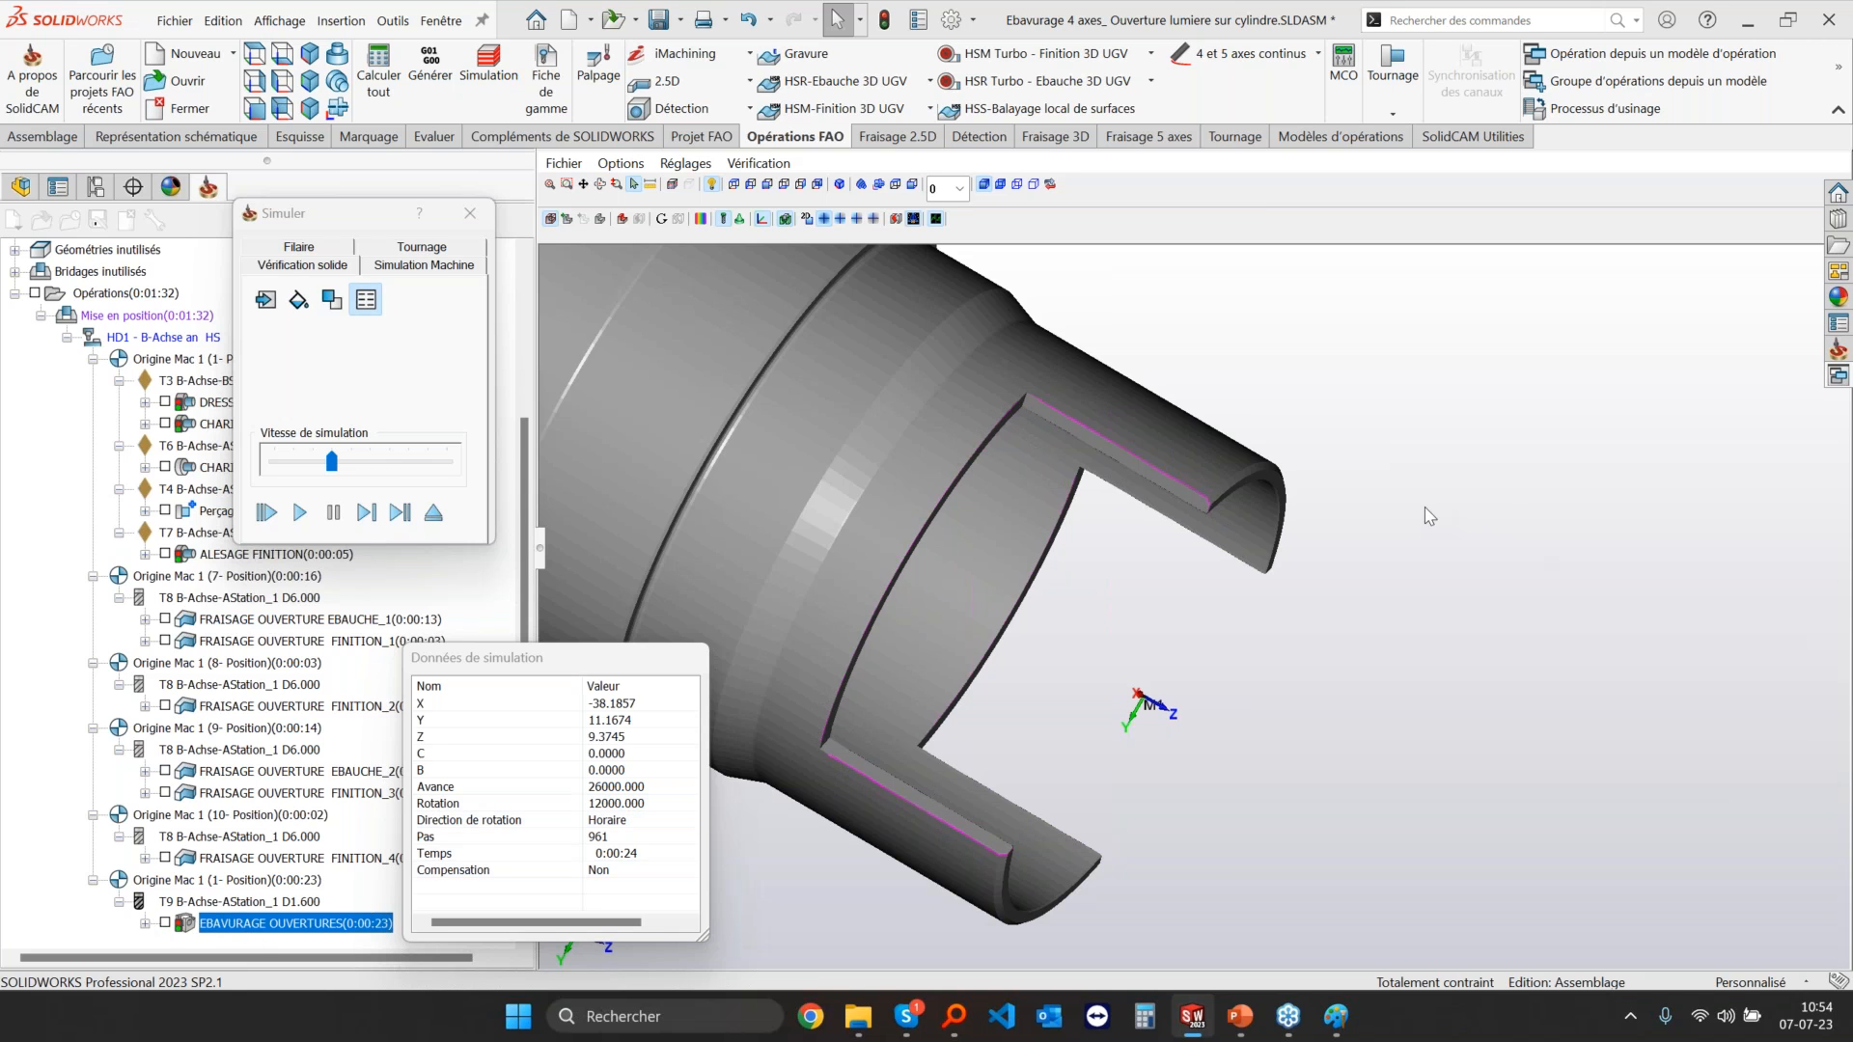
# Step: Replay the solid verification at a much higher speed, and leave both the simulation and the deburring operation
pyautogui.click(299, 521)
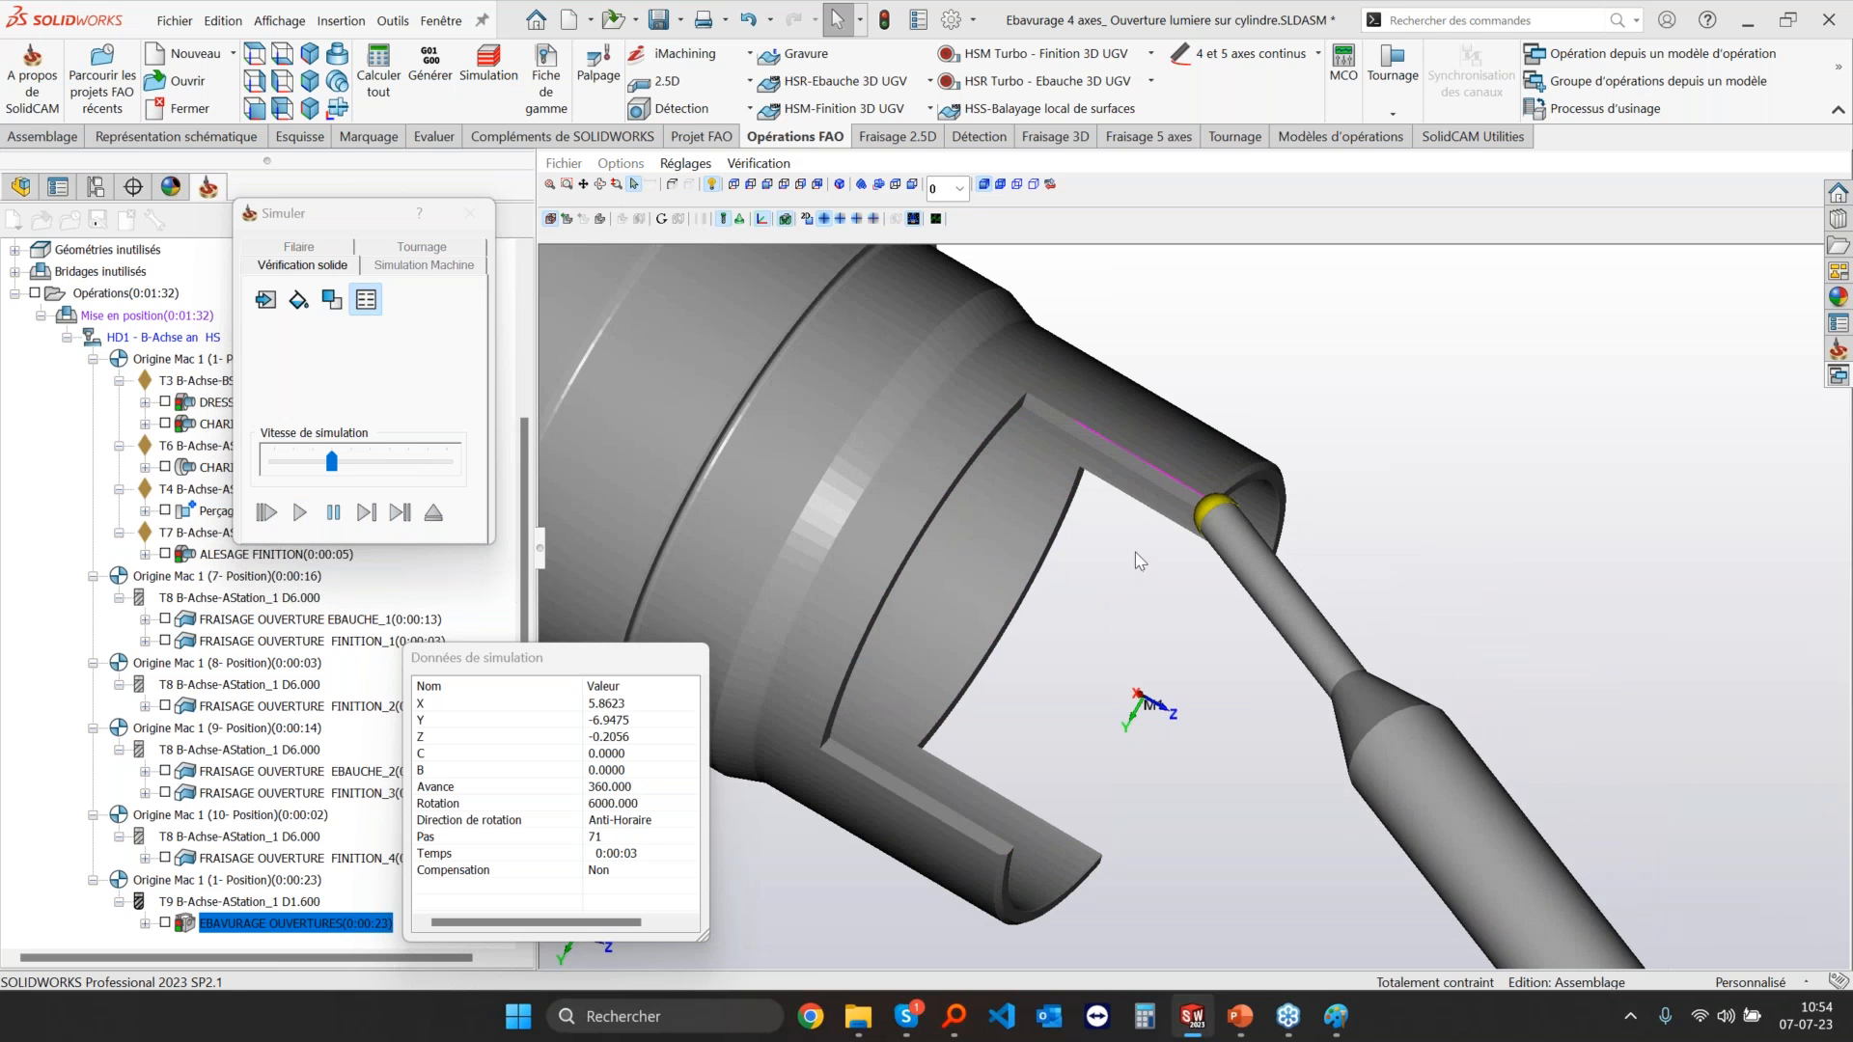
pyautogui.moveTo(332, 463); pyautogui.dragTo(428, 463)
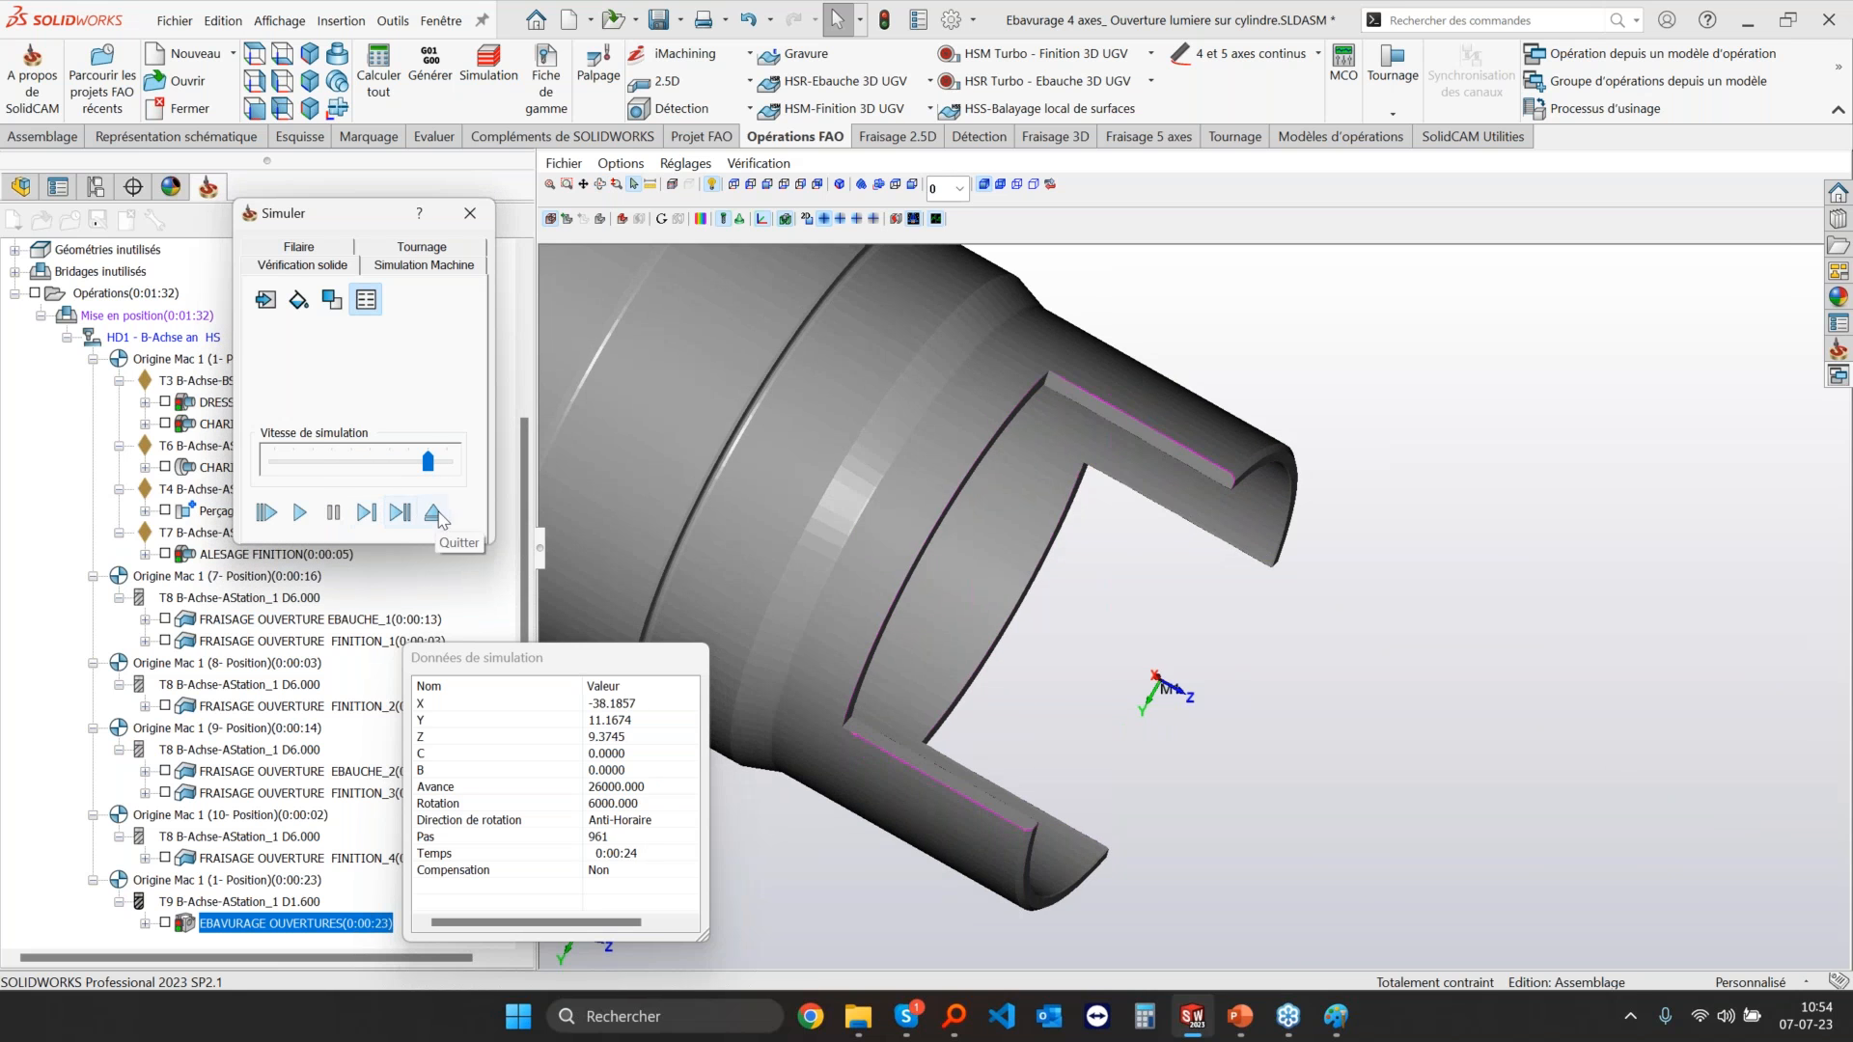
pyautogui.click(433, 512)
pyautogui.click(1091, 766)
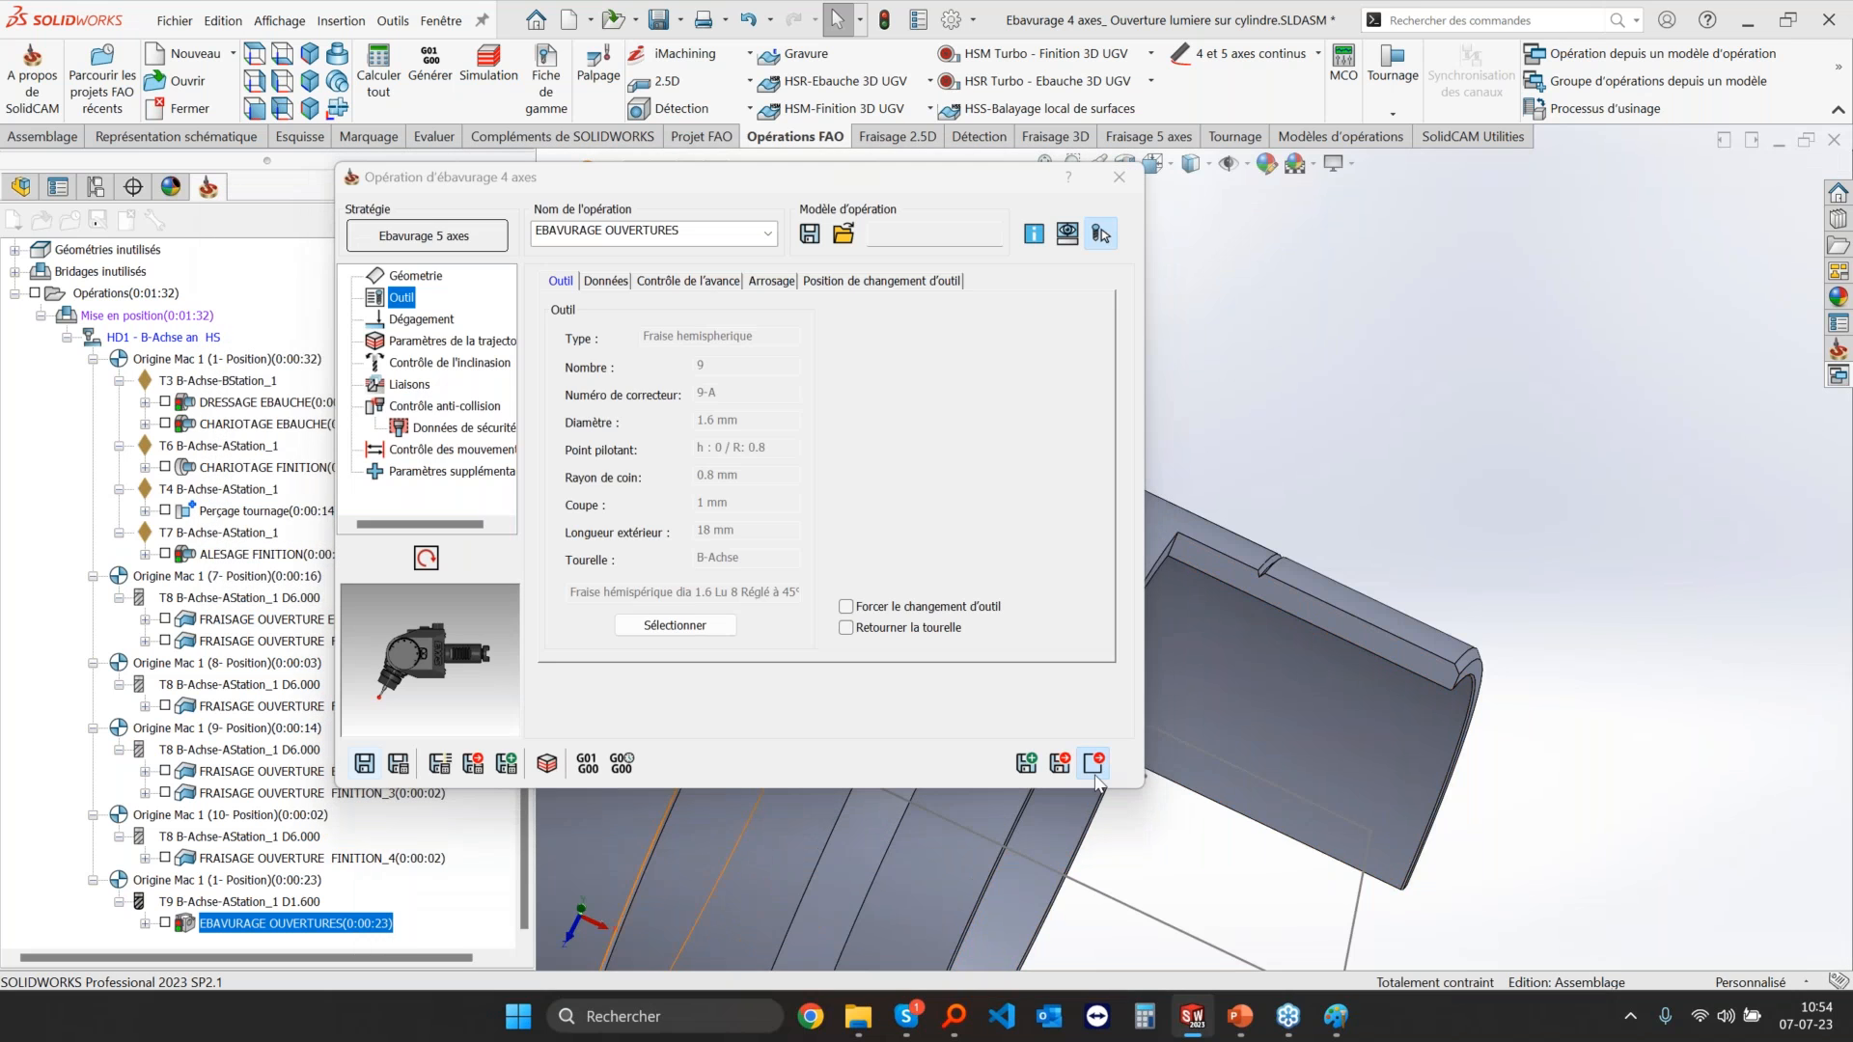
# Step: Switch to File Explorer and open the image Ebavurage 5x.png from the Webinar Ebavurage multi-axes\Cas d'application folder
pyautogui.click(858, 1016)
pyautogui.click(871, 1021)
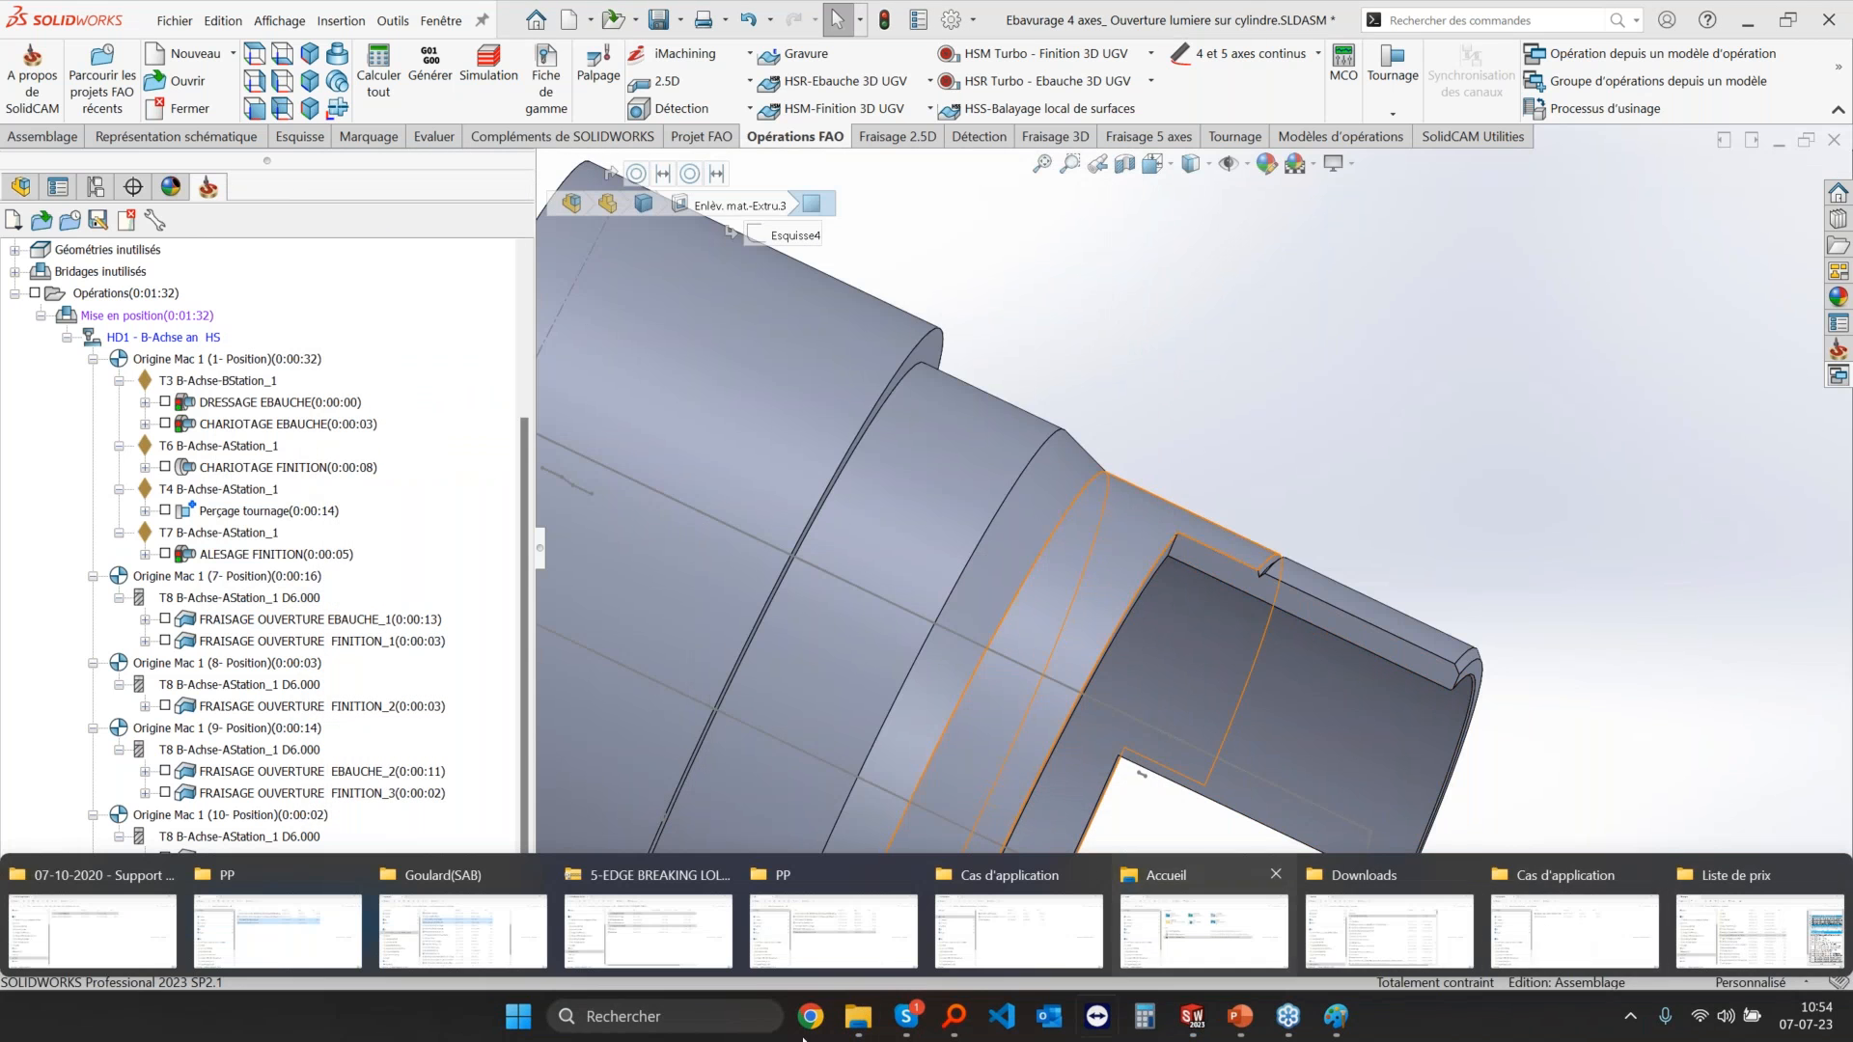
pyautogui.rightClick(858, 1025)
pyautogui.click(858, 1024)
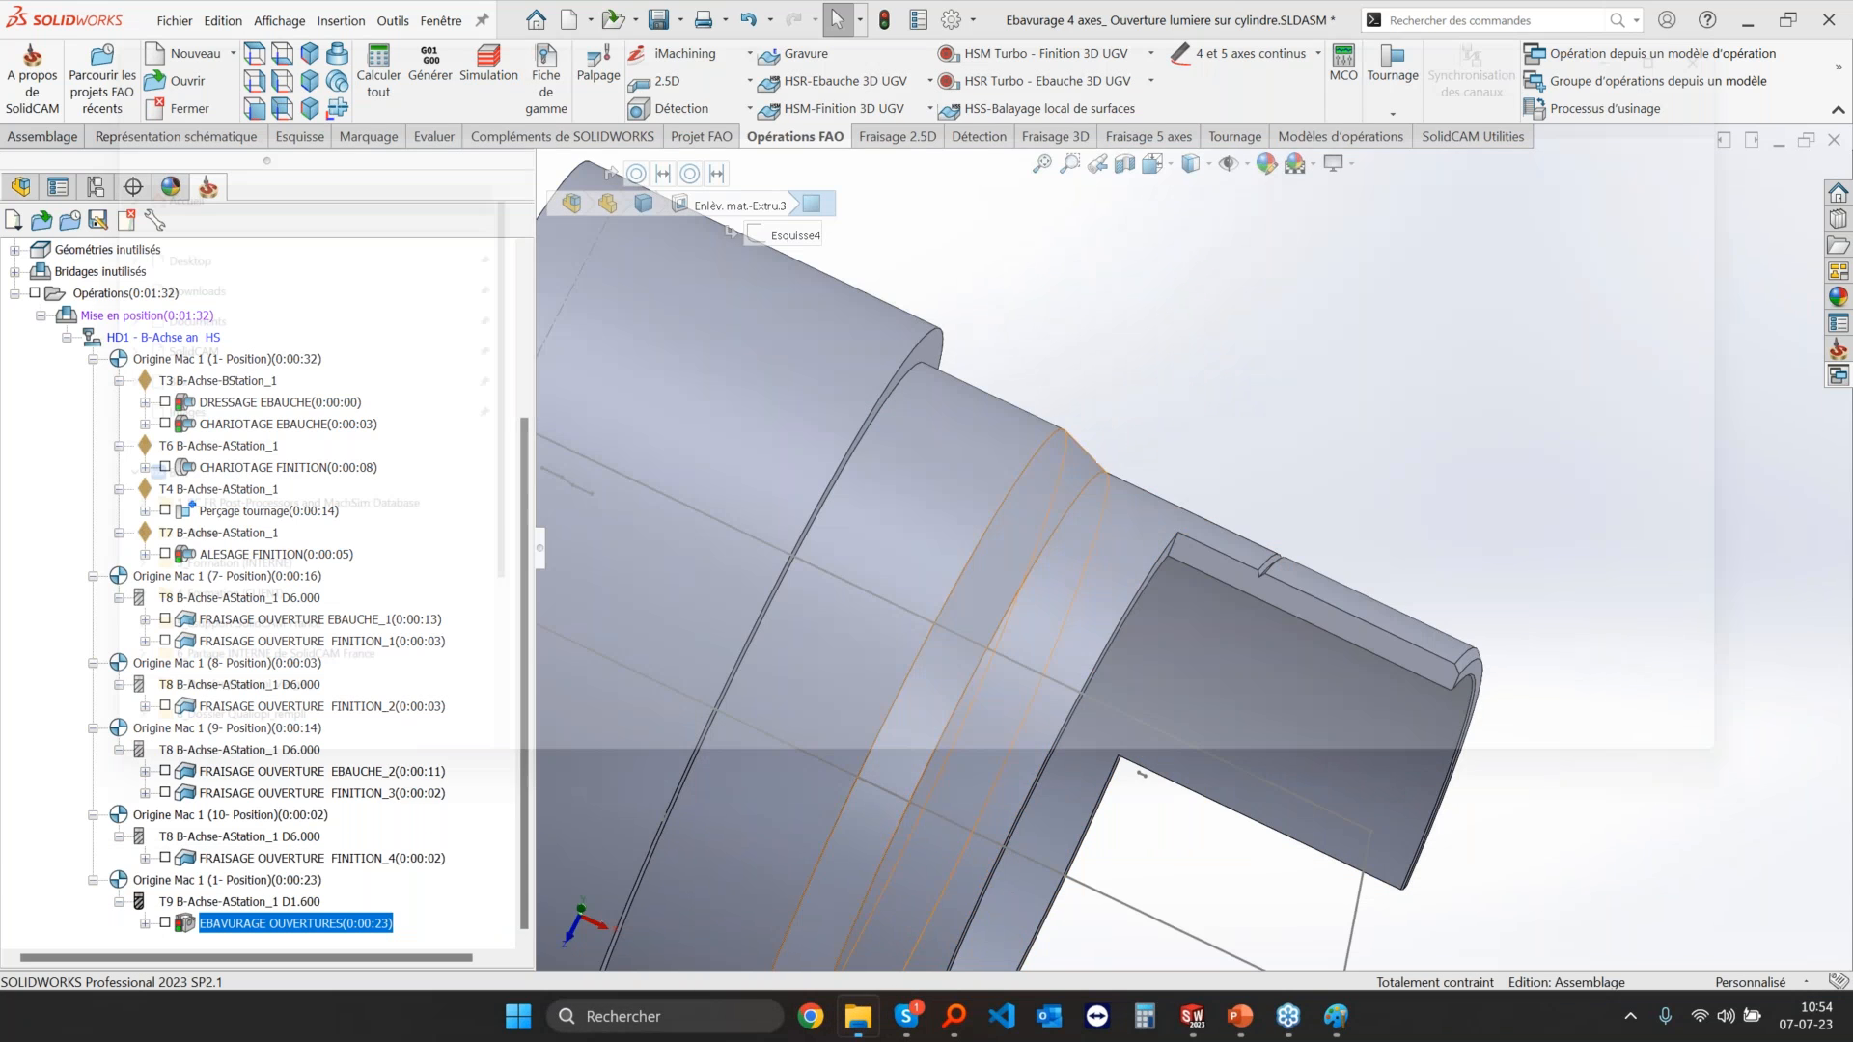
pyautogui.doubleClick(637, 246)
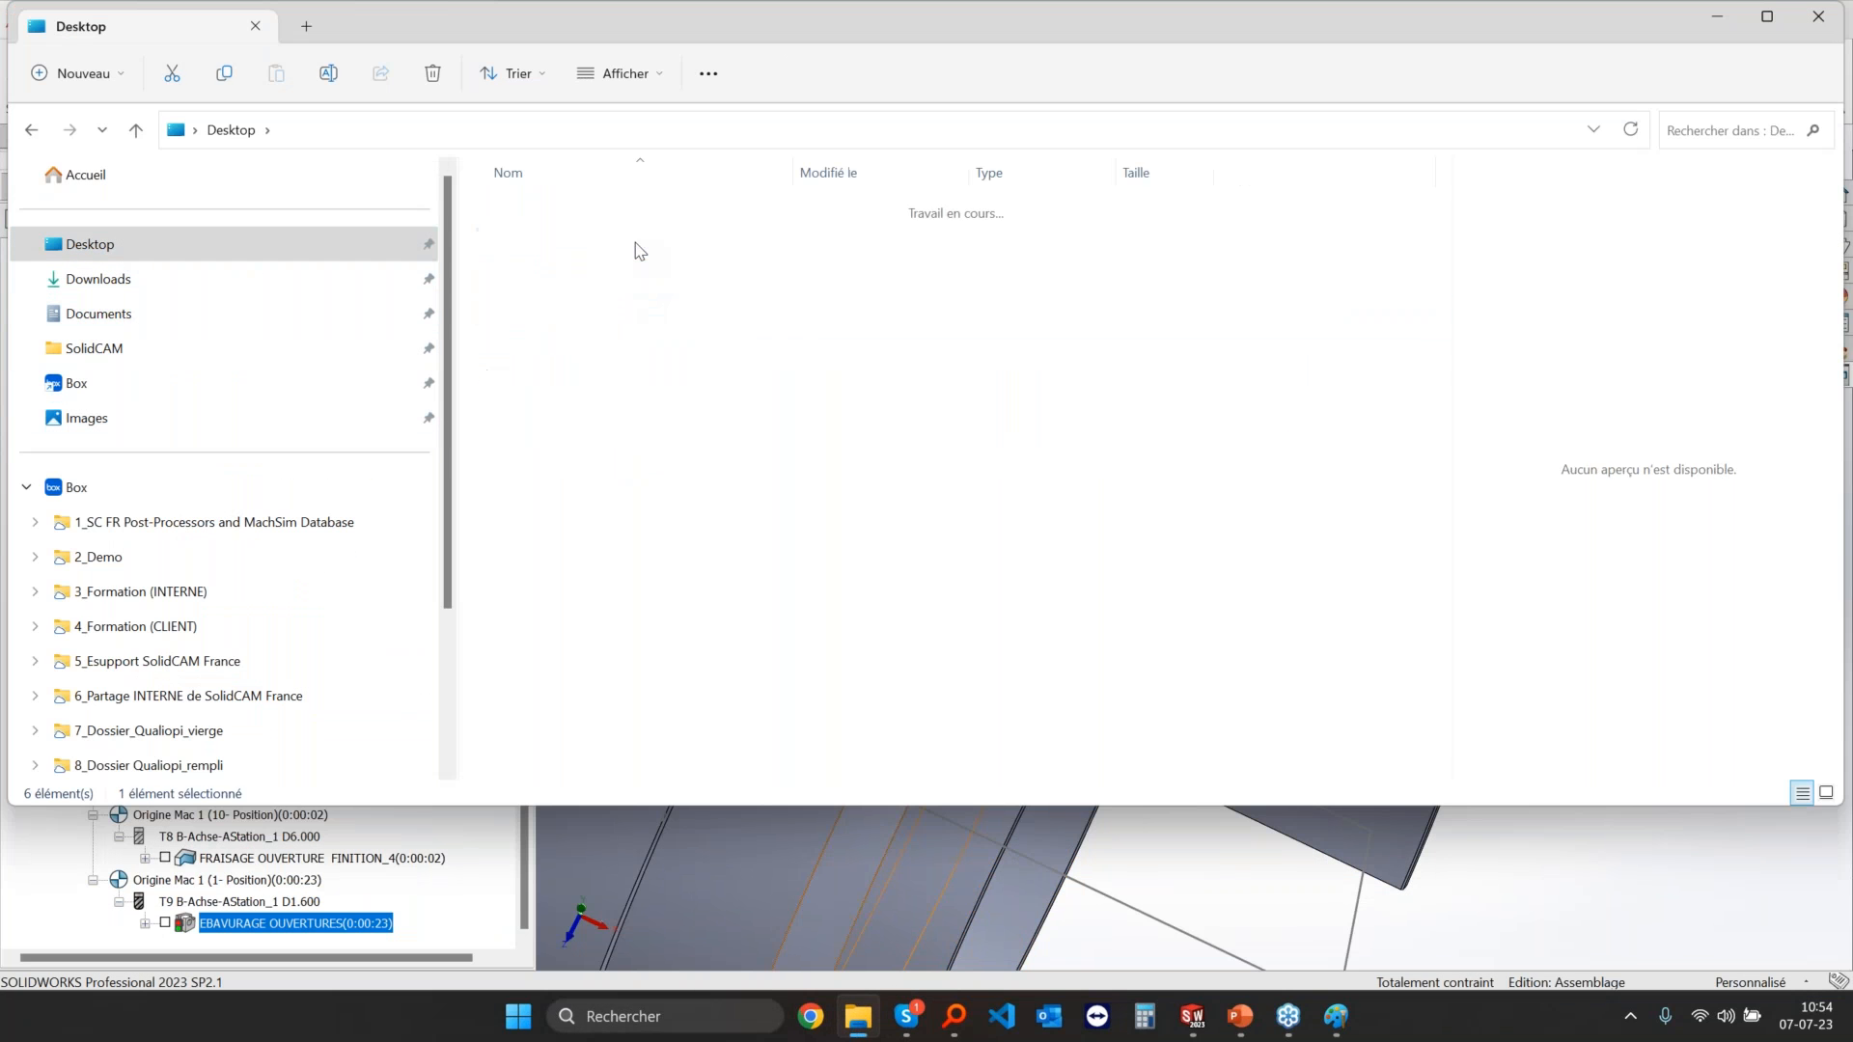
pyautogui.doubleClick(582, 211)
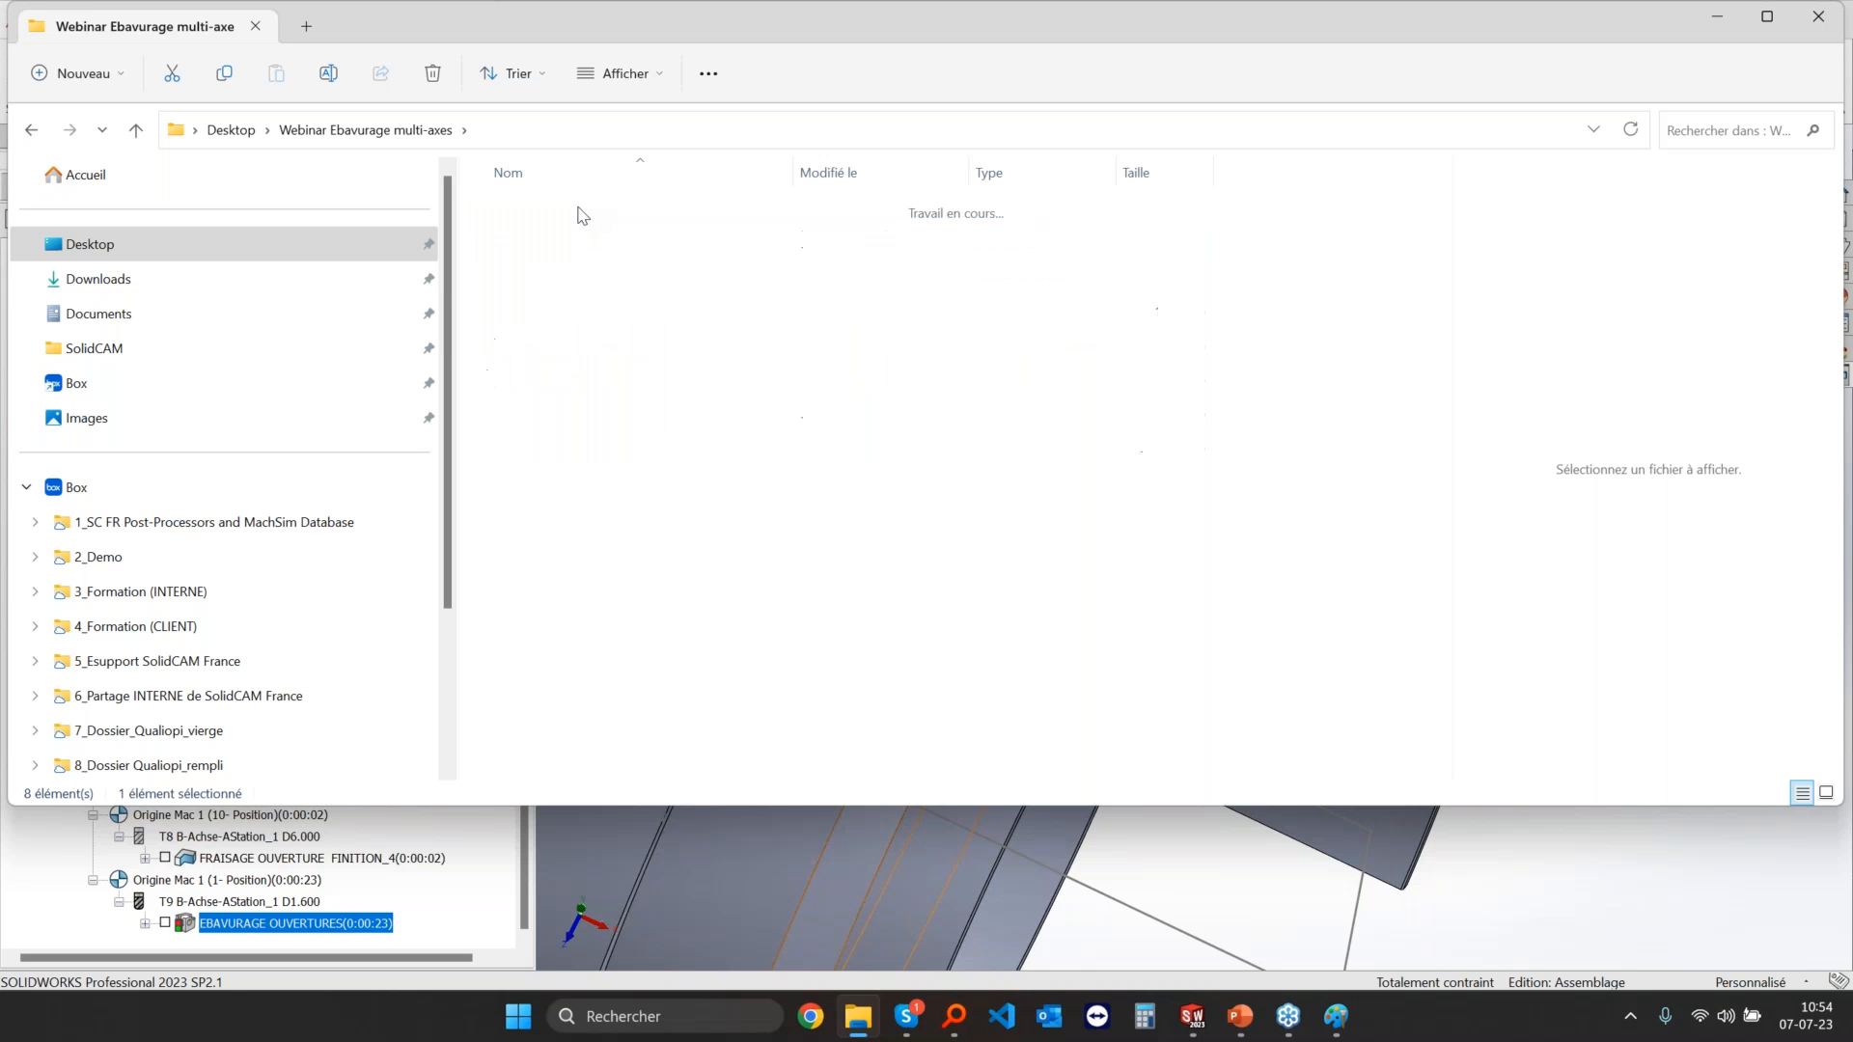
pyautogui.click(530, 250)
pyautogui.doubleClick(536, 244)
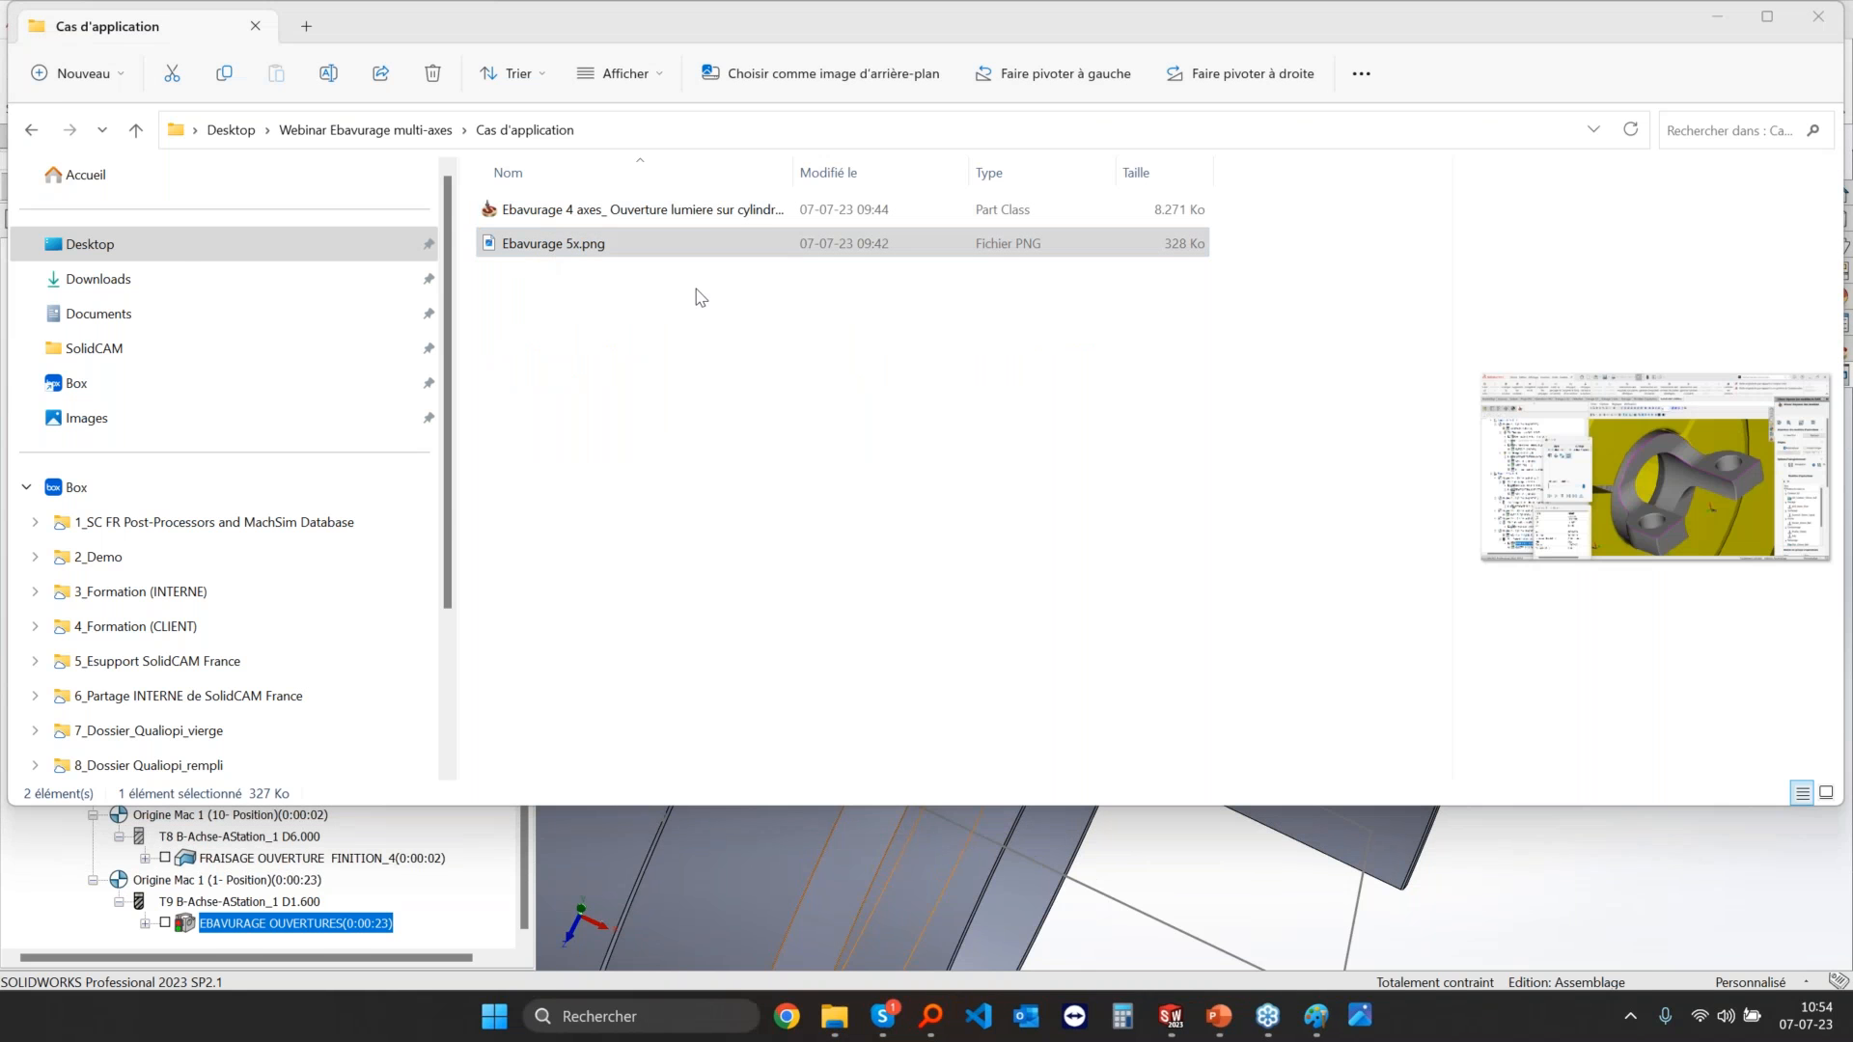
# Step: Examine the magenta deburred edges of the part in the image, close it and return to the cylinder model in SOLIDWORKS
pyautogui.scroll(3, 695, 287)
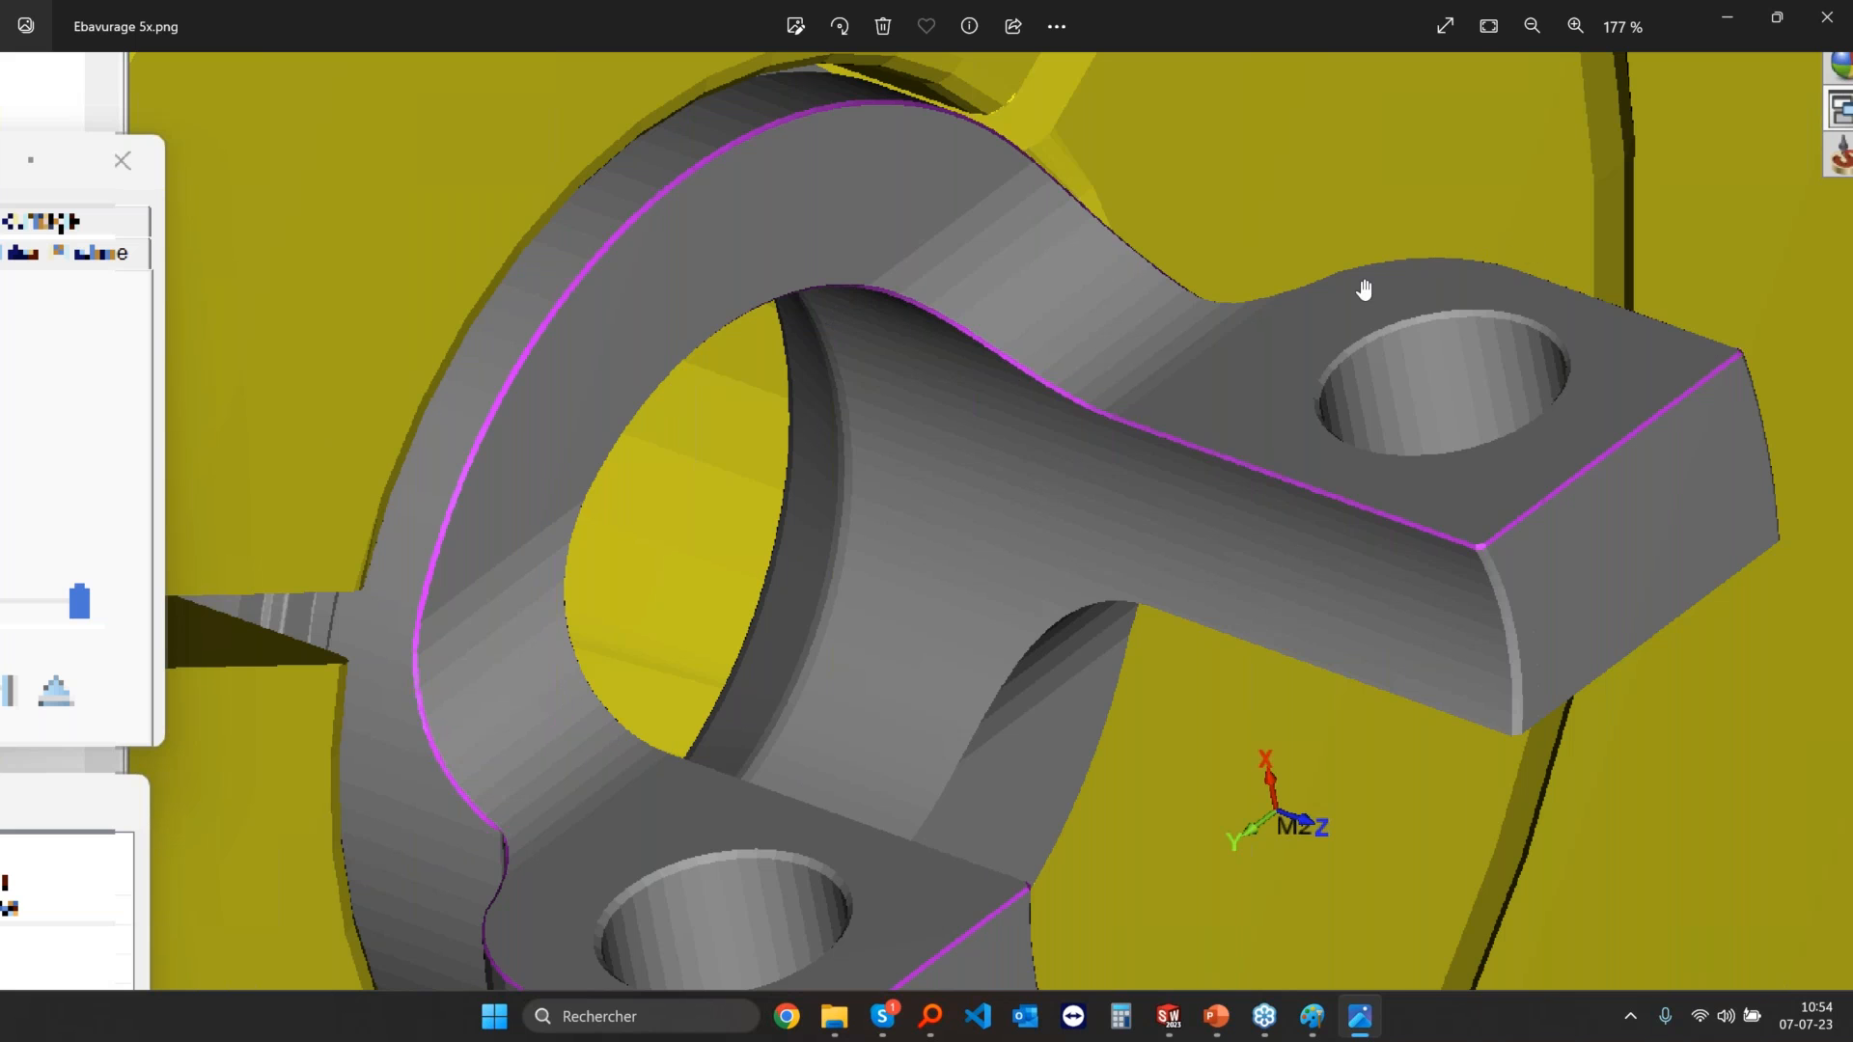
pyautogui.scroll(-3, 566, 809)
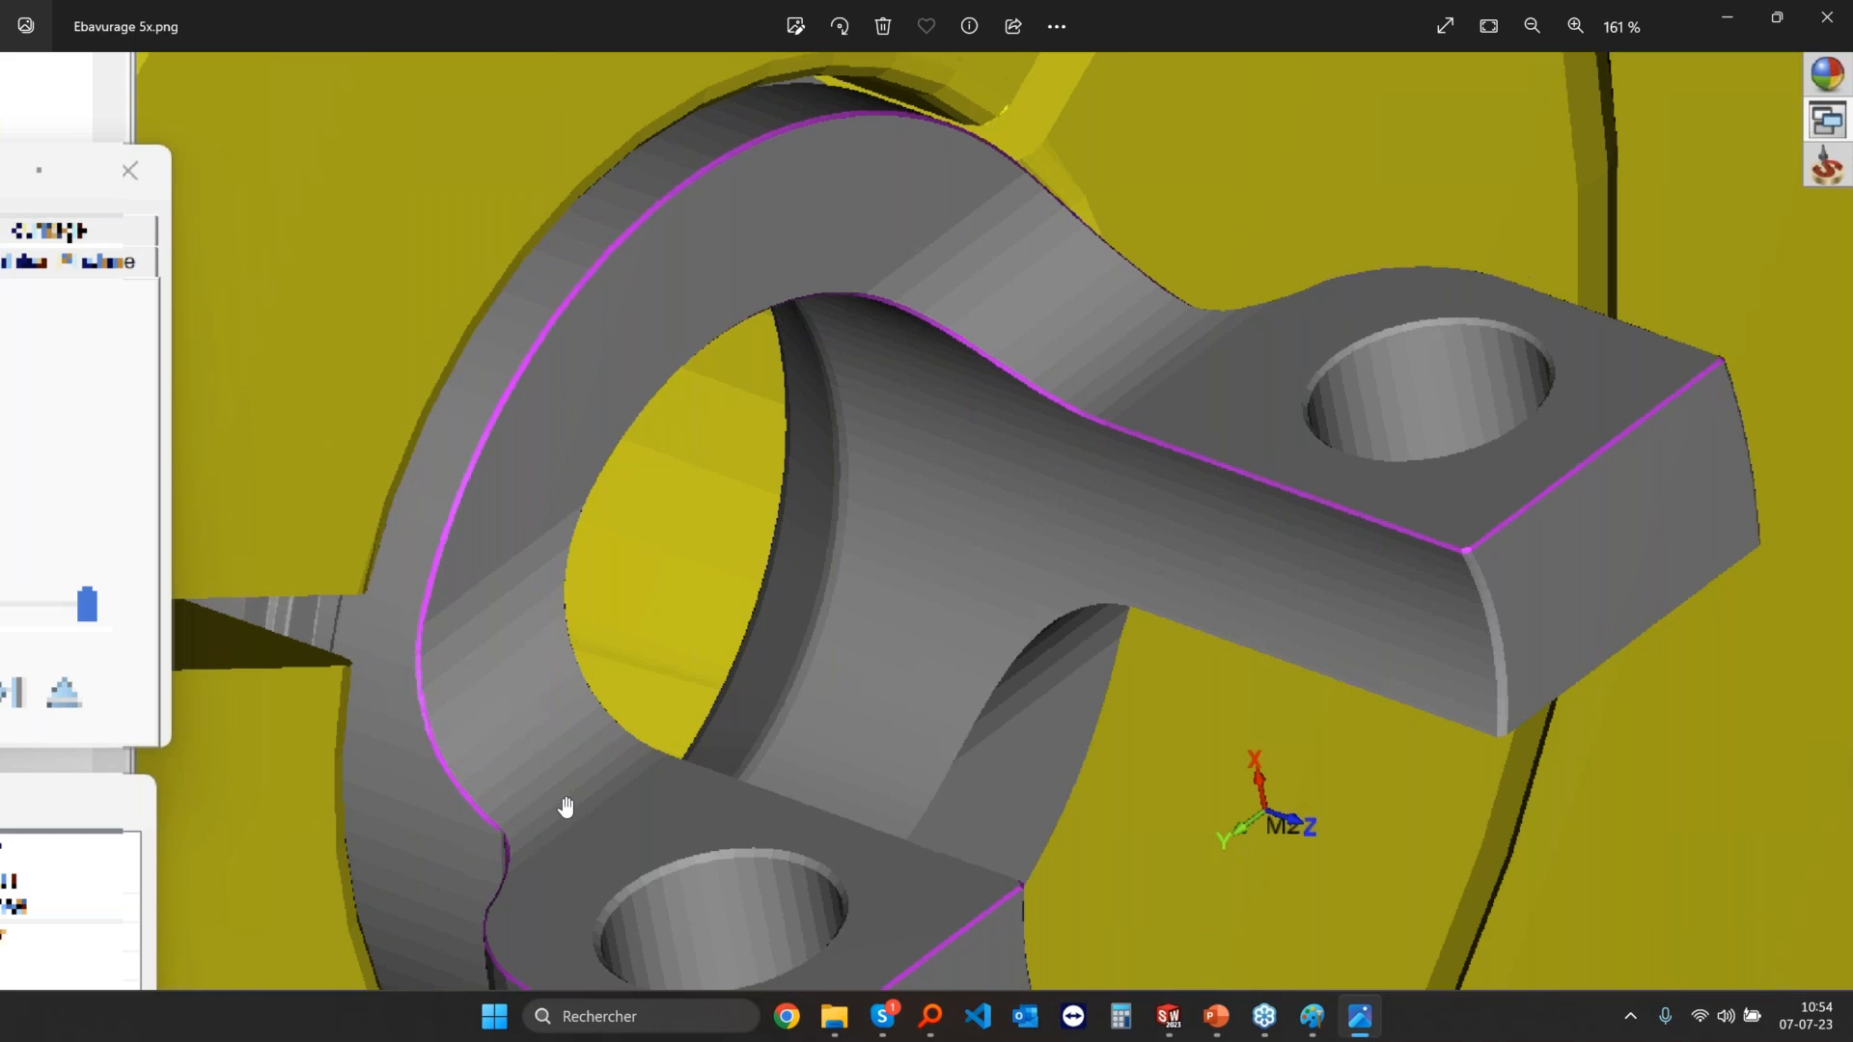
pyautogui.scroll(-2, 755, 689)
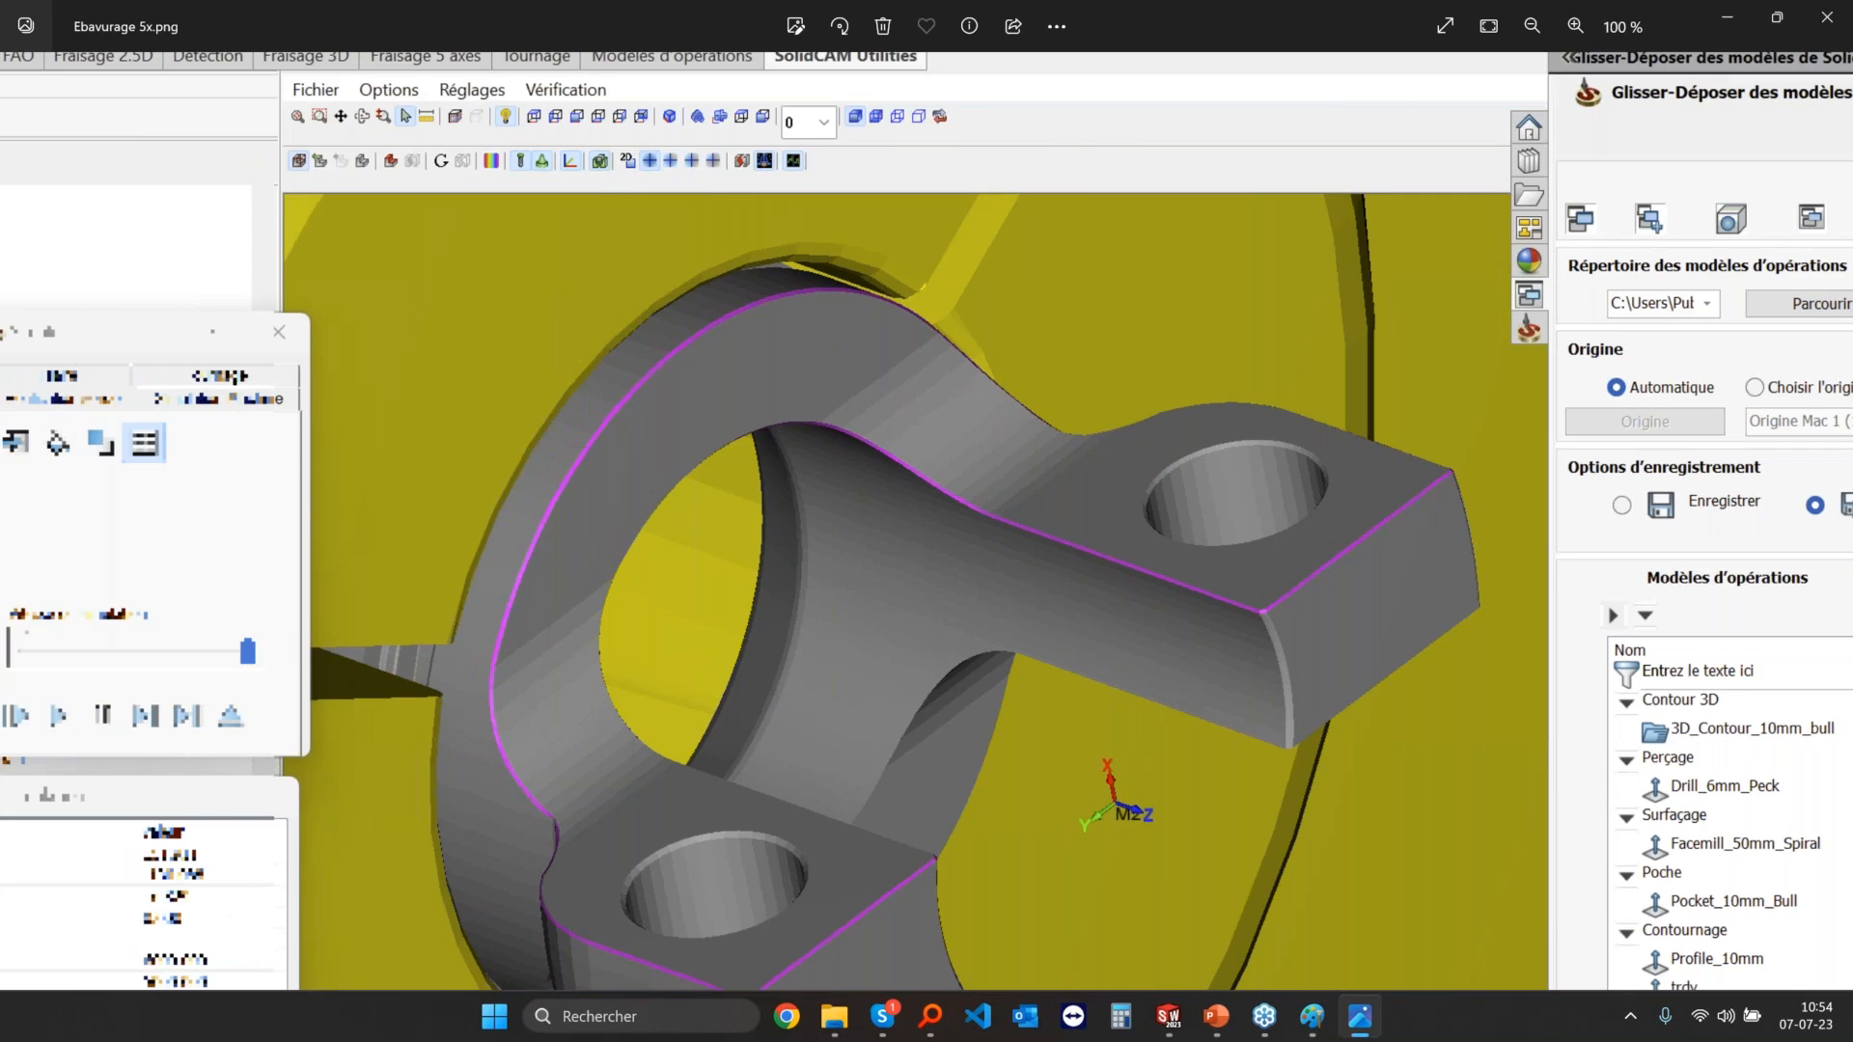
pyautogui.scroll(-2, 755, 688)
pyautogui.click(1826, 17)
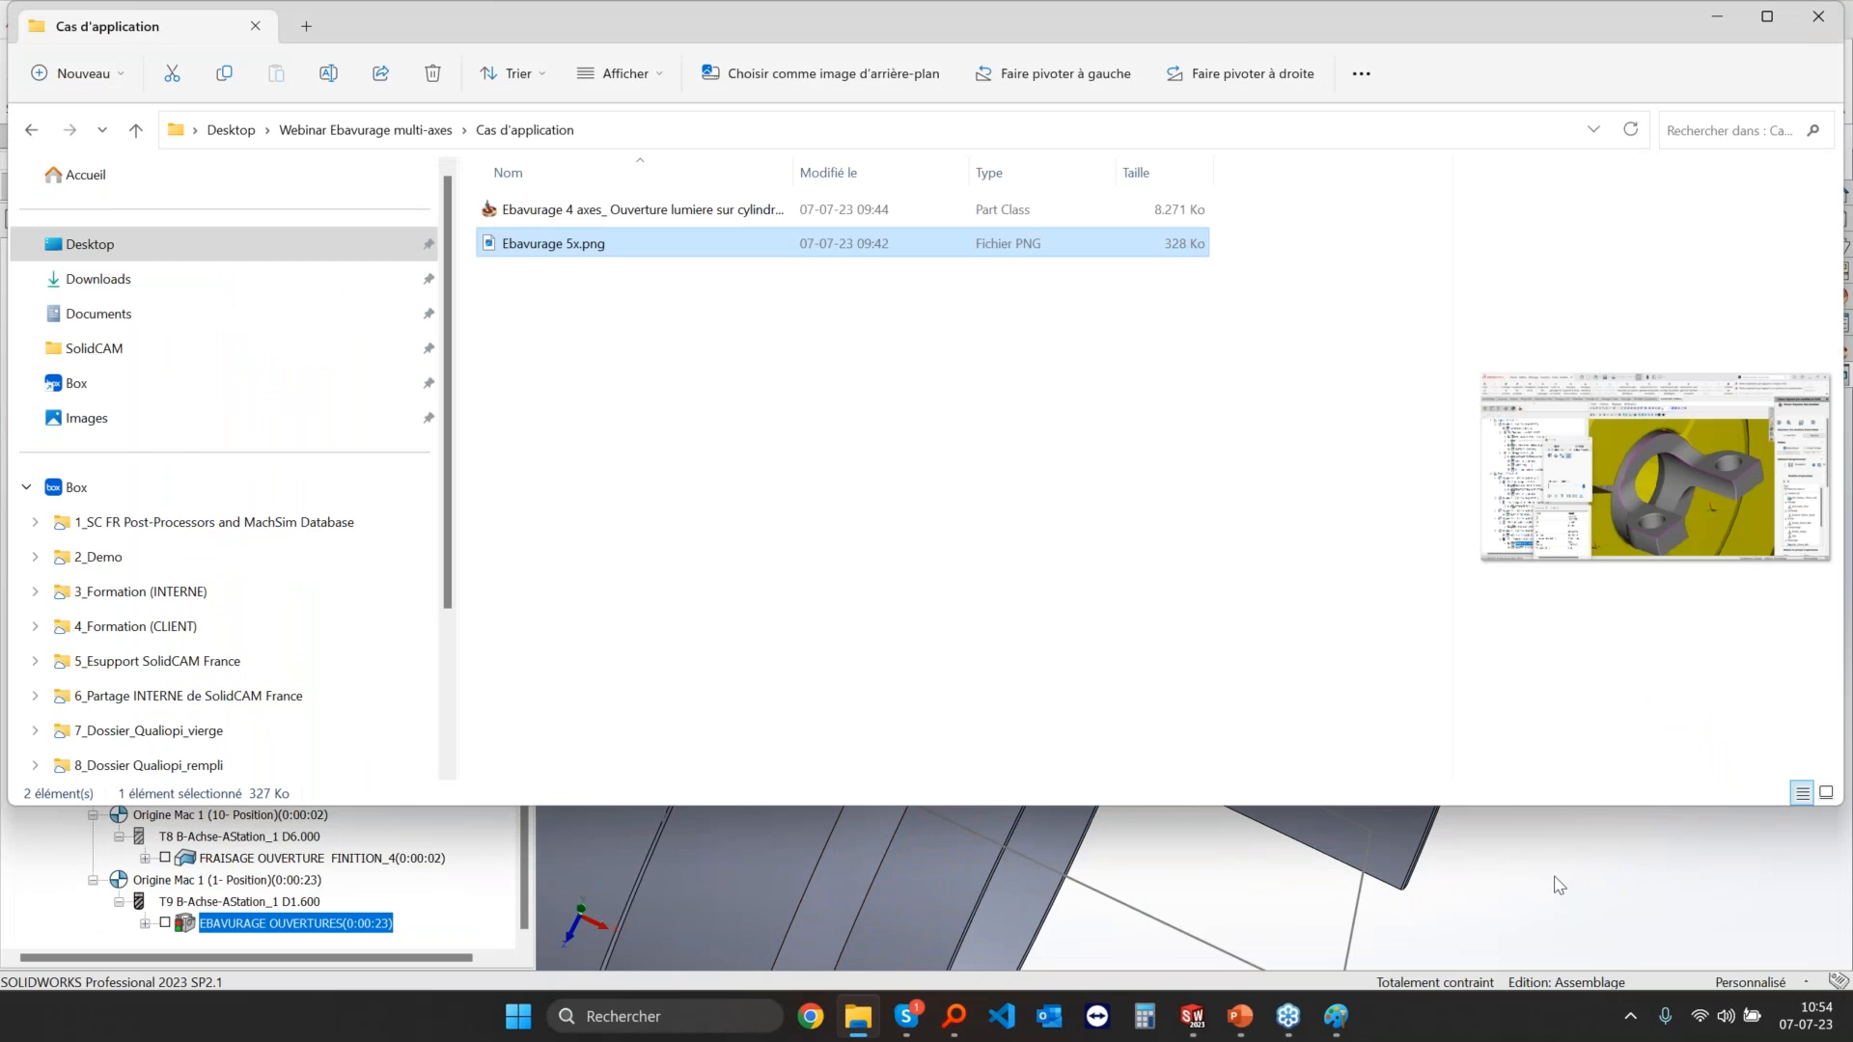
pyautogui.click(1555, 883)
pyautogui.scroll(5, 1186, 615)
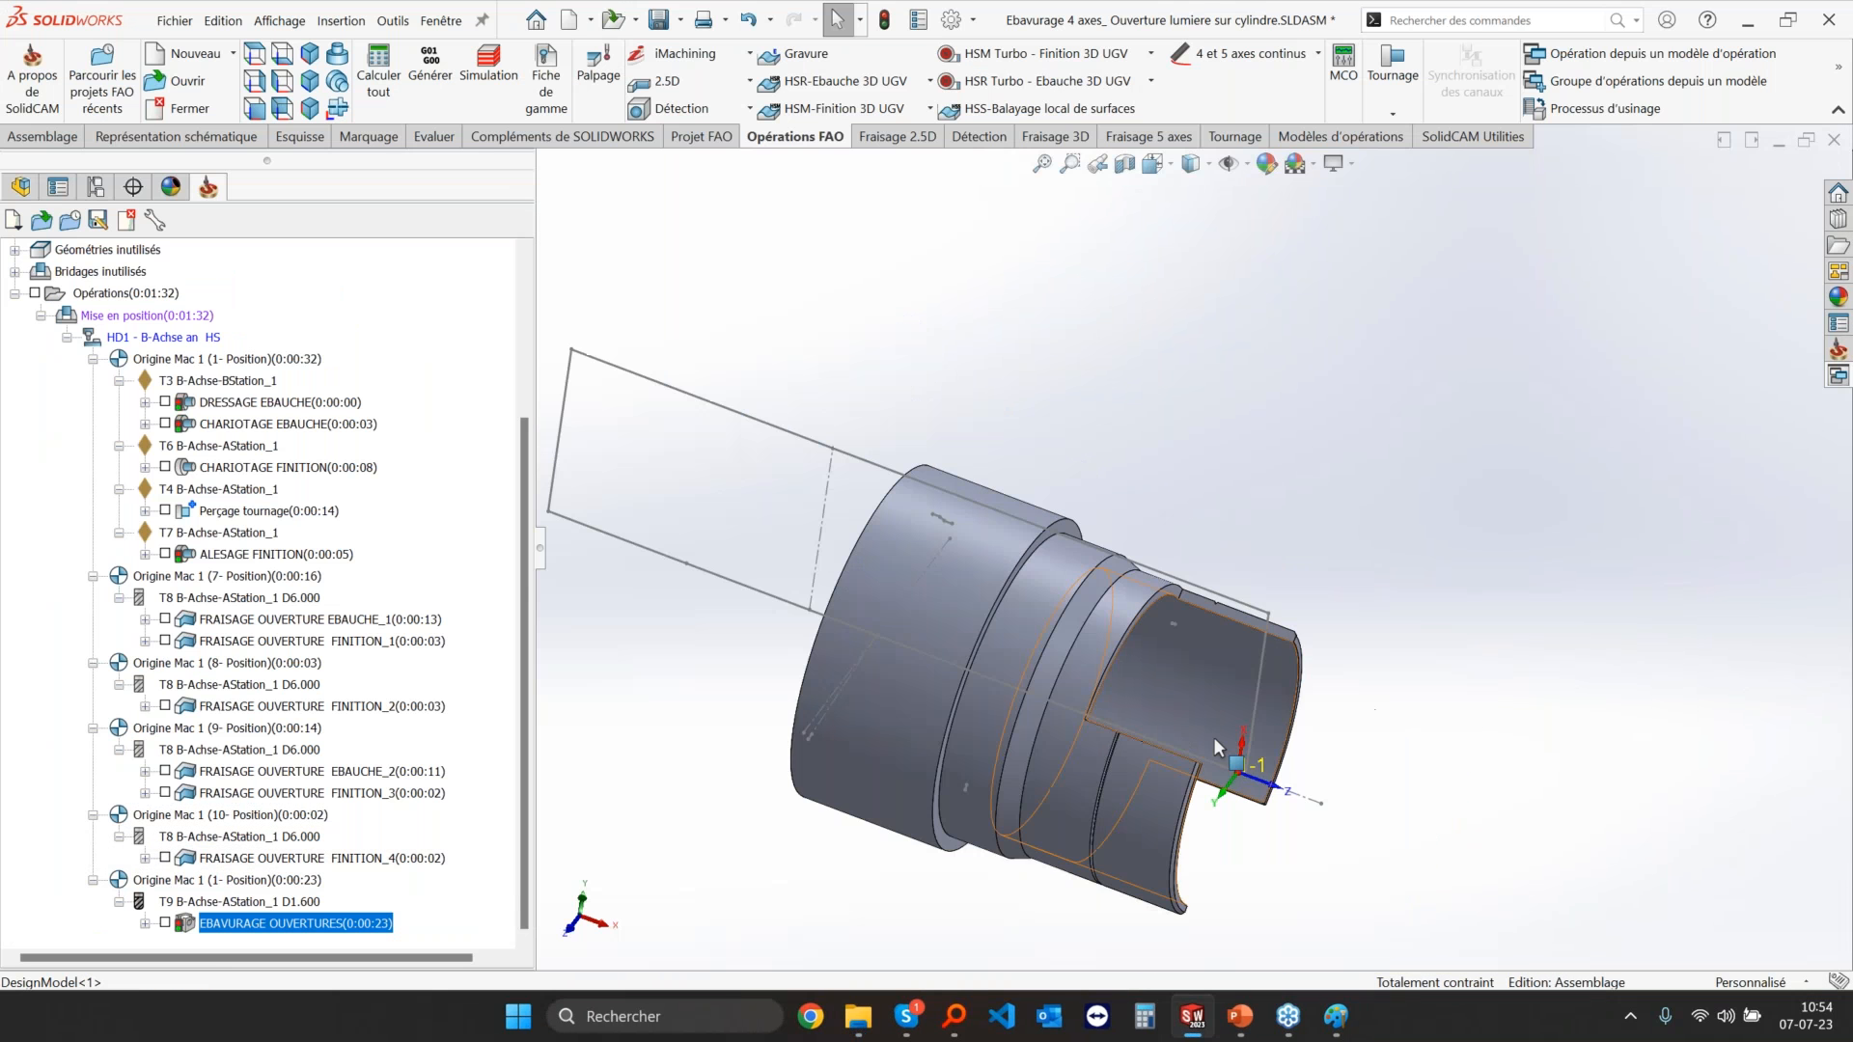
pyautogui.click(1267, 53)
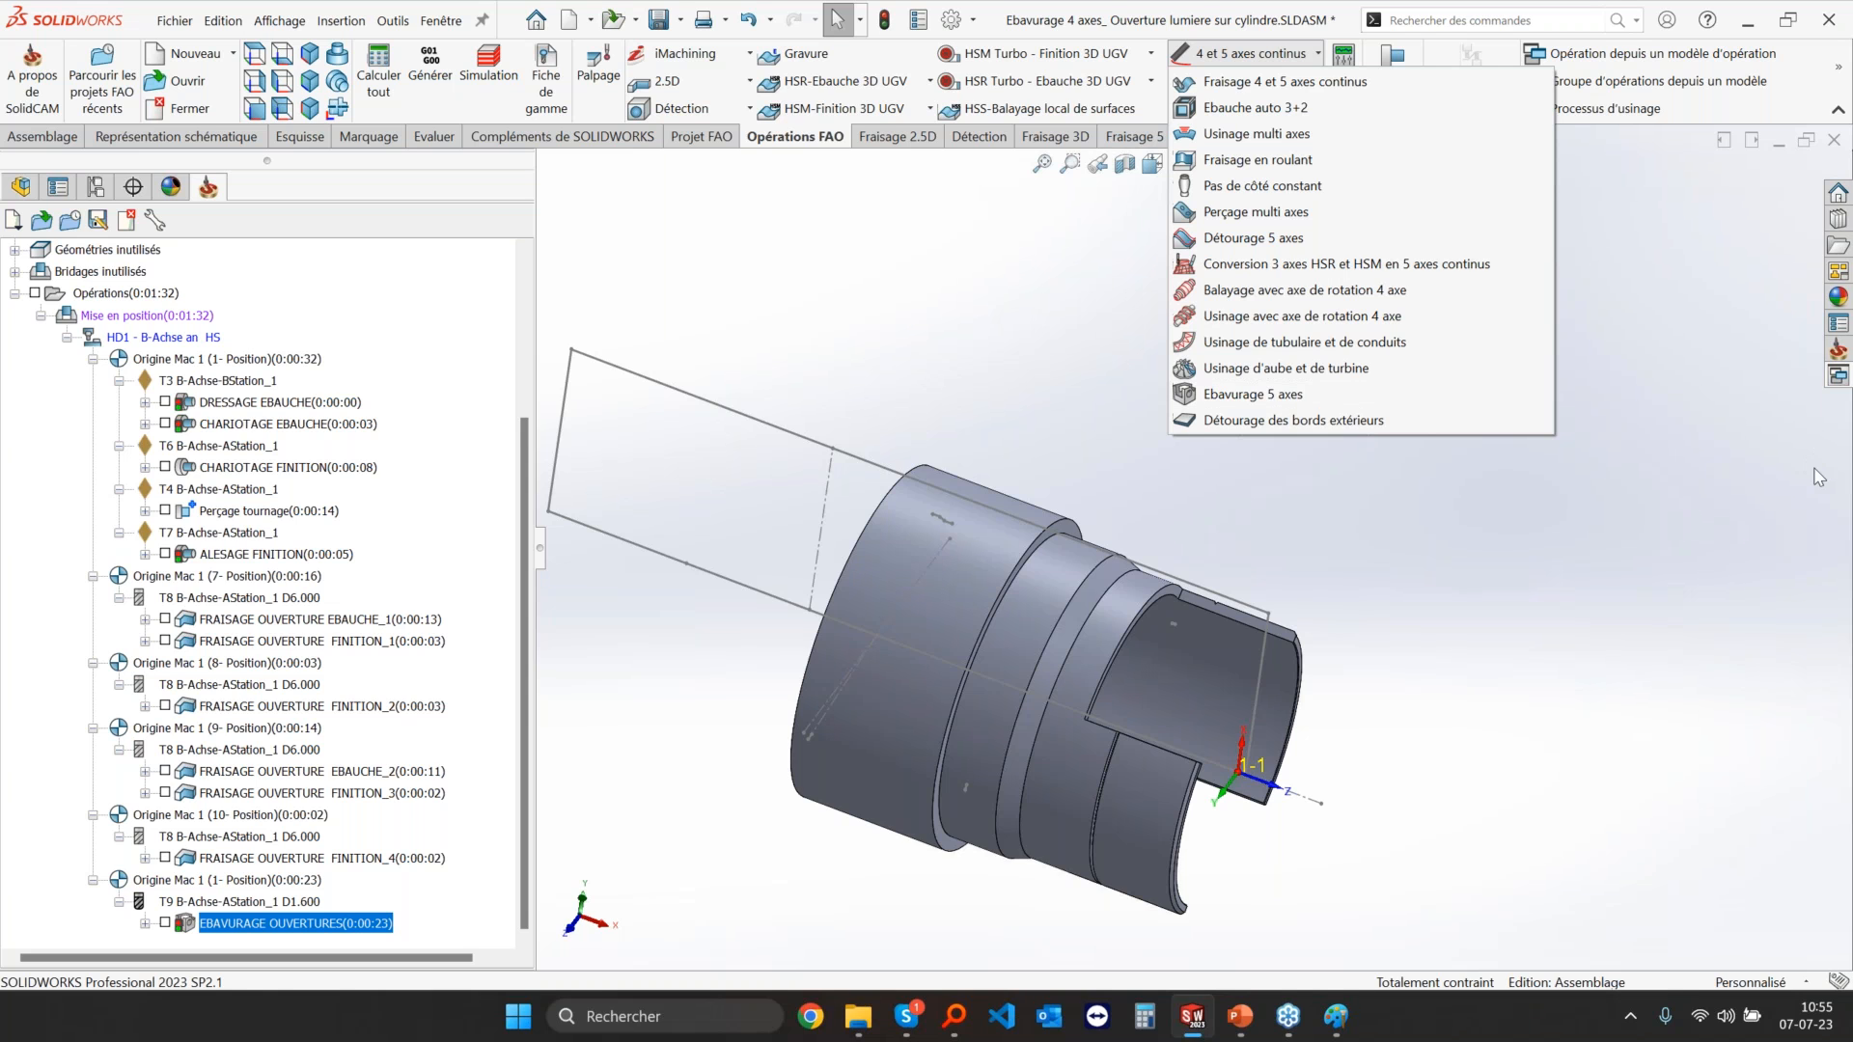
pyautogui.click(1596, 664)
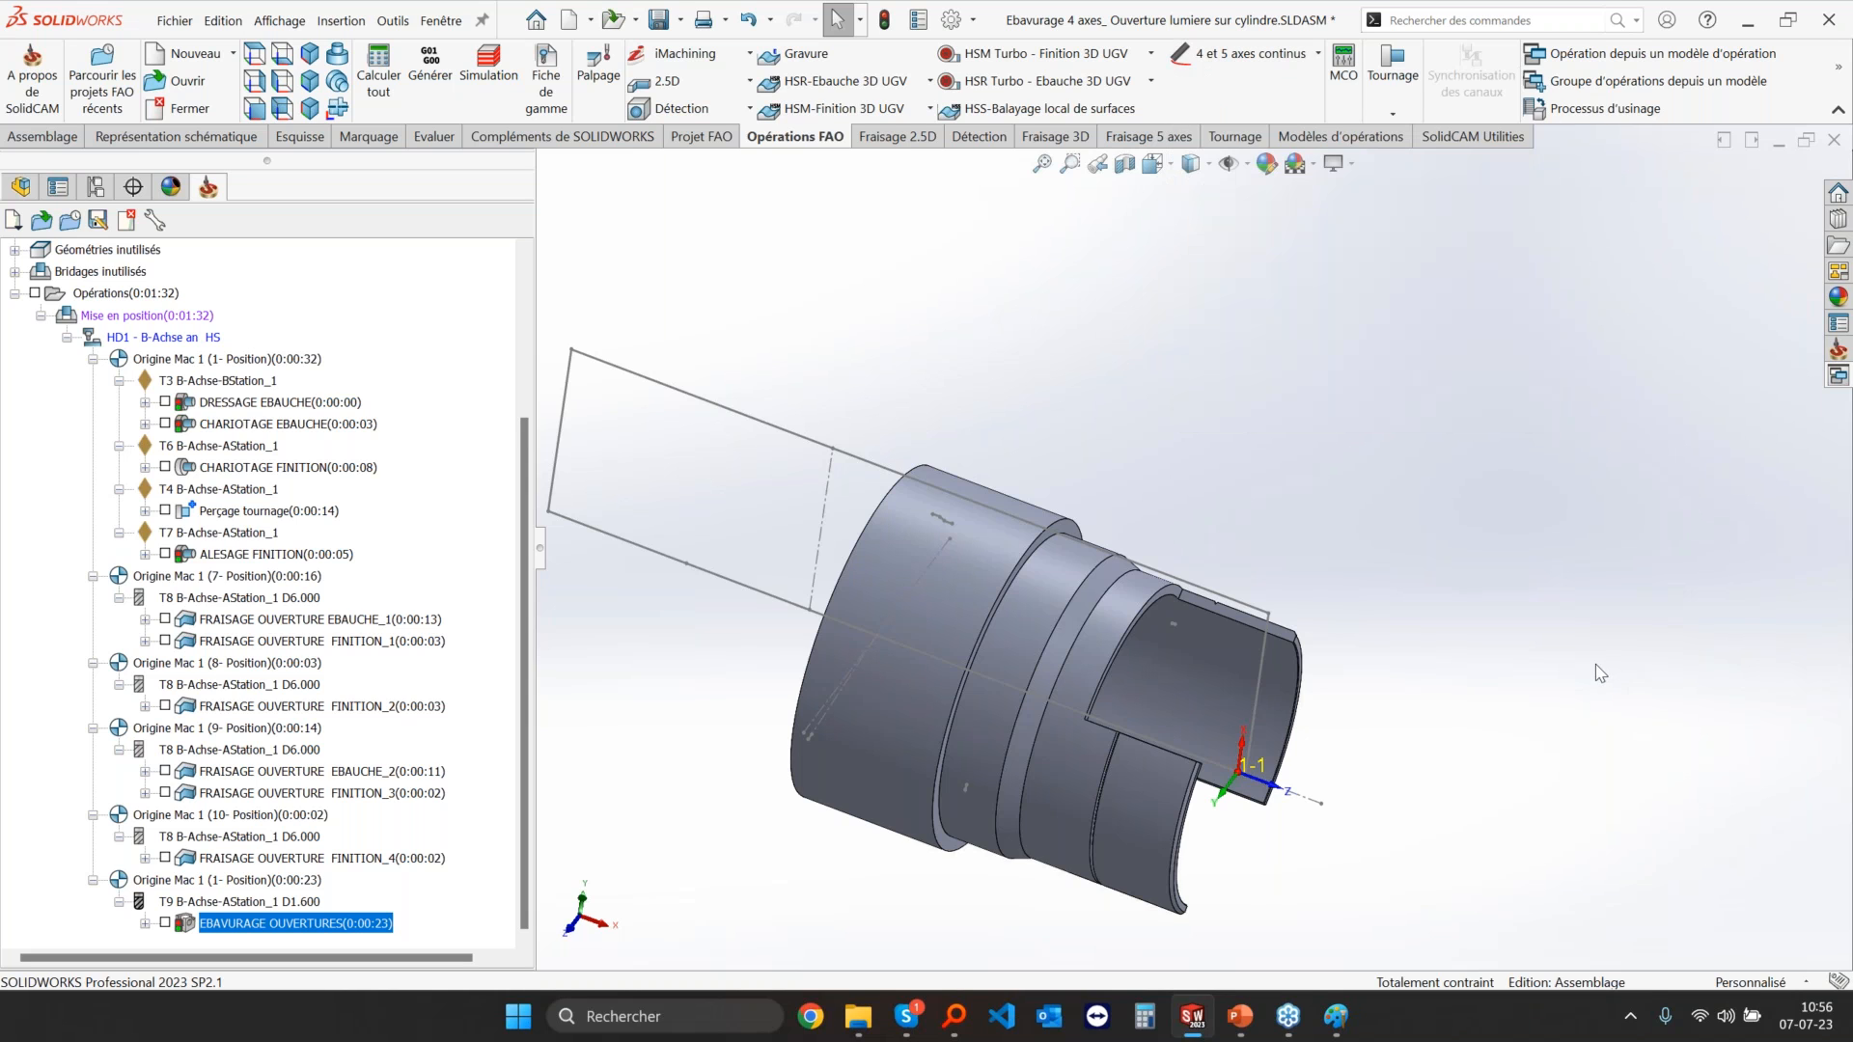